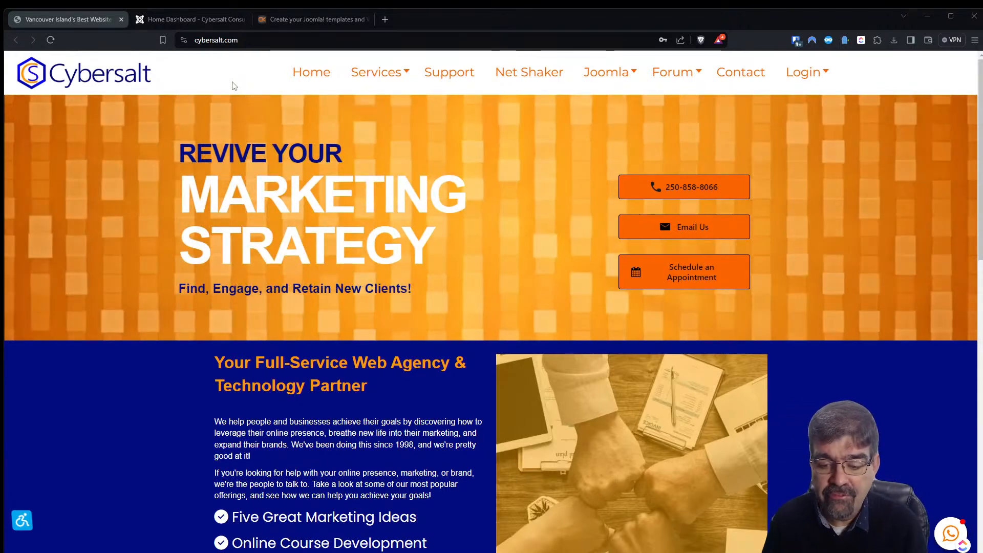
- Open the Template Creator CK templates list in the site's Joomla administration
left_click(192, 19)
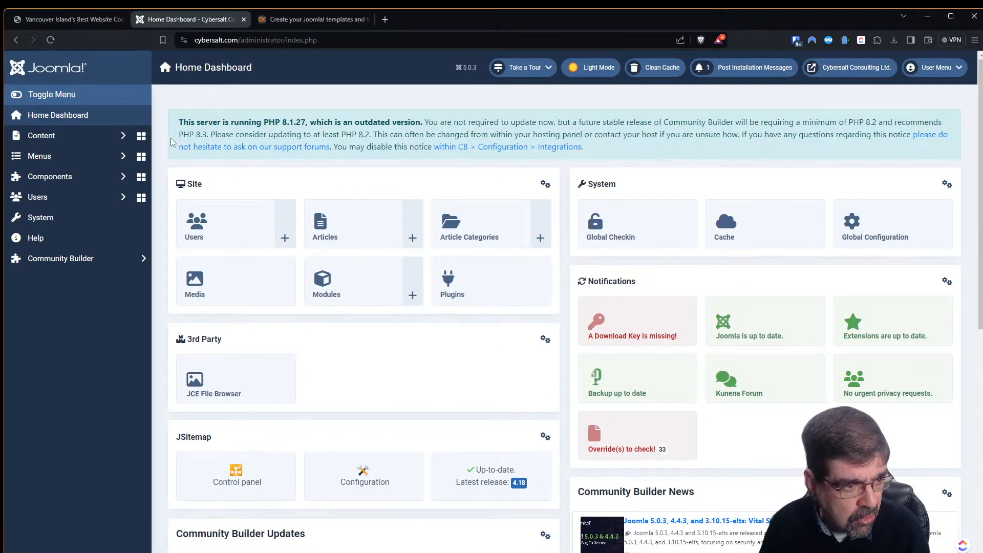
left_click(56, 177)
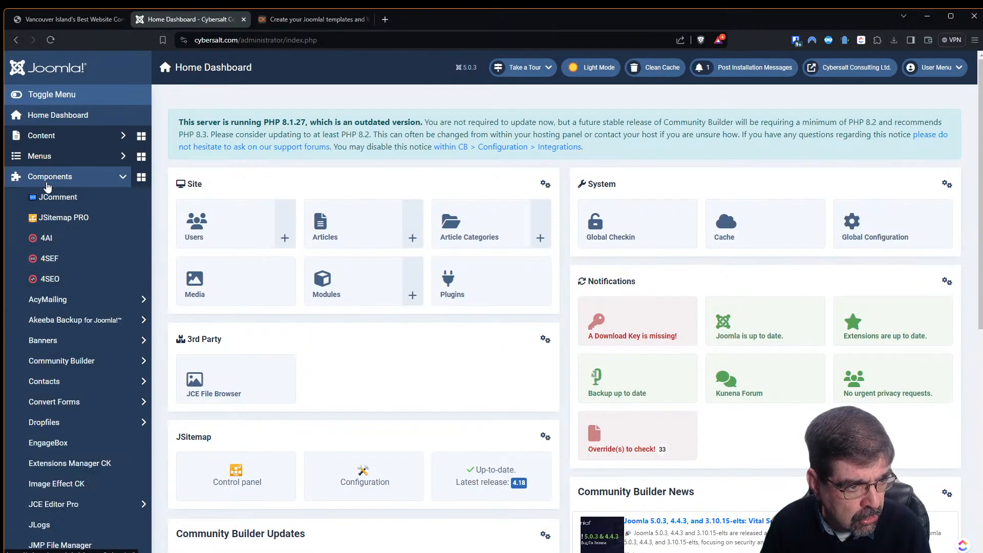
scroll(45, 307, "down", 5)
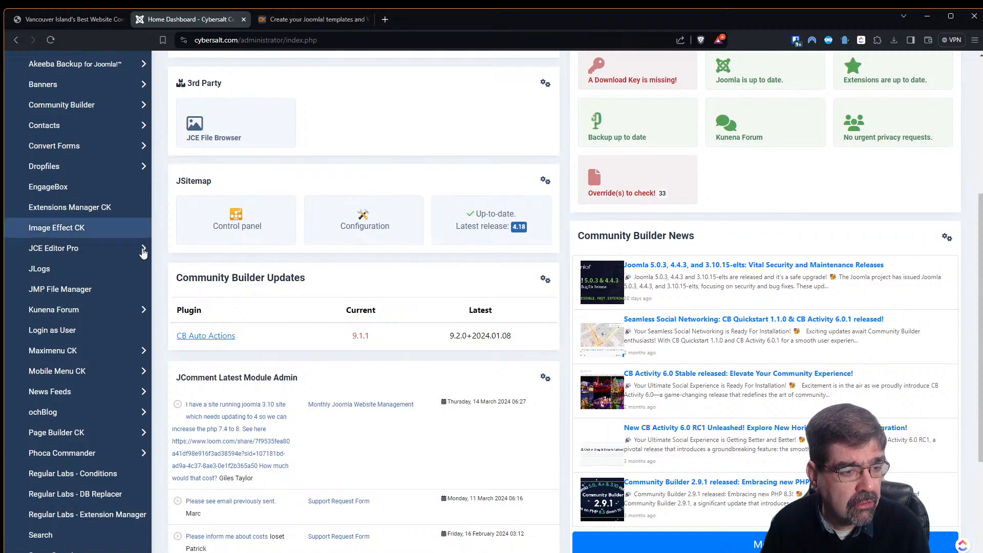
scroll(77, 507, "down", 2)
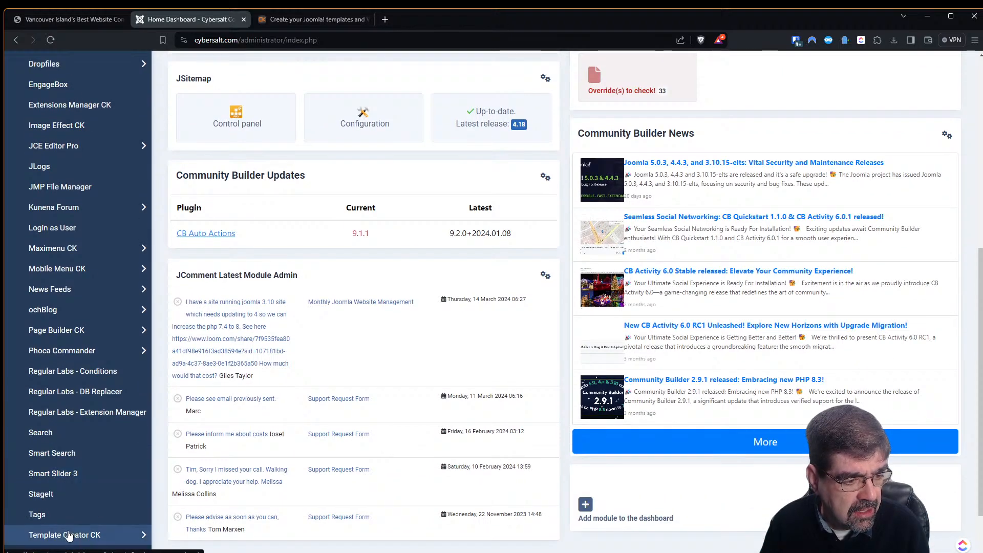
scroll(71, 491, "down", 3)
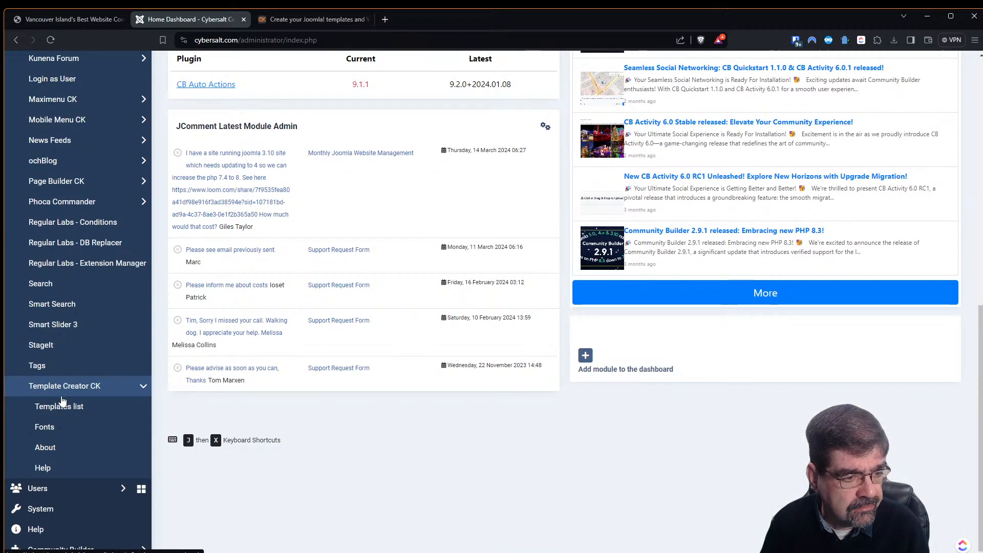
left_click(59, 407)
- Copy the web address of the Template Creator CK website
left_click(306, 20)
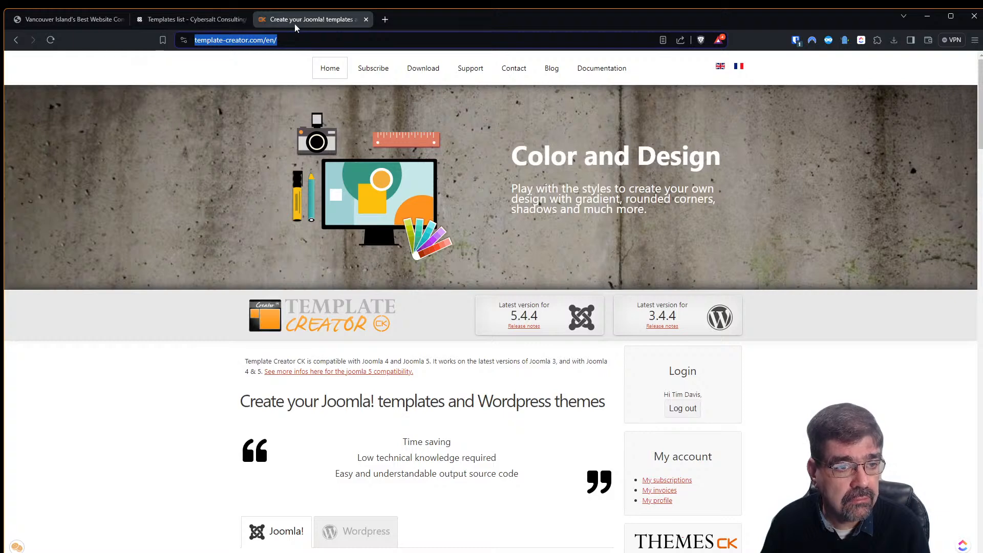
right_click(290, 35)
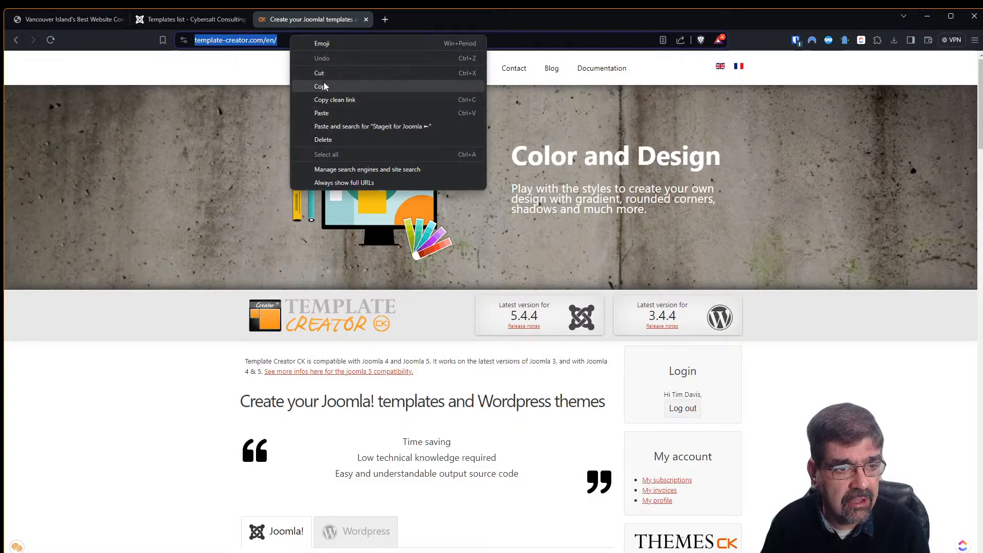
left_click(324, 82)
key("alt+Tab")
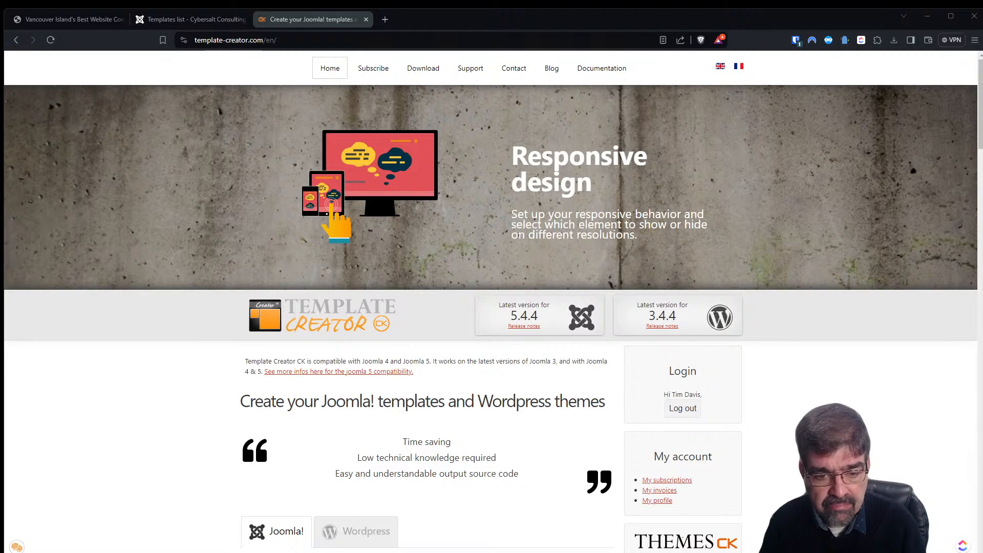
- Open the cybersalt-home-page template style for editing in the Joomla administration, in place of the live site page
left_click(180, 21)
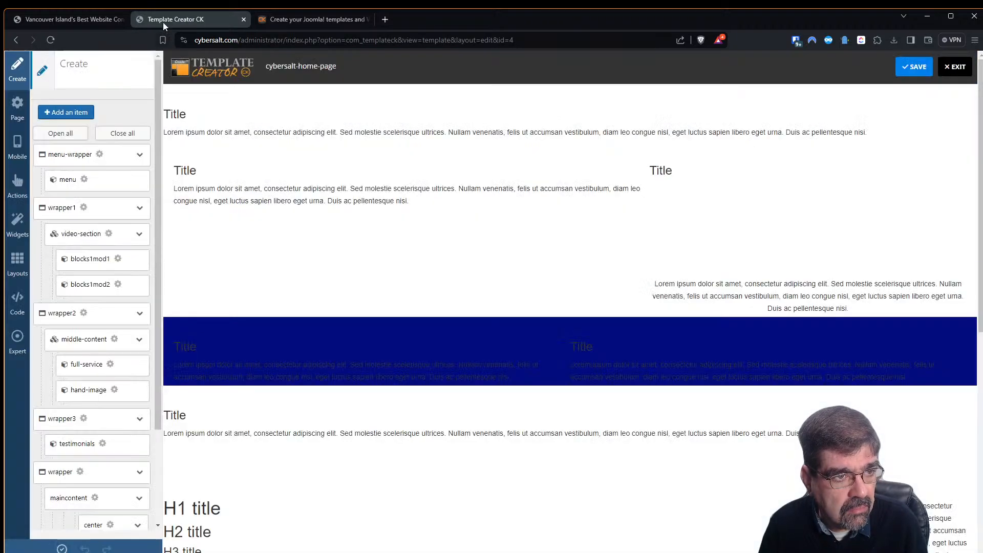
left_click(102, 19)
left_click(283, 44)
left_click(284, 45)
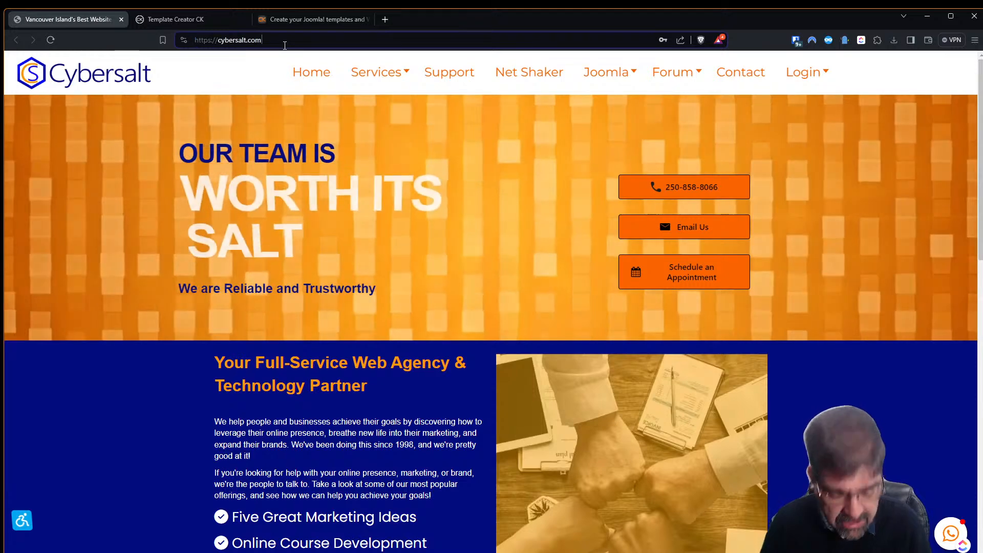
type("/")
key("Return")
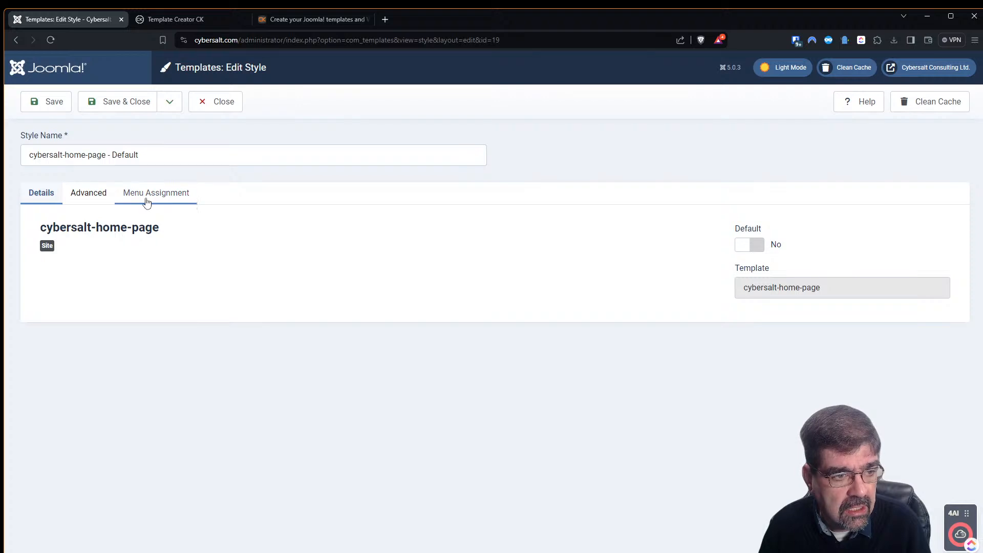
- Check which menu items the cybersalt-home-page style is assigned to
left_click(147, 200)
scroll(331, 314, "down", 2)
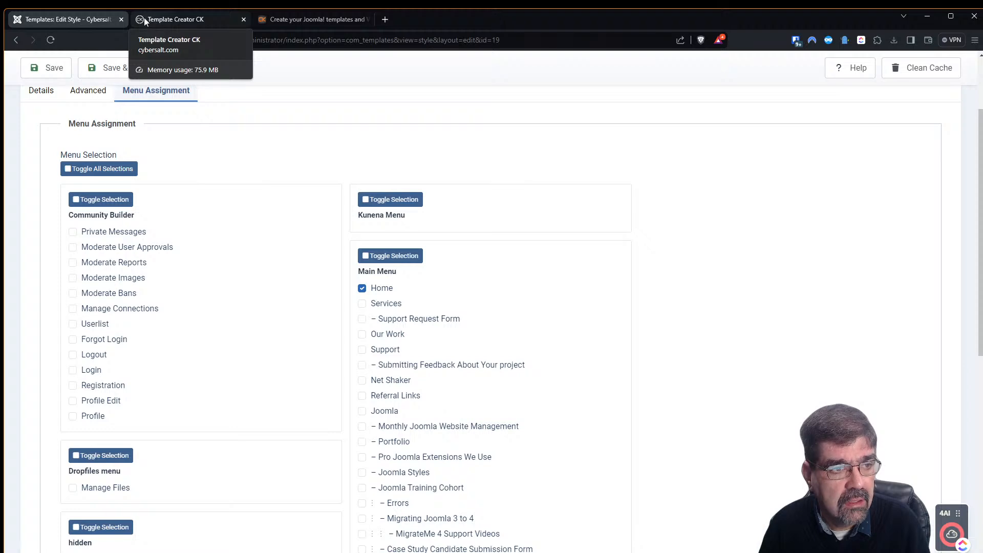
scroll(978, 113, "up", 2)
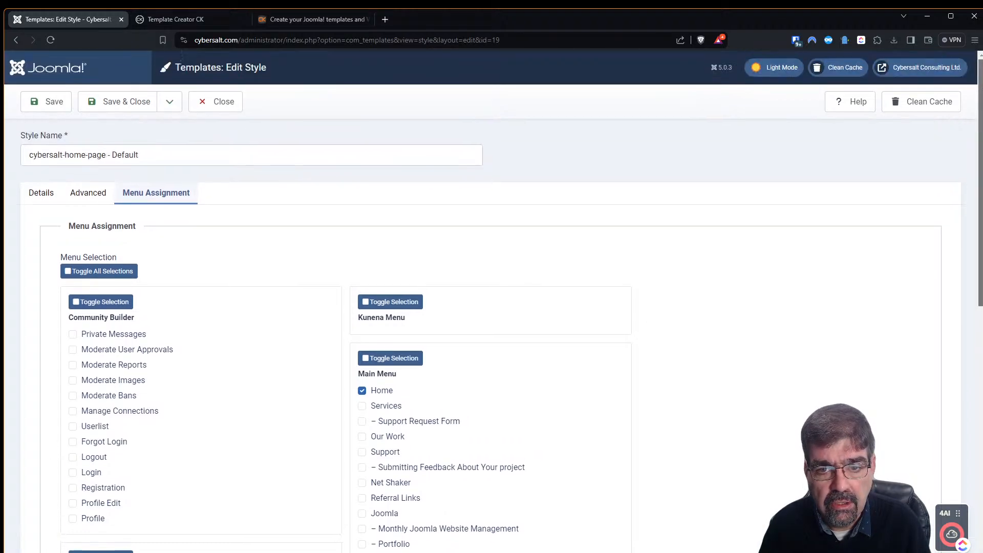
- Open the live site from the administration and reload it in an iPhone 12 Pro preview with the developer tools
left_click(905, 67)
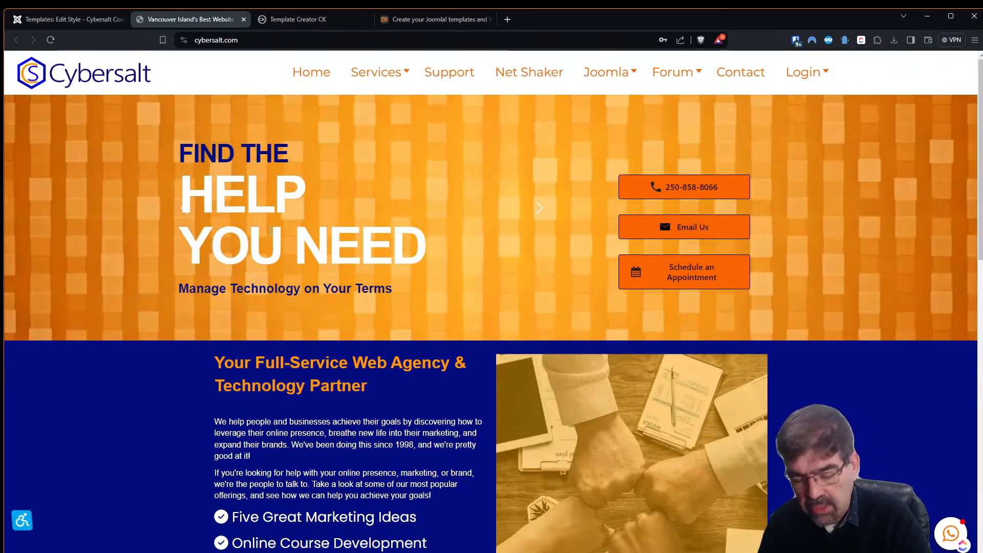
key("F12")
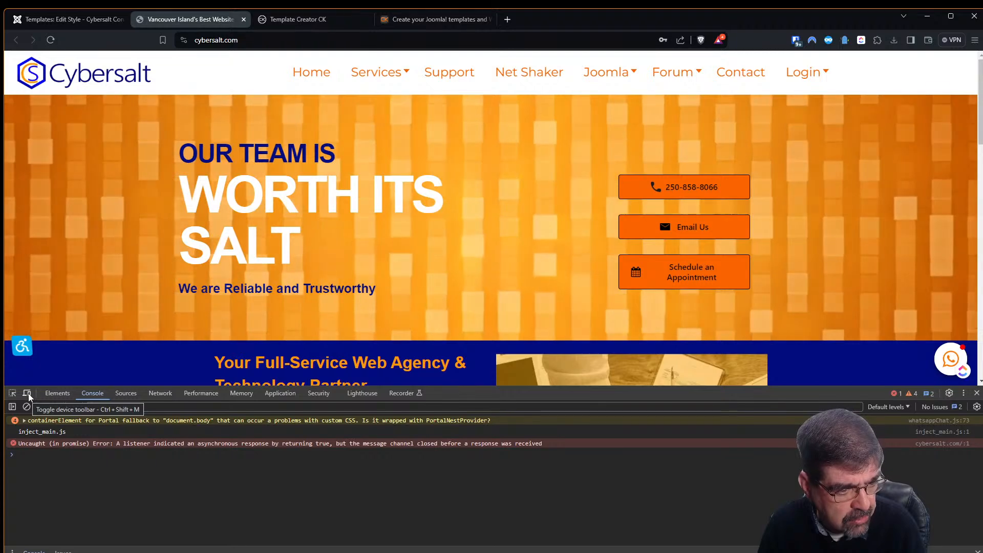
left_click(28, 394)
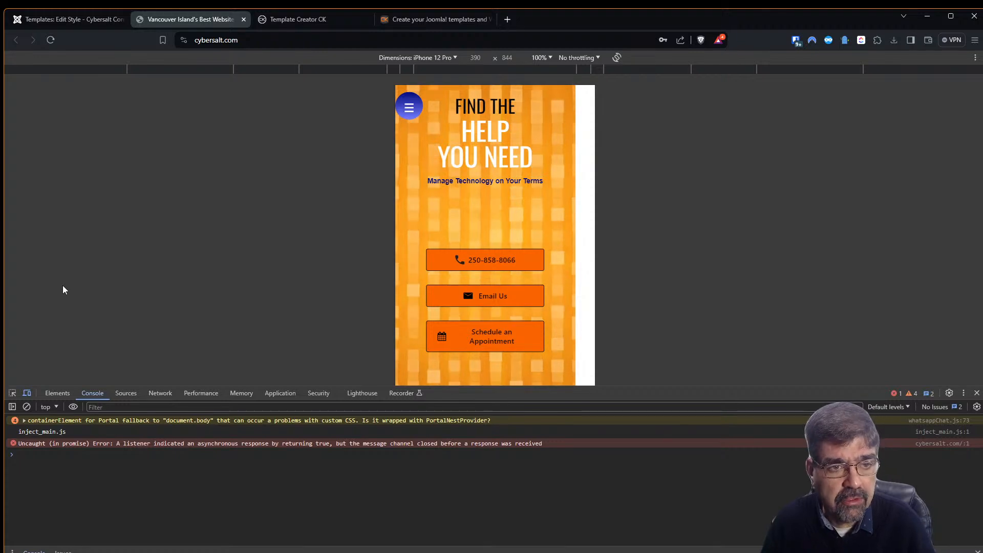
left_click(324, 35)
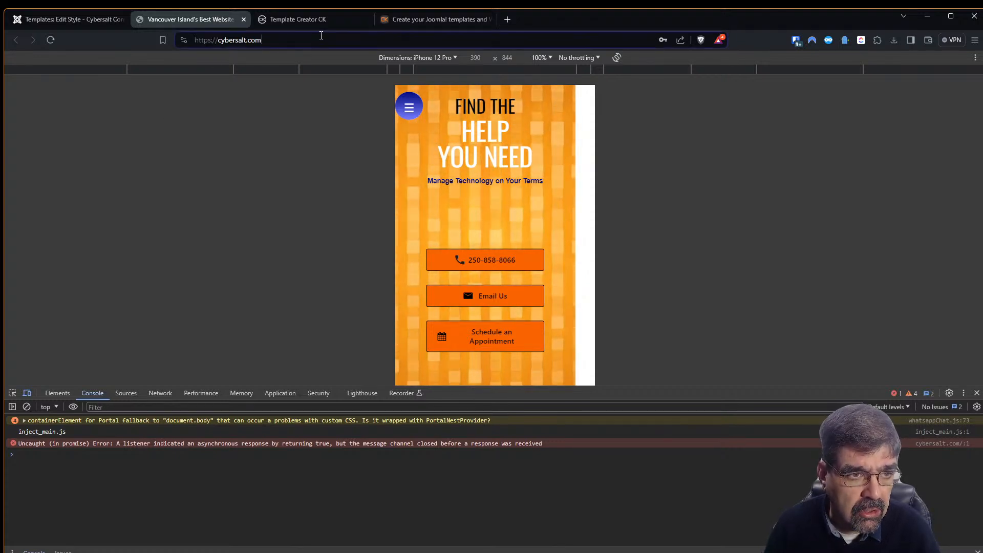
left_click(323, 36)
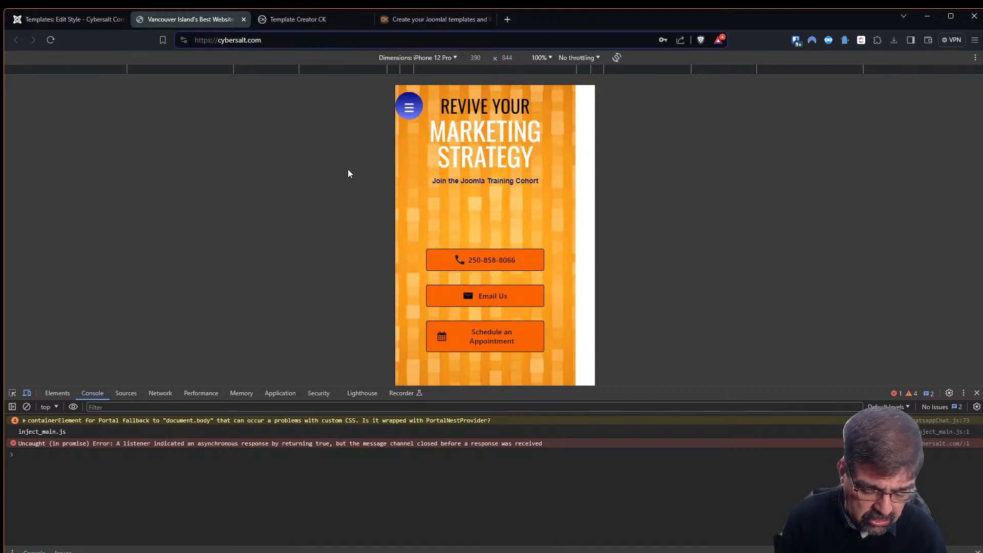
key("Return")
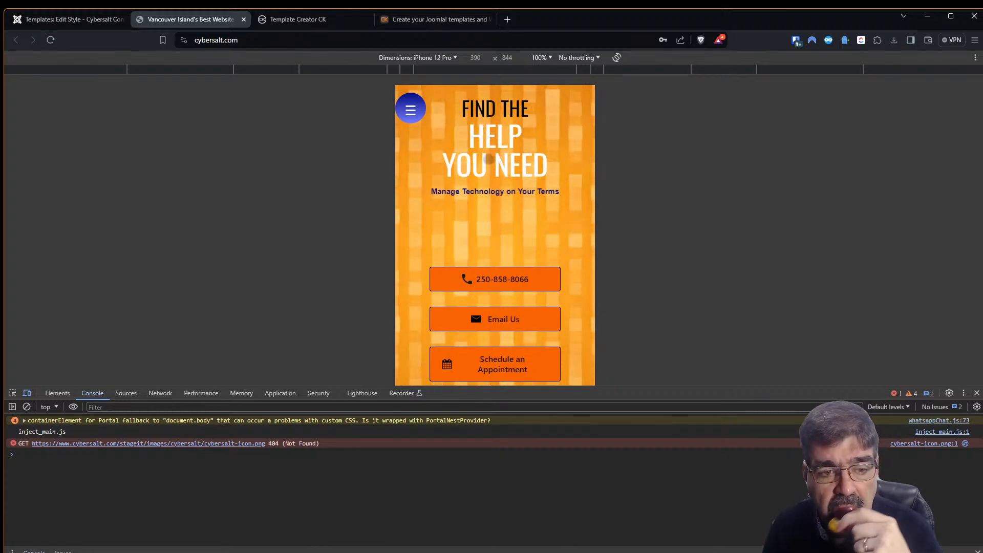
- Examine the stacked mobile layout of the home page from the hero section down to the comment form
scroll(512, 199, "down", 5)
scroll(516, 201, "down", 10)
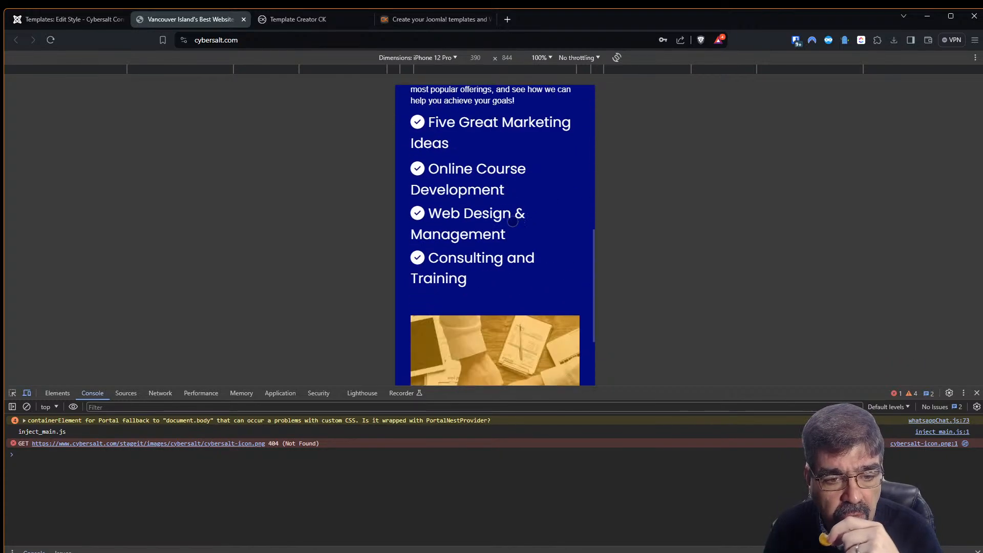
scroll(516, 207, "down", 3)
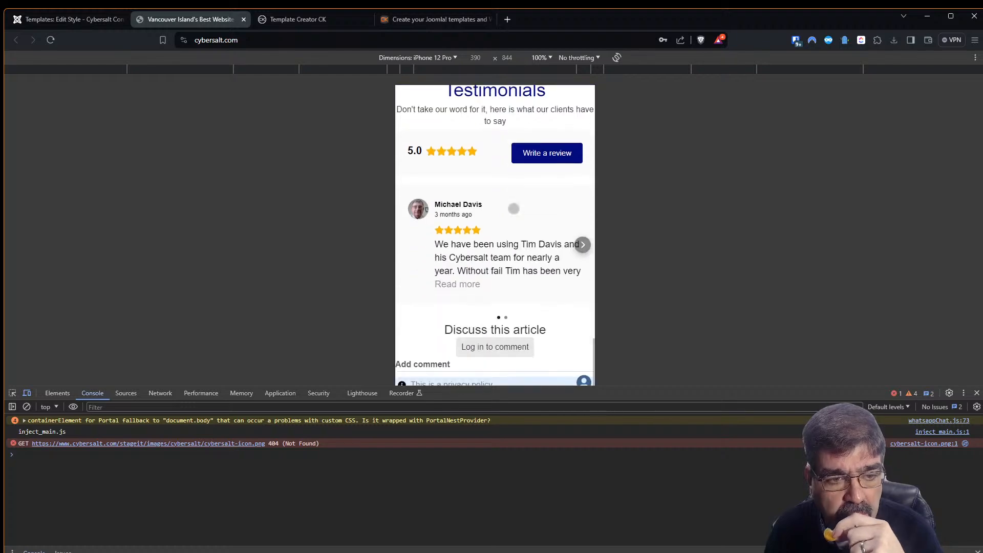
scroll(513, 205, "down", 4)
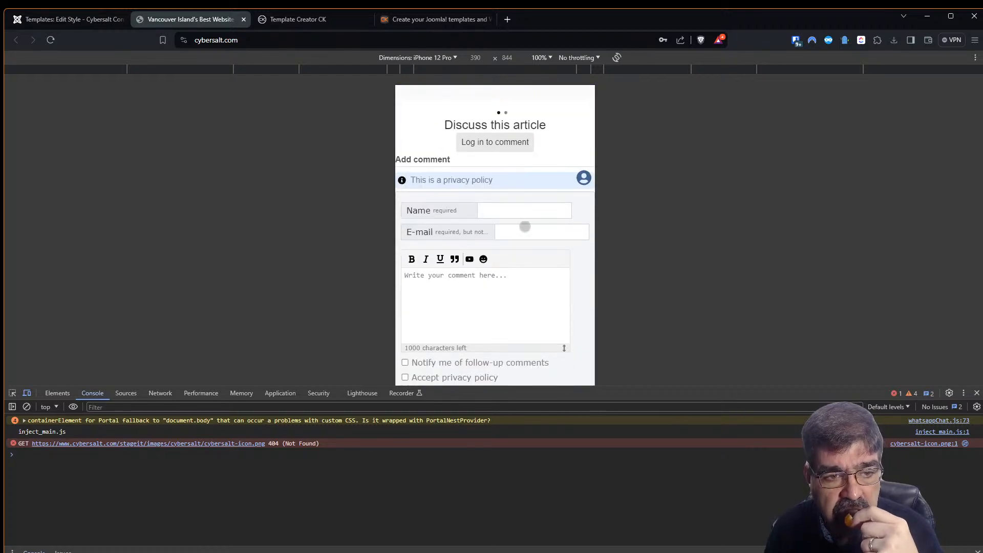
scroll(525, 227, "up", 12)
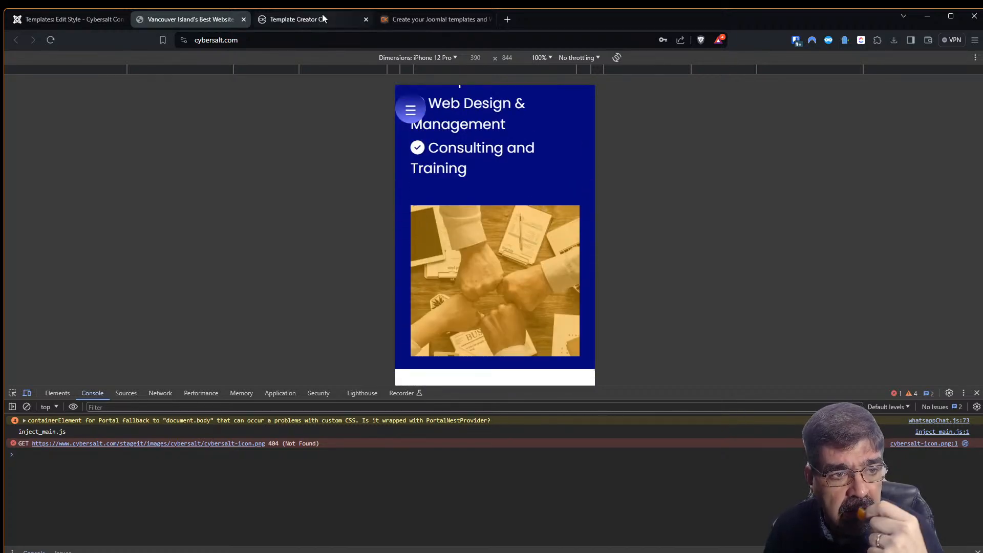
- Switch to the cybersalt-home-page template in Template Creator CK and show its responsive settings for the page blocks
left_click(323, 19)
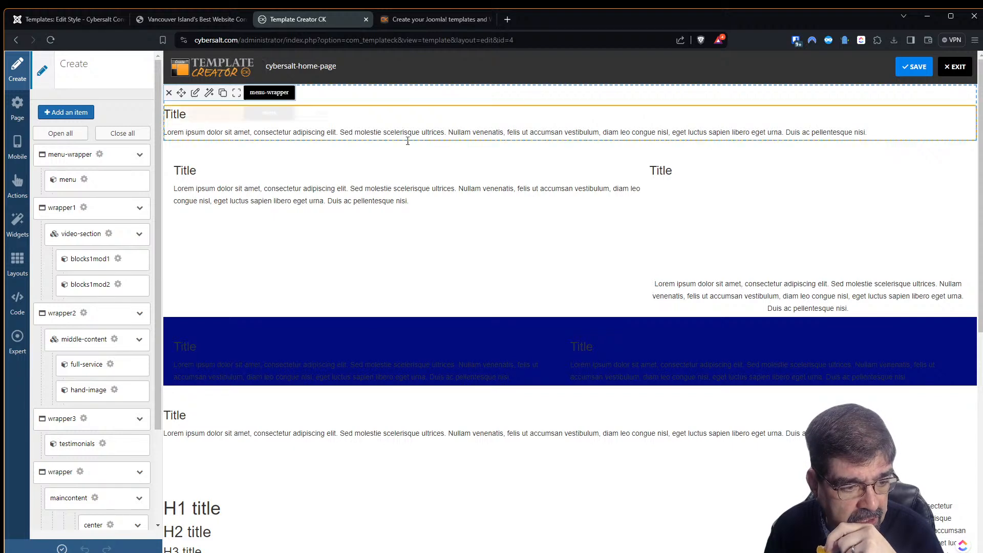
left_click(16, 146)
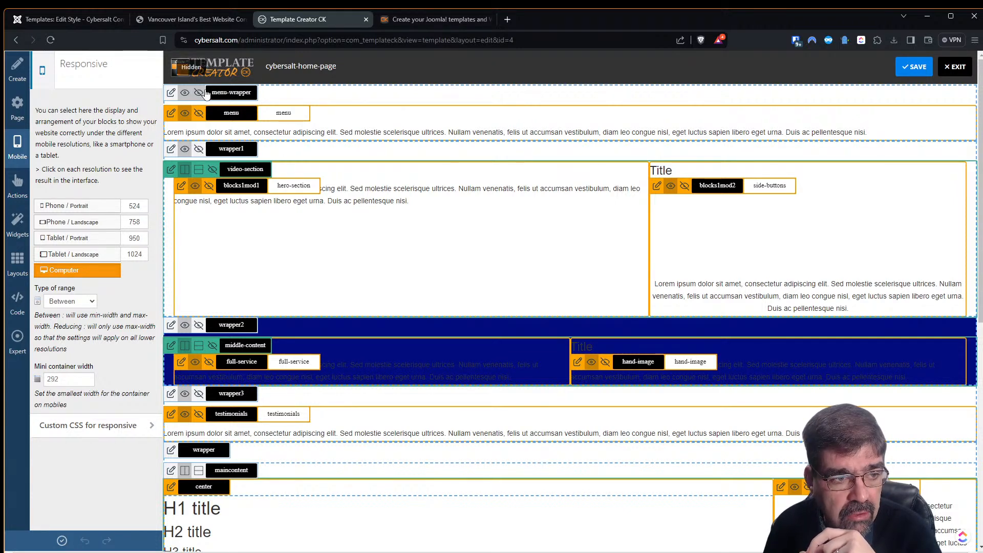
left_click(18, 100)
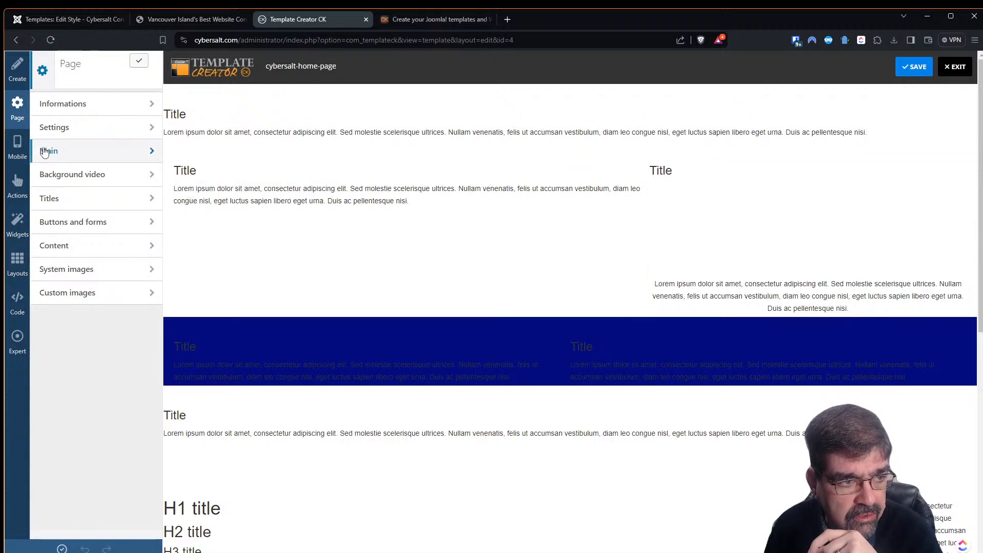
left_click(16, 149)
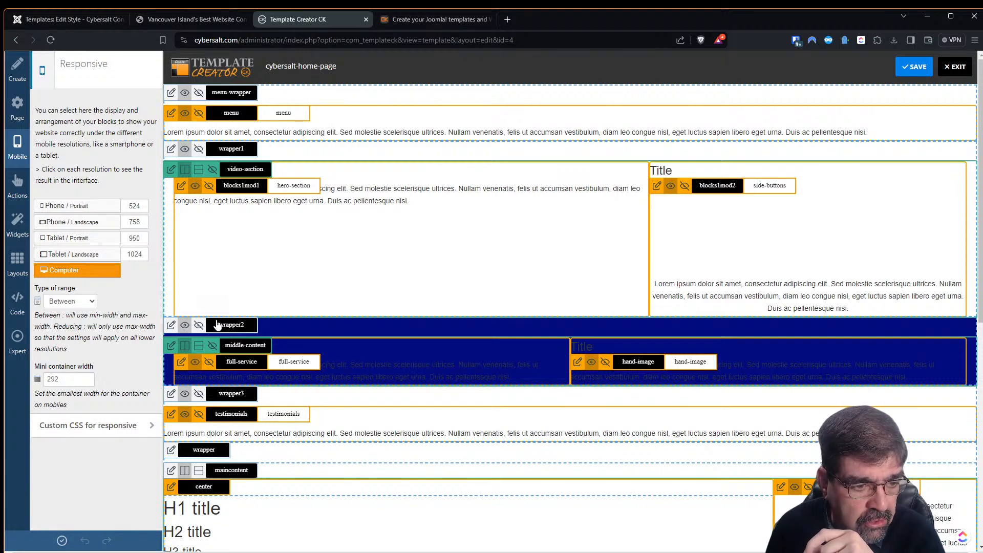
- Try hiding wrapper2 at the Computer resolution, compare the tablet landscape and portrait layouts, and restore wrapper2's visibility
left_click(199, 326)
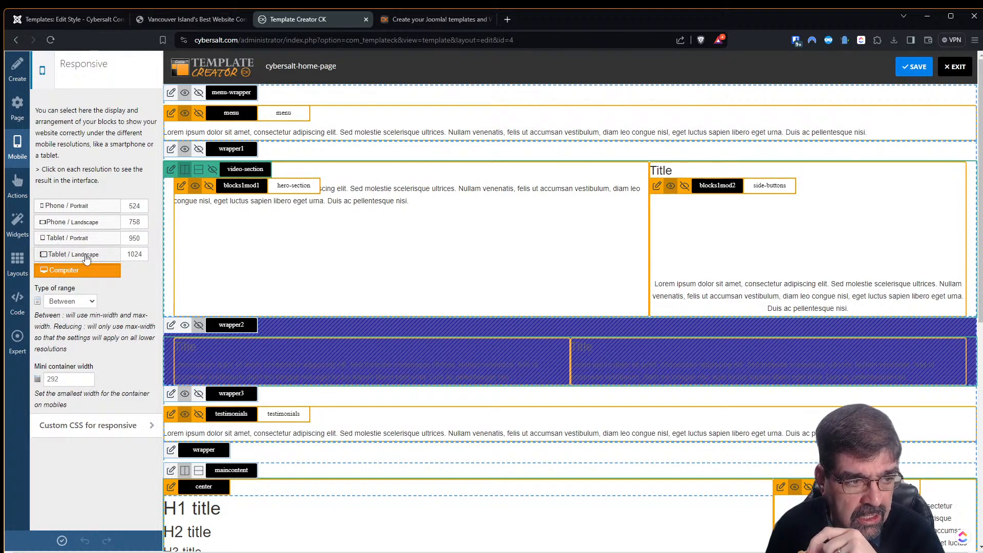
left_click(57, 256)
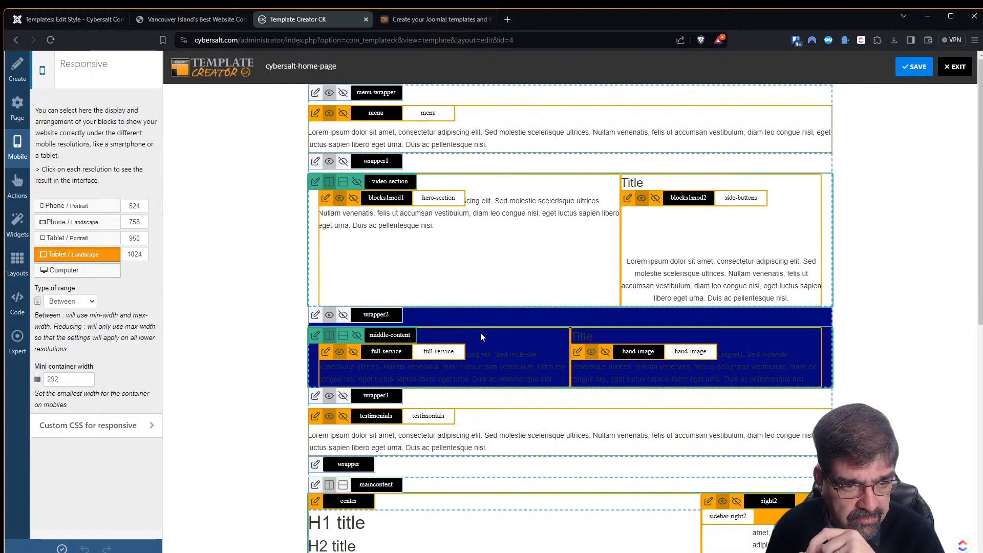
left_click(57, 241)
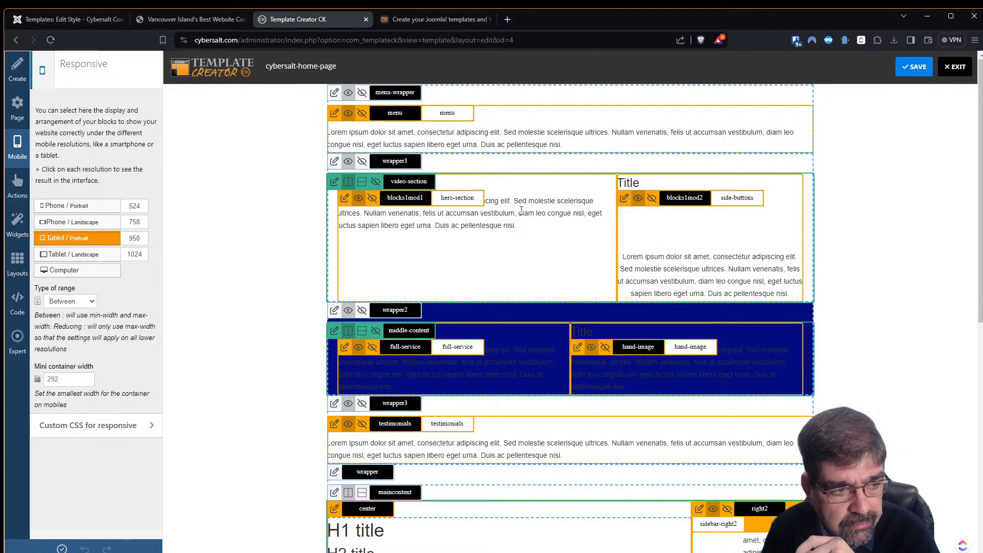
left_click(77, 270)
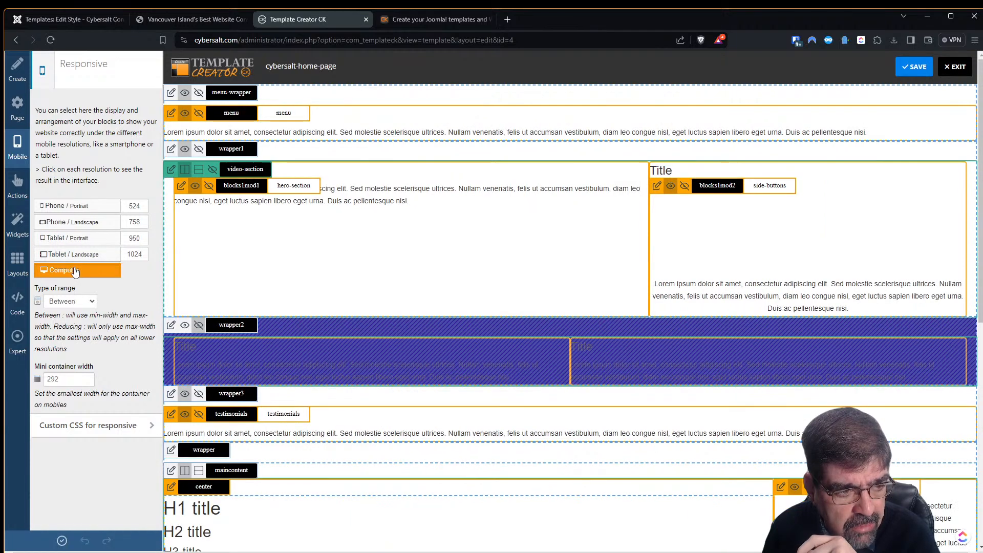
left_click(188, 330)
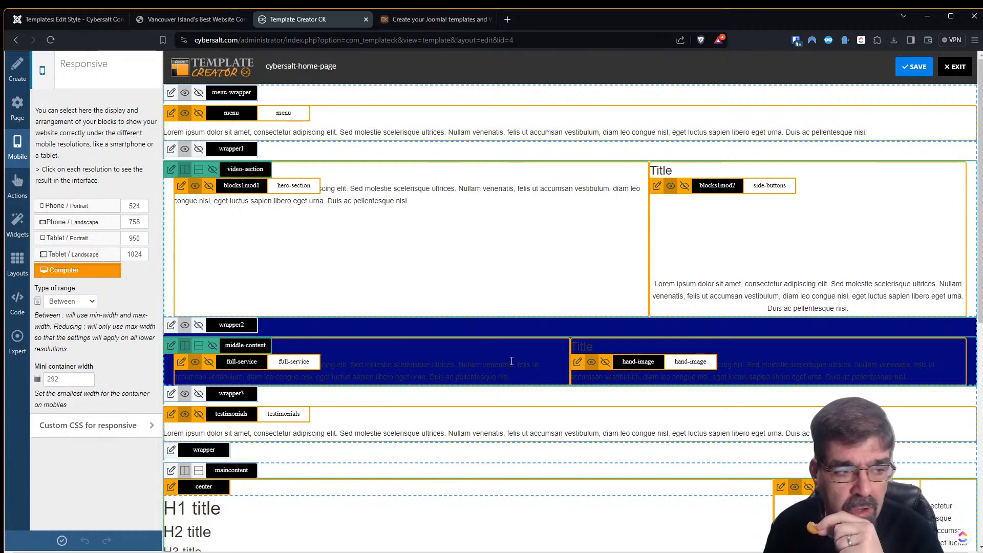
- Hide wrapper2 at the Phone / Portrait resolution
left_click(83, 207)
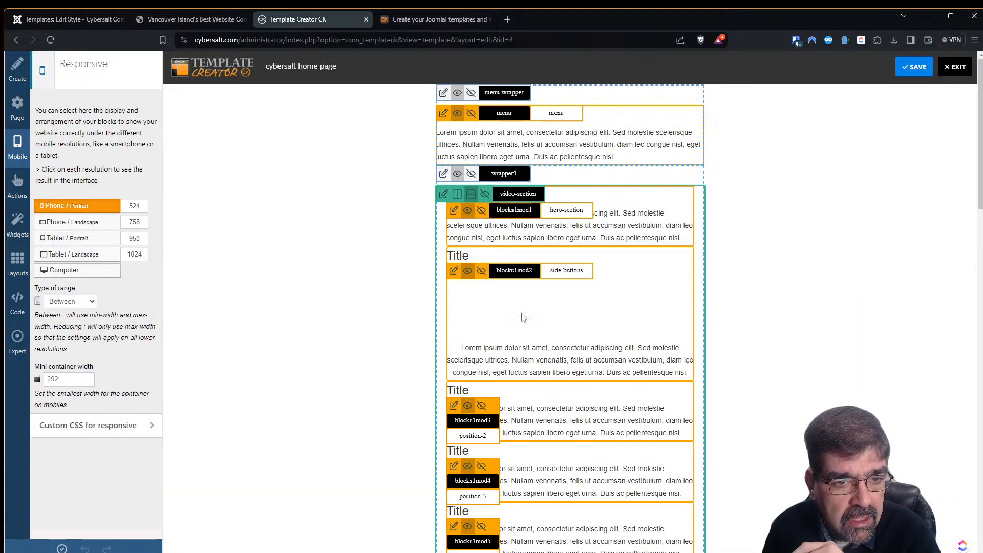
scroll(637, 343, "down", 6)
scroll(635, 329, "down", 3)
scroll(632, 328, "up", 2)
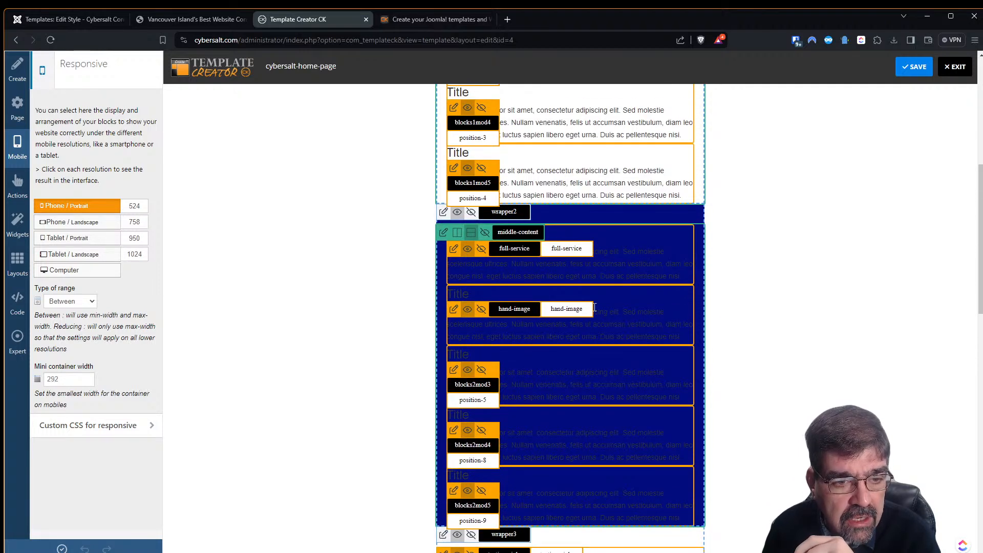
left_click(471, 213)
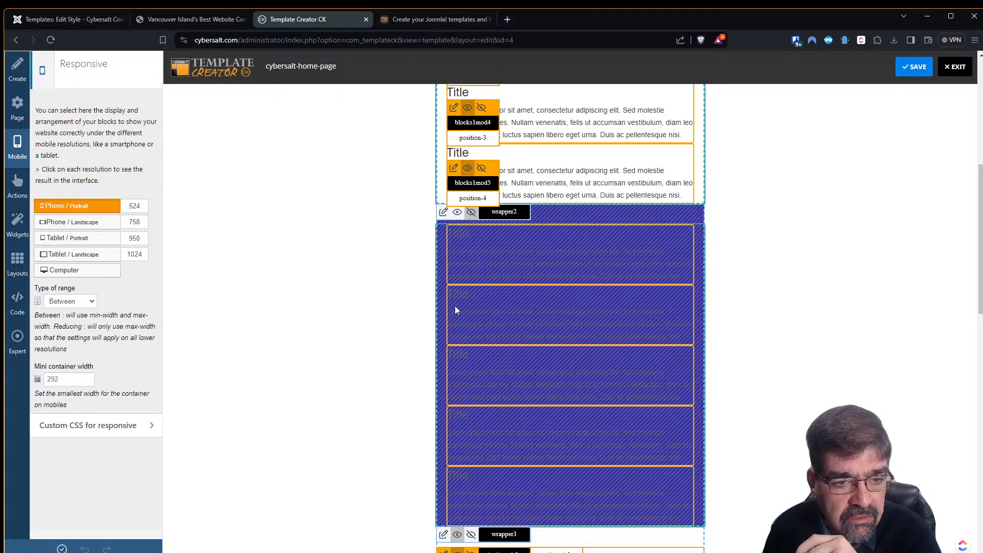
- Hide the middle-content block at the Phone / Landscape resolution and save the template
left_click(87, 223)
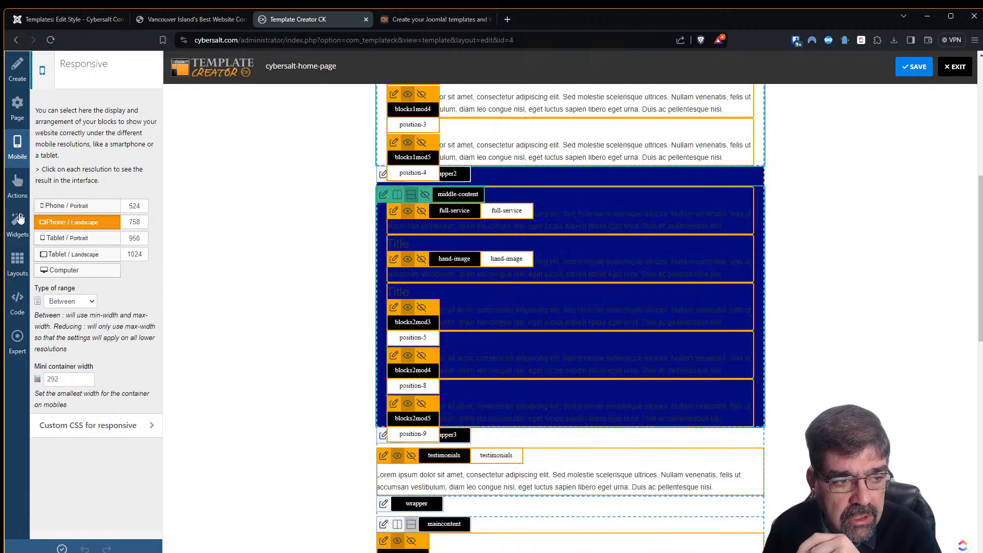
left_click(425, 198)
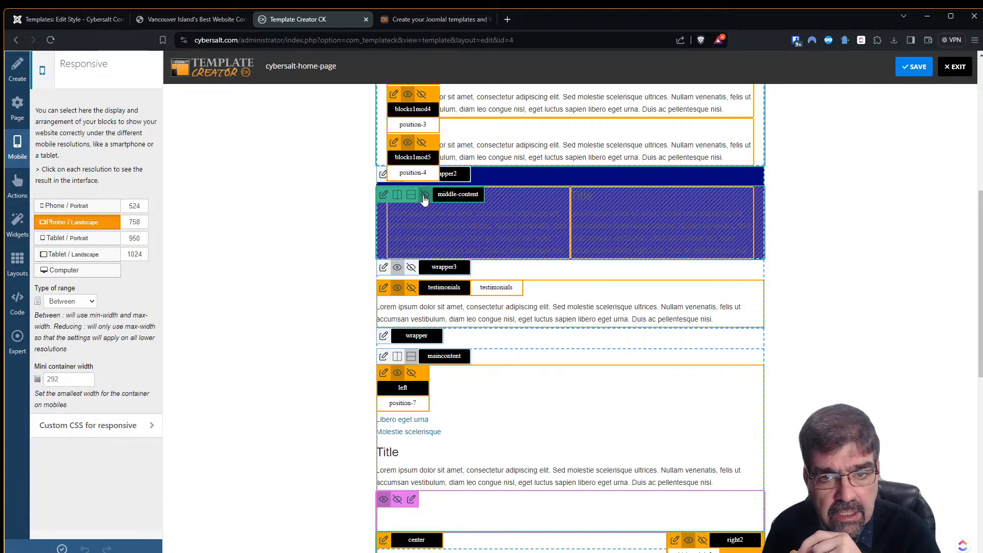
left_click(906, 68)
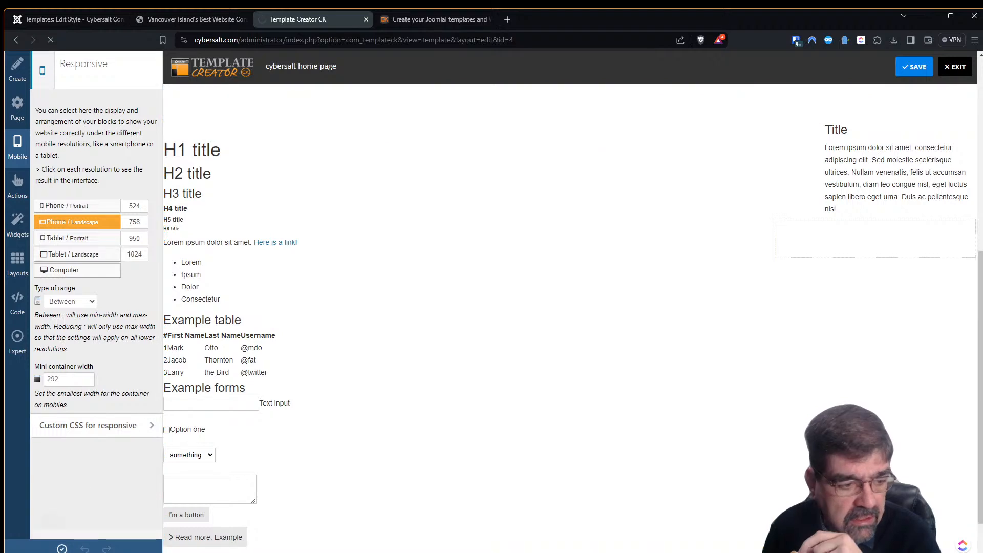
left_click(62, 541)
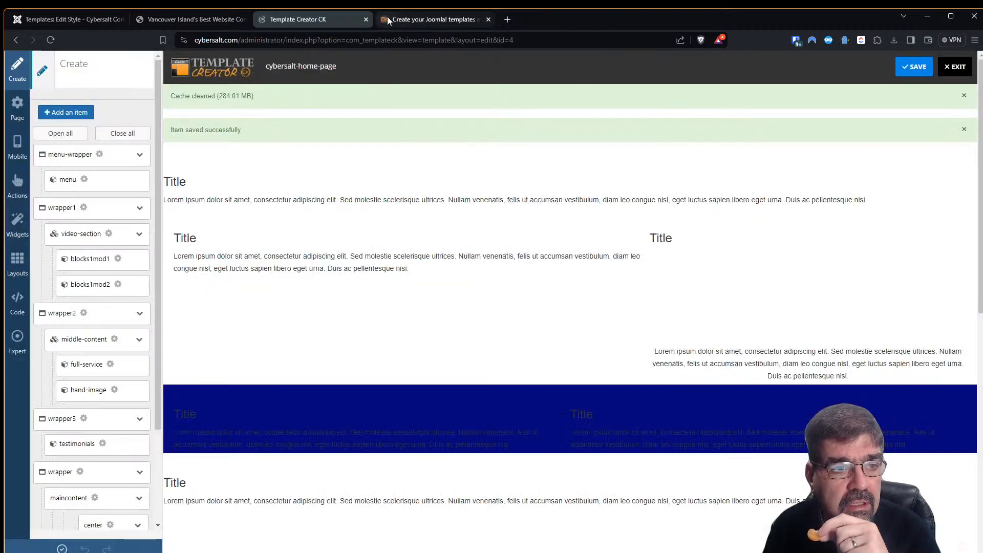
- Reload the live home page and check its phone portrait layout from the hero section to the Testimonials
left_click(189, 20)
left_click(50, 40)
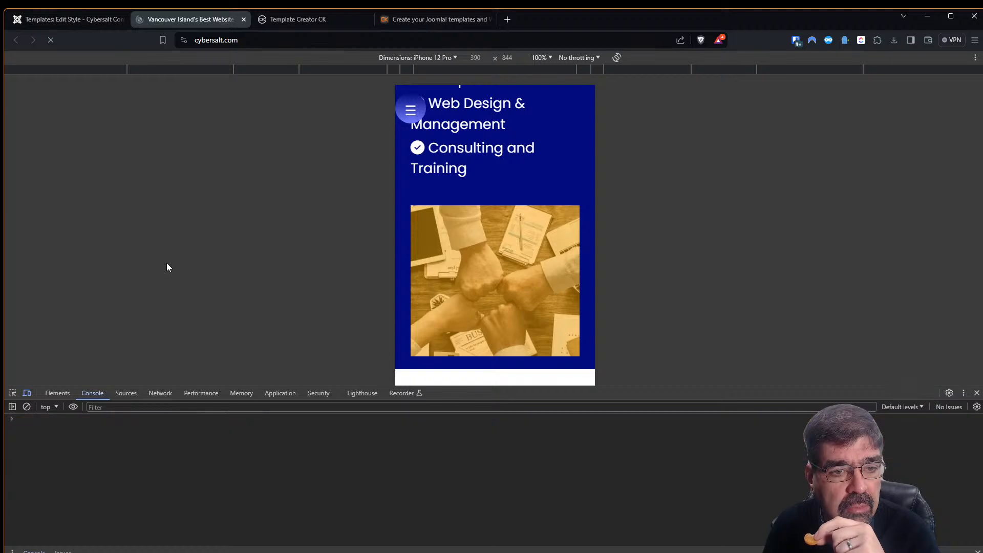
scroll(455, 246, "up", 8)
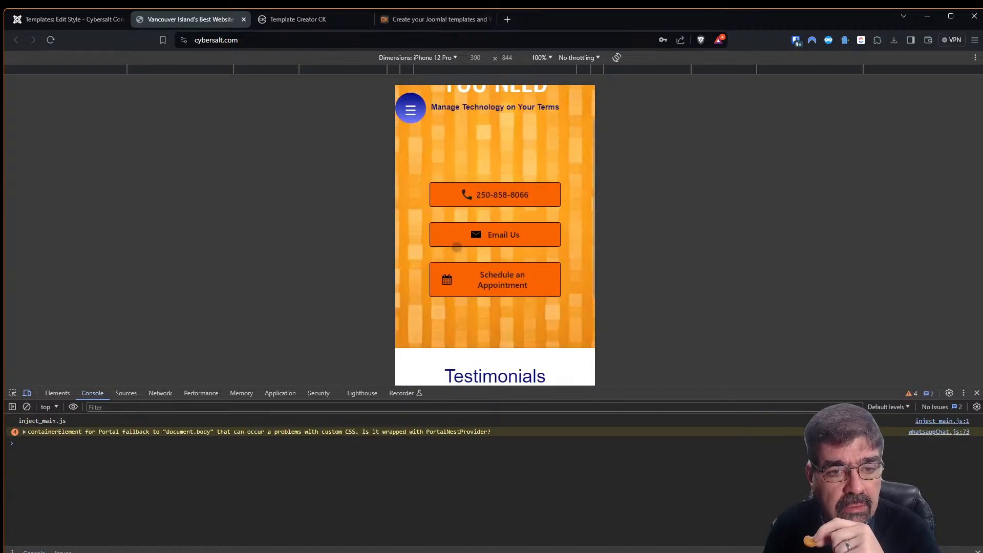
scroll(441, 261, "down", 1)
scroll(442, 254, "down", 5)
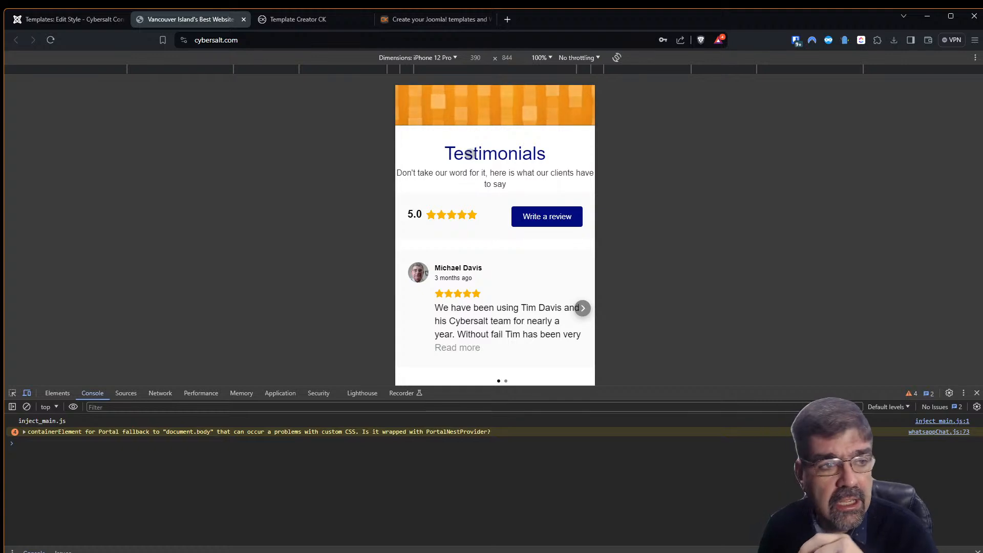
scroll(515, 225, "up", 5)
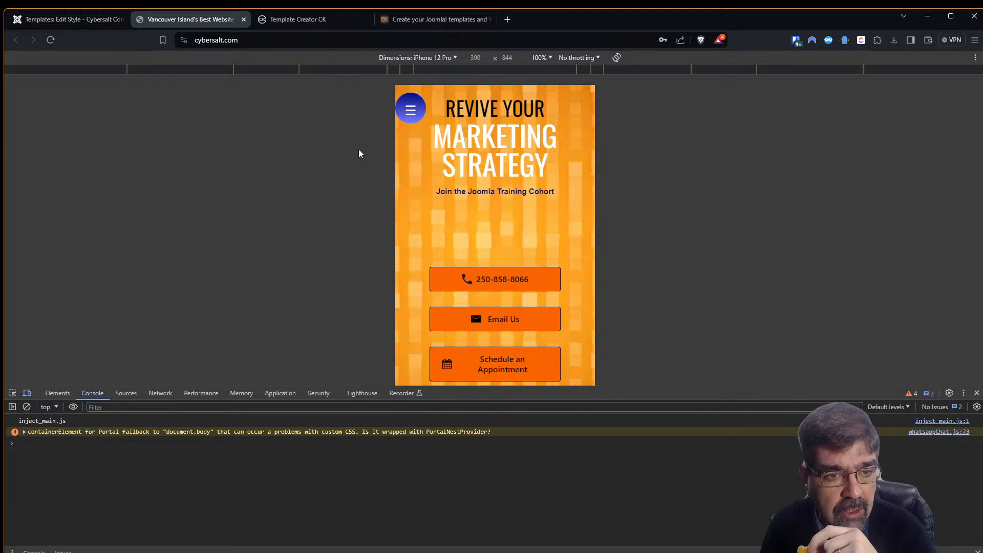
- Return to the cybersalt-home-page template and make wrapper2 visible again at the Phone / Portrait resolution
left_click(53, 23)
left_click(172, 23)
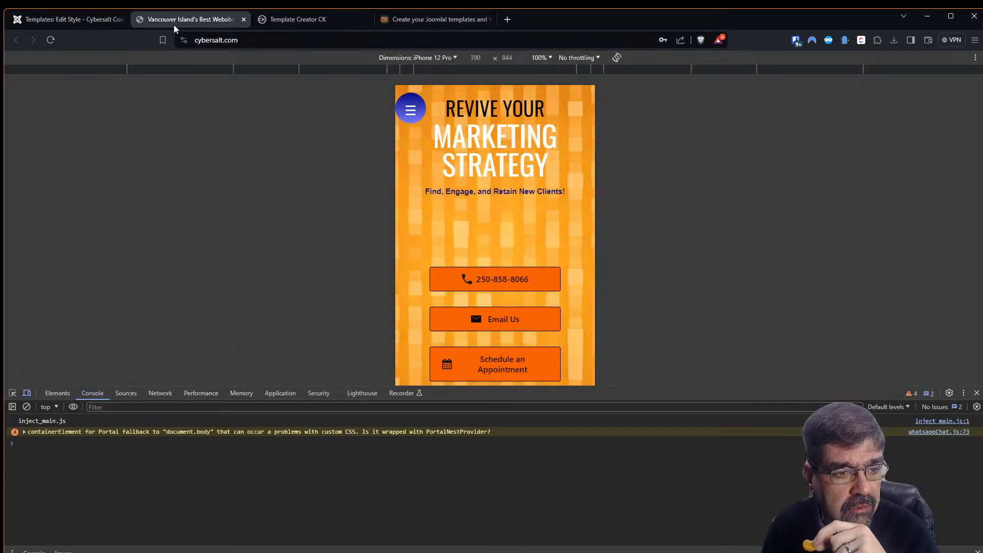
left_click(279, 21)
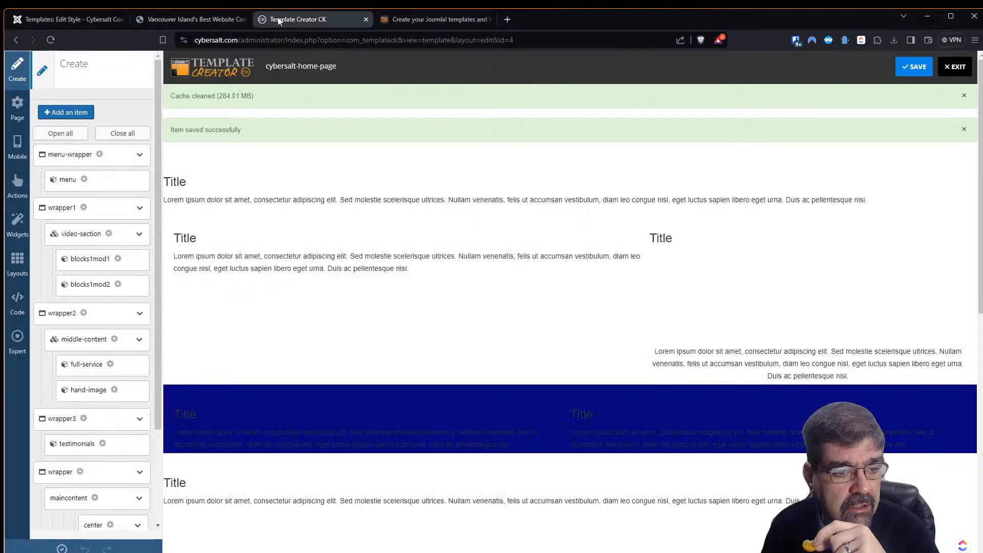
left_click(24, 144)
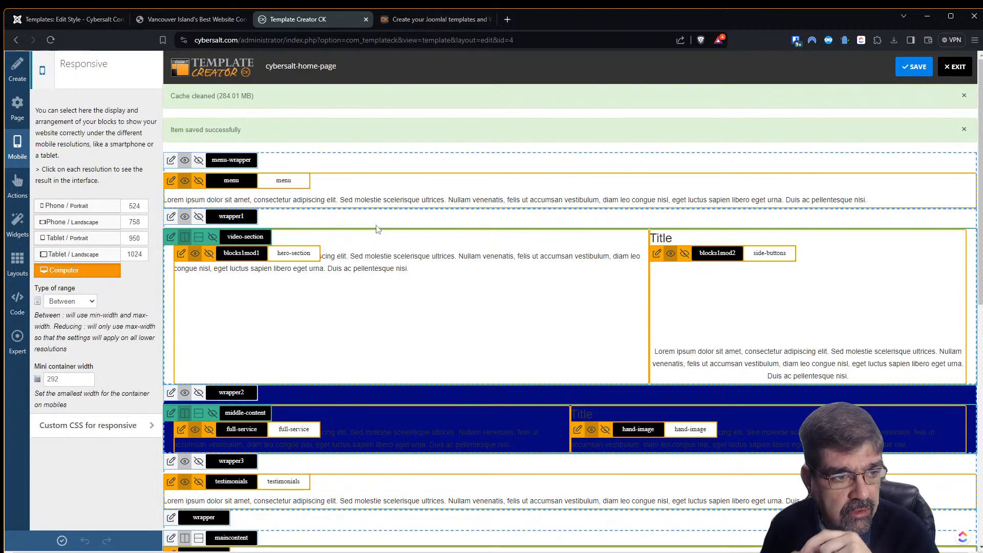
left_click(81, 210)
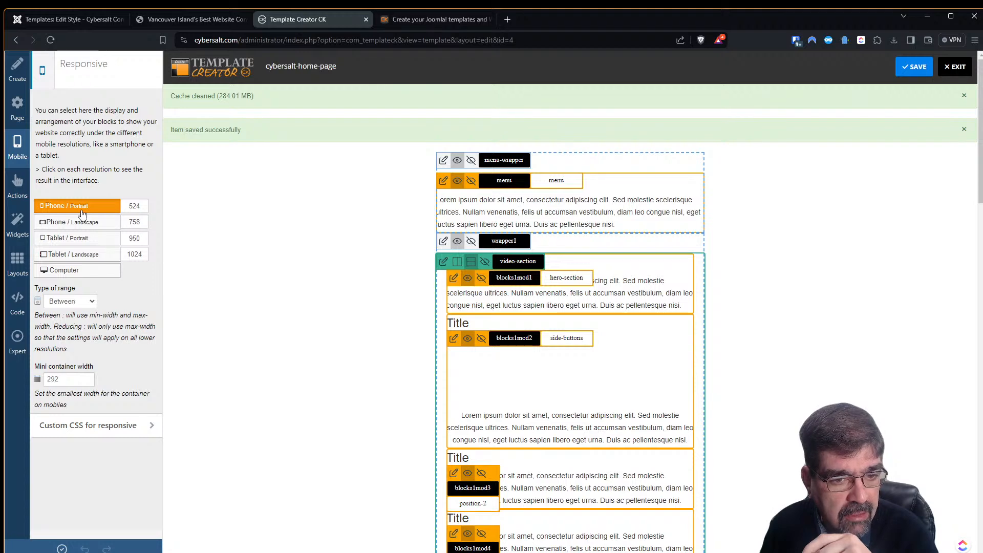
scroll(544, 279, "down", 7)
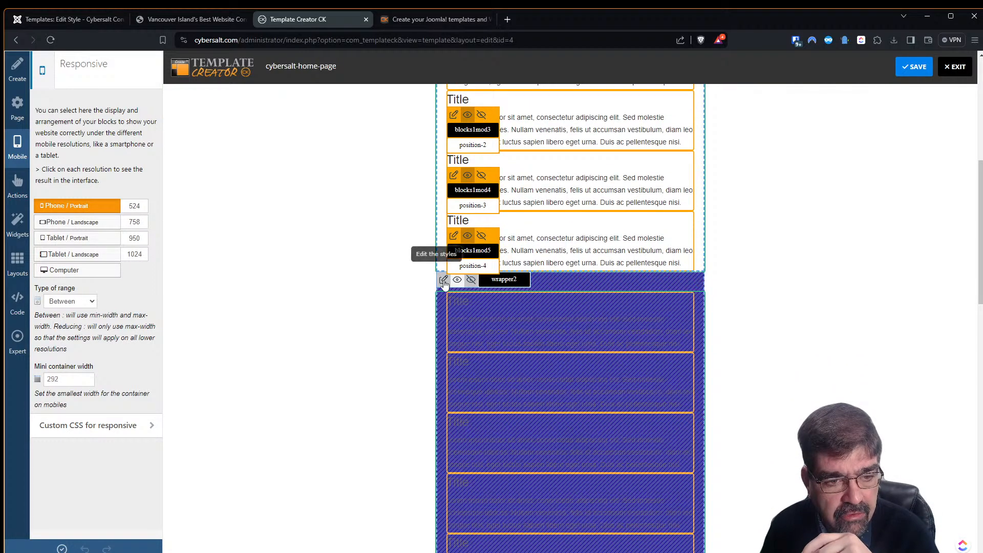
left_click(460, 282)
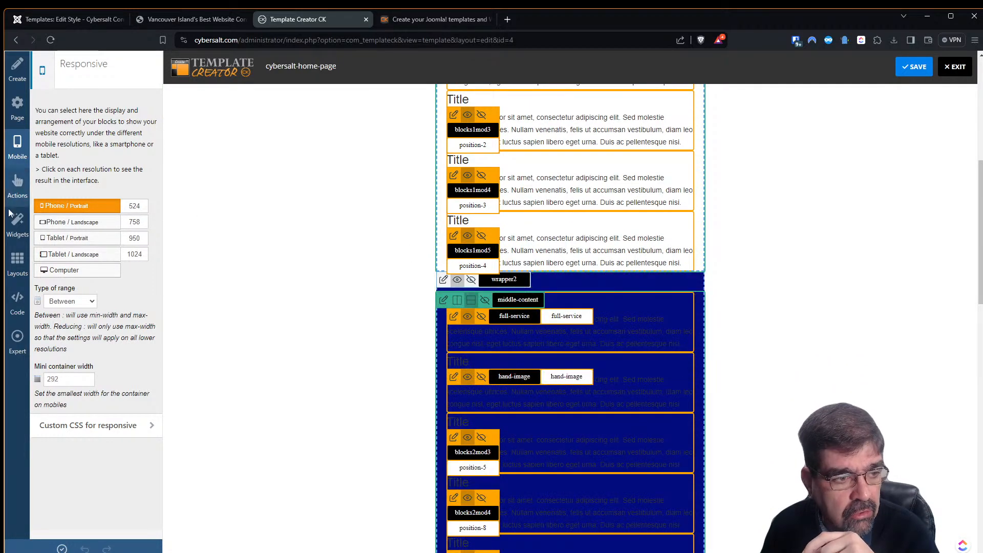
- Make the middle-content block visible again at the Phone / Landscape resolution and save the template
left_click(61, 222)
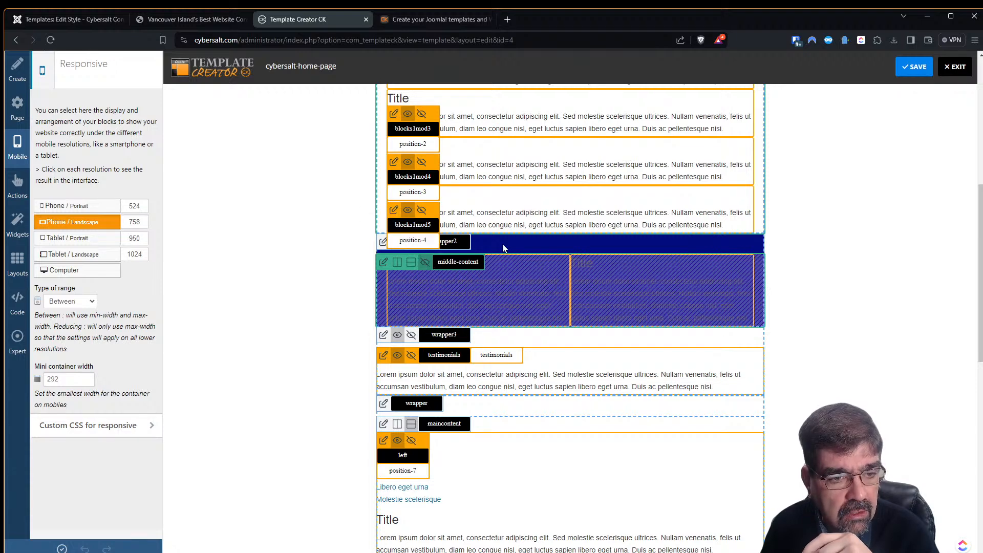
scroll(307, 222, "up", 2)
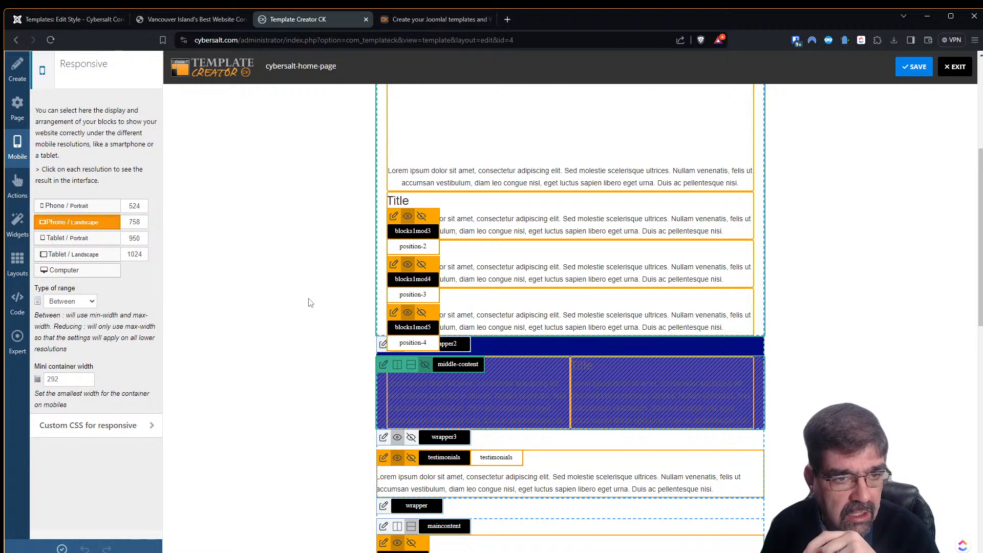
left_click(425, 365)
left_click(425, 365)
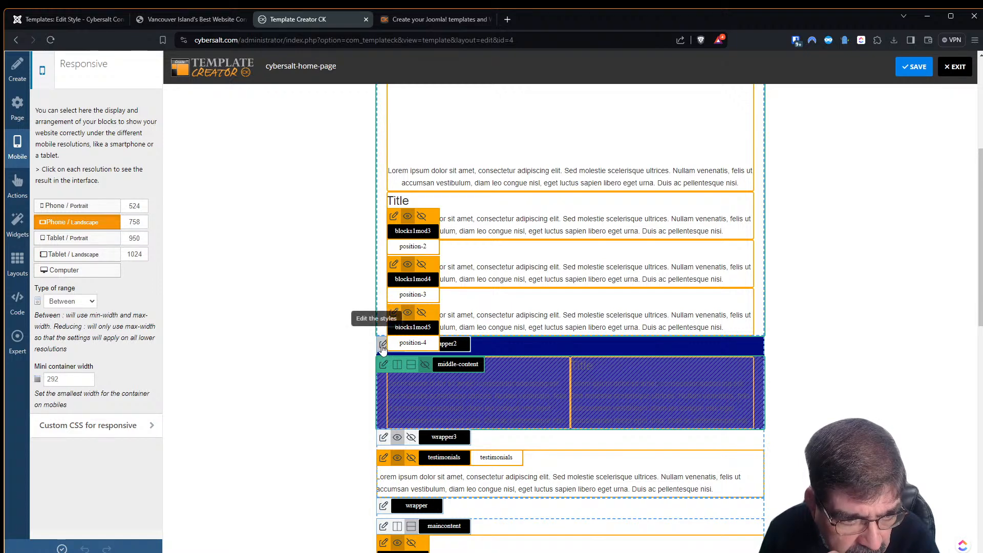
left_click(57, 242)
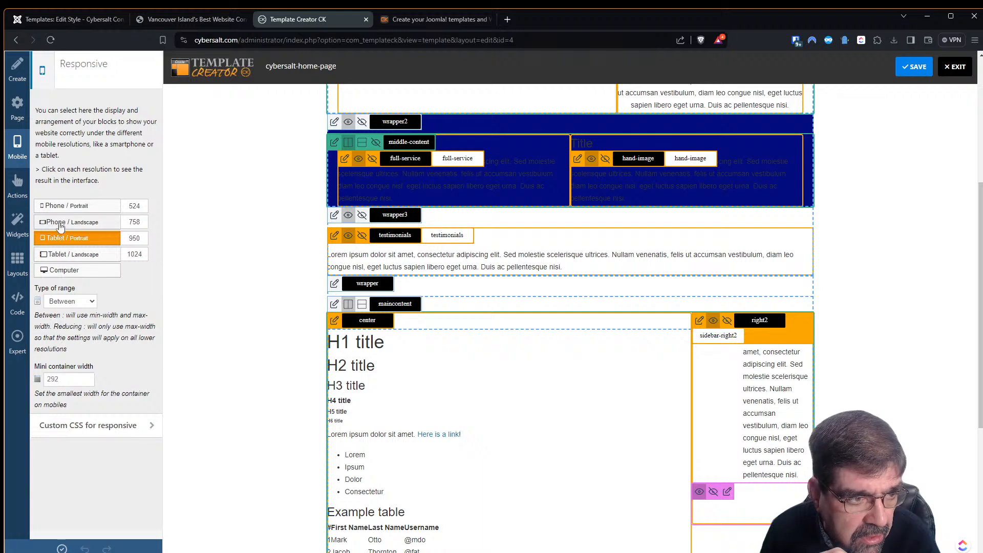
left_click(58, 223)
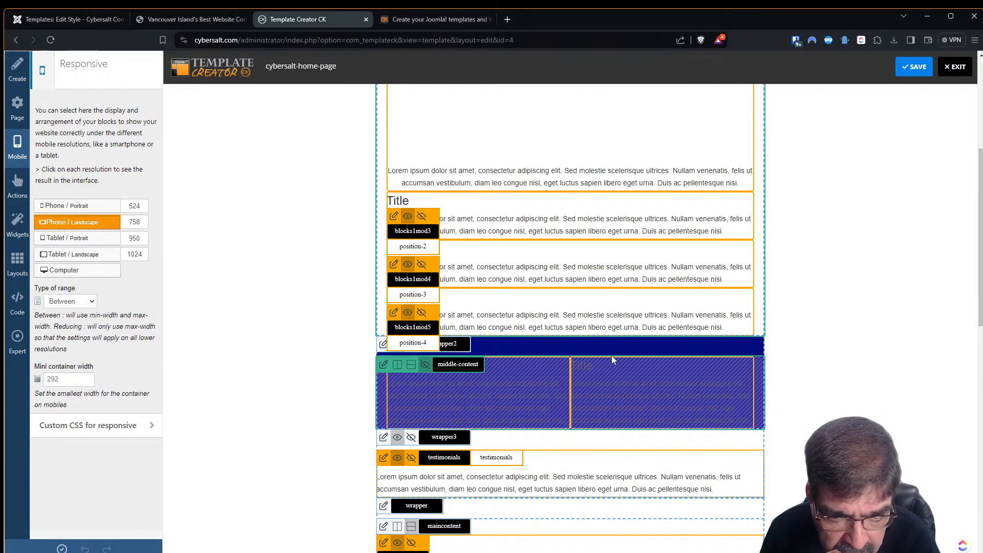
left_click(425, 365)
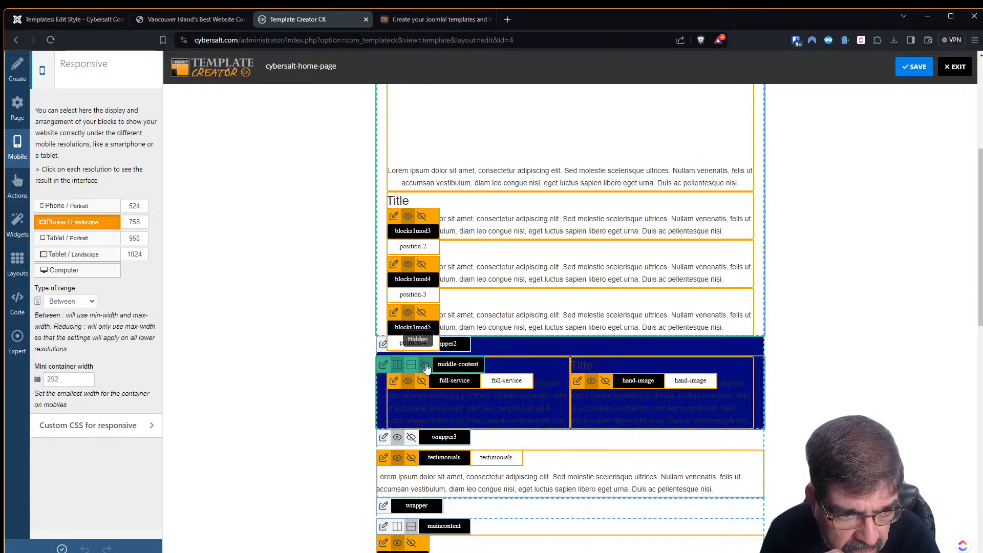
left_click(914, 67)
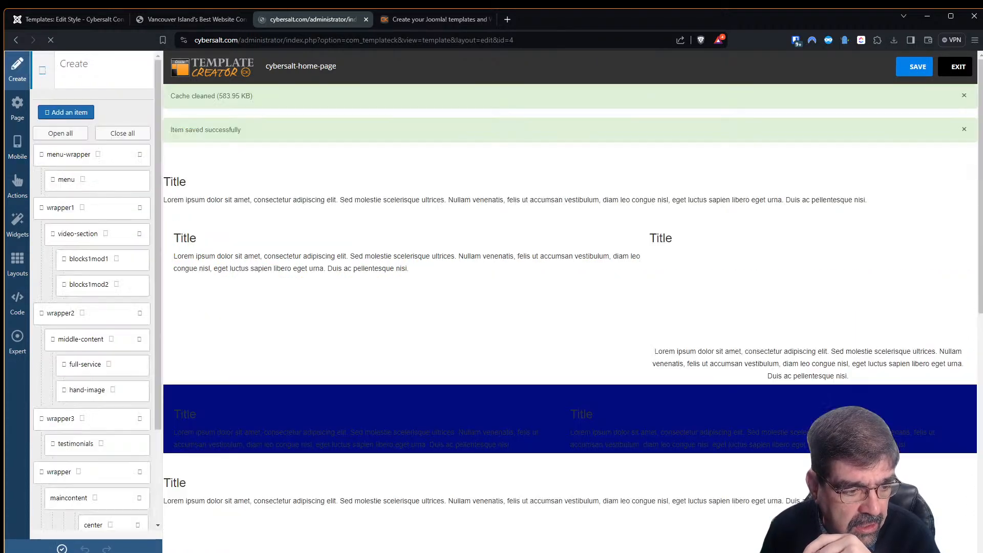
left_click(915, 67)
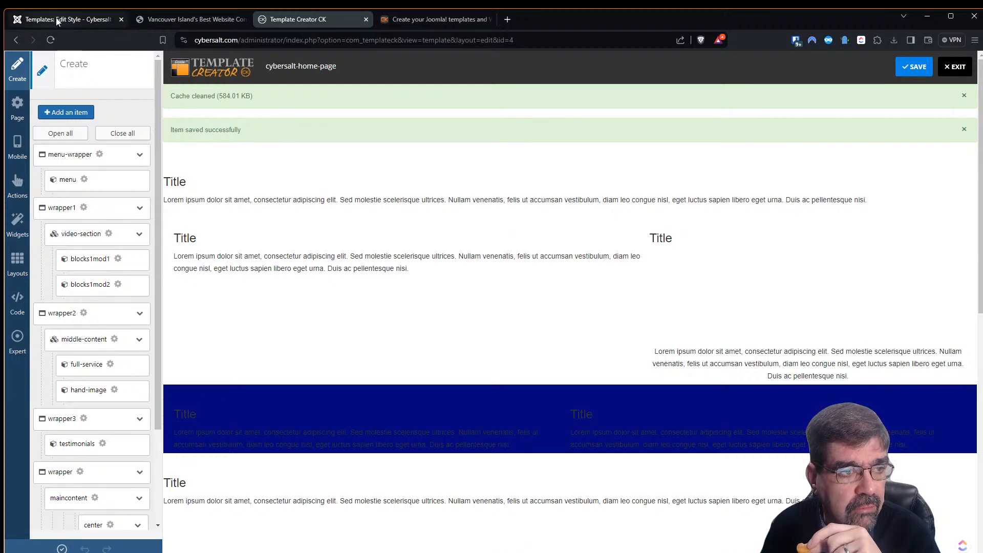
- Switch to the live home page, rotate the emulated iPhone 12 Pro to landscape and reload the page
left_click(59, 15)
left_click(185, 21)
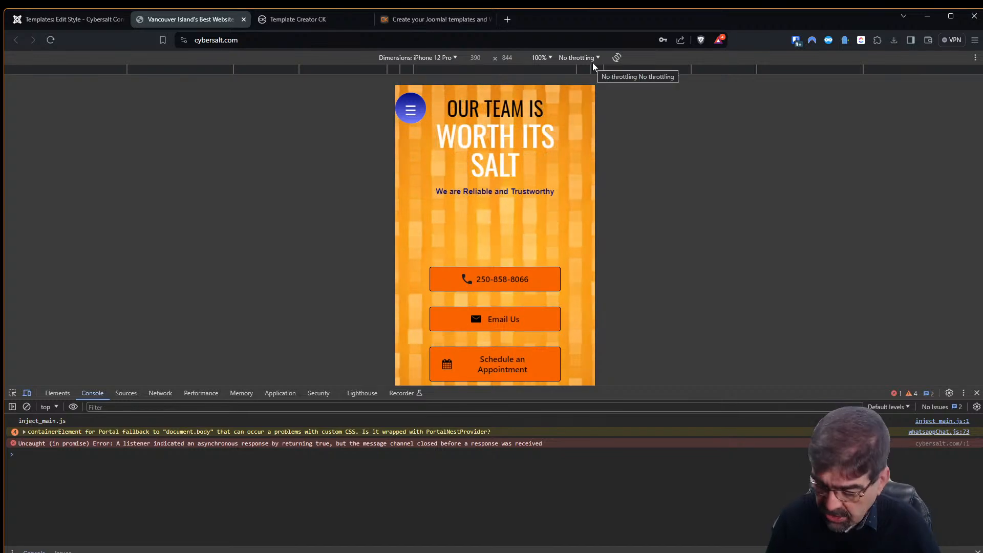
key("ctrl+plus")
key("ctrl+plus")
key("ctrl+plus")
key("ctrl+plus")
key("ctrl+plus")
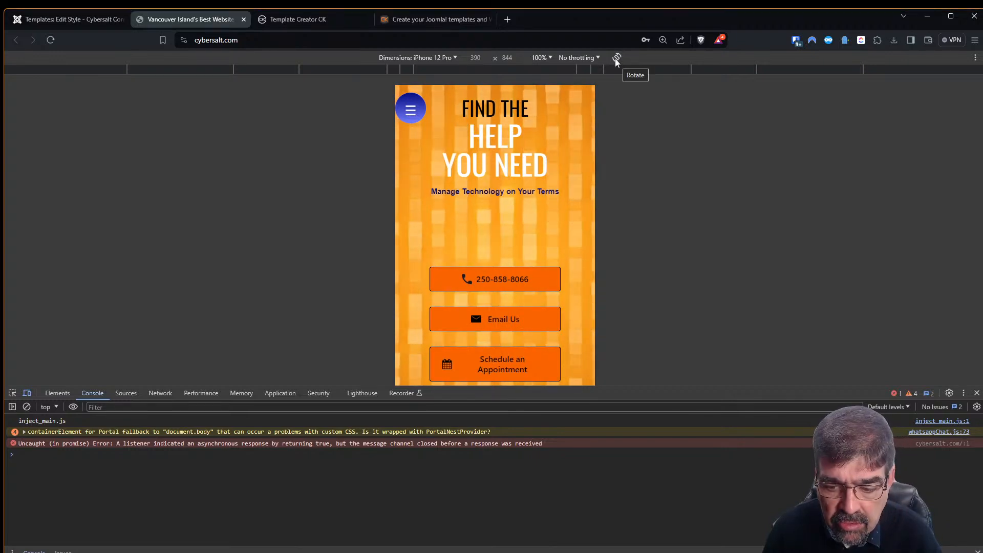
left_click(616, 58)
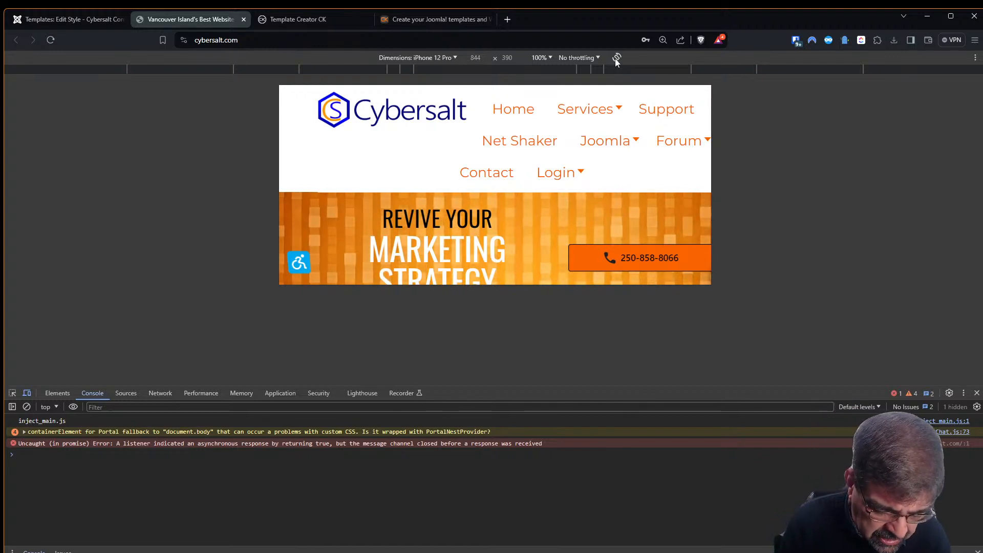
key("F5")
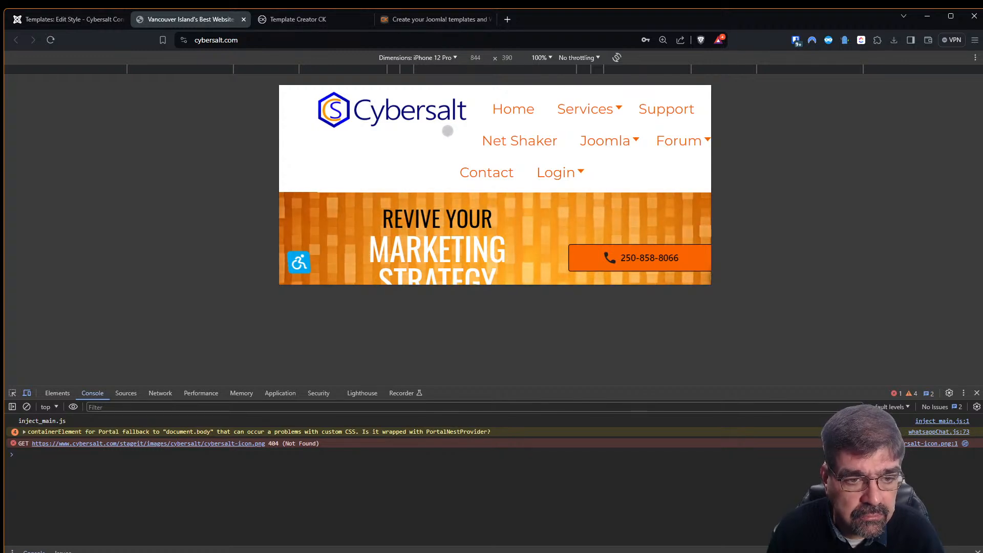
- Examine the landscape phone layout of the home page from the menu down to the full-service section
scroll(451, 133, "down", 1)
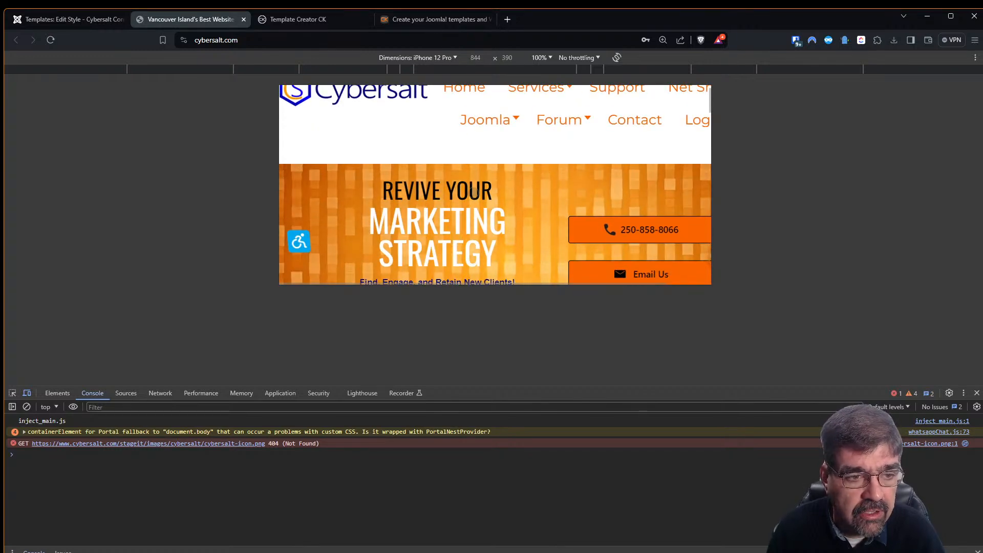
scroll(540, 204, "down", 3)
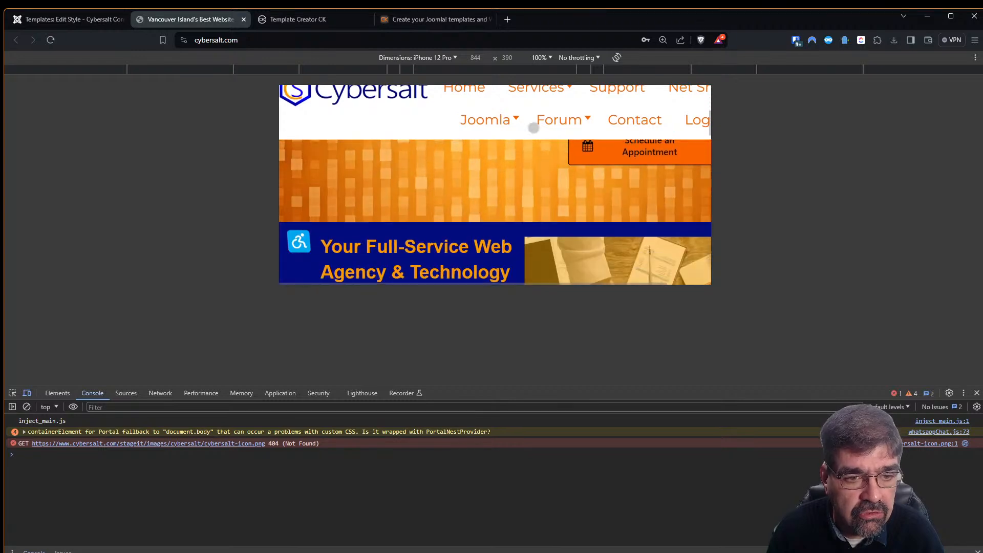
scroll(482, 244, "down", 3)
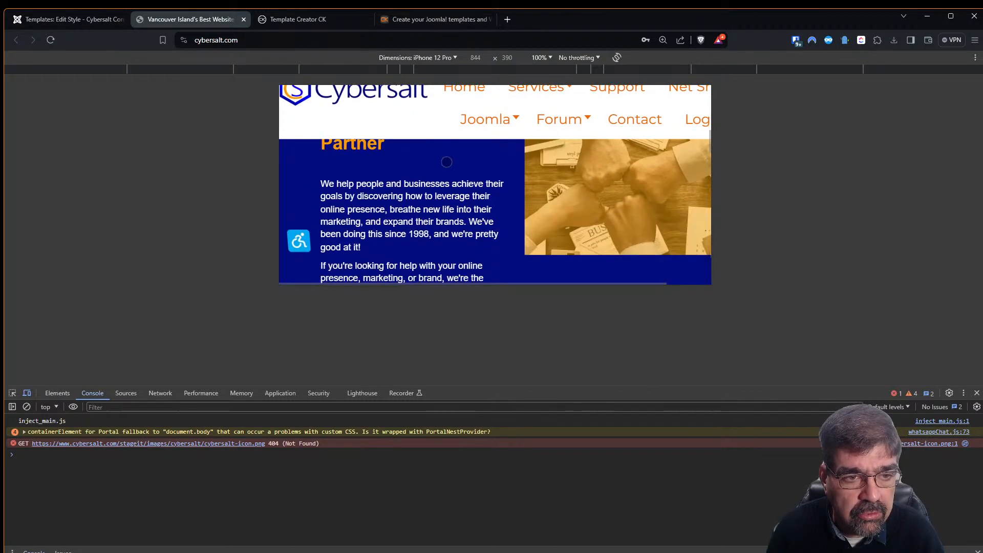
scroll(470, 255, "up", 1)
scroll(470, 255, "up", 3)
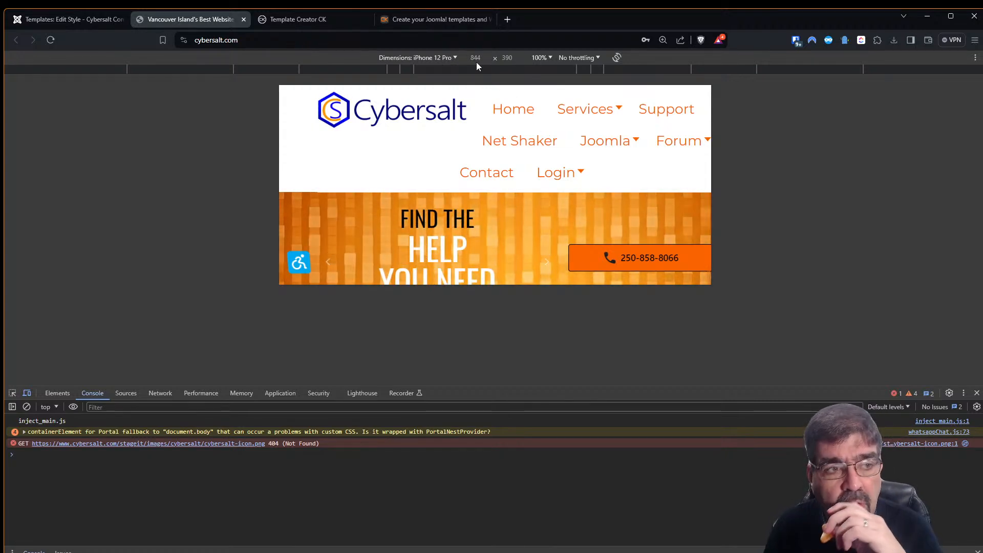
- Move the Template Creator CK browser tab ahead of the live site's tab and reset the page zoom
left_click(102, 20)
left_click(153, 19)
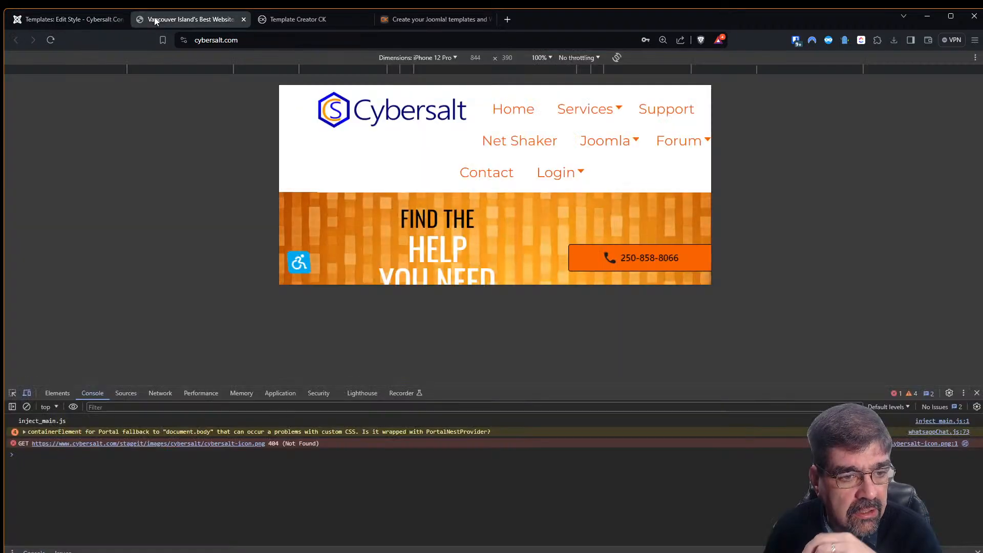
left_click(273, 21)
left_click_drag(307, 24, 177, 30)
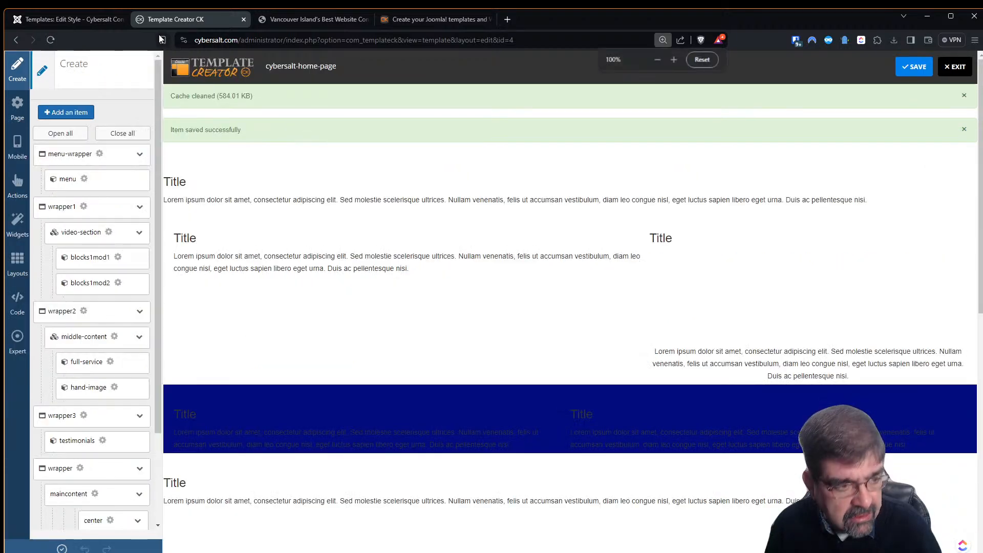
key("ctrl+0")
- Show the template's Phone / Landscape responsive settings and compare that resolution with the emulated phone's width on the live page
left_click(17, 146)
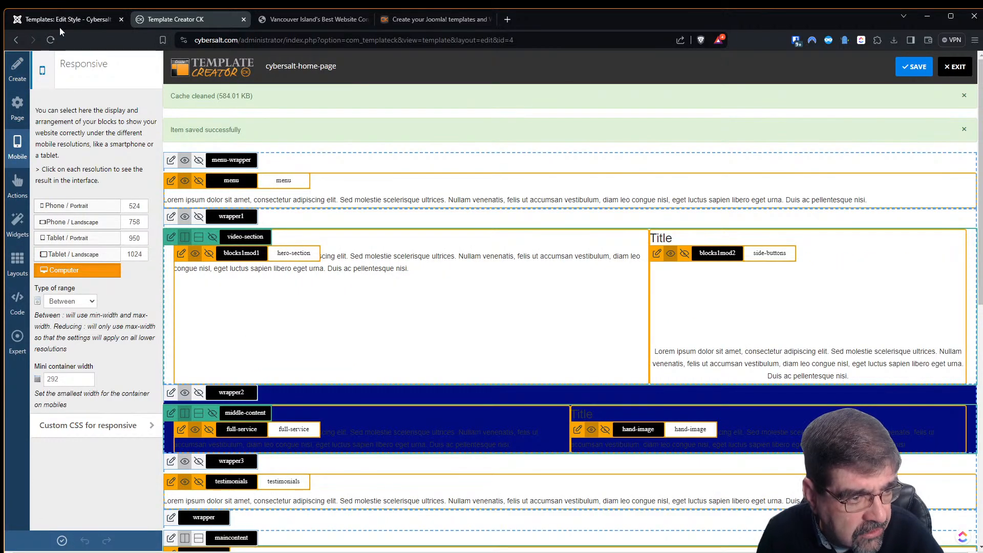
left_click(81, 223)
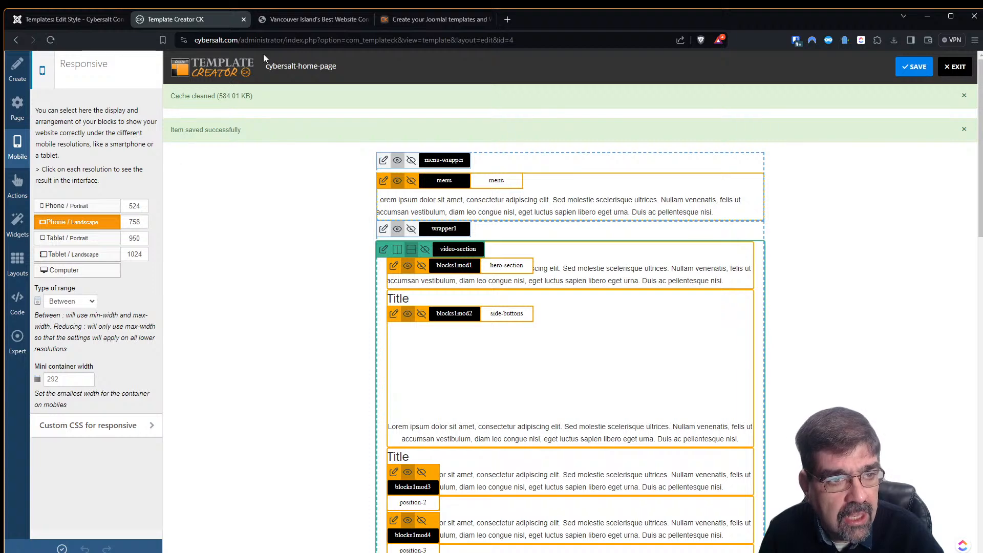
left_click(337, 20)
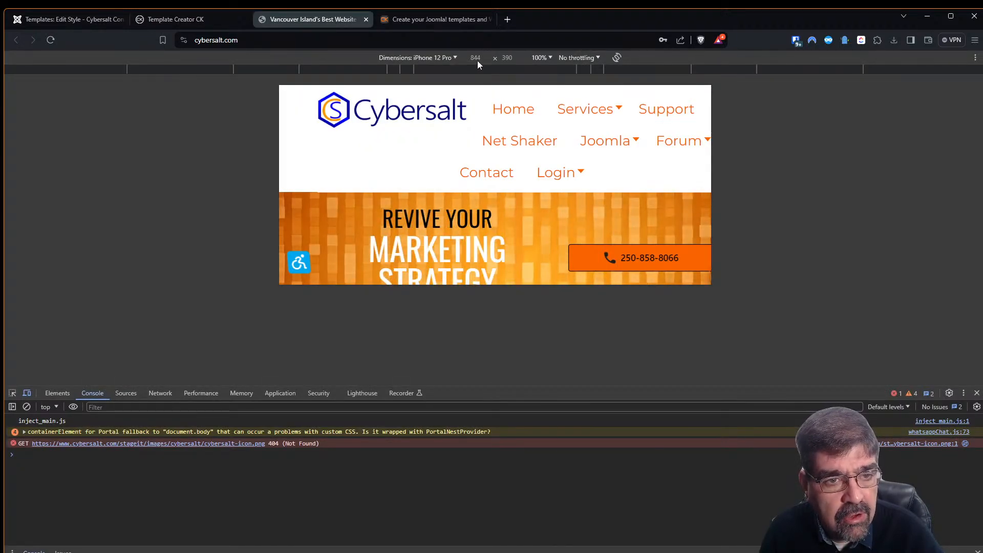
- Set the template's Phone / Landscape resolution to 850, save the template and generate its files
left_click(166, 20)
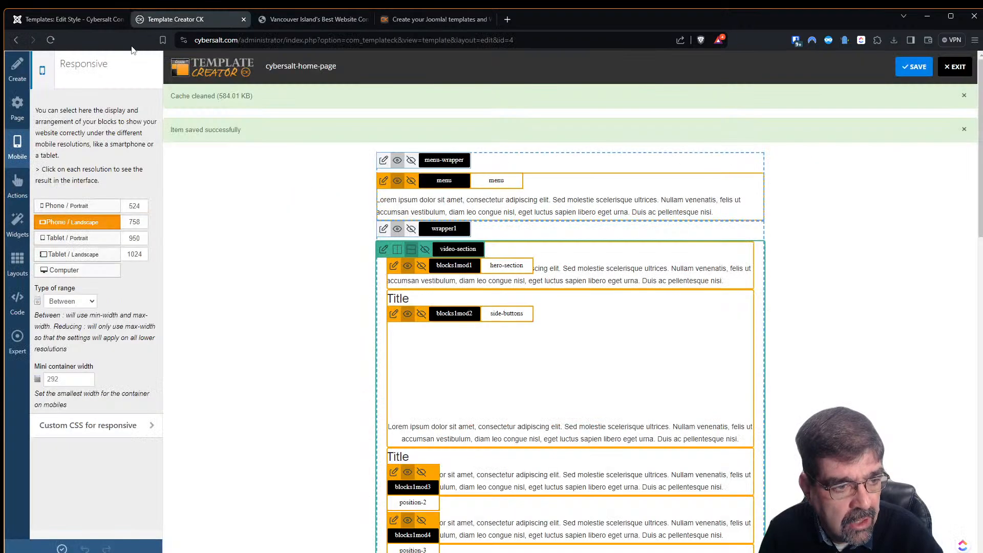
double_click(128, 221)
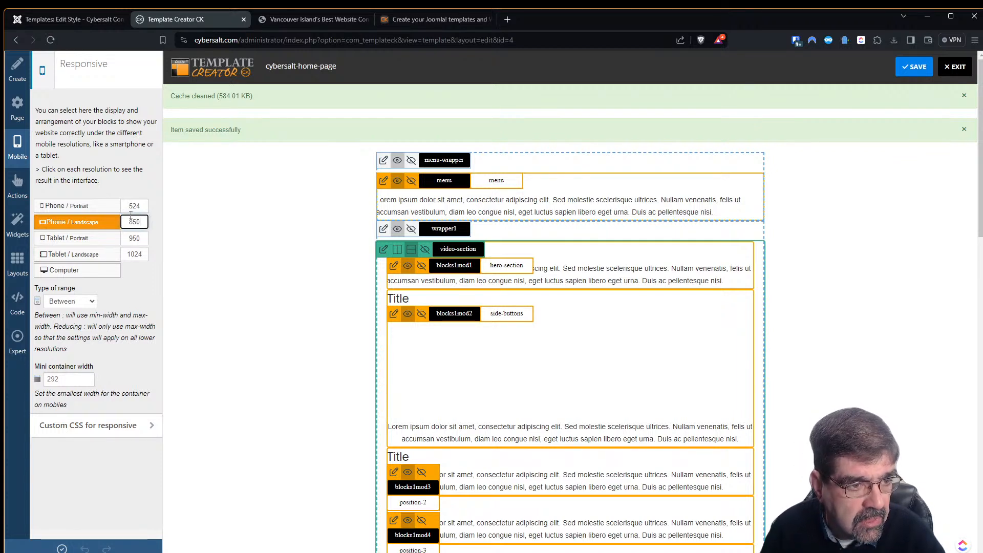
left_click(923, 72)
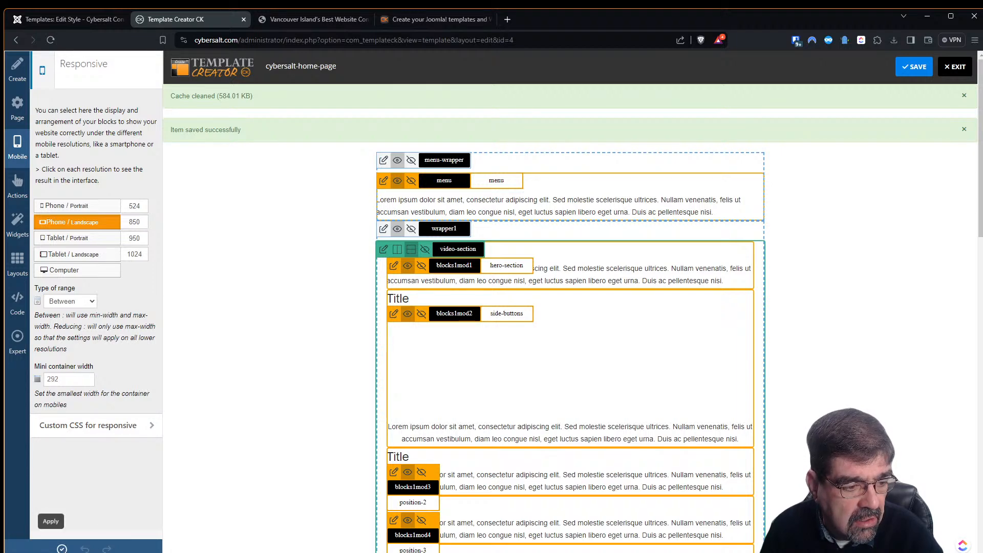
left_click(62, 548)
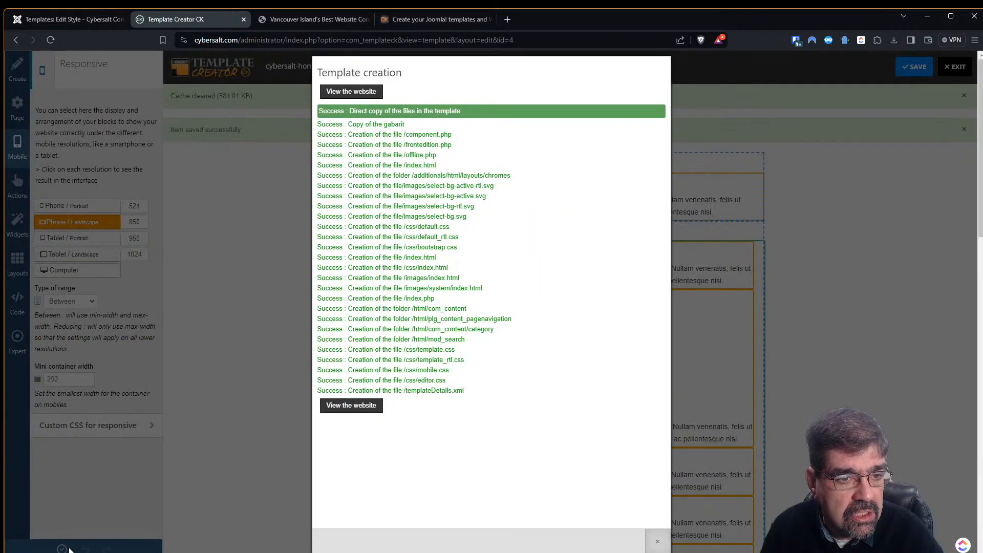
- Reload the live home page in the emulated landscape iPhone 12 Pro and examine it from the menu through the full-service section
left_click(302, 18)
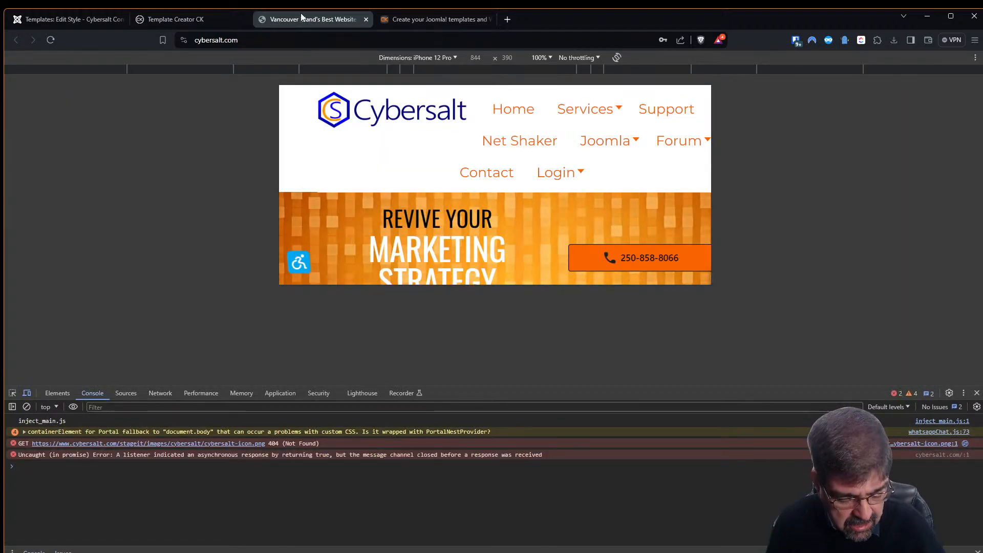
key("F5")
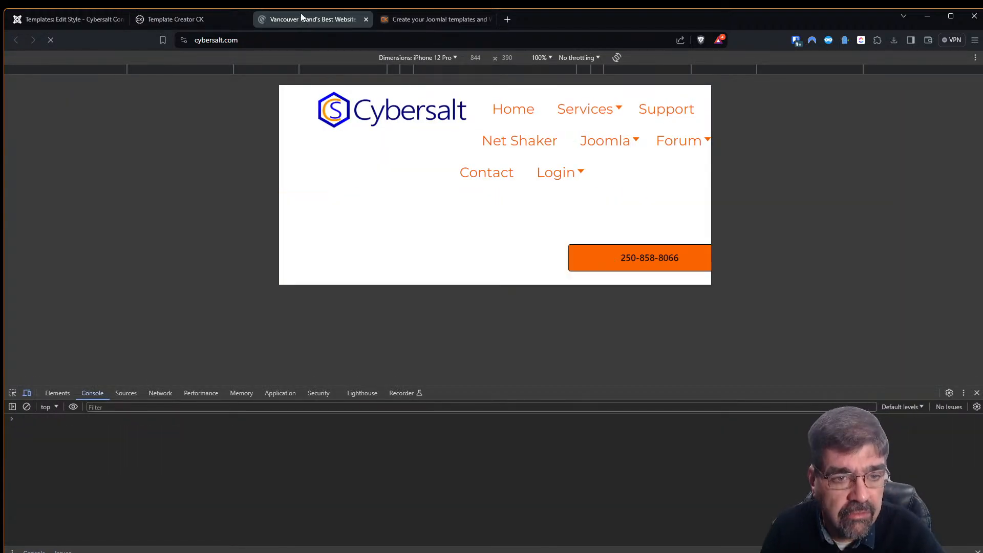
scroll(489, 182, "down", 1)
scroll(487, 194, "up", 1)
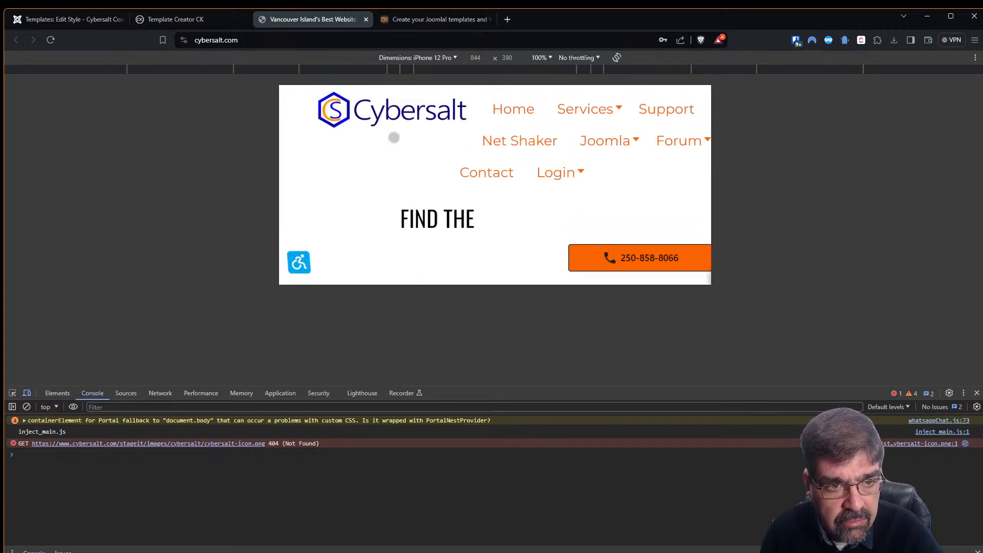
scroll(526, 213, "down", 1)
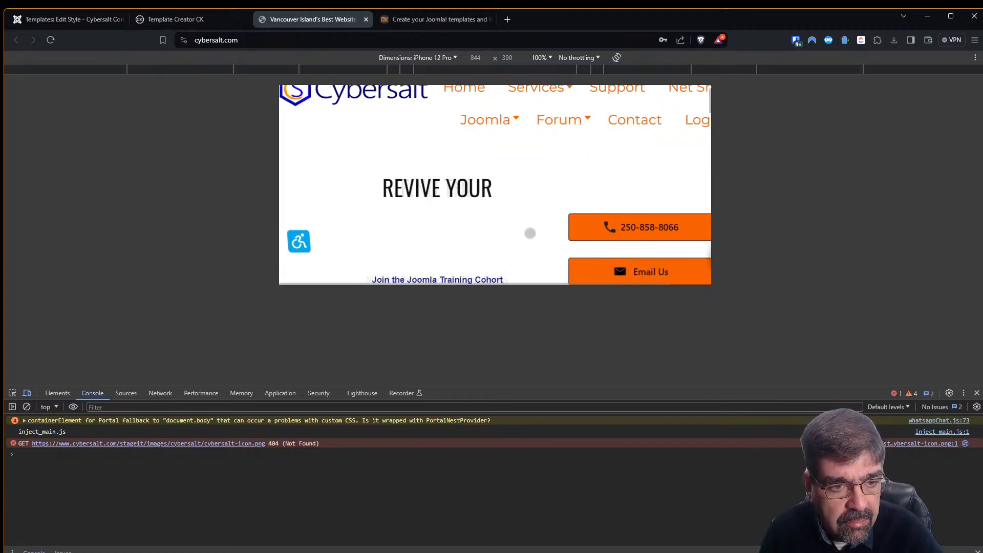
scroll(531, 224, "down", 2)
scroll(551, 195, "up", 3)
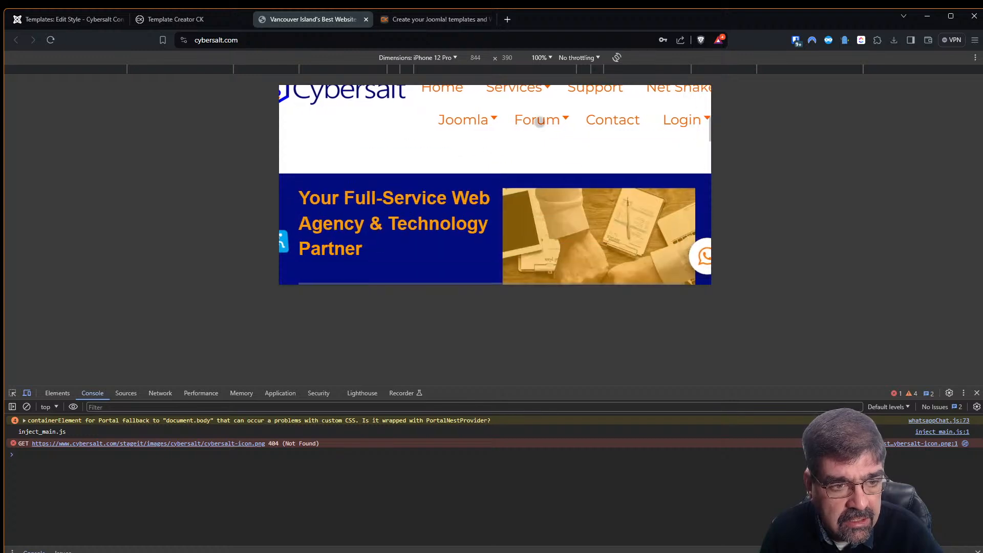
scroll(563, 144, "right", 1)
scroll(501, 162, "down", 4)
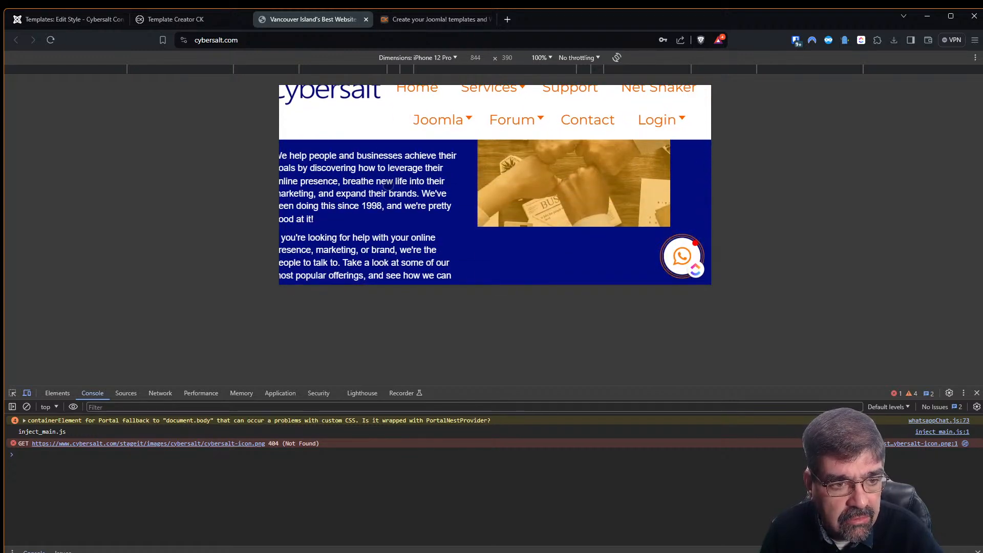
scroll(404, 215, "down", 1)
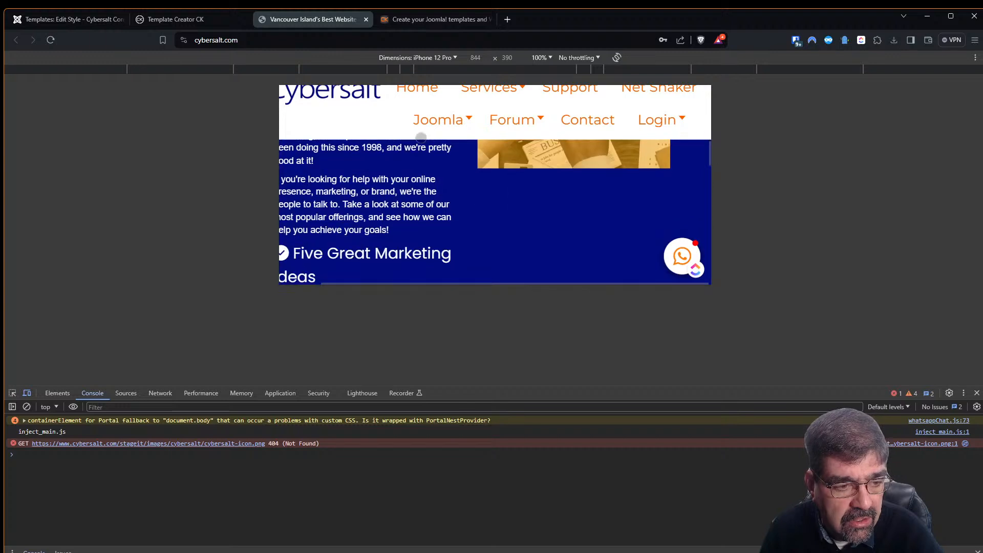
scroll(417, 169, "down", 1)
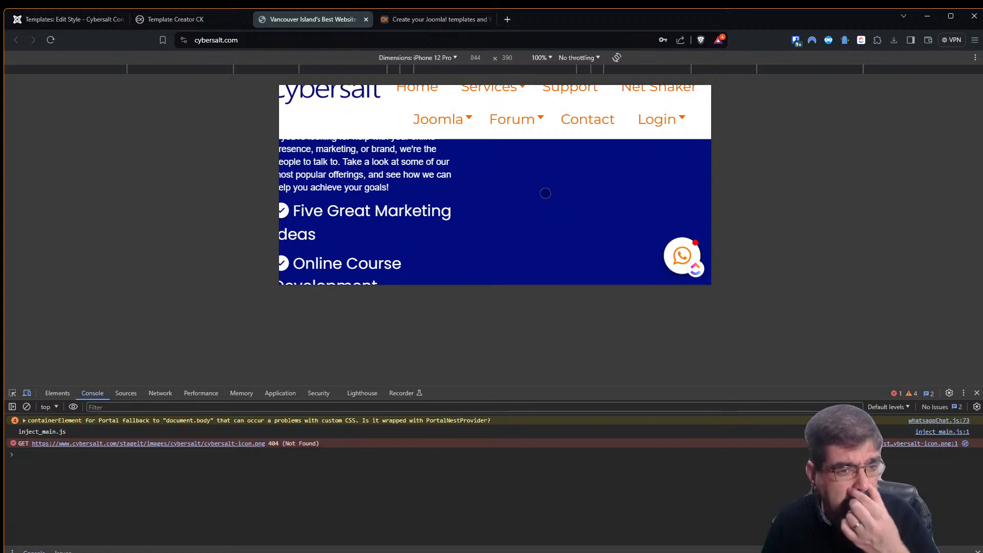
scroll(552, 192, "up", 5)
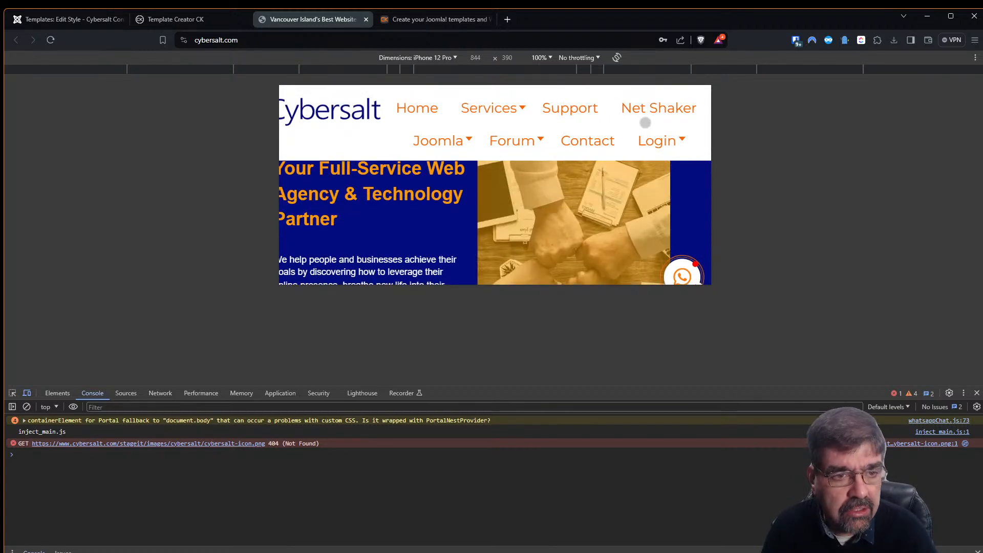
- Return to Template Creator CK, set the Phone / Landscape resolution to 783 and save the template
left_click(152, 21)
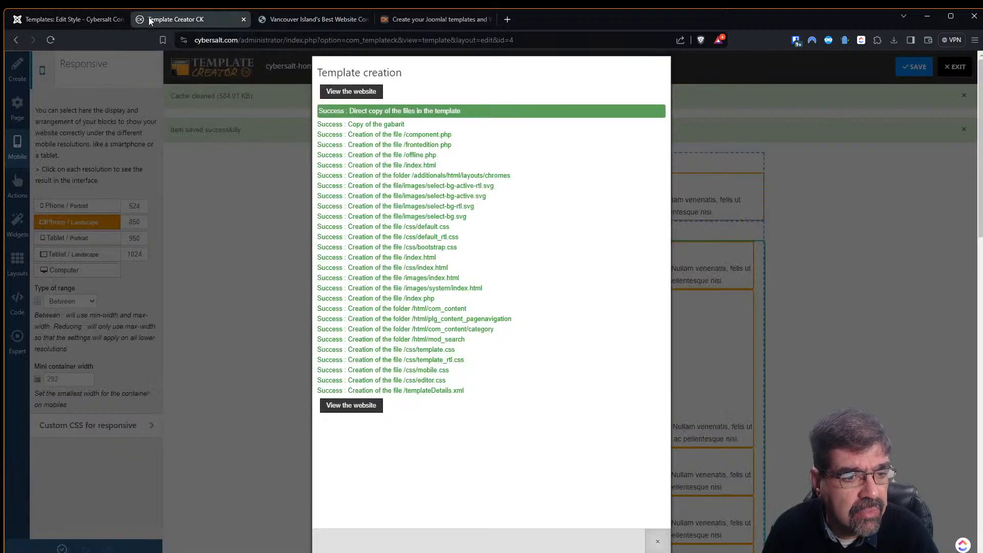
left_click(258, 258)
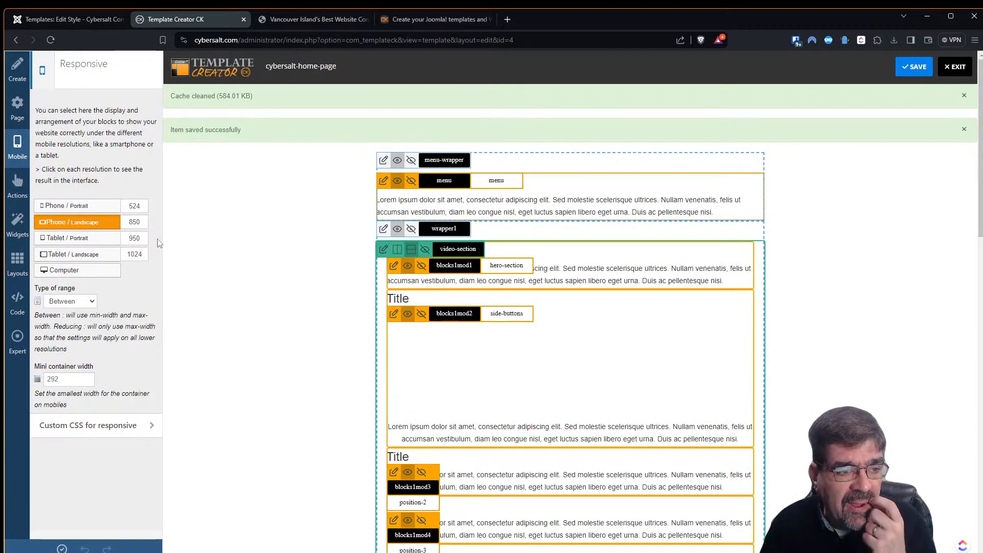
double_click(144, 223)
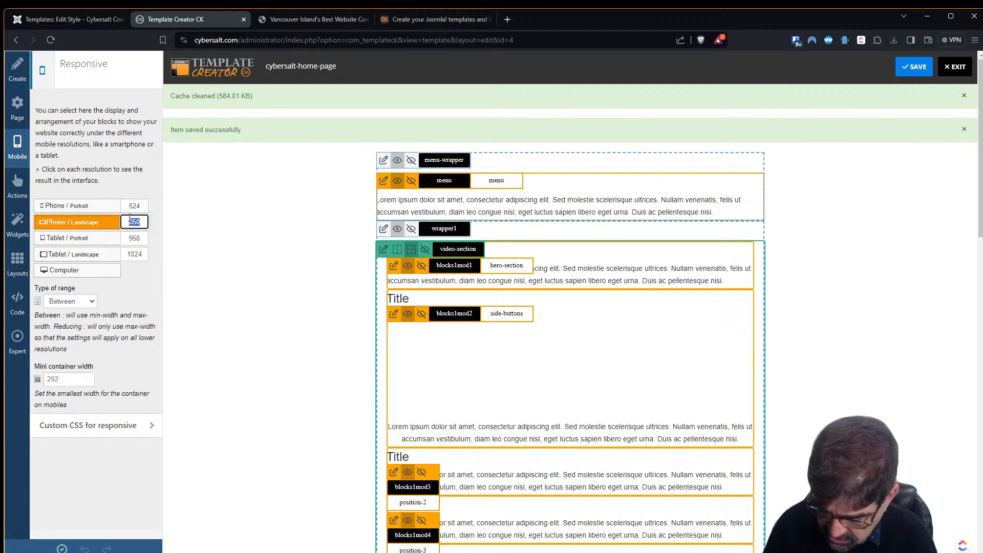
type("783")
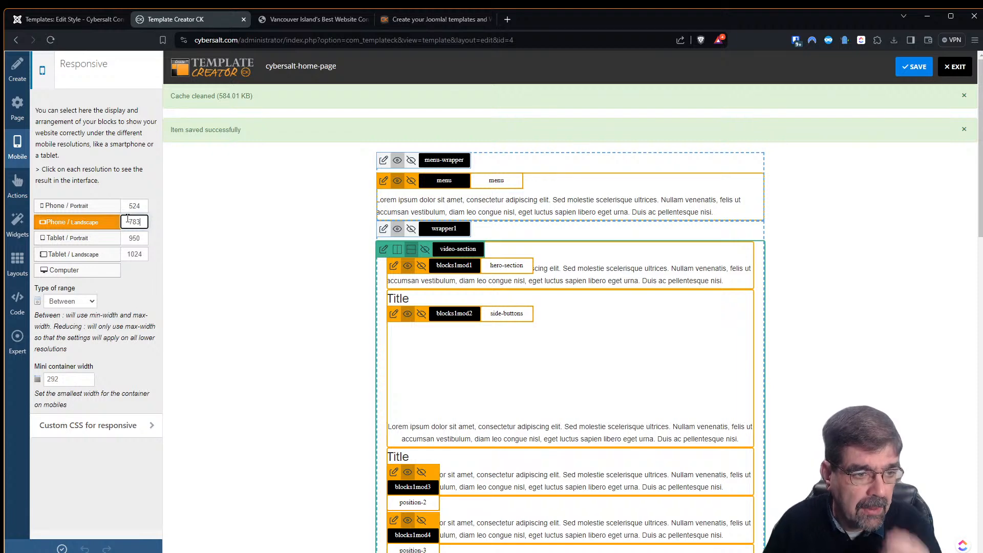
left_click(914, 67)
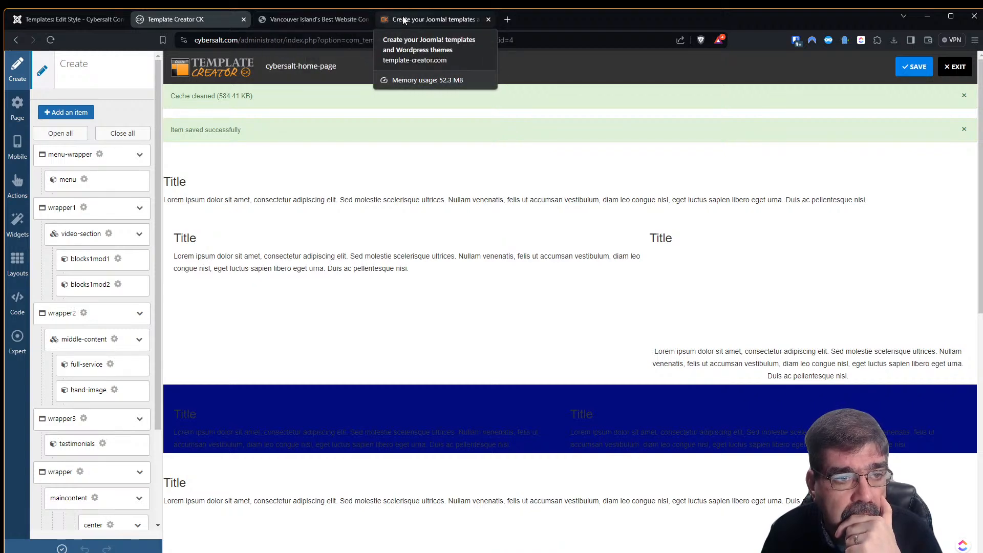
- Emulate the Galaxy Fold on the live home page at 100% zoom and inspect the full-service section
left_click(310, 19)
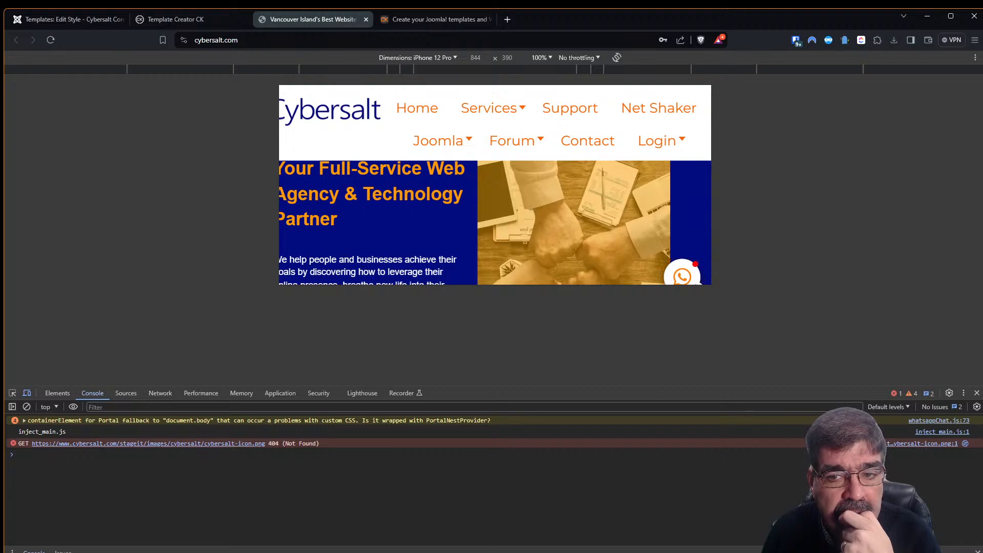
left_click_drag(981, 171, 896, 163)
left_click_drag(538, 13, 555, 5)
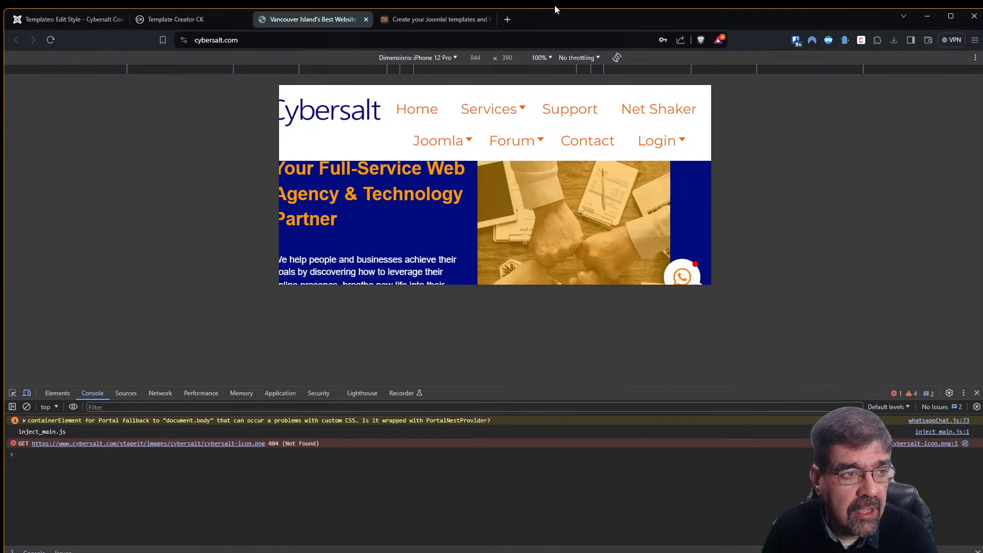
left_click(455, 59)
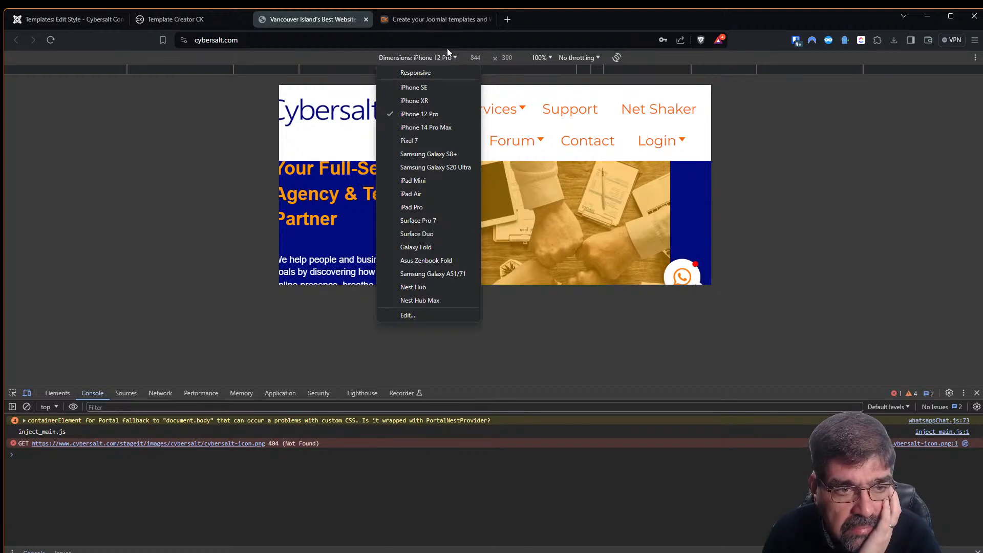
left_click(476, 58)
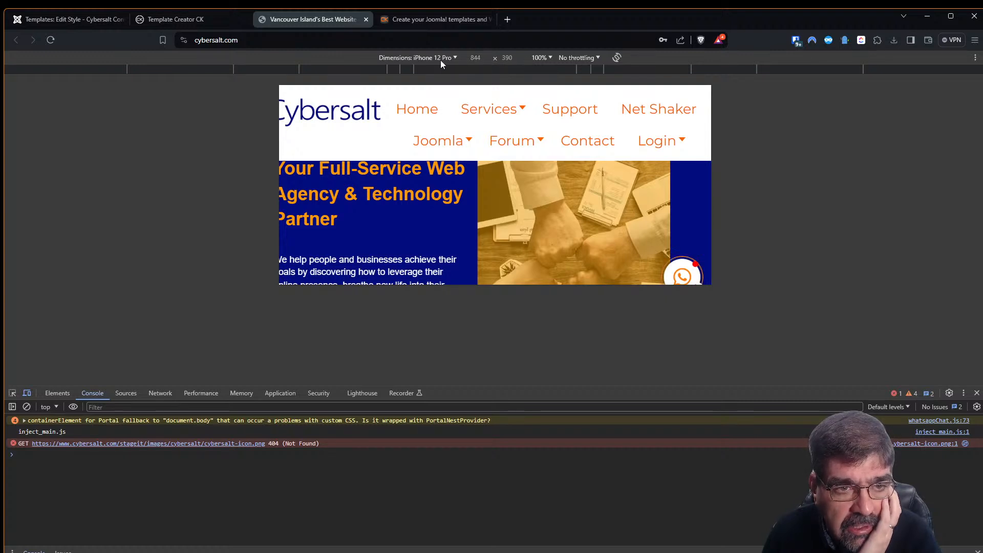
left_click(454, 56)
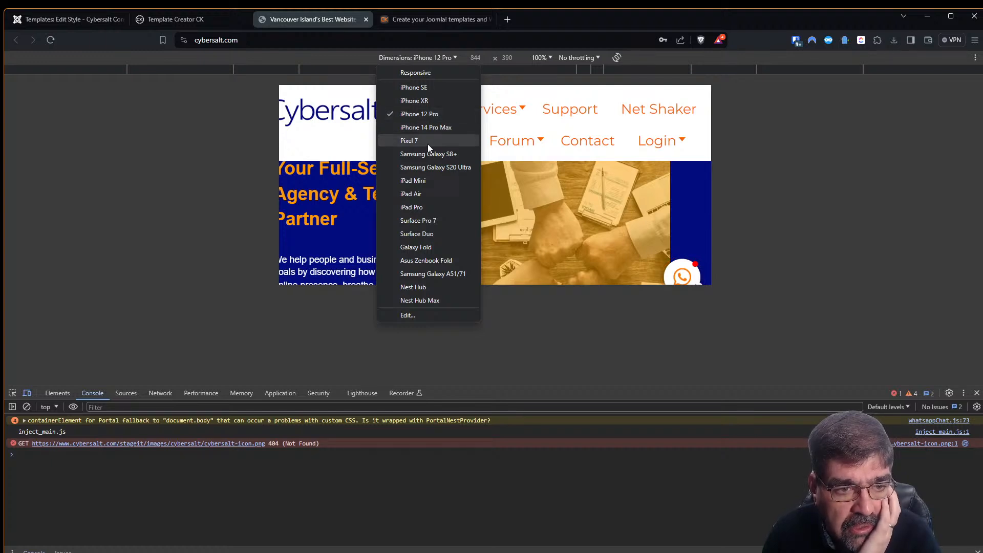
left_click(435, 246)
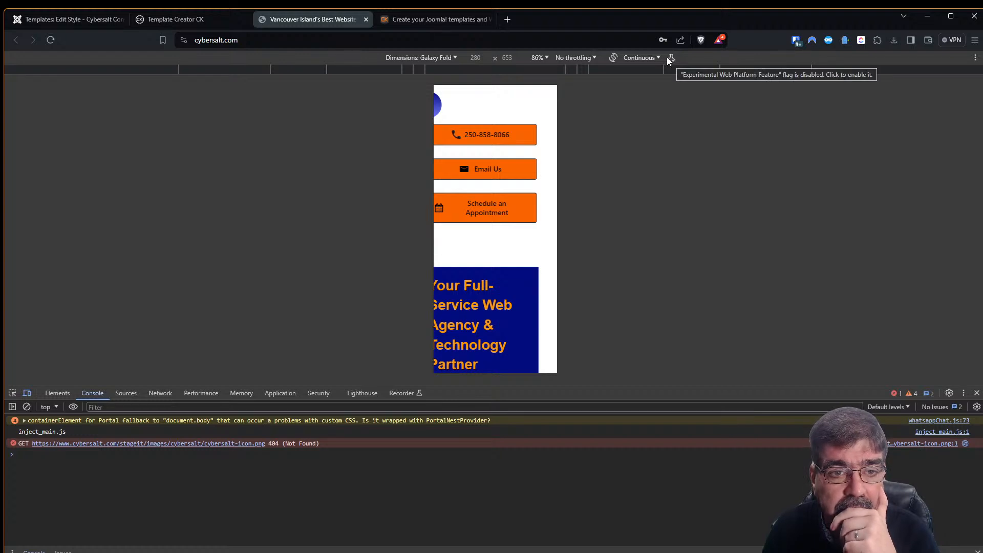
left_click(544, 57)
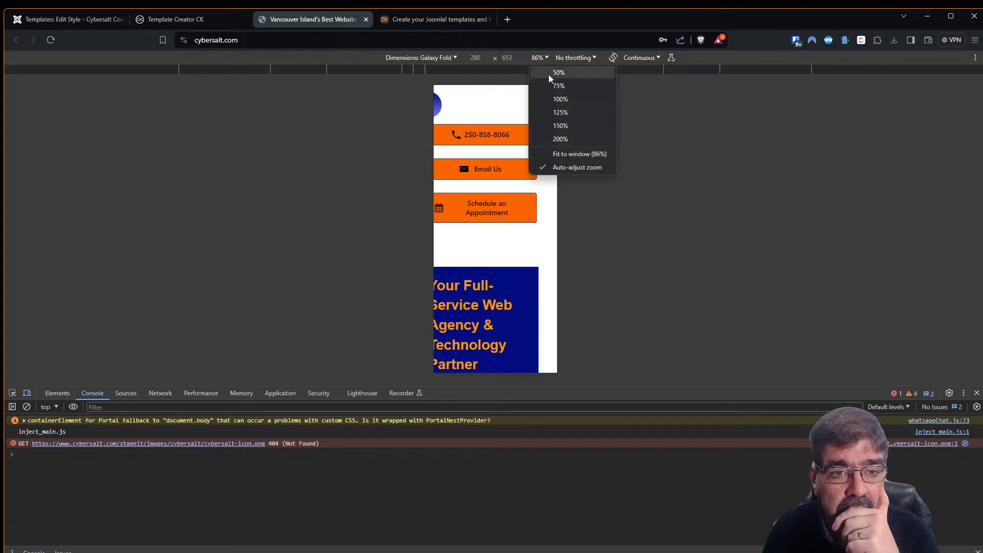
left_click(555, 99)
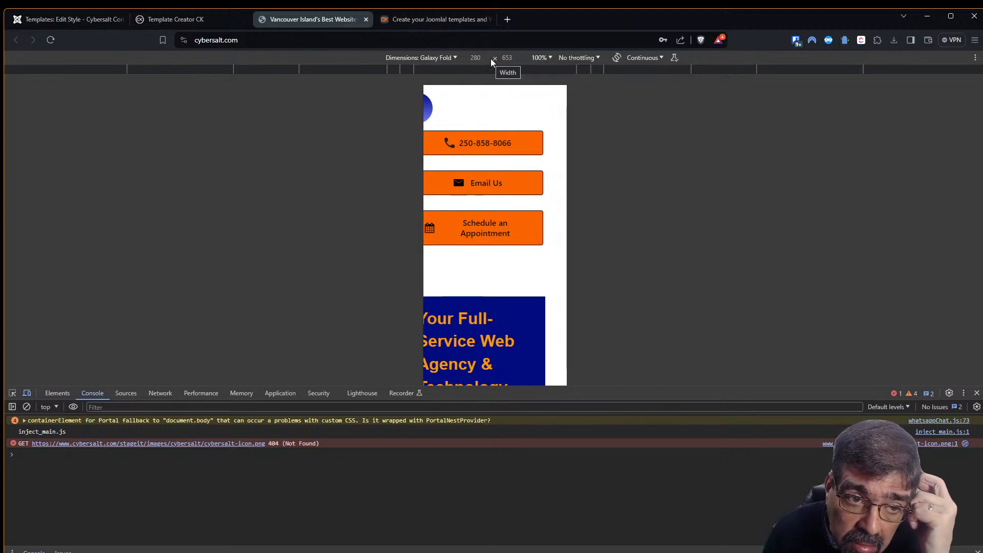
left_click(453, 57)
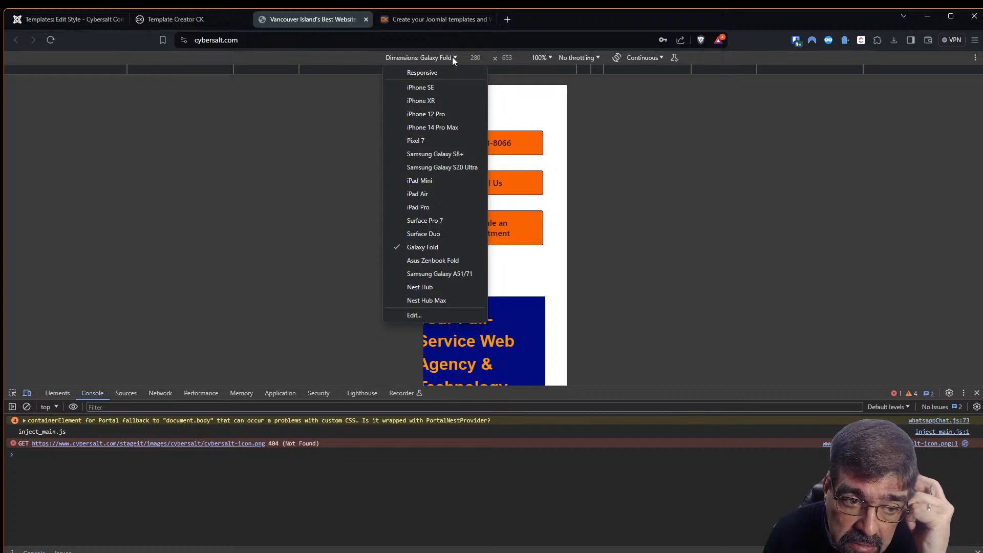
left_click(679, 134)
scroll(509, 162, "down", 4)
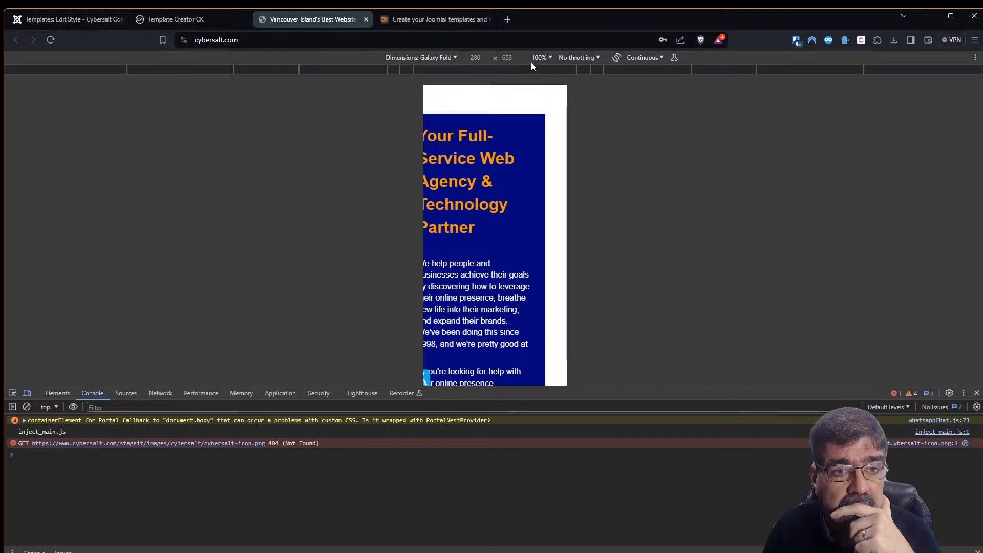
- Use Responsive dimensions at about 497 × 406, reload the live page and check its menu and contact buttons
left_click(453, 58)
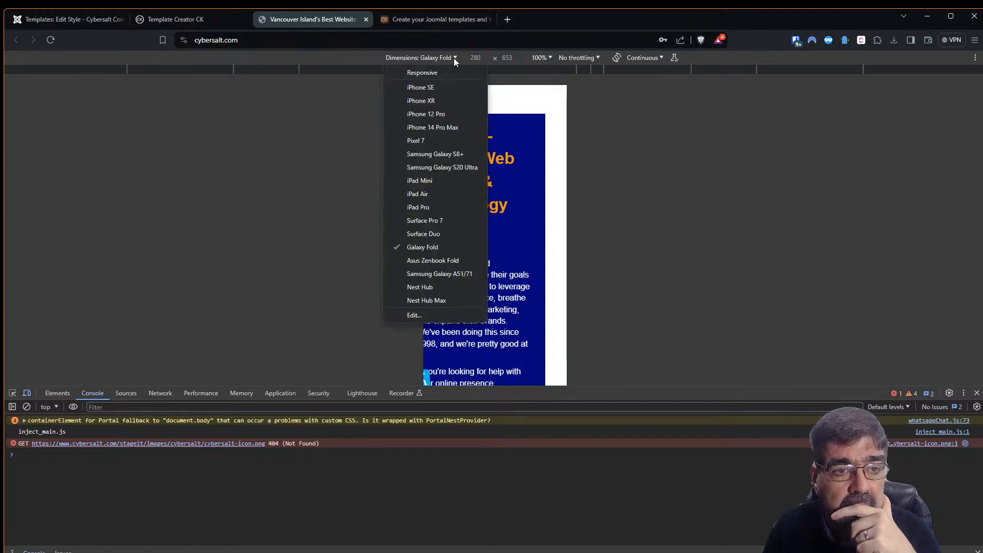
left_click(447, 73)
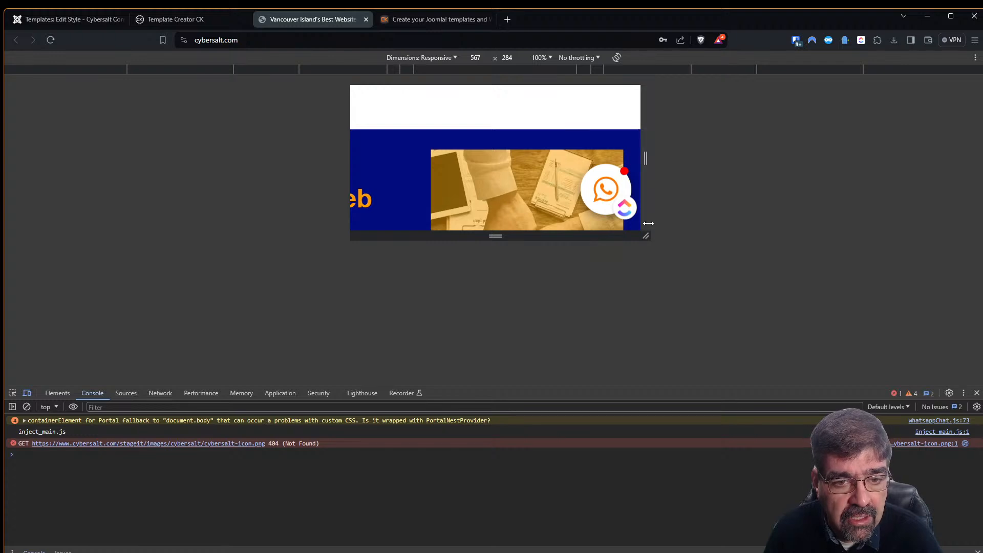
left_click_drag(645, 234, 626, 297)
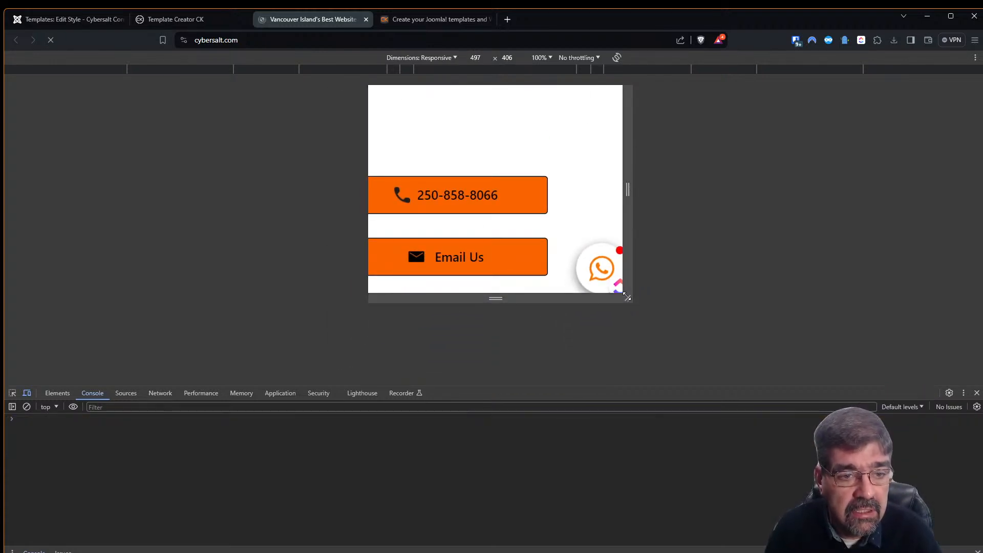
scroll(577, 265, "down", 3)
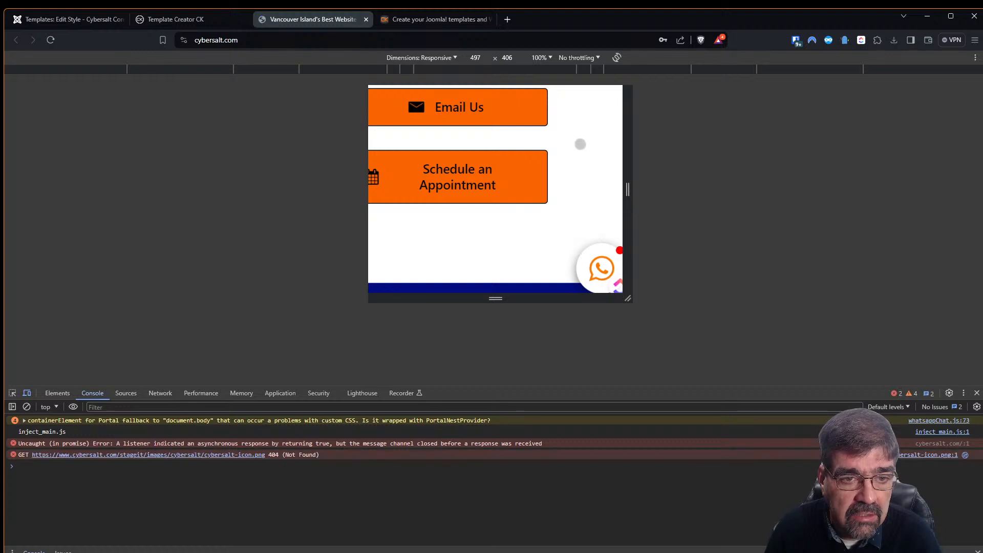
scroll(579, 145, "up", 3)
left_click_drag(498, 128, 583, 146)
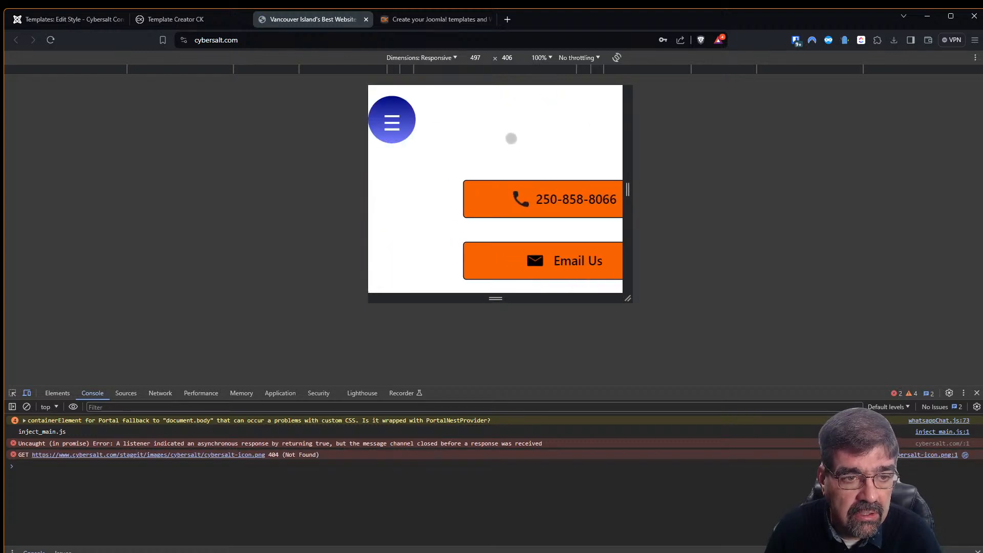
left_click_drag(500, 129, 502, 165)
- Return the live page's device emulation to the iPhone 12 Pro and reload the page
left_click(453, 58)
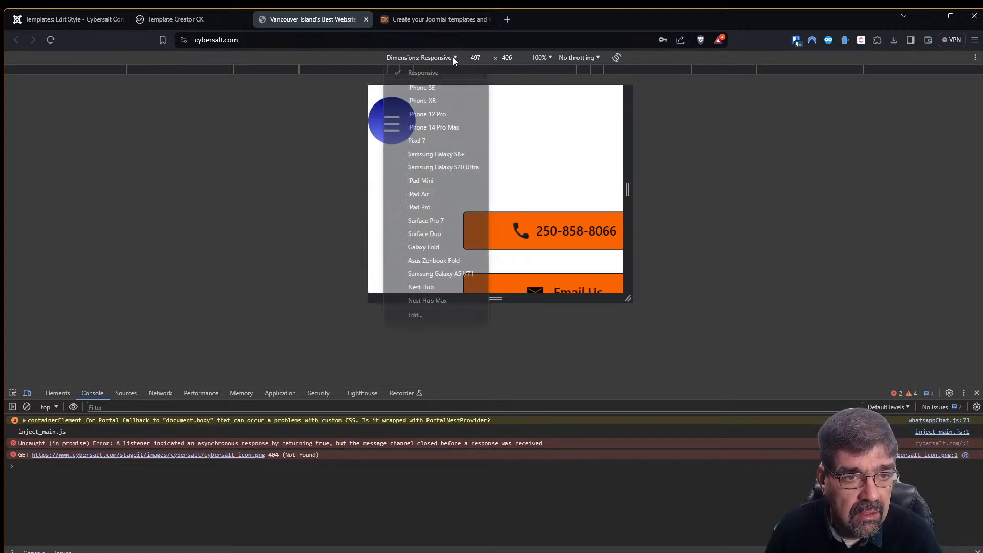
left_click(435, 114)
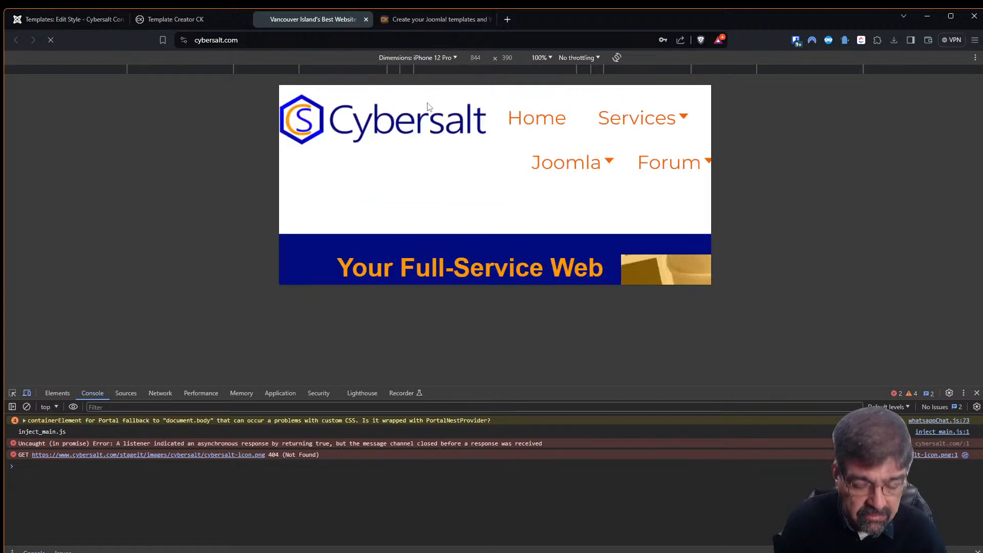
- Reload the live home page, rotate the iPhone 12 Pro to portrait and inspect the full-service section at 100% zoom
key("ctrl+r")
left_click(616, 58)
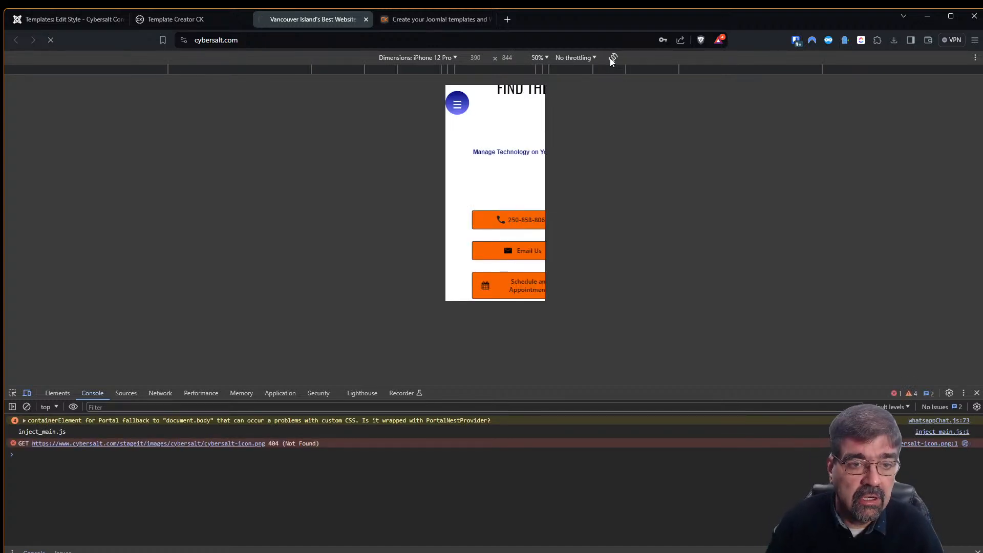
left_click(546, 58)
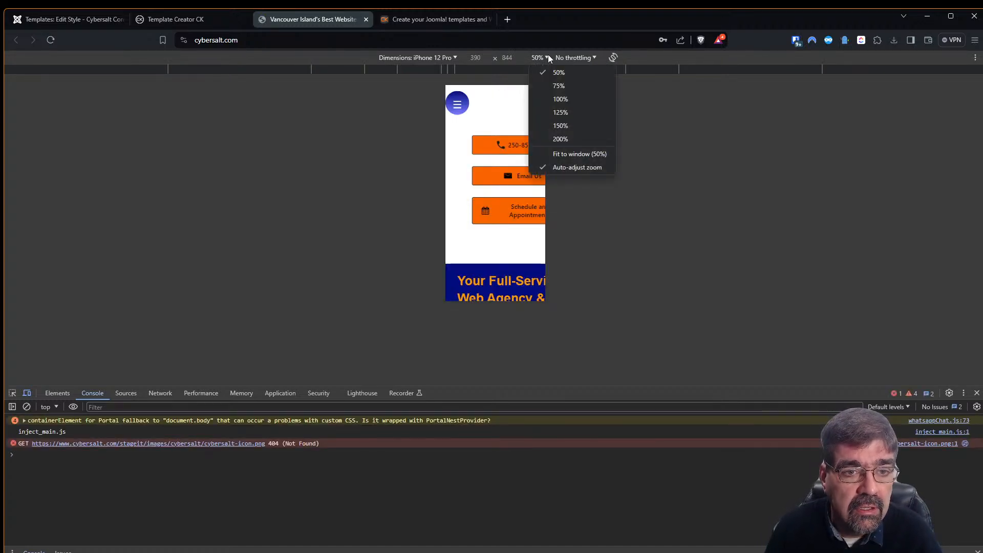
left_click(563, 99)
left_click_drag(524, 147, 529, 121)
left_click_drag(524, 279, 533, 132)
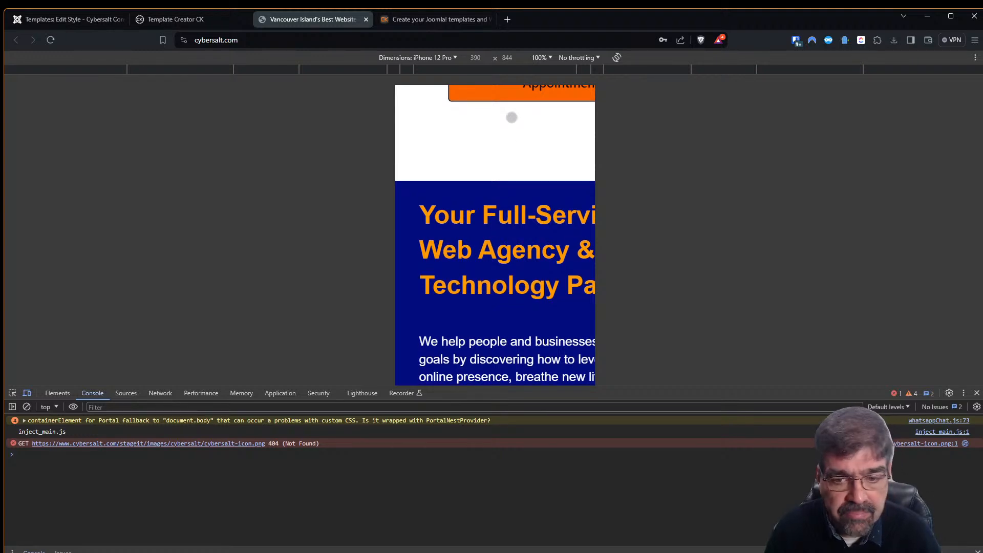
- Rotate the emulated iPhone 12 Pro to landscape and back to portrait, and review the live page at 100% zoom
left_click(617, 58)
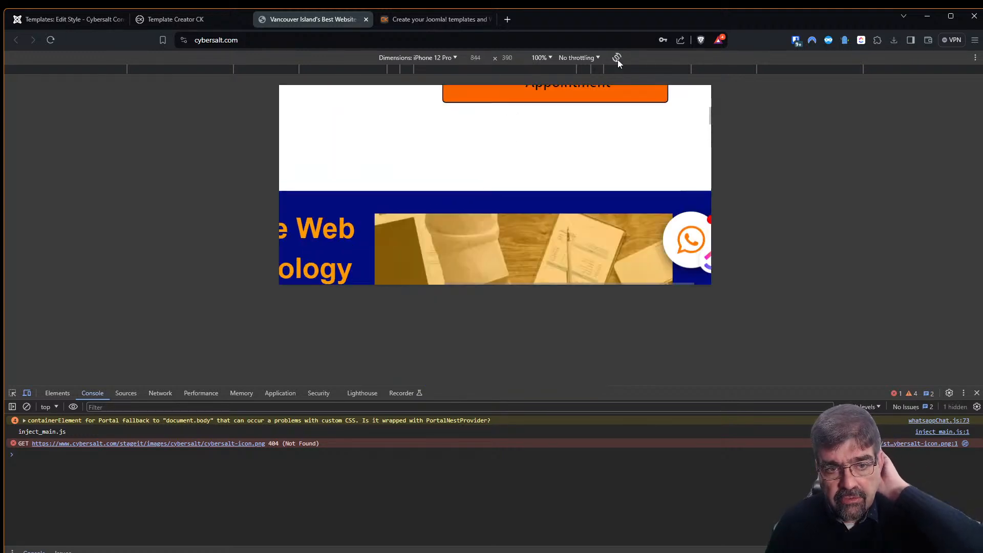
left_click(617, 58)
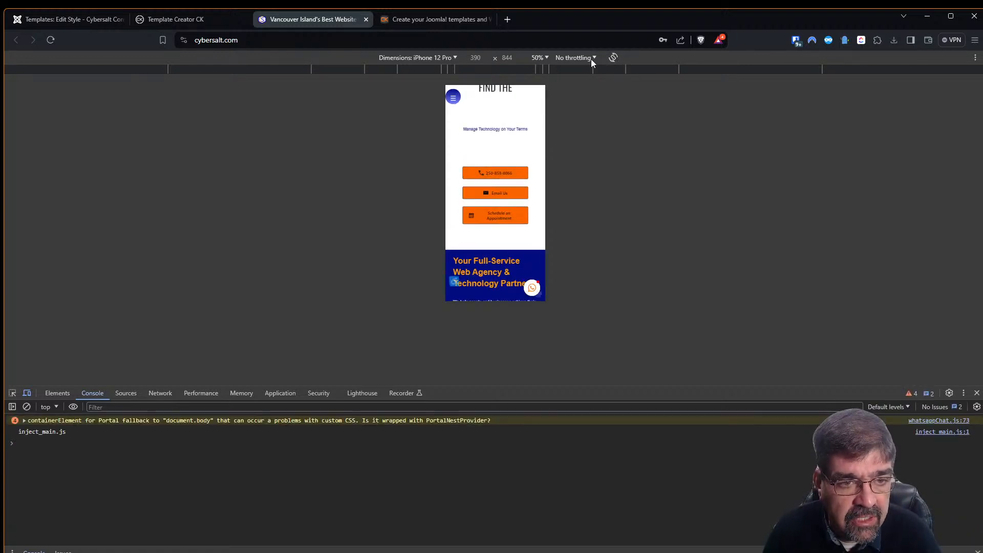
left_click(547, 57)
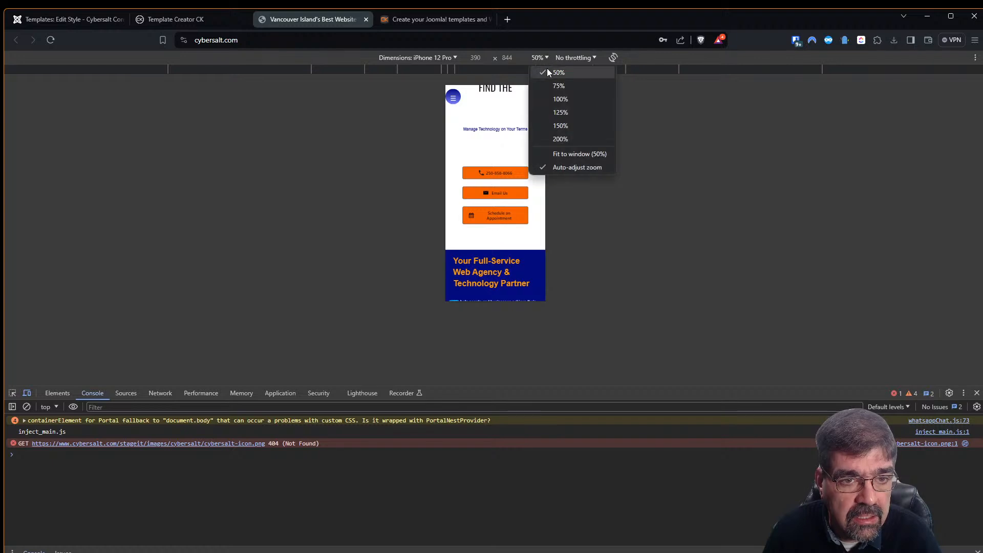
left_click(563, 98)
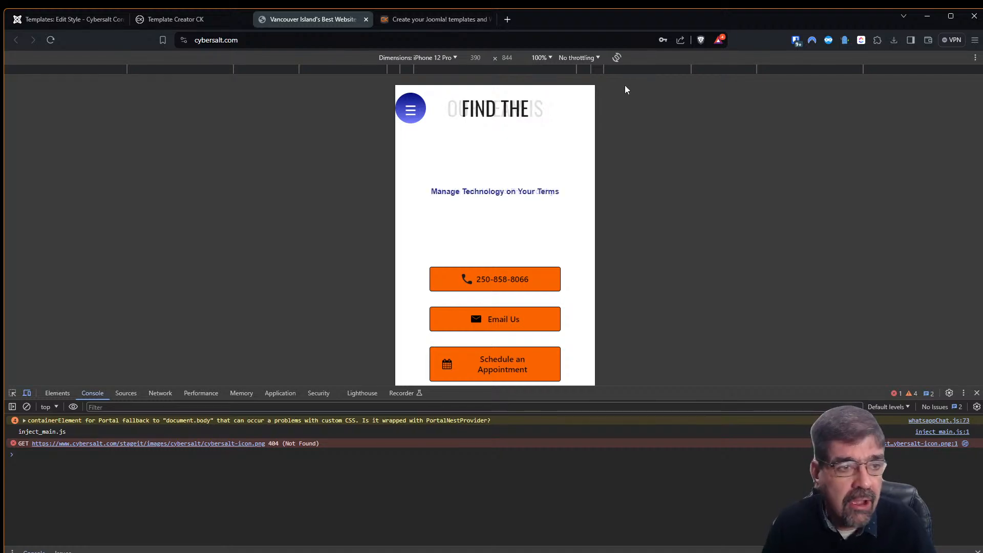
scroll(478, 239, "down", 10)
scroll(477, 238, "up", 10)
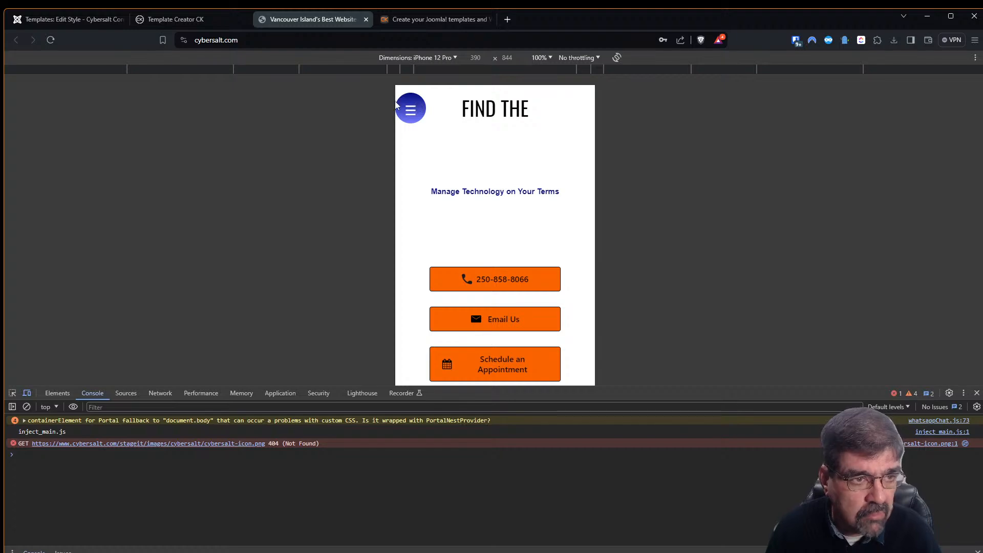
scroll(437, 204, "down", 10)
scroll(497, 269, "up", 10)
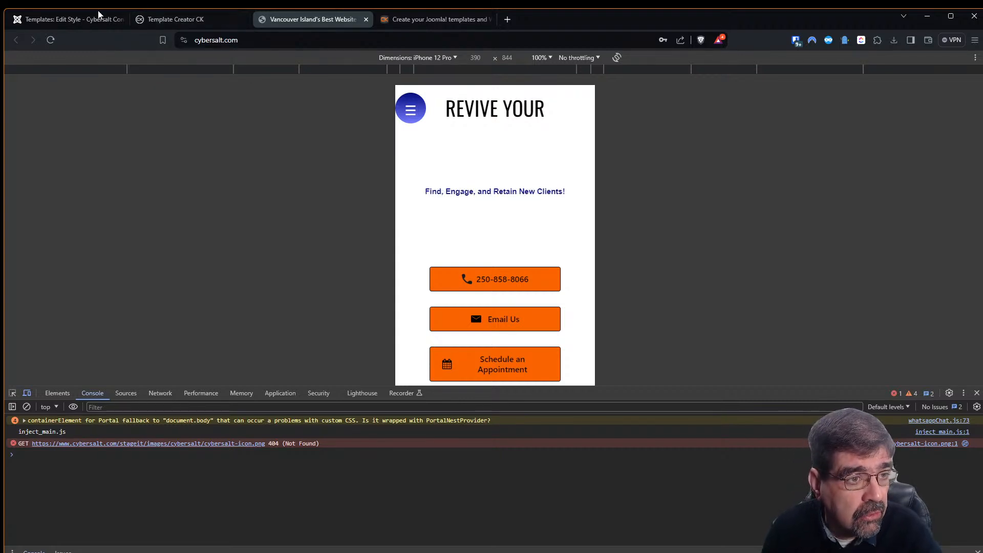
- Switch to Template Creator CK and examine the Phone / Landscape layout of the video-section, full-service and hand-image blocks
left_click(143, 19)
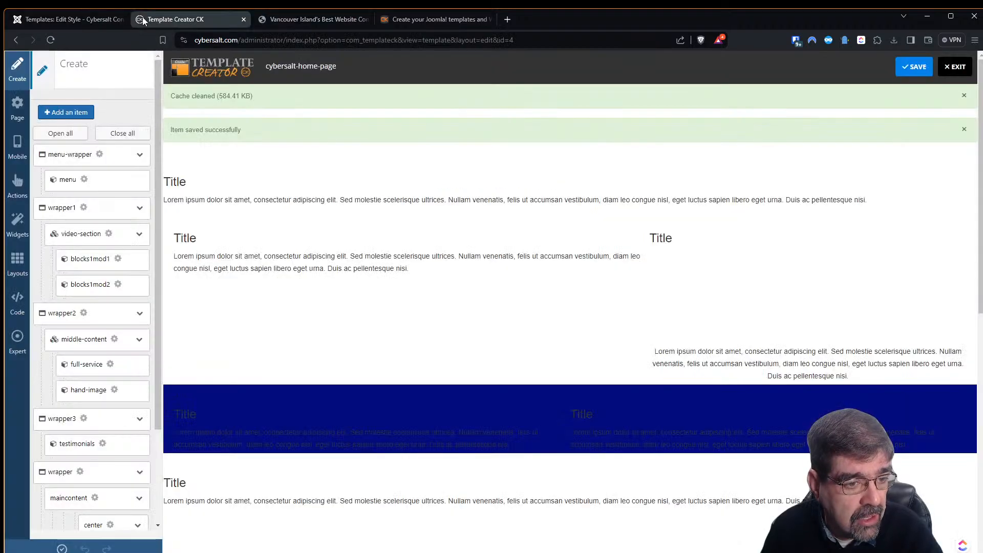
left_click(18, 151)
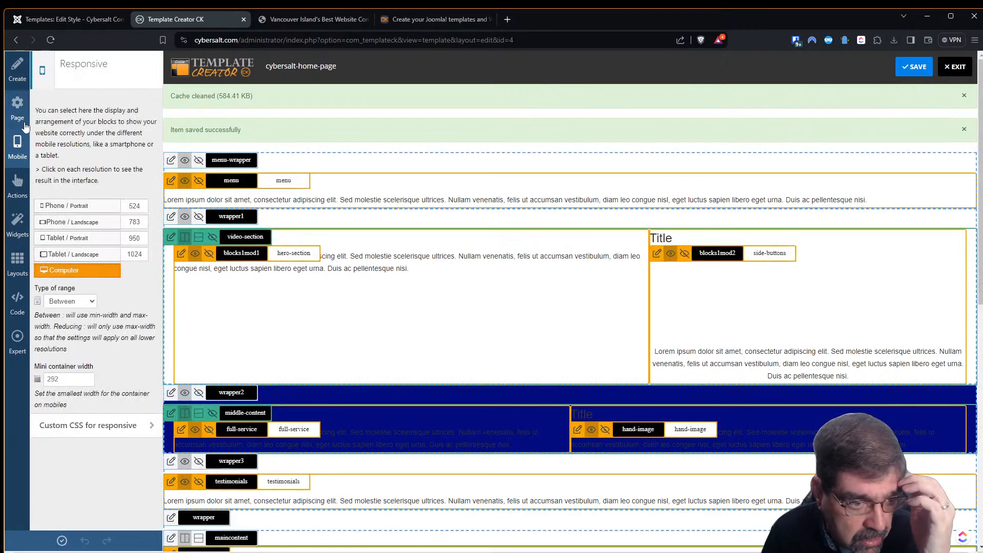
left_click(91, 222)
scroll(588, 293, "down", 5)
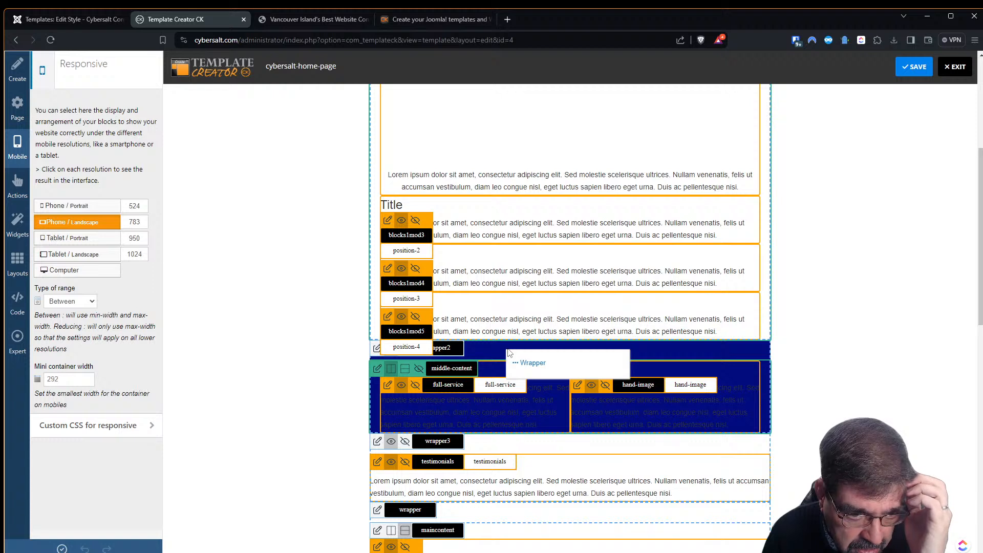
left_click(528, 364)
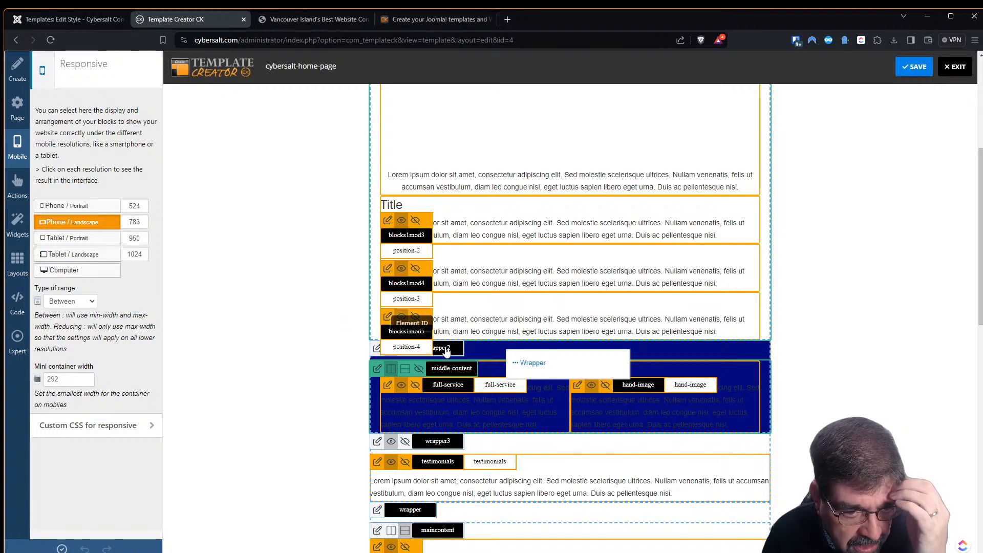
scroll(553, 305, "up", 5)
scroll(594, 321, "down", 5)
scroll(601, 330, "down", 2)
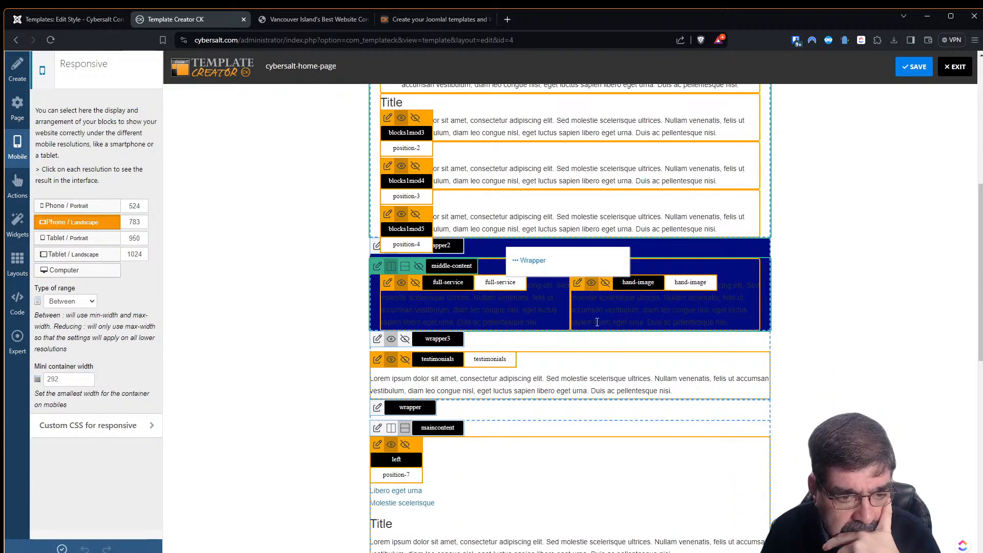
scroll(596, 322, "up", 2)
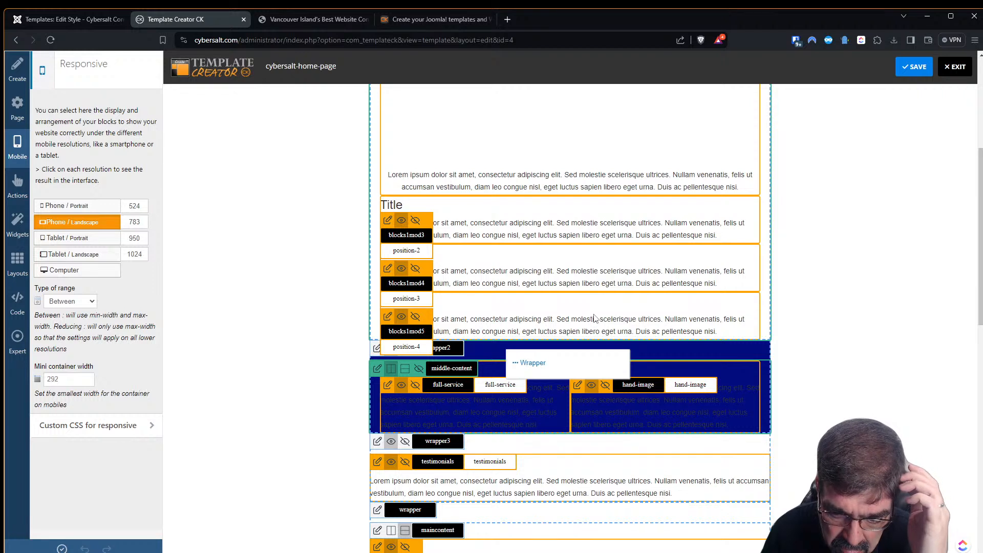
scroll(595, 318, "up", 1)
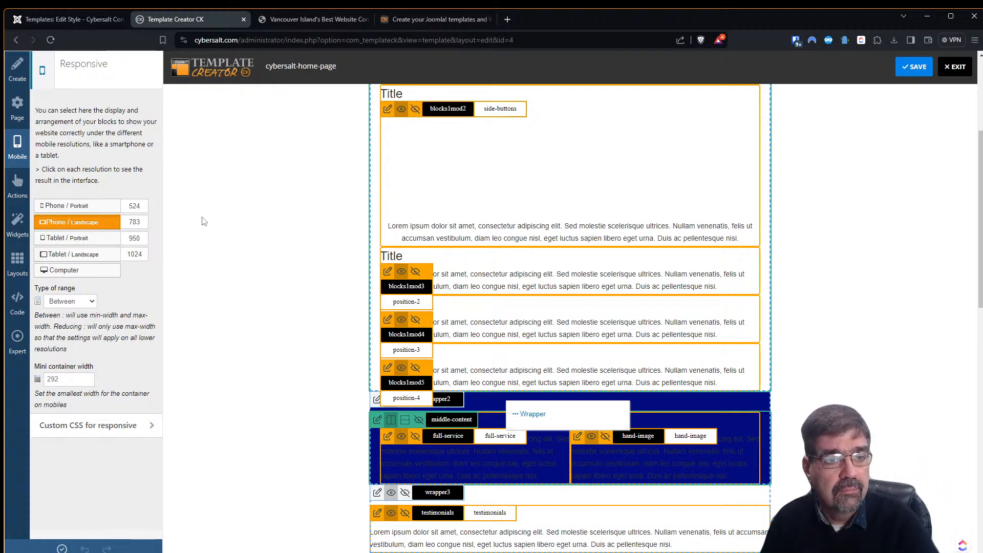
- Return to the live home page, emulate the Samsung Galaxy S8+ and reload the page
left_click(289, 19)
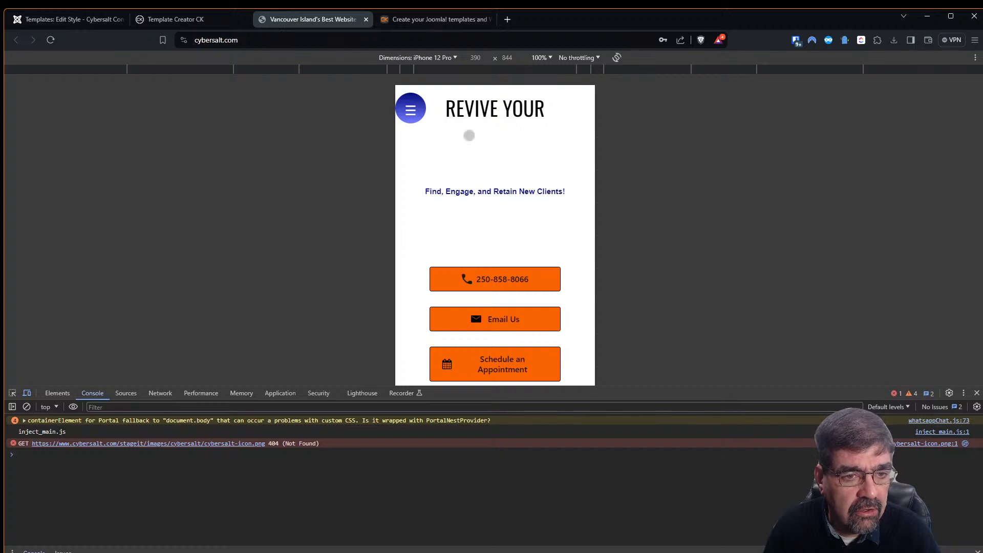
left_click(454, 58)
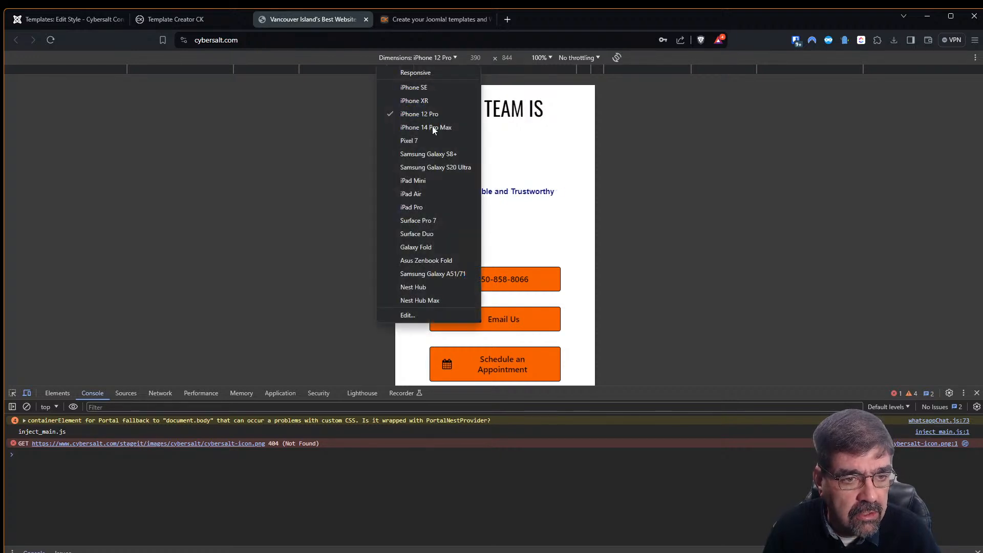
left_click(434, 153)
key("F5")
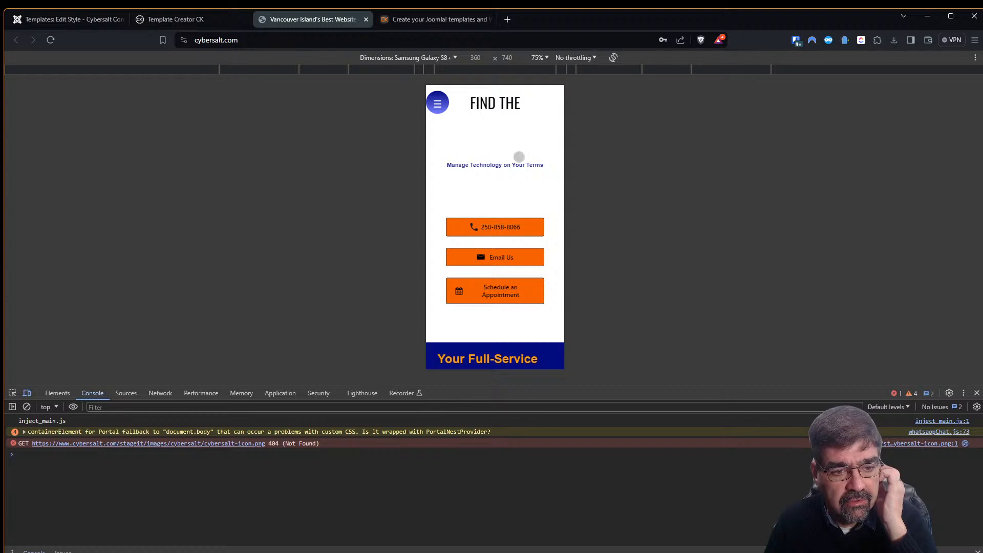
- Switch the live page's device emulation back to the iPhone 12 Pro at 100% zoom
left_click(454, 57)
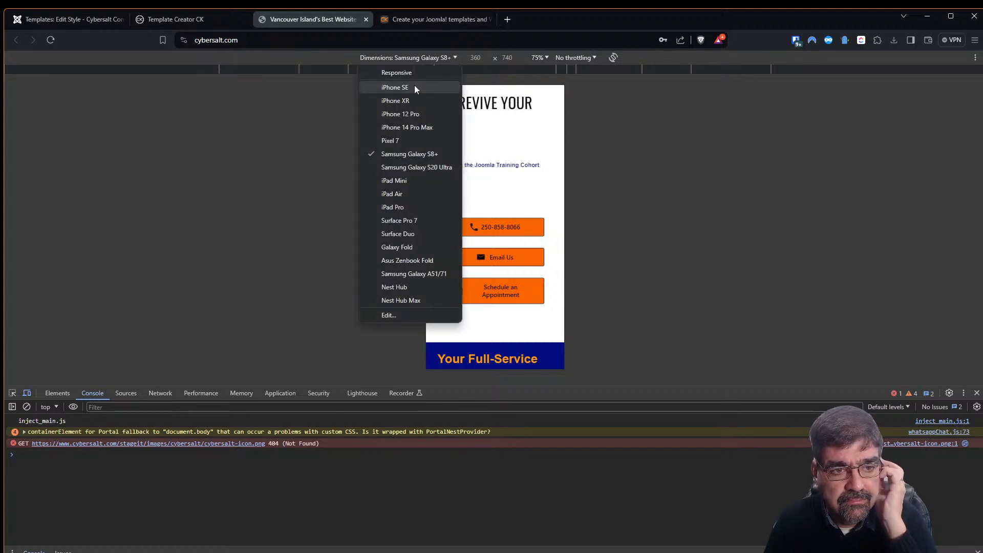
left_click(408, 113)
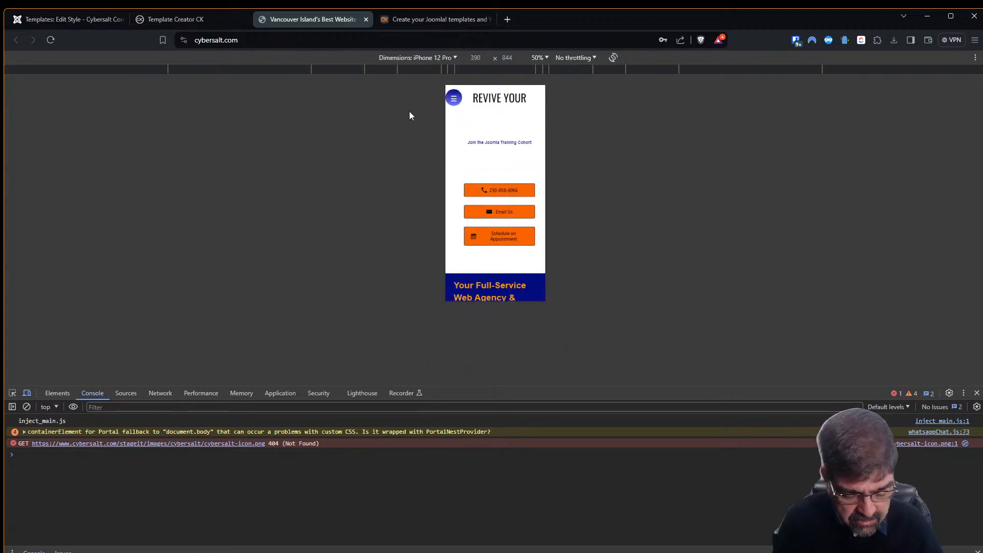
left_click(540, 58)
left_click(555, 99)
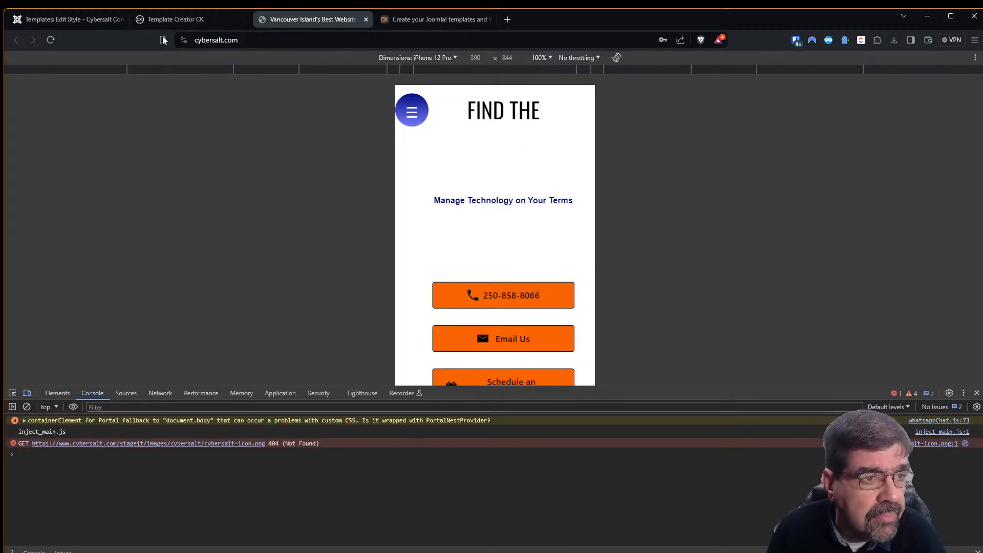
- Return to Template Creator CK and review the block layout for the Computer resolution
left_click(147, 19)
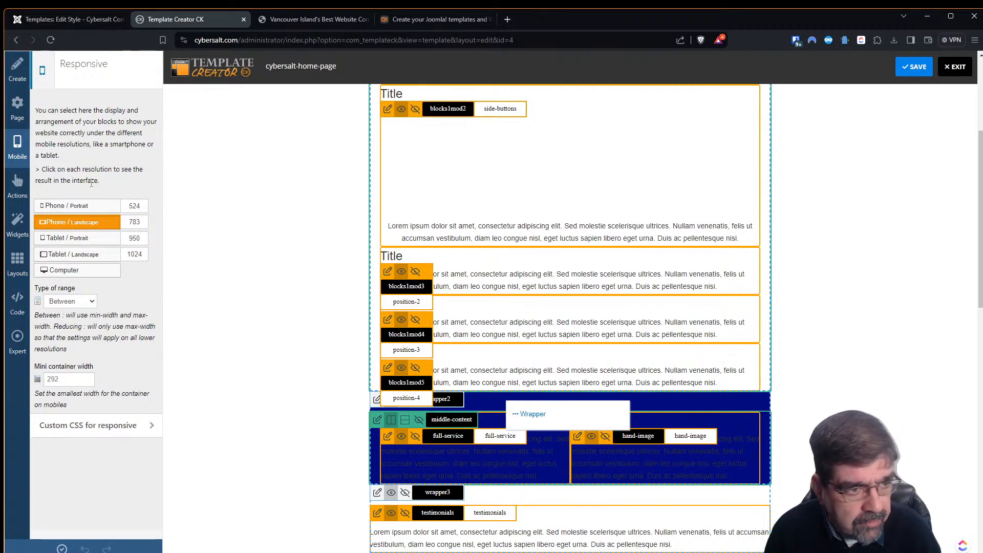
left_click(86, 273)
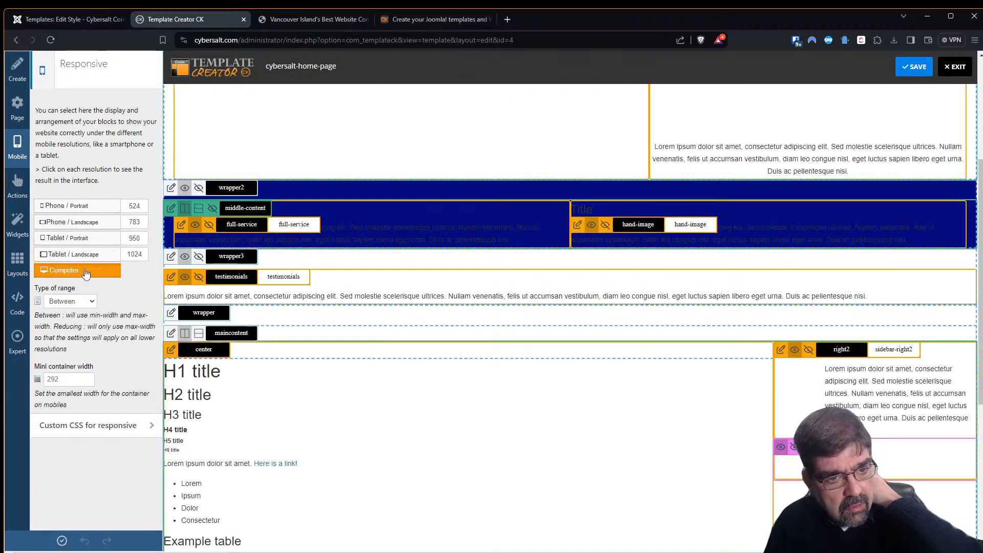
scroll(426, 295, "up", 4)
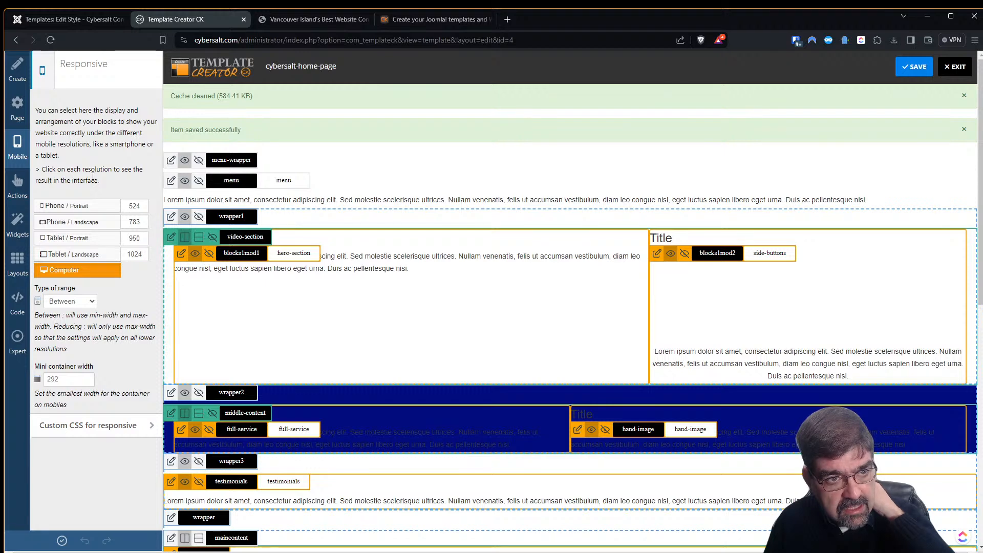
- Inspect the live home page on the iPhone 12 Pro from the contact buttons through the full-service text and hands image to the testimonials
left_click(309, 22)
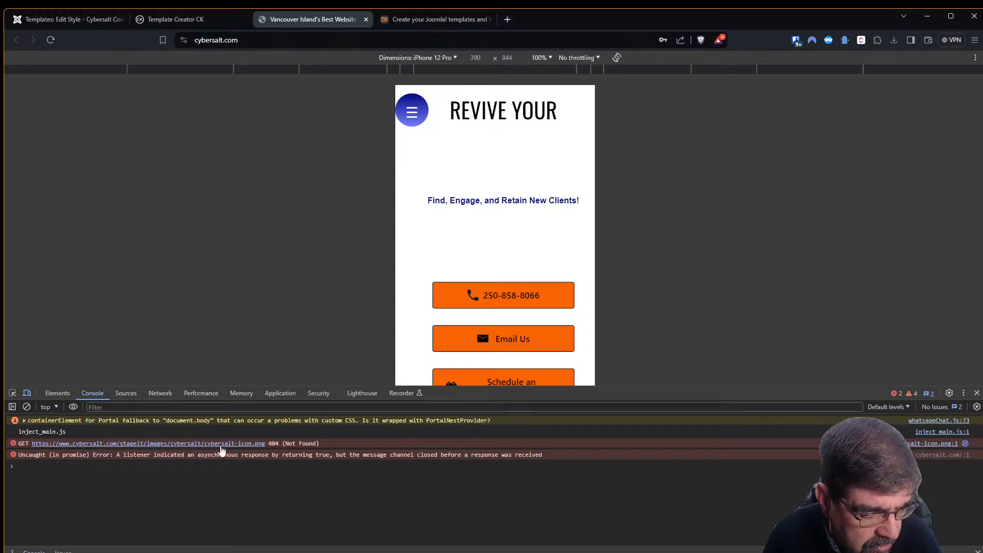
scroll(499, 191, "down", 2)
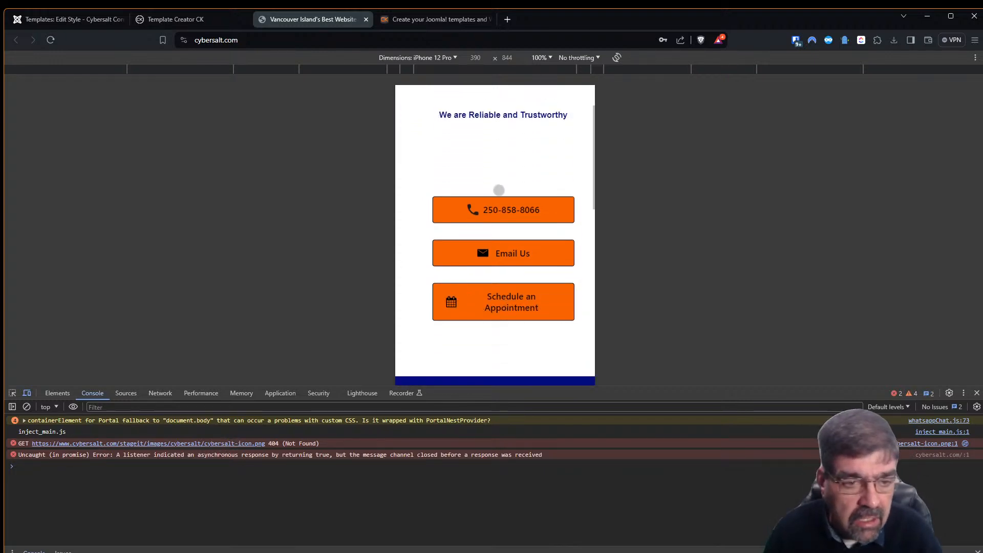
scroll(474, 356, "down", 3)
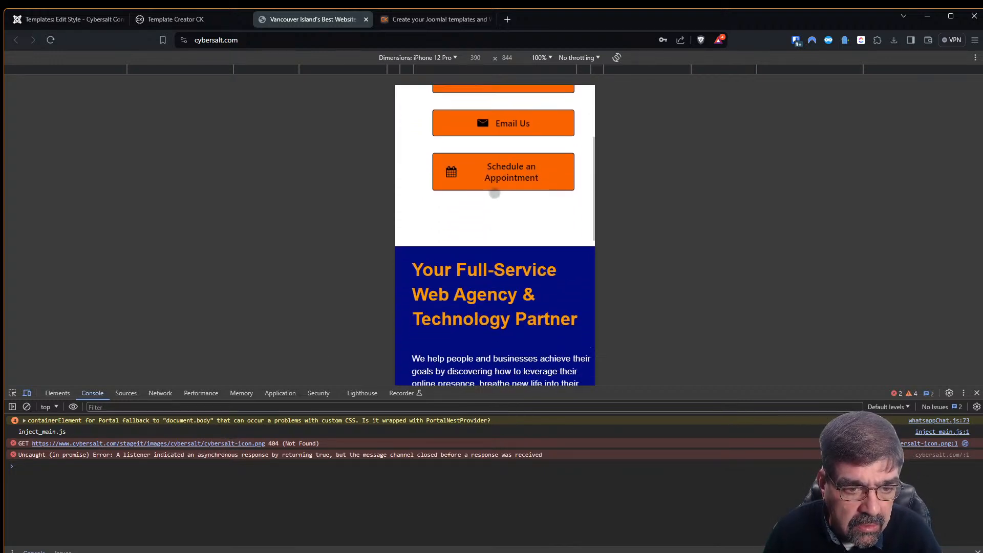
scroll(494, 336, "down", 2)
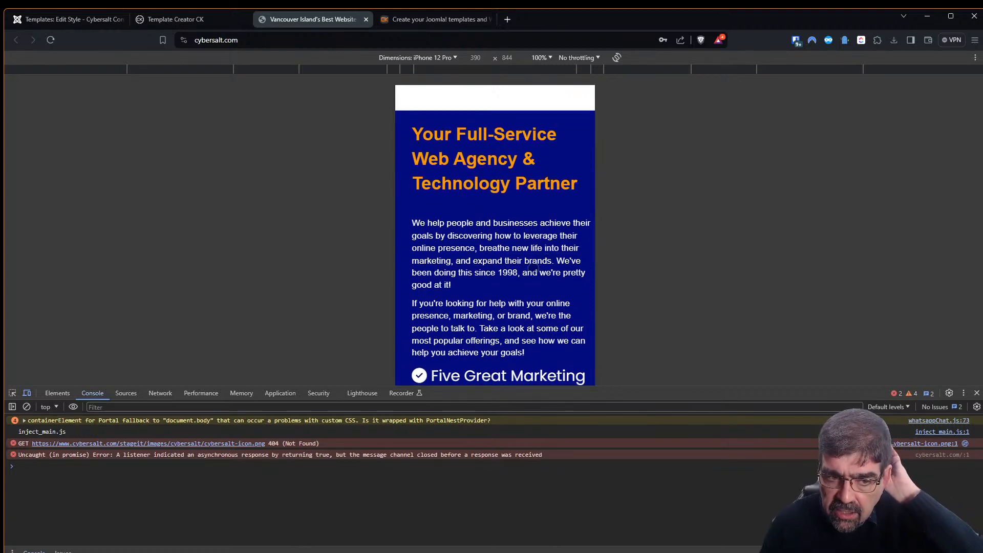
scroll(426, 199, "down", 1)
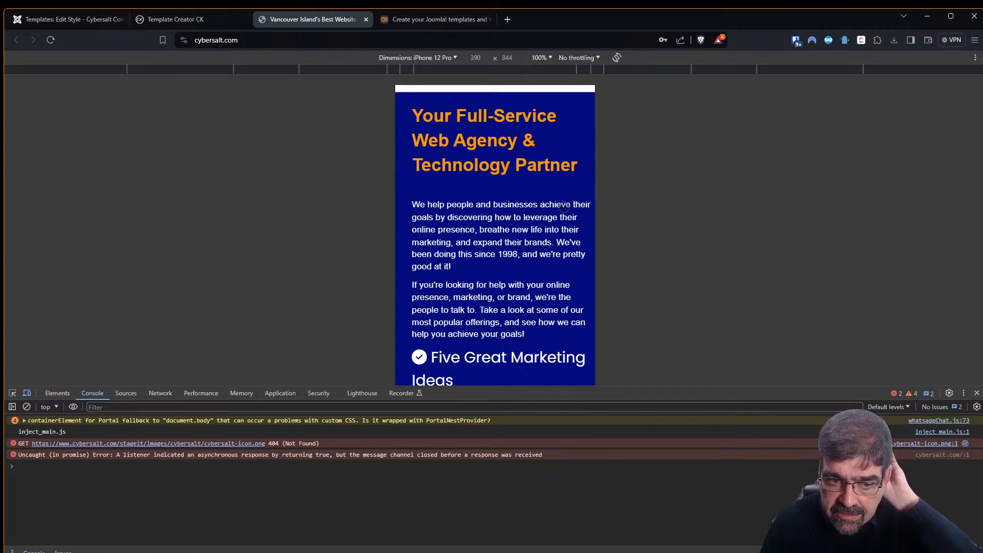
scroll(505, 302, "down", 3)
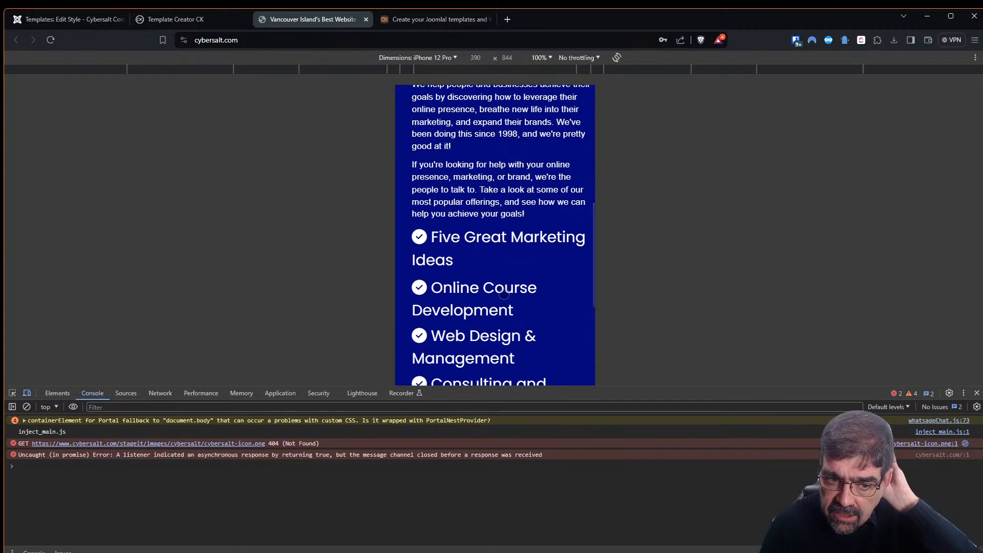
scroll(504, 294, "down", 3)
scroll(507, 256, "down", 3)
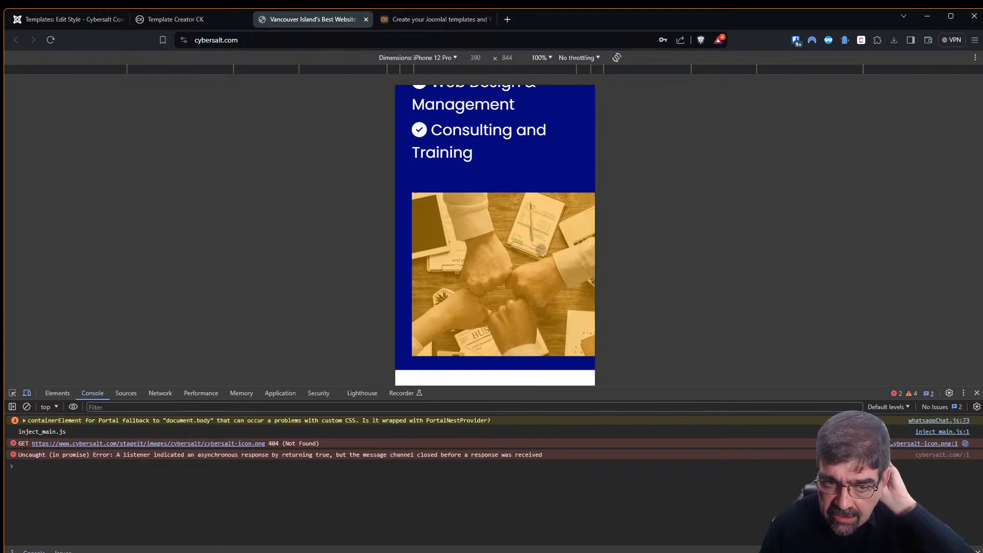
scroll(532, 256, "down", 3)
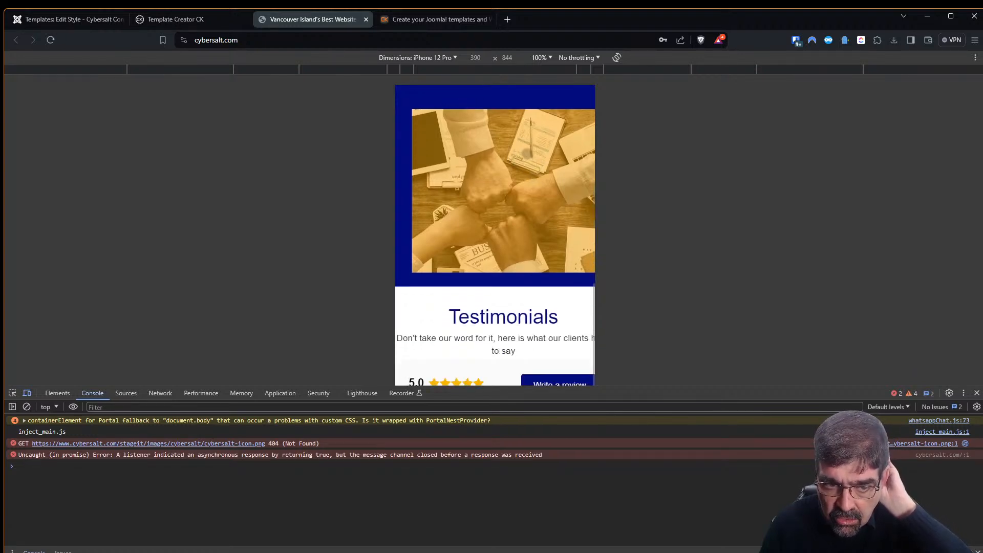
- Return to Template Creator CK and display the block layout for the Phone / Portrait resolution
left_click(175, 19)
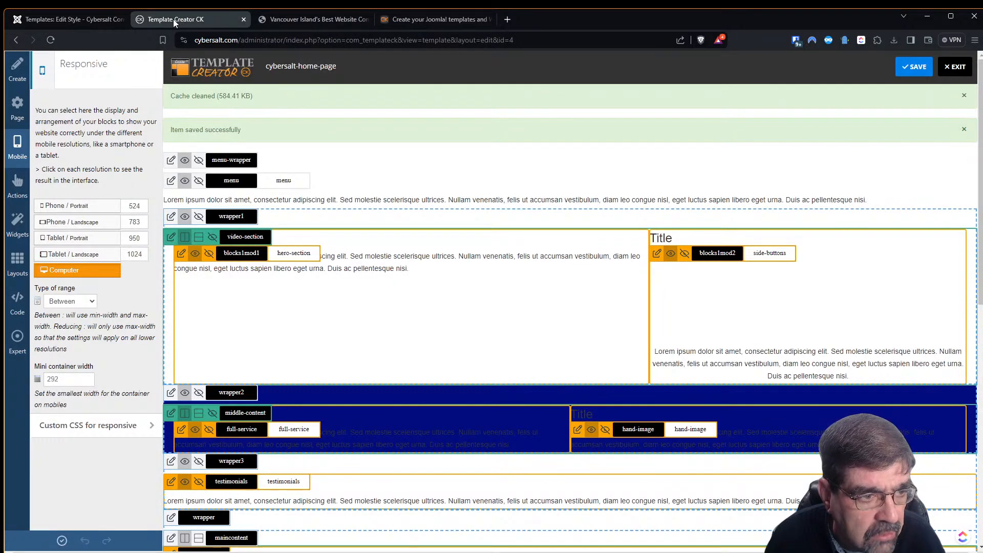
left_click(78, 208)
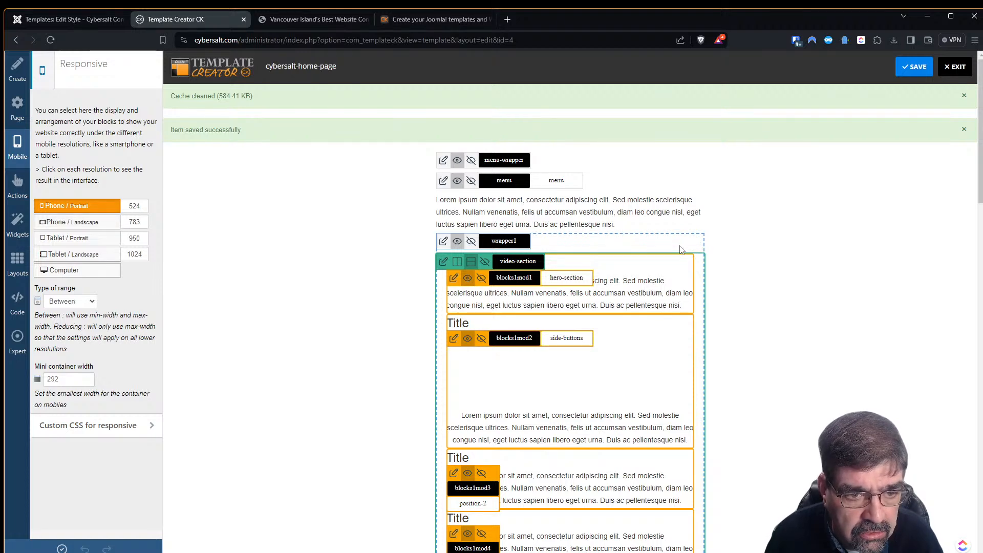
- Set the right inside margin (padding) of the wrapper2 container to 20 for the Phone / Portrait resolution
scroll(681, 247, "down", 7)
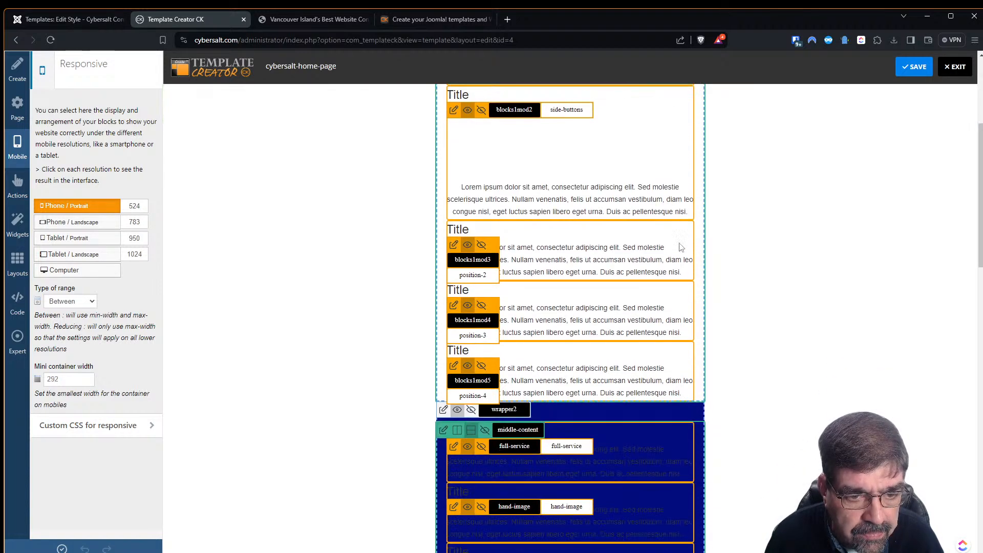
scroll(663, 235, "down", 1)
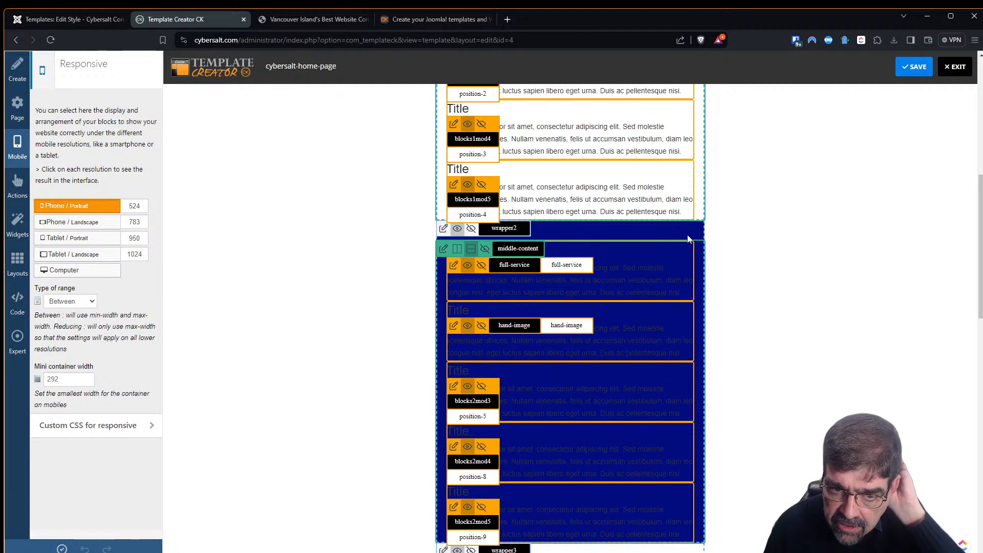
left_click(440, 230)
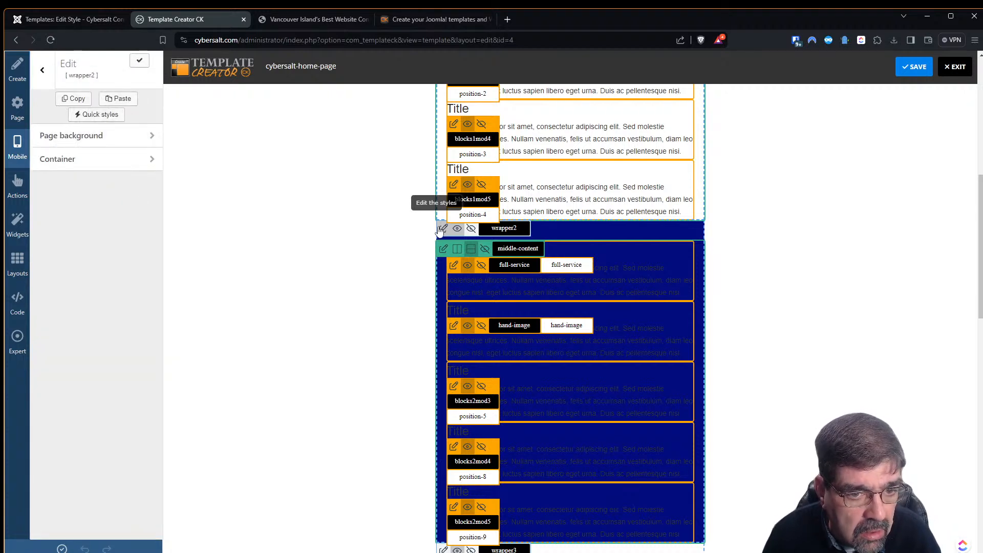
left_click(62, 161)
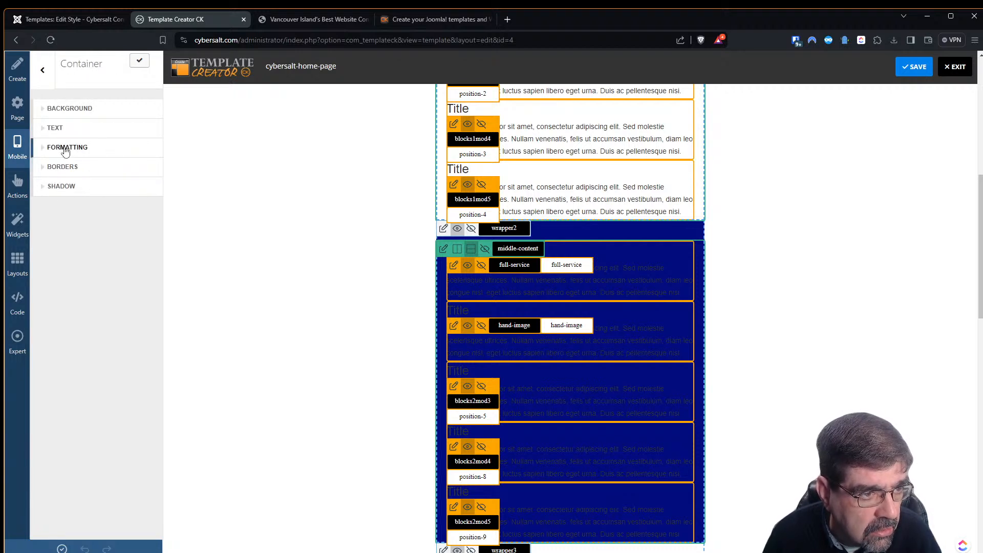
left_click(65, 148)
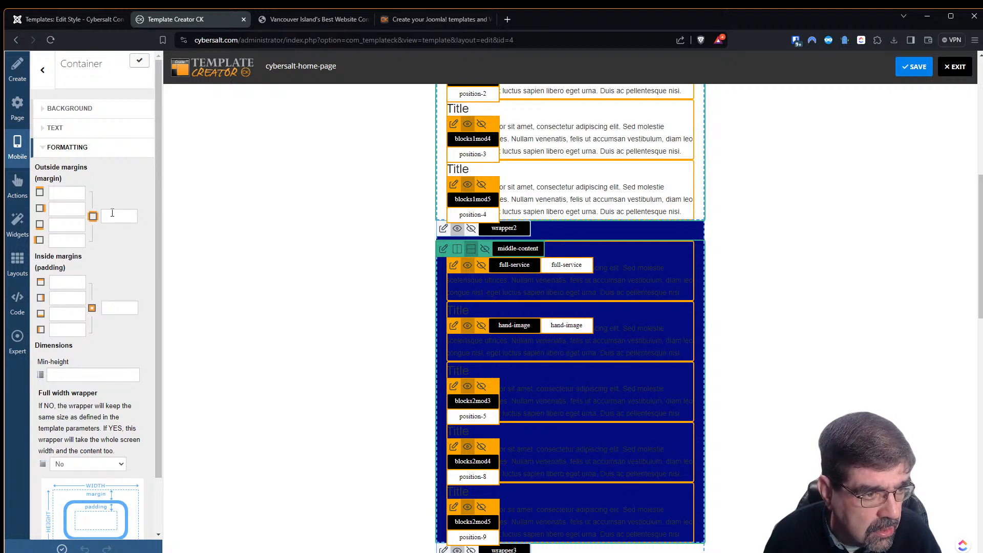
left_click(70, 299)
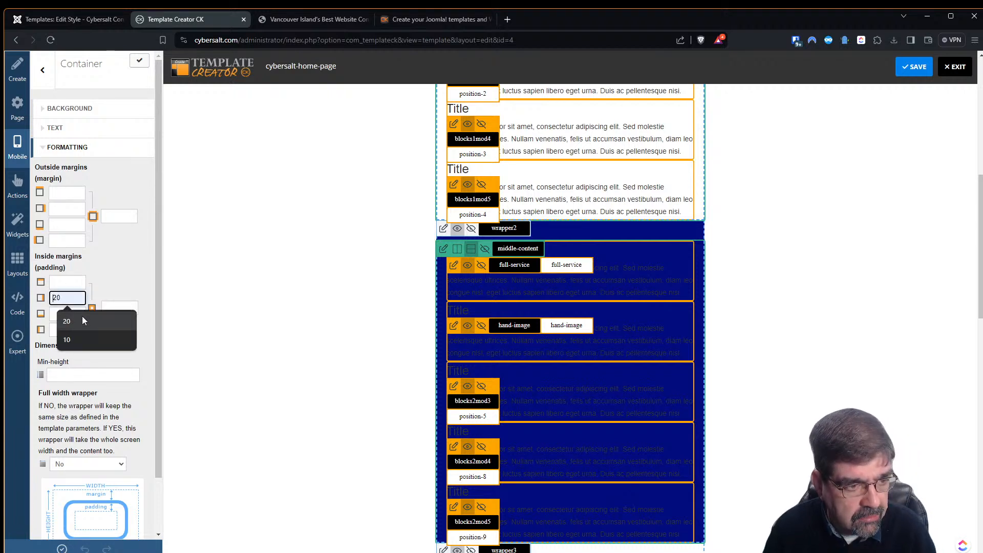
left_click(82, 315)
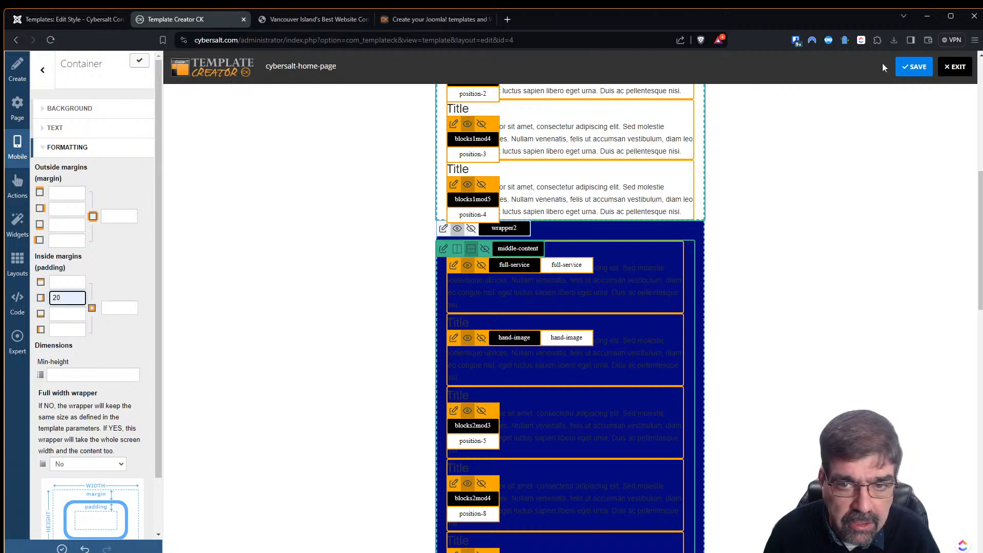
- Save the template with the new wrapper2 padding, generate its files and reload the live home page
left_click(911, 70)
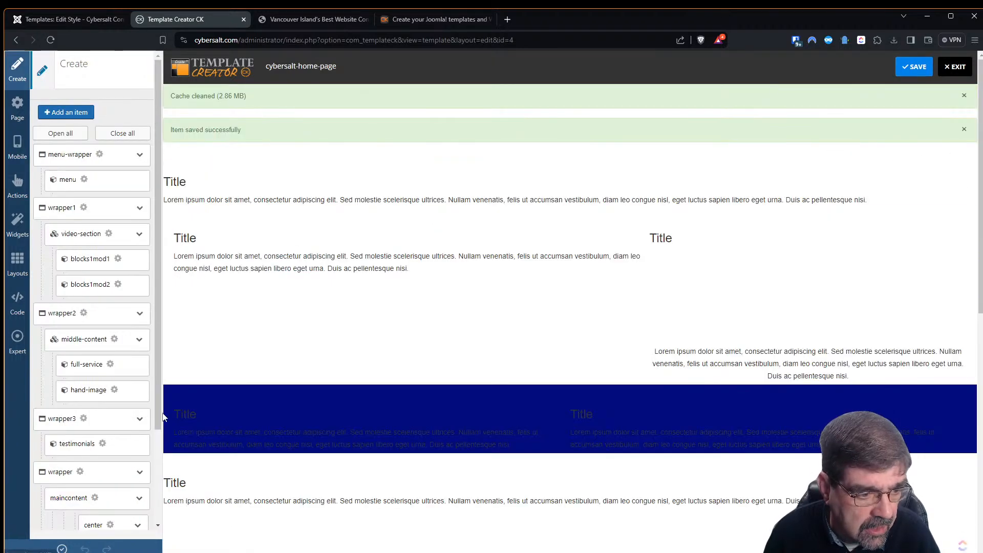
left_click(61, 547)
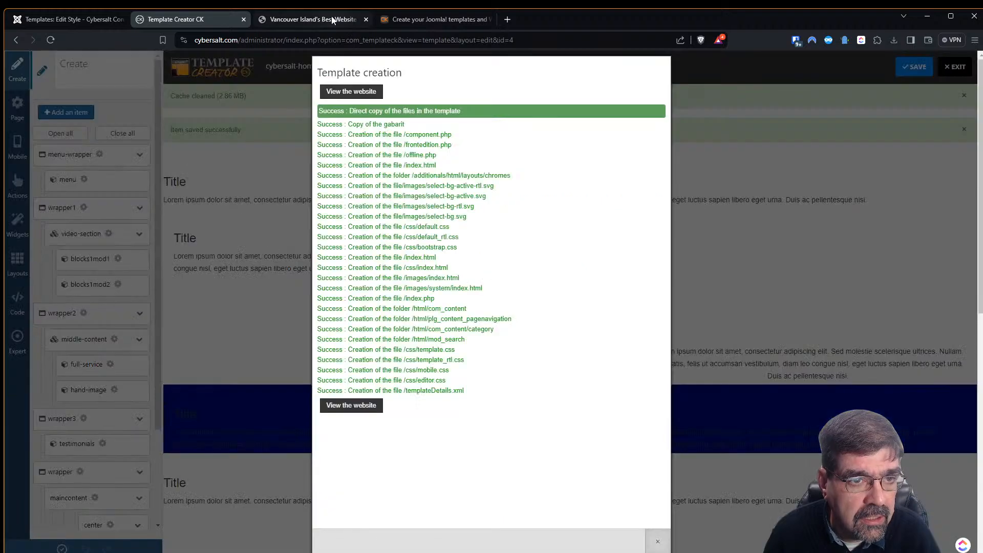
left_click(332, 20)
key("F5")
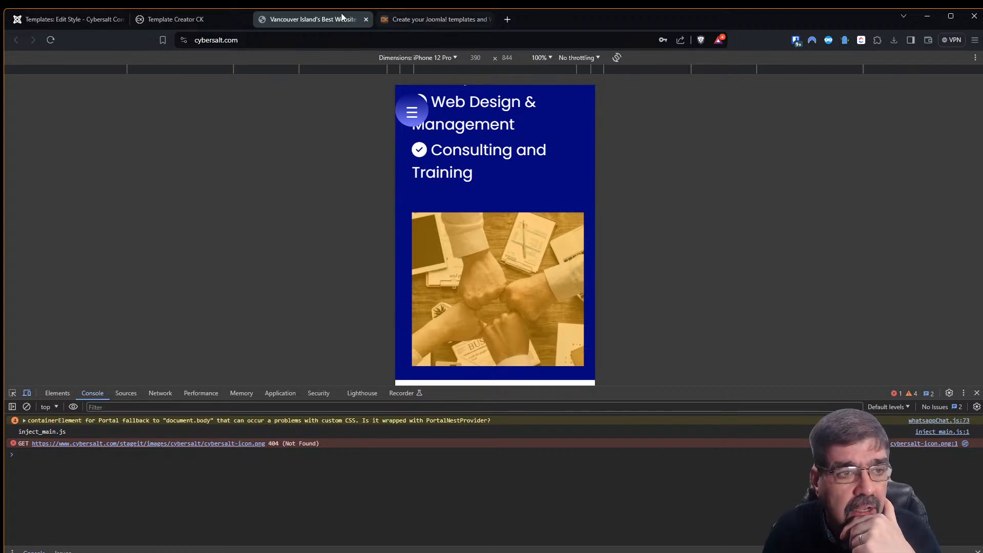
- Return to Template Creator CK and compare the wrapper2 block layout in the Phone / Portrait, Phone / Landscape and Tablet / Portrait resolutions
left_click(191, 20)
left_click(300, 288)
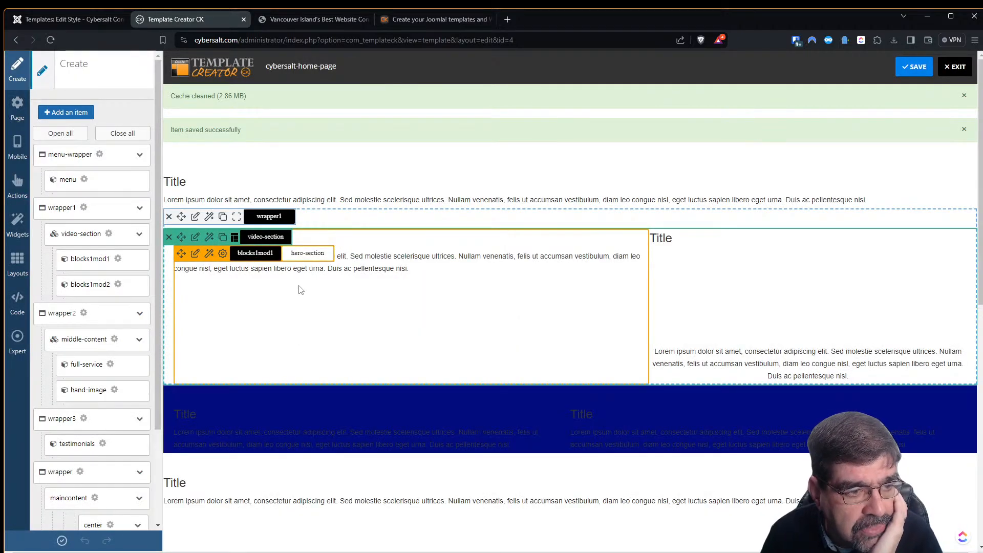
left_click(19, 132)
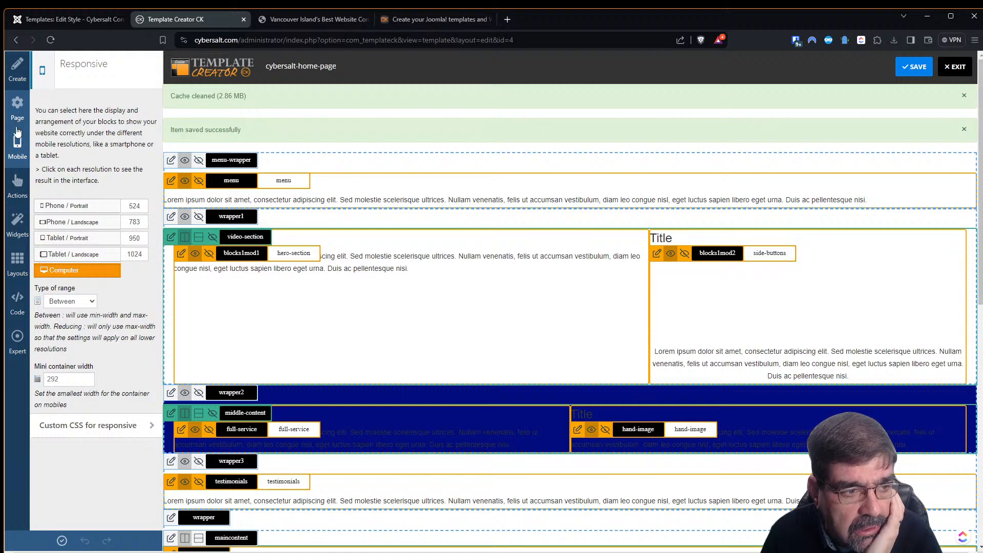
left_click(55, 209)
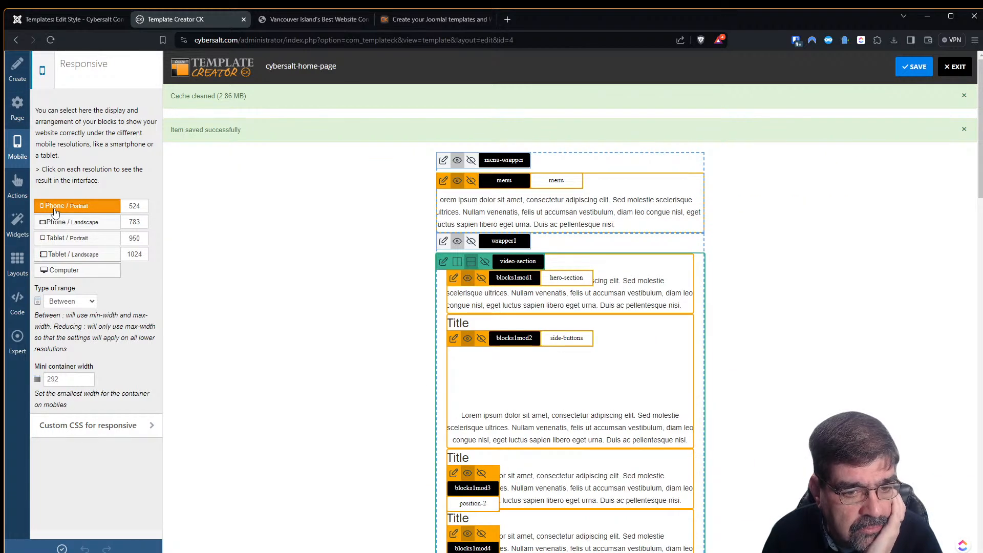
scroll(612, 299, "down", 5)
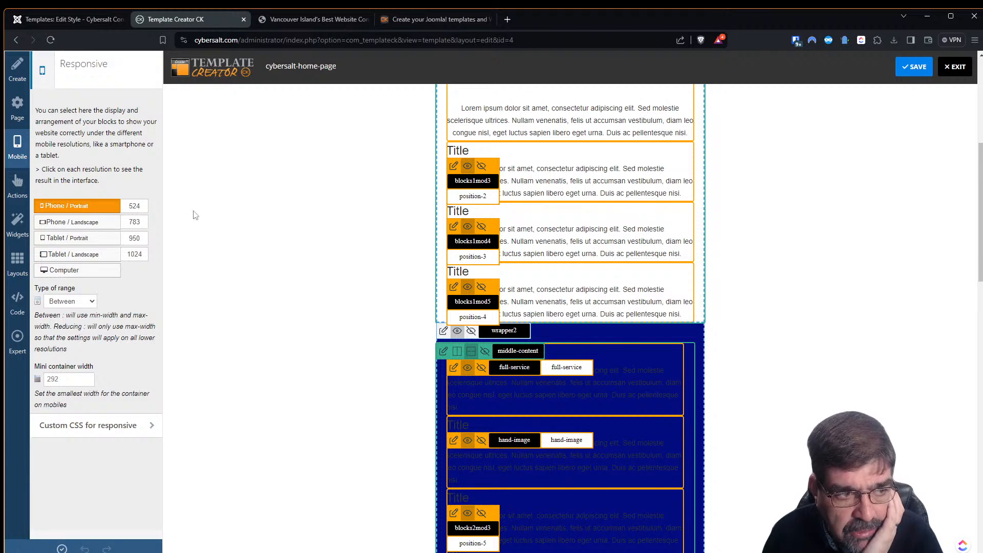
left_click(51, 223)
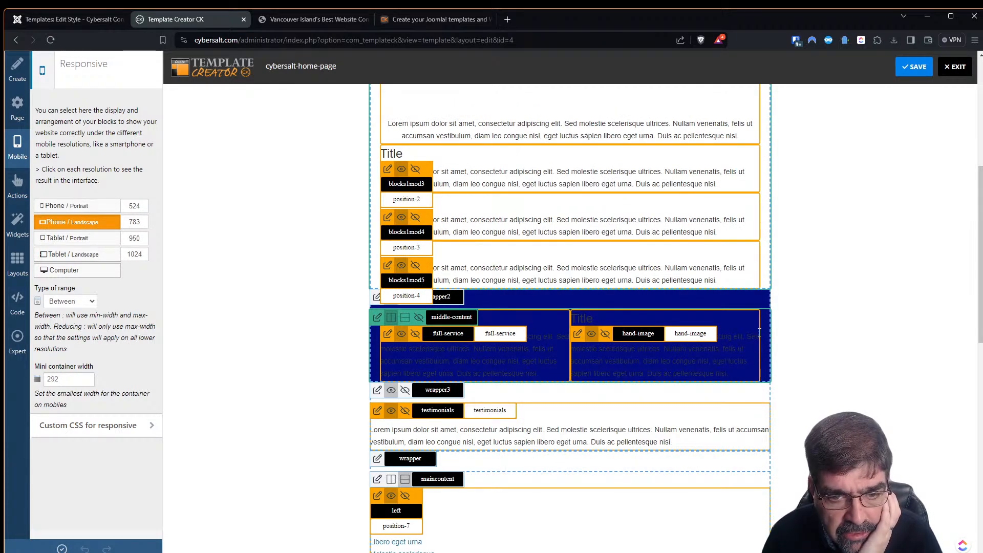
left_click(54, 239)
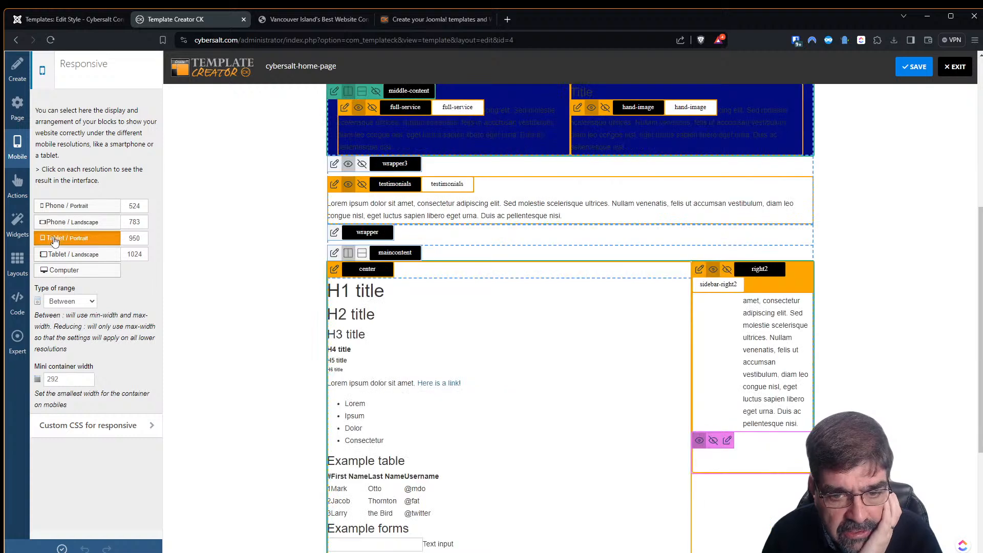
scroll(726, 298, "up", 4)
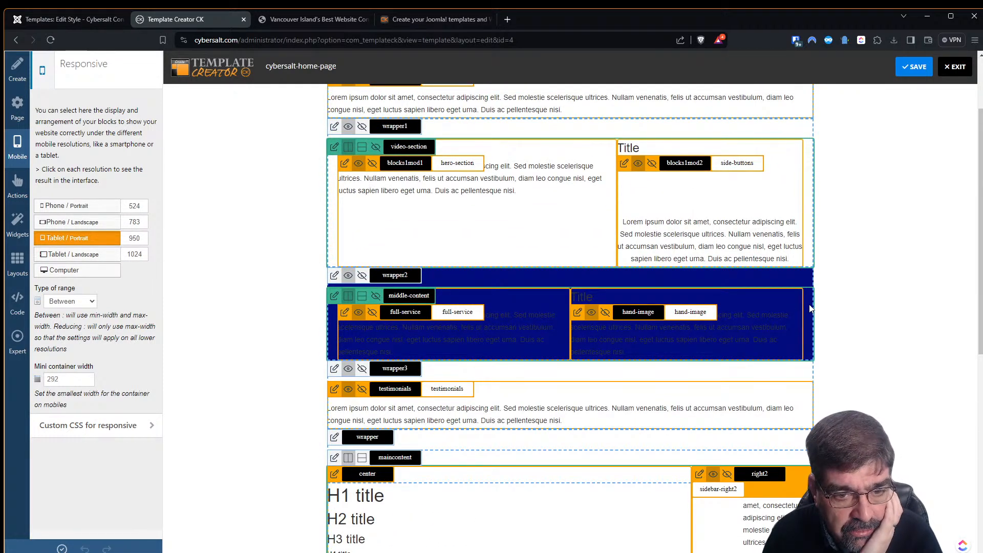
- Open the container formatting settings of wrapper2 for the Tablet / Portrait resolution and review its margins and padding
left_click(334, 277)
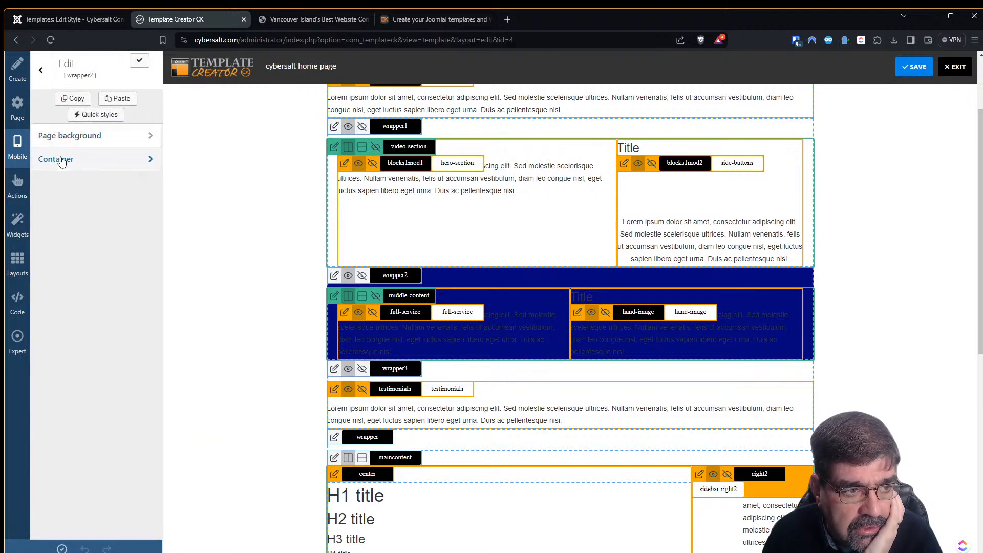
left_click(60, 158)
left_click(60, 150)
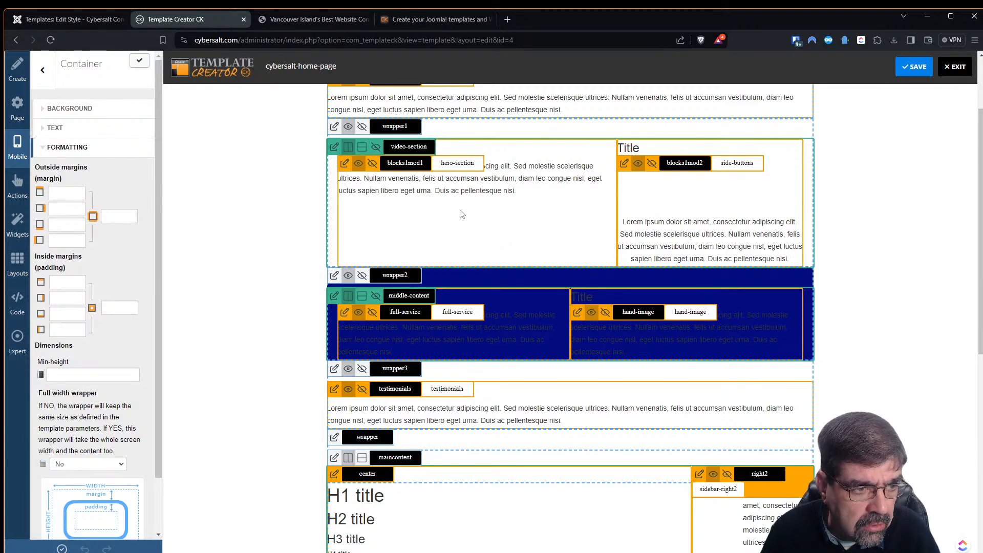
scroll(462, 218, "up", 2)
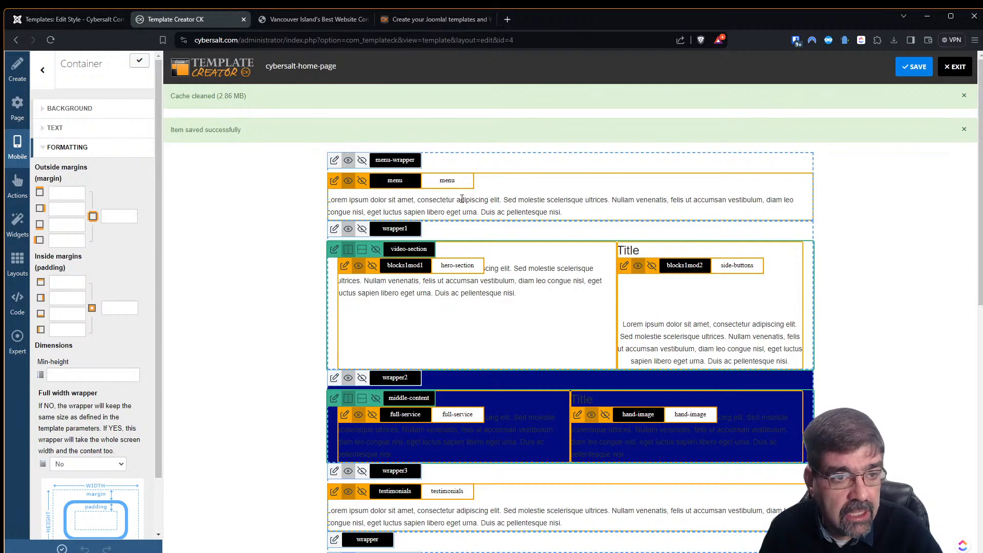
- Reload the live home page on the iPhone 12 Pro and inspect the hands image, testimonials and full-service text
left_click(304, 20)
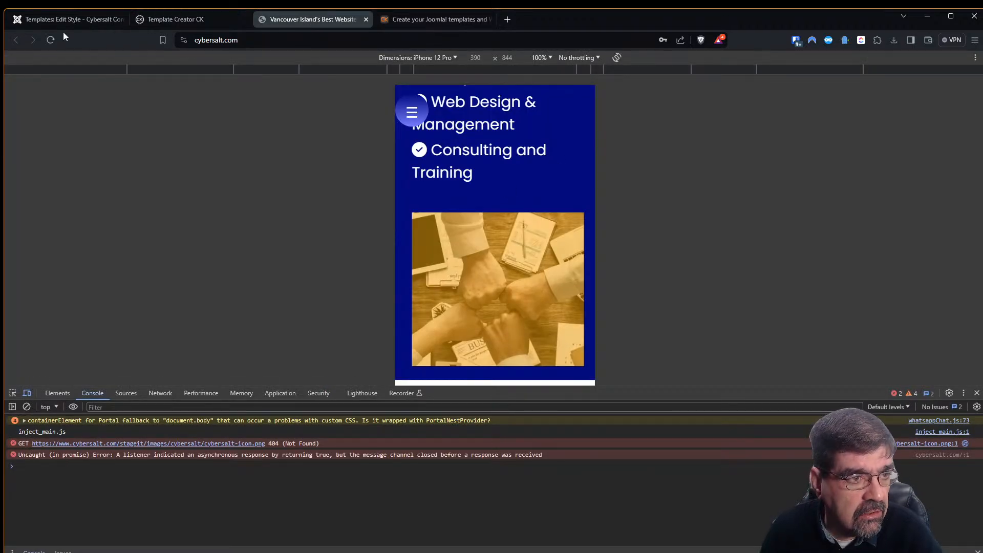
left_click(50, 41)
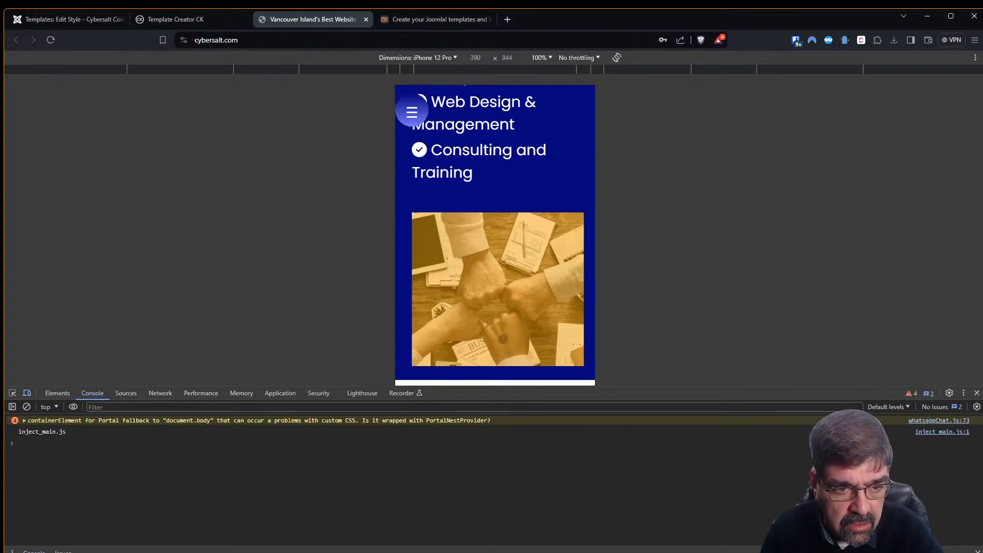
scroll(465, 264, "down", 2)
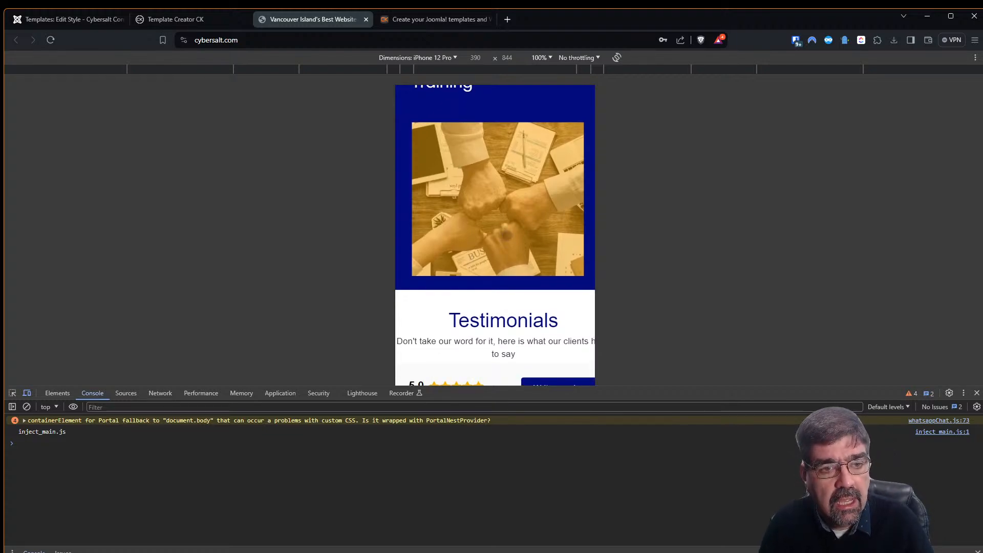
scroll(503, 233, "up", 10)
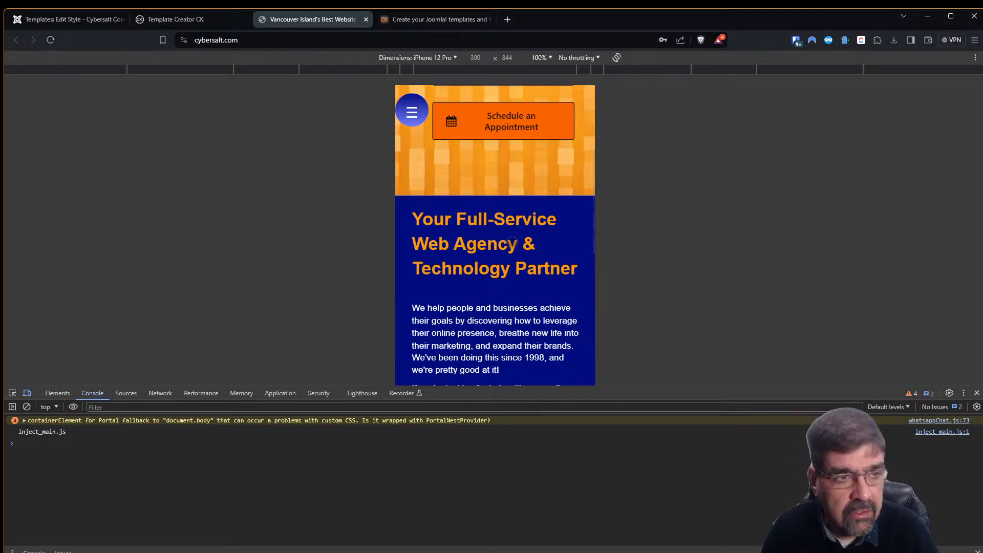
- In Template Creator CK, append img {max-width: 100%;display: block;height: auto;vertical-align: middle;font-style: italic;background-repeat: no-repeat;background-size: cover;shape-margin: 0.75rem;} to the end of the template's Custom CSS
left_click(188, 21)
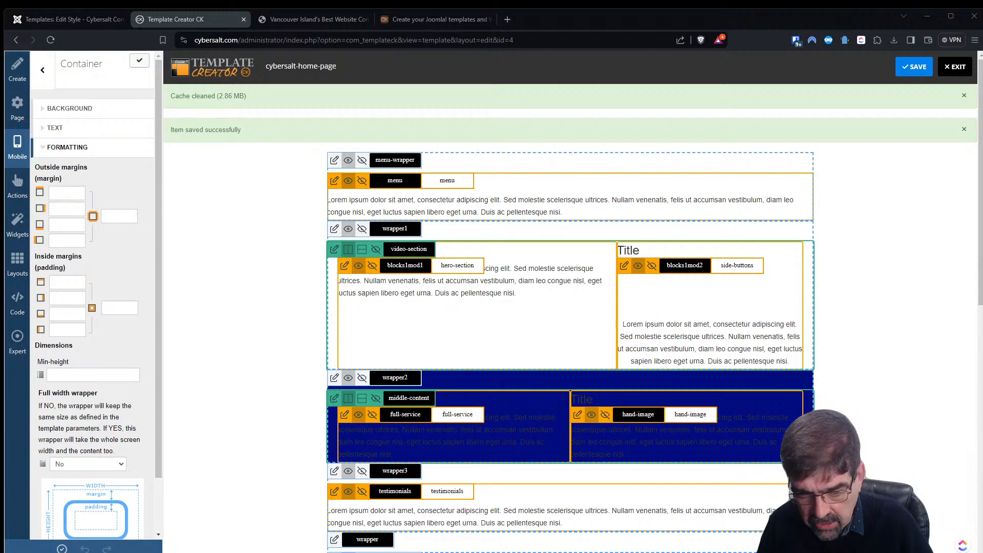
left_click(20, 298)
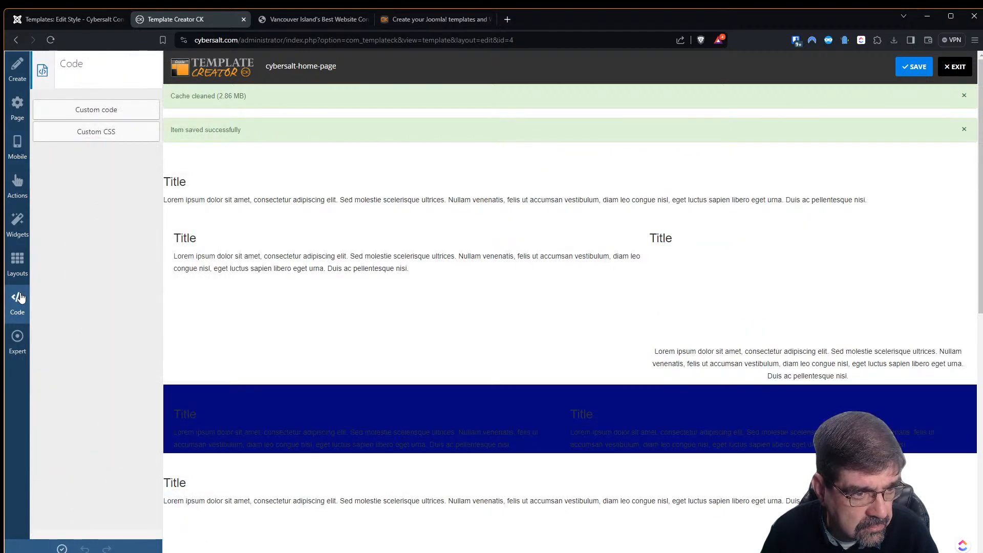
left_click(105, 132)
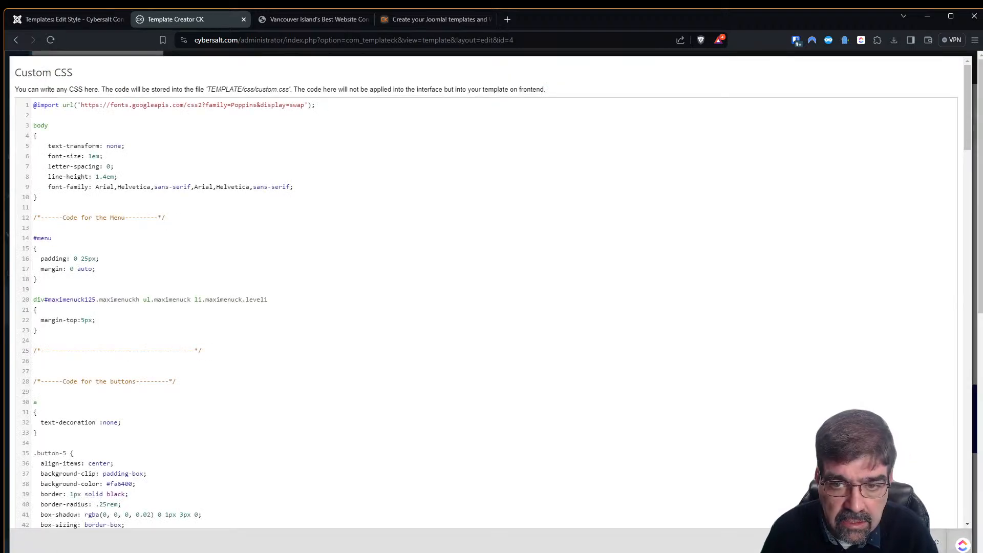
left_click_drag(967, 109, 967, 483)
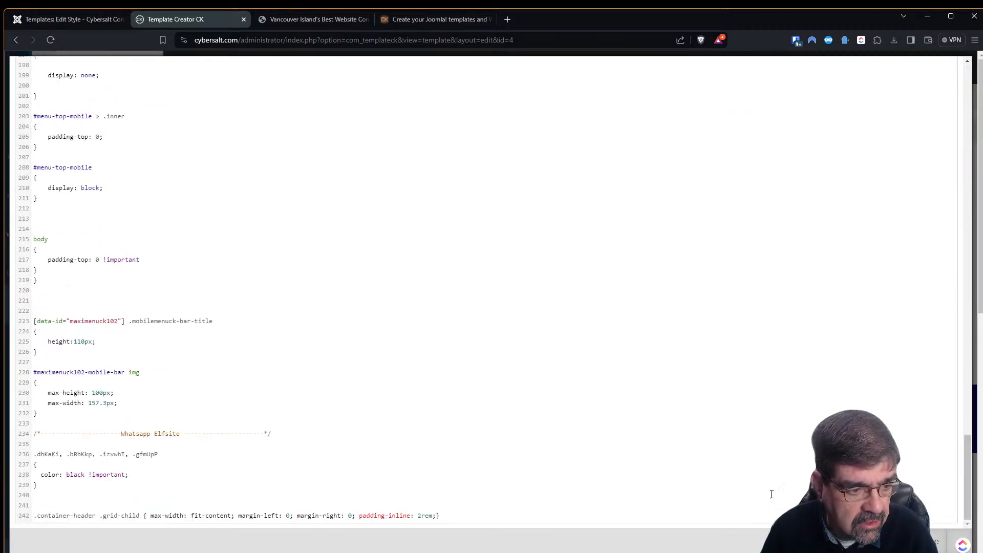
left_click(471, 516)
key("Return")
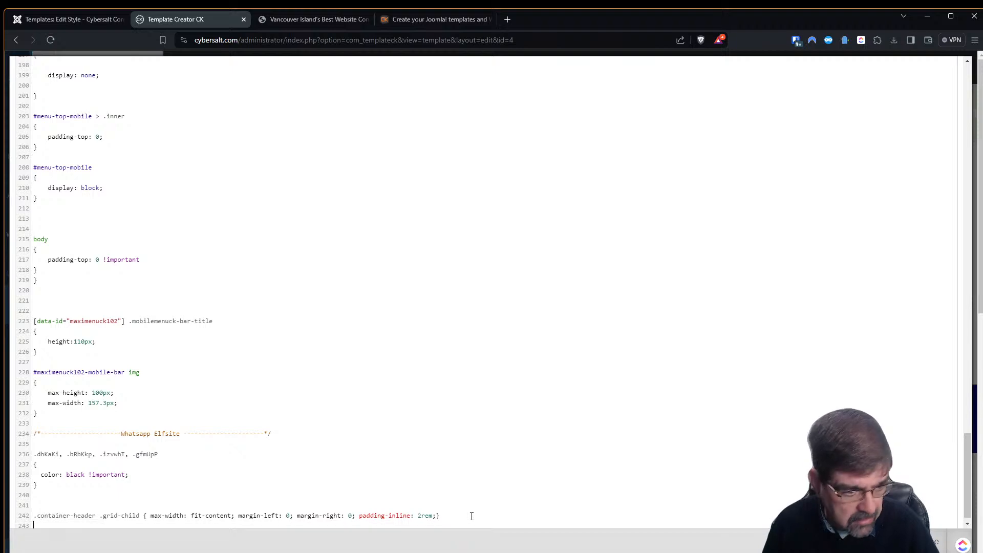
type("••img {max-width: 100%;display: block;height: auto;vertical-align: middle;font-style: italic;background-repeat: no-repeat;background-size: cover;shape-margin: 0.75rem;}")
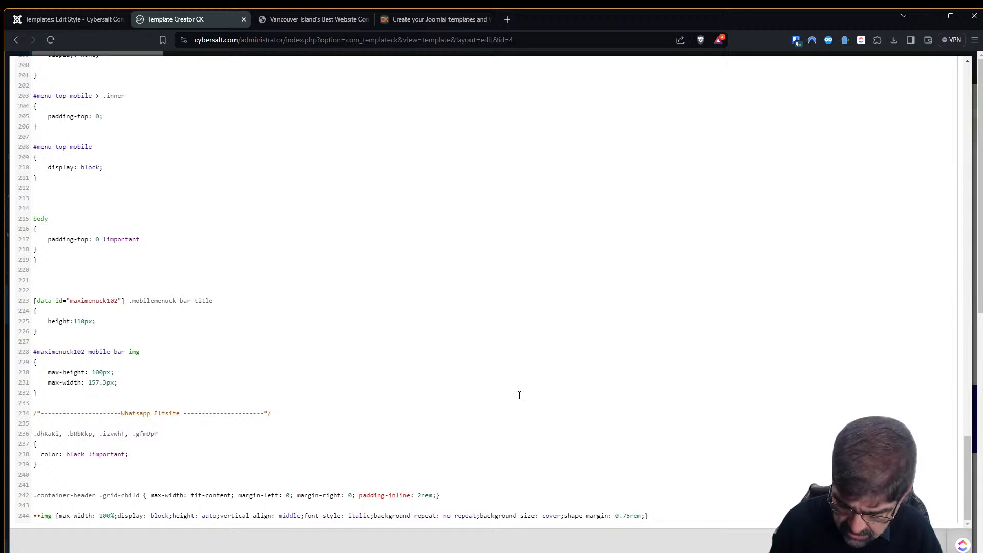
key("Delete")
key("Delete")
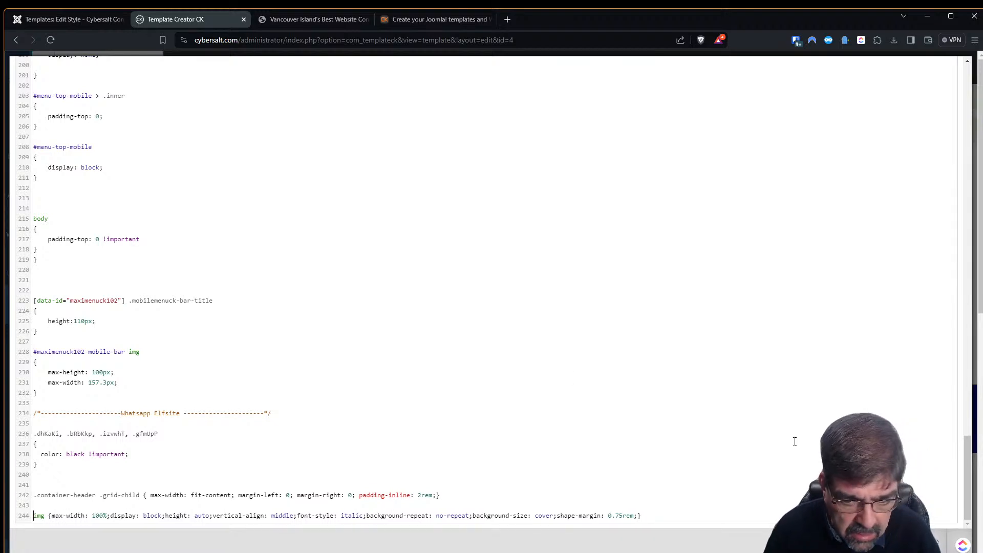
left_click(920, 542)
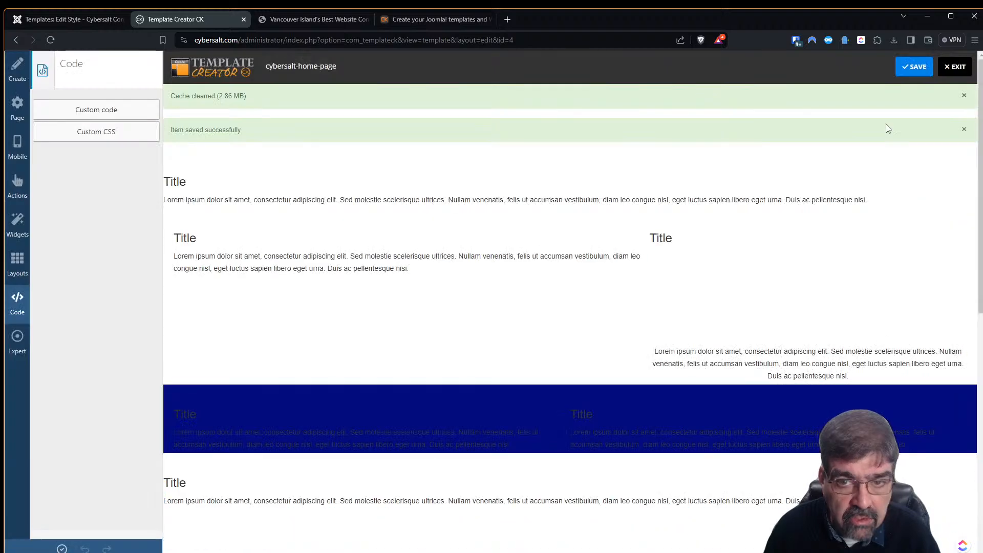
- Save and regenerate the template with the added image CSS, and reload the live home page on the iPhone 12 Pro
left_click(64, 549)
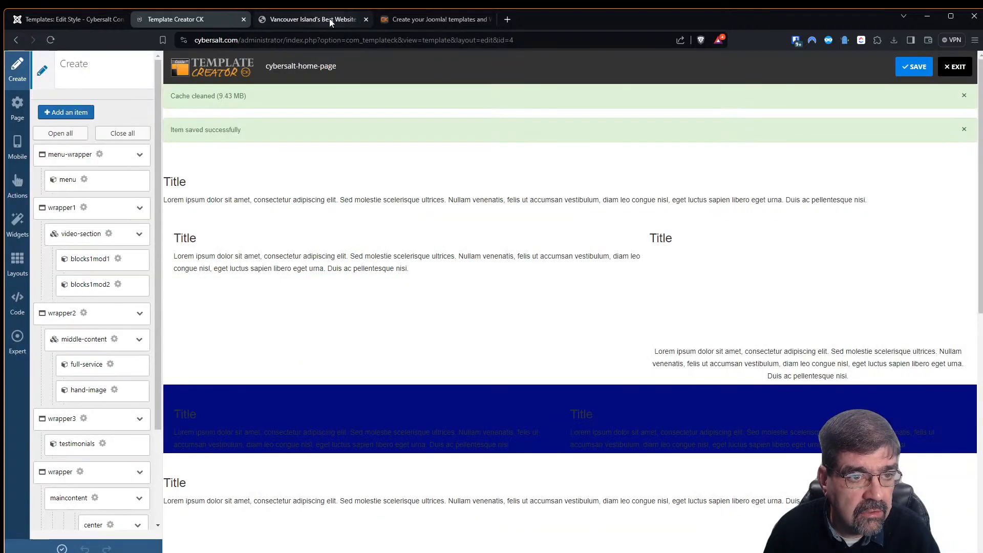
left_click(330, 21)
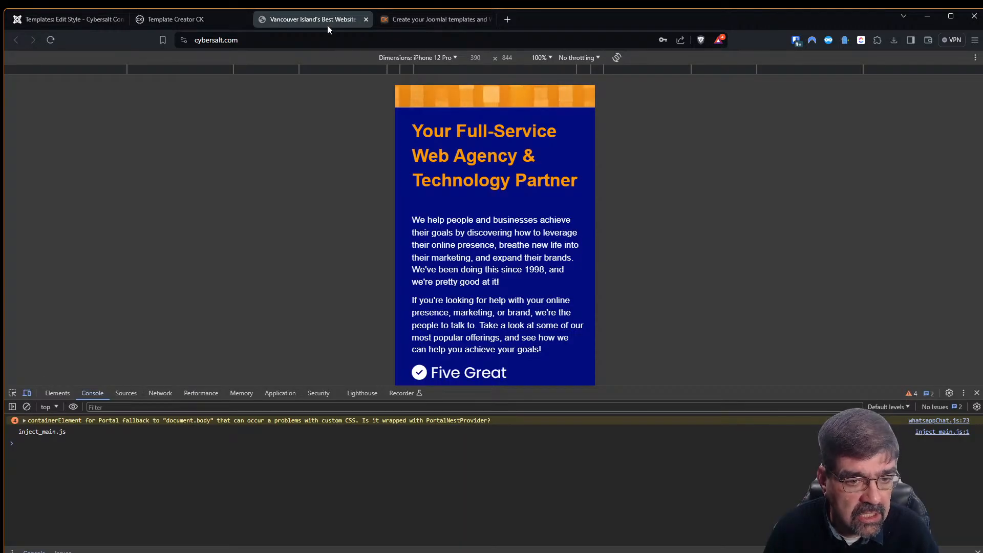
key("F5")
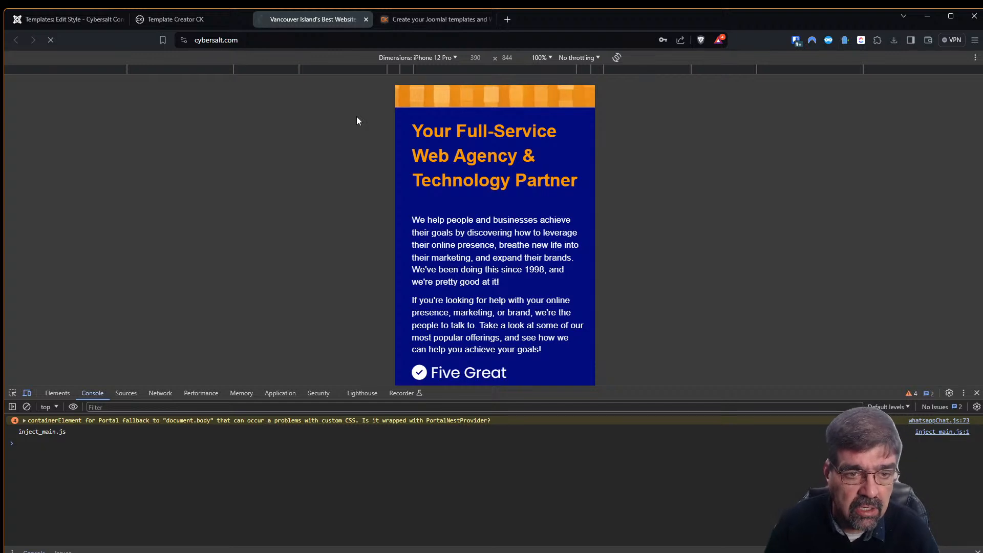
- Examine the live home page on the iPhone 12 Pro from the hero section to the testimonials, checking the testimonials carousel and sideways overflow
scroll(526, 221, "up", 5)
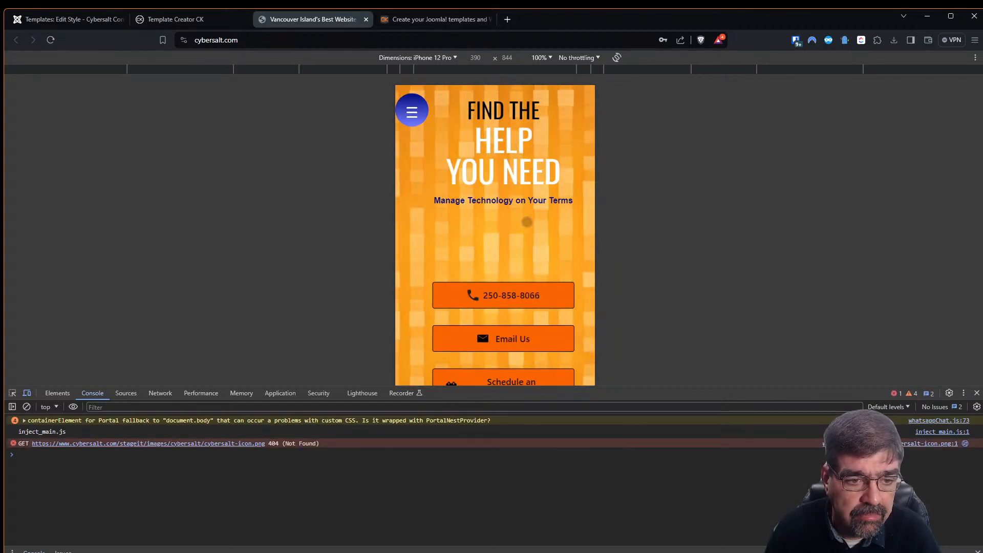
scroll(527, 221, "down", 3)
scroll(569, 296, "down", 8)
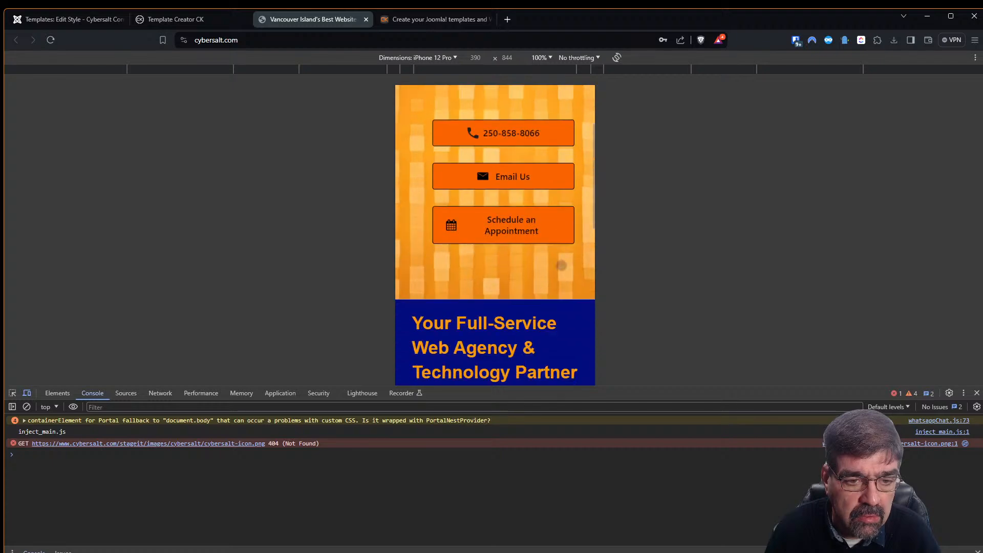
scroll(545, 314, "down", 4)
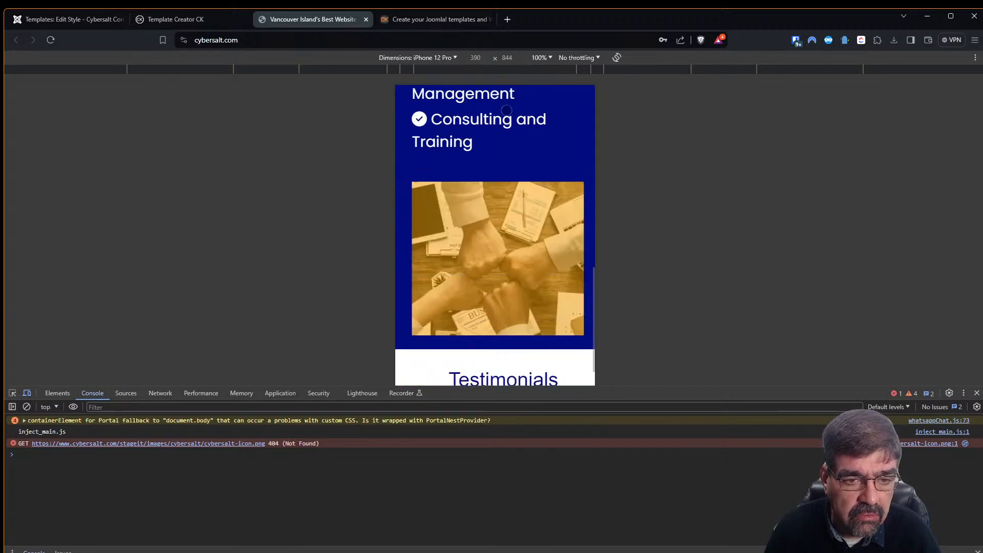
scroll(545, 314, "down", 2)
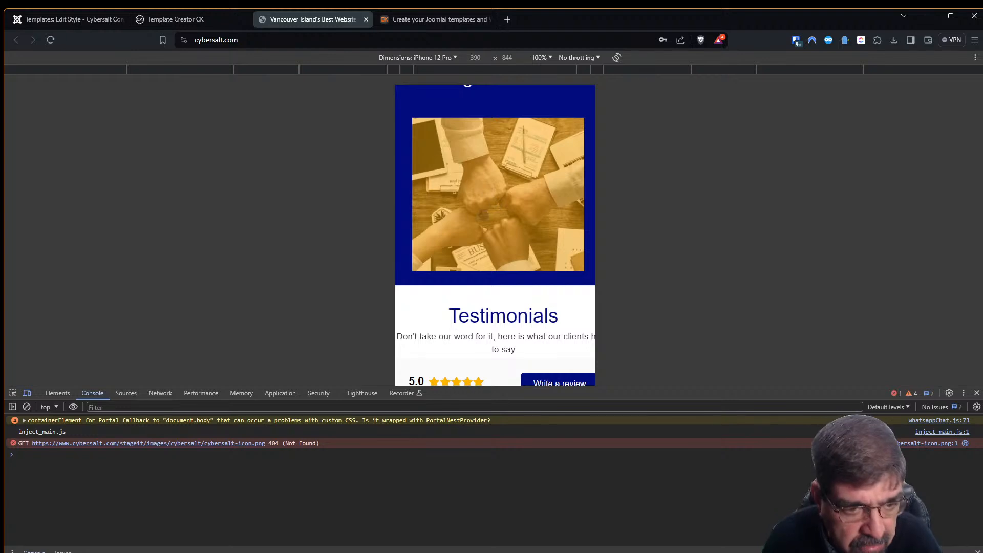
scroll(512, 179, "down", 3)
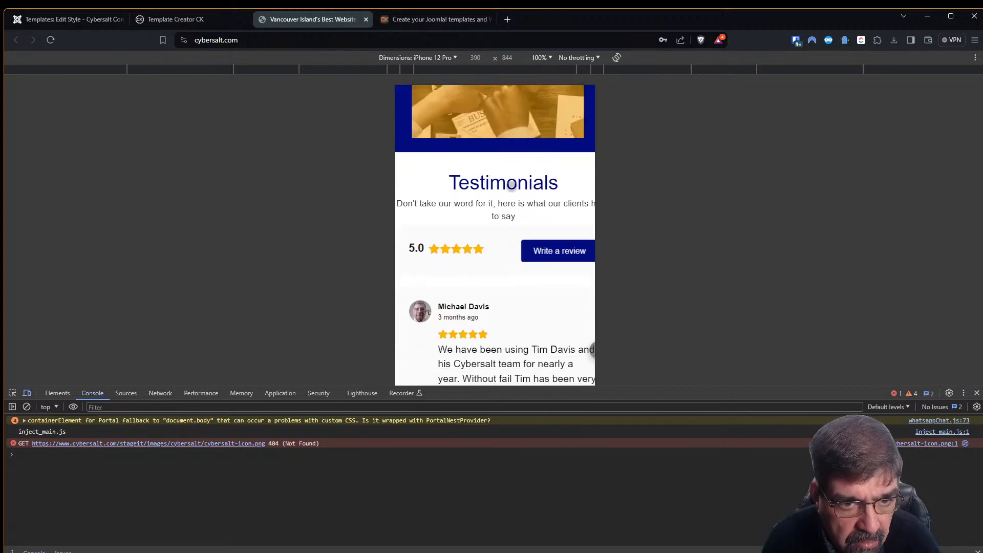
scroll(507, 196, "down", 2)
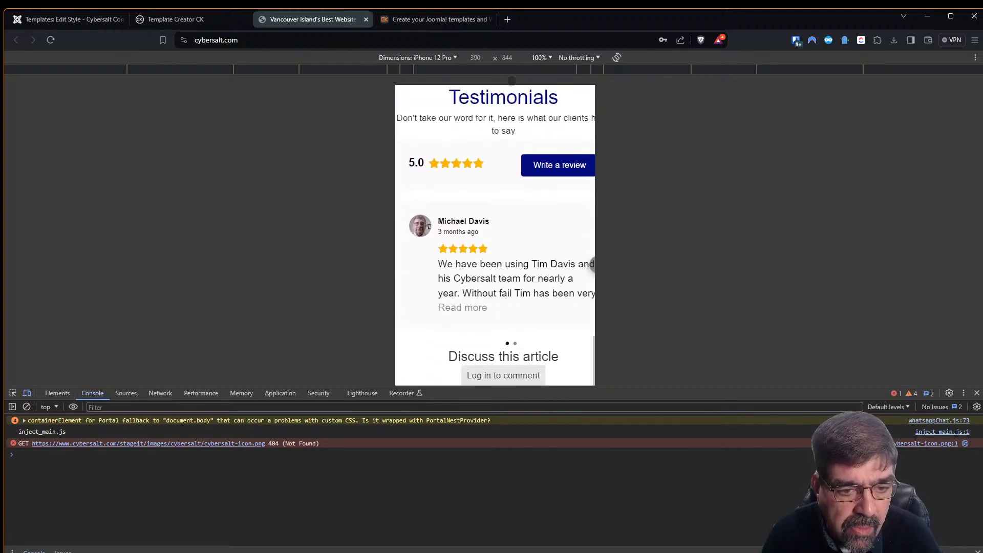
left_click_drag(542, 224, 364, 232)
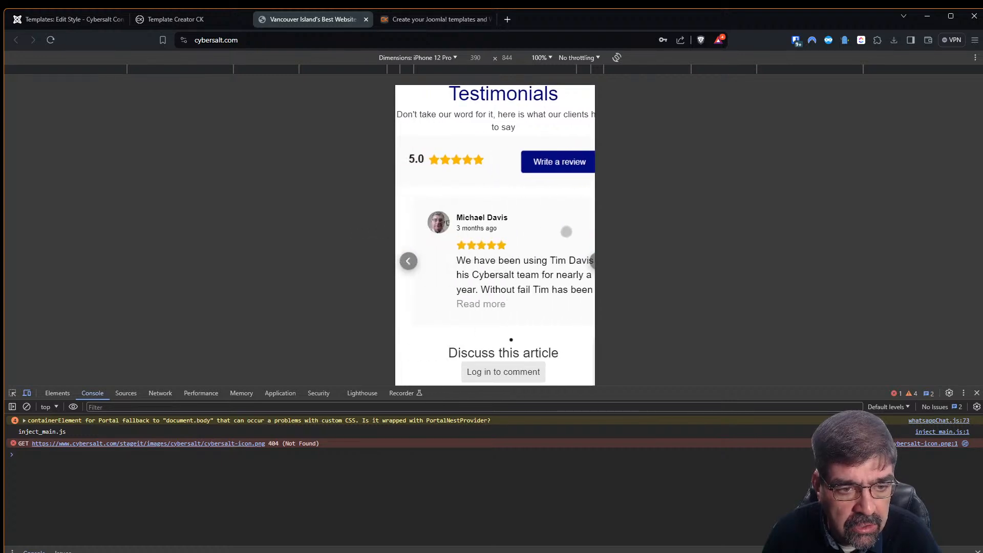
left_click_drag(555, 231, 359, 269)
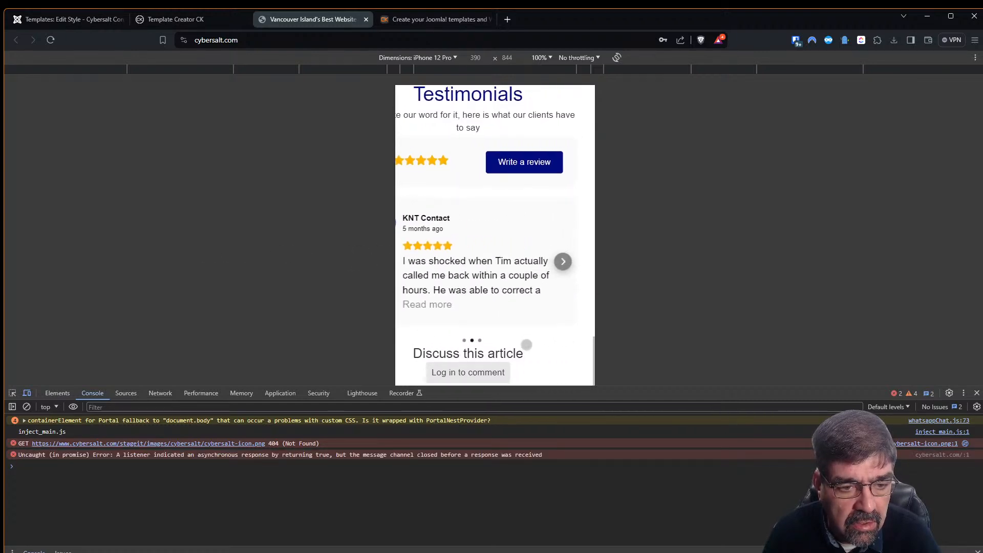
scroll(529, 327, "up", 8)
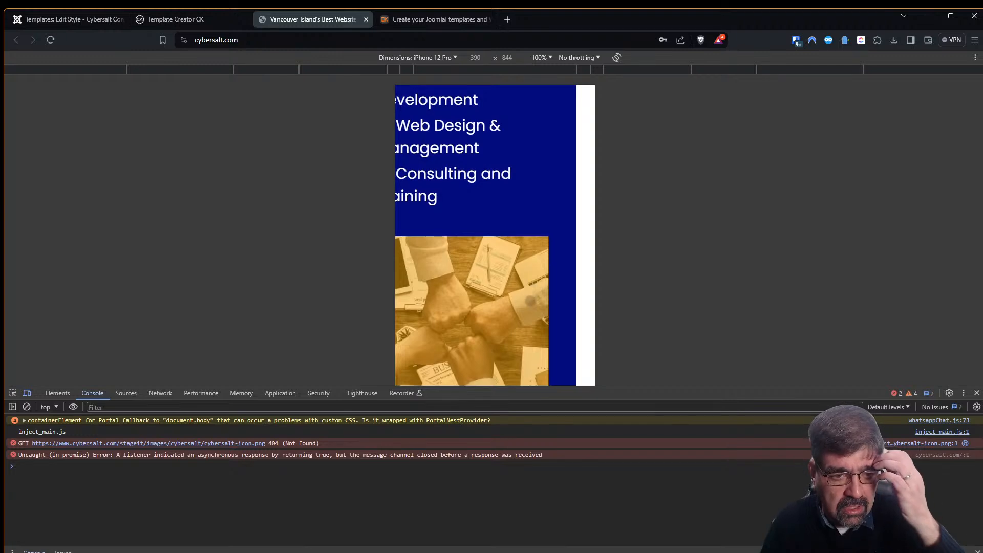
left_click_drag(450, 205, 522, 208)
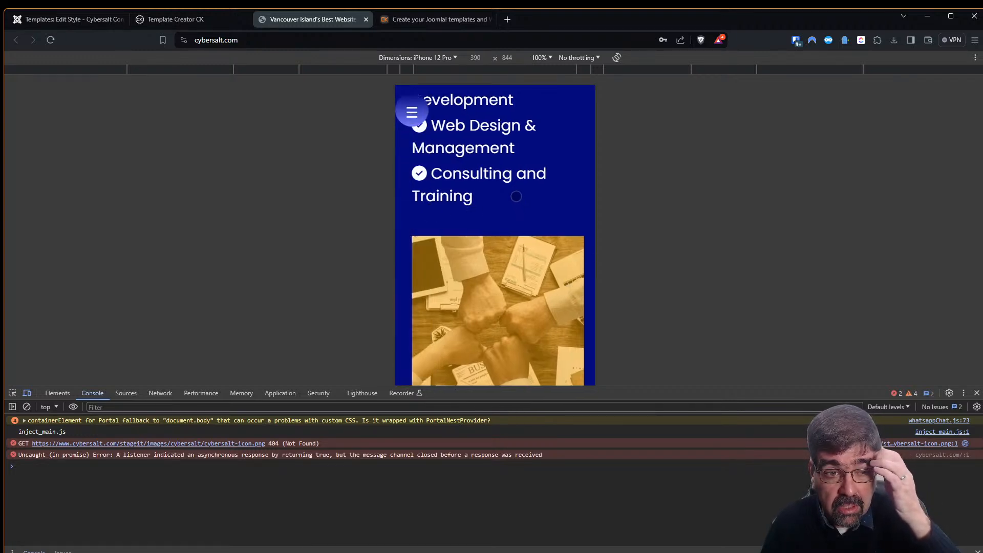
- Reload the live home page and check the contact buttons, full-service text, hands image and testimonials for content wider than the phone screen
key("F5")
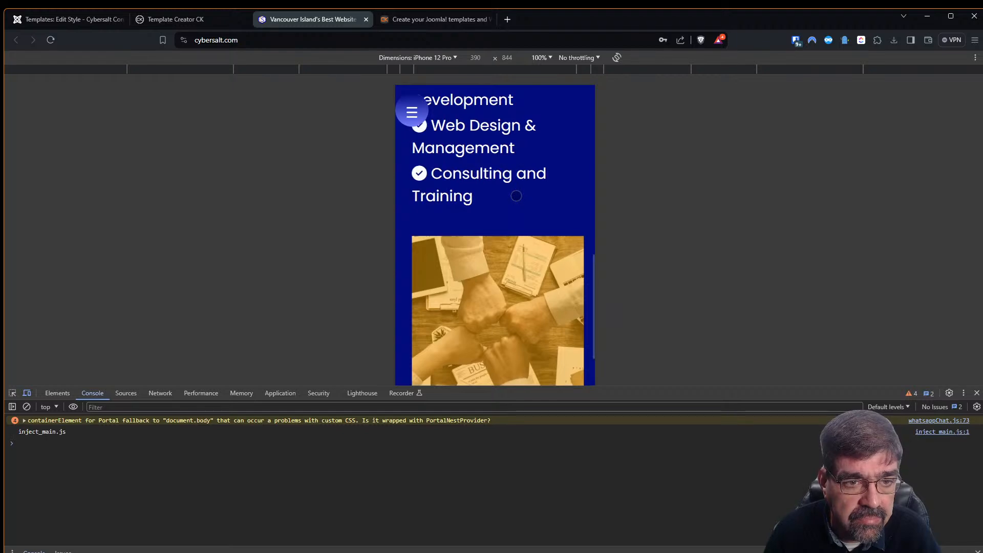
scroll(516, 196, "up", 10)
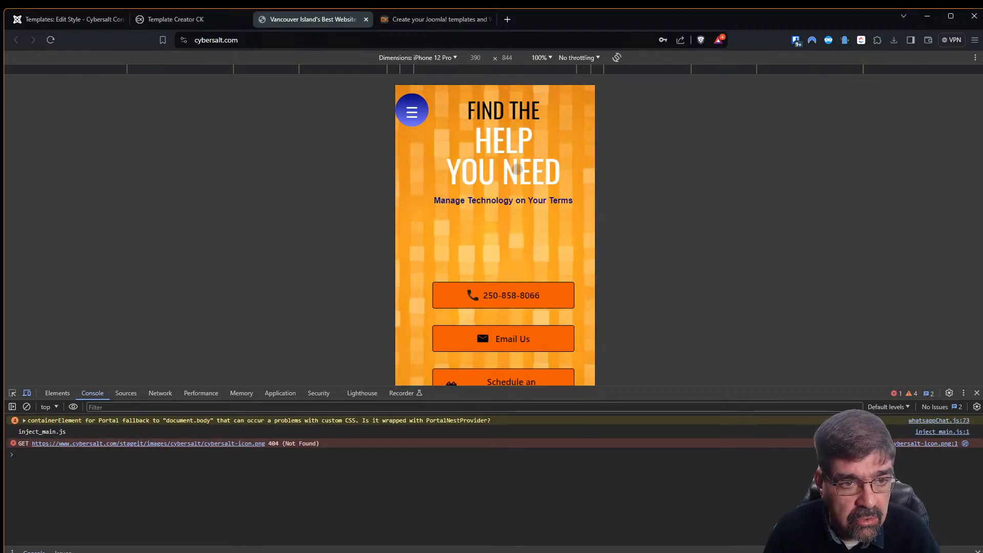
scroll(516, 176, "down", 2)
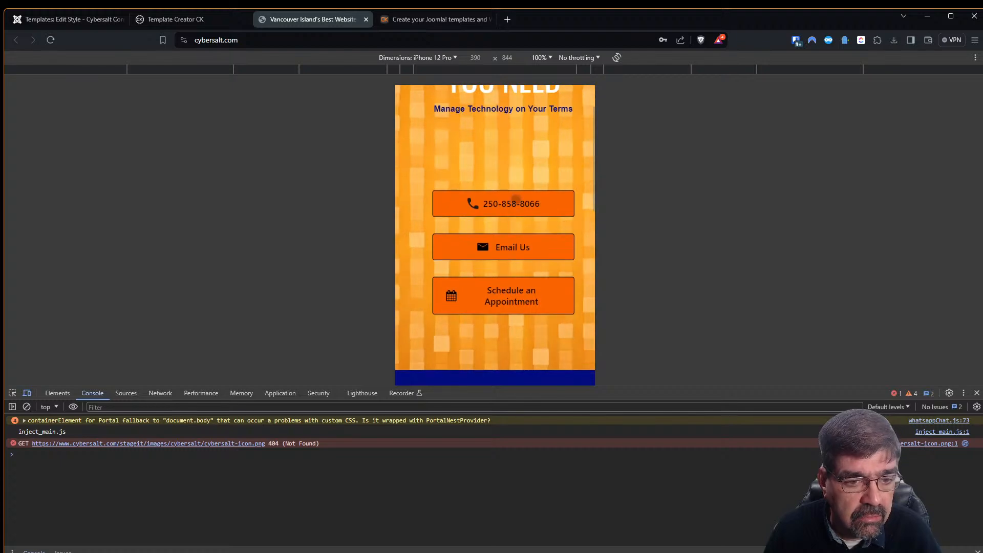
scroll(555, 302, "down", 4)
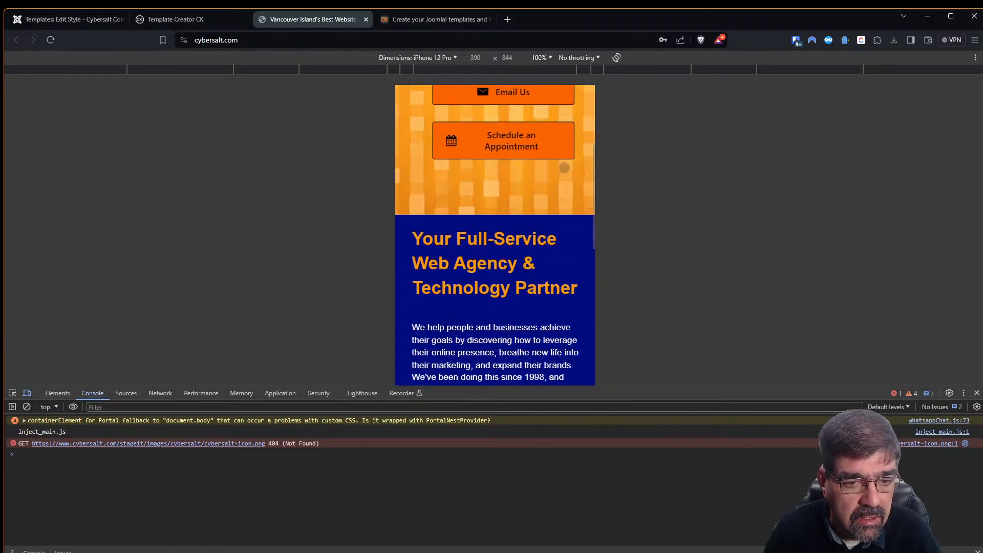
scroll(553, 300, "down", 10)
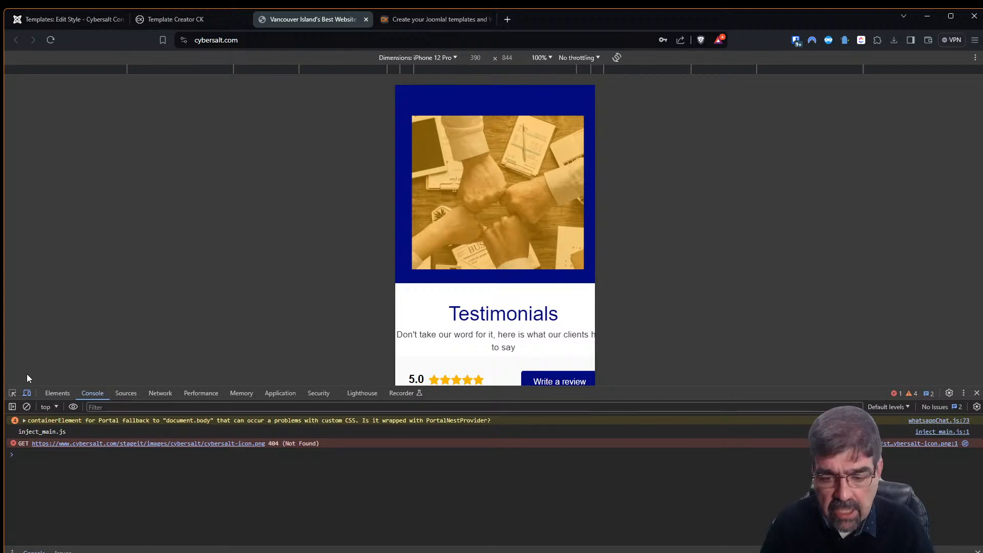
left_click_drag(518, 312, 445, 220)
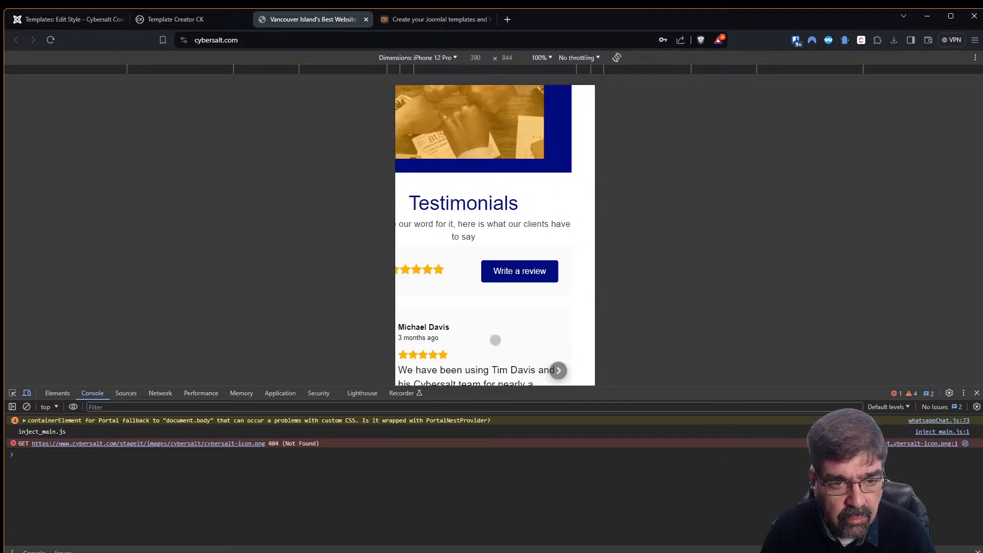
left_click_drag(471, 337, 513, 311)
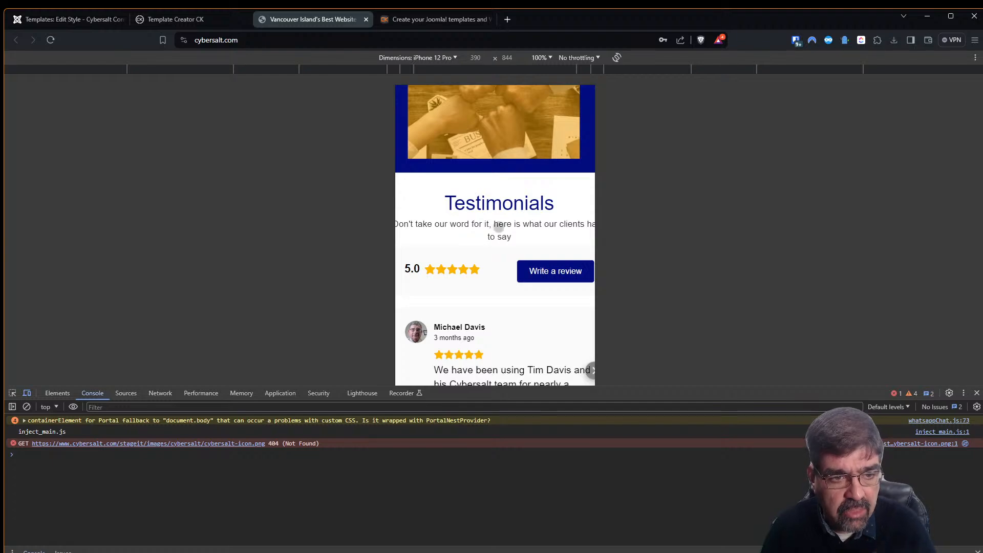
scroll(499, 223, "up", 5)
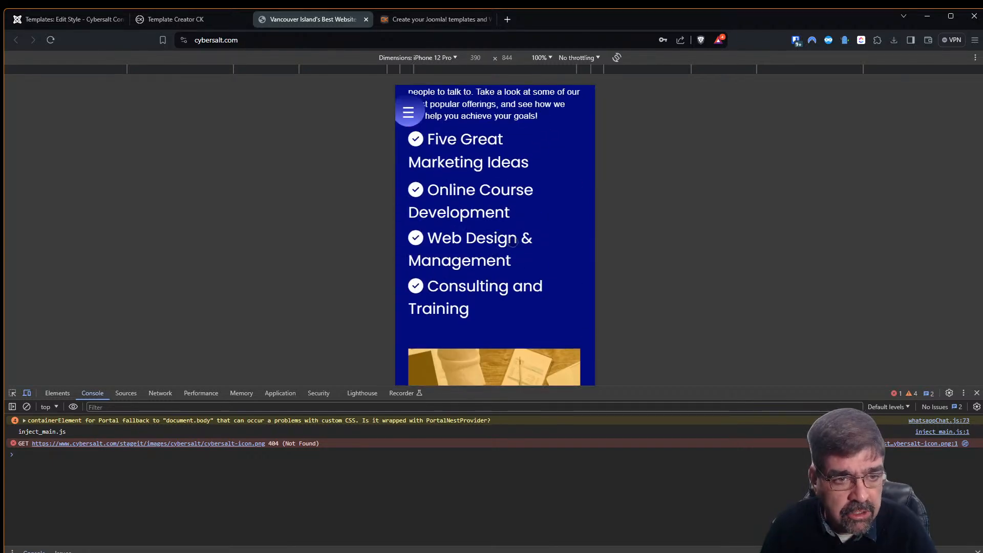
scroll(496, 238, "up", 10)
scroll(493, 240, "down", 8)
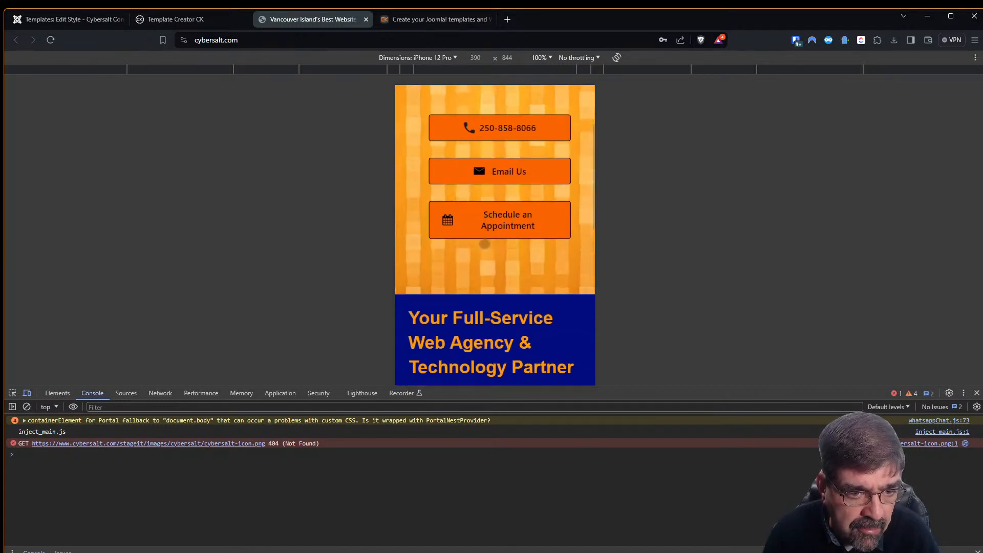
scroll(521, 239, "down", 3)
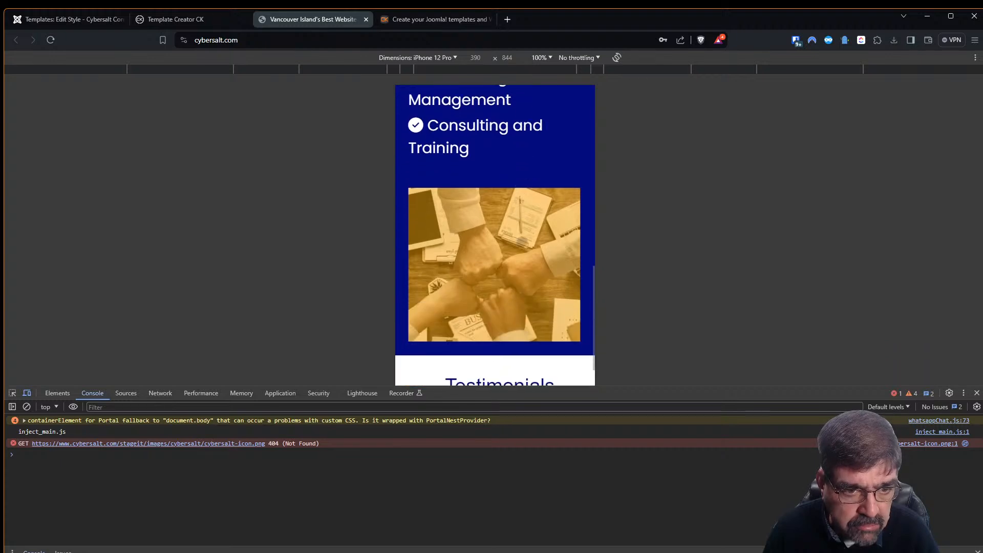
- Inspect the area around the hands image and select its hand-image container to view the styles applied to it
right_click(402, 255)
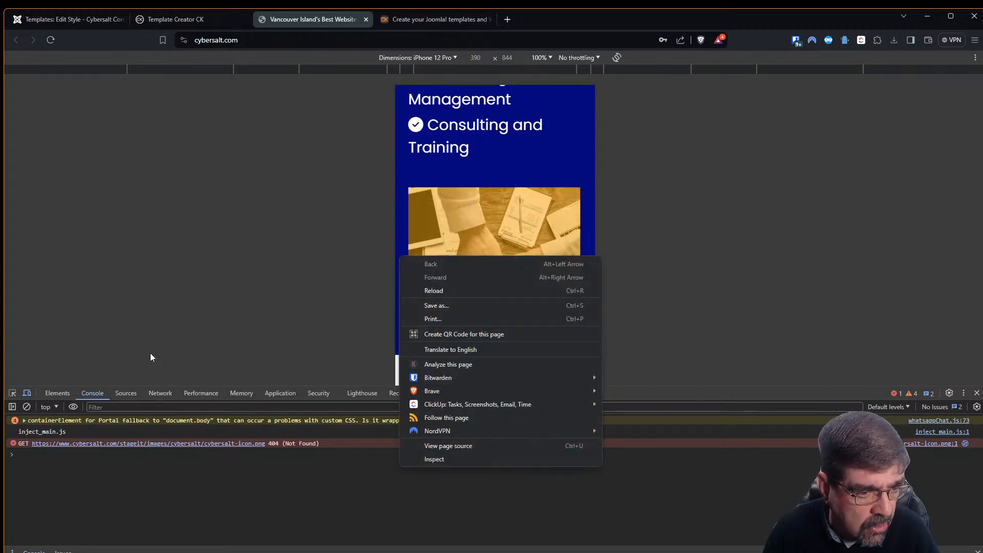
left_click(471, 459)
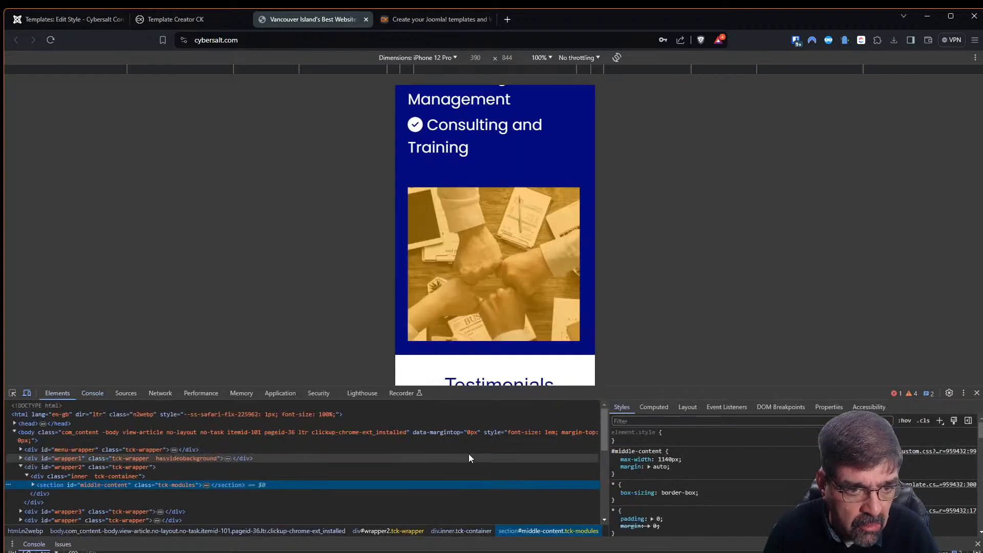
left_click(13, 393)
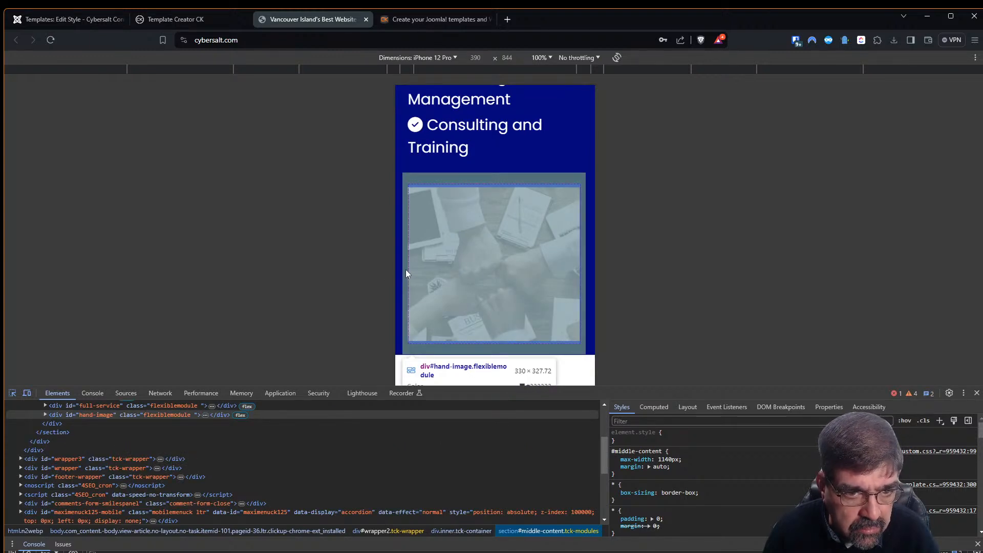
left_click(406, 269)
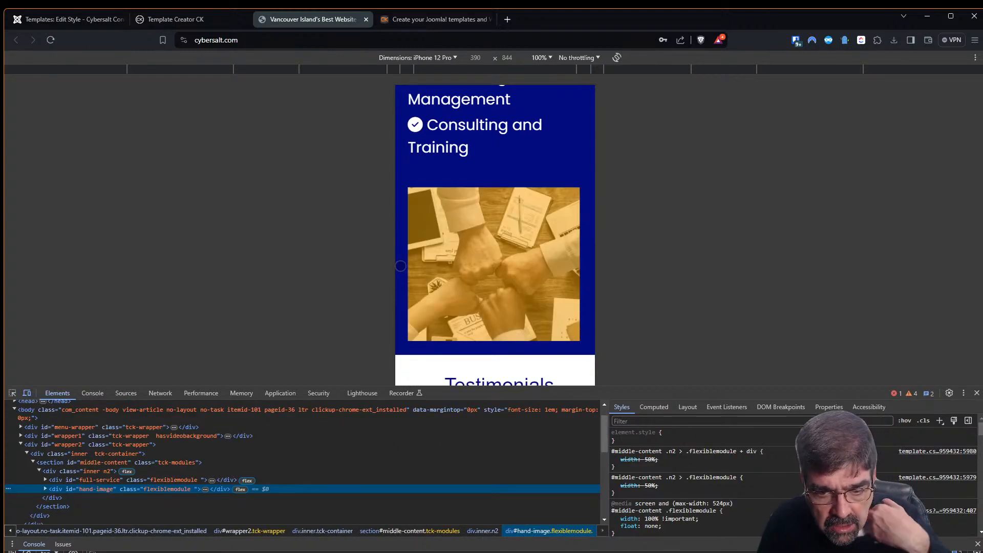
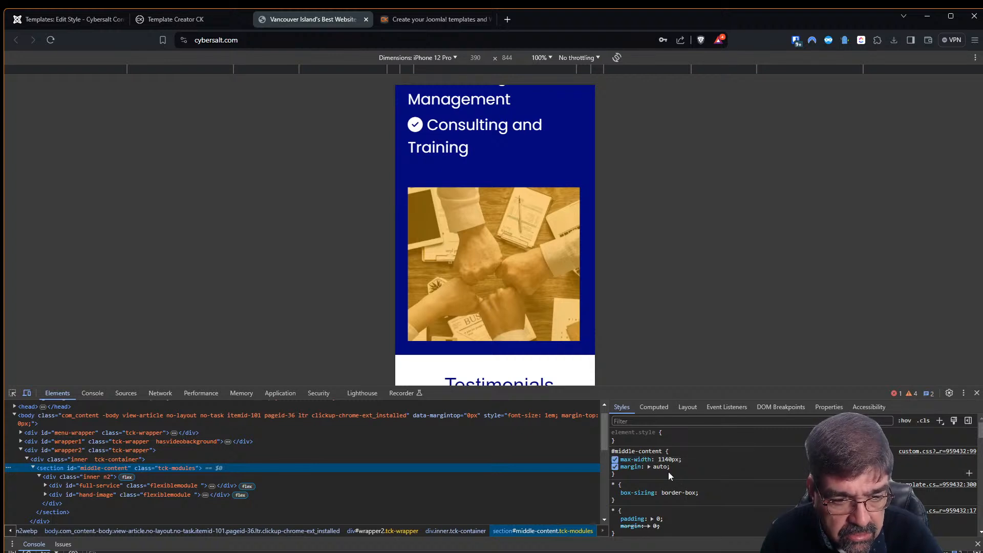
- Select the inner container of middle-content, switch its margin-right and margin-left off and on one at a time, and review its style rules
left_click(66, 476)
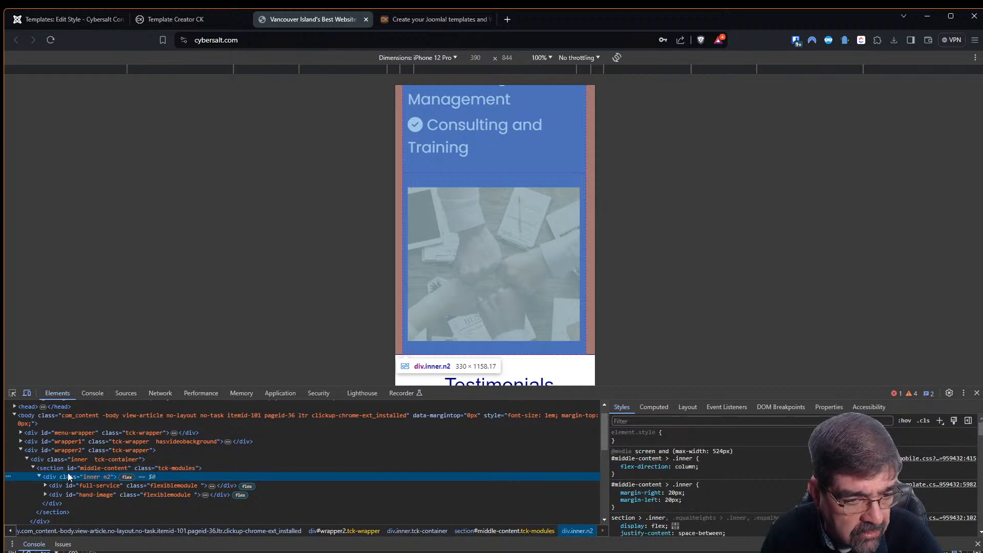
left_click(614, 493)
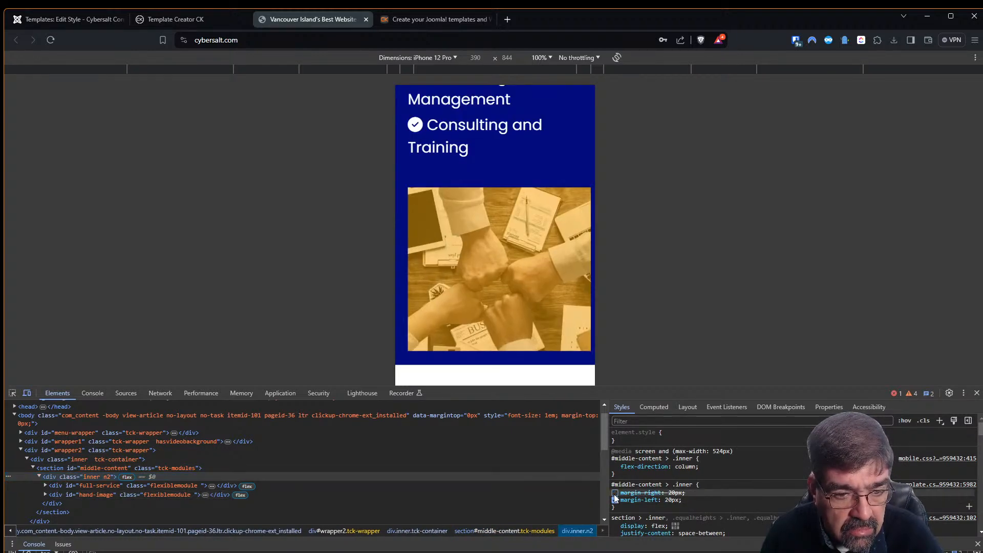
left_click(614, 492)
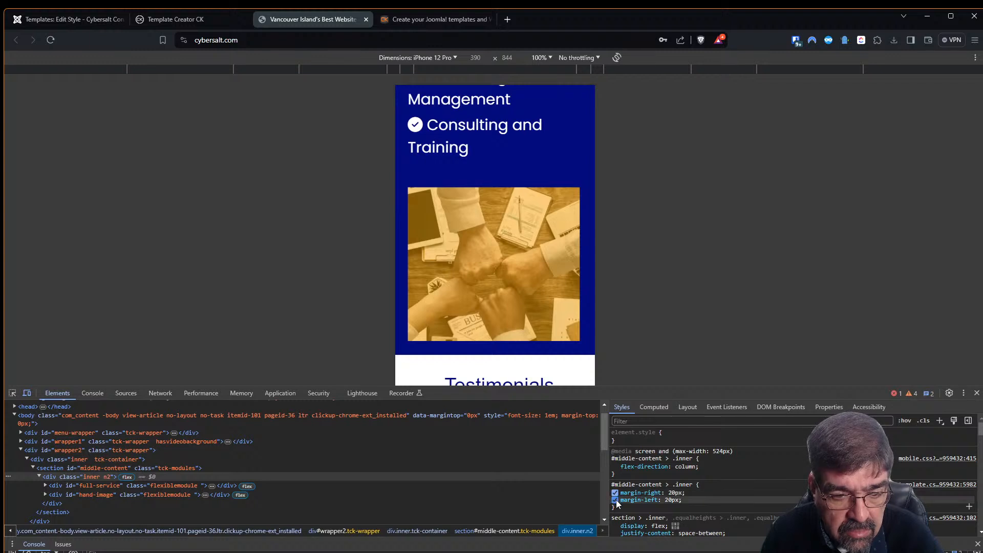
left_click(615, 499)
left_click(614, 499)
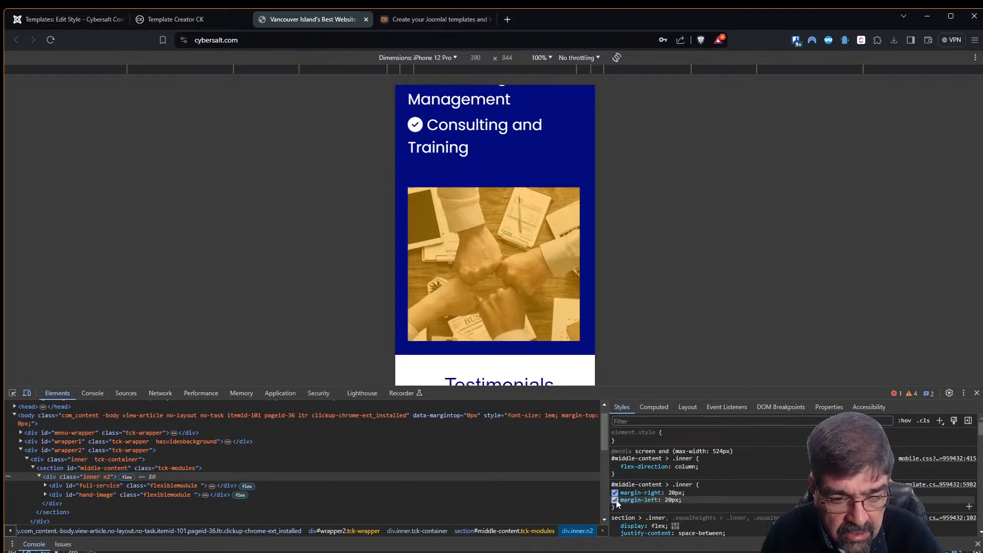
scroll(664, 497, "down", 2)
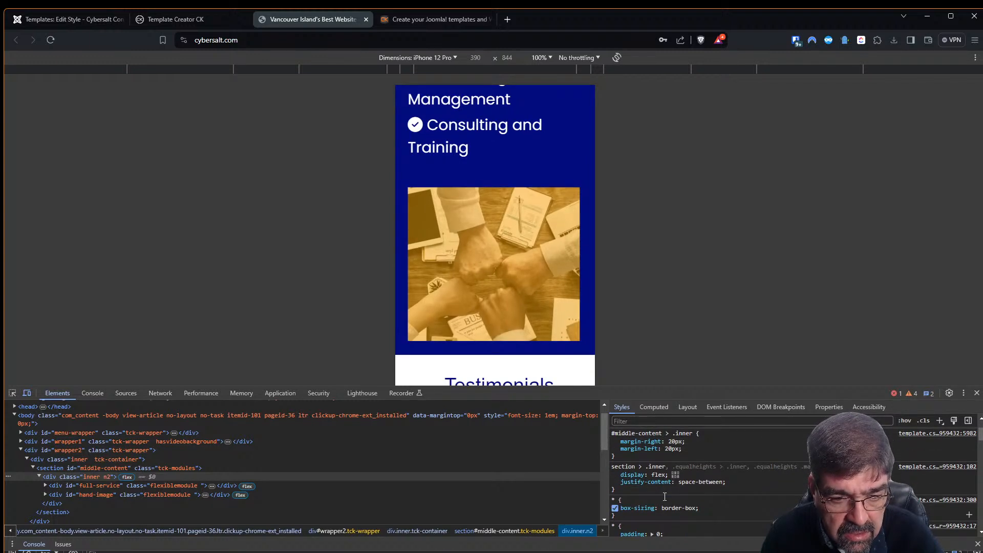
scroll(665, 496, "up", 2)
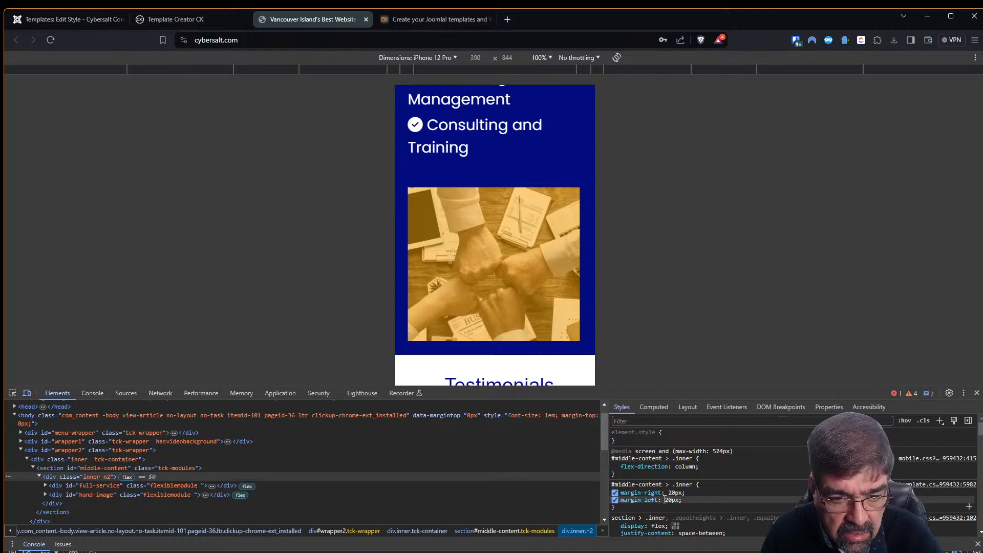
scroll(664, 499, "down", 2)
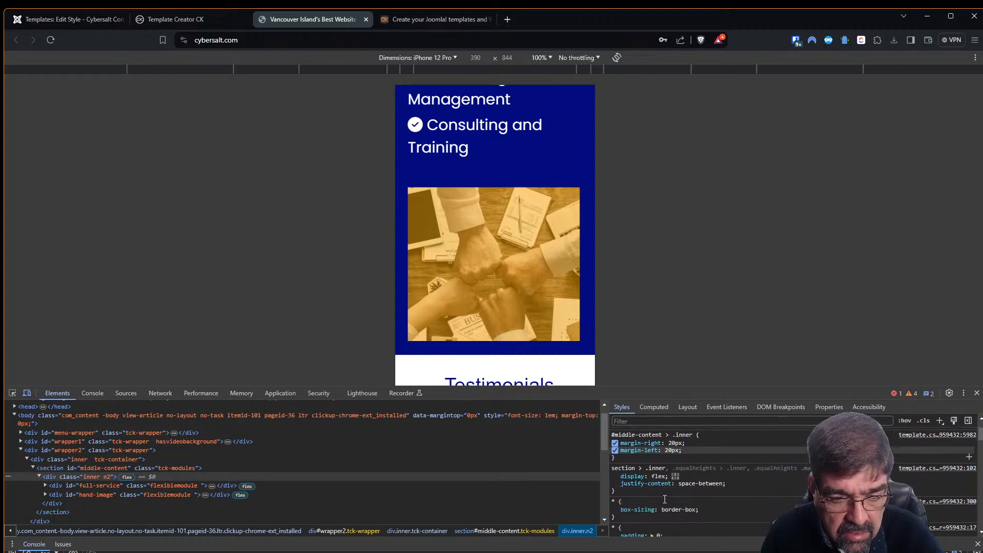
scroll(665, 499, "up", 2)
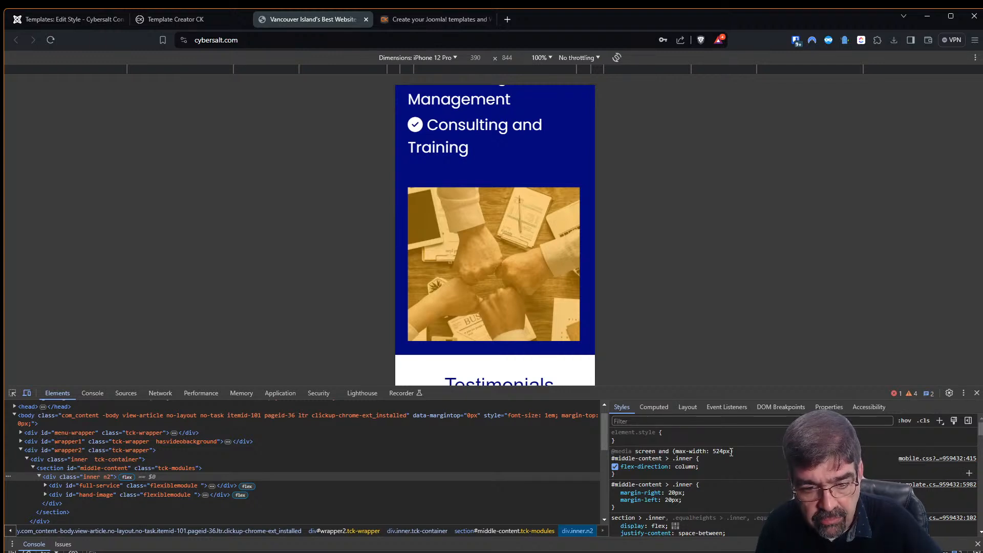
- Switch to Template Creator CK and show the home page template in its Phone / Portrait responsive layout
left_click(167, 23)
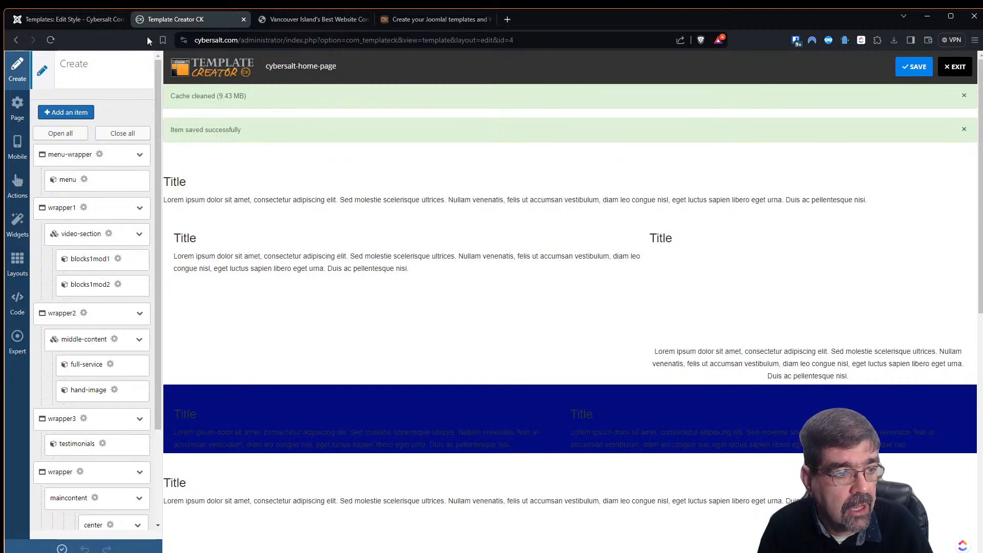
left_click(18, 148)
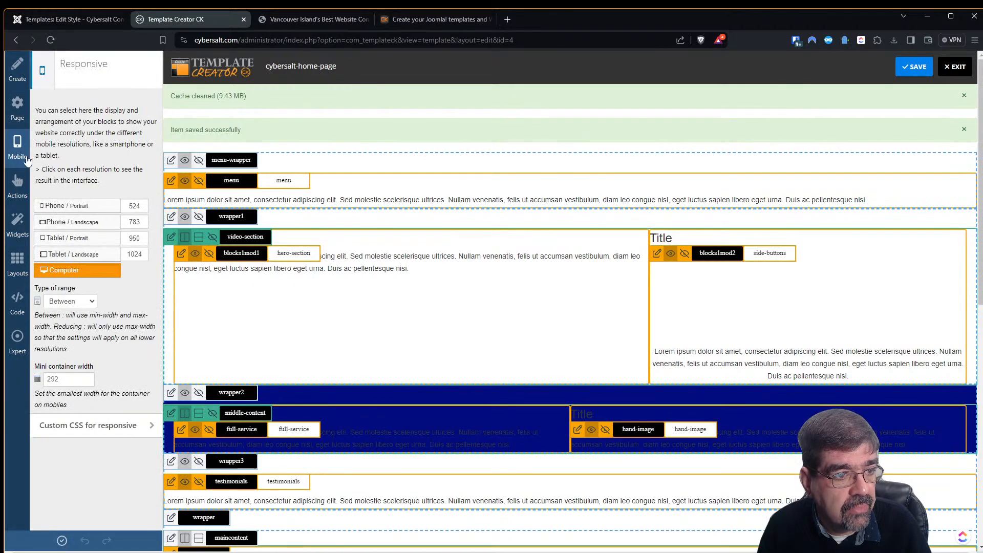
left_click(74, 206)
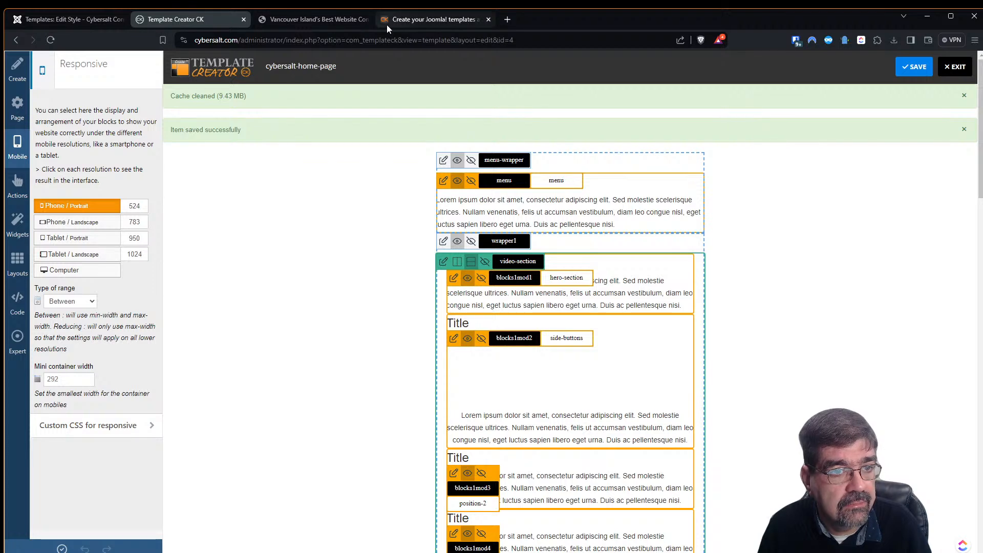
- Return to the live home page, select middle-content's inner container and switch its margin-right off and on
left_click(326, 20)
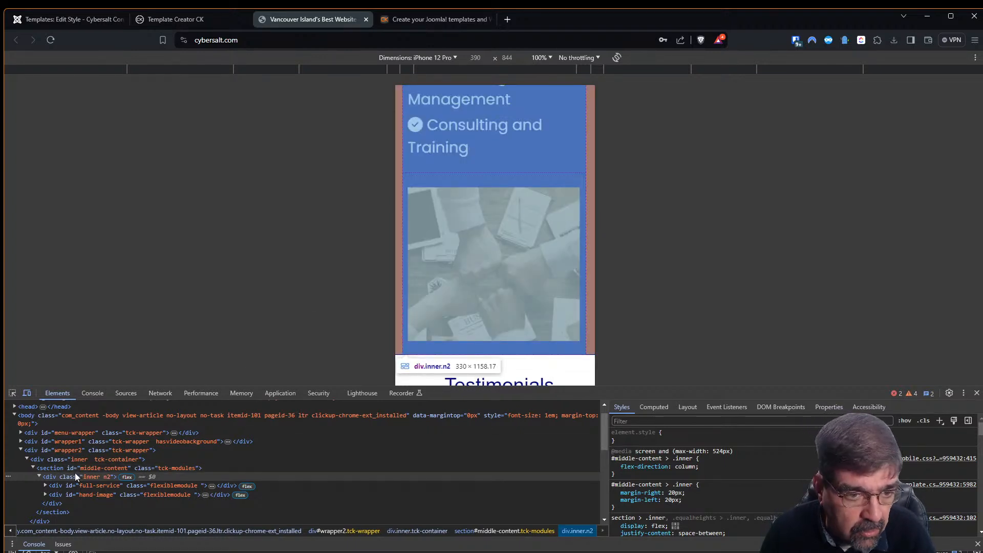
left_click(85, 476)
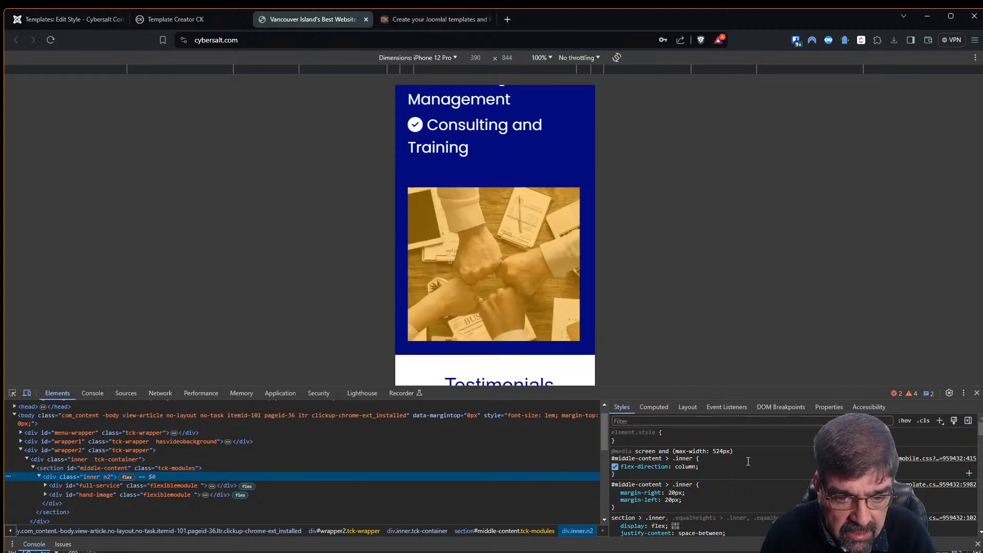
left_click(615, 493)
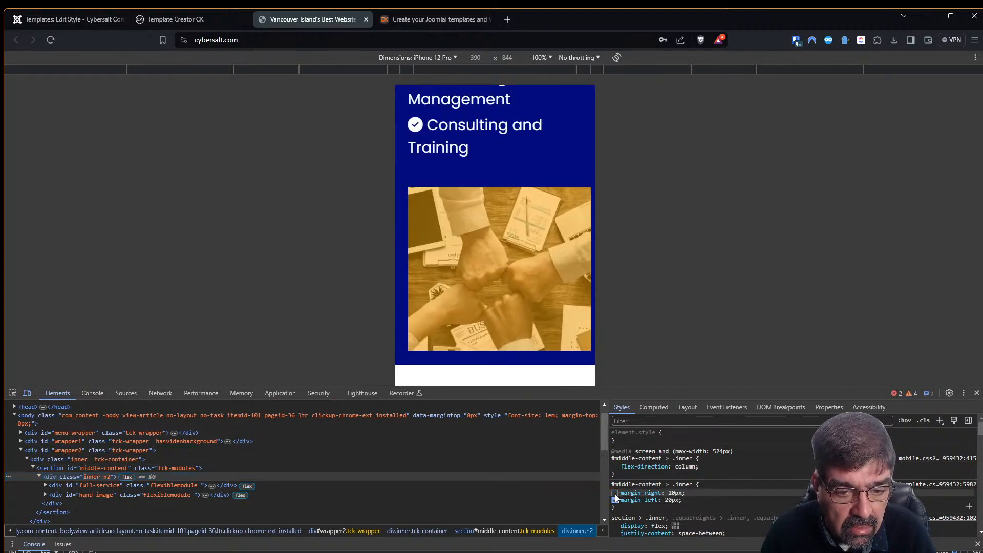
left_click(615, 493)
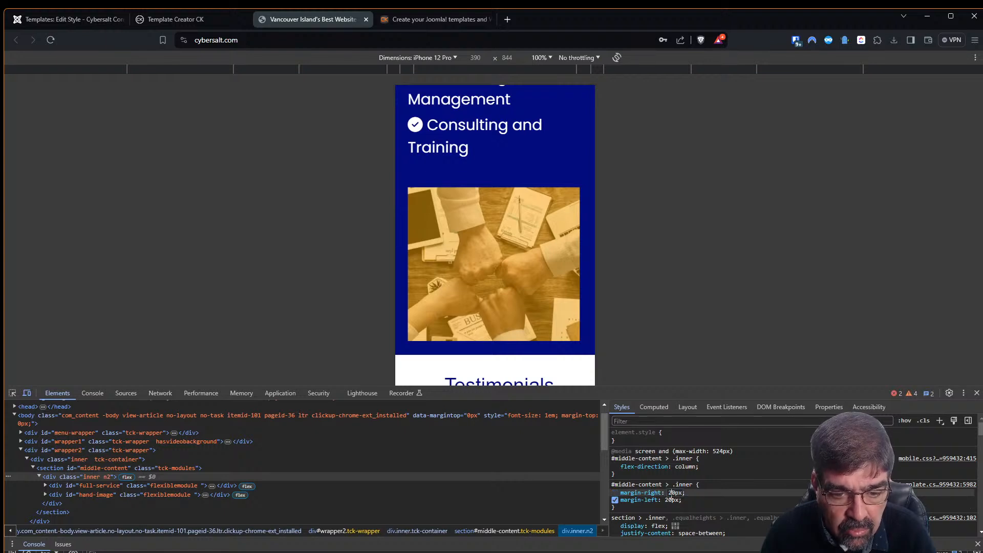
- Try margin-right values of 10, 15 and 14 px on middle-content's inner container, return to 15 px, and review its style rules
key("BackSpace")
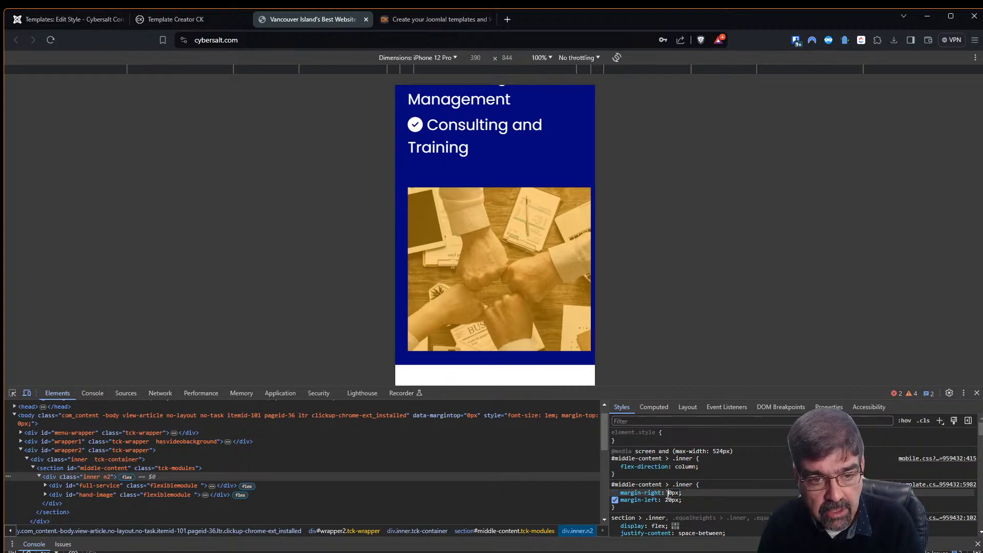
type("1")
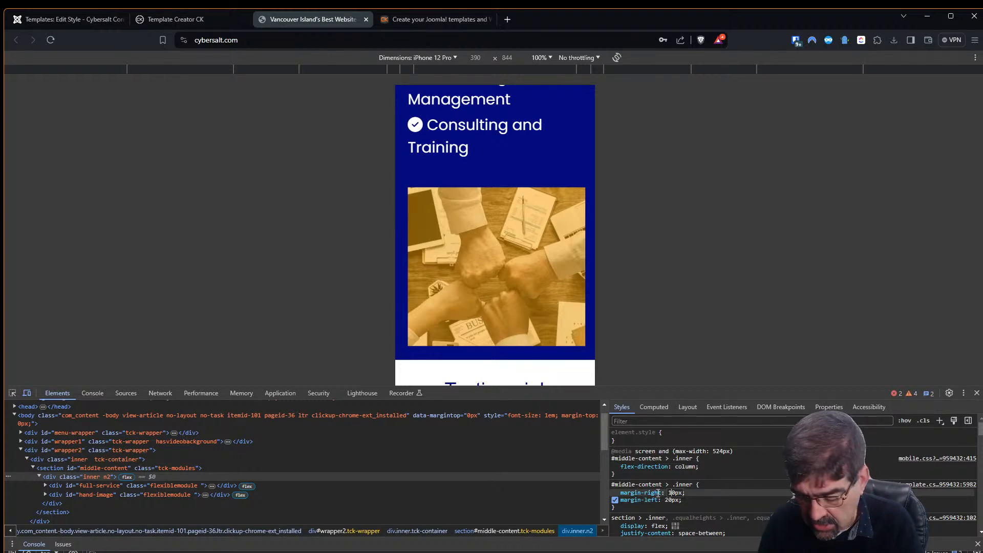
key("BackSpace")
type("5")
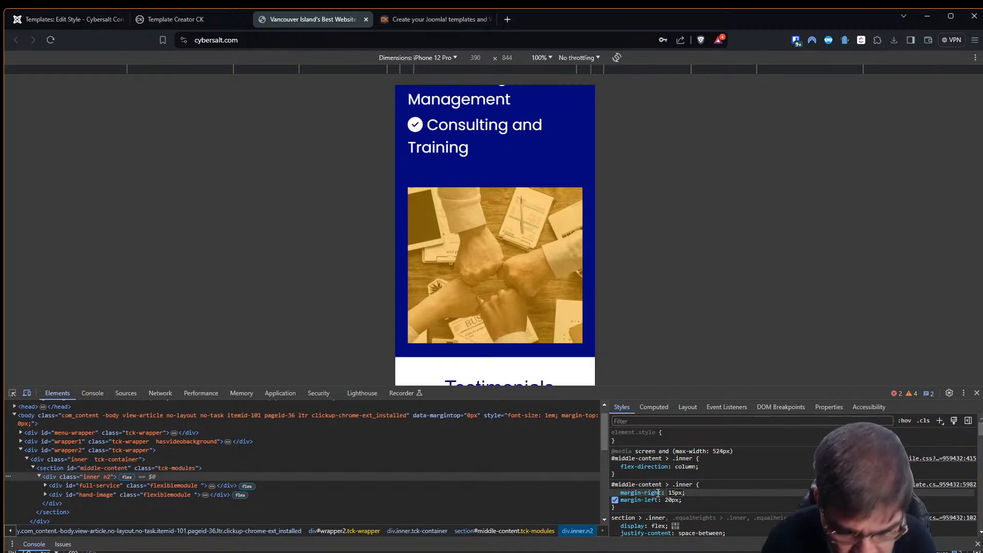
key("BackSpace")
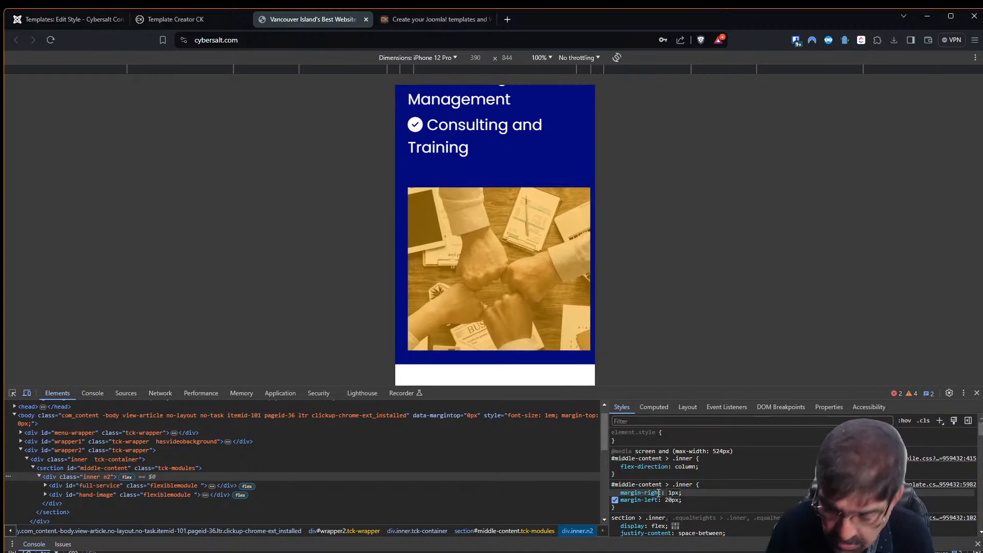
type("4")
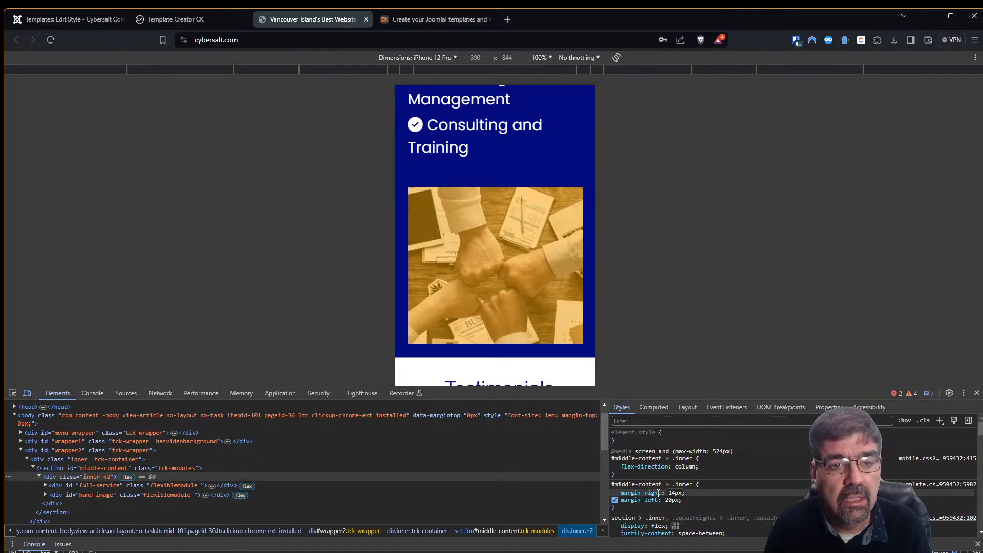
key("BackSpace")
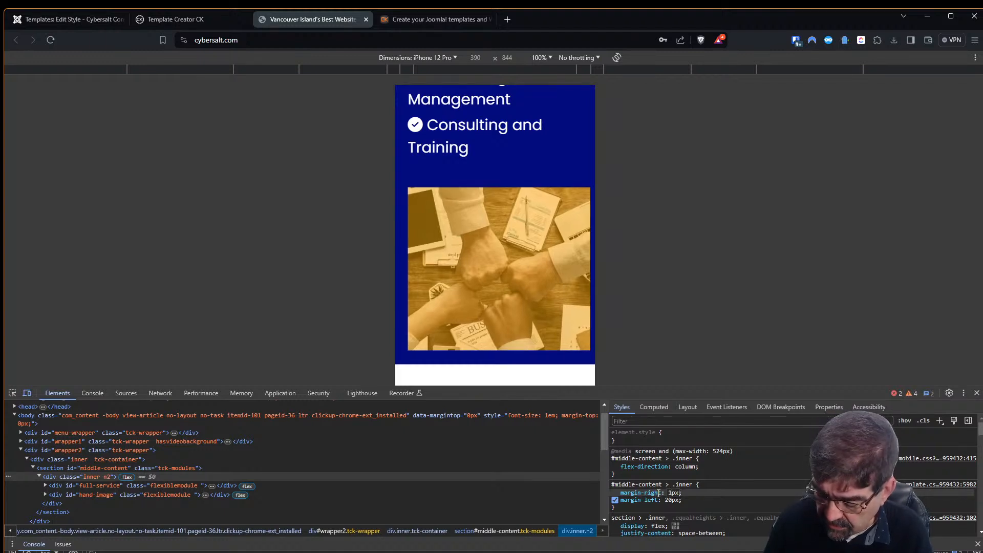
type("5")
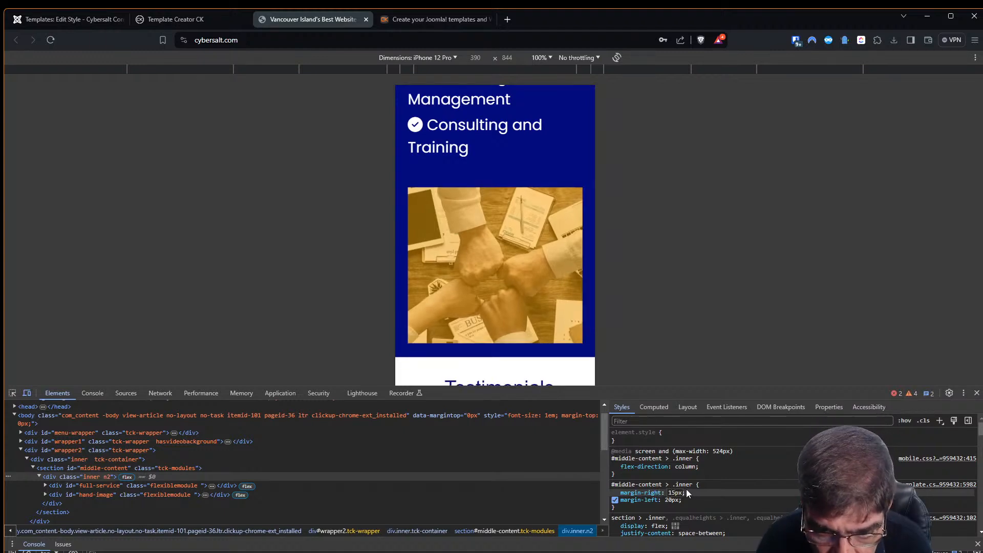
scroll(681, 484, "down", 2)
scroll(679, 482, "down", 5)
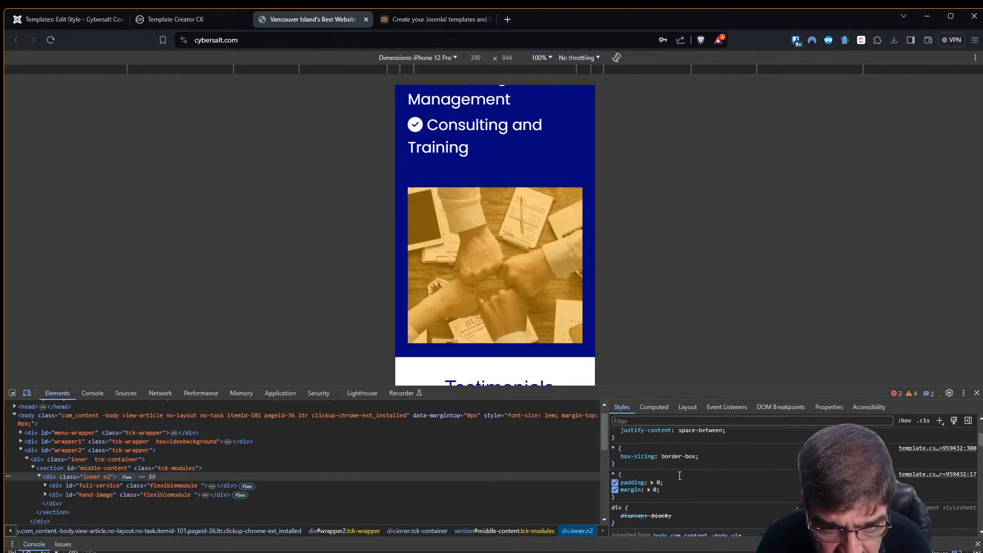
scroll(675, 482, "up", 4)
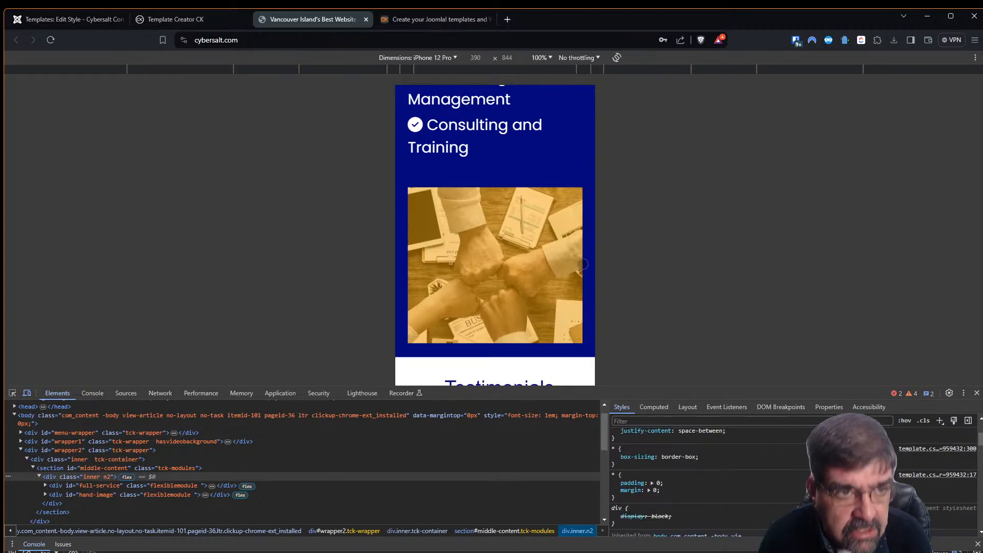
- Switch back to Template Creator CK and open the style settings of wrapper2 in the Phone / Portrait layout
left_click(58, 20)
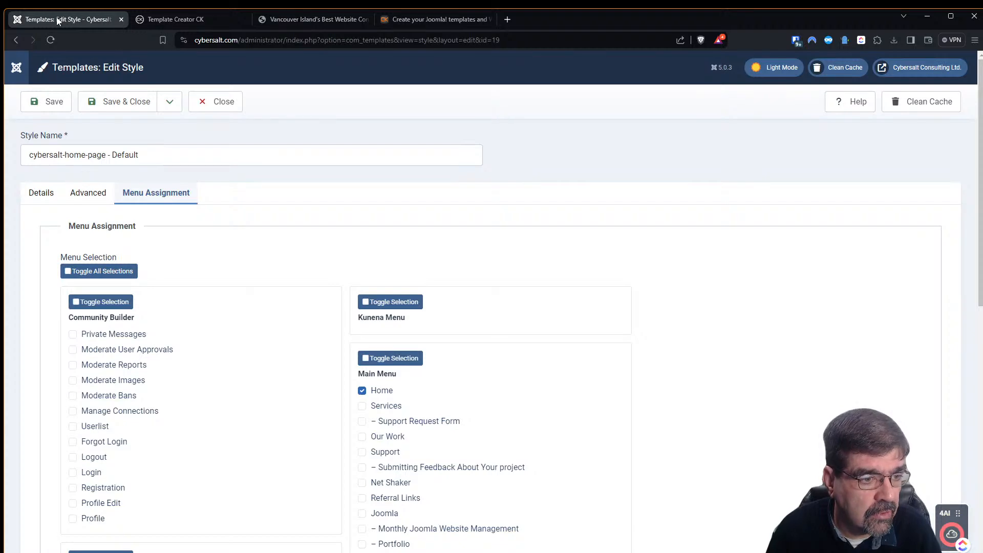
left_click(169, 20)
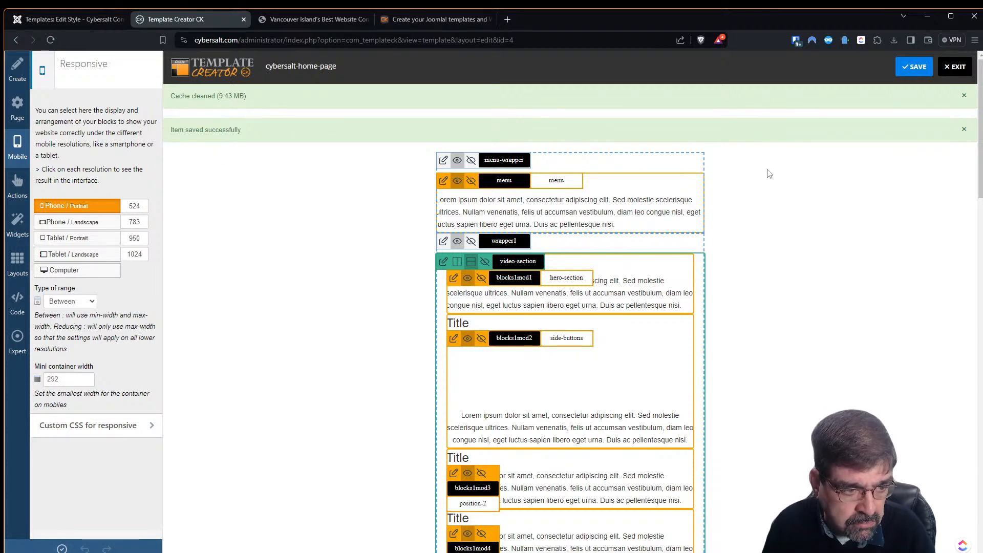
scroll(613, 264, "down", 9)
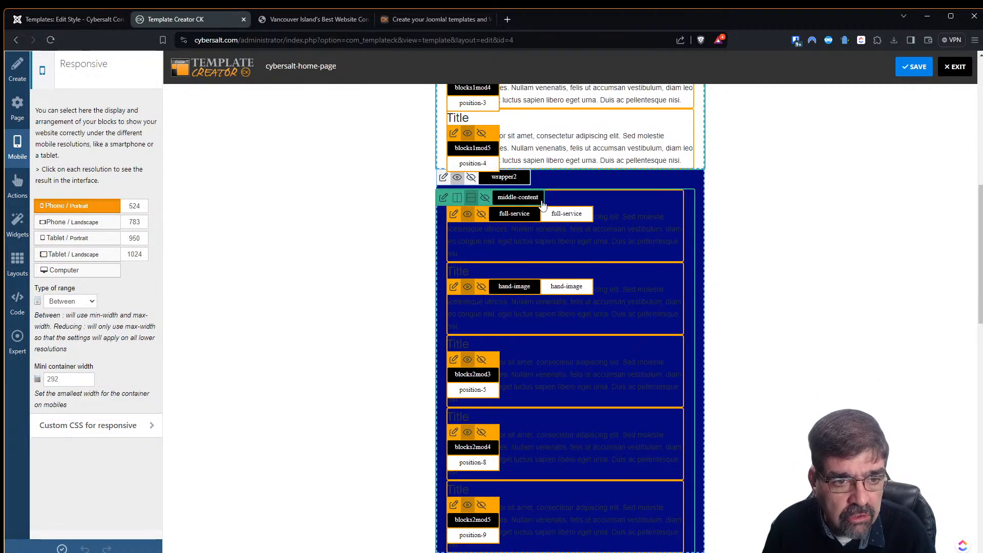
left_click(443, 178)
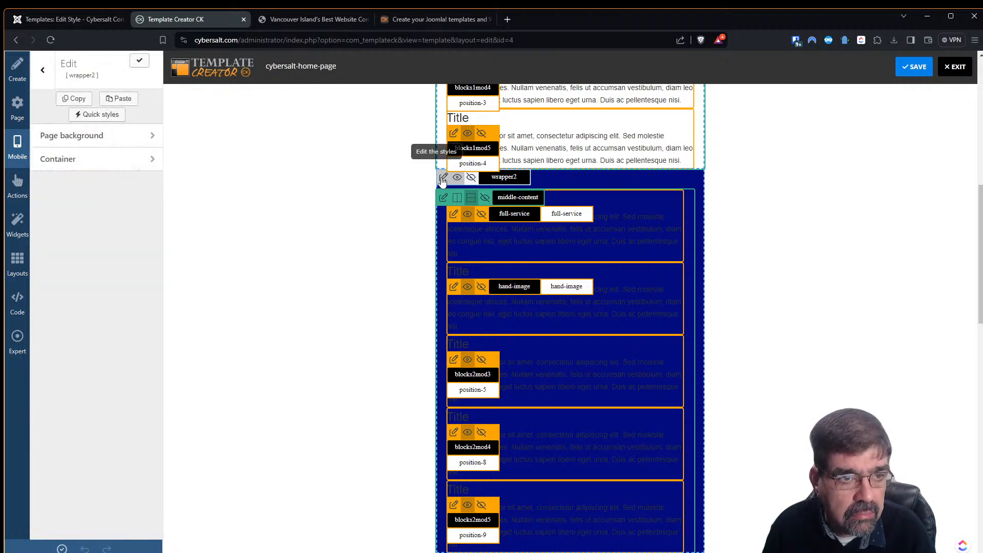
- On the live home page, select the wrapper2 element and review its own and inherited style rules for margins or padding
left_click(287, 21)
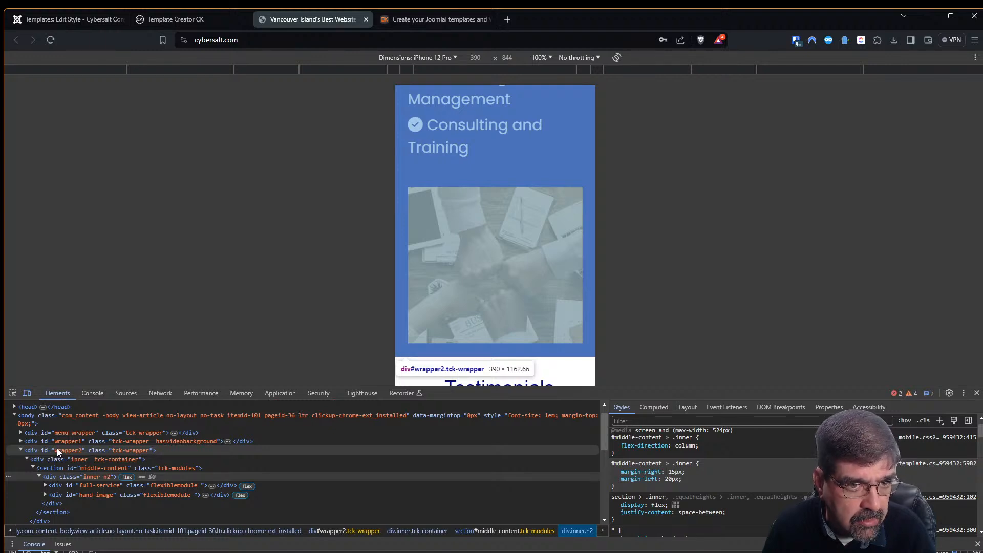
left_click(57, 447)
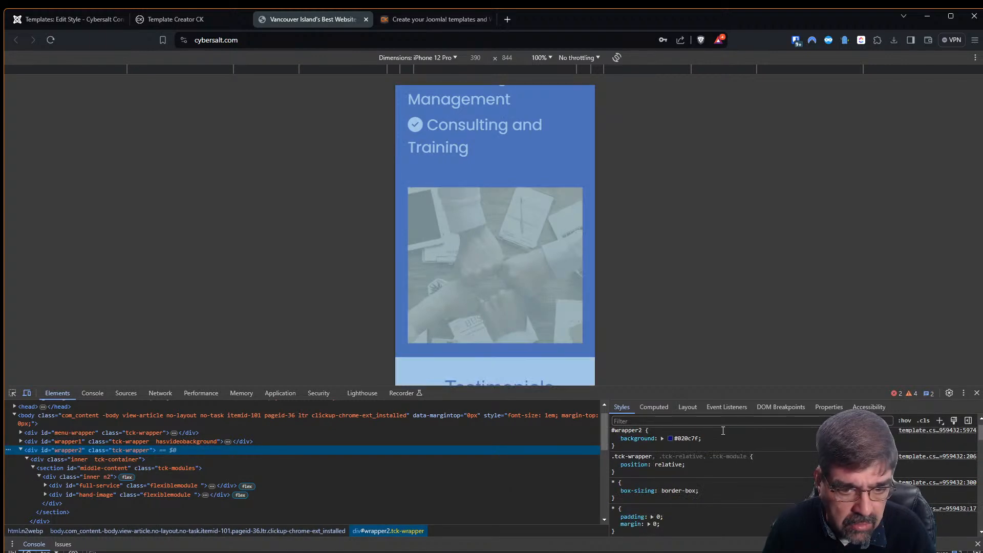
scroll(782, 444, "down", 6)
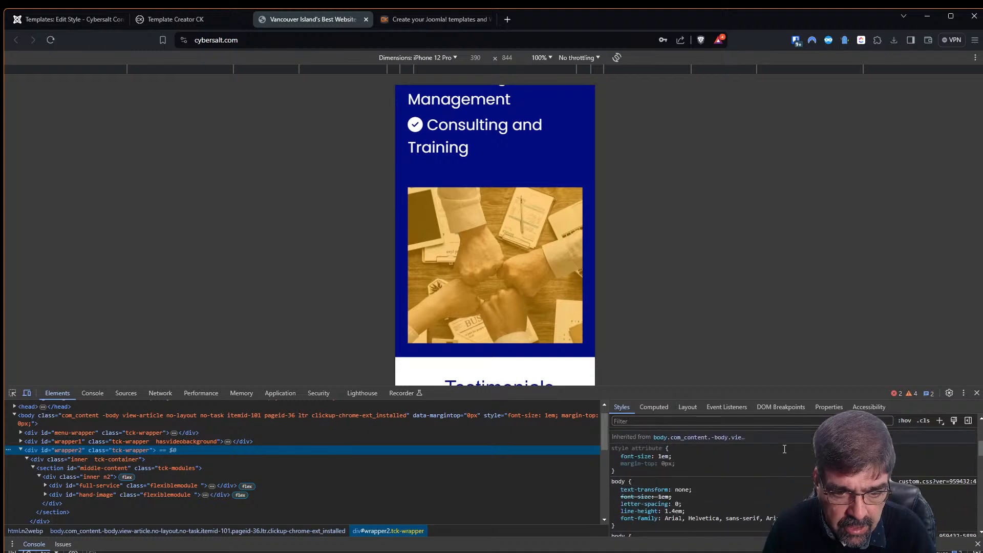
scroll(783, 448, "down", 10)
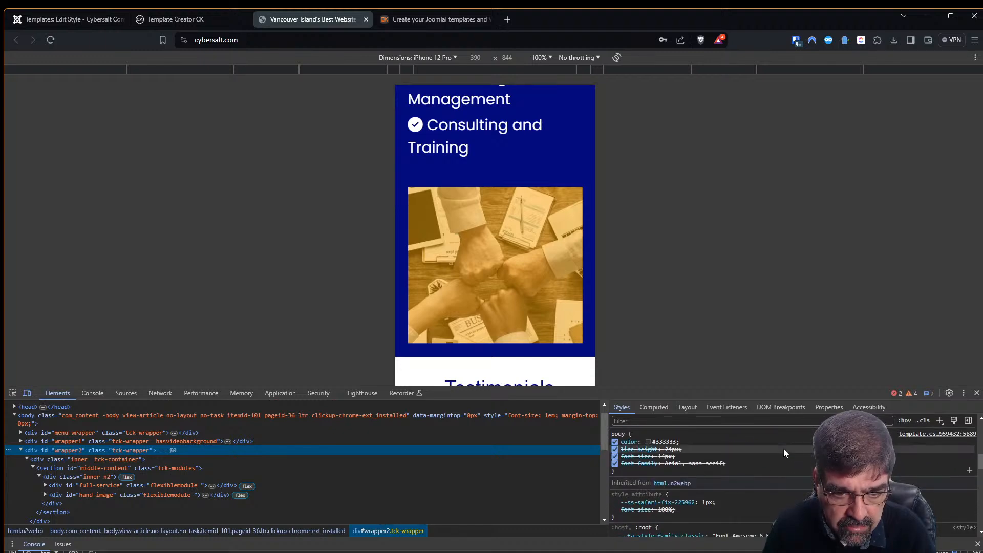
scroll(778, 448, "down", 8)
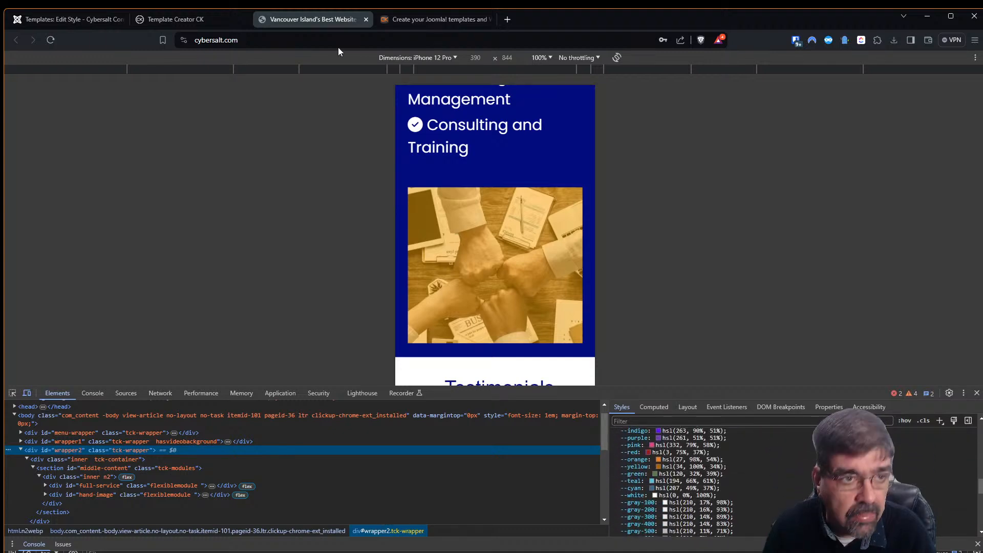
- In Template Creator CK, set the right inside margin of wrapper2's container to 15 for Phone / Portrait and save the template
left_click(137, 20)
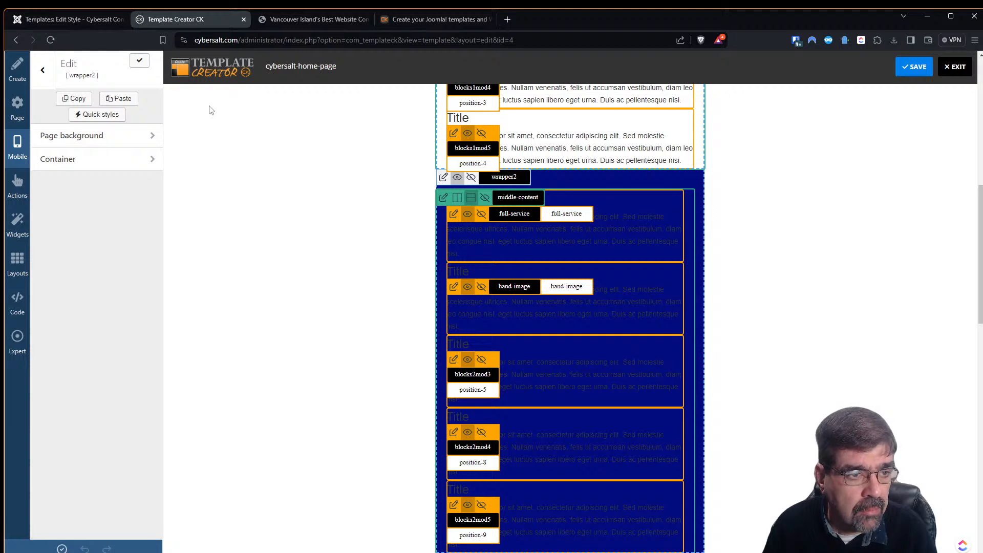
left_click(444, 180)
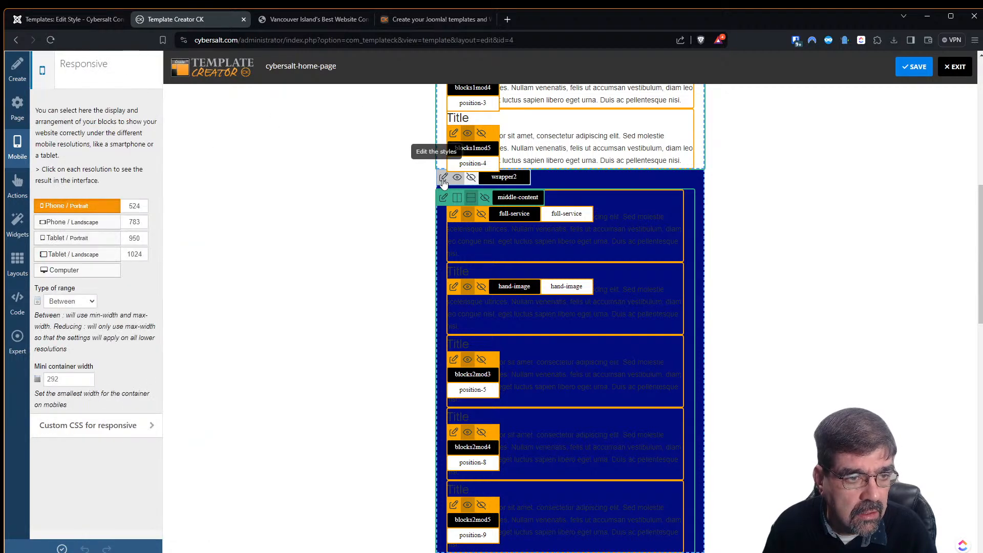
left_click(444, 178)
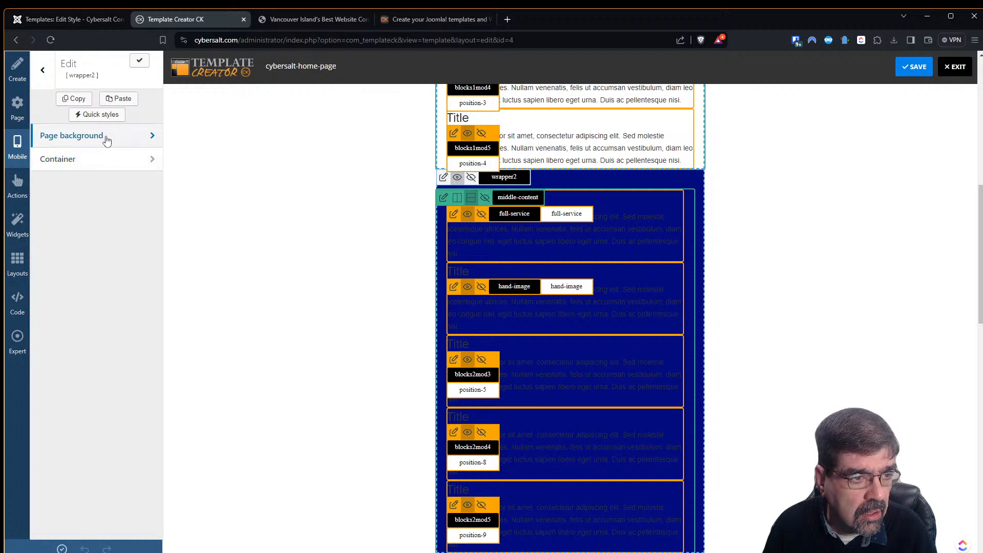
left_click(101, 159)
left_click(94, 149)
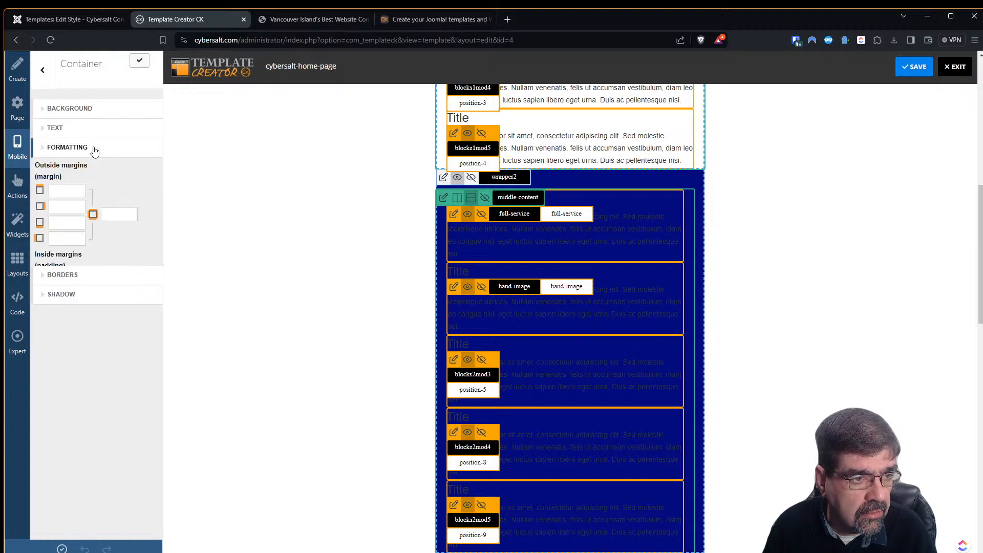
double_click(72, 295)
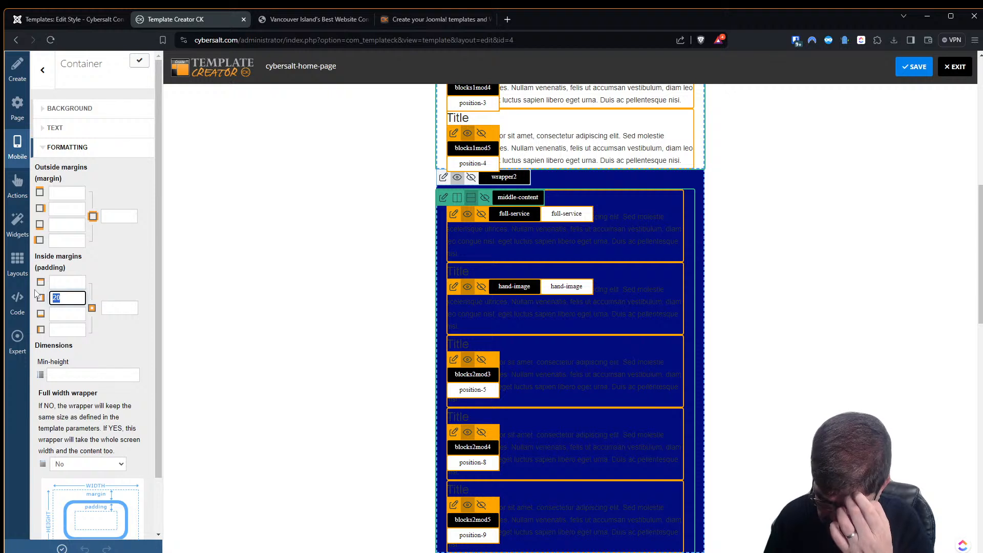
type("15")
key("Tab")
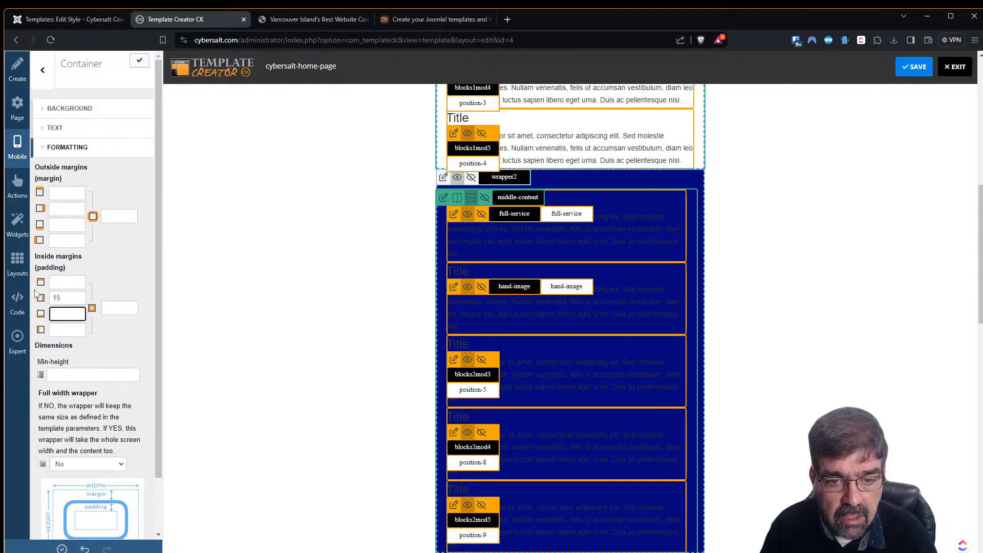
left_click(914, 66)
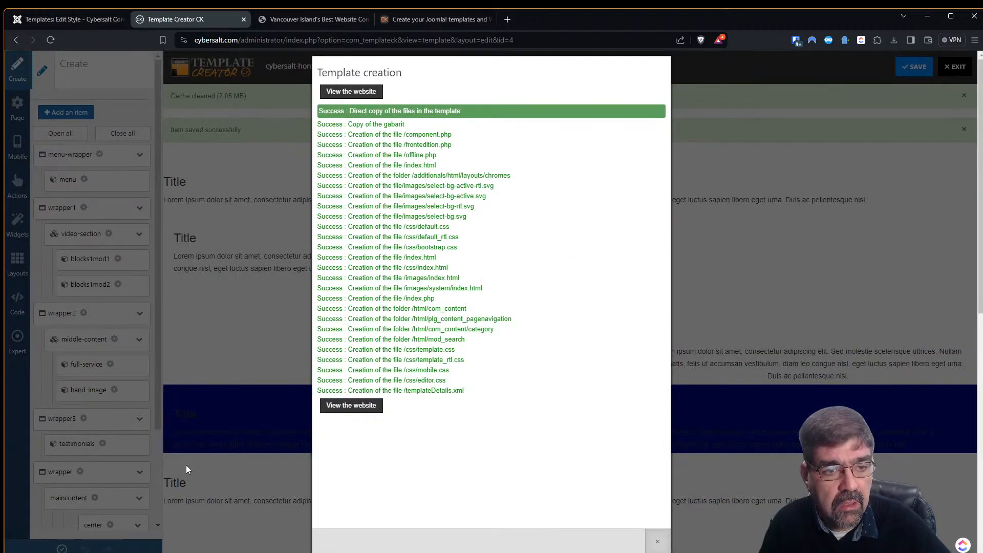
left_click(705, 286)
- Reload the live home page and check the spacing on both sides of the hands image at phone width
left_click(331, 20)
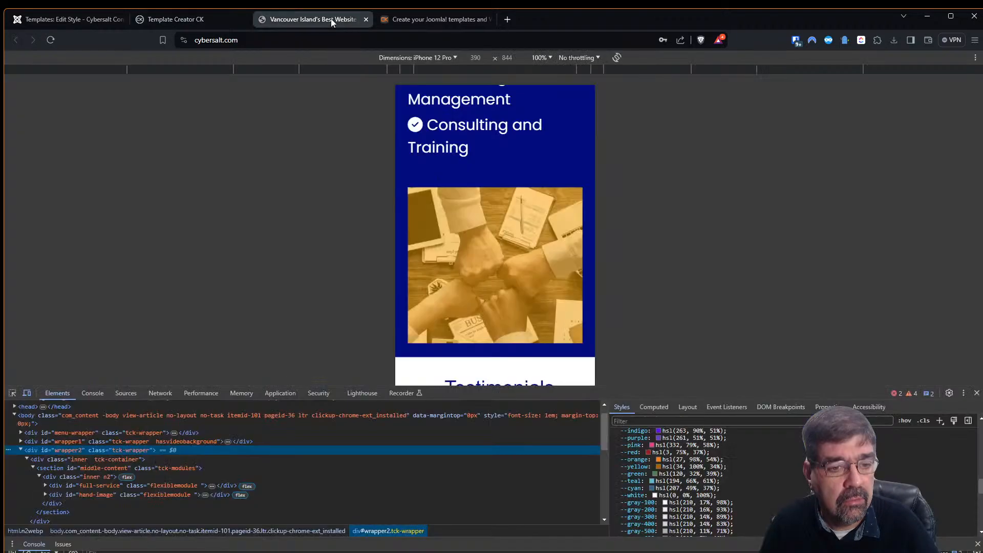
key("F5")
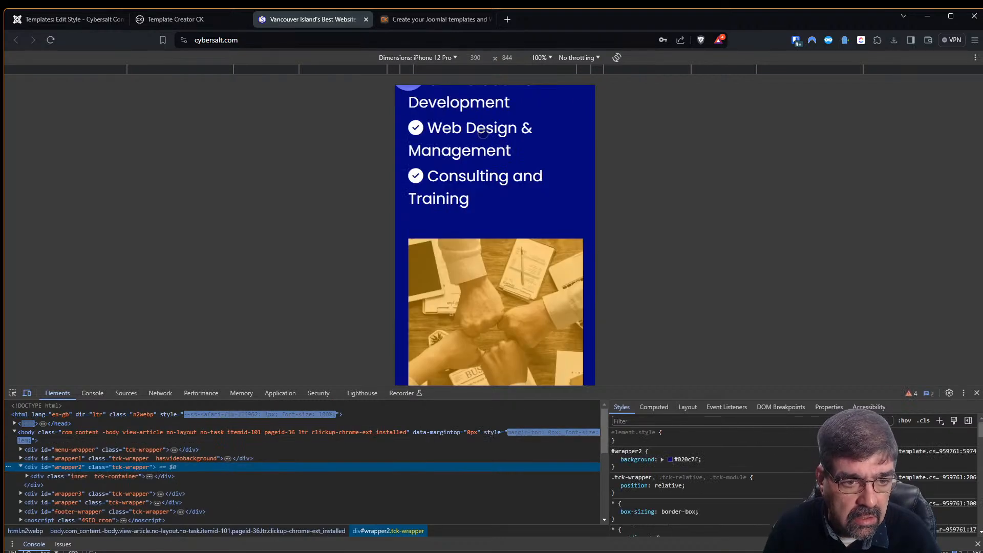
scroll(505, 227, "down", 1)
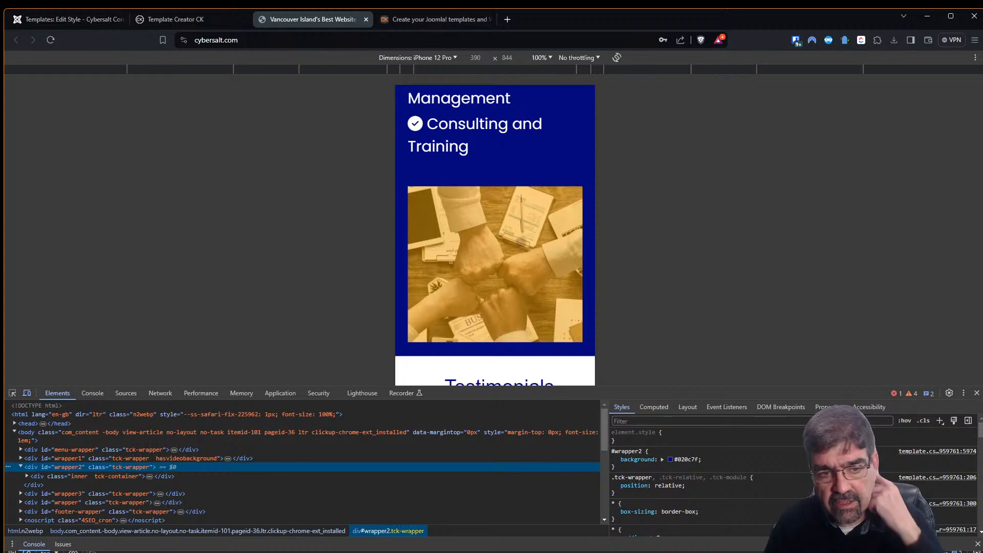
- Inspect the Testimonials heading on the live phone-width page and select its enclosing wrapper3 element
left_click_drag(467, 227, 469, 220)
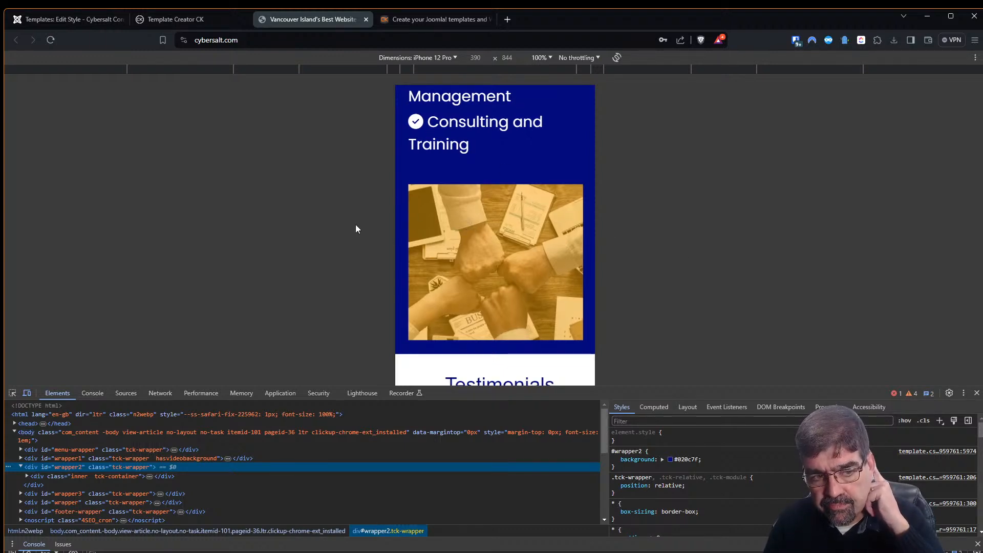
scroll(494, 266, "down", 3)
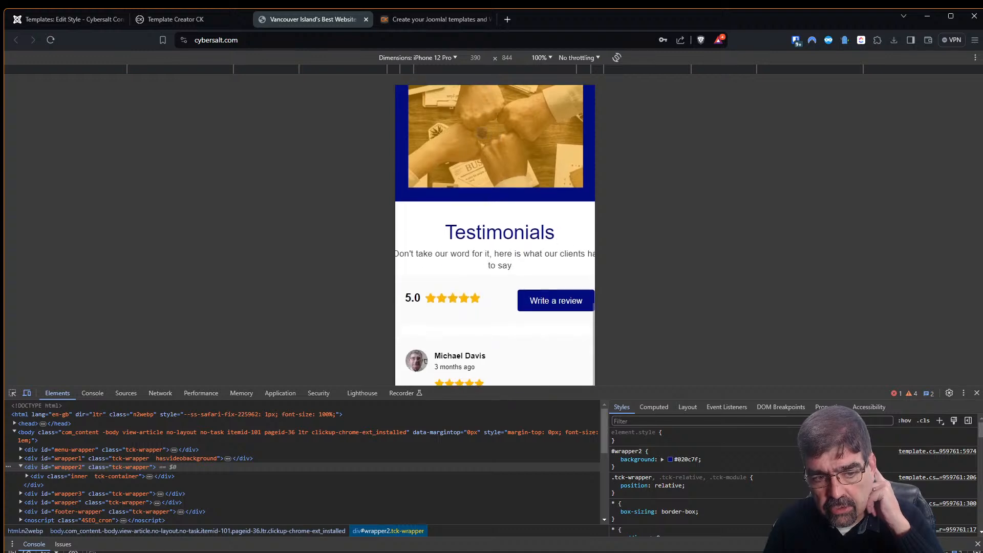
right_click(481, 228)
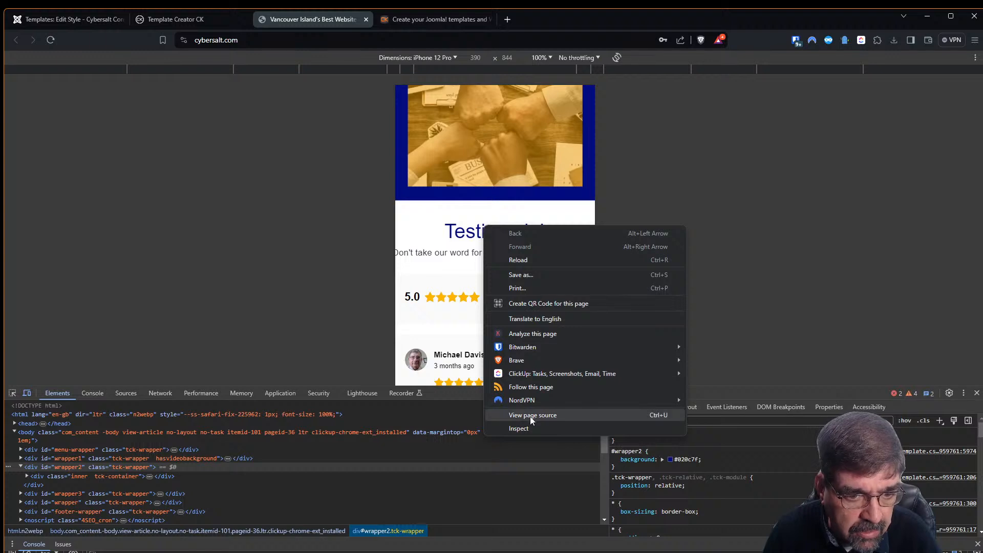
left_click(519, 429)
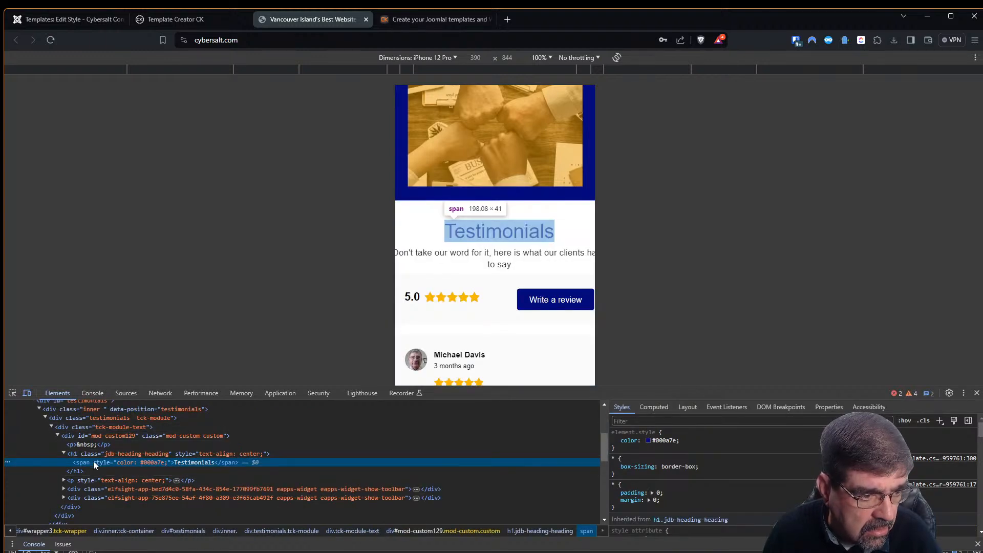
scroll(56, 419, "up", 2)
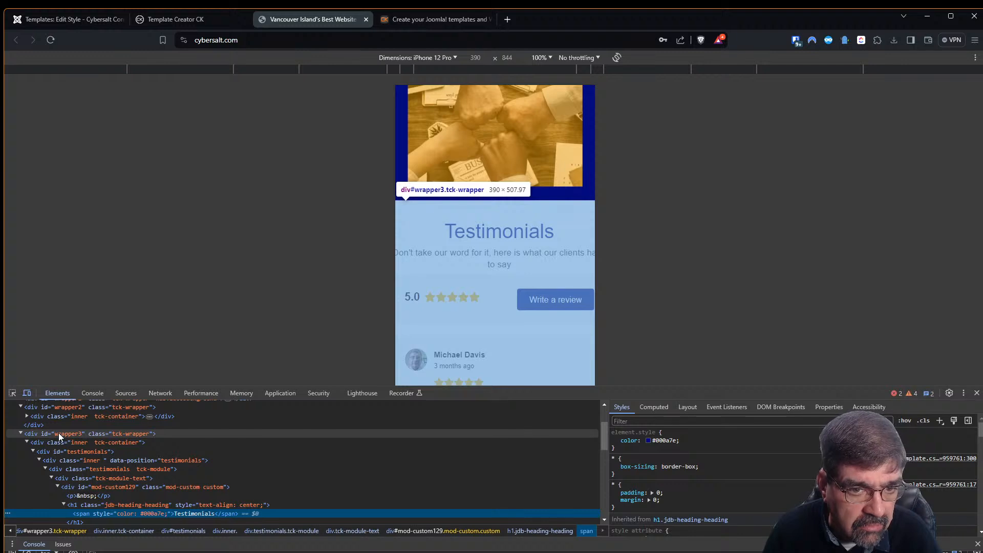
left_click(58, 434)
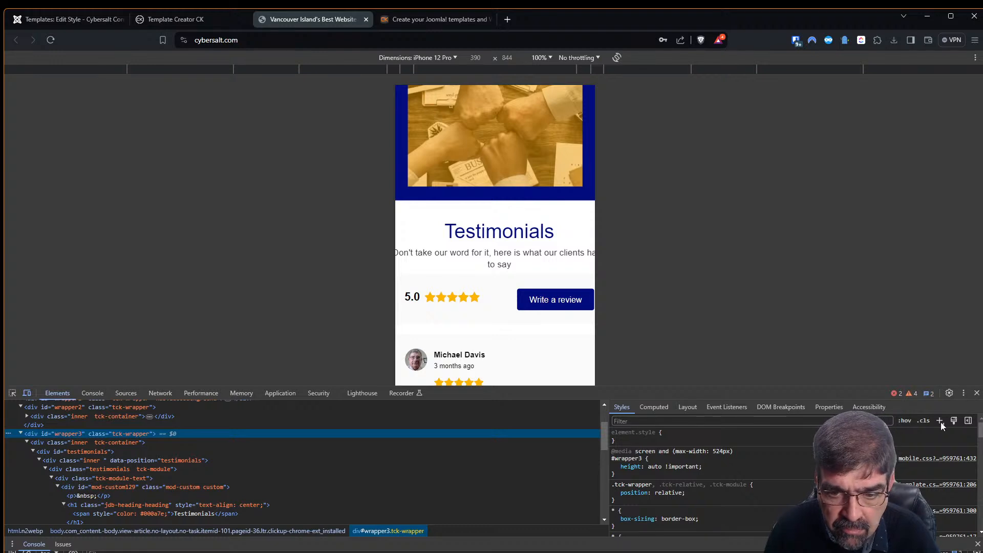
- Add a new inspector style rule for div#wrapper3 with padding-right set to 20px
left_click(940, 420)
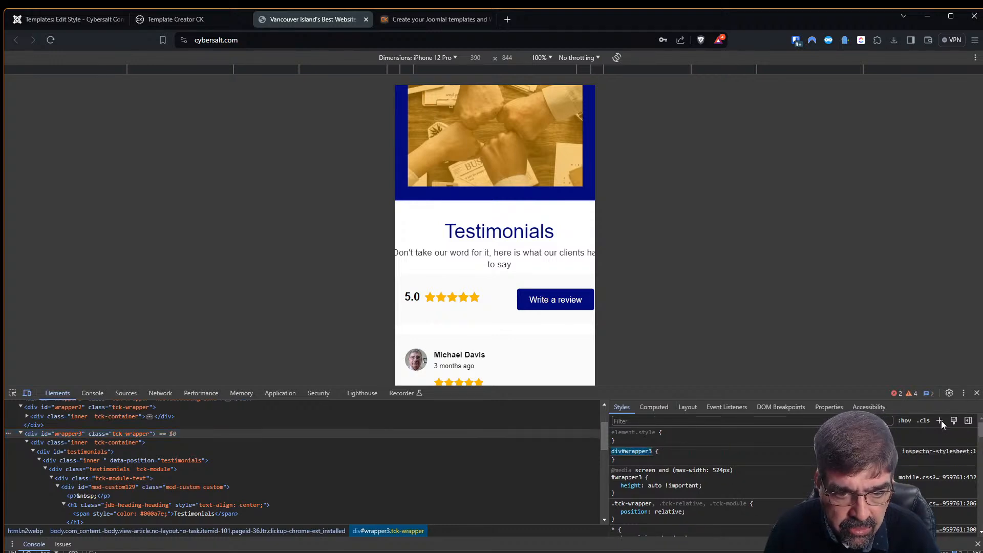
left_click(616, 457)
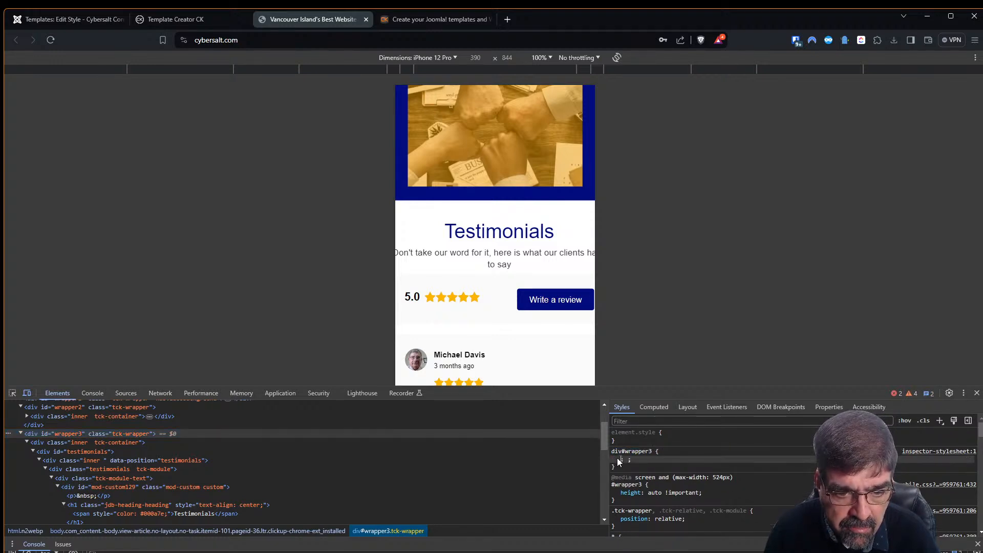
type("paddin")
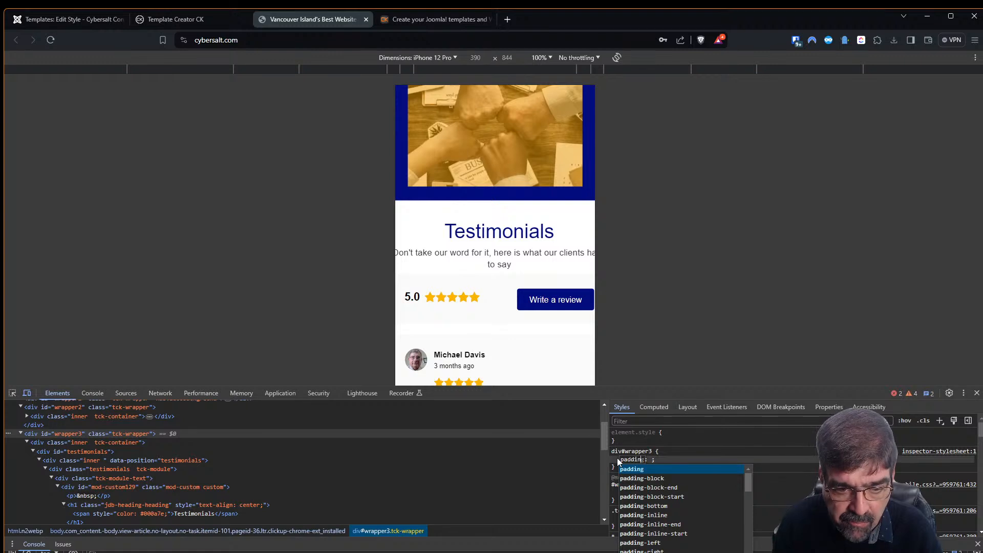
type("g-right")
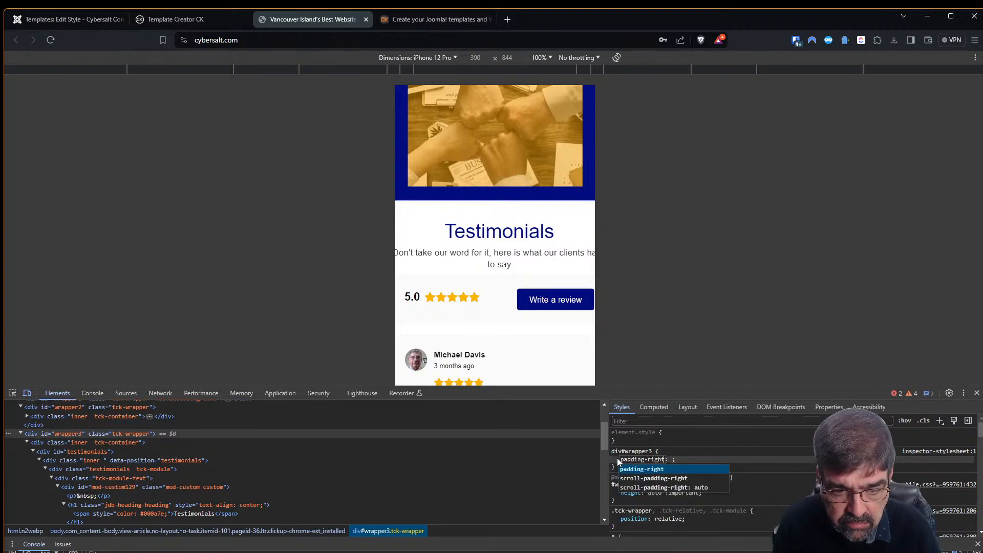
key("Tab")
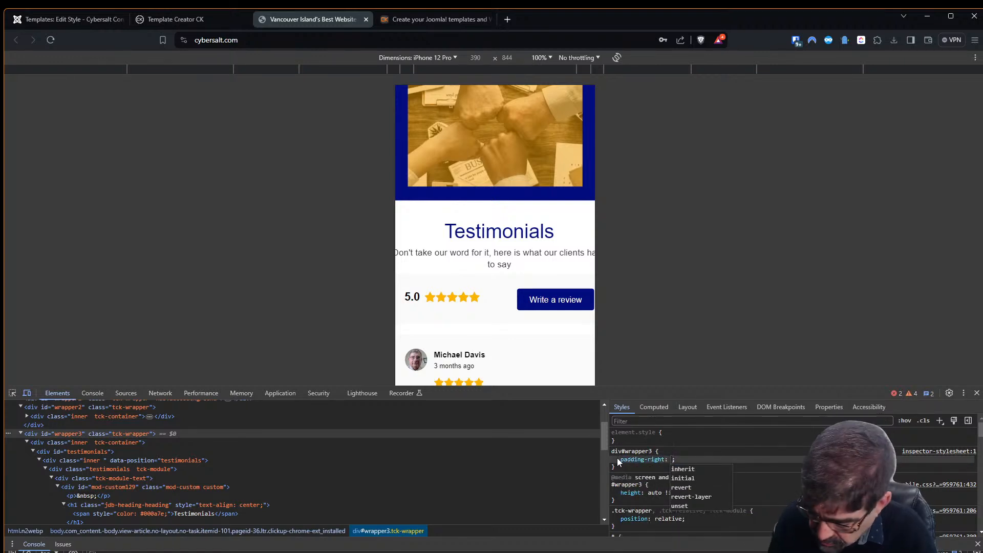
type("20px")
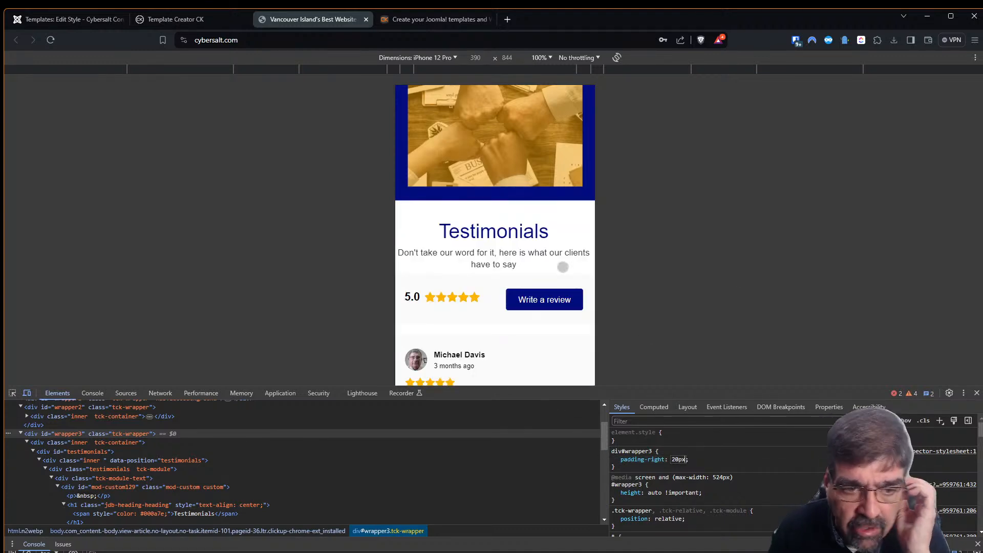
- Check the spacing of the testimonials, comment form and hands image sections on the phone-width page
left_click_drag(484, 323, 525, 149)
left_click_drag(511, 263, 545, 144)
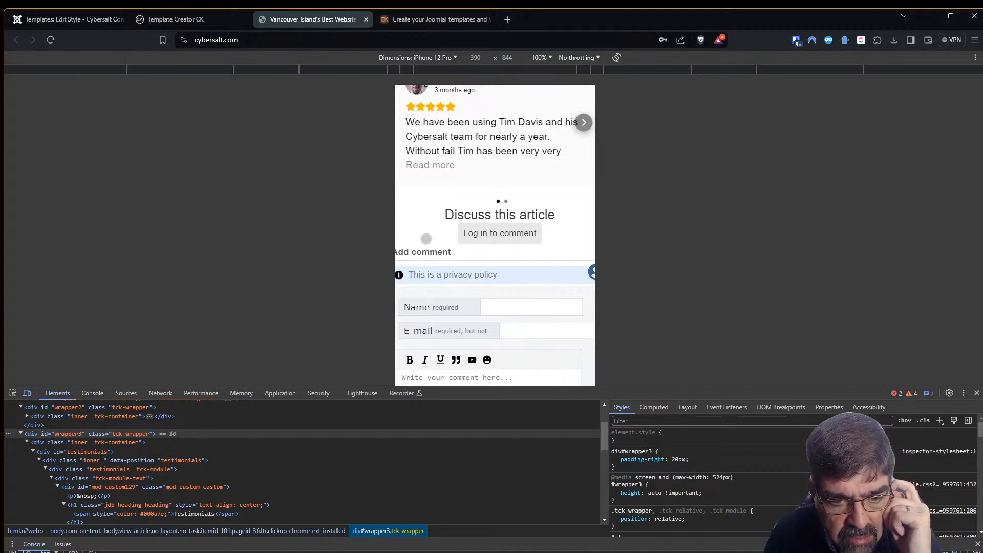
left_click_drag(463, 174, 498, 326)
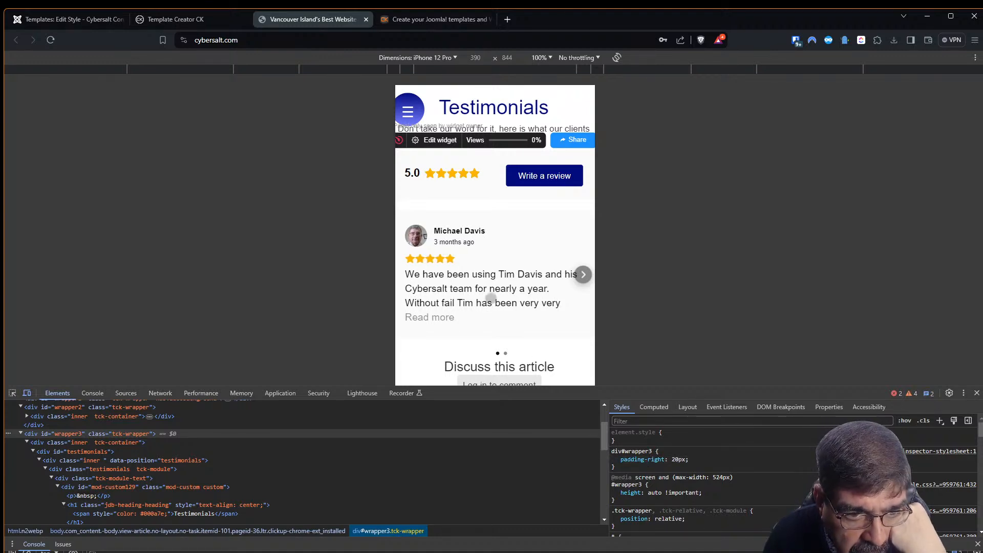
scroll(509, 331, "down", 2)
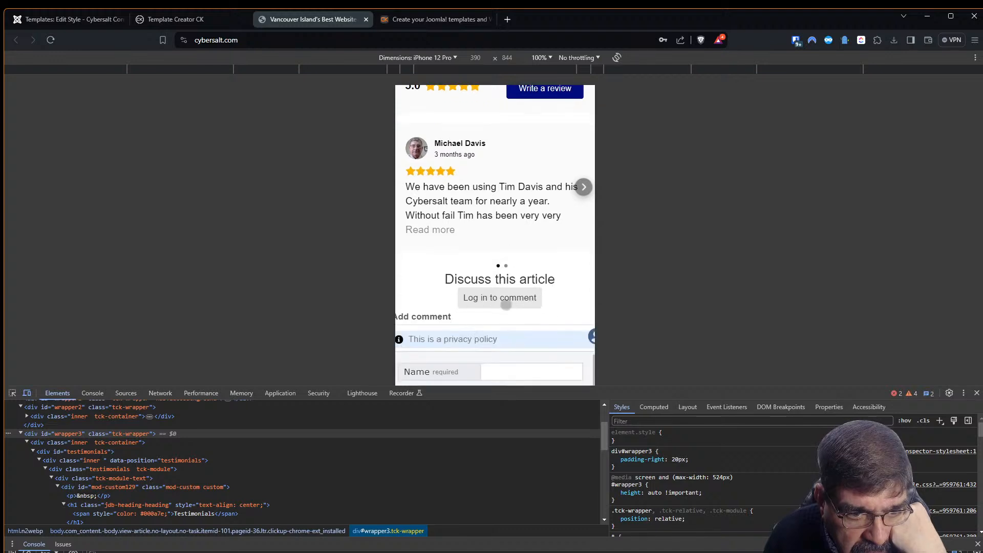
scroll(505, 297, "up", 3)
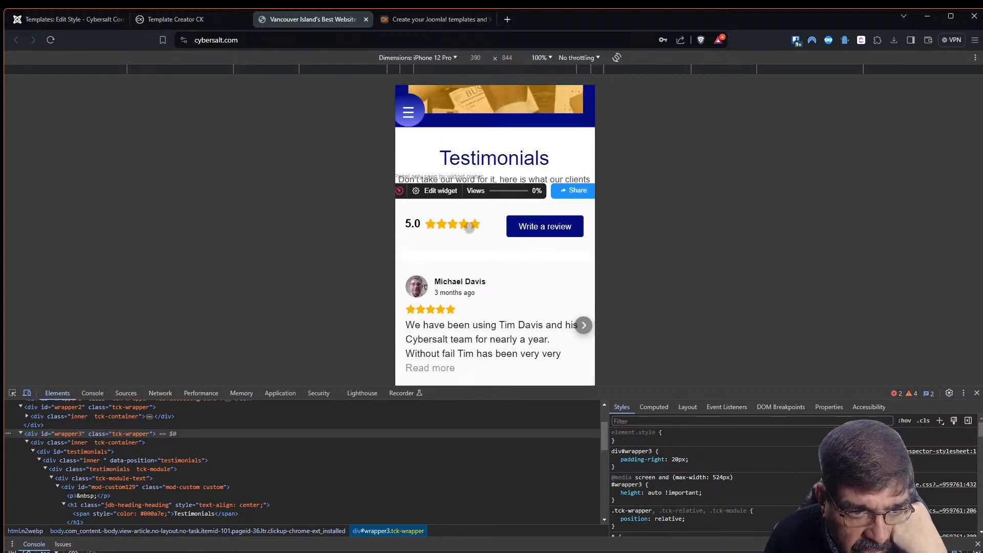
scroll(512, 246, "up", 3)
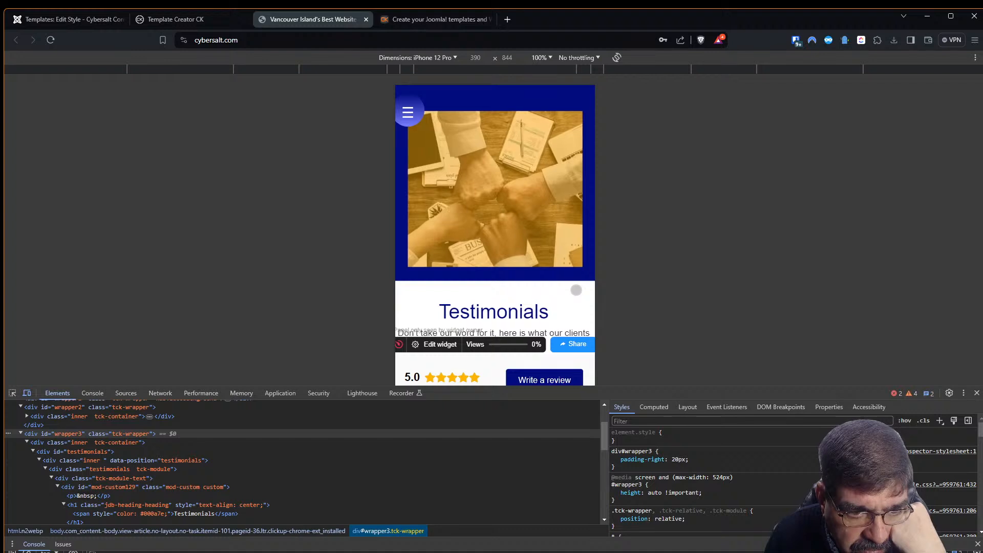
- Pan the phone-width page sideways and examine the right edge from the hands image down to the footer for overflow
left_click_drag(541, 292, 468, 295)
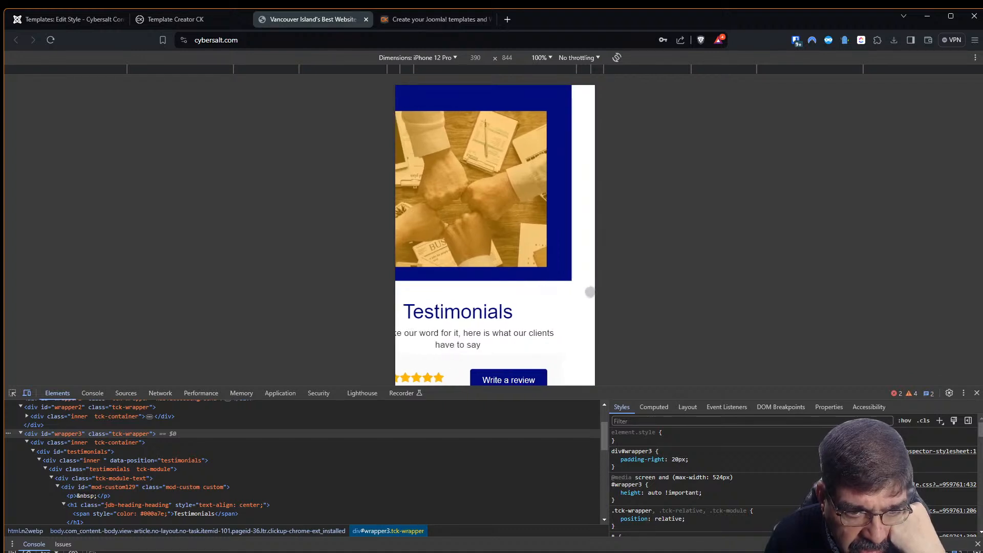
scroll(587, 294, "down", 5)
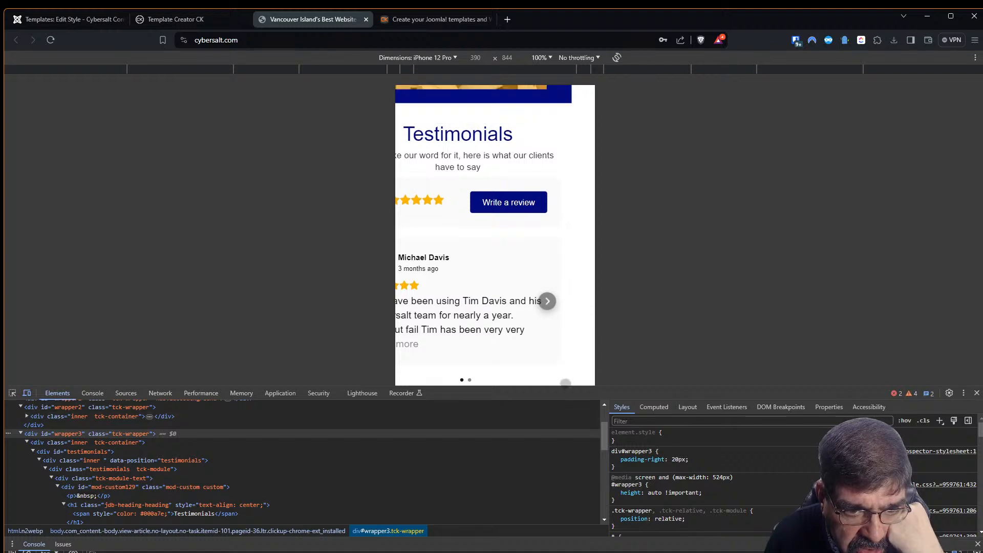
scroll(569, 238, "down", 3)
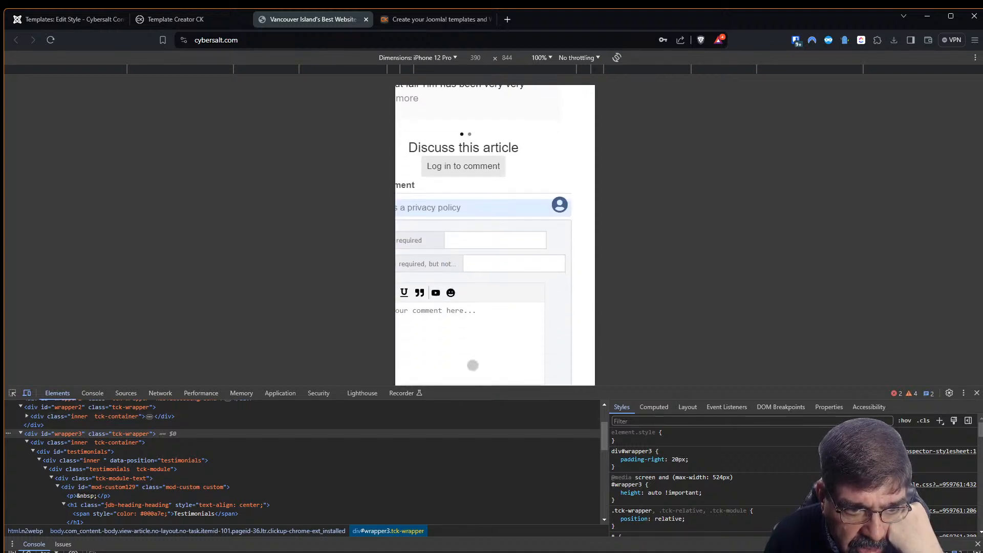
left_click_drag(552, 351, 401, 349)
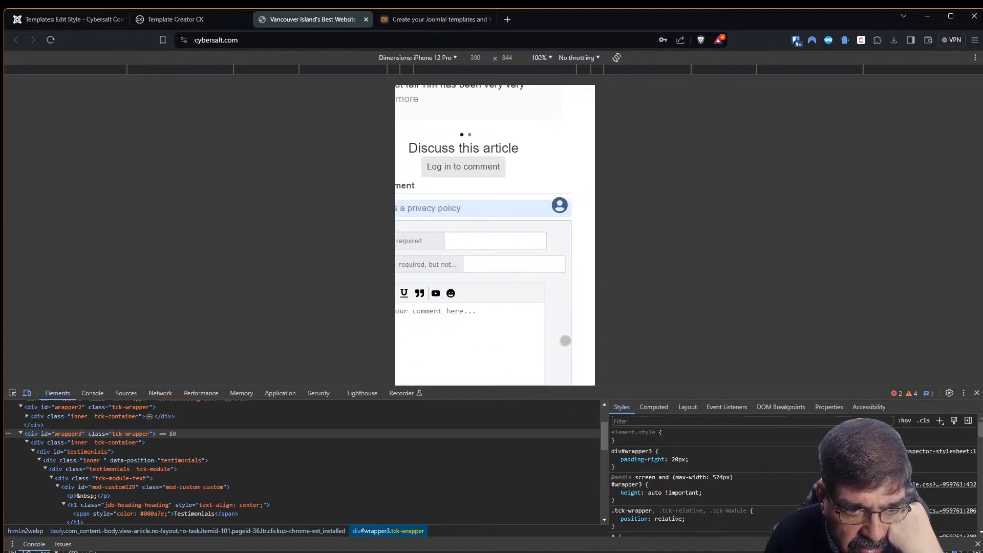
scroll(581, 348, "down", 2)
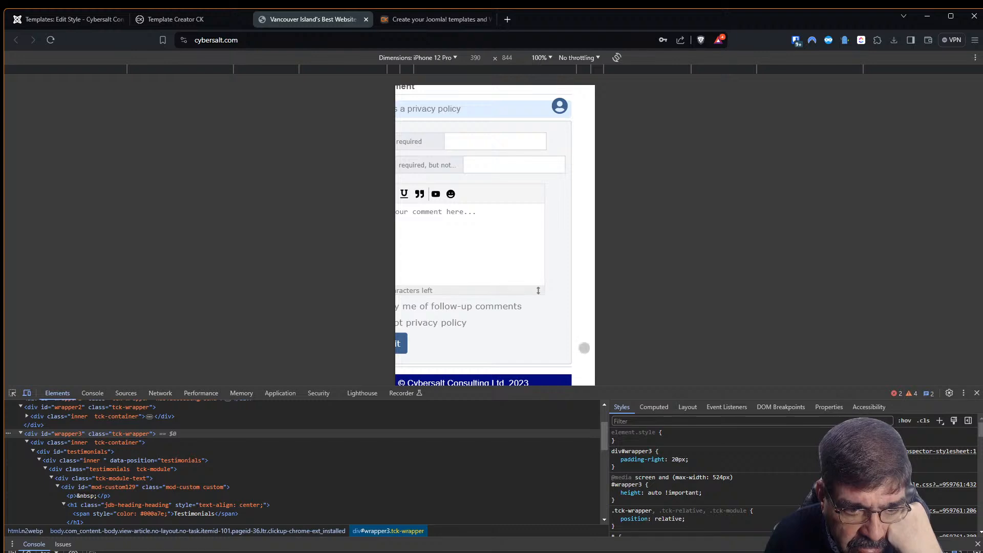
scroll(583, 251, "up", 7)
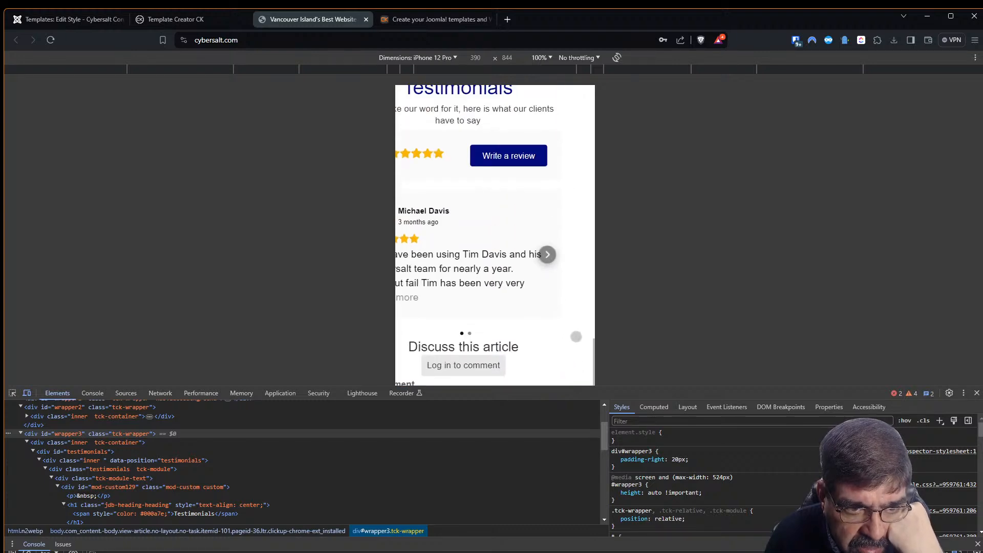
scroll(575, 213, "up", 4)
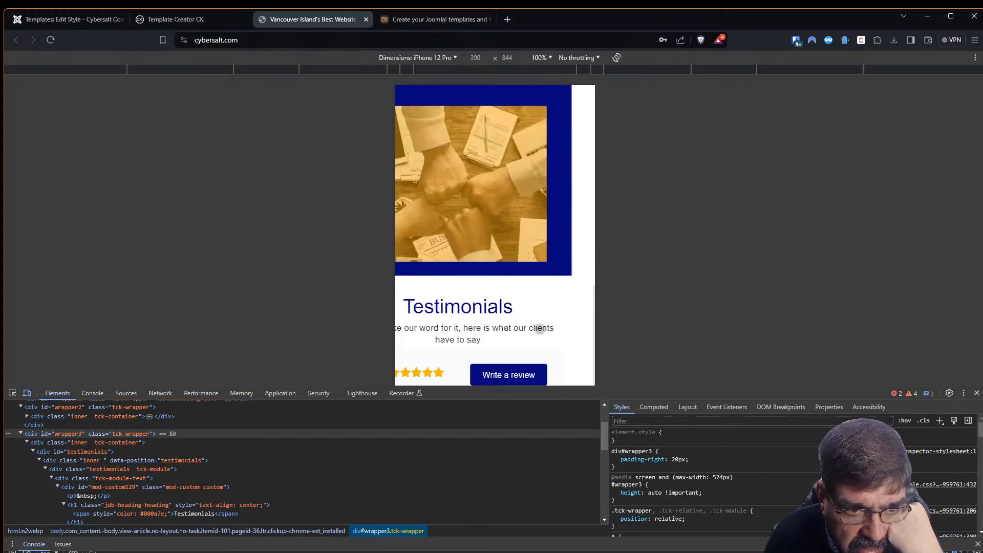
left_click_drag(425, 294, 462, 295)
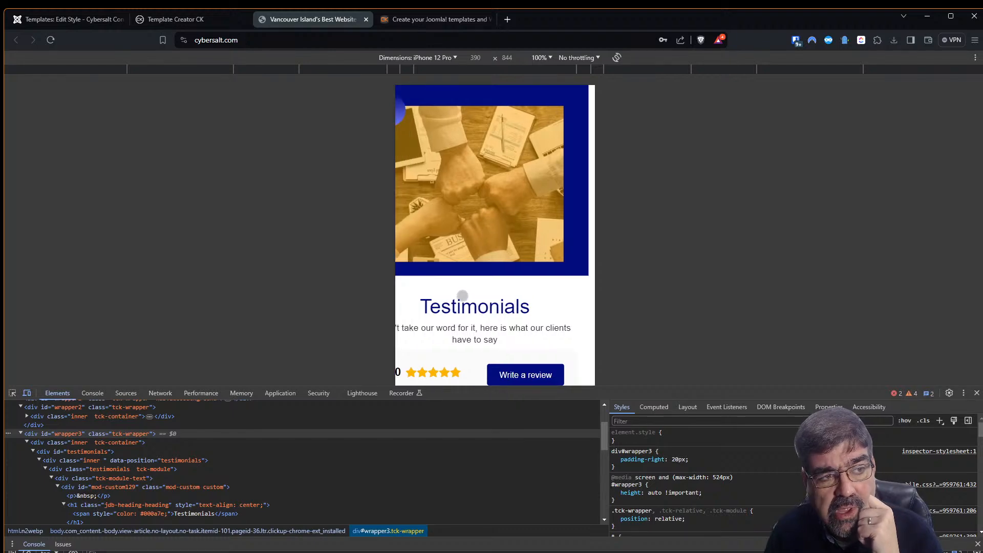
- Switch to Template Creator CK and arrange the video-section modules side by side in the Phone / Portrait layout
left_click(151, 22)
left_click(22, 153)
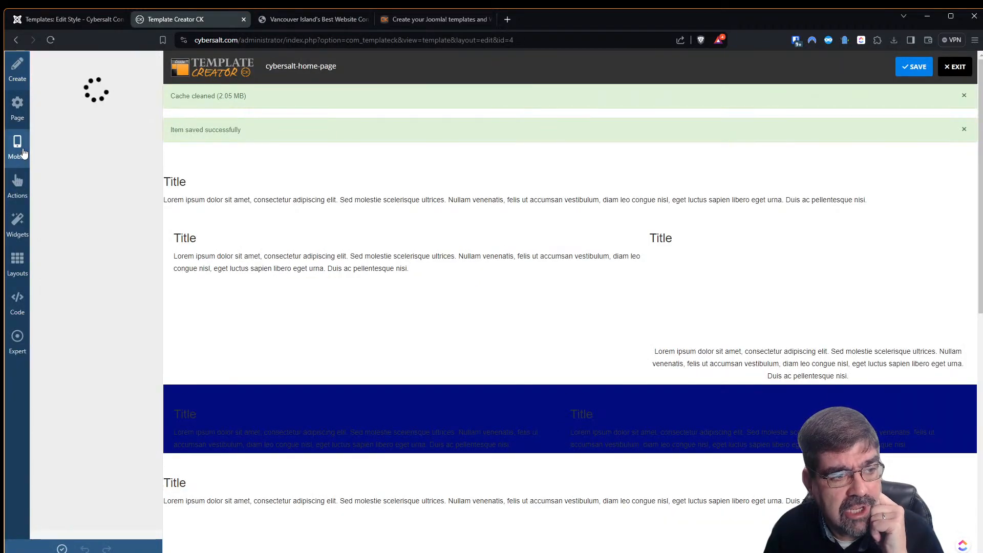
left_click(66, 207)
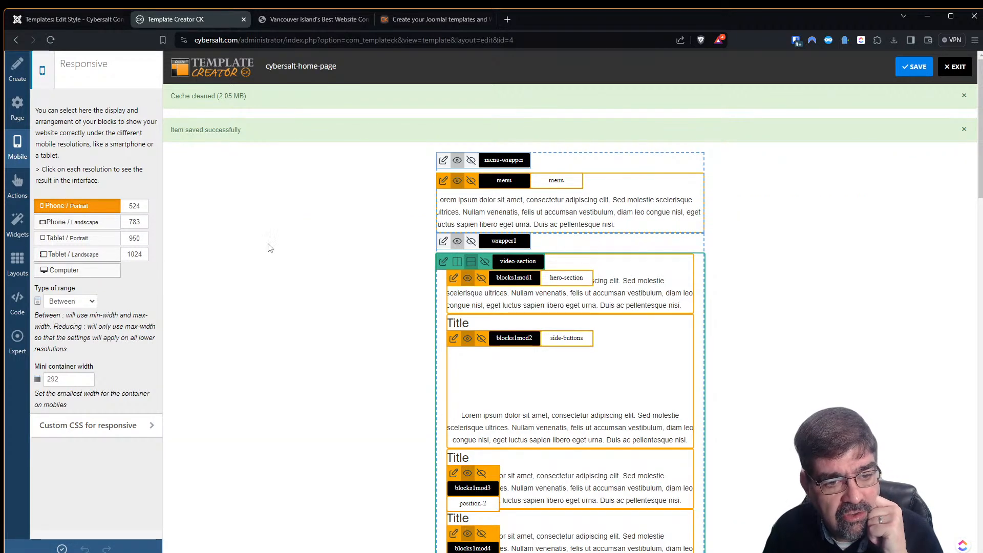
left_click(457, 263)
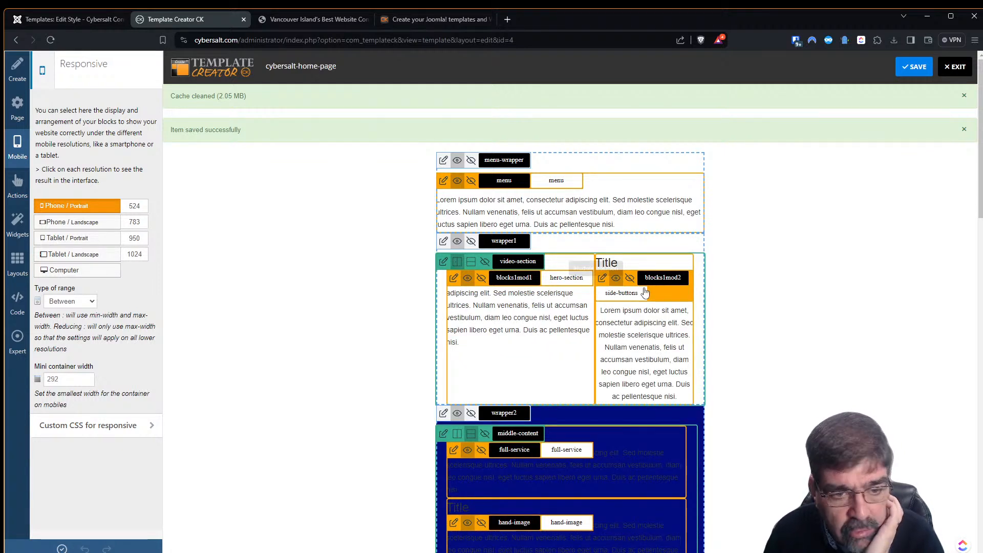
- In the Computer layout, try stacking the video-section modules and set them side by side again
left_click(76, 276)
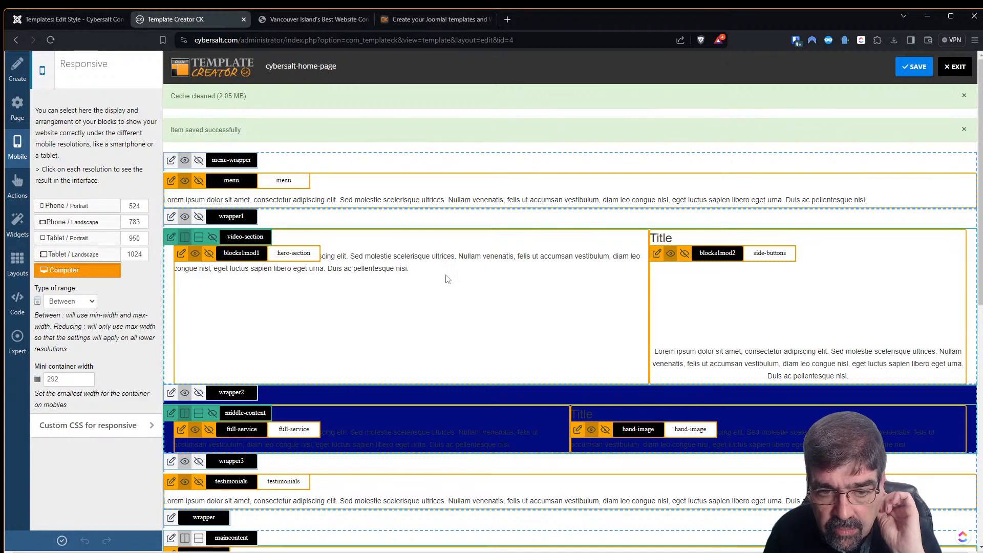
left_click(198, 237)
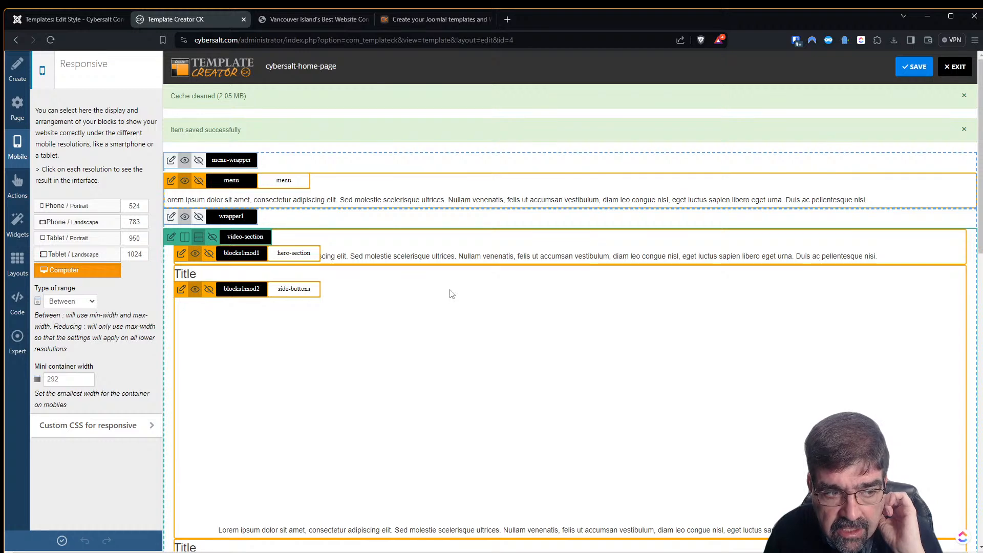
left_click_drag(491, 352, 507, 168)
scroll(515, 317, "down", 6)
scroll(574, 363, "up", 1)
scroll(532, 342, "up", 5)
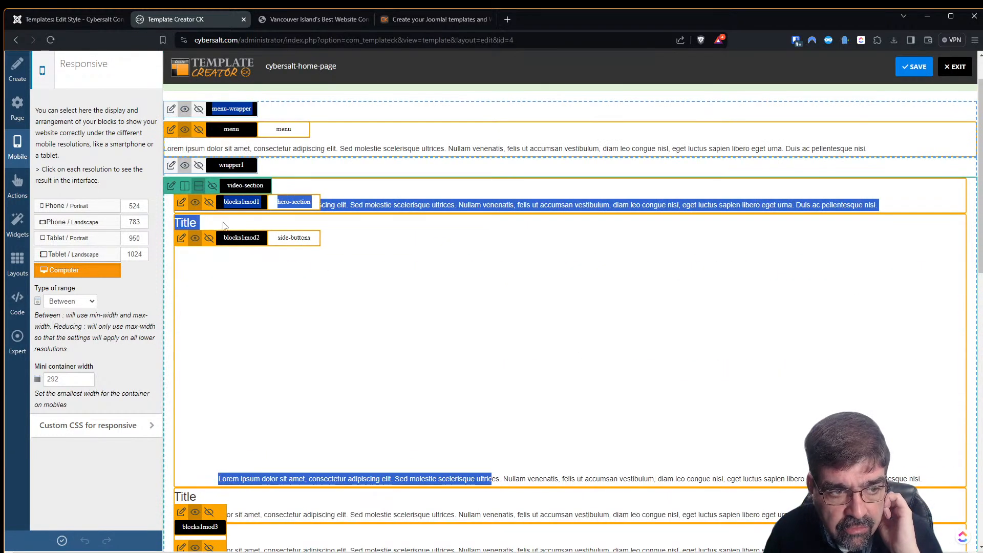
left_click(184, 187)
- Return to the Phone / Portrait layout and stack the video-section modules vertically
left_click(52, 207)
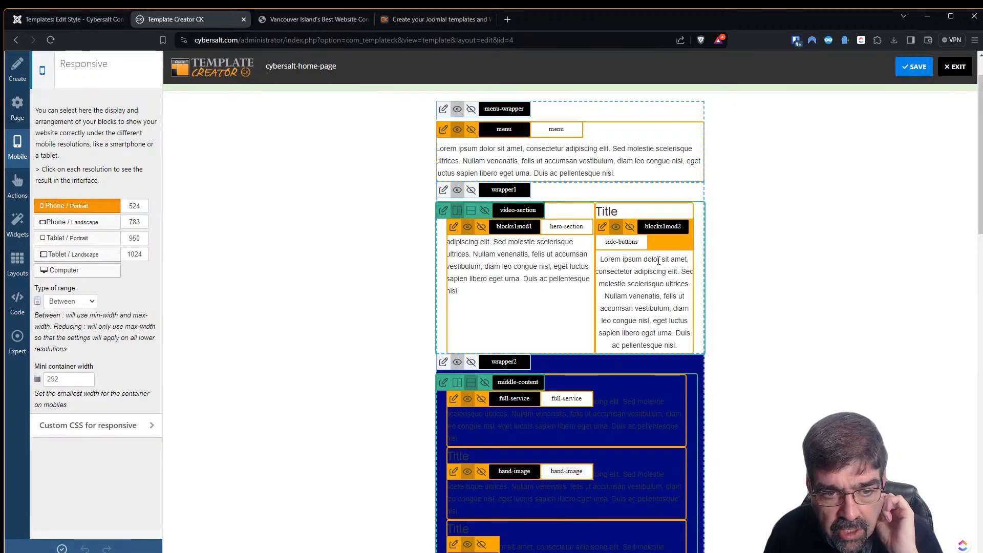
left_click(471, 214)
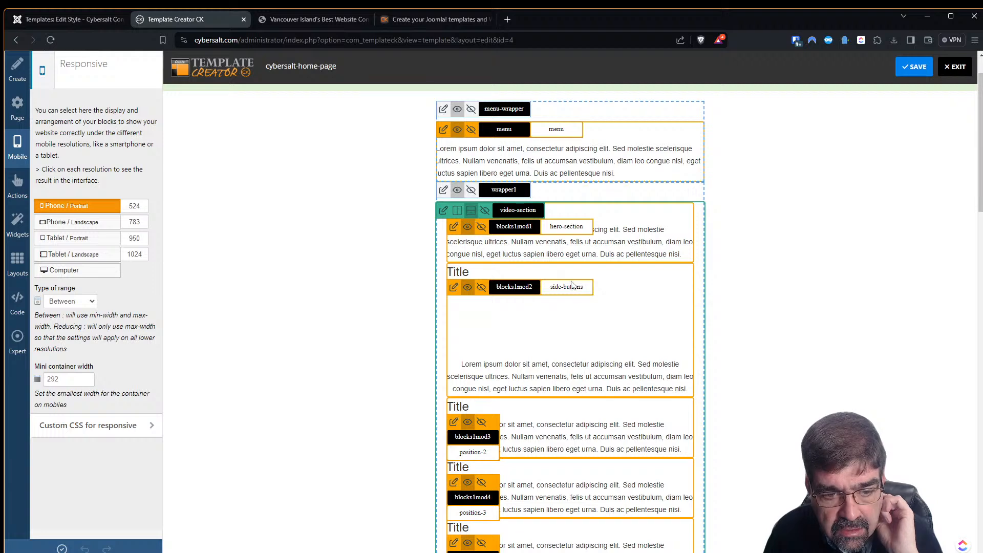
- Examine the Phone / Portrait layout from the video-section modules down to the footer for blocks that exceed the page width
scroll(592, 351, "down", 5)
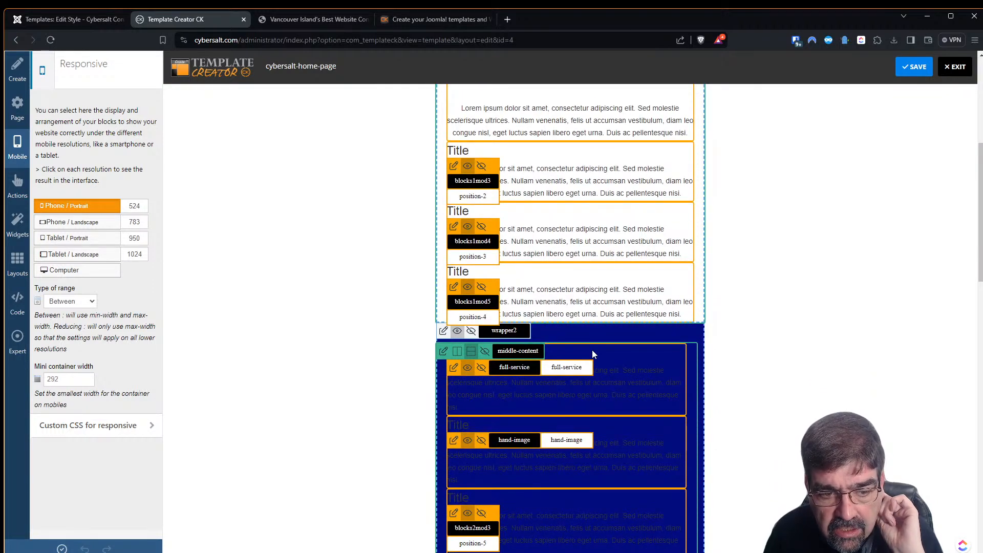
scroll(591, 354, "down", 3)
scroll(592, 363, "down", 5)
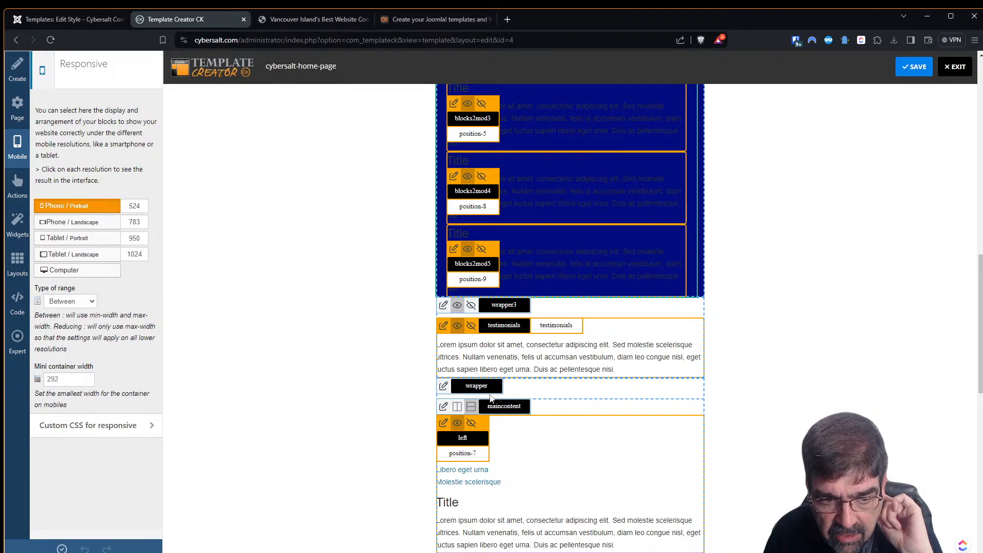
scroll(613, 410, "down", 10)
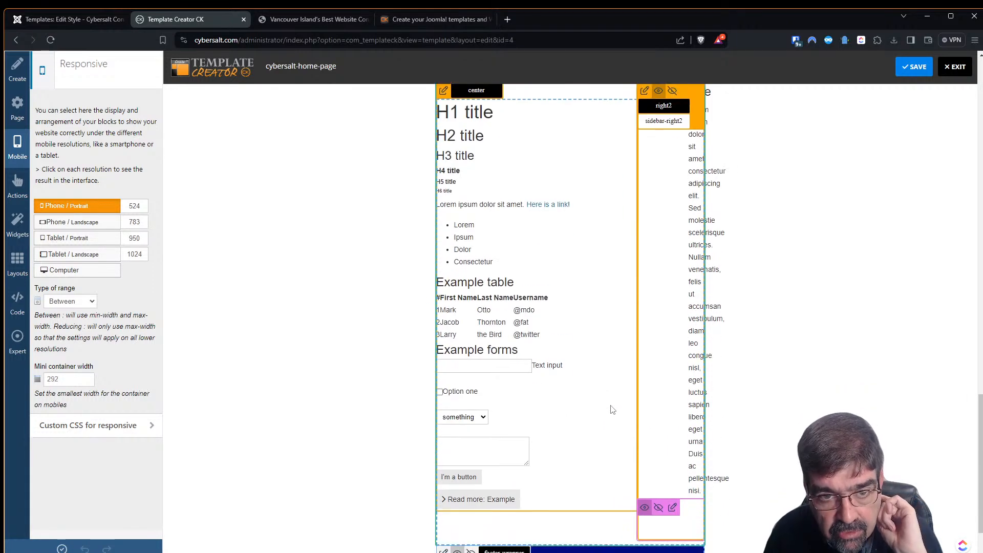
scroll(613, 409, "up", 4)
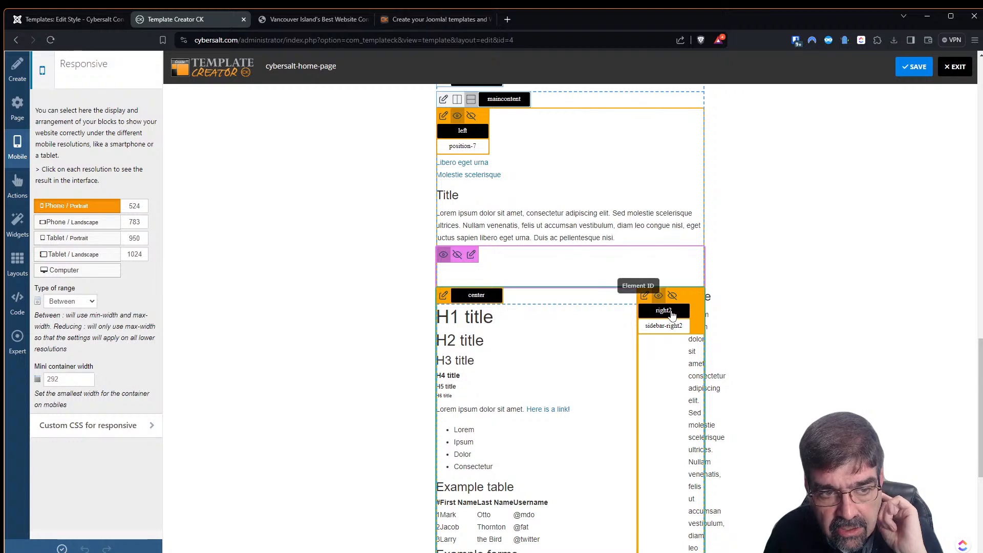
scroll(671, 315, "up", 1)
scroll(602, 347, "down", 6)
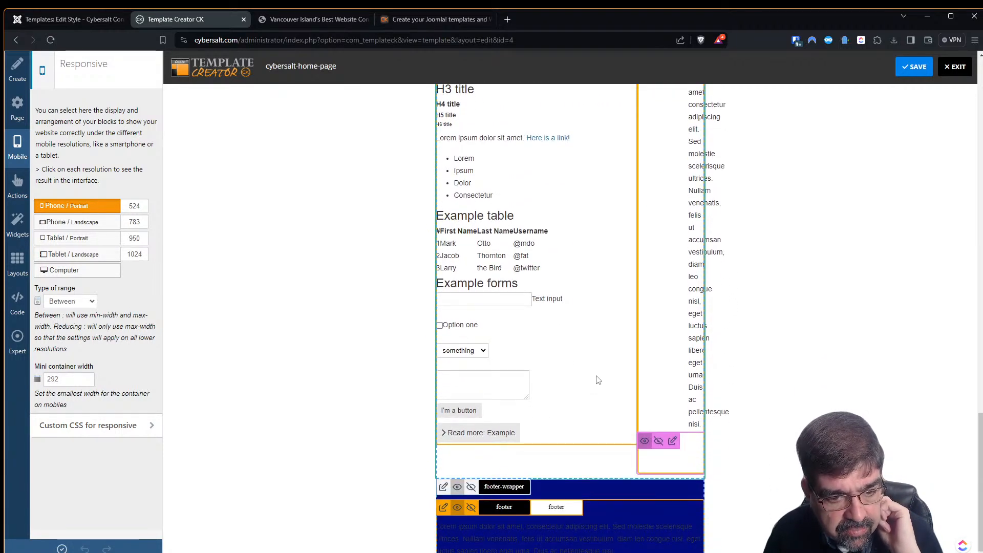
scroll(598, 380, "up", 18)
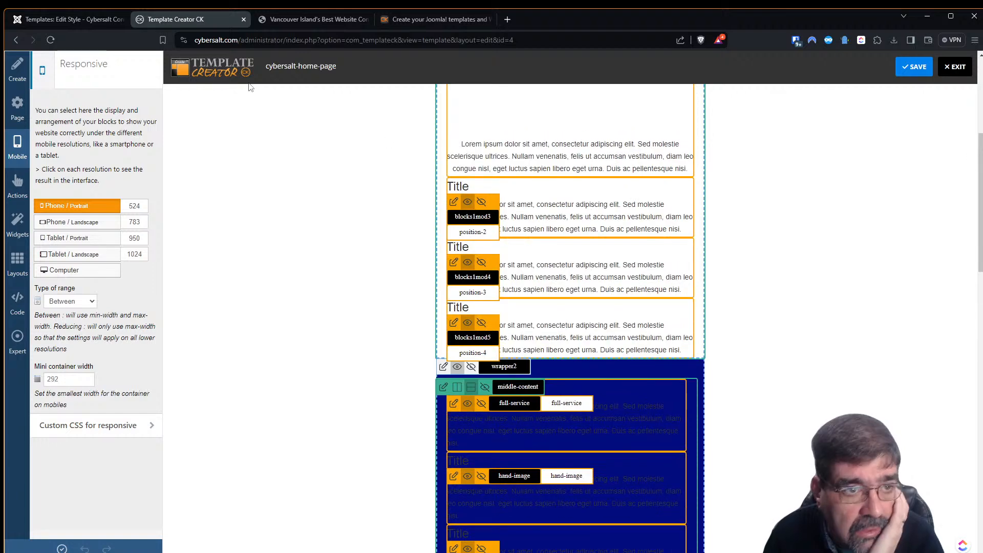
- Switch to the live site preview, inspect the strip beyond the phone-width page's right edge up to the hero section, and reload the page
left_click(274, 21)
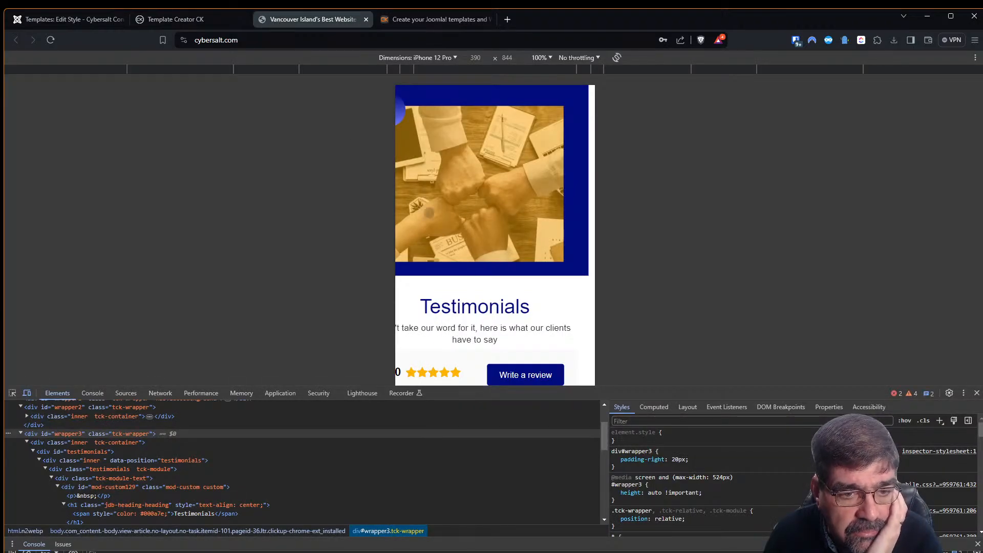
mouse_move(476, 290)
left_mouse_down()
mouse_move(548, 284)
mouse_move(476, 284)
left_mouse_up()
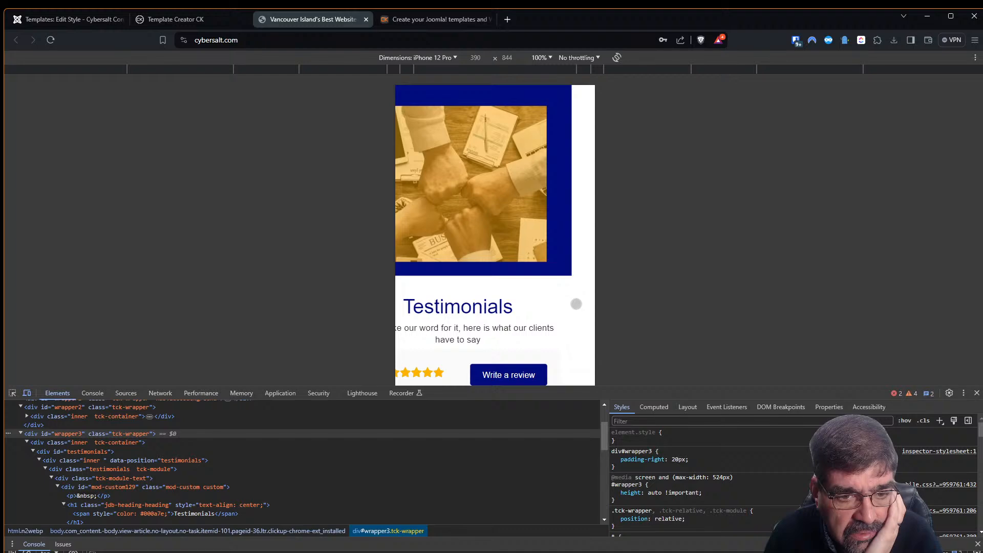
scroll(571, 234, "up", 10)
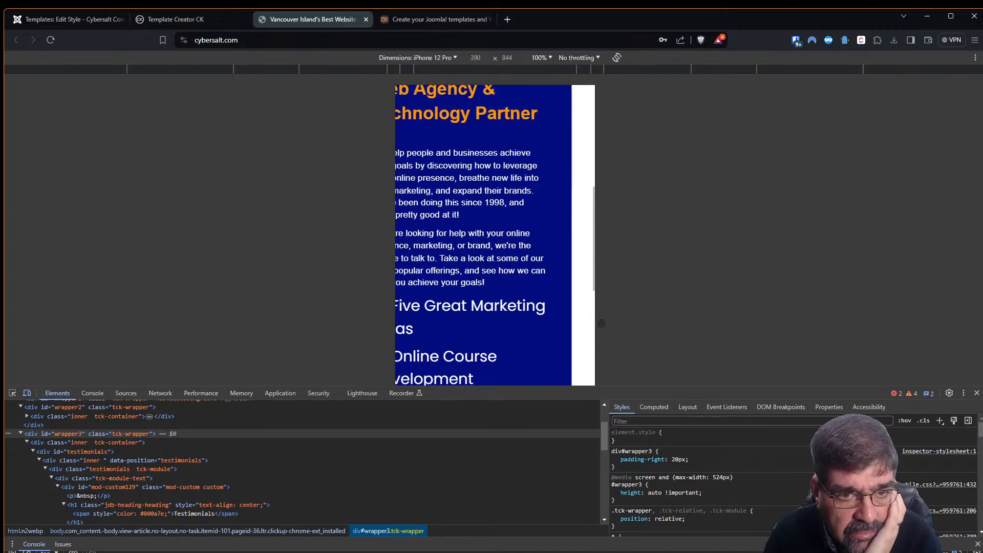
left_click_drag(595, 151, 594, 319)
left_click_drag(566, 123, 610, 345)
left_click(12, 393)
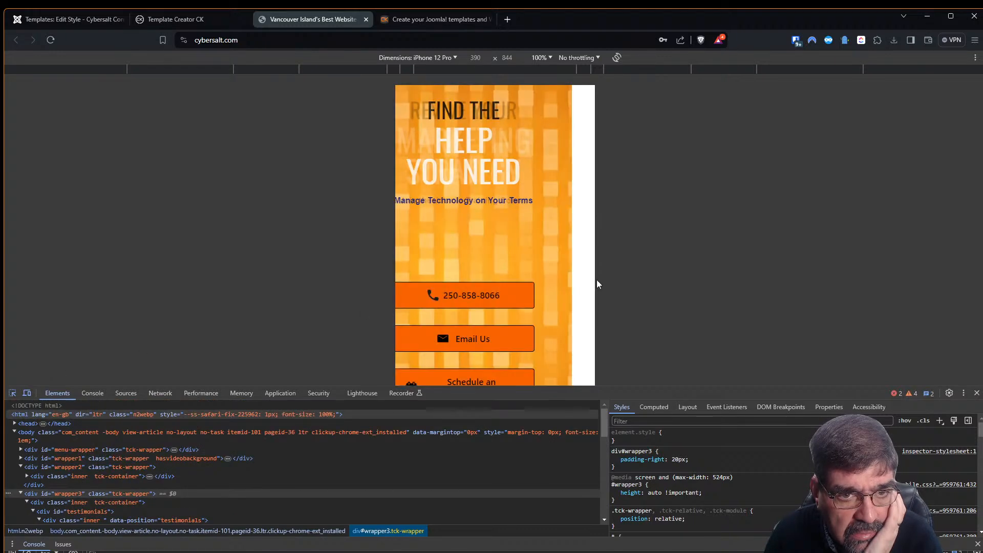
left_click(584, 284)
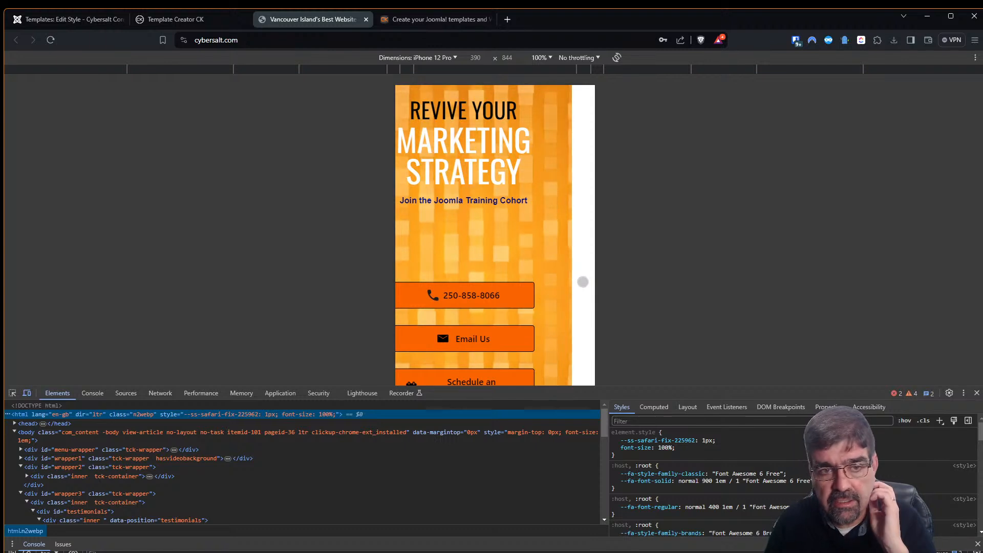
key("F5")
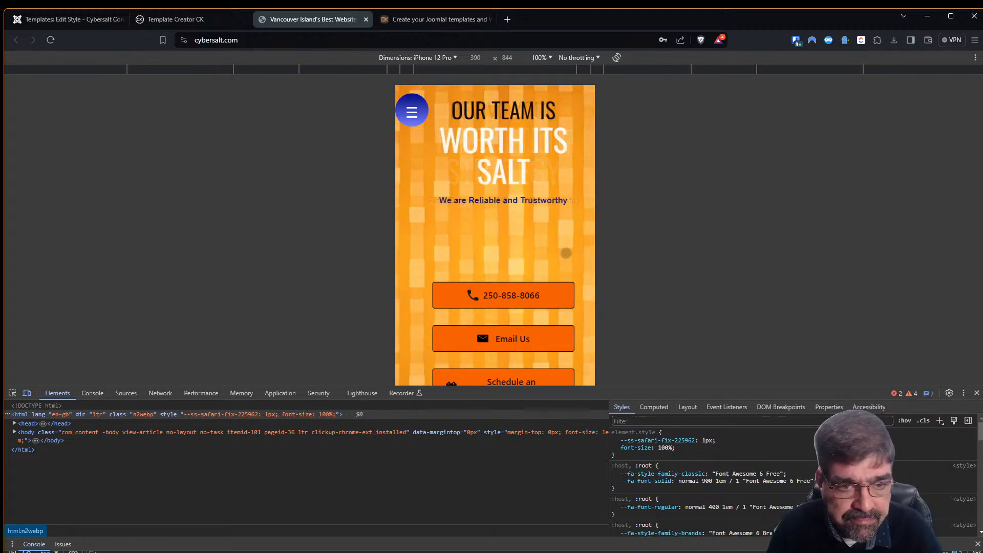
- Switch to Template Creator CK, hide wrapper1 in the Phone / Portrait layout, and generate the template files
left_click(174, 19)
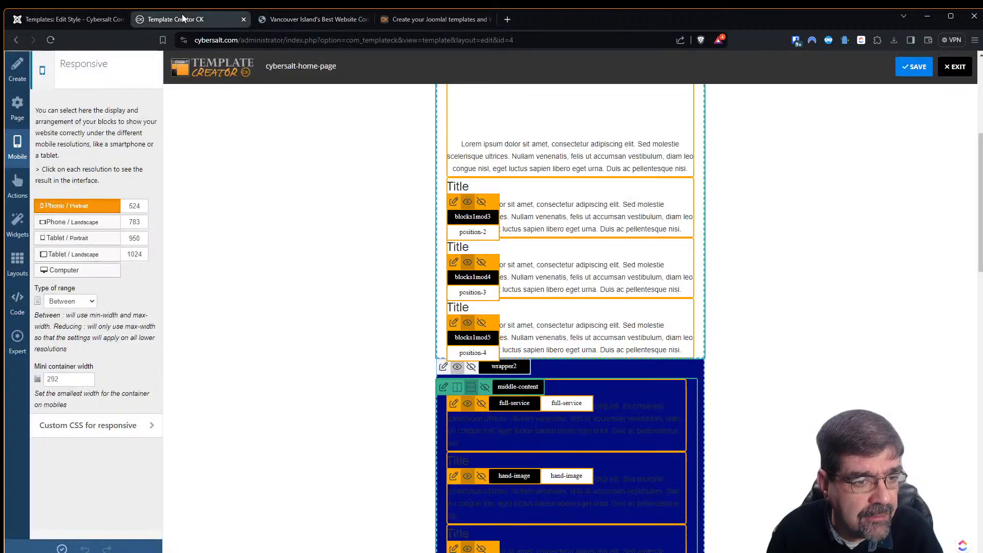
scroll(966, 250, "up", 5)
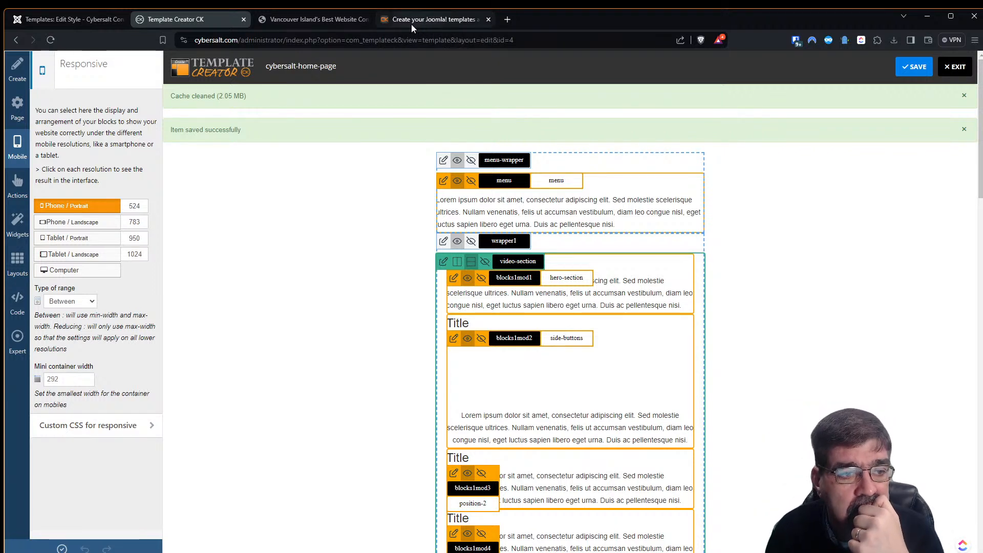
left_click(471, 243)
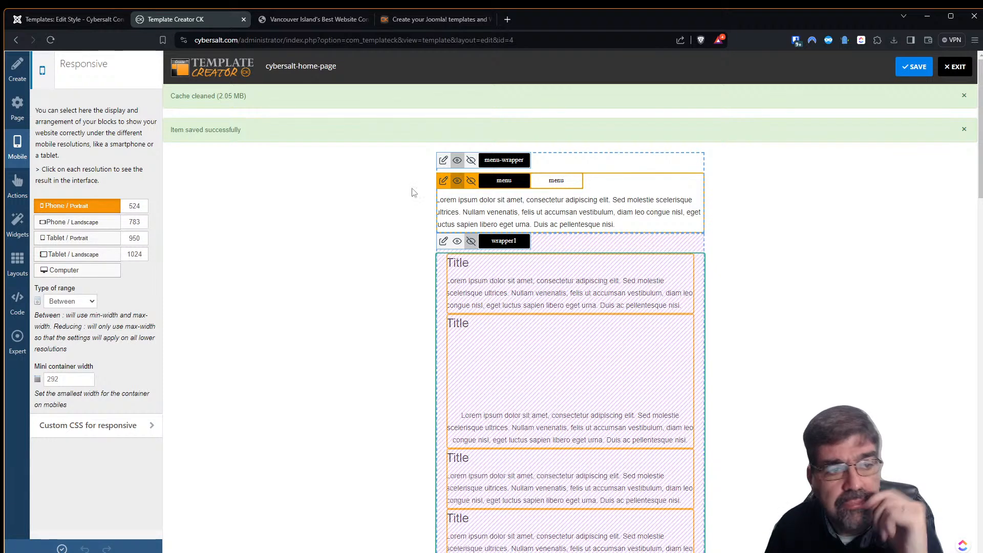
scroll(495, 360, "down", 3)
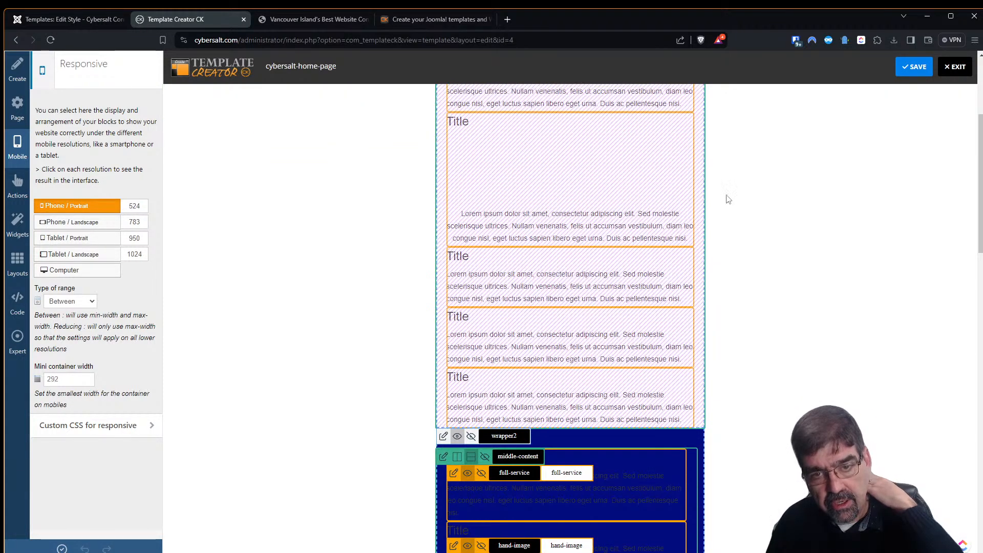
left_click(63, 549)
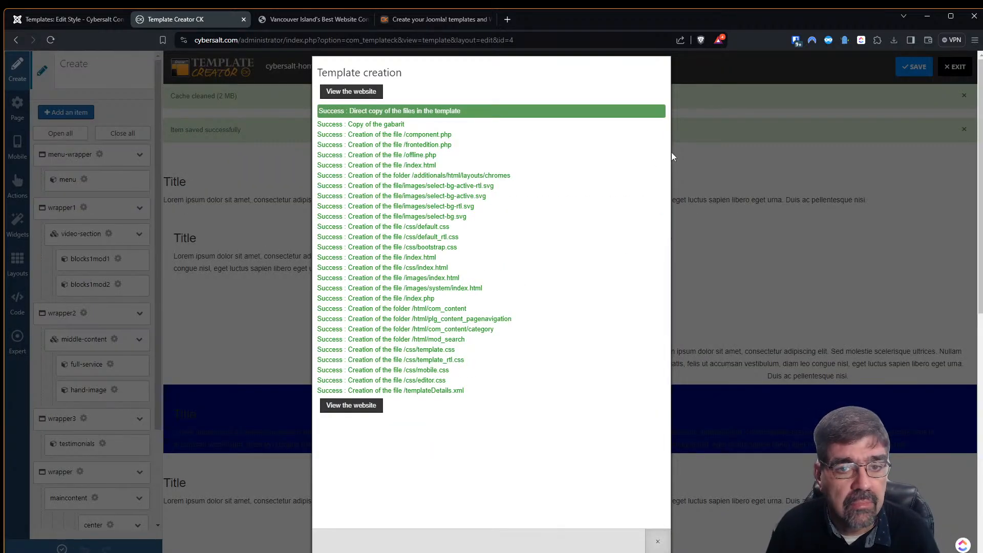
- Reload the live site preview and examine the phone-width page from the full-service text through the testimonials to the comment form for sideways overflow
left_click(289, 20)
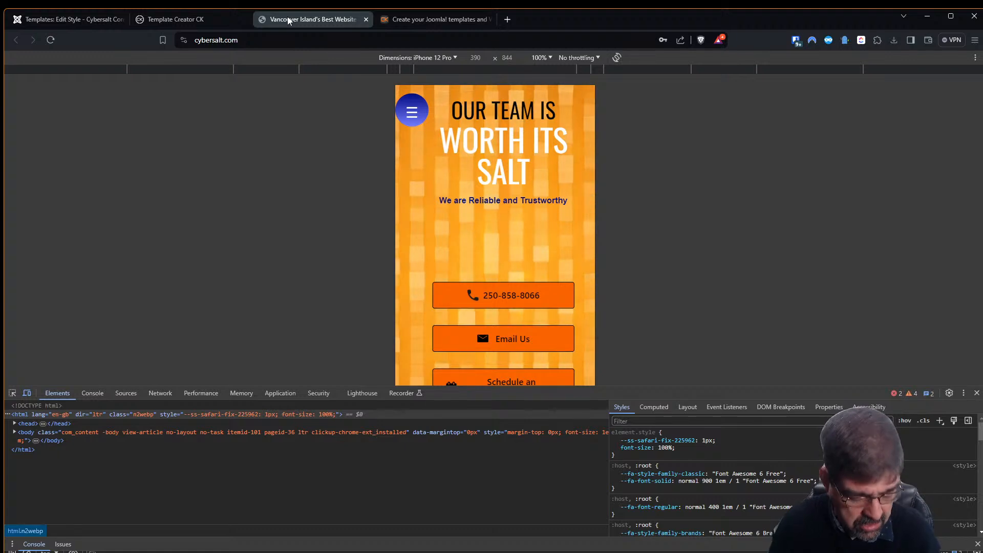
key("ctrl+r")
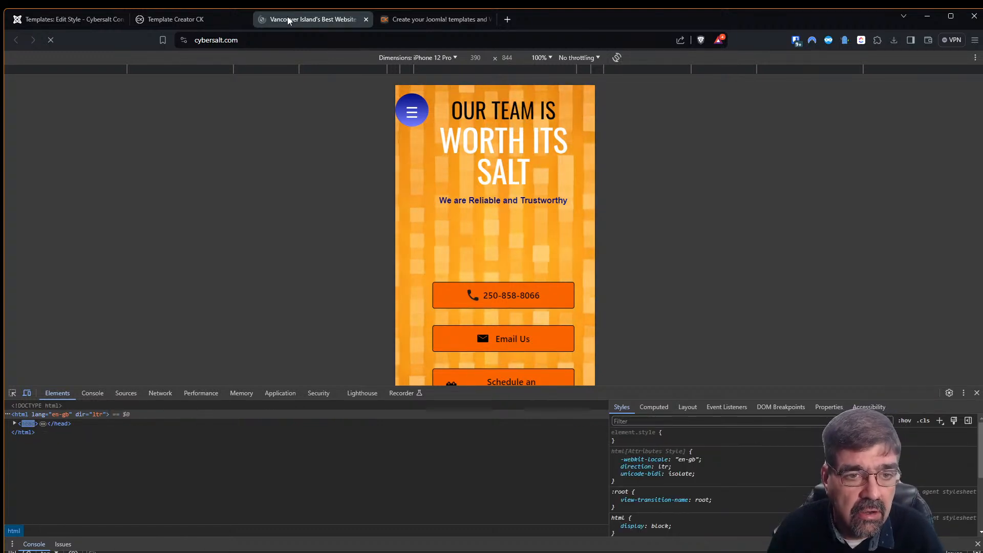
left_click_drag(479, 183, 389, 192)
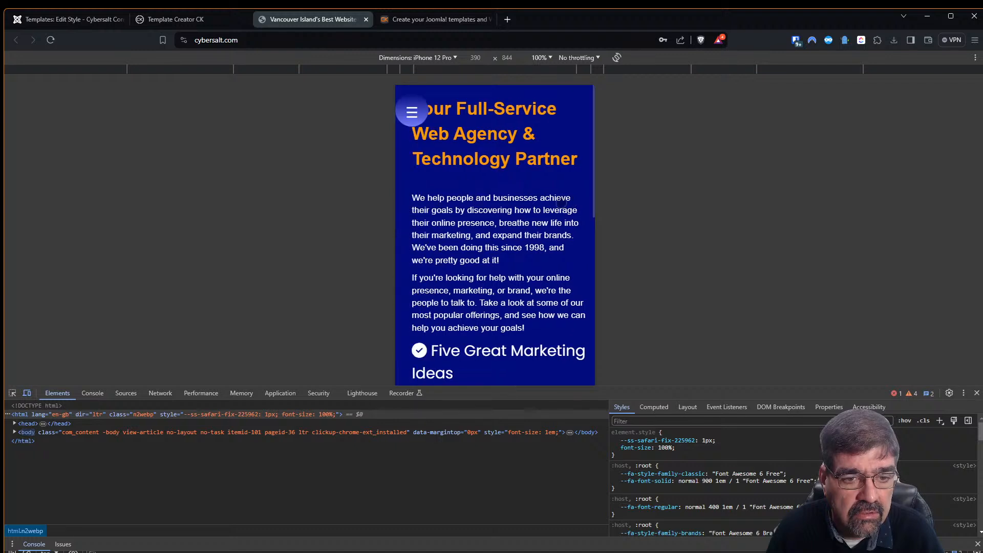
scroll(545, 203, "down", 2)
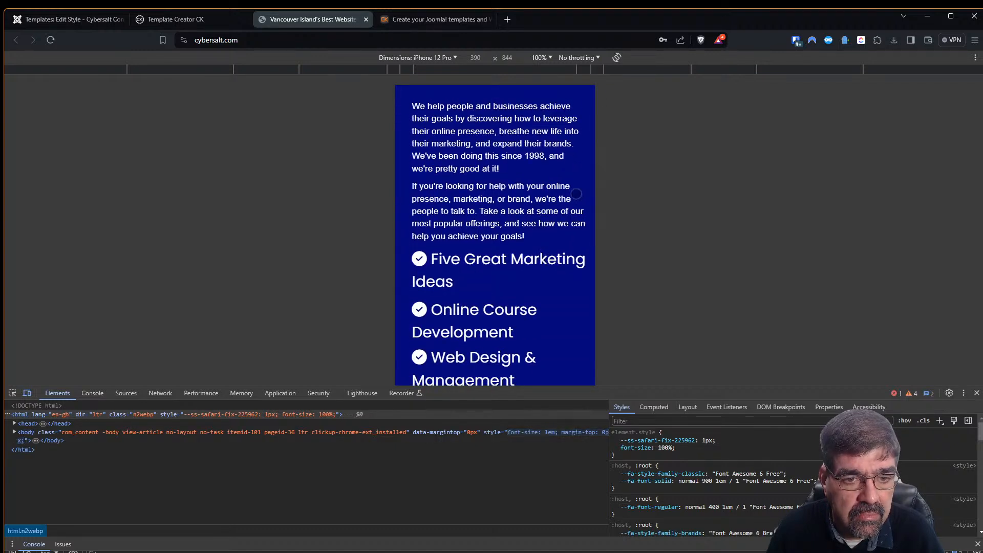
scroll(547, 307, "down", 10)
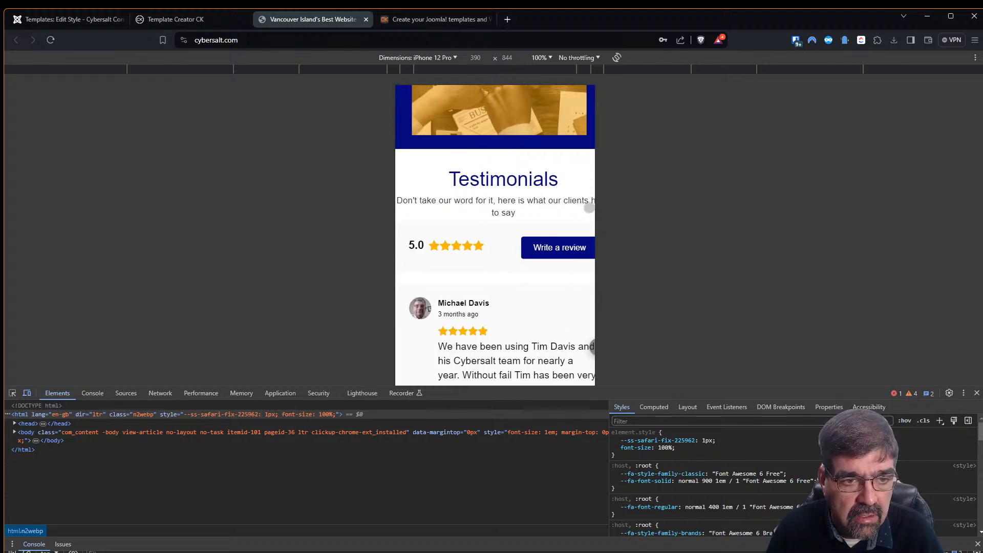
left_click_drag(589, 208, 496, 213)
scroll(455, 256, "down", 4)
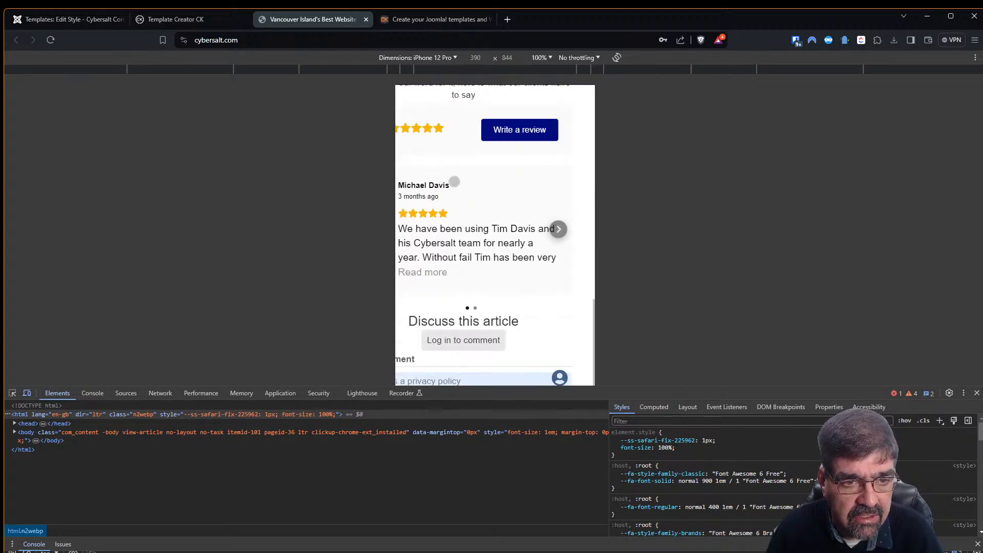
scroll(457, 256, "down", 2)
left_click_drag(518, 353, 569, 356)
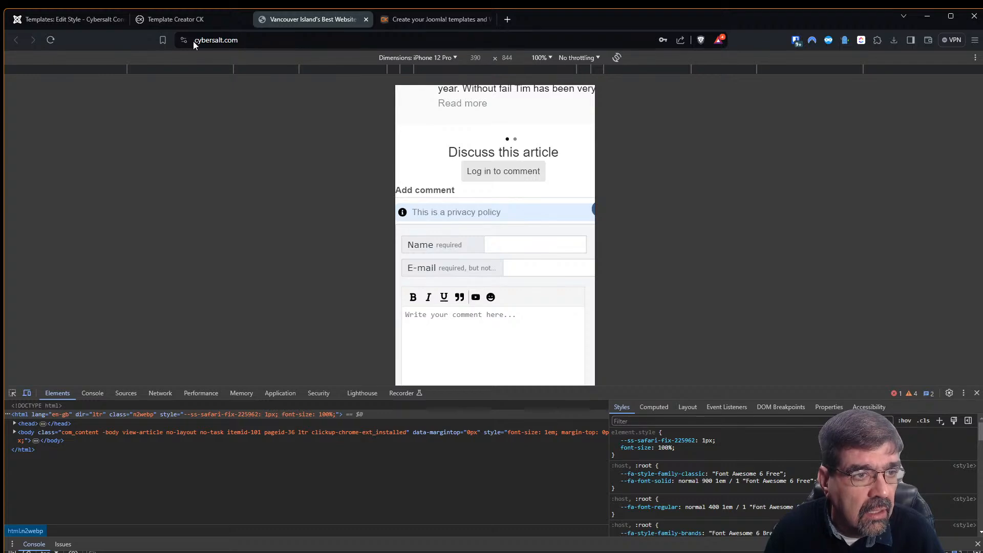
- Return to Template Creator CK, show wrapper1 again in the Phone / Portrait layout, and save the template
left_click(176, 24)
left_click(232, 197)
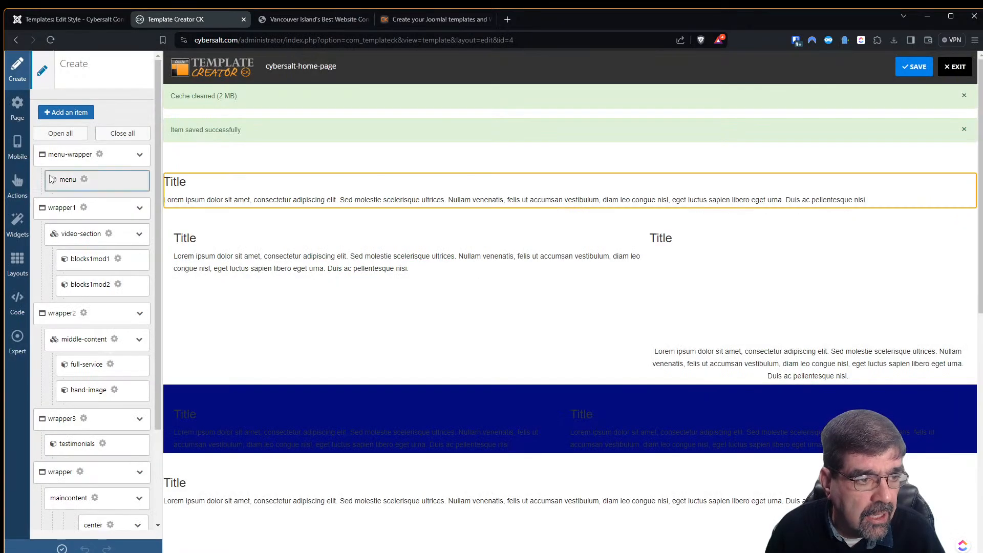
left_click(17, 146)
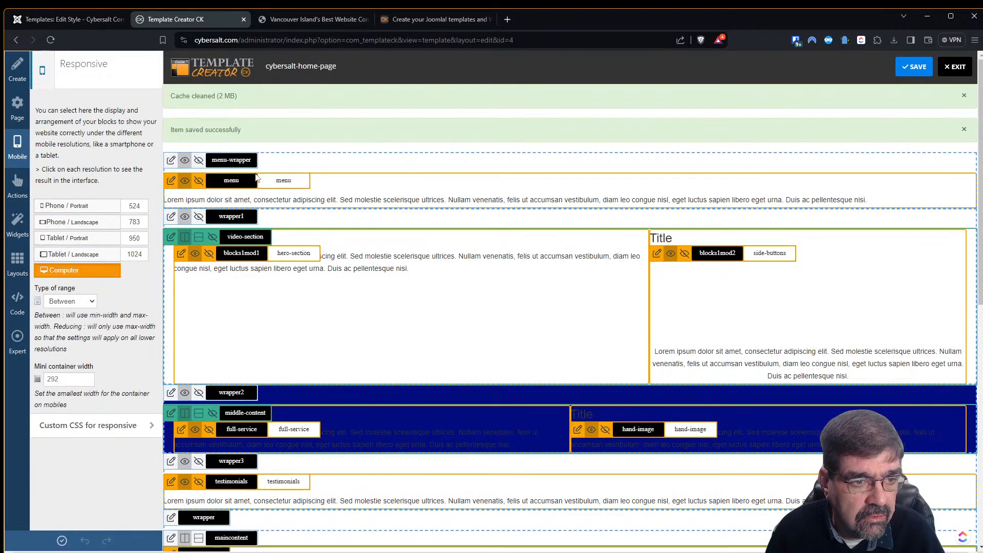
left_click(92, 207)
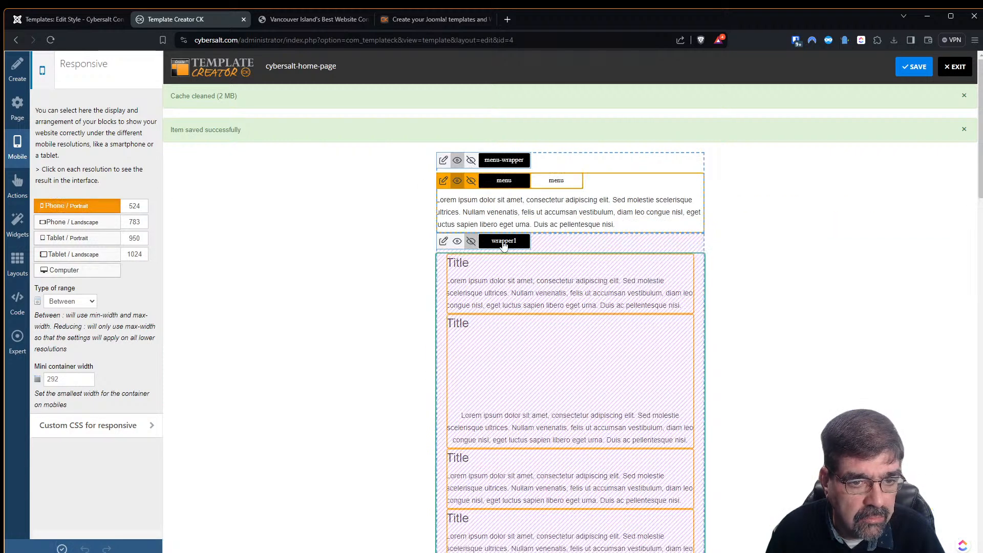
left_click(472, 247)
left_click(915, 67)
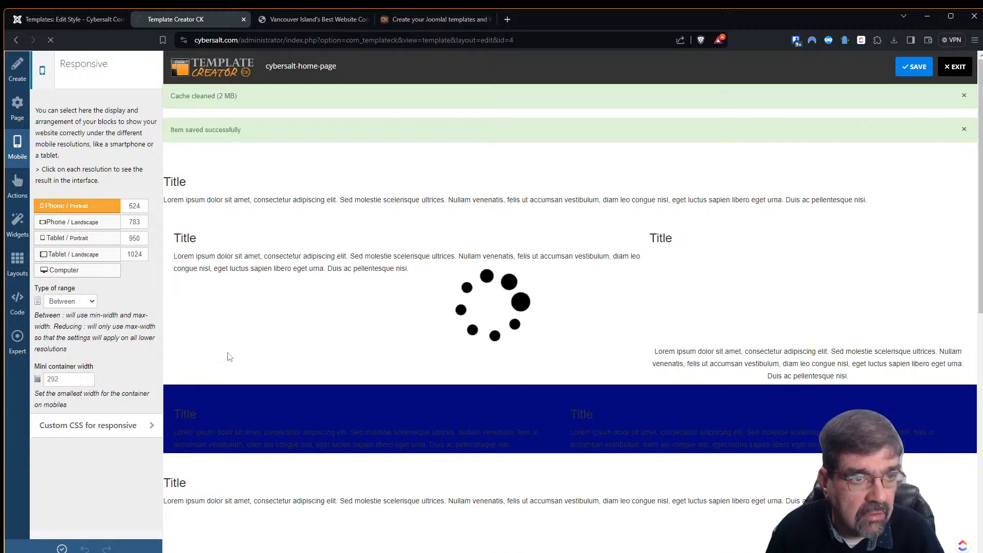
- Switch to the live site preview, inspect the comments form, and select its div#jc container in the page markup
left_click(330, 27)
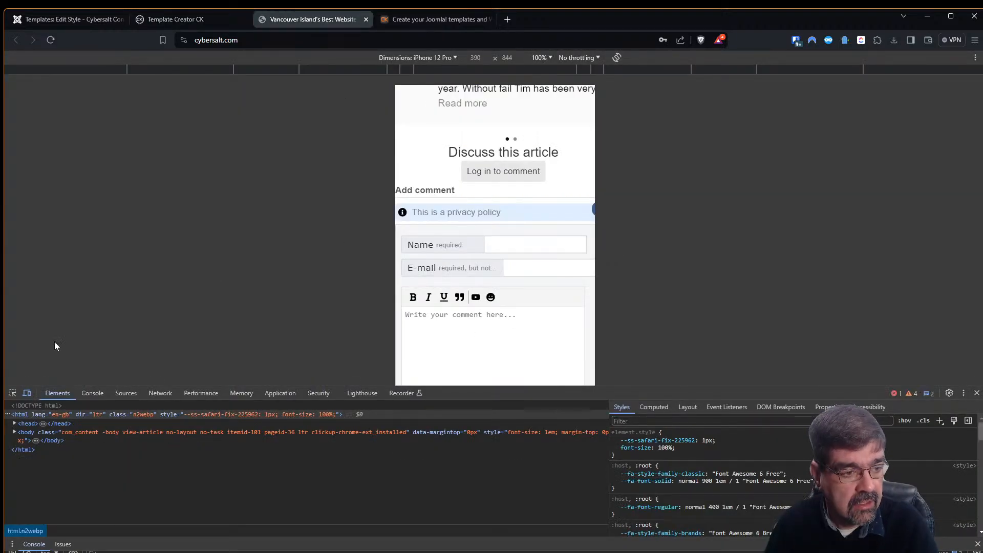
left_click(13, 393)
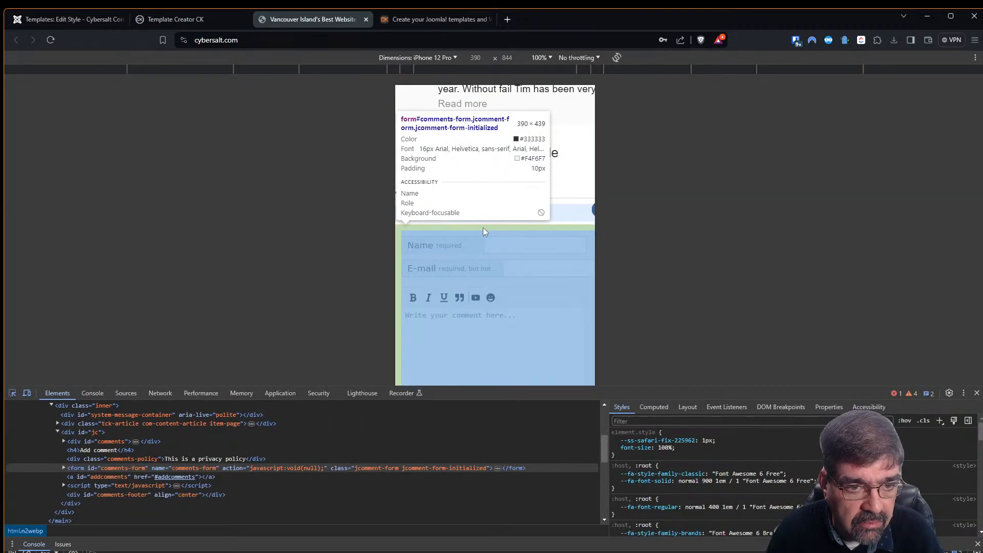
left_click(484, 226)
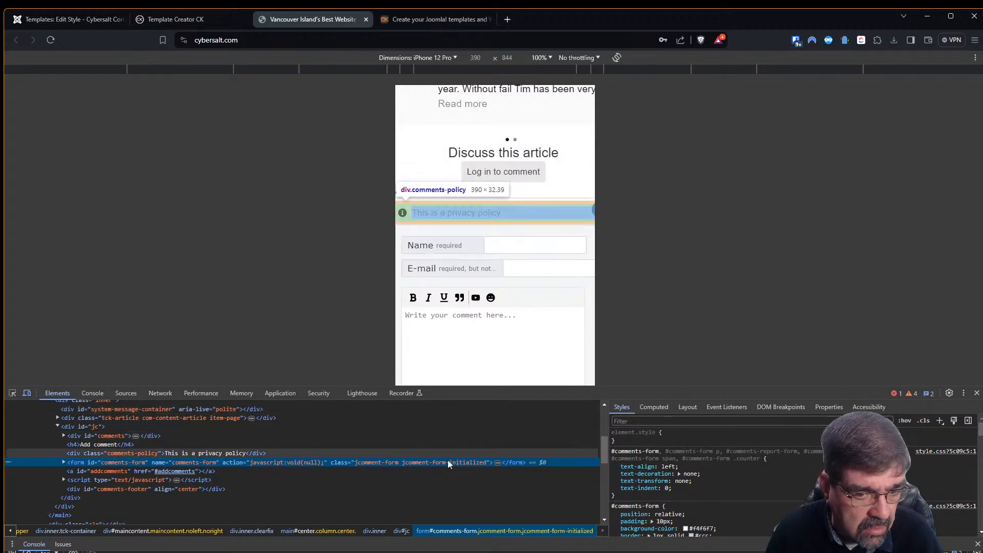
left_click(615, 522)
left_click(615, 522)
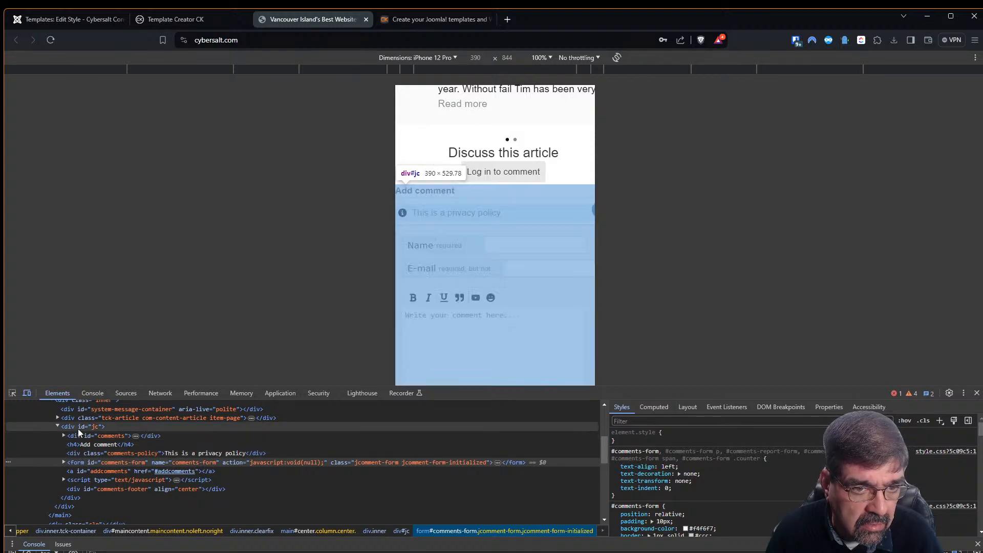
left_click(77, 428)
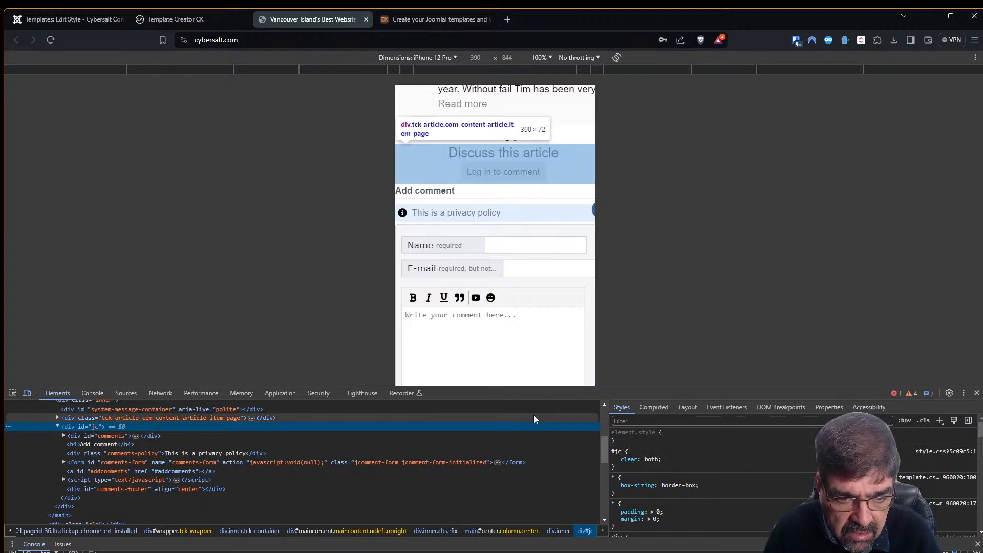
- Add a div#jc style rule with width 10px and test the phone-width page for sideways overflow
scroll(249, 469, "up", 1)
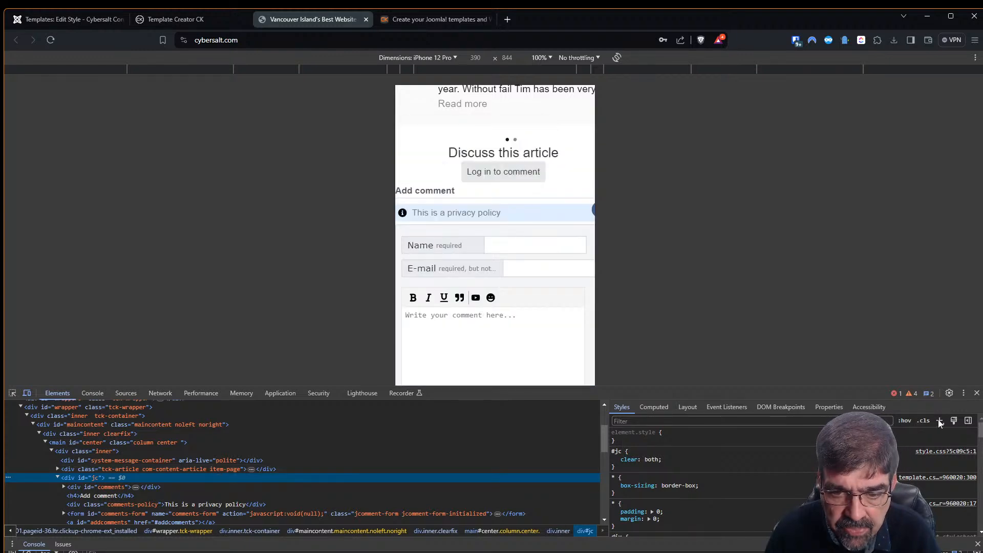
left_click(940, 421)
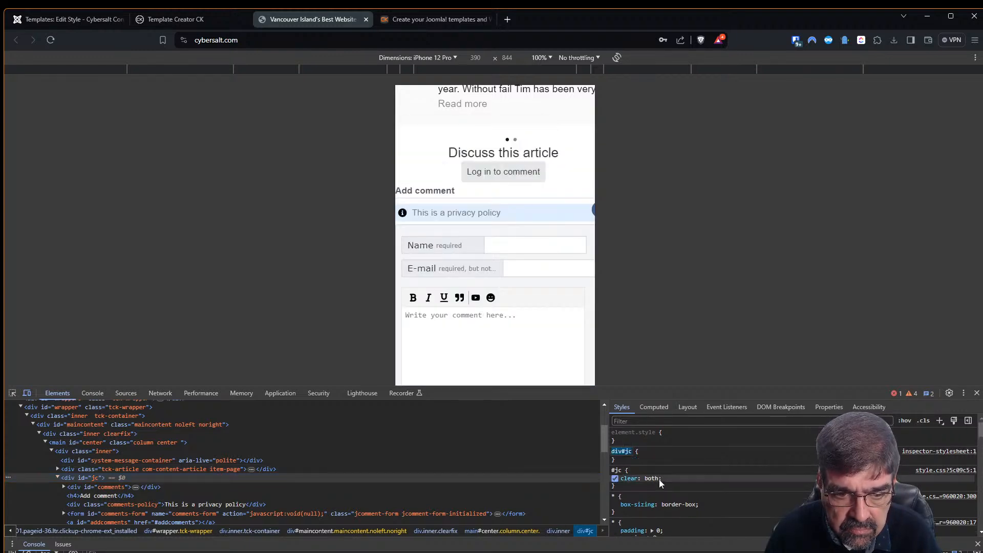
left_click(624, 459)
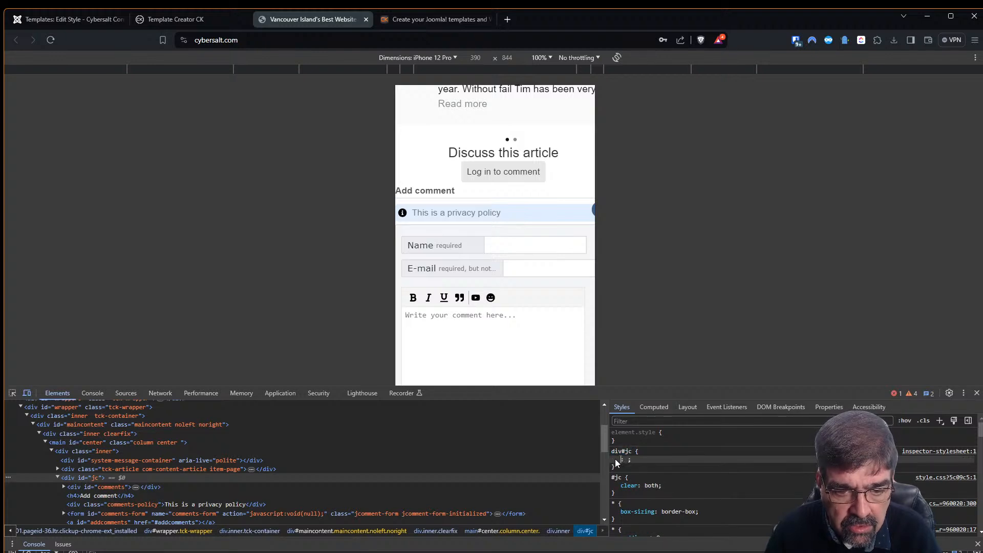
type("width")
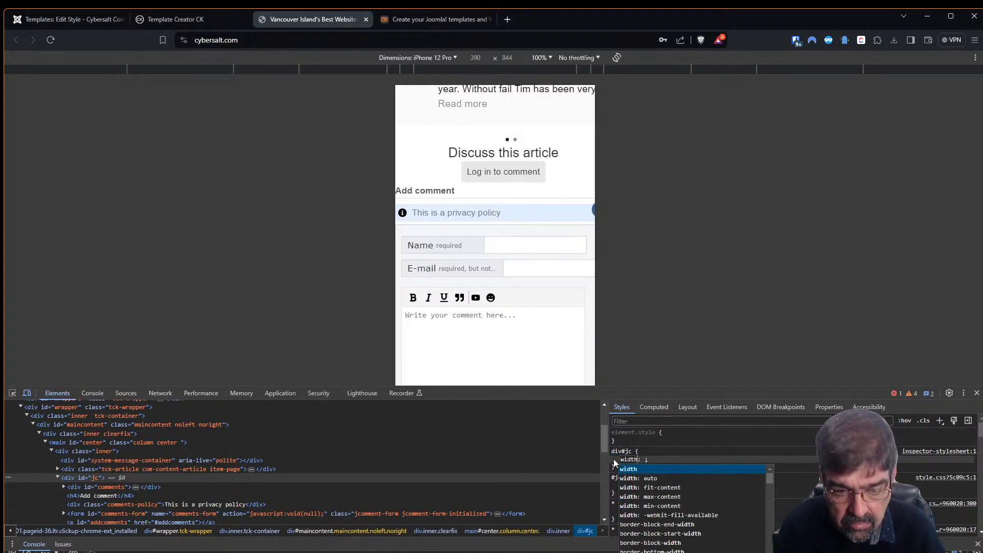
key("Tab")
type("10")
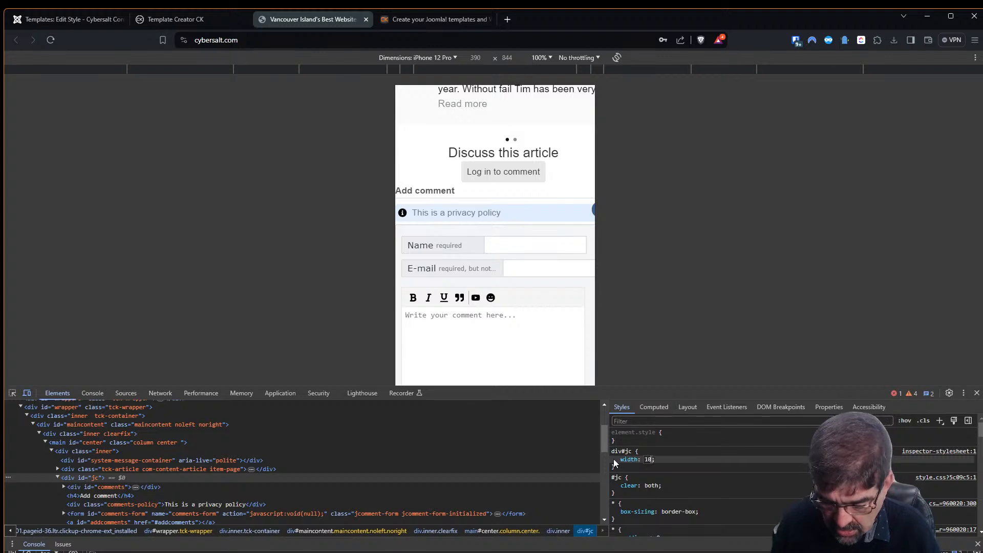
type("px")
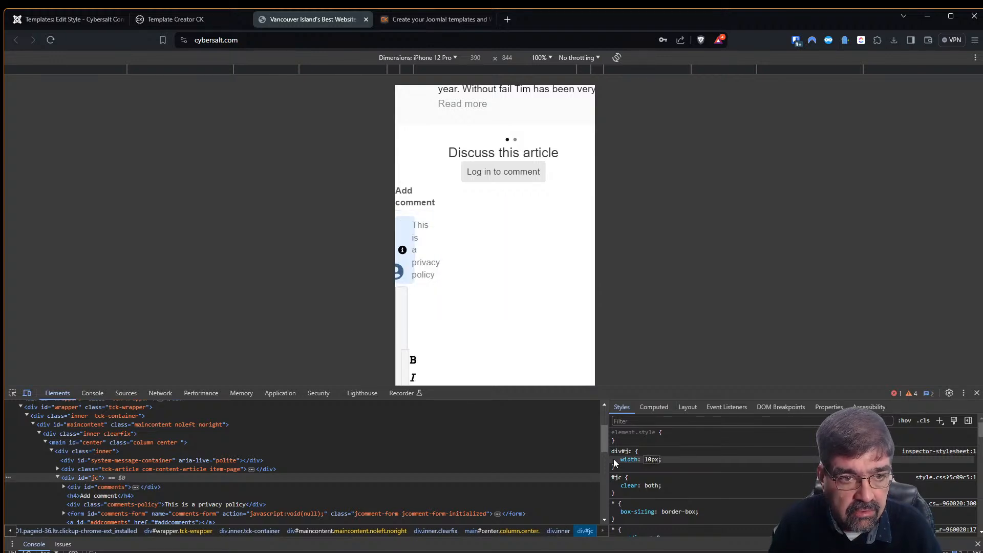
mouse_move(517, 301)
left_mouse_down()
mouse_move(469, 297)
mouse_move(507, 301)
left_mouse_up()
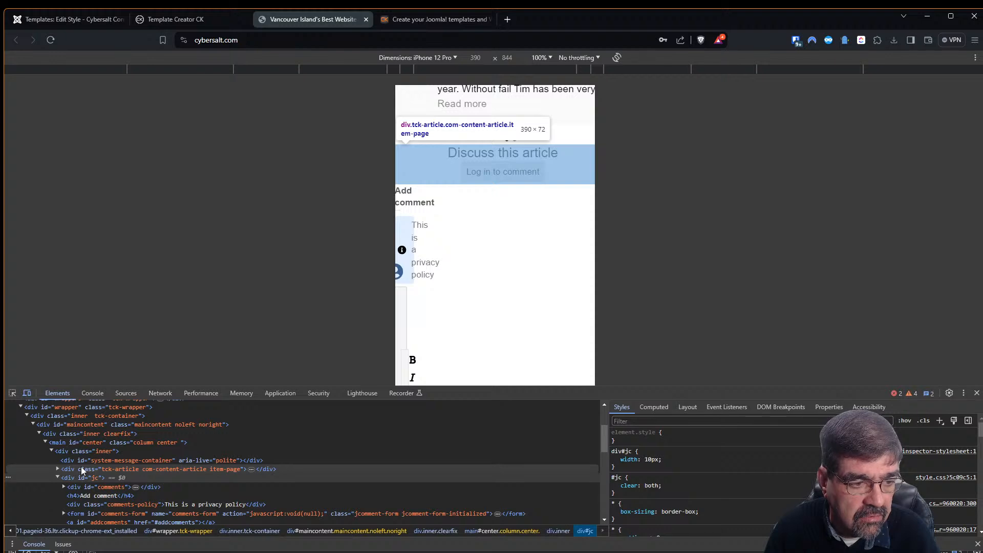
- Add a div#wrapper style rule with width 10px and test the phone-width page for sideways overflow
left_click(82, 469)
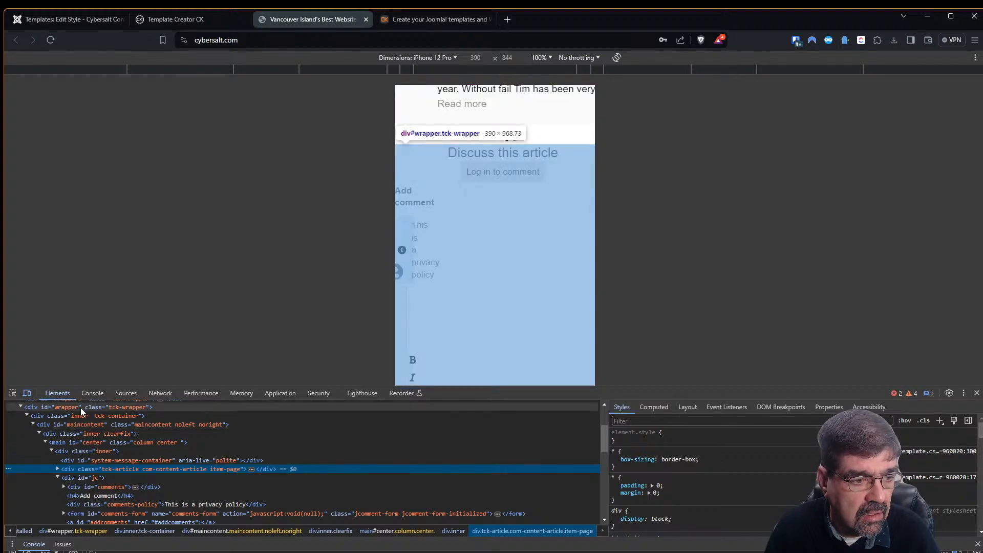
left_click(80, 407)
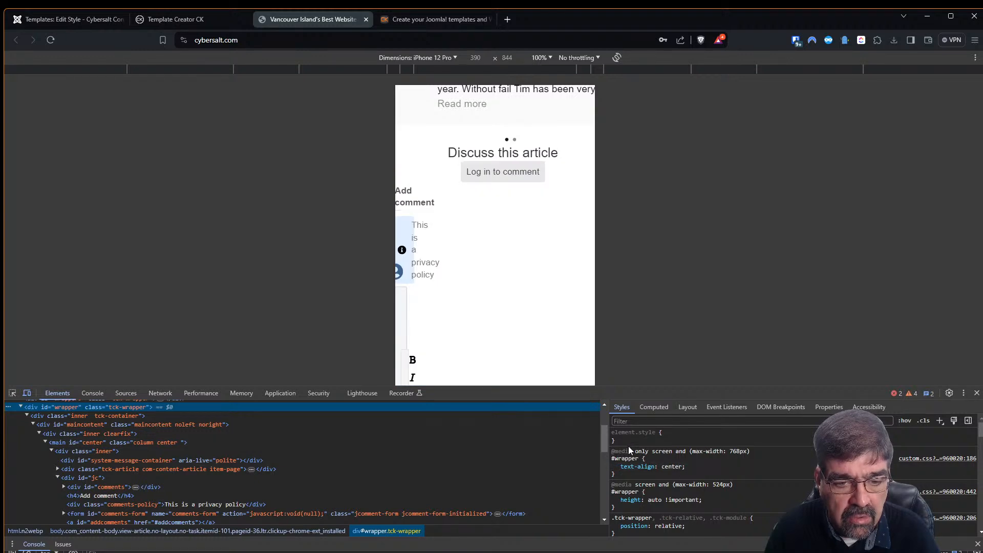
left_click(938, 421)
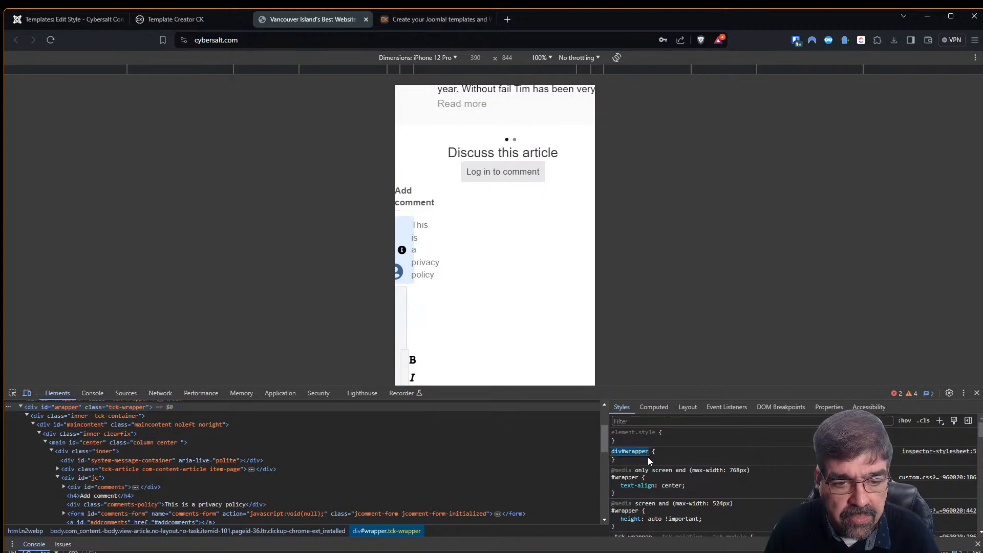
left_click(628, 461)
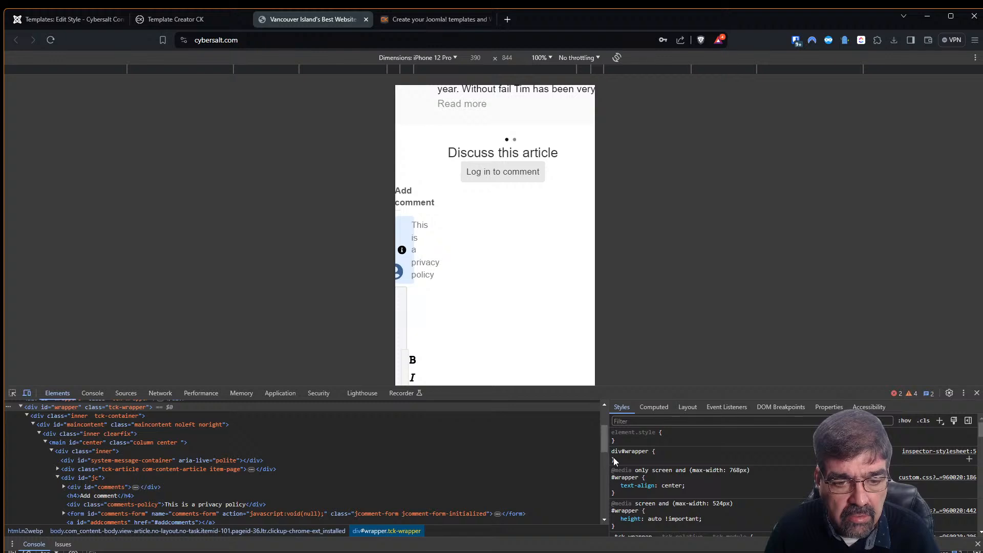
left_click(619, 458)
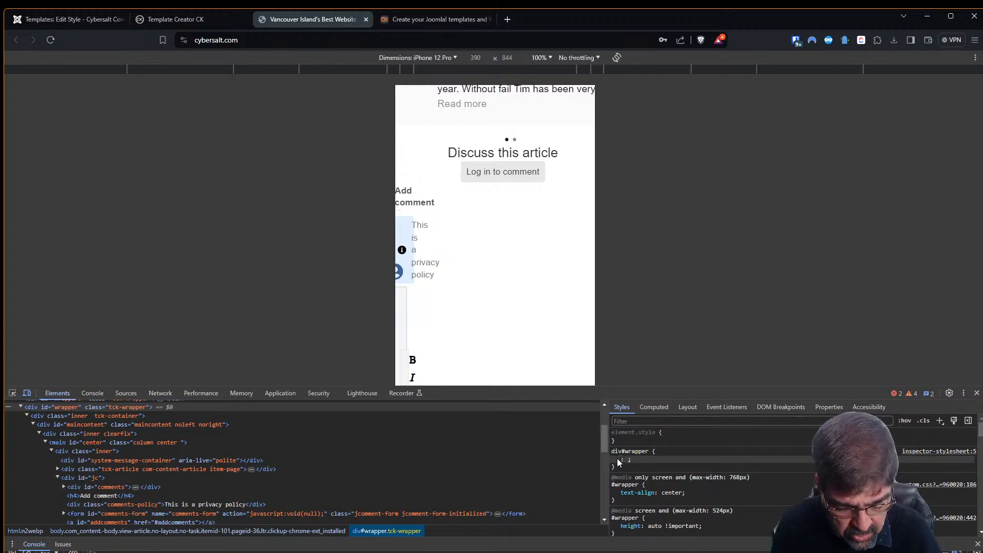
type("width")
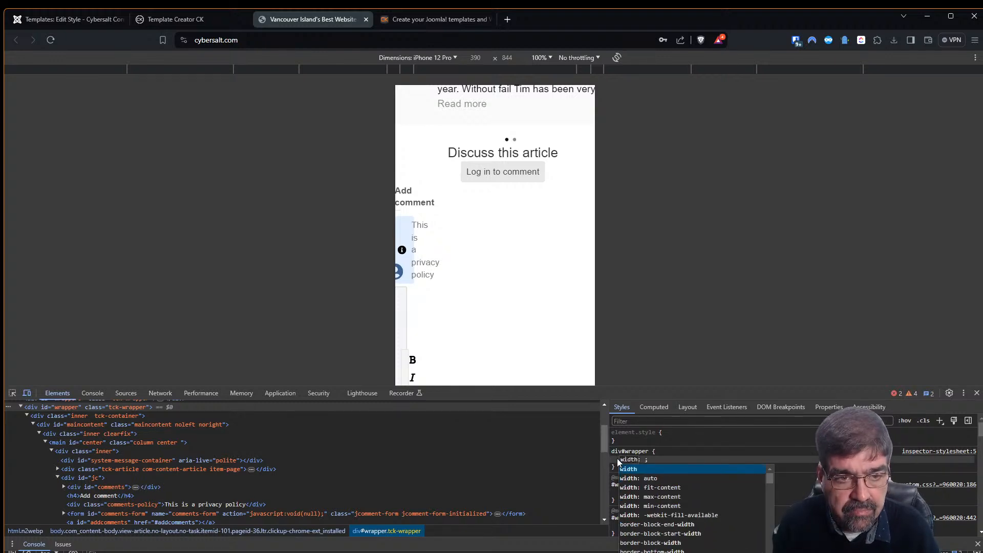
key("Tab")
type("10px")
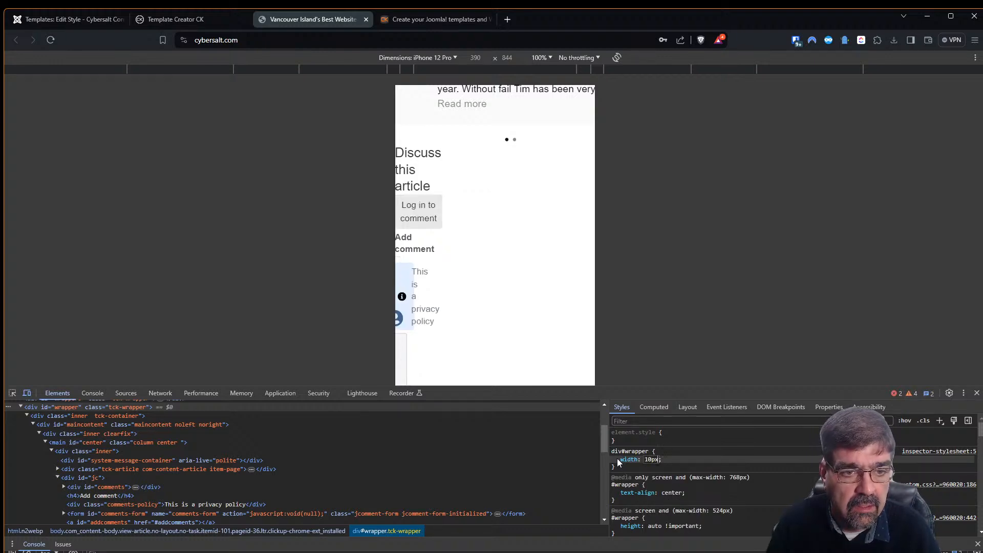
key("Return")
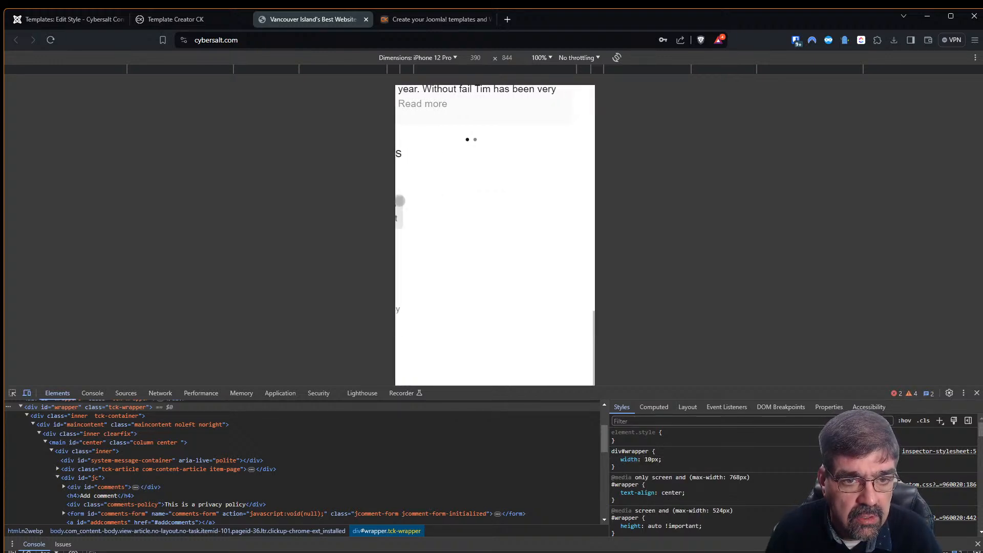
mouse_move(526, 212)
left_mouse_down()
mouse_move(498, 213)
mouse_move(514, 213)
left_mouse_up()
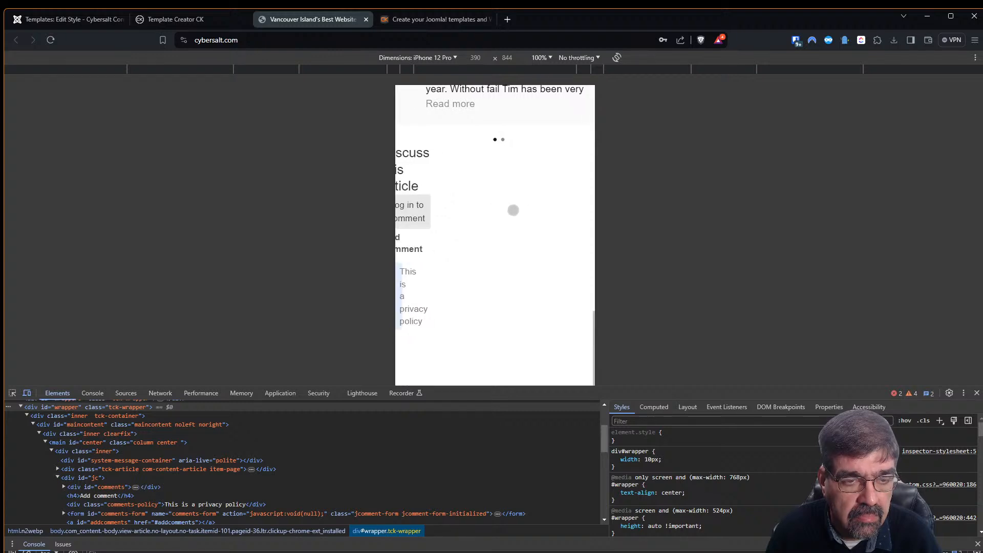
- Check the testimonials area for sideways overflow and inspect the review carousel and its parent containers in the markup
scroll(514, 213, "up", 4)
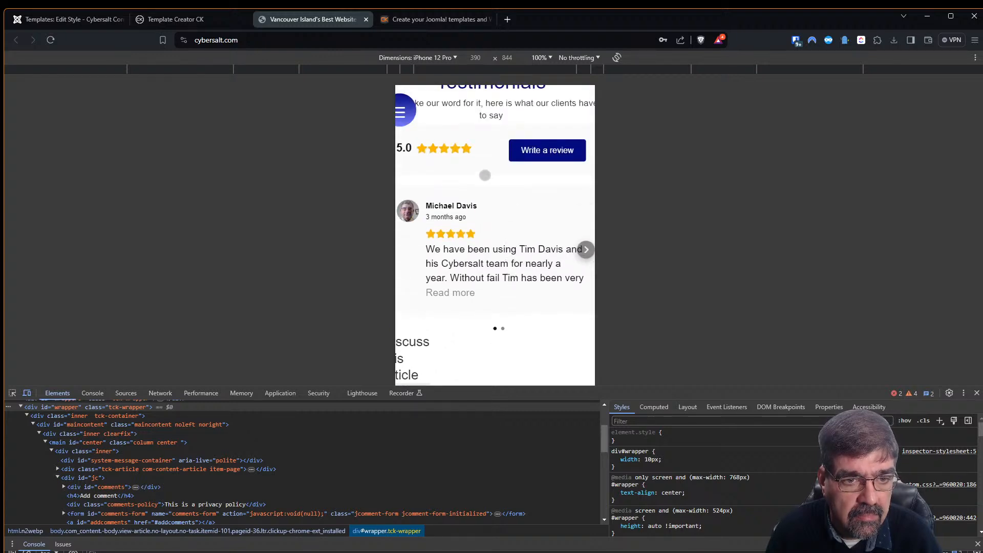
mouse_move(541, 330)
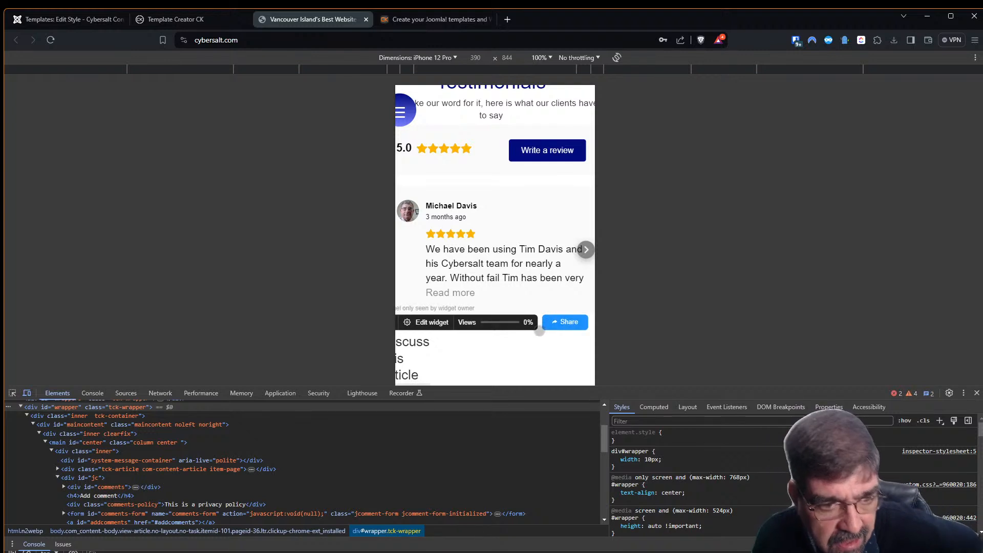
left_click_drag(549, 356, 505, 360)
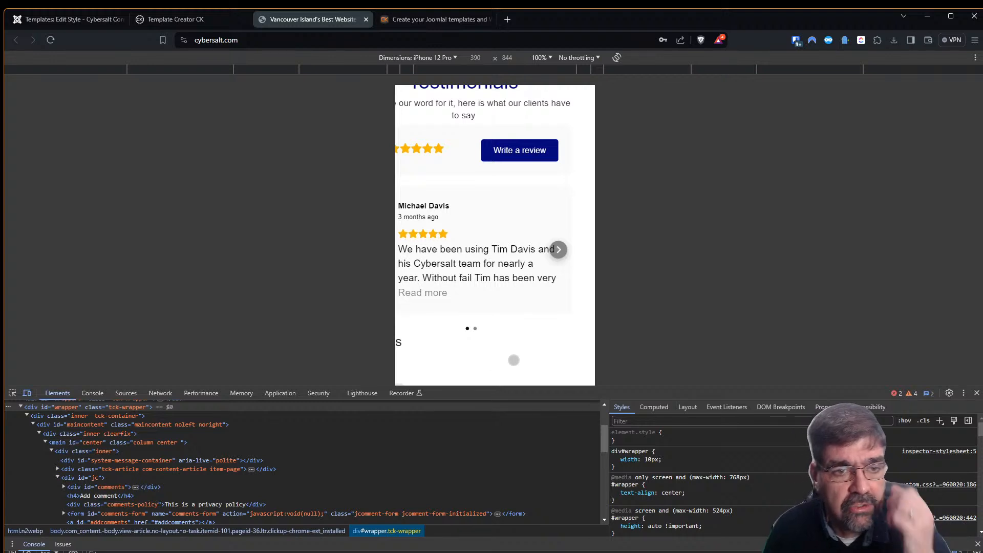
scroll(512, 337, "up", 2)
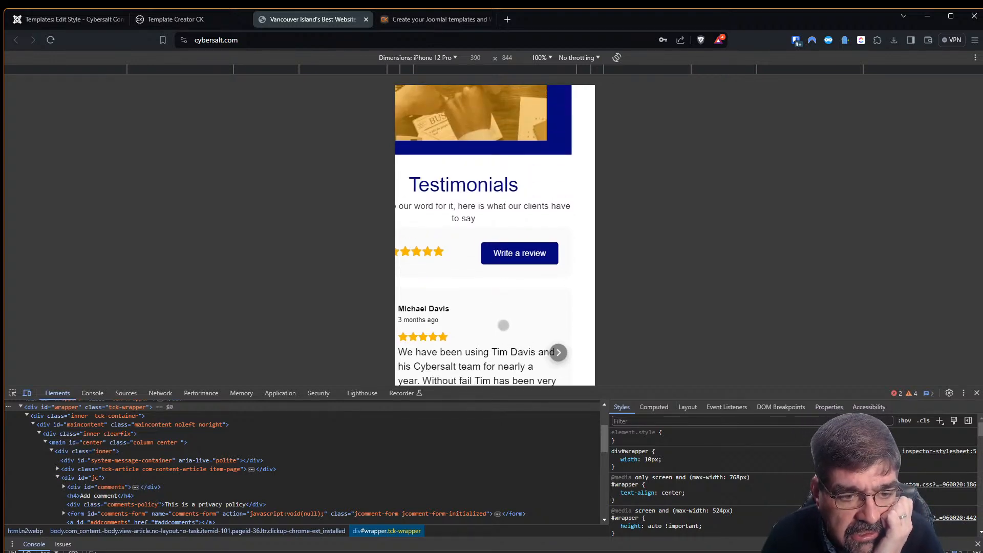
left_click_drag(458, 285, 532, 297)
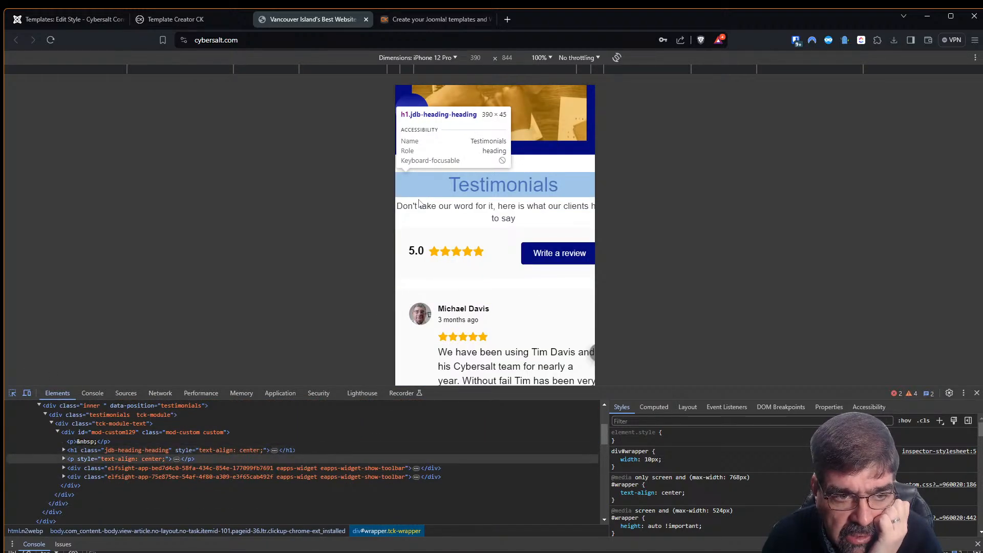
left_click(419, 296)
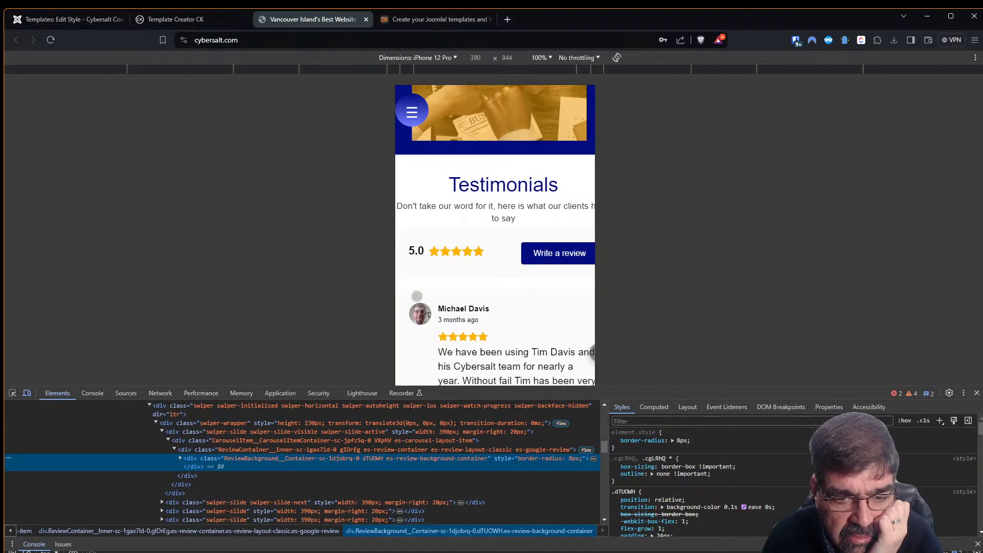
left_click(253, 410)
scroll(253, 409, "up", 1)
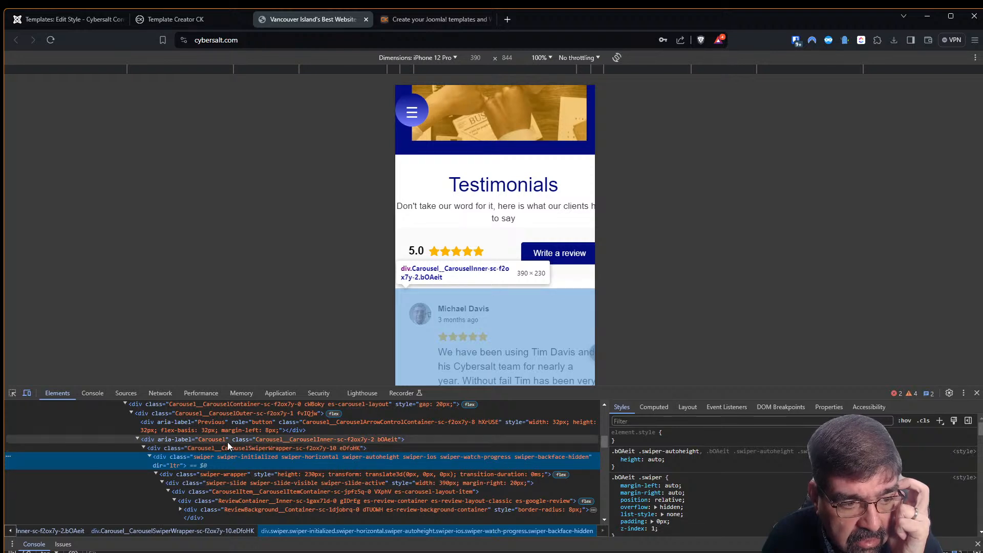
scroll(229, 440, "up", 1)
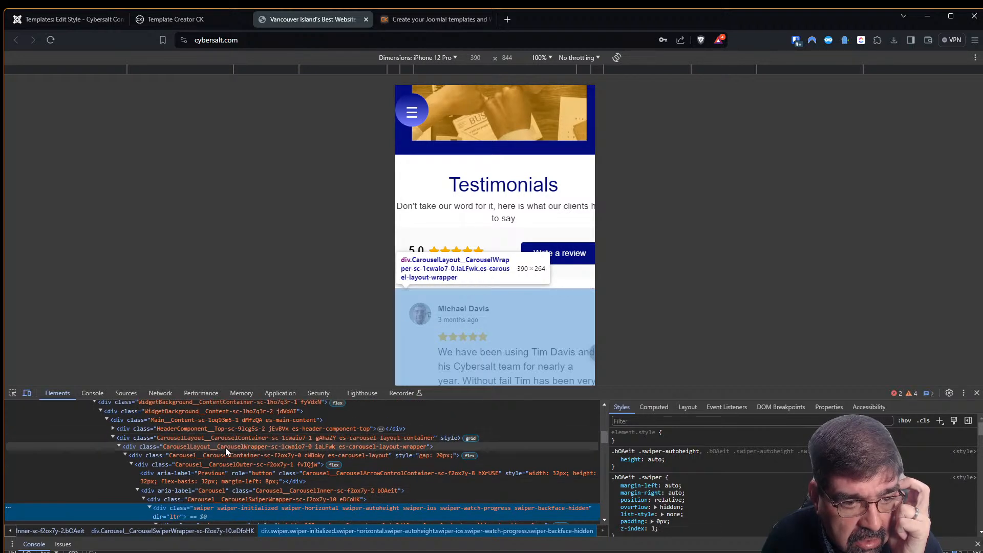
scroll(232, 434, "up", 1)
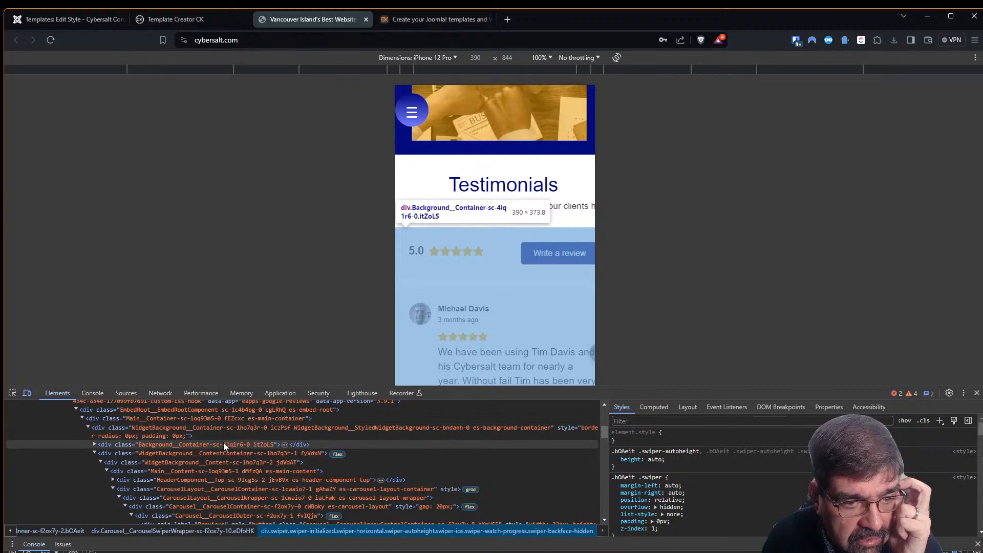
scroll(226, 441, "up", 1)
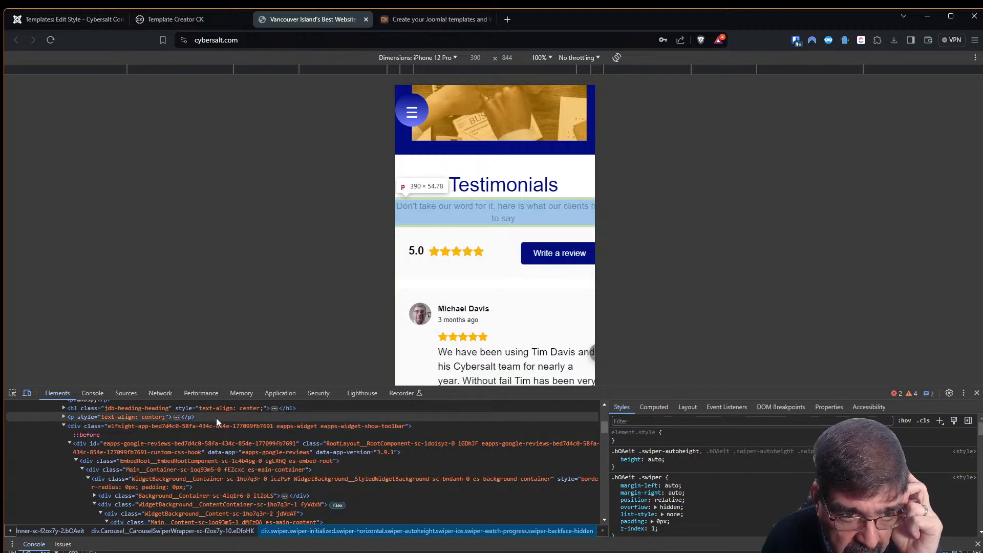
- Select the Elfsight reviews widget container in the markup and add width 10px to its div.eapps-widget style rule
left_click(214, 425)
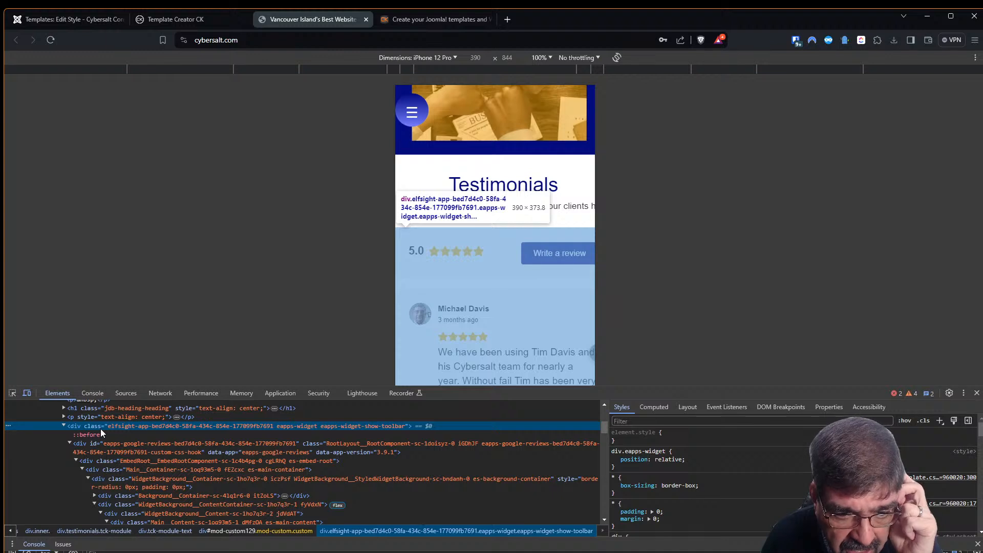
left_click(641, 470)
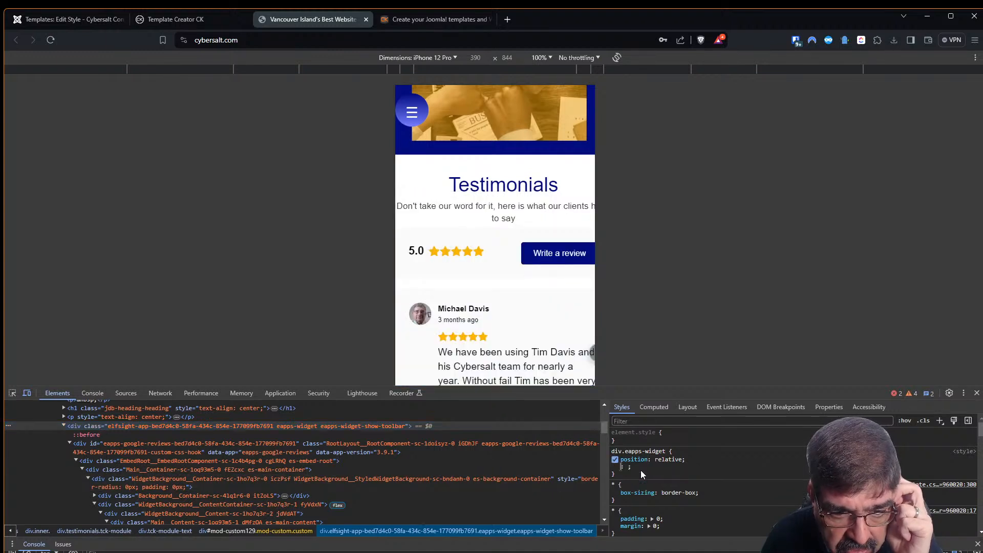
type("width")
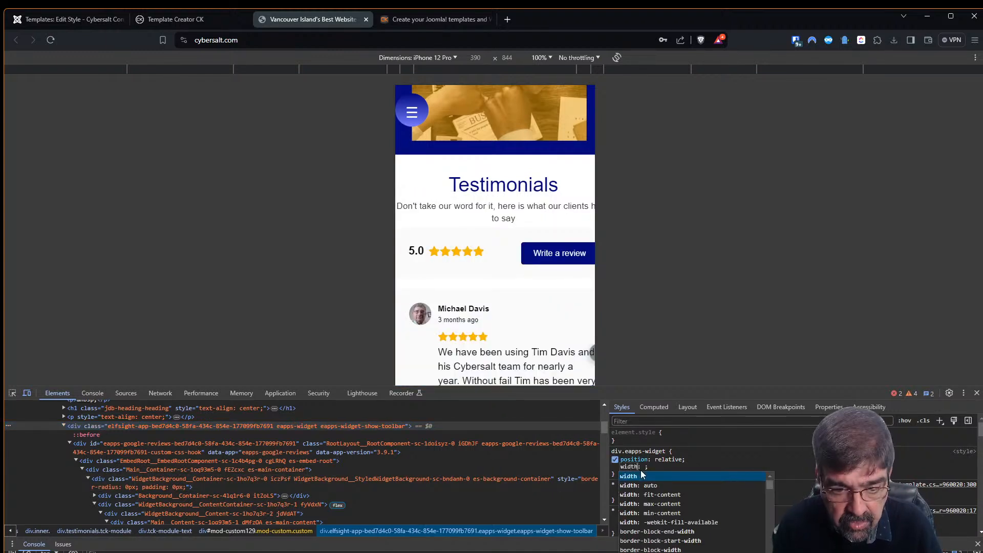
key("Tab")
type("1")
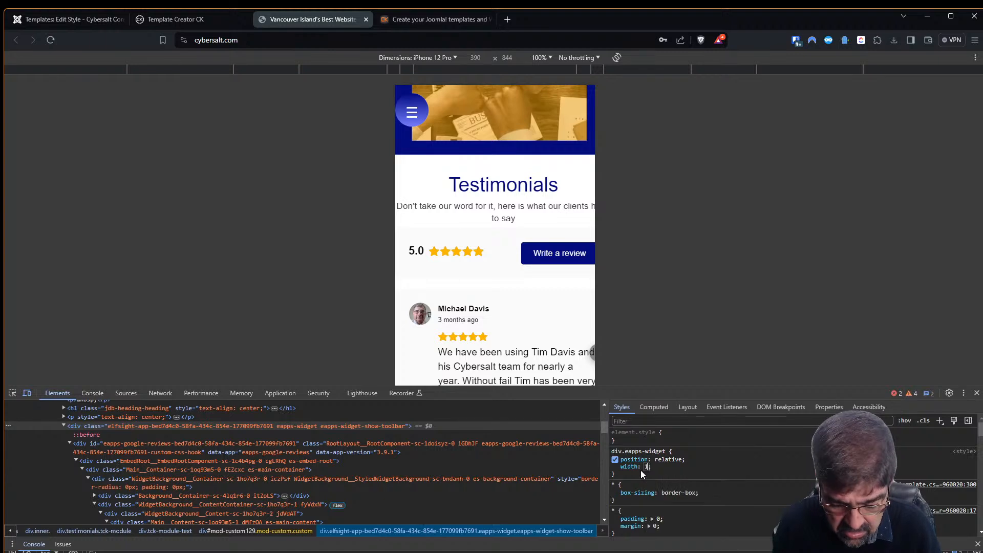
type("0px")
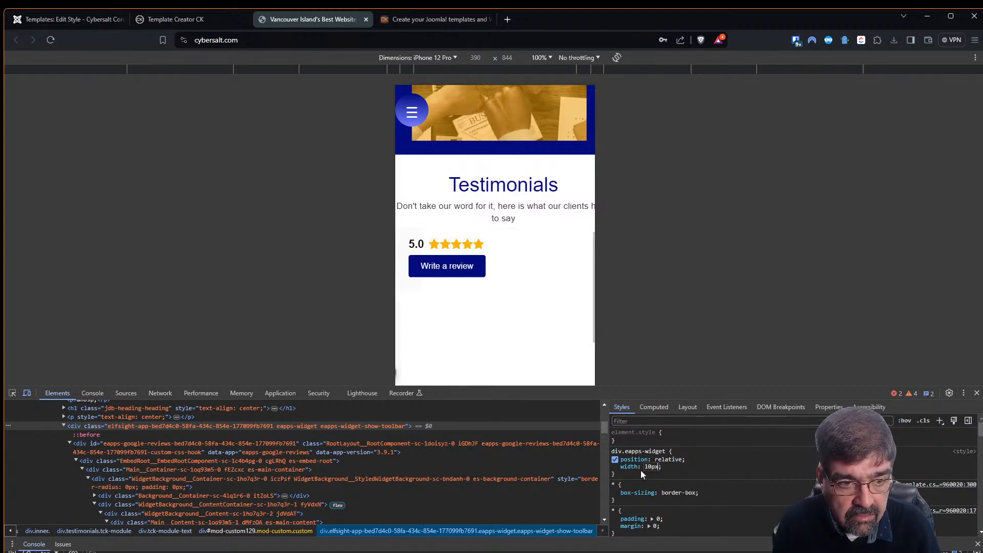
- Test the phone-width testimonials area for sideways overflow with the narrowed reviews widget
left_click_drag(527, 322, 455, 310)
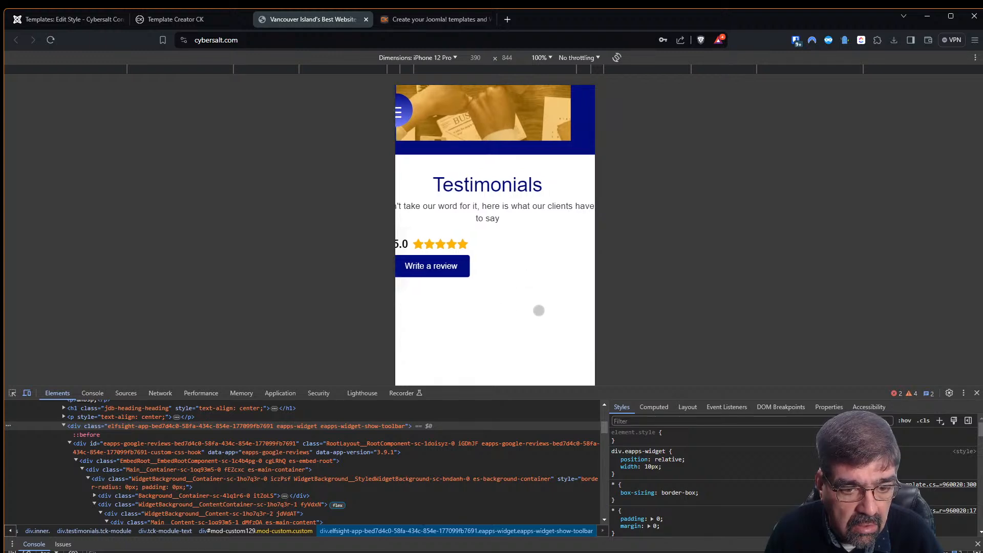
scroll(538, 311, "down", 1)
scroll(553, 340, "up", 2)
scroll(552, 340, "down", 1)
scroll(555, 344, "up", 1)
scroll(557, 355, "down", 1)
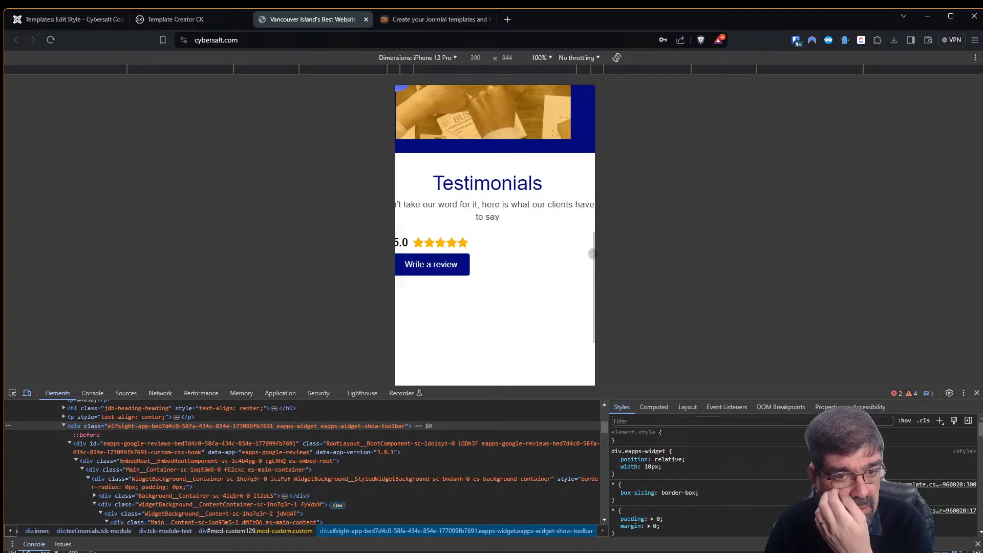
left_click_drag(505, 338, 552, 347)
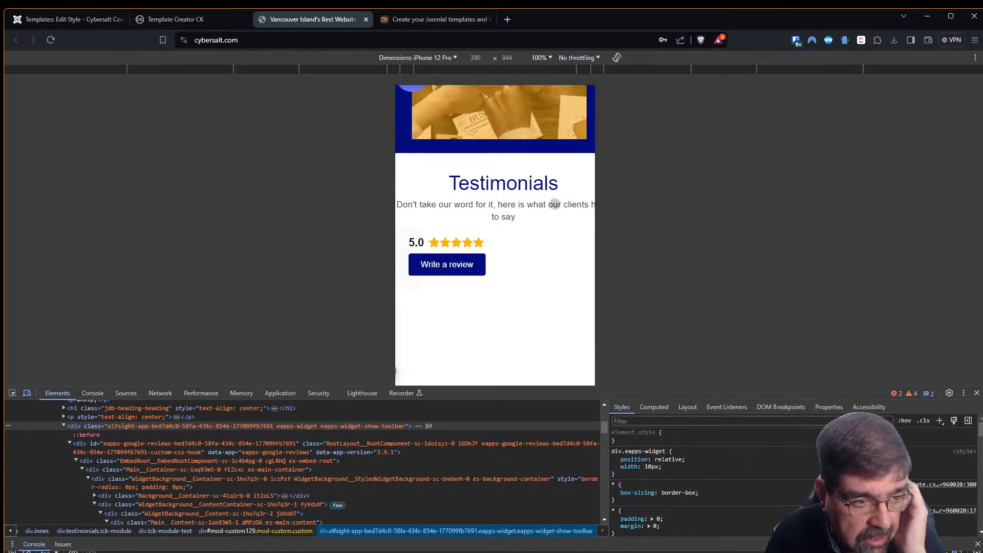
- Select the div#wrapper3 container in the markup and add a div#wrapper3 style rule with a max-width property
scroll(272, 465, "up", 4)
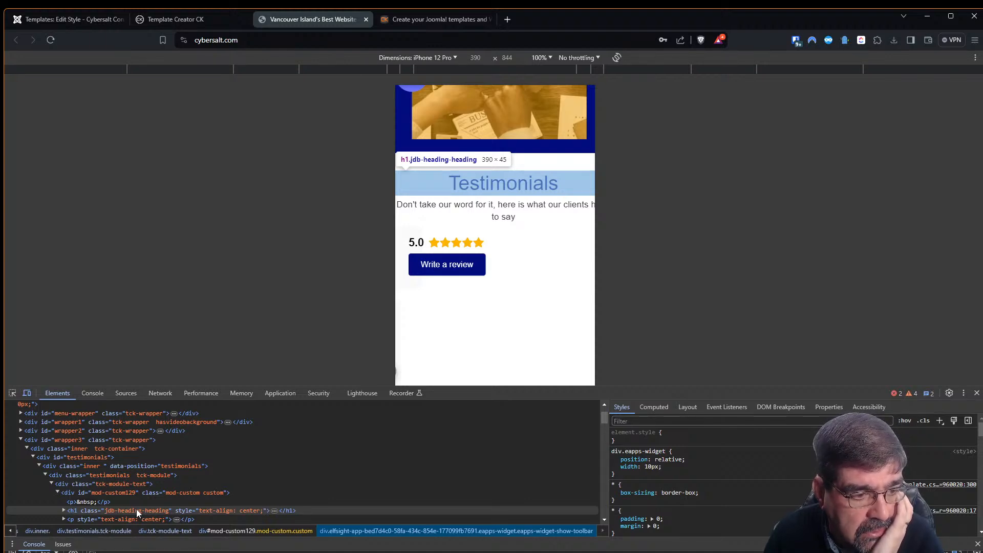
left_click(67, 438)
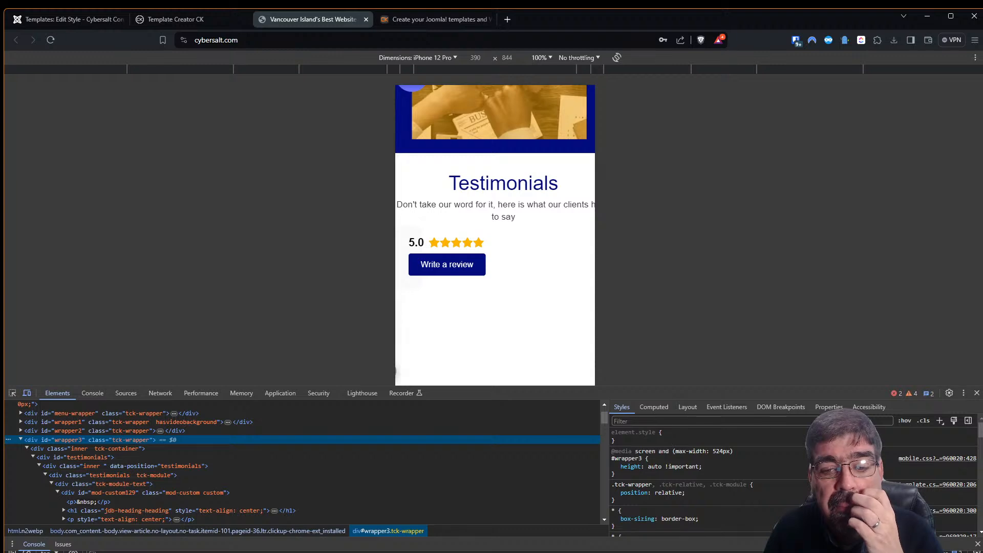
left_click(941, 419)
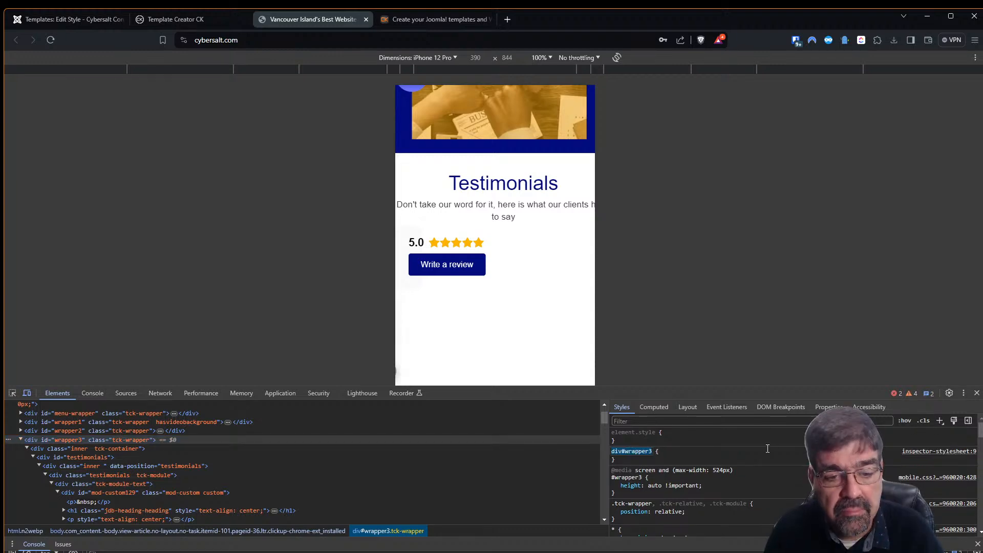
left_click(621, 460)
type("m")
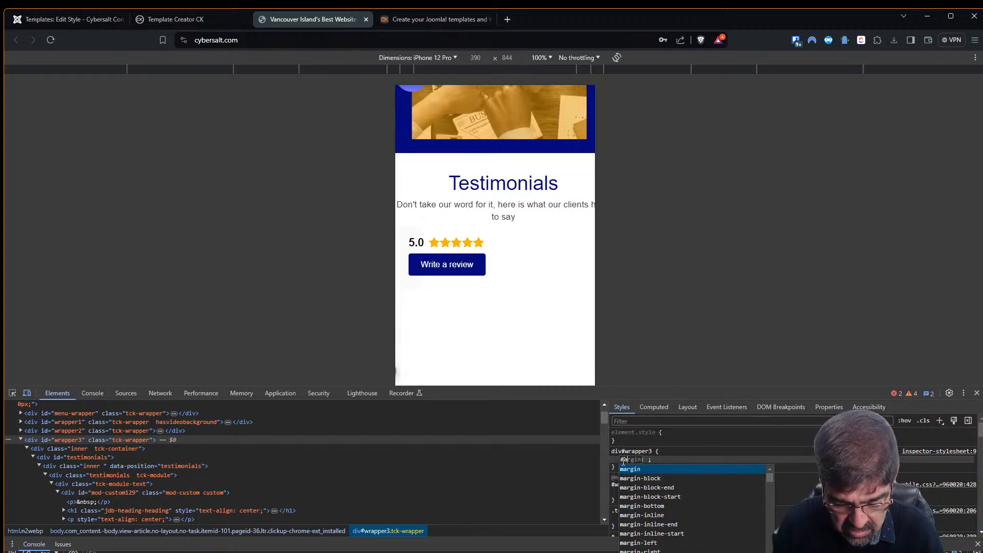
type("ax-width")
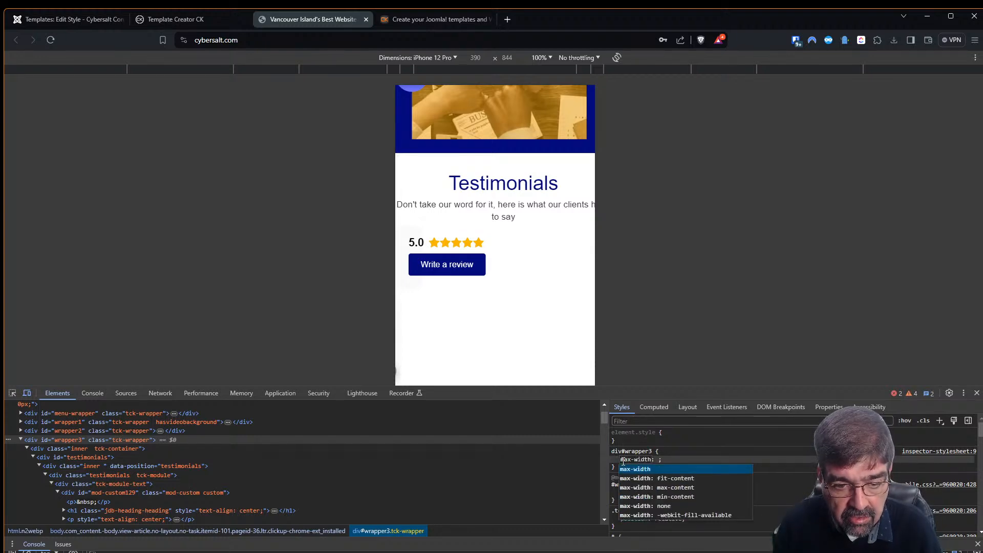
- Try a max-width of 10px in the div#wrapper3 rule and check the page's layout in the mobile preview
key("Tab")
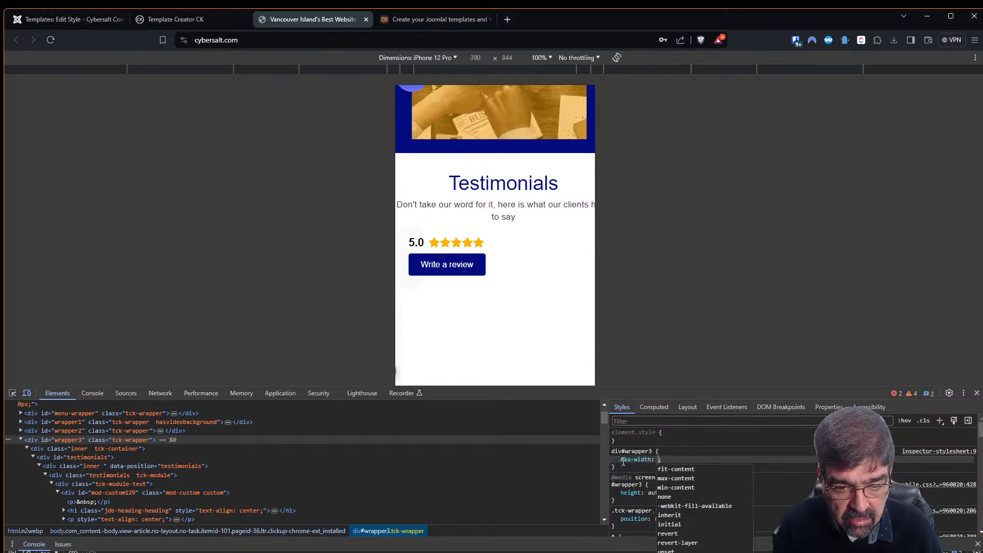
type("10px")
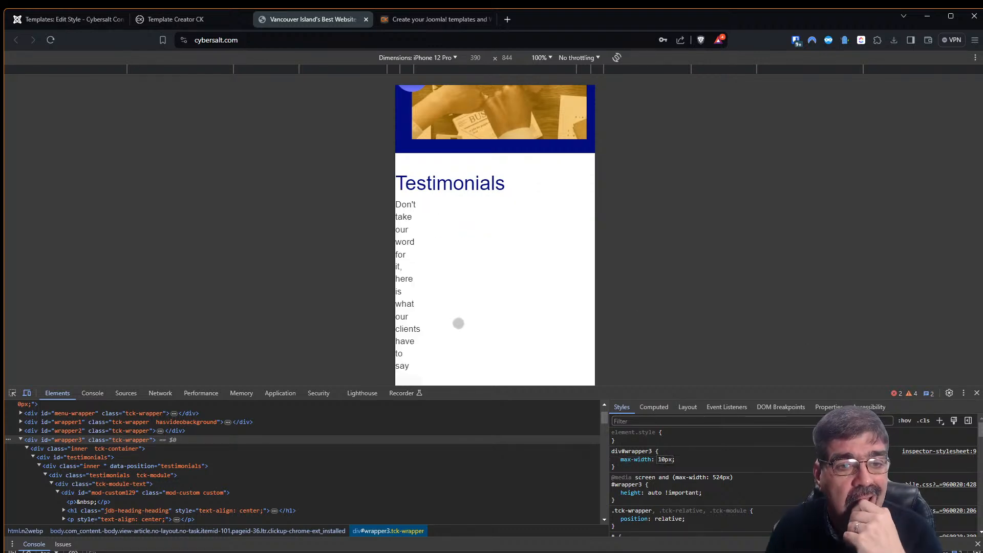
mouse_move(472, 322)
left_mouse_down()
mouse_move(414, 306)
mouse_move(458, 309)
left_mouse_up()
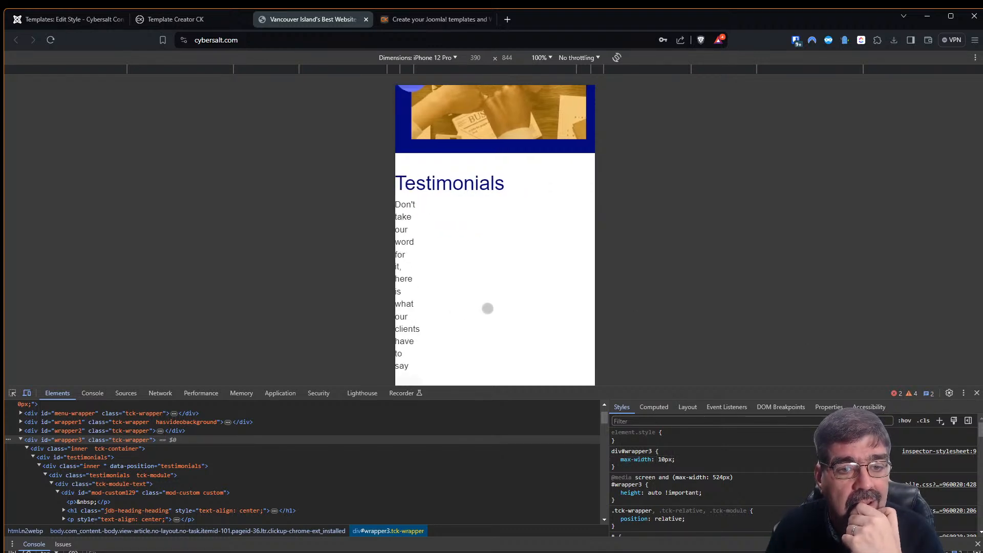
left_click_drag(536, 299, 440, 299)
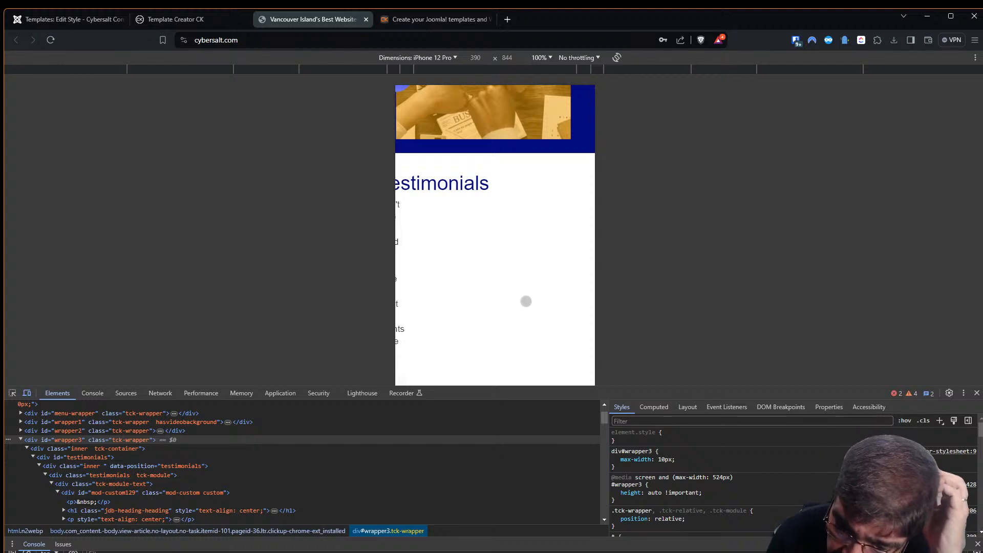
left_click_drag(478, 283, 511, 180)
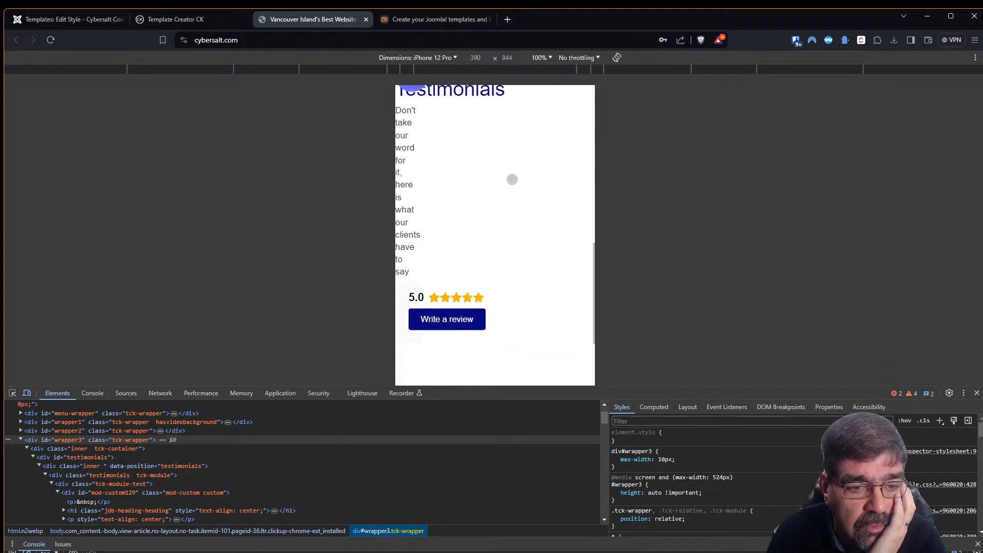
left_click_drag(522, 297, 512, 167)
left_click_drag(505, 294, 514, 140)
left_click_drag(518, 296, 509, 198)
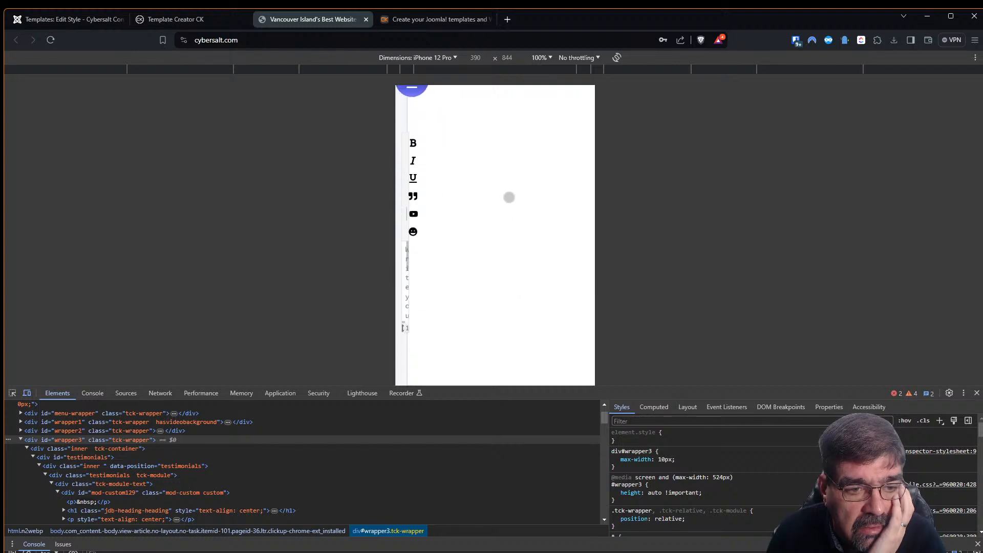
- Inspect the empty area beside the comment form, look over the surrounding content, and reload the page to discard the trial styles
right_click(494, 229)
left_click(547, 433)
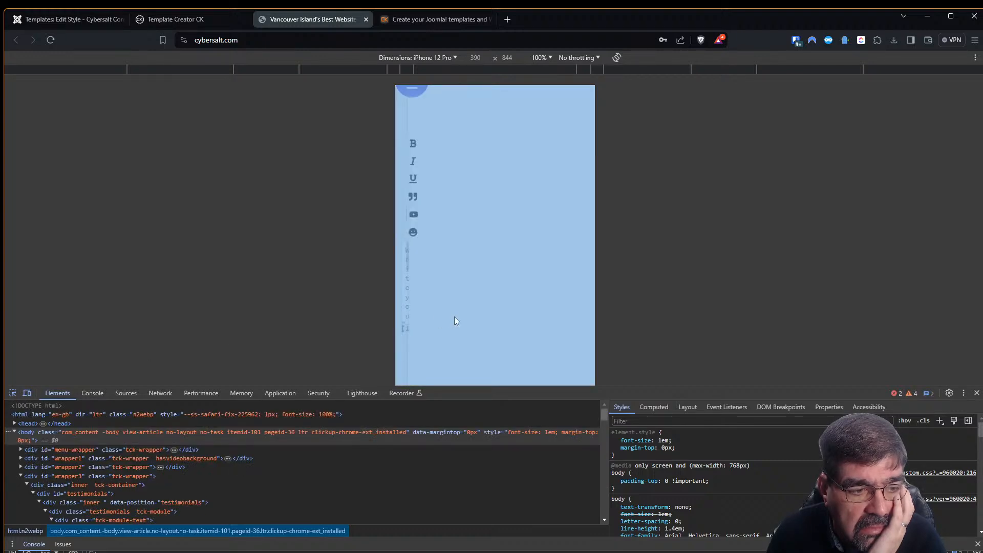
scroll(476, 314, "down", 2)
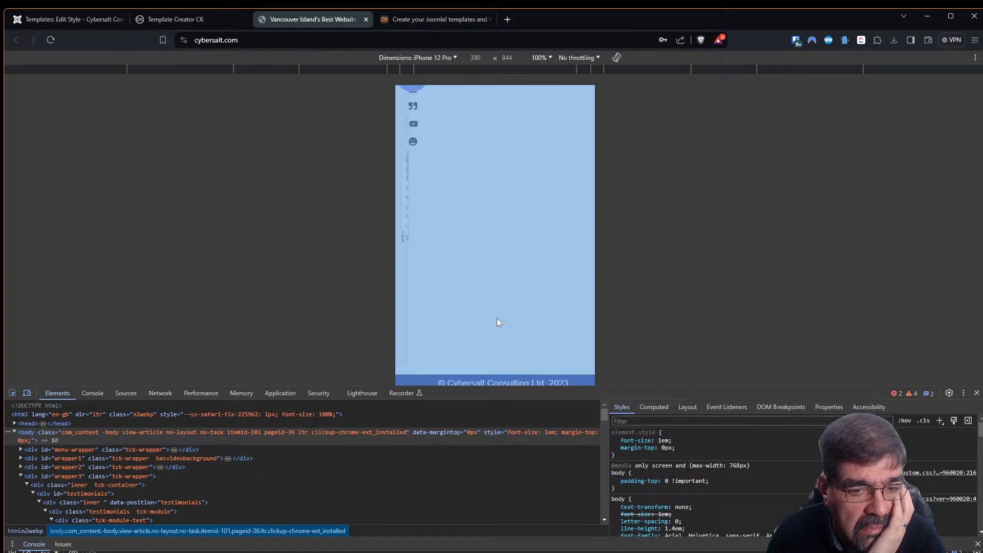
scroll(496, 330, "up", 1)
scroll(496, 329, "down", 1)
scroll(496, 330, "up", 1)
left_click(494, 328)
scroll(505, 330, "up", 7)
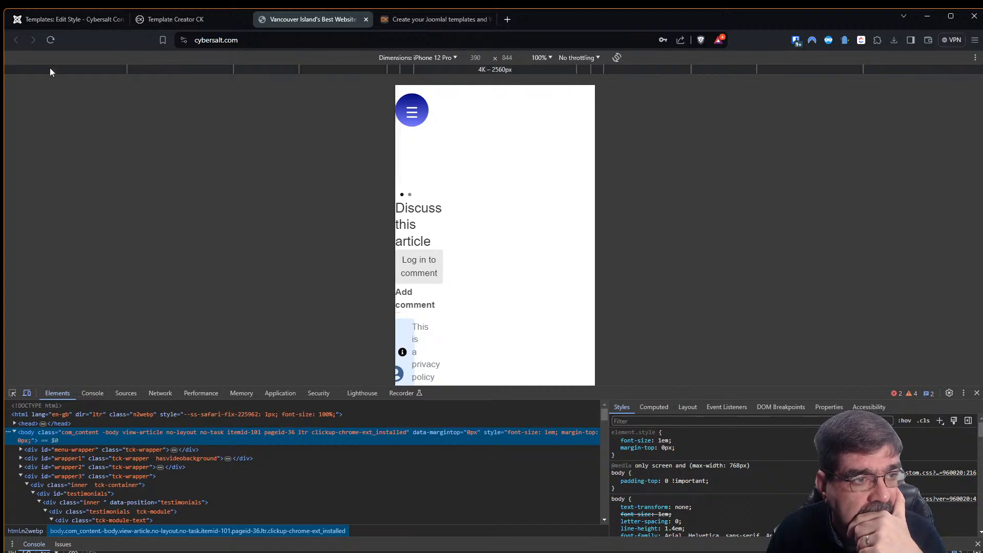
left_click(50, 40)
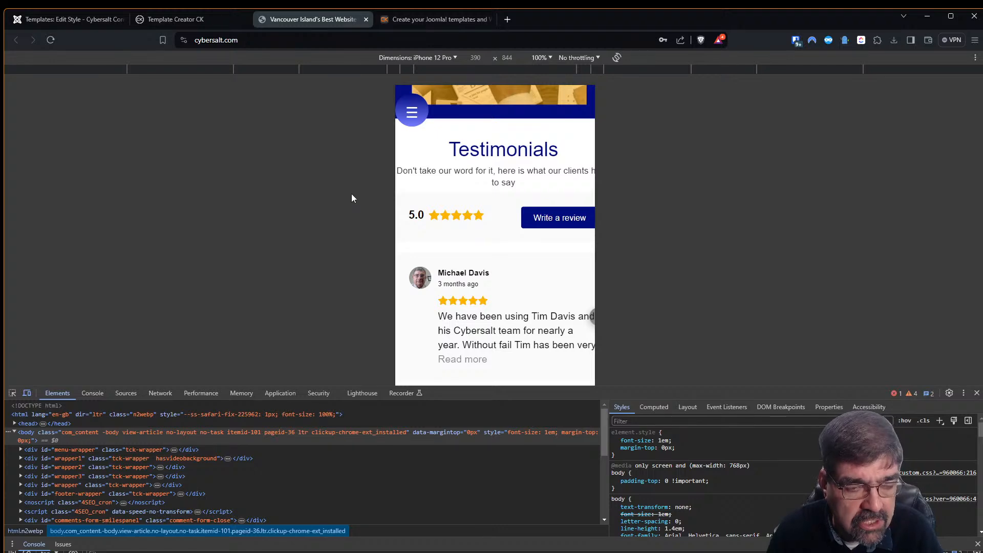
- Switch to Template Creator CK and open the responsive custom CSS fields in the mobile settings
left_click(183, 21)
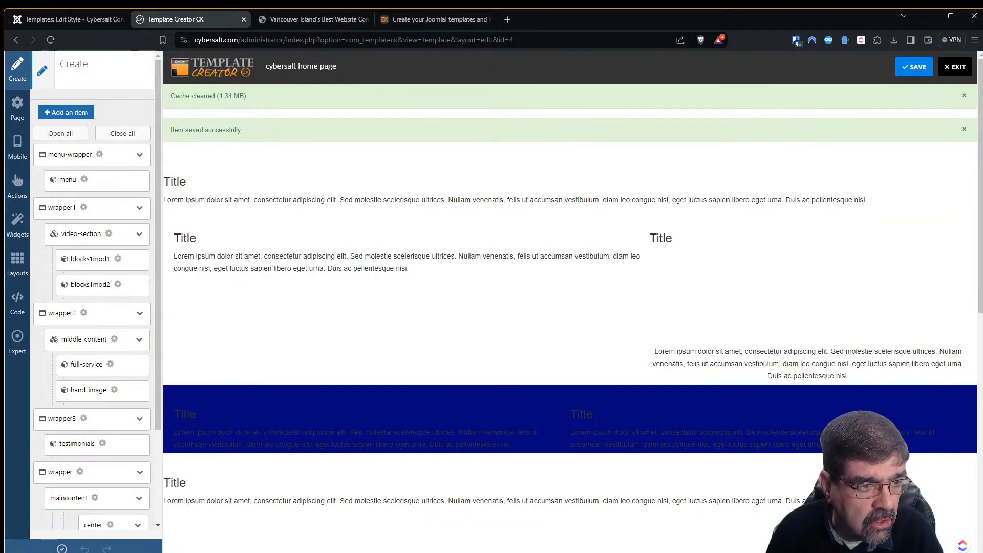
left_click(18, 142)
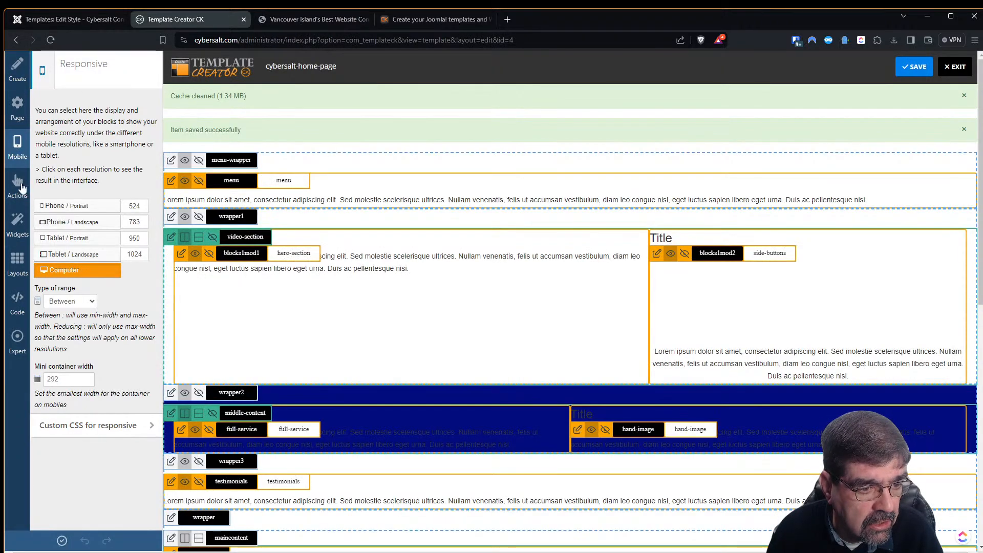
scroll(428, 306, "down", 3)
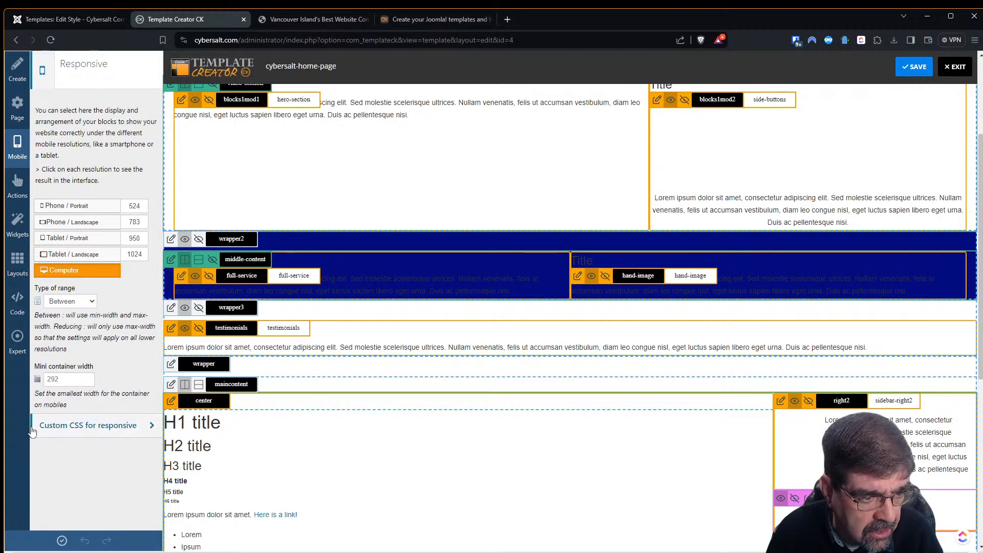
left_click(94, 435)
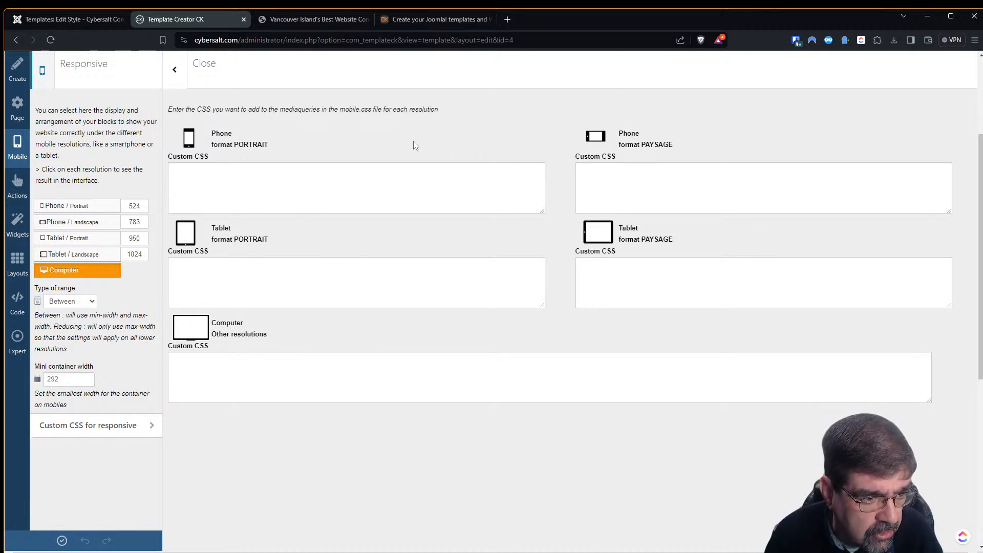
- Return to the live site's mobile preview, inspect the testimonials section, and select its div#wrapper3 element
left_click(330, 21)
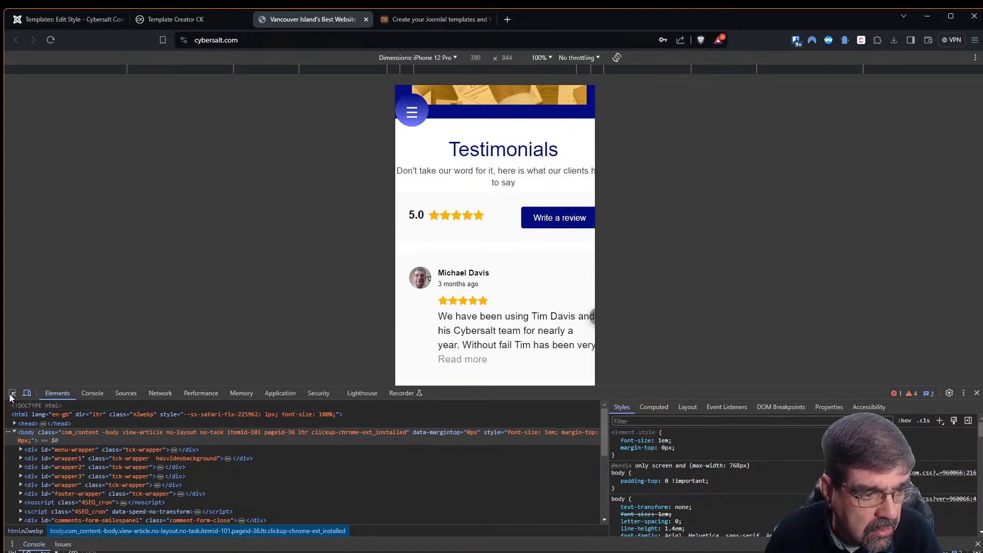
left_click(450, 132)
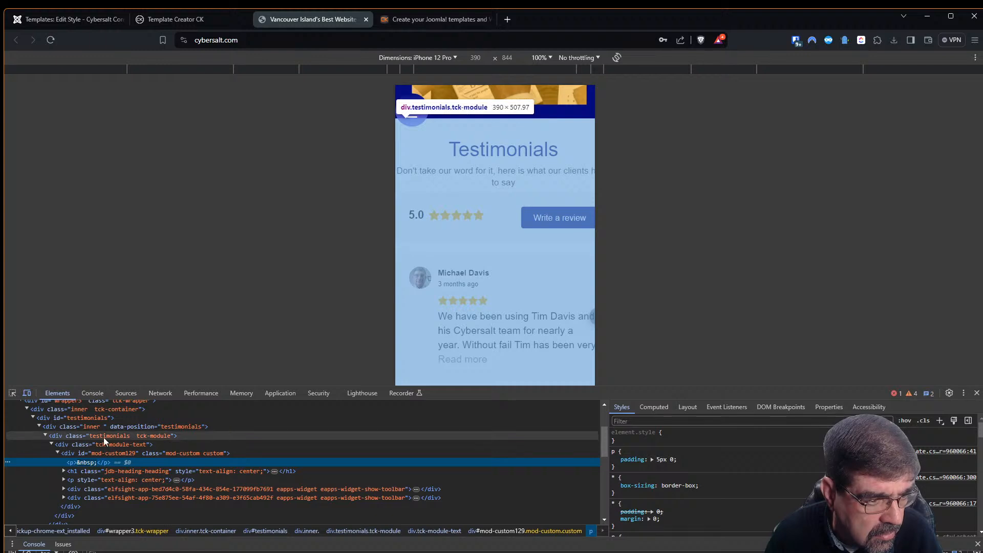
scroll(103, 440, "up", 1)
left_click(81, 451)
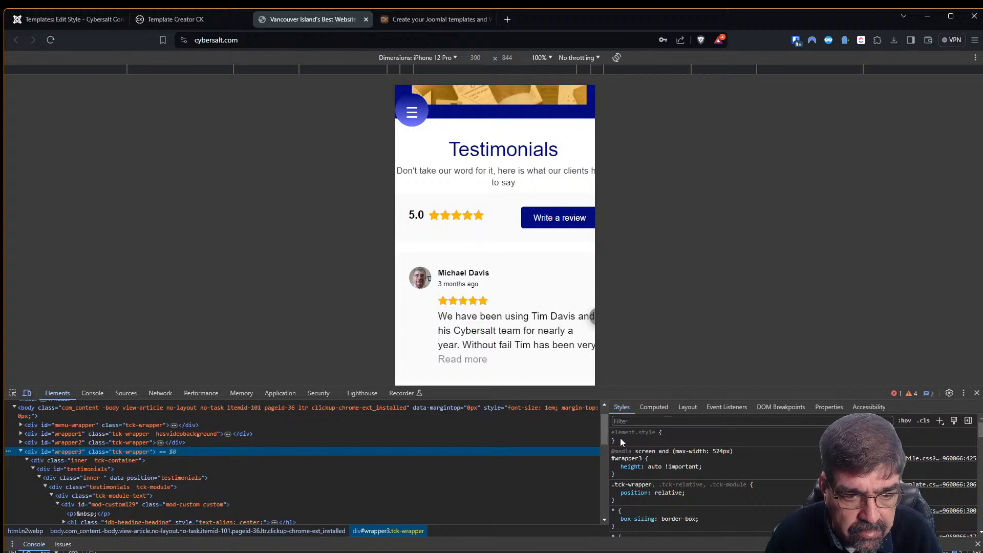
- Add a new style rule for div#wrapper3 with a max-width of 550px
left_click(940, 421)
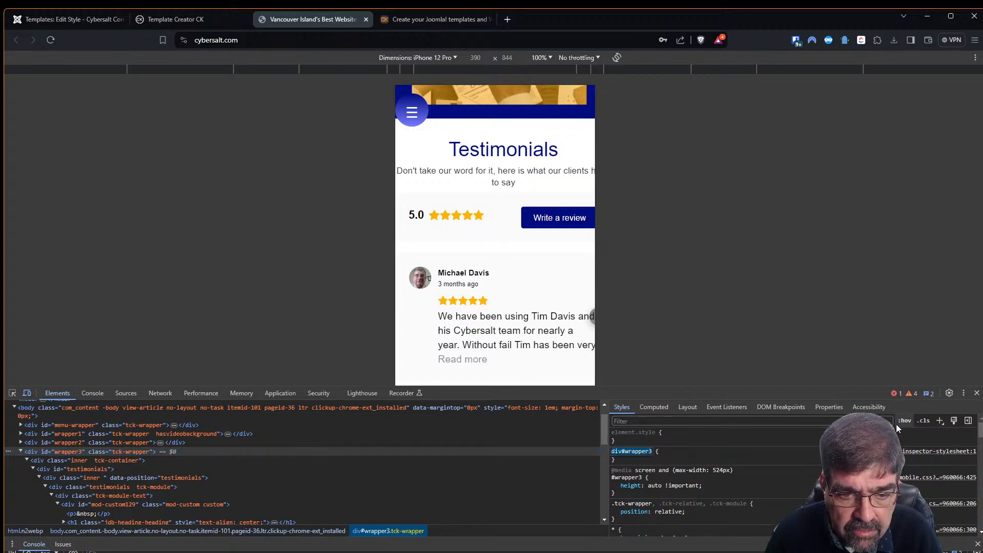
left_click(612, 459)
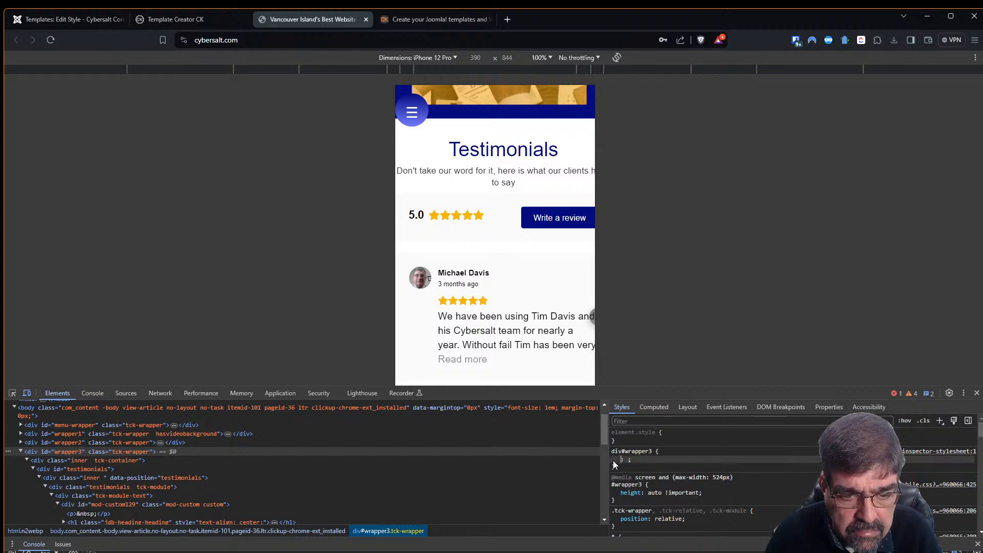
type("max-")
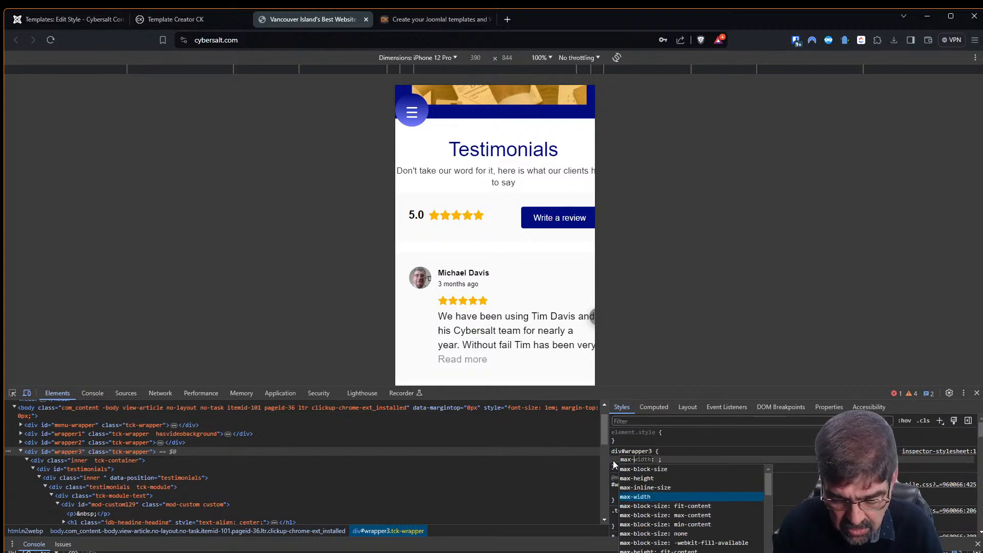
type("width")
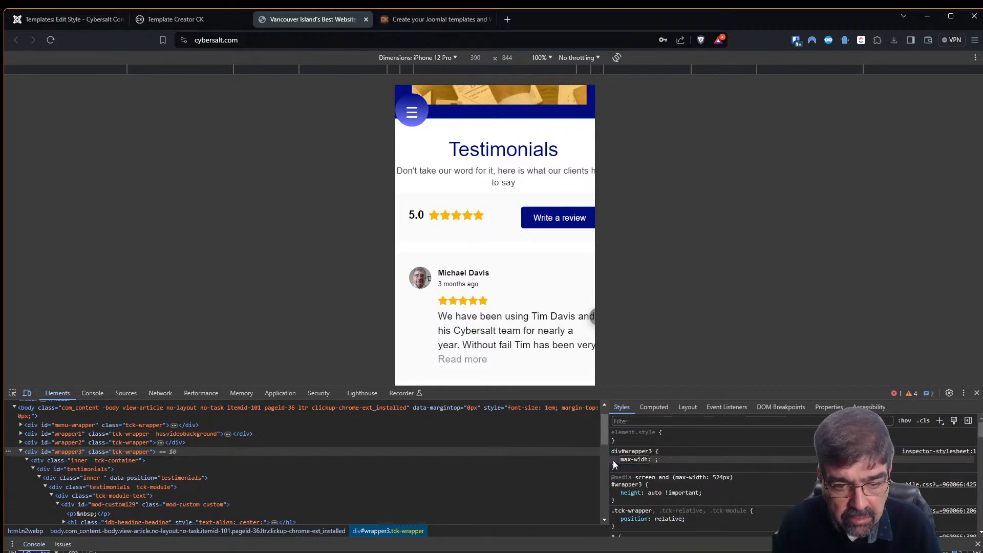
key("Tab")
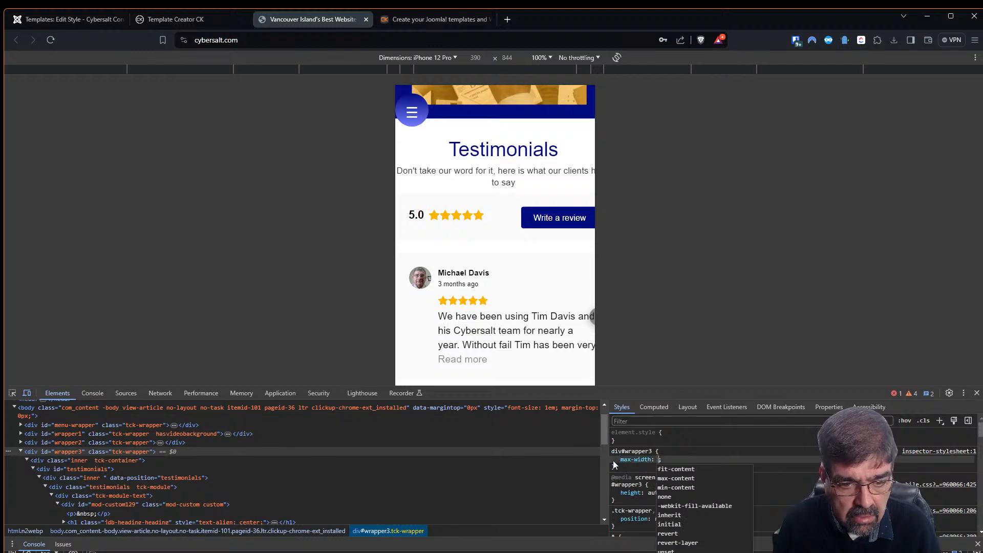
type("55")
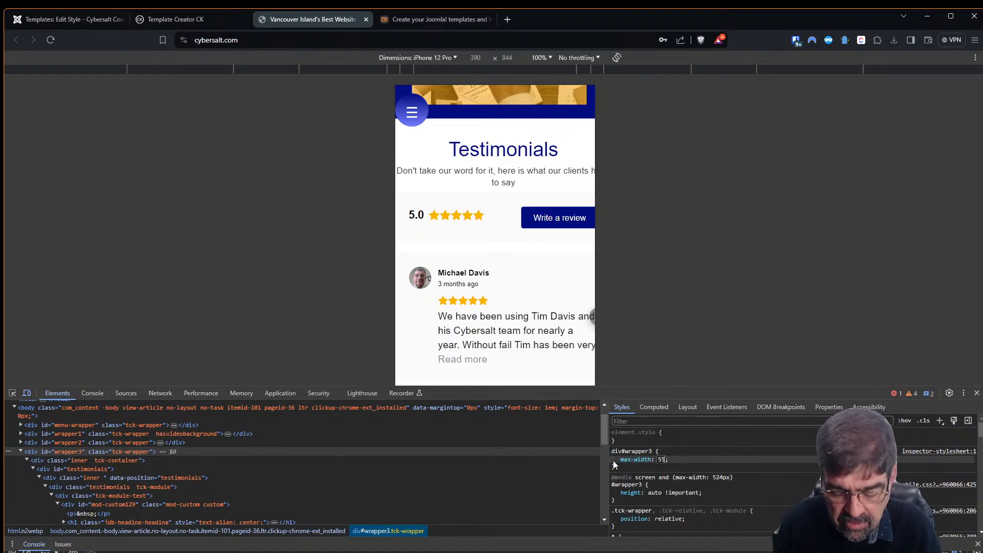
type("0px")
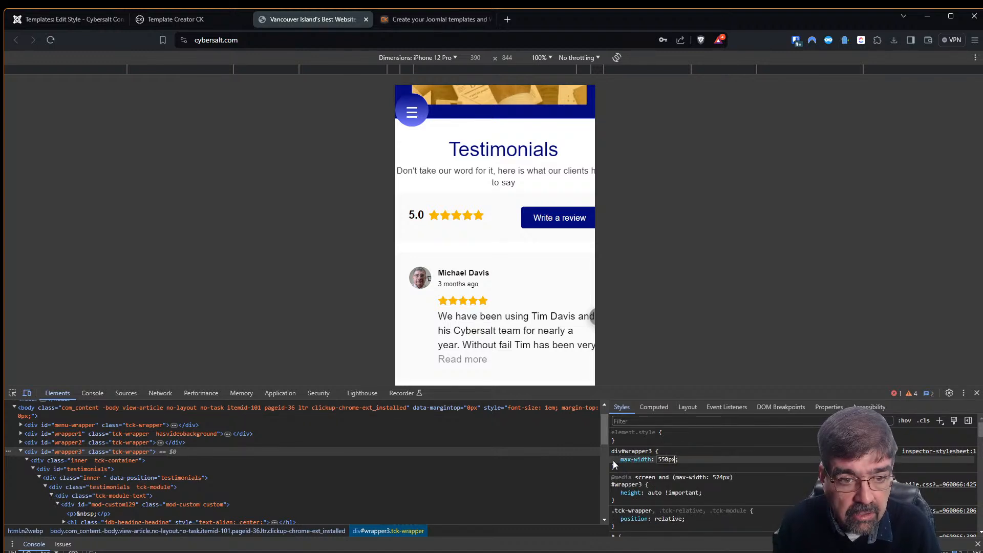
key("Return")
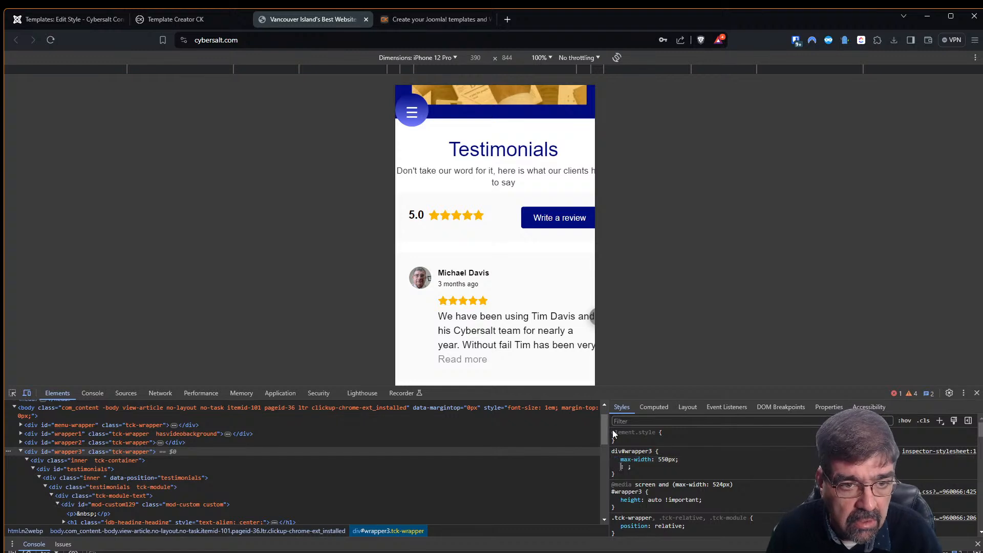
- Try max-width values of 450px and 350px in the div#wrapper3 rule
left_click(659, 459)
left_click(660, 459)
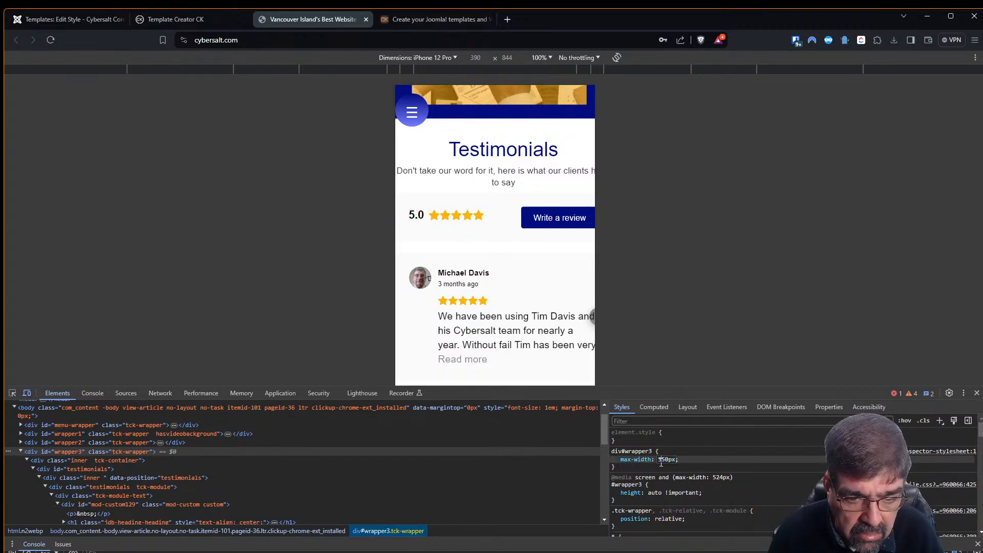
key("Delete")
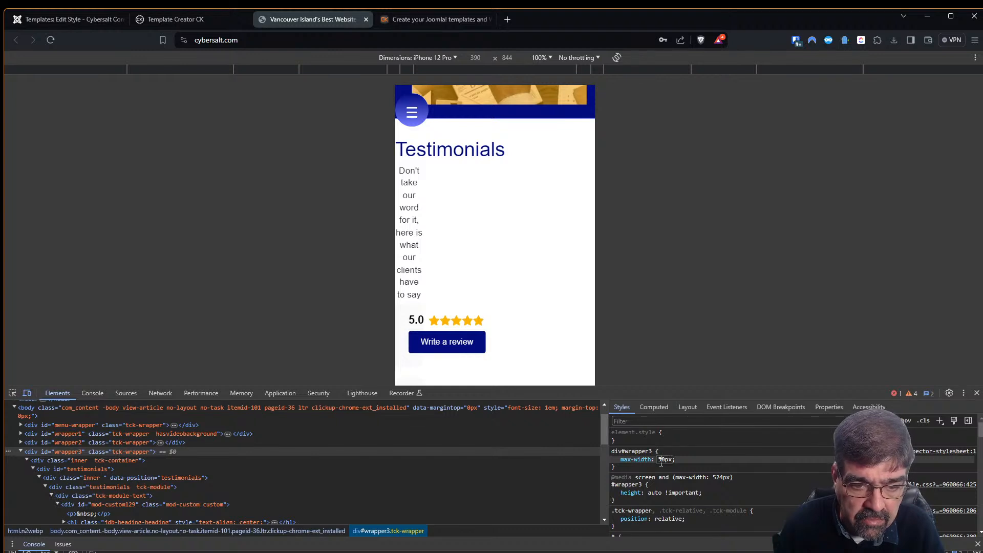
type("4")
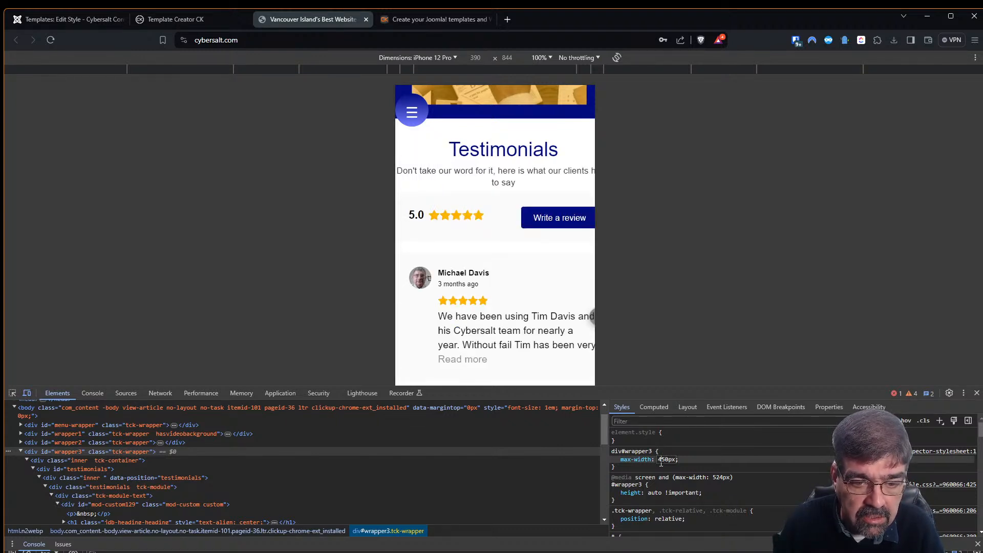
key("BackSpace")
type("3")
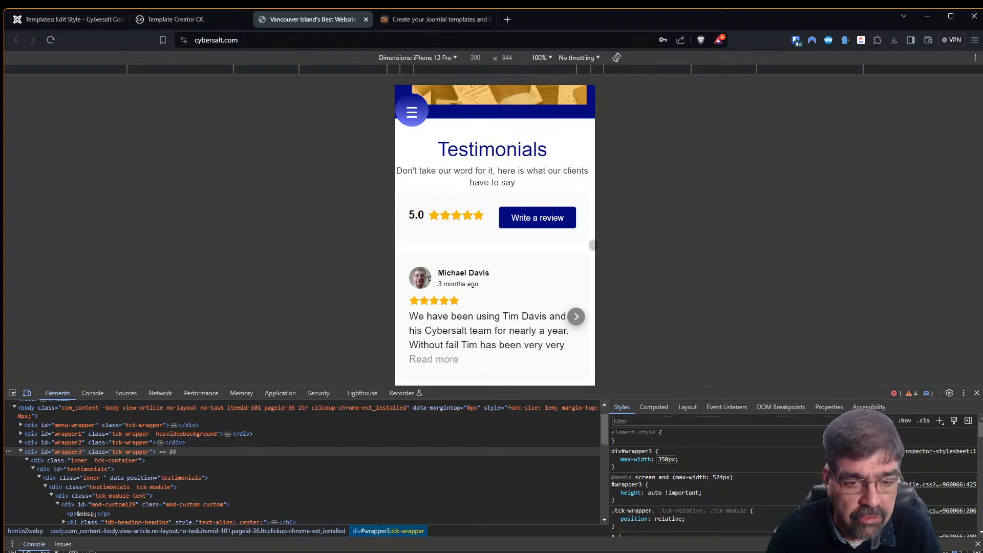
- Try a 390px max-width for div#wrapper3, settle on 370px, and check the testimonials in the mobile preview
key("Delete")
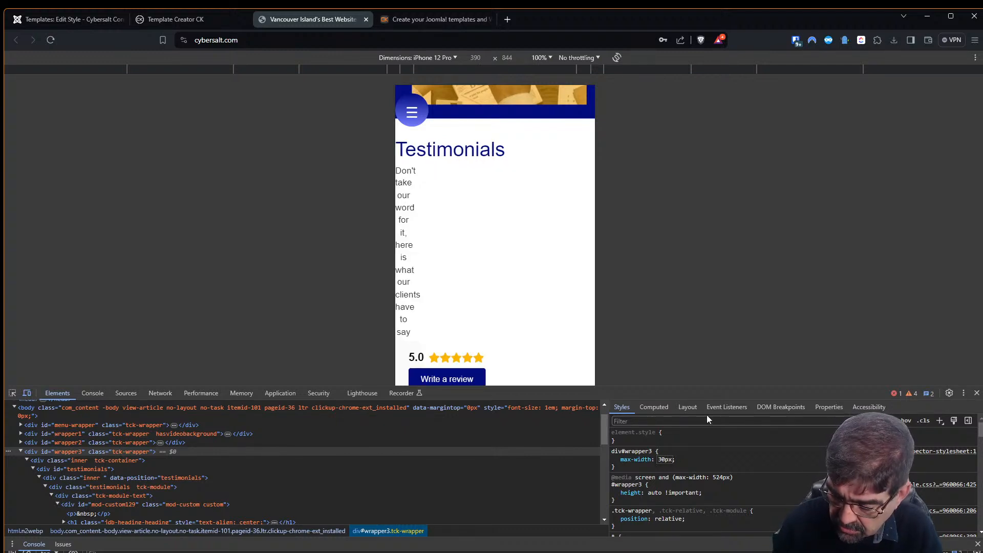
type("9")
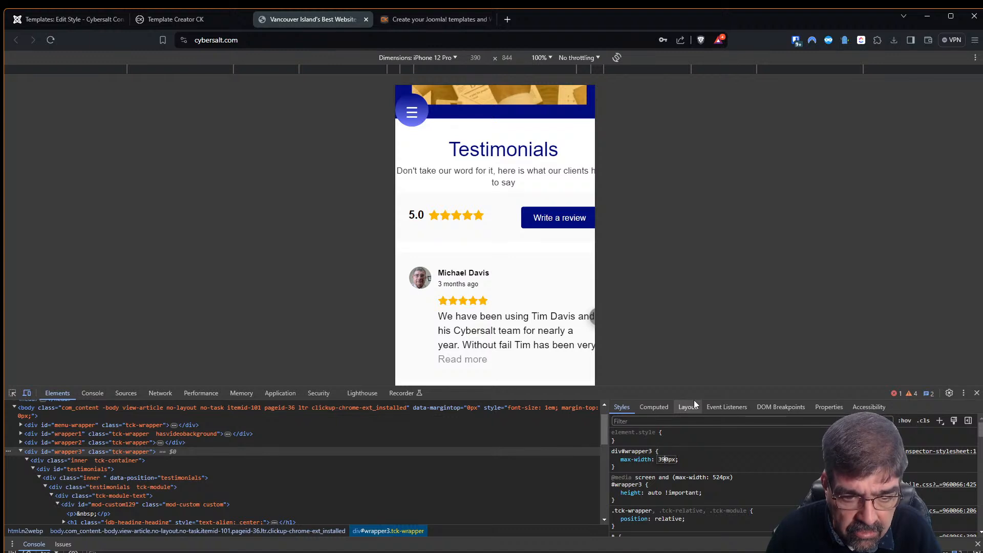
key("BackSpace")
type("7")
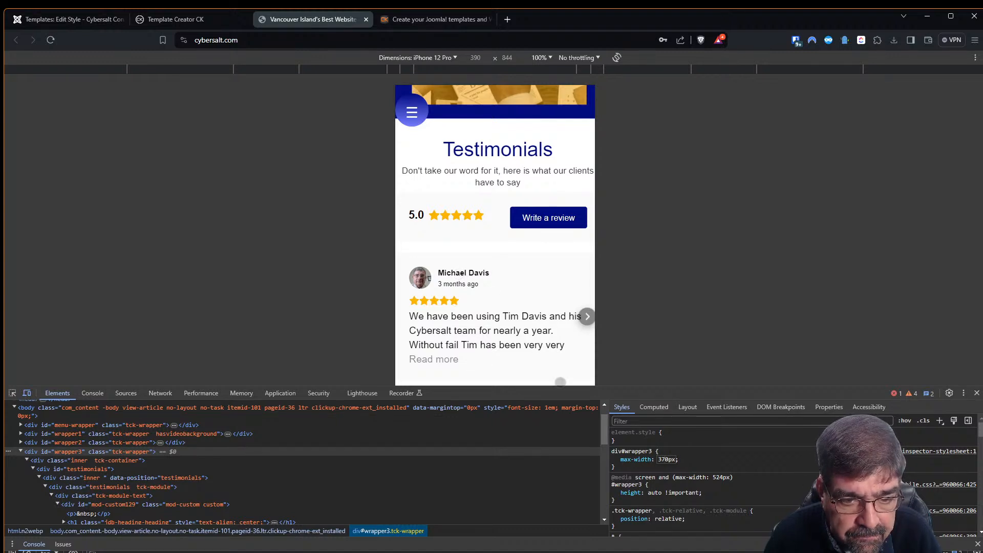
left_click(625, 467)
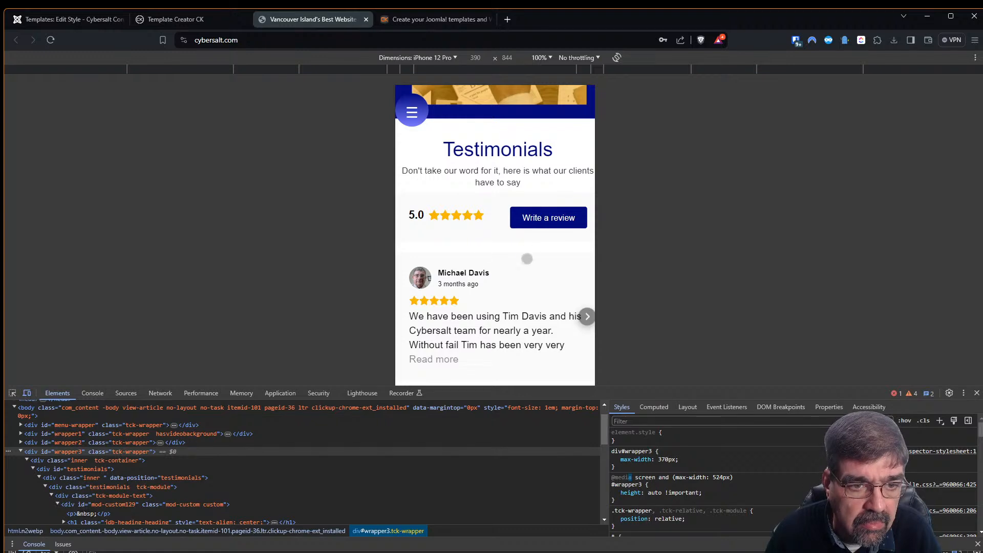
mouse_move(530, 254)
left_mouse_down()
mouse_move(489, 254)
mouse_move(546, 242)
mouse_move(472, 241)
mouse_move(521, 241)
left_mouse_up()
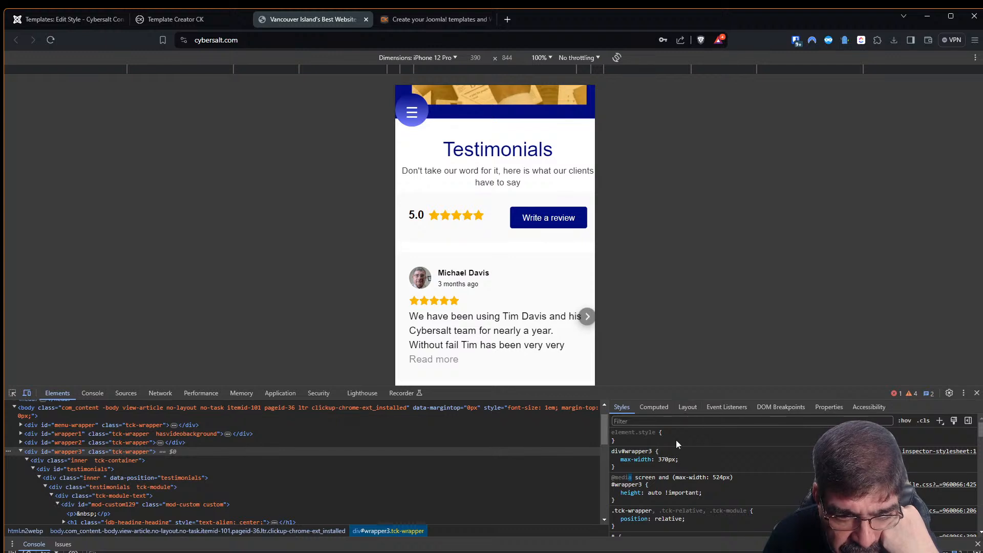
left_click_drag(560, 260, 523, 200)
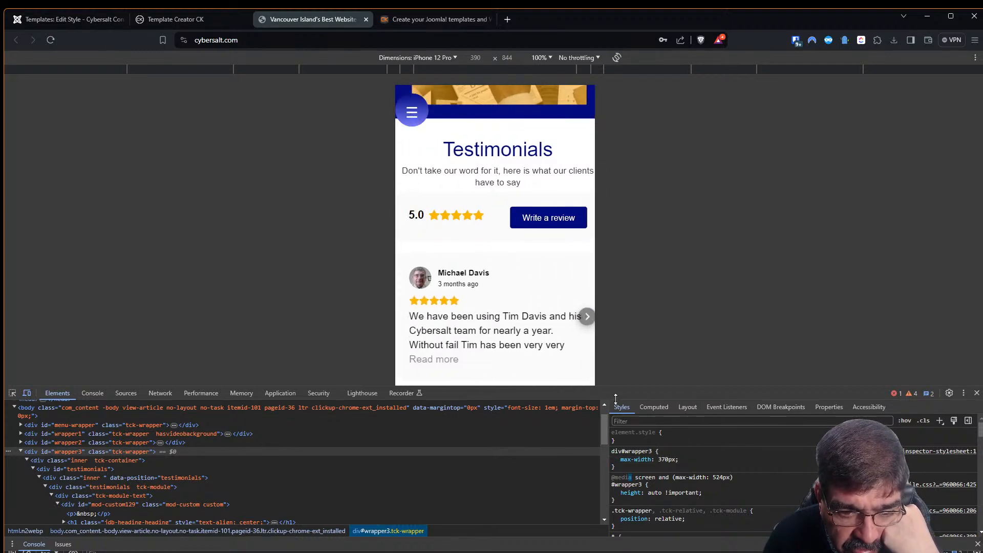
- Copy the div#wrapper3 rule with its 370px max-width from the inspected styles
left_click(631, 465)
left_click(620, 477)
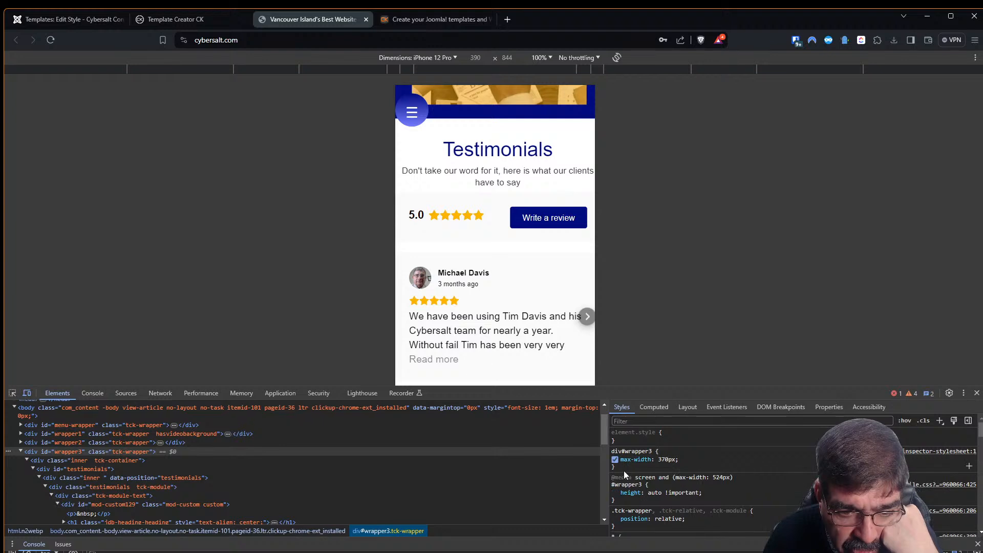
left_click_drag(625, 469, 612, 449)
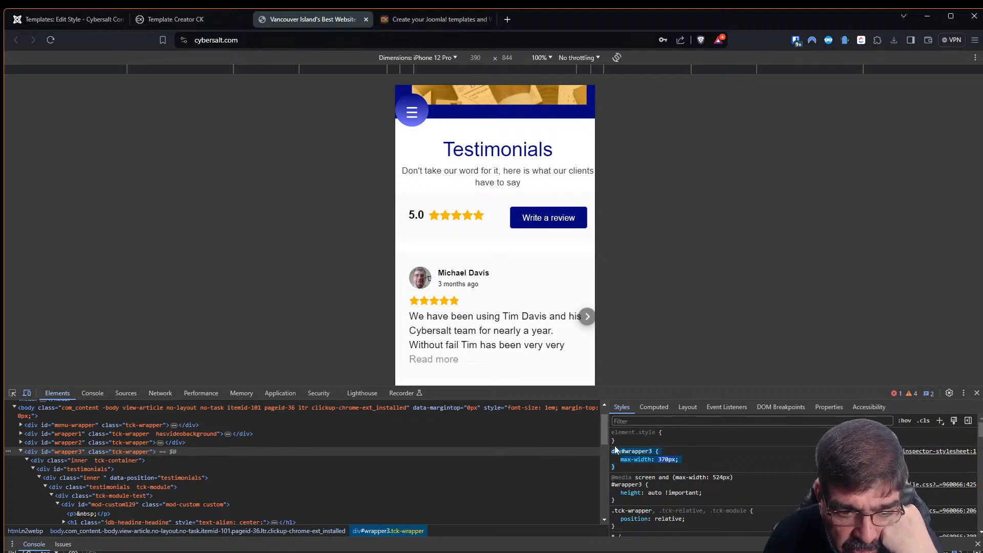
right_click(639, 459)
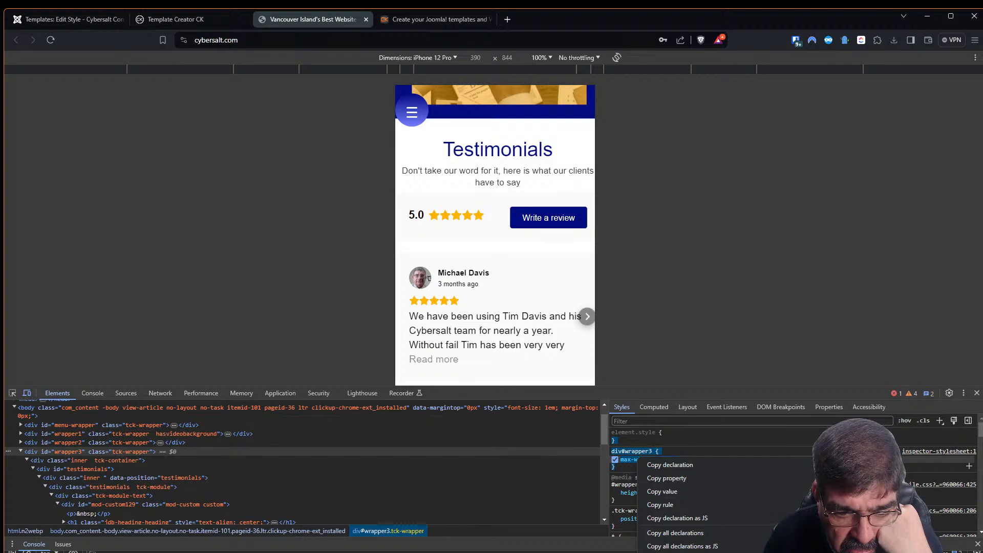
left_click(660, 504)
- Paste the div#wrapper3 rule into the template's Phone portrait custom CSS and remove the stray closing brace above it
left_click(195, 18)
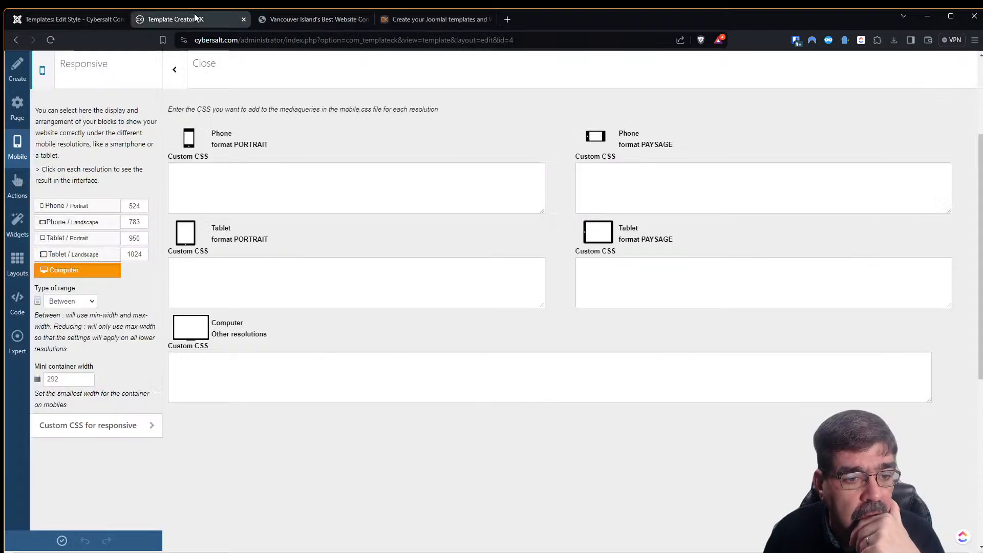
left_click(273, 192)
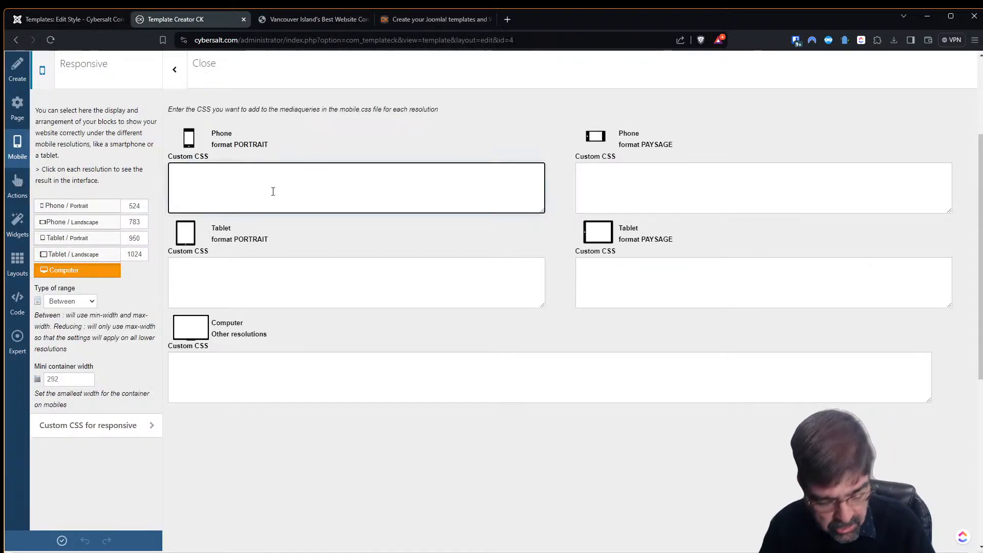
key("ctrl+v")
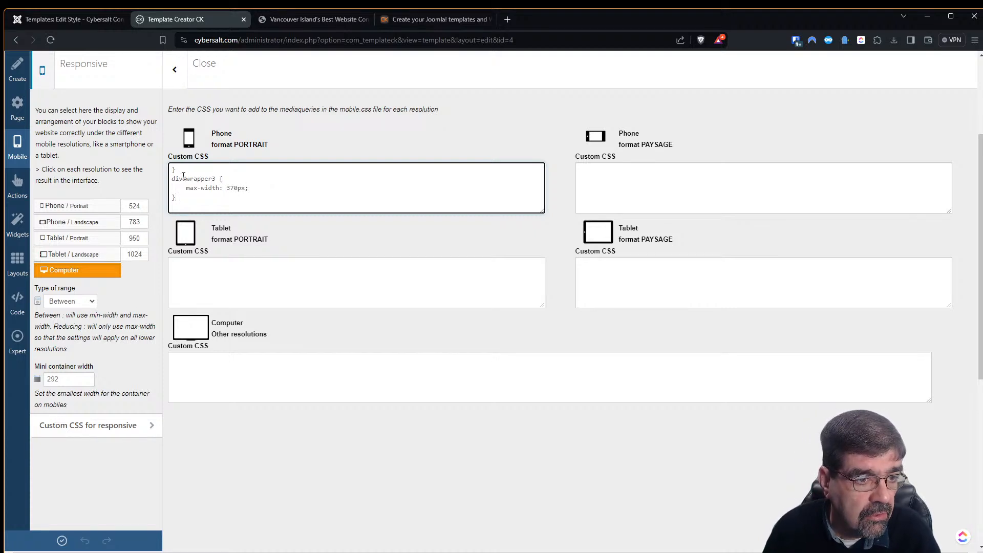
left_click_drag(180, 171, 166, 170)
key("Delete")
key("Delete")
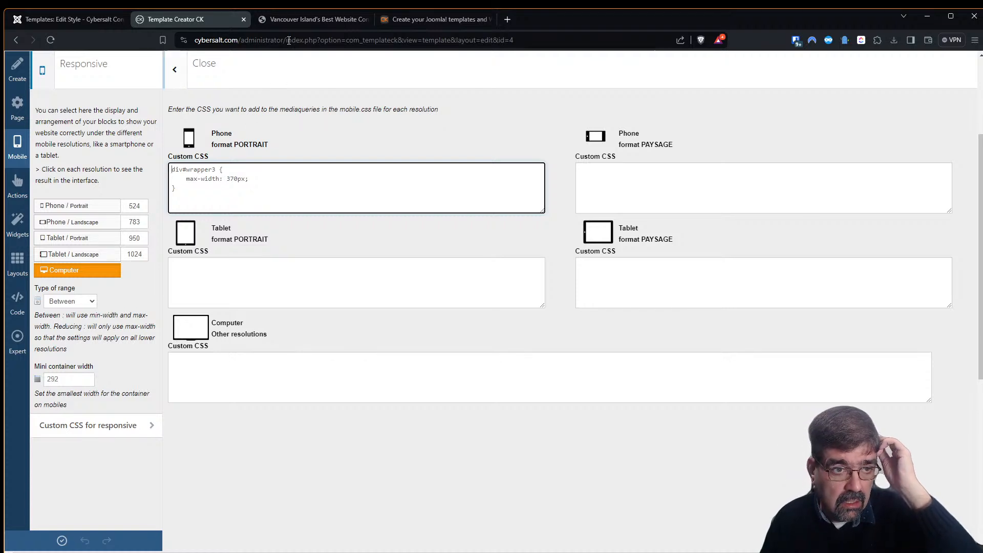
- Look over the live mobile preview, go through the template's phone and tablet resolutions, and choose Phone / Portrait
left_click(302, 23)
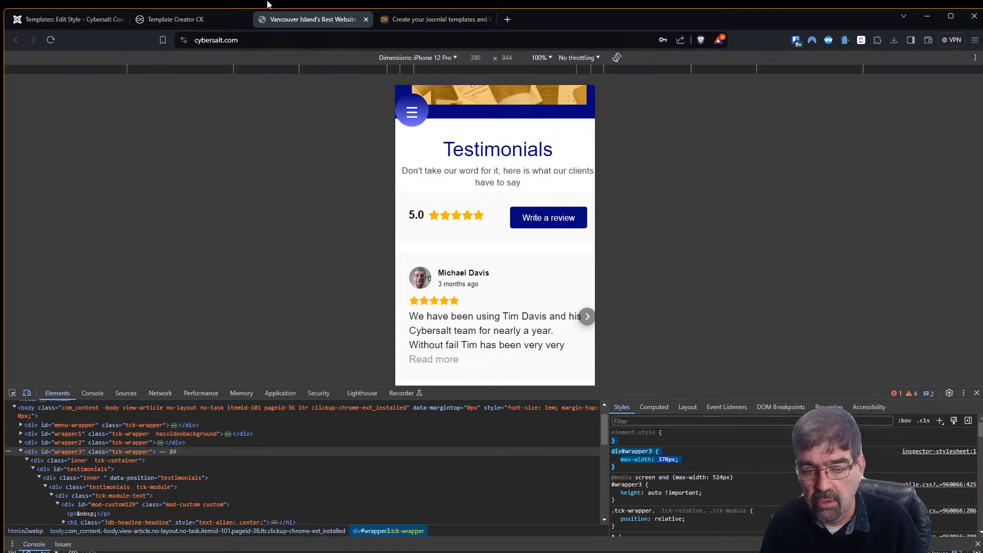
left_click(200, 19)
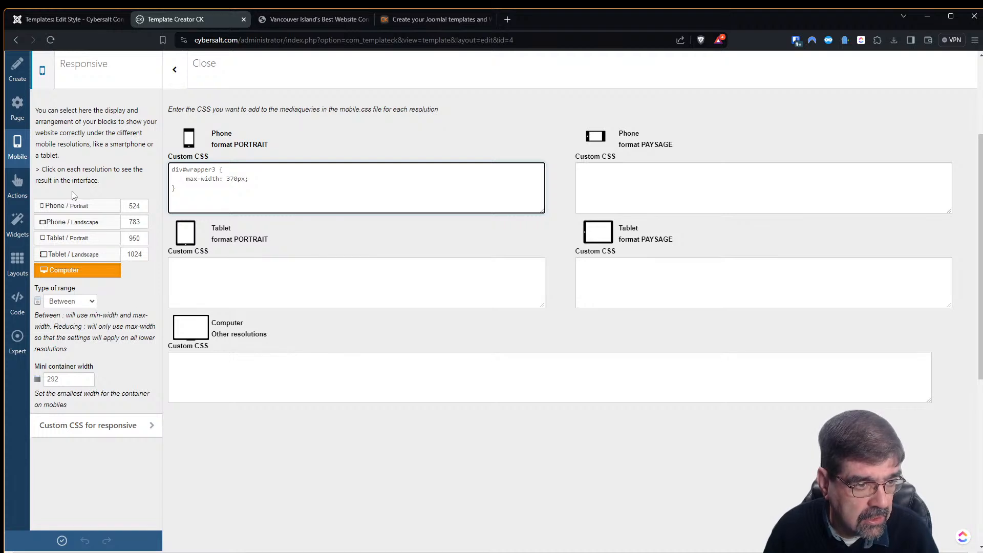
left_click(65, 206)
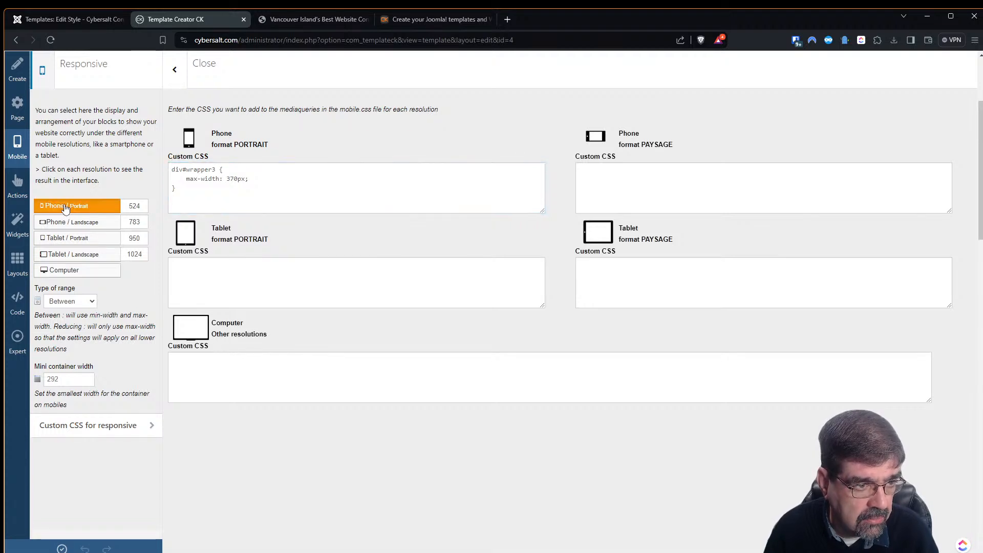
left_click(64, 224)
left_click(64, 239)
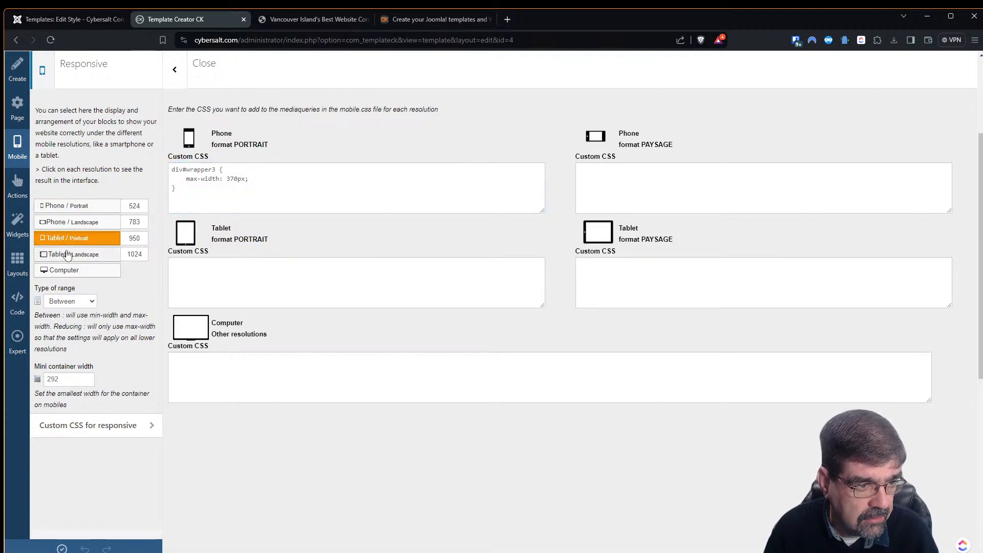
left_click(65, 255)
left_click(78, 209)
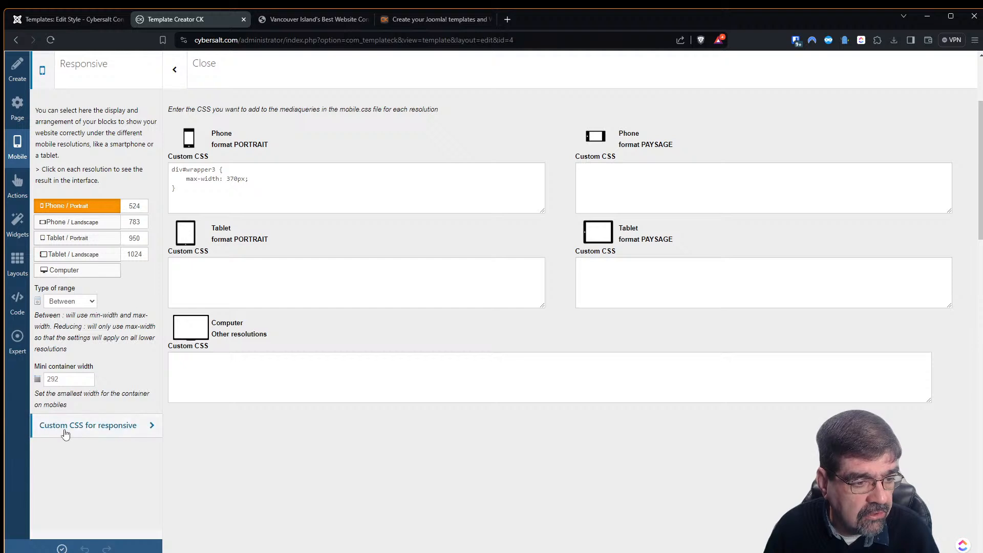
- Try generating the template files and reload the live site's mobile preview to check the testimonials
left_click(62, 548)
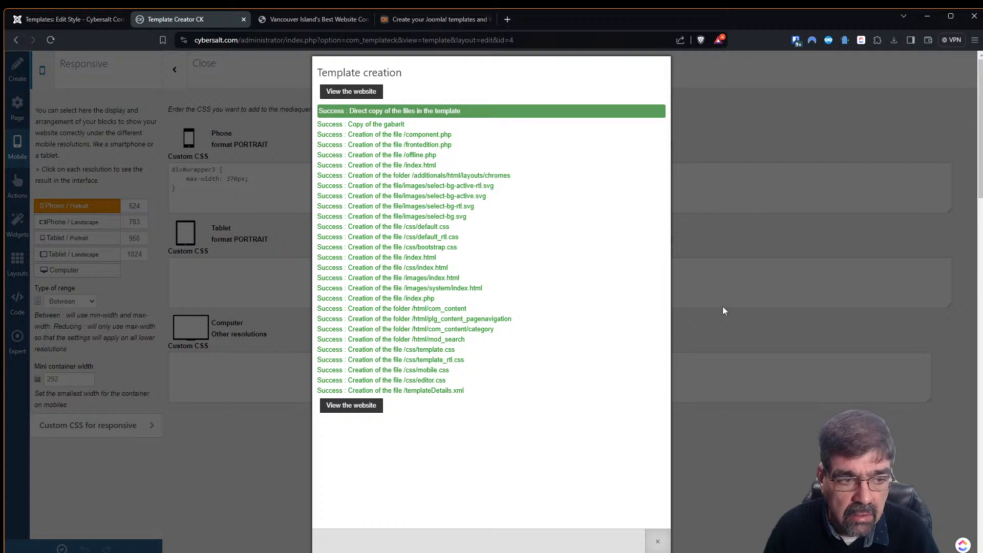
left_click(723, 310)
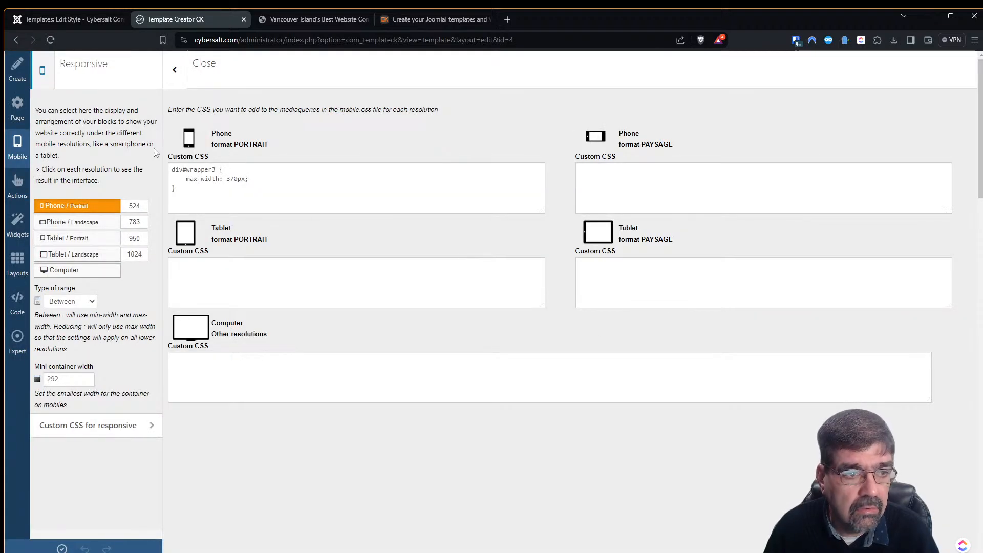
left_click(323, 19)
key("F5")
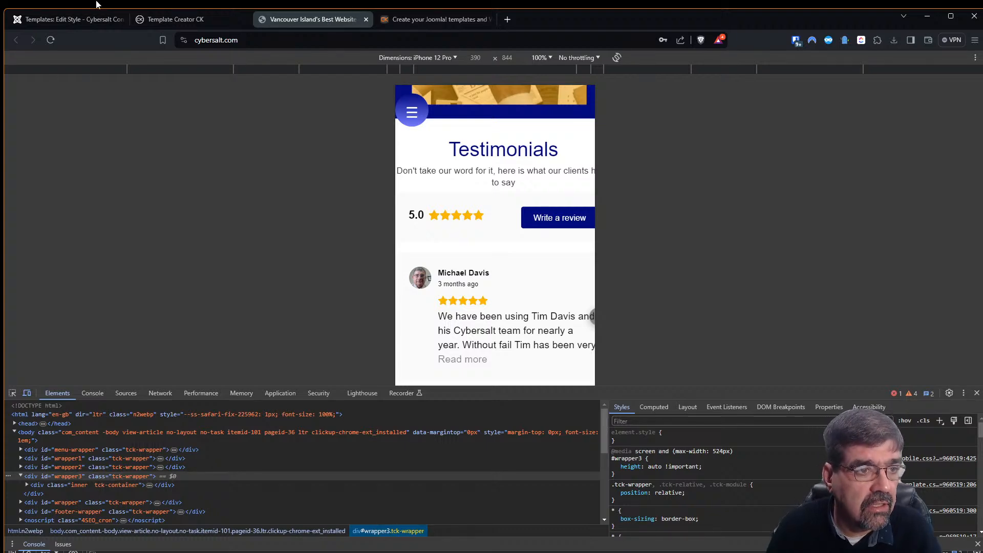
- Return to Template Creator CK and generate the template files again
left_click(76, 16)
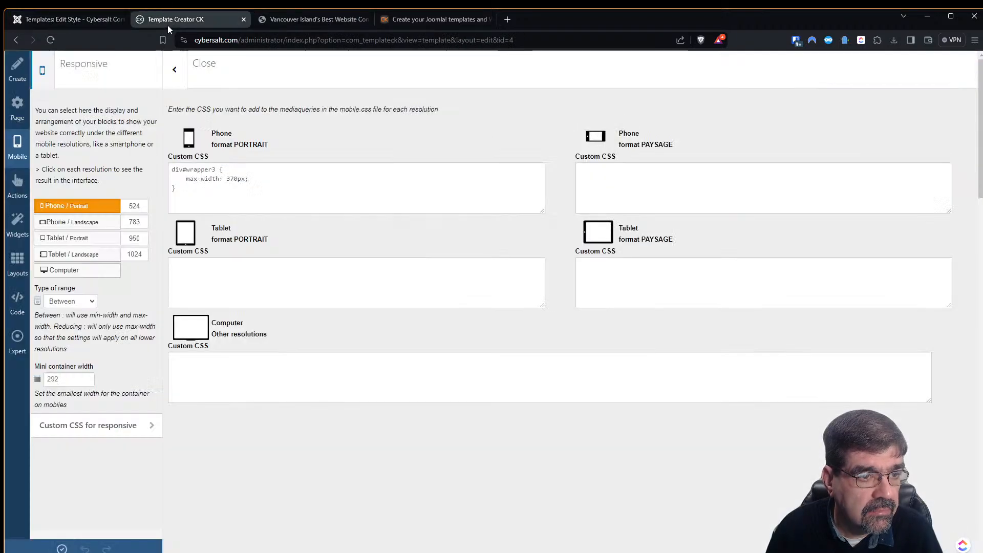
left_click(174, 19)
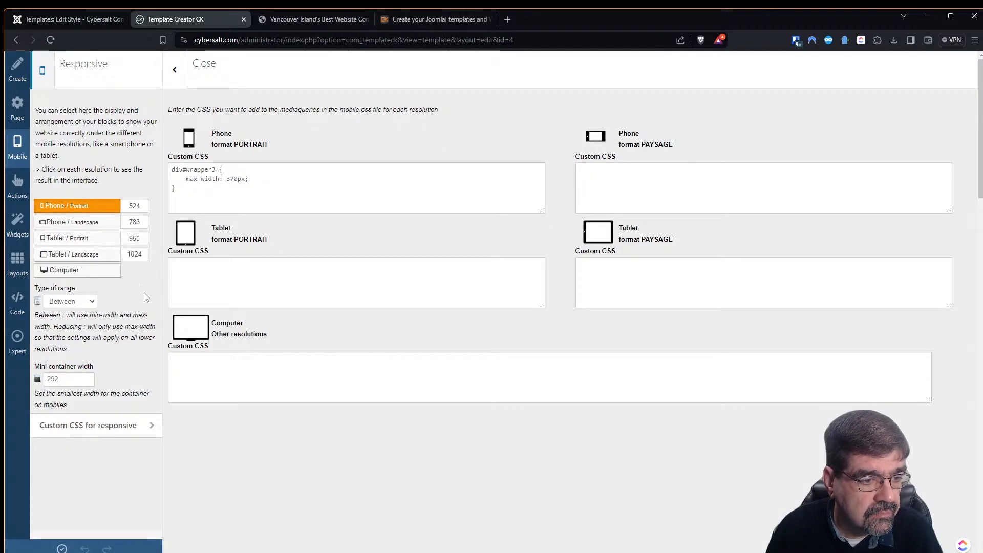
left_click(61, 548)
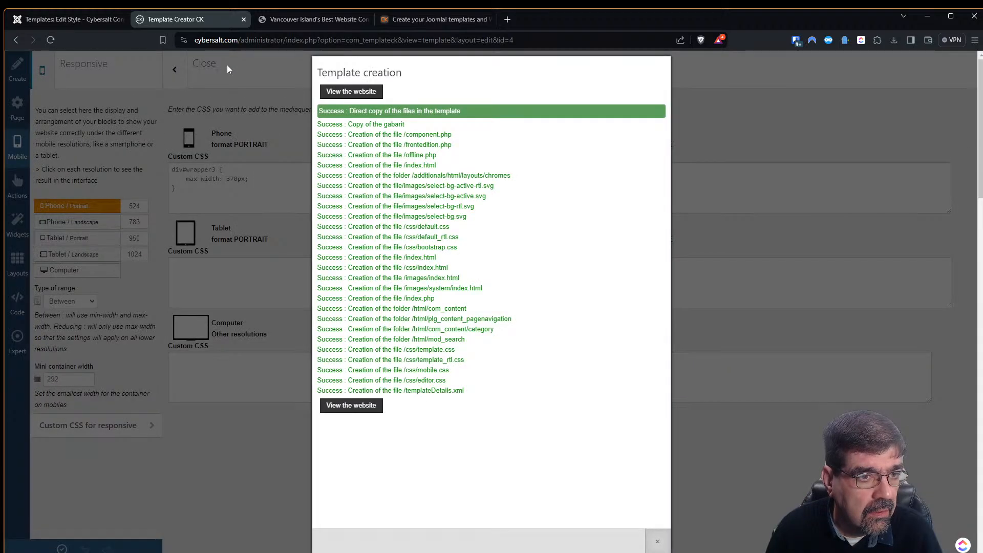
left_click(254, 77)
- Close the responsive custom CSS, save the cybersalt-home-page template and regenerate its files
left_click(184, 77)
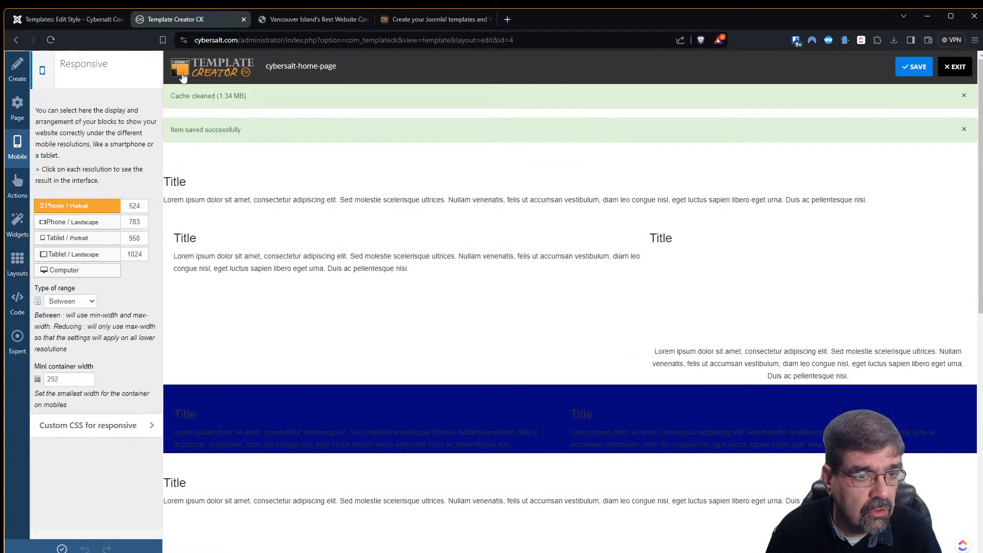
left_click(905, 66)
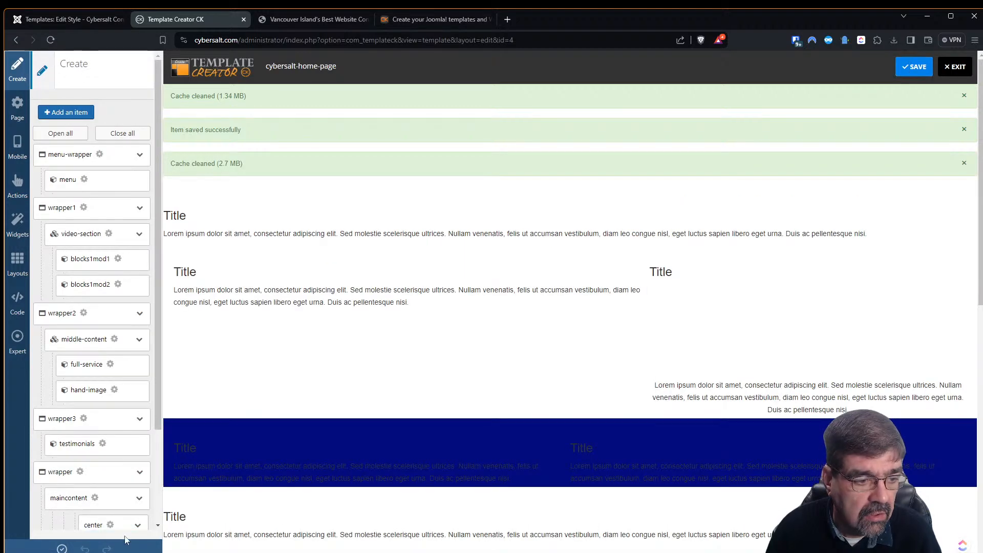
left_click(61, 548)
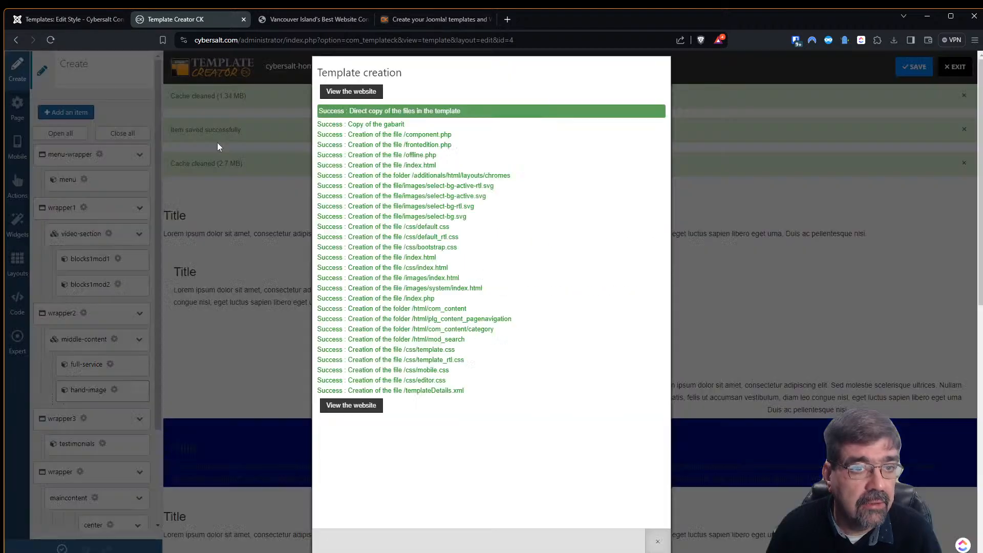
- Reload the live site's mobile preview and check the testimonials section and the content above it
left_click(294, 16)
key("F5")
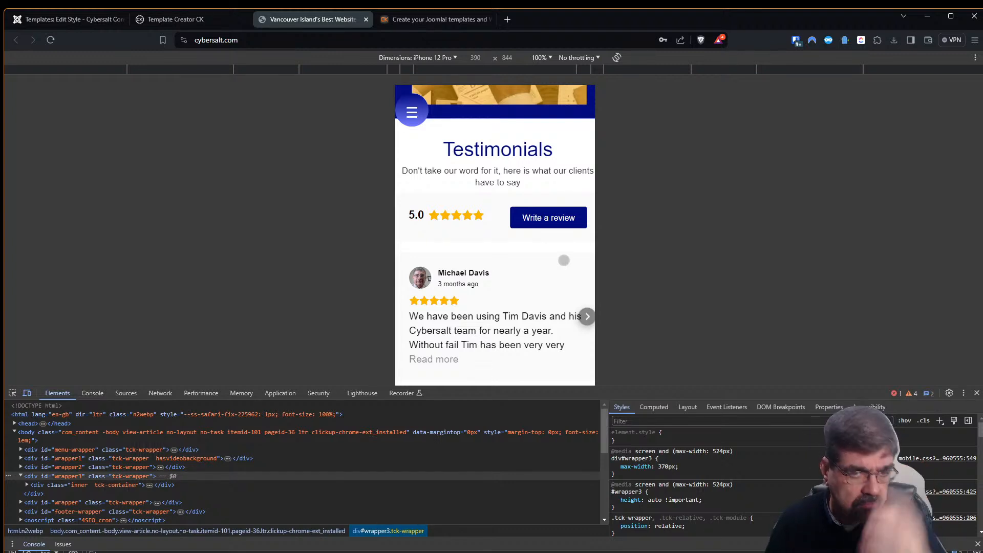
scroll(417, 279, "up", 10)
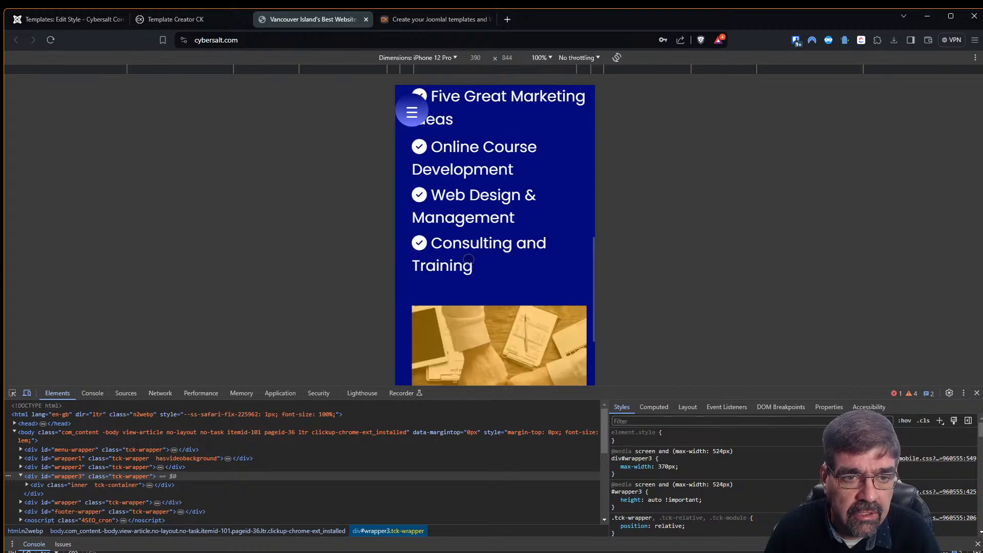
- Switch the mobile preview to iPhone 14 Pro Max at 100% zoom and check how the page sections fit its width
left_click(453, 58)
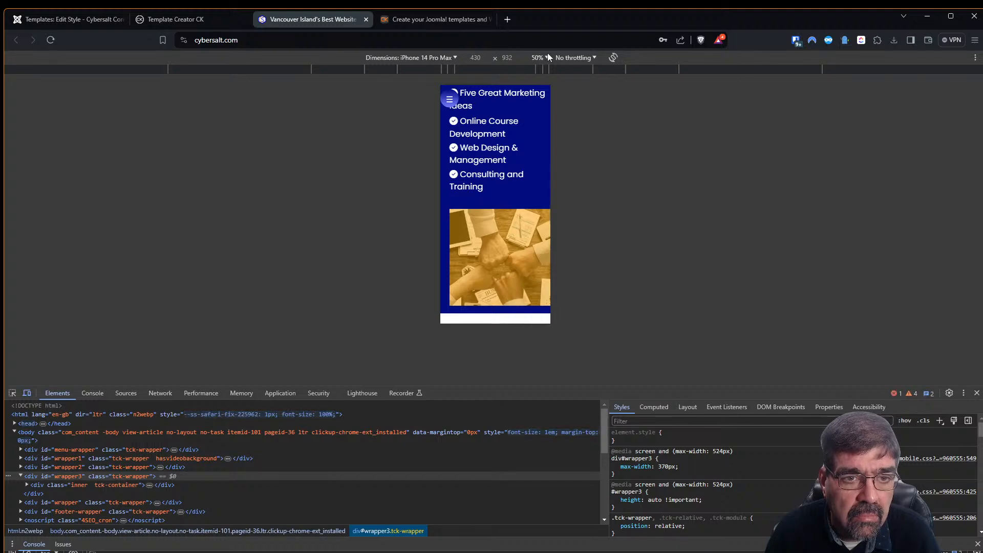
left_click(546, 56)
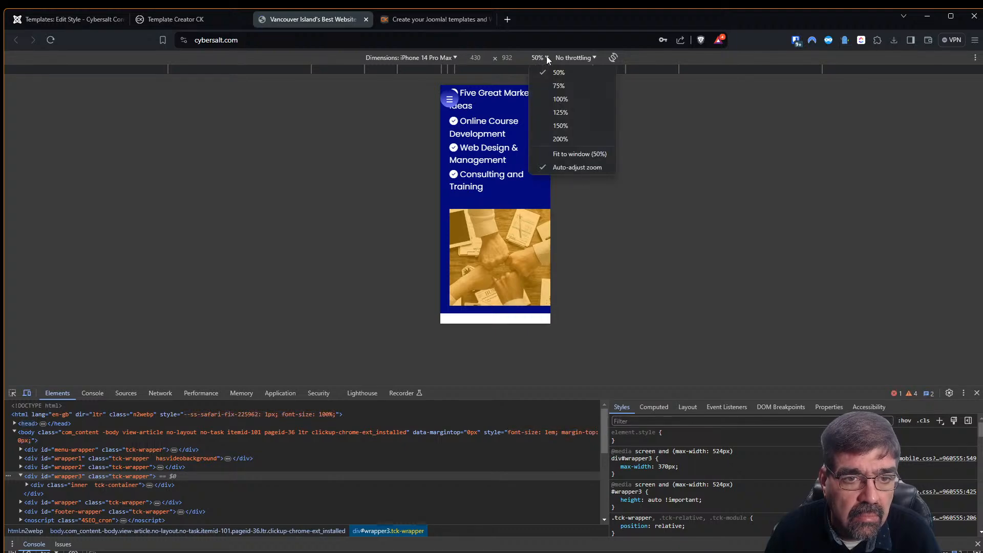
left_click(556, 96)
scroll(518, 207, "up", 15)
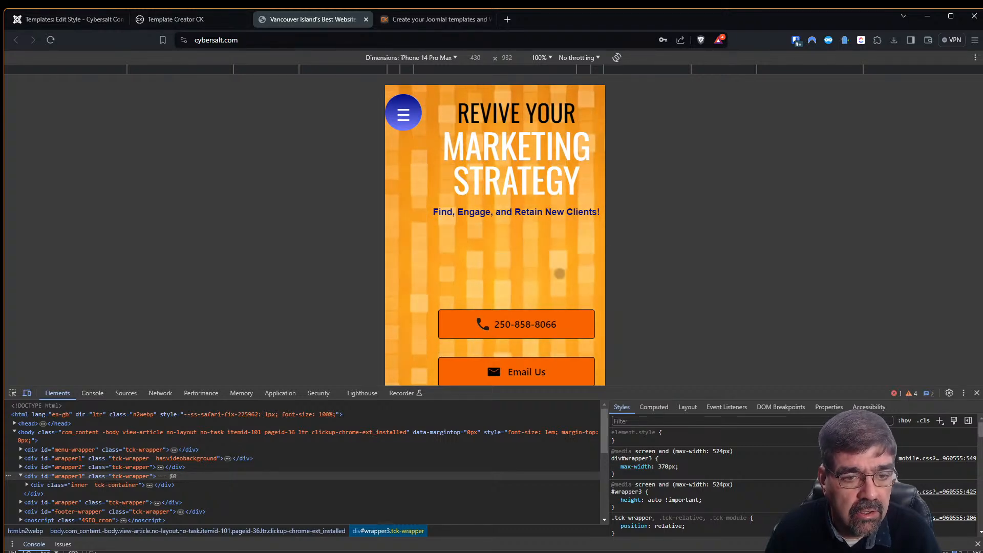
scroll(564, 266, "down", 5)
scroll(553, 318, "down", 5)
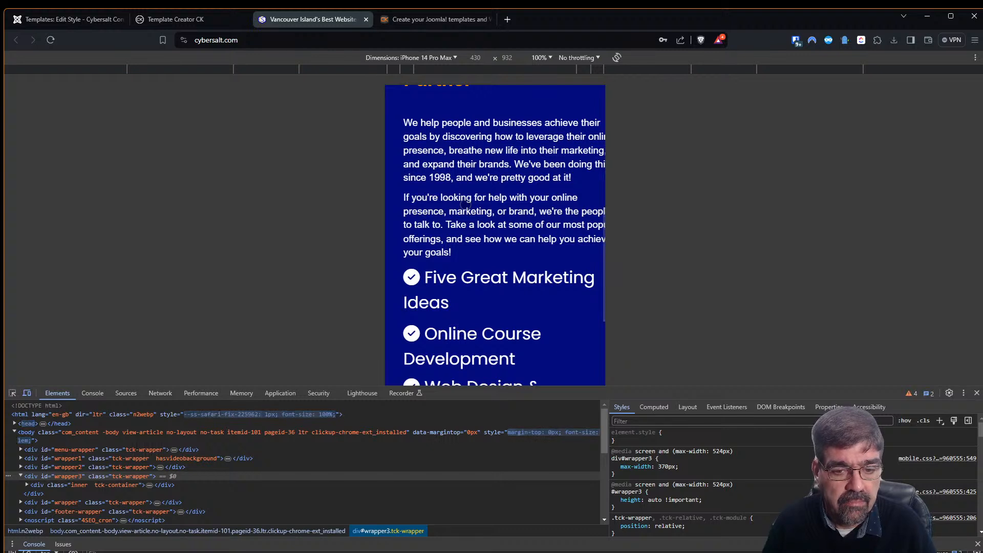
scroll(458, 203, "up", 2)
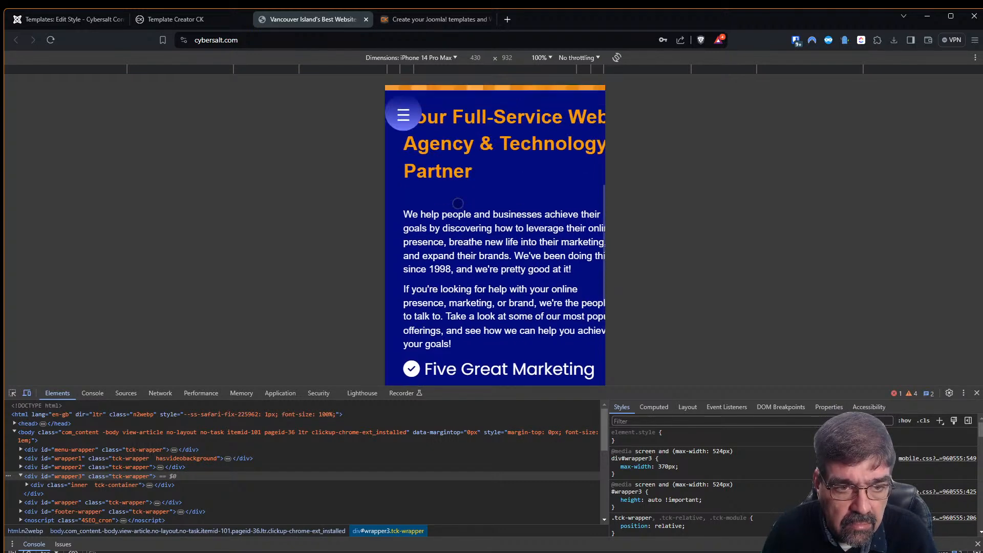
scroll(458, 204, "up", 2)
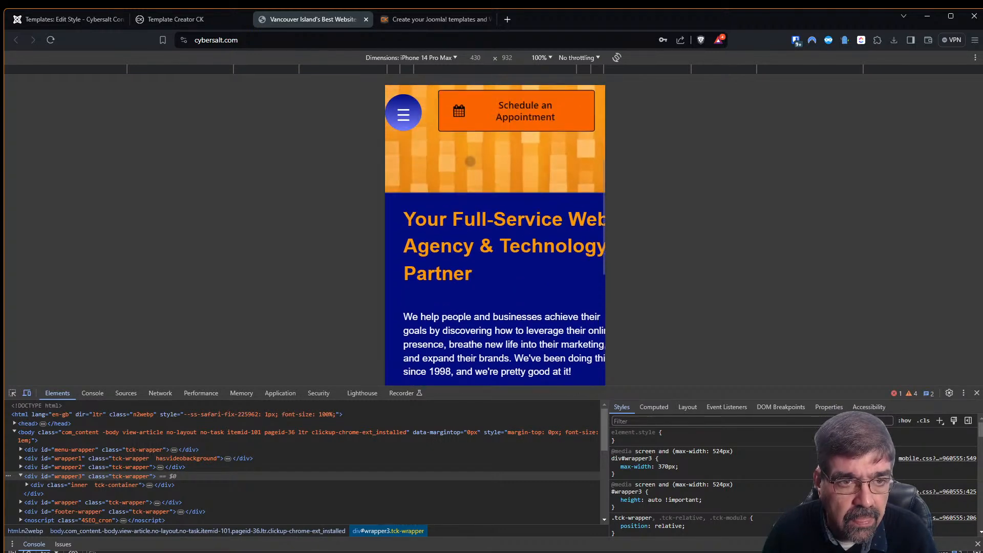
- Look through the emulated device list for more phone models, including the custom device form, and close the device settings
left_click(455, 57)
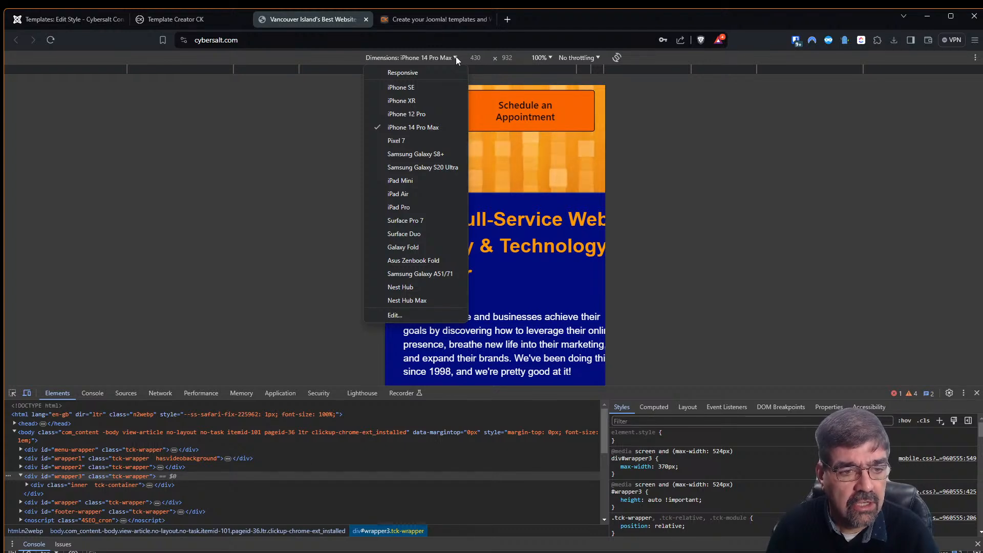
left_click(390, 316)
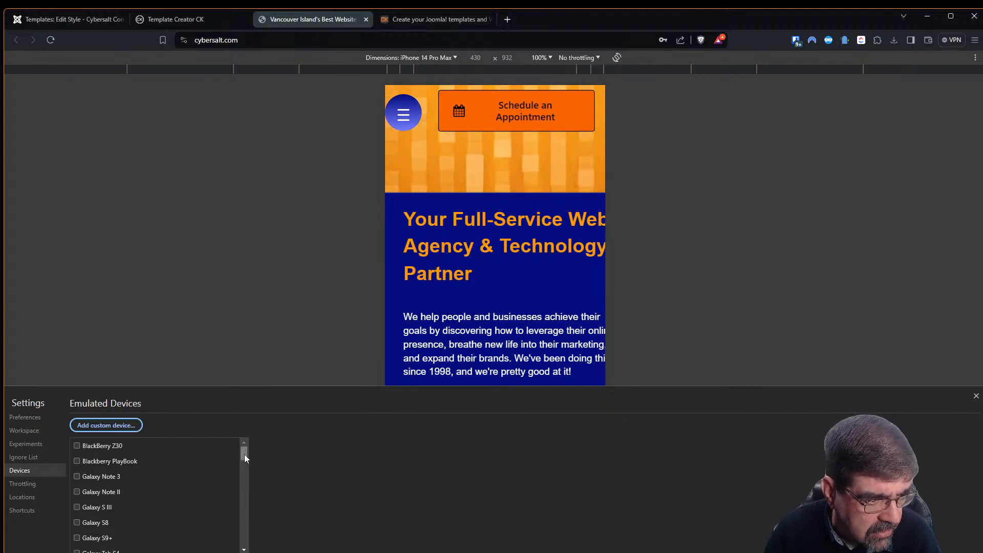
left_click_drag(244, 453, 215, 548)
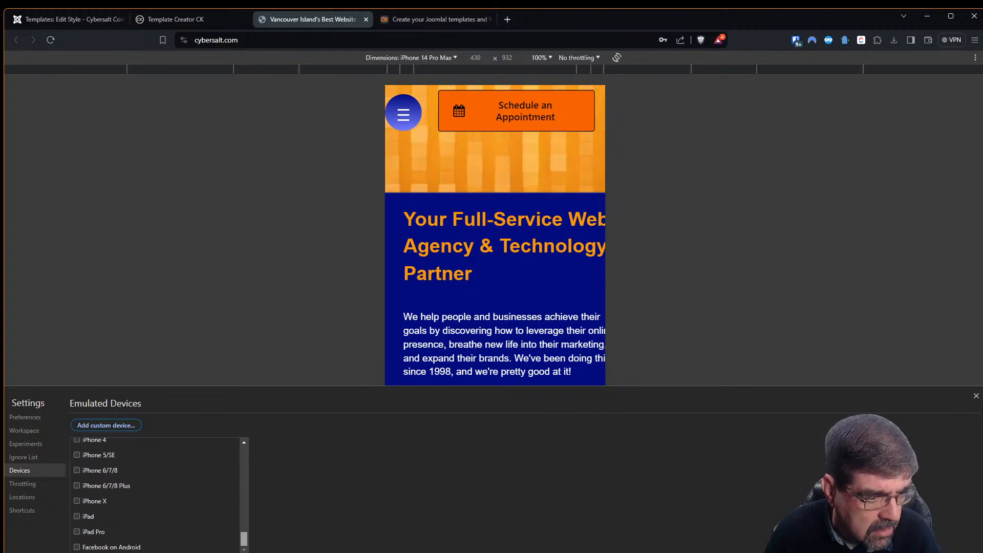
left_click(101, 427)
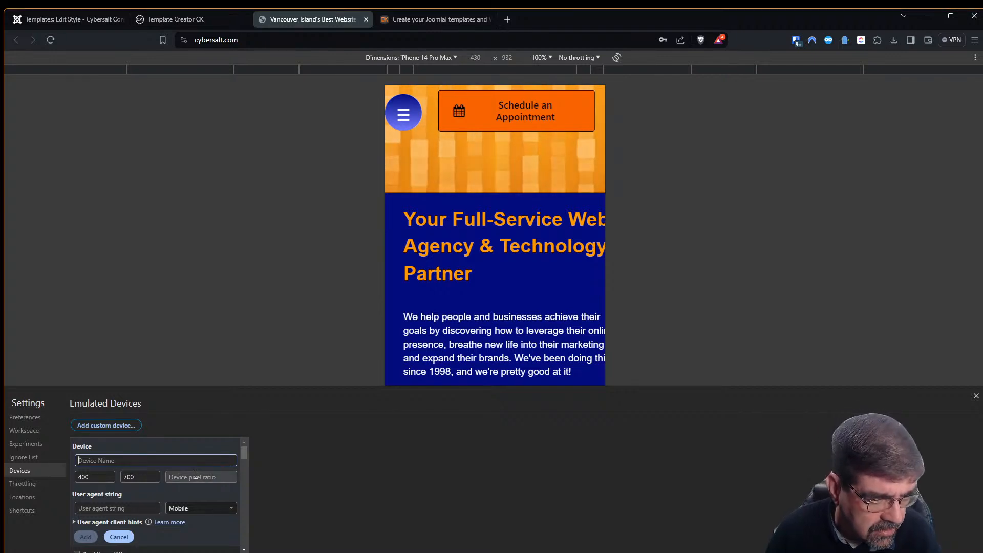
scroll(193, 471, "down", 2)
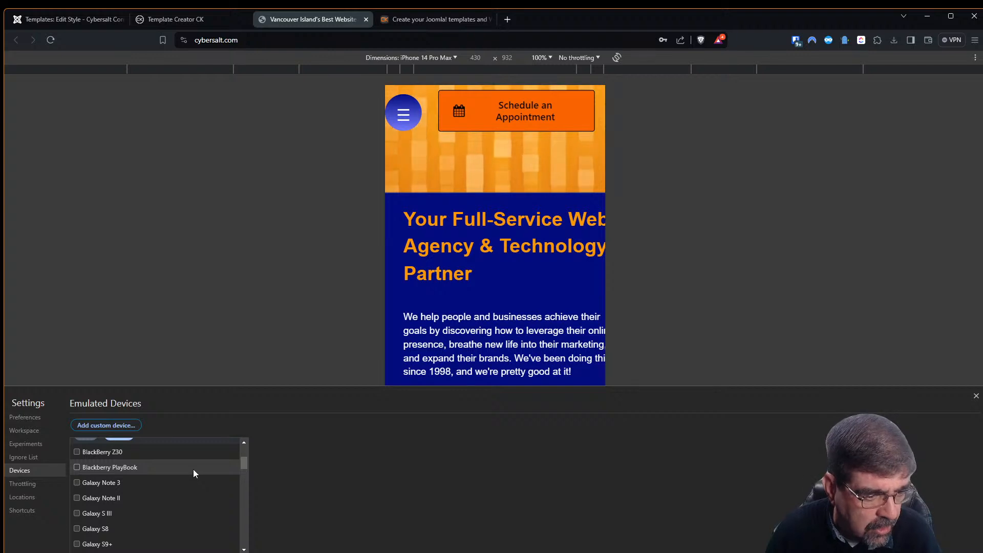
scroll(192, 468, "down", 2)
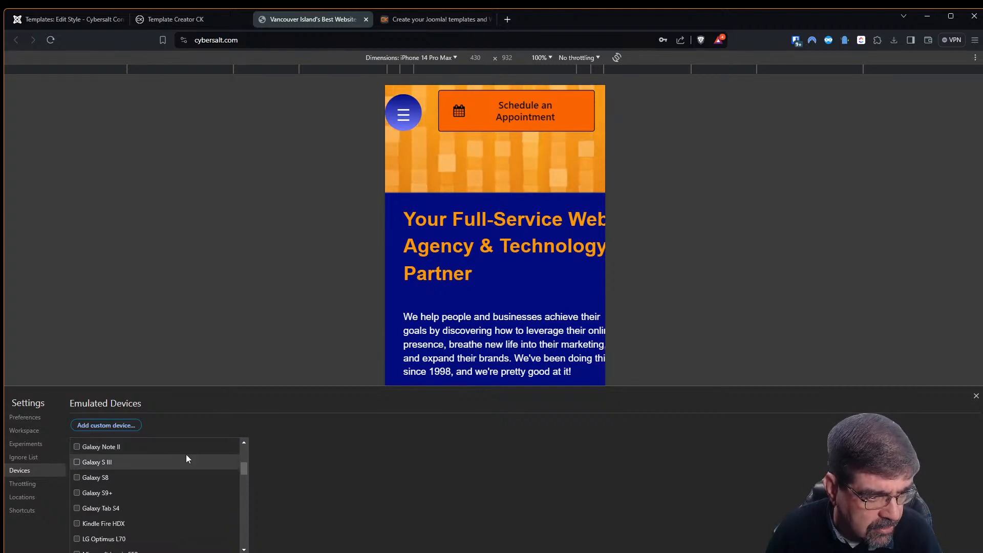
scroll(184, 455, "down", 6)
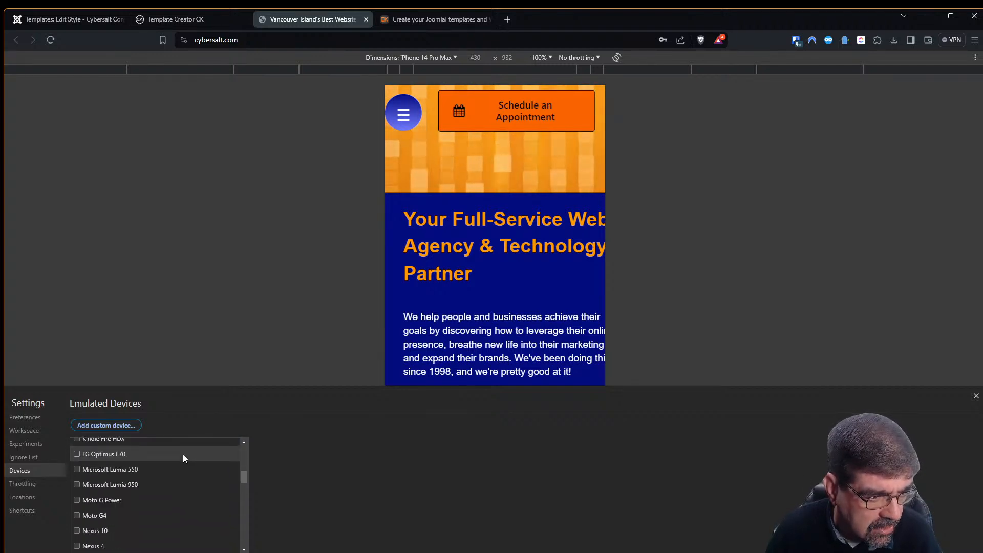
scroll(184, 457, "down", 6)
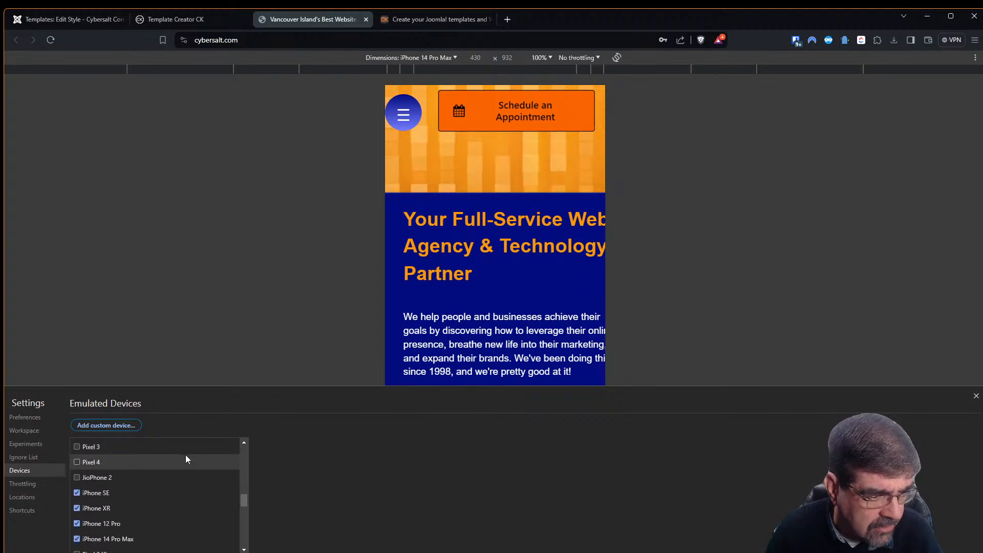
scroll(184, 469, "down", 1)
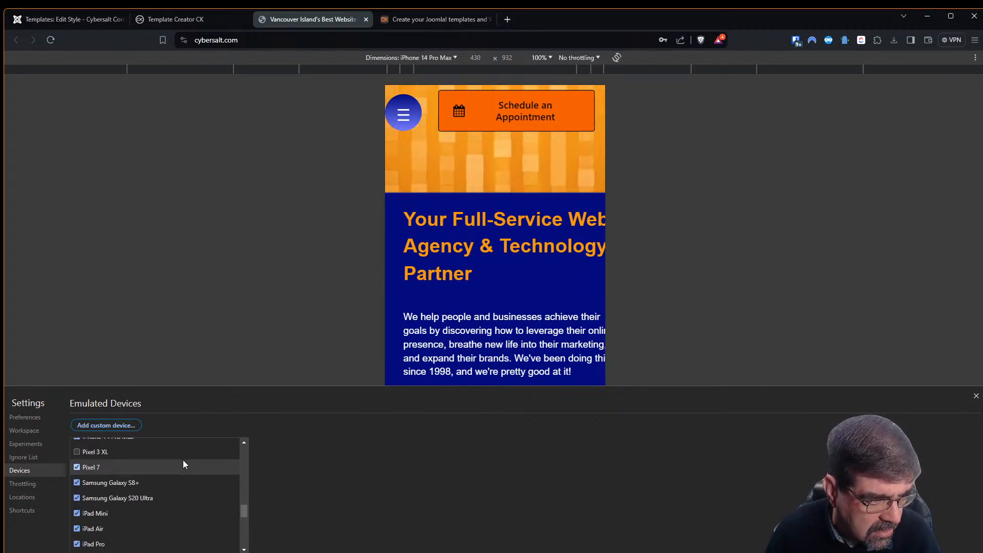
scroll(183, 465, "down", 5)
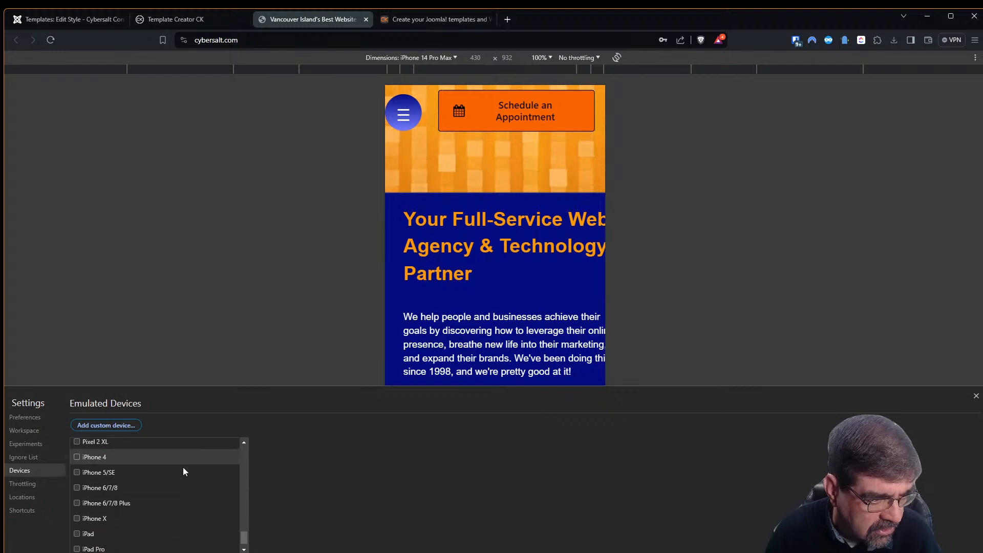
scroll(183, 468, "down", 1)
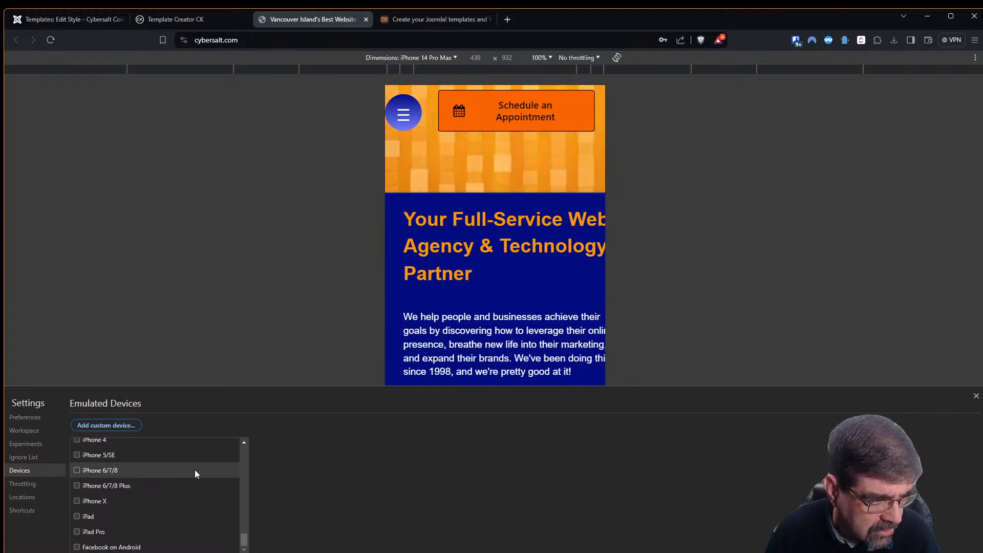
left_click_drag(244, 541, 248, 419)
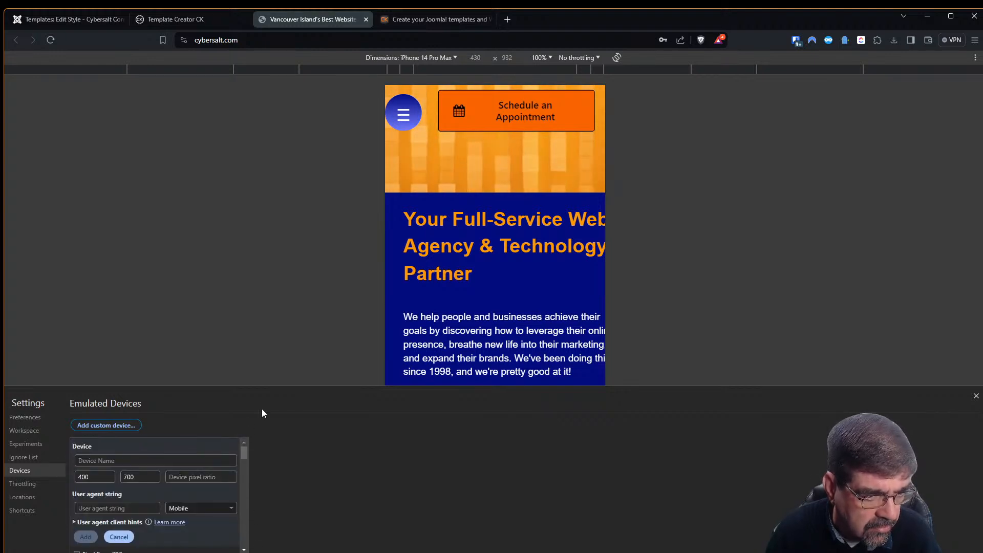
left_click(975, 396)
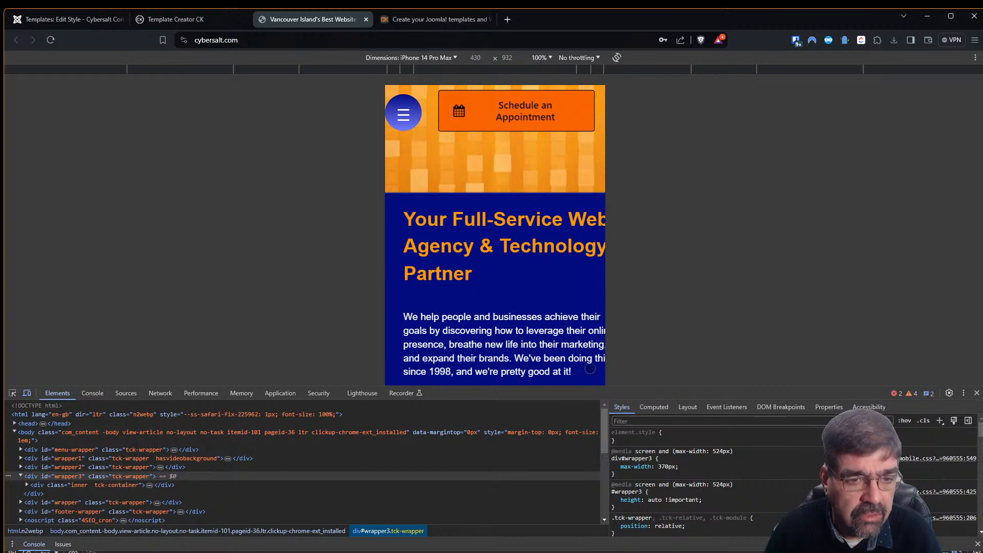
- Examine how far the page scrolls sideways in the iPhone 14 Pro Max preview, from the full-service section up to the hero
left_click_drag(544, 289, 435, 310)
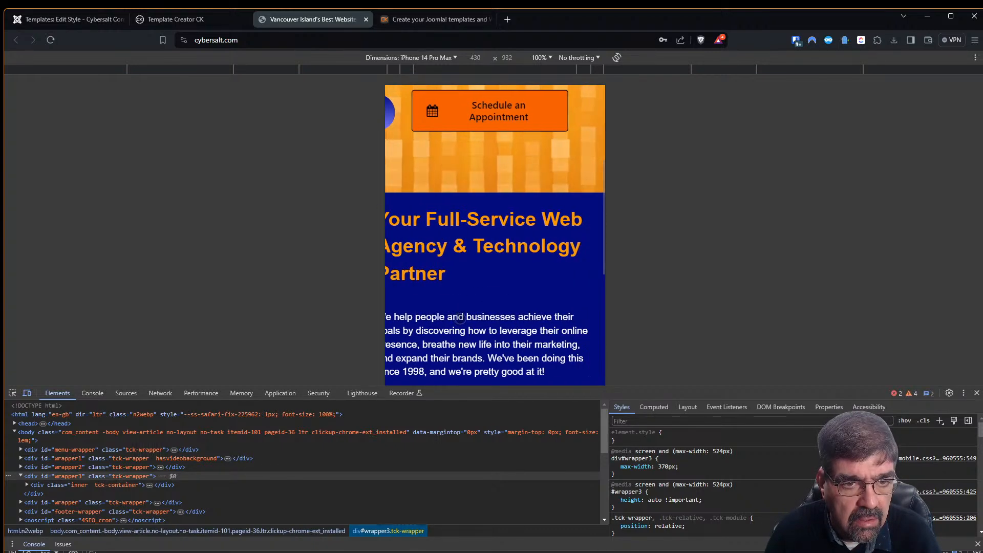
scroll(498, 307, "down", 2)
left_click_drag(482, 180, 502, 204)
scroll(507, 223, "up", 5)
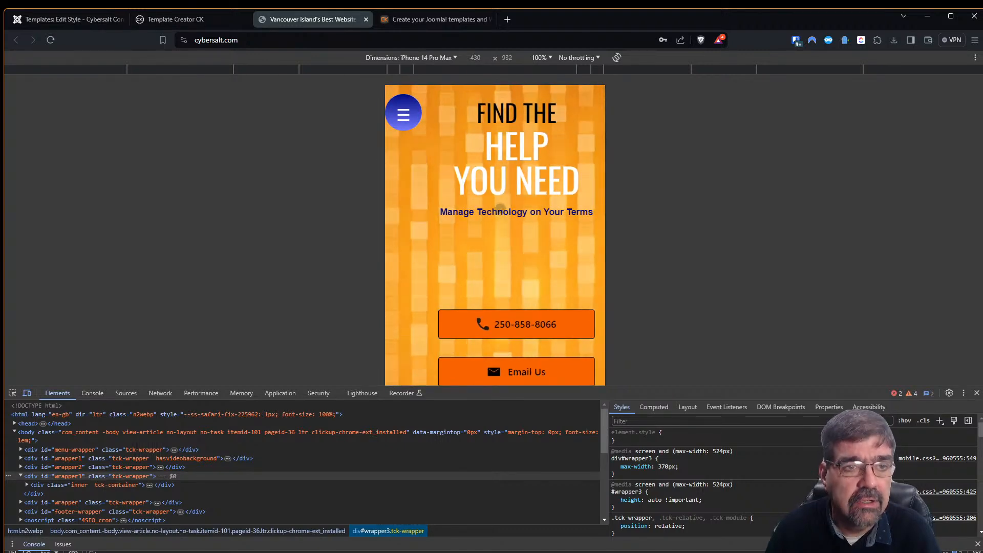
- Return to Template Creator CK, close the creation report and hide the menu-wrapper block for the Phone / Portrait resolution
left_click(159, 13)
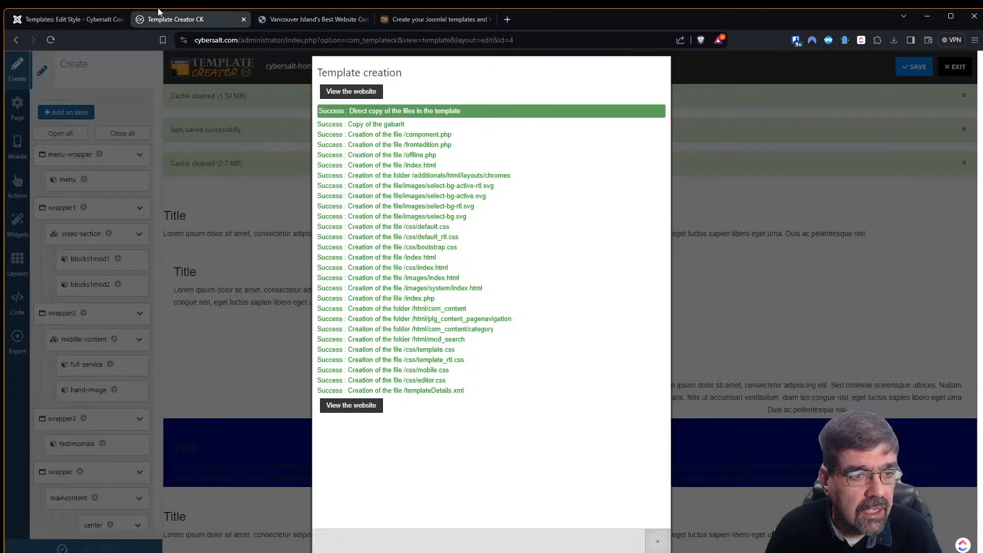
left_click(246, 164)
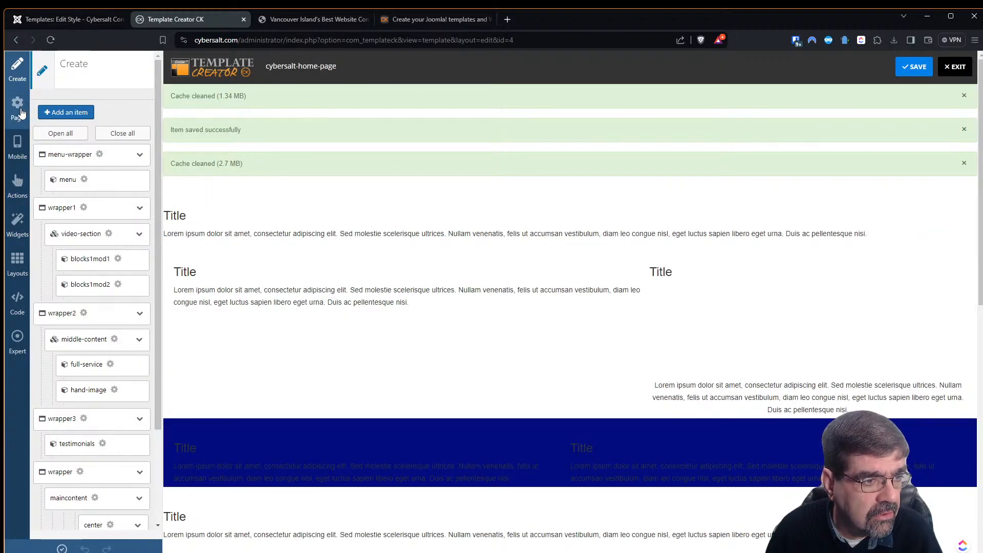
left_click(17, 149)
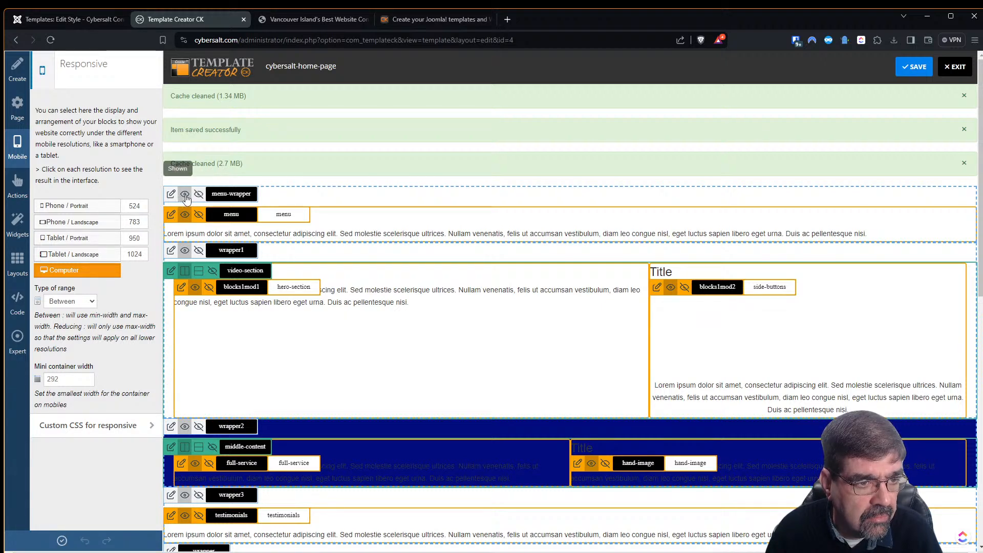
left_click(91, 206)
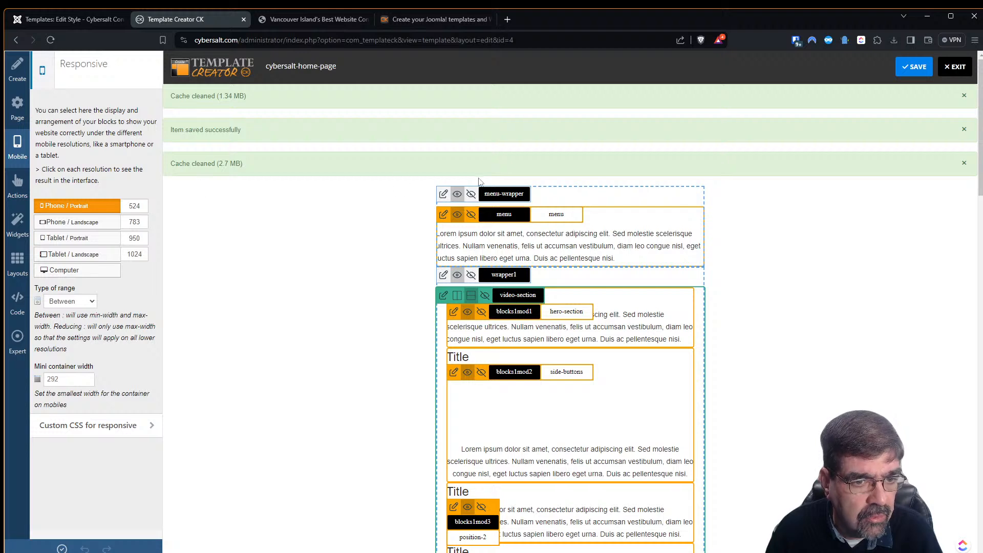
left_click(471, 193)
- Save and regenerate the cybersalt-home-page template, and reload the live site's mobile preview
left_click(913, 67)
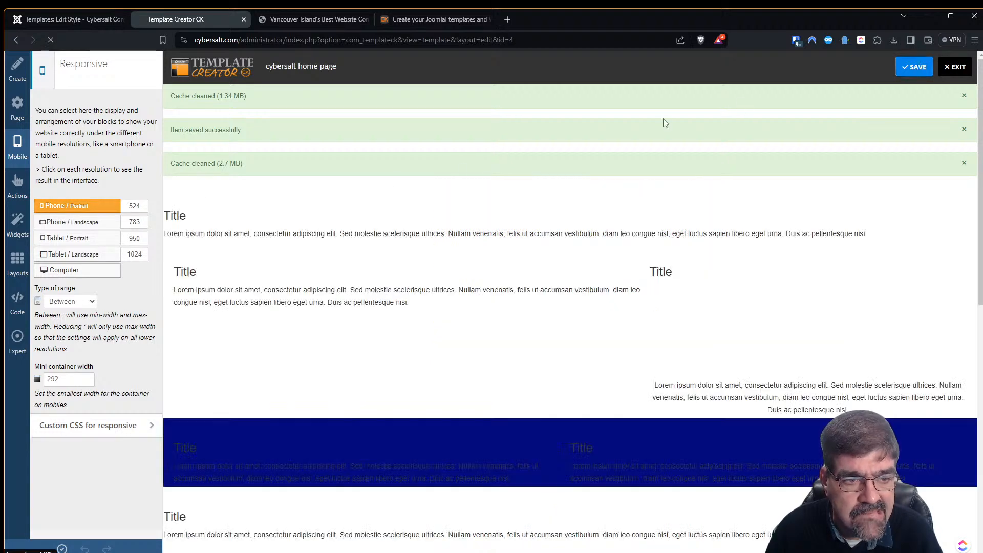
left_click(62, 548)
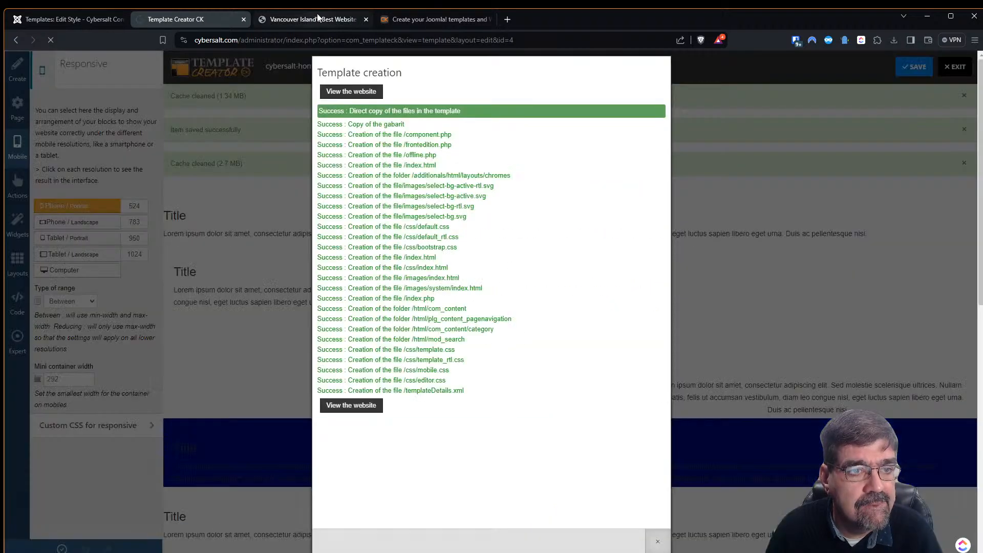
left_click(318, 19)
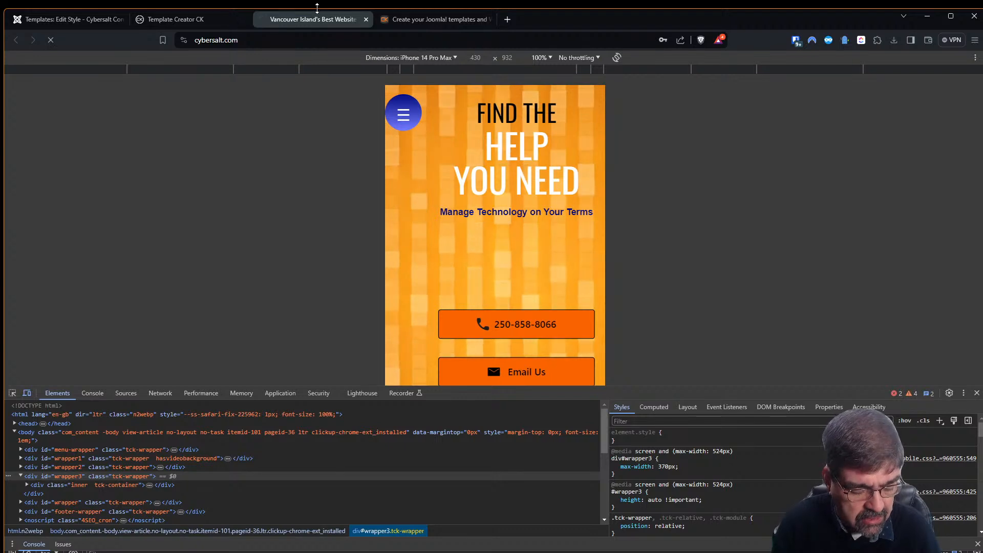
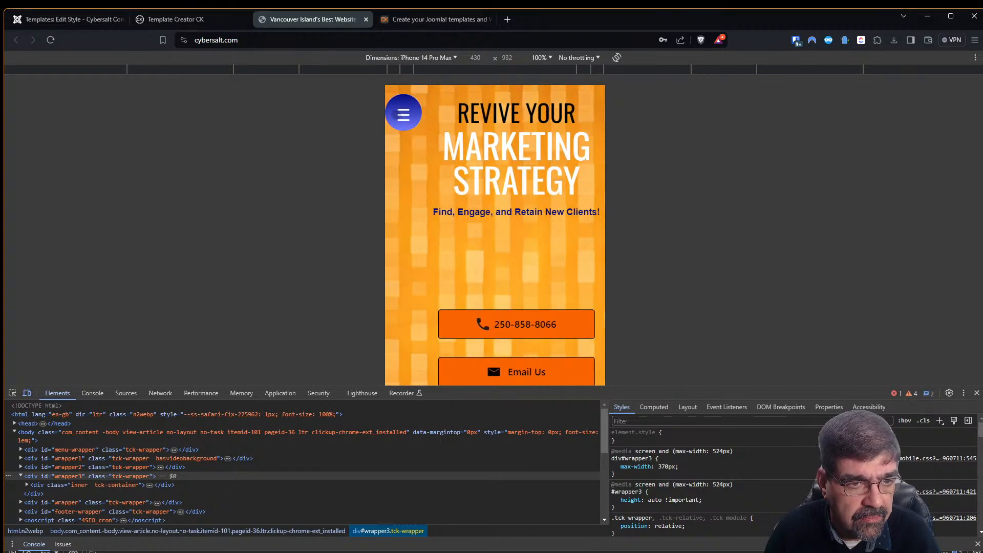
- Inspect the mobile menu button and add a new .mobilemenuck-bar-button style rule with width: 0px
mouse_move(401, 126)
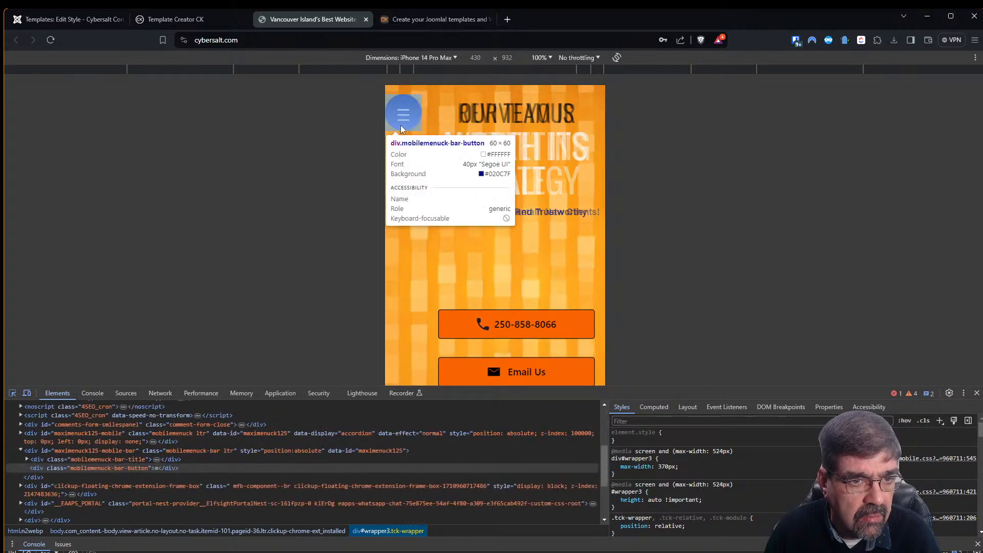
left_click(401, 127)
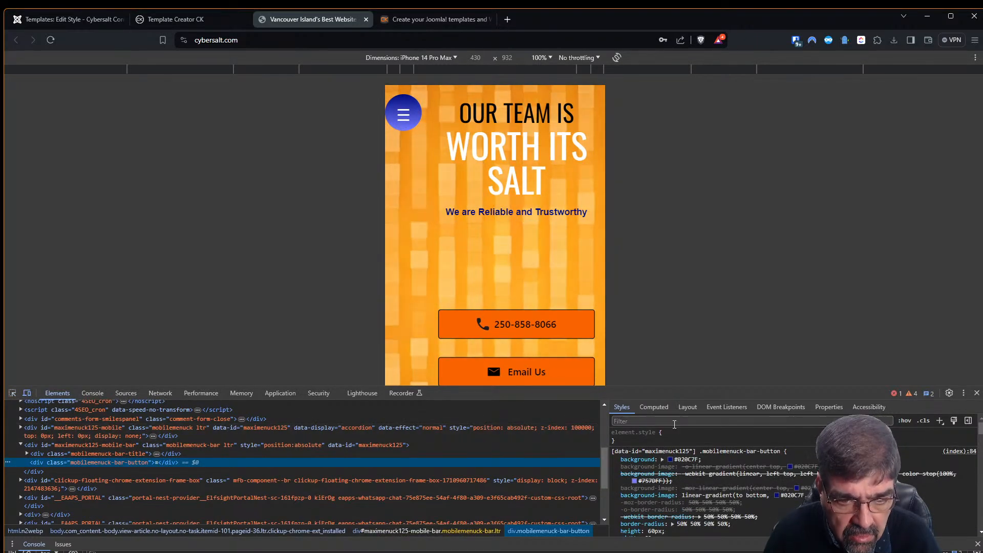
left_click(940, 421)
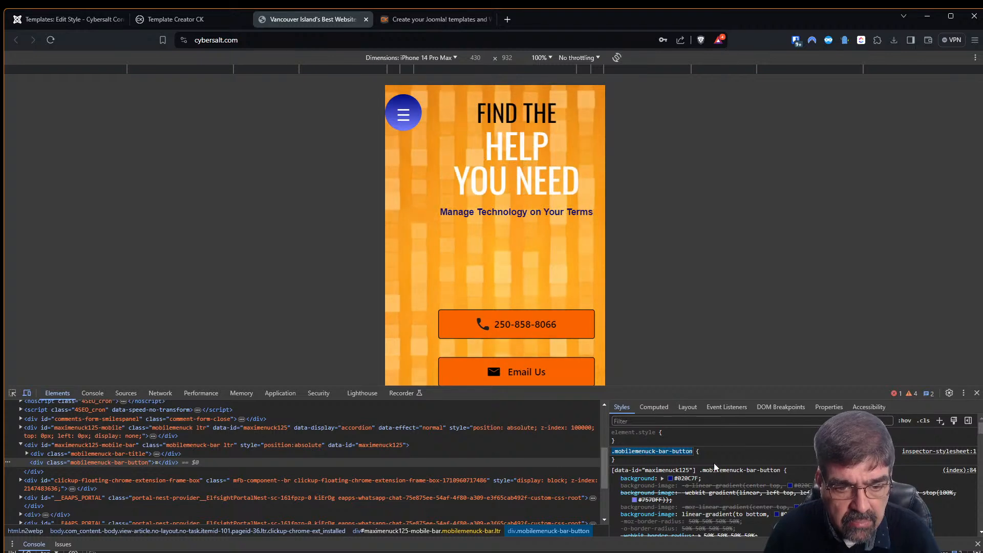
left_click(634, 458)
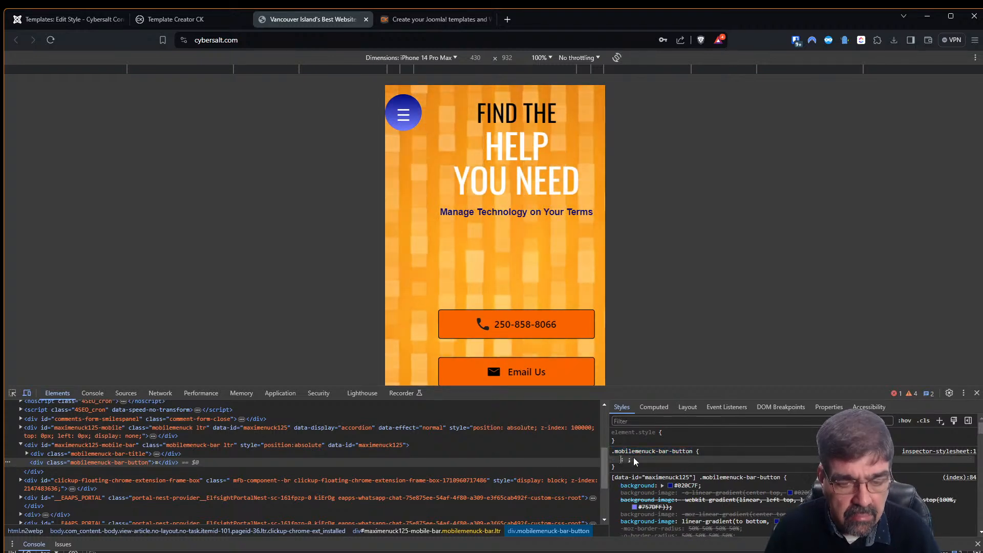
type("width")
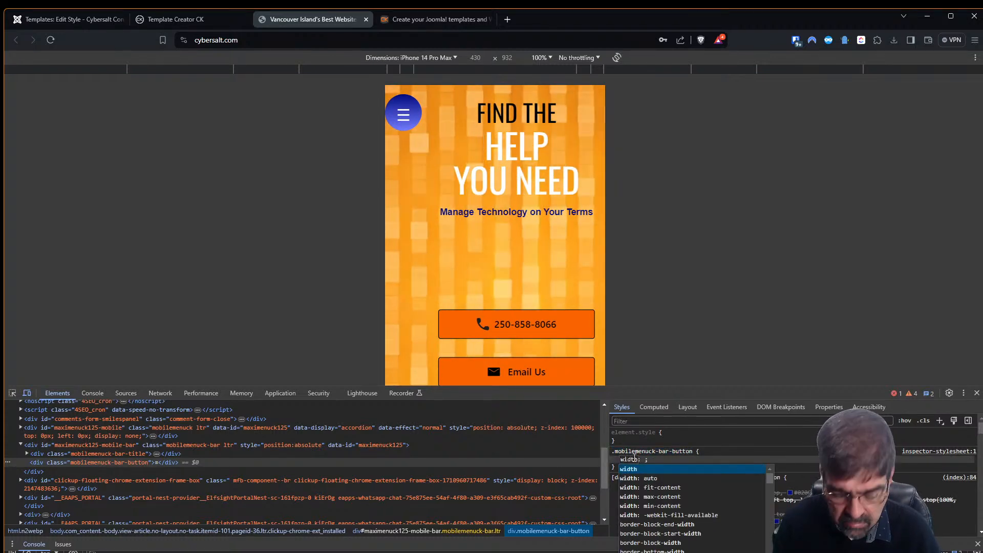
key("Tab")
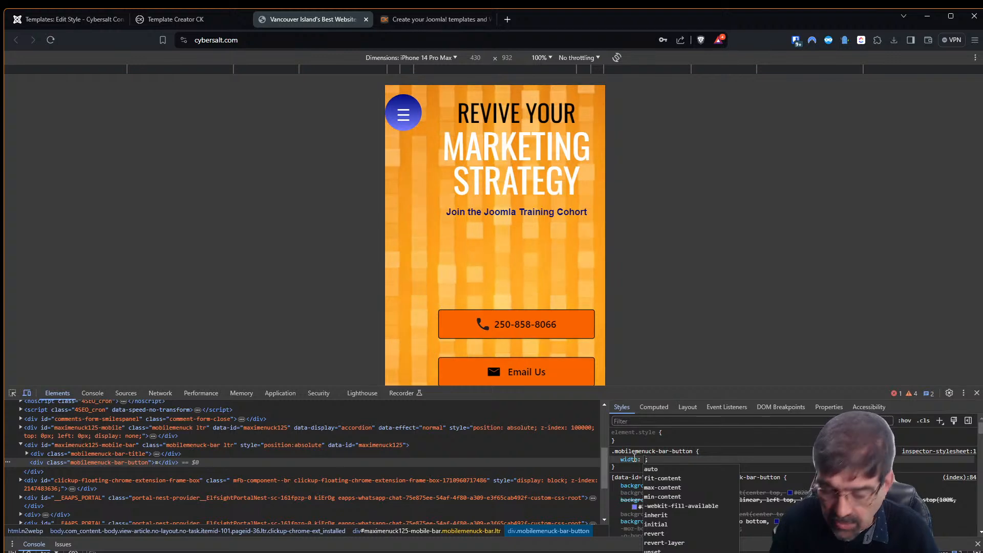
type("0p")
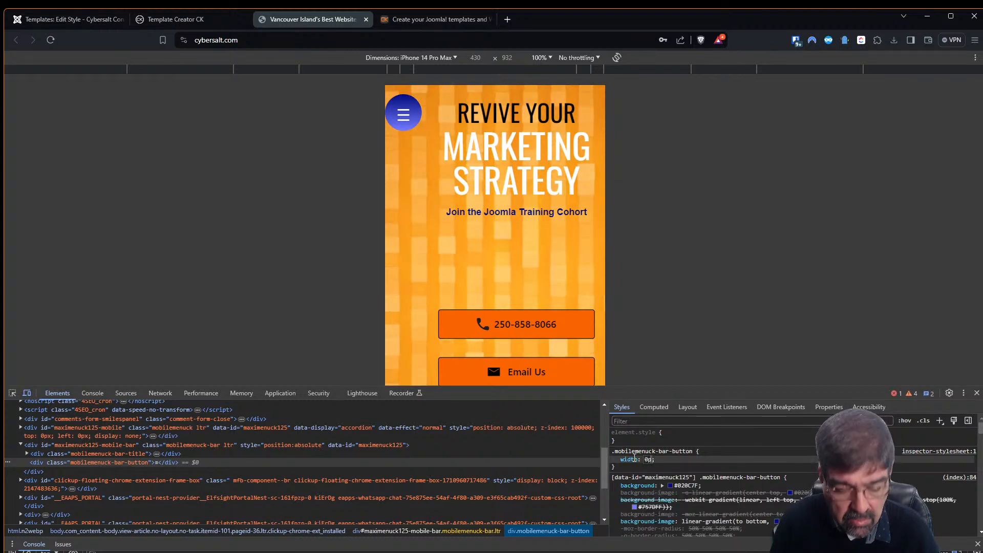
key("Return")
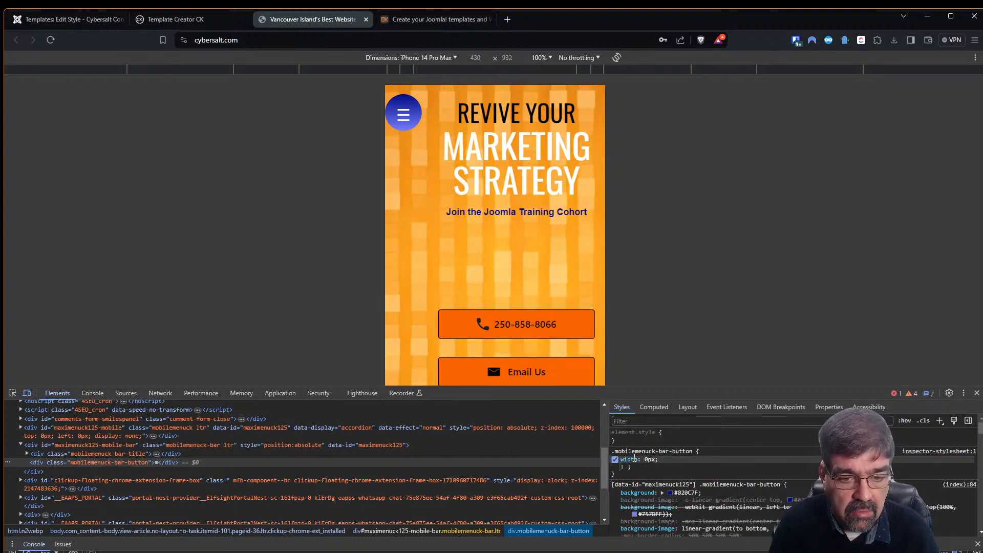
- Disable the height: 60px and width: 60px declarations in the menu button's existing rule to test the layout
left_click(40, 459)
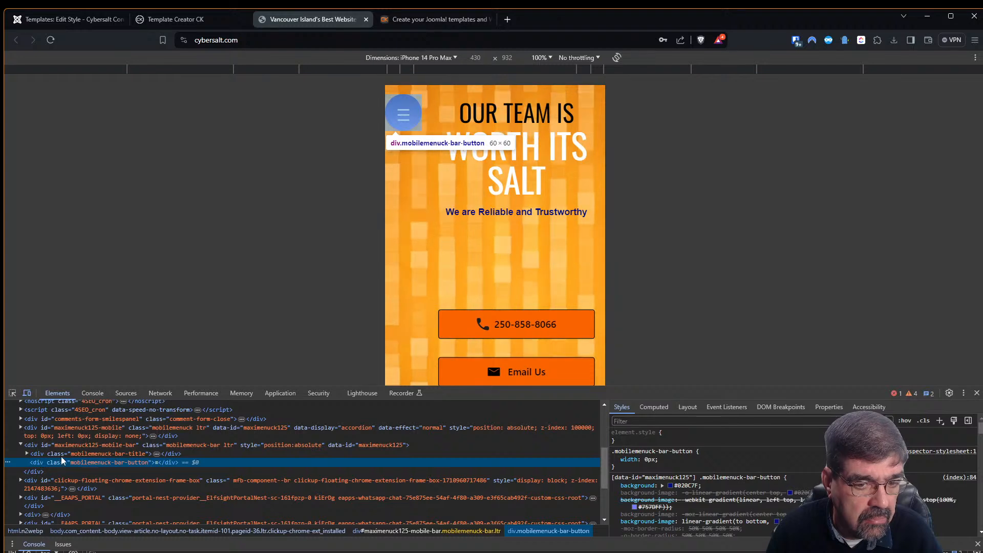
scroll(761, 481, "down", 2)
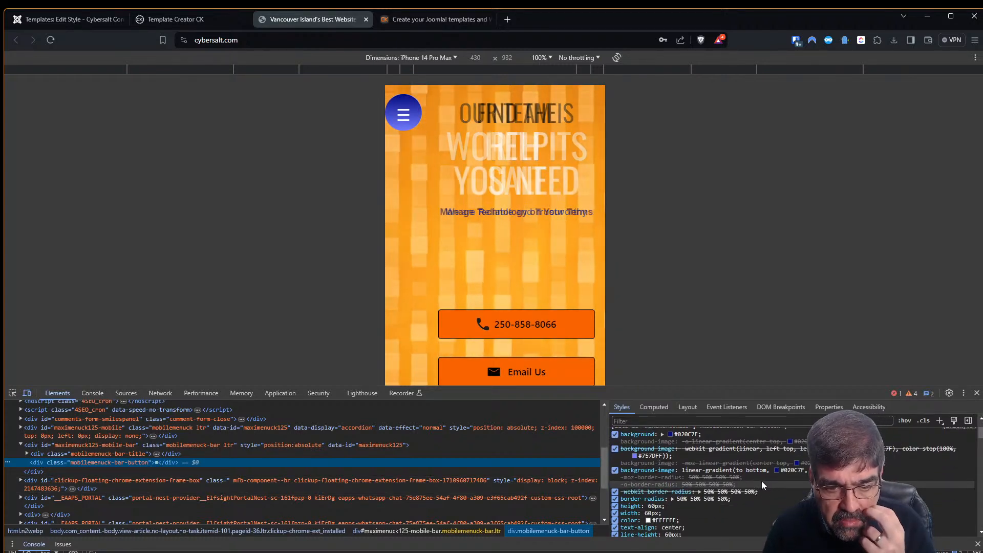
left_click(614, 508)
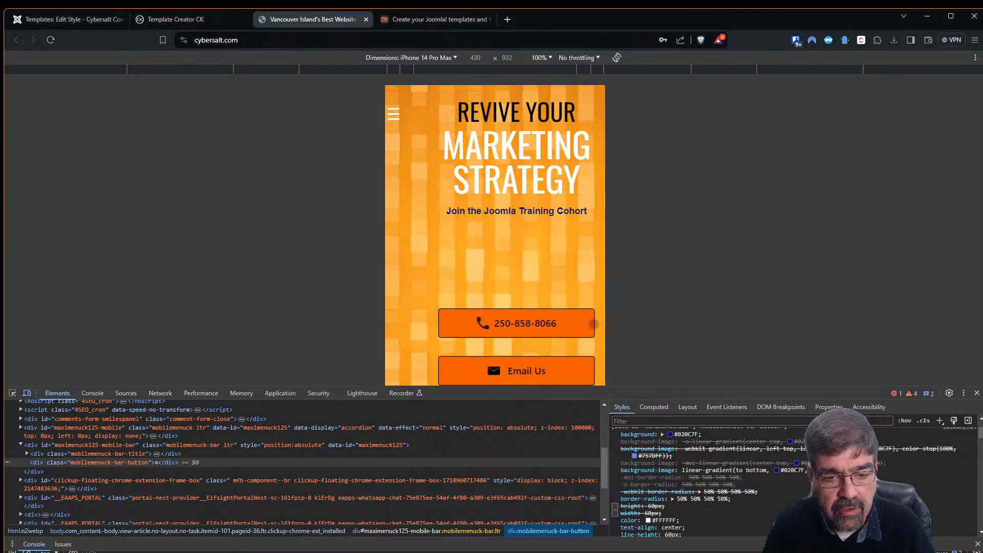
scroll(734, 496, "up", 2)
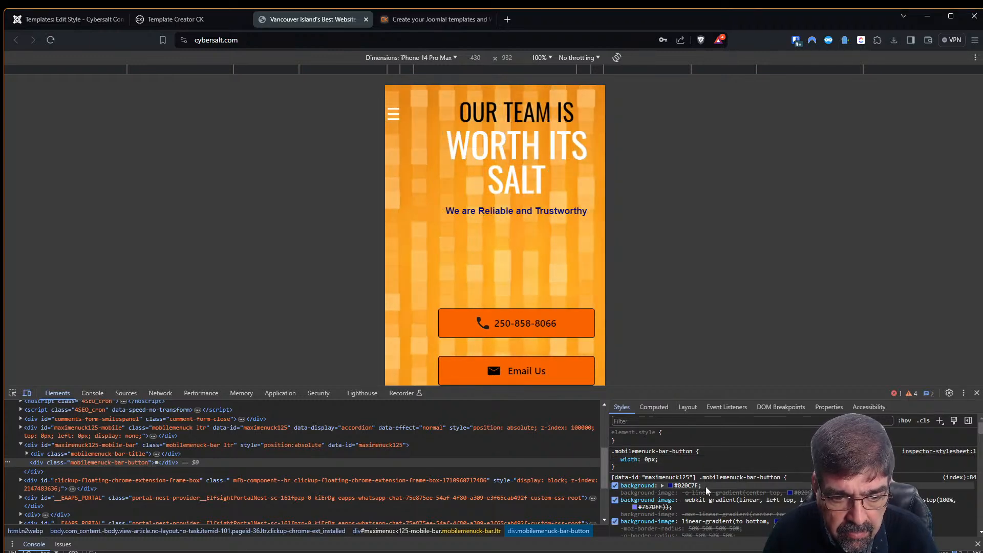
- Disable the line-height and font-size declarations in the menu button's rule and add visibility: hidden to test the layout
scroll(746, 477, "down", 2)
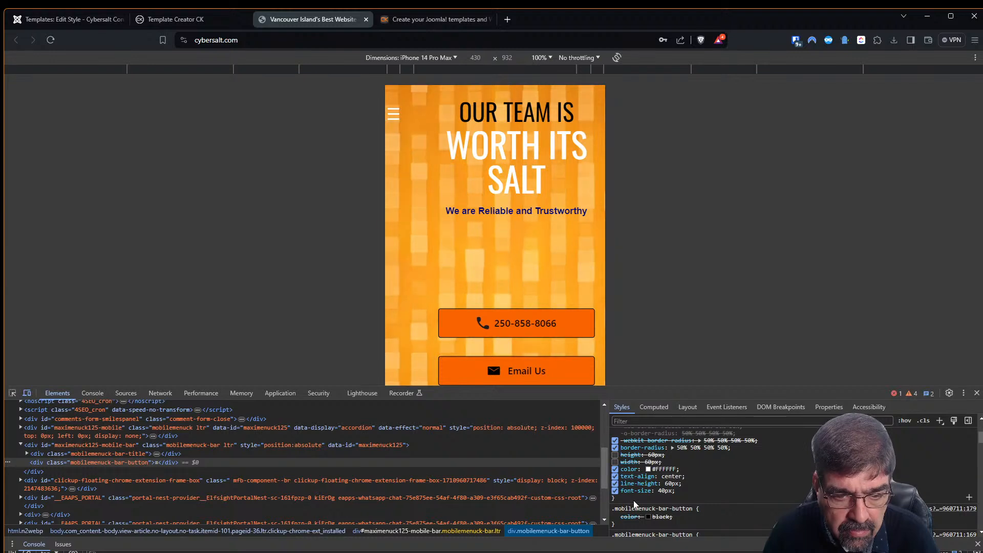
left_click(631, 499)
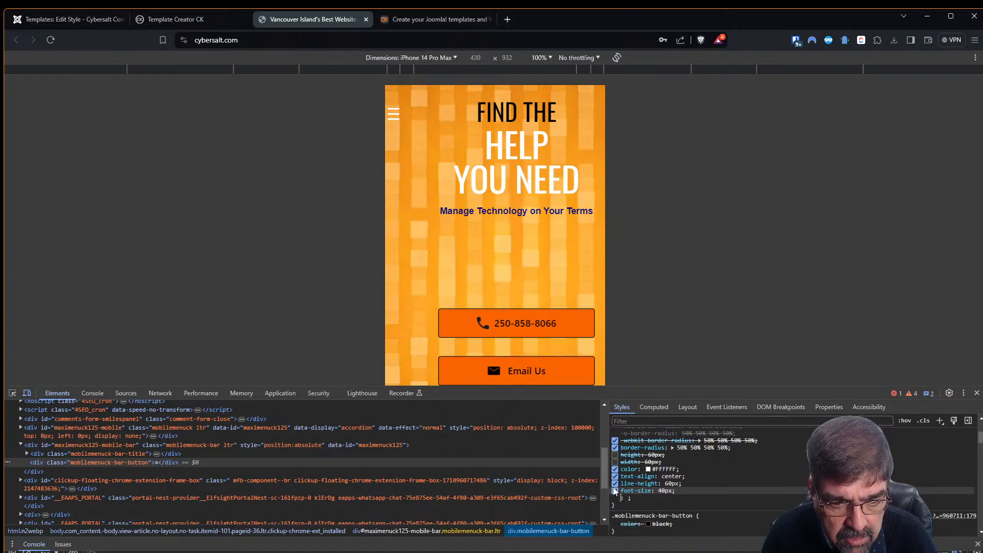
left_click(615, 483)
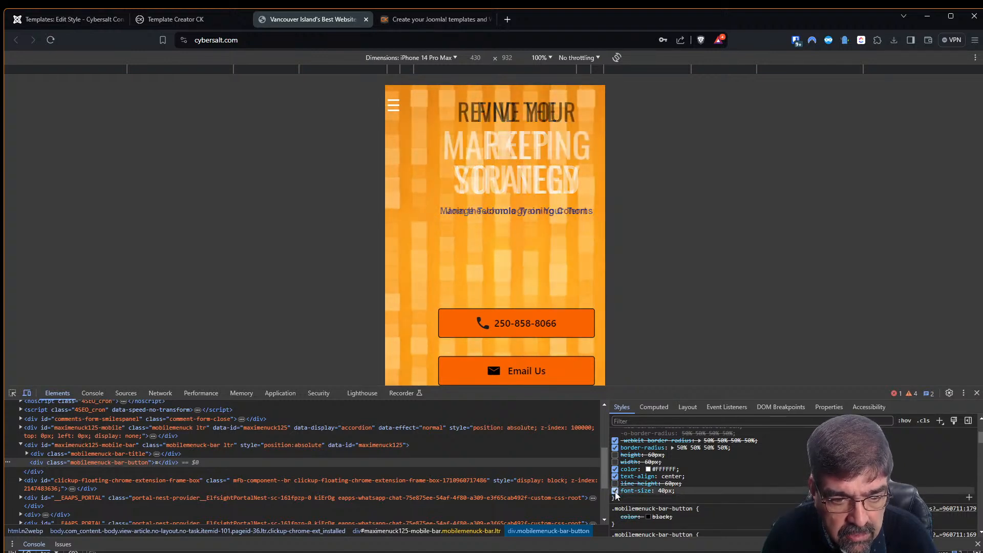
left_click(617, 498)
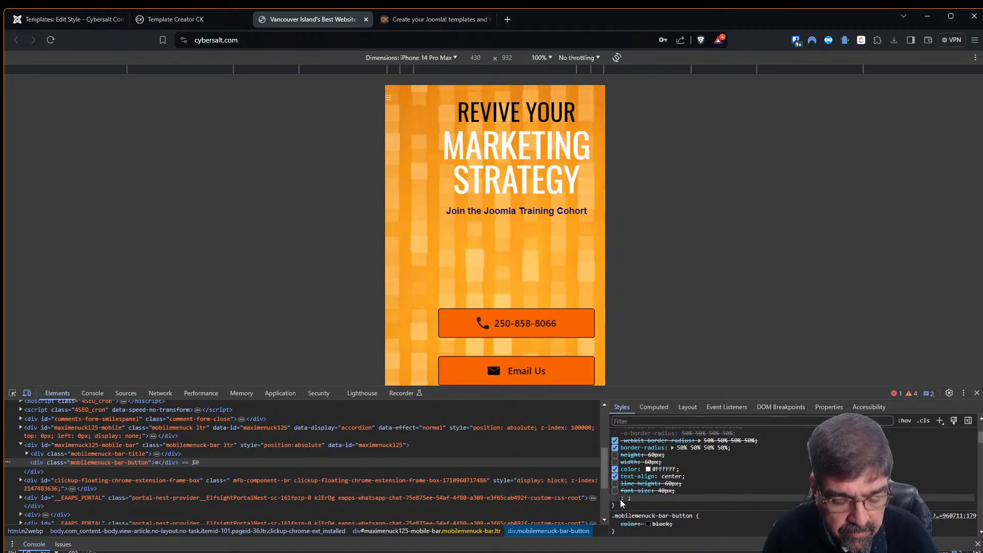
type("vis")
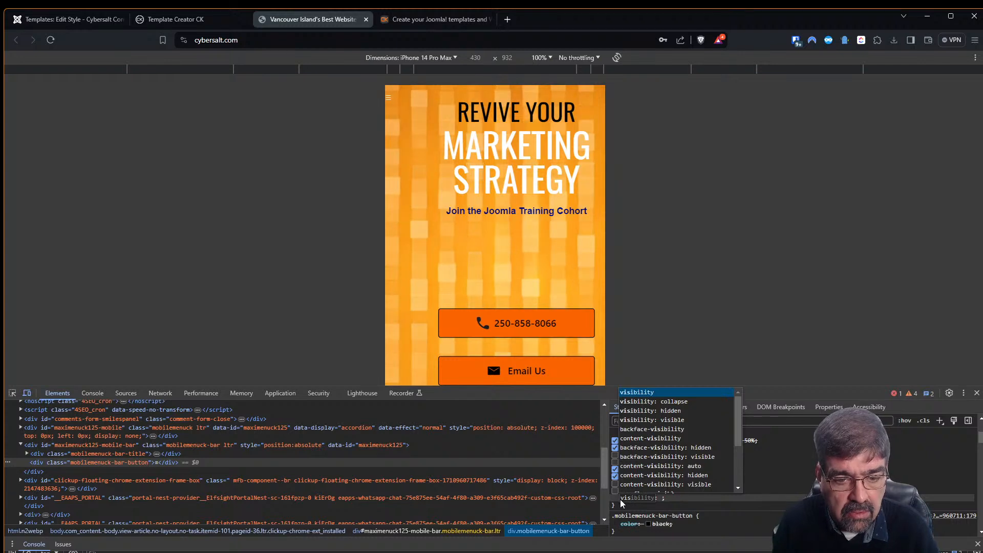
key("Tab")
type("hid")
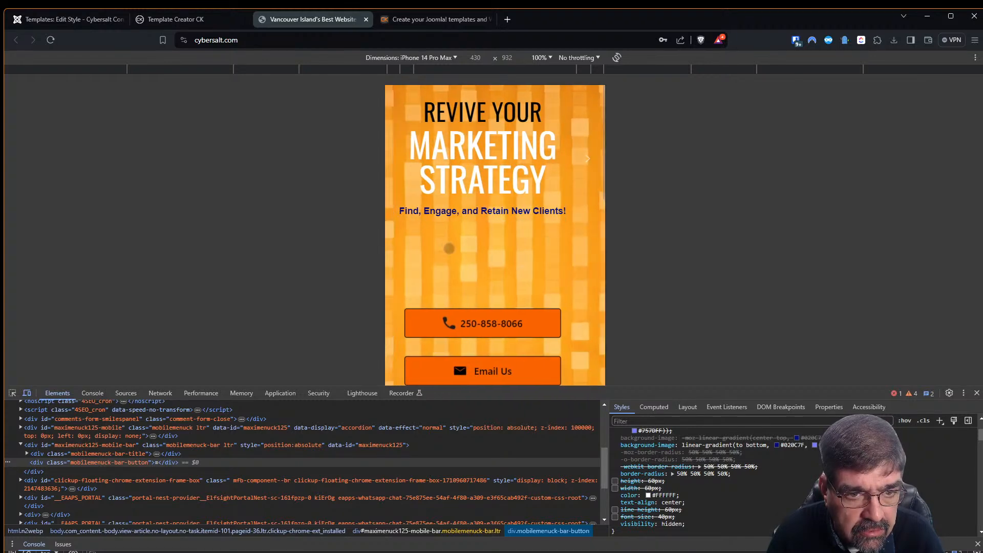
- Check the home page's phone preview for sideways overflow, reload the page and test its horizontal movement again
scroll(500, 264, "down", 9)
scroll(485, 233, "up", 2)
left_click_drag(485, 229, 462, 263)
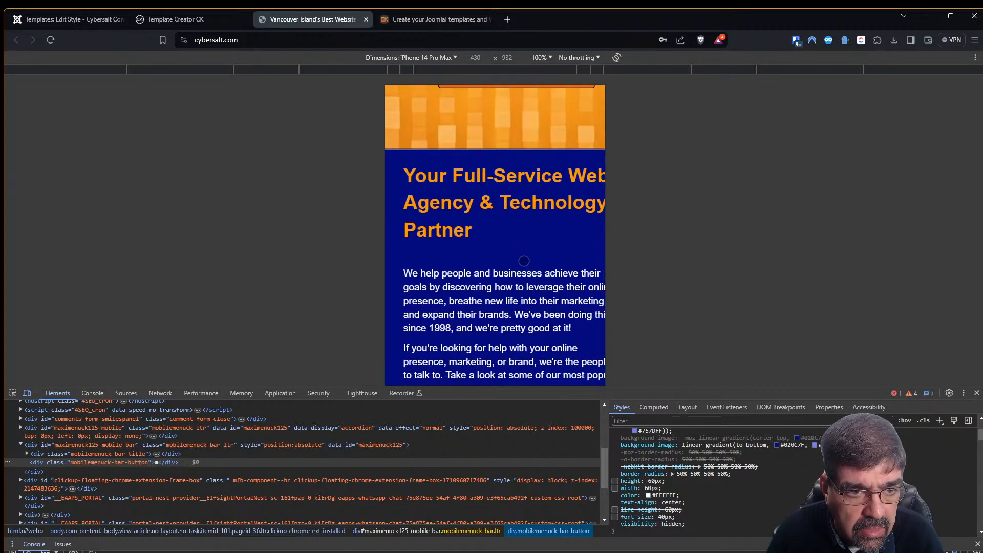
scroll(520, 261, "up", 7)
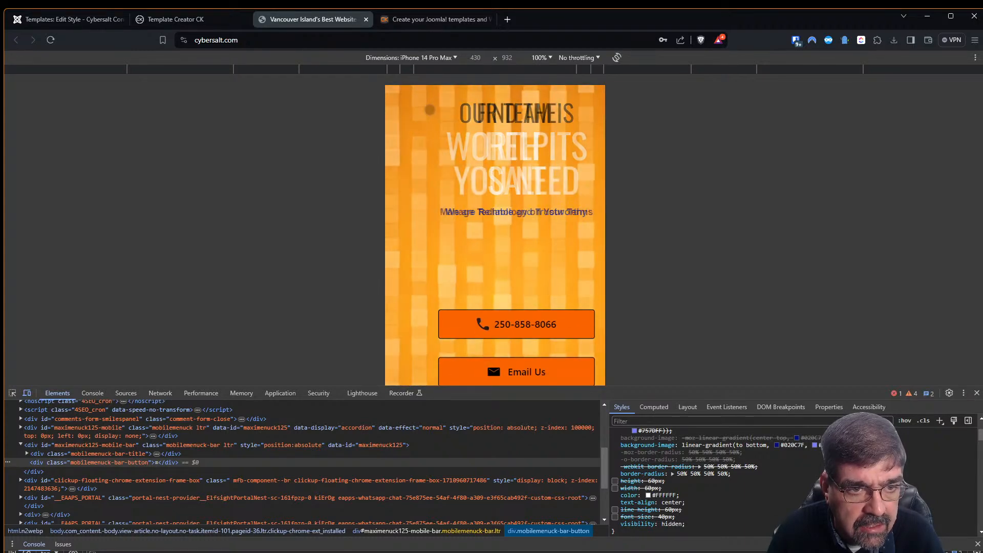
left_click(52, 43)
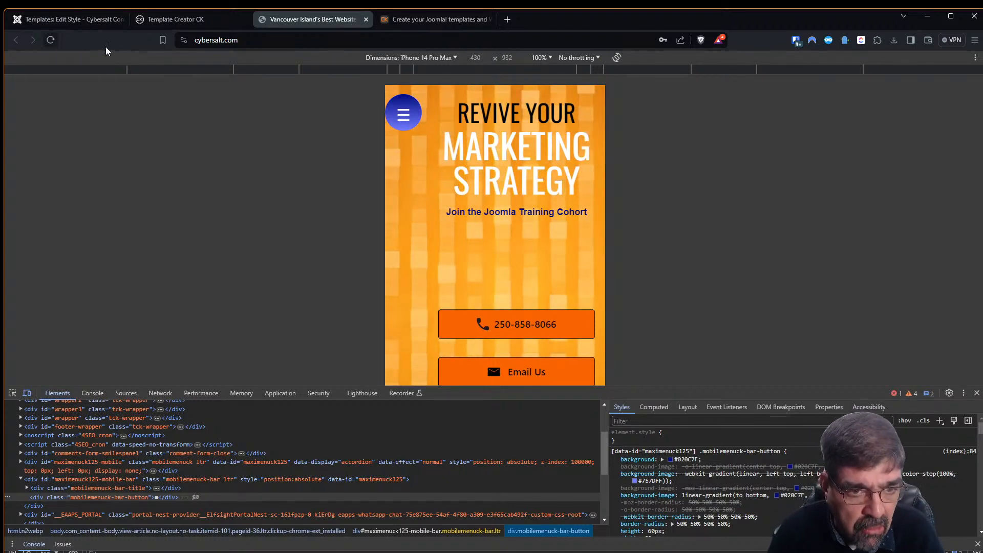
left_click_drag(551, 270, 494, 248)
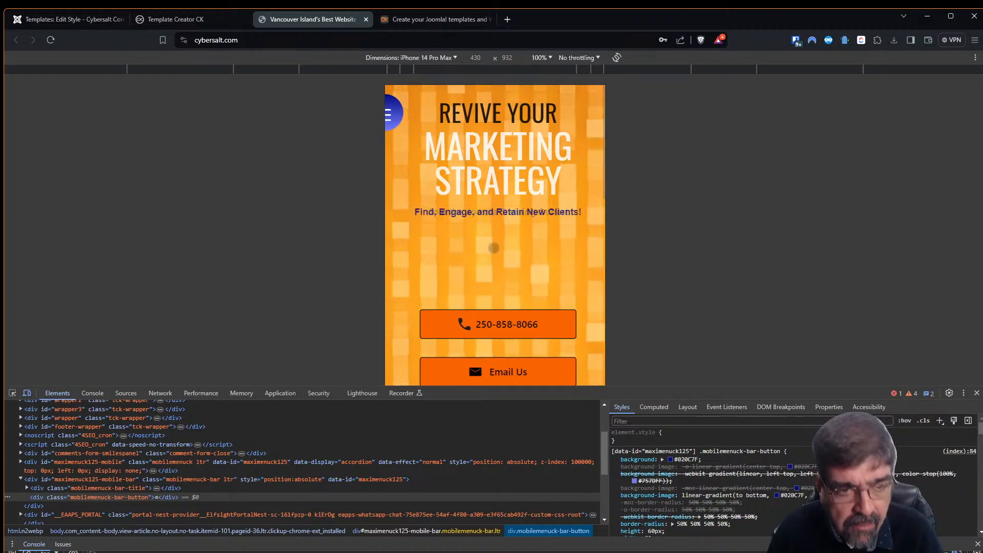
- Return to Template Creator CK, exit the home page template and open the mobile settings of the cybersalt-default template
left_click(61, 19)
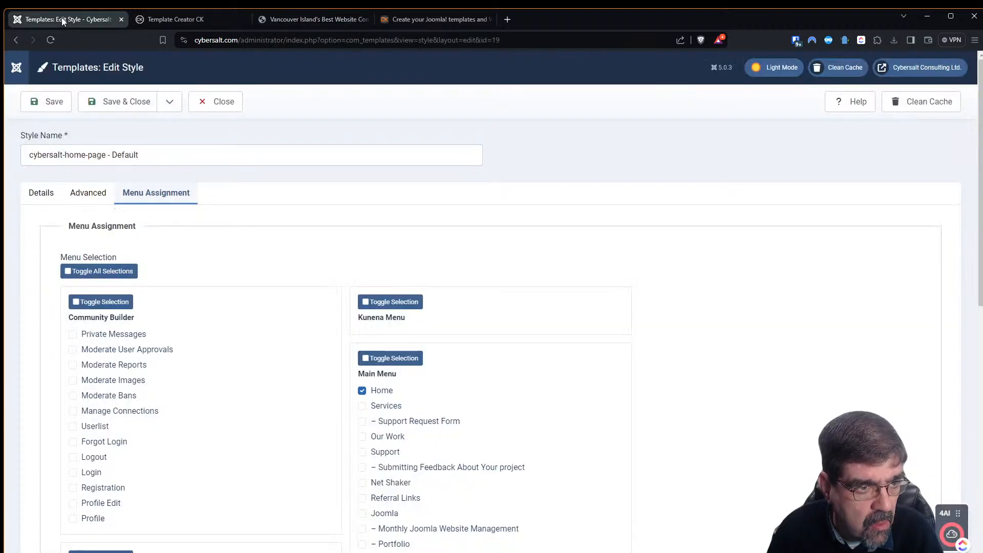
left_click(174, 20)
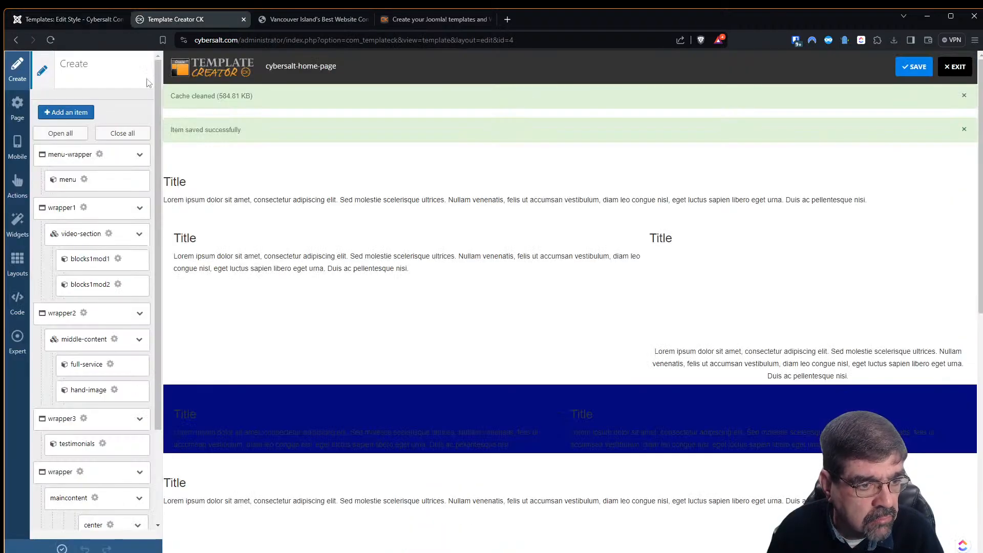
left_click(955, 66)
left_click(537, 103)
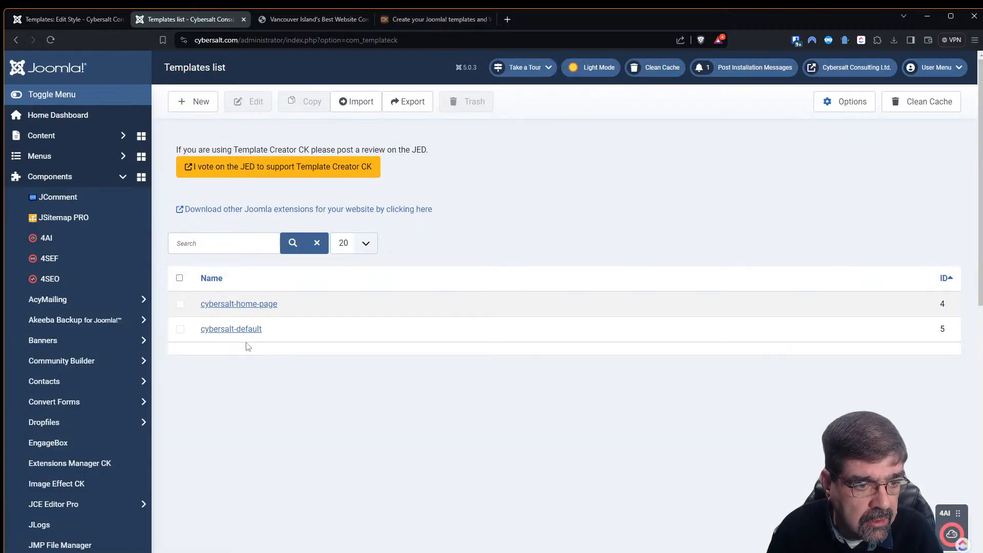
left_click(245, 331)
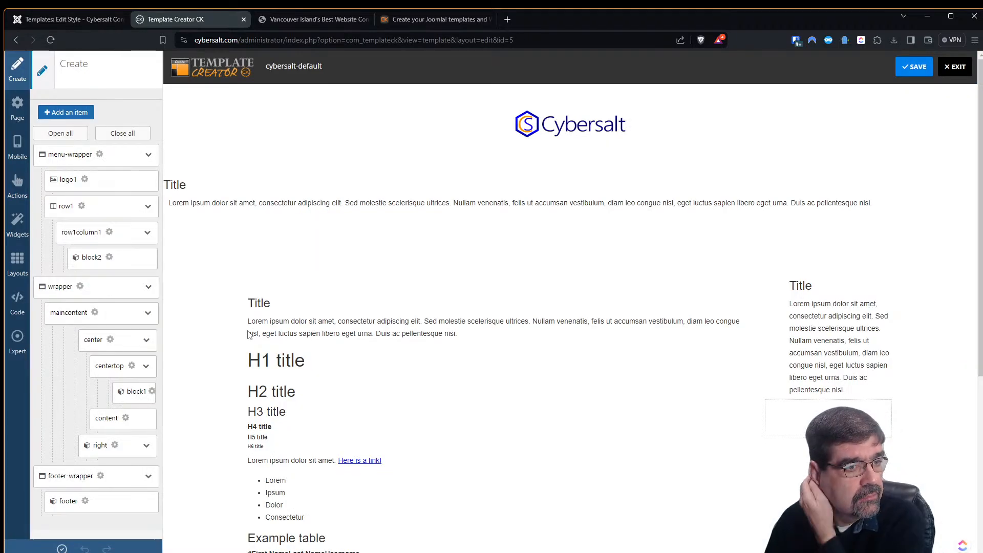
left_click(17, 146)
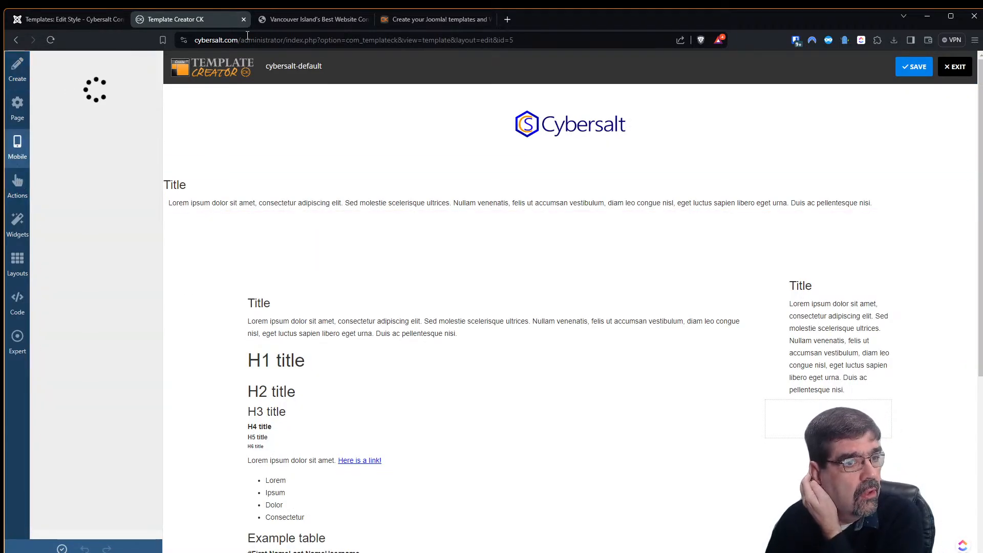
- Switch to the live site's phone preview and open the Net Shaker page through the mobile menu
left_click(308, 20)
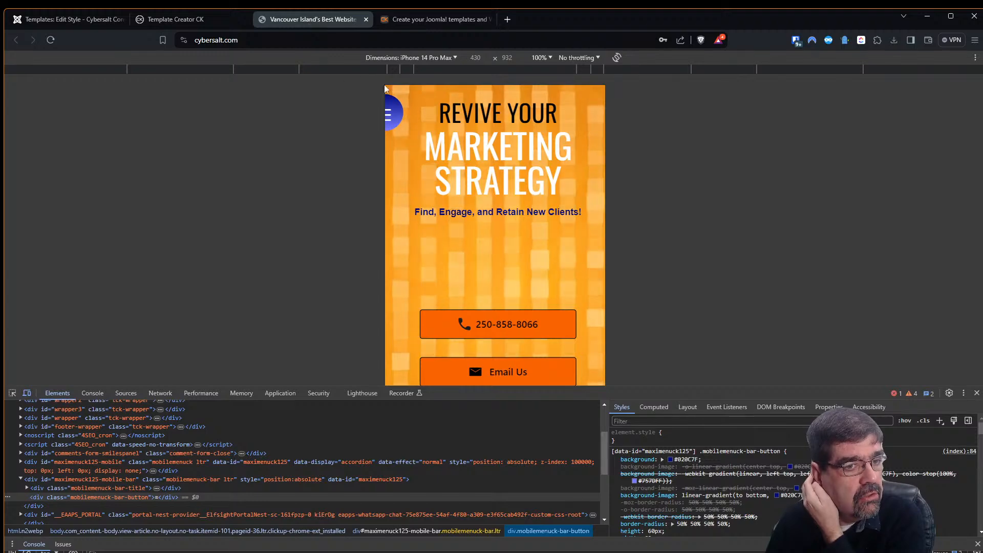
left_click(395, 115)
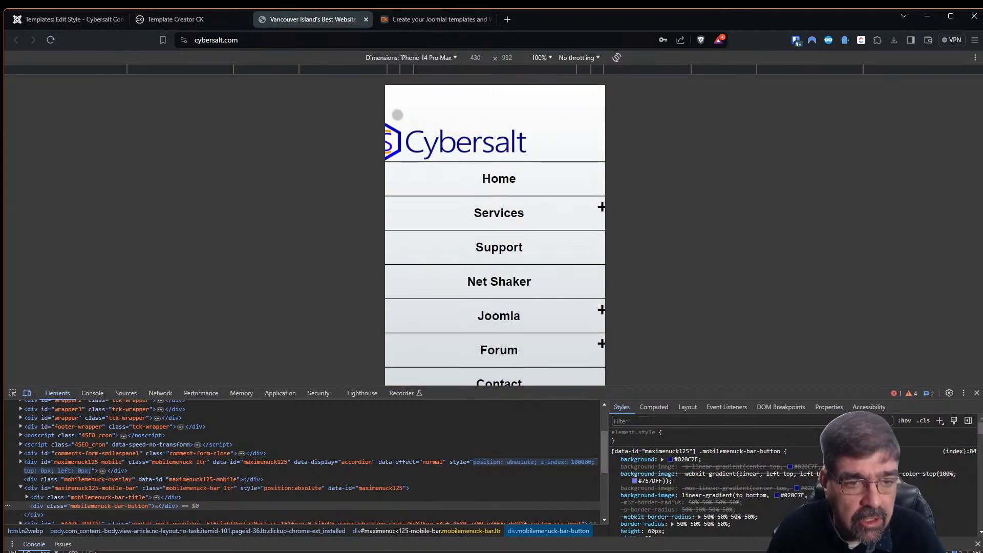
left_click(487, 281)
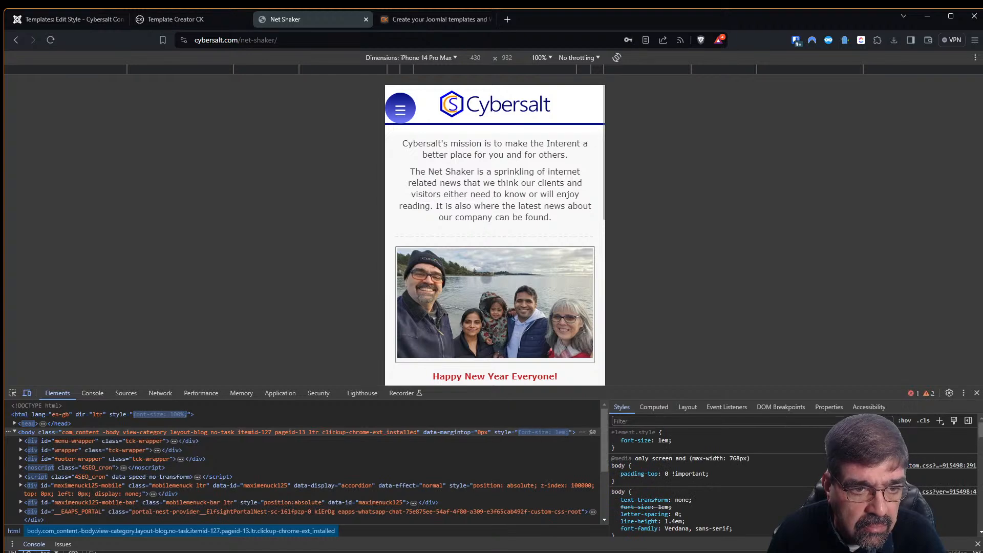
- Examine the Net Shaker page's phone layout from header to sidebar modules, testing for sideways movement
scroll(491, 241, "down", 3)
scroll(491, 250, "up", 3)
left_click_drag(539, 201, 481, 191)
scroll(485, 195, "down", 15)
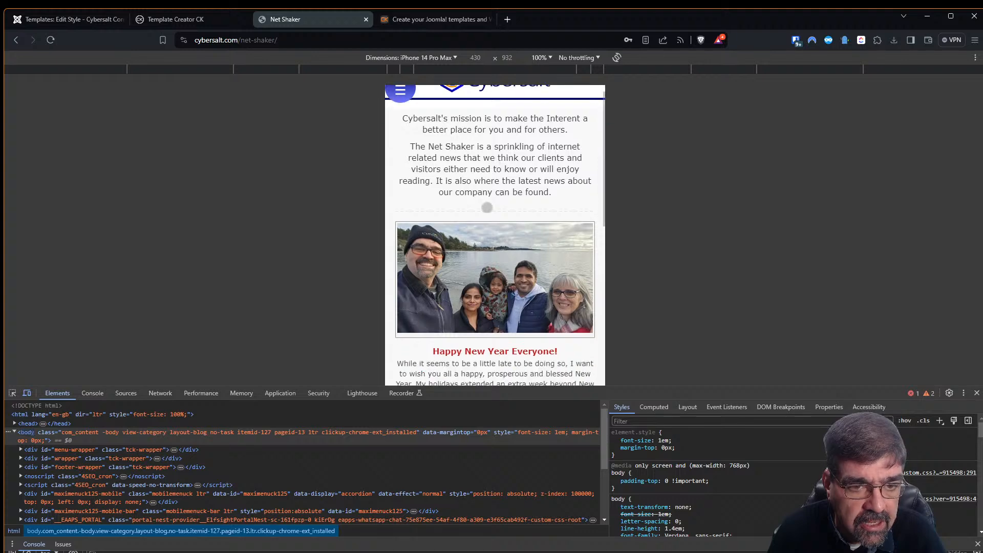
scroll(469, 232, "down", 8)
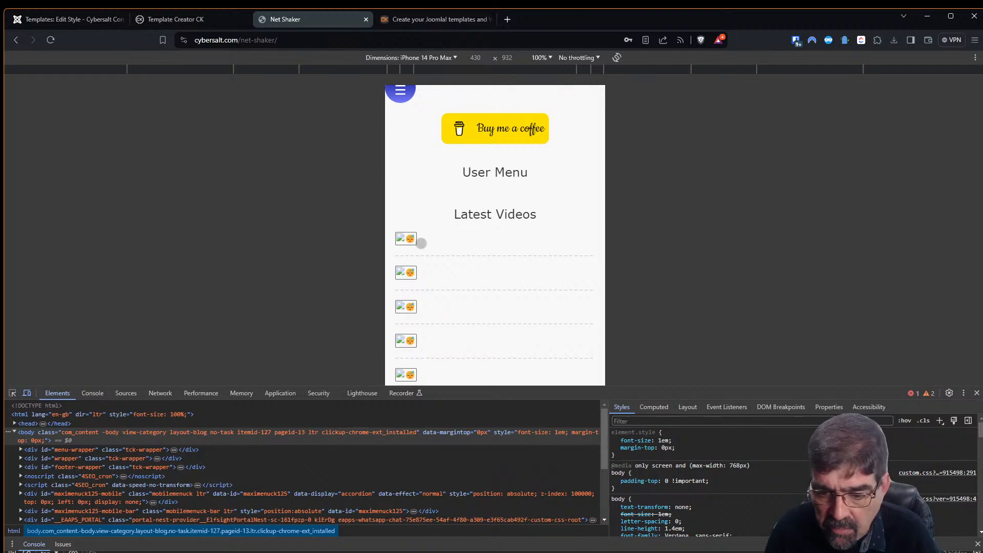
left_click_drag(534, 173, 542, 373)
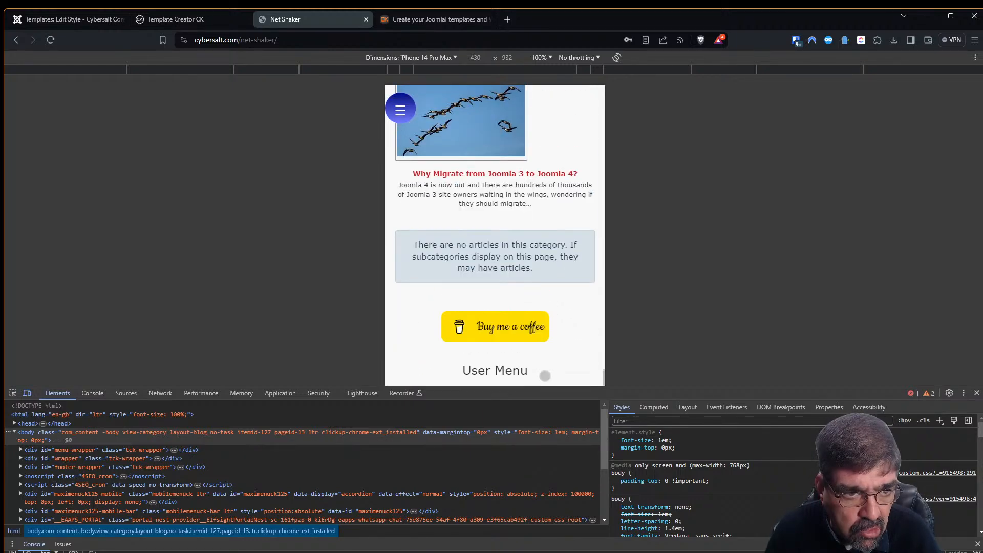
left_click_drag(558, 184, 567, 402)
left_click_drag(550, 129, 580, 383)
left_click_drag(520, 150, 545, 473)
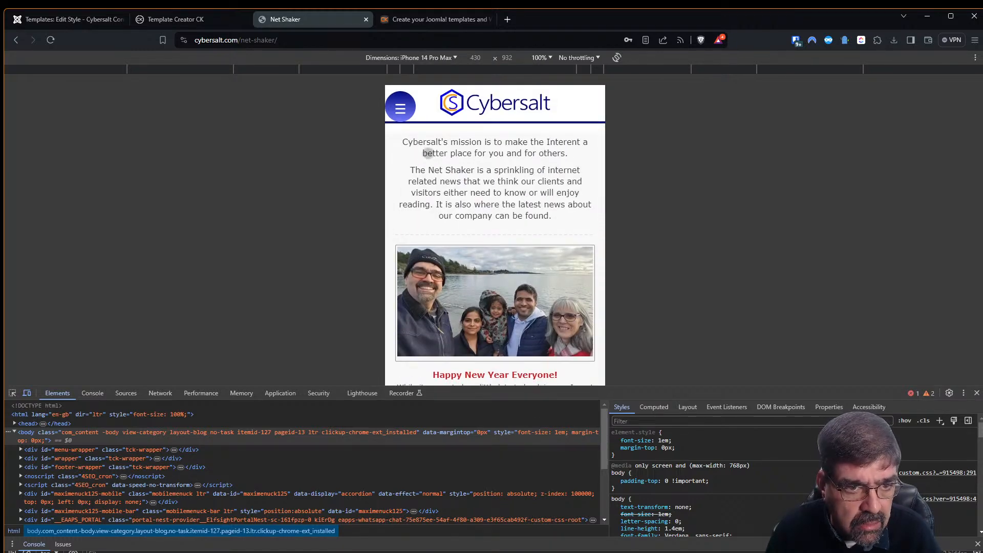
- Review the article list on the Net Shaker page and open the Happy New Year Everyone! article
scroll(430, 202, "down", 4)
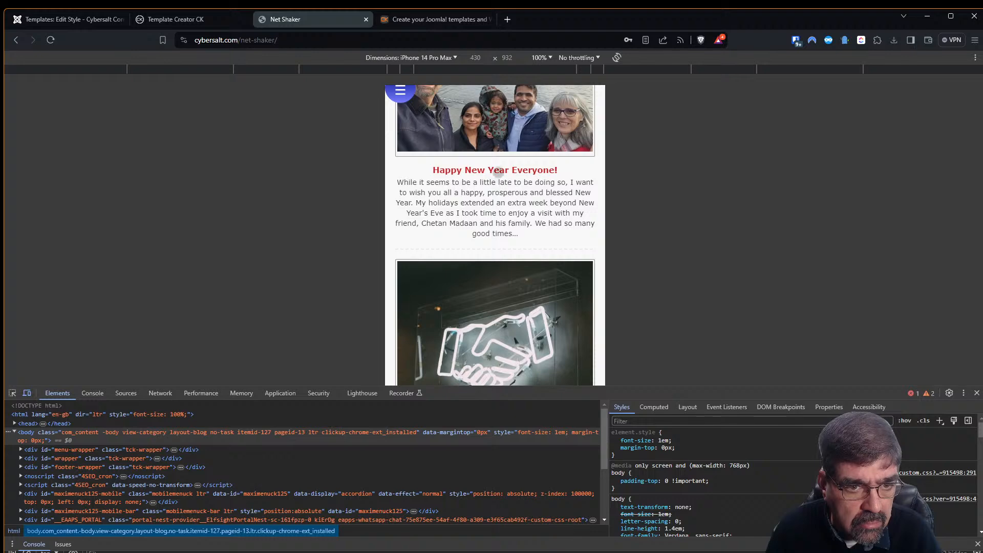
scroll(497, 171, "down", 4)
scroll(508, 242, "up", 3)
scroll(509, 210, "up", 1)
left_click(510, 170)
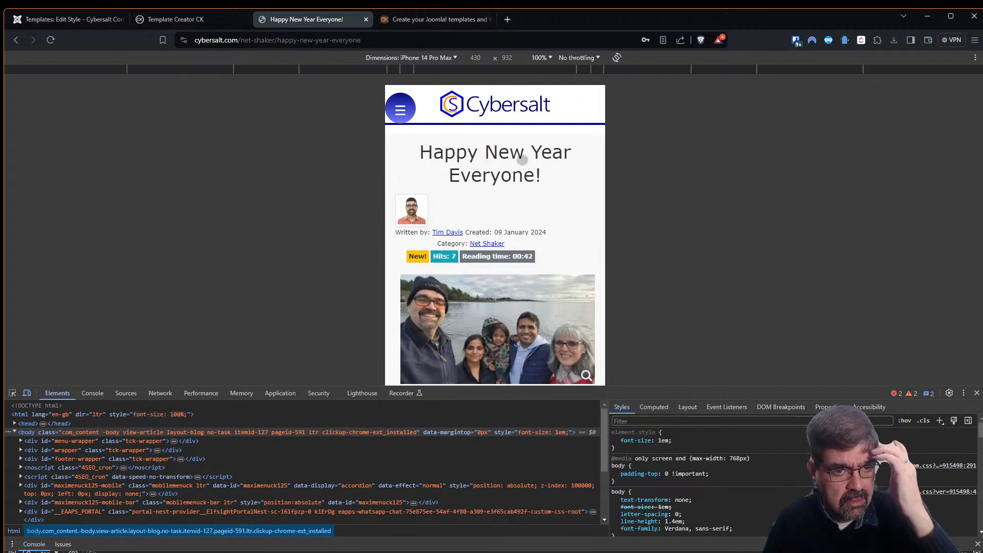
- Examine the article page's portrait layout, including the author details, discussion area and modules below it, for elements that overflow the screen
scroll(560, 219, "down", 1)
left_click_drag(560, 219, 517, 217)
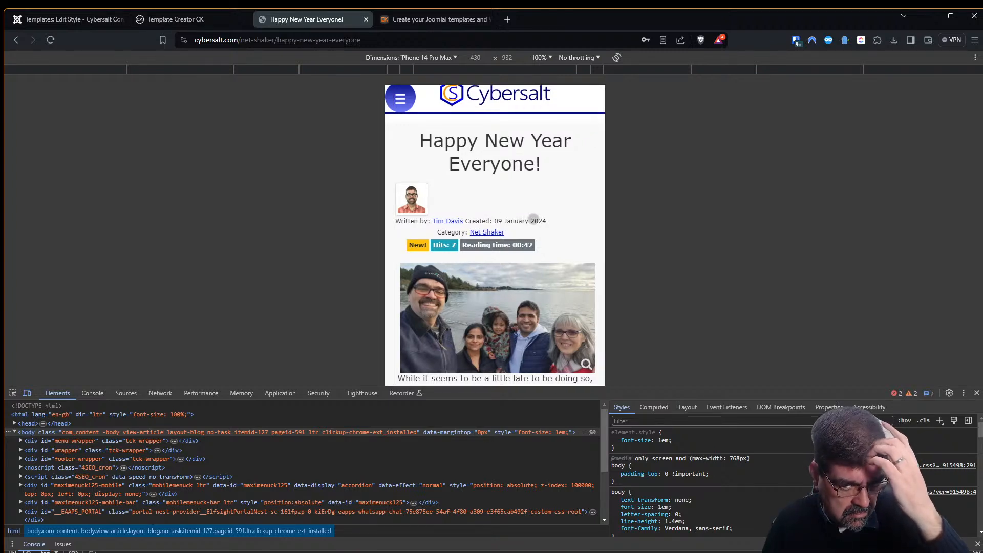
scroll(531, 217, "up", 1)
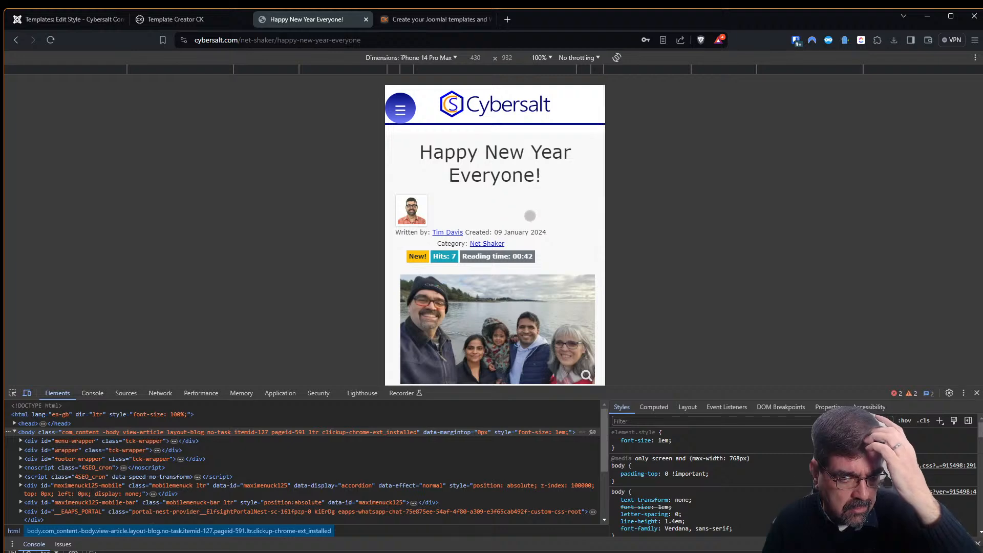
scroll(530, 215, "down", 15)
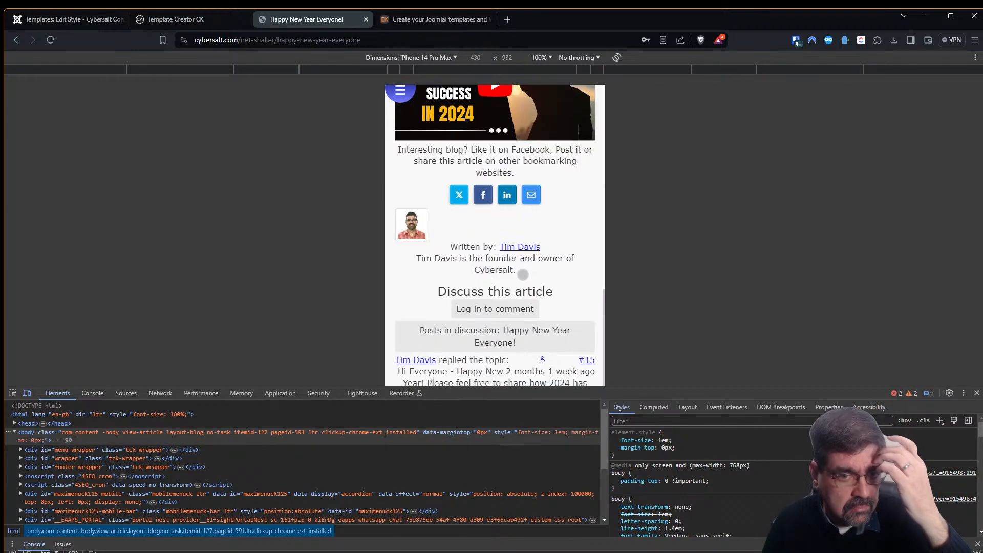
scroll(522, 276, "down", 2)
scroll(522, 269, "up", 3)
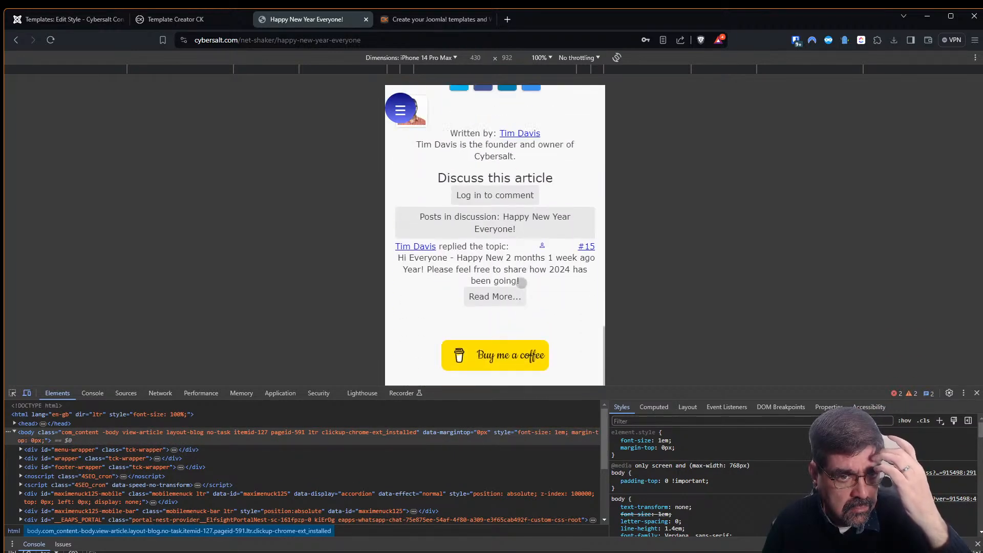
scroll(524, 287, "down", 4)
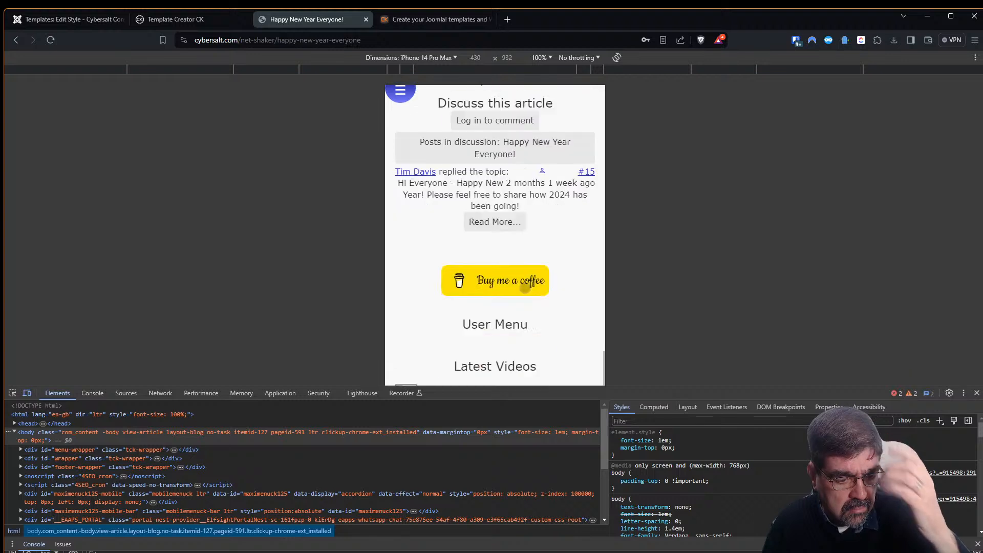
scroll(519, 285, "down", 2)
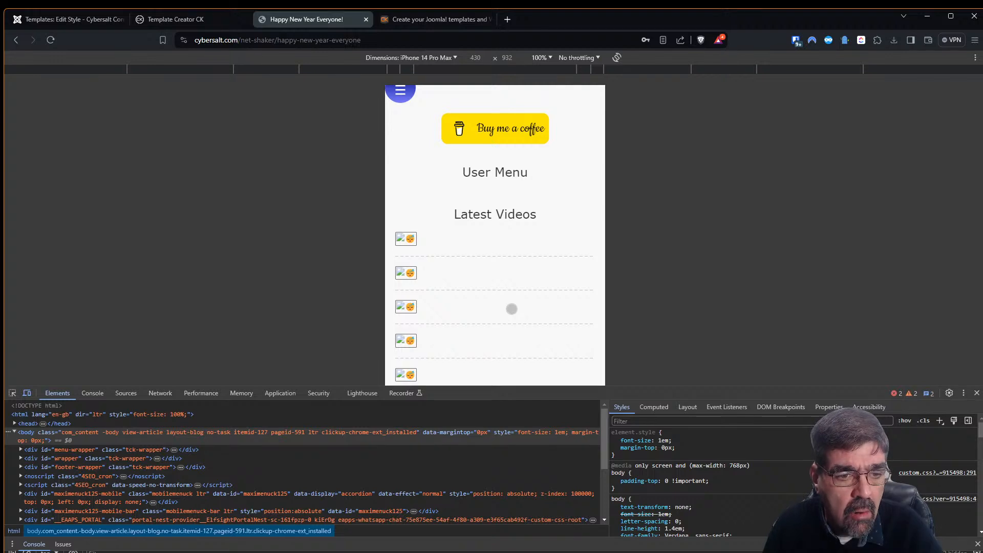
scroll(466, 309, "up", 1)
scroll(478, 323, "down", 1)
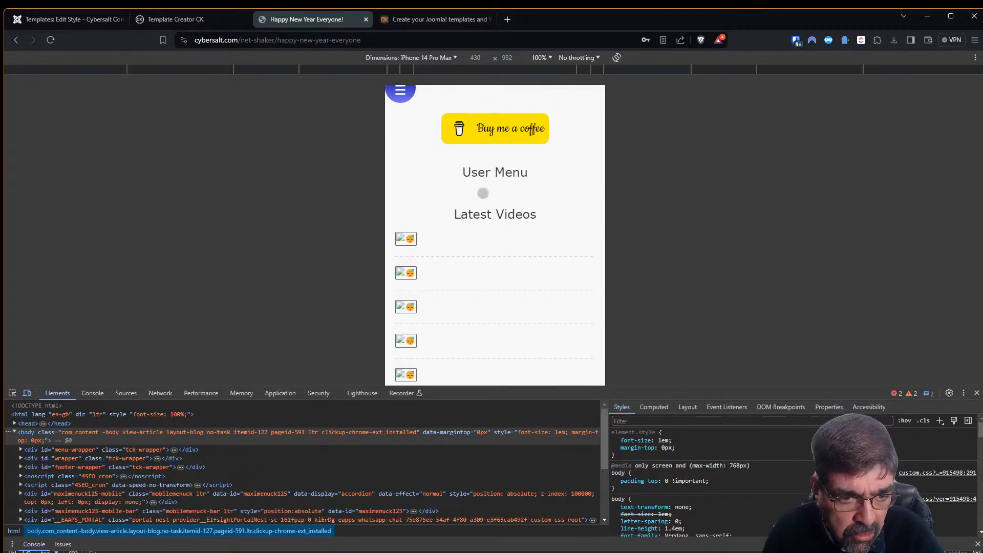
scroll(507, 236, "up", 3)
scroll(535, 245, "up", 3)
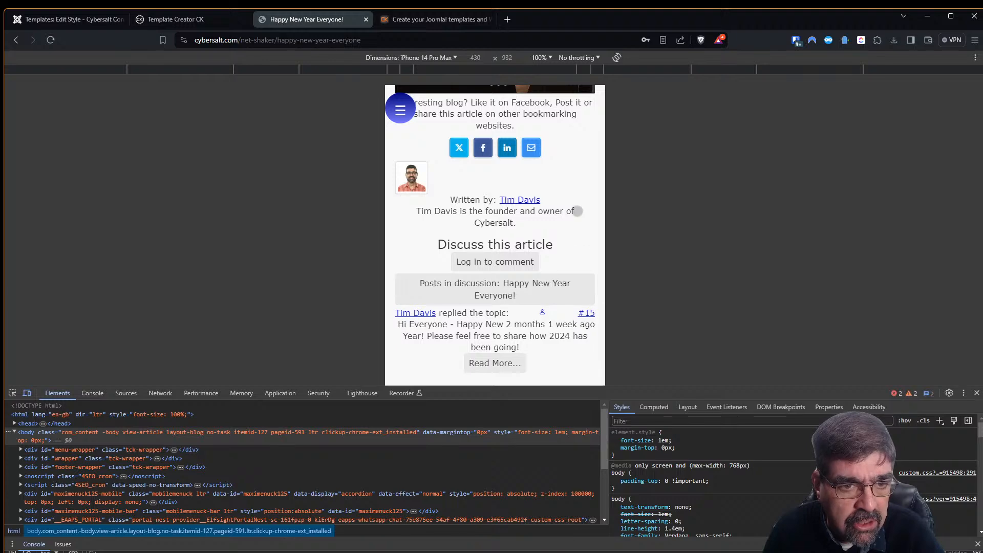
scroll(555, 371, "up", 3)
scroll(573, 358, "up", 6)
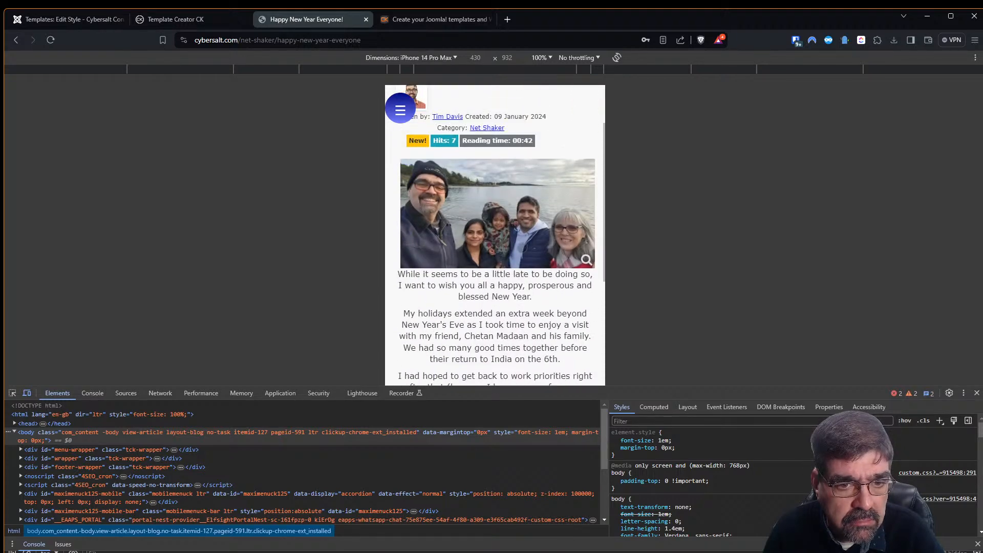
- Rotate the emulated iPhone 14 Pro Max to landscape and check the article page's layout
left_click(617, 58)
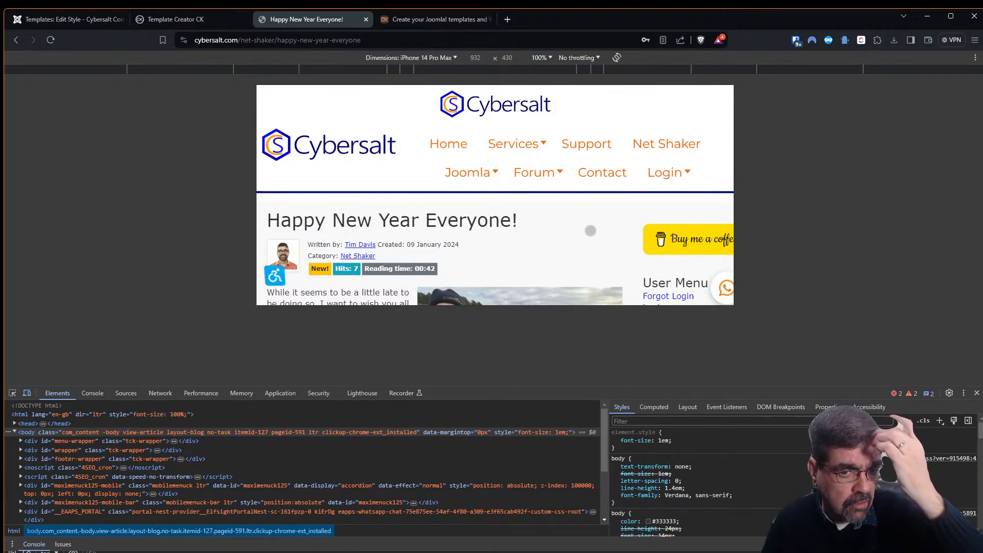
scroll(578, 164, "down", 3)
left_click_drag(577, 164, 574, 310)
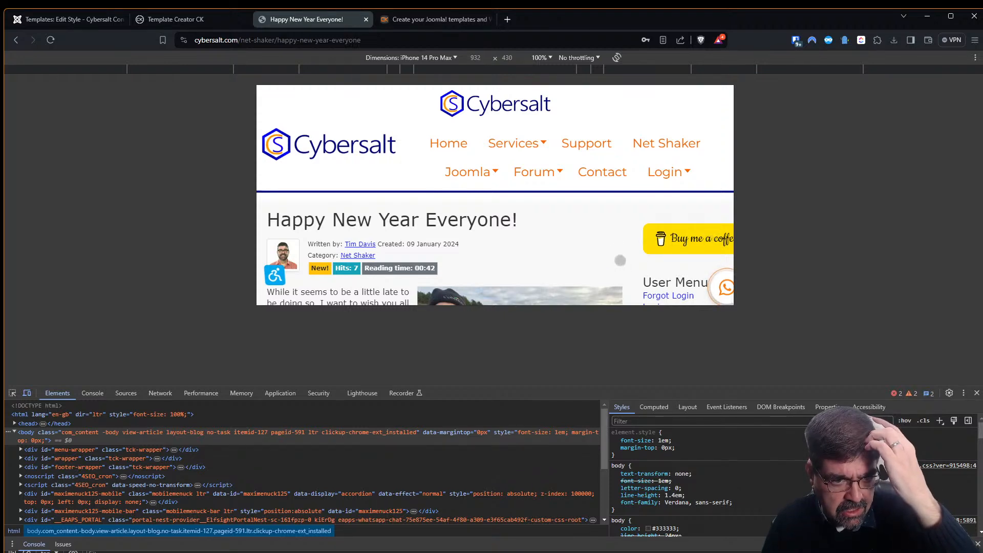
- Compare the article page's landscape layout down to the footer with the cybersalt-default template's Phone / Landscape preview
scroll(571, 272, "down", 10)
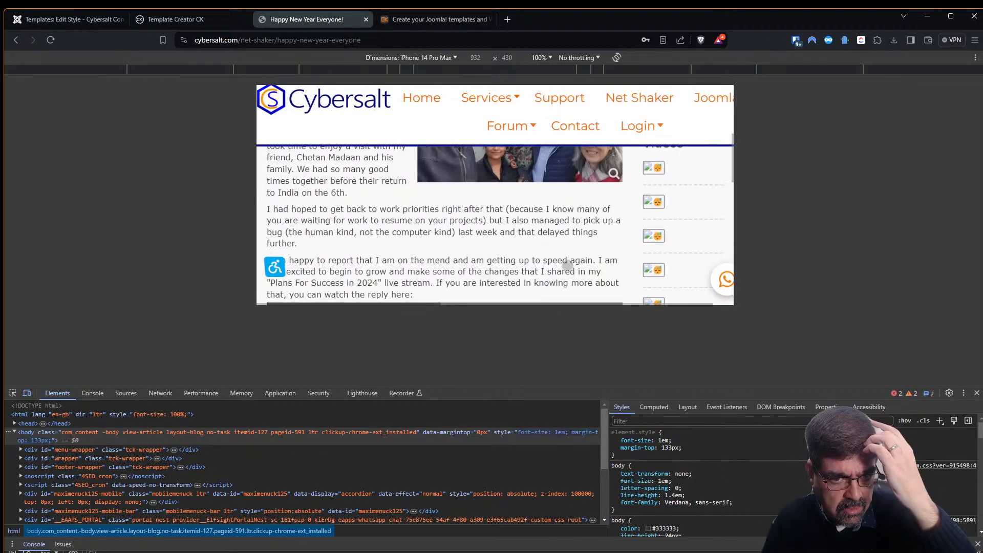
scroll(561, 260, "down", 8)
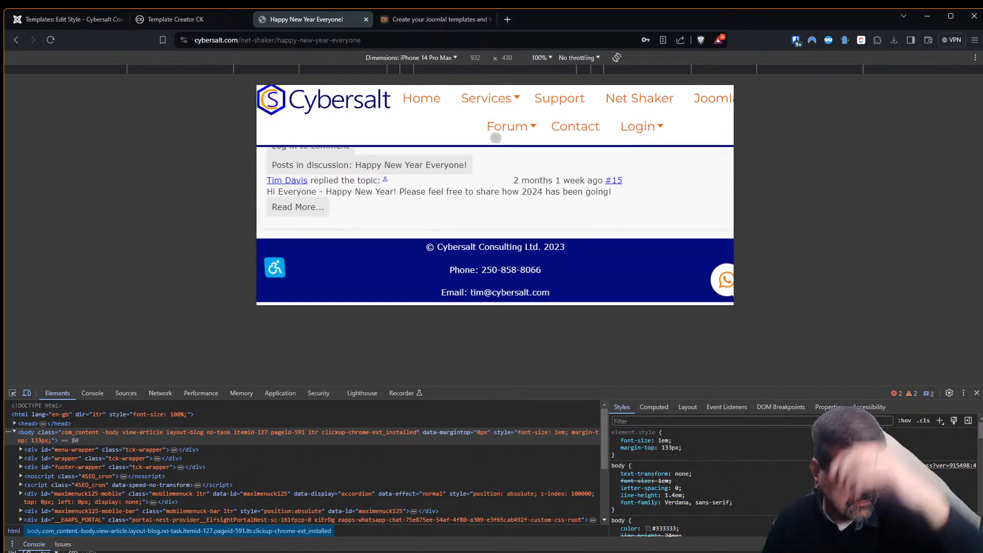
left_click(174, 19)
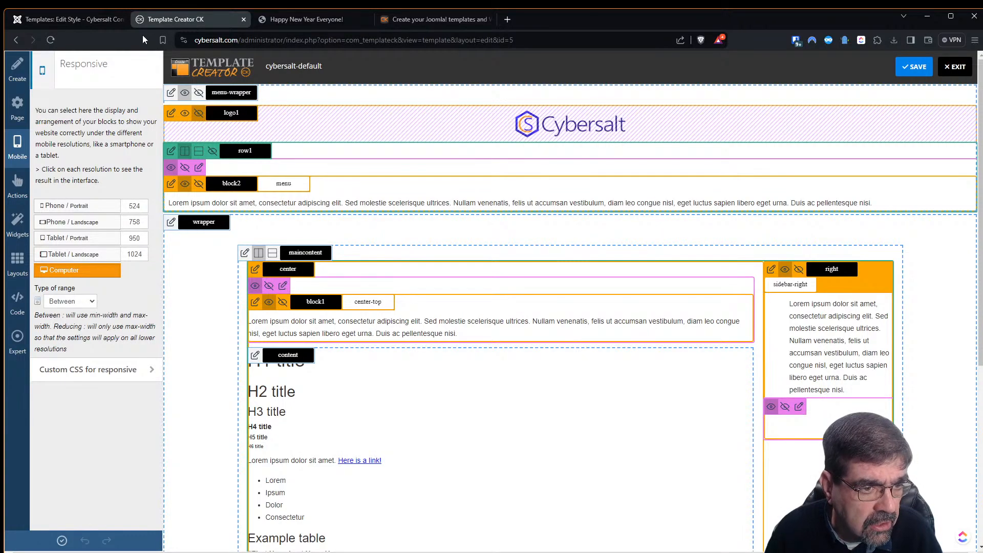
left_click(54, 223)
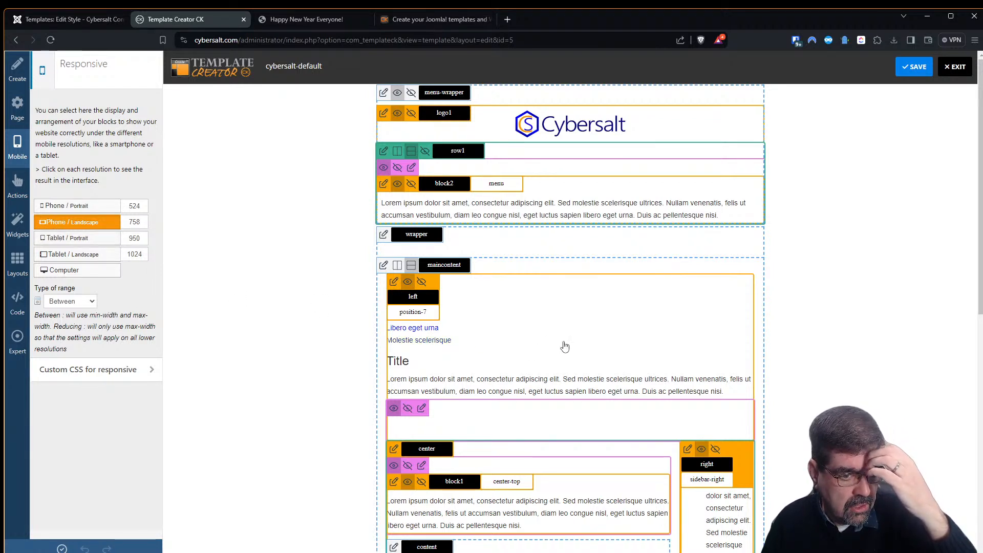
scroll(630, 317, "down", 5)
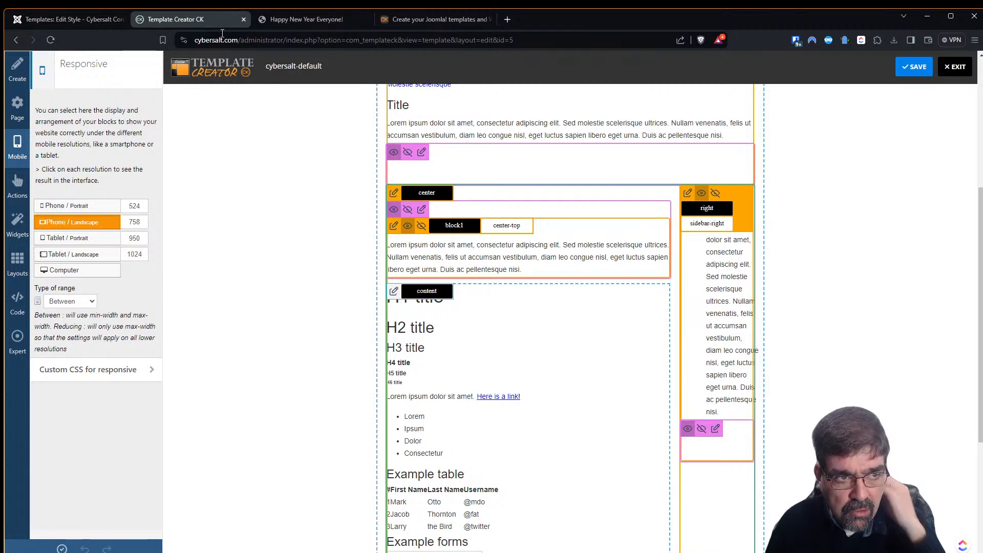
left_click(325, 20)
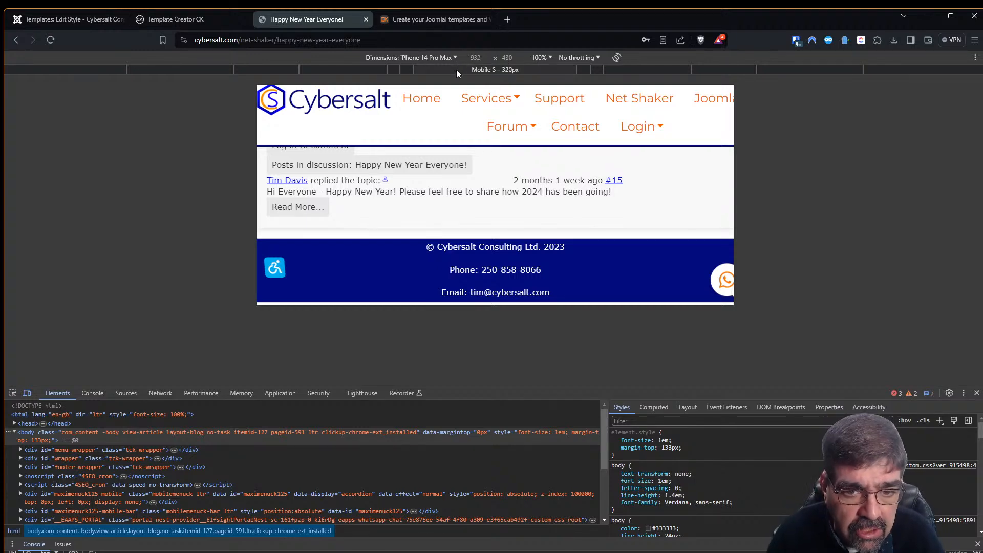
left_click(177, 20)
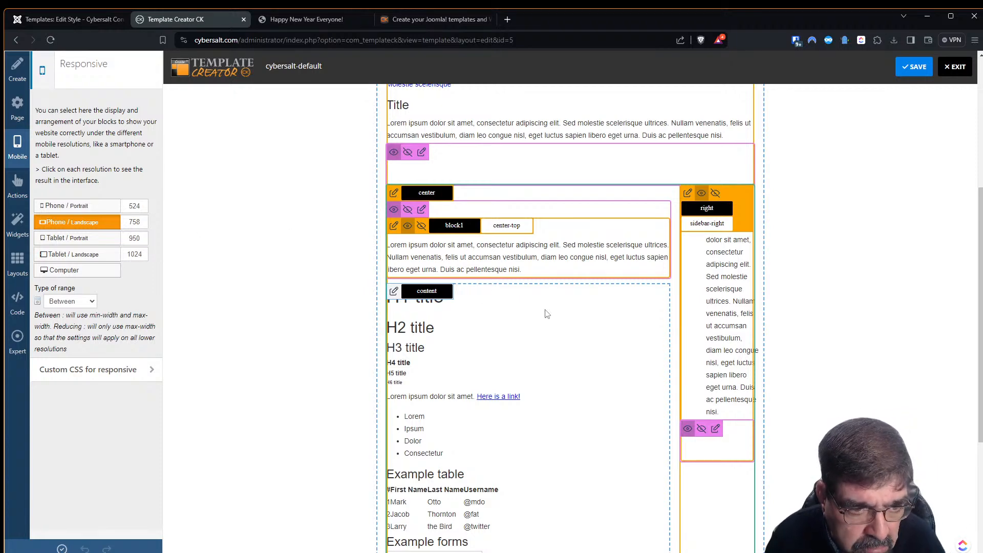
left_click(293, 20)
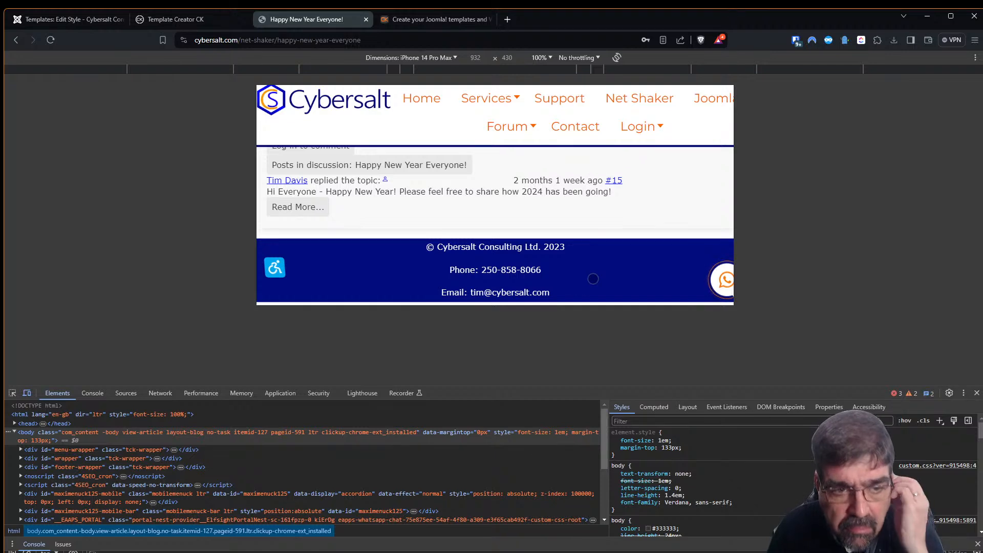
- Try limiting the article page's width by adding max-width: 800px to the body rule in the inspected styles
mouse_move(604, 275)
left_mouse_down()
mouse_move(535, 282)
mouse_move(599, 283)
left_mouse_up()
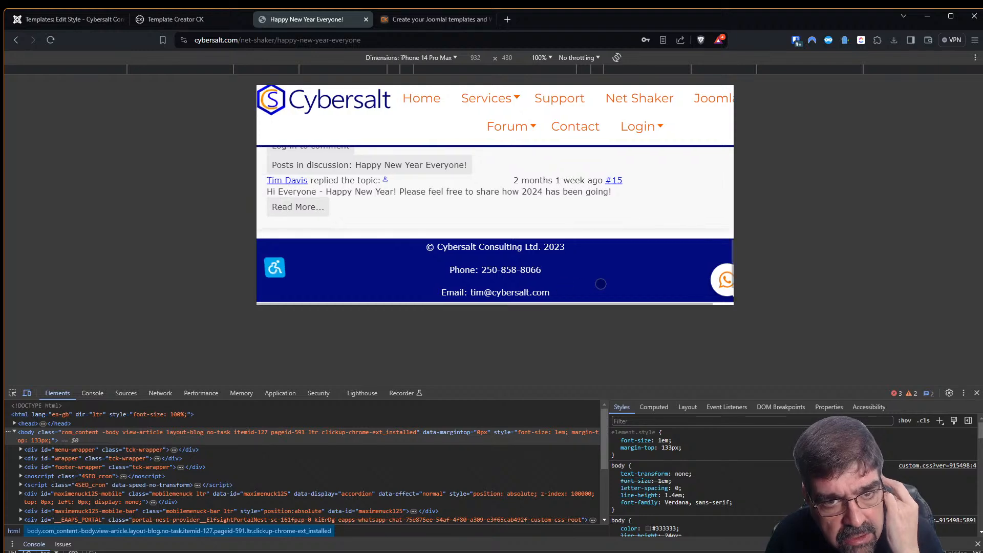
scroll(608, 181, "up", 10)
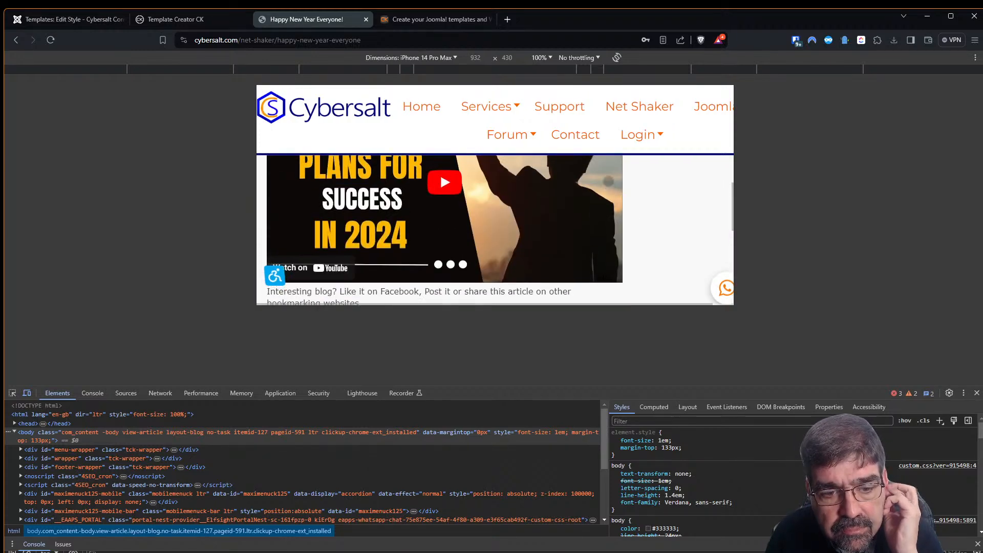
scroll(608, 180, "up", 5)
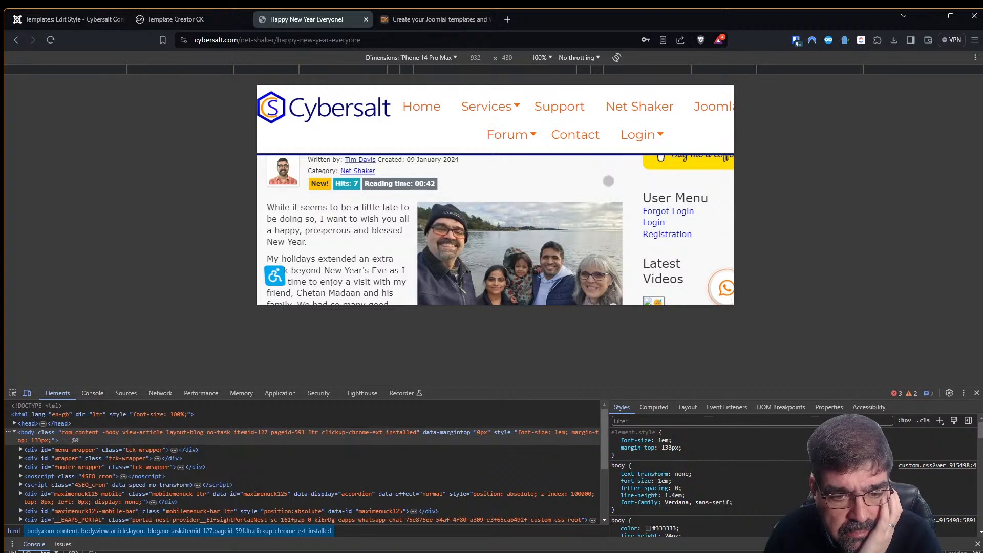
left_click(631, 509)
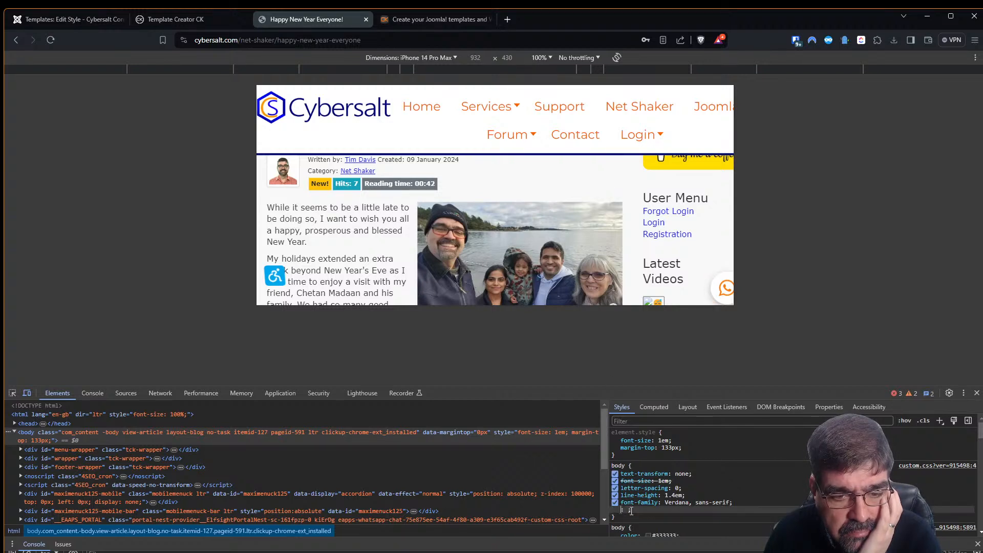
type("max")
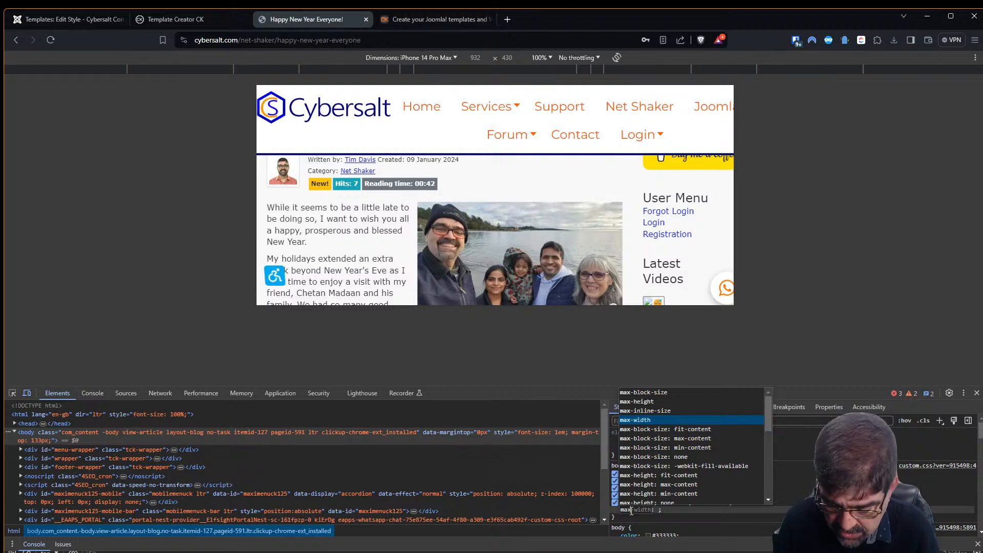
key("Tab")
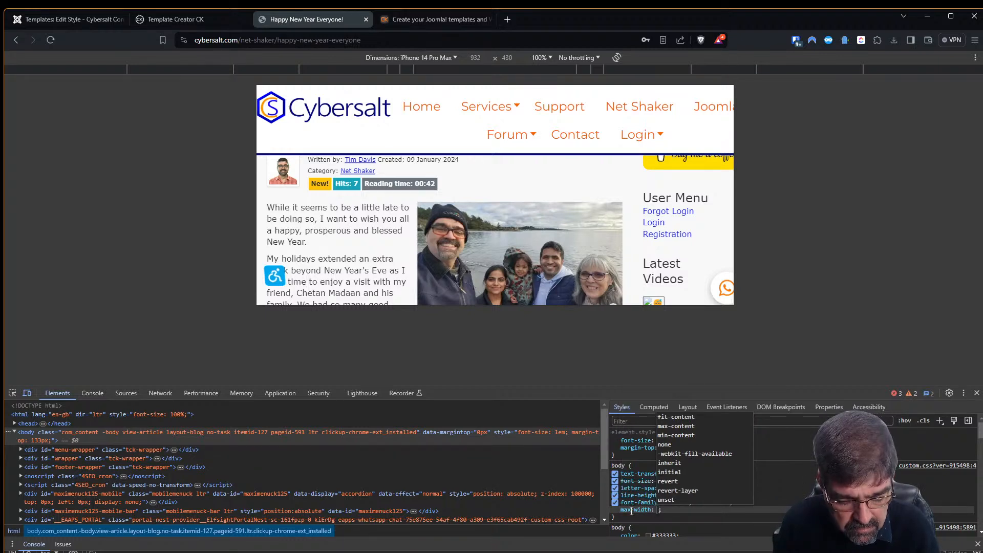
type("800px")
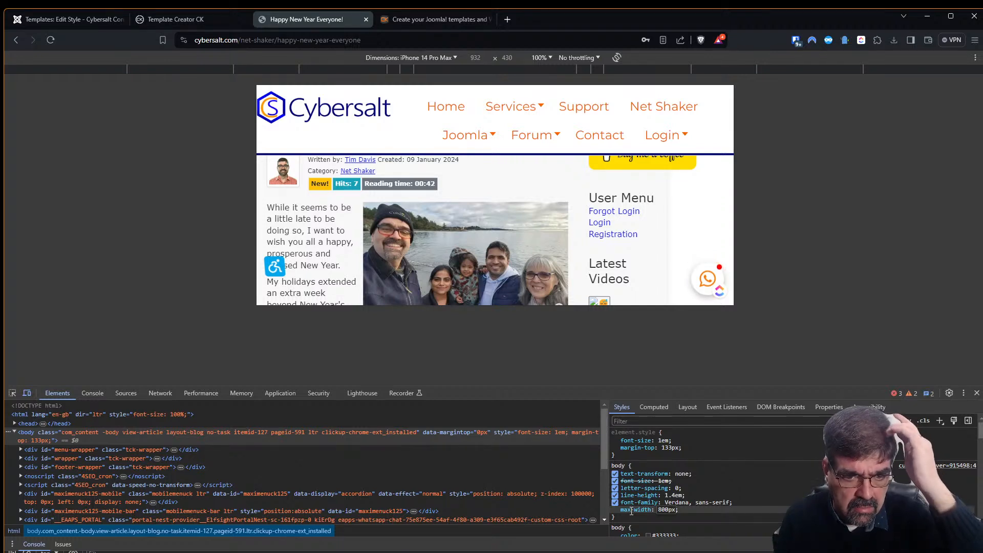
key("Return")
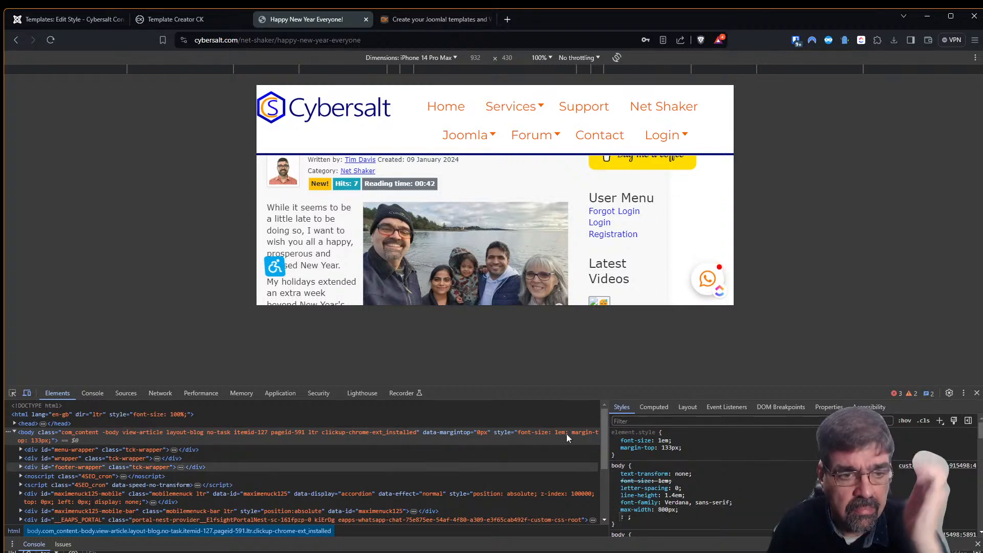
- Examine how the header, article text and sidebar modules fit the landscape screen with the body width limit applied
scroll(574, 204, "down", 5)
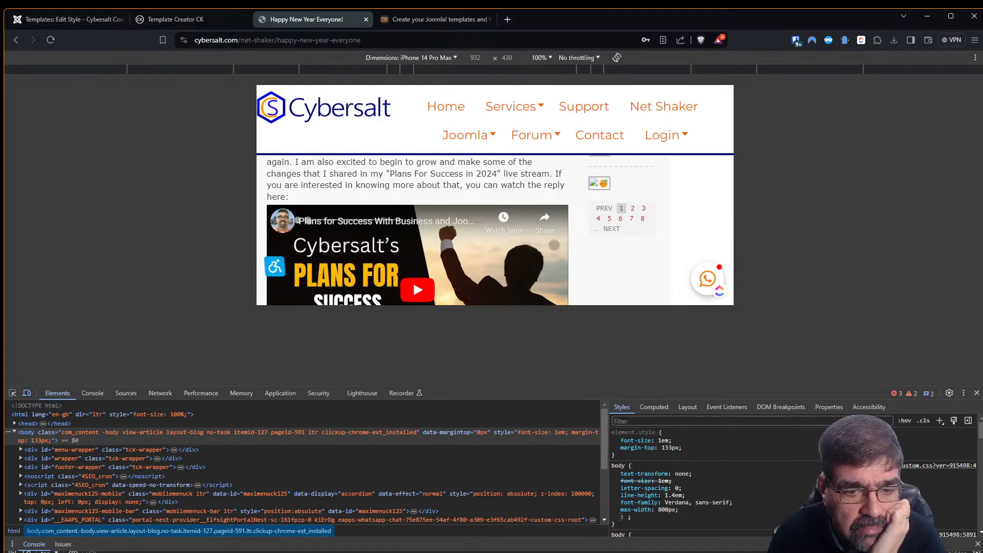
scroll(555, 245, "up", 5)
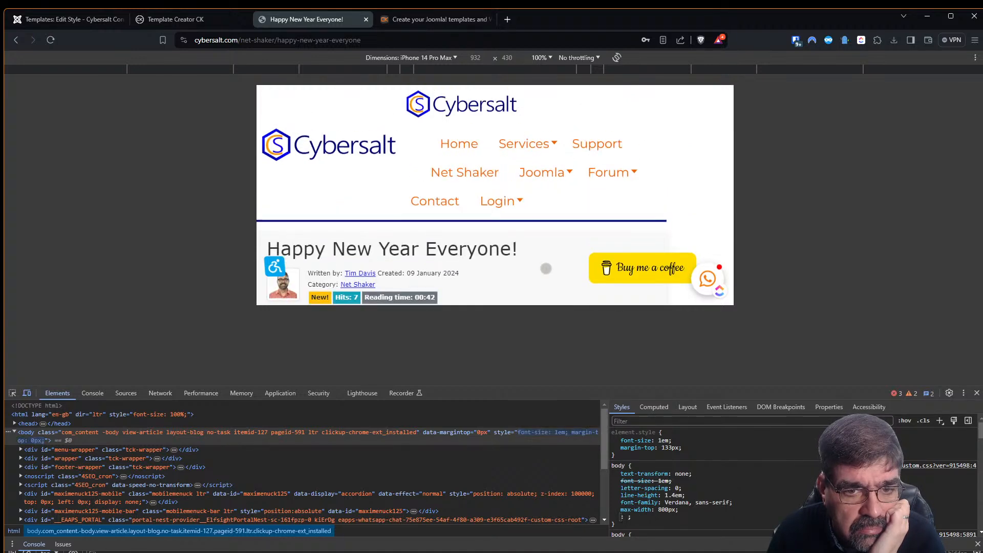
scroll(546, 268, "down", 3)
scroll(540, 273, "up", 2)
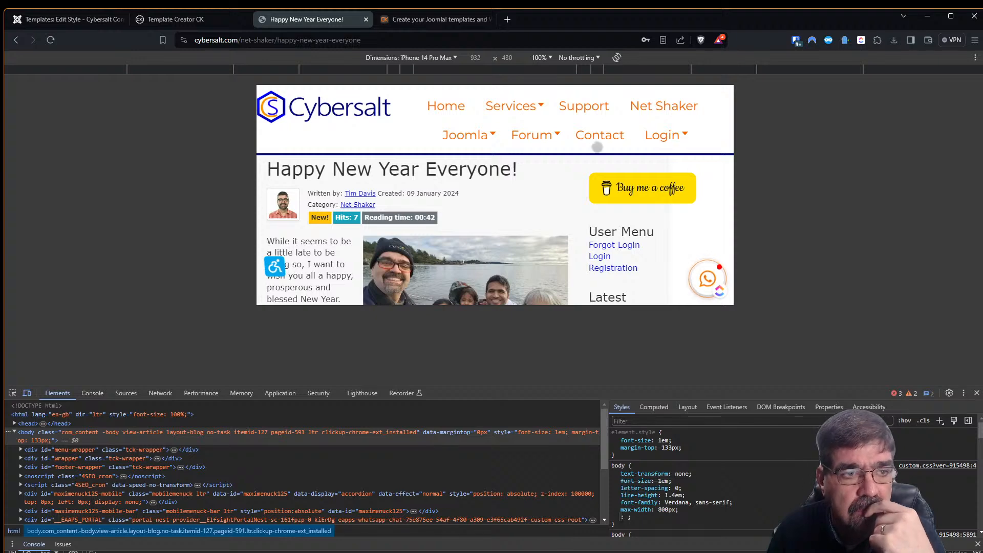
- Close the cybersalt-home-page template style and unpublish the Buy Me A Coffee module among the site modules
left_click(73, 19)
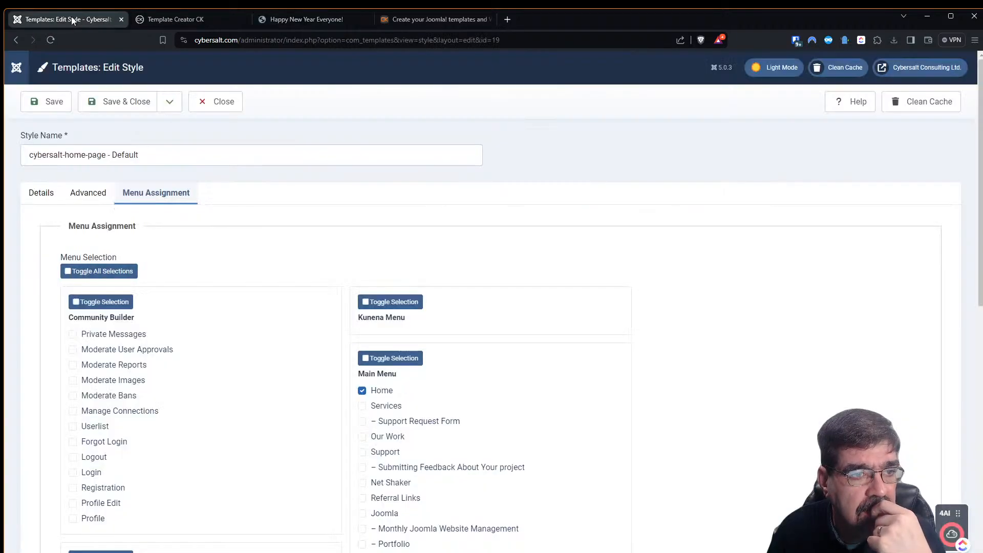
left_click(207, 102)
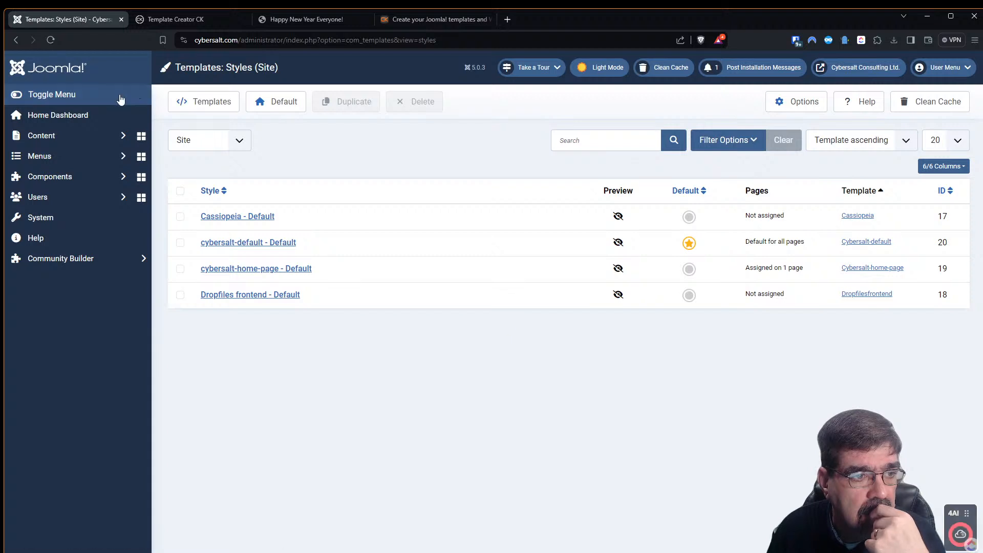
left_click(65, 219)
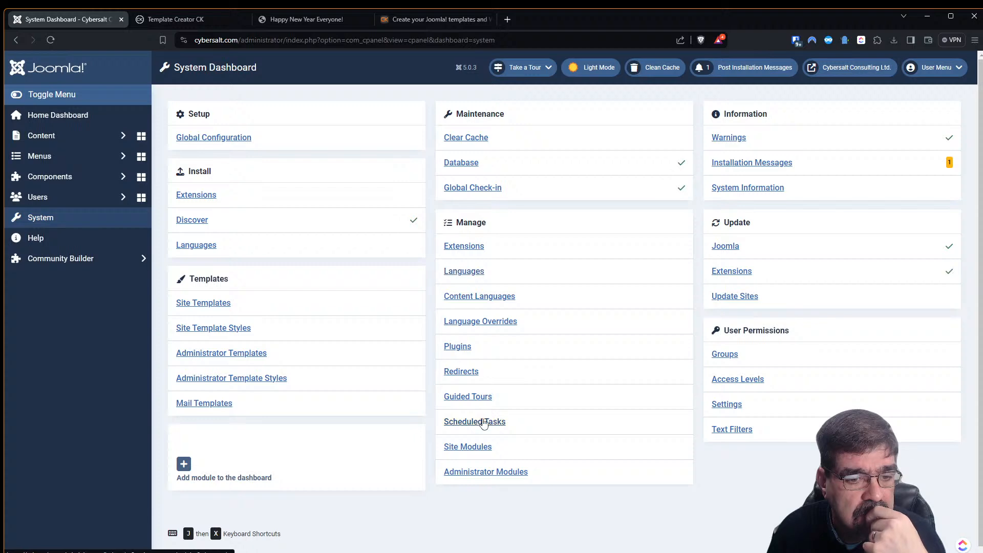
left_click(473, 450)
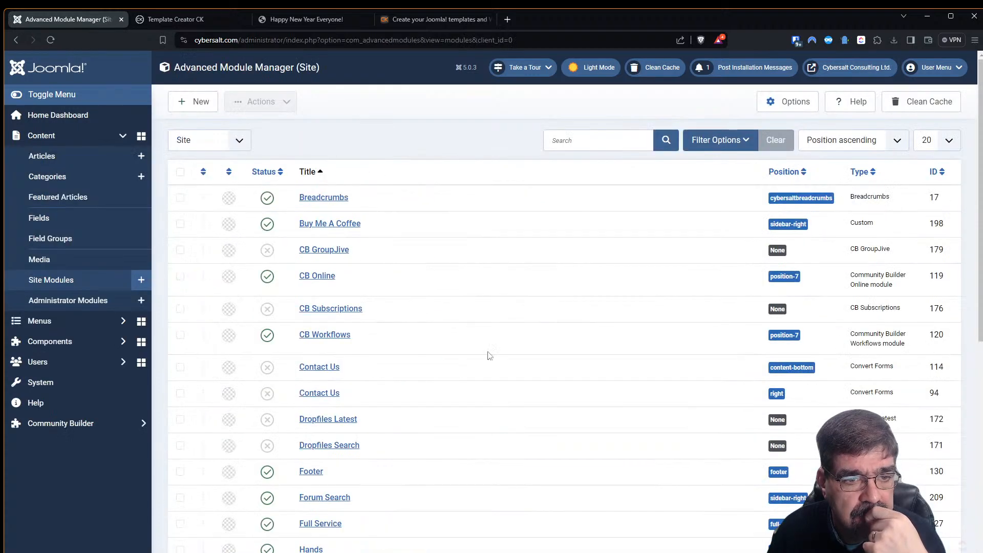
left_click(584, 139)
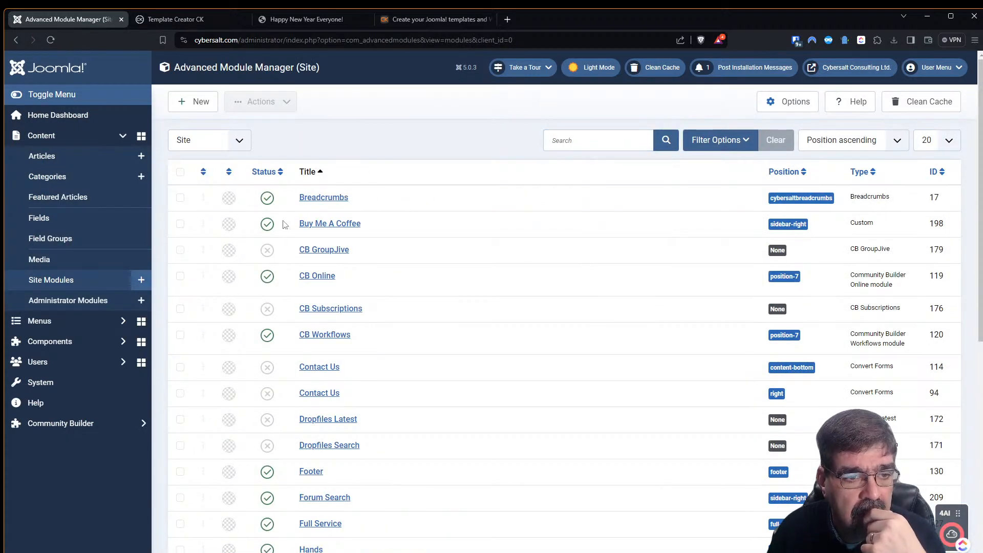
left_click(266, 224)
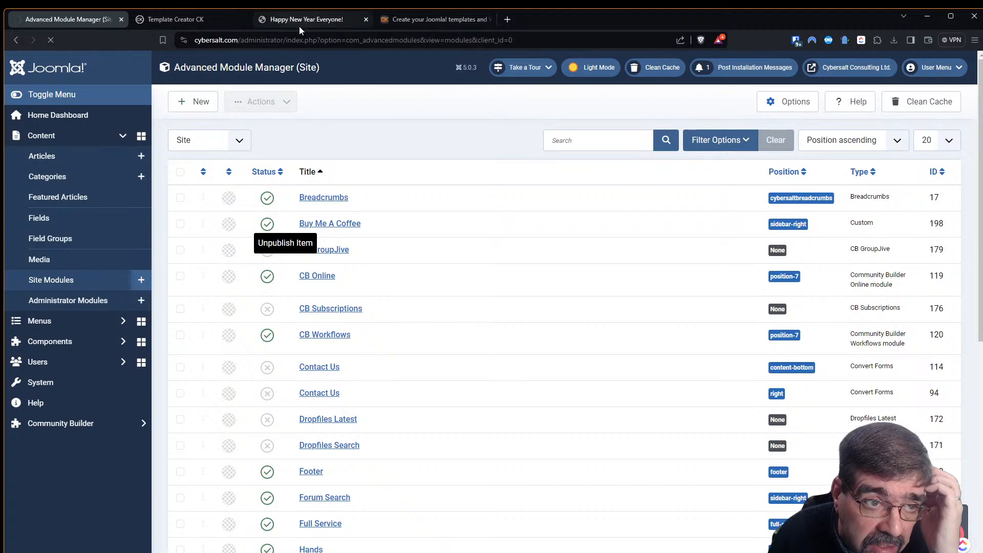
- Reload the Happy New Year Everyone! article and check its landscape layout without the Buy Me A Coffee module
left_click(287, 21)
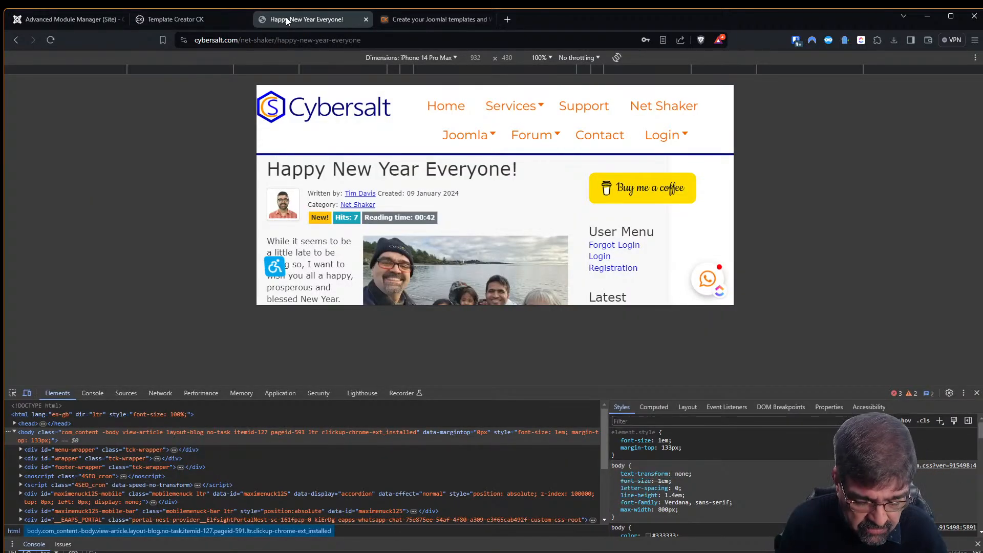
key("F5")
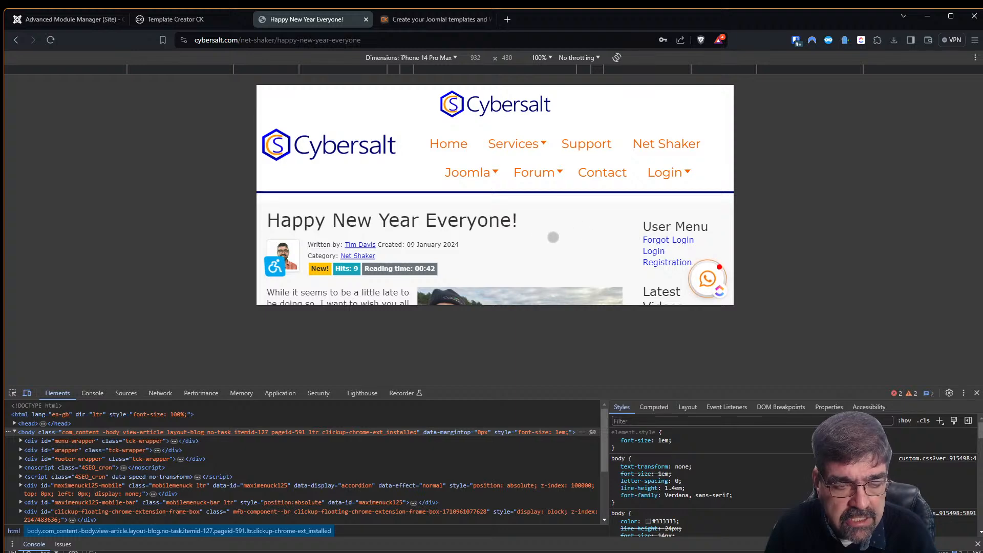
scroll(543, 241, "down", 6)
scroll(544, 240, "up", 6)
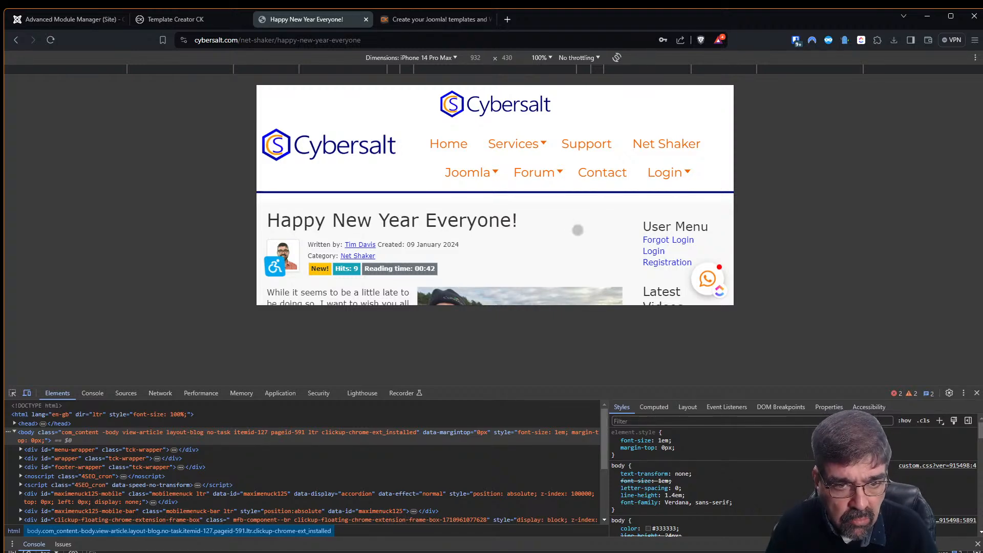
scroll(563, 206, "down", 6)
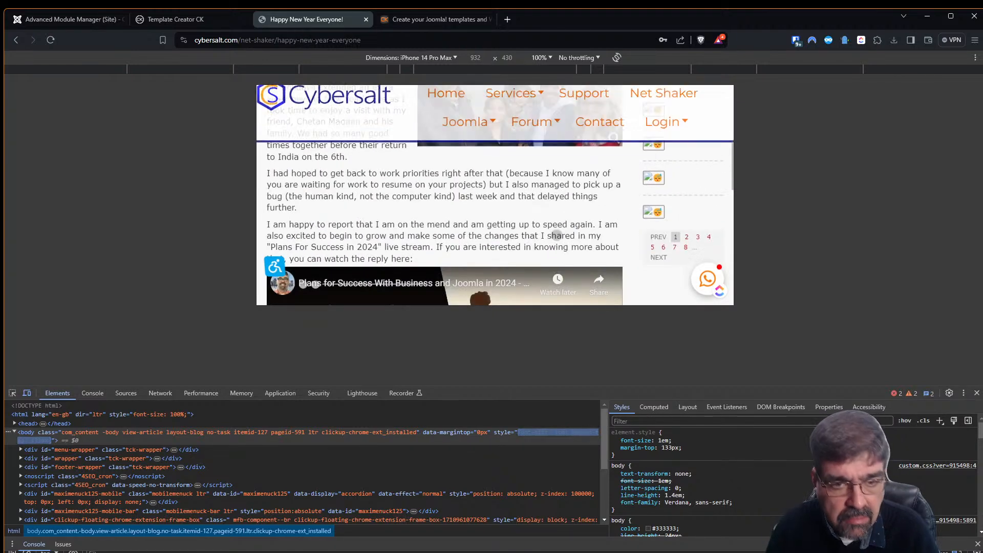
scroll(549, 201, "up", 4)
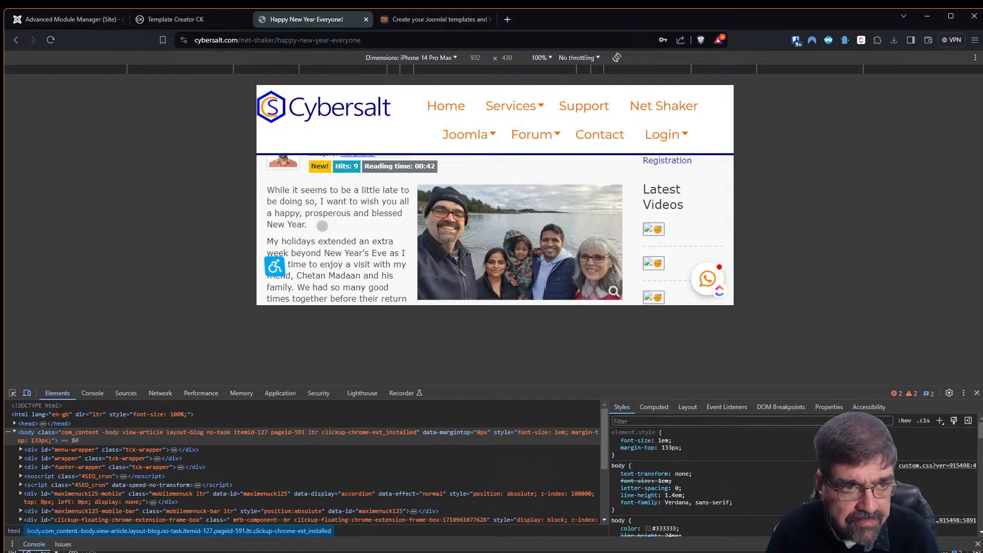
- Review the Buy Me A Coffee module's settings, close them unchanged and publish the module again
left_click(65, 21)
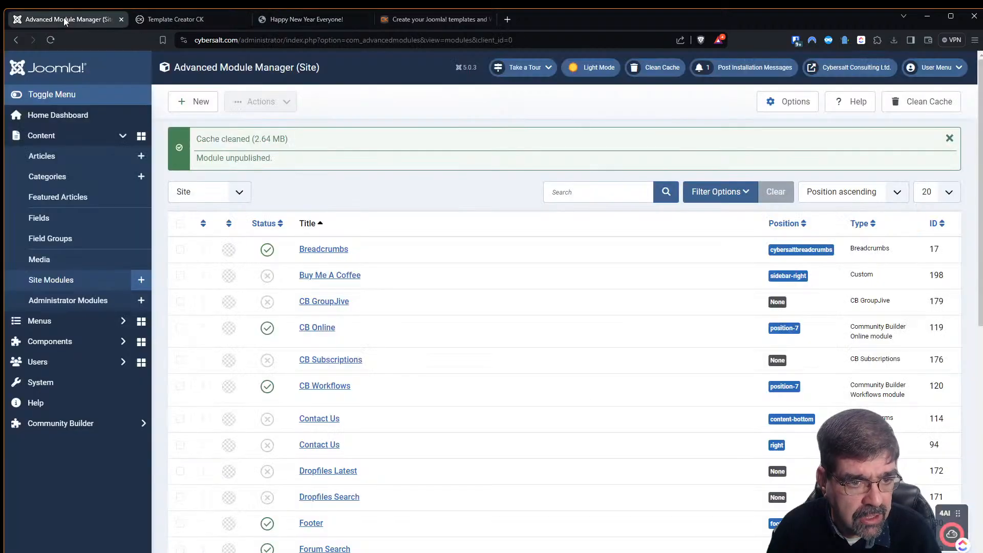
left_click(325, 275)
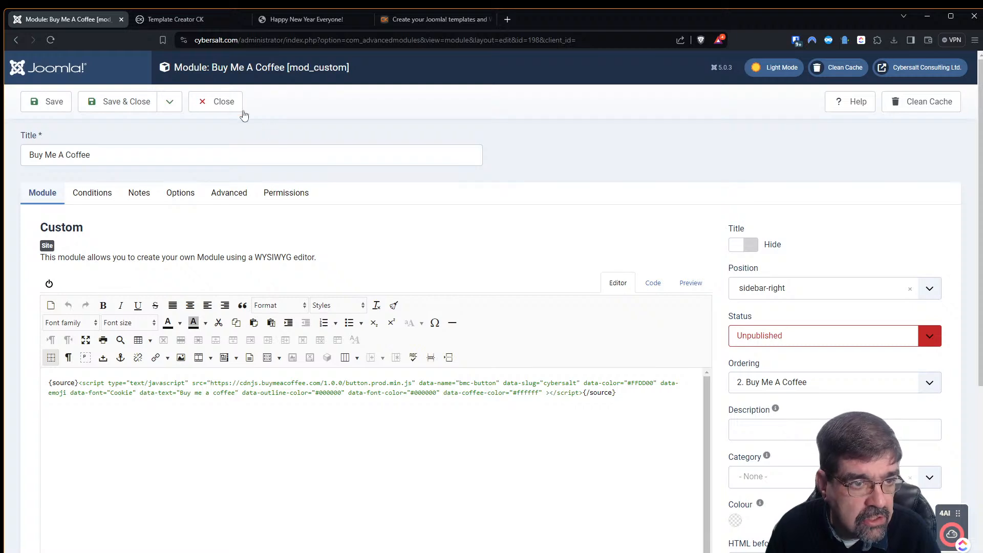
left_click(219, 105)
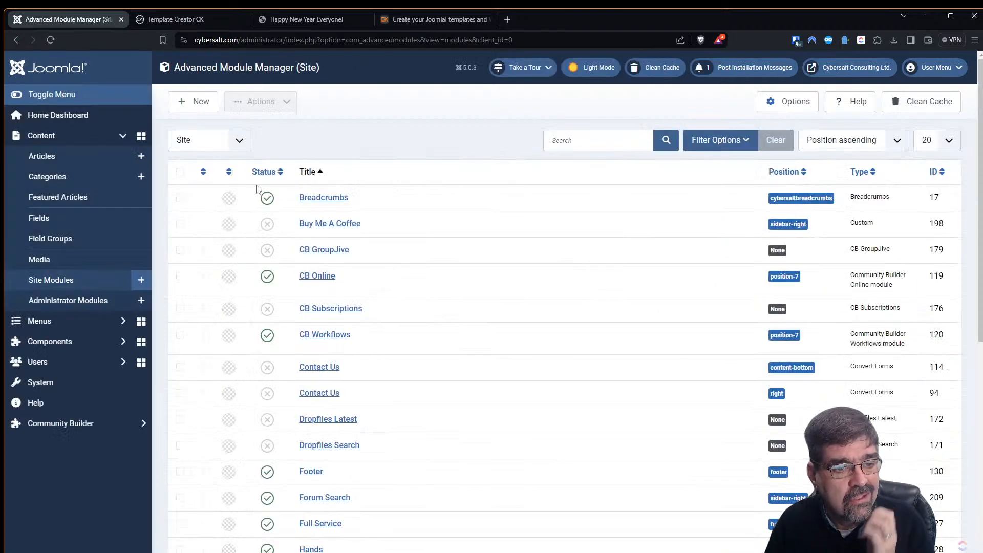
left_click(267, 225)
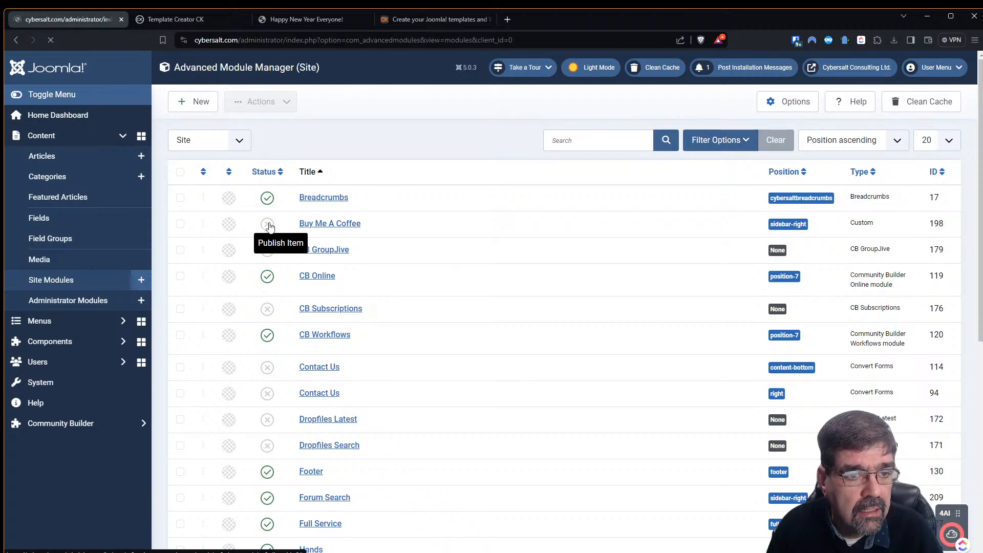
- Reload the Happy New Year Everyone! article and inspect the Buy me a coffee button's element in the landscape view
left_click(200, 21)
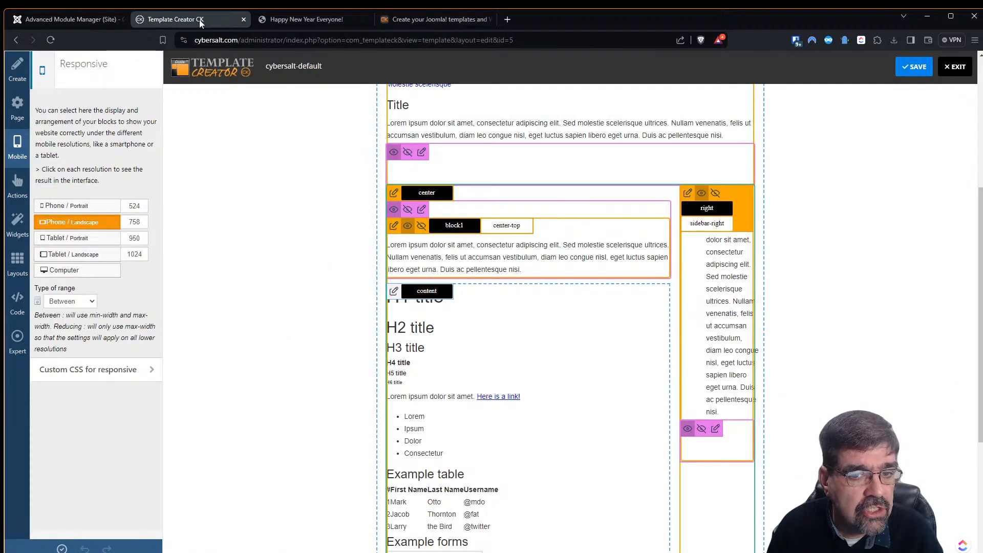
left_click(289, 19)
left_click(50, 40)
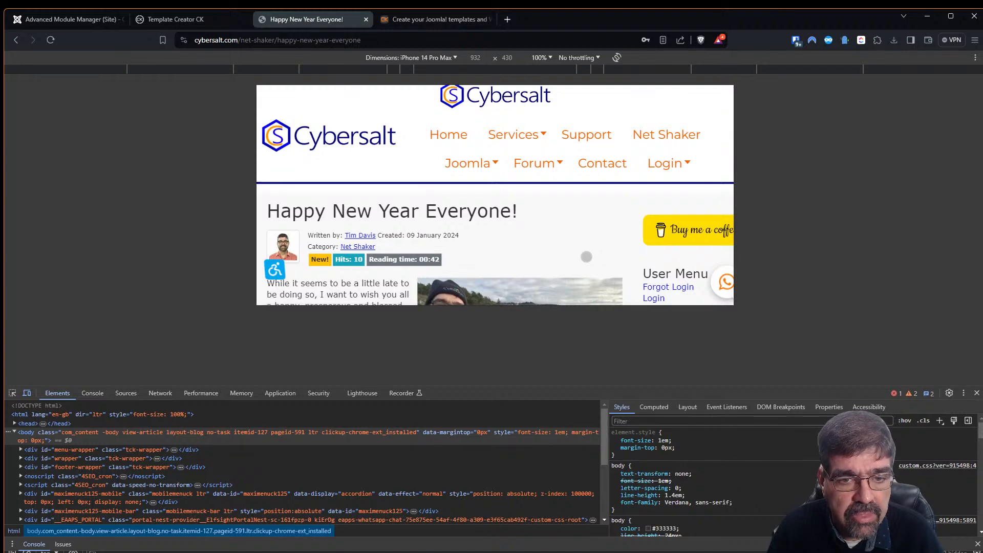
left_click(12, 392)
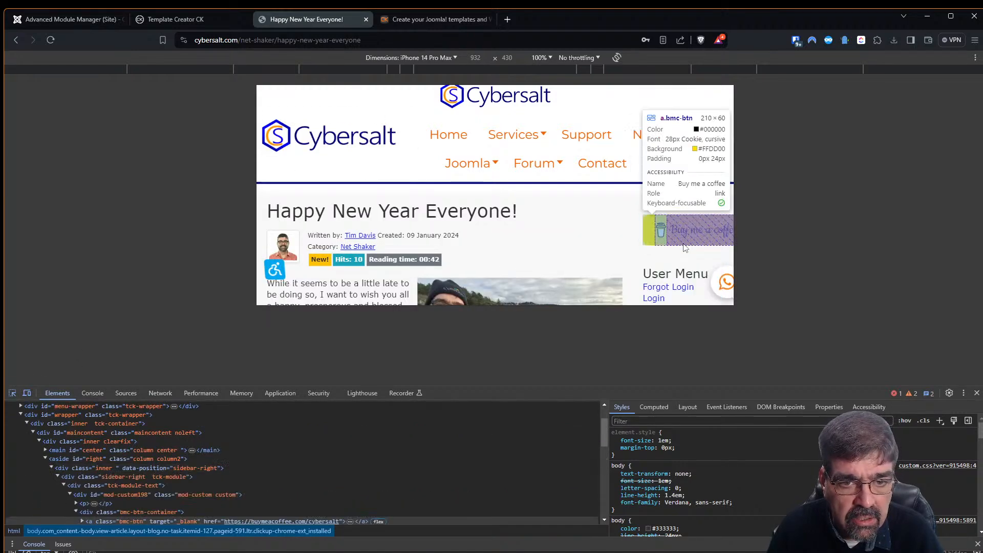
left_click(685, 248)
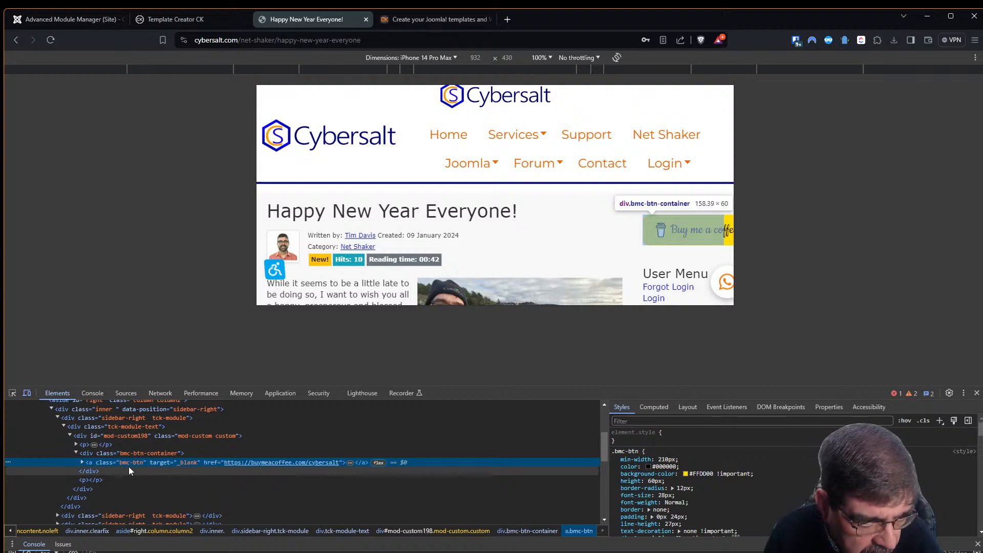
- Examine the markup inside and around the a.bmc-btn link, including its SVG, text span and enclosing containers
left_click(82, 462)
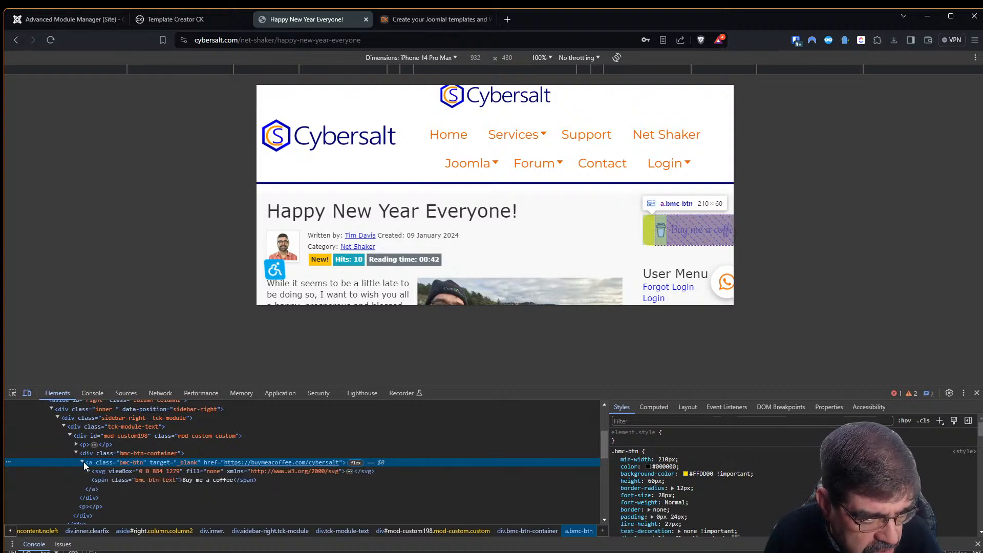
left_click(88, 471)
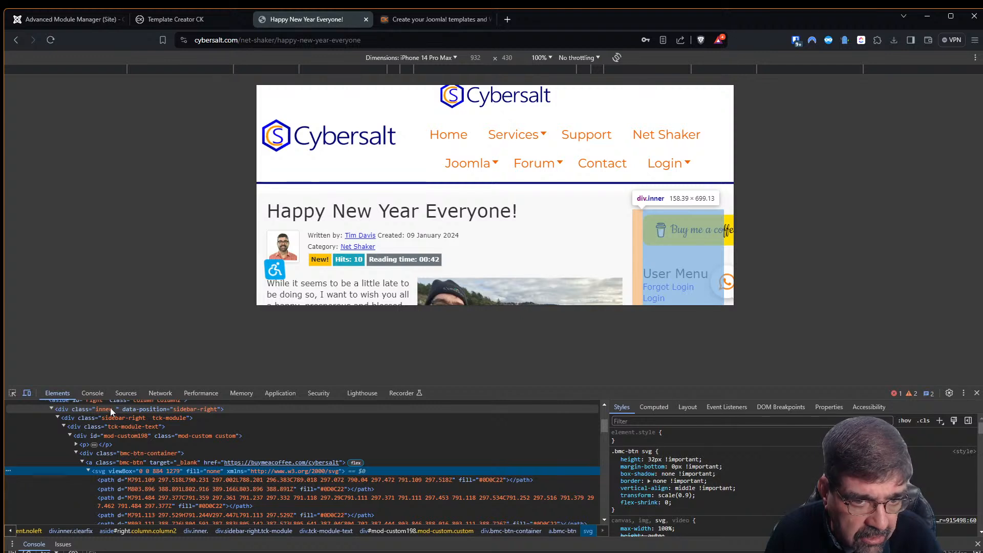
scroll(109, 406, "up", 2)
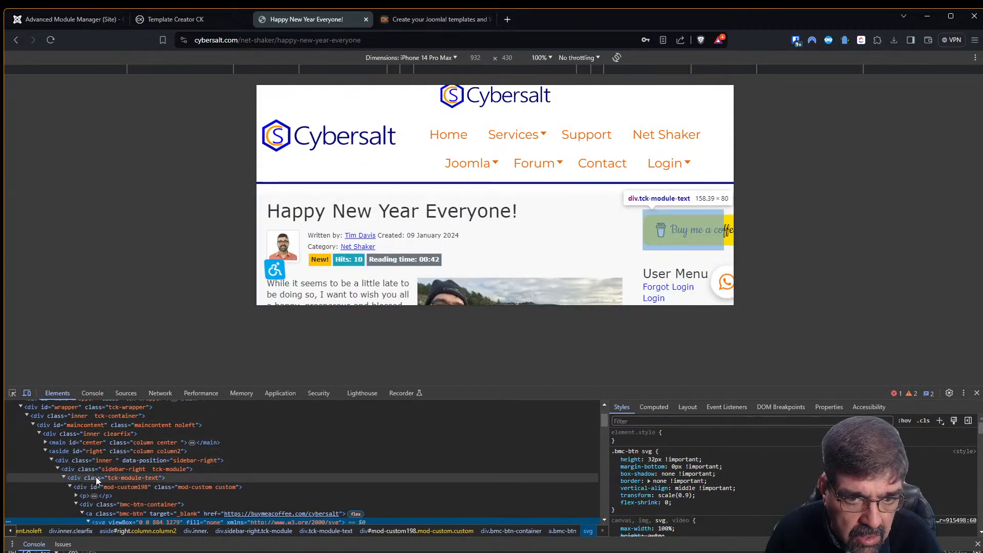
left_click(106, 513)
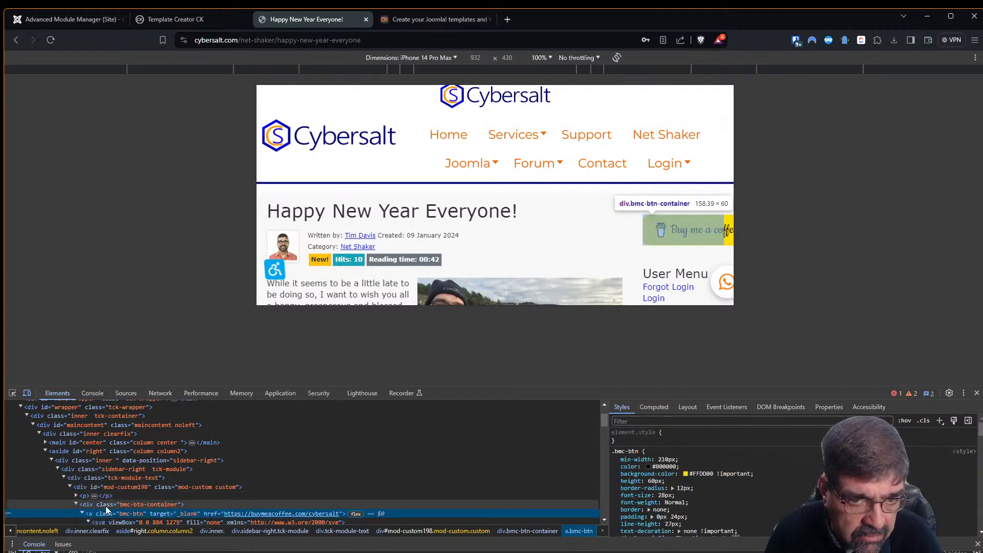
scroll(110, 506, "down", 2)
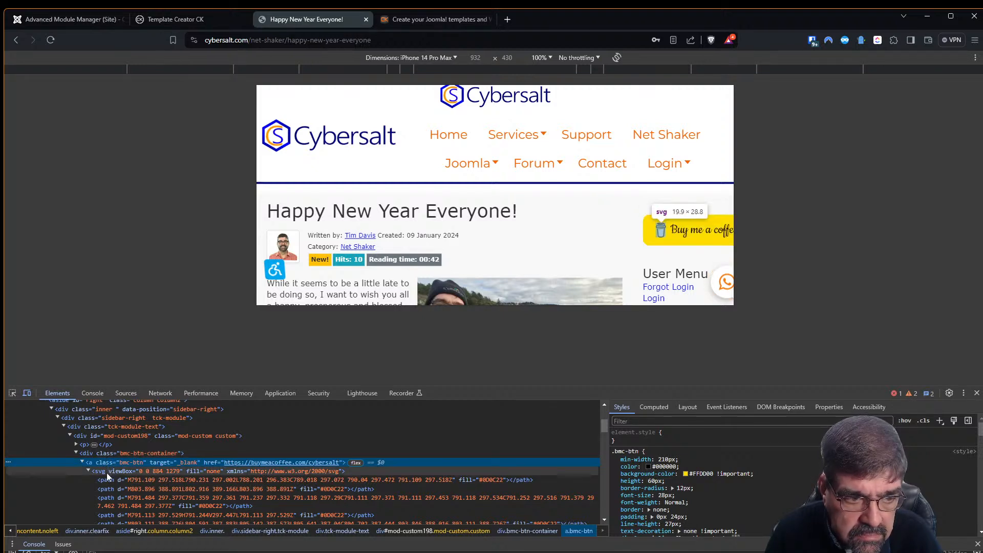
scroll(109, 514, "down", 1)
scroll(109, 514, "down", 6)
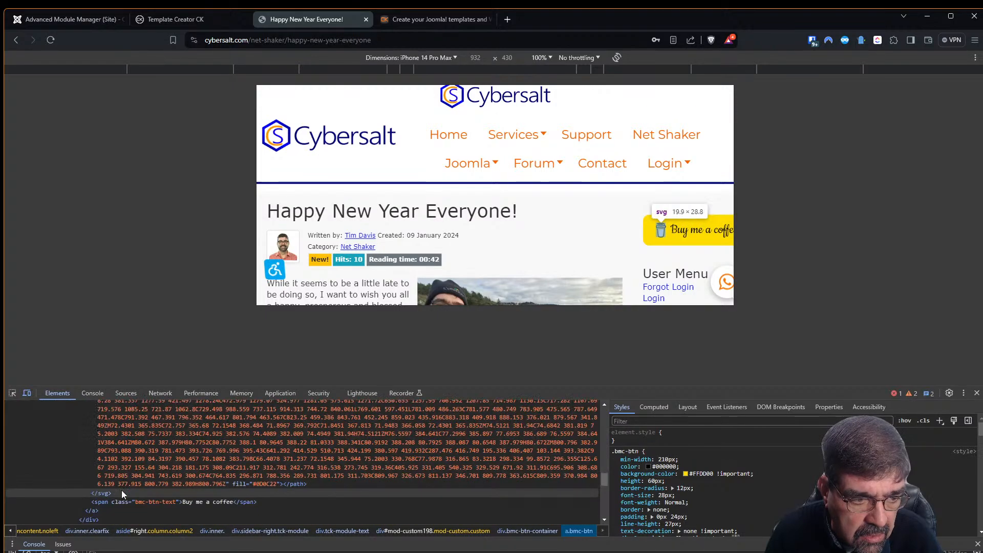
scroll(153, 449, "up", 8)
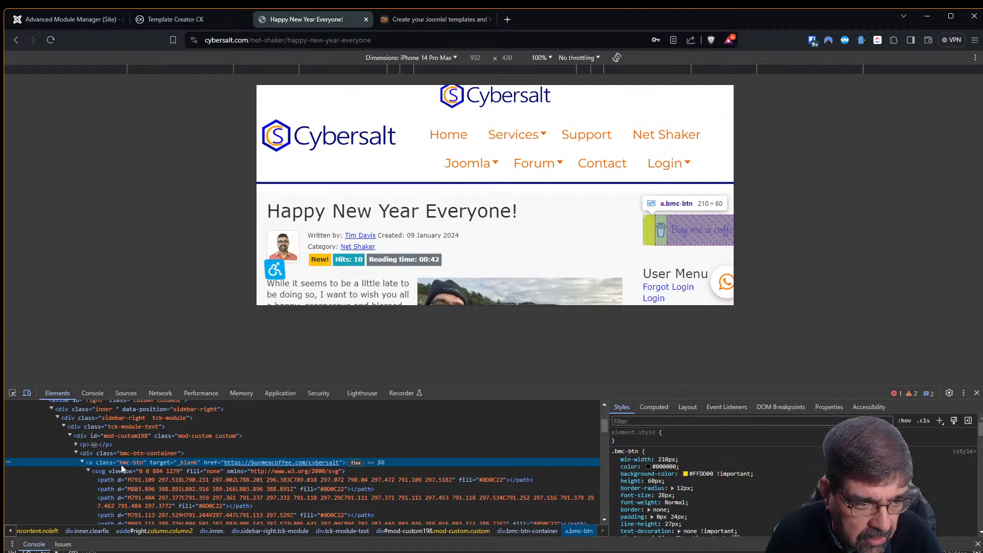
- Try a new a.bmc-btn inspector rule with width 10px and shorten its selector to bmc-btn
left_click(940, 421)
left_click(628, 459)
type("width: ")
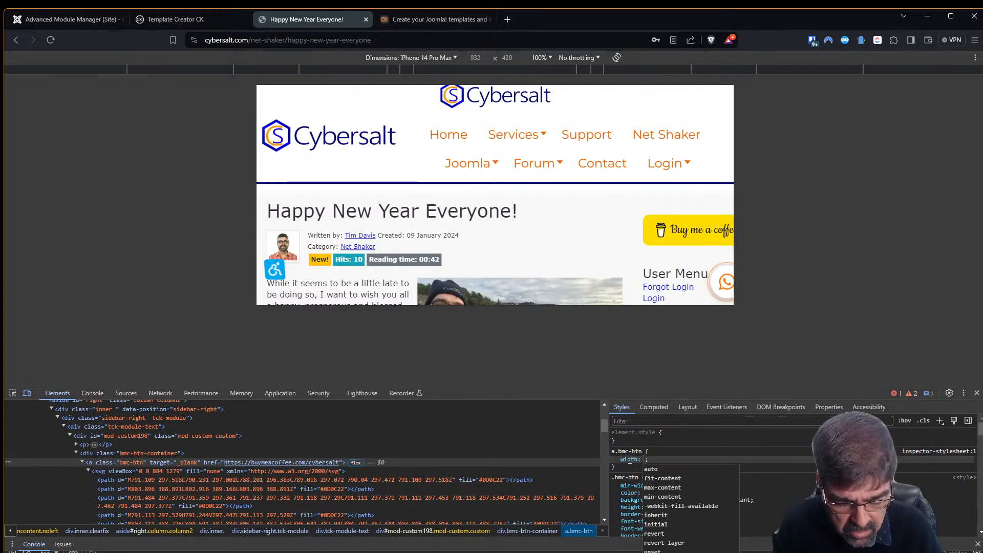
type("10px")
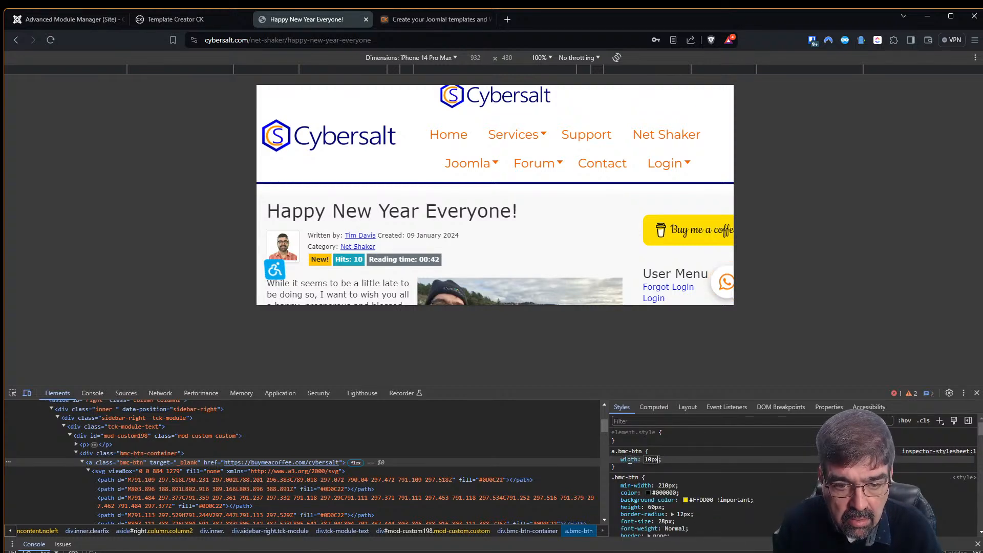
key("Return")
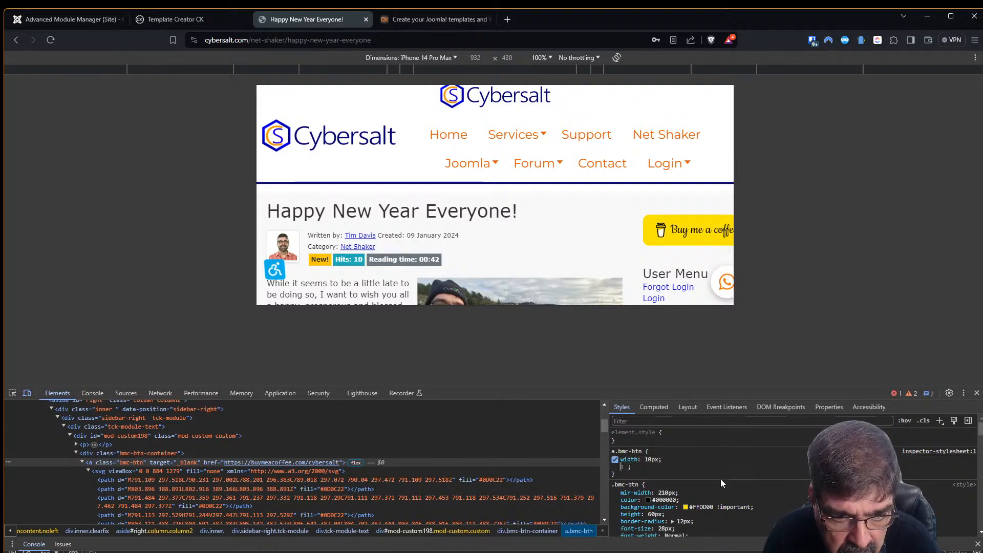
left_click(616, 452)
left_click(617, 450)
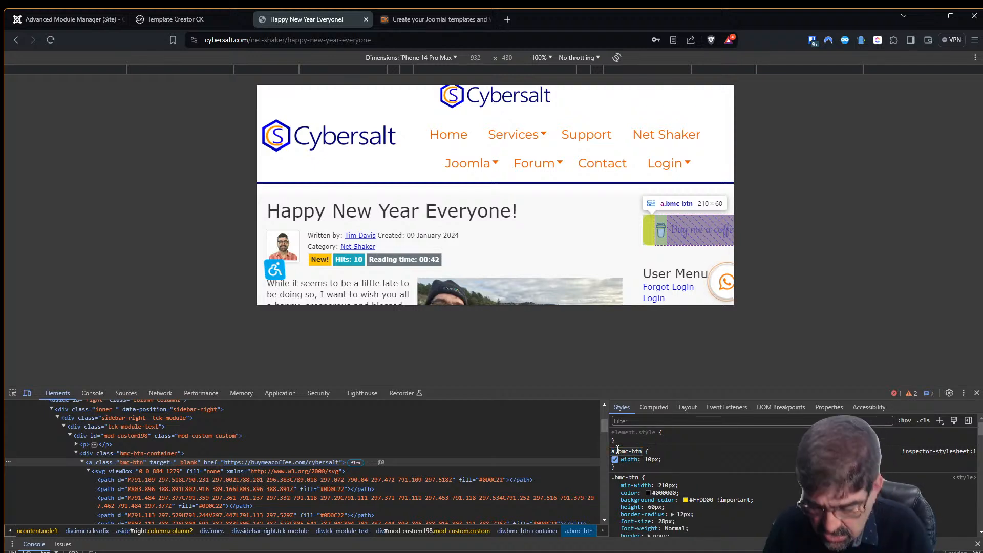
key("BackSpace")
key("BackSpace")
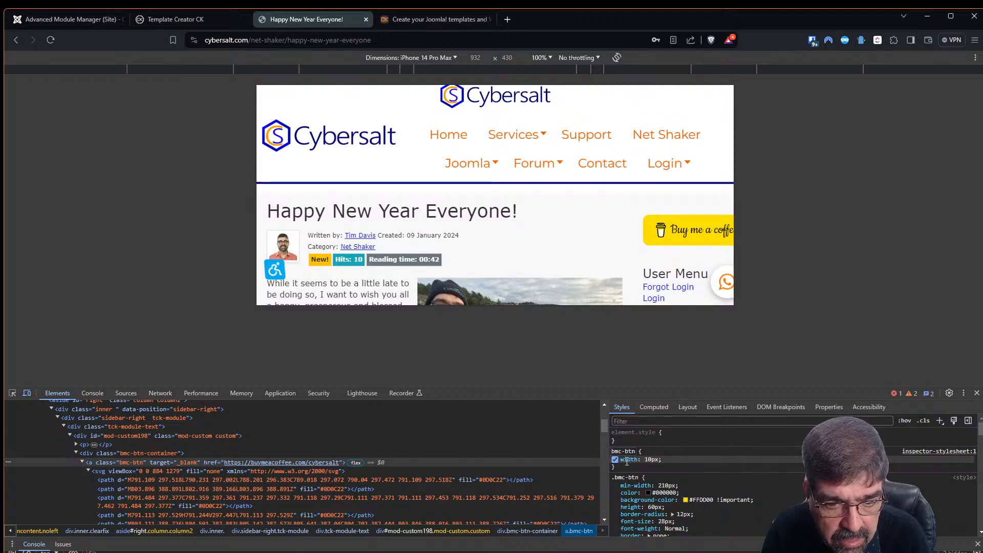
- Disable the test width and the .bmc-btn min-width declaration, and review the rule's remaining declarations
left_click(615, 459)
left_click(615, 486)
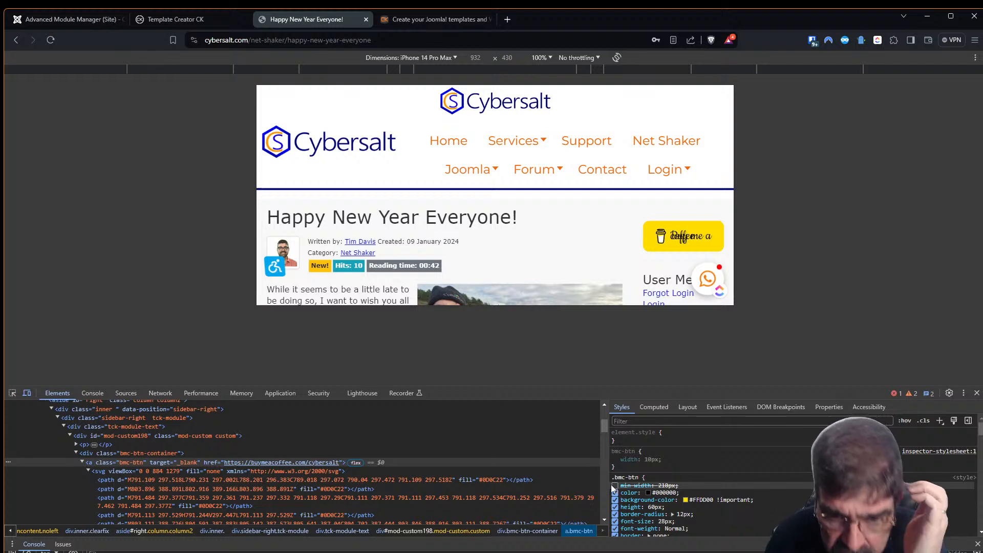
scroll(686, 491, "down", 2)
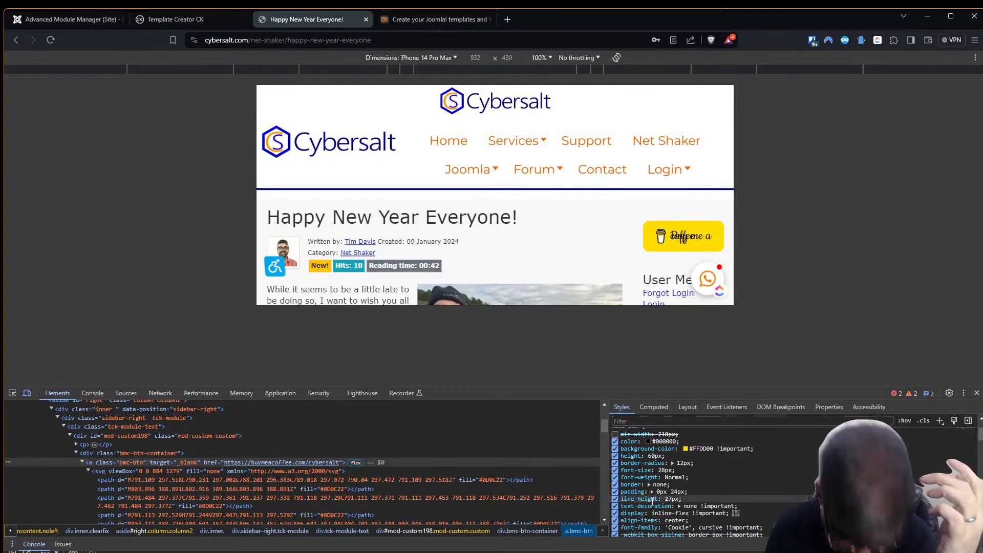
scroll(651, 496, "down", 2)
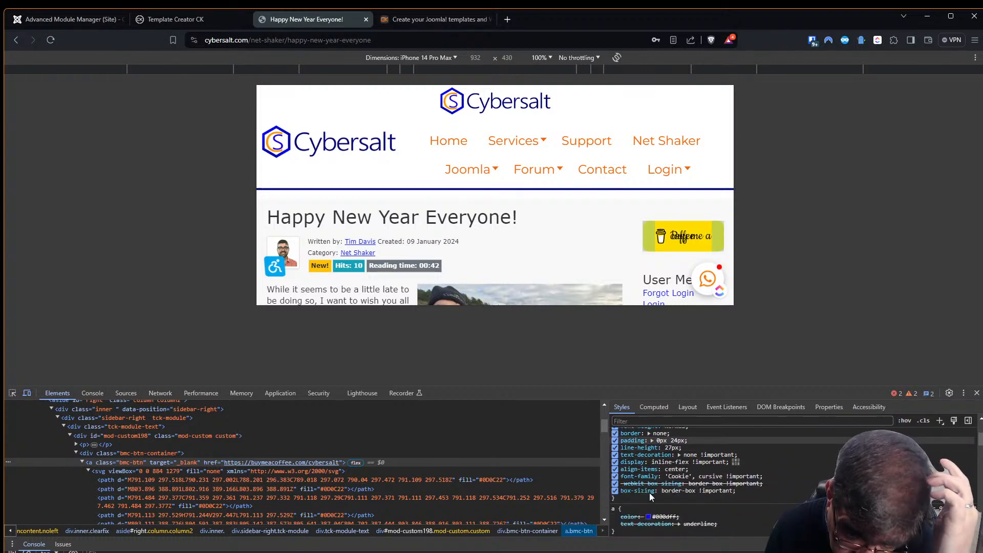
left_click(613, 499)
type("block")
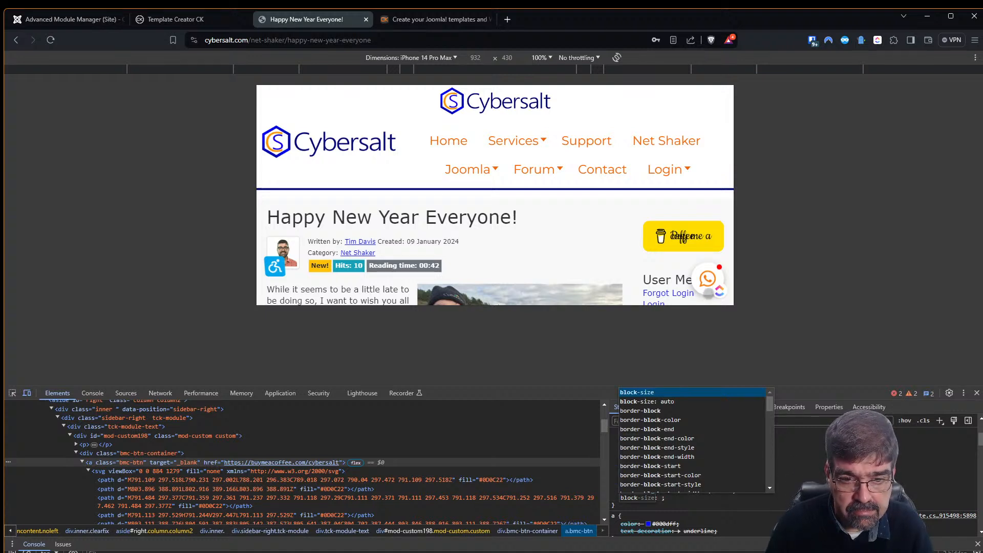
key("Escape")
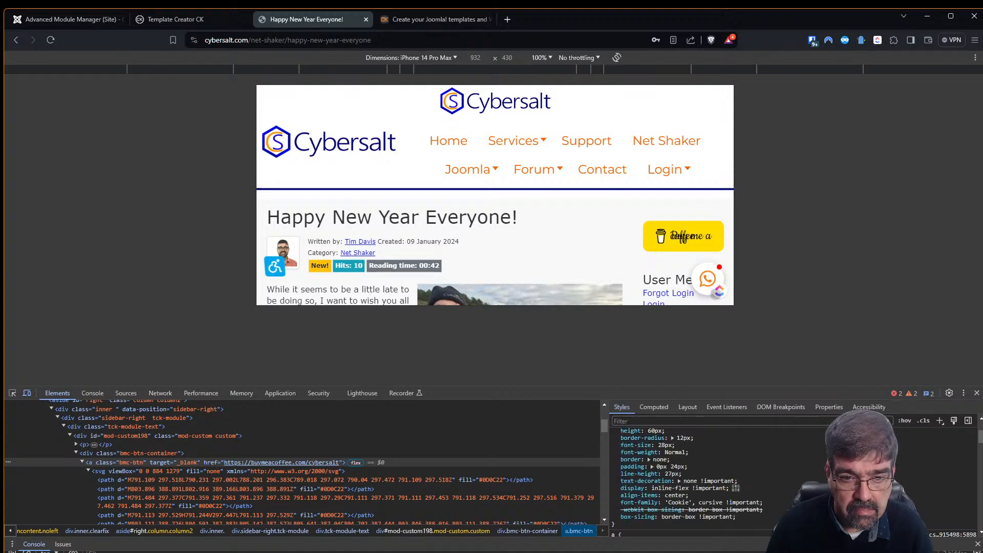
- Temporarily hide the browser extension's floating task button covering the article page
left_click(721, 292)
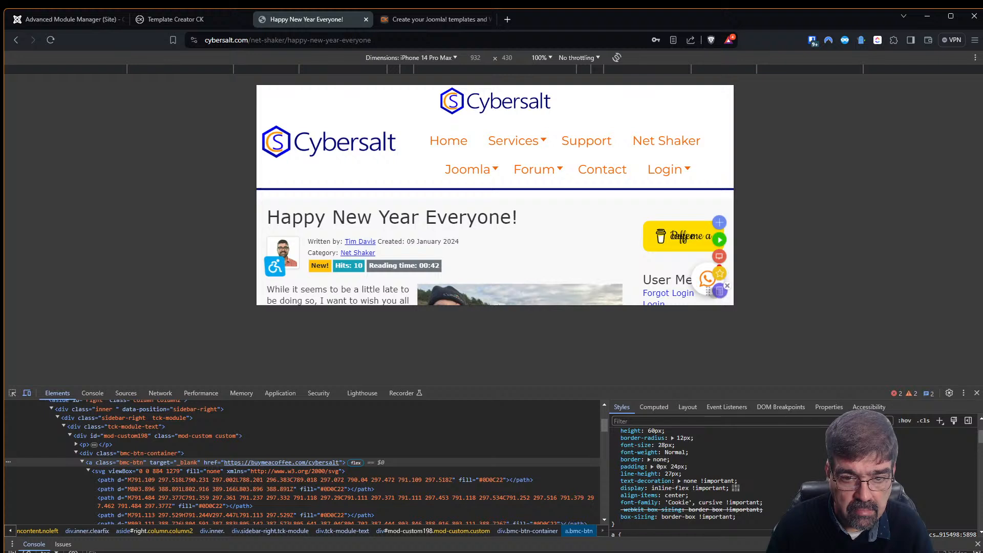
left_click(709, 293)
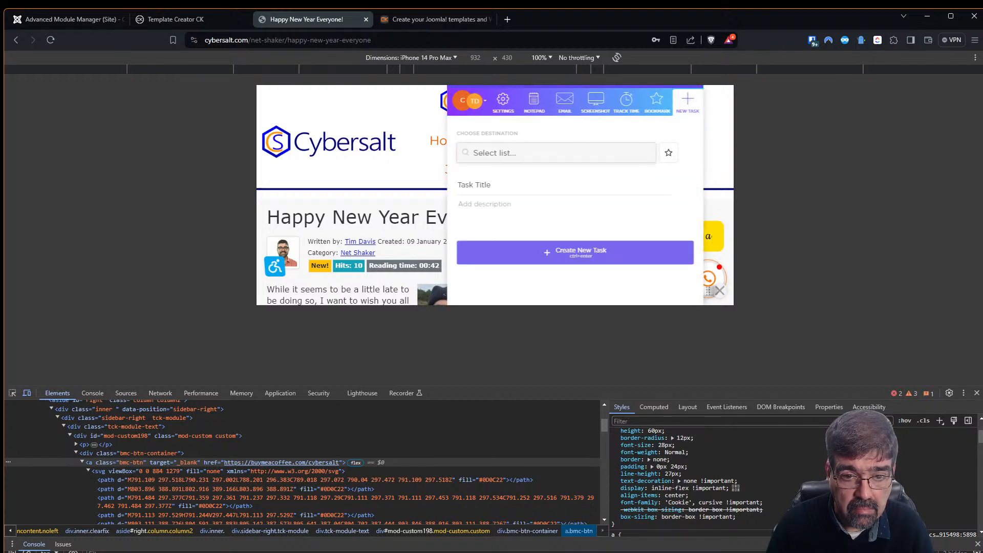
left_click(720, 291)
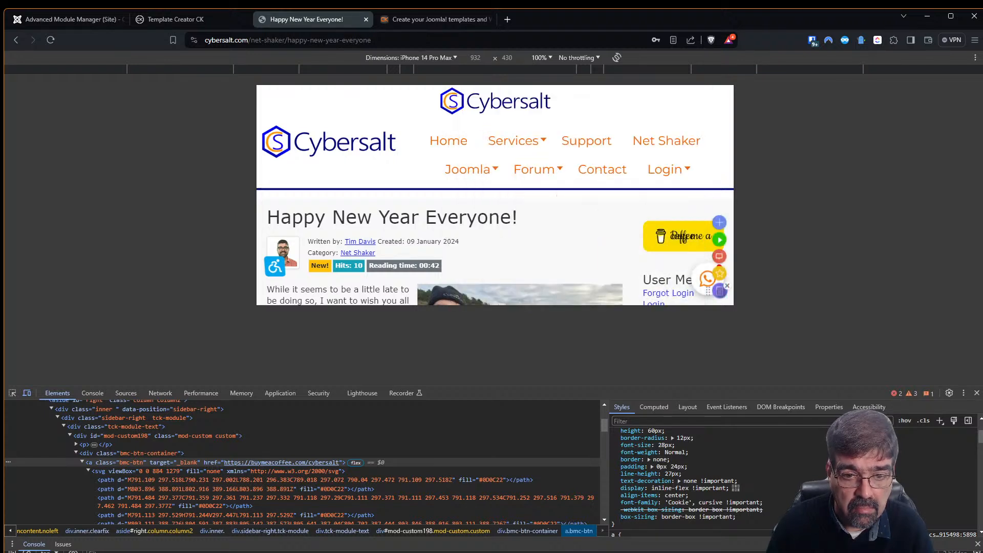
left_click(727, 285)
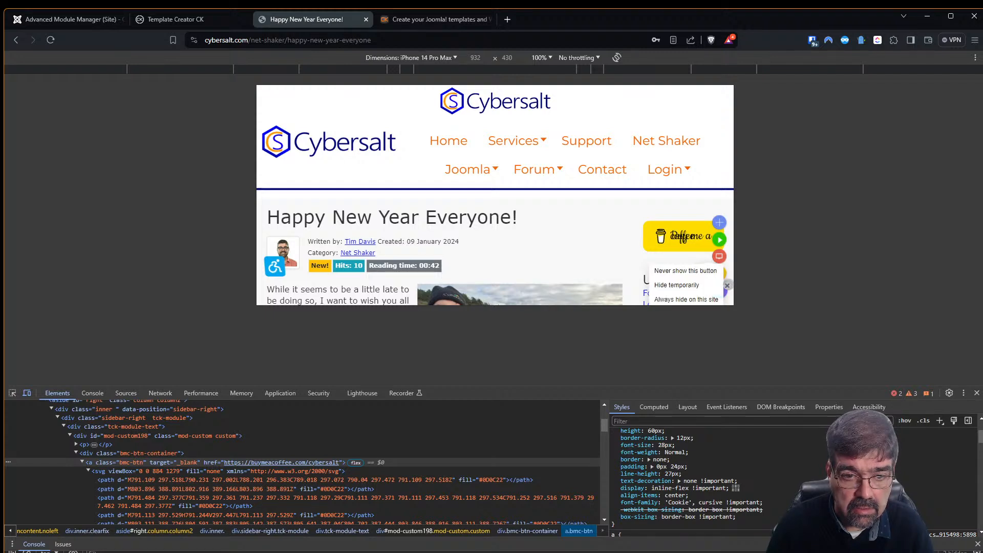
left_click(703, 284)
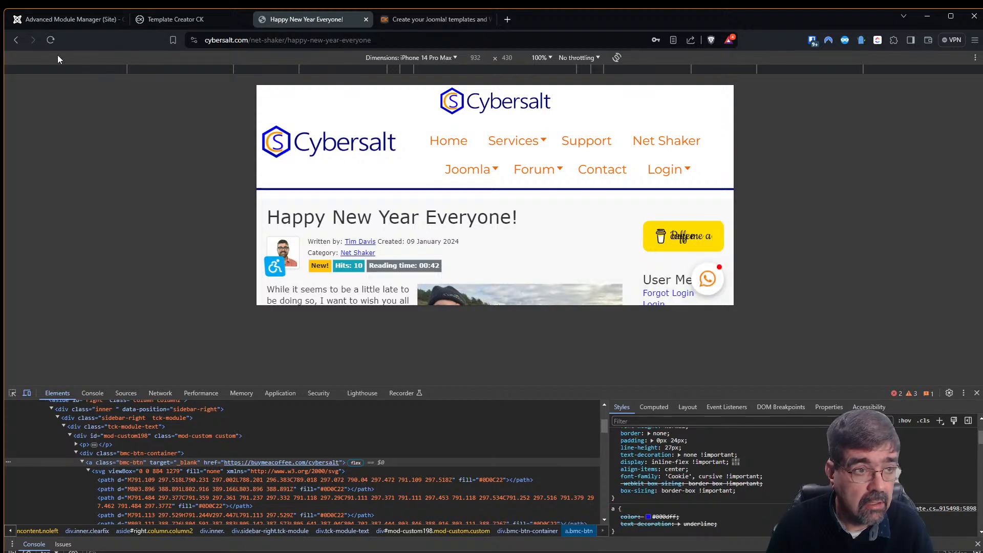
- Reload the article and compare the Buy me a coffee button's fit with its .bmc-btn min-width enabled and disabled
left_click(51, 41)
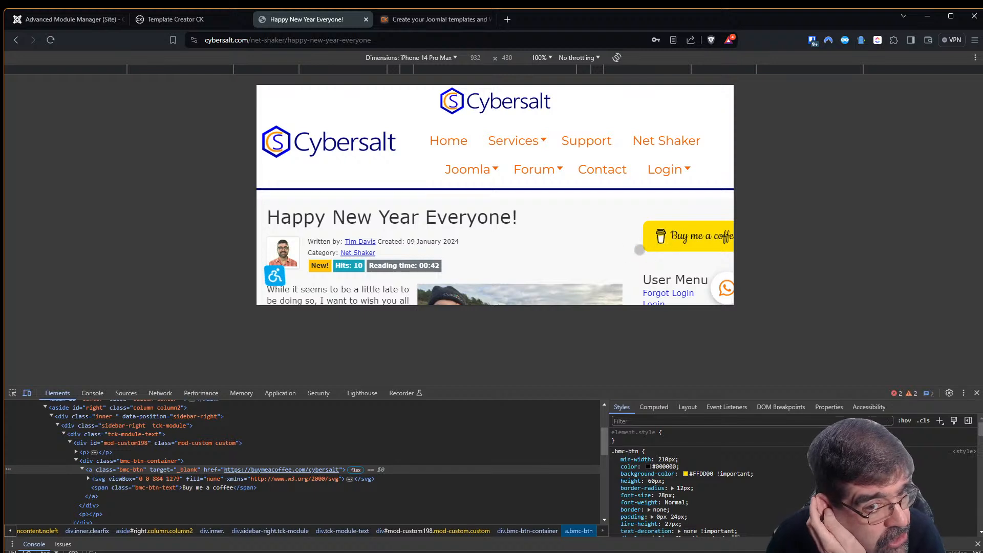
left_click_drag(626, 245, 607, 241)
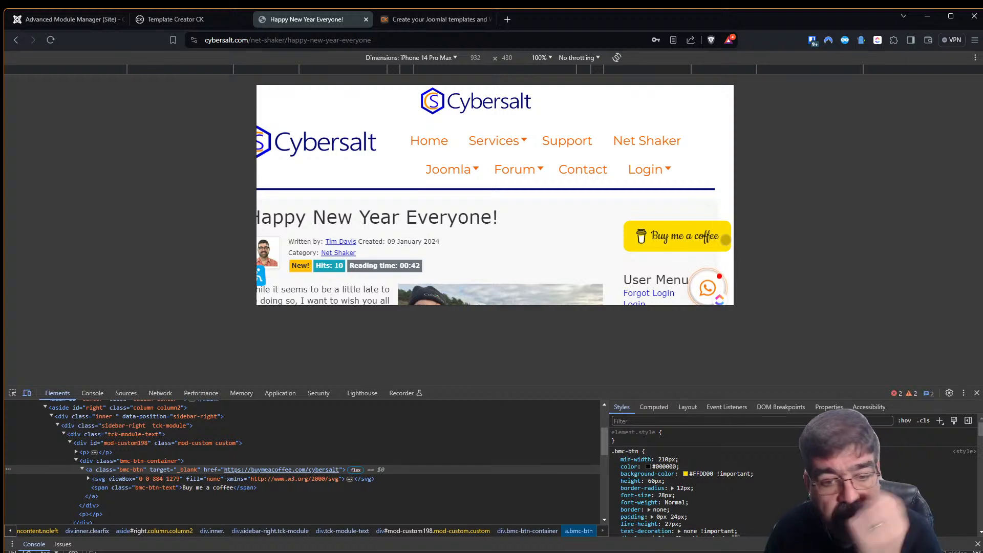
left_click(614, 460)
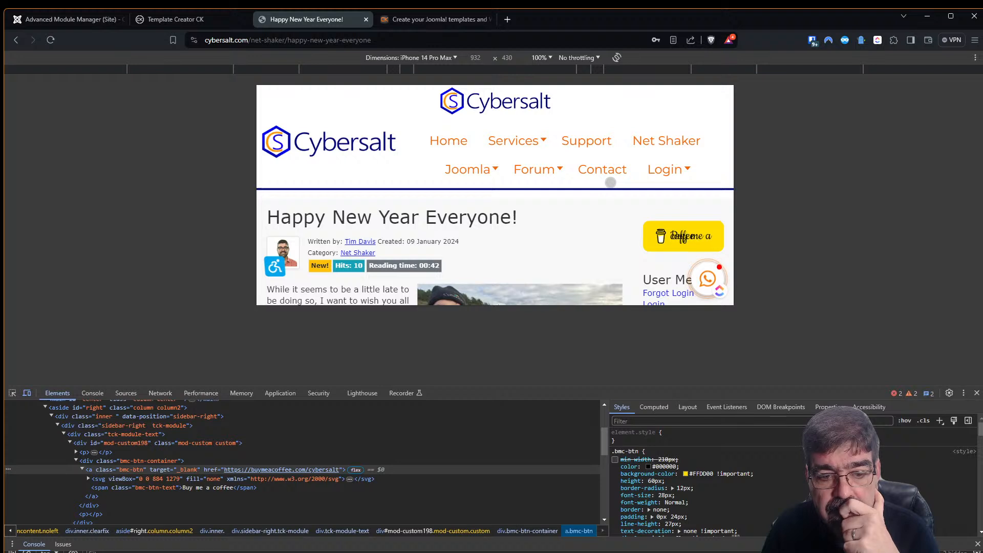
left_click(615, 460)
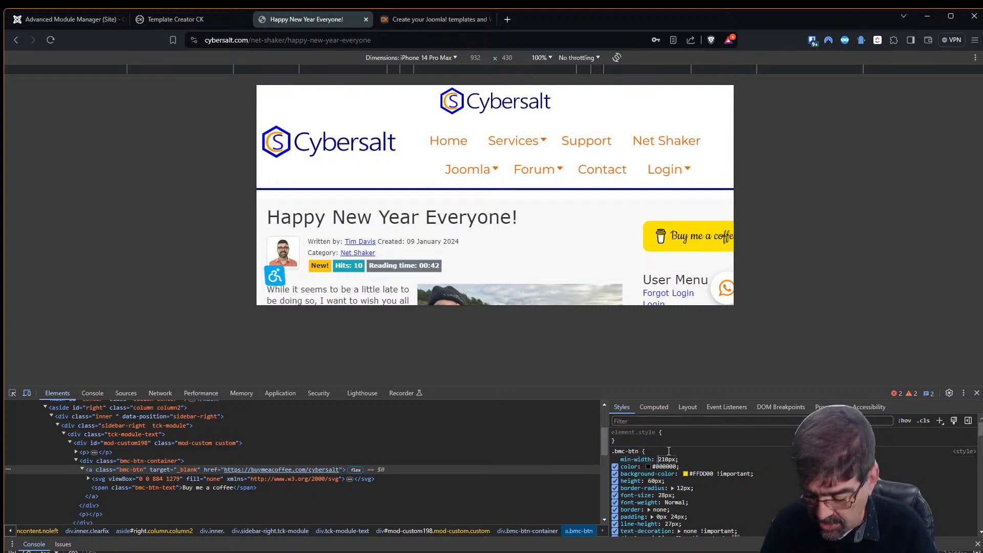
- Set the .bmc-btn min-width to 110px in the inspector and copy the rule's selector with that declaration
key("Delete")
type("1")
scroll(715, 457, "down", 1)
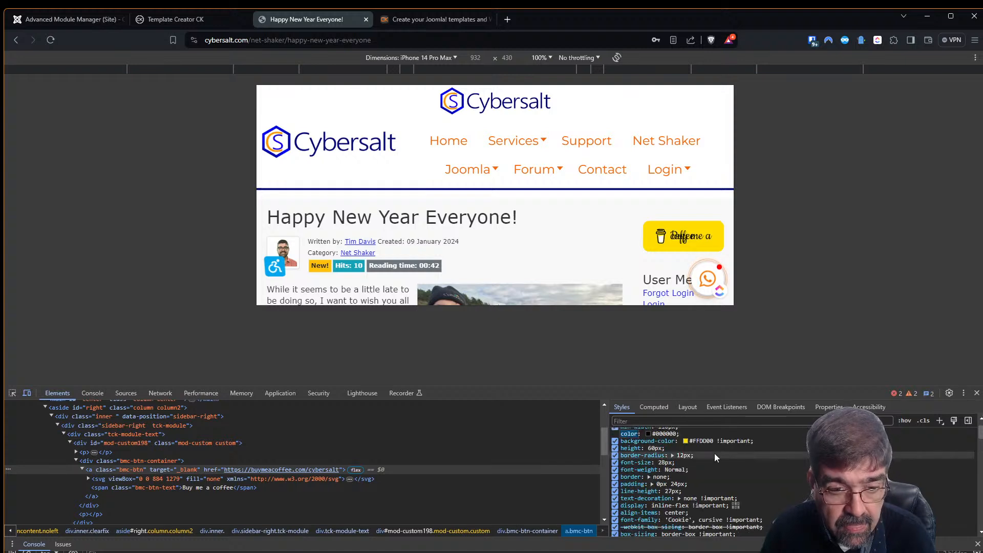
scroll(721, 454, "up", 1)
left_click(680, 459)
left_click_drag(638, 459, 610, 453)
key("ctrl+c")
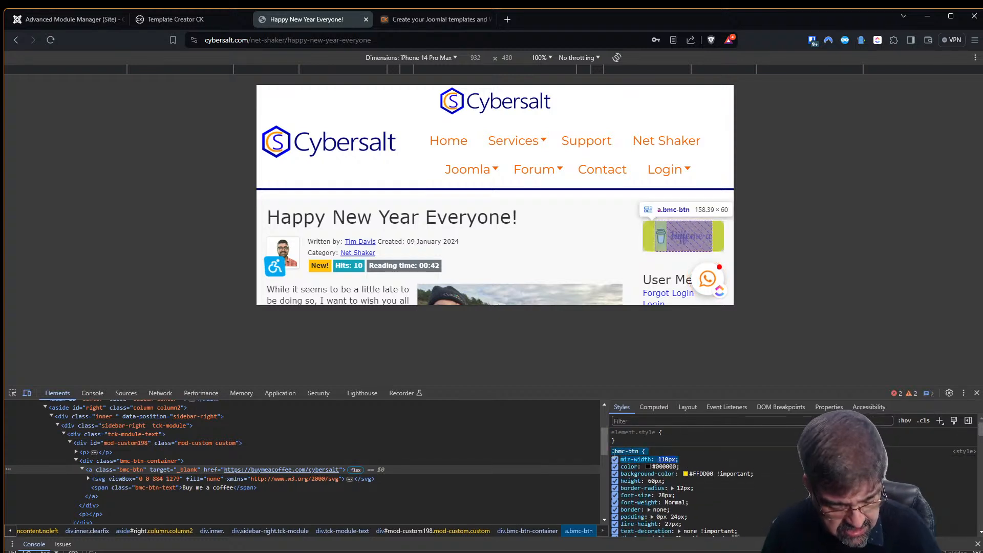
- Paste the copied .bmc-btn rule with min-width 110px into the template's responsive custom CSS for phone landscape in Template Creator CK
left_click(74, 23)
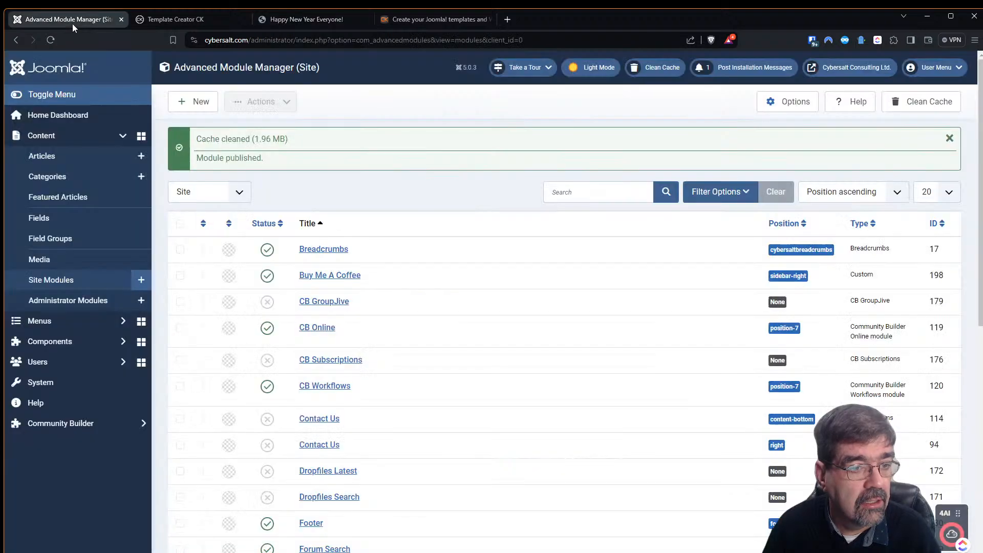
left_click(188, 26)
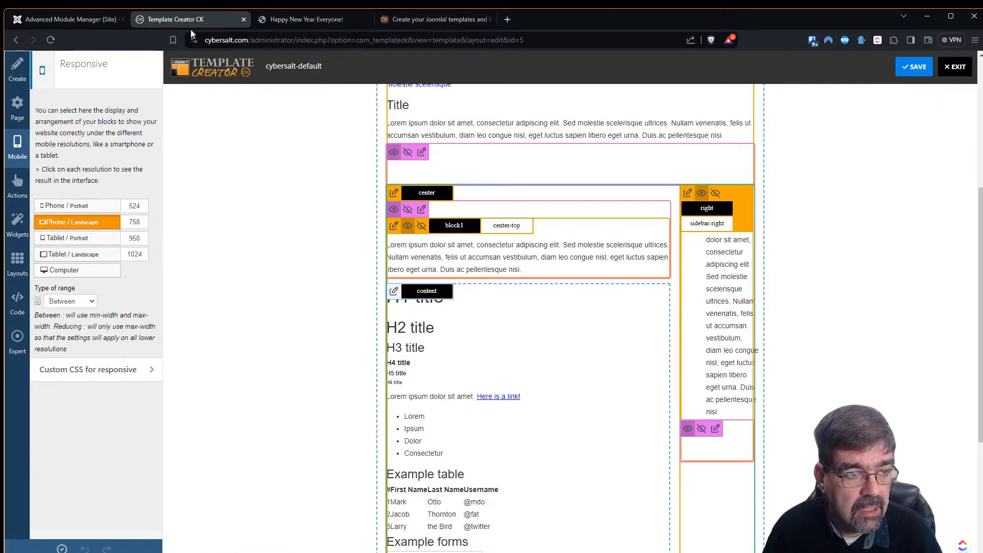
left_click(81, 379)
left_click(215, 189)
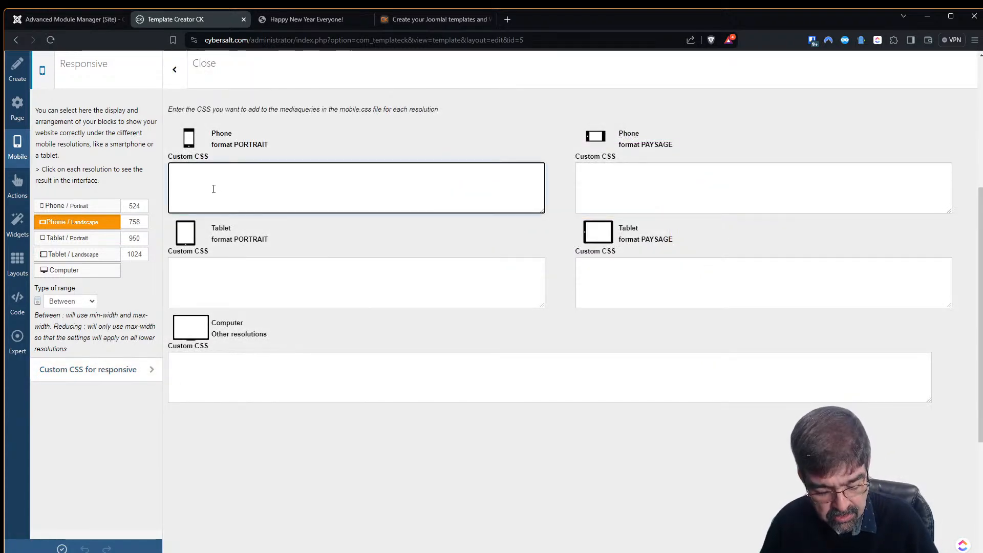
left_click(665, 181)
key("ctrl+v")
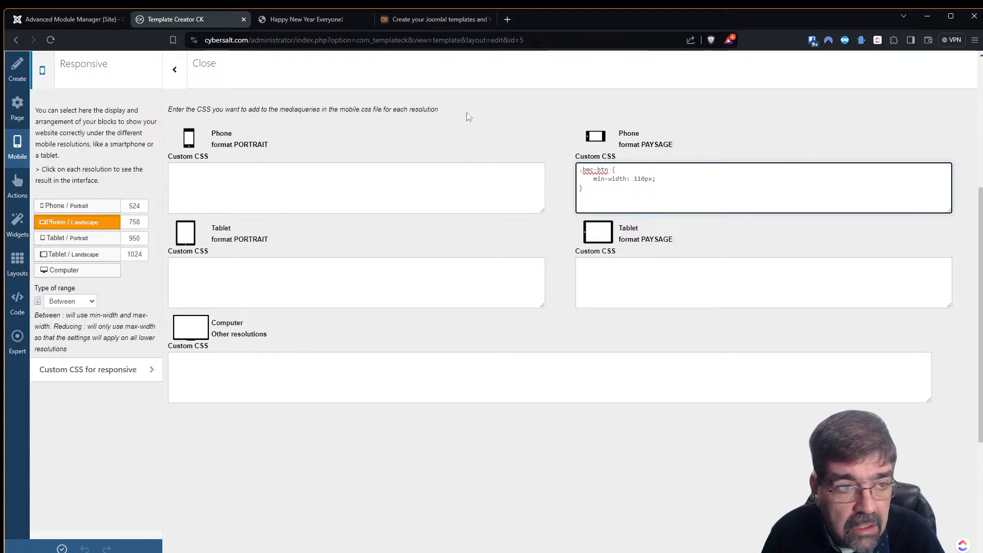
- Regenerate the template files, closing the responsive custom CSS editor, and save the cybersalt-default template
left_click(62, 548)
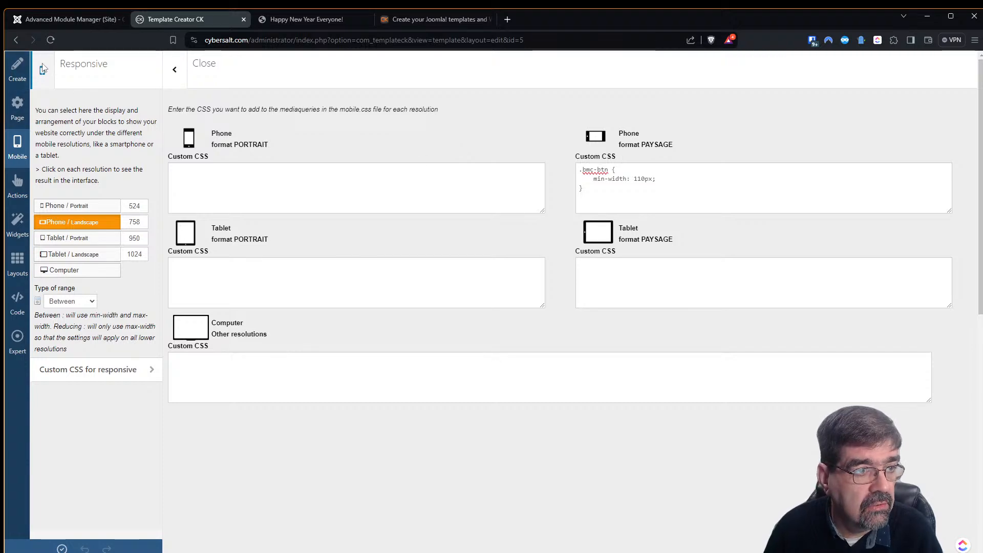
left_click(175, 69)
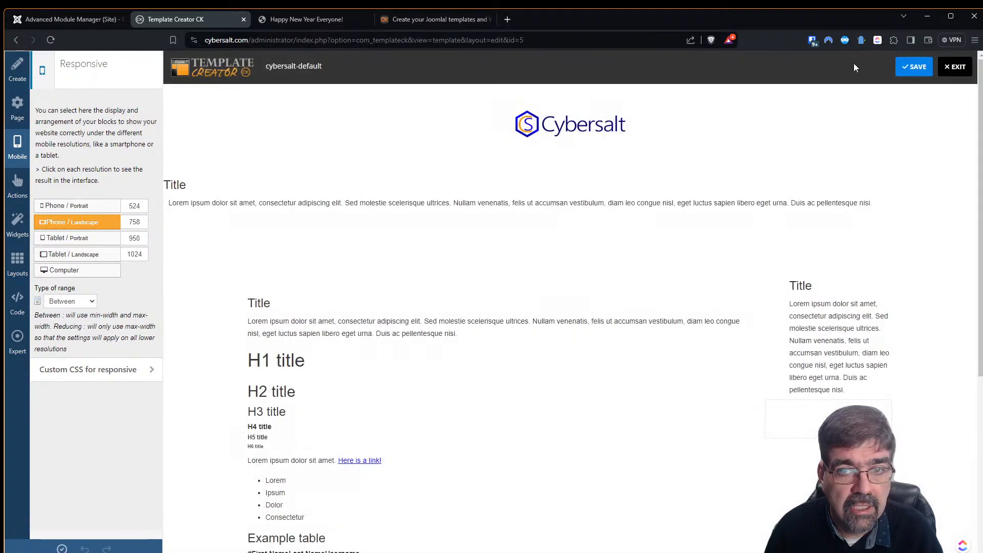
left_click(62, 544)
- Clean the Joomla cache, reload the article page and review which CSS rules apply to the Buy me a coffee button
left_click(313, 19)
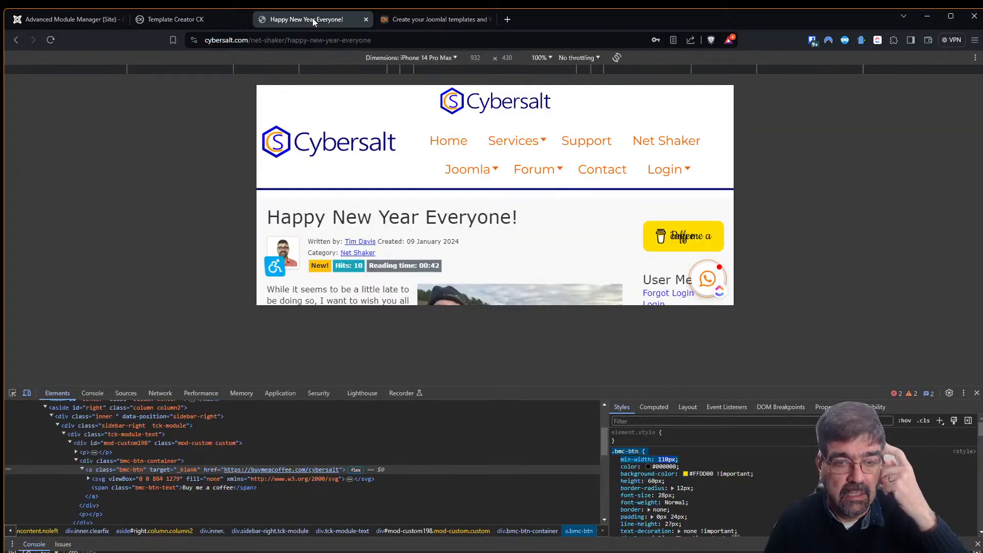
key("F5")
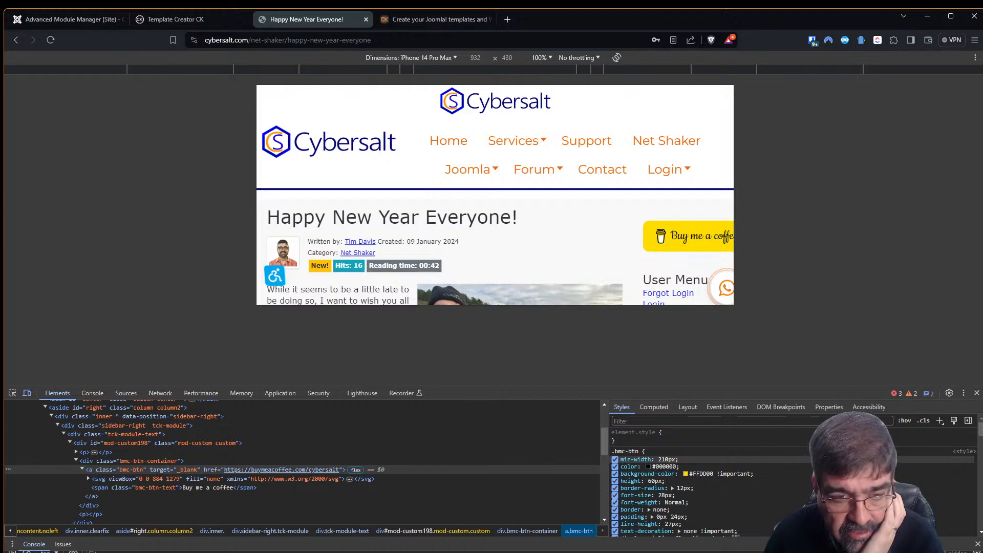
left_click(67, 19)
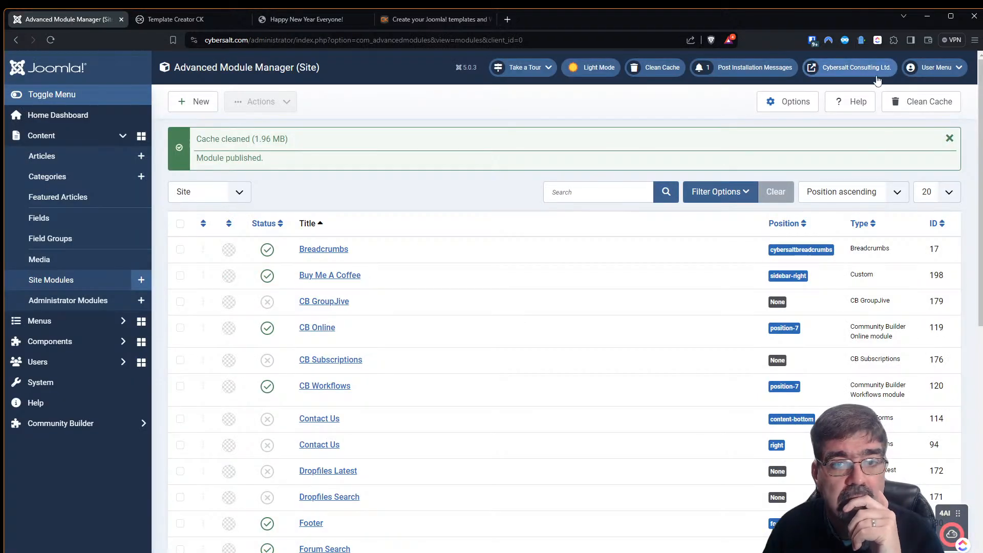
left_click(919, 101)
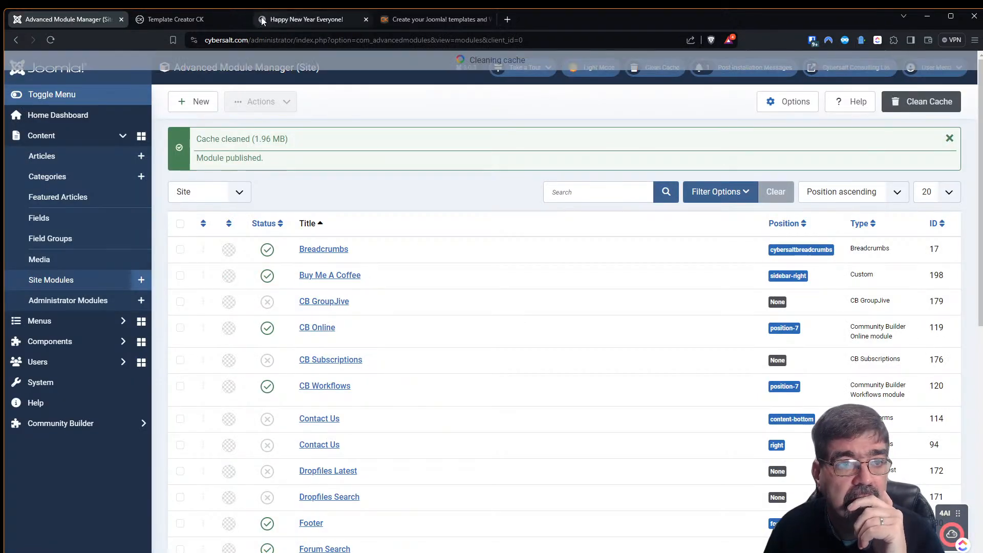
left_click(270, 21)
key("F5")
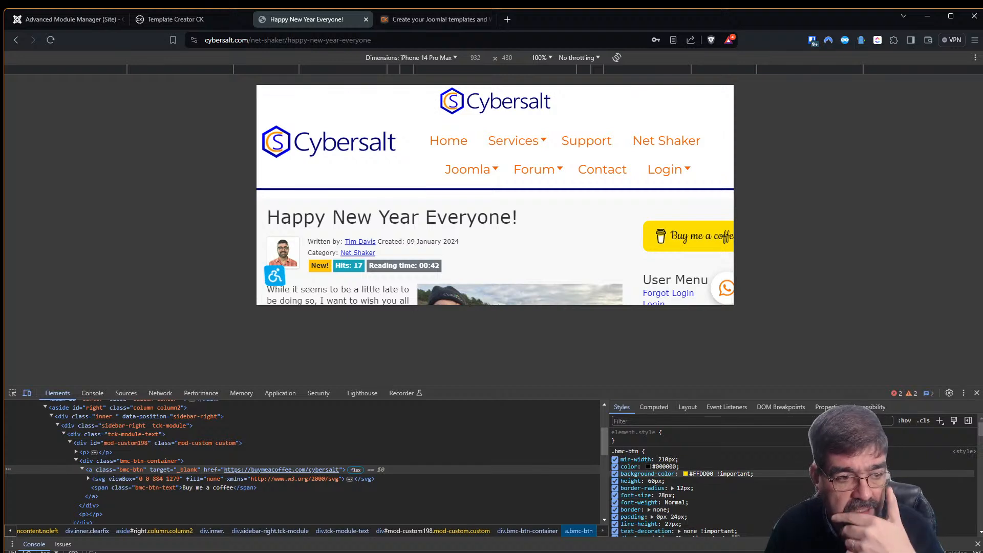
scroll(665, 491, "down", 5)
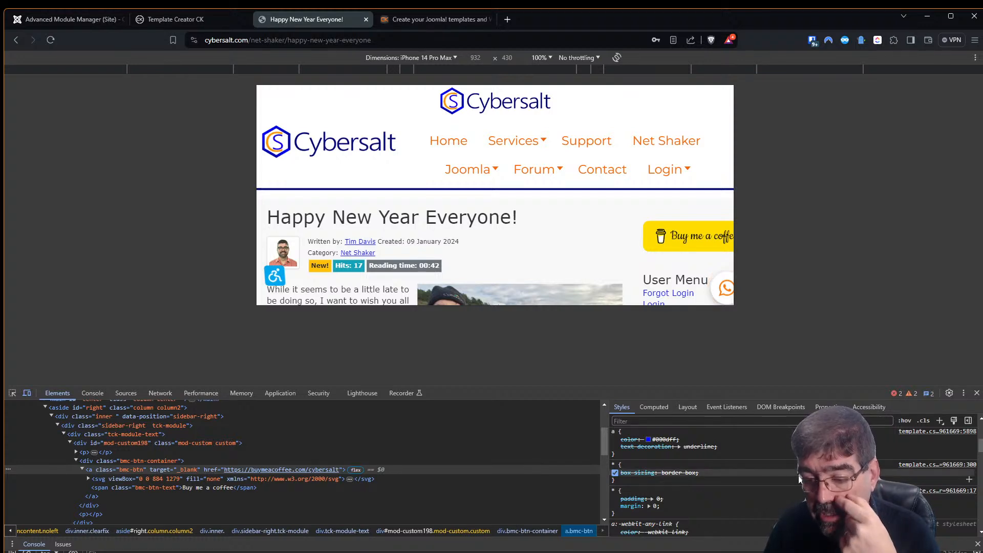
scroll(789, 466, "up", 5)
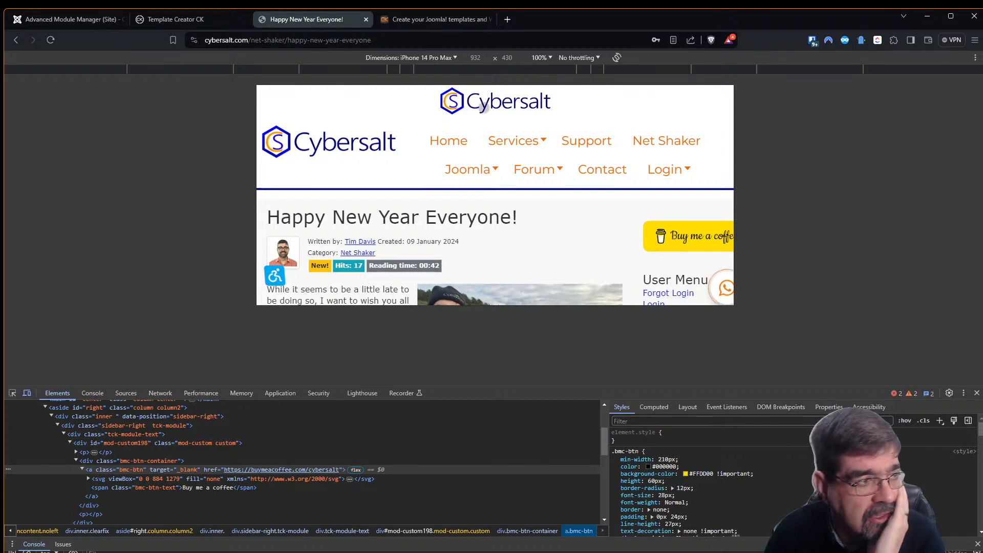
- Try the Android KitKat user agent on the article page
left_click(846, 40)
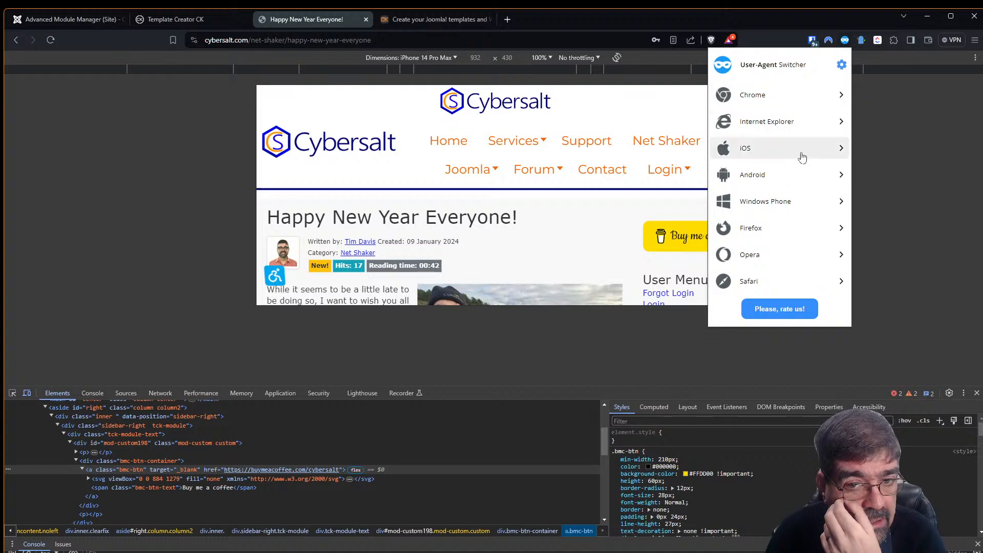
left_click(803, 180)
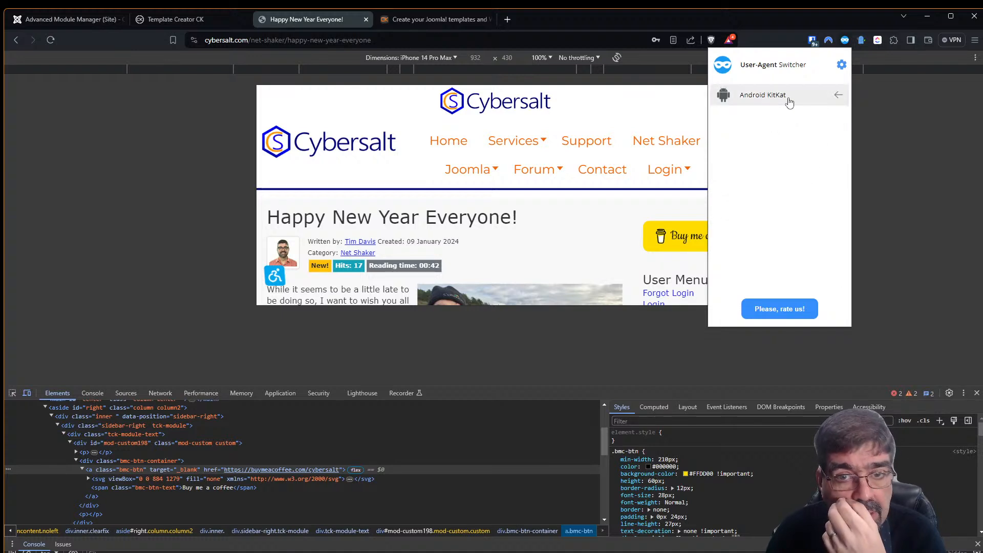
left_click(832, 101)
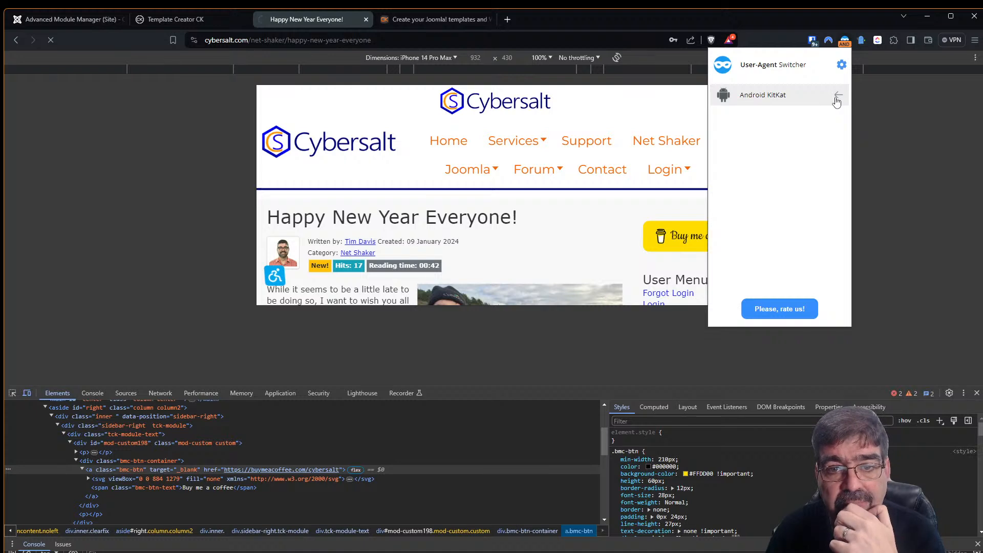
- Set the browser's user agent to Windows Phone 8 and check how far the Buy me a coffee button overflows the page
left_click(836, 98)
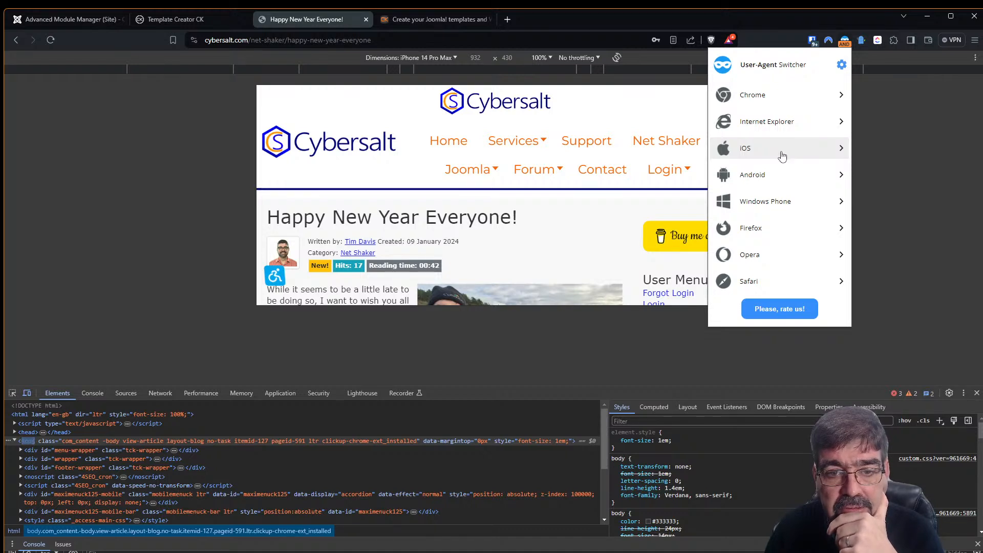
left_click(803, 209)
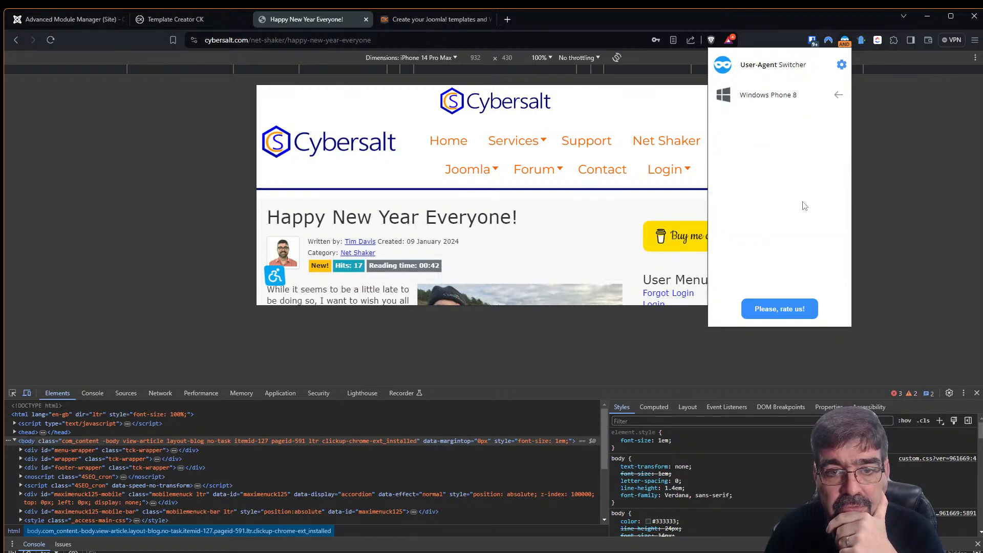
left_click(792, 99)
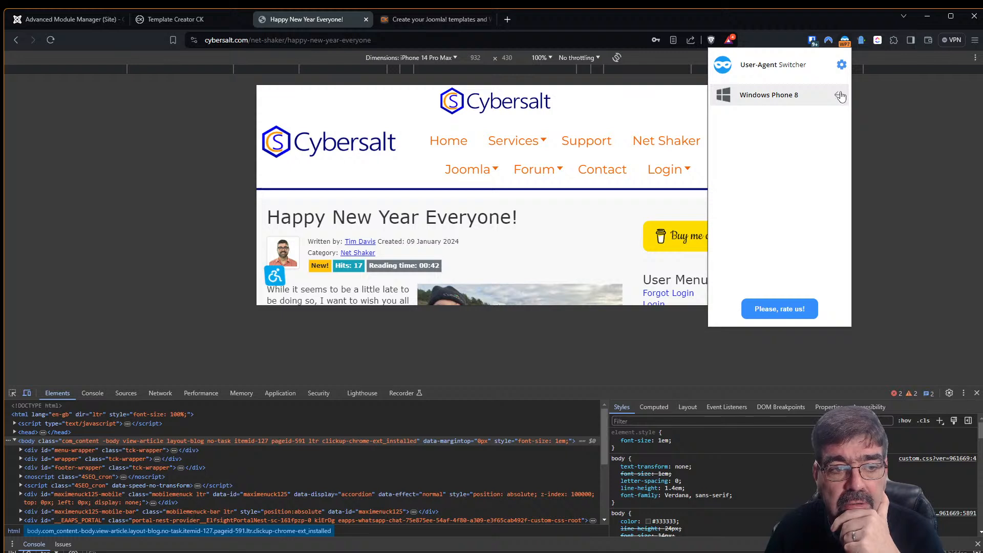
left_click_drag(761, 55, 887, 154)
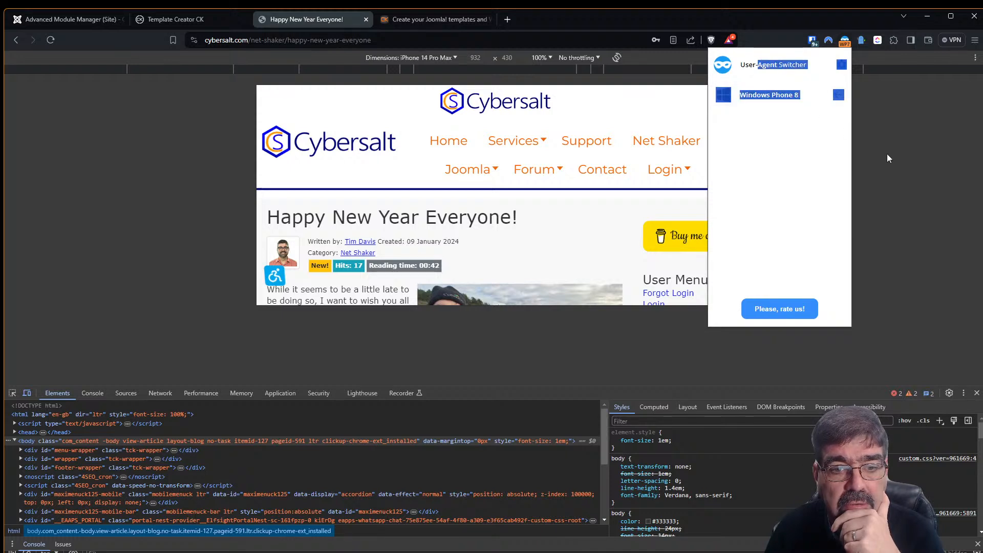
left_click(385, 173)
left_click_drag(517, 174, 327, 164)
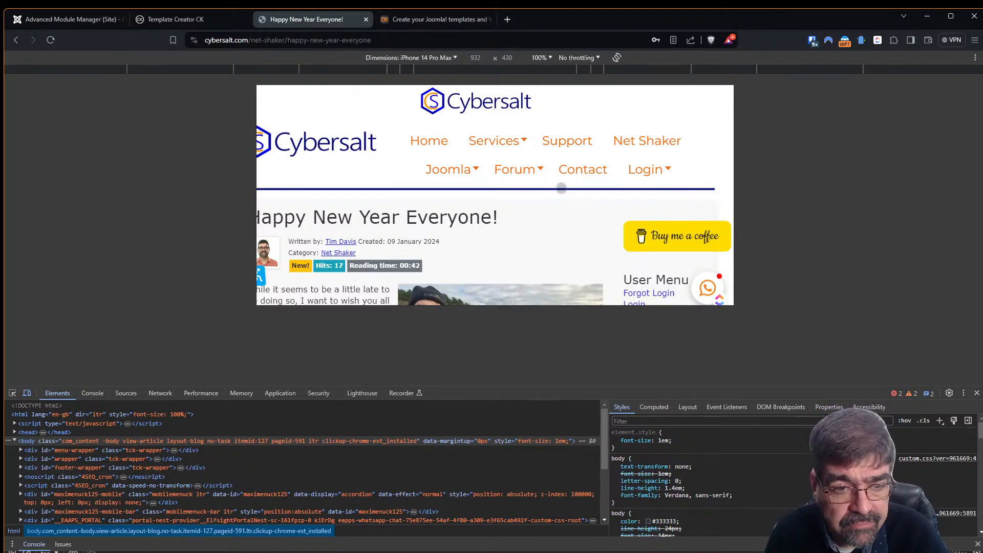
scroll(542, 207, "down", 1)
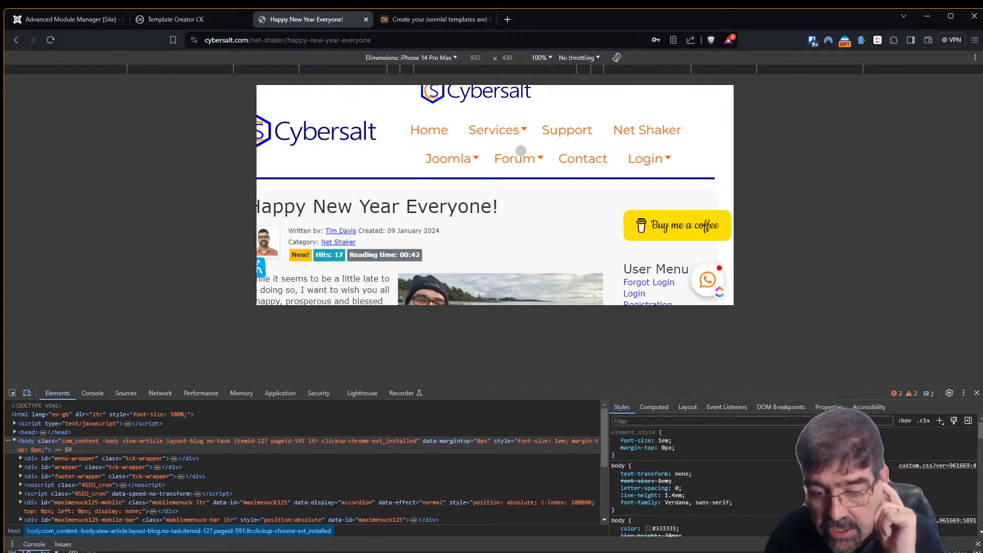
- Examine the template's phone landscape layout, including the maincontent stacking and the right sidebar block
left_click(54, 23)
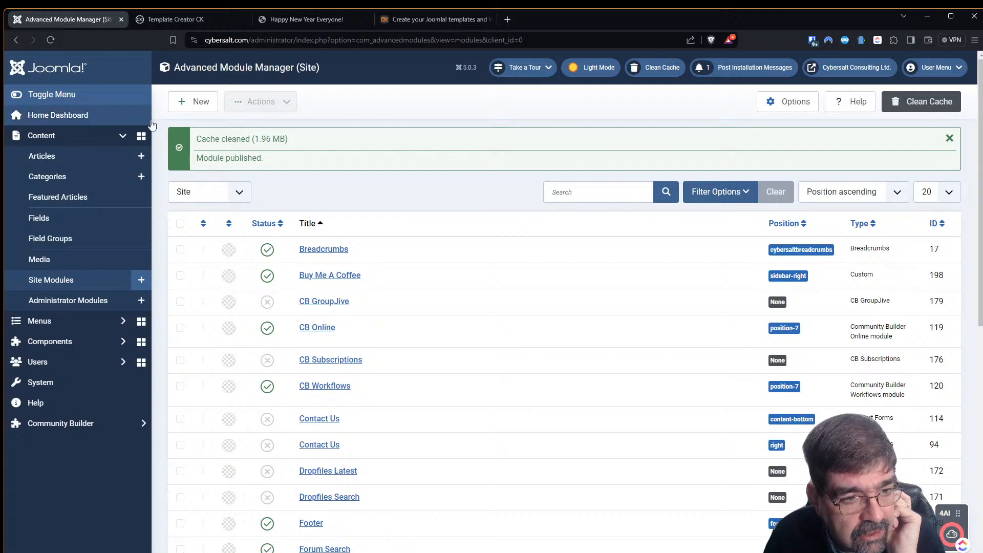
left_click(177, 23)
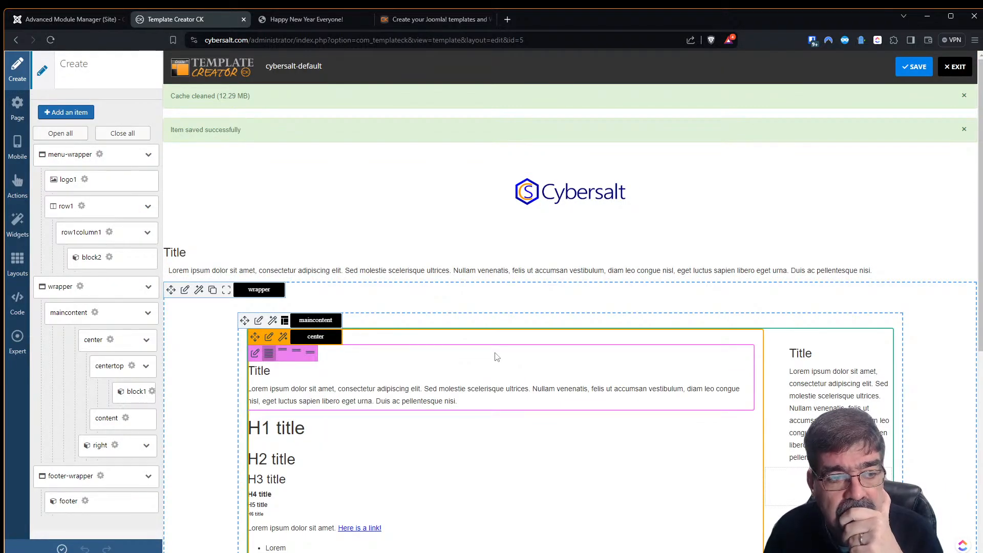
left_click(17, 148)
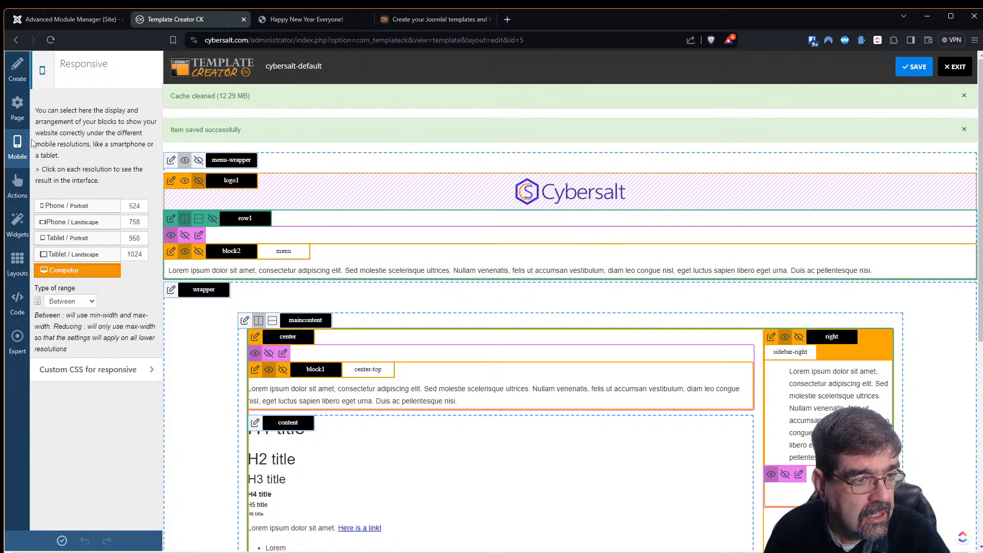
left_click(78, 223)
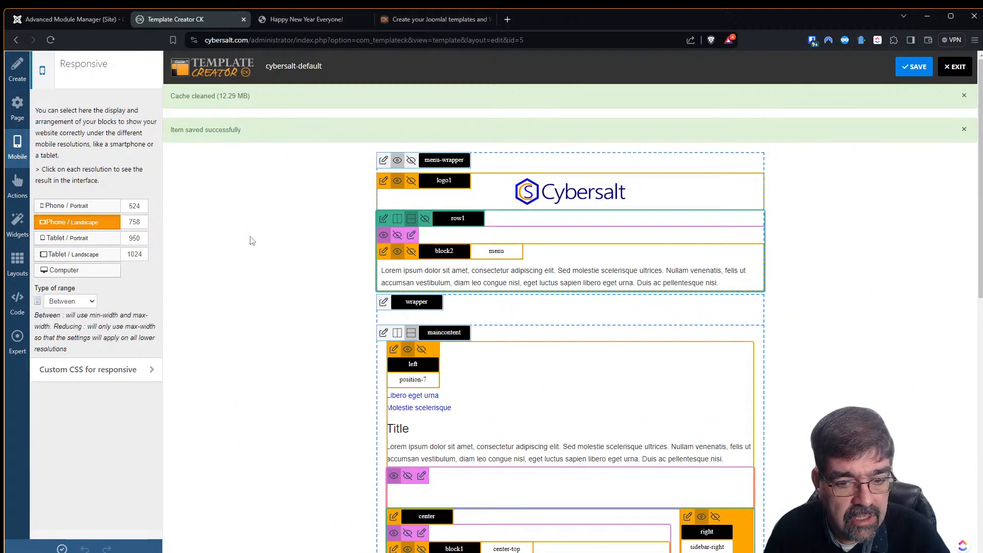
scroll(634, 269, "down", 5)
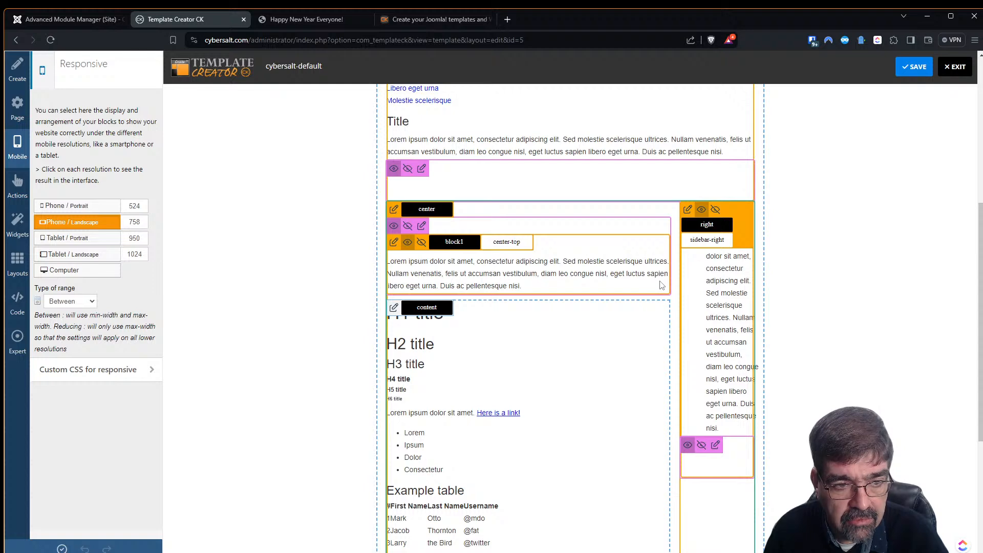
scroll(660, 282, "up", 4)
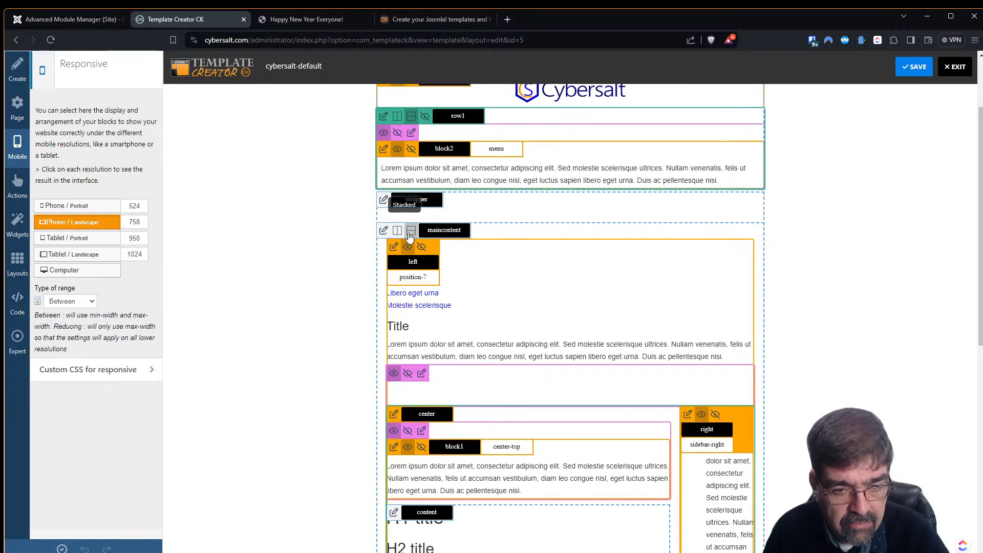
scroll(484, 302, "down", 8)
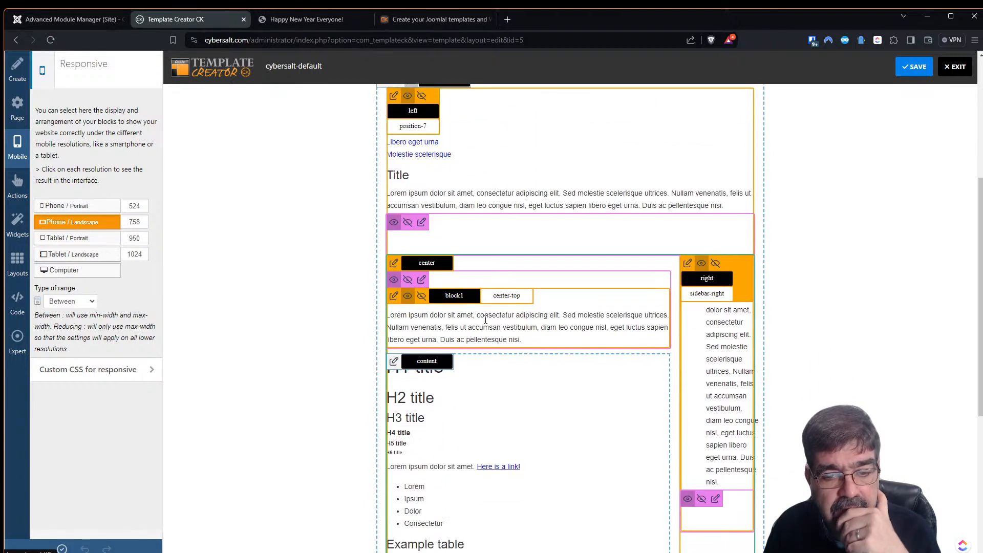
scroll(552, 358, "up", 10)
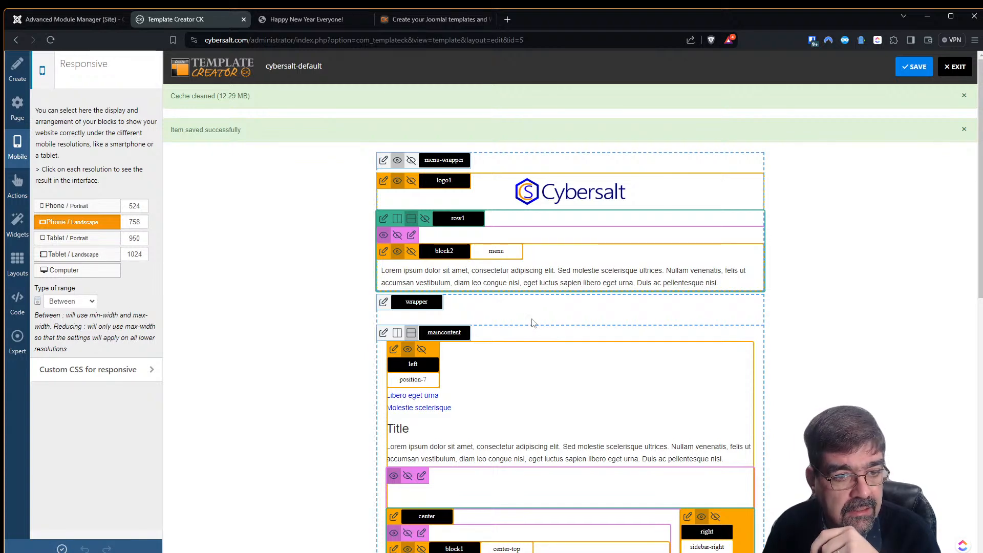
- Add !important to the .bmc-btn min-width of 110px in the phone landscape custom CSS
left_click(110, 372)
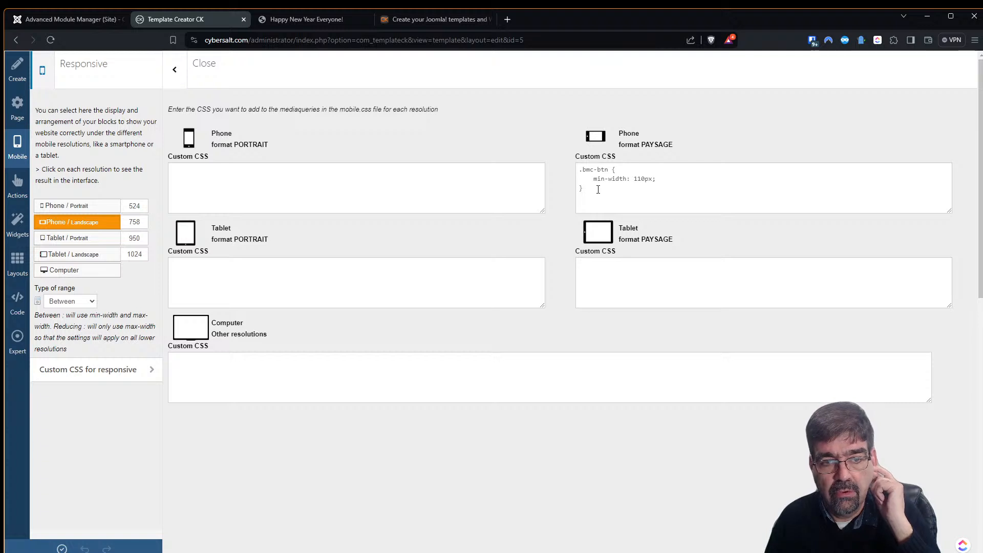
left_click(652, 178)
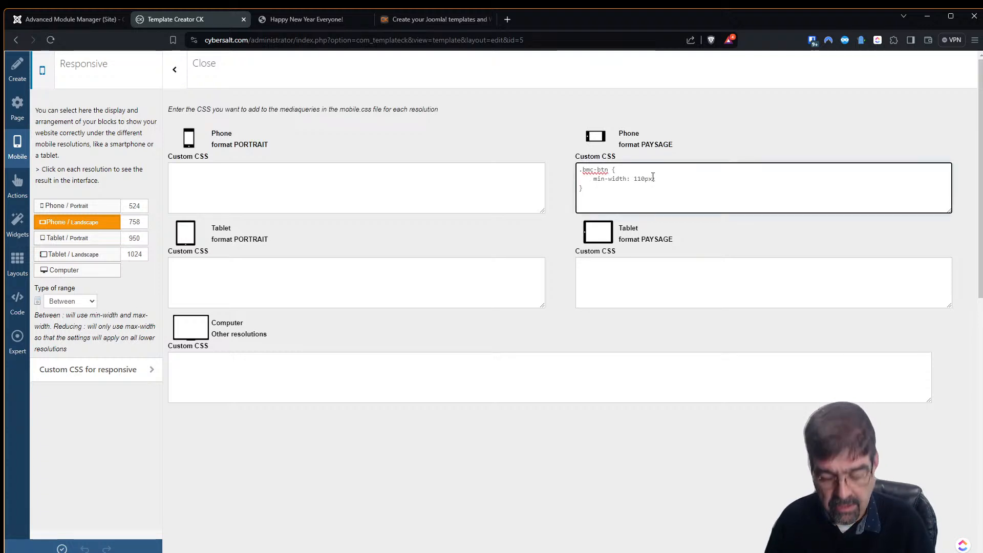
type("!important")
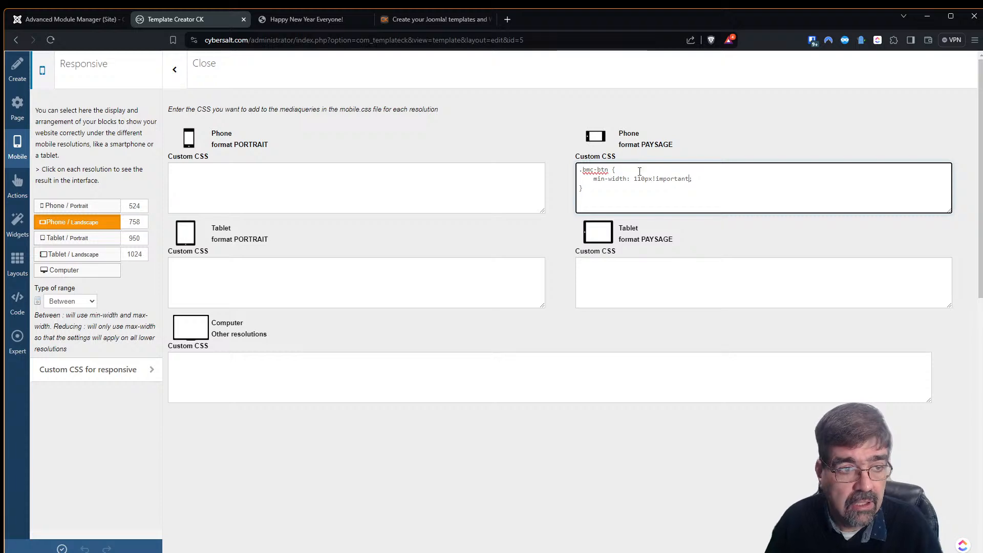
- Regenerate the template files with the revised responsive CSS, dismiss the creation report and CSS editor, and save the template
left_click(62, 548)
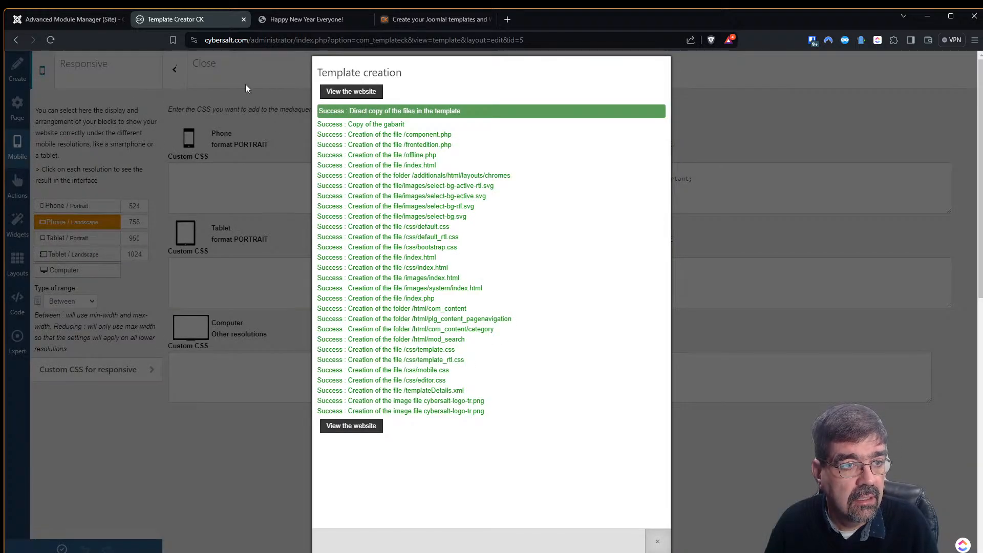
left_click(246, 89)
left_click(171, 75)
left_click(913, 69)
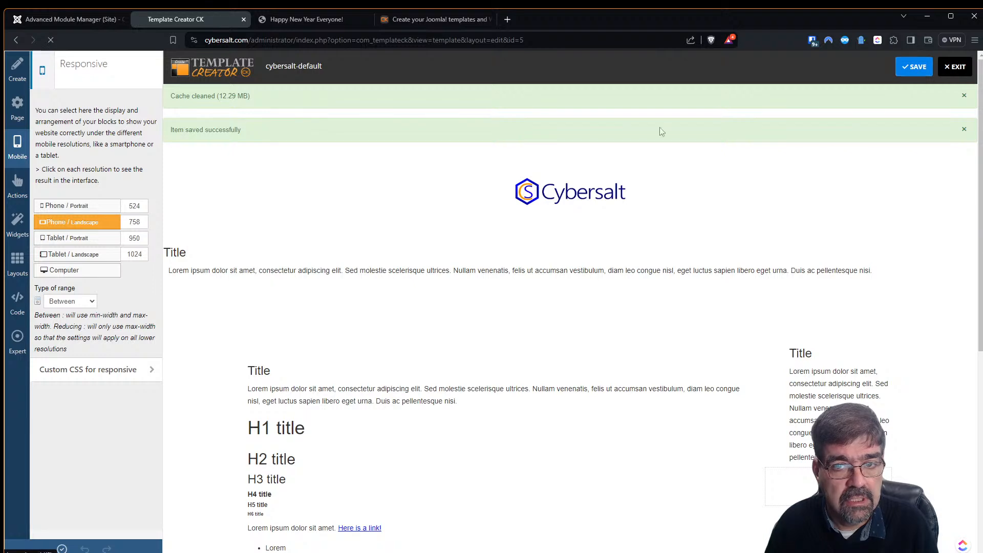
- Regenerate the template files and reload the Happy New Year article in the iPhone 14 Pro Max landscape preview
left_click(62, 549)
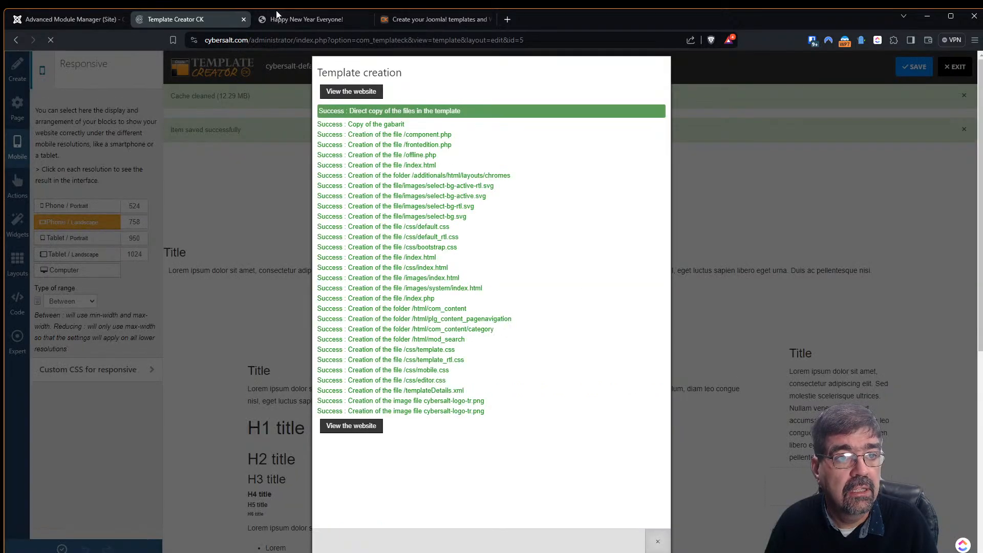
left_click(283, 20)
key("F5")
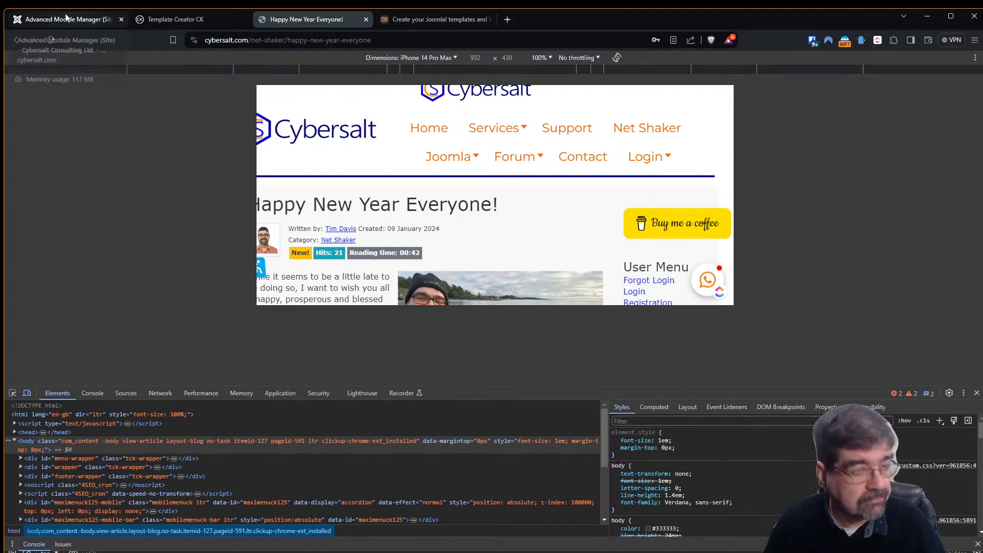
- Review the template's responsive custom CSS for each resolution, including the phone landscape .bmc-btn rule, and close the CSS editor
left_click(158, 18)
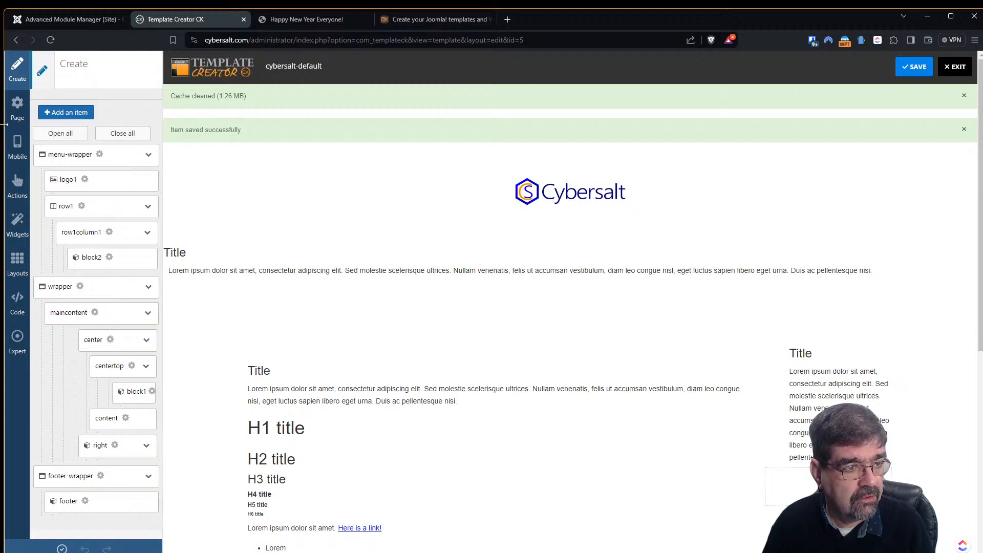
left_click(18, 146)
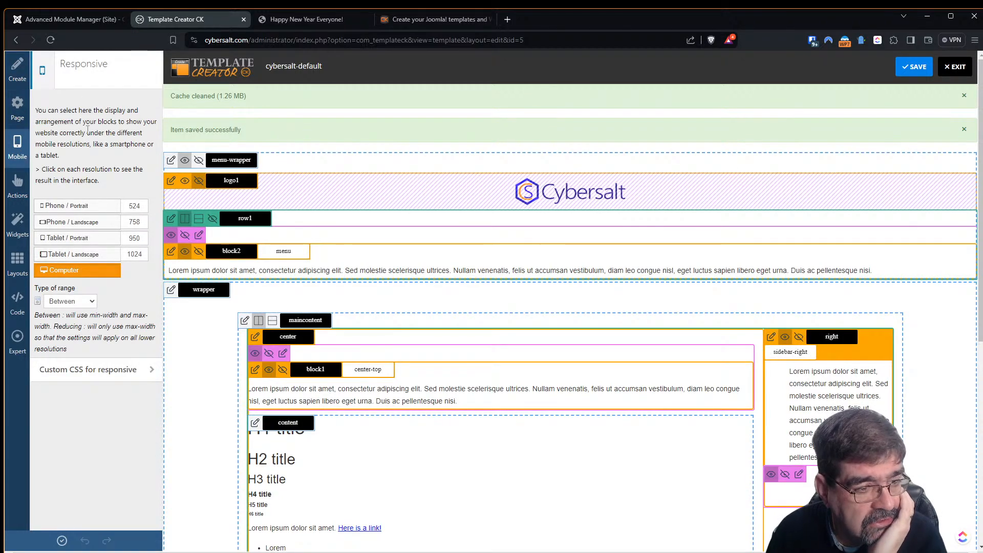
left_click(150, 368)
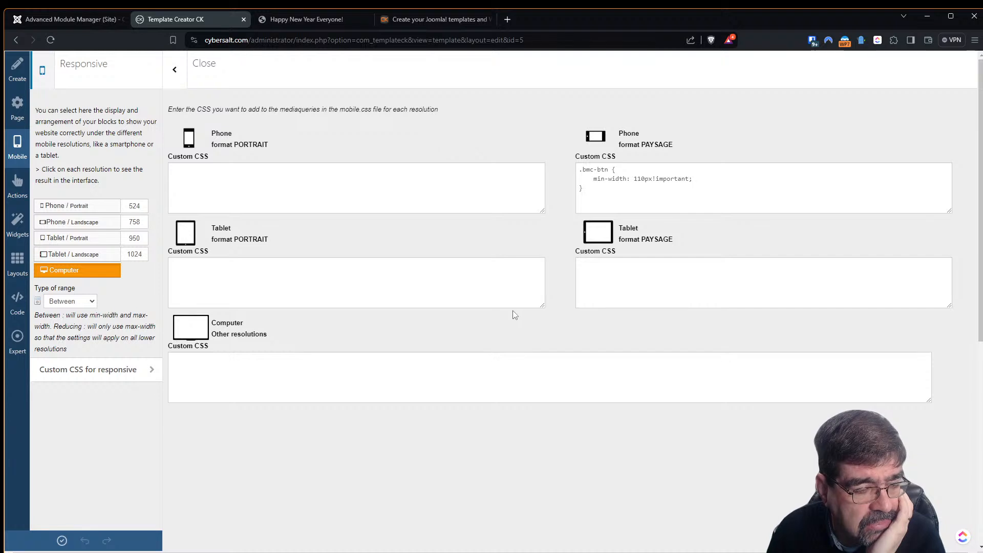
left_click(72, 256)
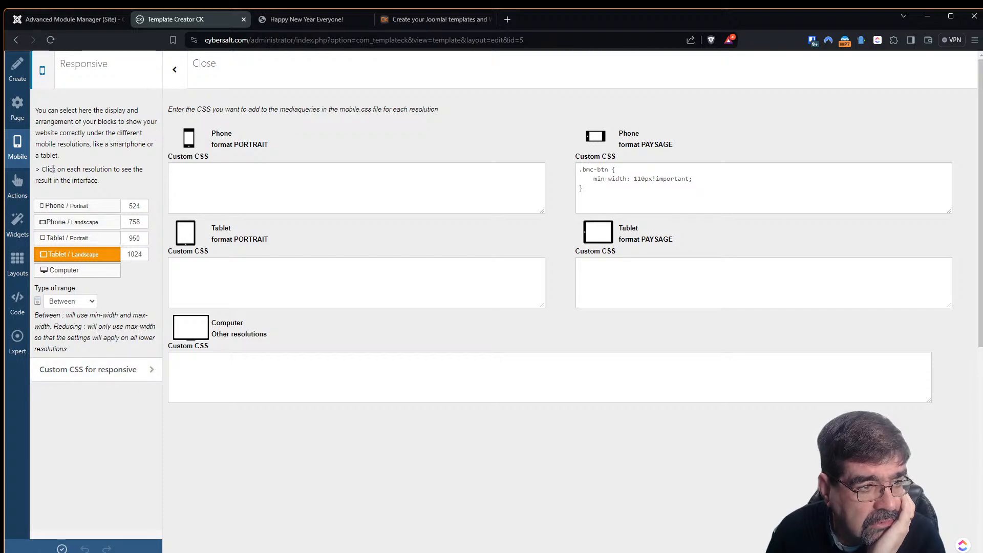
left_click(18, 148)
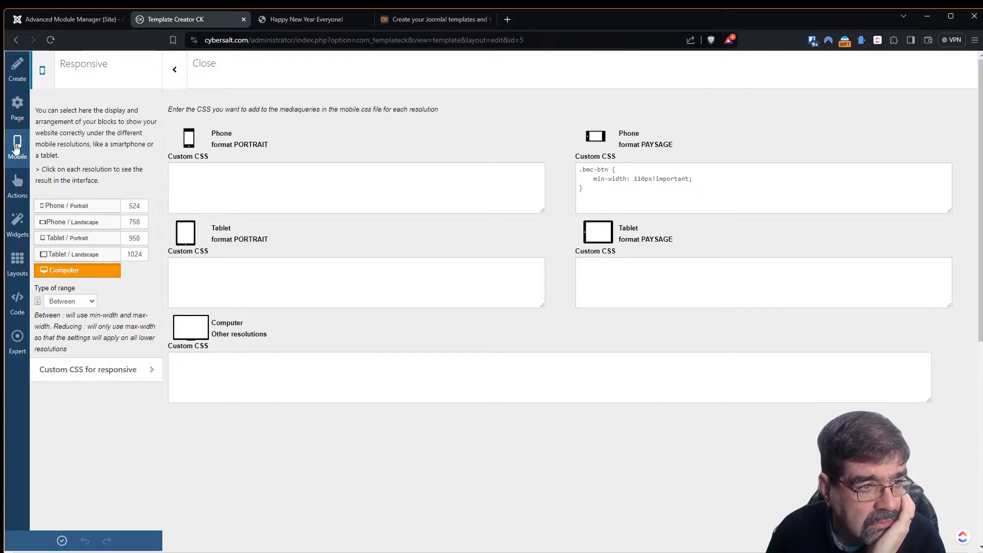
left_click(185, 70)
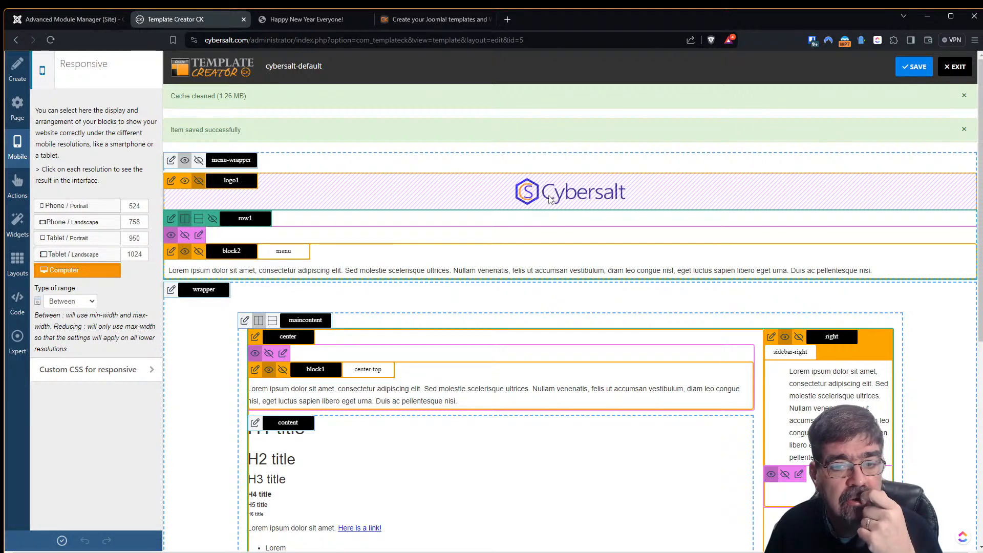
- Turn off device emulation for the Happy New Year article and reload it at desktop size
left_click(314, 20)
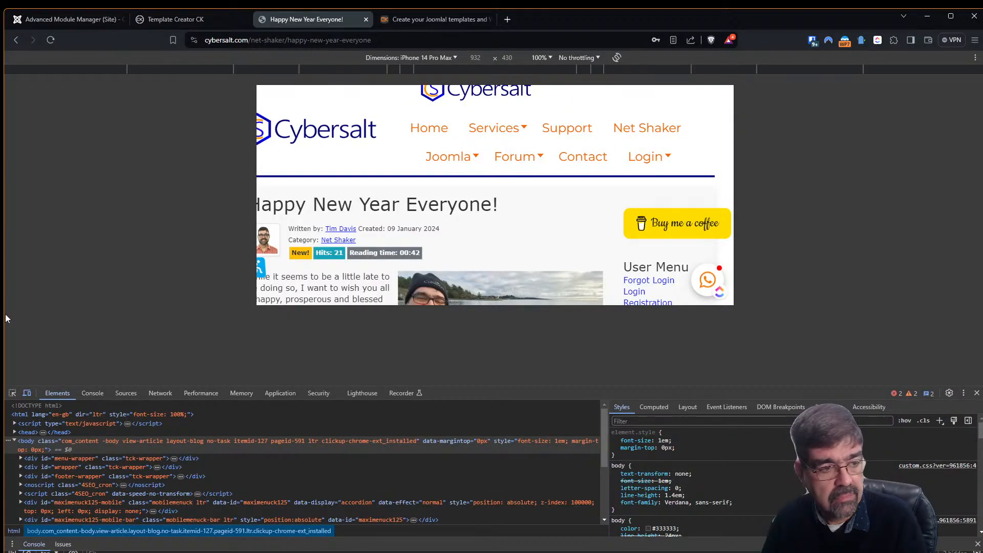
left_click(28, 392)
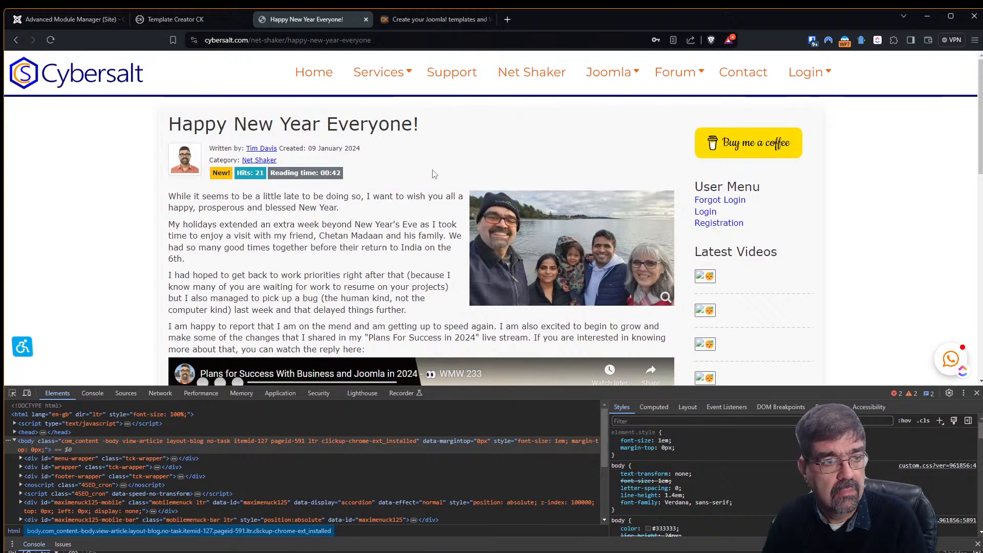
key("F5")
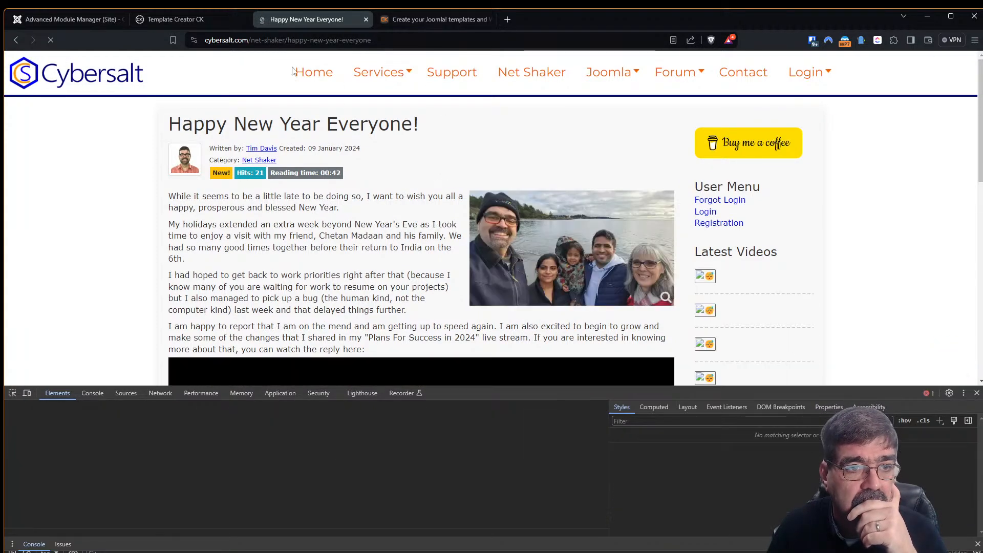
- Toggle the logo1 block to show at the Computer resolution, save the template, and check the reloaded desktop article
left_click(66, 21)
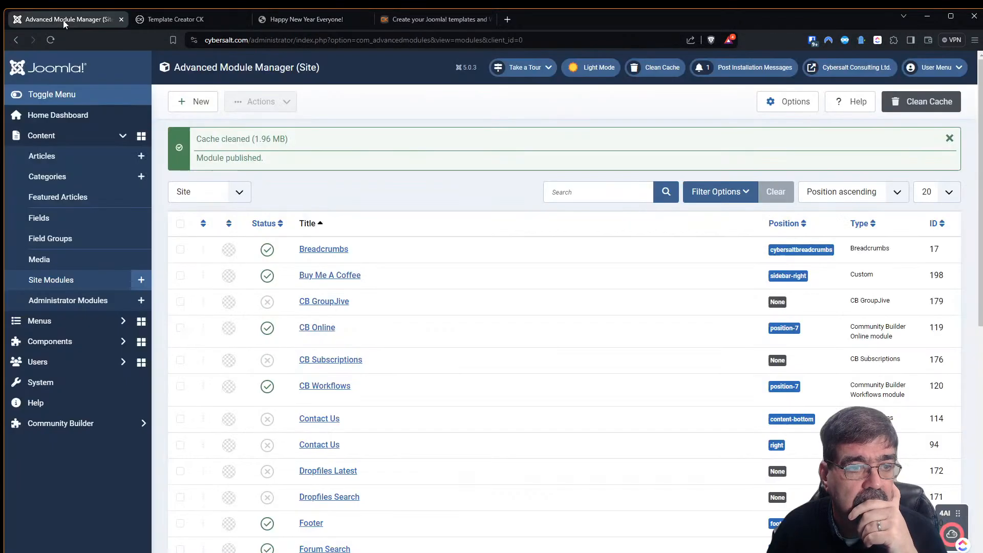
left_click(174, 21)
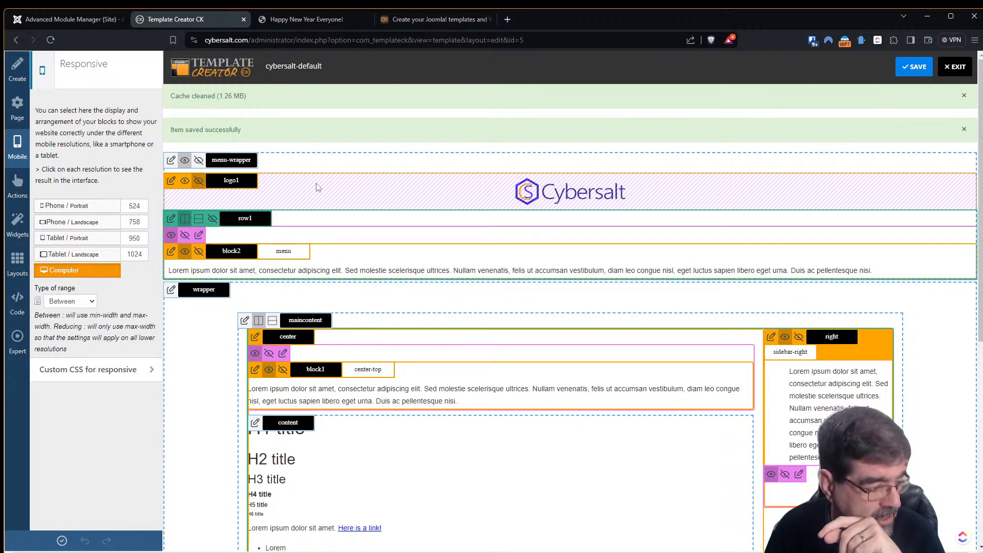
left_click(199, 185)
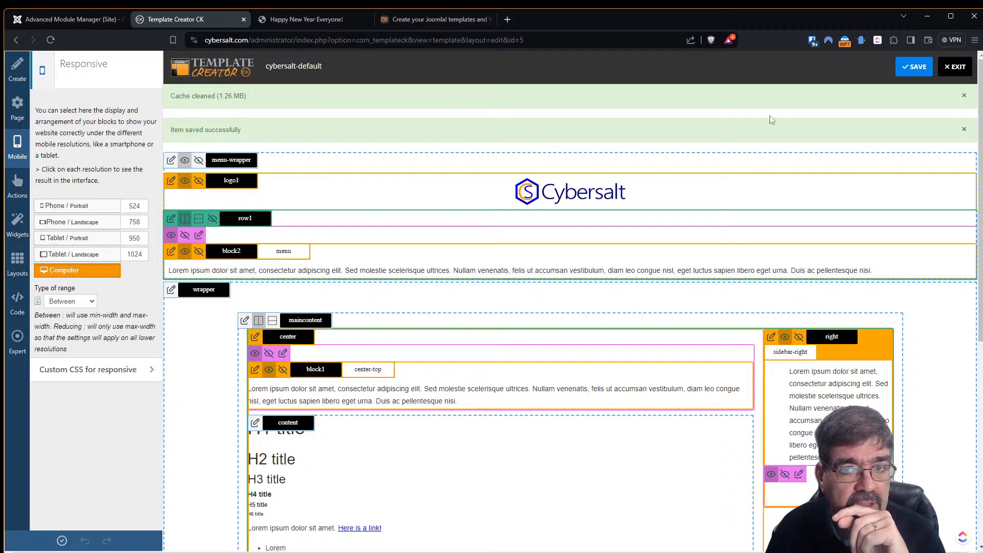
left_click(915, 72)
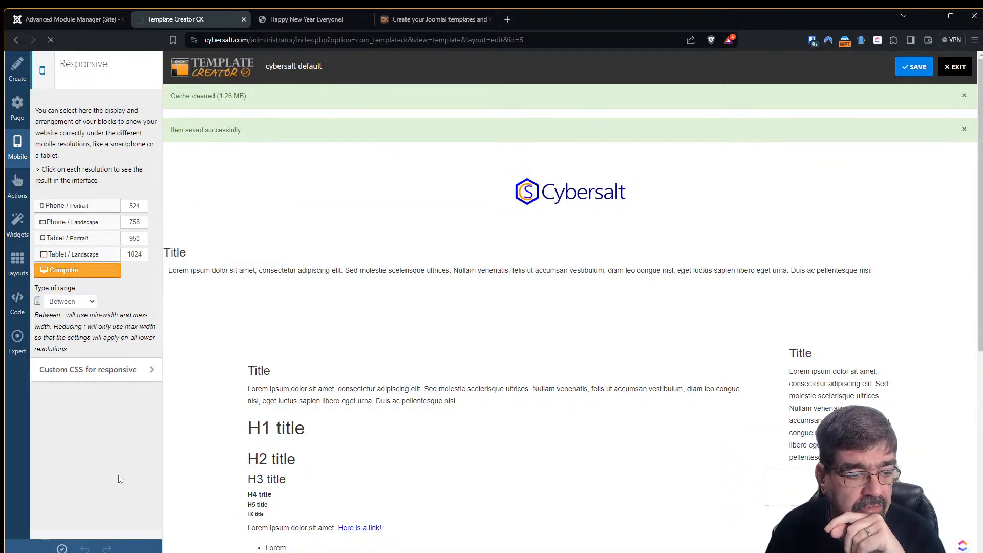
left_click(293, 22)
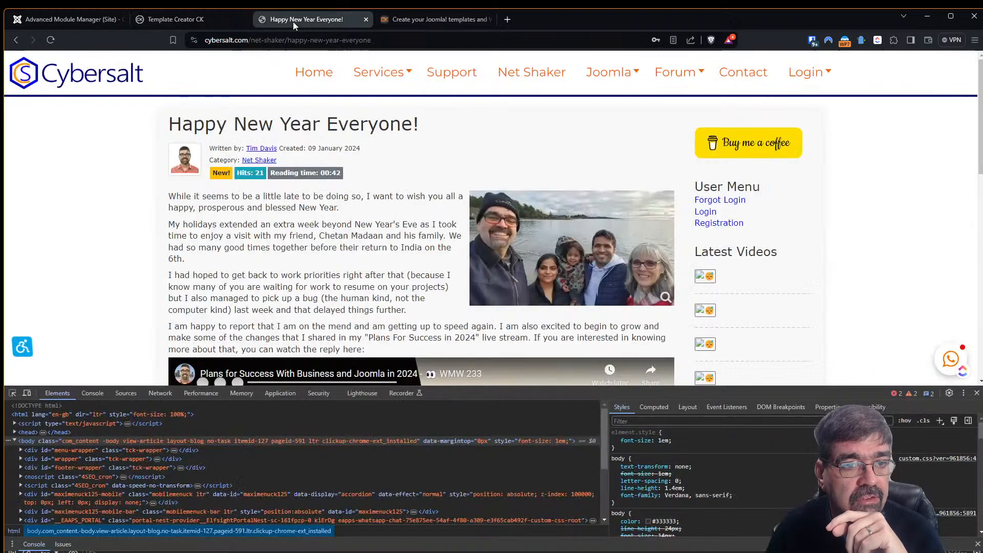
key("F5")
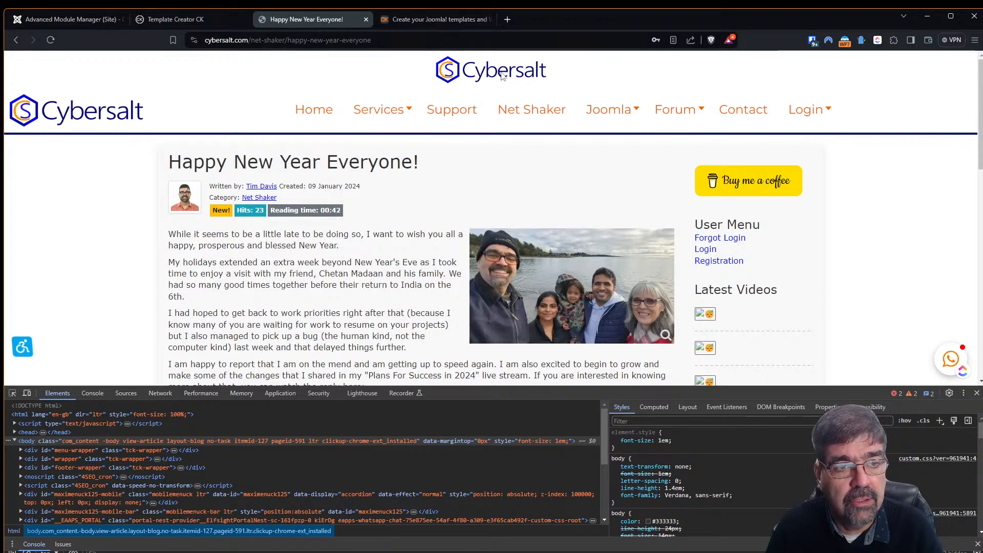
- Try to rename the logo1 block while in responsive mode
left_click(154, 19)
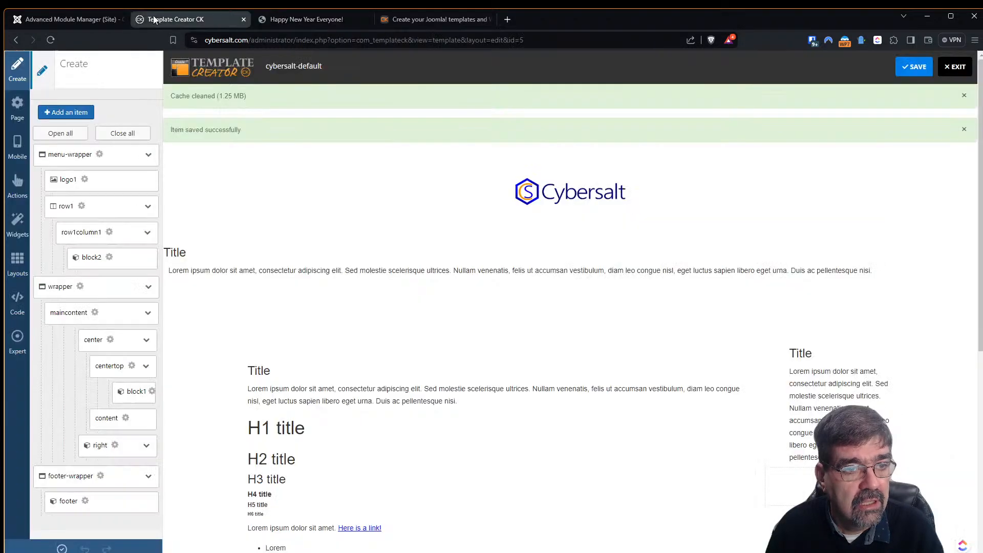
left_click(17, 148)
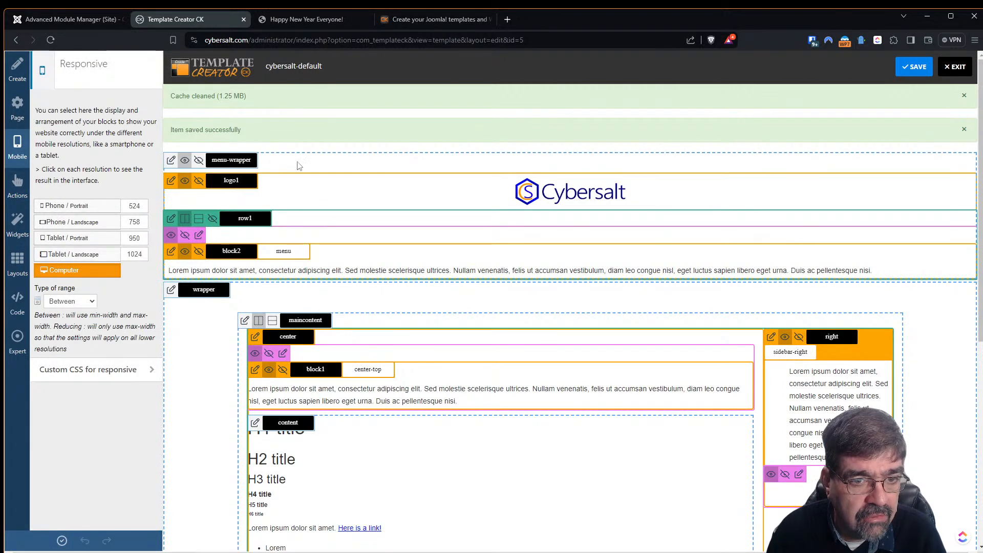
left_click(227, 183)
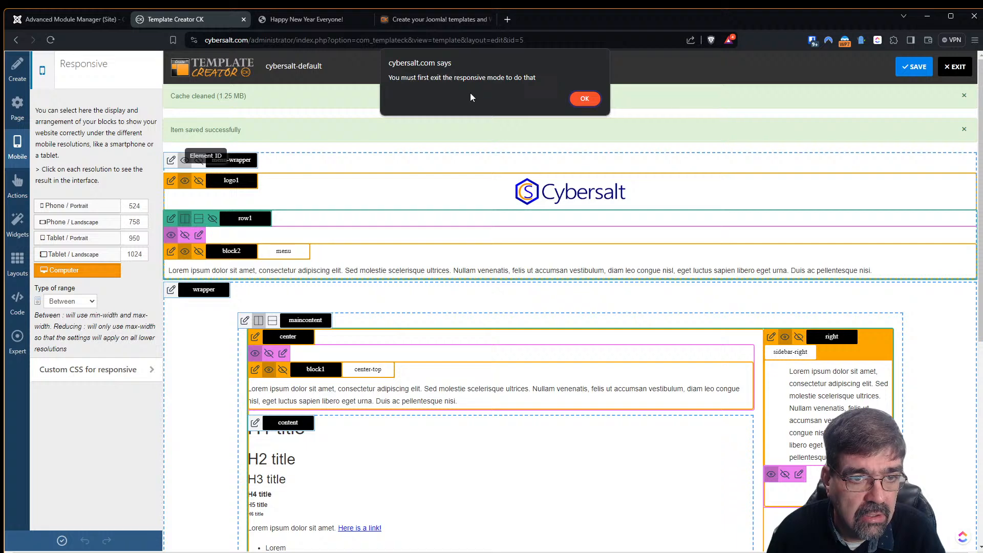
left_click(588, 98)
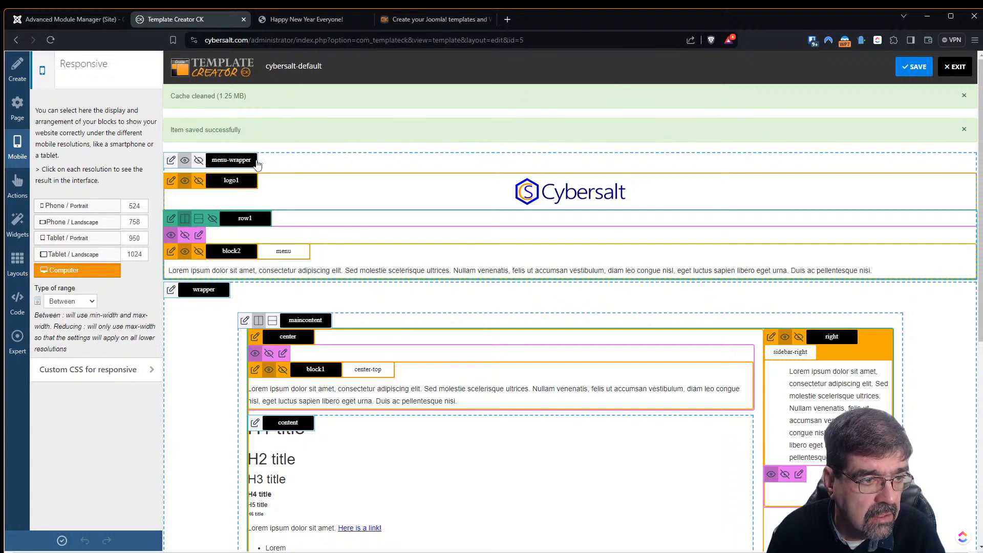
left_click(14, 150)
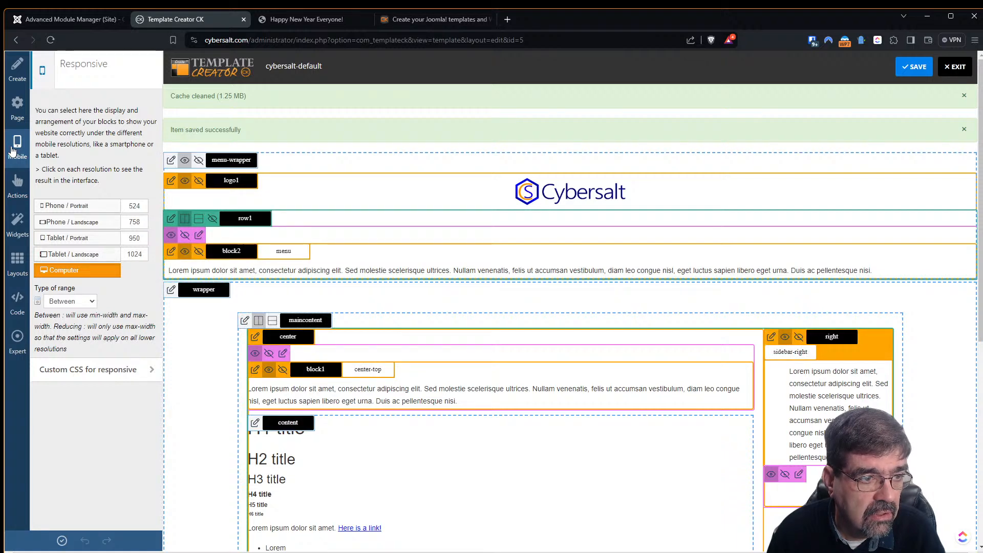
- Rename the logo1 block as mobile-logo outside responsive mode and save the template
left_click(15, 104)
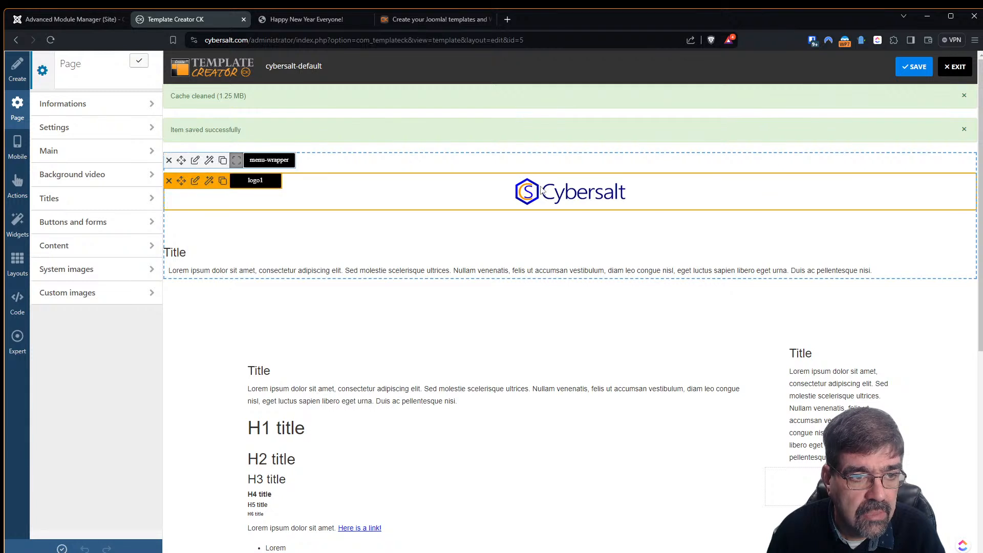
mouse_move(256, 185)
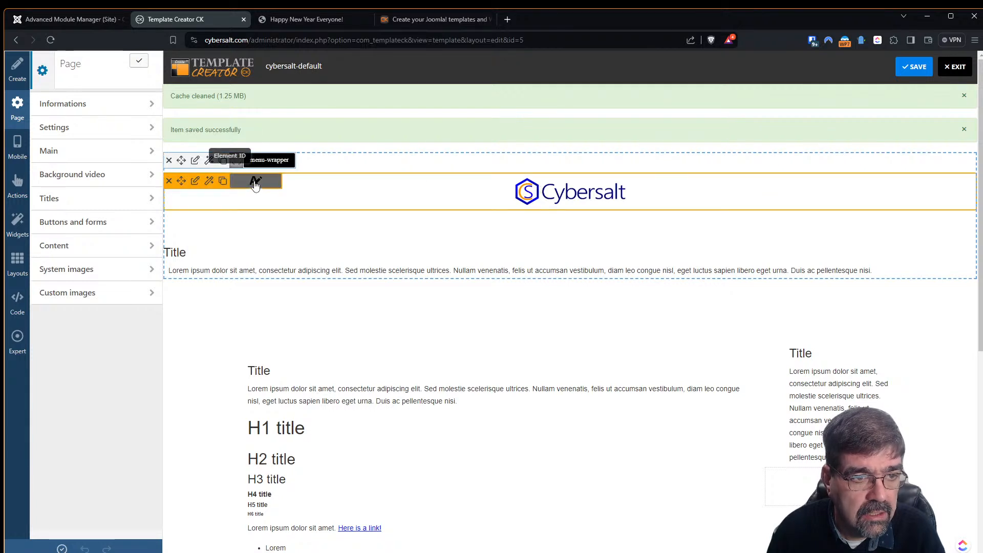
left_click(255, 183)
type("mobile-logo")
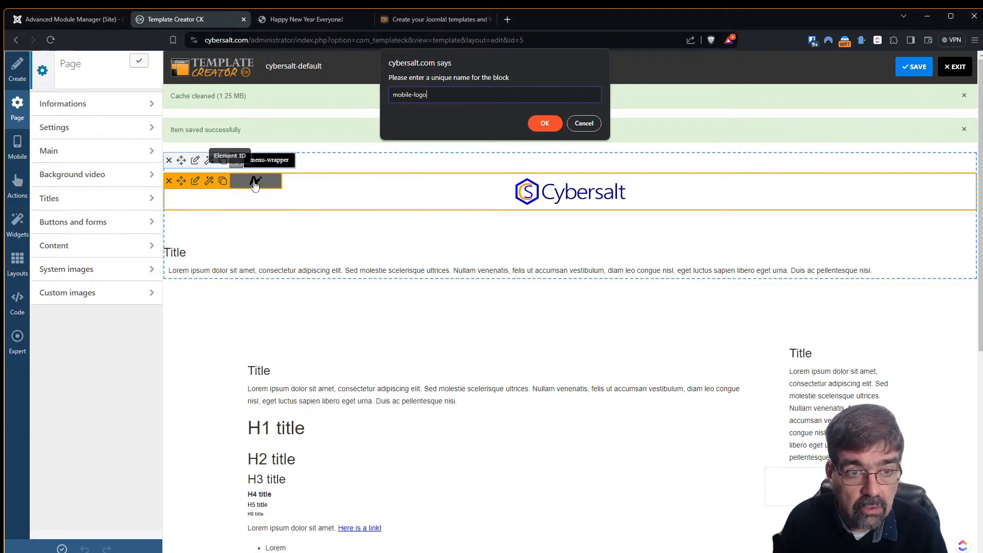
left_click(546, 123)
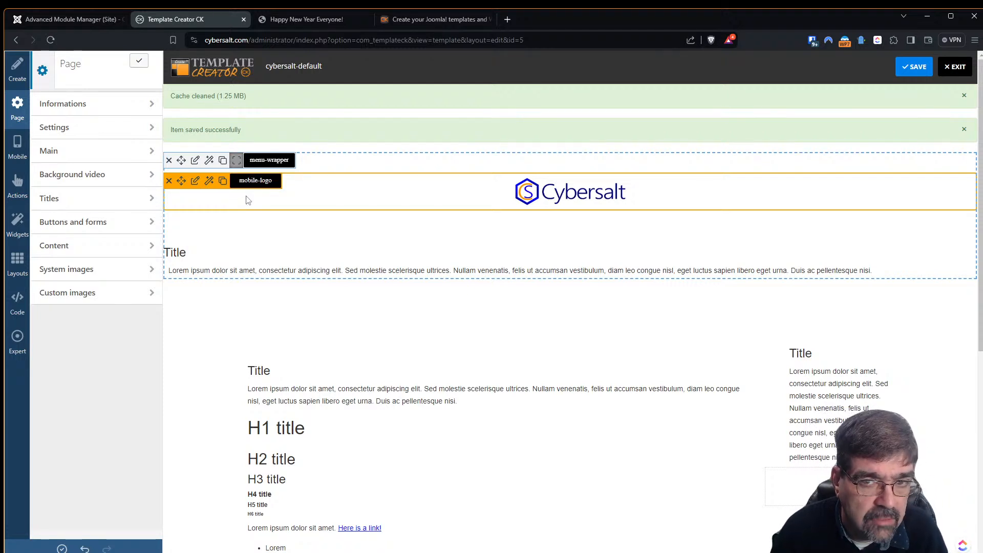
left_click(914, 67)
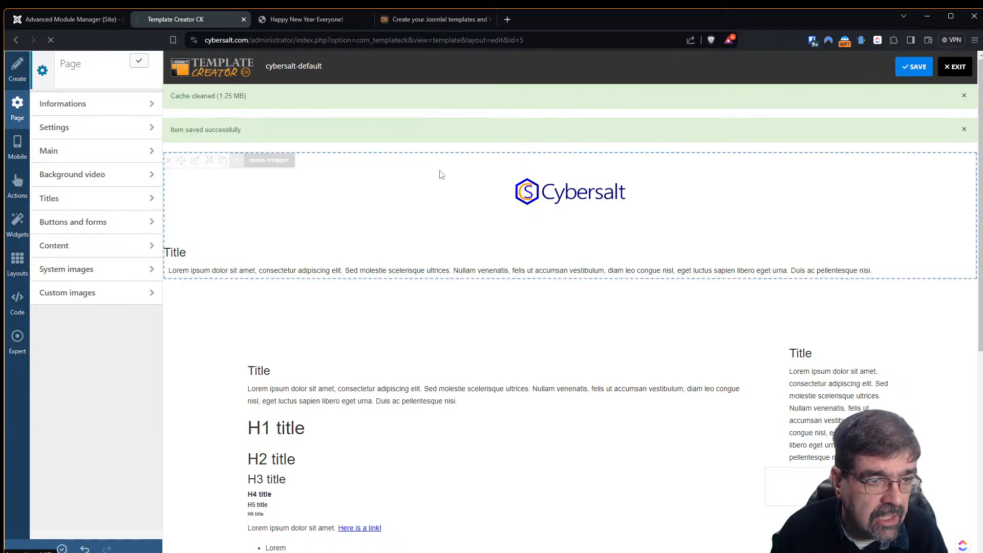
- Filter the Joomla site modules by the menu position
left_click(97, 20)
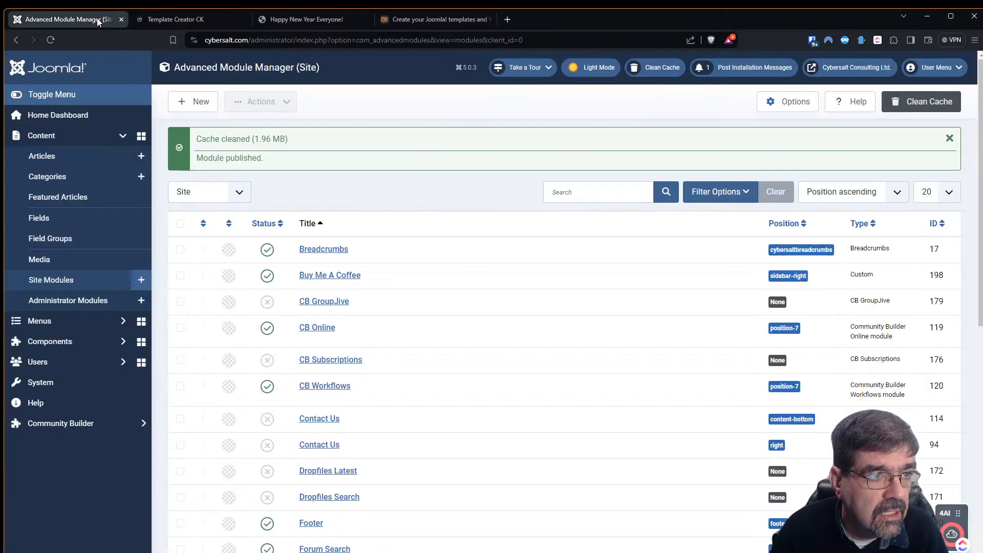
left_click(713, 192)
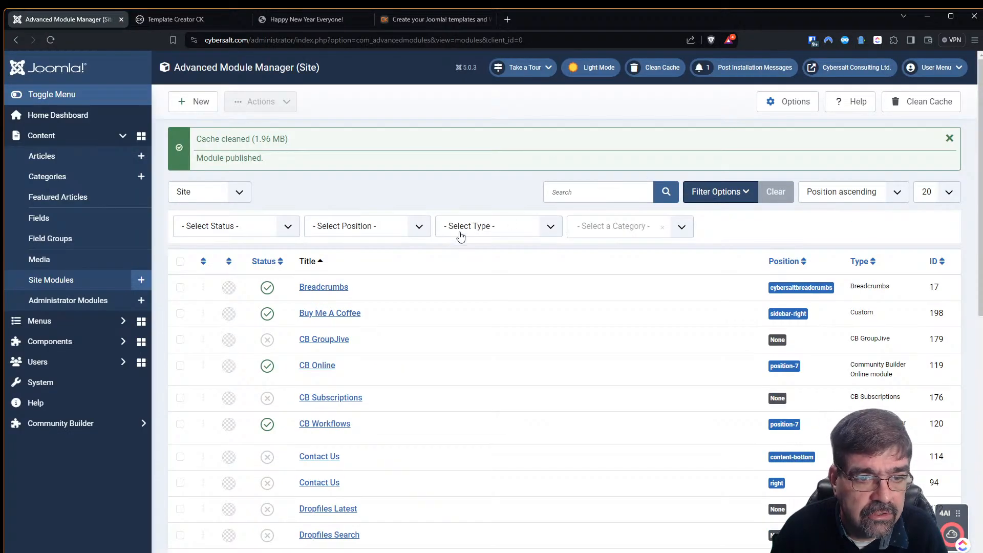
left_click(387, 233)
key("m")
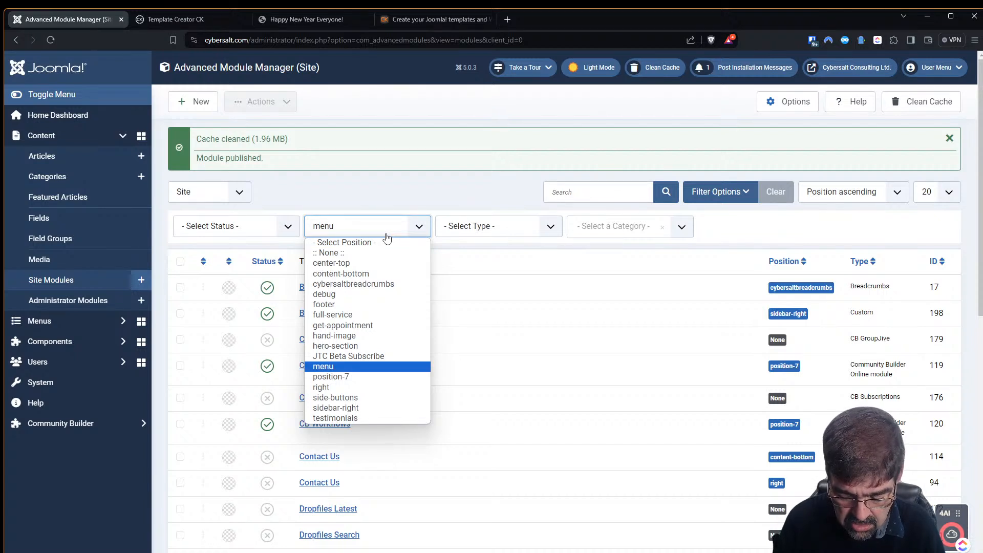
key("Return")
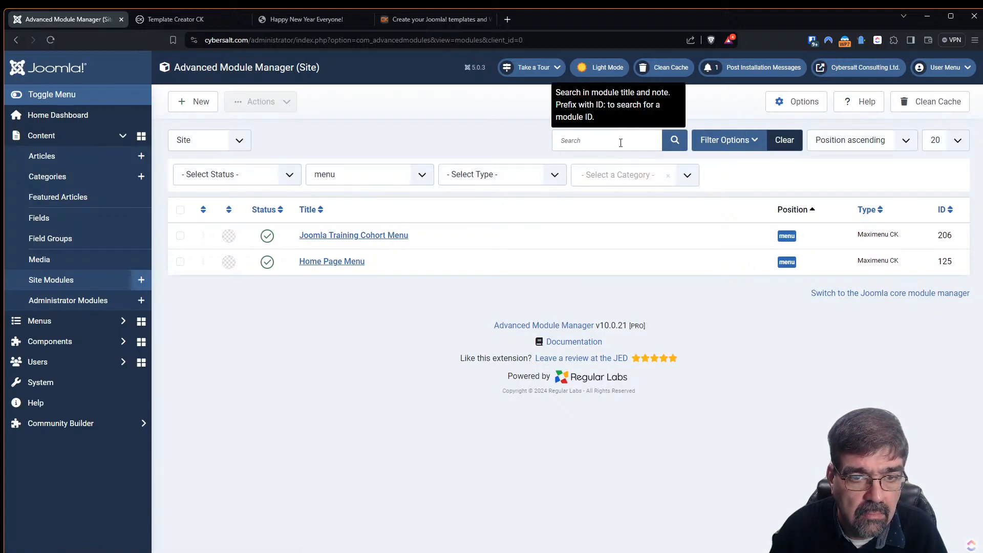
- Clear the site module filters and look over the available positions and the unfiltered module list
left_click(801, 145)
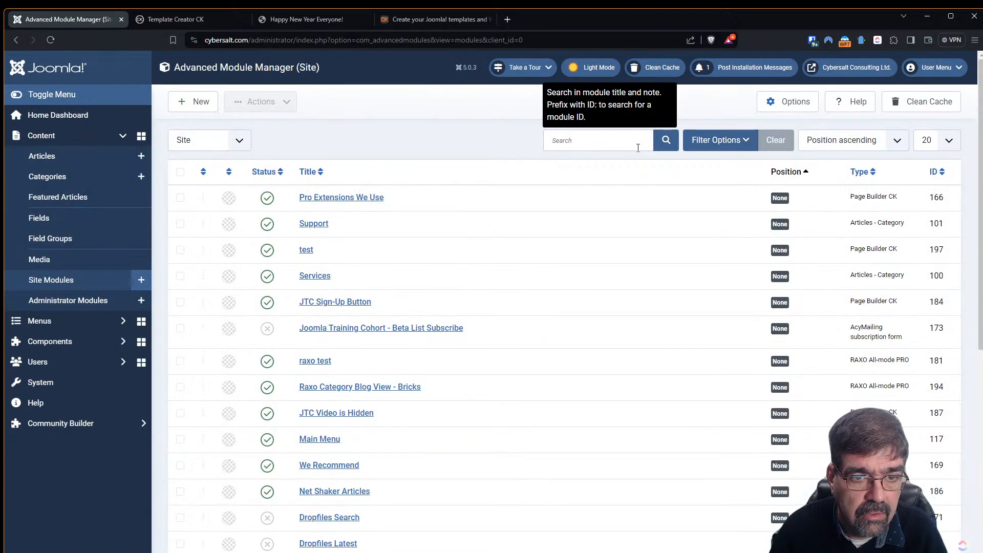
left_click(710, 149)
left_click(361, 183)
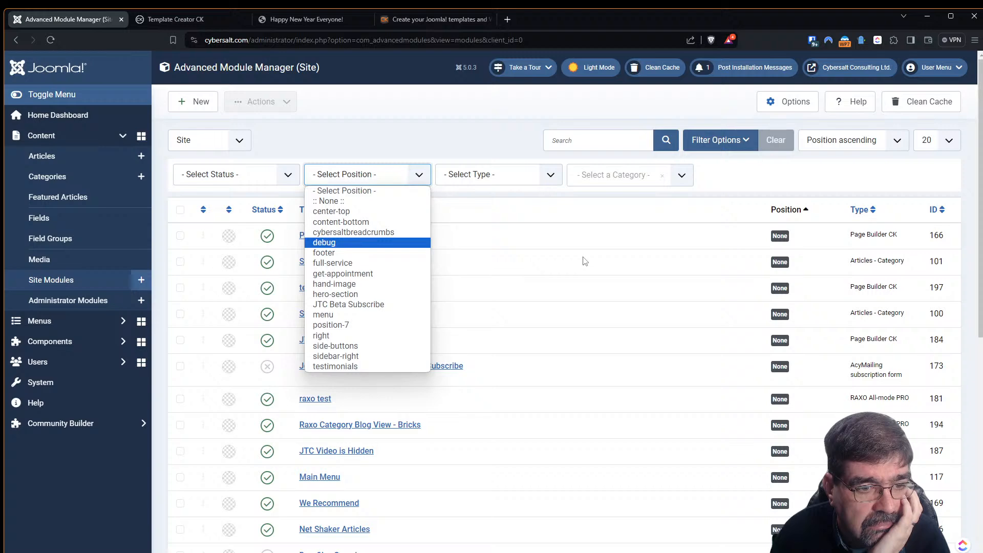
scroll(589, 308, "down", 2)
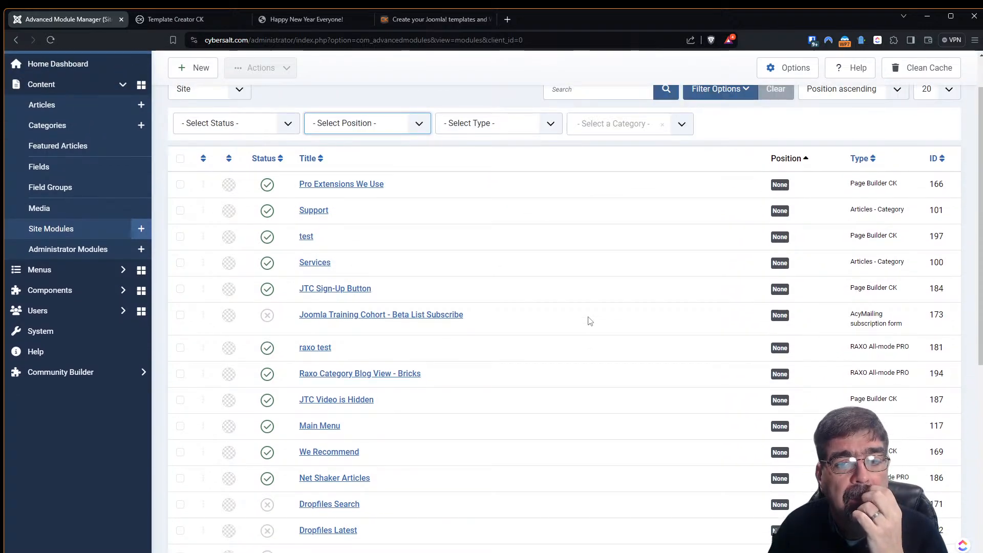
scroll(594, 322, "down", 6)
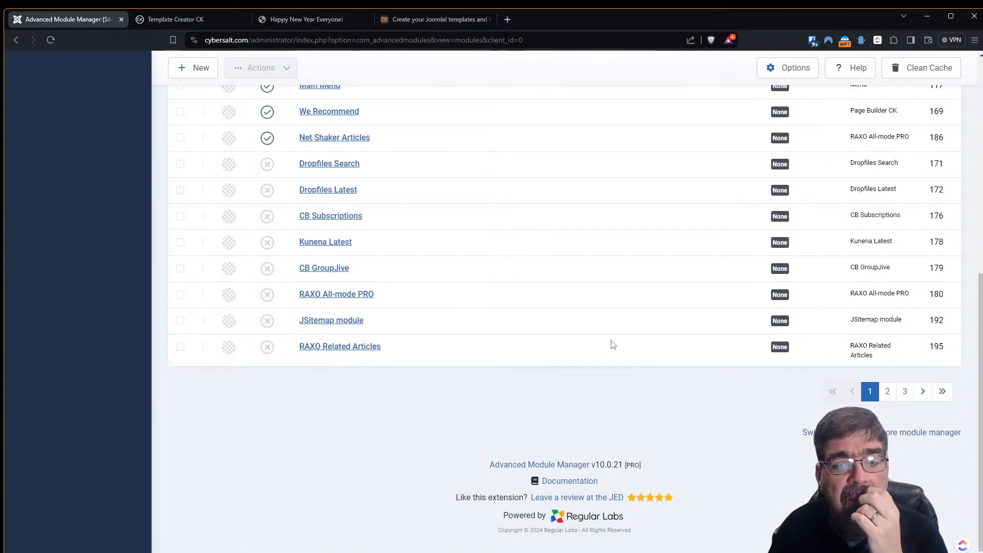
scroll(622, 337, "up", 10)
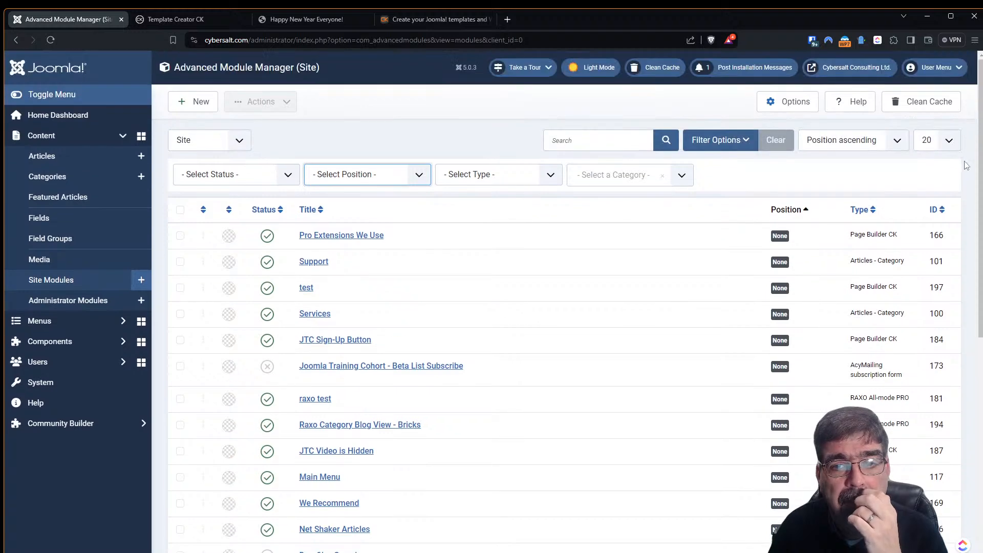
- Show 500 modules per page and look through the full site module list and its assigned positions
left_click(961, 143)
left_click(928, 249)
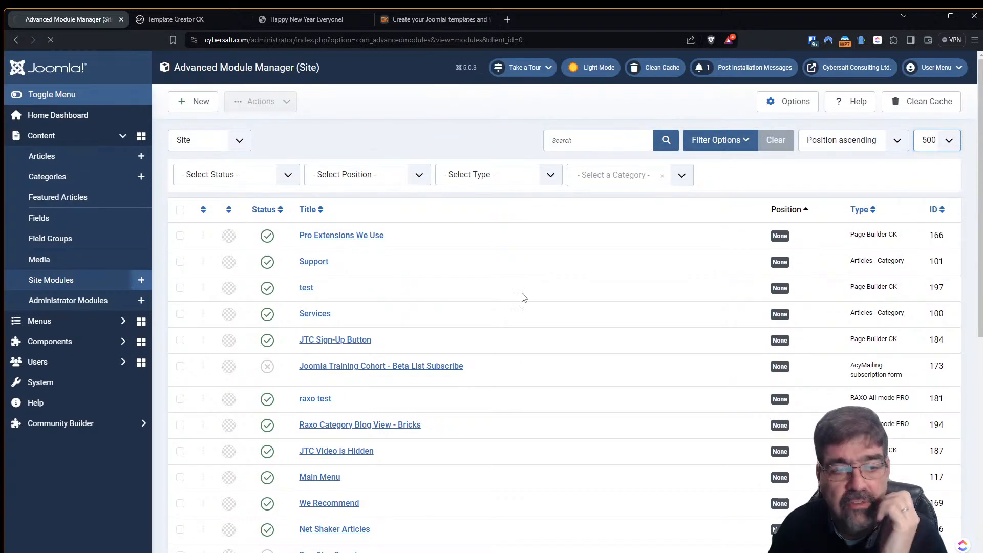
scroll(537, 307, "down", 15)
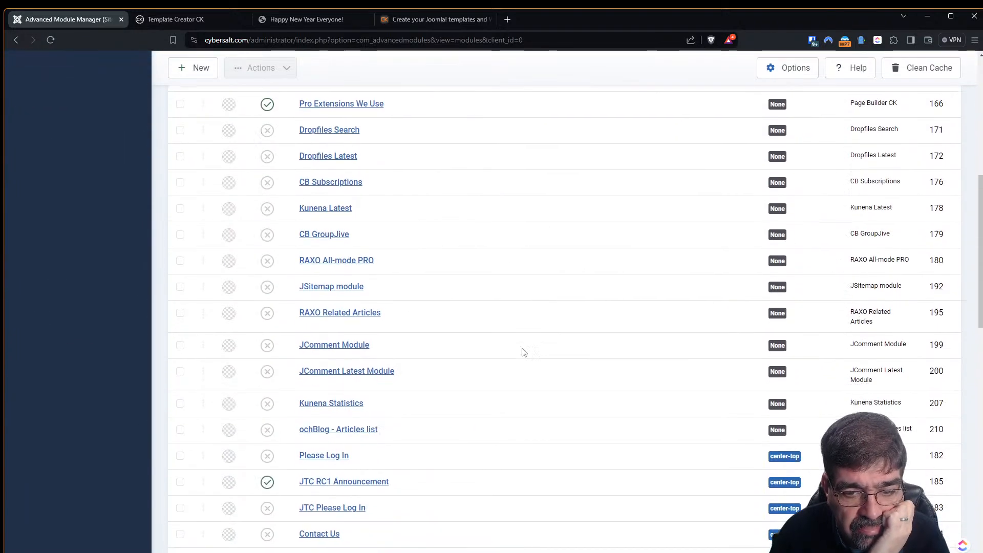
scroll(525, 333, "down", 10)
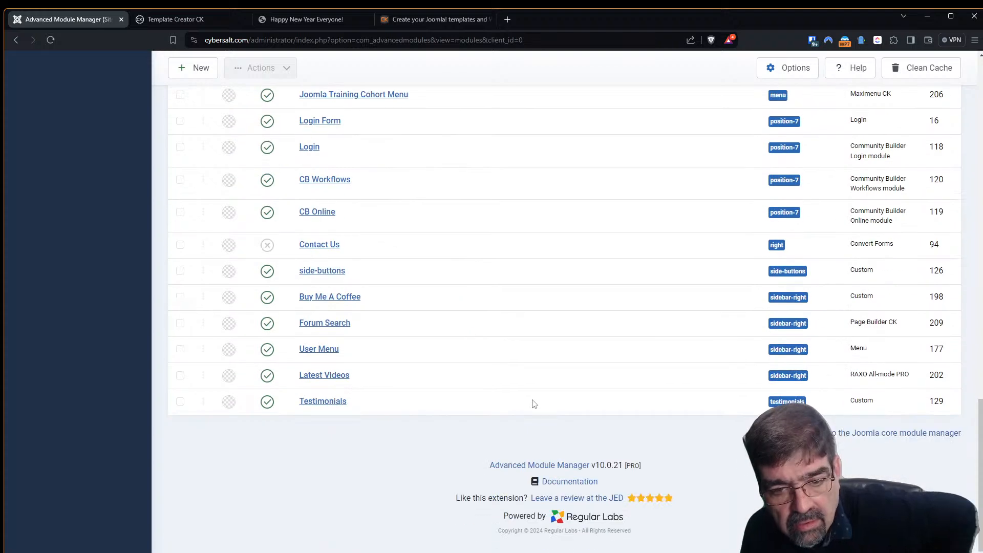
scroll(546, 362, "up", 9)
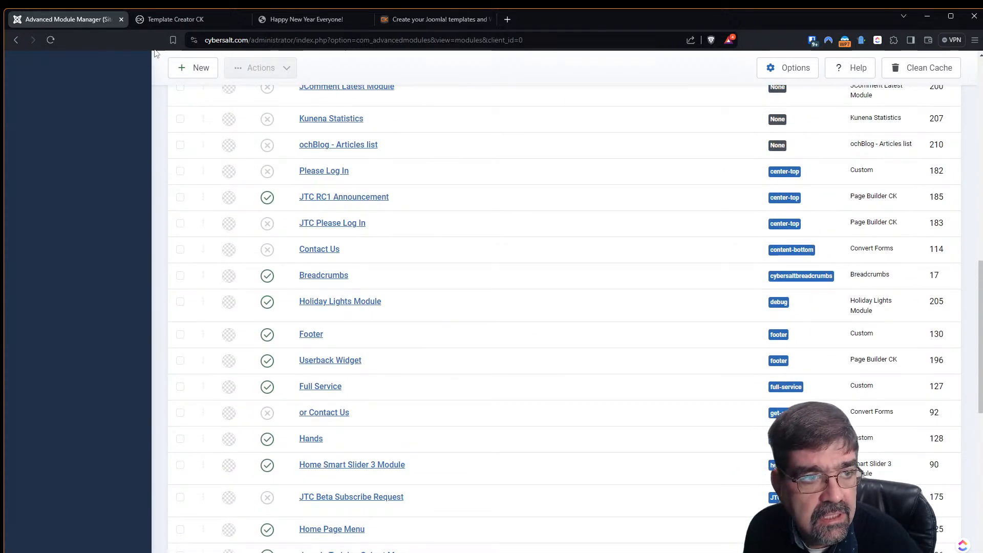
- Save the cybersalt-default template again and reload the Happy New Year article to check its header logos
left_click(152, 19)
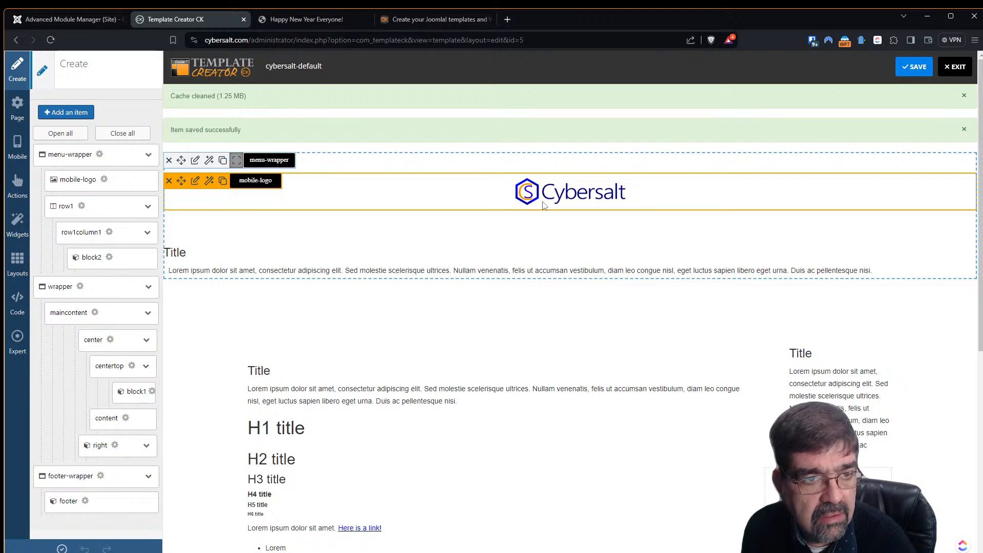
left_click(914, 66)
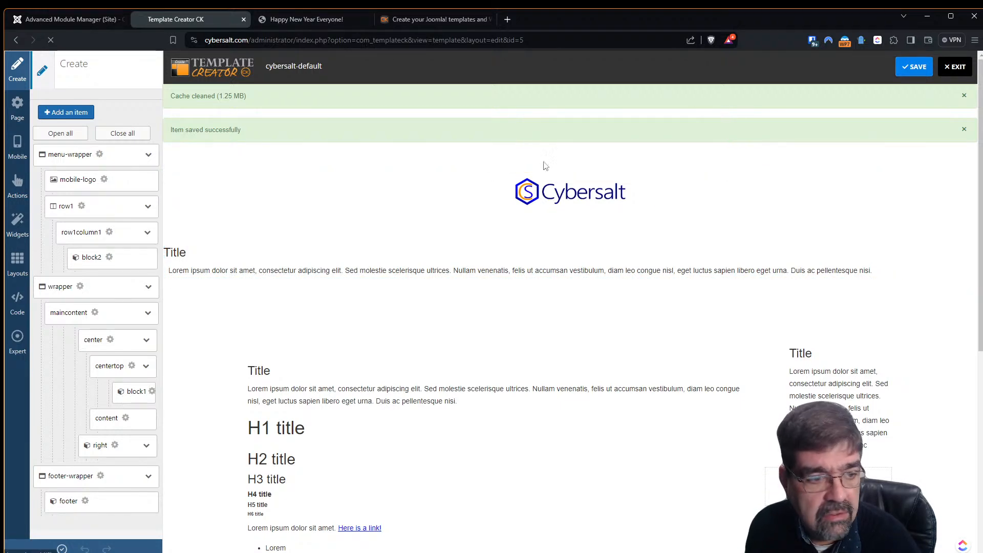
left_click(286, 19)
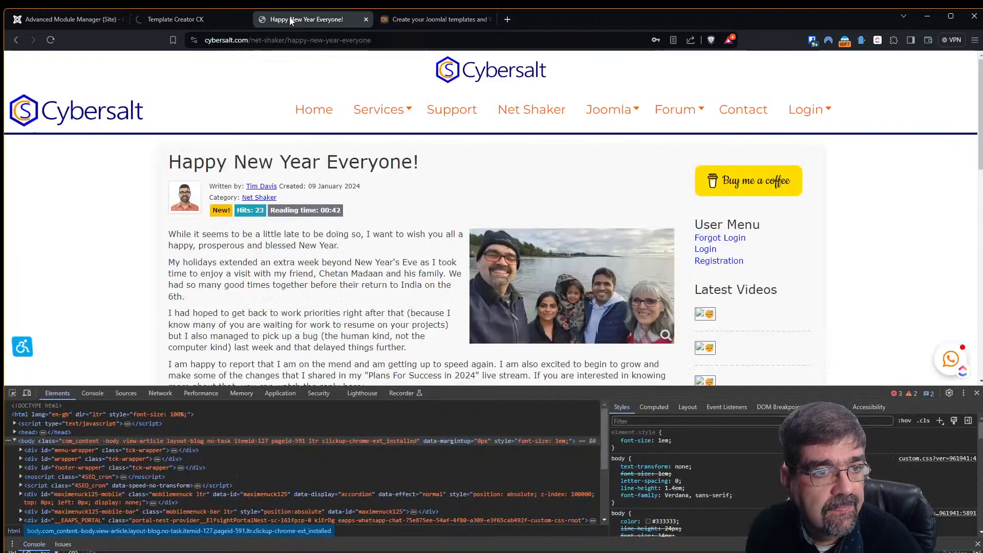
left_click(50, 41)
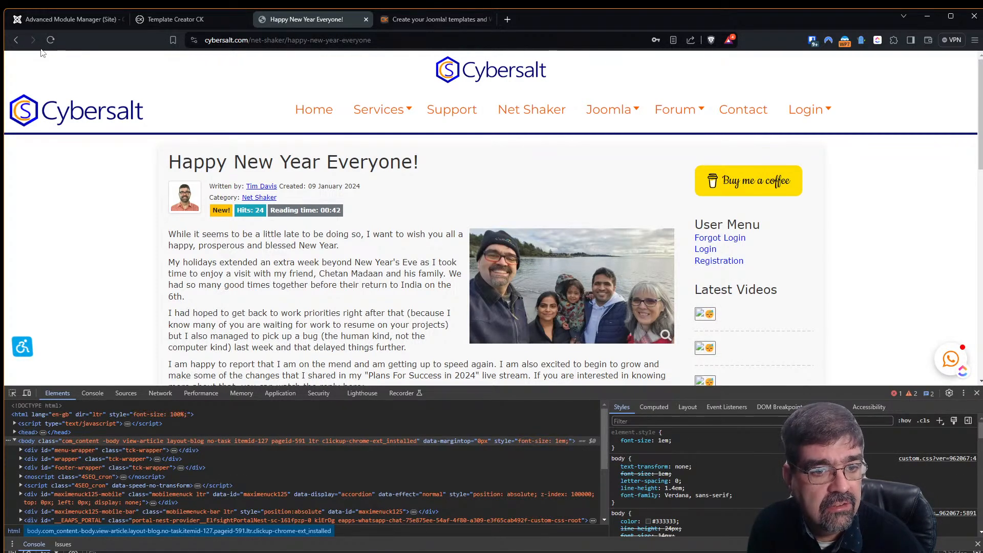
- Review the logo settings of the template's mobile-logo block
left_click(169, 19)
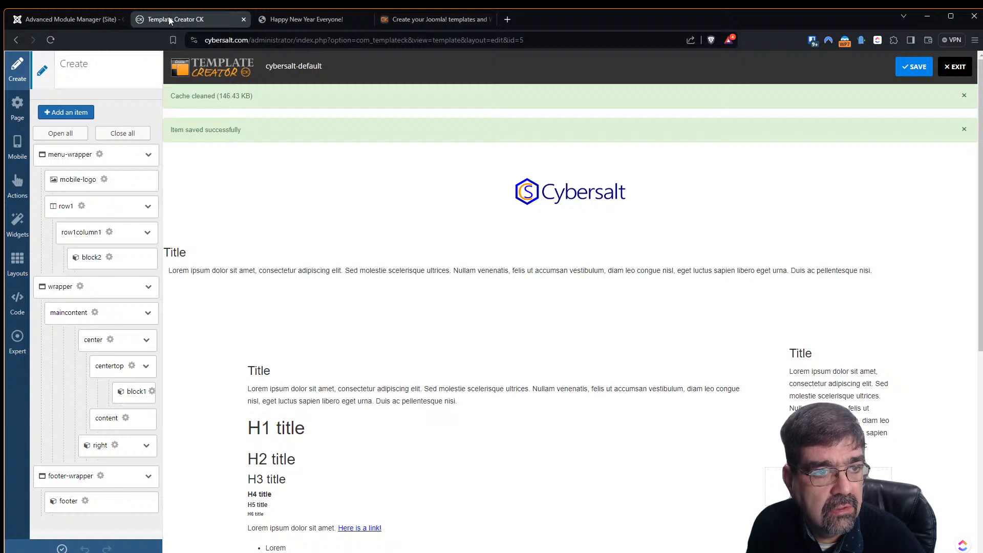
left_click(86, 17)
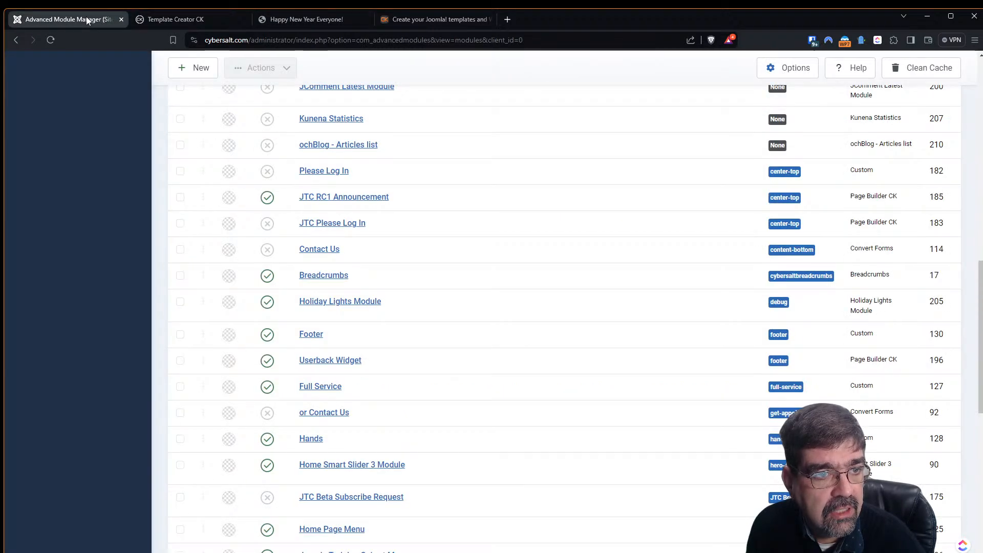
left_click(197, 20)
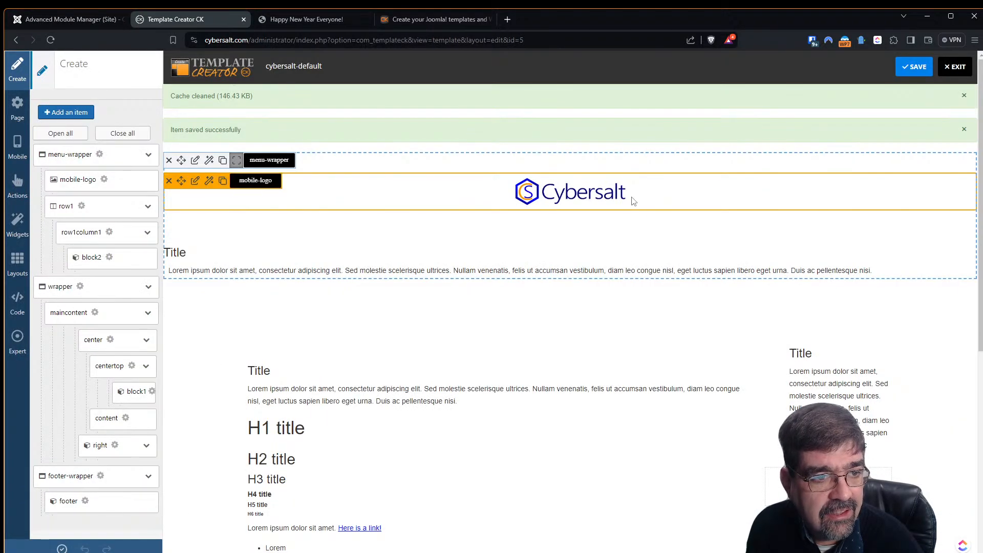
left_click(196, 183)
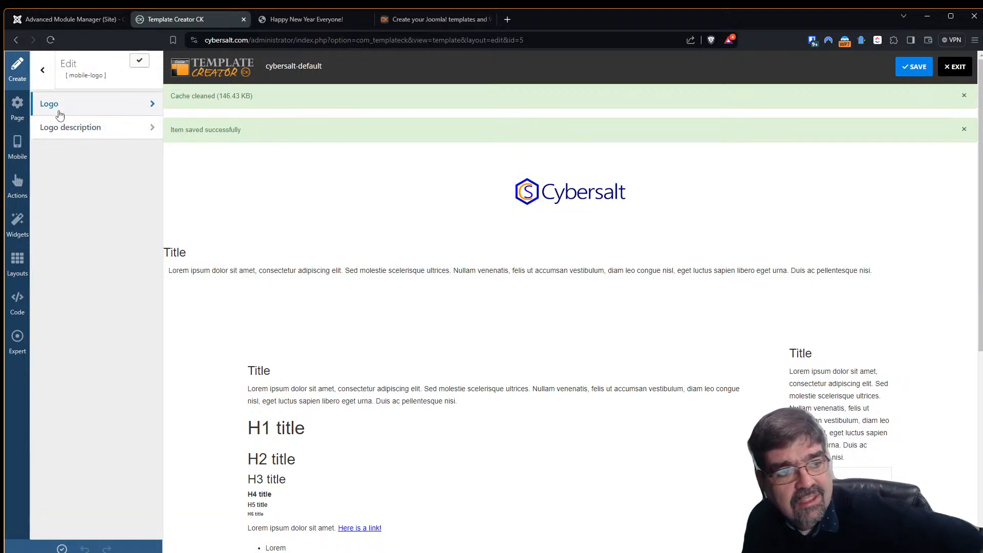
left_click(64, 101)
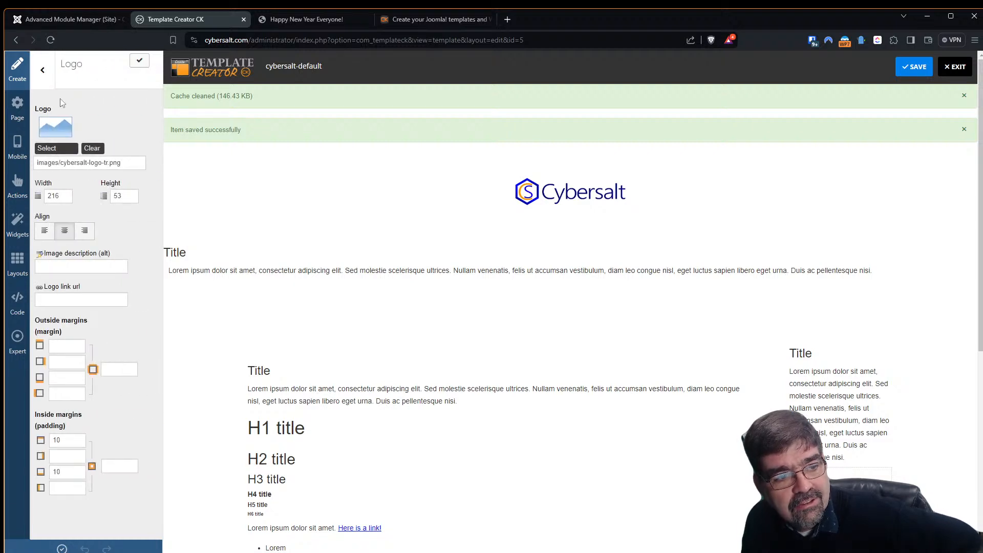
left_click(42, 74)
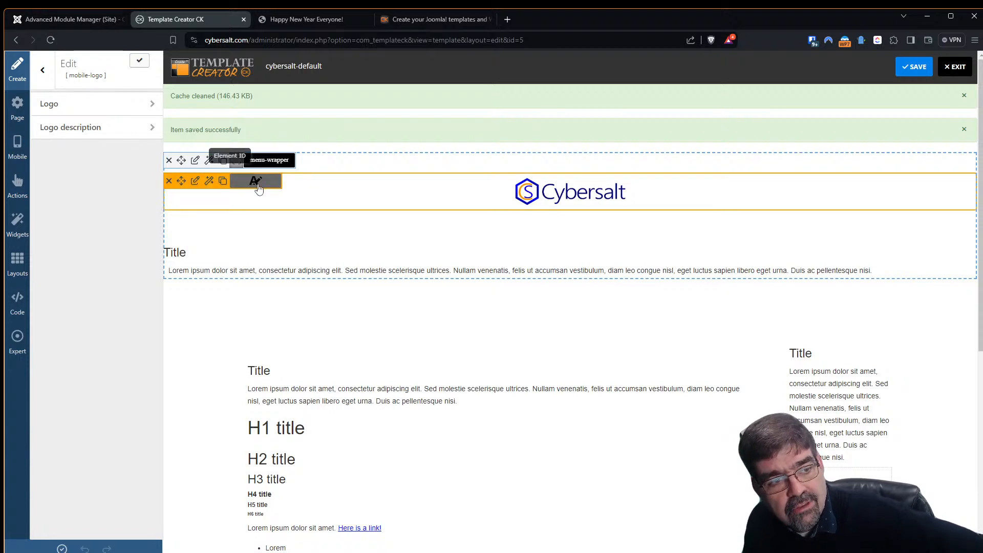
- Hide the mobile-logo block at the Computer resolution and check its visibility at the tablet and phone resolutions
left_click(18, 142)
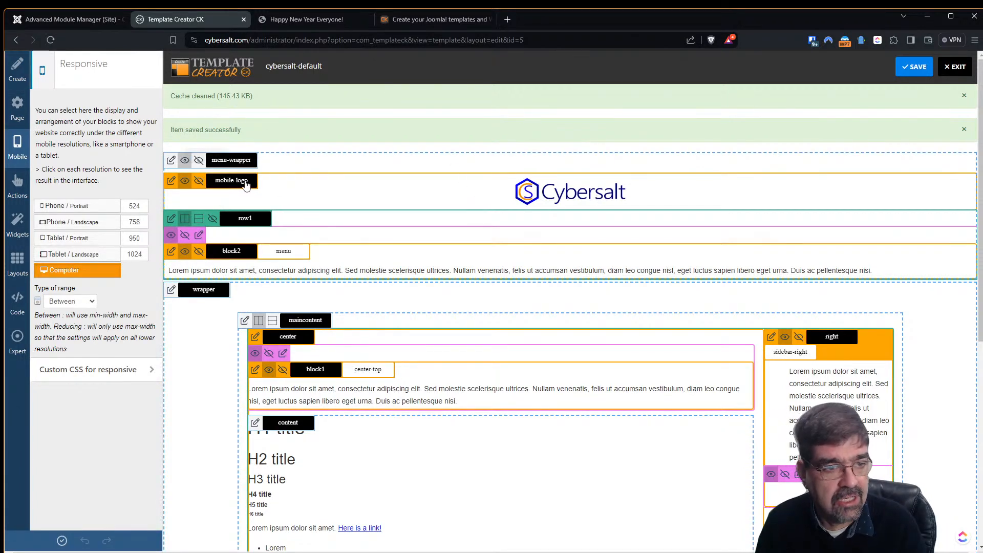
left_click(199, 185)
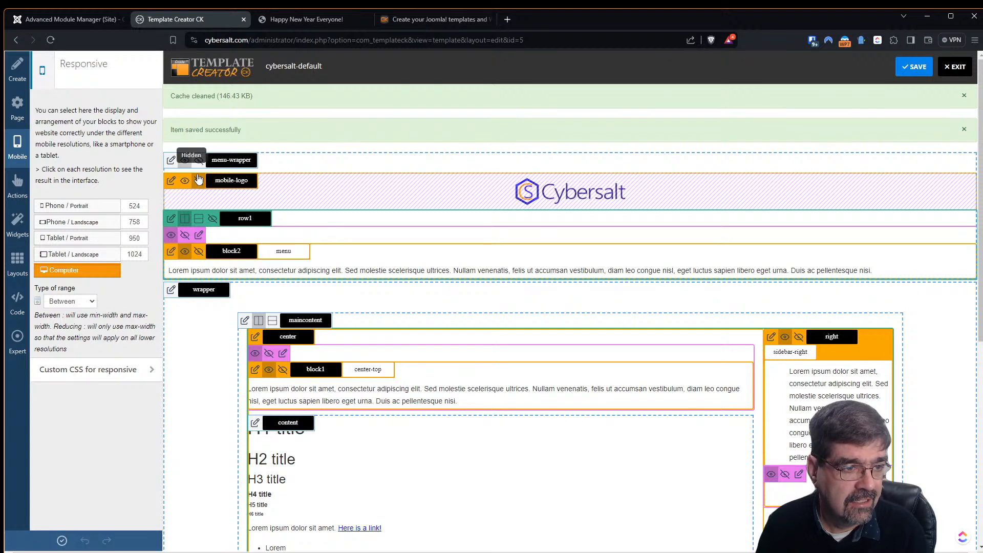
left_click(100, 260)
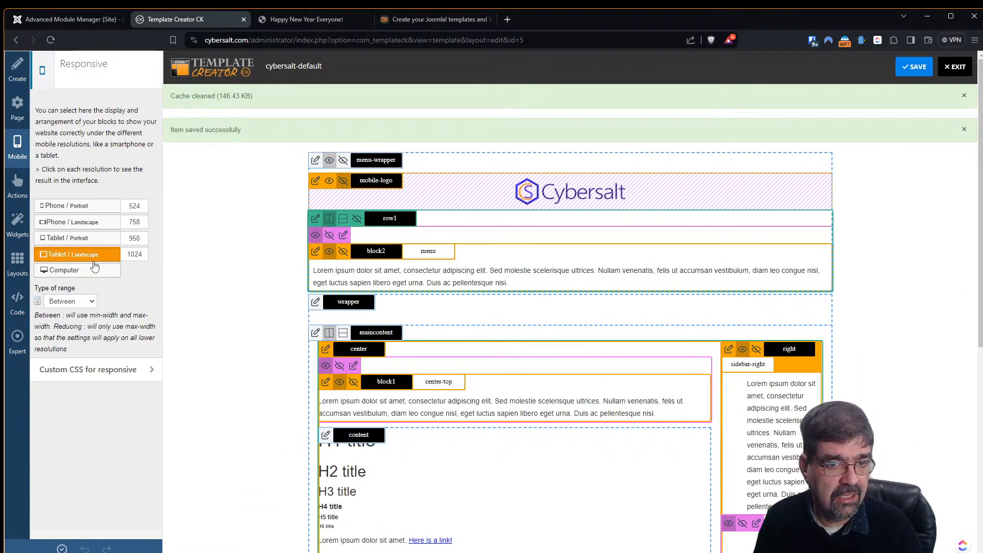
left_click(87, 245)
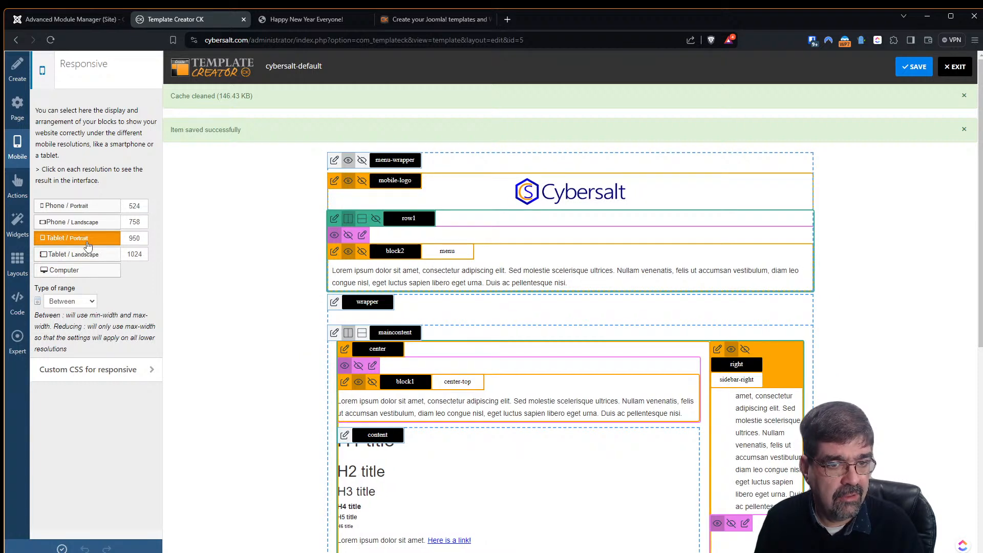
left_click(88, 228)
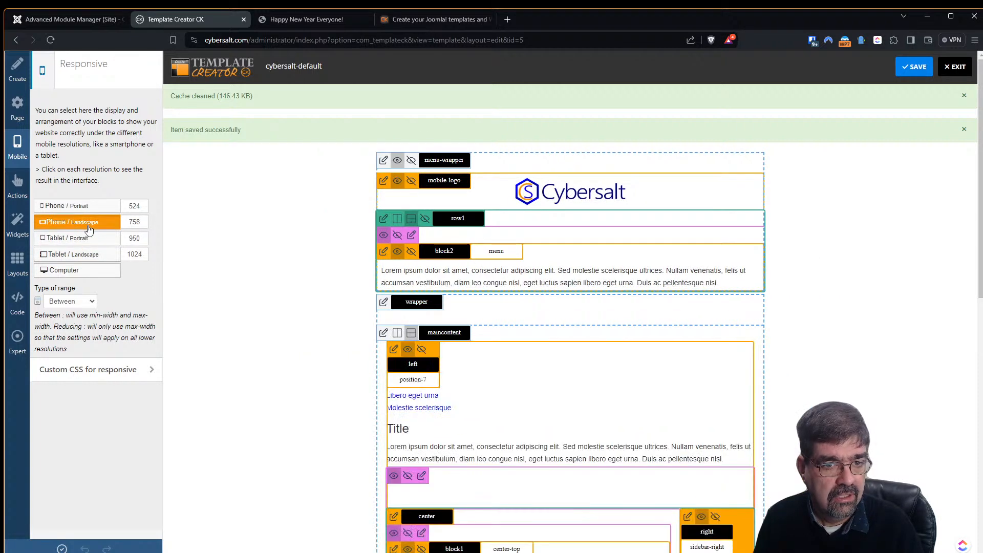
left_click(89, 206)
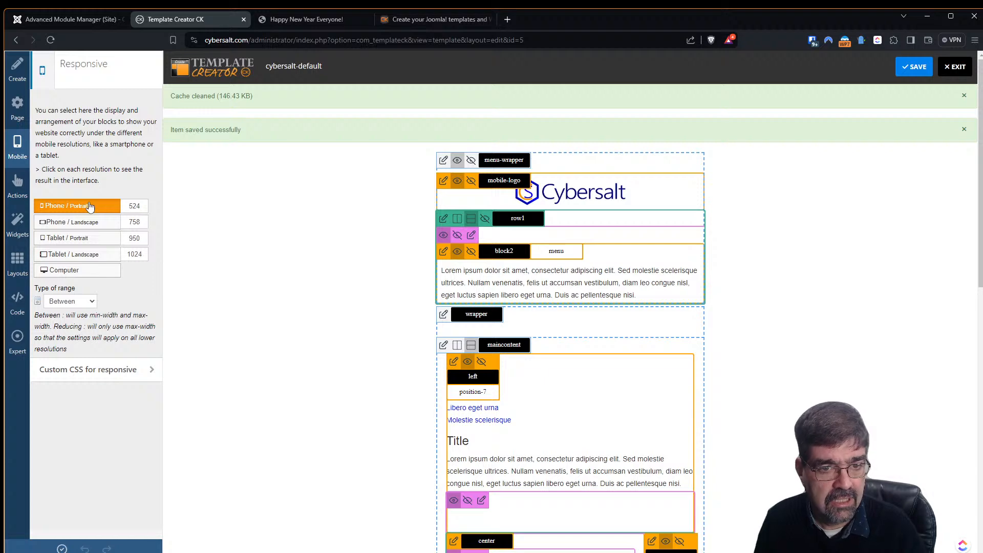
- Apply the responsive changes to generate the site template files, and save the template
left_click(62, 549)
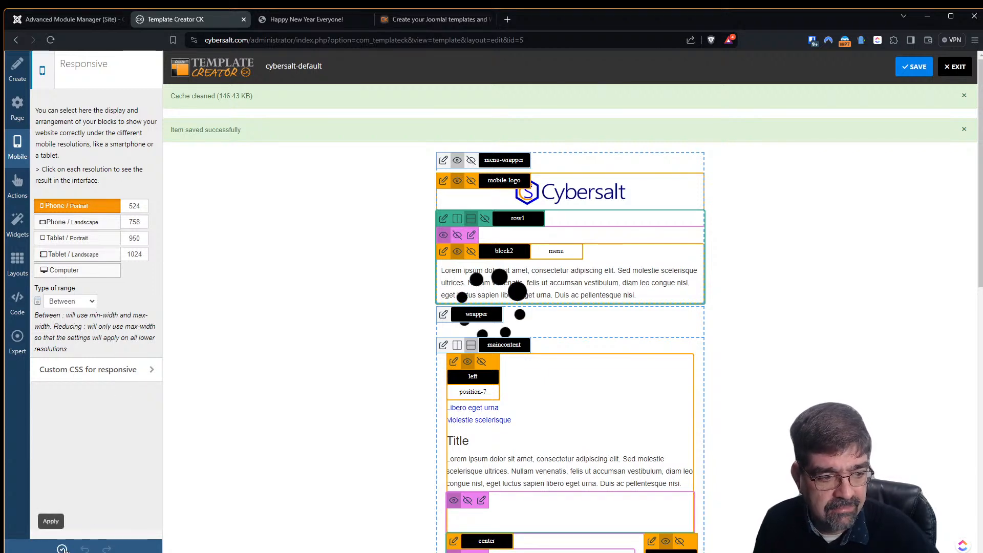
left_click(913, 70)
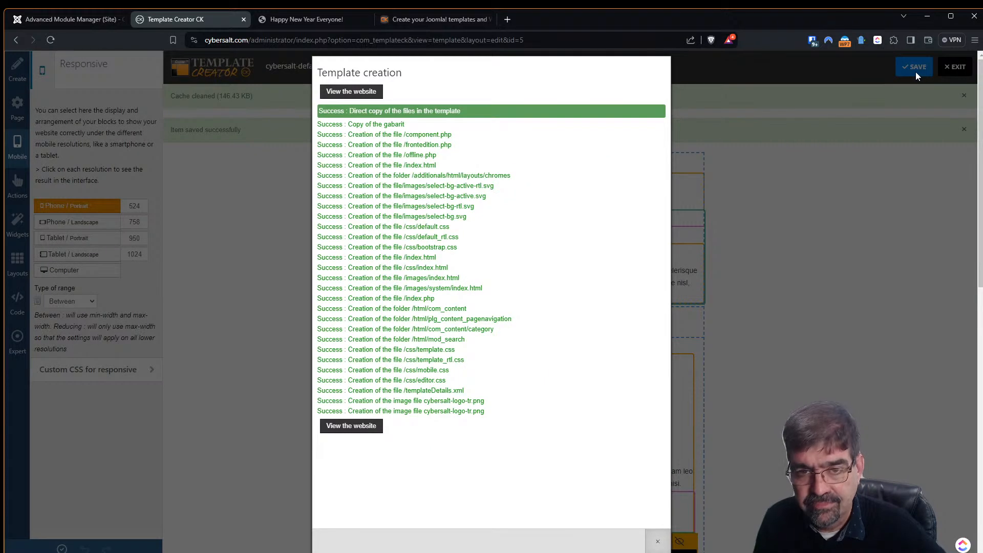
left_click(659, 542)
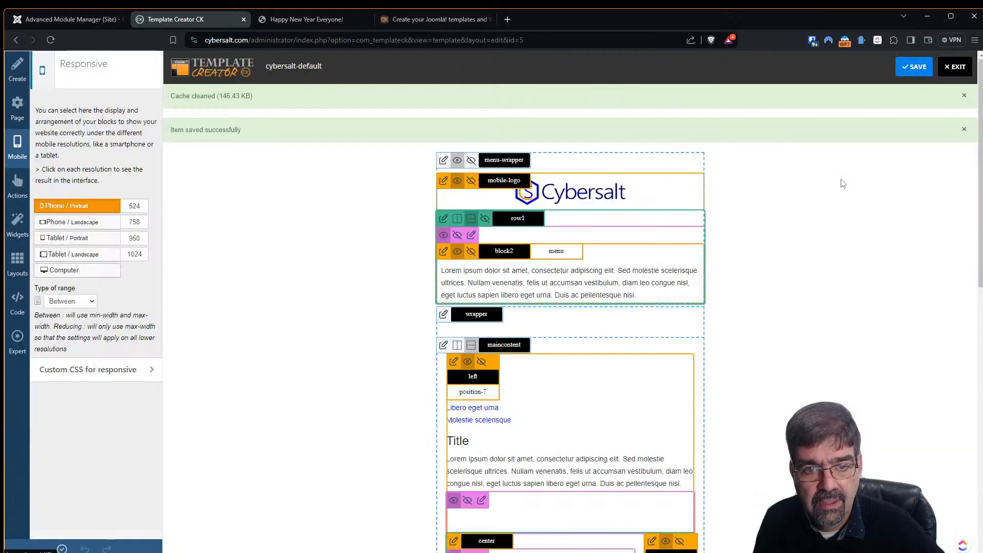
left_click(915, 66)
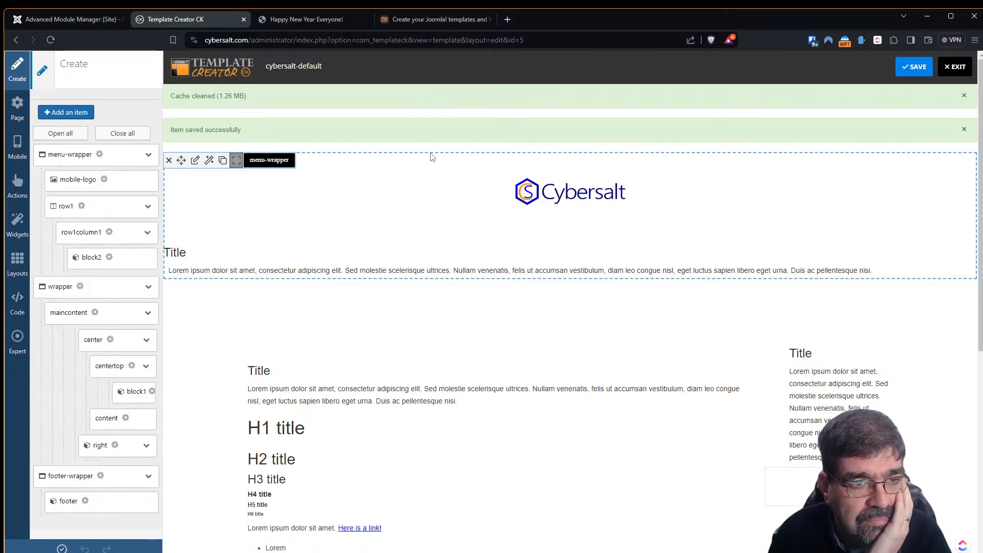
left_click(906, 67)
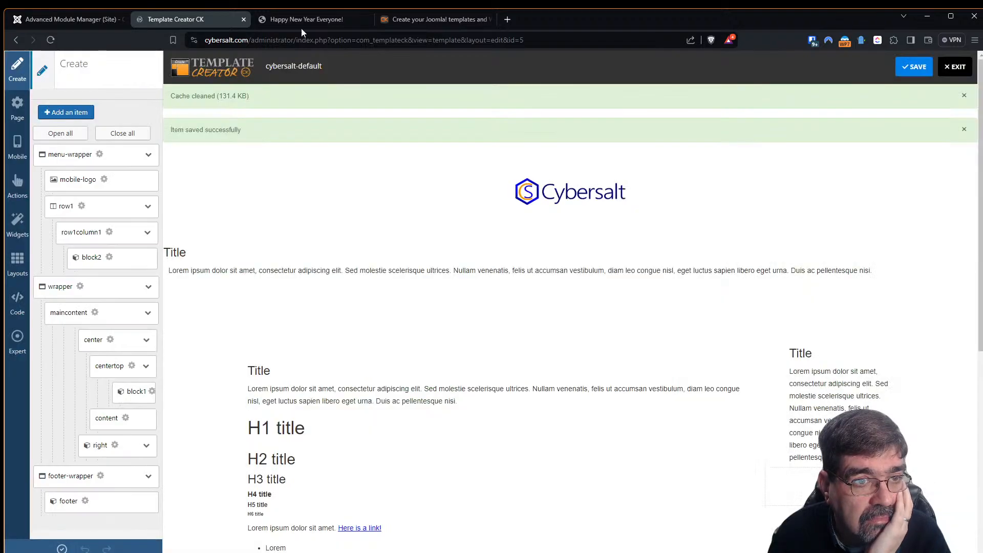
- Reload the Happy New Year article and examine its desktop header at the top and while scrolled
left_click(306, 19)
key("F5")
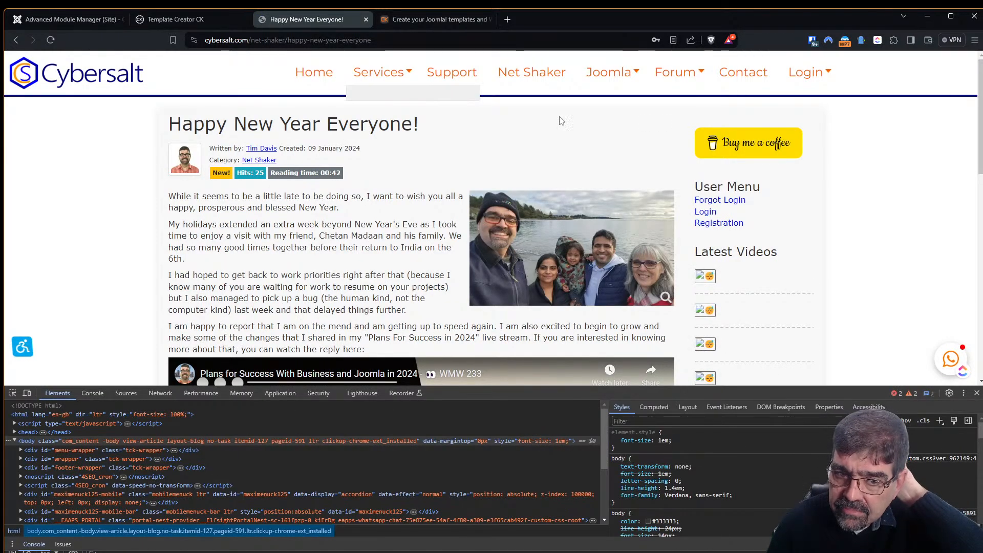
scroll(866, 223, "down", 2)
scroll(865, 220, "down", 2)
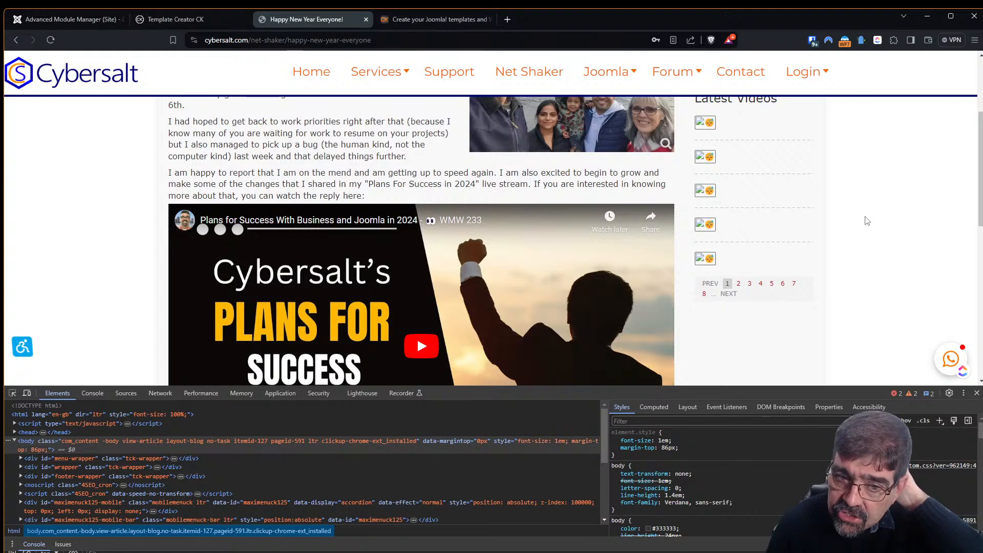
scroll(837, 203, "up", 2)
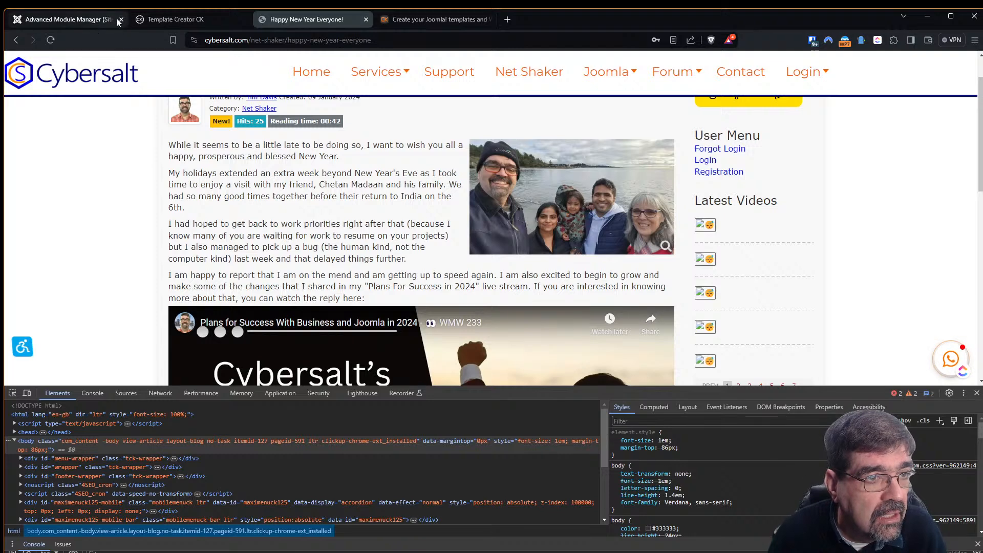
- Check the type of range options in the template's responsive settings
left_click(161, 18)
left_click(17, 144)
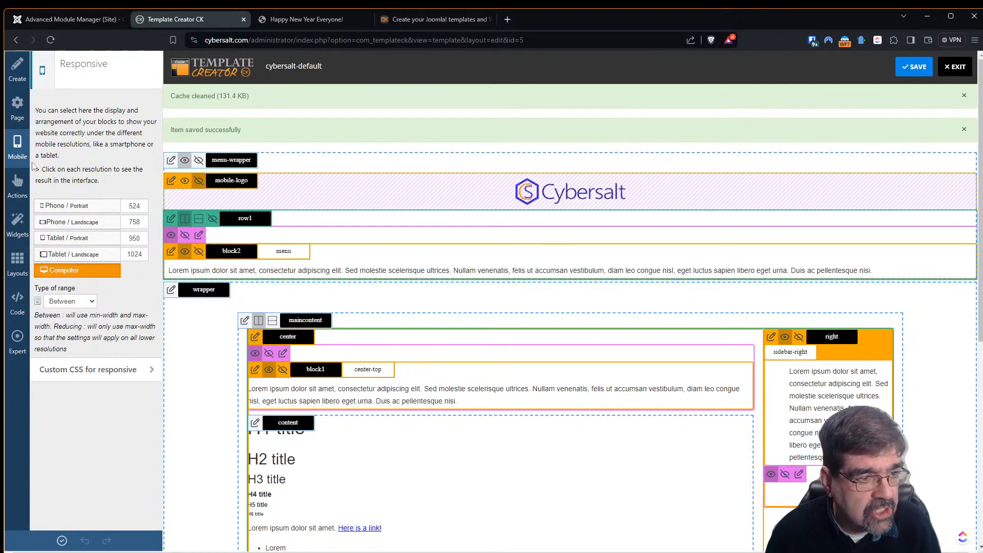
left_click(92, 305)
left_click(91, 304)
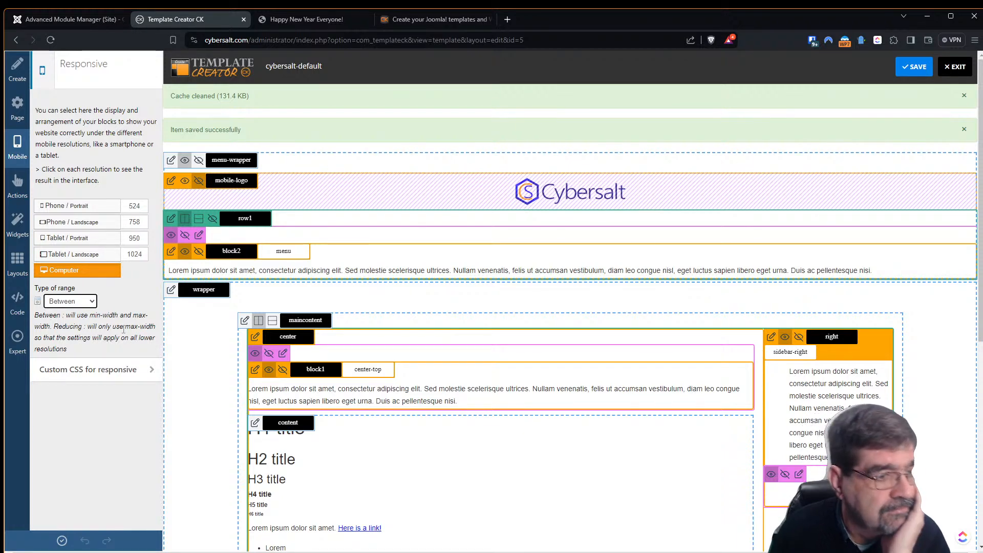
left_click(88, 302)
left_click(85, 308)
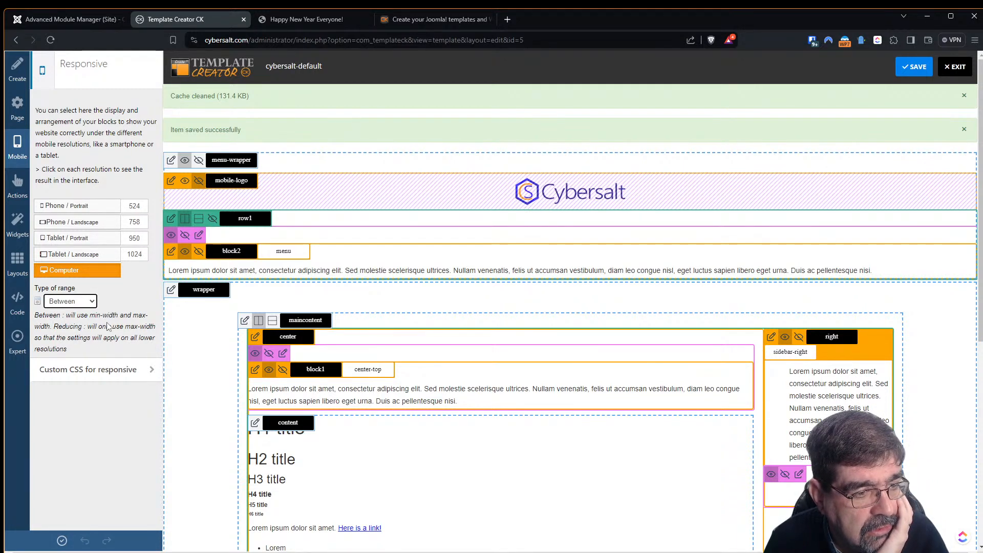
left_click(89, 303)
left_click(90, 305)
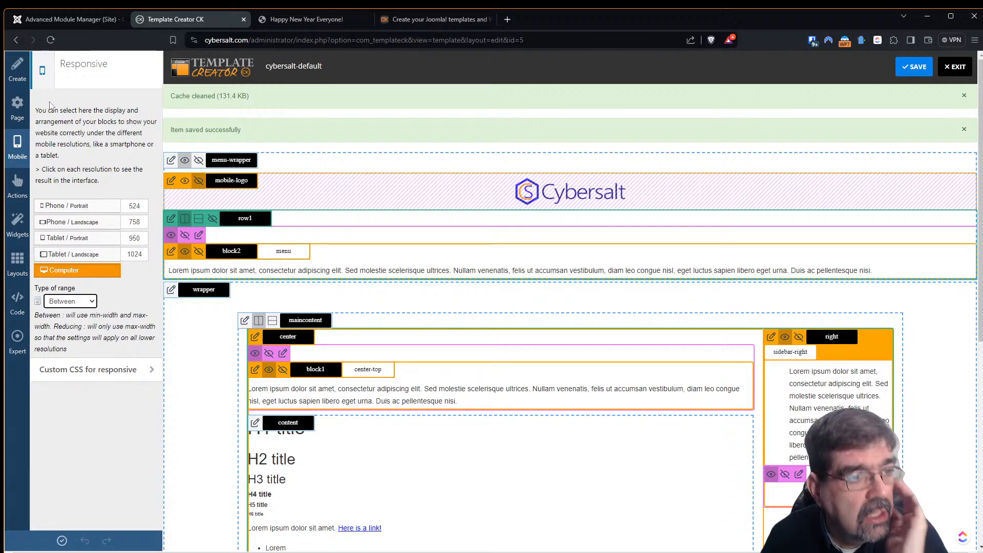
left_click_drag(81, 110, 121, 111)
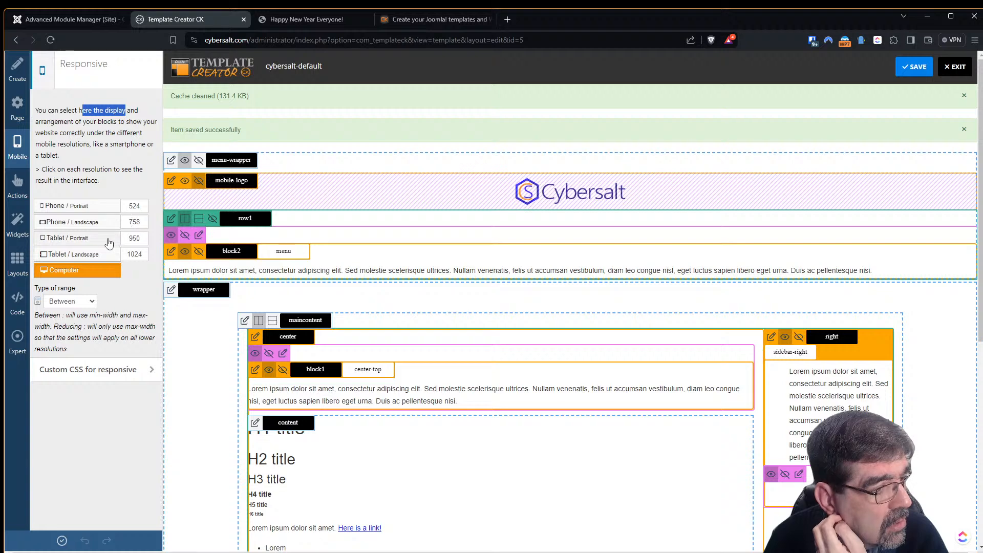
left_click(94, 303)
left_click(94, 308)
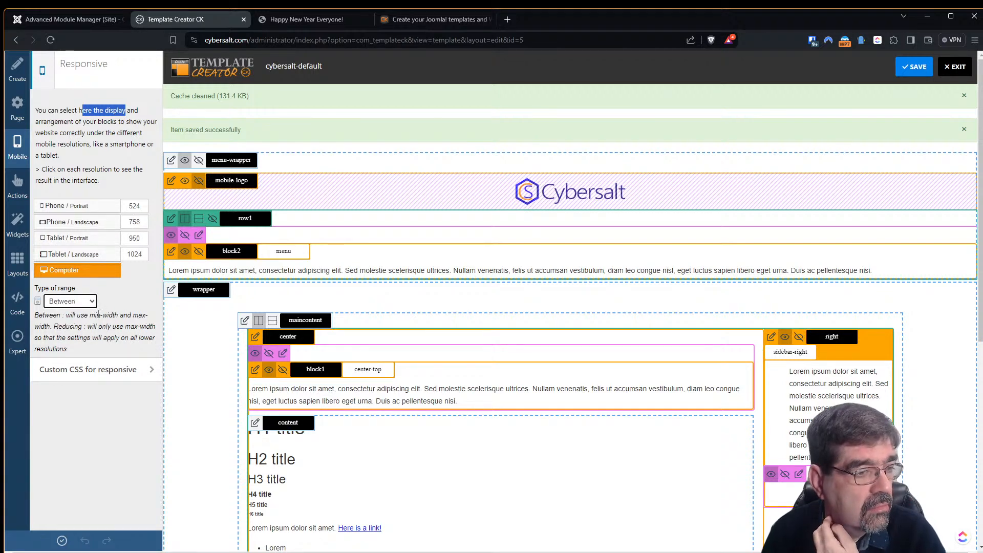
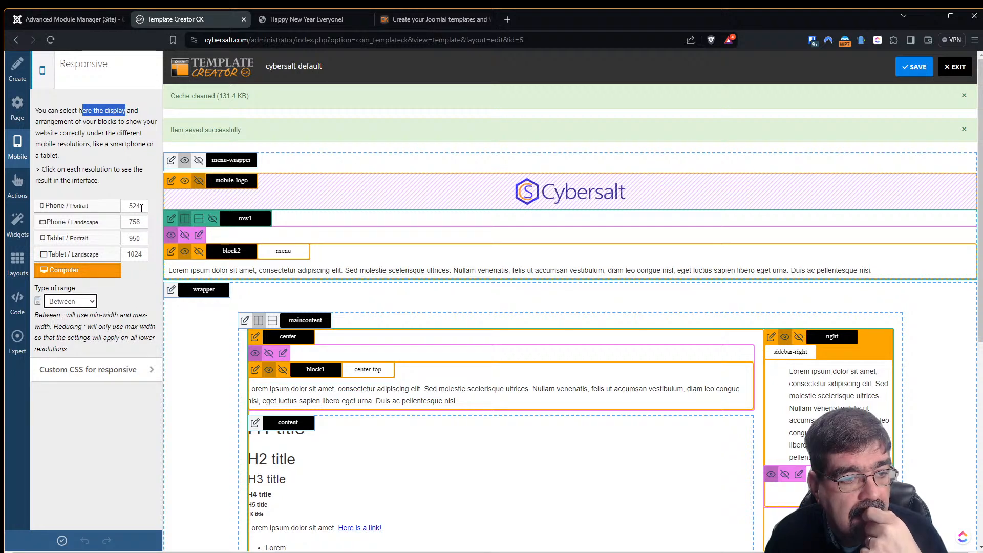
left_click(136, 207)
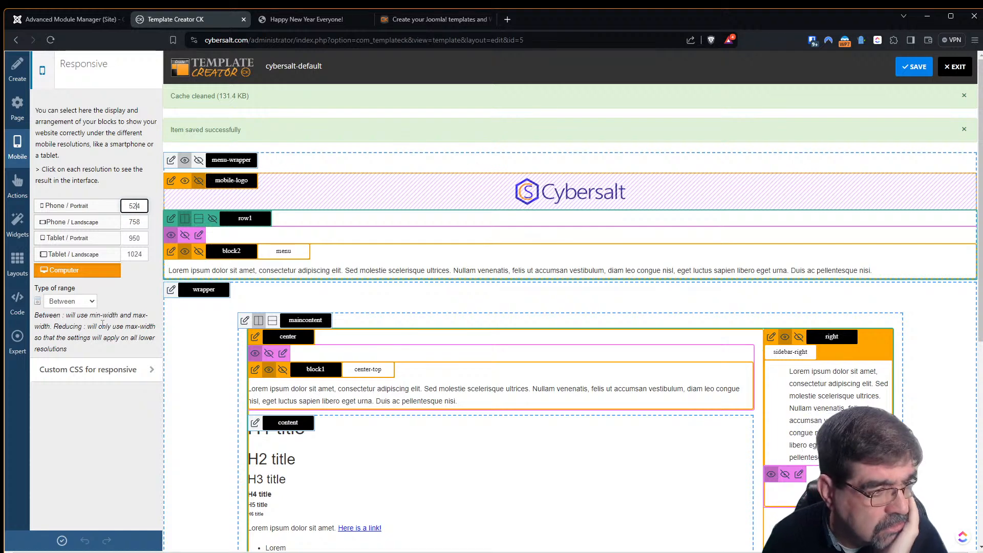
- Set the responsive type of range to Reducing, regenerate the template files, and save the template
left_click(73, 303)
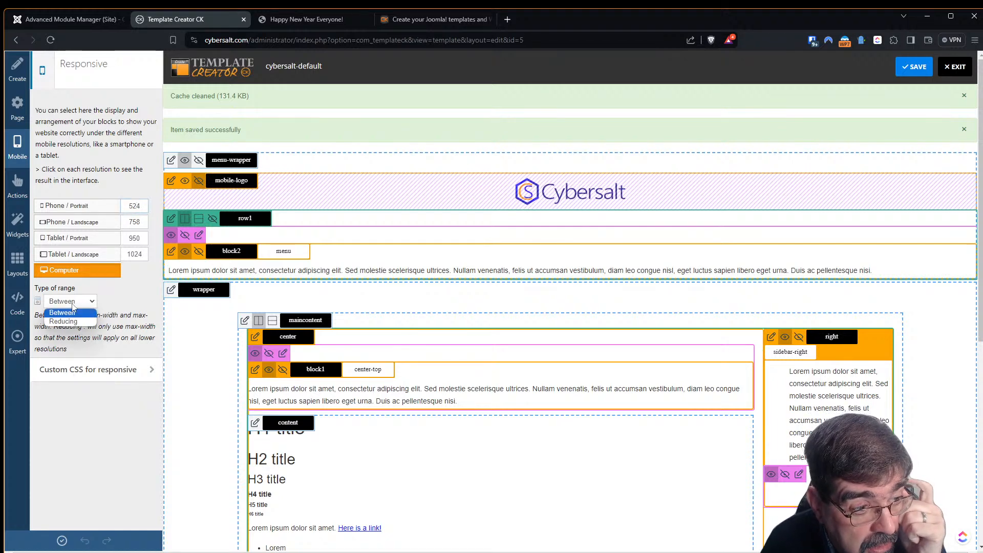
left_click(73, 322)
left_click(62, 542)
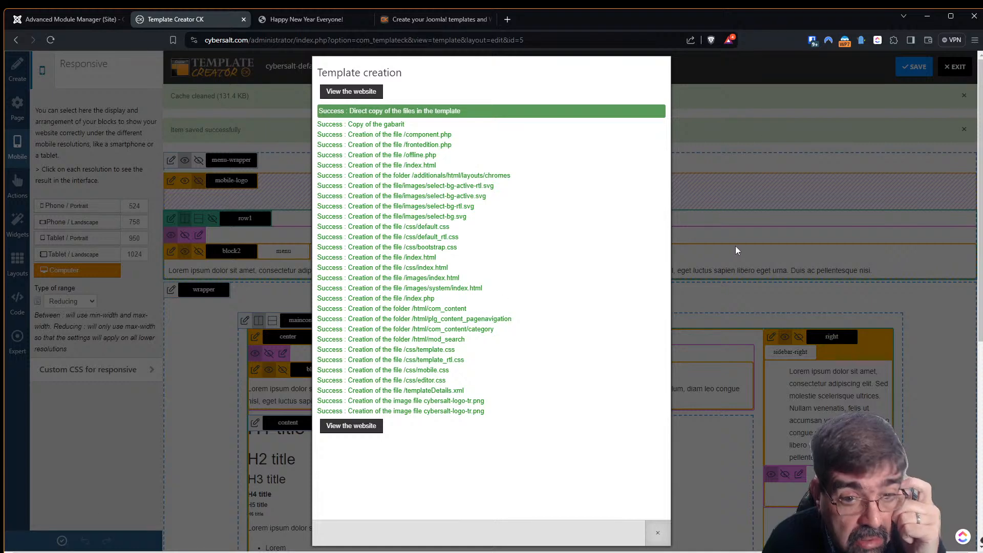
left_click(746, 237)
left_click(914, 67)
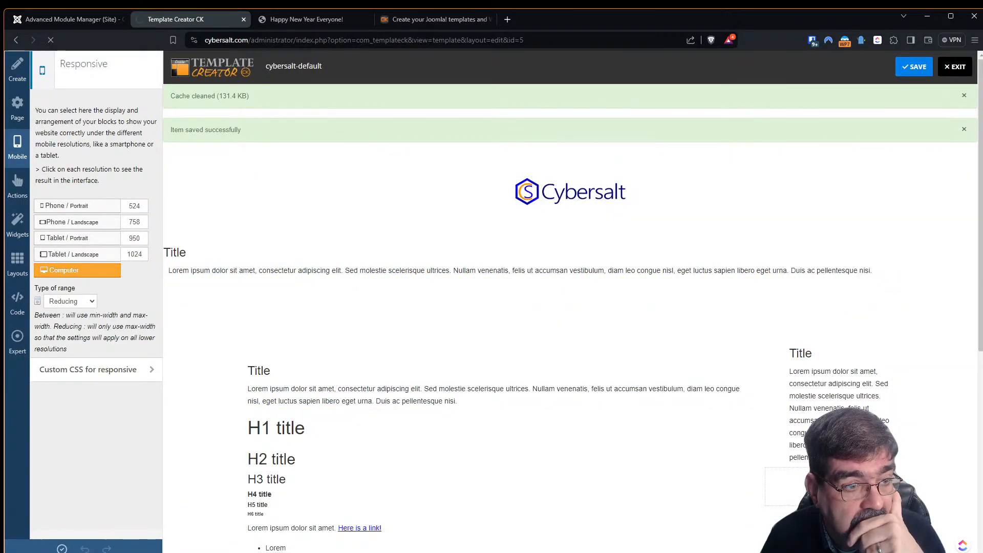
- Reload the Happy New Year article in iPhone 14 Pro Max emulation and check its header in landscape and portrait
left_click(302, 20)
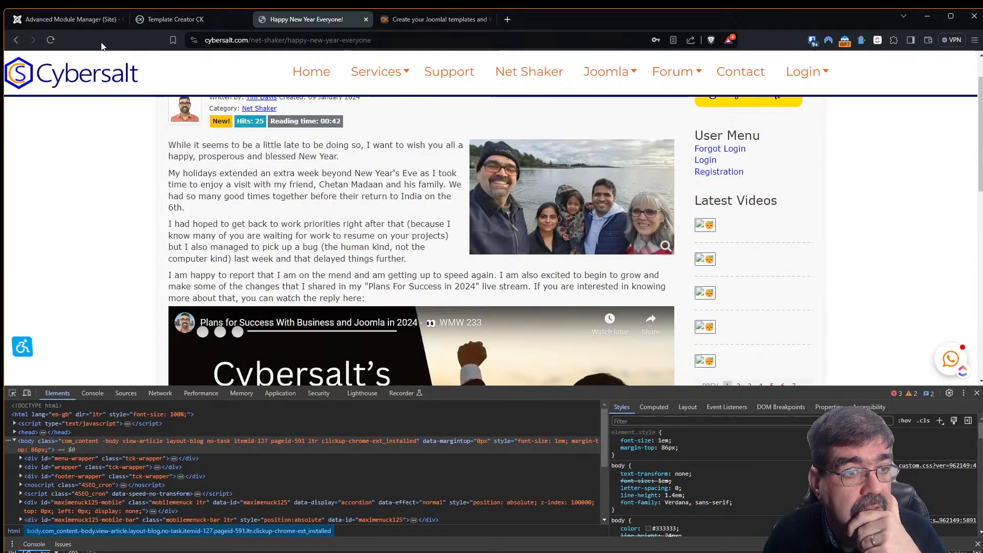
left_click(26, 393)
left_click(53, 41)
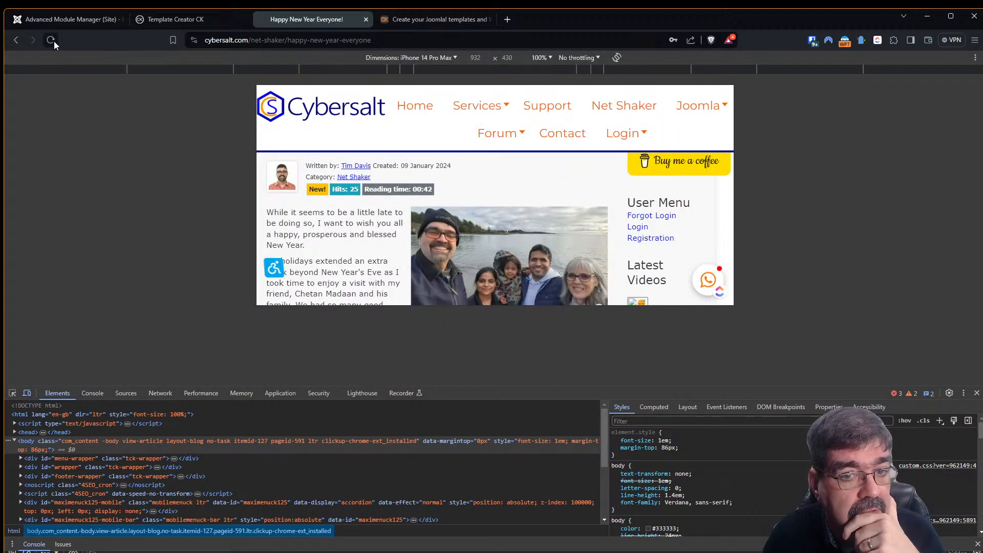
left_click(408, 56)
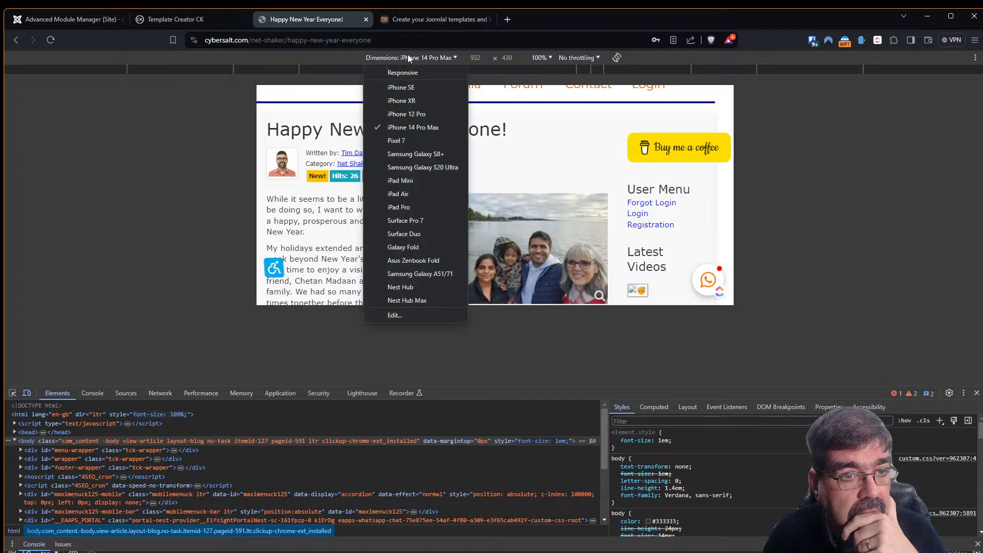
left_click(621, 57)
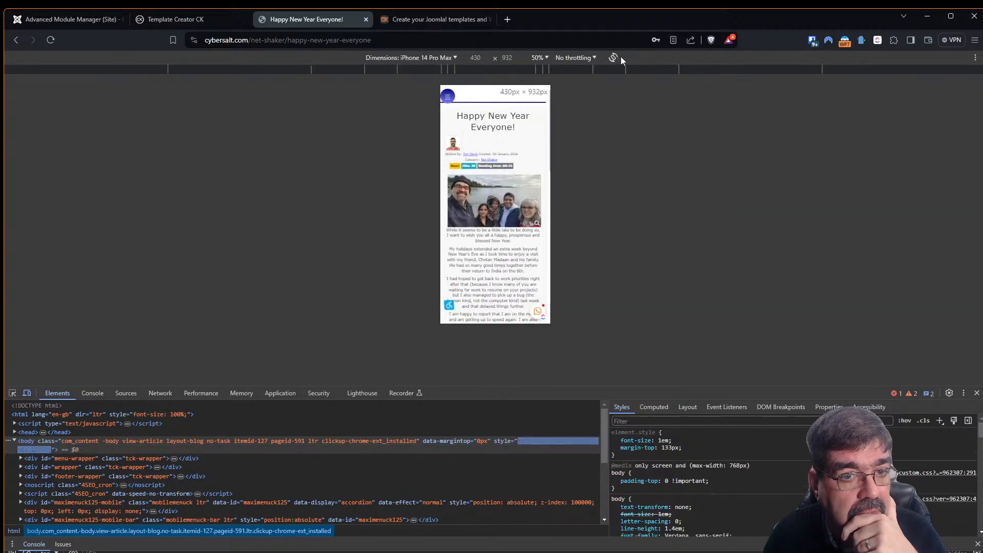
left_click(50, 40)
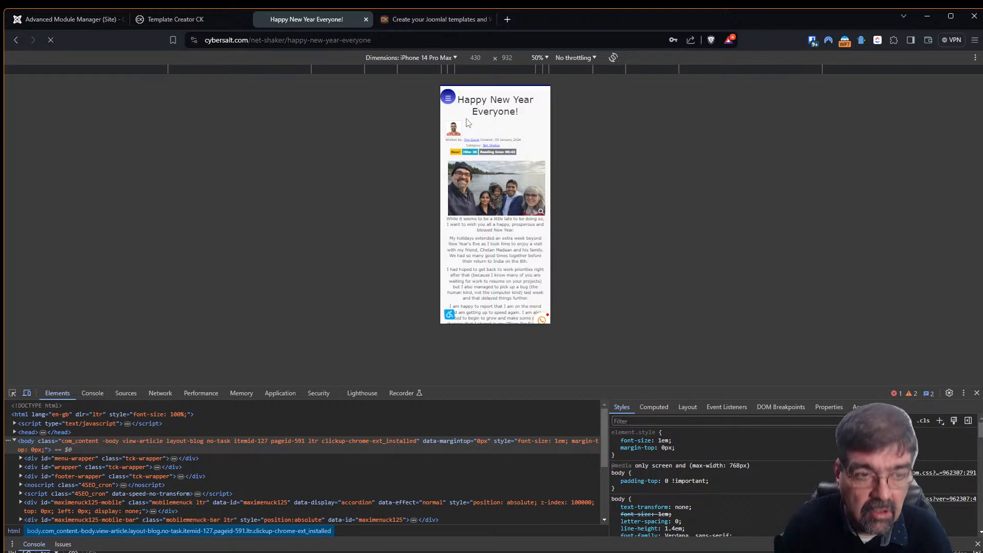
left_click(51, 39)
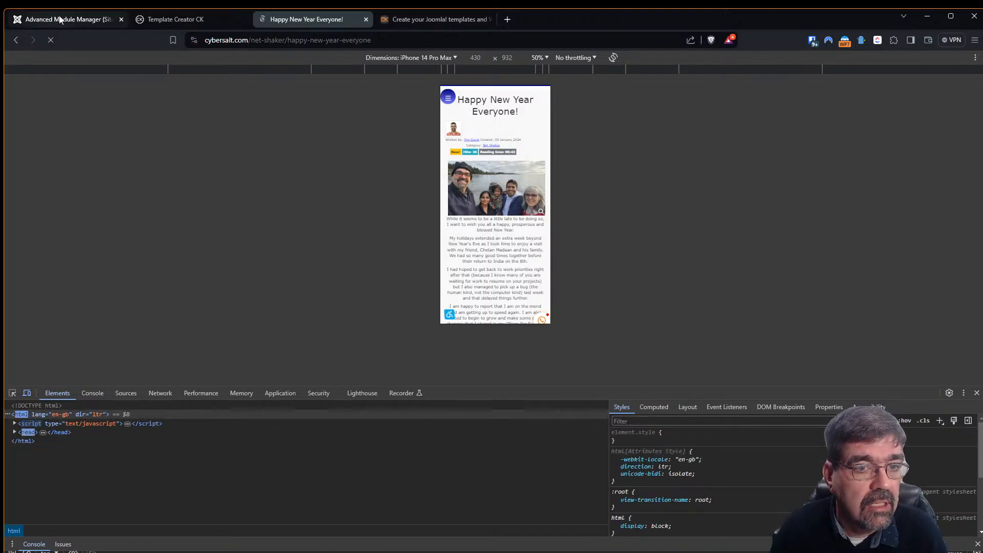
- Clean the Joomla cache from the module manager and reload the Happy New Year article
left_click(57, 19)
left_click(916, 67)
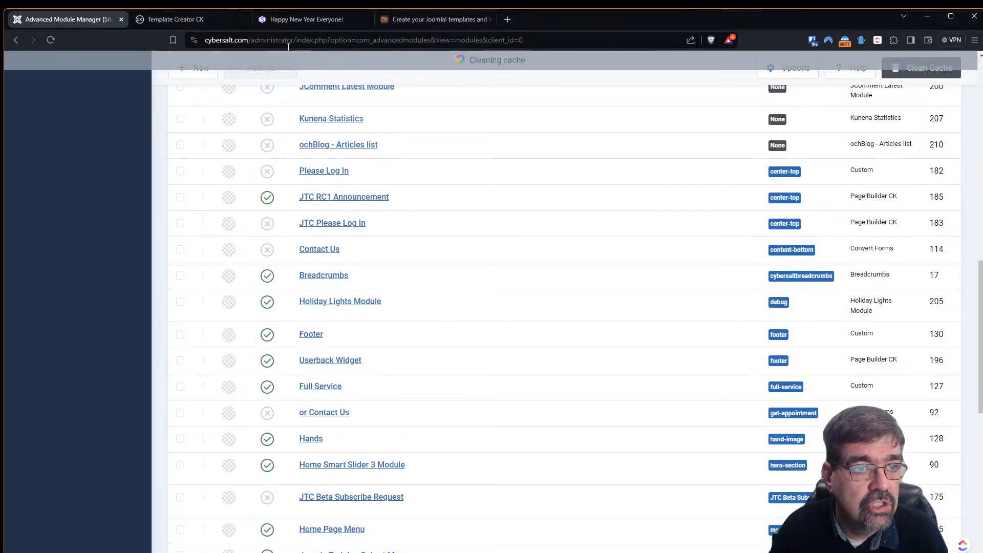
left_click(173, 22)
left_click(277, 21)
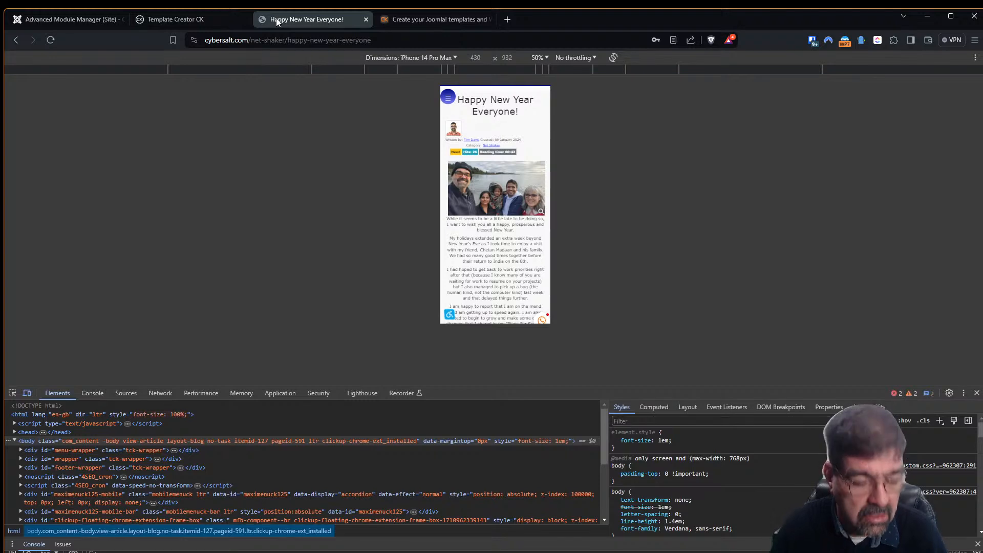
key("F5")
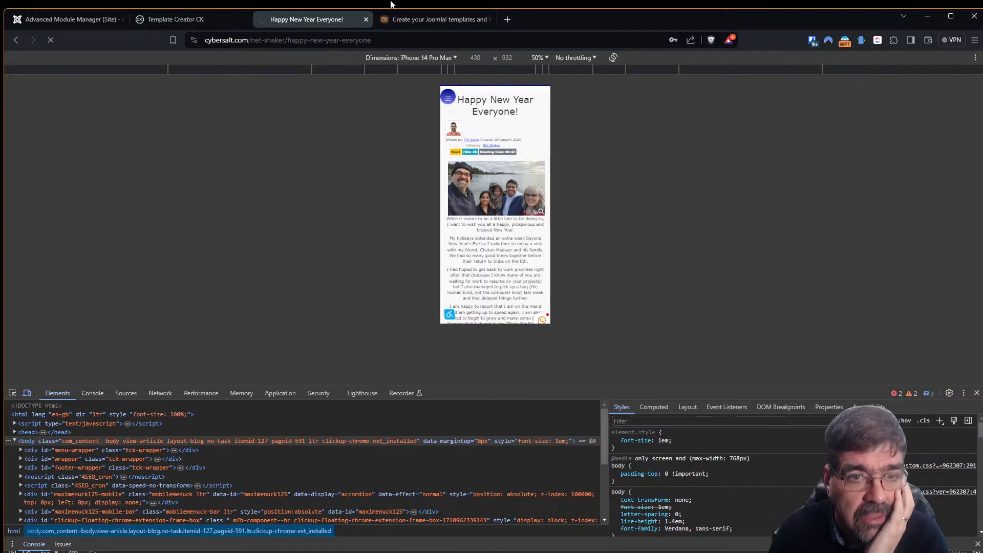
- Set the device emulation zoom to 100% and examine the article's portrait layout from the top down
left_click(546, 57)
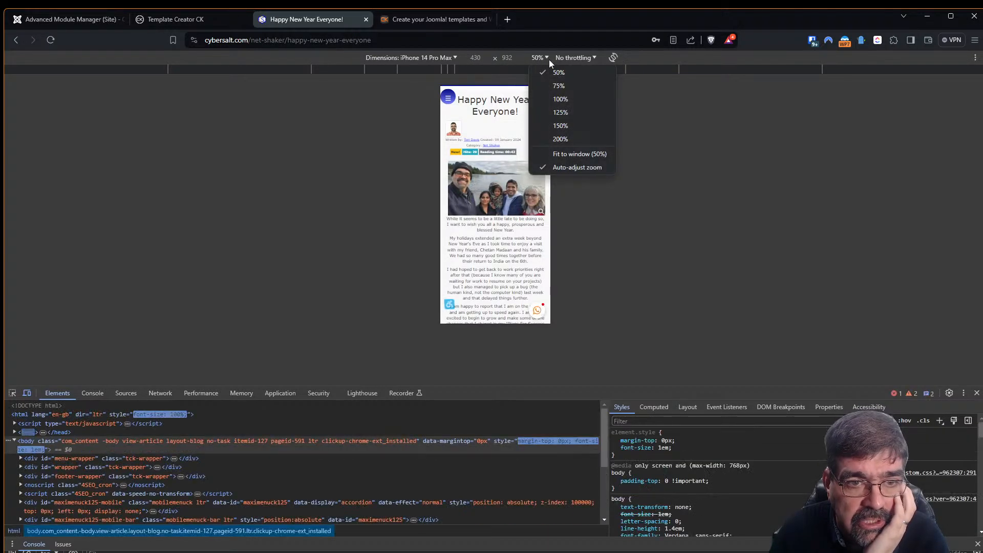
left_click(560, 100)
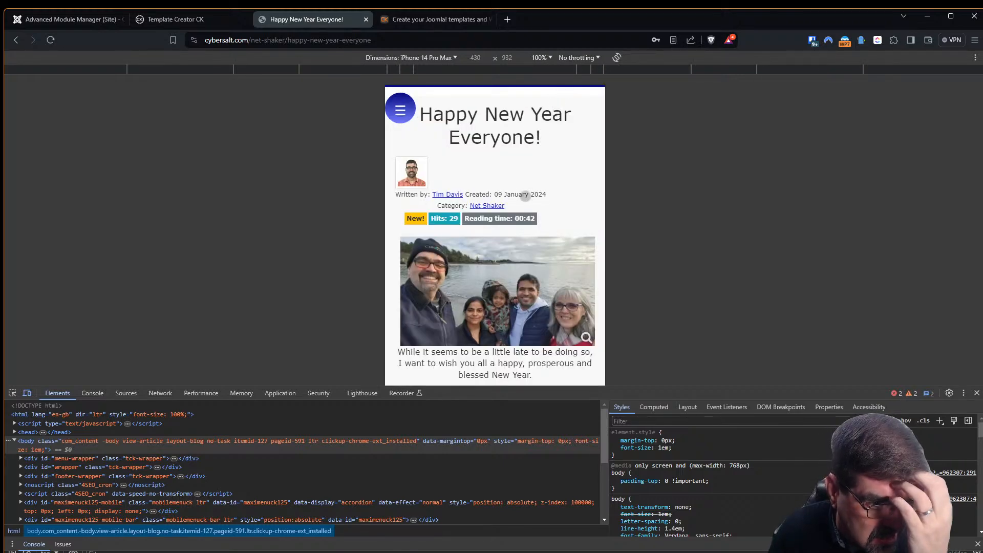
scroll(527, 197, "down", 5)
scroll(533, 240, "up", 3)
scroll(535, 245, "up", 2)
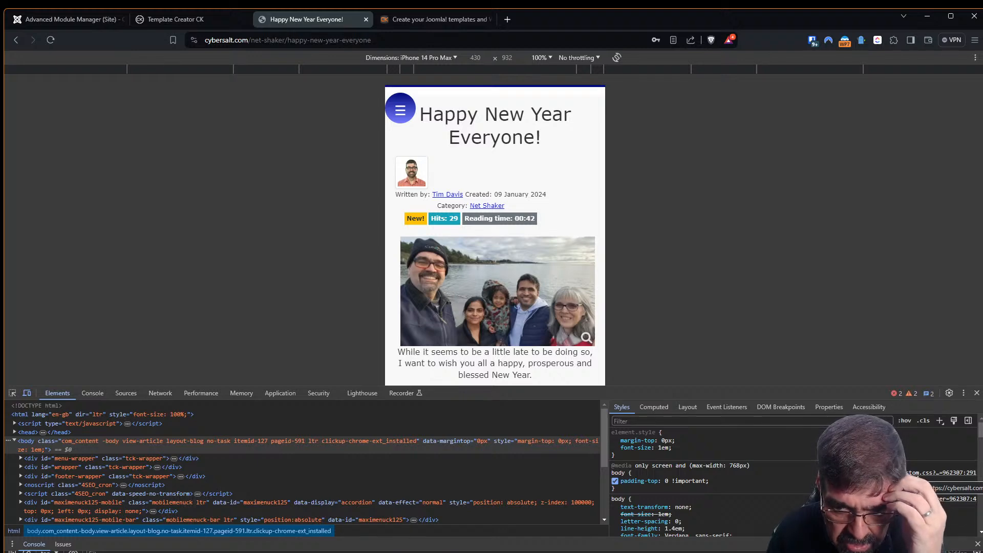
- Look through the template's custom CSS, close it, and return to the responsive settings
left_click(160, 19)
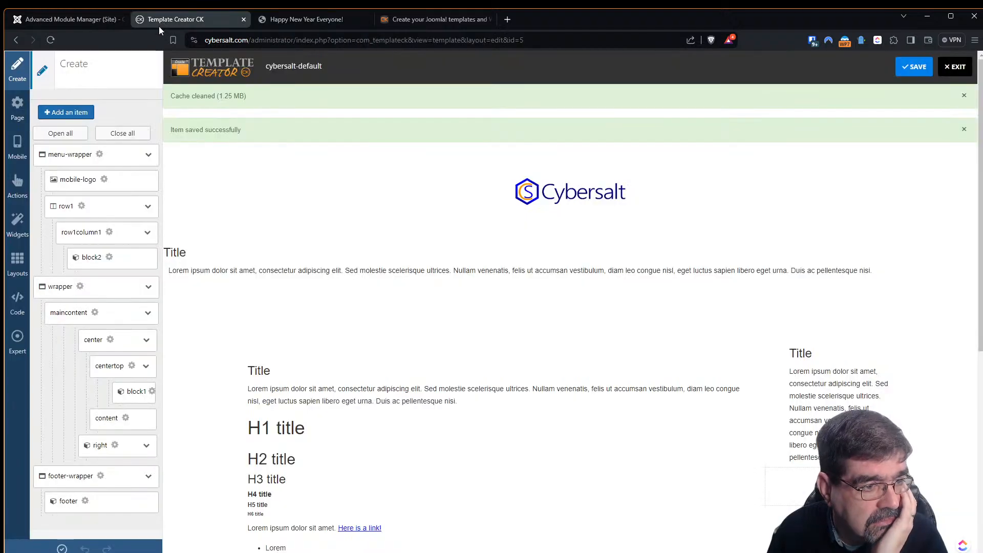
left_click(17, 302)
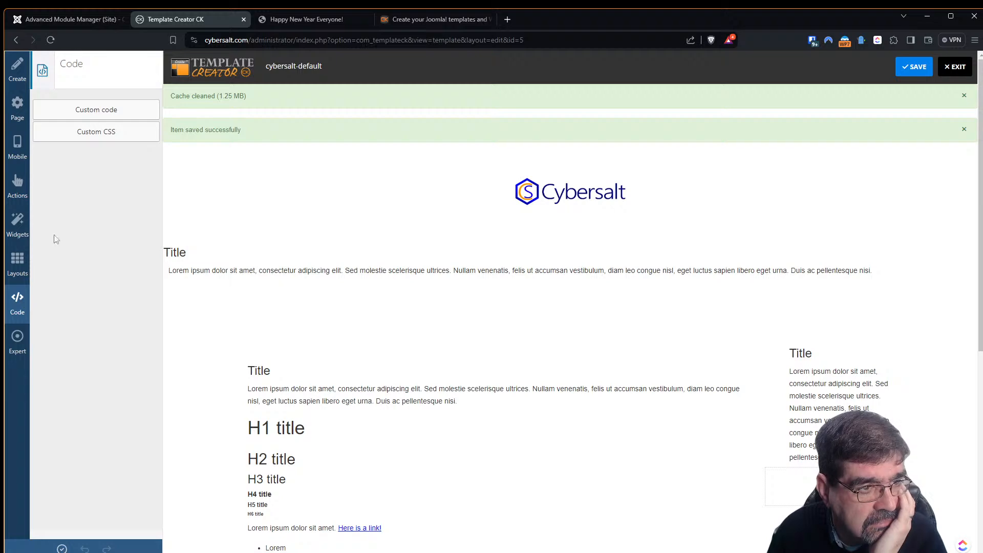
left_click(98, 133)
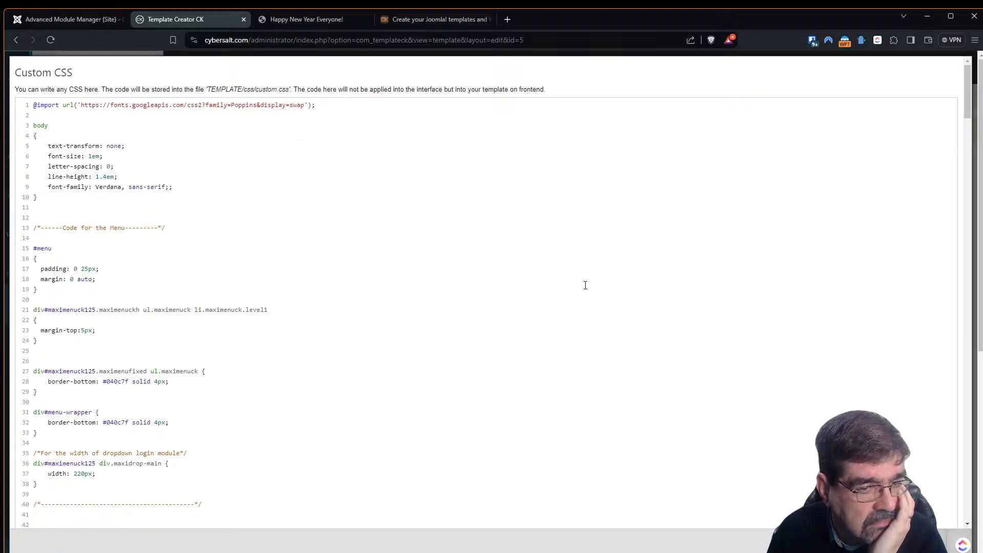
left_click_drag(966, 270, 979, 412)
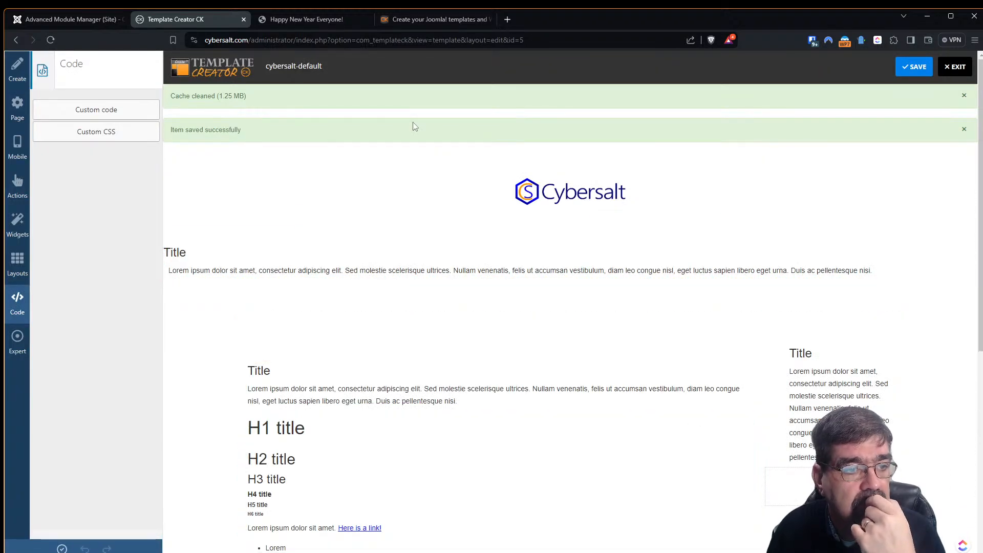
left_click(17, 143)
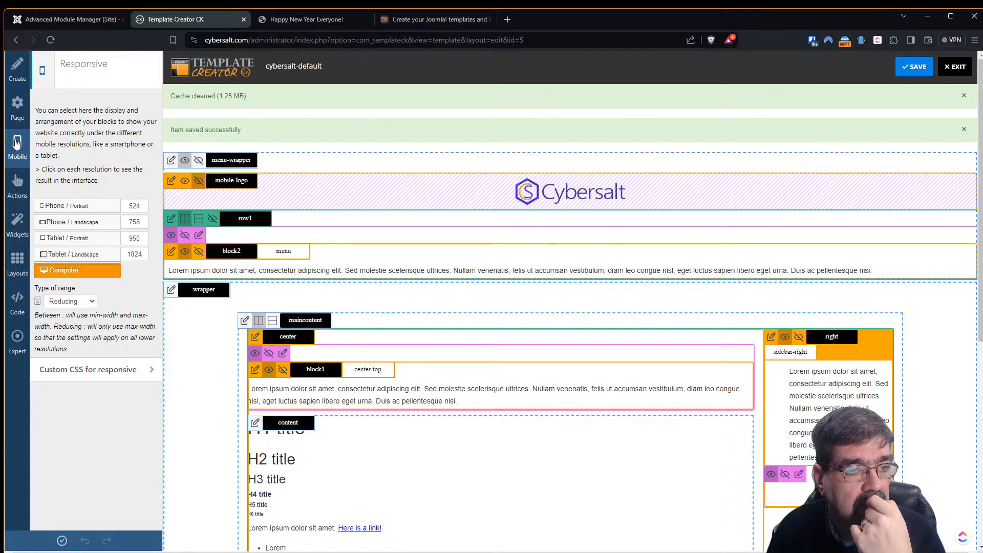
- Inspect the body padding-top rule of the max-width 768px media query in the custom.css source
left_click(285, 20)
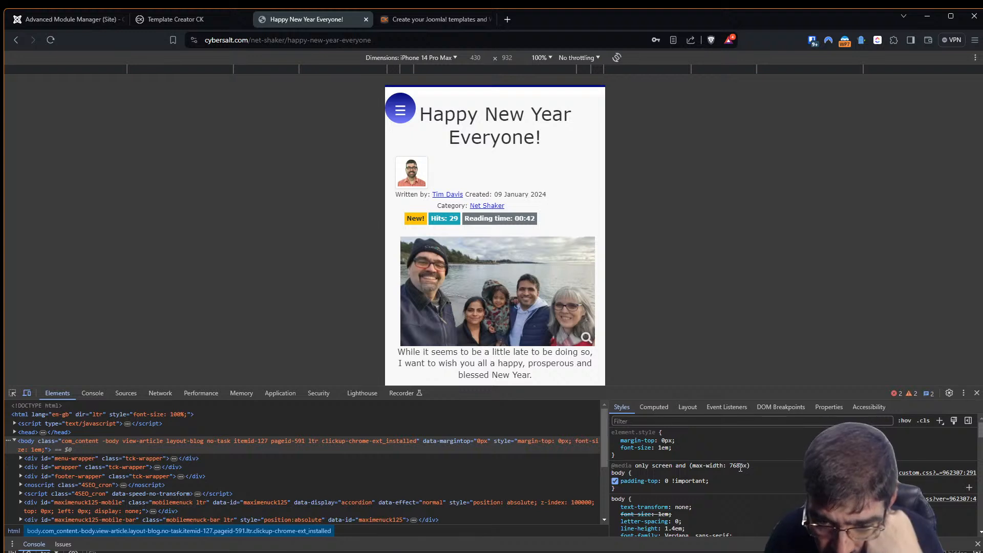
left_click(905, 474)
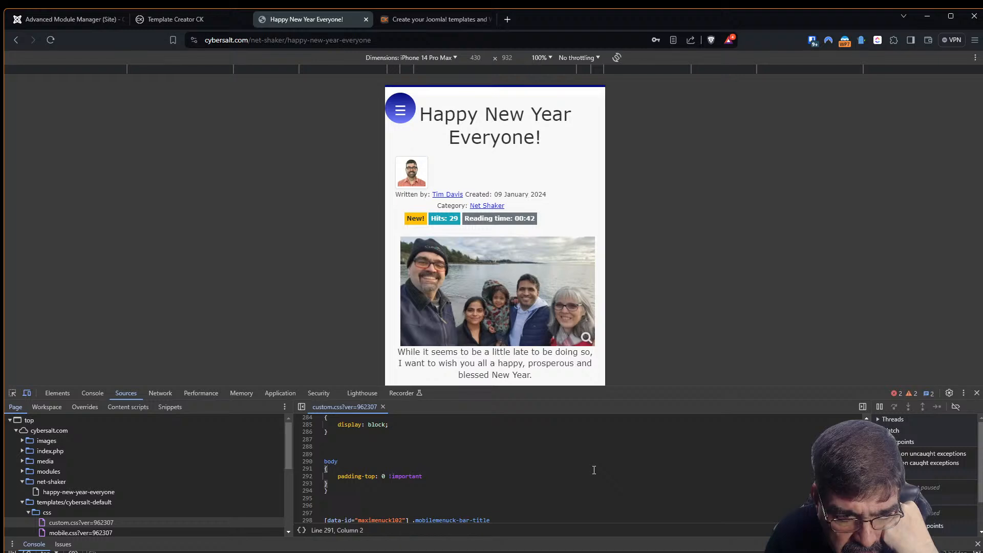
scroll(594, 470, "down", 4)
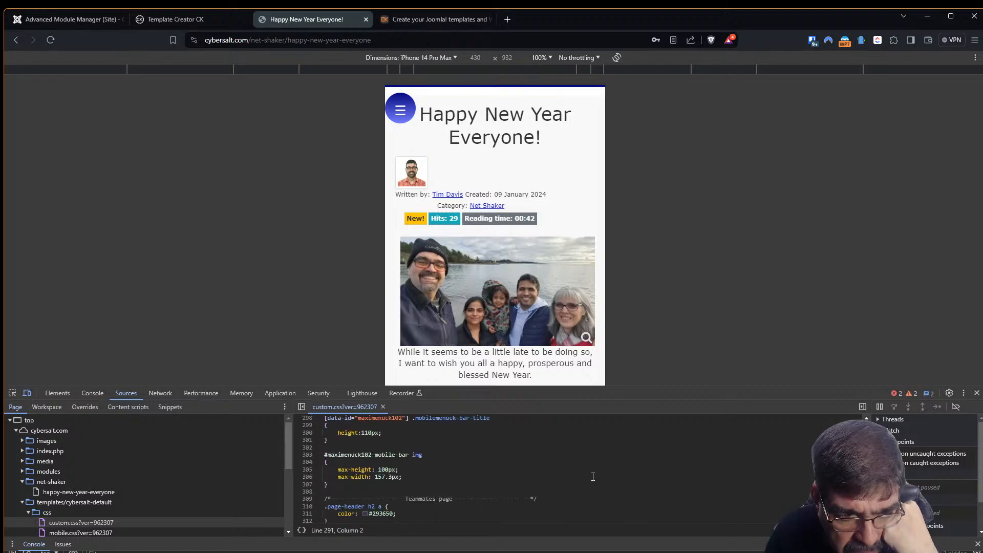
- Open the template's custom CSS in Template Creator CK and examine the Mobile Menu rules and the max-width 768px media query
left_click(156, 19)
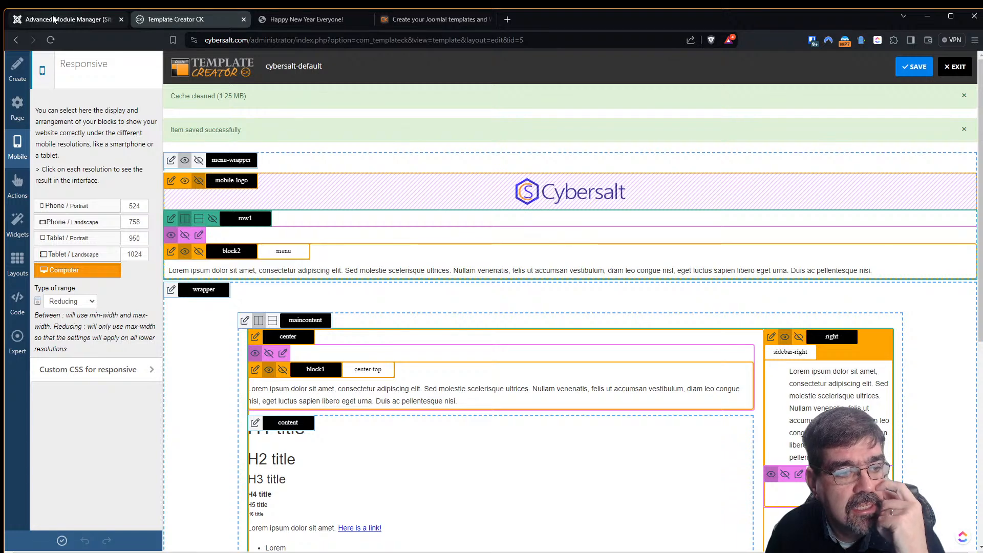
left_click(16, 303)
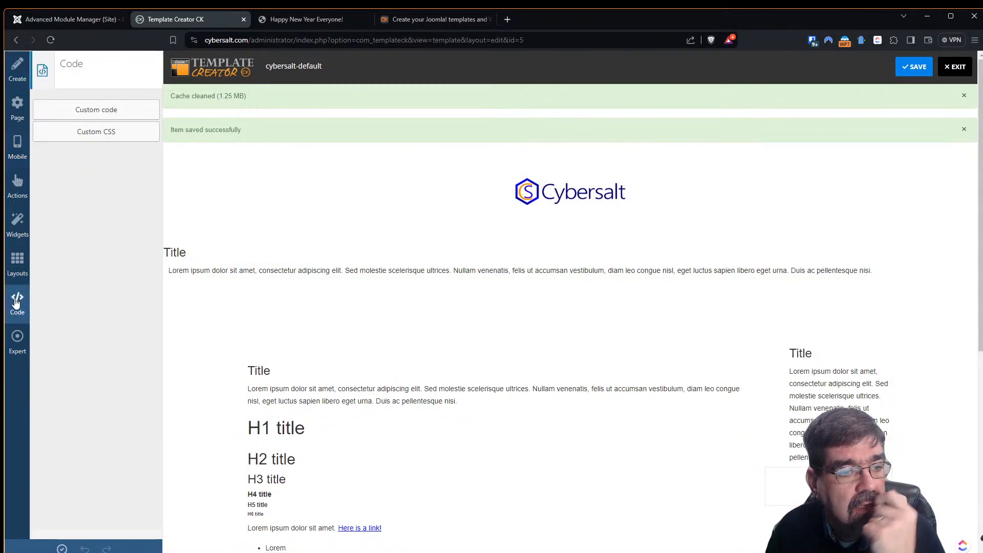
left_click(93, 131)
left_click_drag(971, 96, 980, 290)
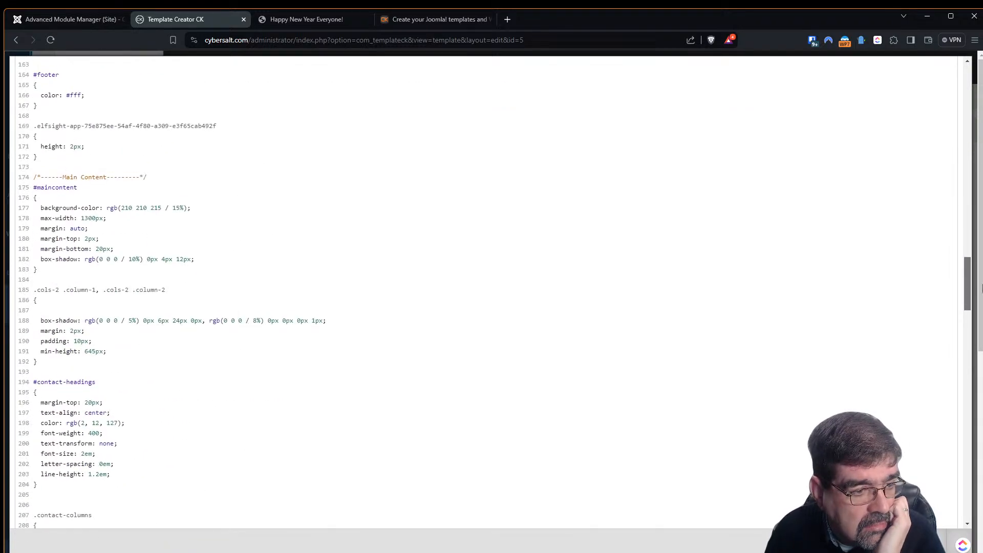
left_click_drag(980, 290, 981, 496)
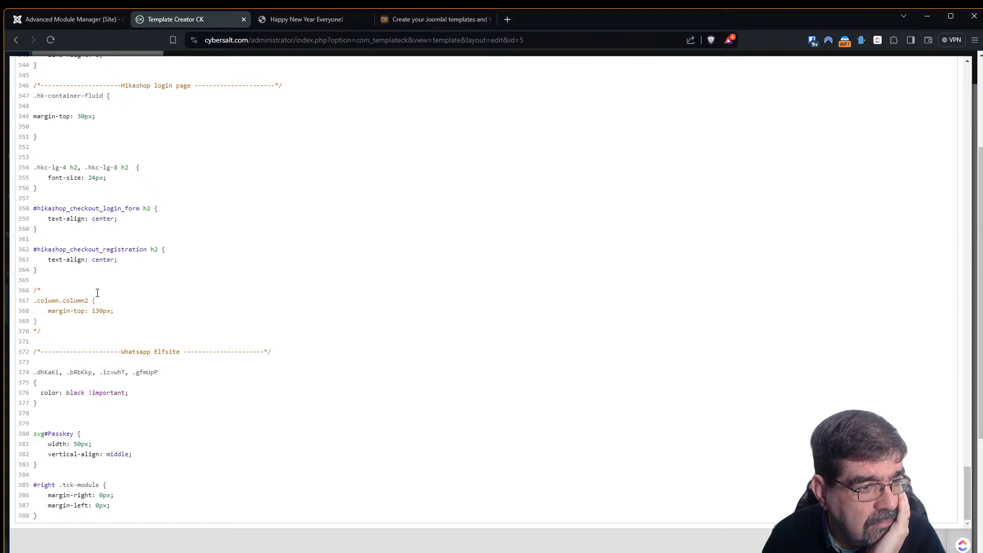
scroll(119, 289, "up", 6)
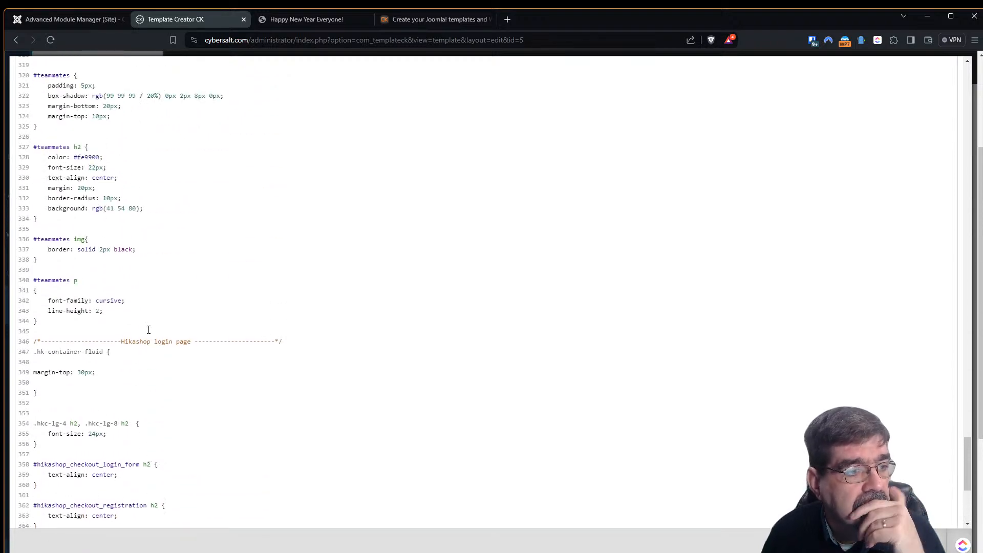
scroll(149, 329, "up", 2)
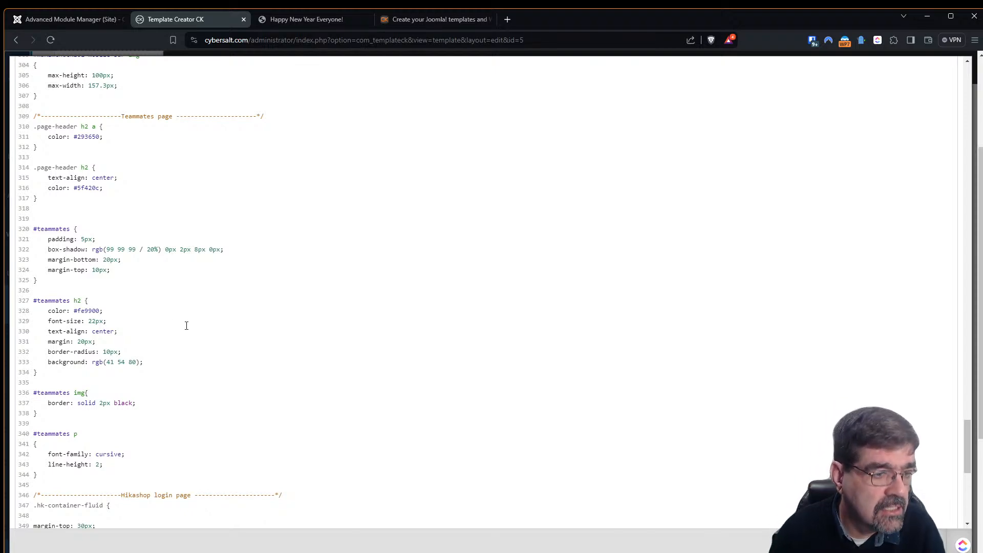
scroll(286, 338, "up", 8)
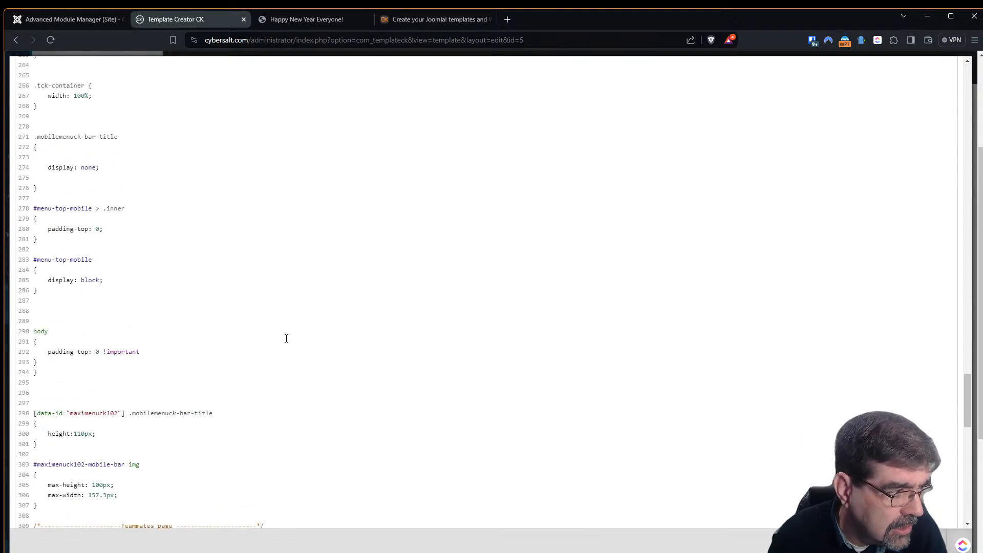
scroll(287, 338, "up", 8)
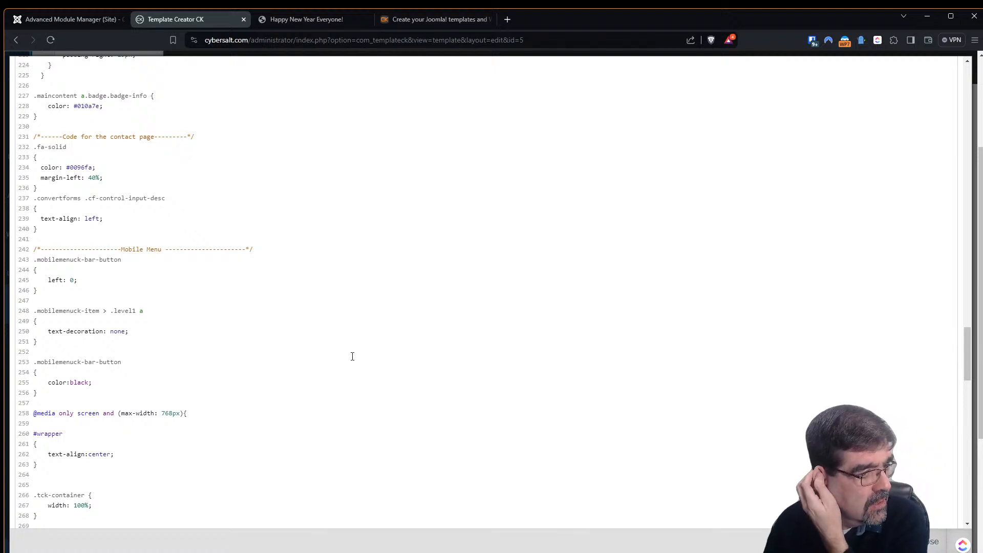
scroll(352, 357, "up", 1)
scroll(350, 361, "down", 3)
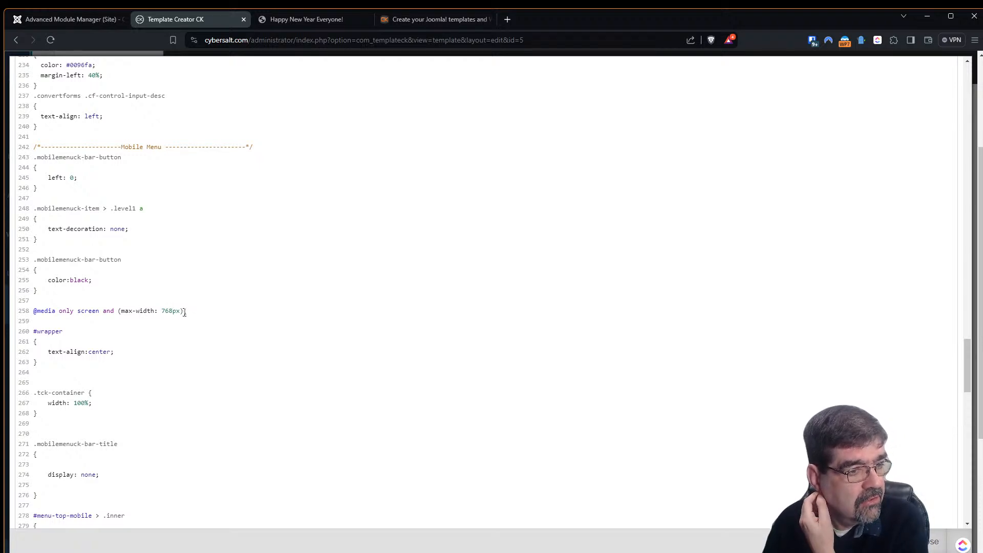
- Return to the Happy New Year article and inspect the styles applied to its body element in the developer tools
left_click(305, 20)
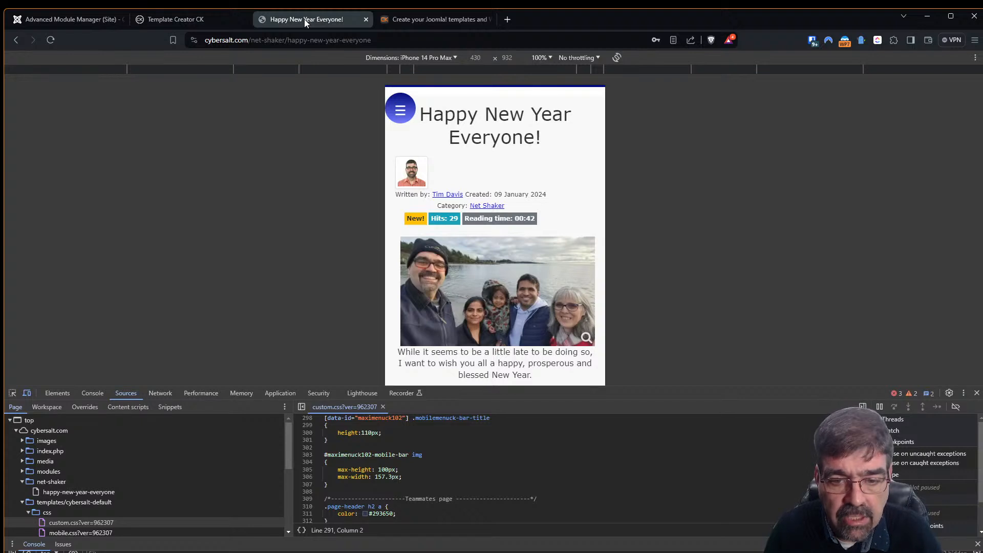
left_click(94, 394)
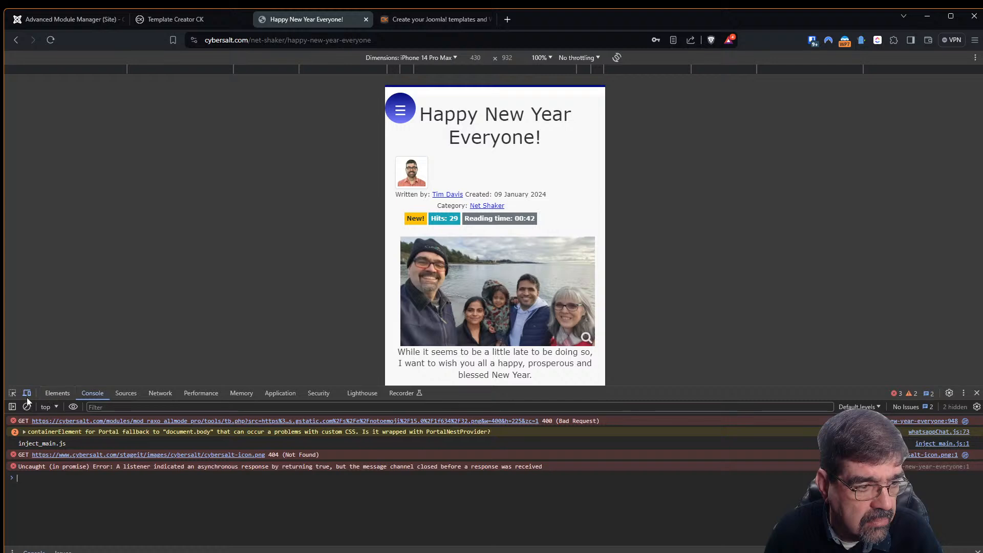
left_click(12, 394)
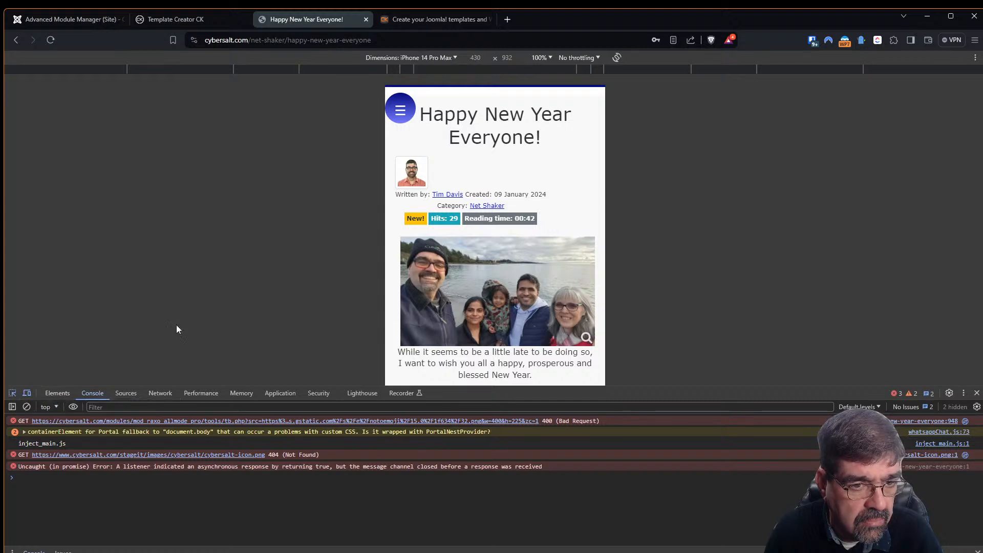
left_click(60, 392)
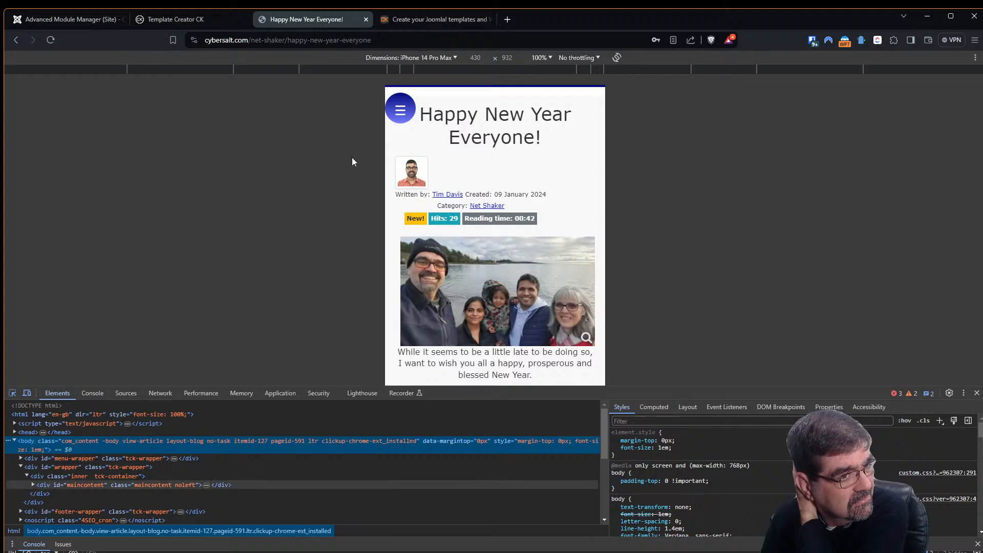
- Return to the template's custom CSS and locate the body padding-top rule in the max-width 768px media query
left_click(84, 23)
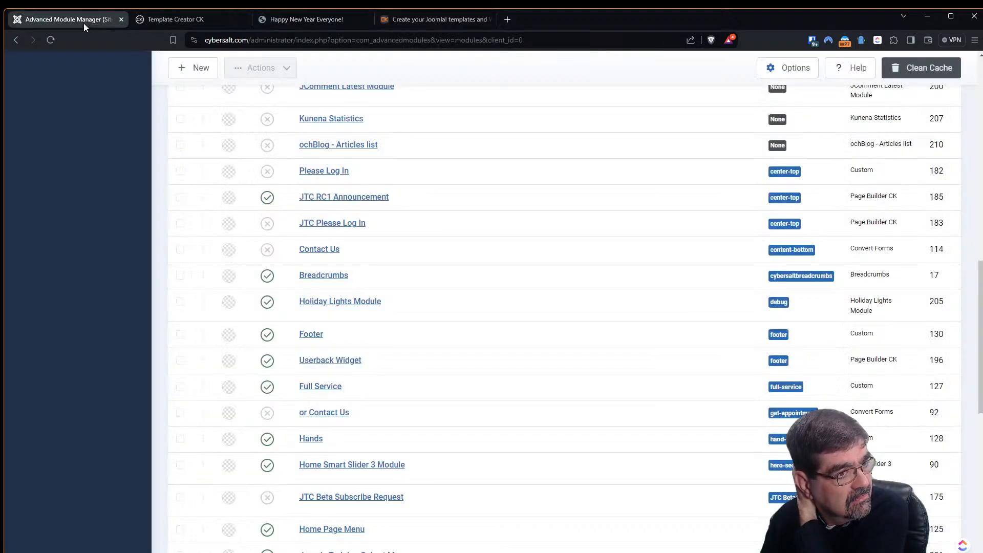
left_click(172, 21)
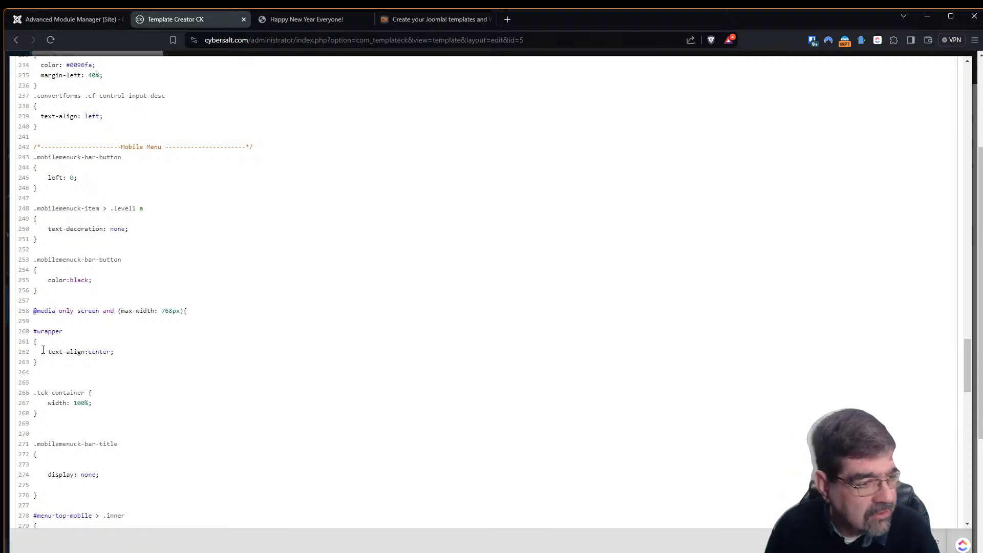
scroll(68, 358, "down", 1)
scroll(69, 404, "down", 2)
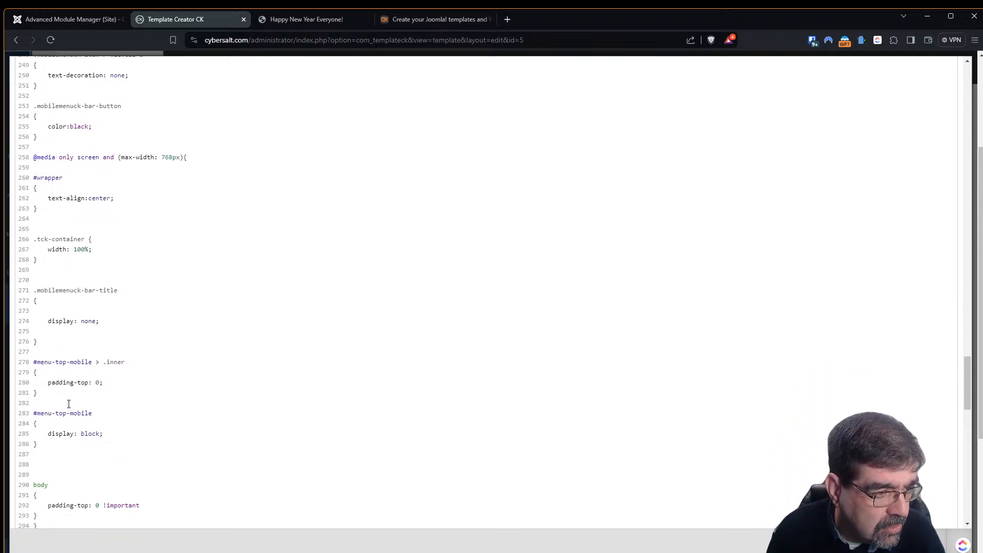
scroll(70, 358, "down", 2)
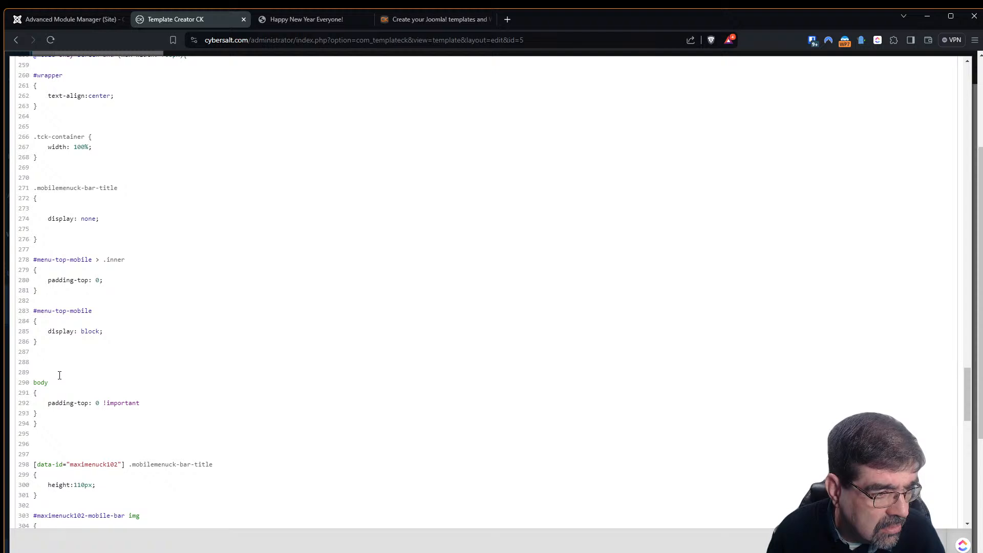
- Review the custom CSS from the Mobile Menu section through to the end of the code, and close it
scroll(63, 370, "up", 4)
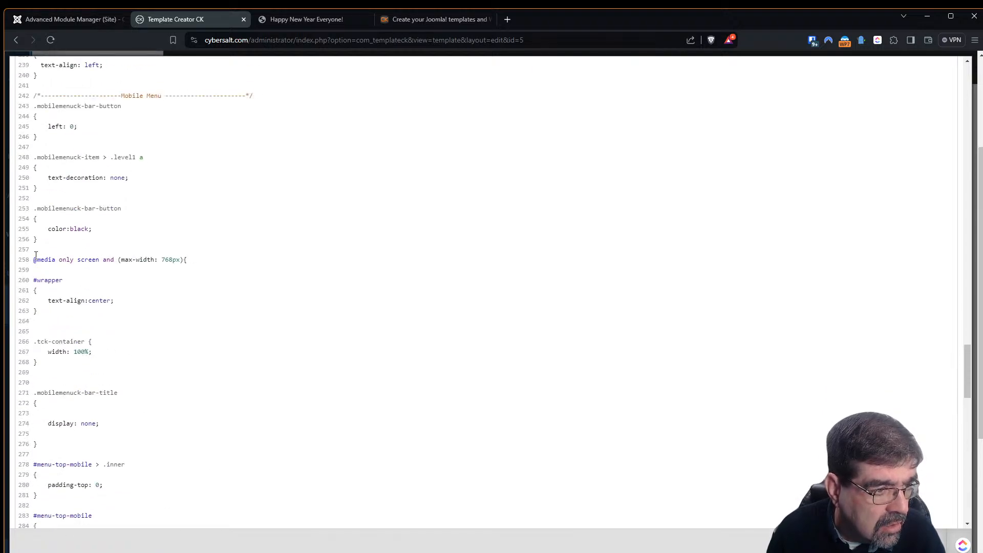
scroll(58, 291, "down", 2)
scroll(57, 291, "down", 3)
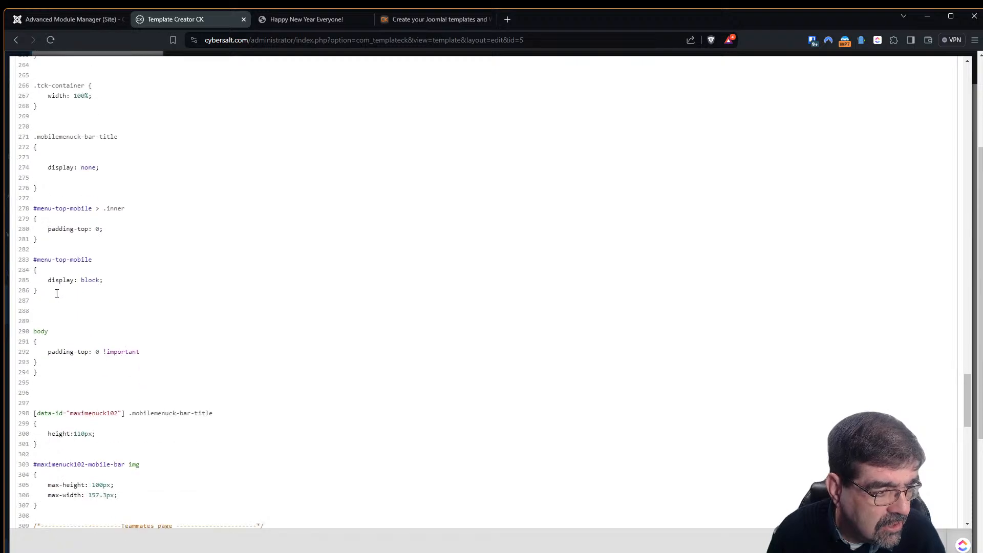
scroll(57, 294, "down", 3)
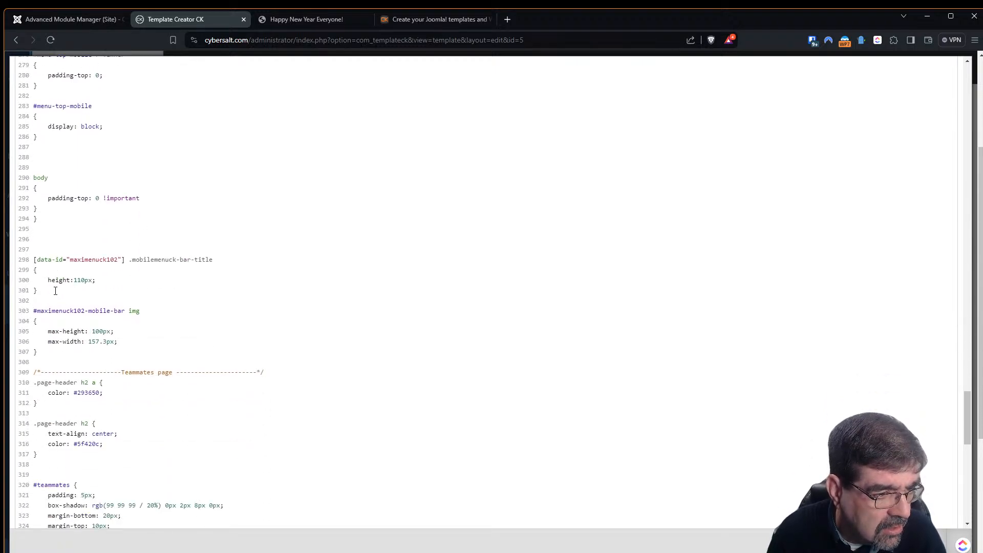
scroll(50, 296, "down", 1)
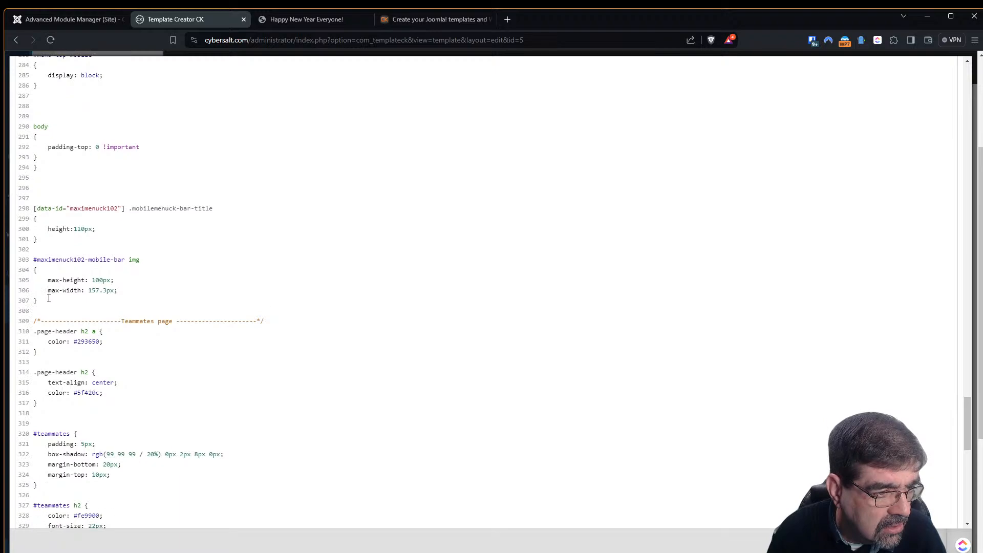
scroll(48, 302, "down", 3)
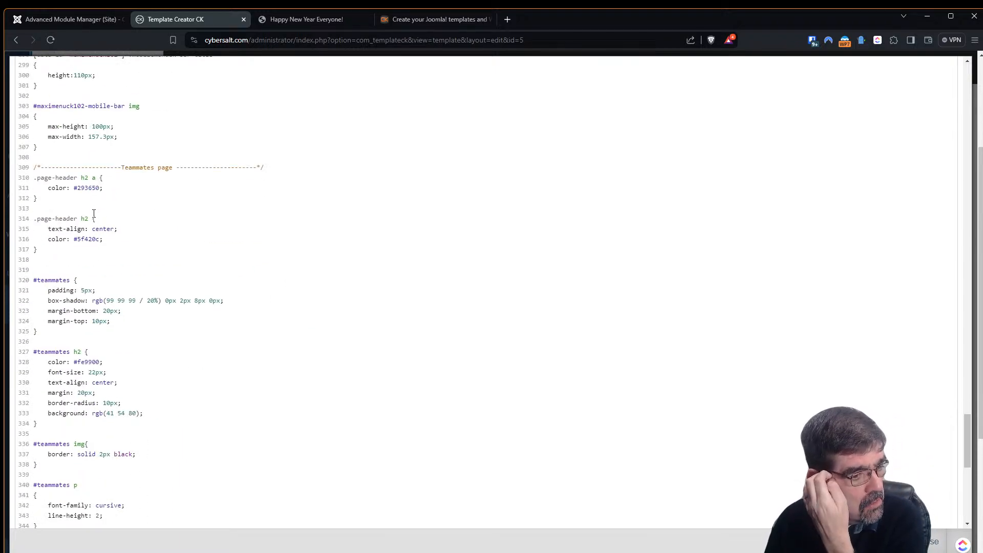
scroll(94, 213, "down", 7)
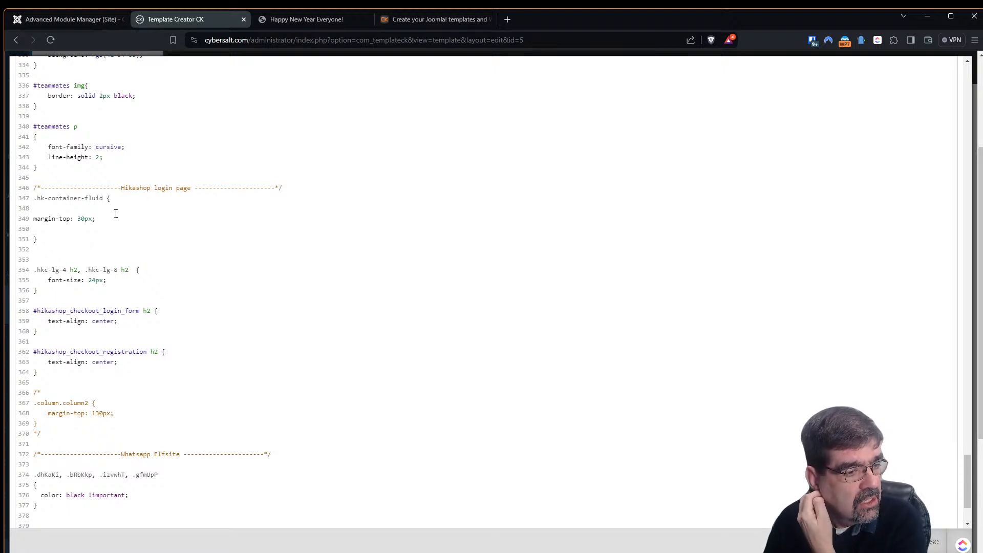
scroll(116, 213, "down", 2)
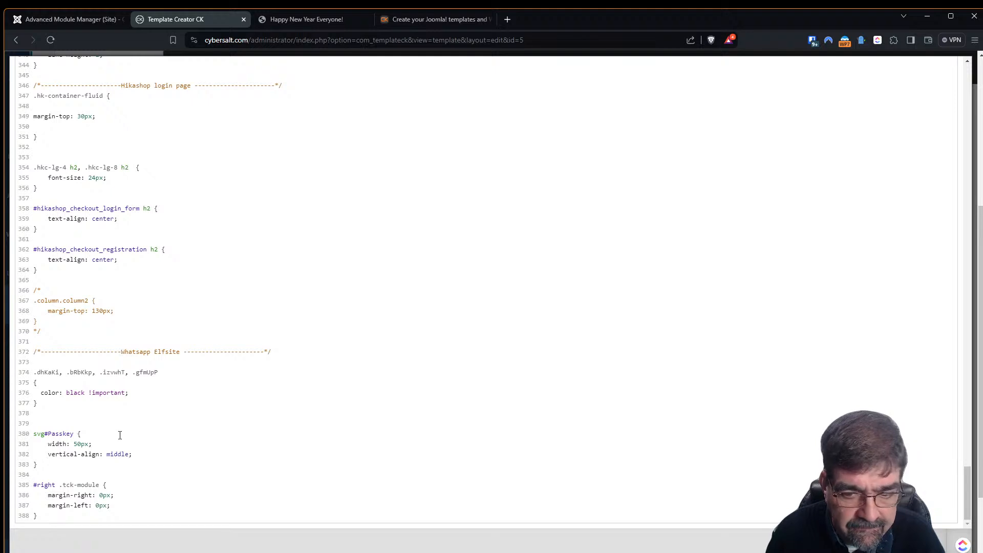
left_click(952, 539)
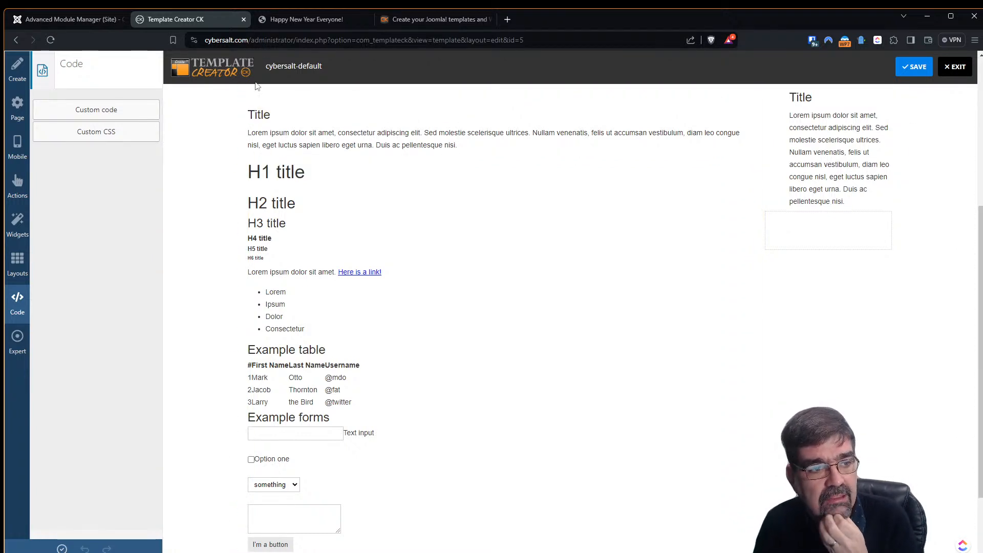
- Review the custom CSS from its start through the menu, buttons, Video Section and Middle Section rules, and close it
left_click(97, 132)
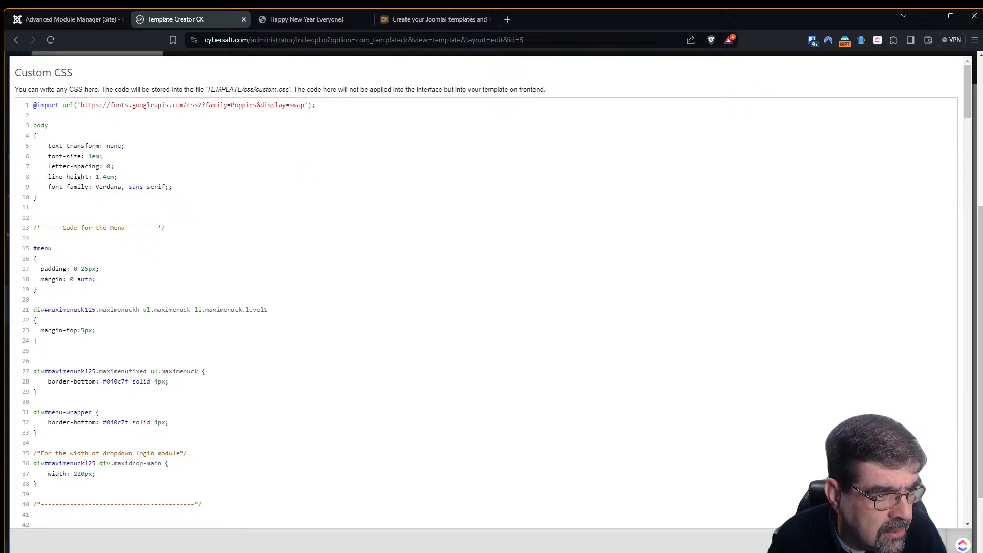
scroll(300, 168, "down", 3)
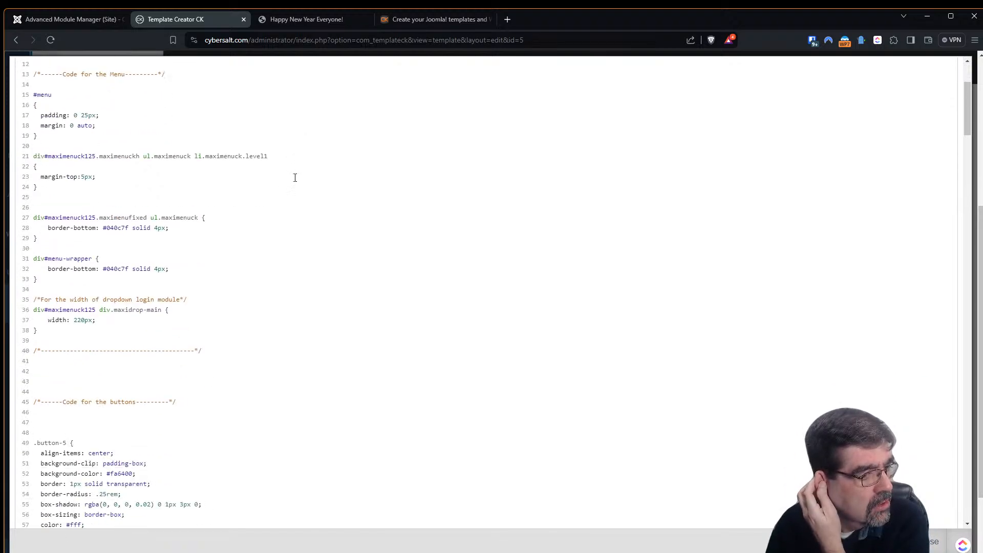
scroll(294, 173, "down", 4)
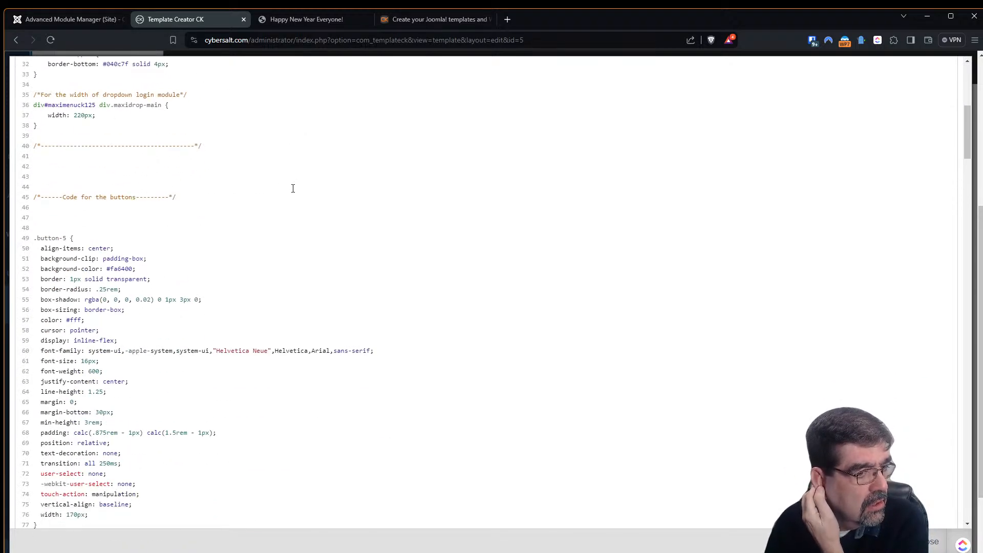
scroll(289, 199, "down", 3)
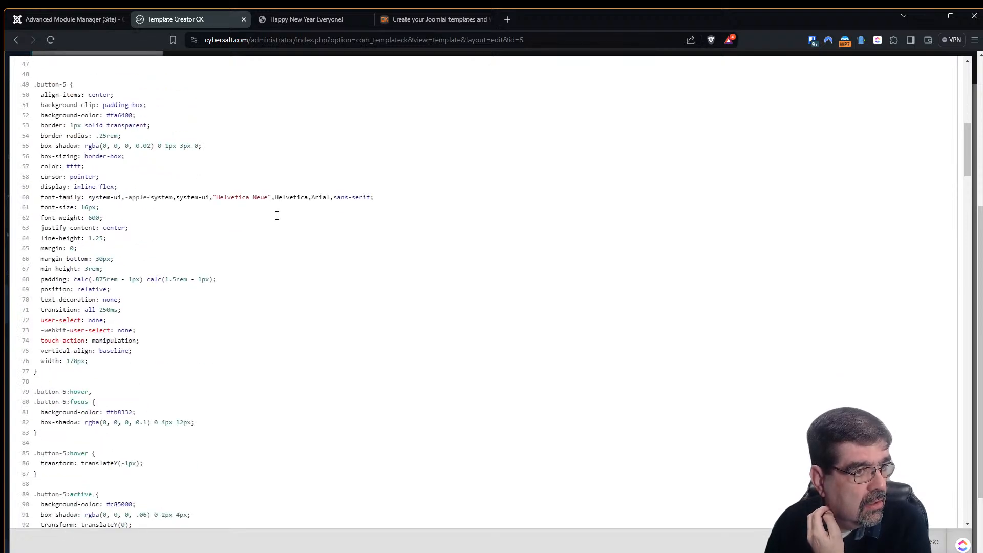
scroll(215, 192, "up", 2)
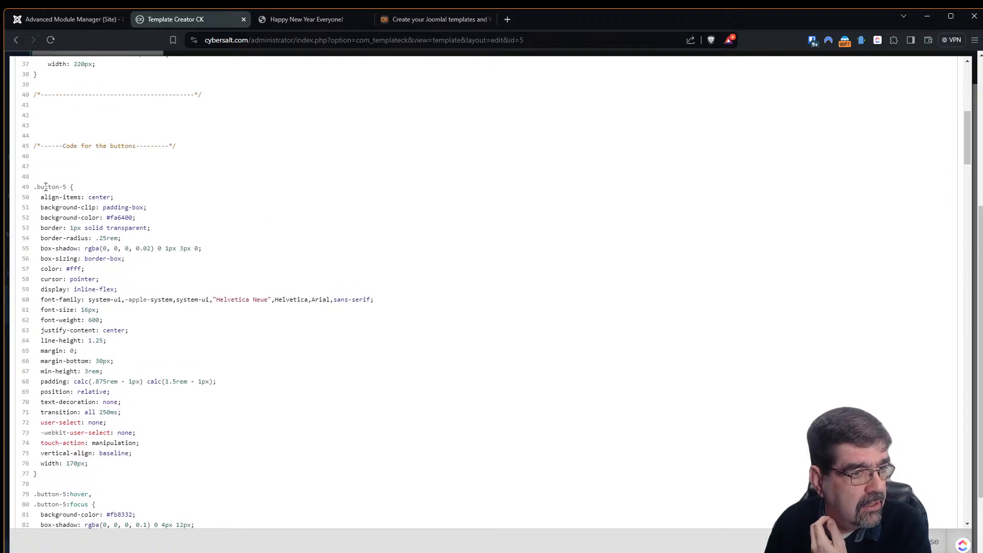
scroll(71, 205, "down", 4)
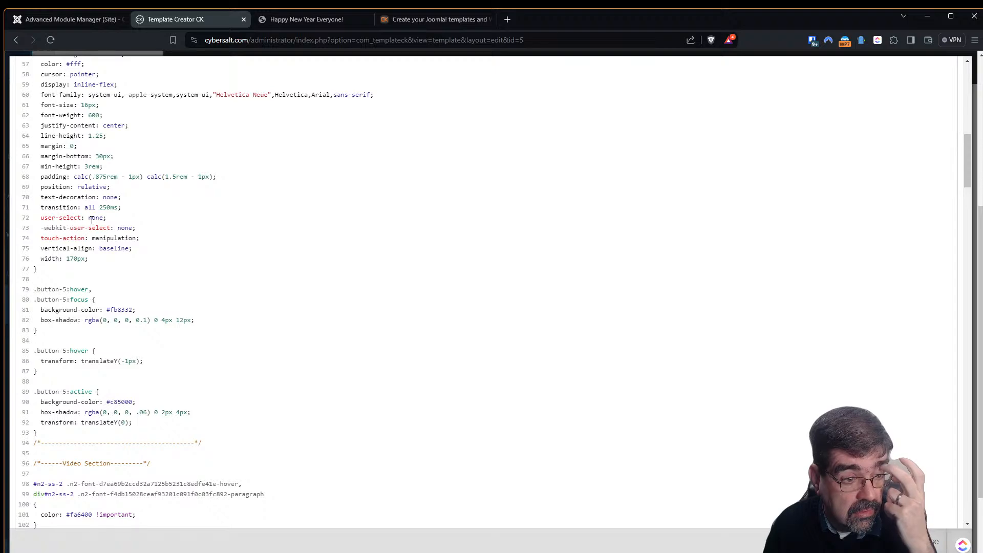
scroll(98, 230, "down", 6)
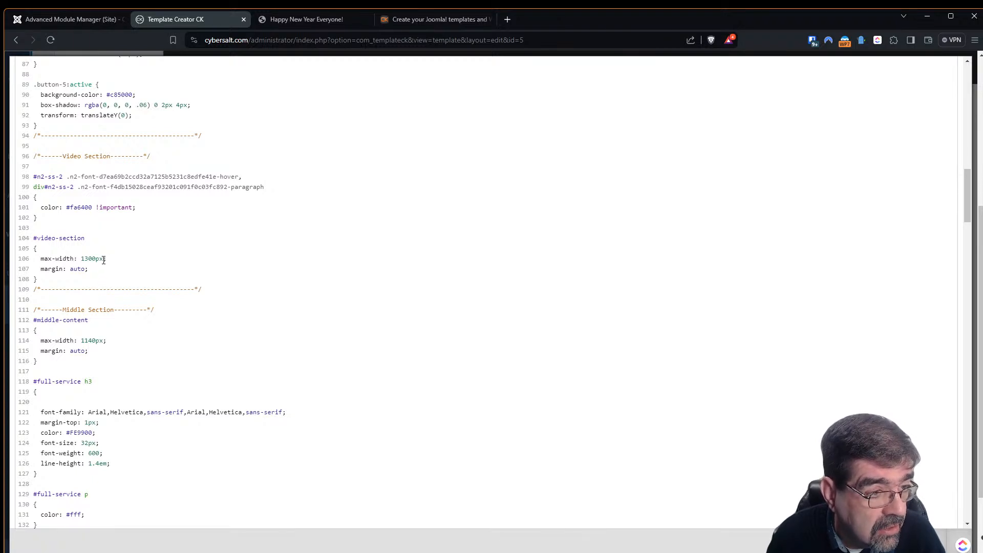
scroll(104, 260, "down", 3)
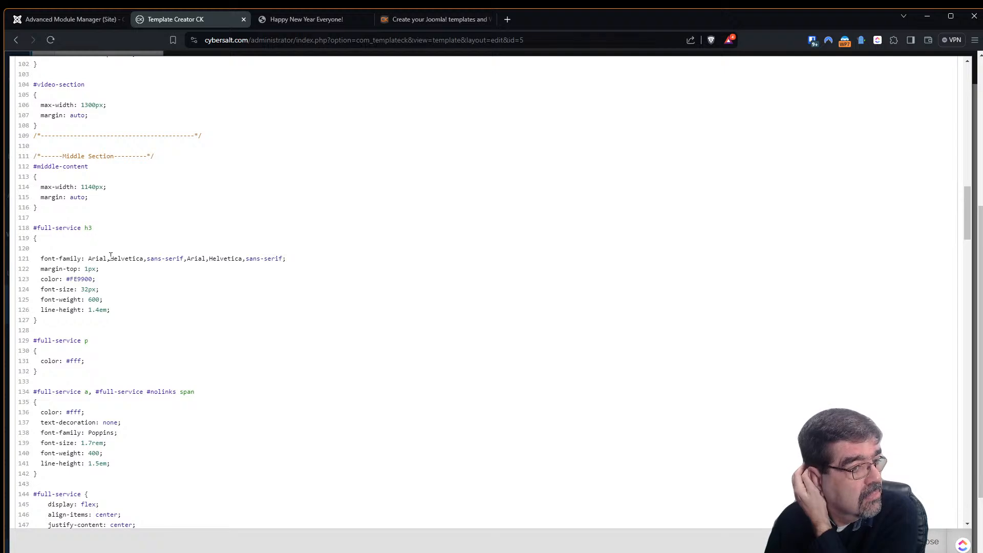
scroll(111, 256, "down", 3)
scroll(105, 266, "up", 5)
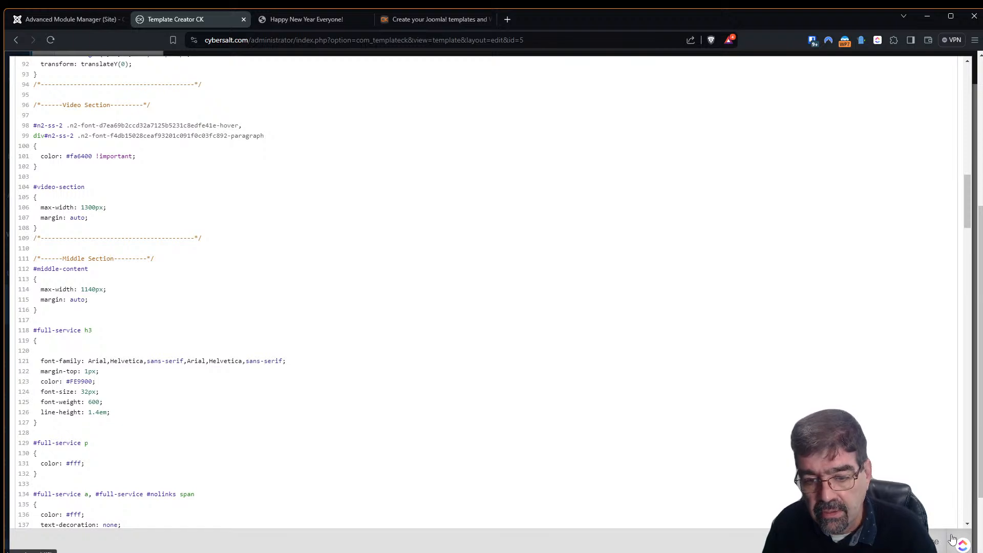
left_click(934, 541)
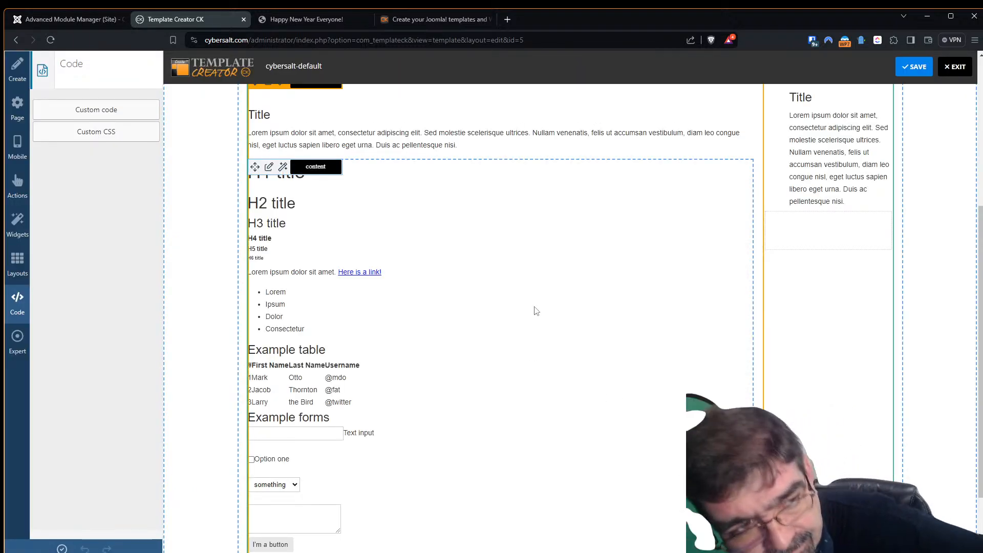
- Preview the template's responsive block layout at tablet portrait, phone landscape and phone portrait resolutions
left_click(18, 143)
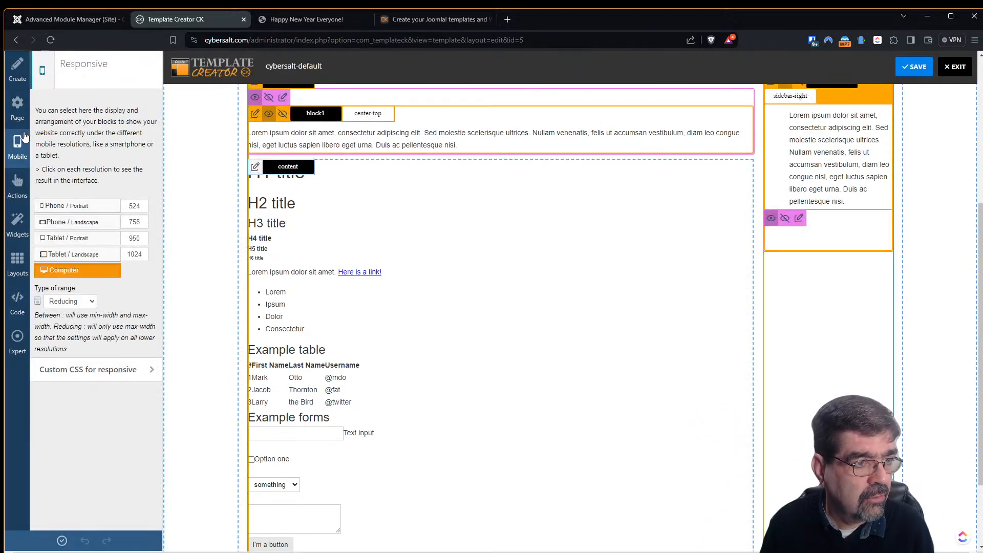
scroll(260, 247, "up", 5)
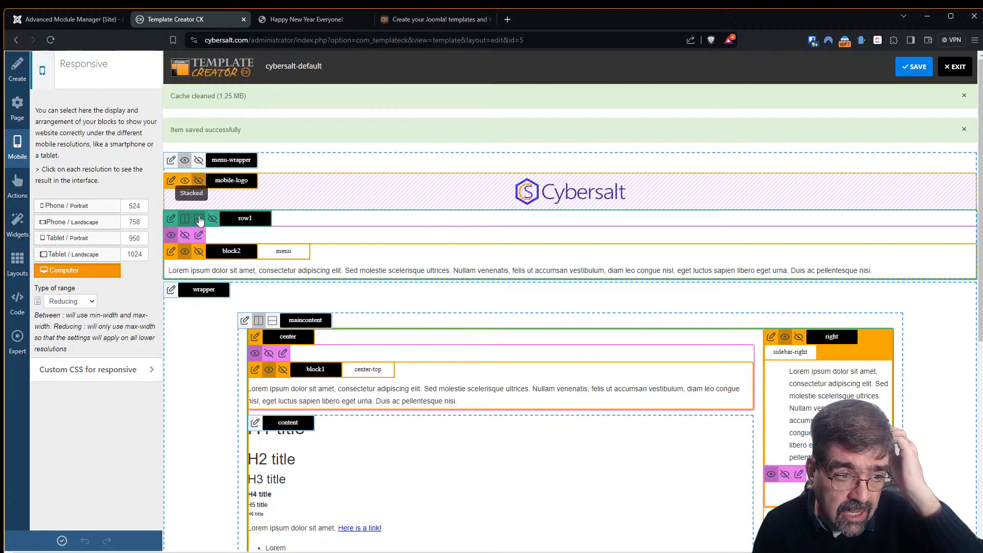
left_click(86, 237)
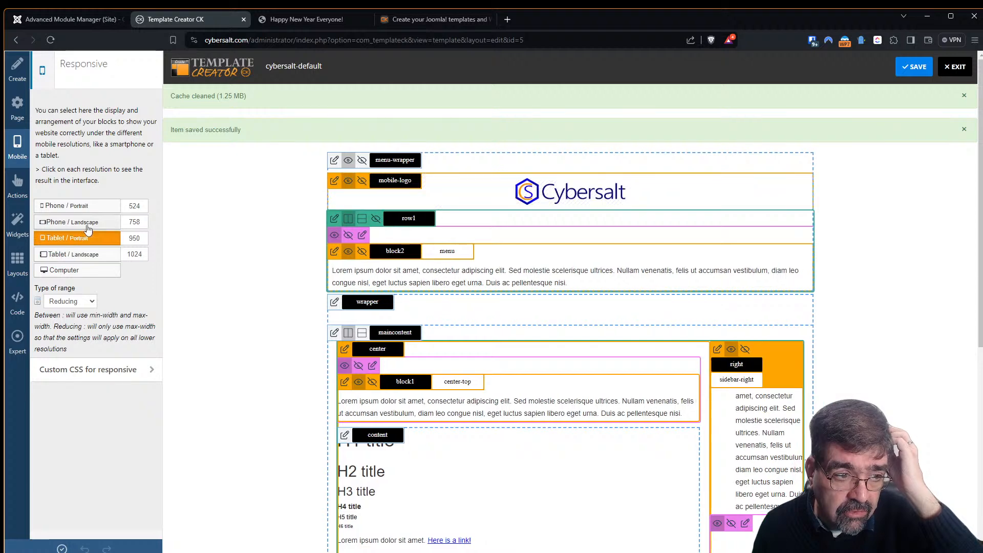
left_click(86, 222)
left_click(85, 205)
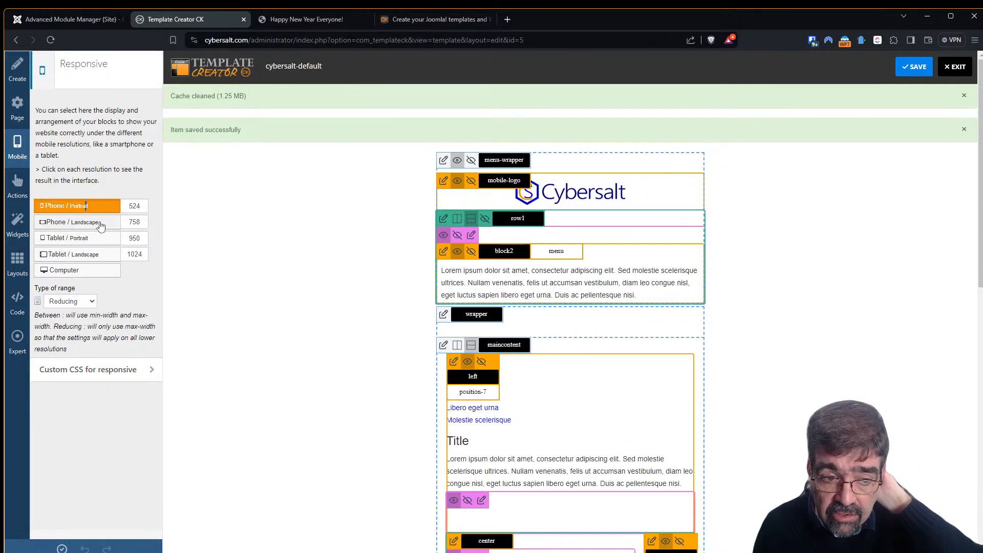
- Cut the .bmc-btn rule from the phone landscape responsive custom CSS and save the template
left_click(113, 370)
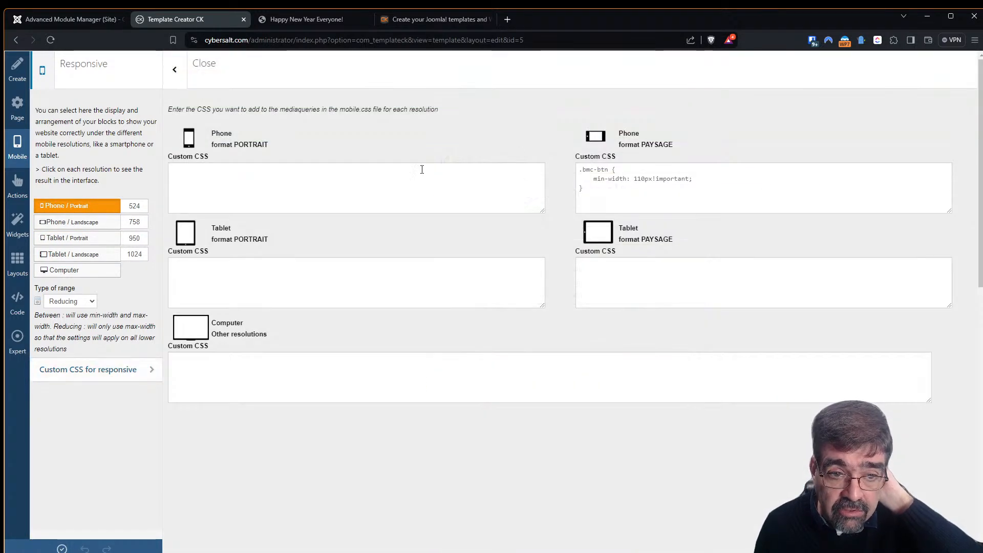
left_click_drag(581, 190, 559, 176)
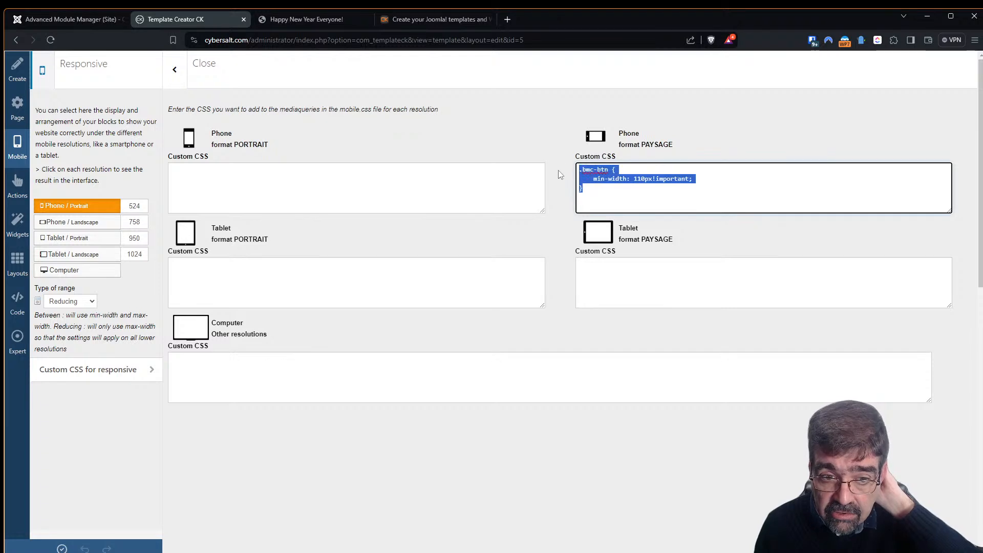
key("ctrl+x")
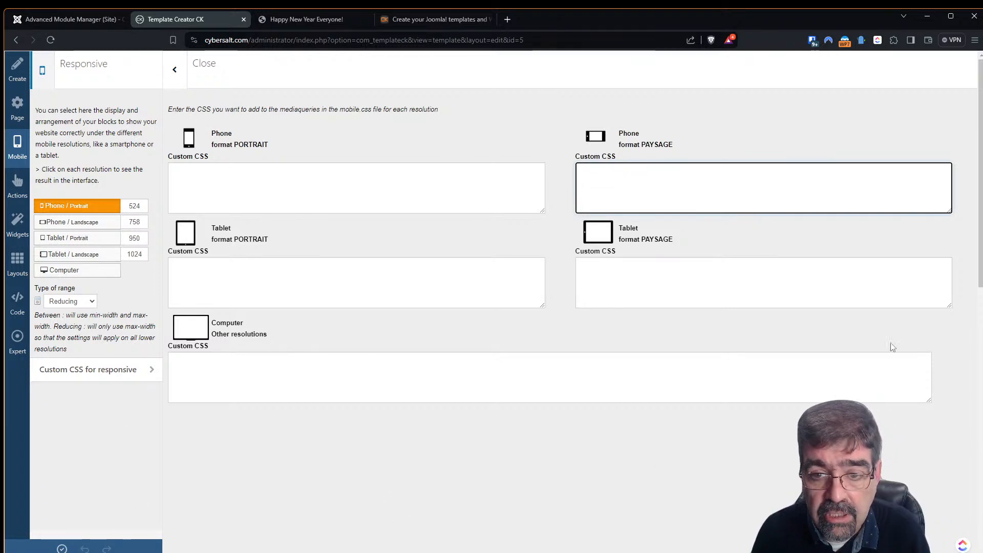
left_click(61, 549)
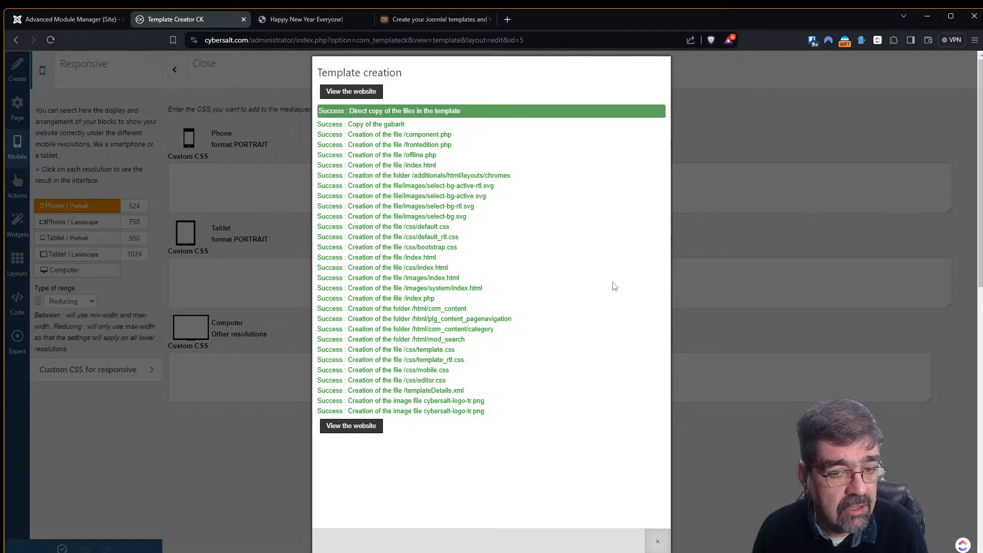
left_click(743, 347)
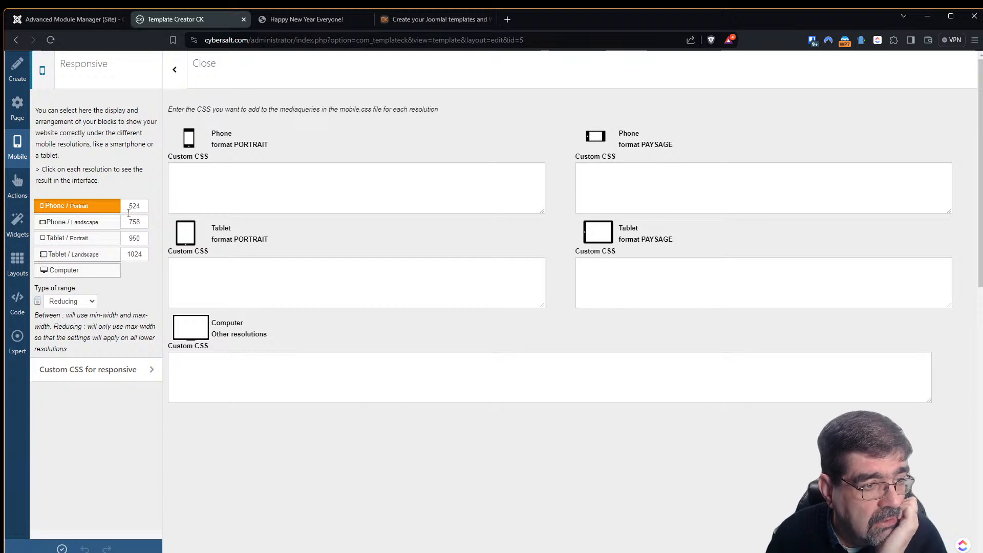
left_click(180, 71)
- Examine the responsive block layout down to the footer, and compare it at the tablet and phone resolutions
left_click(18, 149)
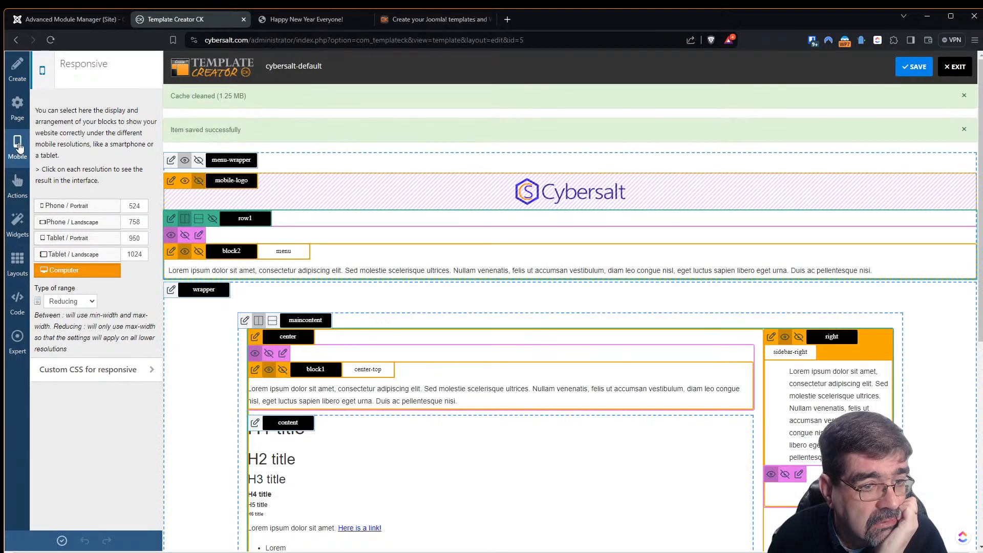
scroll(438, 287, "down", 7)
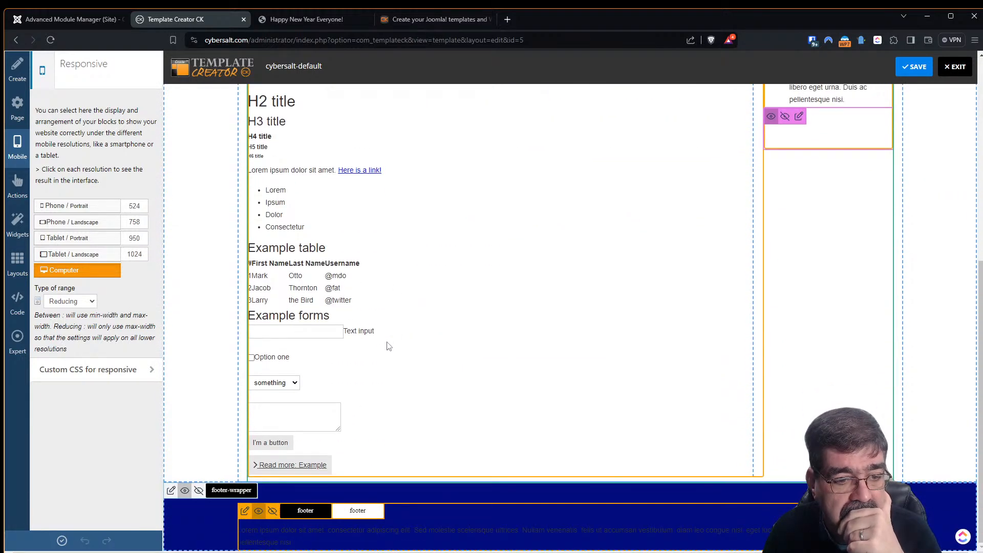
scroll(415, 353, "up", 7)
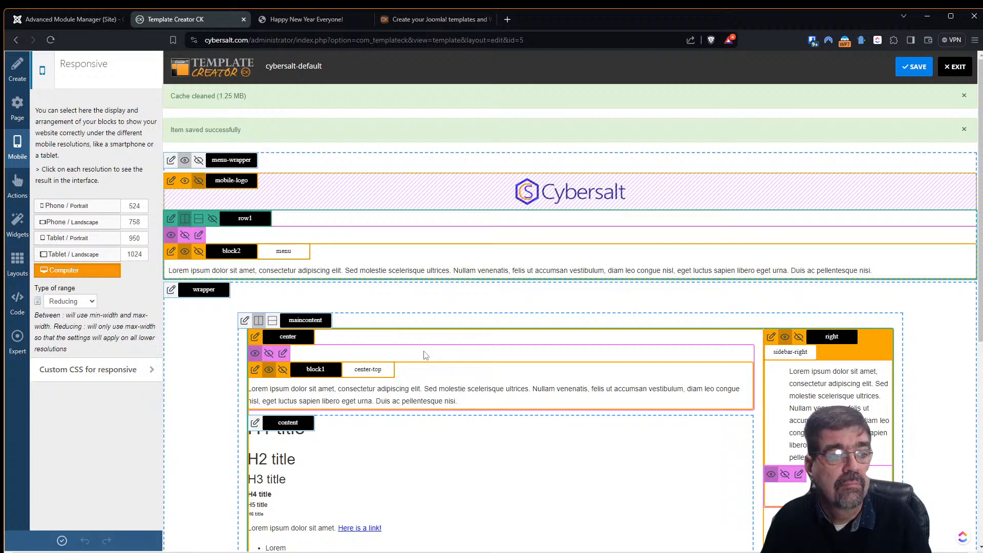
left_click(77, 255)
left_click(74, 240)
left_click(72, 222)
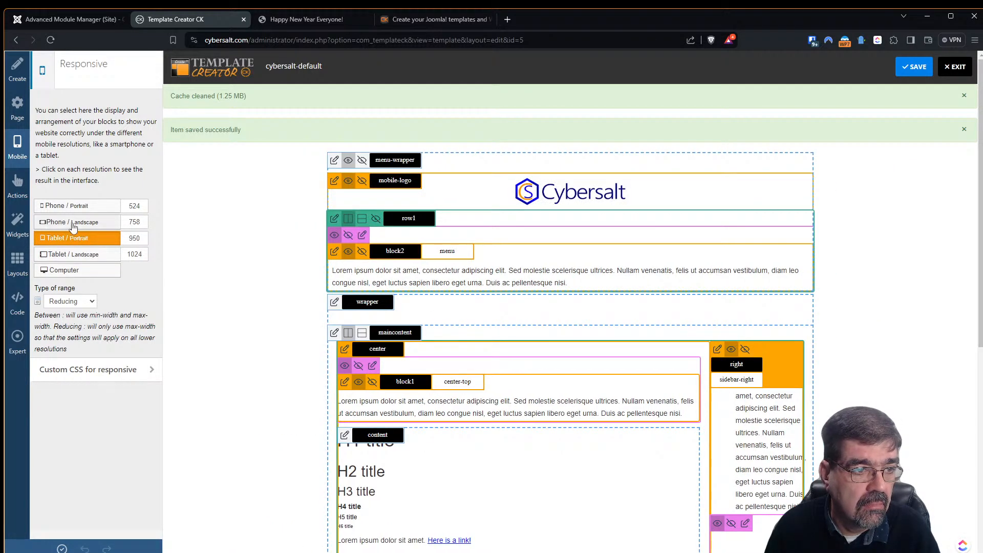
left_click(71, 206)
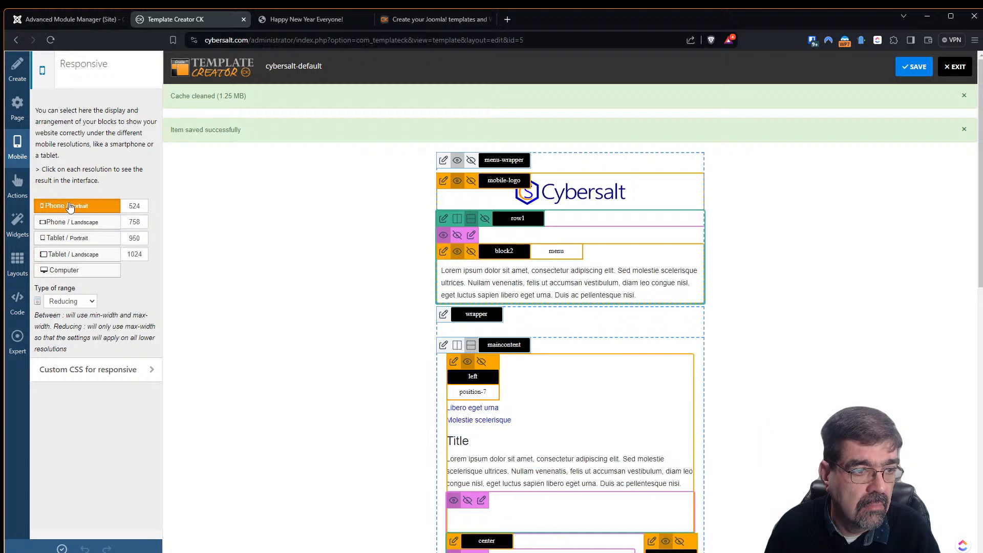
- Save the template and reload the Happy New Year Everyone! article in the phone-size preview
left_click(906, 68)
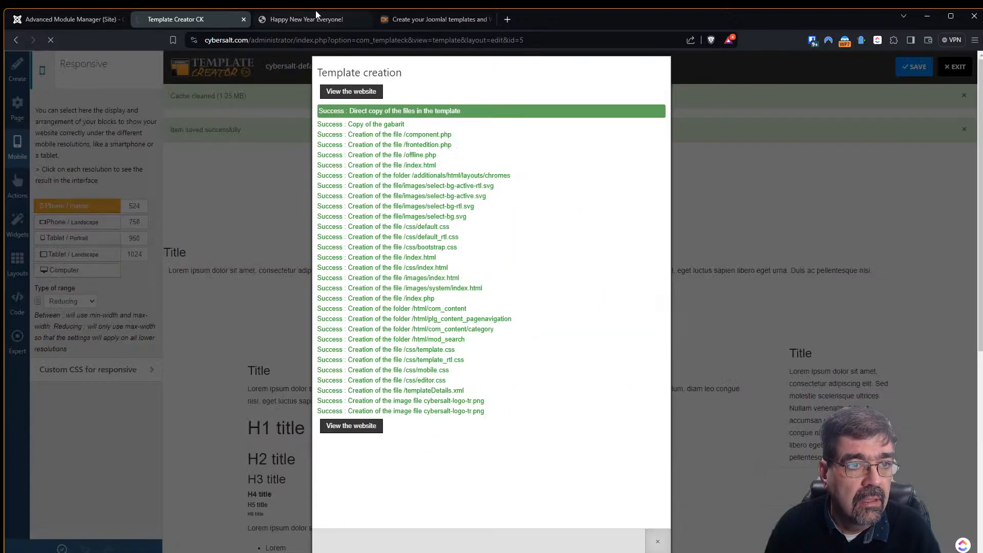
left_click(314, 19)
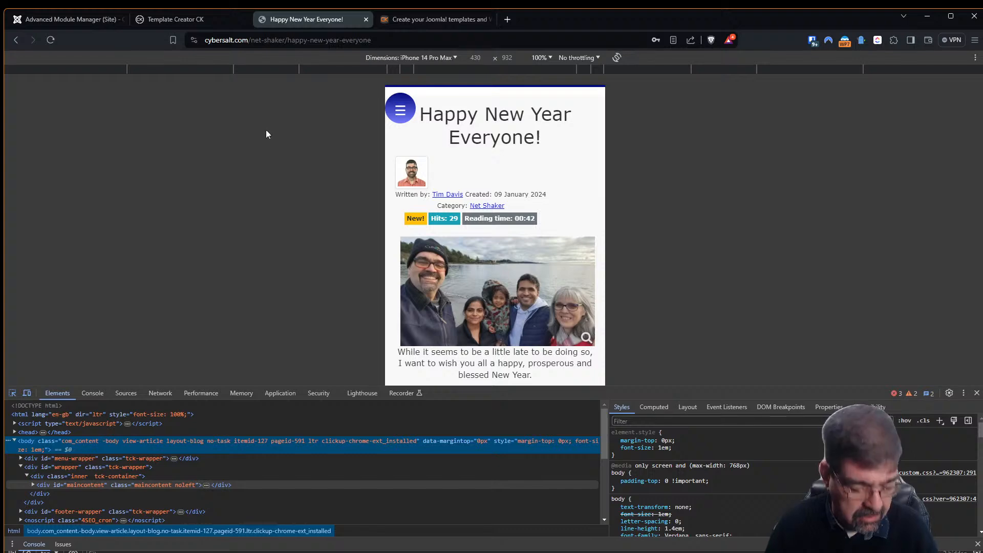
key("F5")
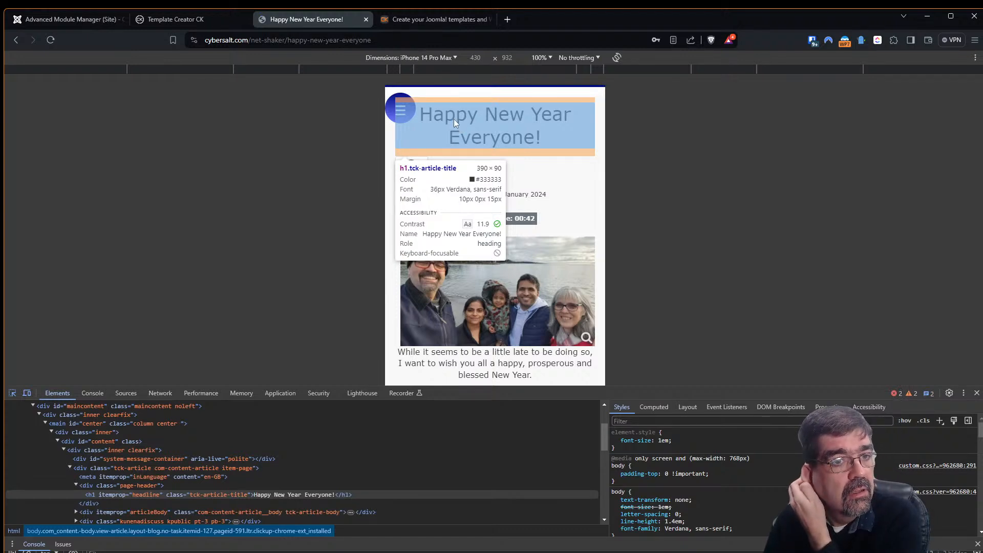
- Change the article preview's device to iPhone SE and reload the Happy New Year Everyone! page
left_click(454, 57)
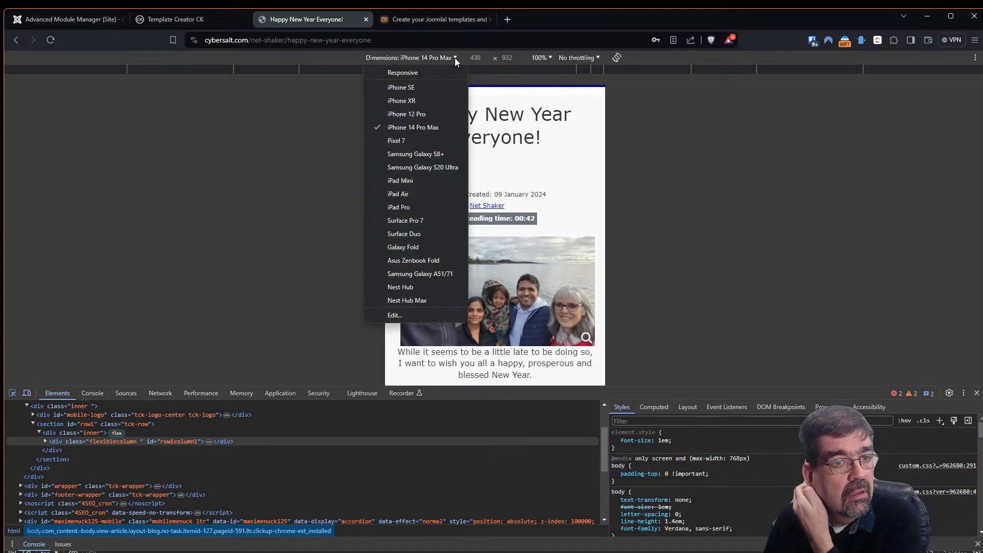
left_click(418, 88)
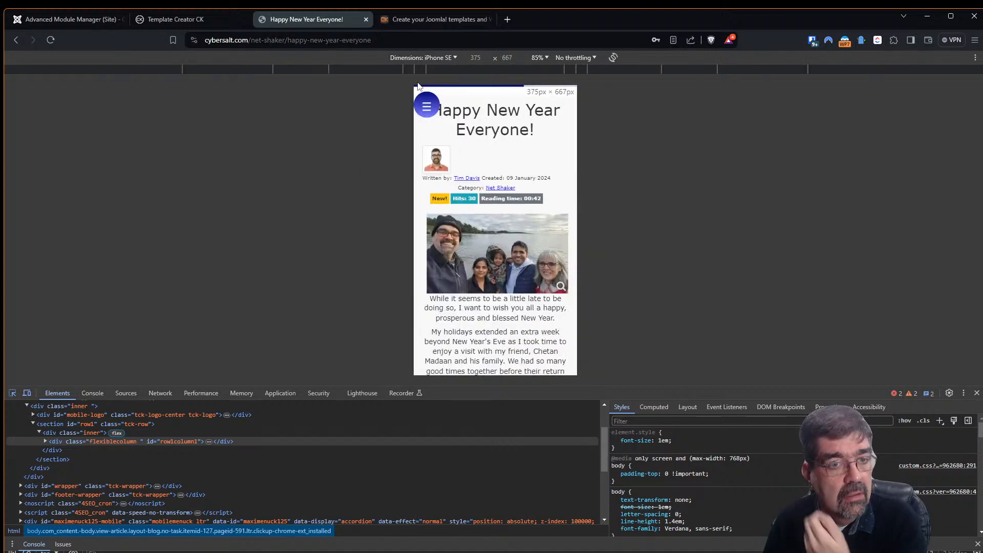
key("F5")
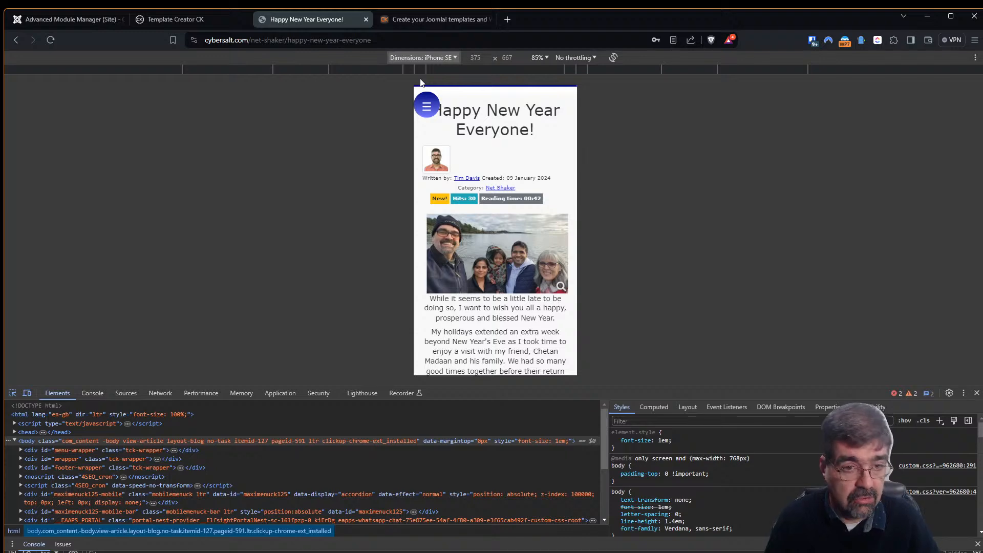
- Return to the template editor, leave responsive mode and rename the mobile-logo block as logo1
left_click(92, 20)
left_click(167, 20)
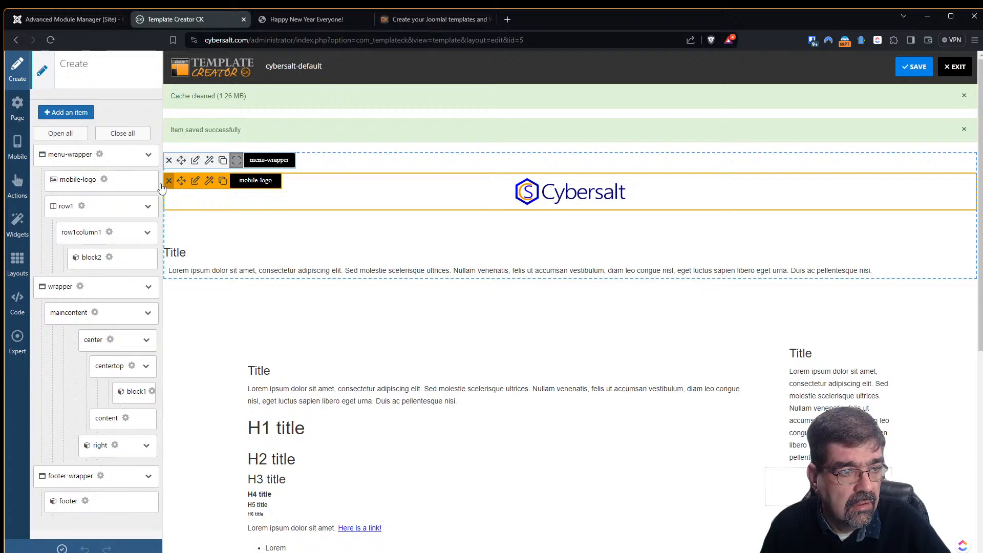
left_click(15, 146)
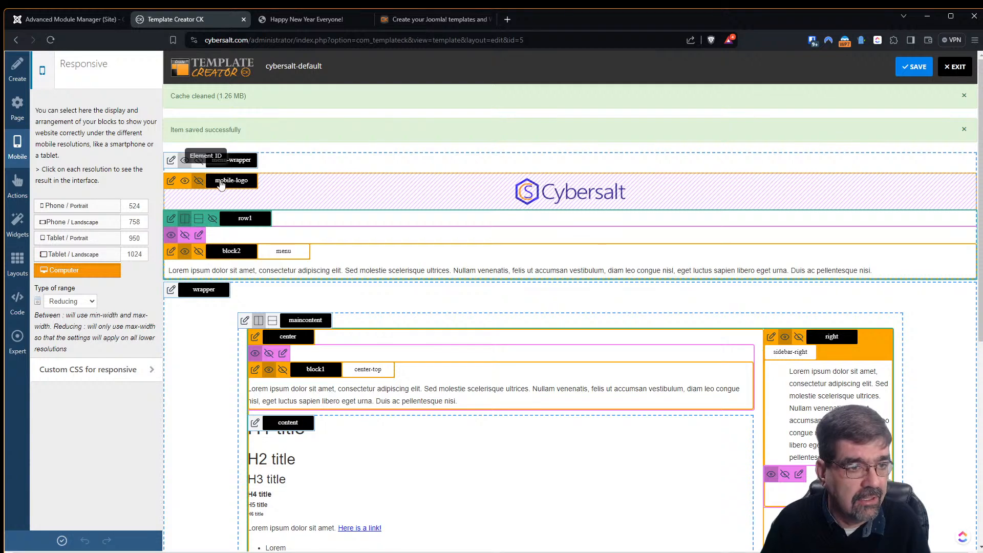
left_click(185, 180)
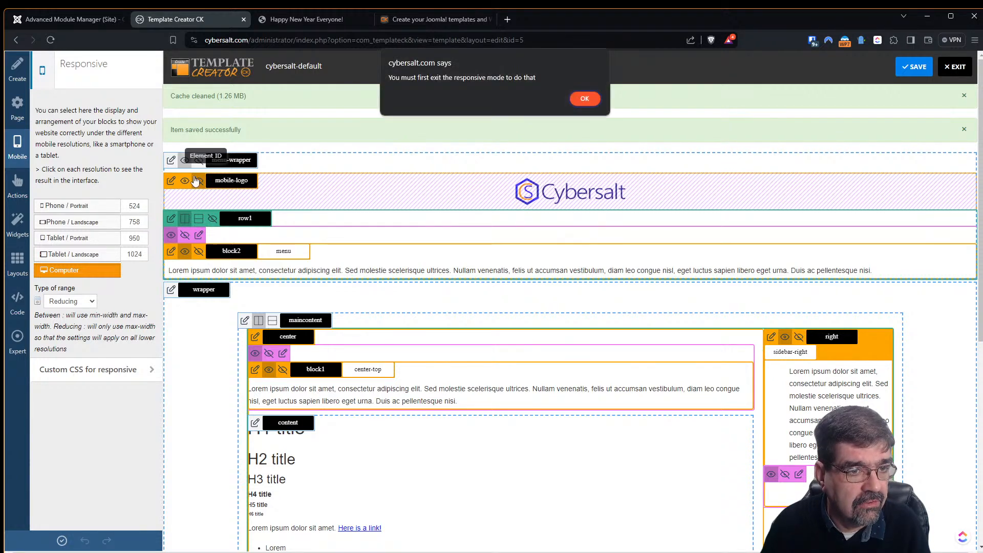
left_click(583, 96)
left_click(17, 109)
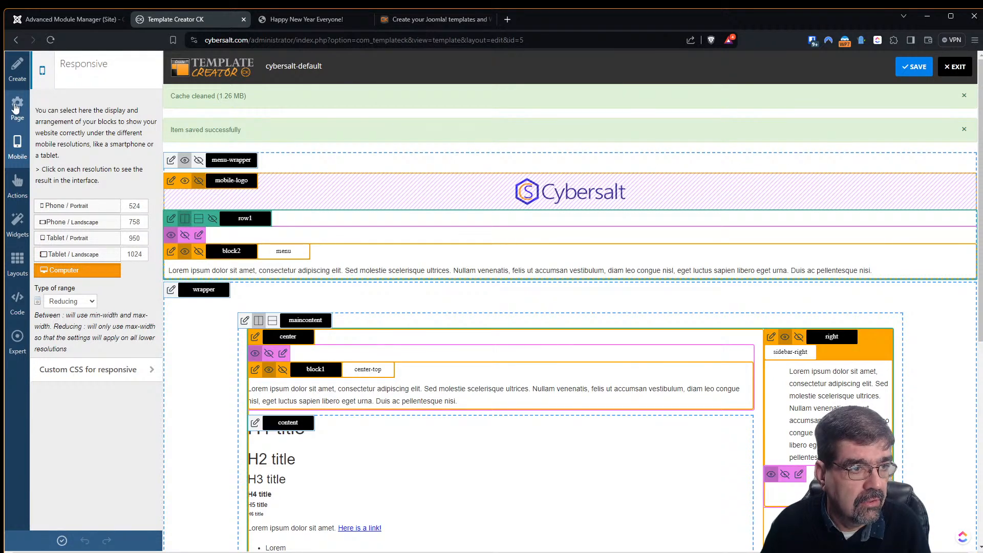
left_click(255, 180)
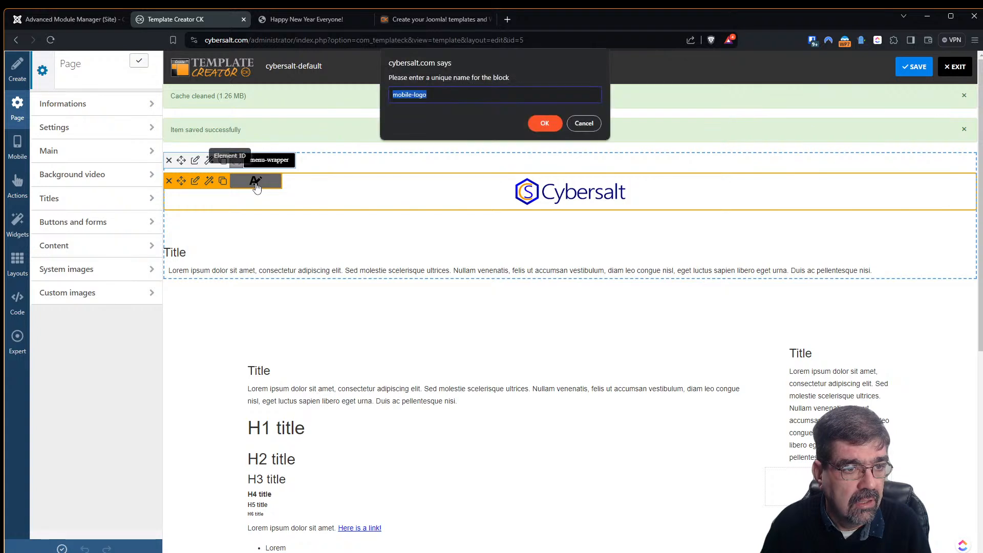
type("m")
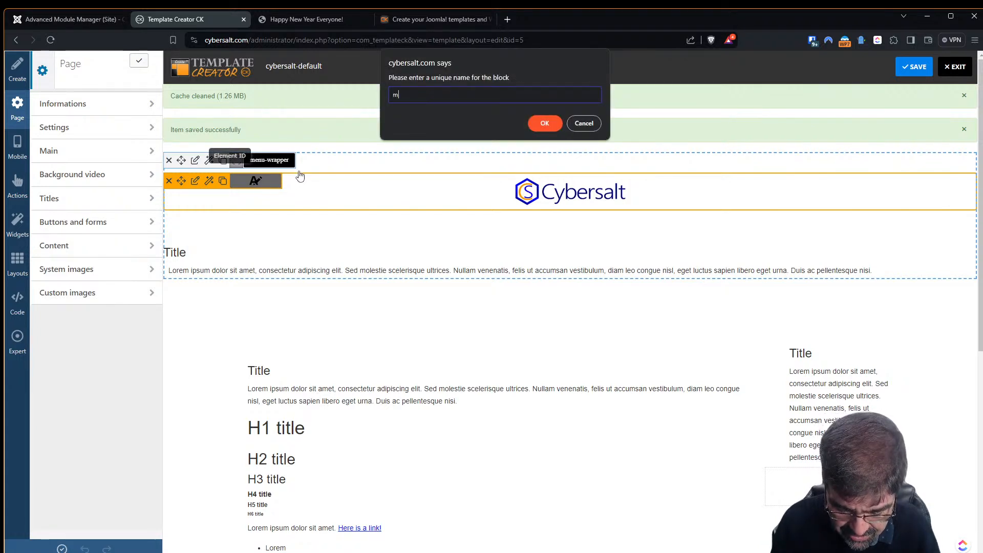
key("BackSpace")
key("BackSpace")
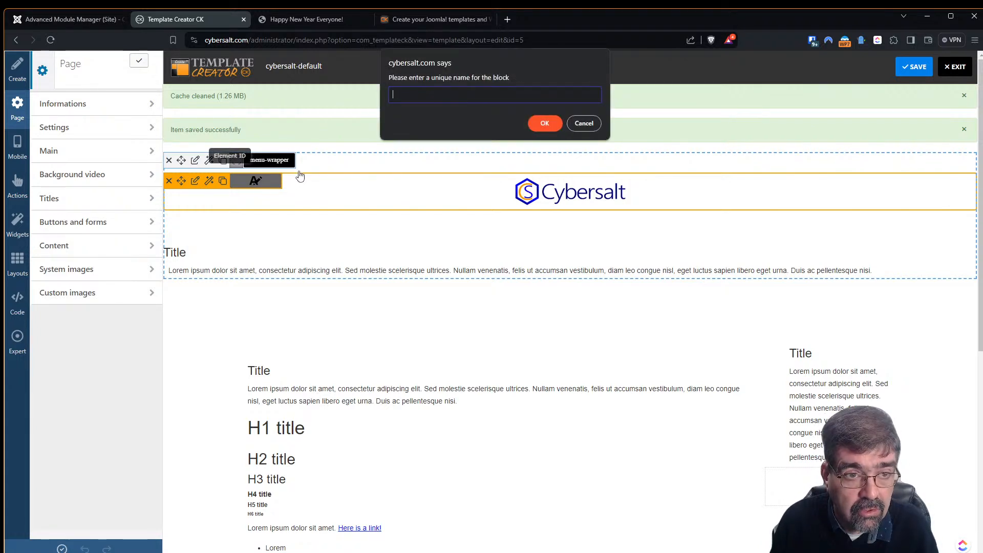
type("logo1")
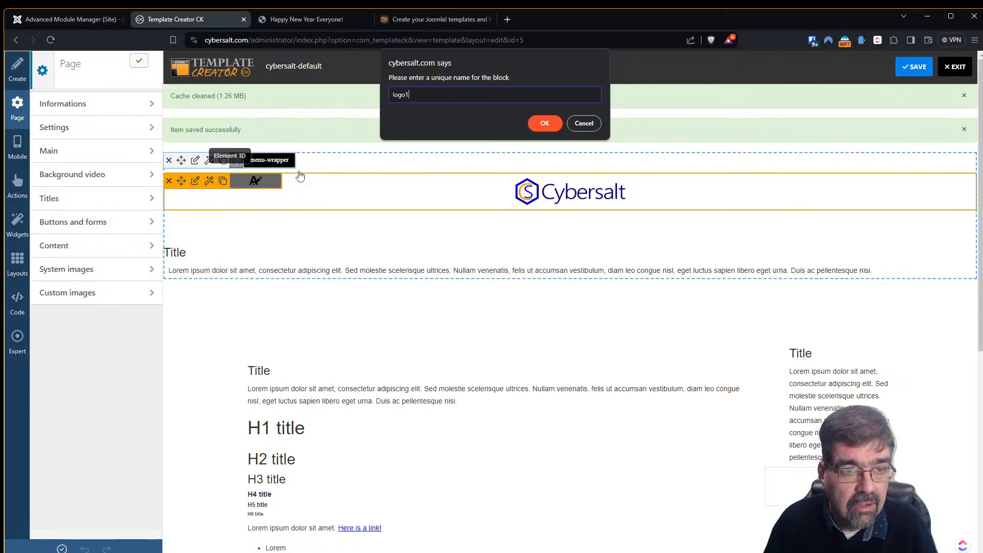
left_click(535, 122)
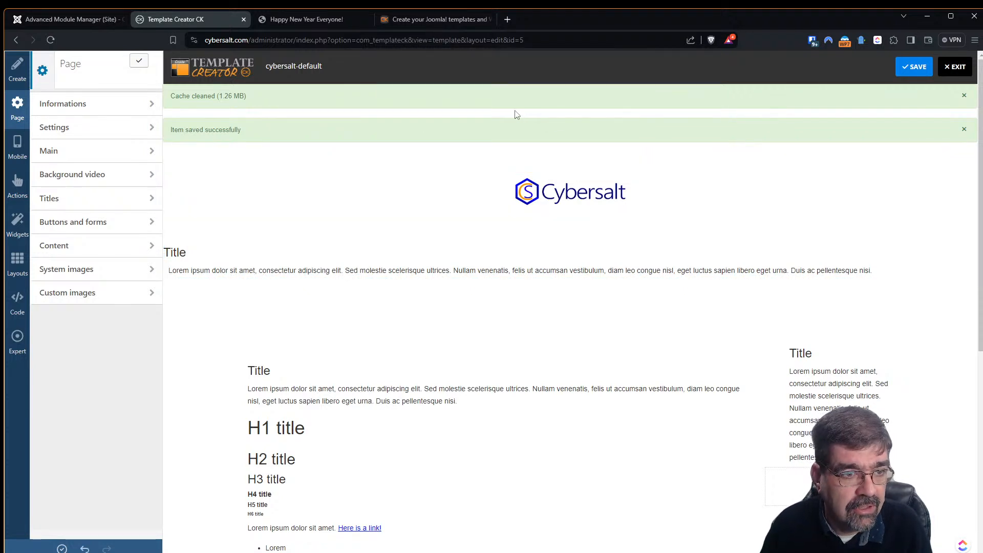
- Save the template with the renamed logo block and reload the article in the iPhone SE preview
left_click(912, 66)
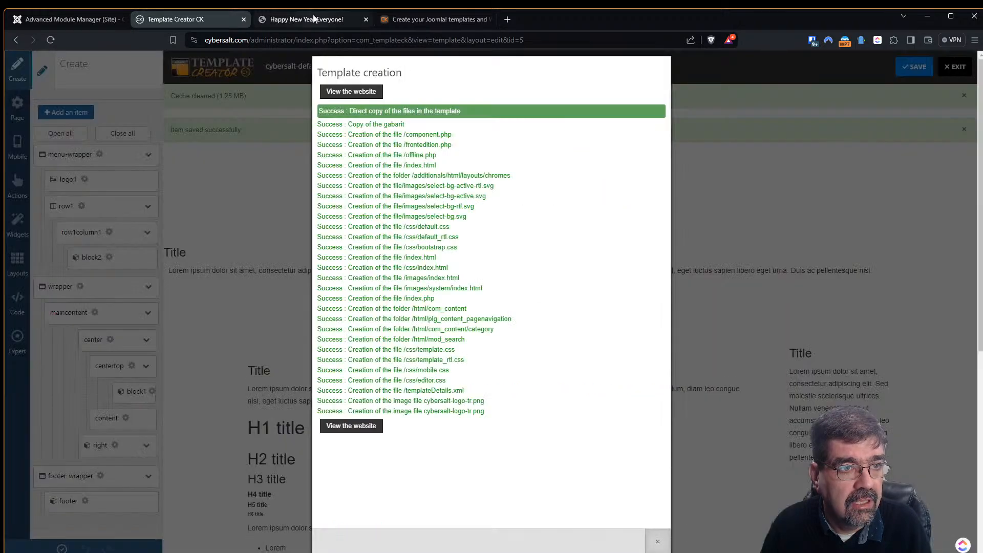
left_click(313, 19)
key("F5")
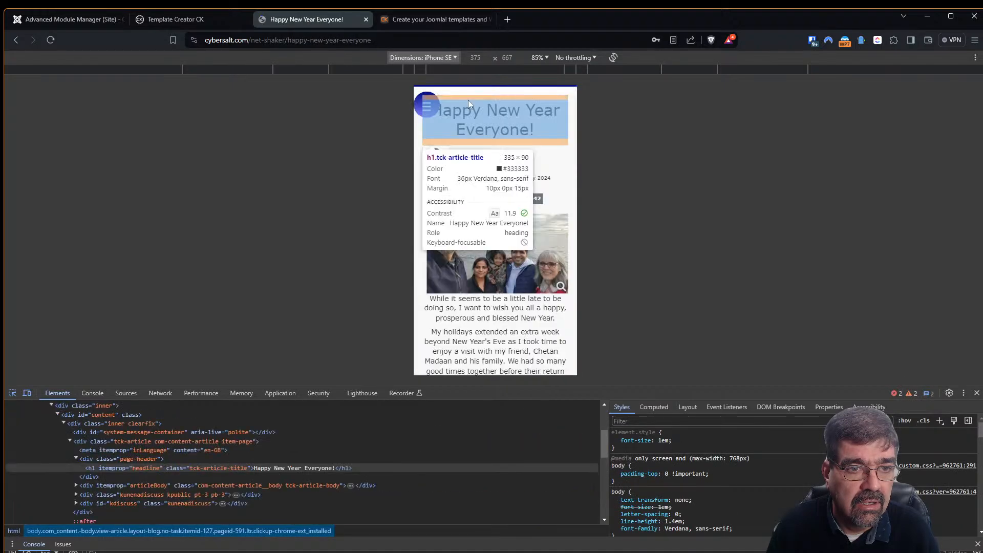
- Make the logo1 block visible at the computer resolution in the responsive settings and save the template
left_click(177, 21)
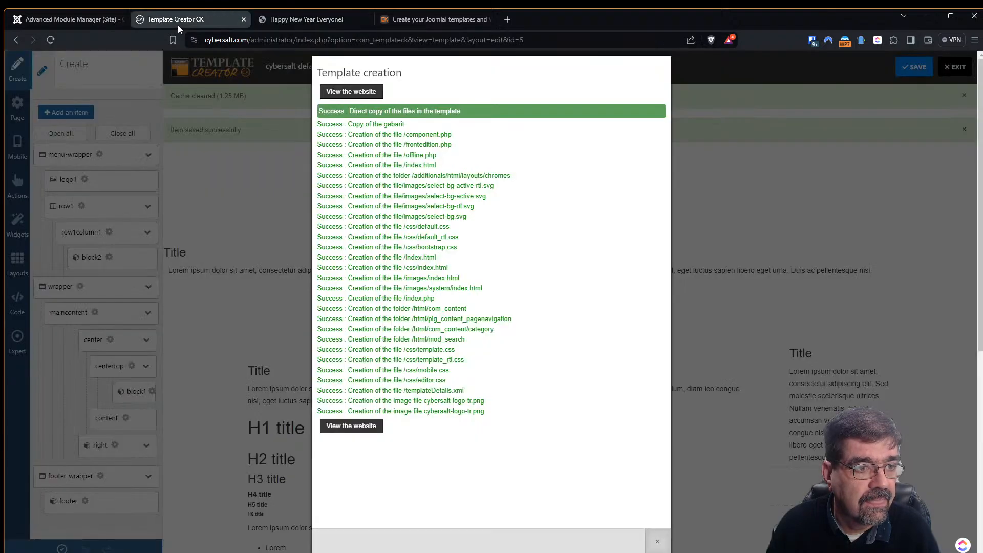
left_click(238, 185)
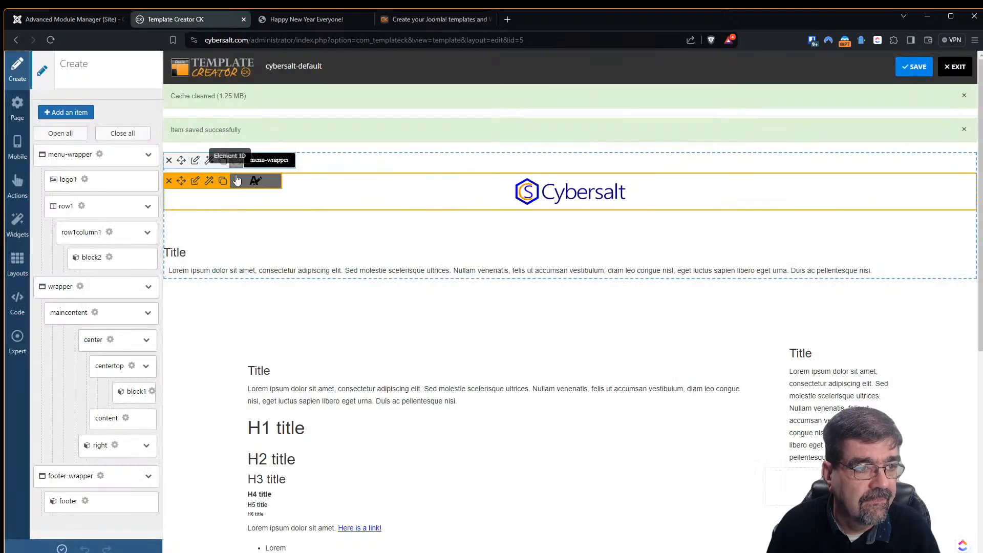
left_click(72, 20)
left_click(168, 22)
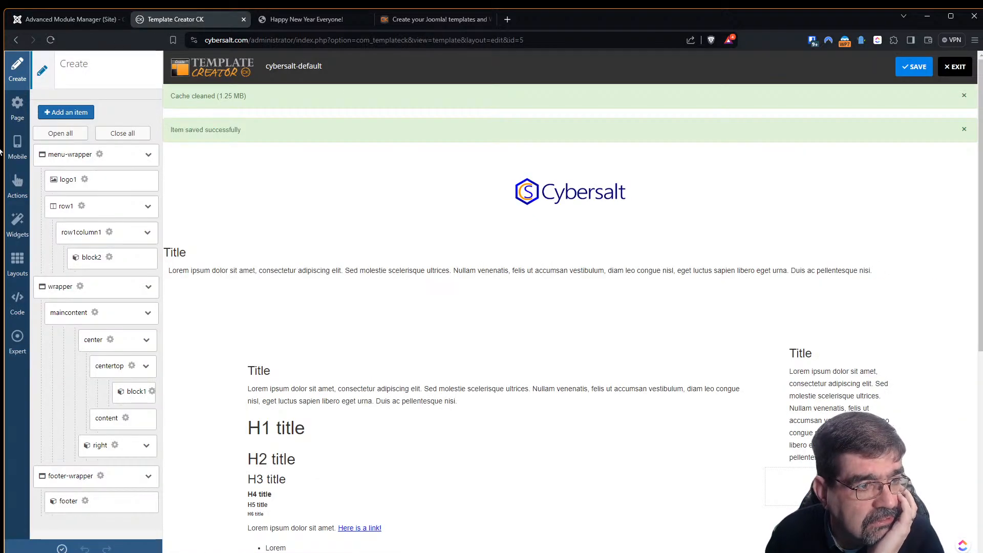
left_click(17, 143)
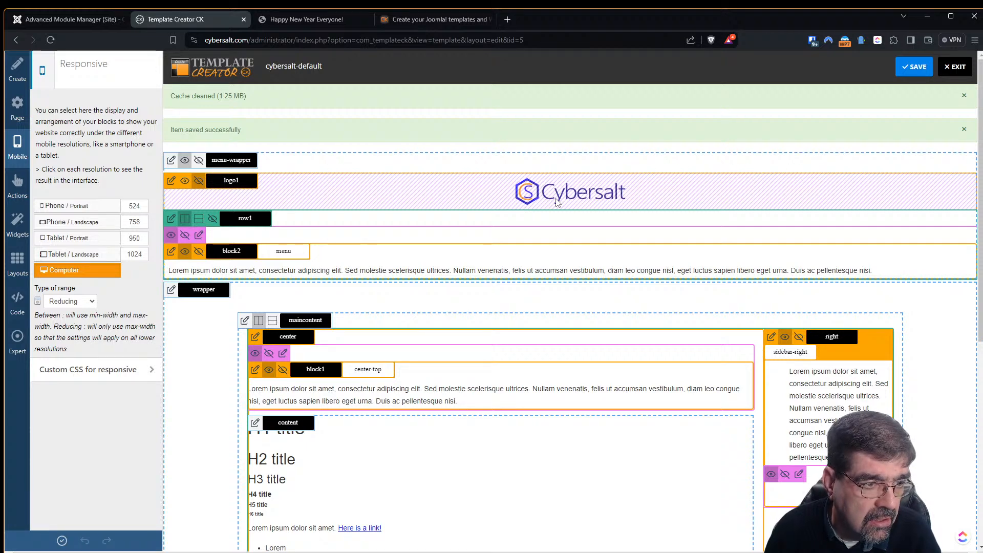
left_click(198, 184)
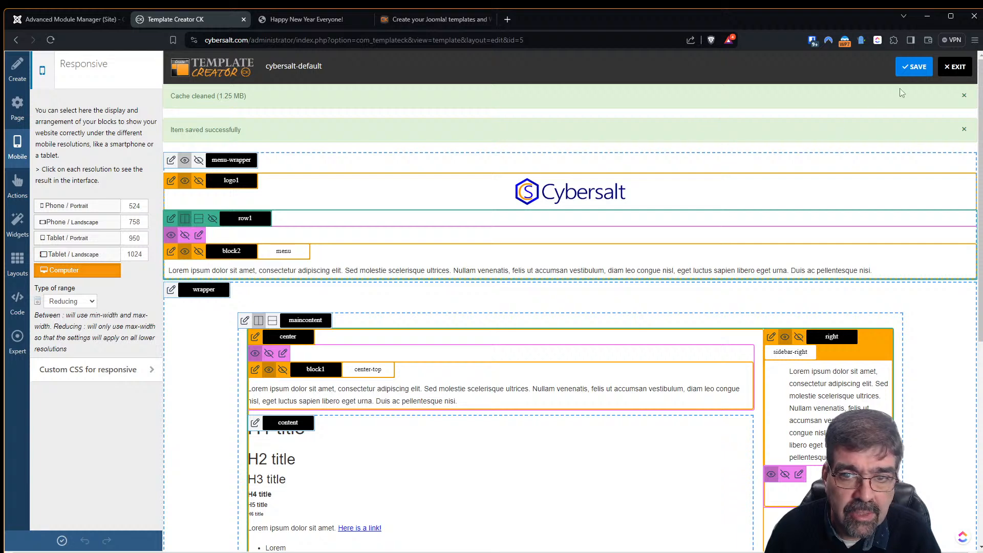
left_click(913, 67)
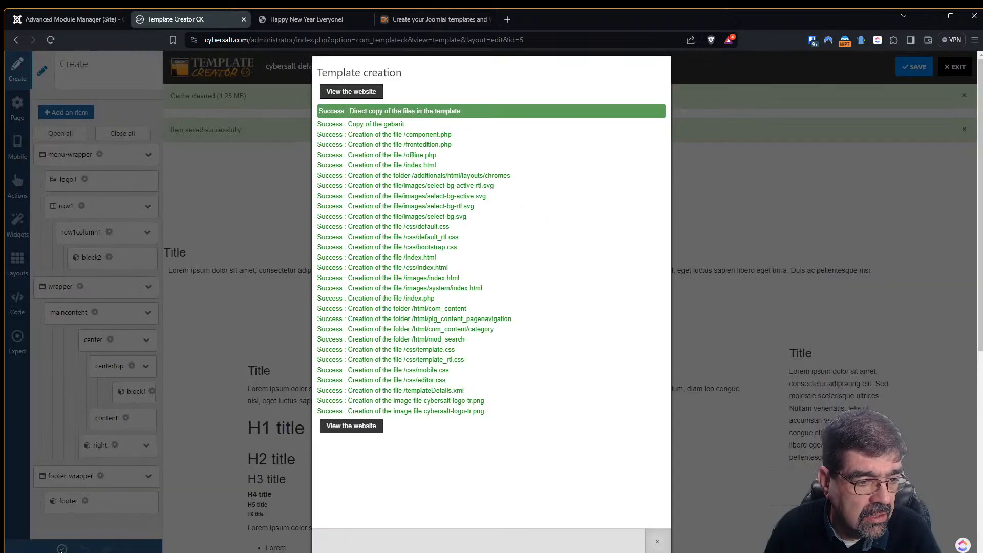
- Reload the article in the iPhone SE preview, return to the template editor and dismiss the creation report
left_click(295, 18)
key("F5")
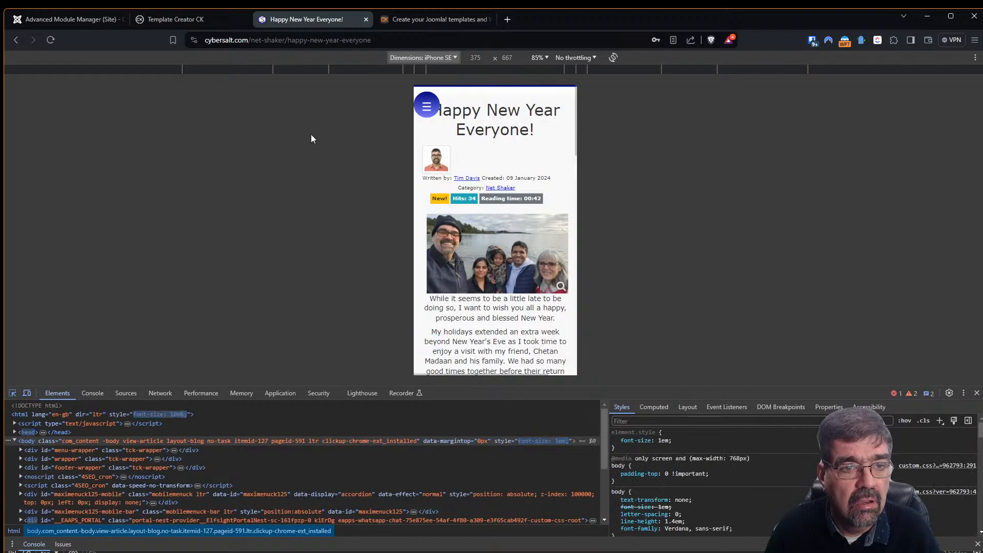
left_click(176, 19)
left_click(720, 206)
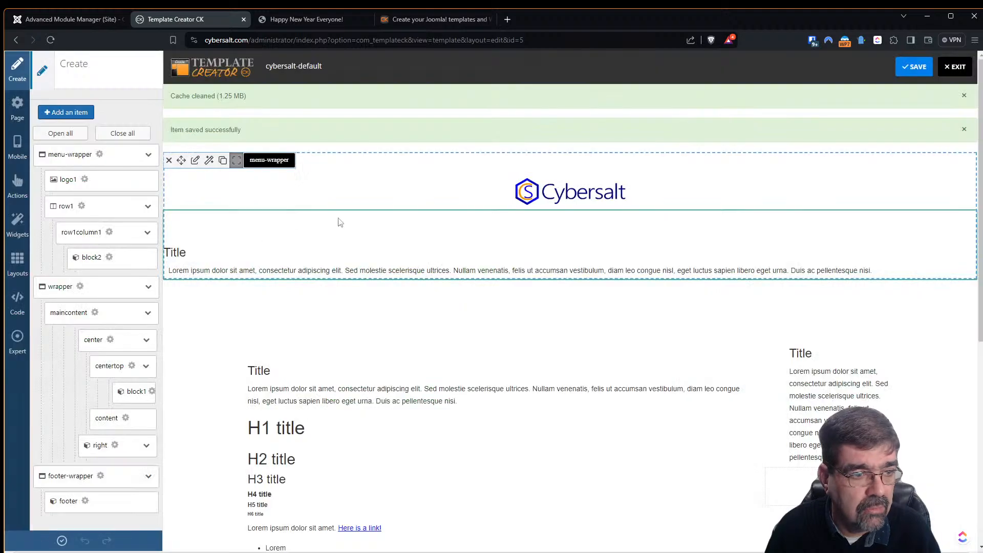
- Hide the logo1 block at the computer resolution and check its display at the tablet and phone resolutions
left_click(19, 149)
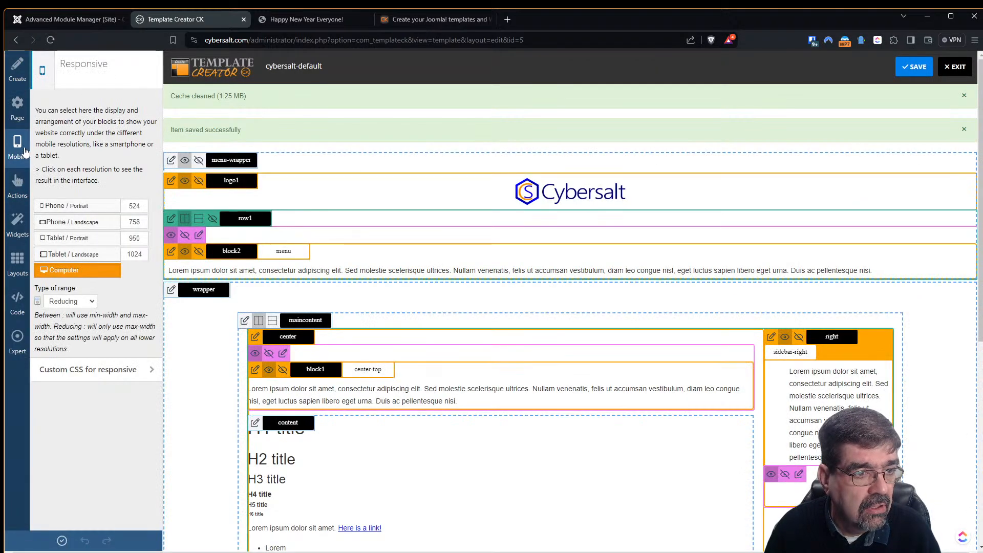
left_click(197, 183)
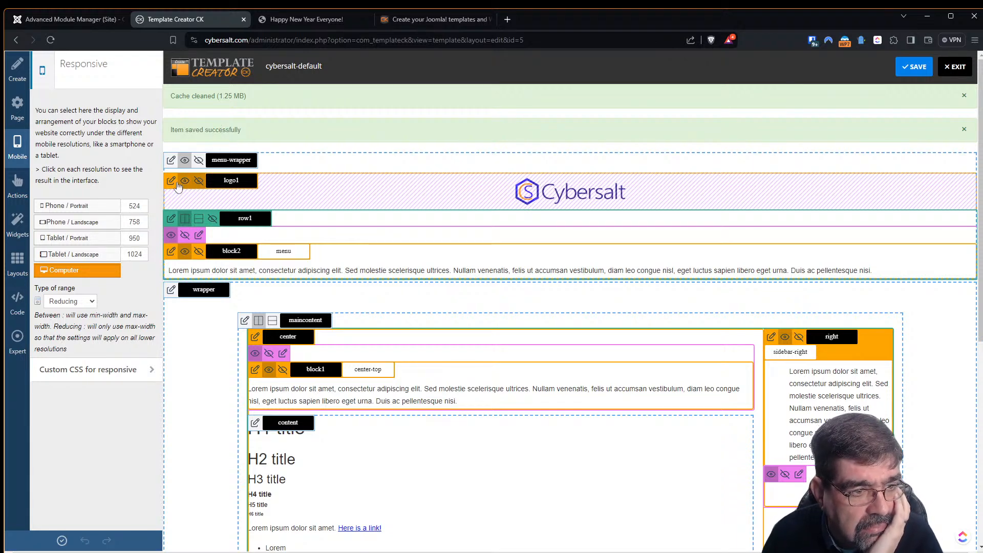
left_click(85, 255)
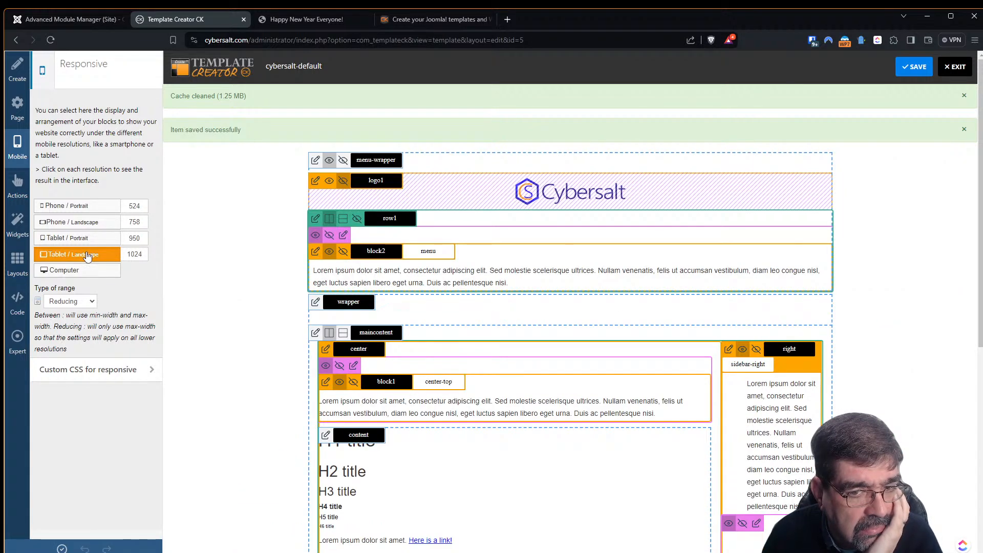
left_click(82, 243)
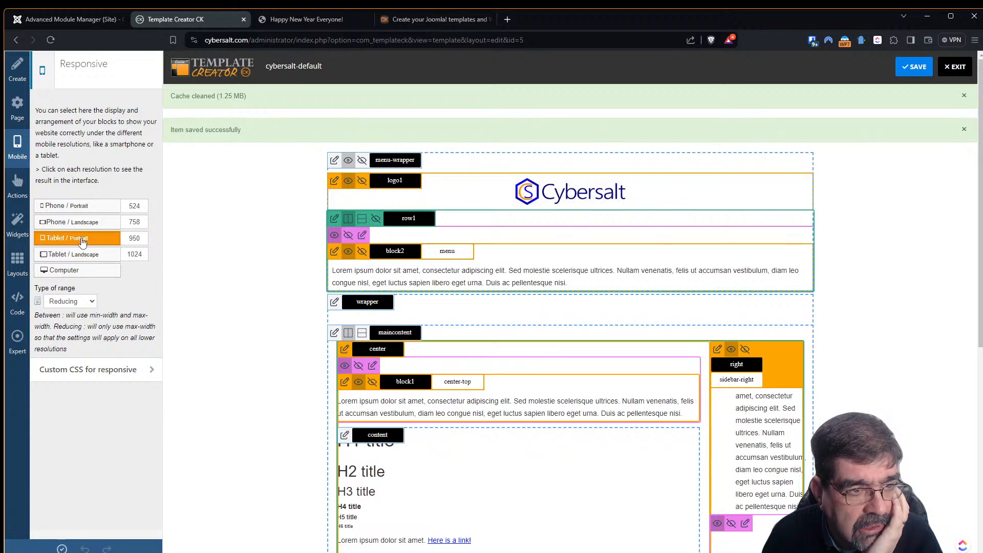
left_click(85, 224)
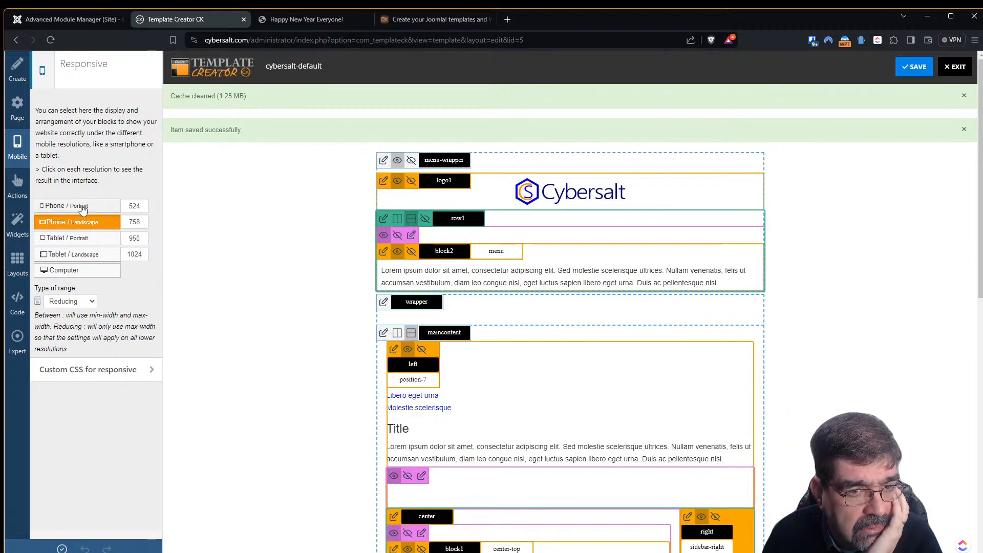
left_click(83, 209)
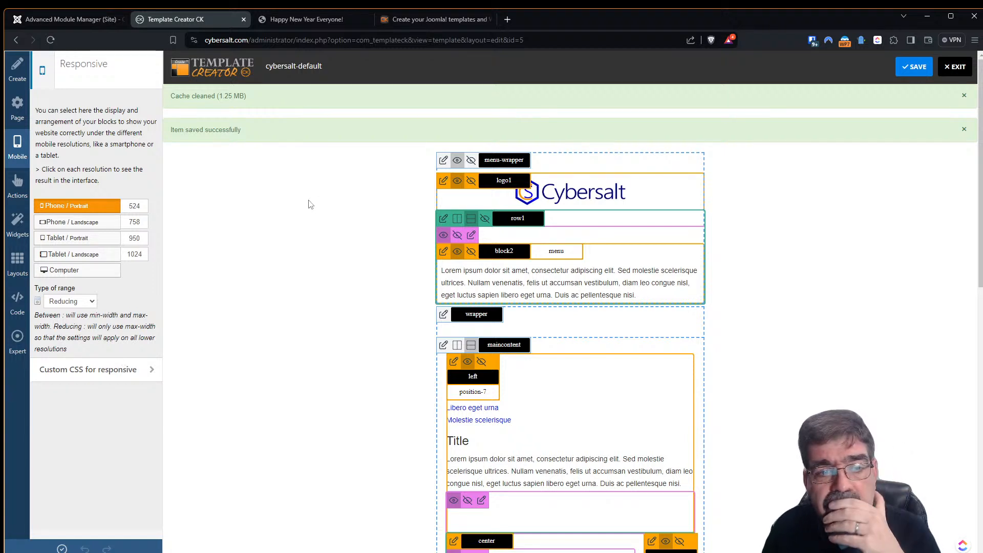
- Assign images/cybersalt-logo-tr.png as the logo1 image at the phone portrait resolution and save the template
left_click(445, 183)
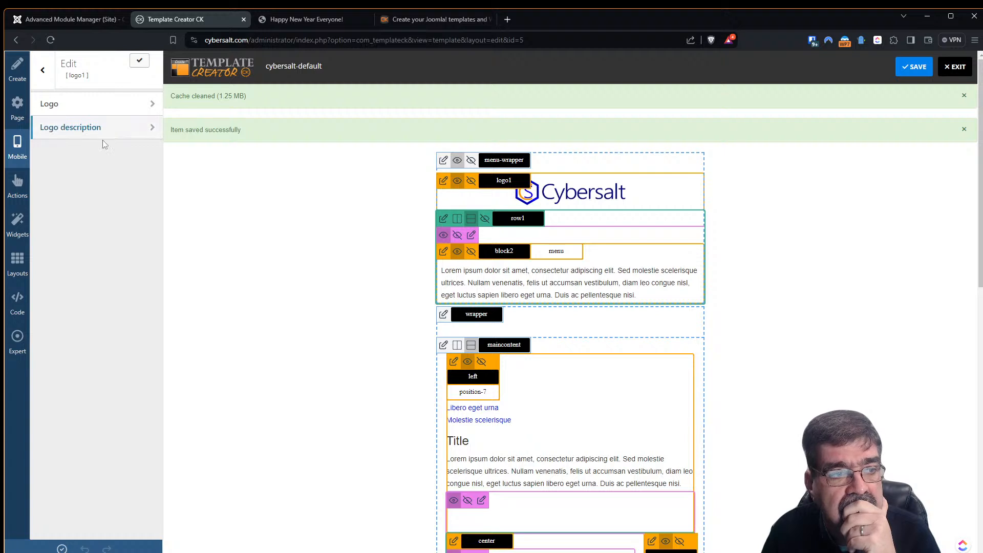
left_click(66, 103)
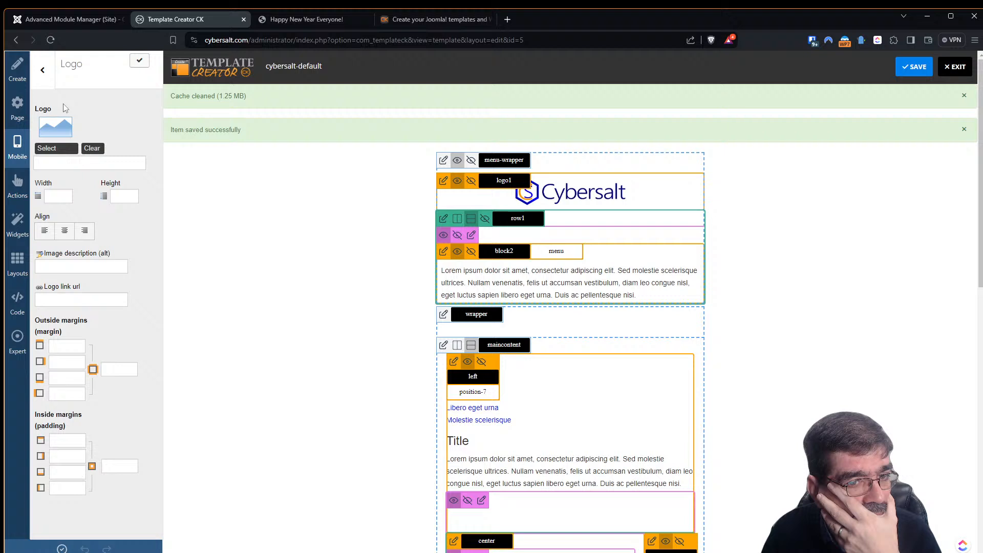
left_click(66, 150)
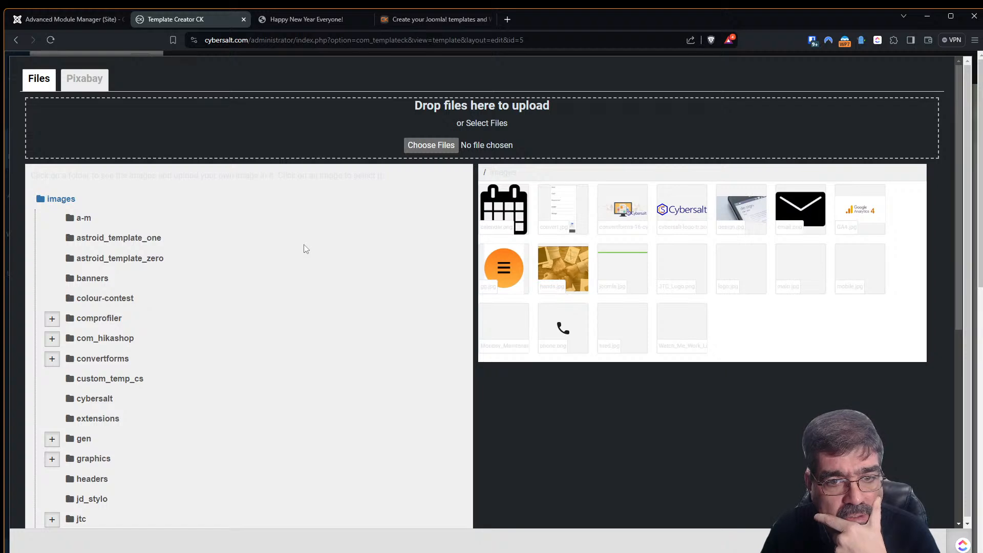
left_click(685, 219)
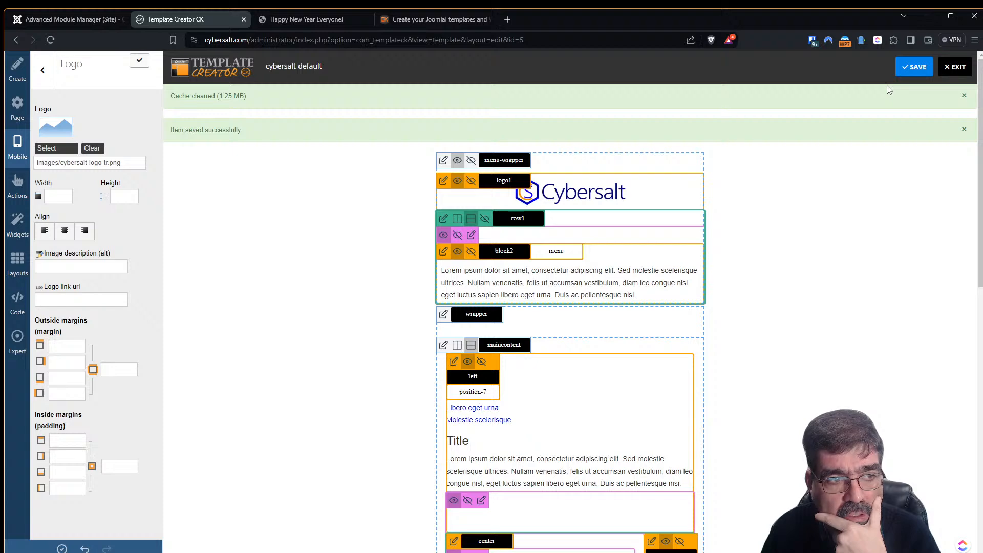
left_click(908, 69)
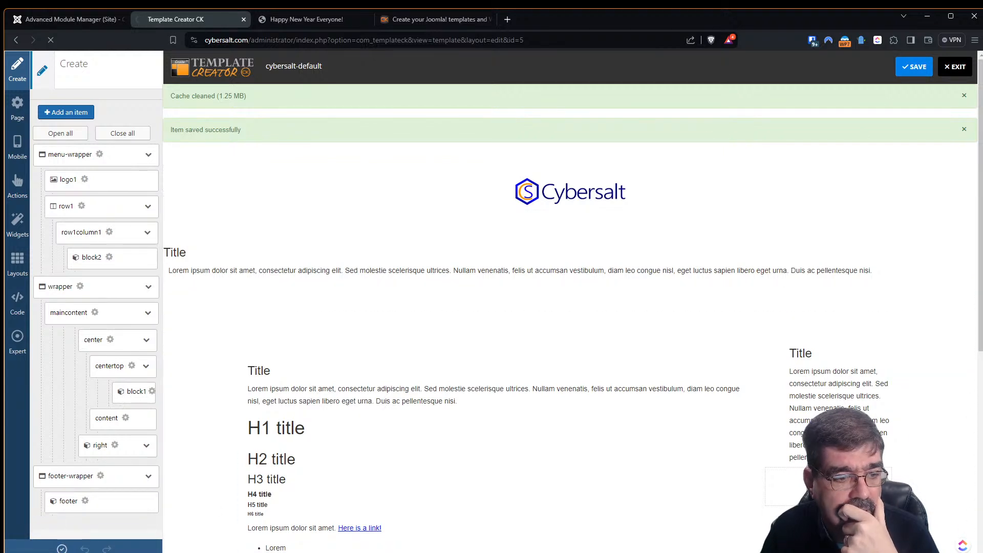
left_click(62, 549)
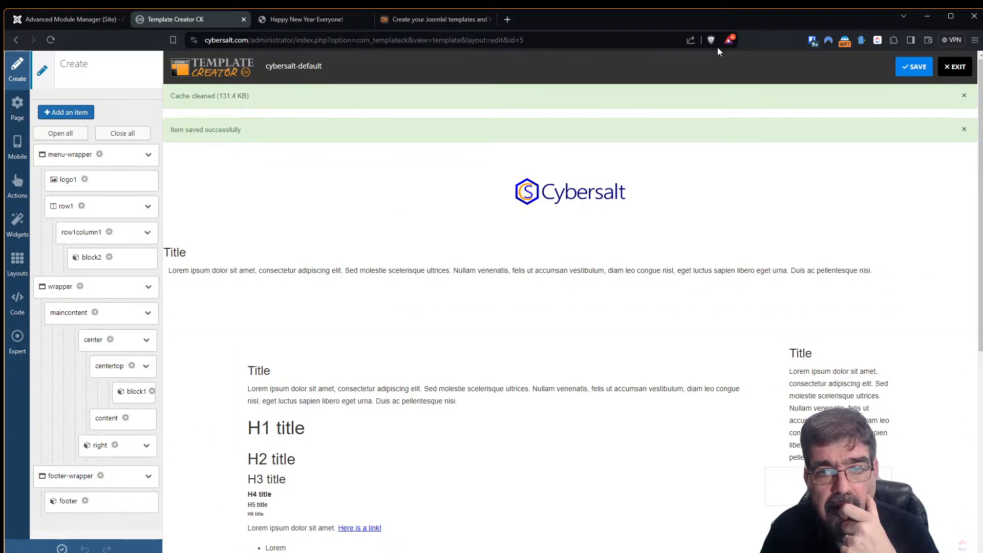
- Switch the browser's user agent to the Chrome default for the template editor page
left_click(844, 43)
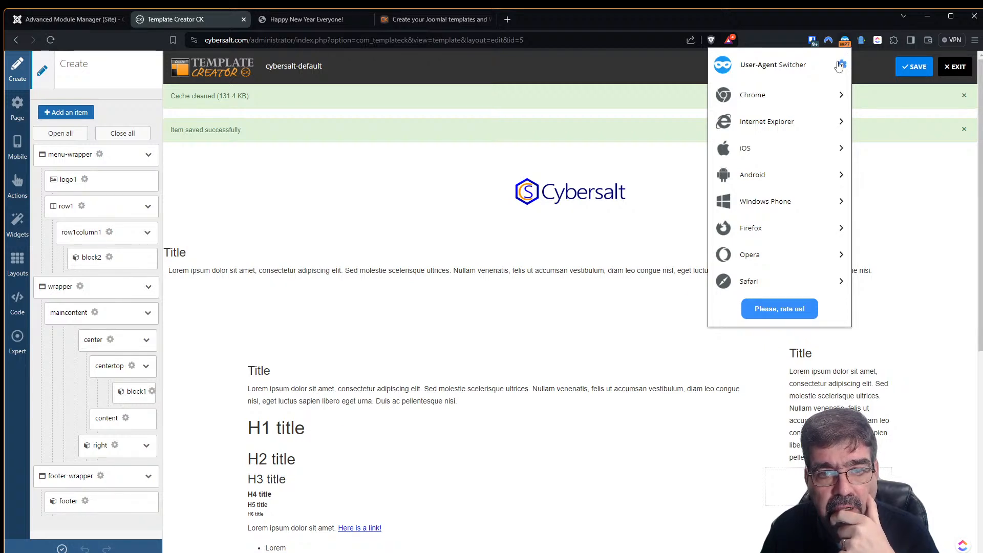
left_click(770, 97)
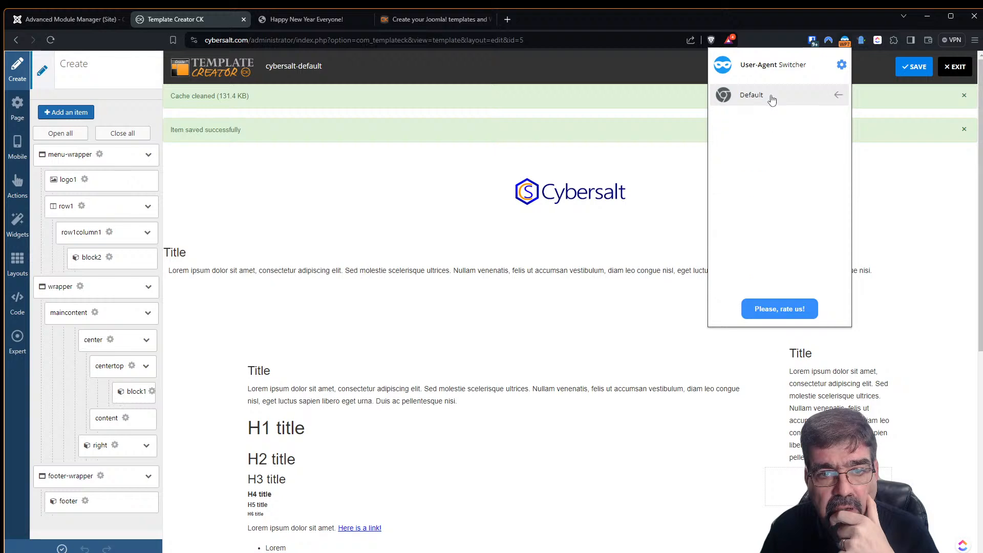
left_click(724, 102)
left_click(561, 169)
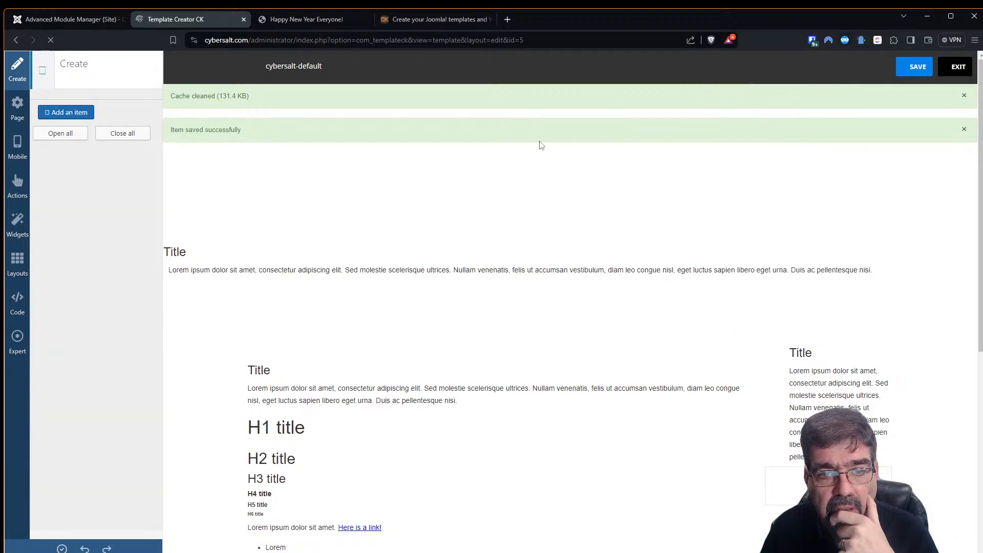
- Bring up the Happy New Year Everyone! article preview and switch its user agent to the Chrome default
left_click(285, 20)
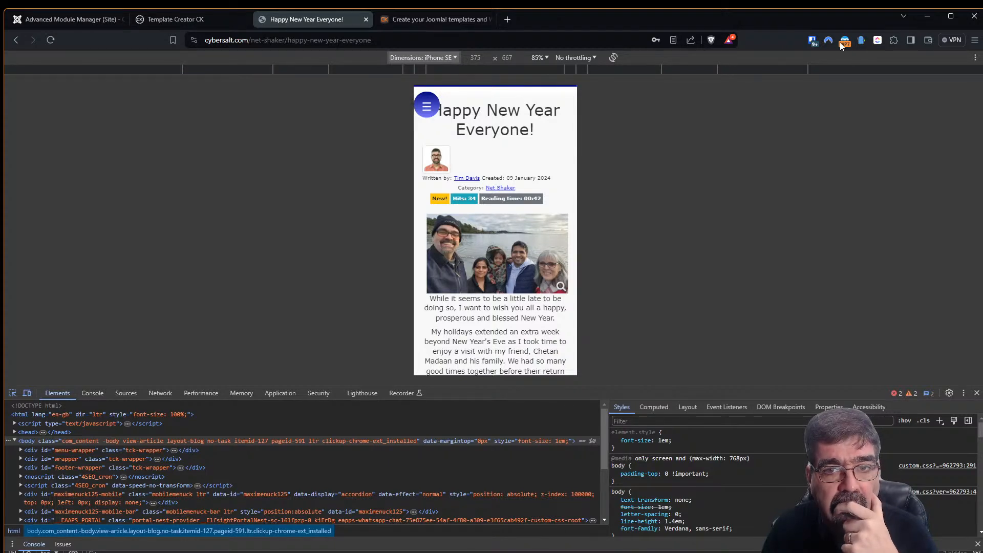
left_click(844, 41)
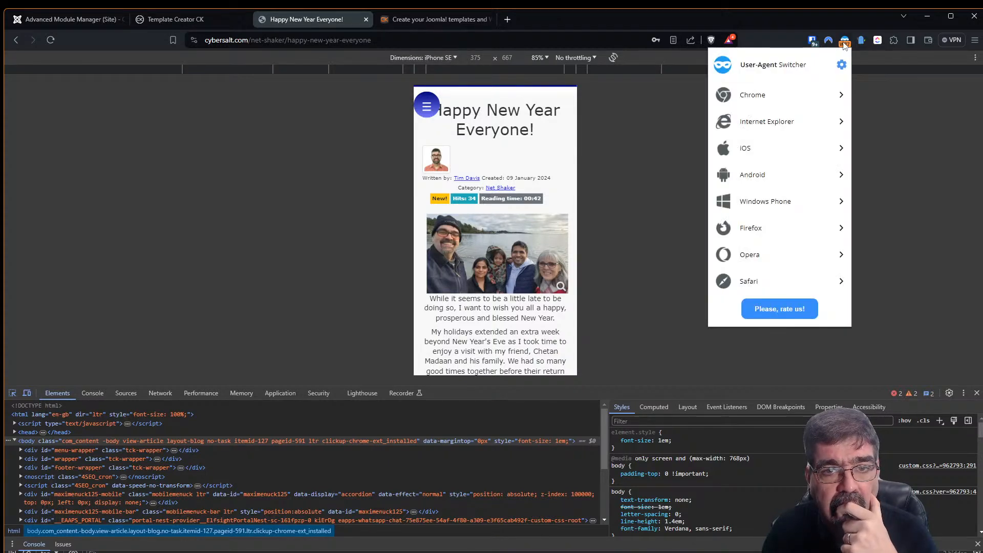
left_click(787, 106)
left_click(751, 97)
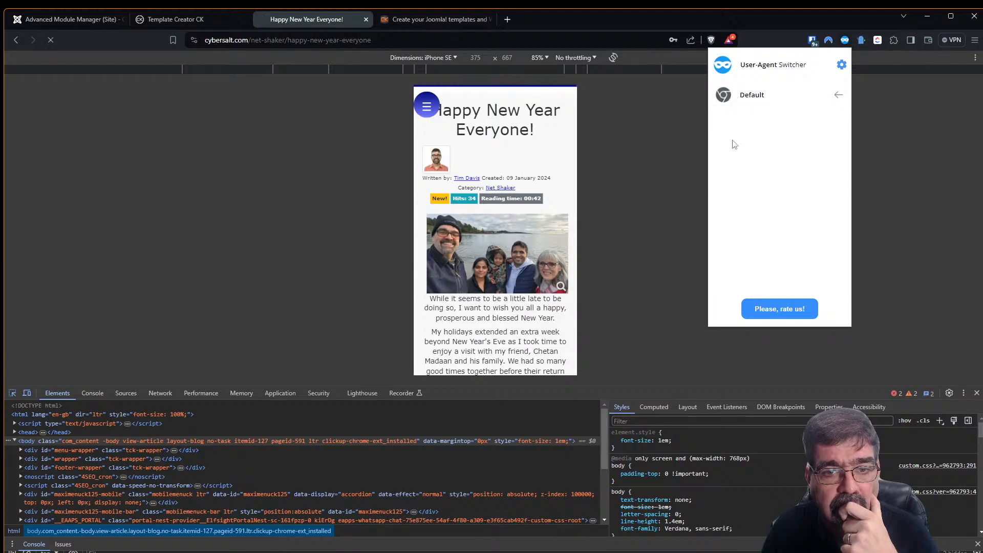
left_click(642, 256)
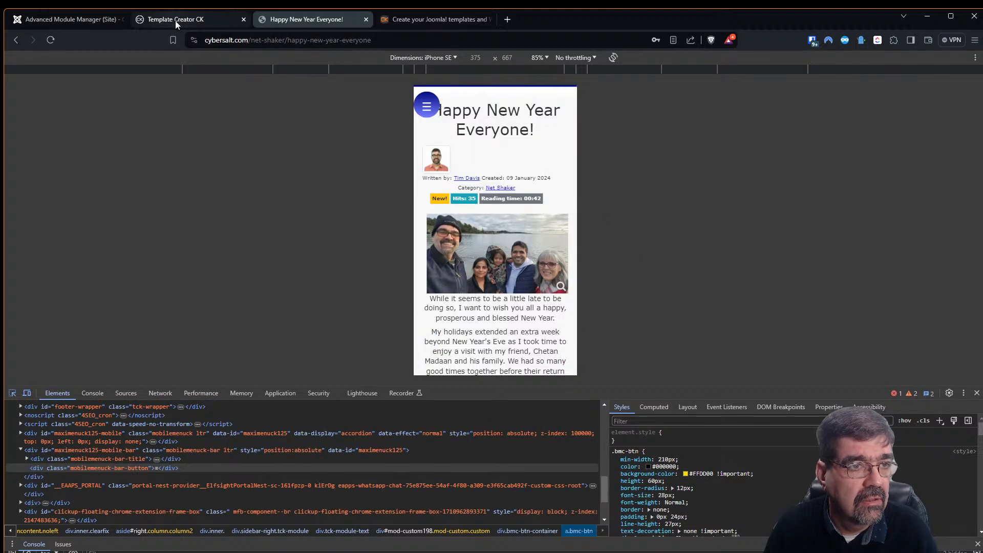
- Check the logo1 image assignment at the phone portrait resolution in the template editor and save the template again
left_click(210, 18)
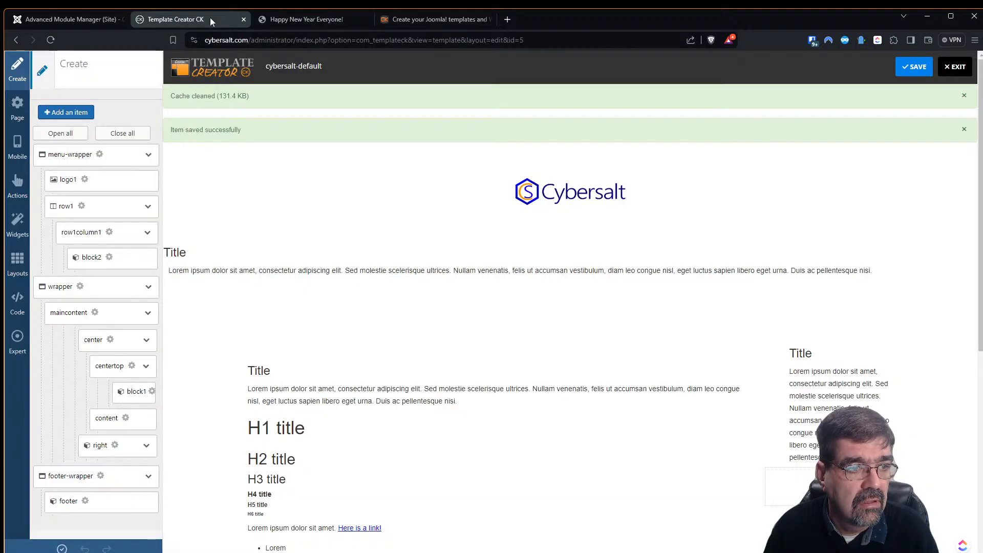
left_click(19, 143)
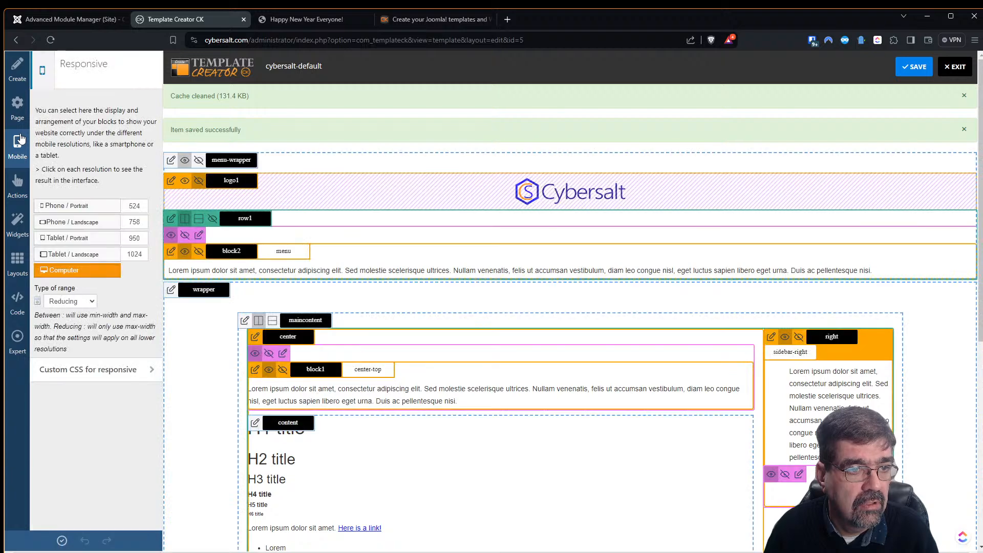
left_click(100, 210)
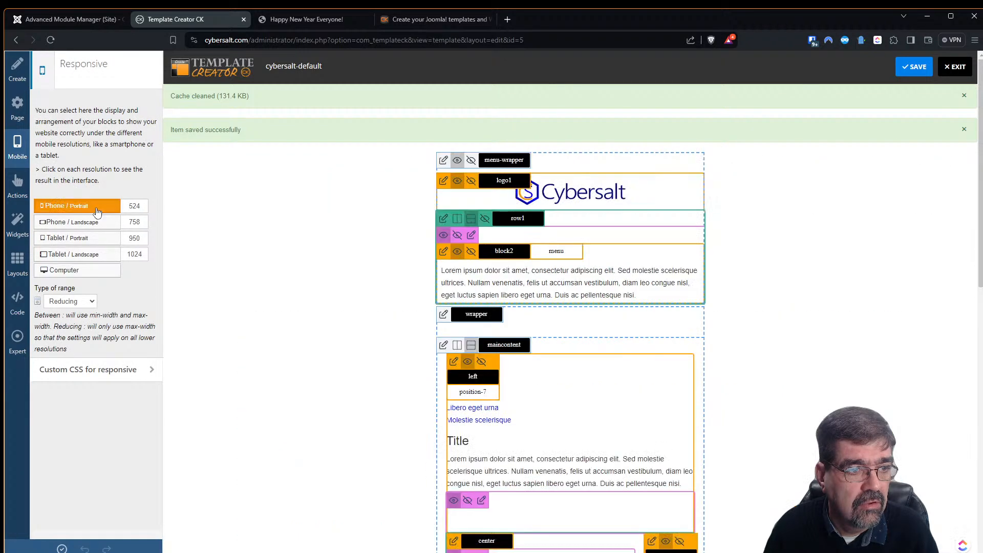
left_click(443, 182)
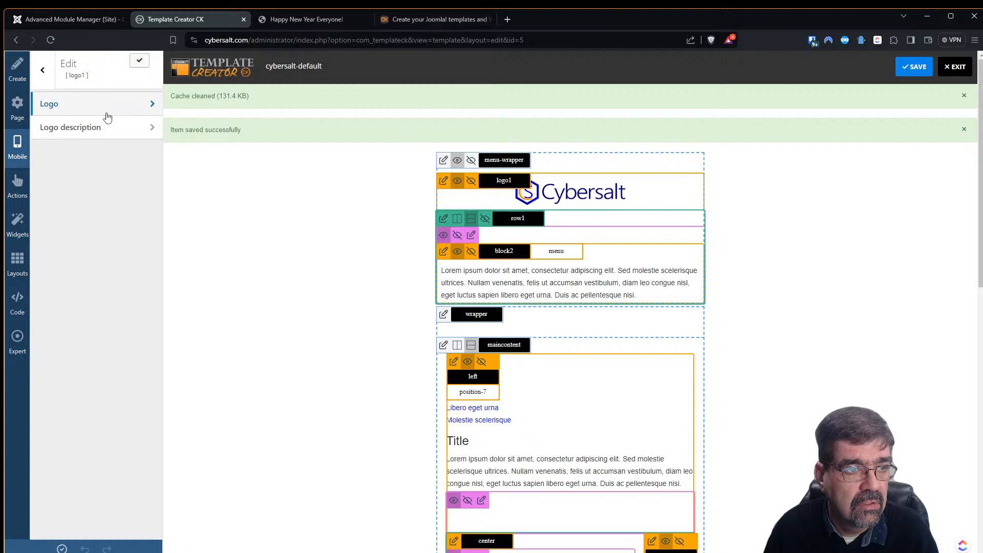
left_click(105, 113)
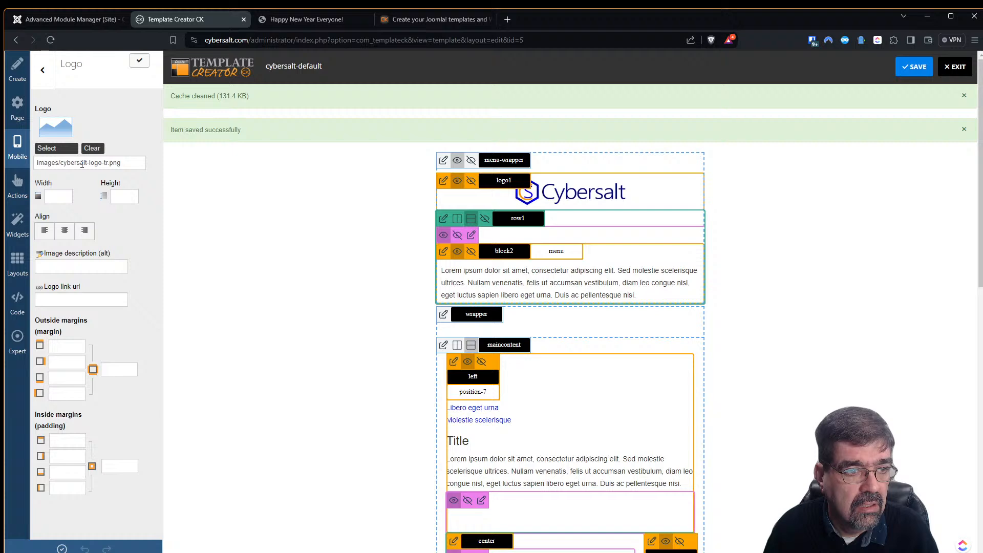
left_click(925, 73)
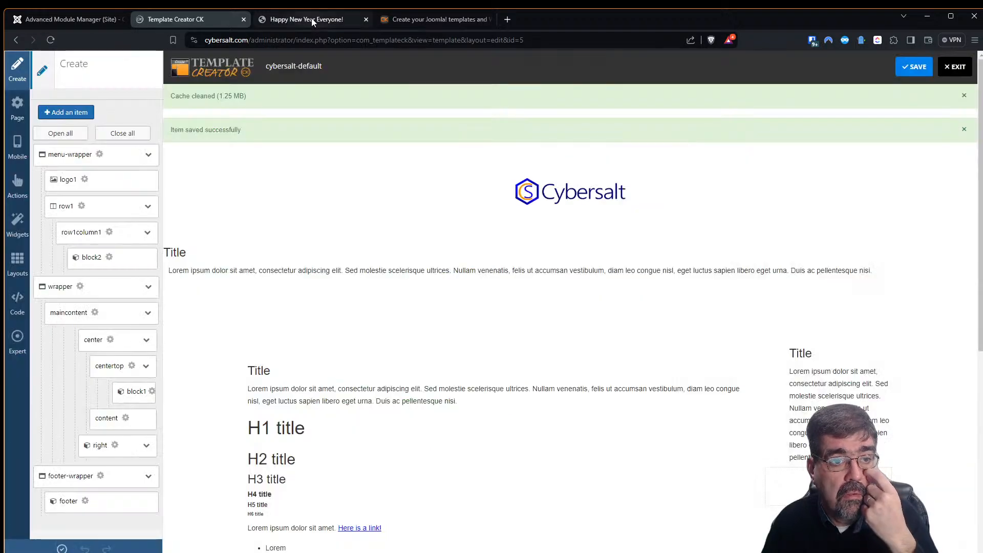
- Reload the article in the iPhone SE preview to check the logo, then return to the template editor
left_click(314, 20)
key("F5")
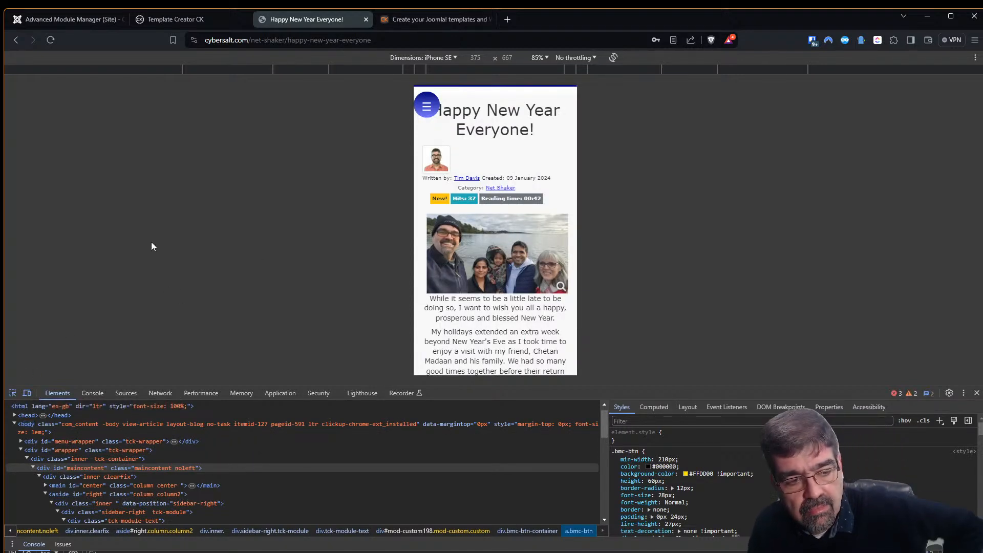
left_click(185, 20)
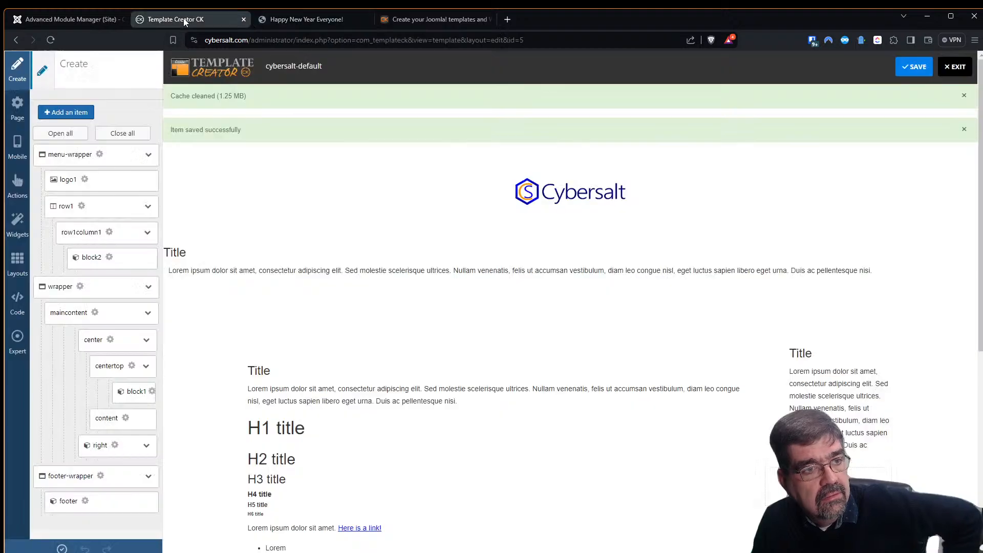
left_click(84, 20)
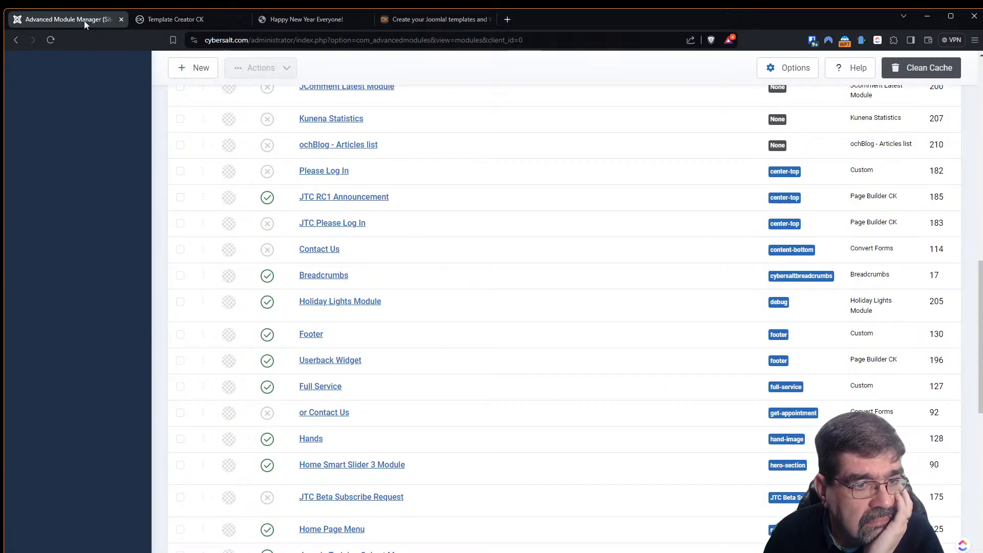
left_click(177, 20)
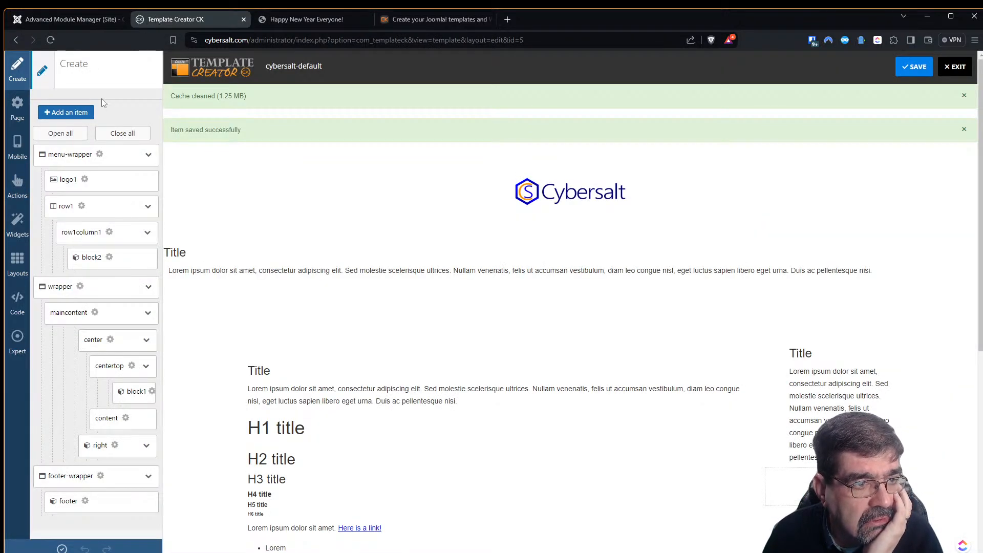
- Set the responsive type of range to Between, save the template and dismiss the creation report
left_click(17, 149)
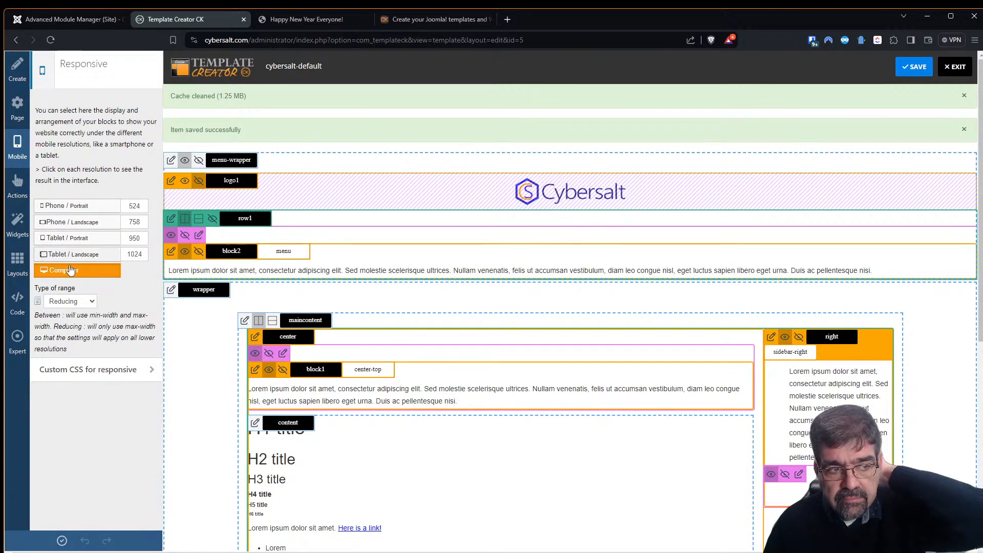
left_click(69, 301)
left_click(67, 312)
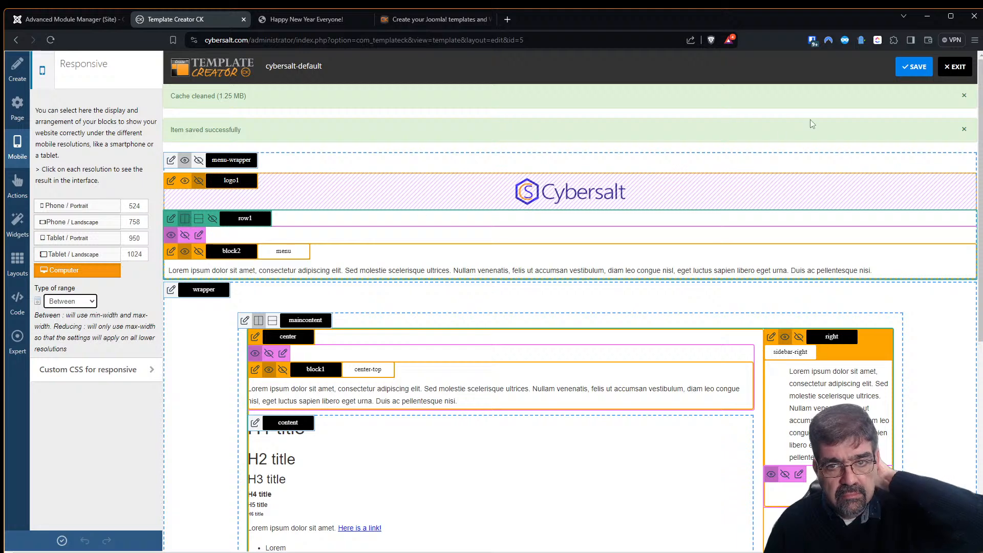
left_click(911, 68)
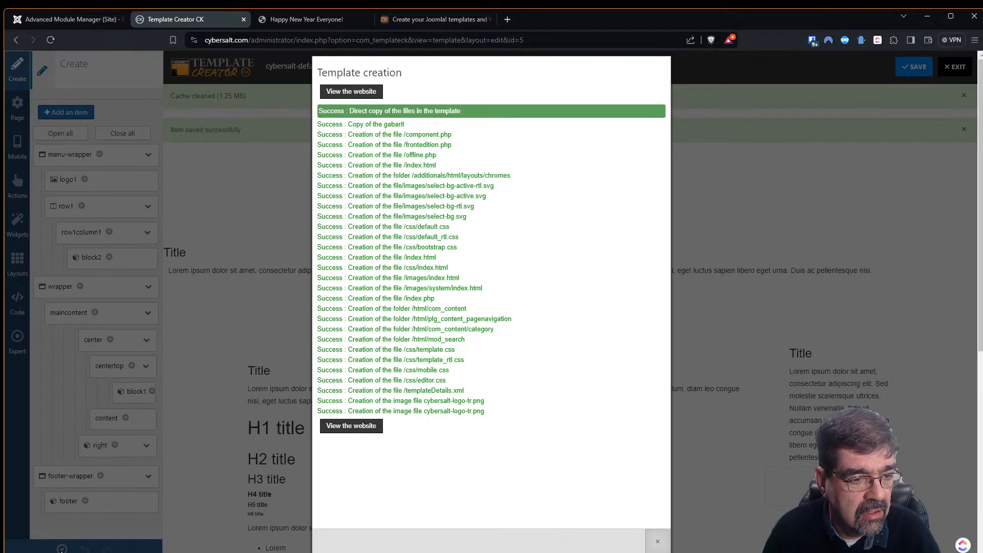
left_click(657, 541)
left_click(925, 71)
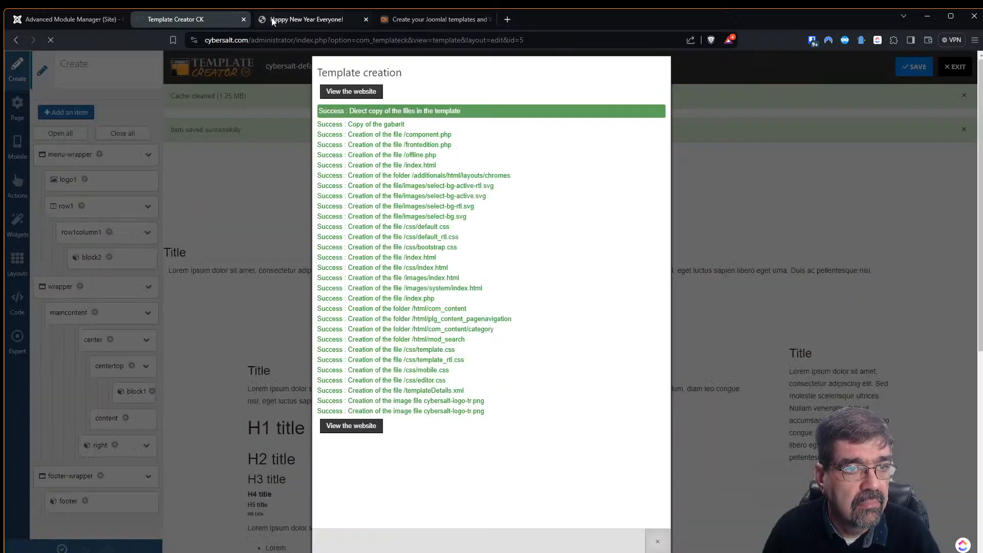
- Load the article's address again in the iPhone SE preview to check the mobile logo
left_click(273, 20)
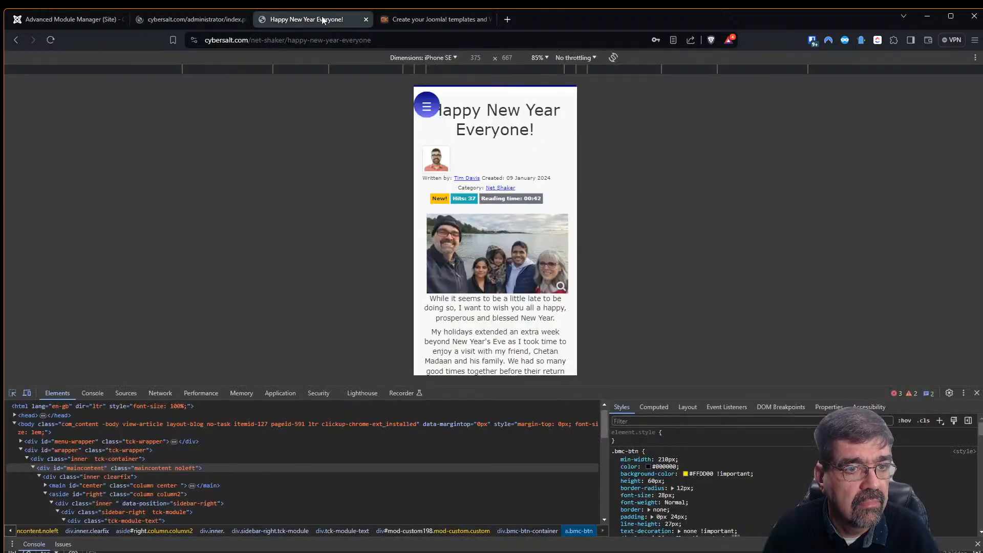
left_click(438, 39)
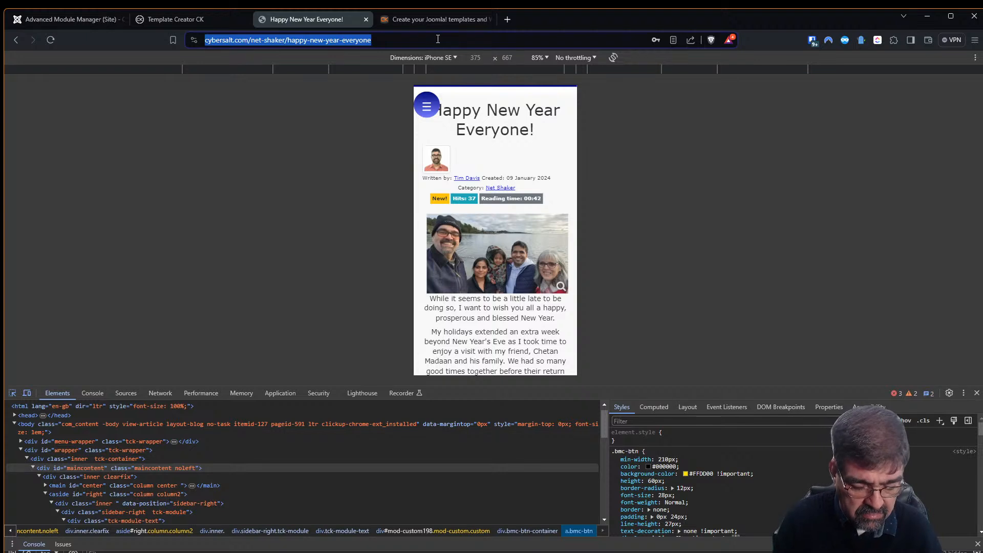
key("Return")
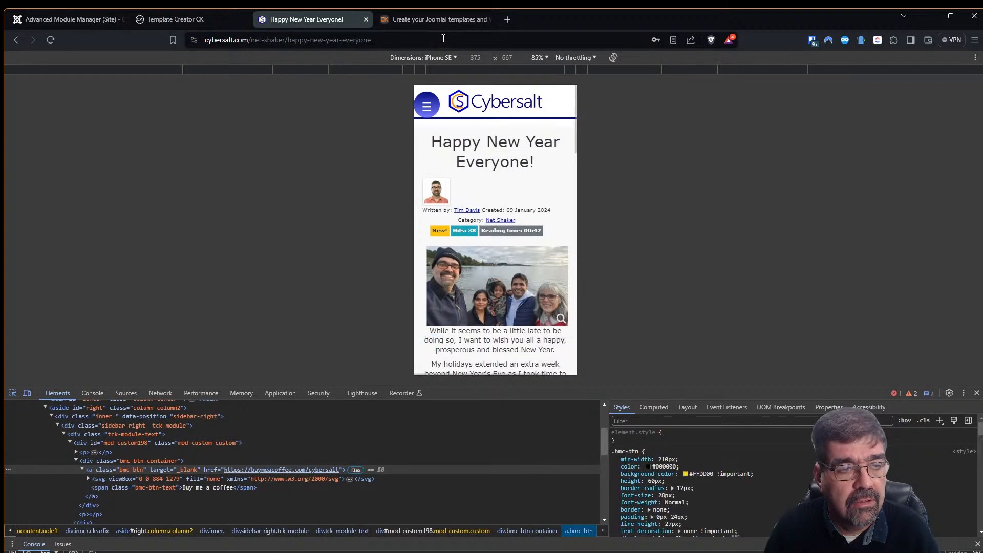
- Review the type of range options in the template's responsive settings without changing the selection
left_click(167, 21)
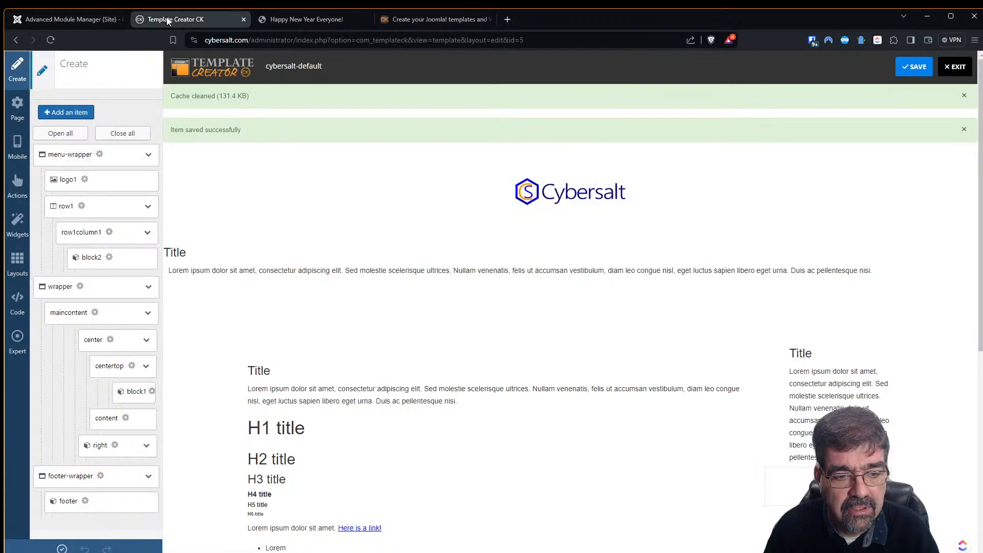
left_click(18, 148)
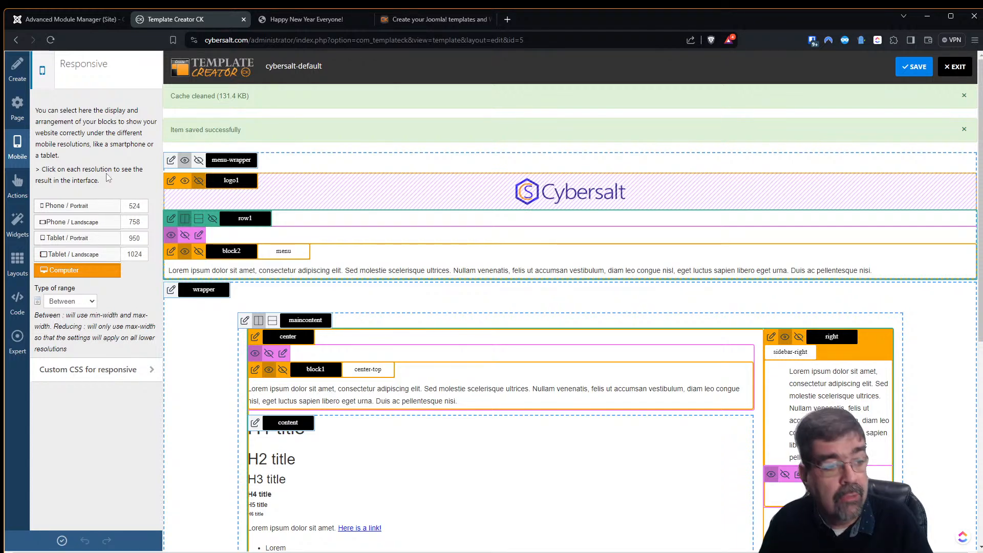
left_click(75, 302)
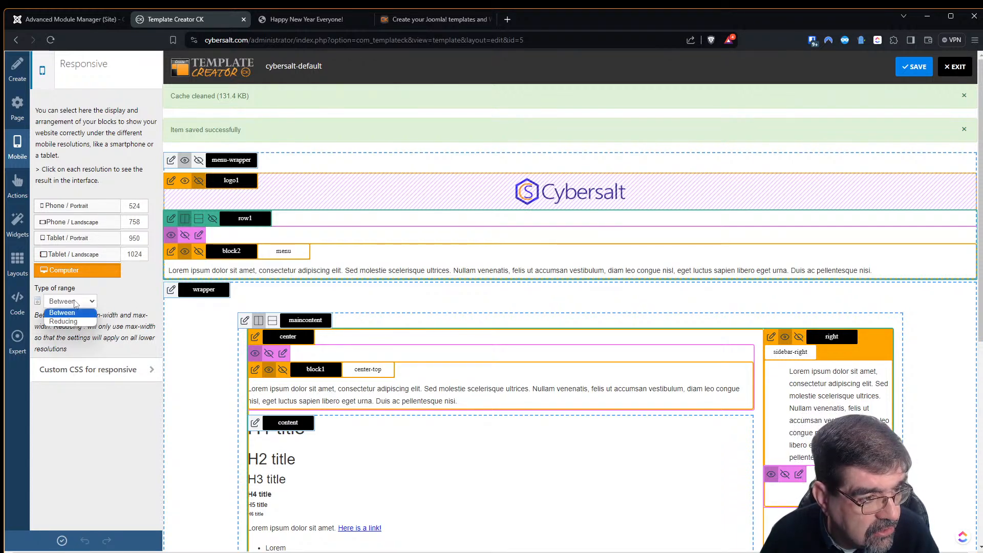
left_click(128, 308)
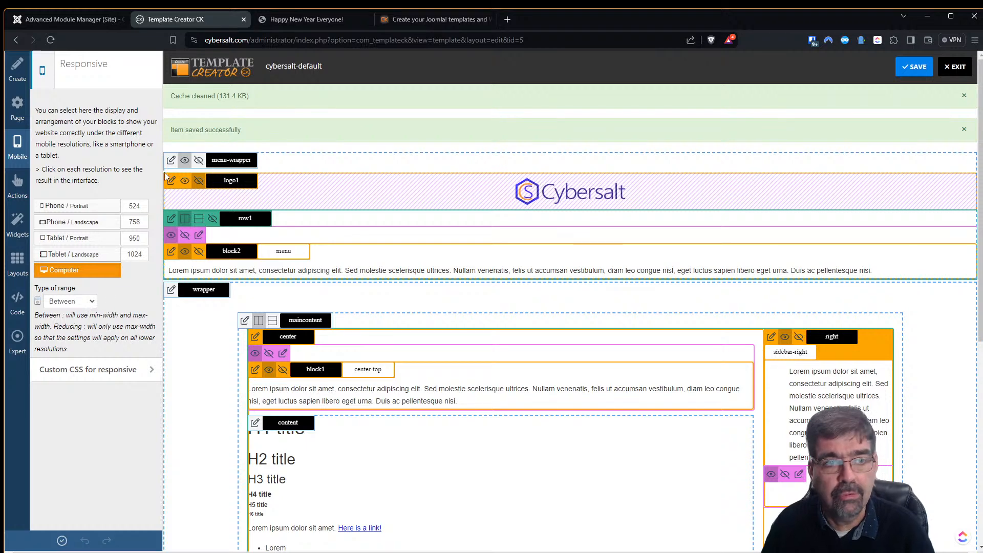
- Refresh the mobile article preview and inspect the page's element tree
left_click(287, 22)
key("F5")
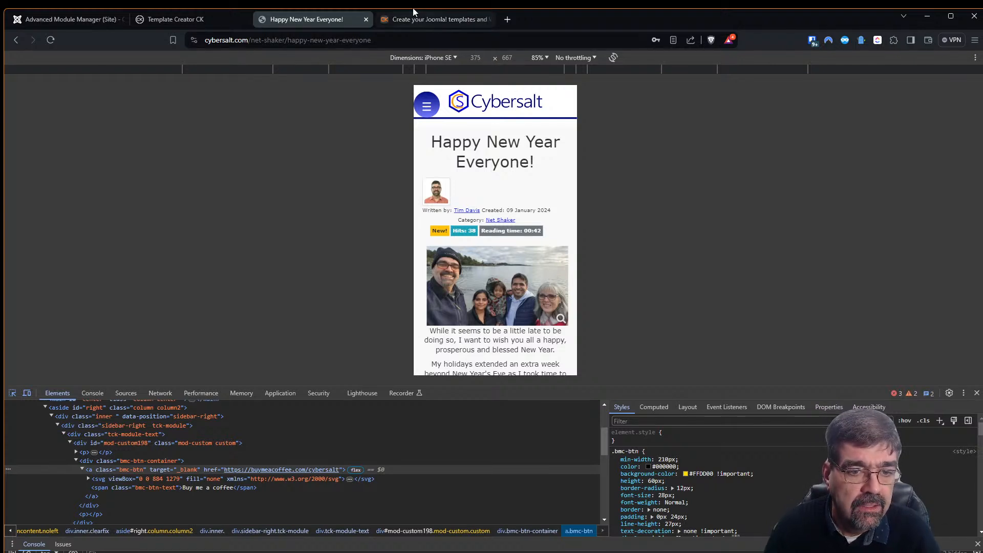
scroll(302, 468, "up", 6)
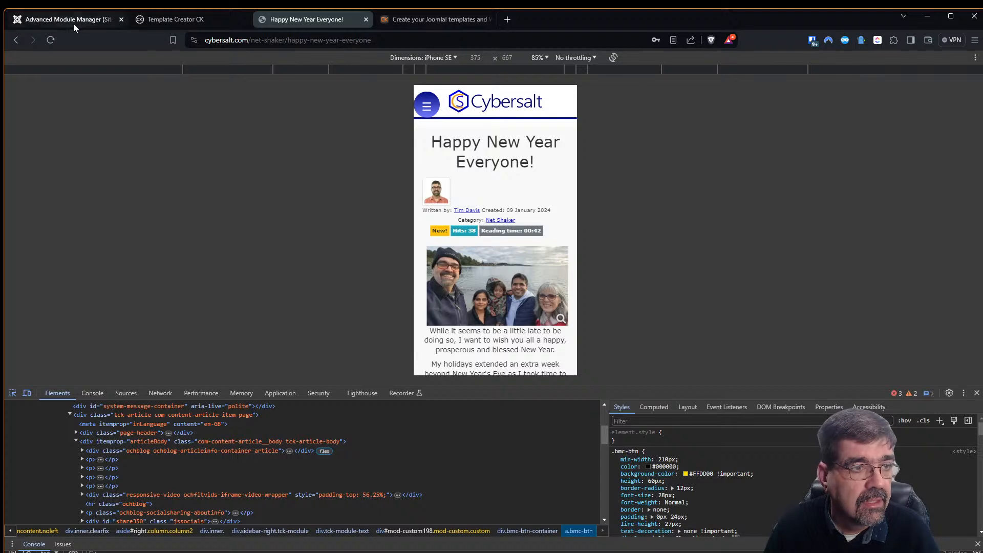
- Examine logo1's logo description settings at the computer resolution, then return to the responsive overview
left_click(152, 19)
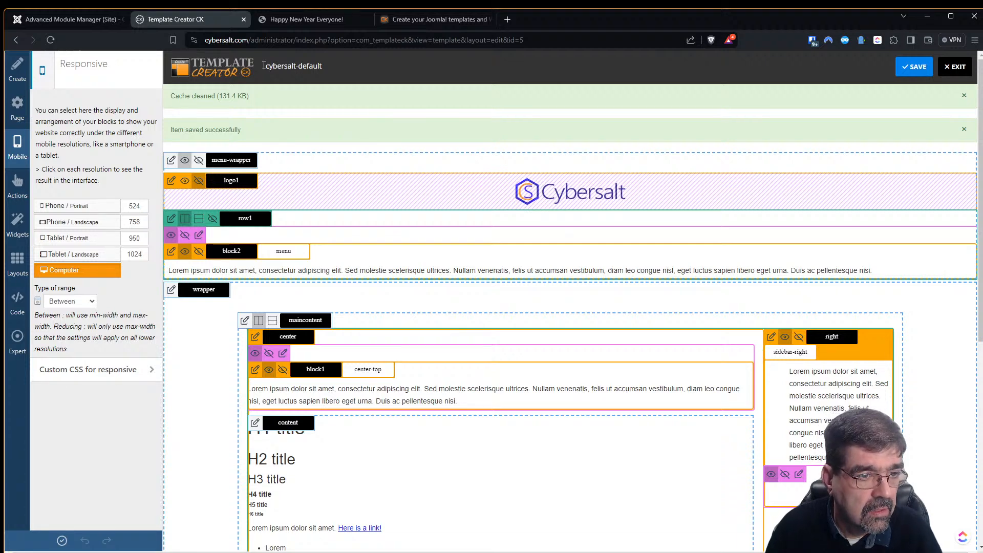
left_click(171, 181)
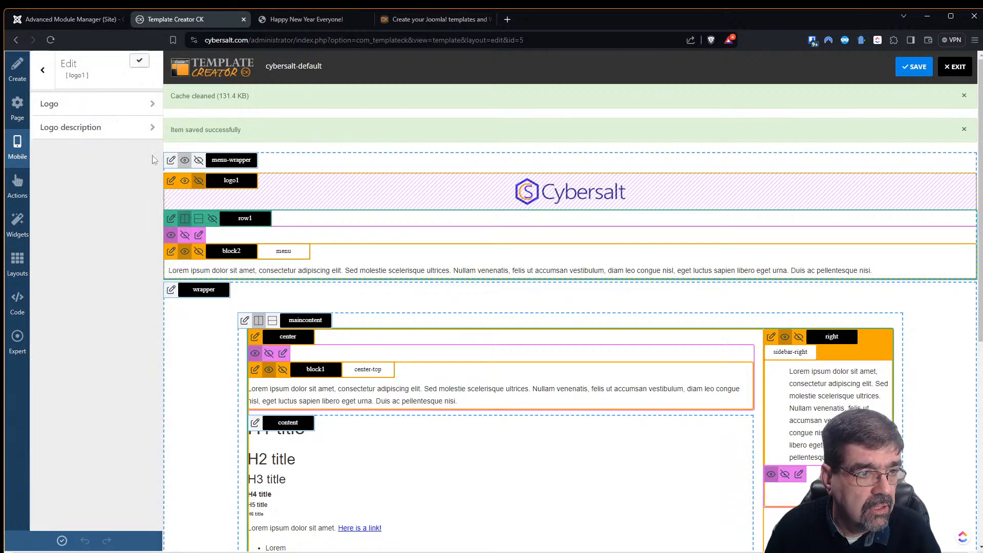
left_click(97, 134)
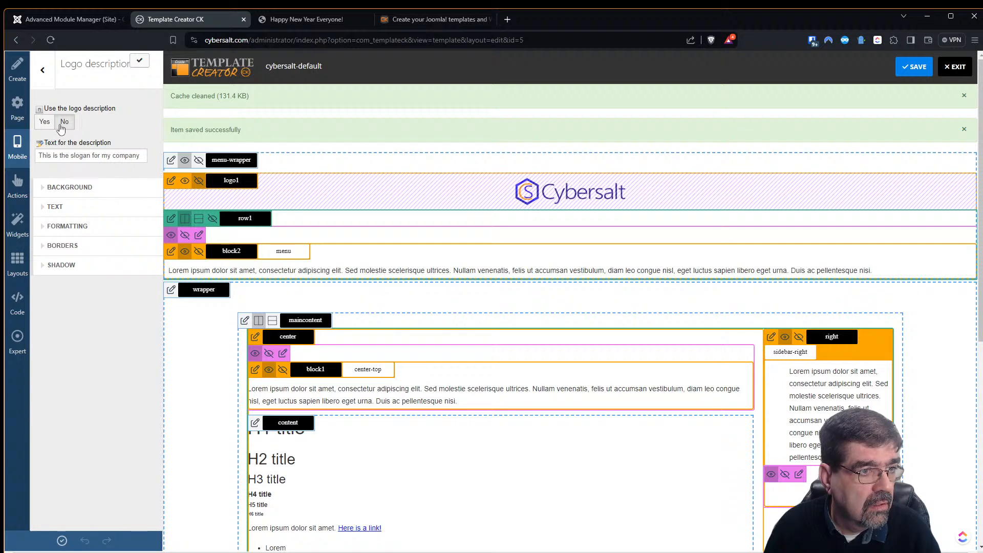
left_click(44, 72)
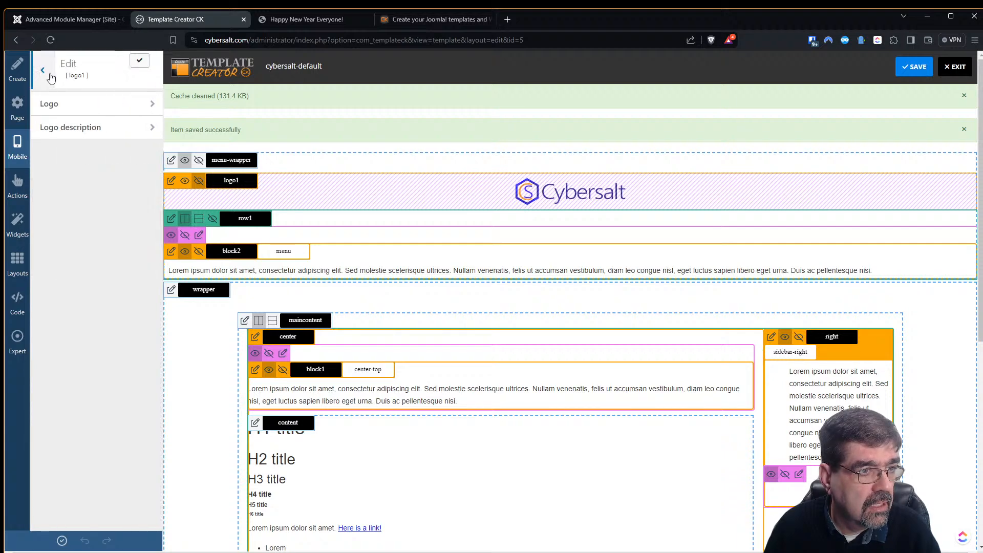
left_click(50, 75)
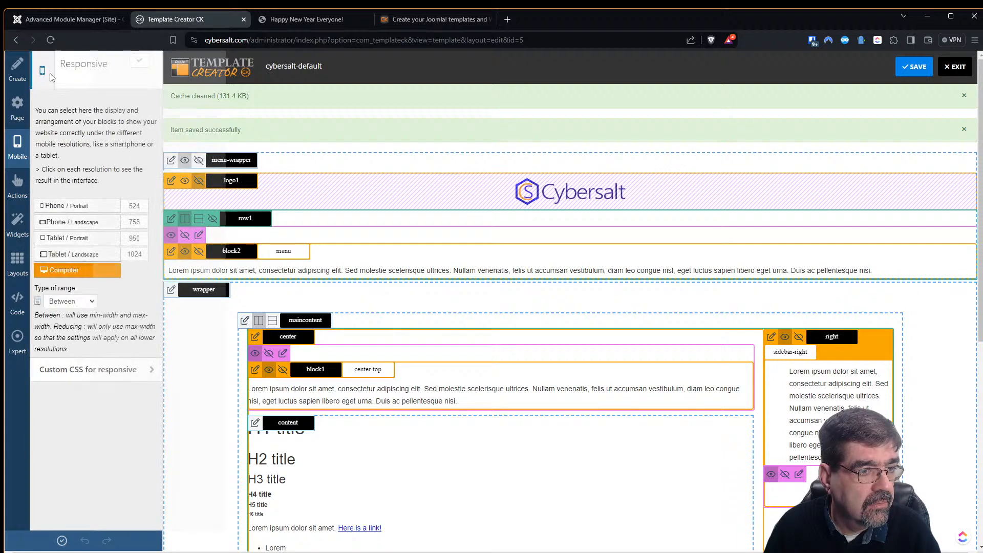
- Generate the template files and close the template creation report
left_click(64, 540)
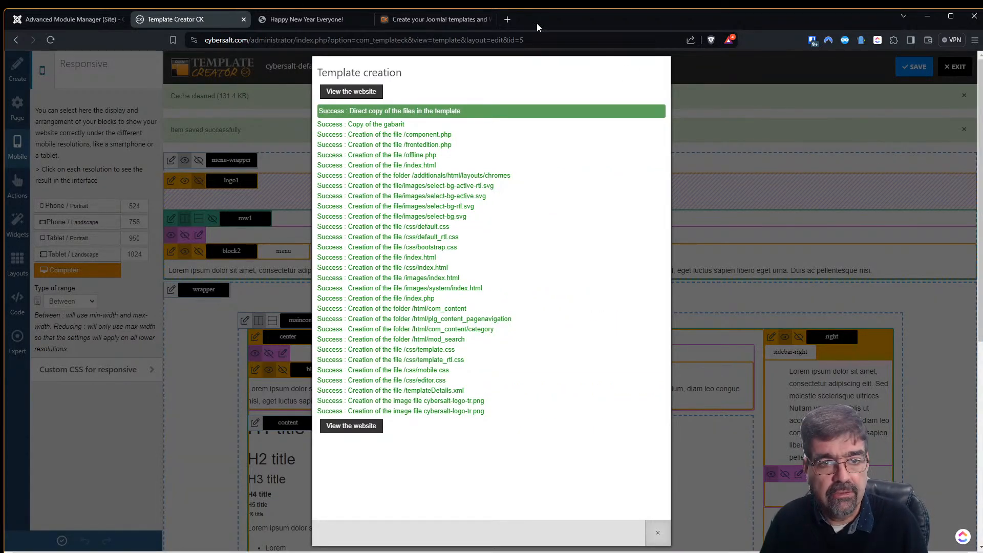
left_click(750, 123)
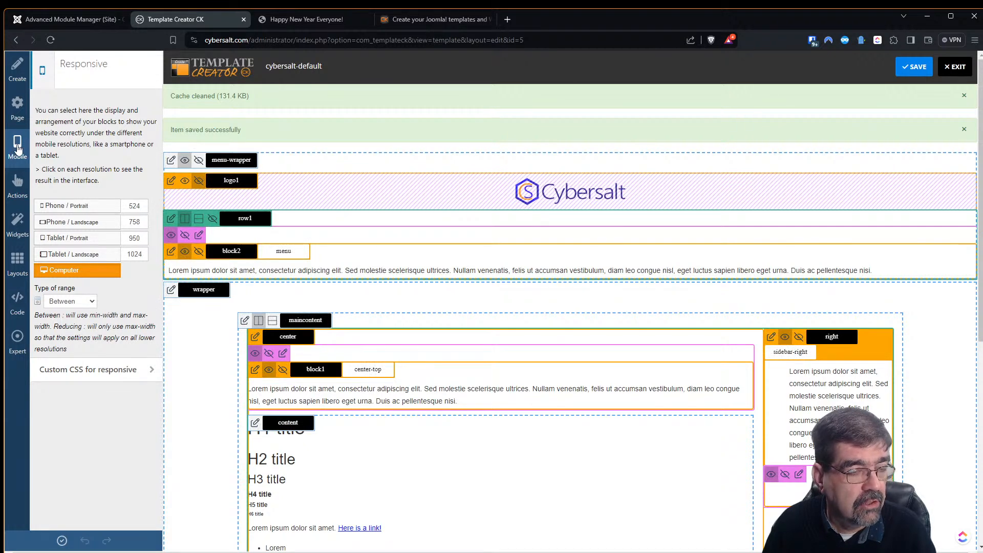
- Rename the logo block in menu-wrapper as mobile-logo
left_click(17, 121)
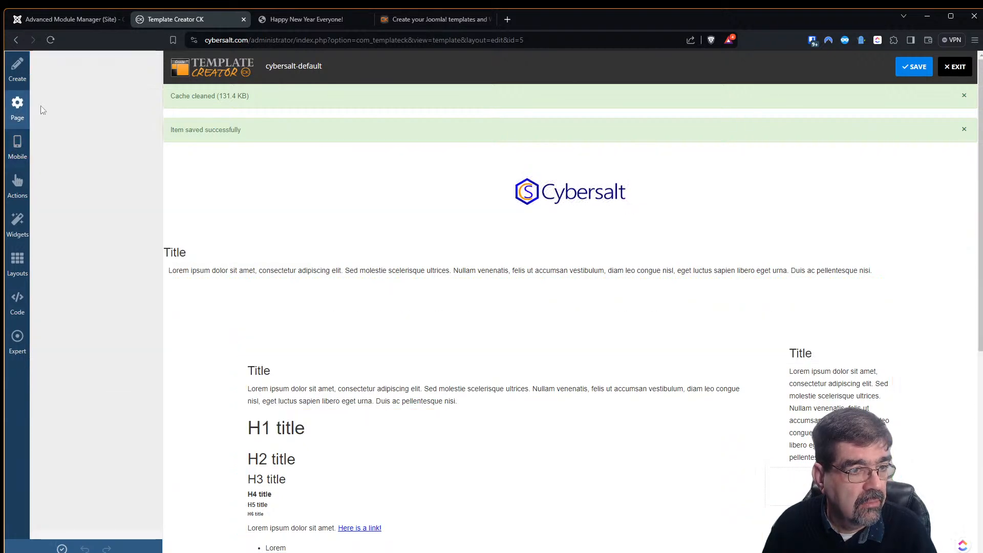
left_click(259, 185)
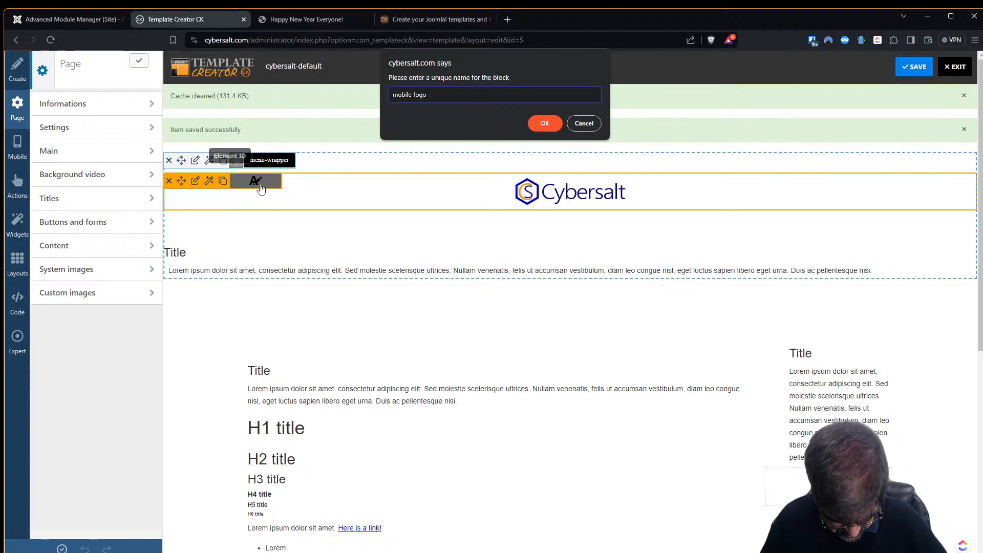
left_click(545, 124)
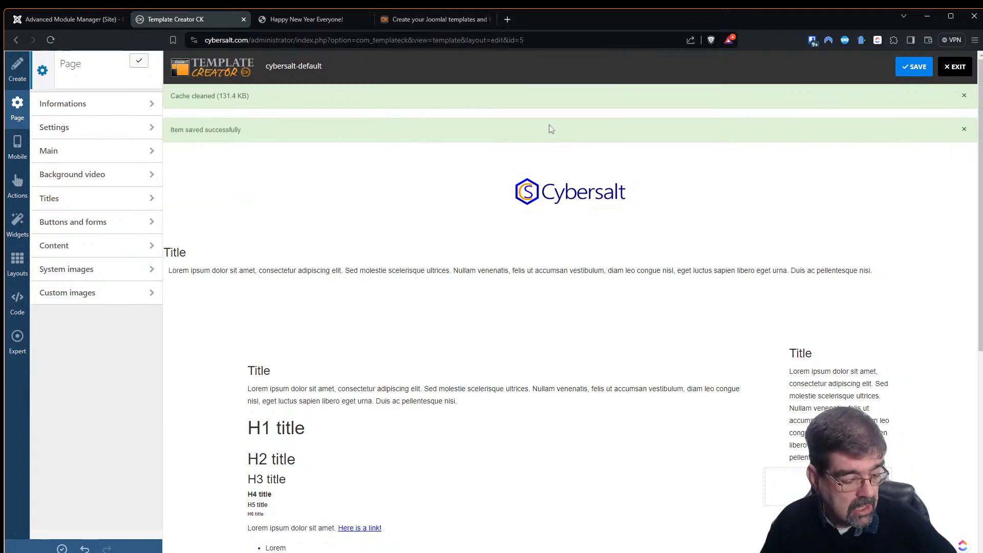
- Save the cybersalt-default template and generate its files again
left_click(923, 68)
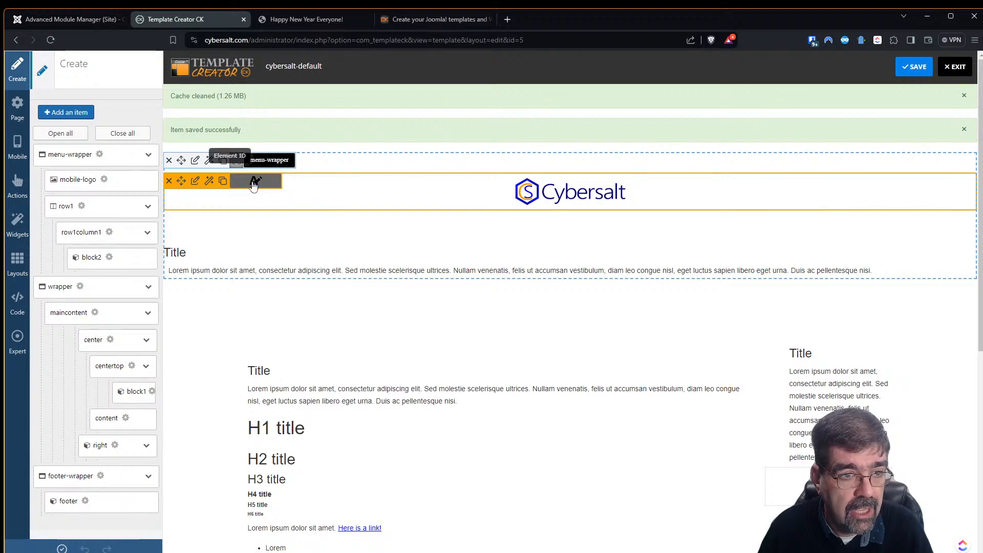
left_click(62, 548)
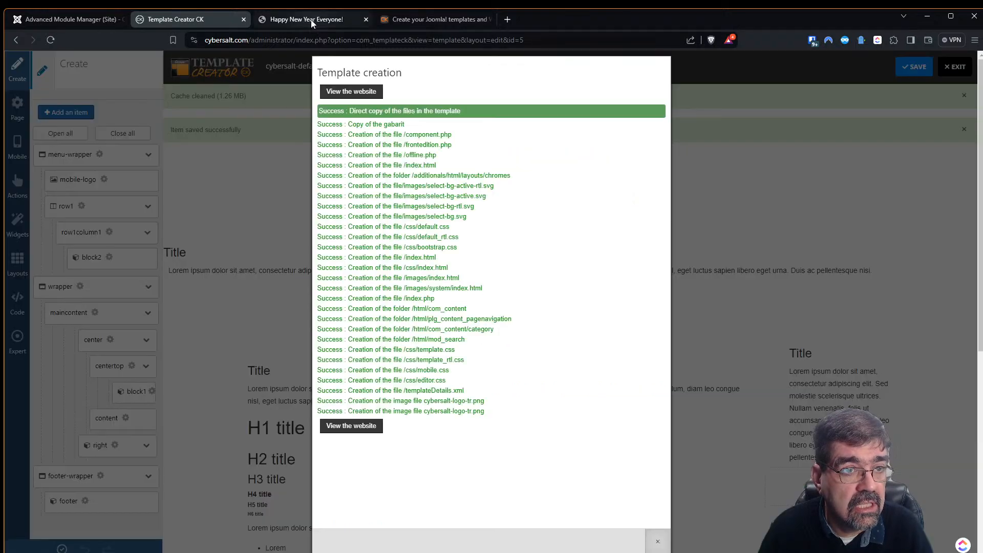
- Reload the Happy New Year article in the portrait iPhone SE preview and check the logo and page layout
left_click(312, 21)
key("F5")
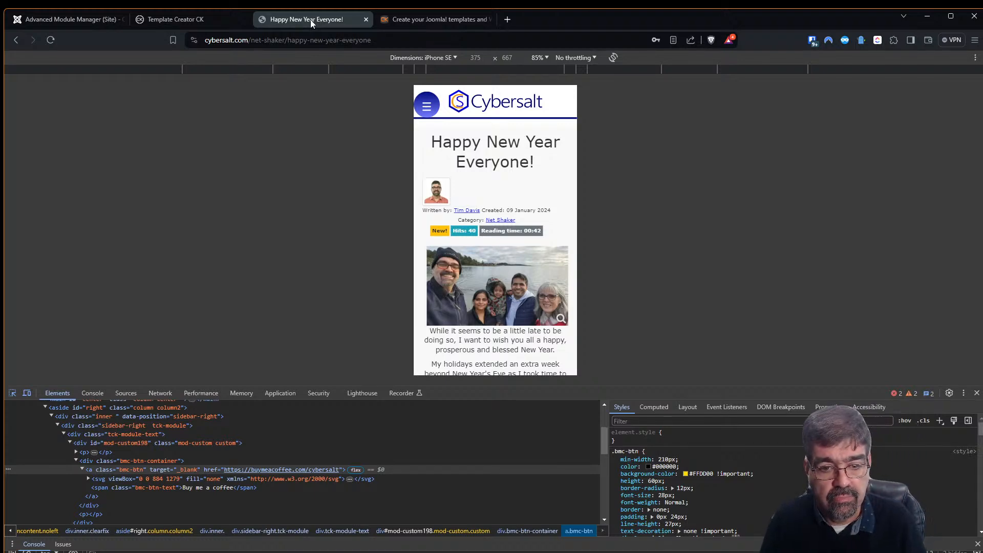
scroll(528, 195, "down", 10)
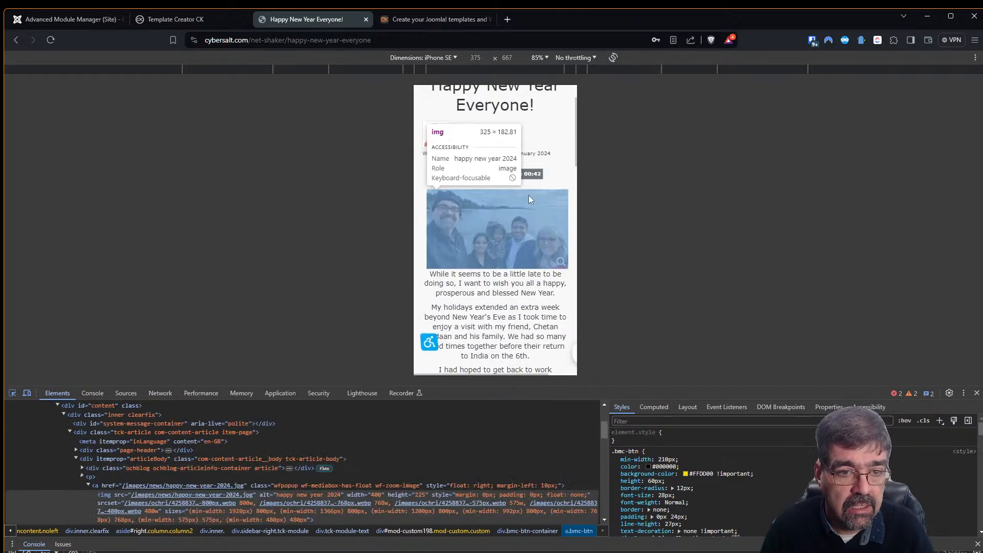
scroll(551, 319, "down", 4)
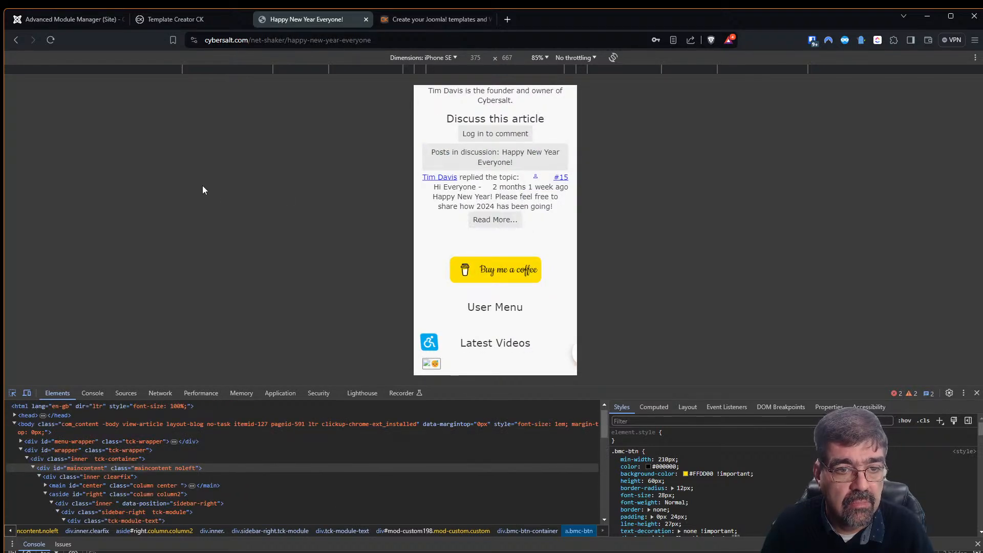
- Rotate the iPhone SE preview to landscape, reload the article and check the logo at the top of the page
left_click(613, 58)
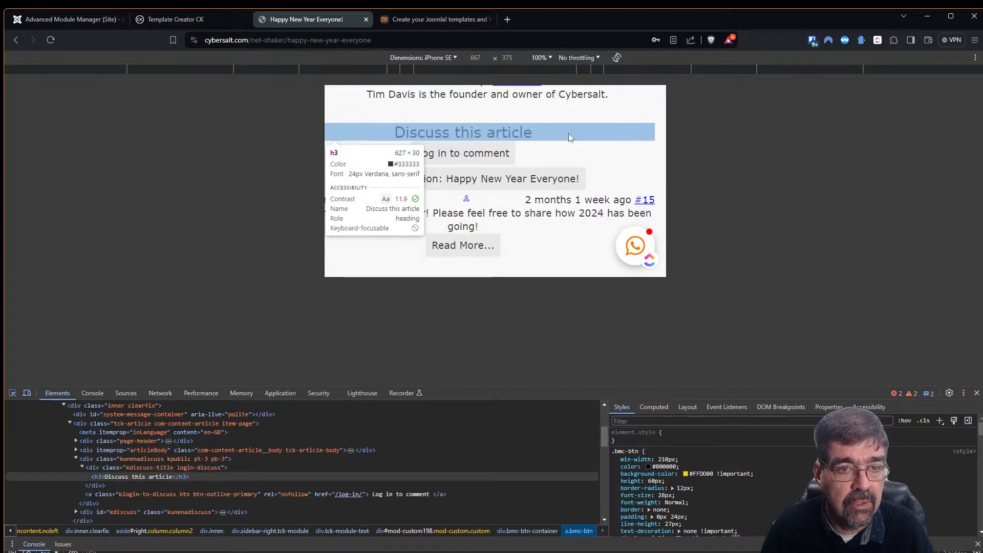
key("F5")
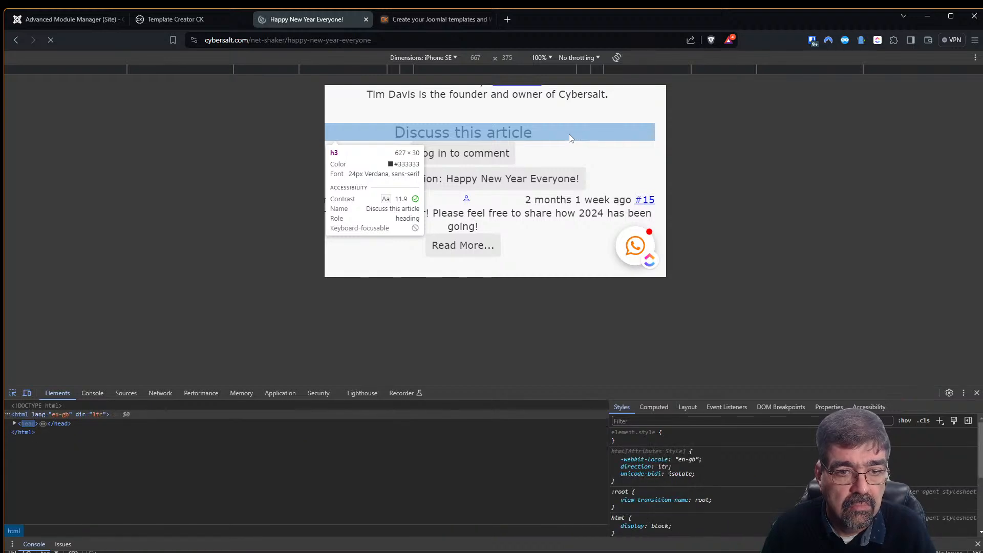
scroll(570, 137, "up", 20)
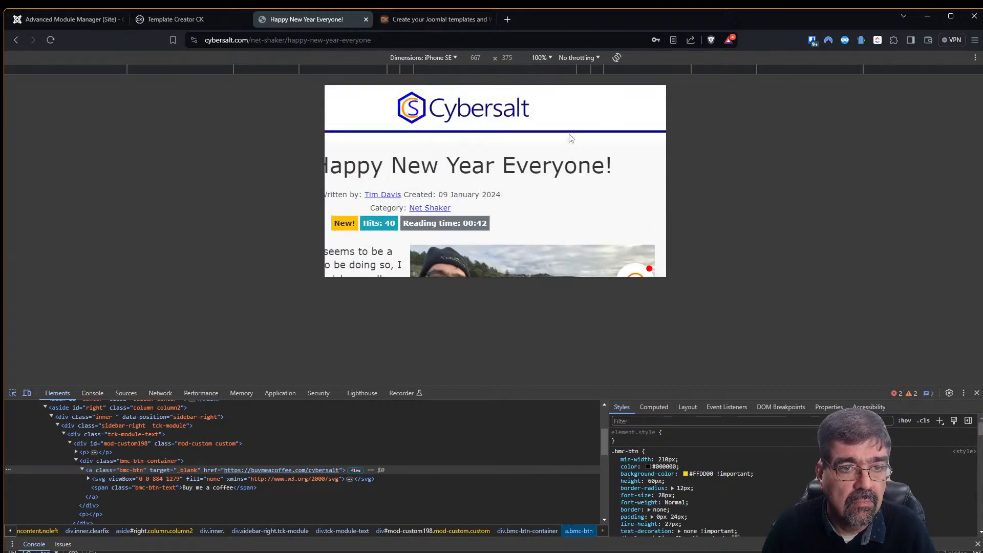
- Inspect the article title, then examine the landscape page from header to footer for horizontal overflow
key("ctrl+shift+c")
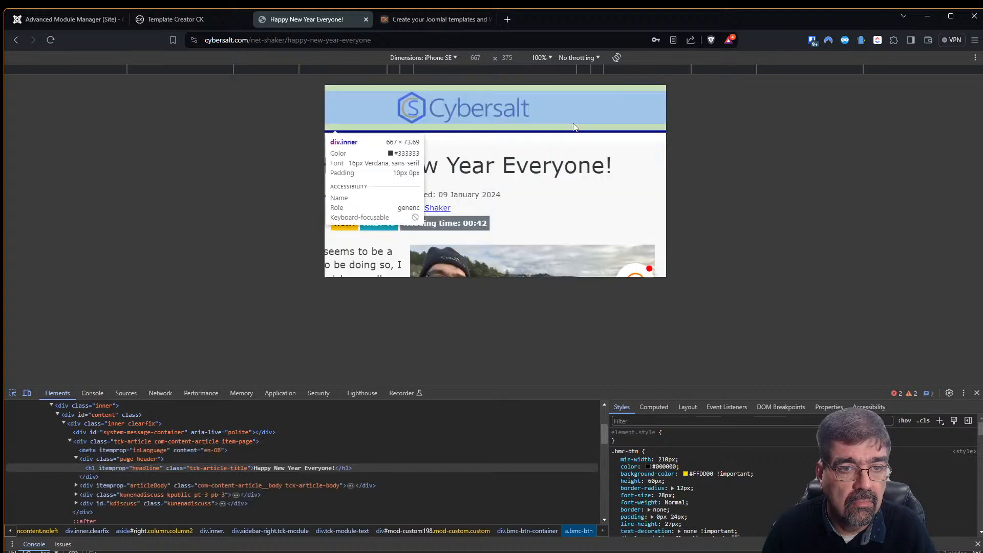
left_click(609, 157)
left_click_drag(611, 156, 477, 167)
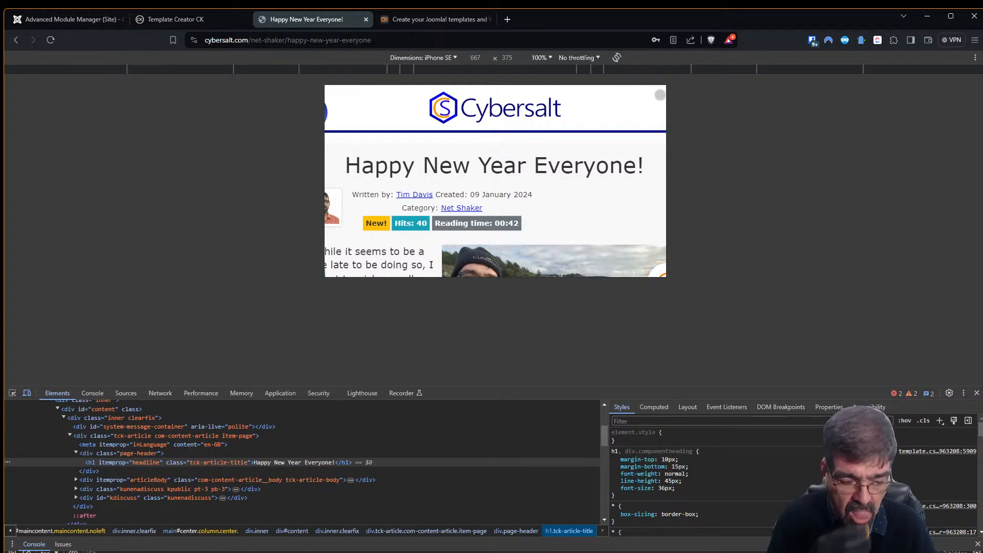
left_click_drag(567, 232, 578, 103)
left_click_drag(581, 252, 589, 72)
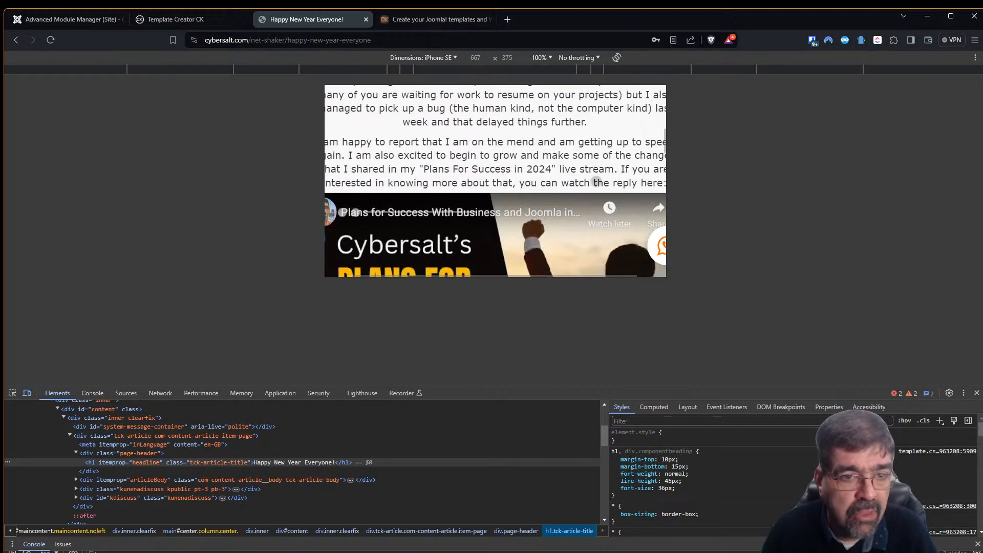
left_click_drag(586, 260, 591, 88)
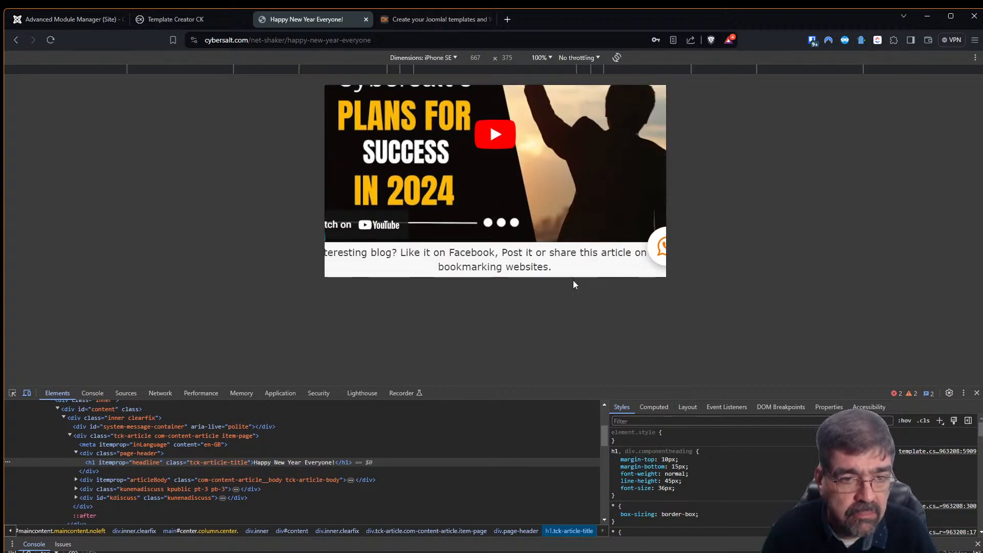
left_click_drag(587, 266, 609, 239)
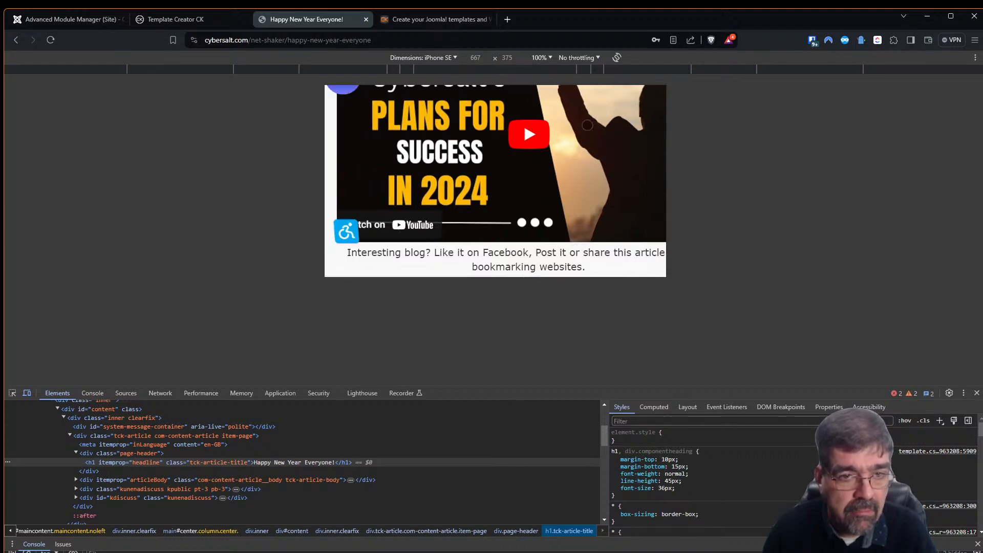
left_click_drag(588, 125, 620, 371)
left_click_drag(629, 177, 609, 115)
left_click_drag(609, 237, 605, 123)
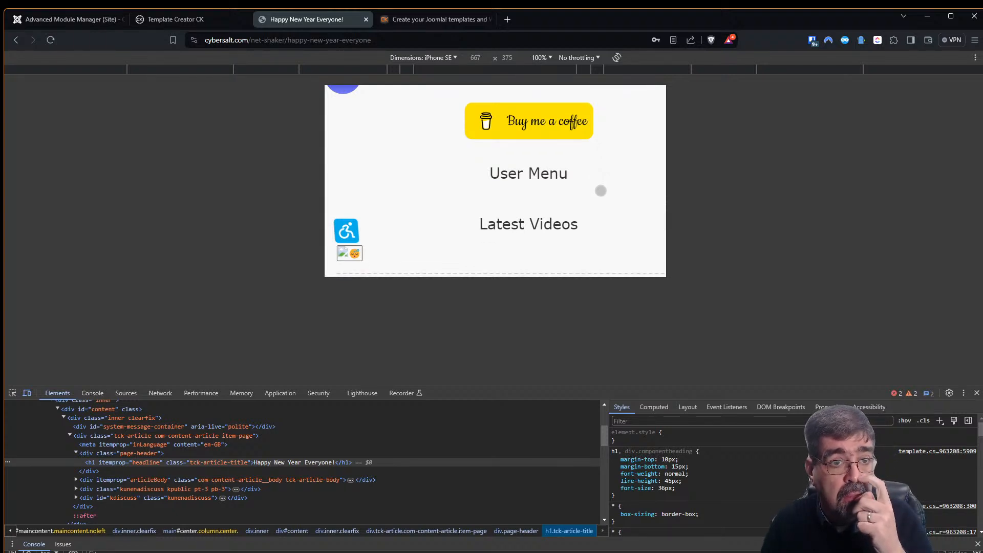
left_click_drag(600, 190, 603, 156)
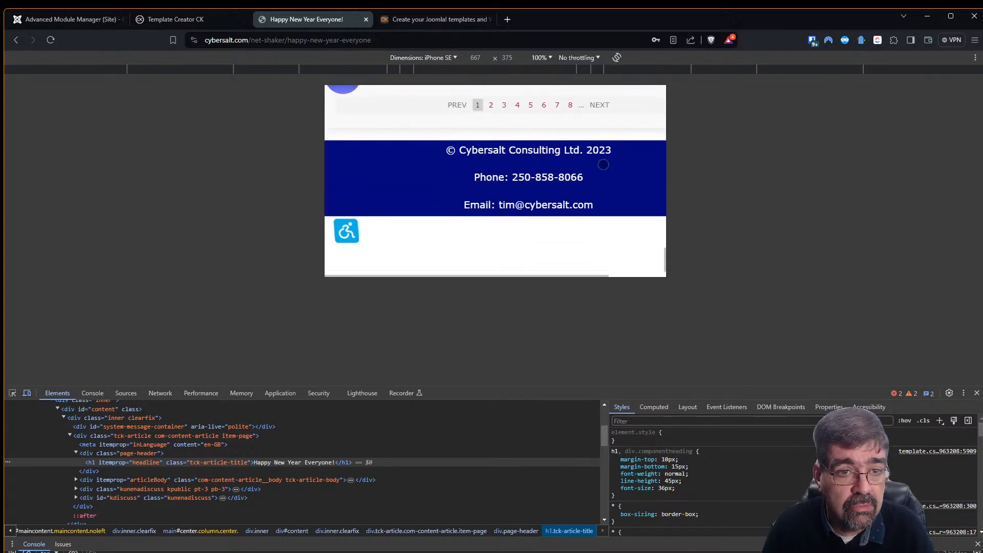
left_click_drag(604, 230, 424, 235)
left_click_drag(553, 147, 511, 206)
left_click_drag(600, 107, 625, 316)
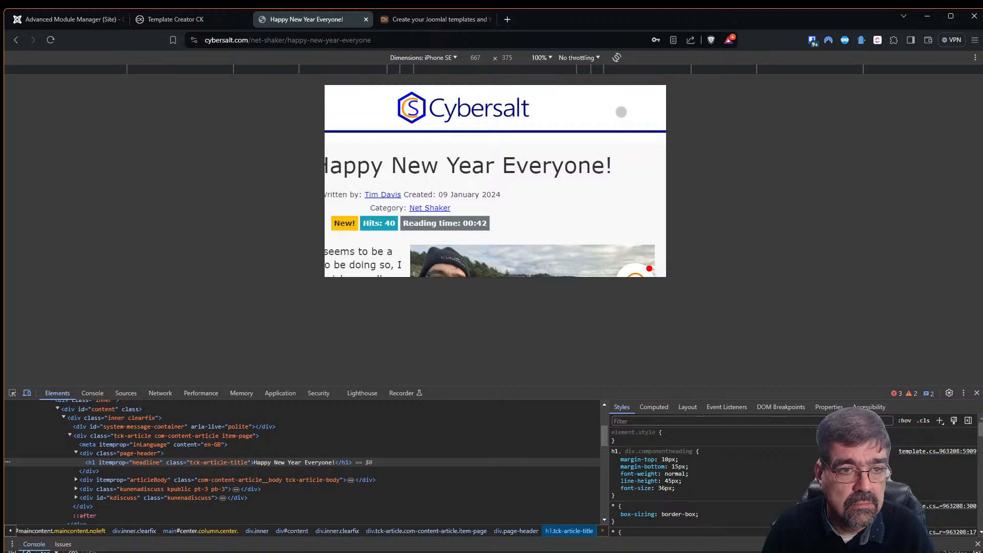
mouse_move(621, 112)
left_mouse_down()
mouse_move(503, 109)
mouse_move(602, 109)
left_mouse_up()
- Inspect the page header and select the menu-wrapper div to examine its style rules
left_click(13, 392)
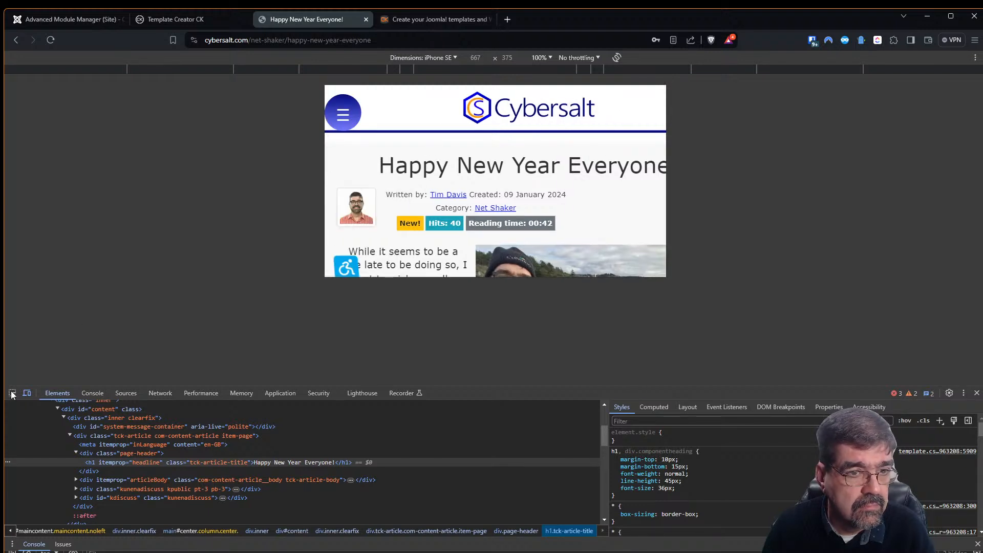
left_click(416, 123)
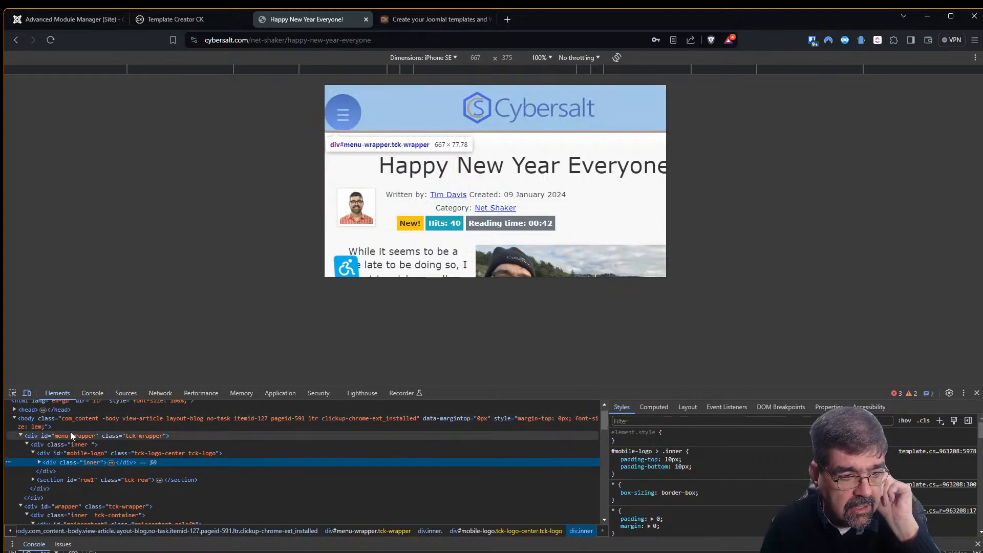
left_click(71, 436)
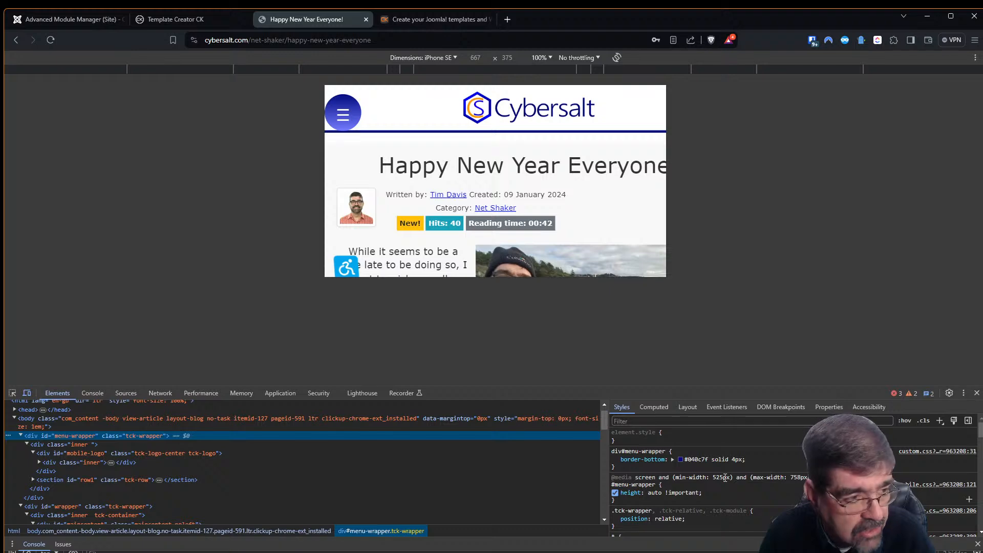
- Check the template's phone landscape width in the responsive settings, then return to the article preview
left_click(152, 20)
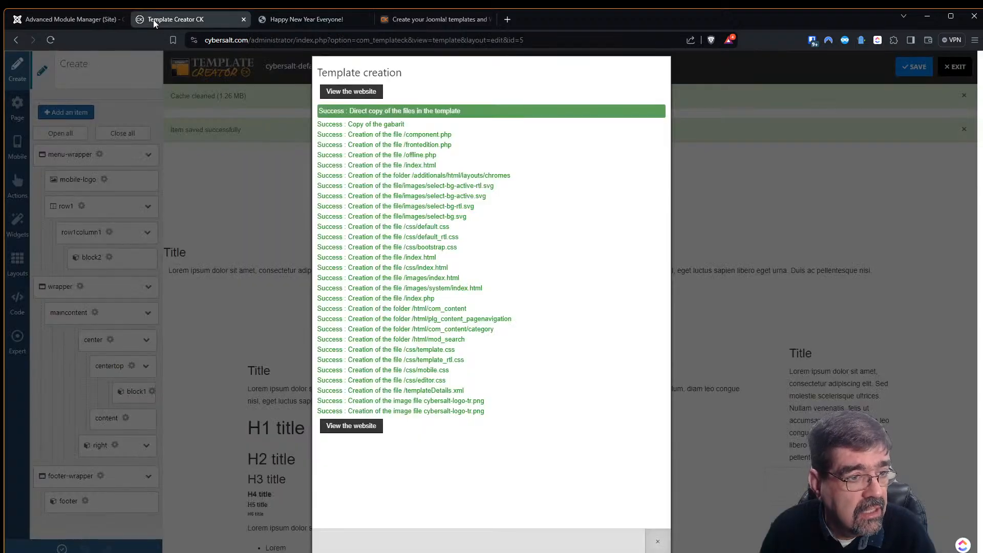
left_click(232, 161)
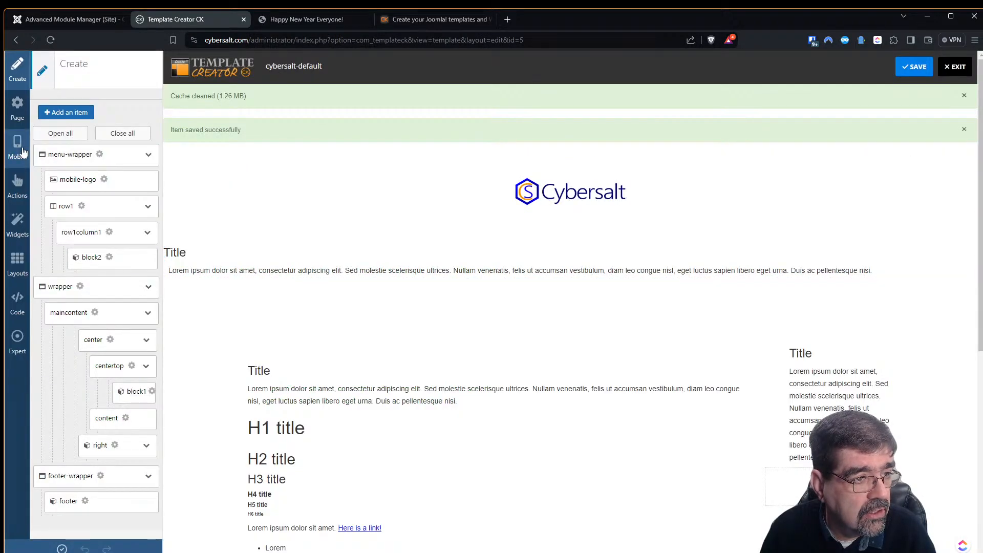
left_click(21, 148)
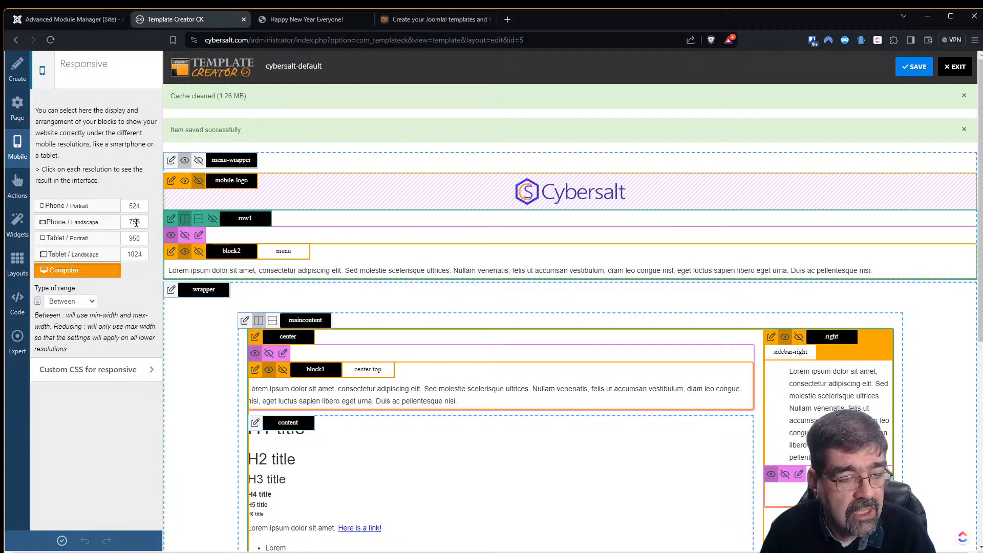
left_click(280, 22)
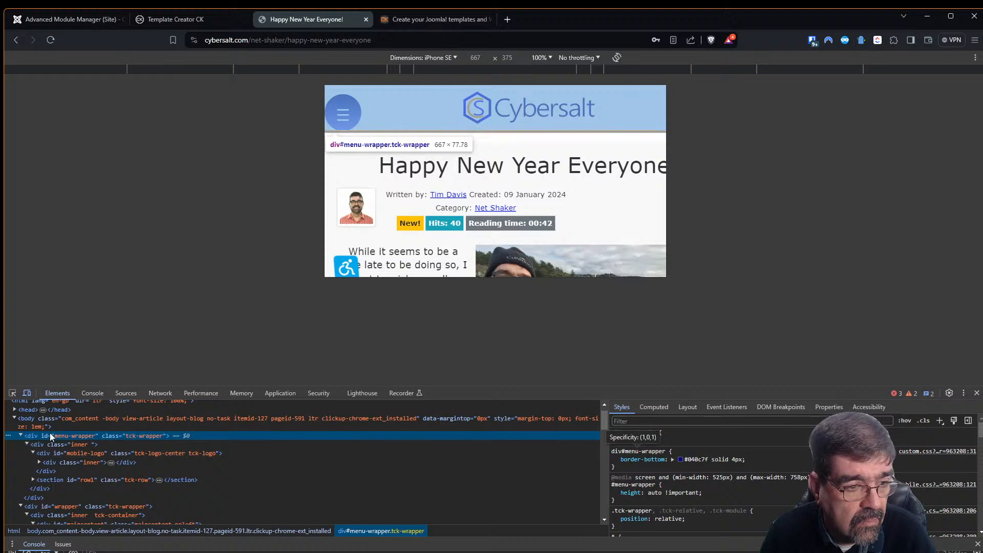
- Add max-width: 500px to the div#menu-wrapper rule in the inspected styles and check the landscape preview
left_click(635, 465)
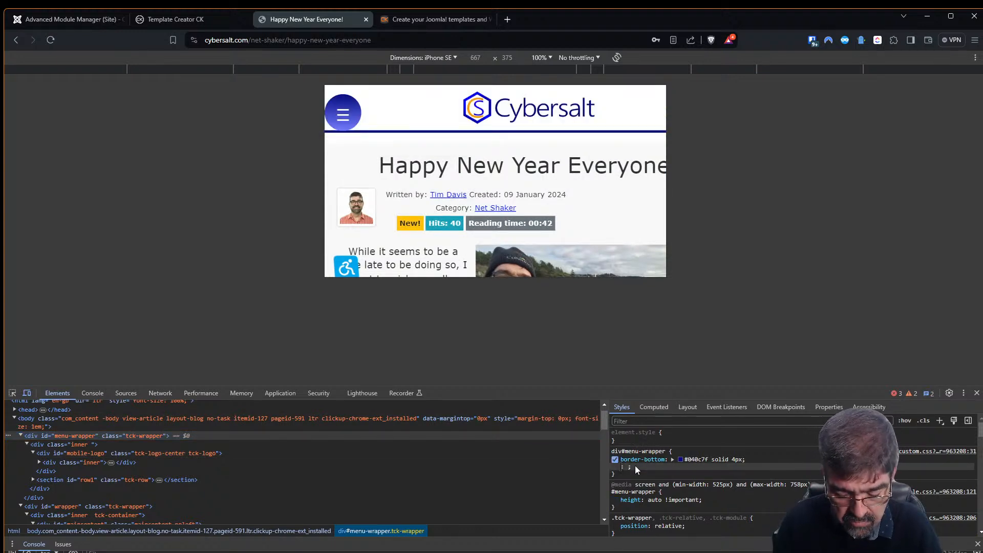
type("width")
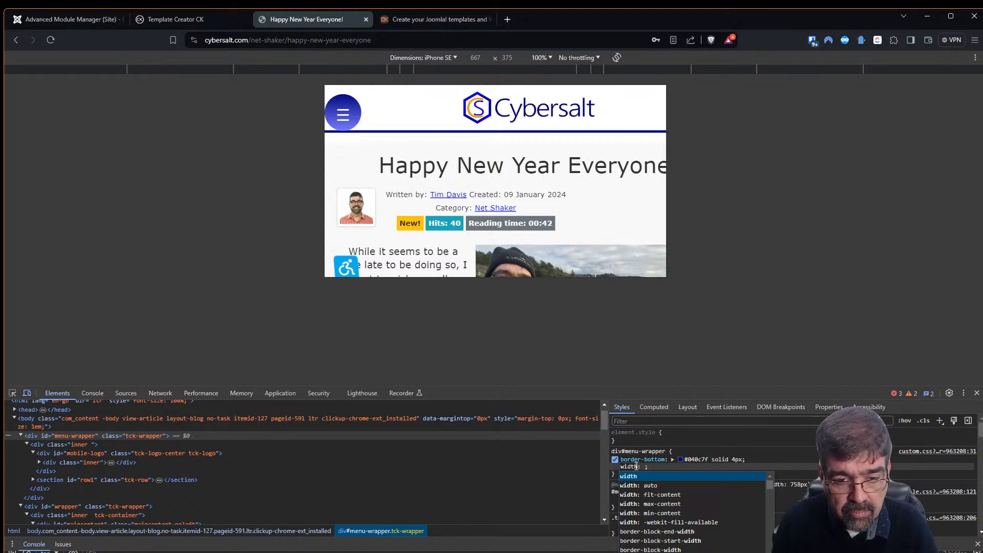
key("BackSpace")
key("BackSpace")
key("BackSpace")
key("BackSpace")
key("BackSpace")
type("max-")
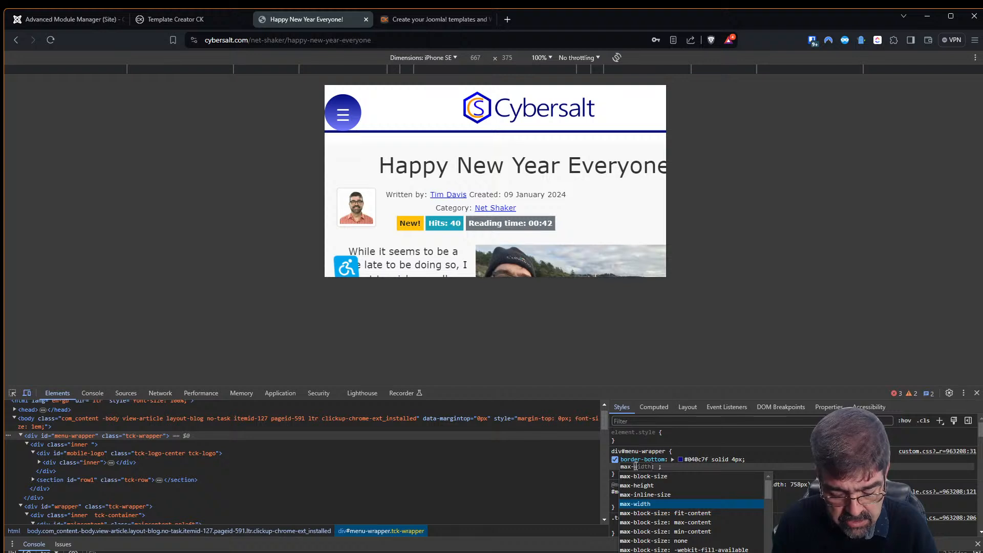
type("width")
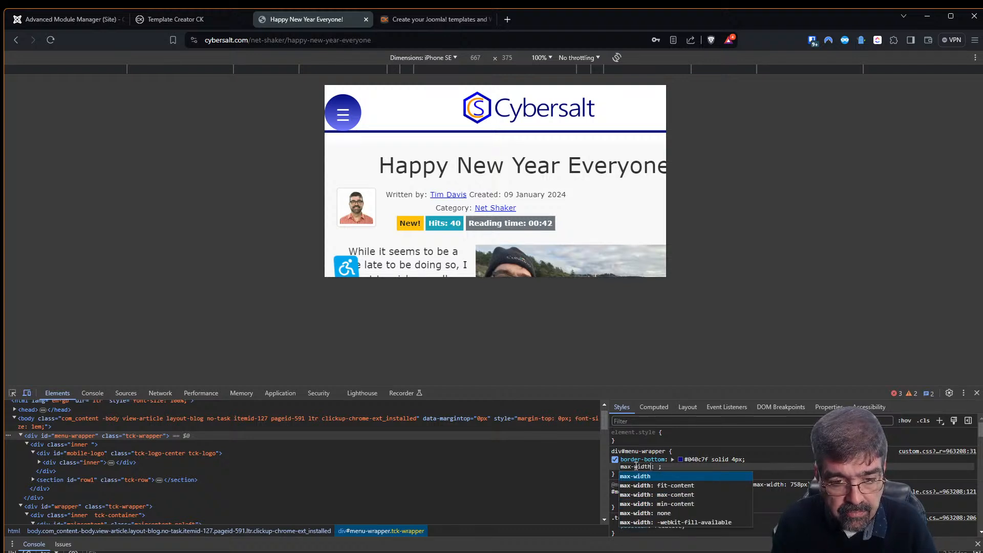
key("Tab")
type("500")
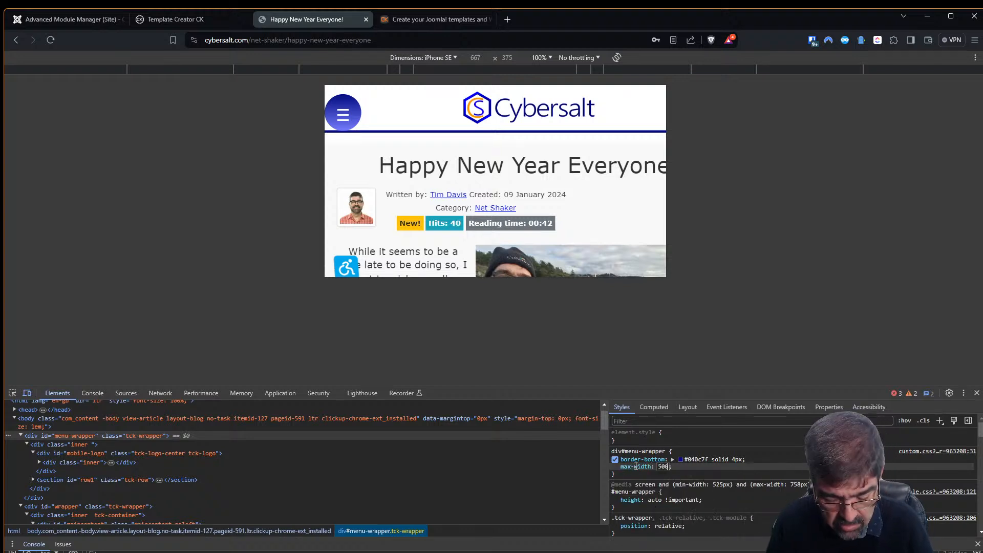
type("px")
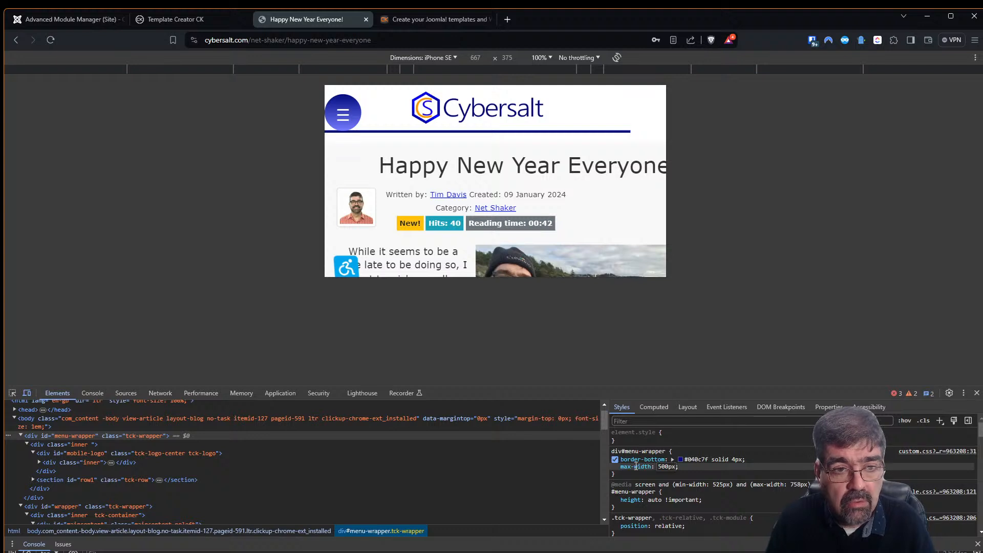
left_click_drag(617, 222, 528, 227)
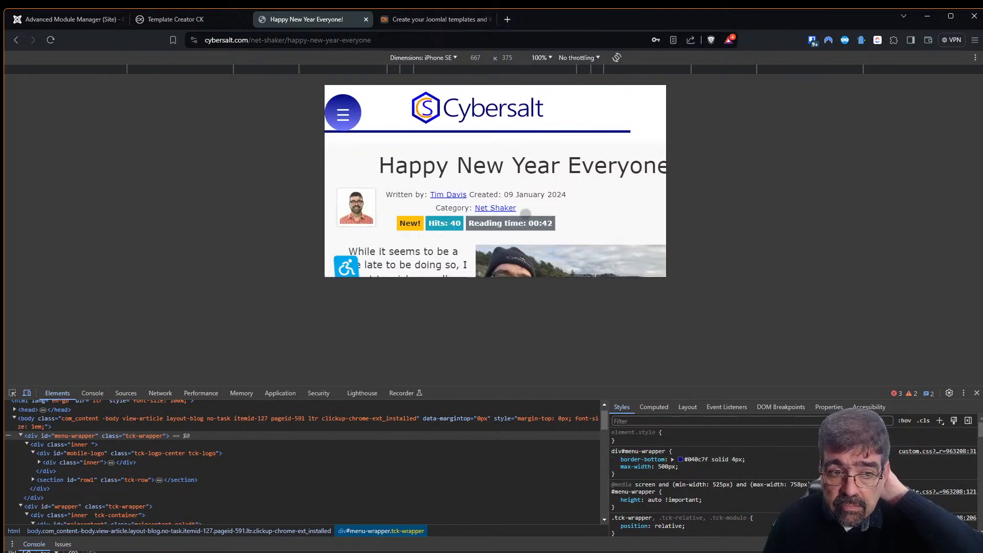
- Inspect the main content container behind the article title and toggle its max-width rule off and on
left_click(12, 393)
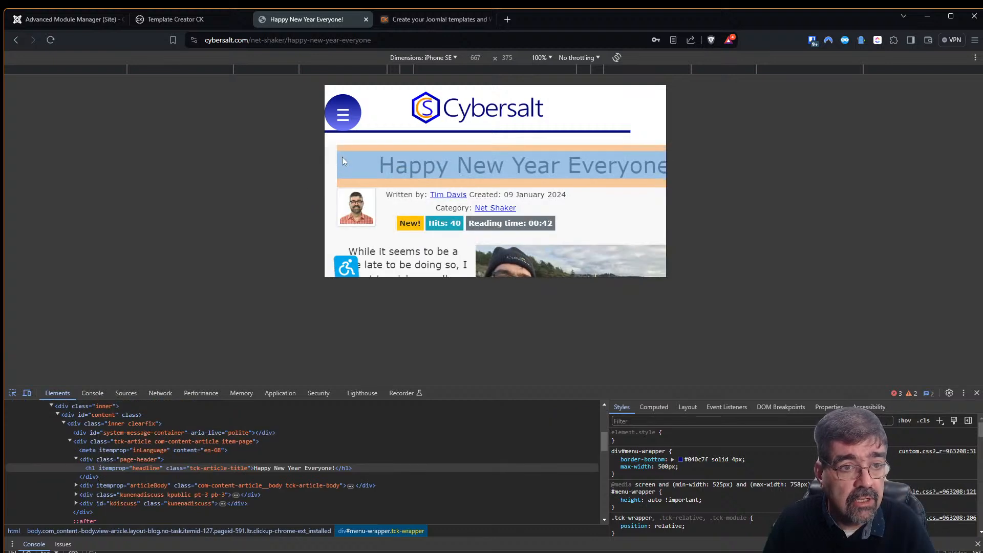
left_click(332, 153)
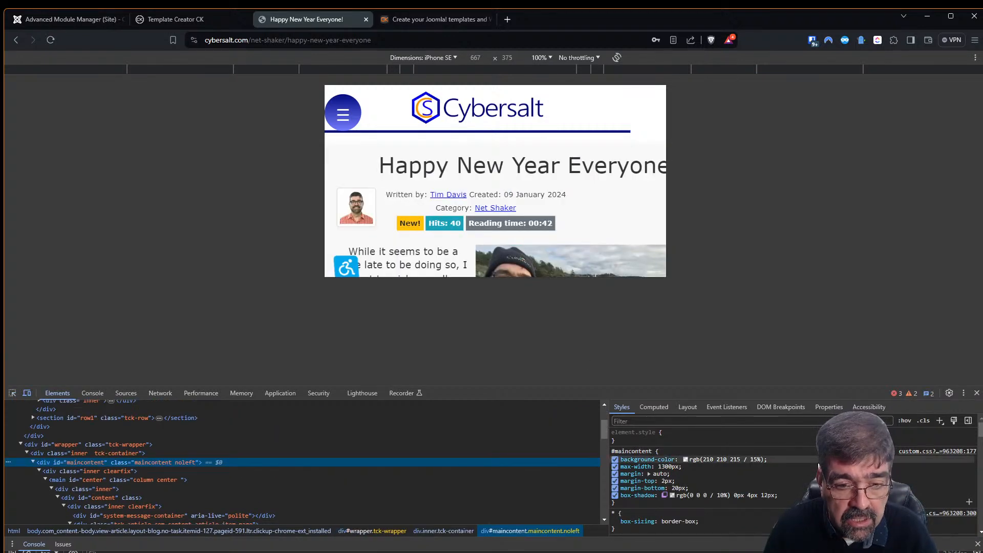
left_click(615, 466)
left_click(616, 466)
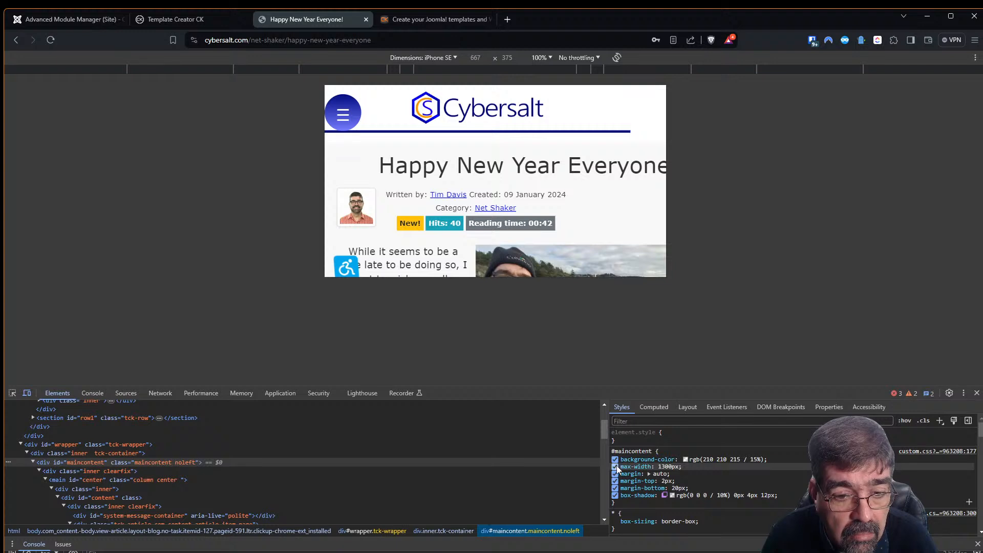
- Set the #maincontent max-width to 100px and check the landscape preview for horizontal overflow
left_click(660, 466)
left_click(661, 461)
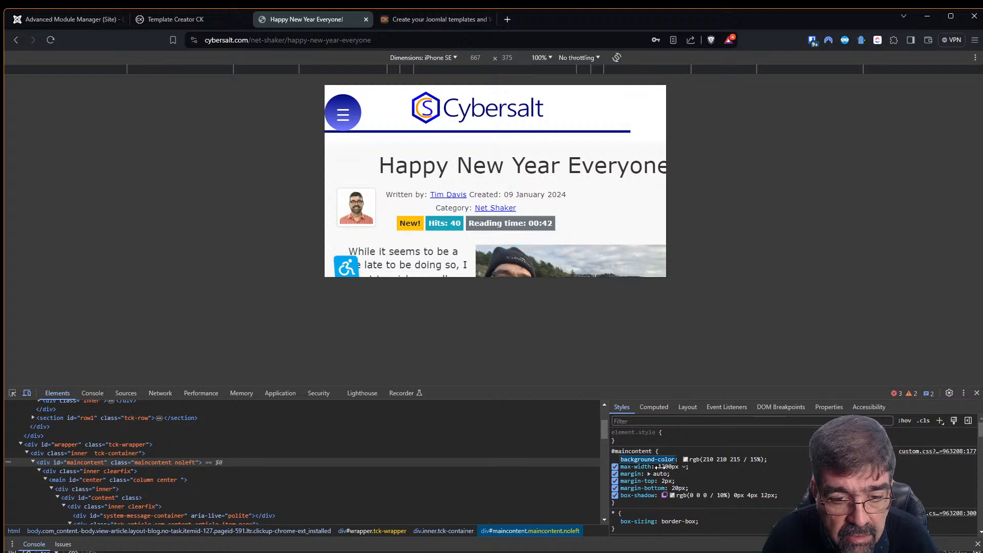
left_click(660, 466)
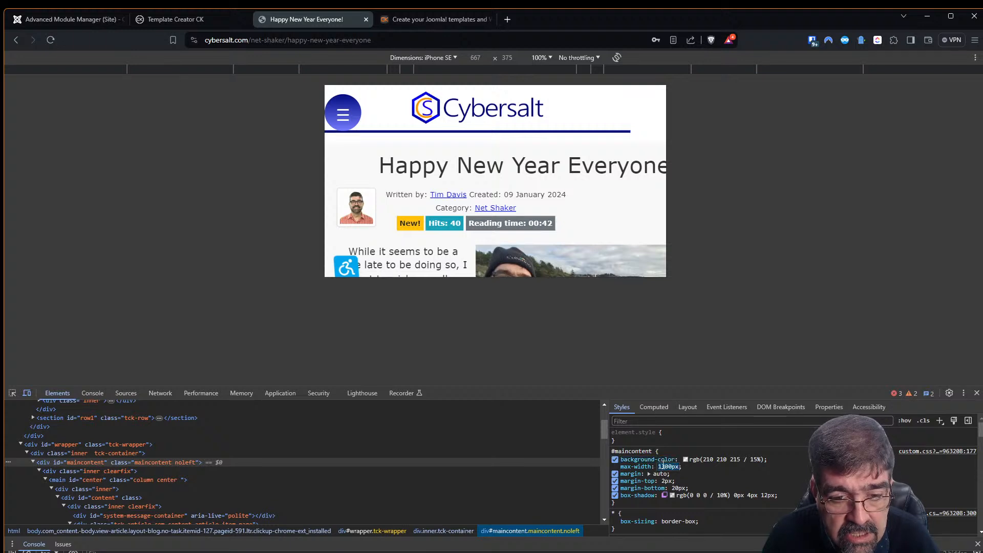
key("Delete")
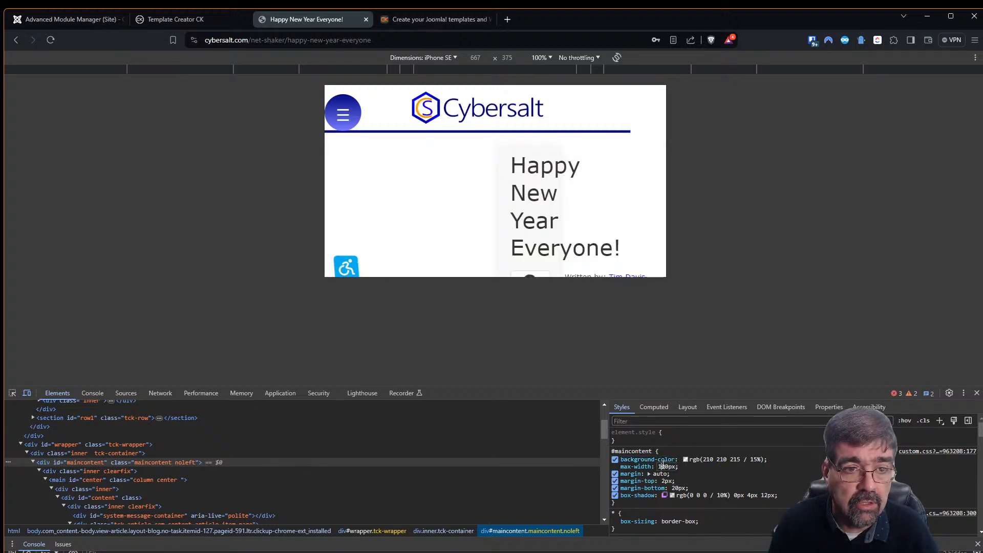
scroll(463, 195, "down", 2)
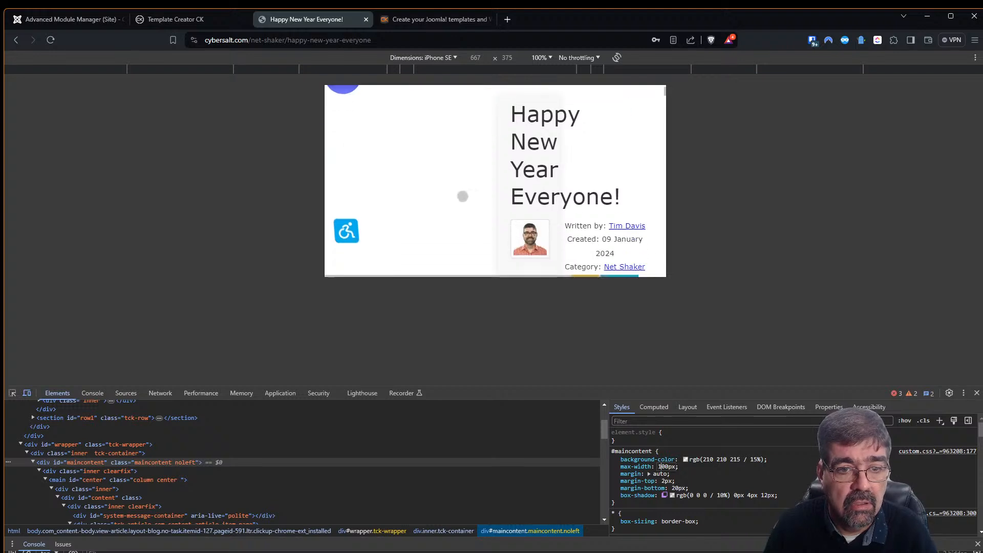
scroll(457, 198, "down", 2)
left_click_drag(465, 196, 367, 194)
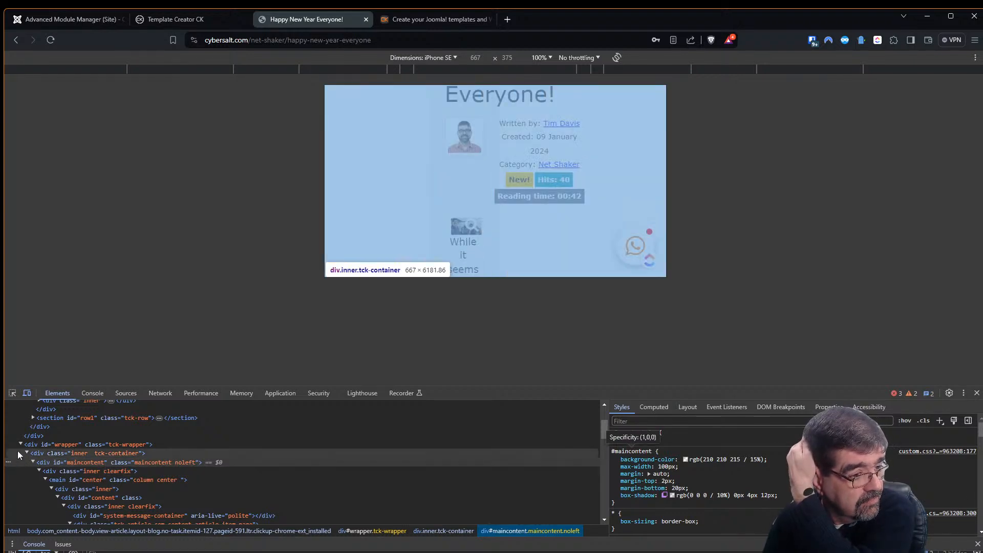
- Collapse the wrapper div, then add max-width: 500px to the #footer-wrapper rule in its media query
left_click(21, 444)
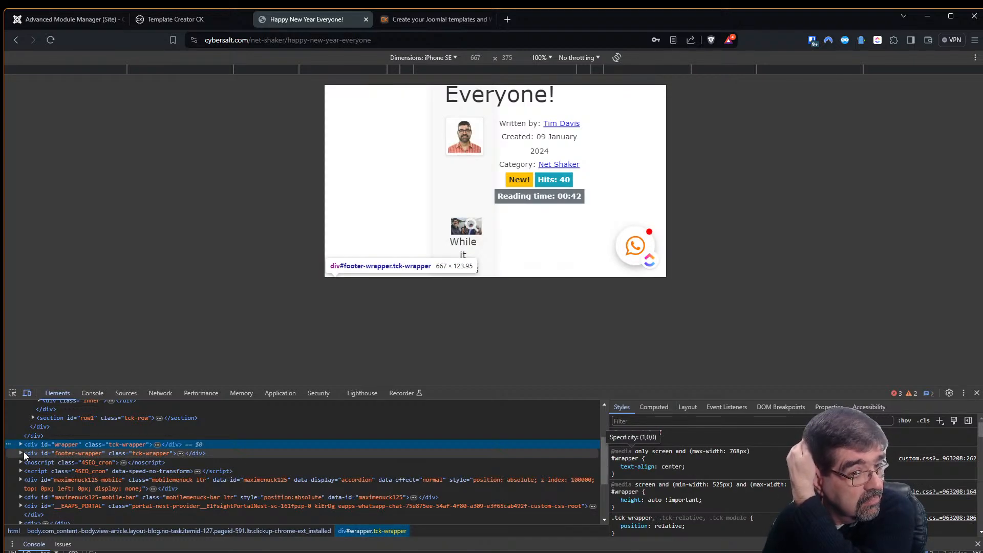
left_click(41, 453)
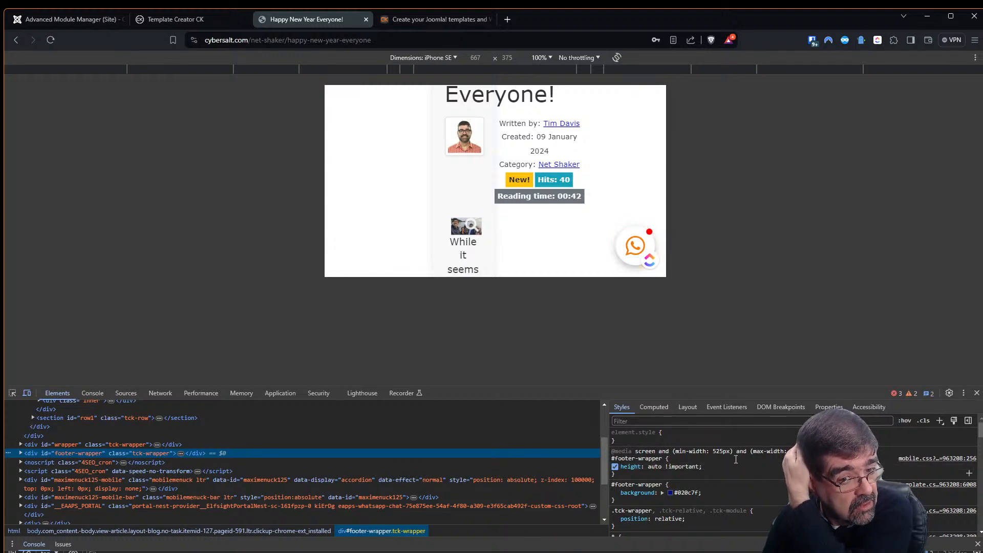
left_click(634, 475)
type("max")
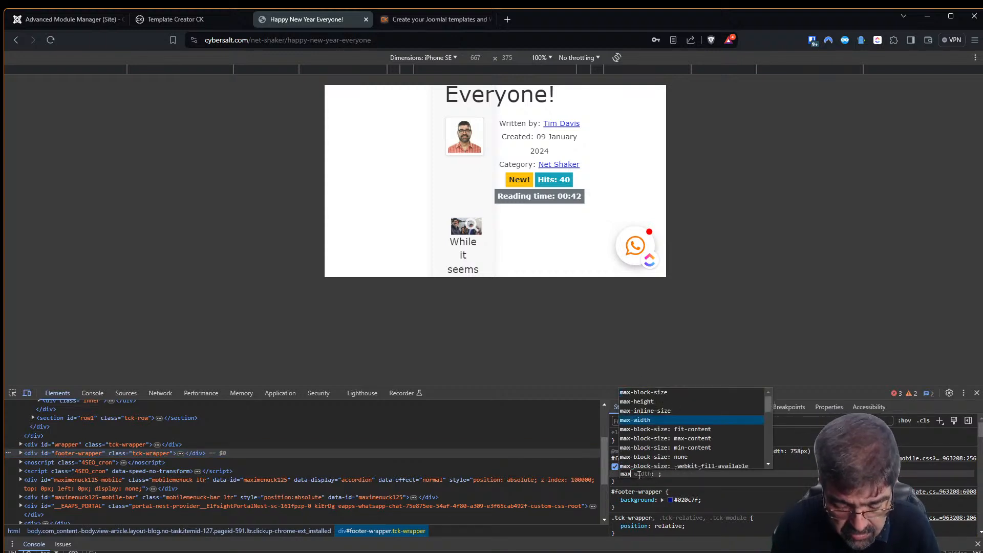
key("Tab")
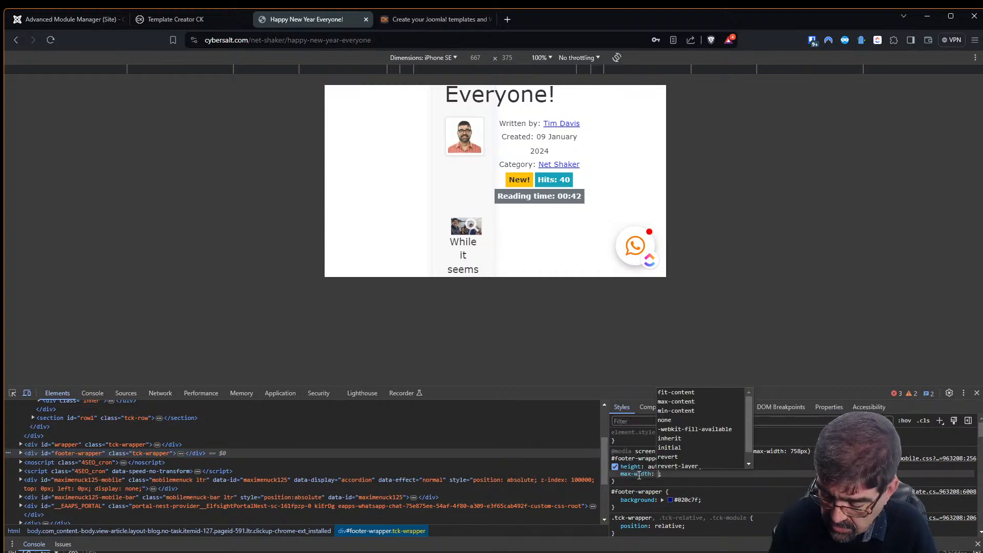
type("500px")
key("Return")
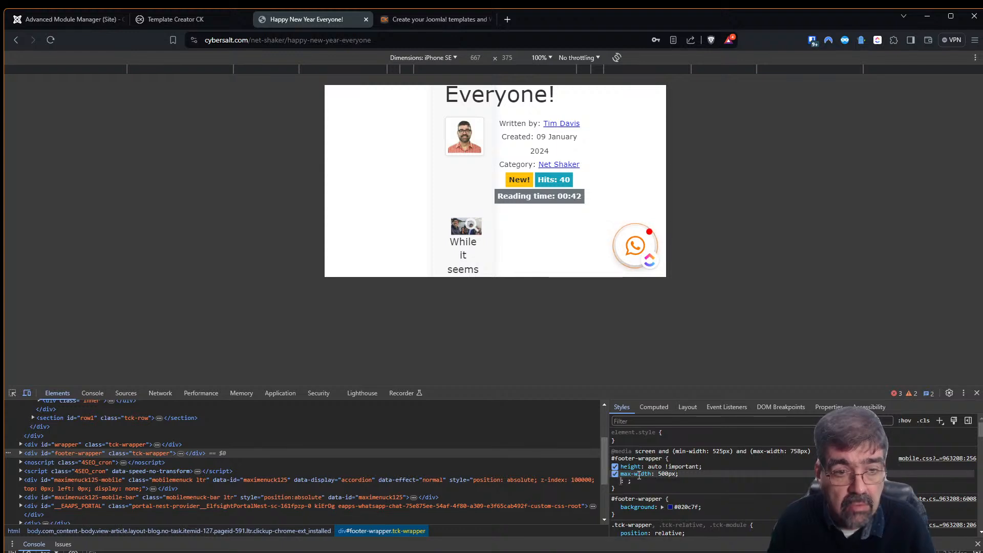
- Examine the landscape page from the header down to the footer for anything that still overflows horizontally
left_click_drag(555, 242, 487, 189)
left_click_drag(421, 154, 420, 271)
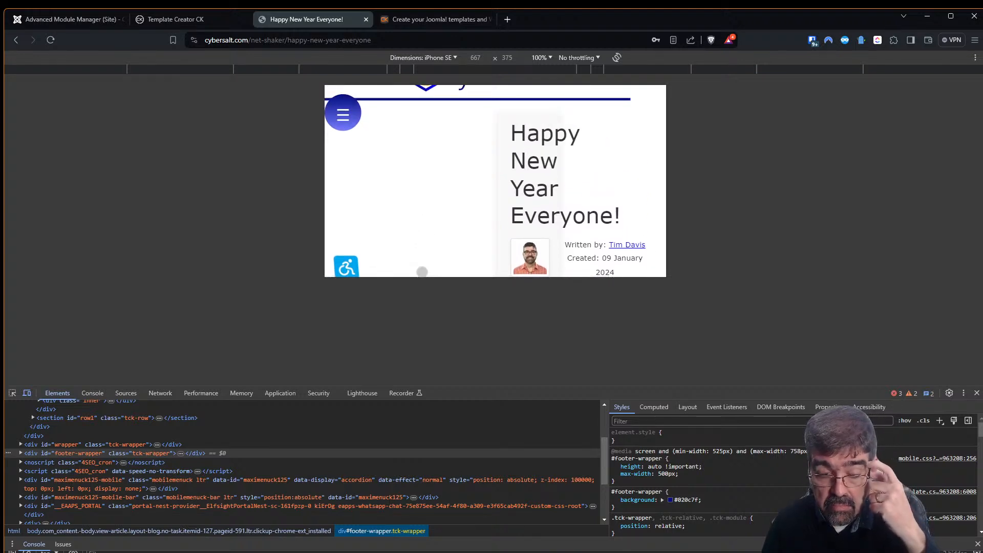
left_click_drag(428, 195, 467, 110)
left_click_drag(448, 153, 472, 60)
left_click_drag(472, 210, 483, 39)
left_click_drag(456, 266, 466, 65)
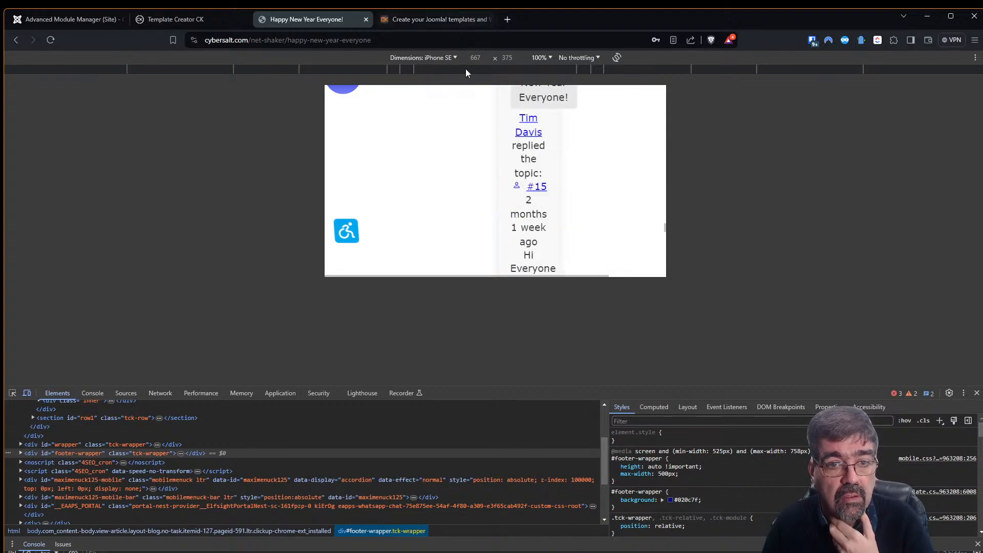
left_click_drag(463, 223, 474, 110)
left_click_drag(471, 250, 405, 222)
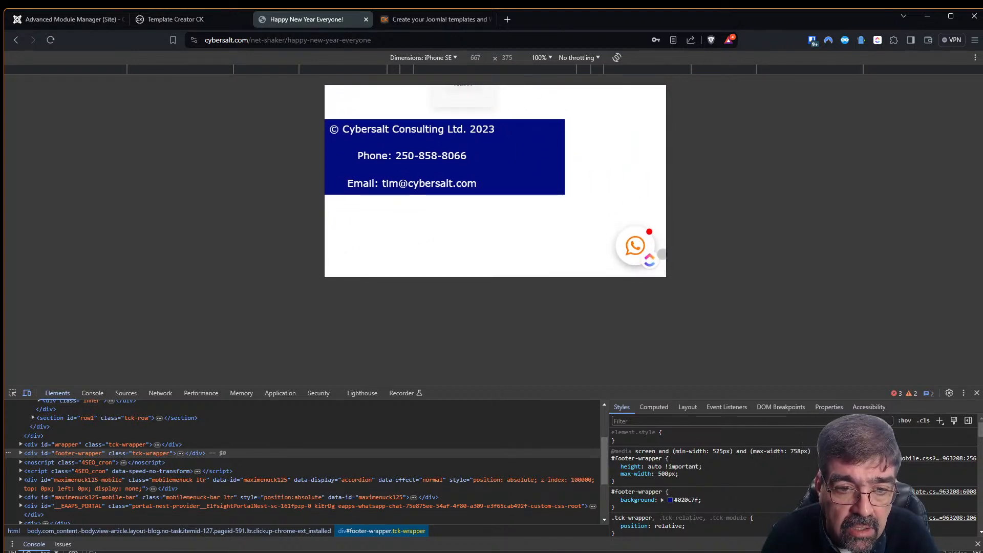
- Close the task creation popup and temporarily hide the ClickUp floating button on the page
left_click(640, 253)
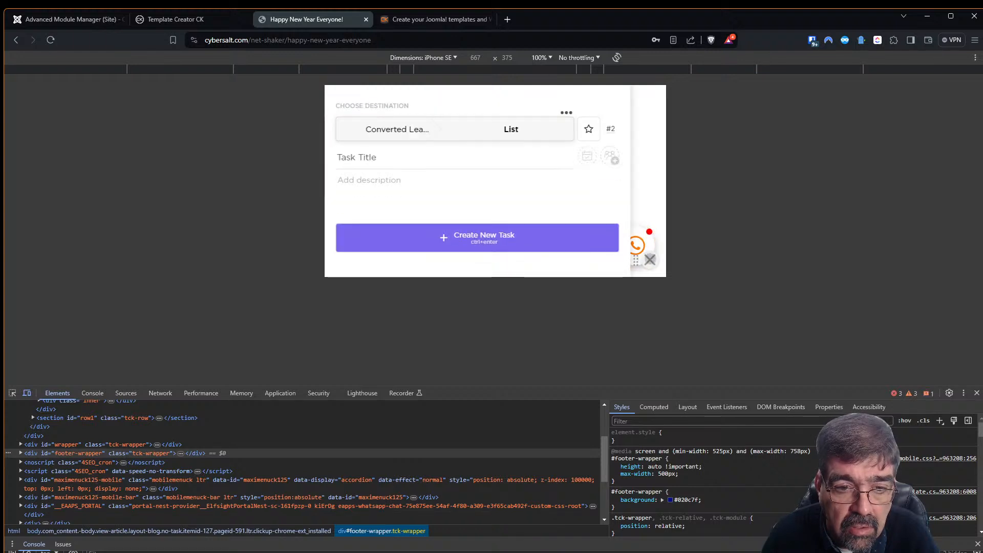
left_click(650, 259)
left_click(658, 254)
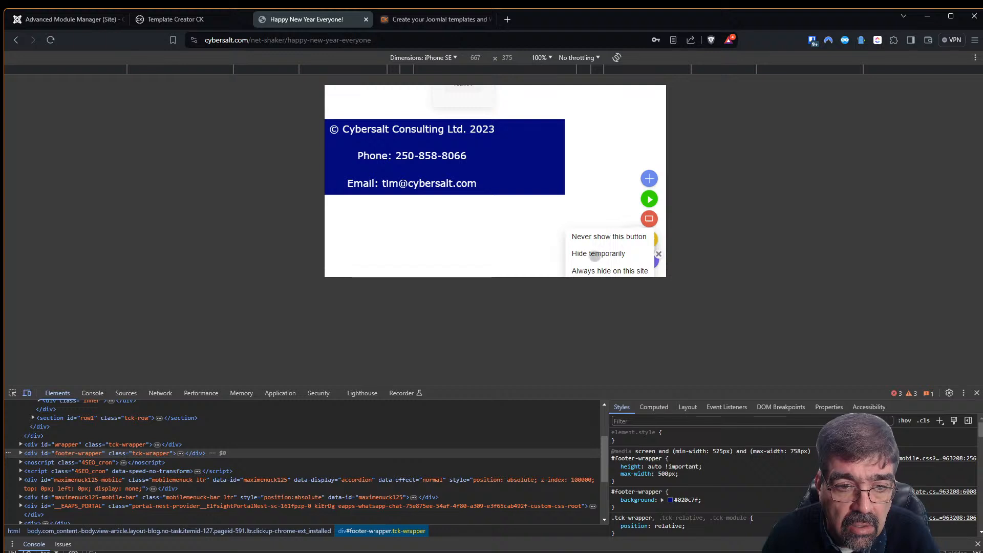
left_click(599, 253)
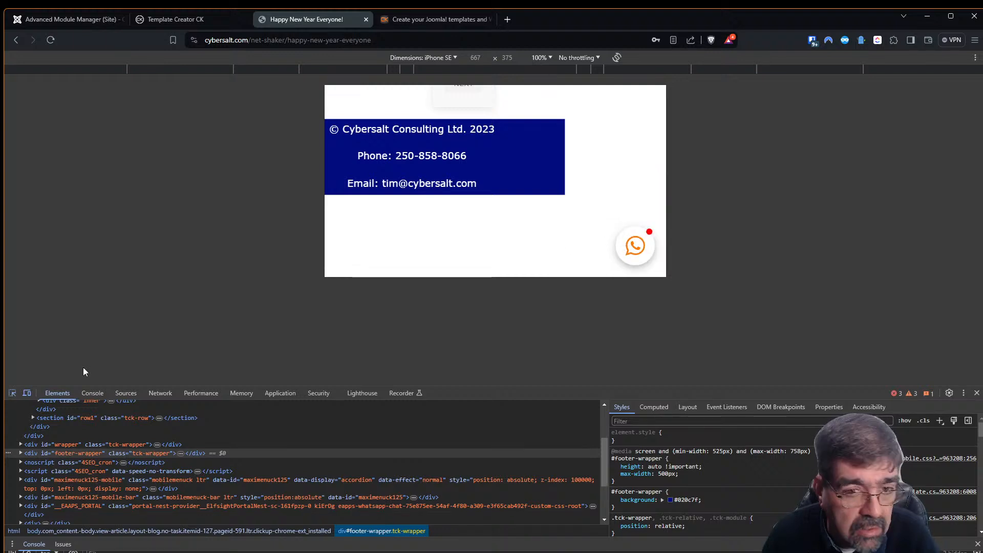
- Inspect the floating WhatsApp button, select its FloatingButton container div, and add width: 1px to the .lbvXTF rule
key("ctrl+shift+c")
left_click(625, 261)
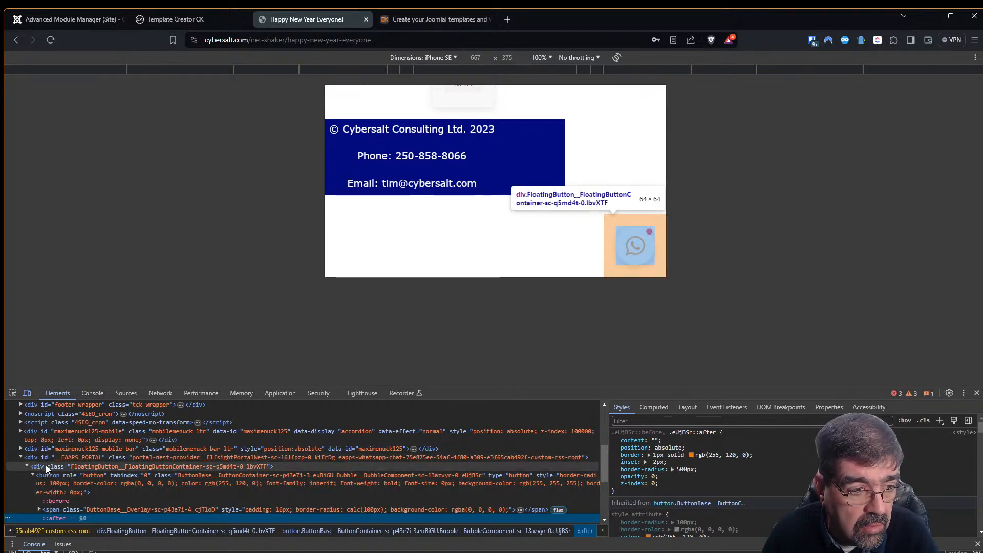
left_click(45, 466)
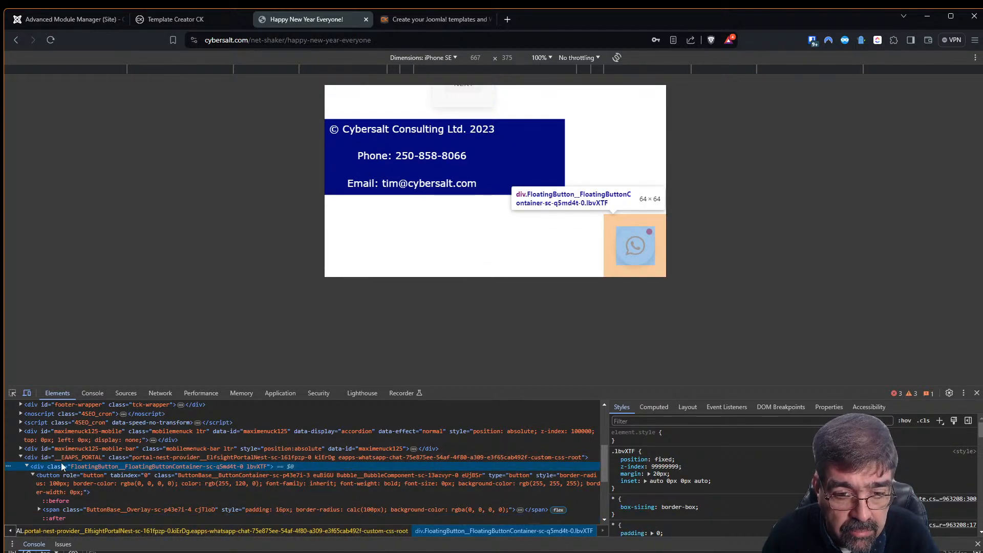
left_click(640, 487)
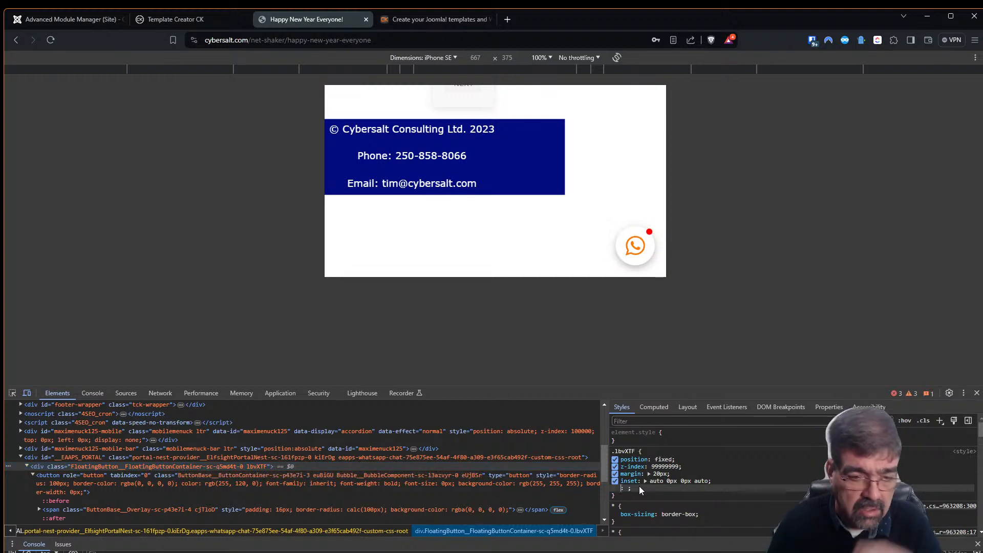
type("width")
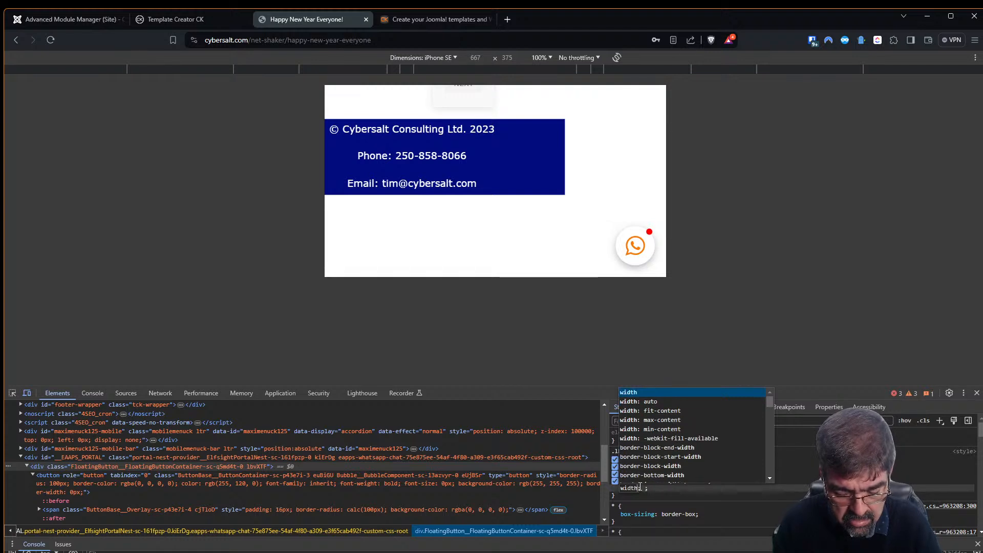
key("Tab")
type("1")
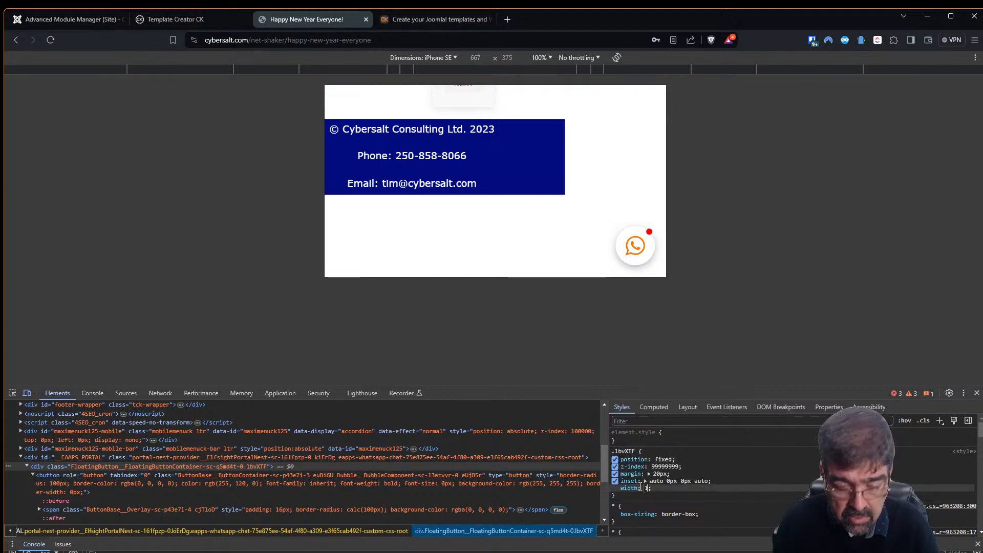
type("px")
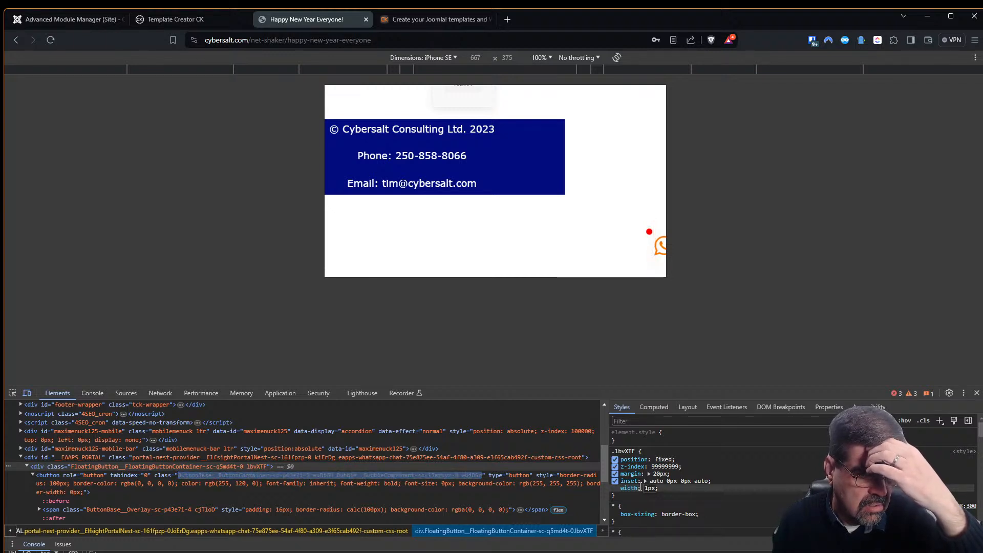
key("Return")
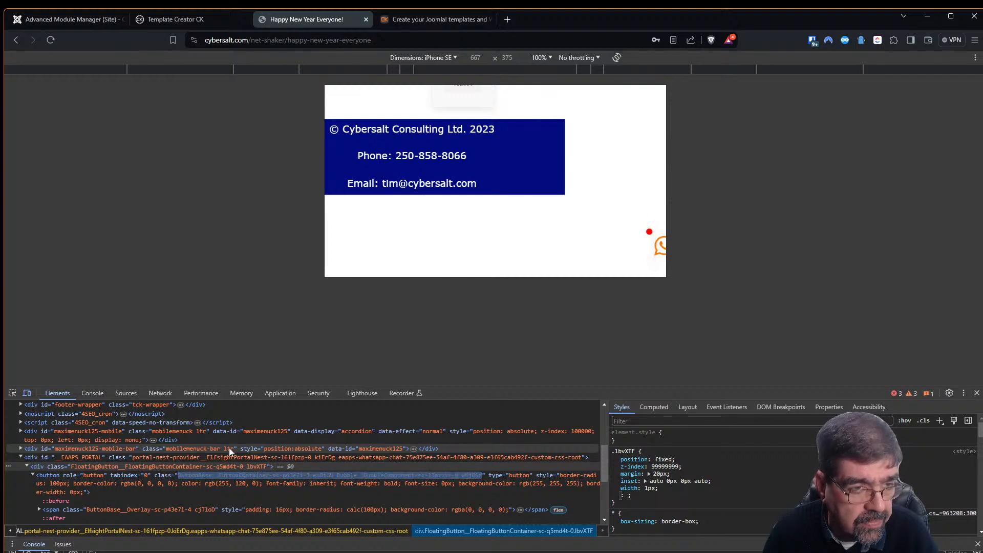
- Search the site modules in the Advanced Module Manager for "what"
left_click(55, 21)
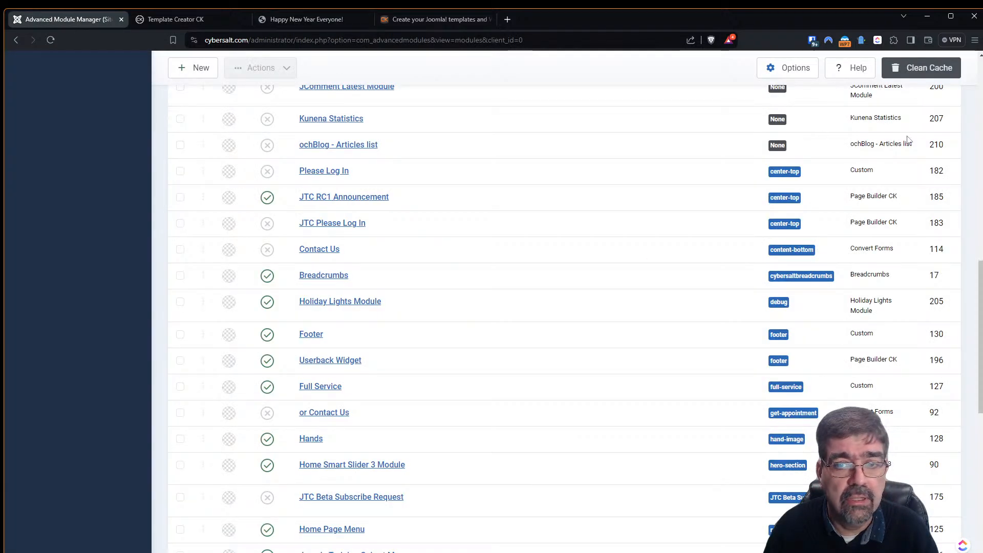
scroll(904, 140, "up", 12)
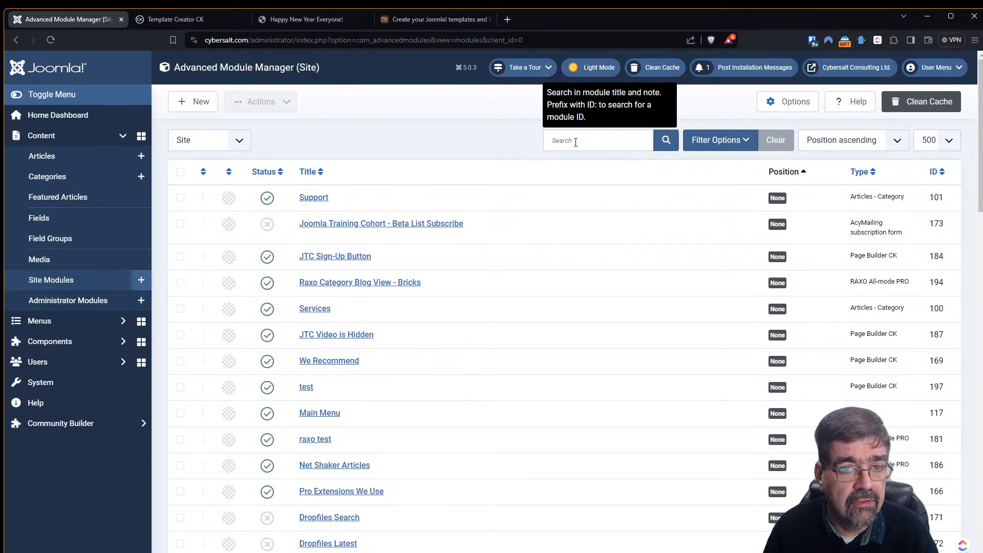
left_click(569, 144)
type("what")
key("Return")
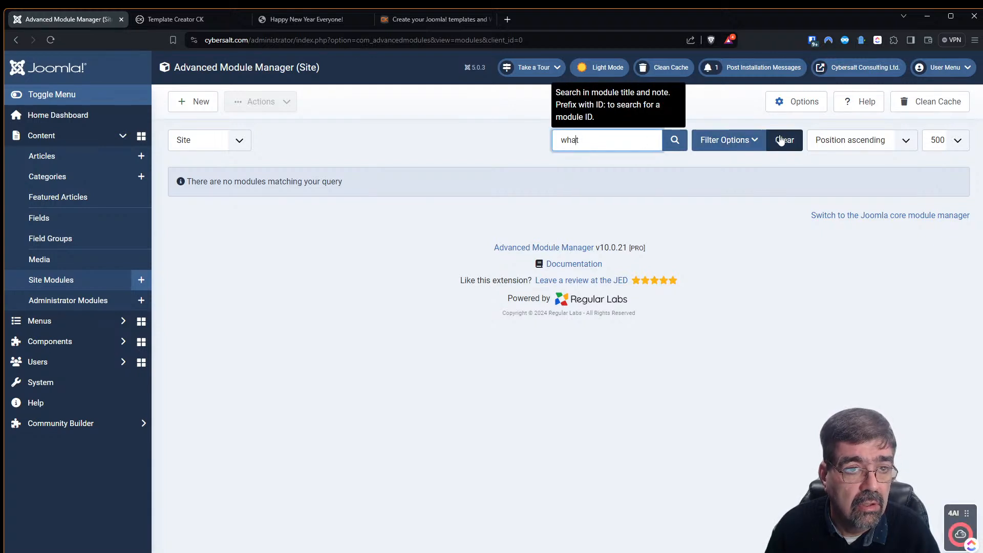
- Return to the article preview and toggle position: fixed off and on for the floating WhatsApp button's container
left_click(296, 26)
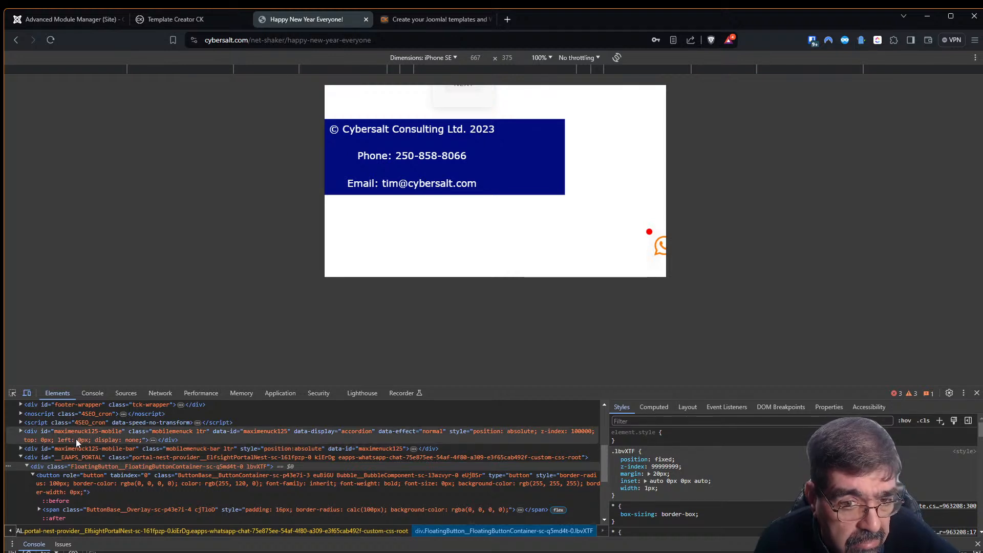
left_click(81, 466)
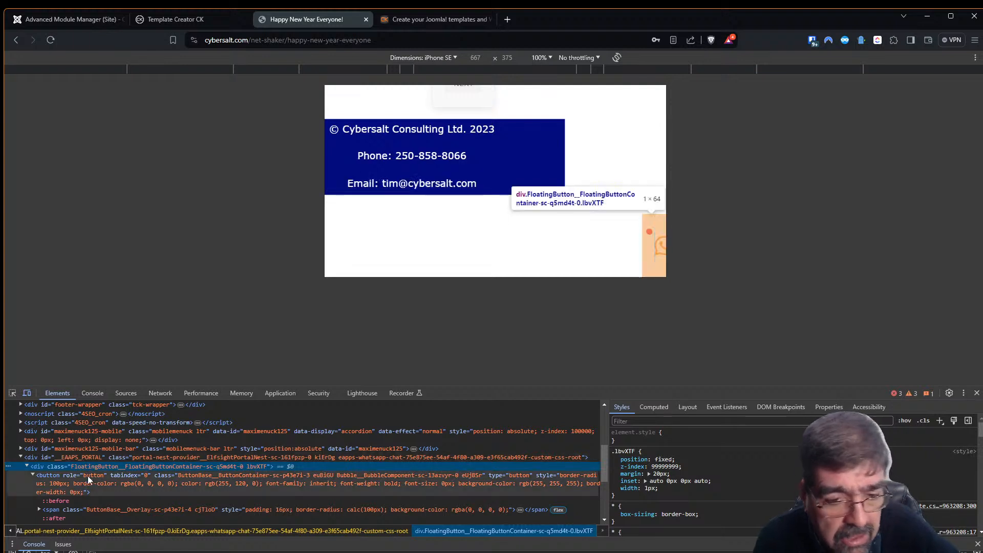
left_click(615, 461)
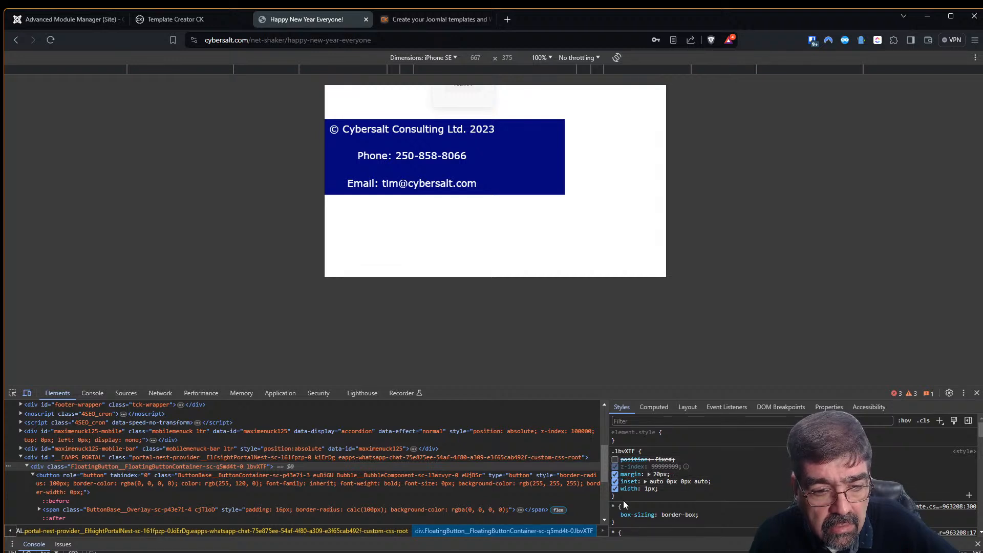
left_click(614, 459)
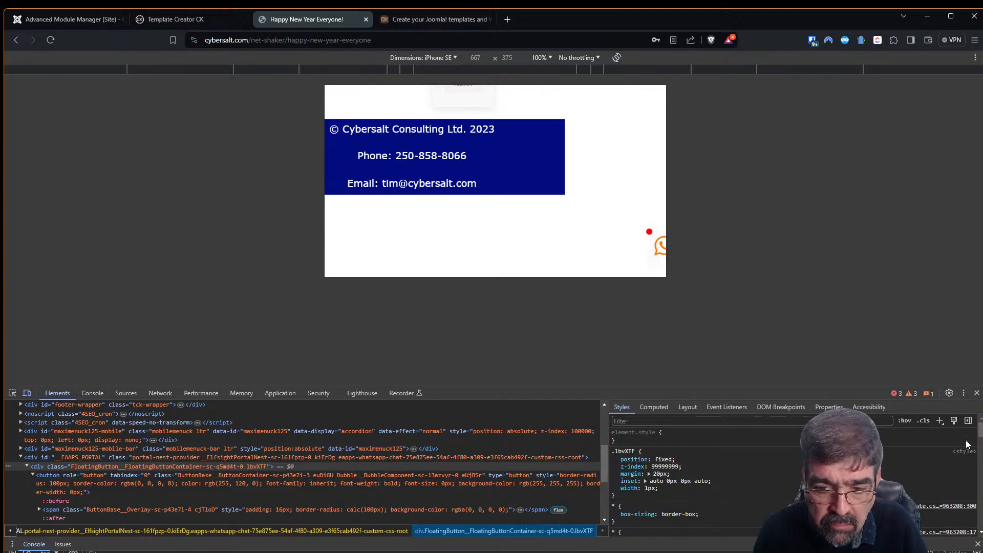
- Look through the floating button container's inherited styles and the remaining elements at the end of the page body
scroll(634, 461, "down", 5)
scroll(691, 476, "down", 2)
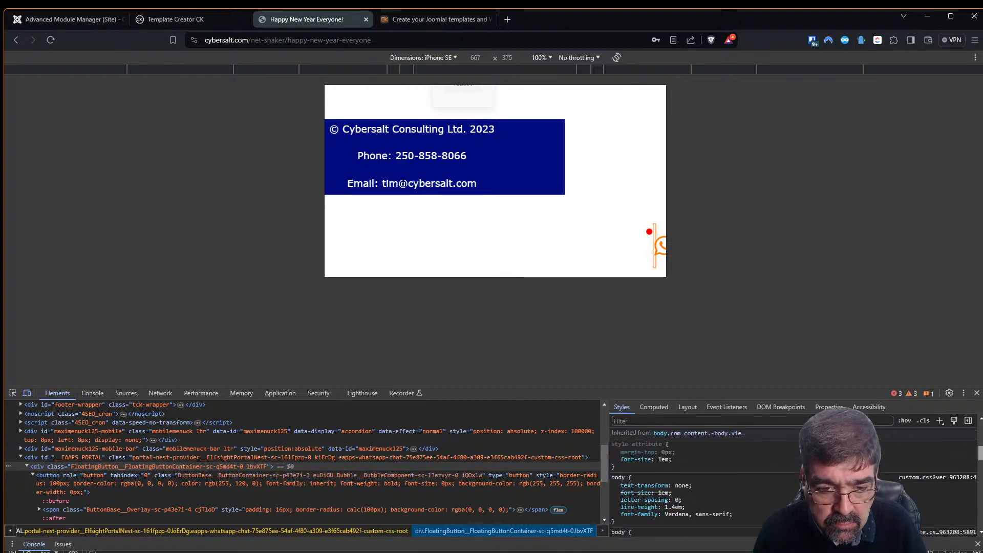
left_click_drag(980, 453, 980, 428)
left_click_drag(606, 461, 609, 495)
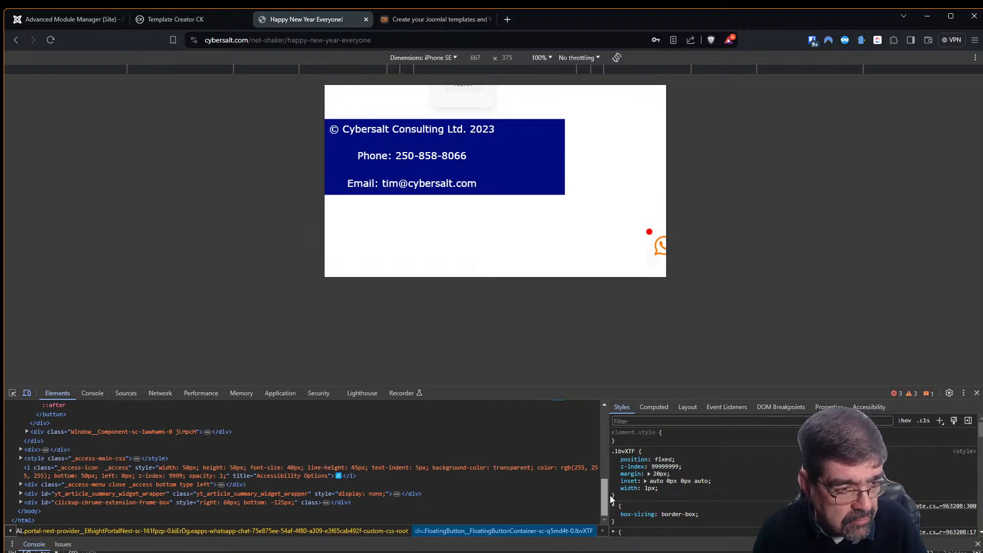
- Check the last elements of the page body and its styles, look over the article preview, and reload the page
scroll(563, 492, "up", 1)
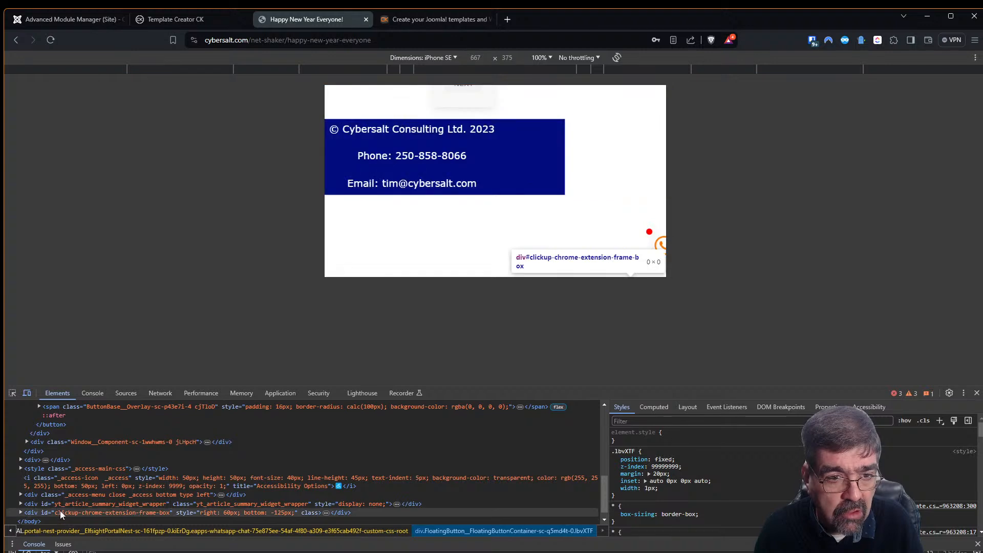
left_click(60, 520)
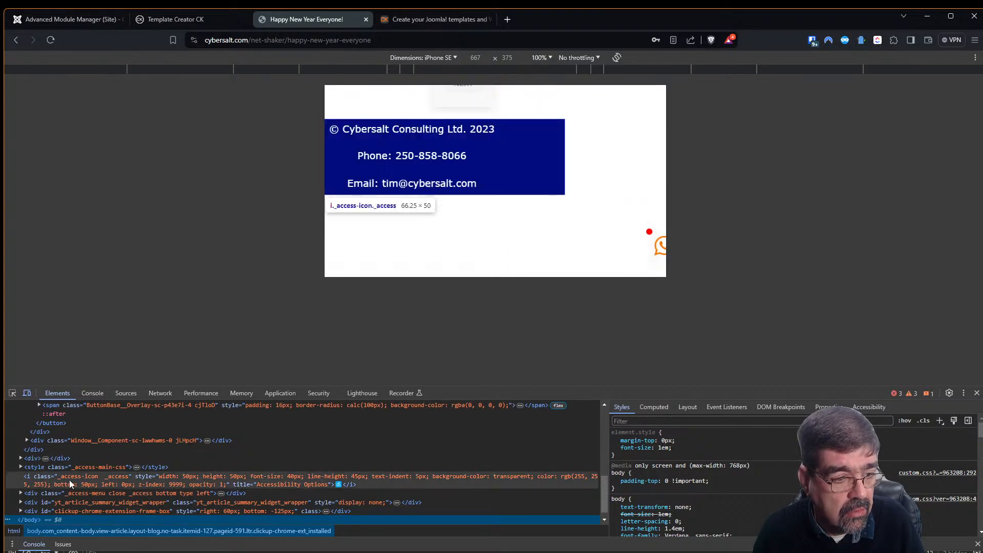
scroll(66, 479, "down", 1)
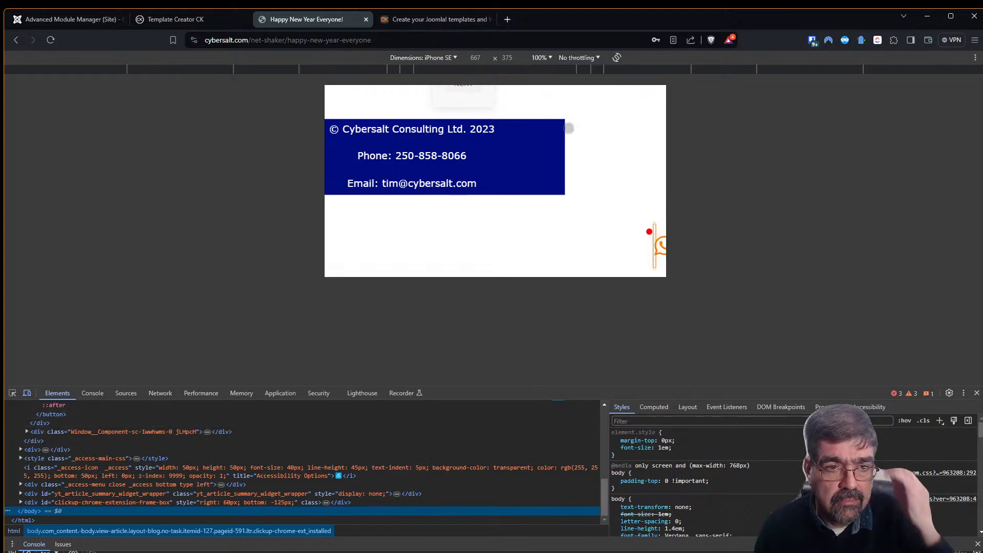
scroll(612, 271, "up", 3)
scroll(612, 271, "up", 15)
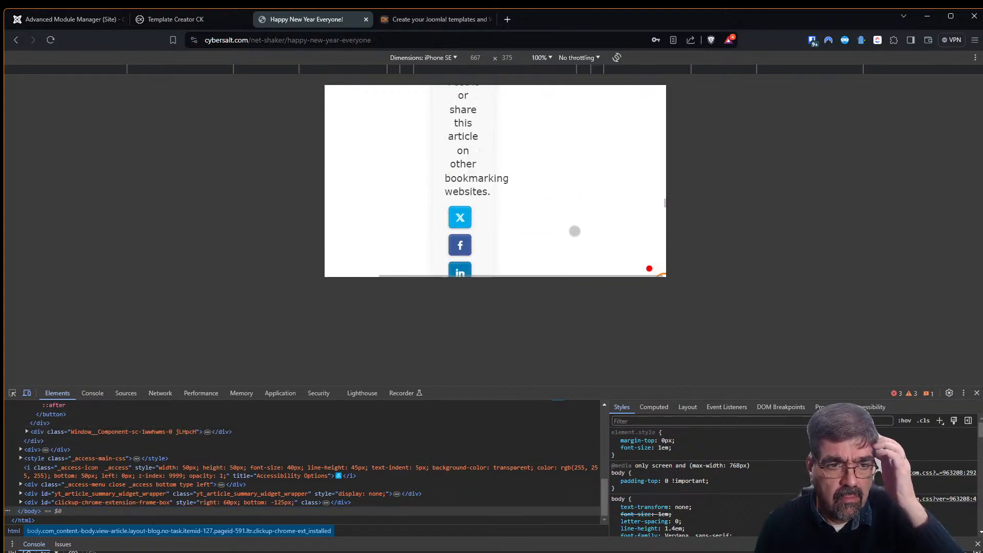
left_click(51, 41)
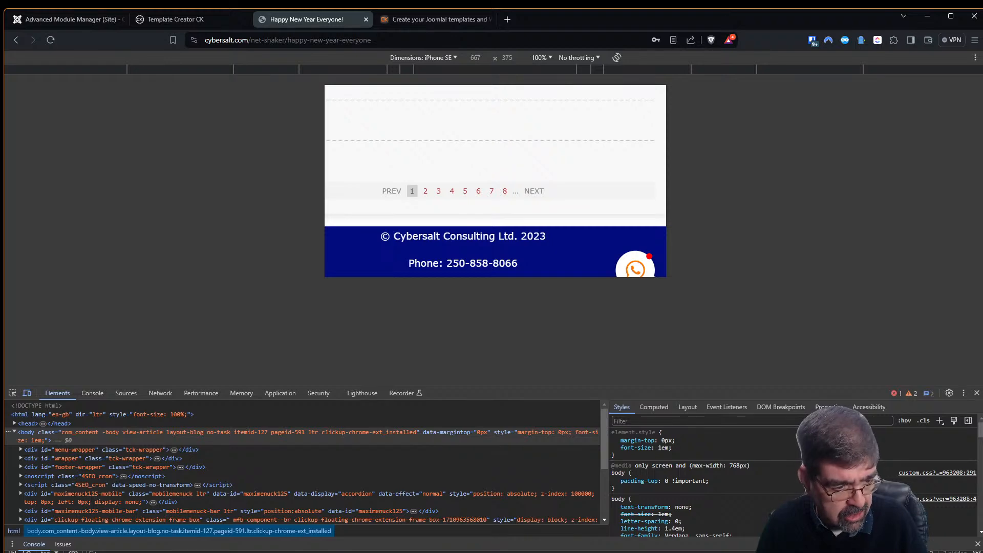
- Switch to Firefox by searching the system for "firefox", and decline to make it the primary browser
key("super")
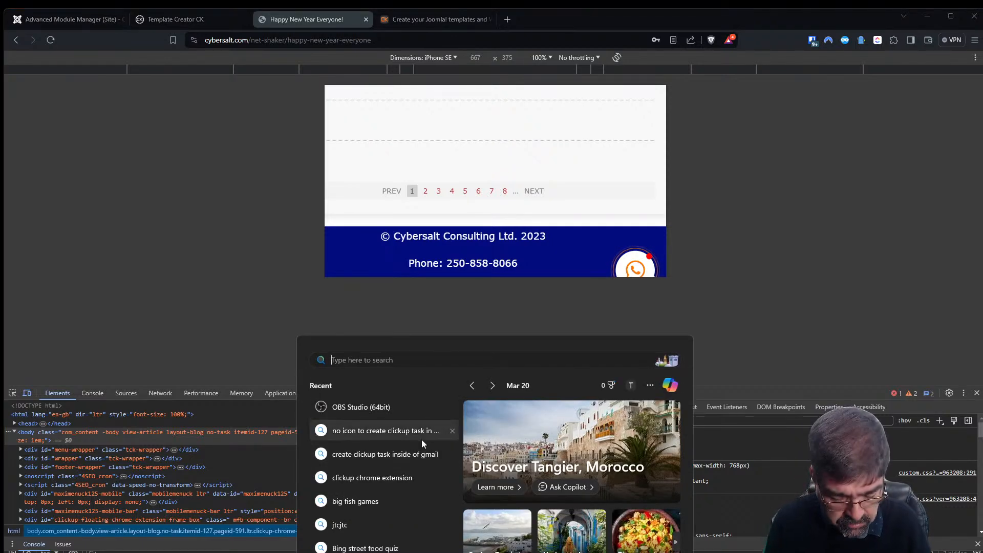
type("firefox")
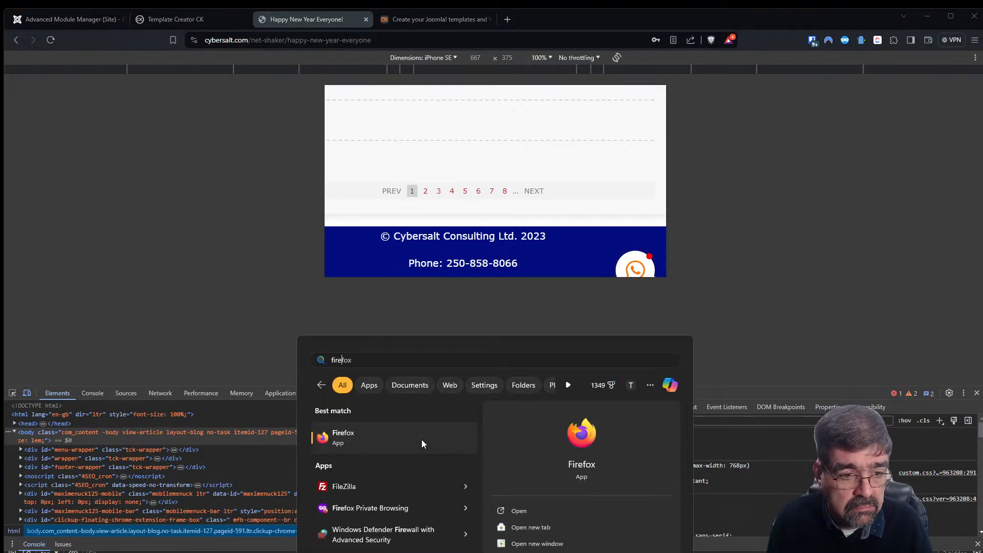
left_click(422, 439)
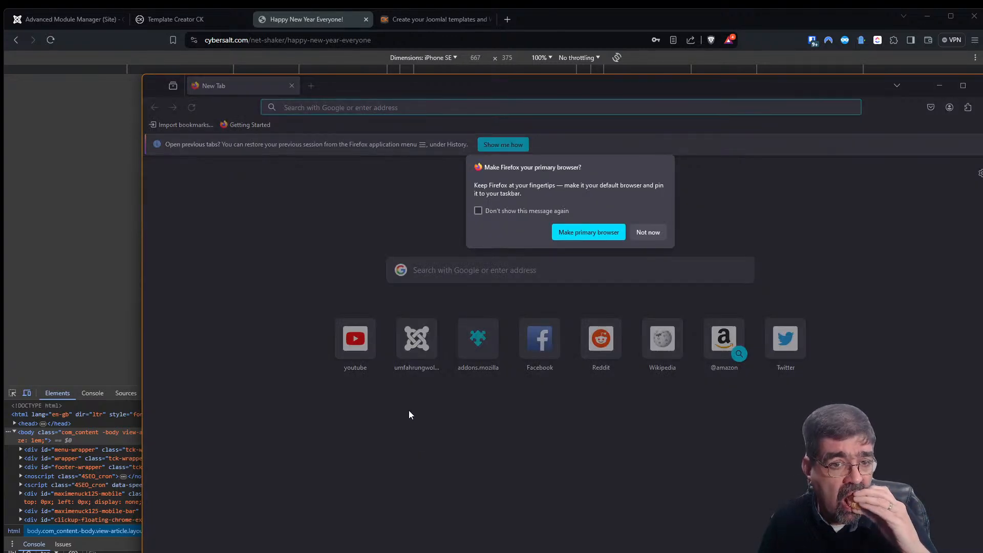
left_click(653, 231)
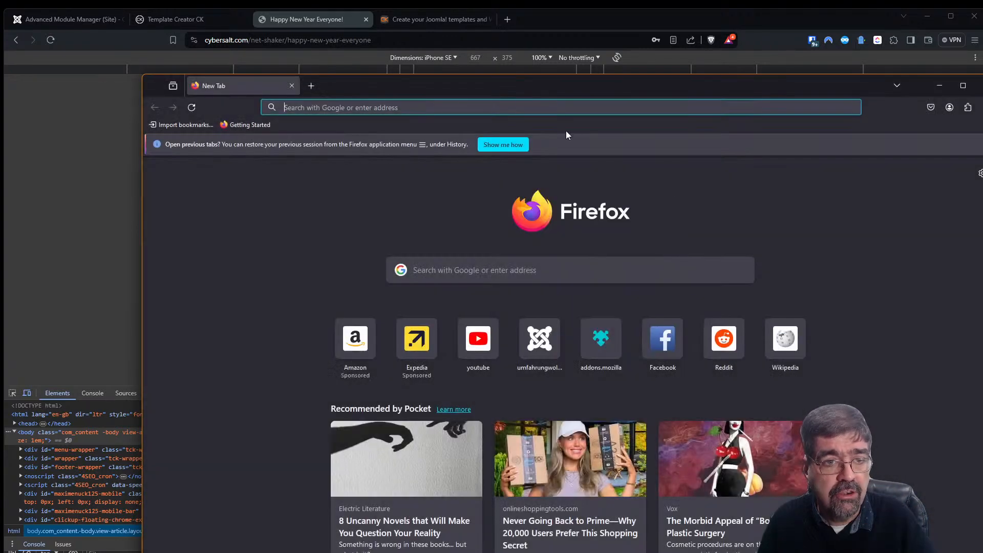
- Load cybersalt.com and maximize the browser window
left_click(525, 104)
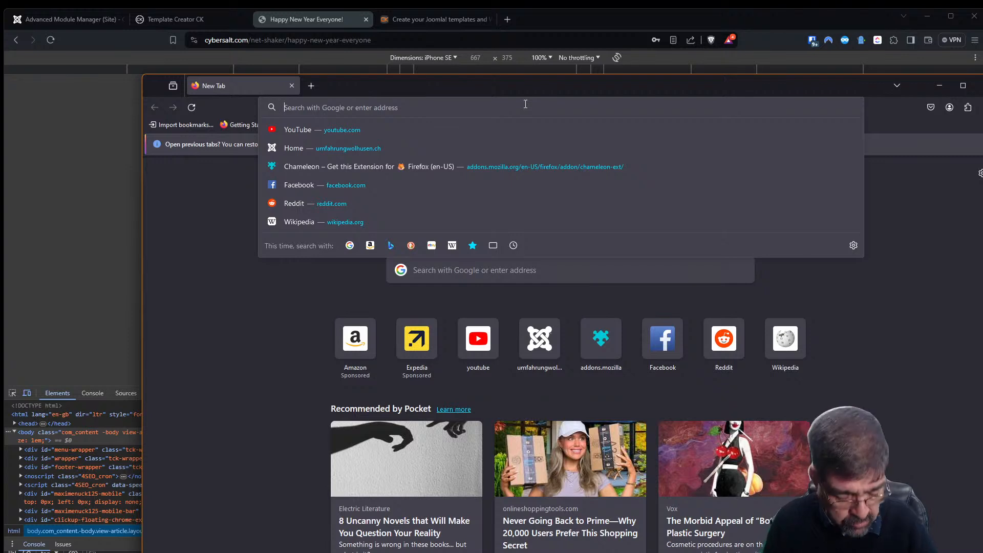
type("cybersalt.com")
key("Return")
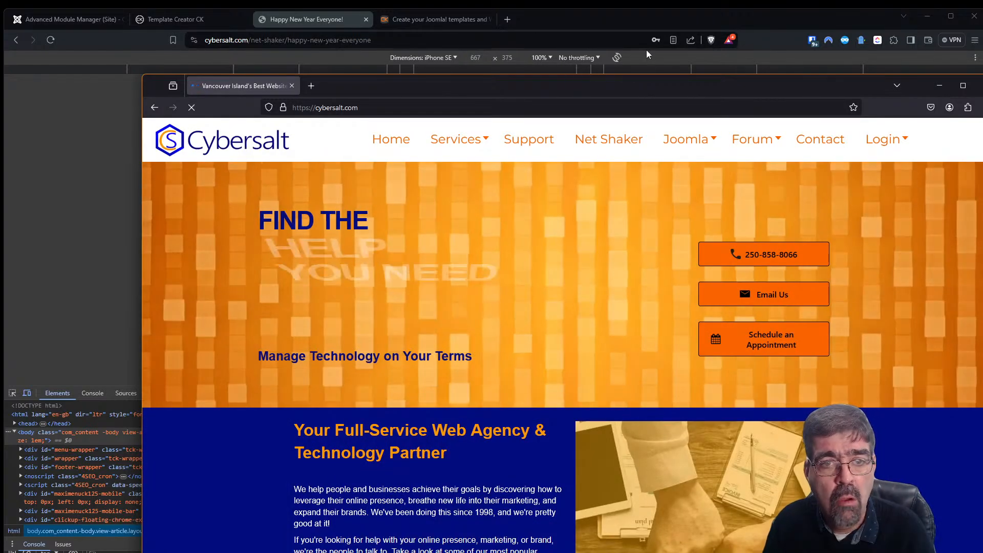
left_click_drag(649, 88, 520, 35)
double_click(519, 35)
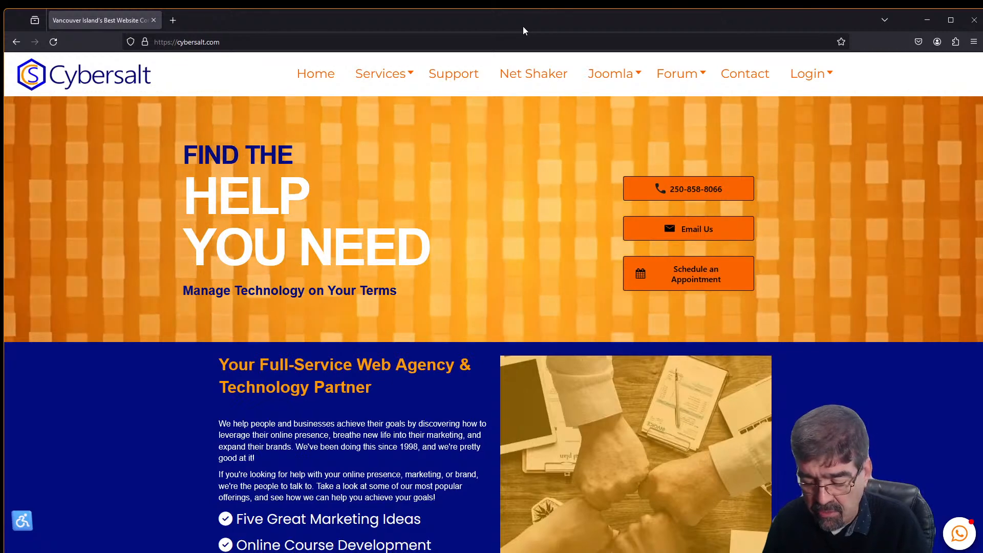
- Turn on the responsive design view in the developer tools and open the Net Shaker page from the site's mobile menu
key("F12")
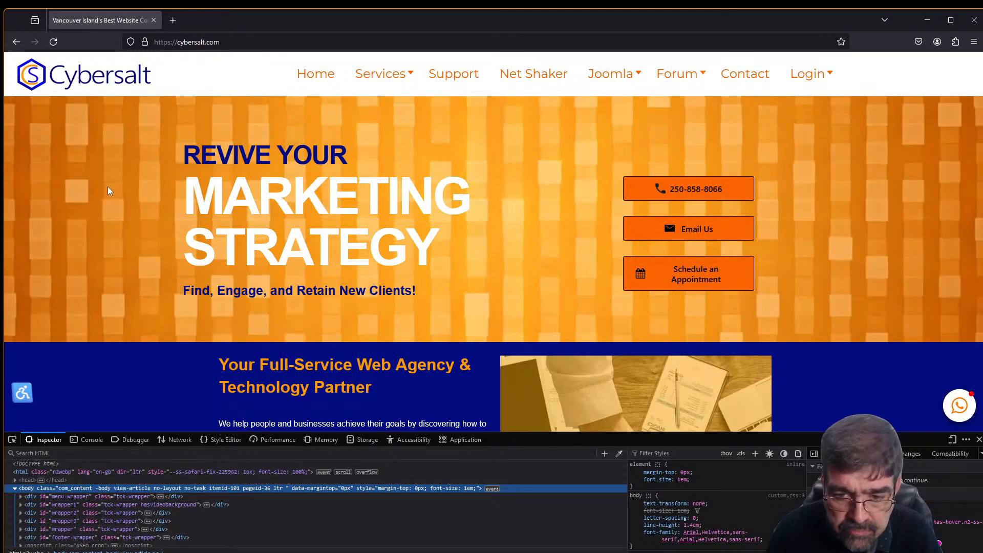
left_click(953, 442)
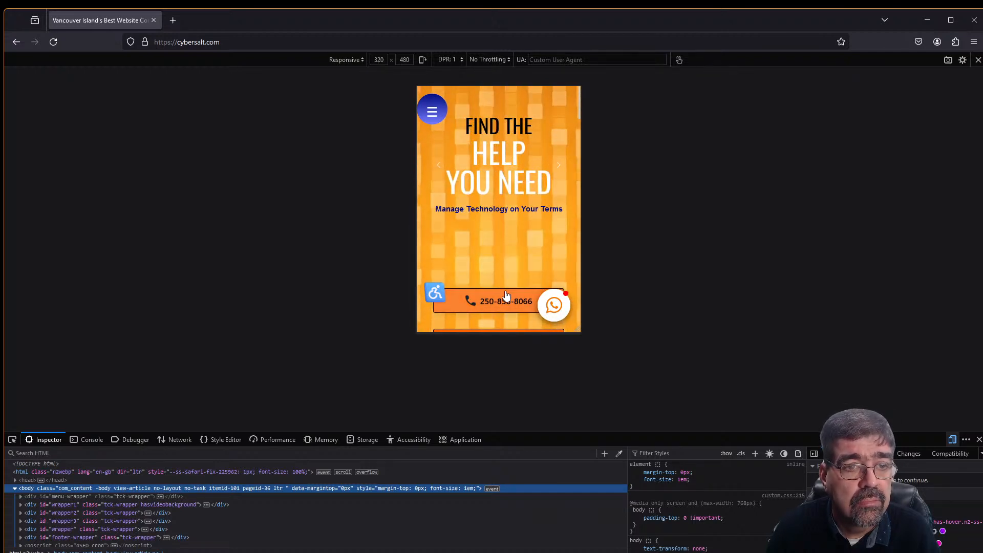
left_click(430, 116)
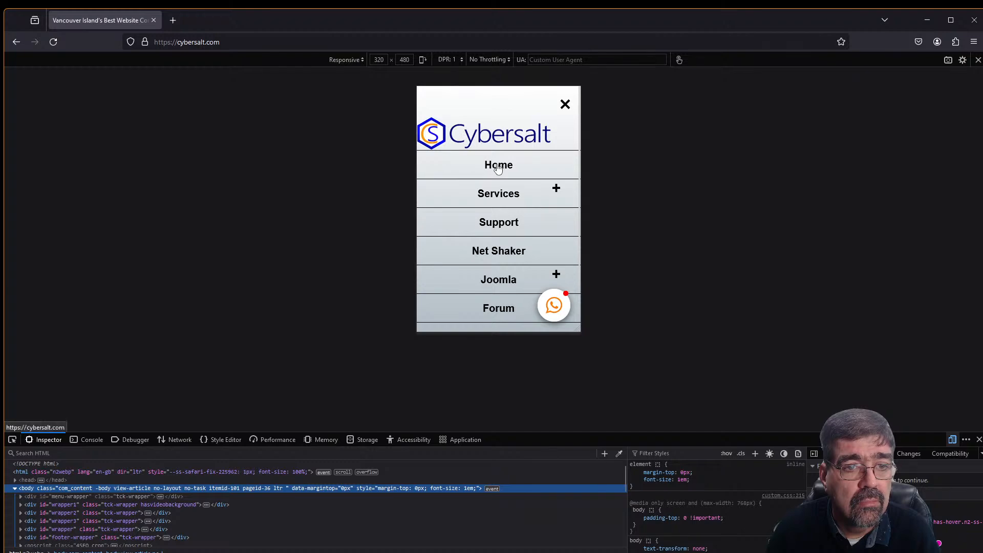
left_click(509, 256)
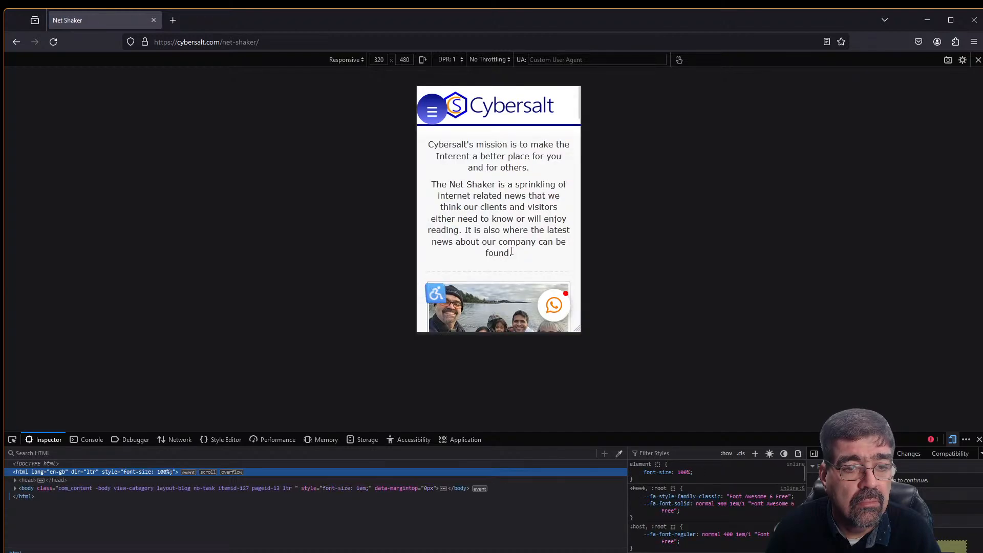
scroll(495, 209, "down", 5)
scroll(495, 210, "up", 4)
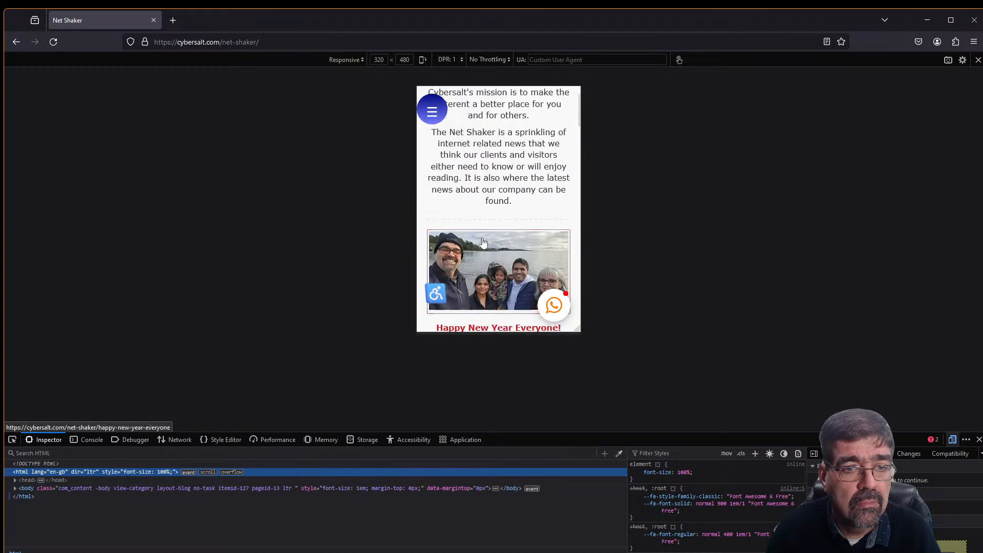
mouse_move(495, 178)
left_mouse_down()
mouse_move(484, 179)
mouse_move(500, 178)
left_mouse_up()
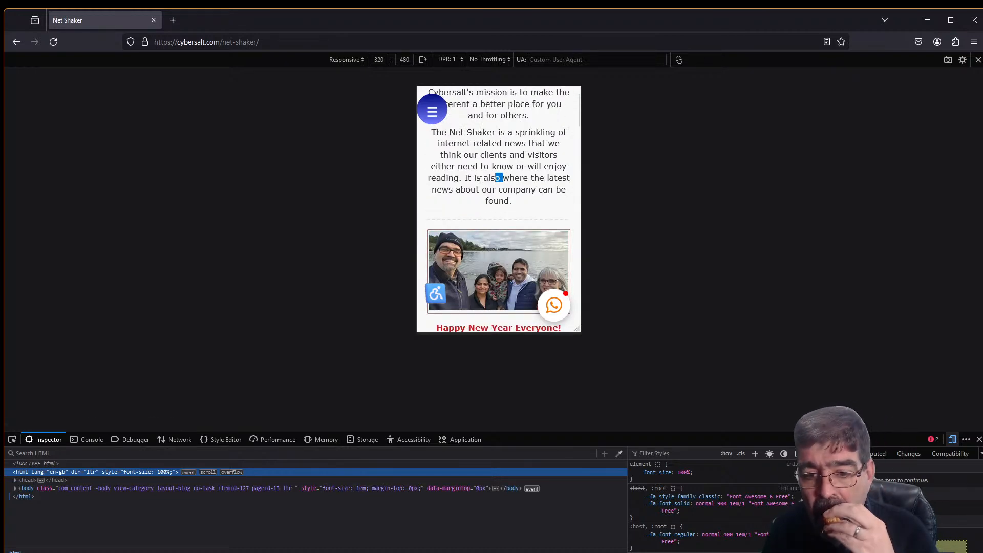
- Rotate the responsive viewport to landscape at 480 × 320 and check the Net Shaker page's width down to its footer
left_click(966, 440)
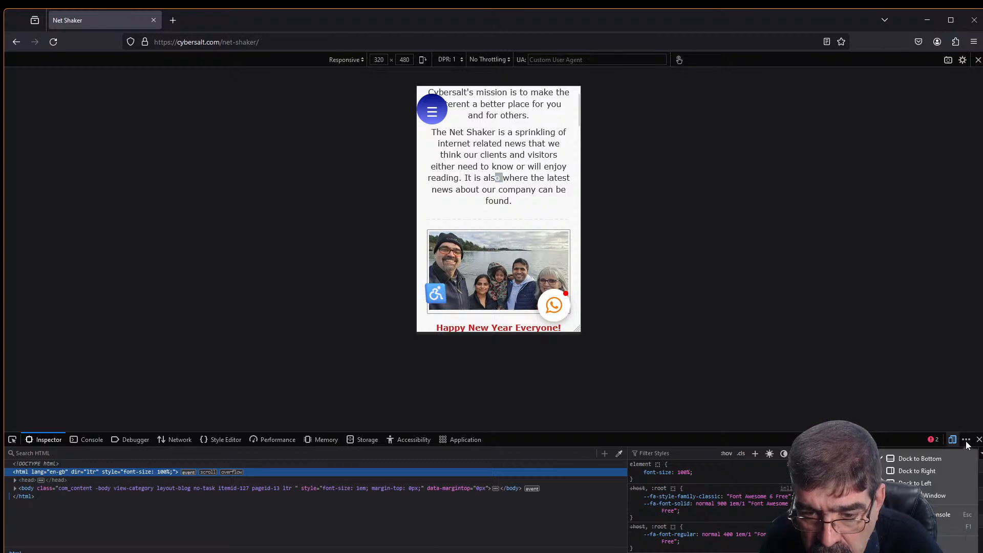
left_click(939, 378)
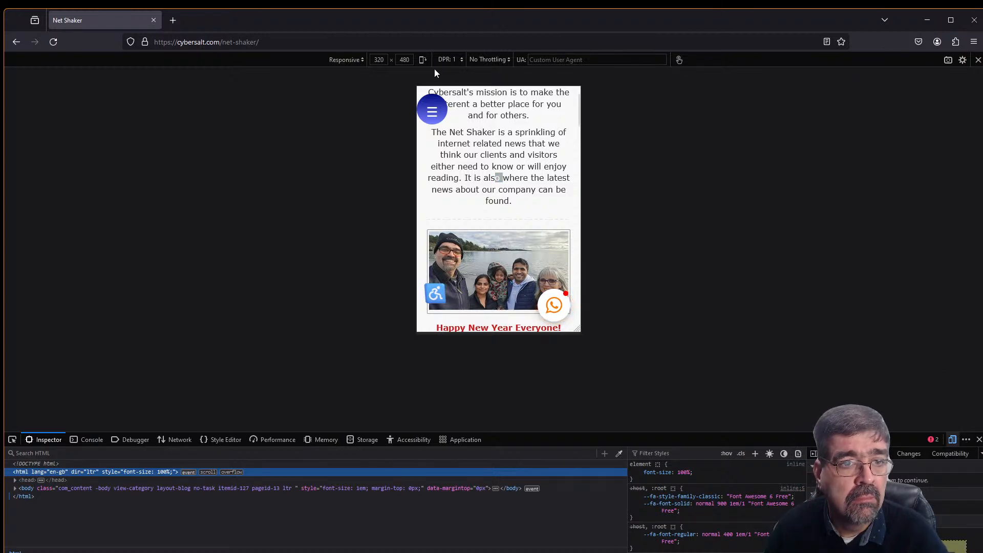
left_click(423, 60)
left_click_drag(487, 132, 488, 146)
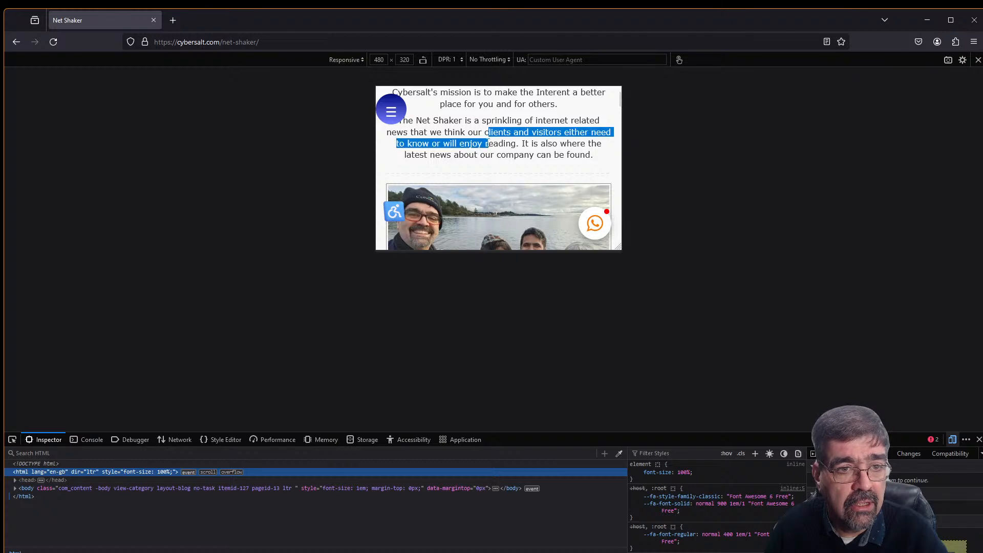
scroll(481, 200, "up", 2)
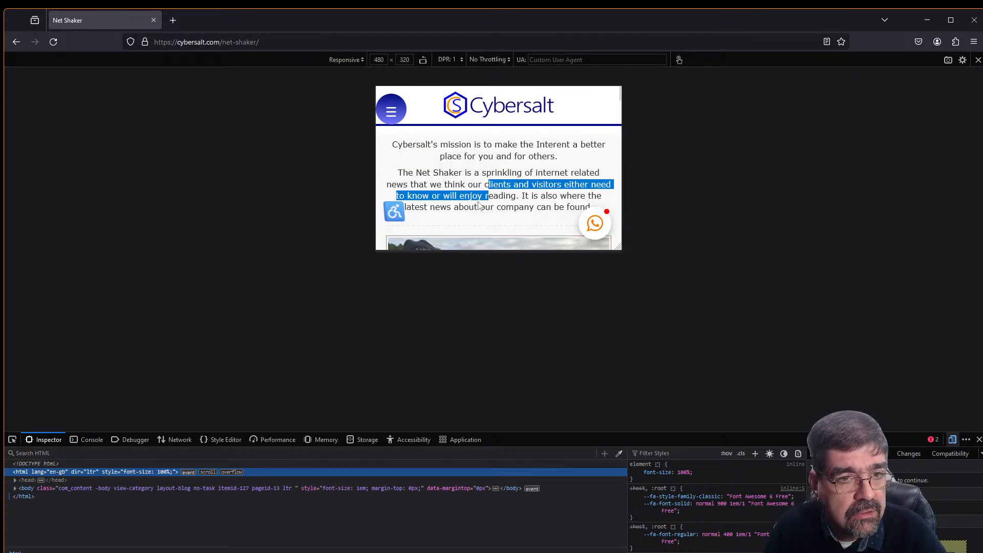
scroll(480, 201, "down", 10)
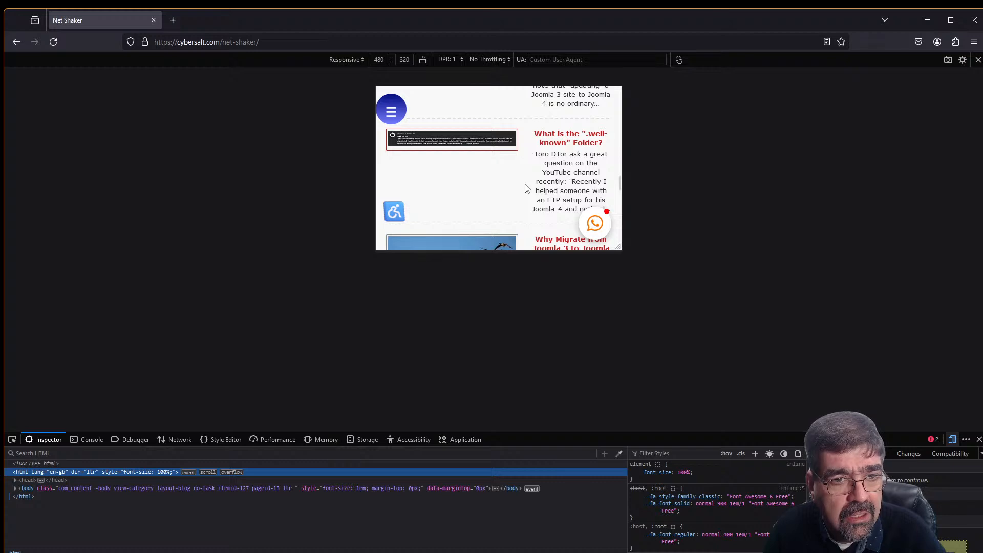
scroll(526, 189, "down", 10)
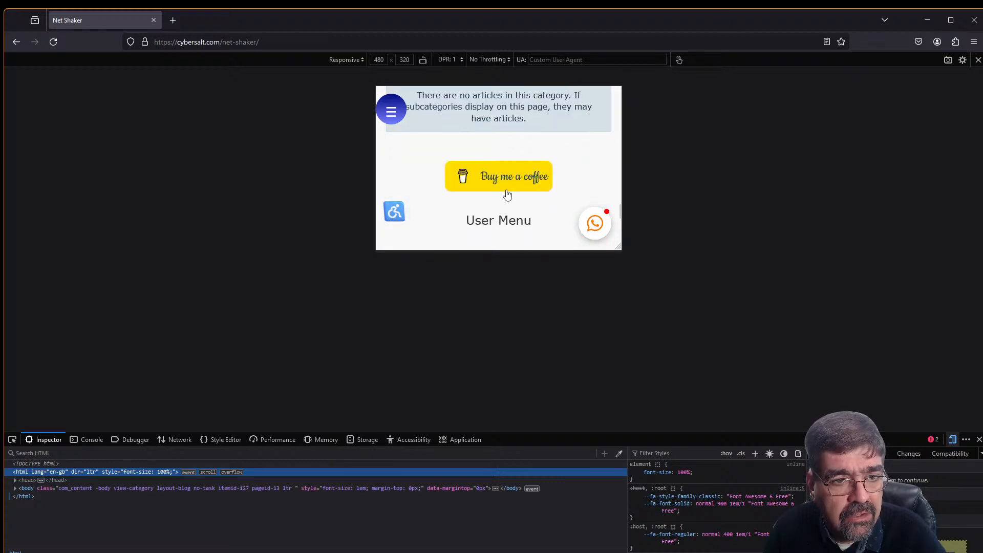
scroll(507, 194, "down", 3)
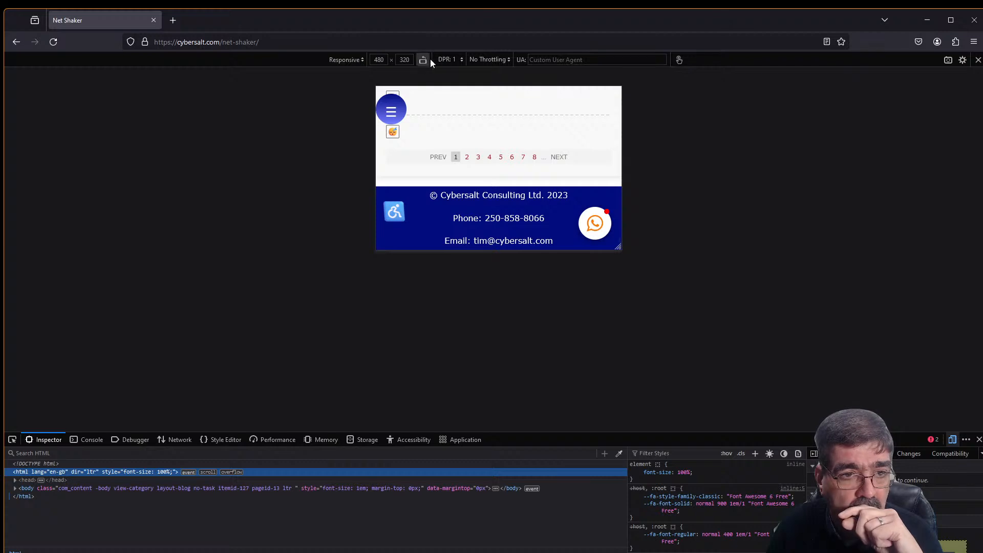
- Set the simulated device pixel ratio to 2
left_click(461, 60)
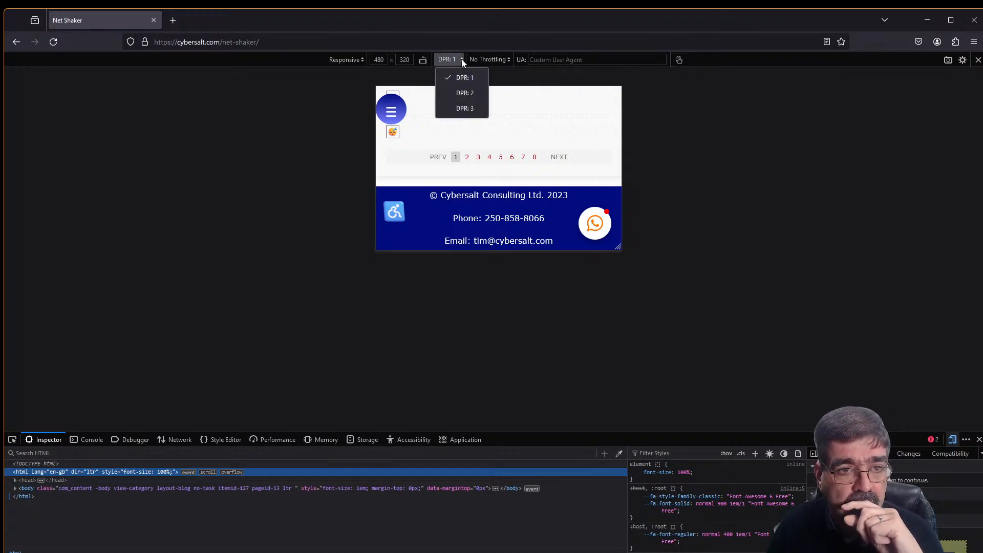
left_click(463, 92)
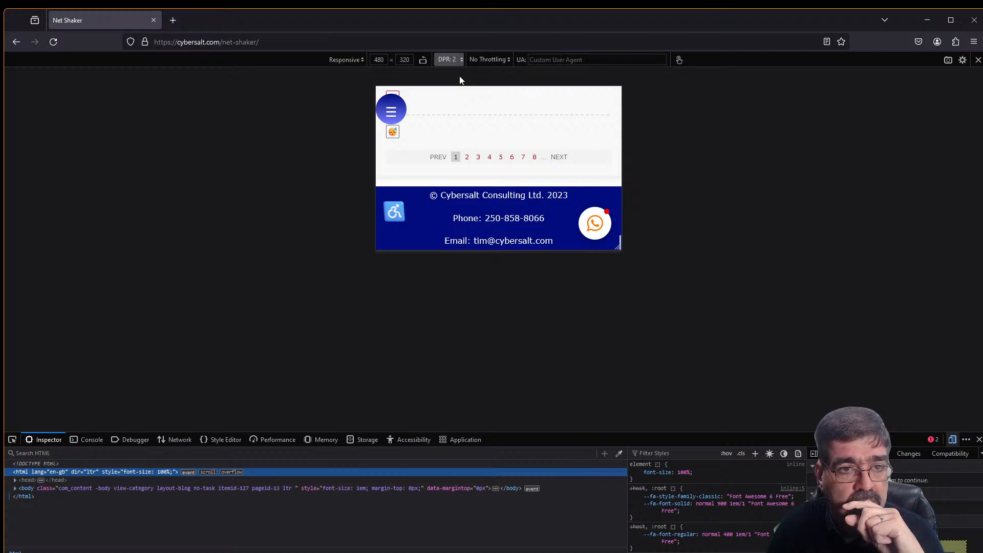
left_click(462, 60)
left_click(464, 73)
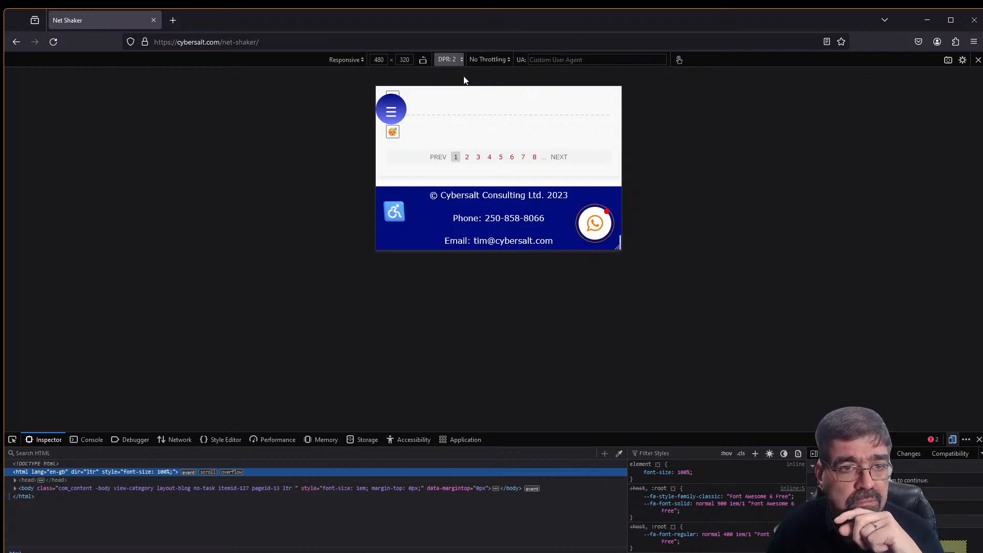
- Simulate the iPhone 12/13 Pro Max iOS 14.6, reload the Net Shaker page, and look through its portrait layout
left_click(360, 60)
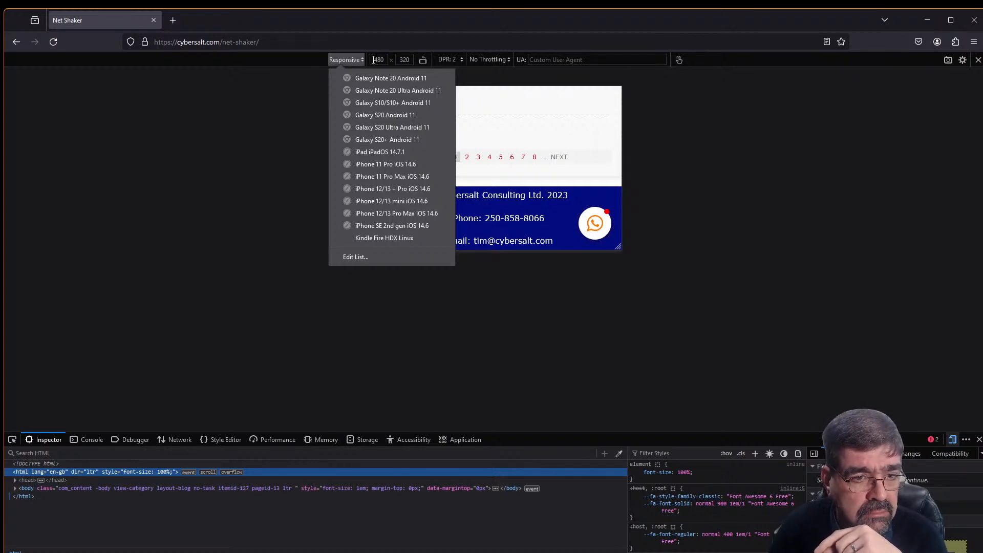
left_click(379, 213)
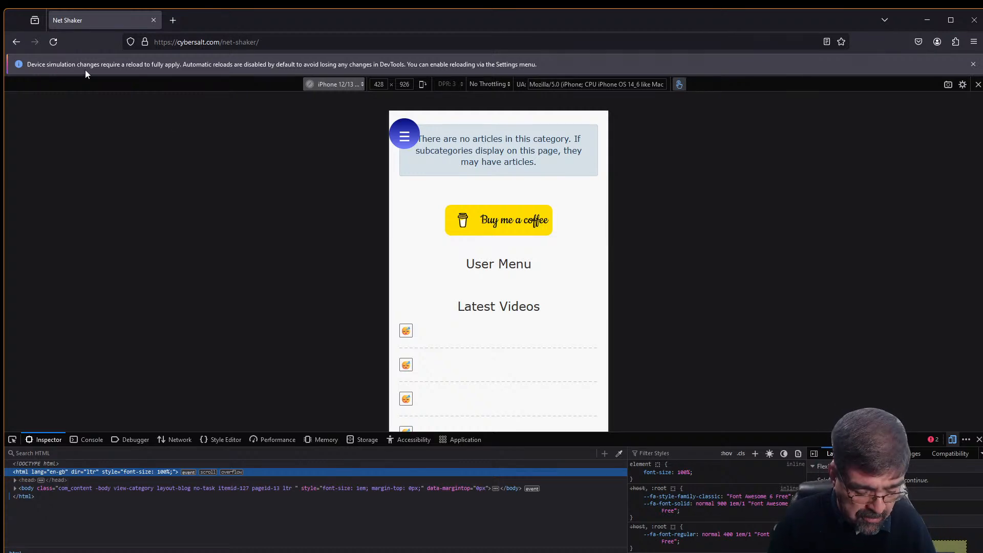
key("F5")
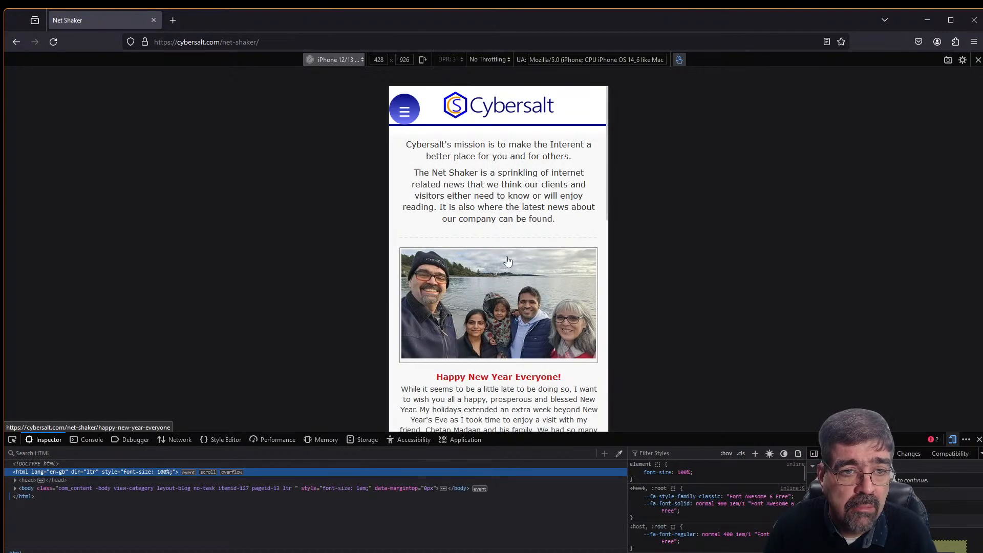
scroll(505, 272, "down", 12)
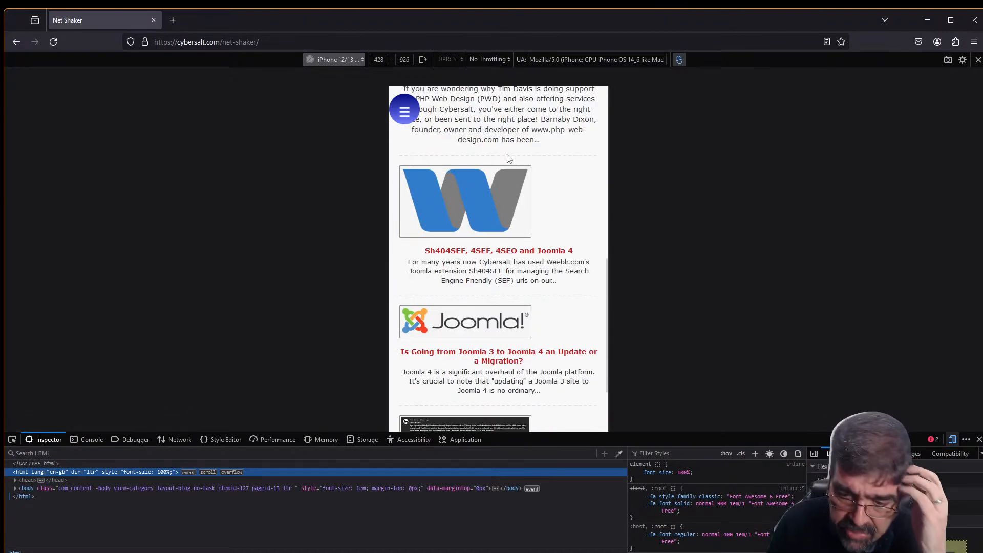
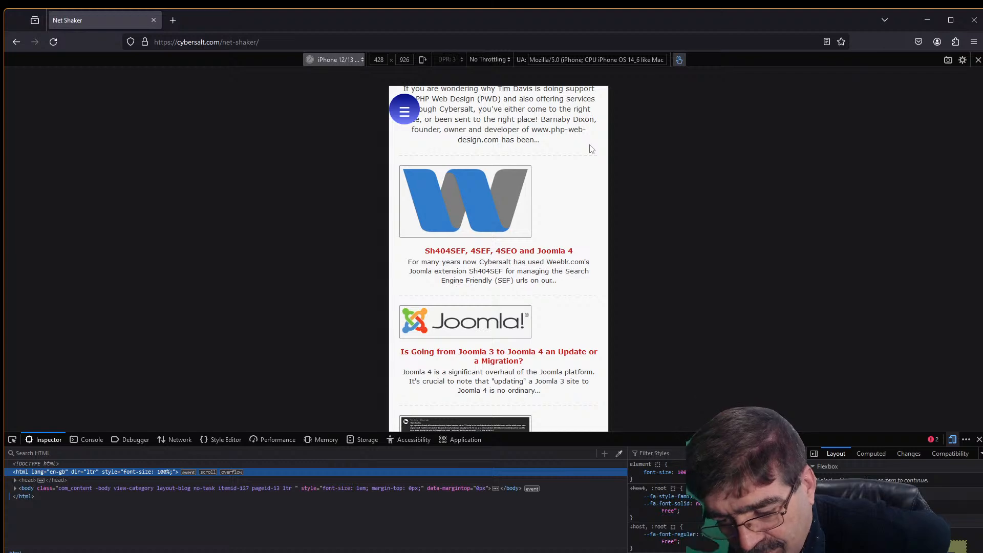
scroll(596, 209, "up", 5)
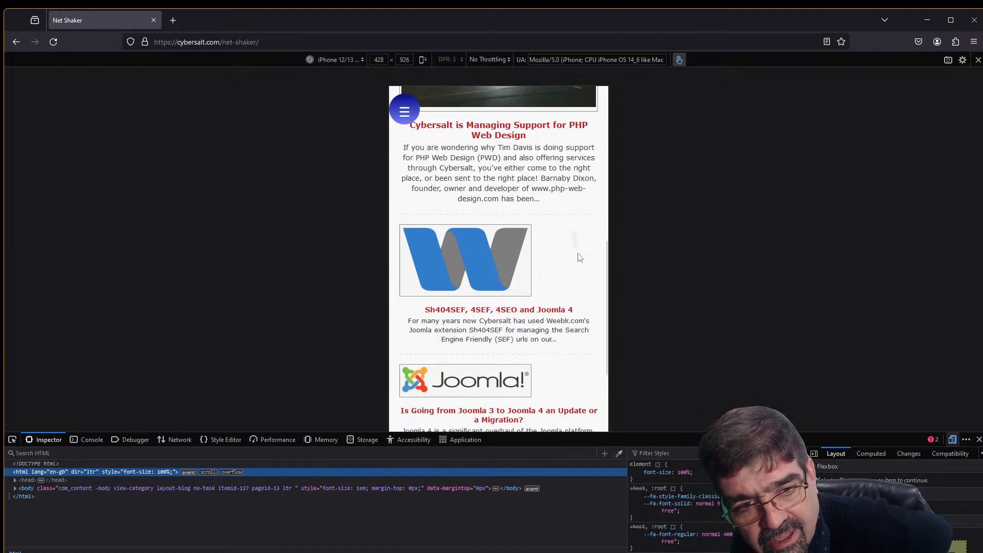
scroll(561, 262, "up", 6)
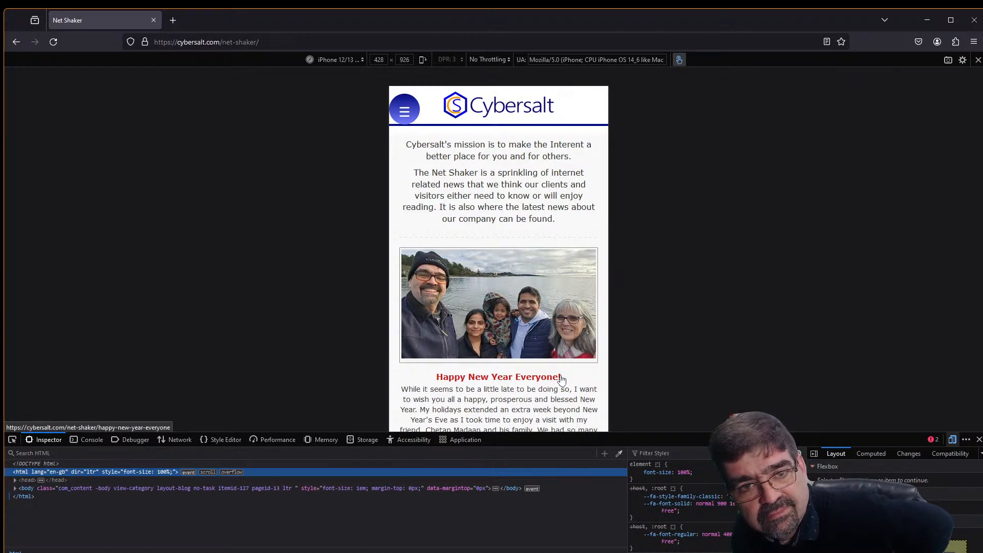
- Look down the rest of the Net Shaker page in portrait and rotate the simulated iPhone to landscape
scroll(561, 379, "down", 10)
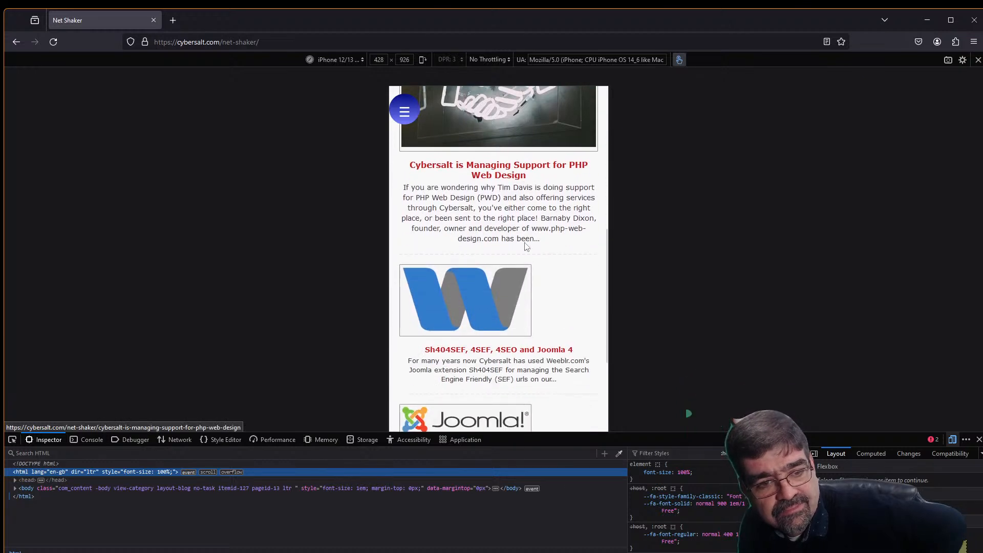
scroll(516, 255, "down", 5)
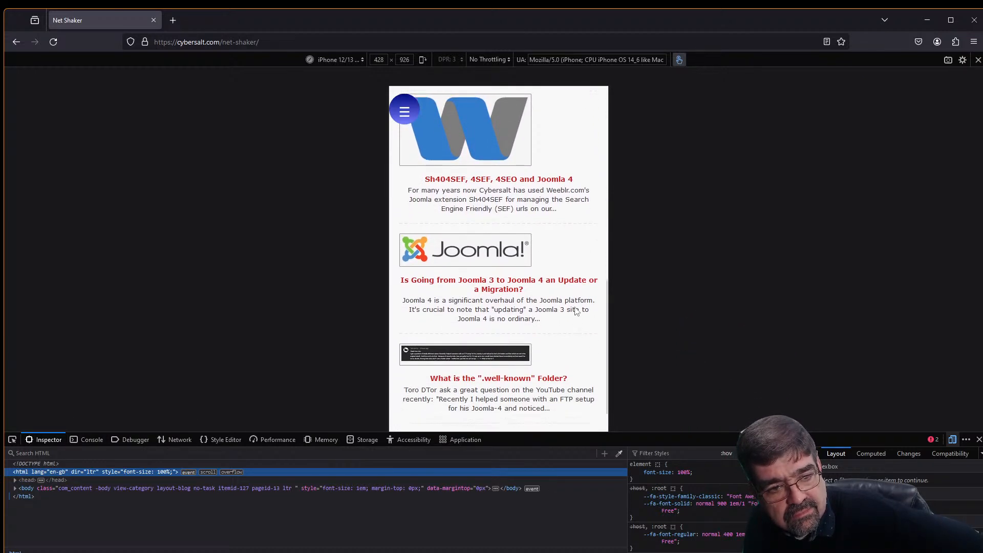
scroll(573, 238, "down", 3)
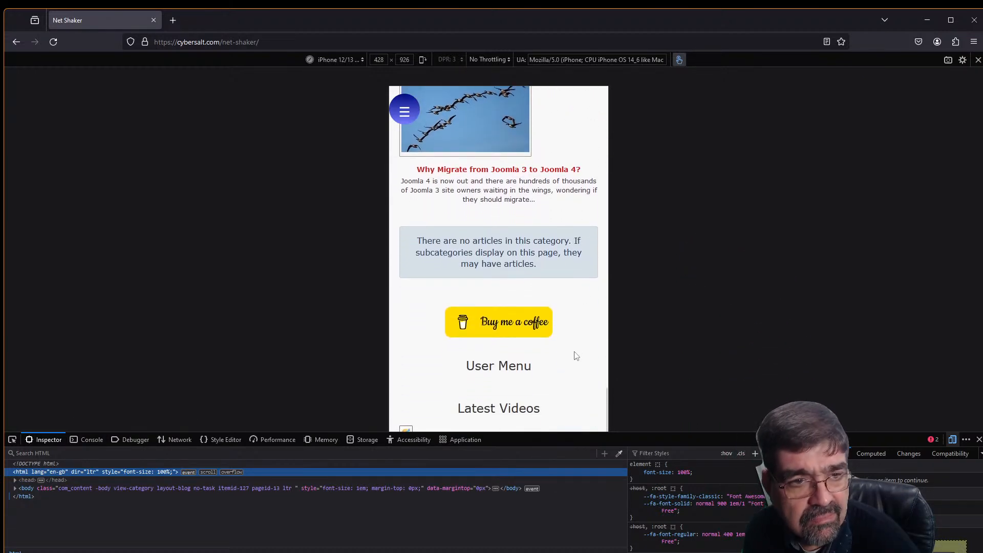
left_click(423, 59)
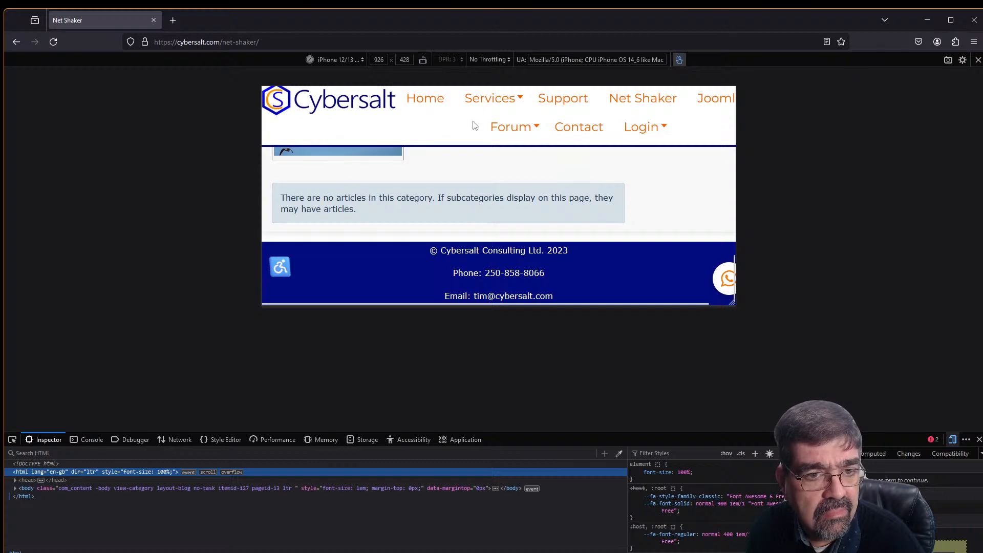
- Check the landscape Net Shaker page for sideways overflow, comparing the footer area with the header and sidebar
scroll(683, 170, "up", 2)
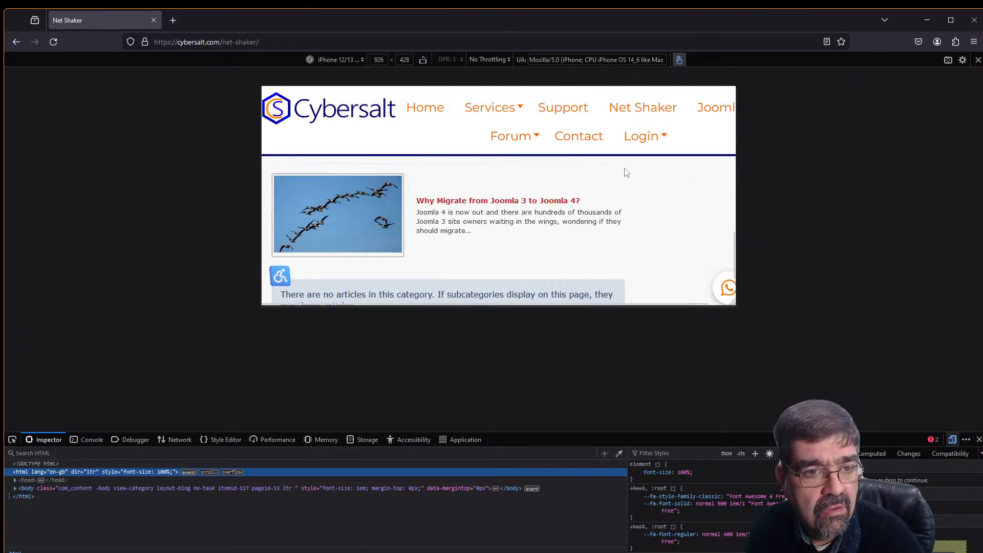
scroll(660, 203, "up", 3)
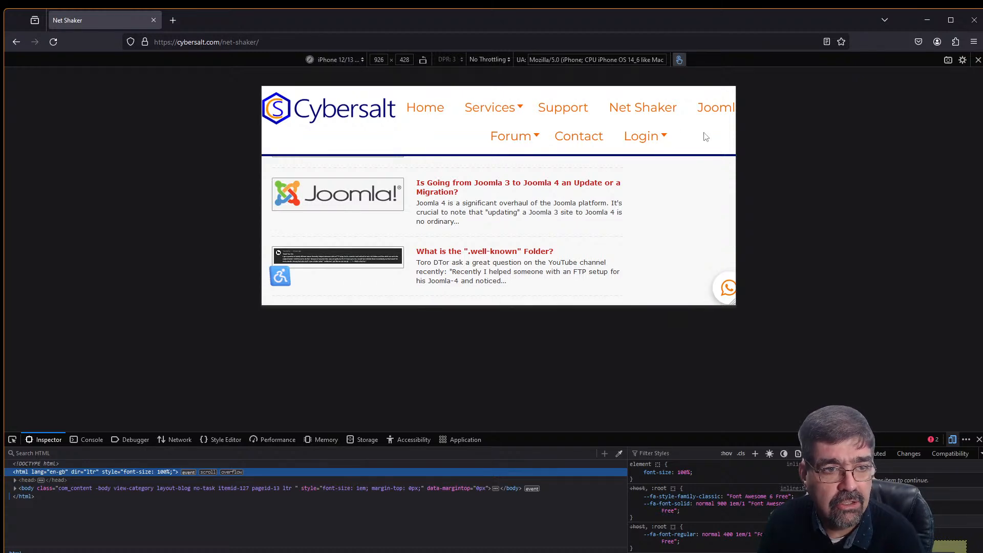
left_click_drag(428, 134, 365, 133)
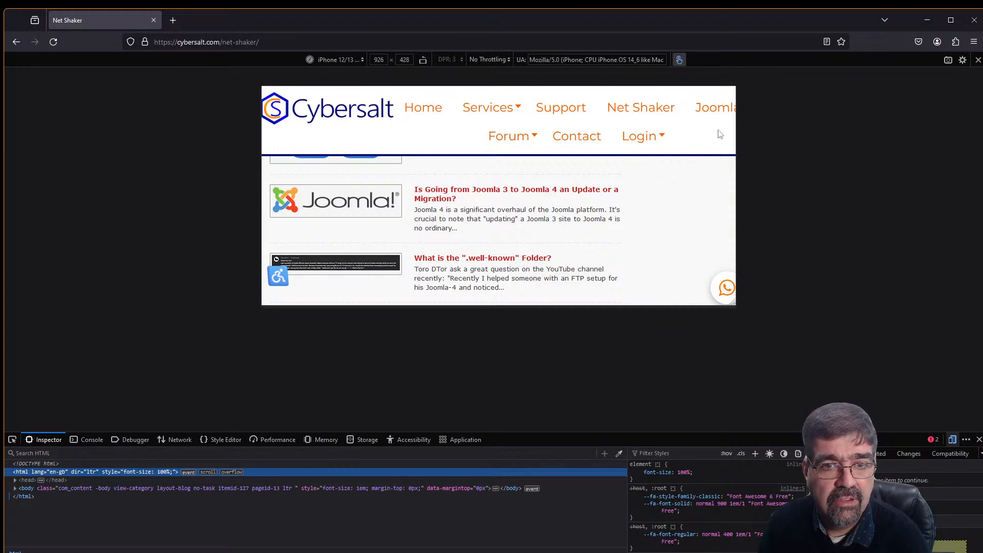
left_click_drag(718, 130, 575, 136)
scroll(669, 274, "down", 5)
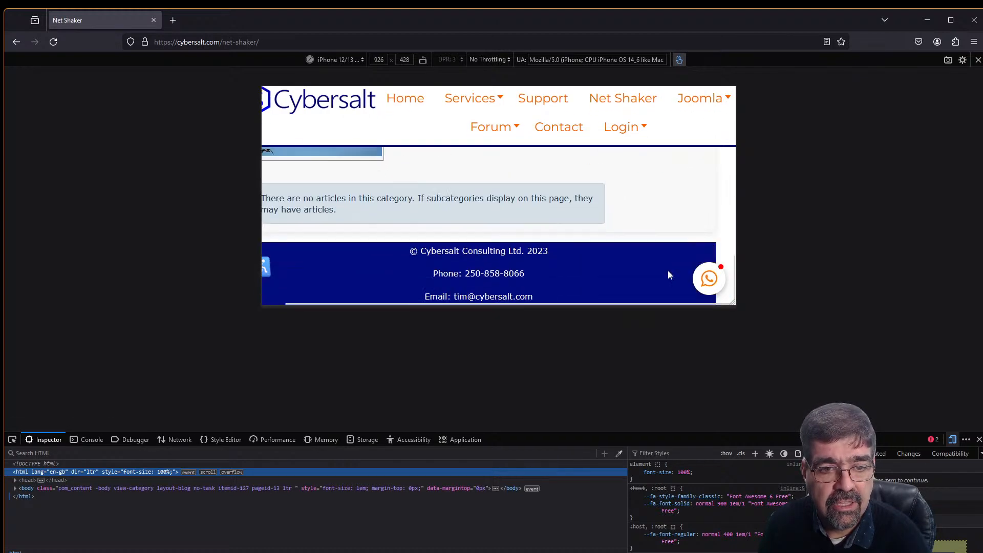
scroll(632, 219, "left", 2)
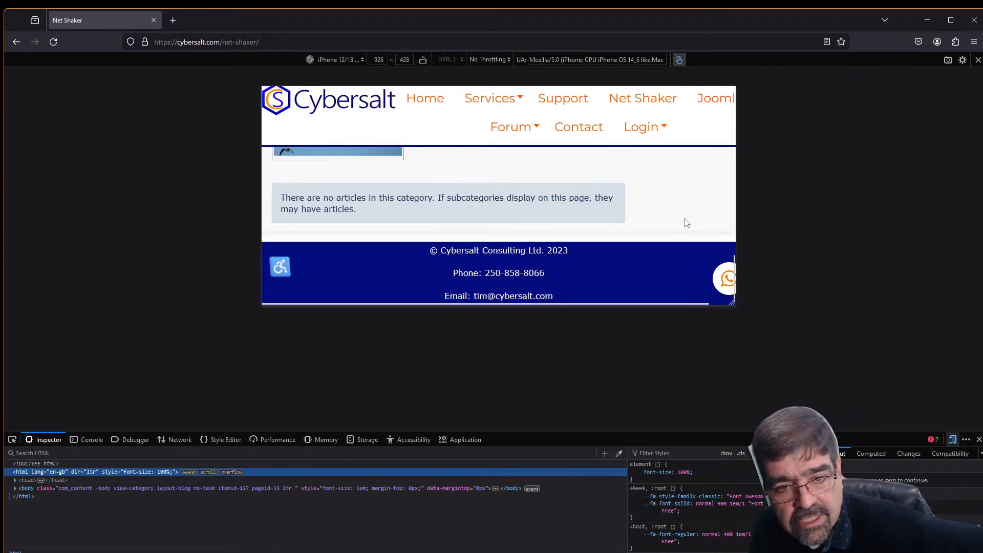
scroll(673, 208, "up", 5)
scroll(675, 196, "up", 3)
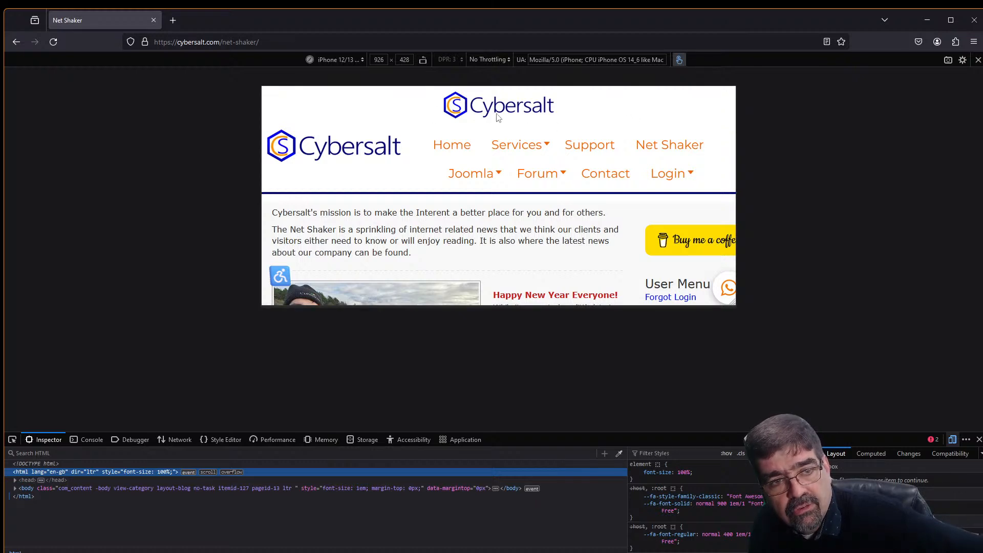
scroll(571, 132, "right", 2)
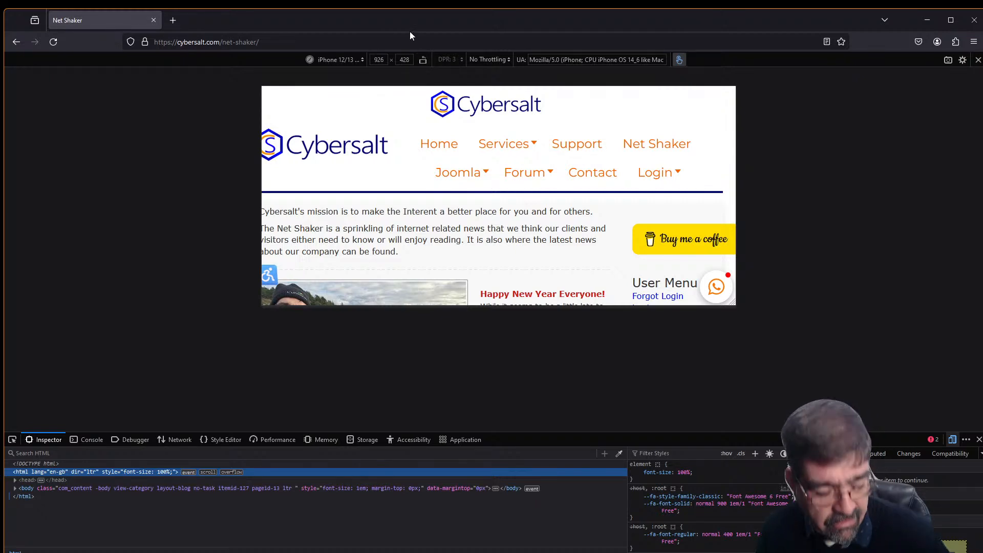
- Switch to the cybersalt-default template in Template Creator CK and set the Phone / Landscape resolution to 930
key("alt+Tab")
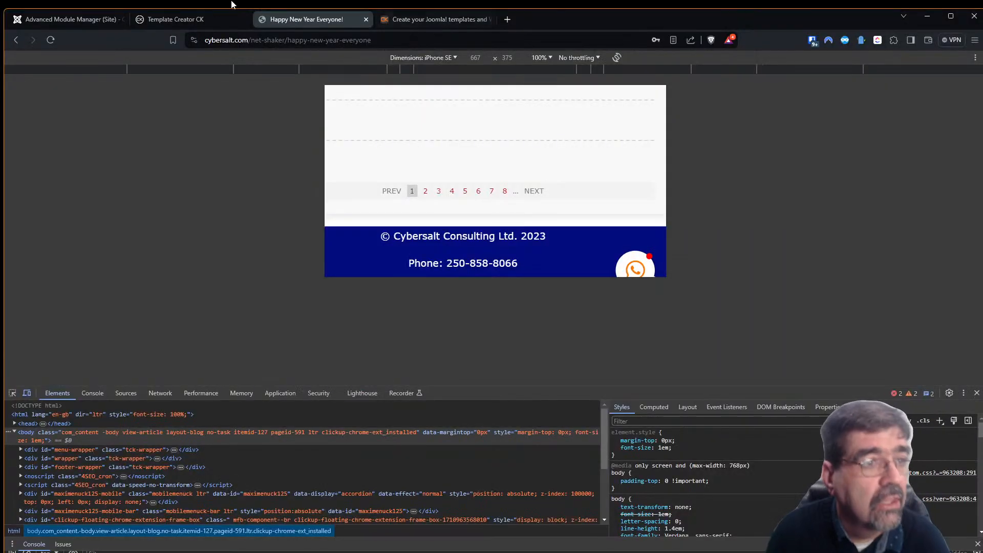
left_click(150, 26)
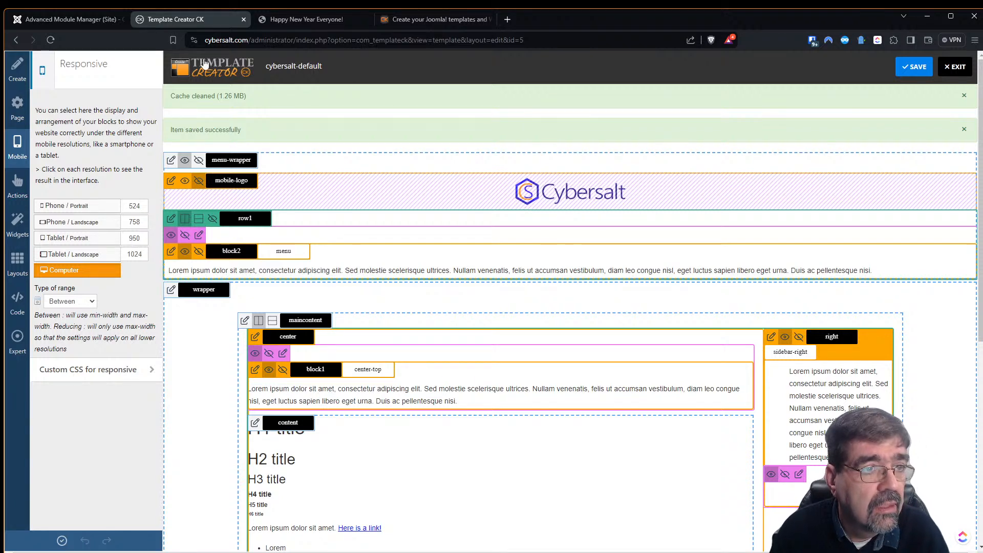
key("alt+Tab")
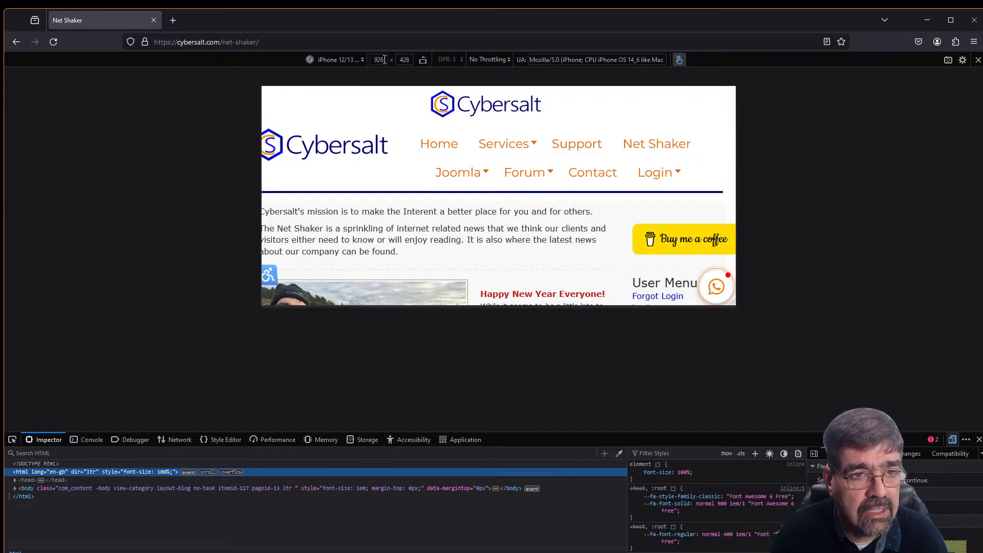
key("alt+Tab")
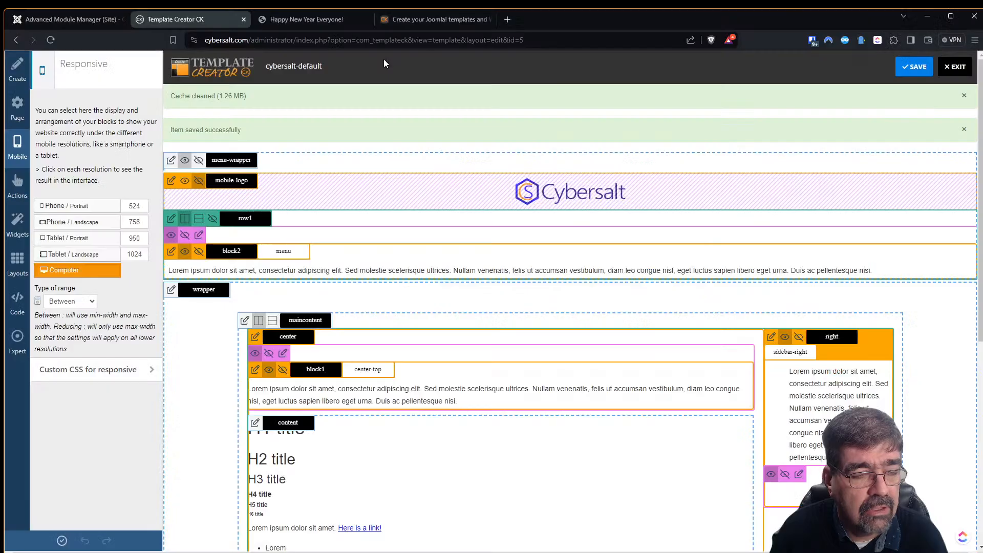
double_click(144, 222)
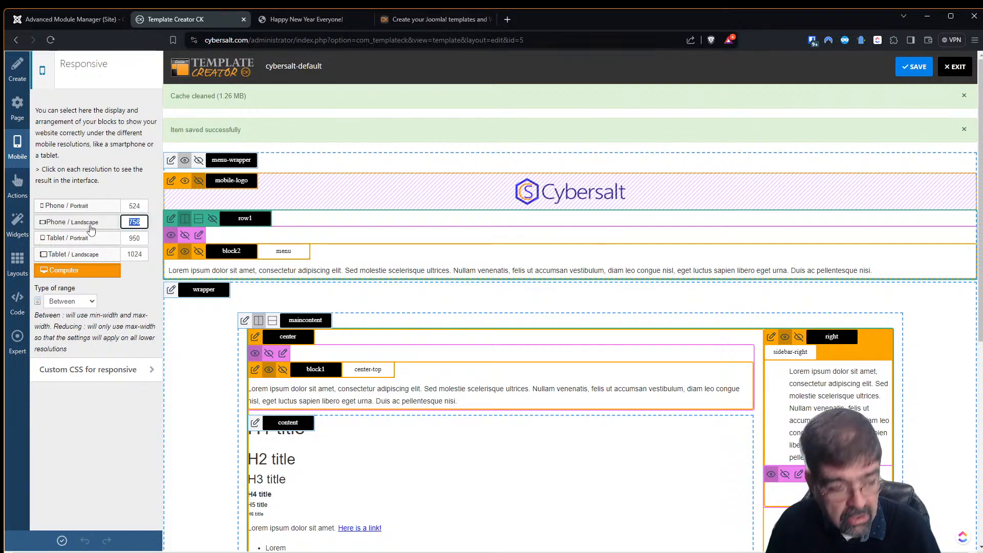
type("930")
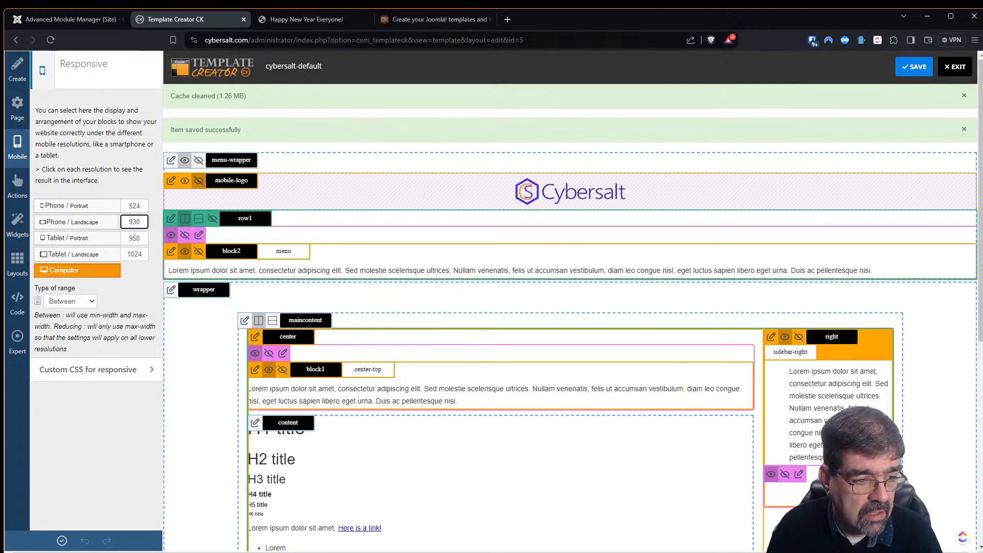
- Save the cybersalt-default template and regenerate its template files
left_click(62, 540)
left_click(904, 69)
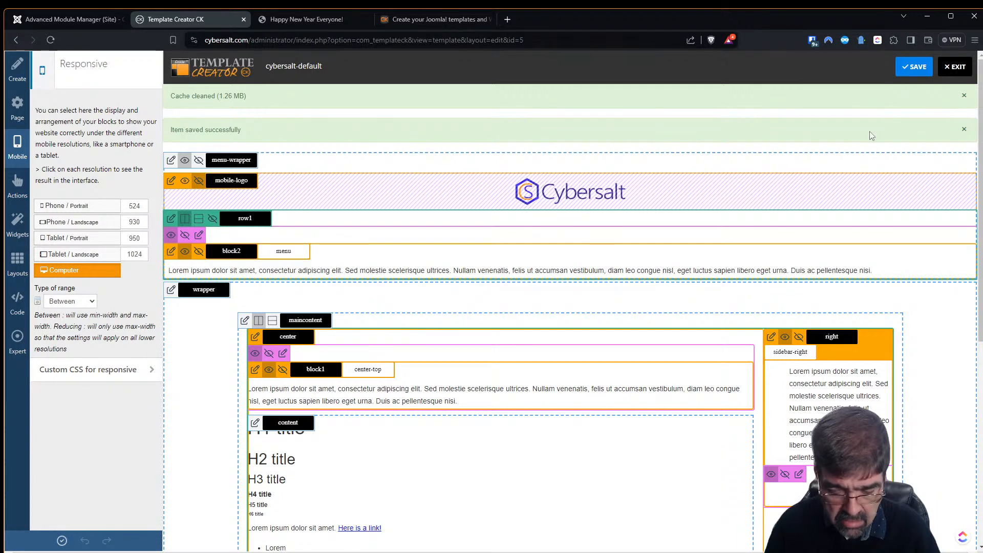
left_click(62, 541)
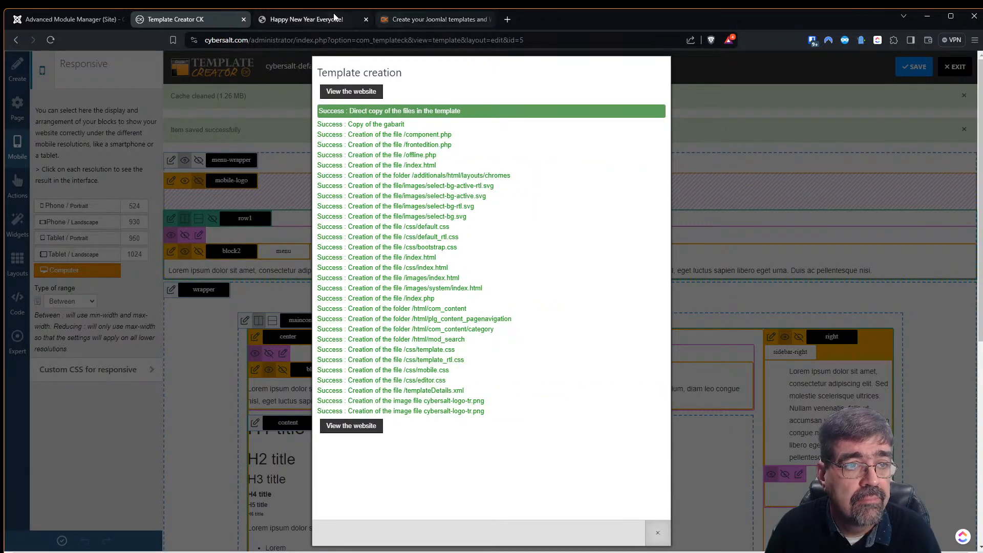
- Switch to Firefox, reload the Net Shaker page in landscape, and check how far it still shifts sideways
key("alt+Tab")
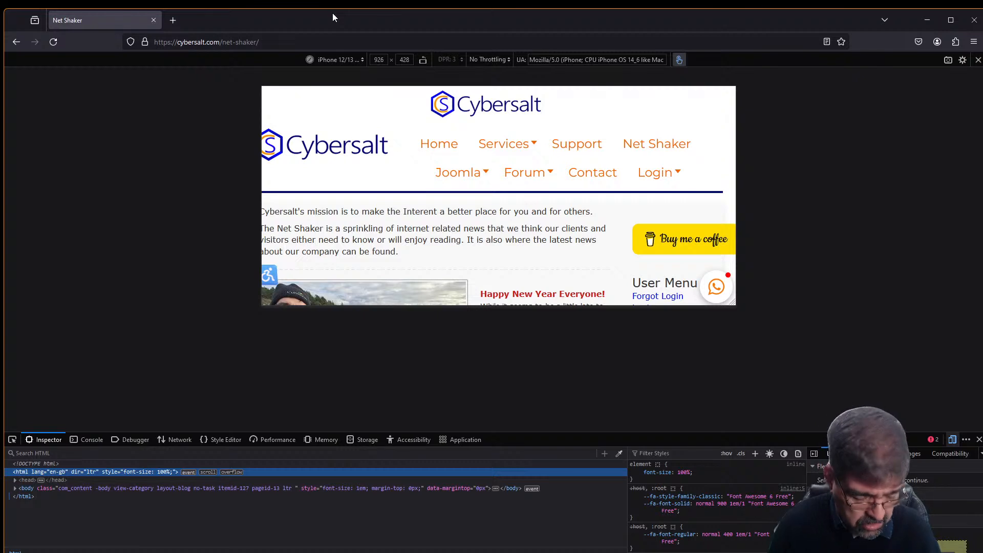
key("F5")
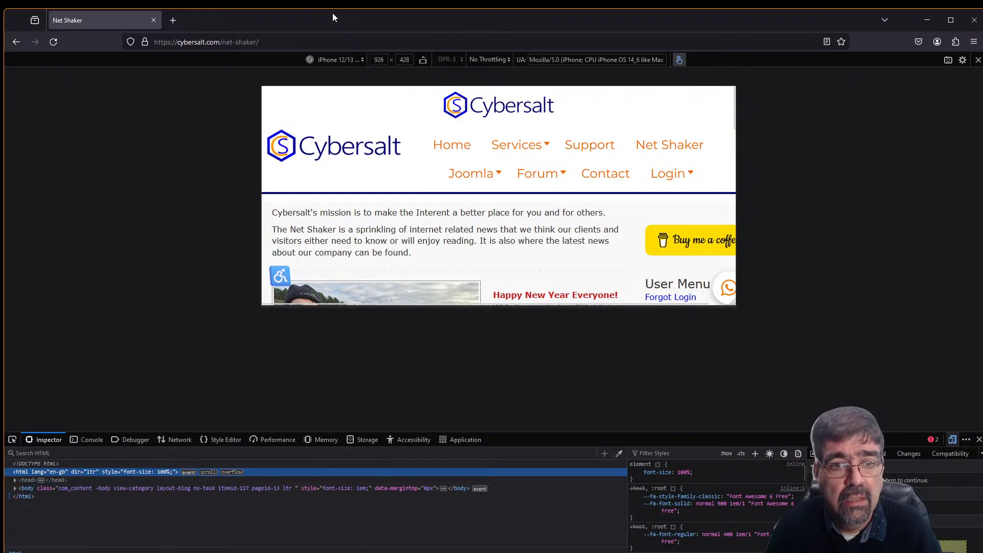
left_click_drag(399, 123, 290, 126)
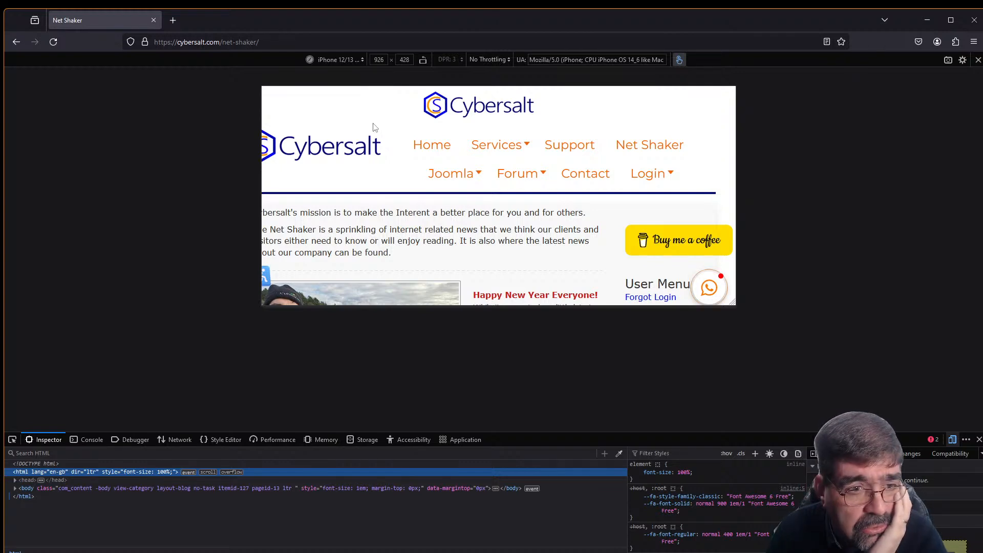
left_click_drag(328, 118, 383, 117)
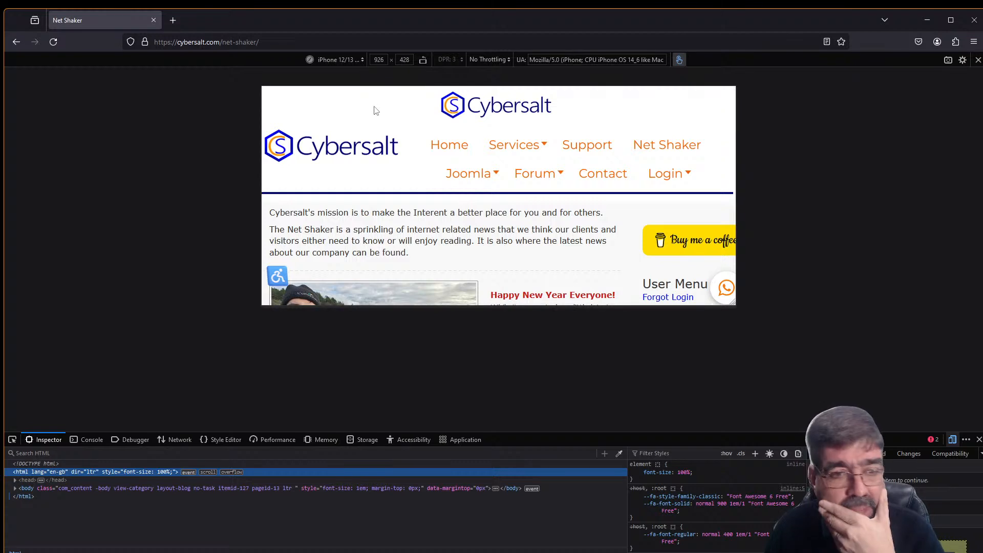
left_click_drag(395, 121, 321, 131)
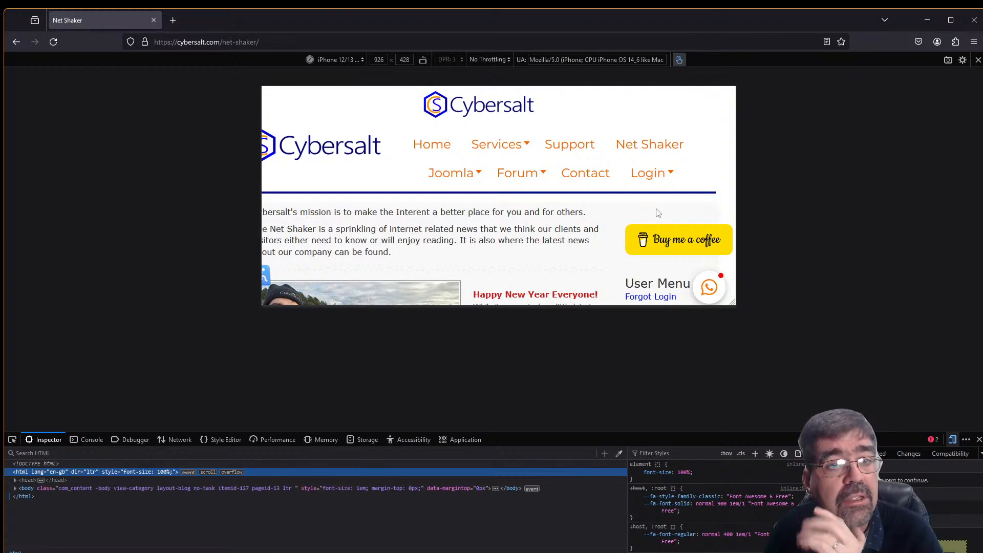
scroll(358, 185, "left", 2)
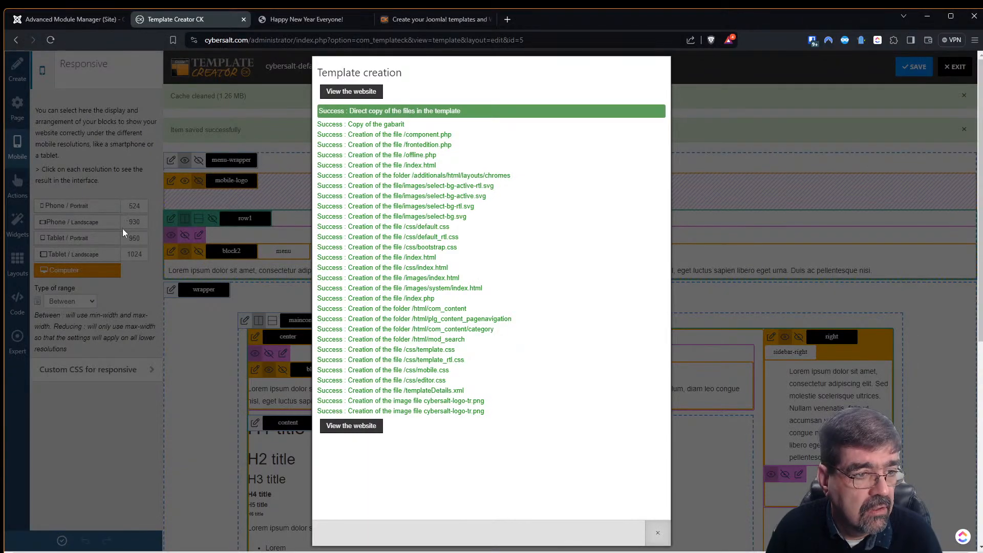
- Return to Template Creator CK, set the Phone / Landscape resolution back to 758, and save the template
left_click(122, 228)
double_click(132, 222)
type("758")
left_click(912, 69)
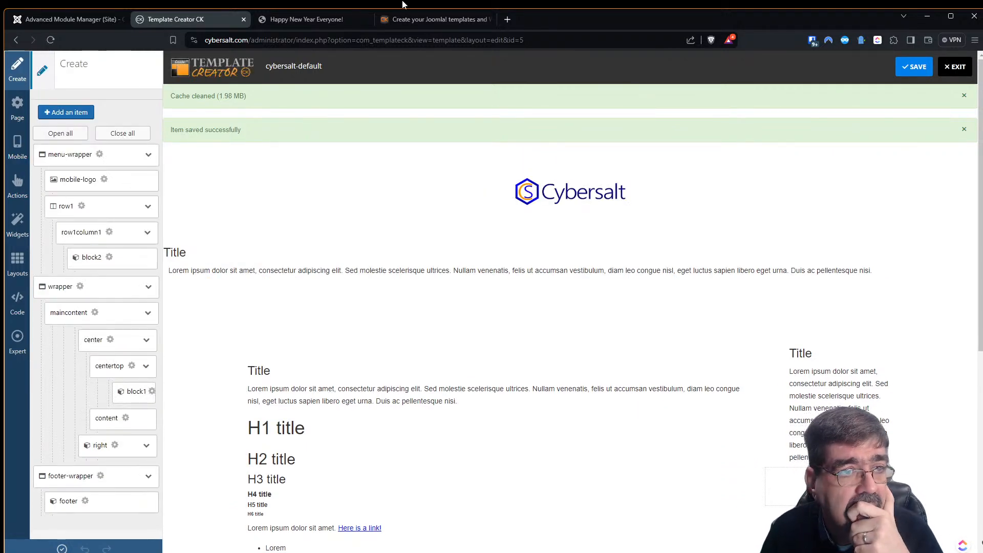
- Open the site's Advanced Module Manager and clear its search filter to list all modules
left_click(90, 20)
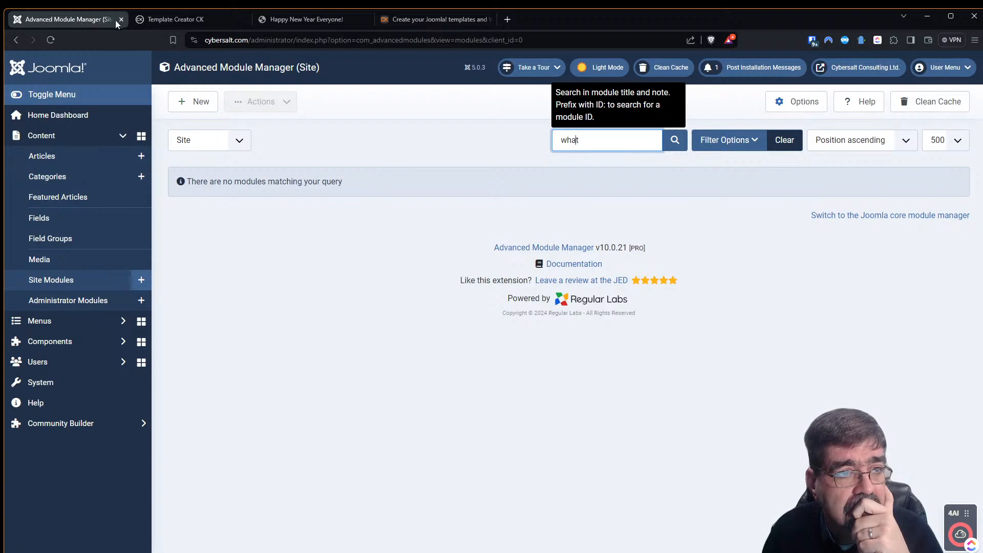
left_click(151, 19)
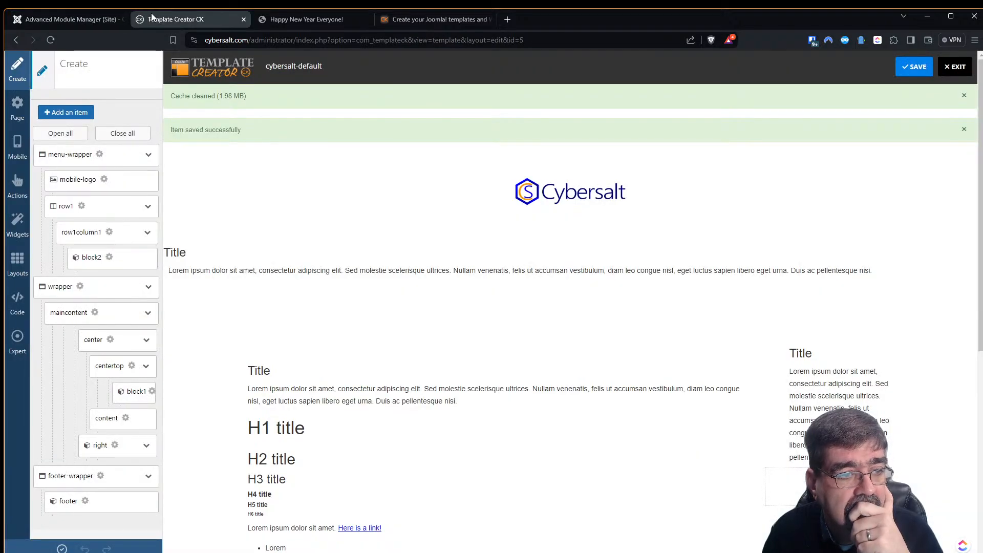
left_click(63, 22)
key("ctrl+a")
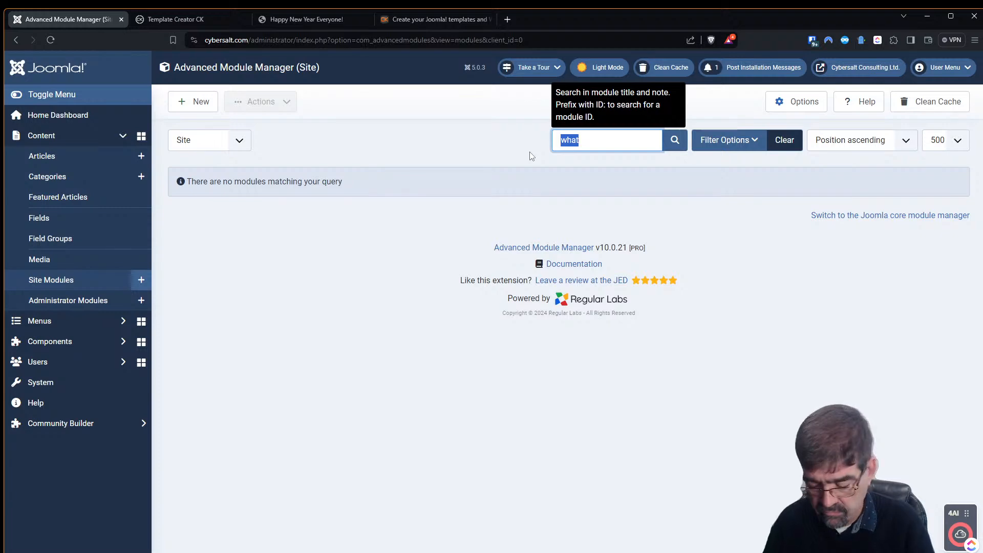
key("BackSpace")
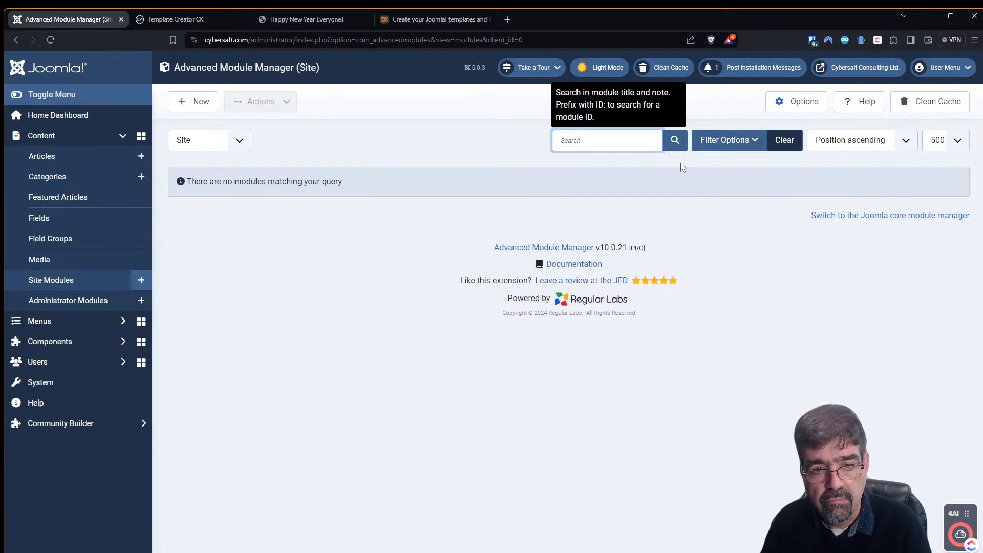
left_click(672, 148)
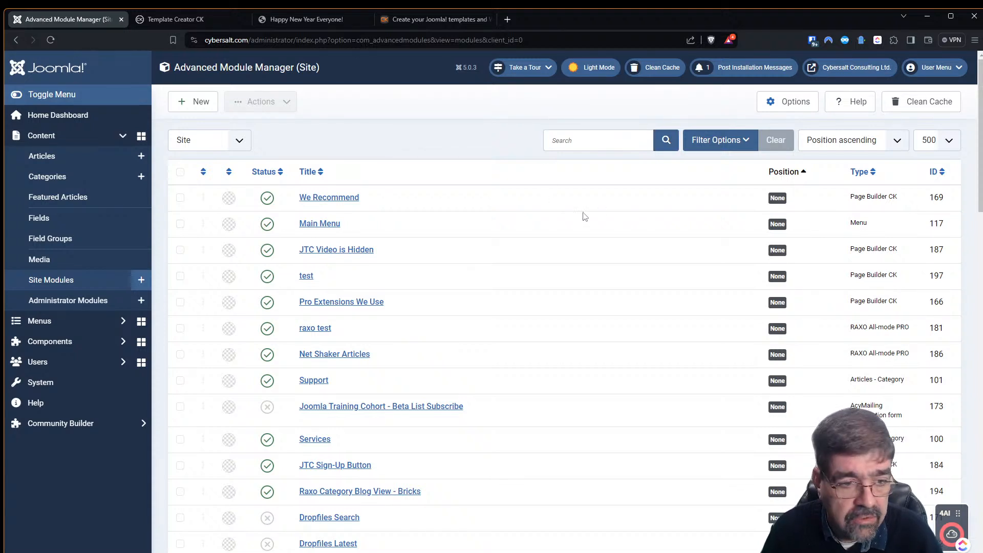
- Search the module list page for the text "meg"
key("ctrl+f")
type("ck")
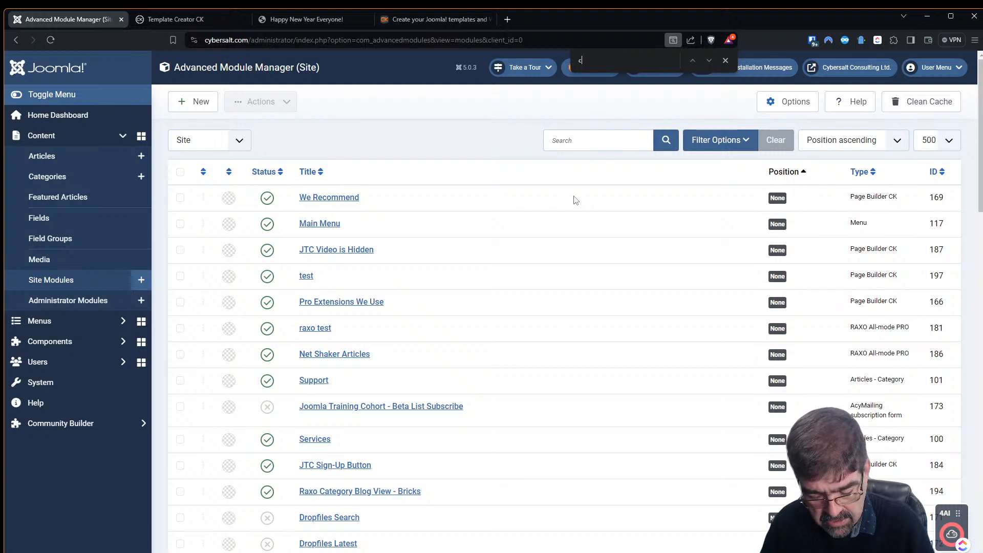
key("BackSpace")
key("BackSpace")
type("meg")
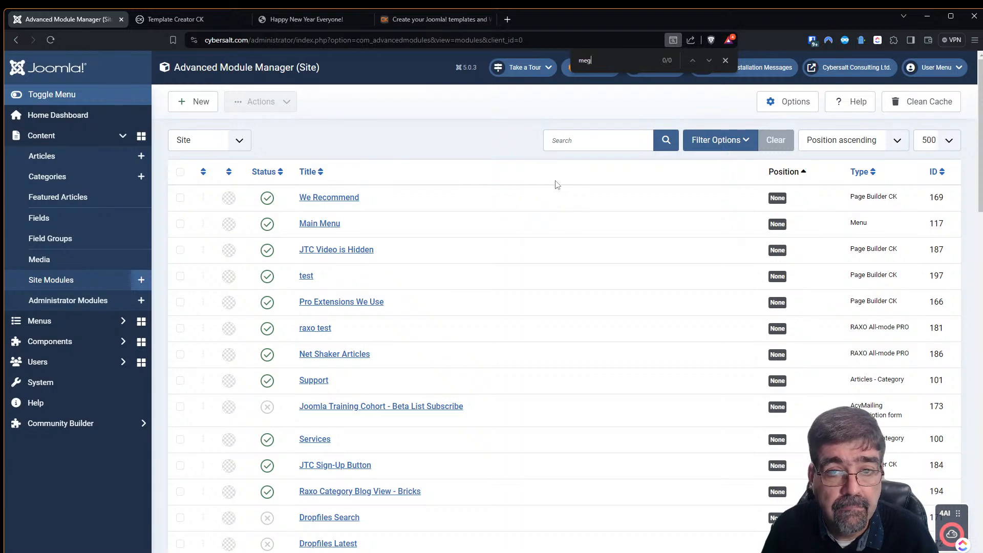
mouse_move(979, 123)
left_mouse_down()
mouse_move(980, 466)
mouse_move(979, 123)
left_mouse_up()
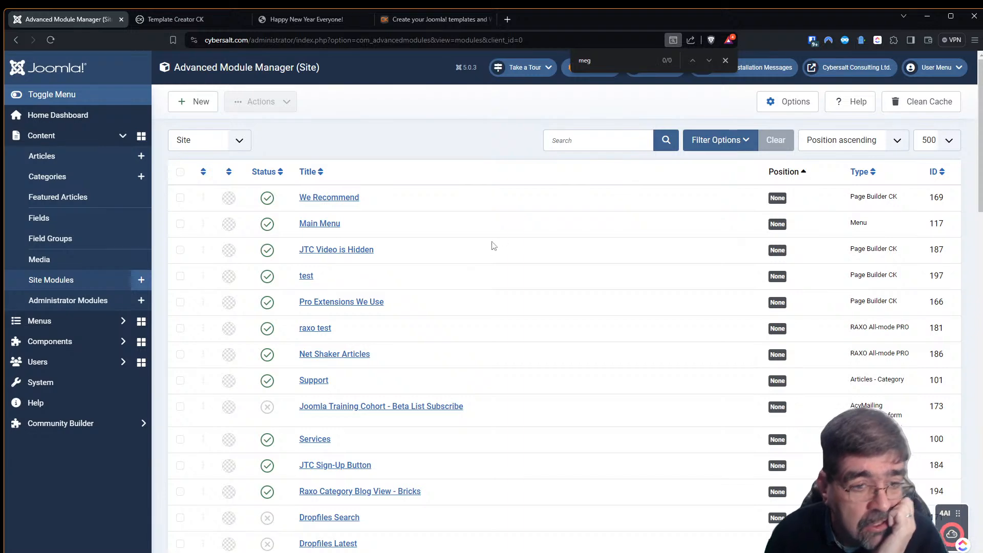
- Find the Maximenu CK module Home Page Menu in the module list, open it, and check its menu source settings
scroll(457, 240, "down", 10)
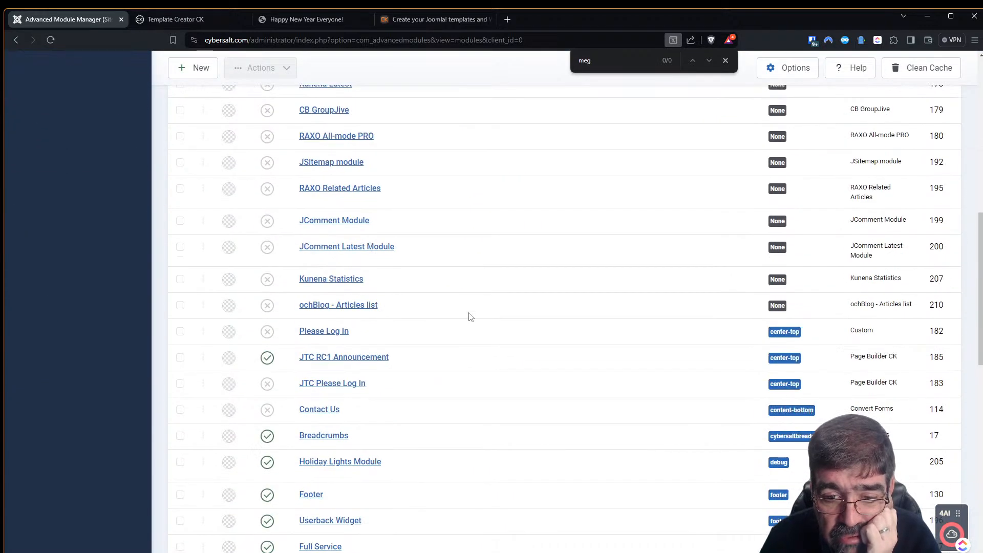
scroll(455, 295, "down", 4)
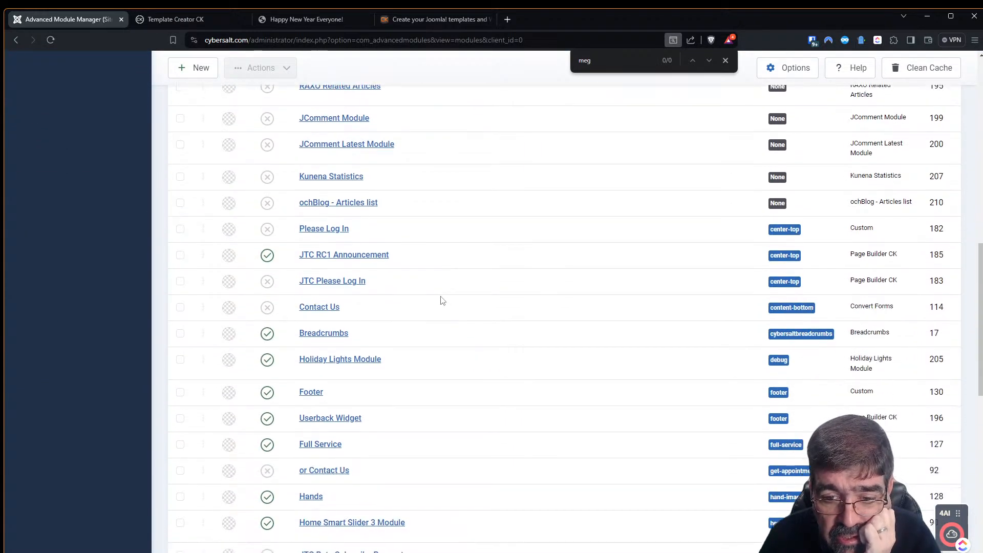
scroll(440, 307, "down", 2)
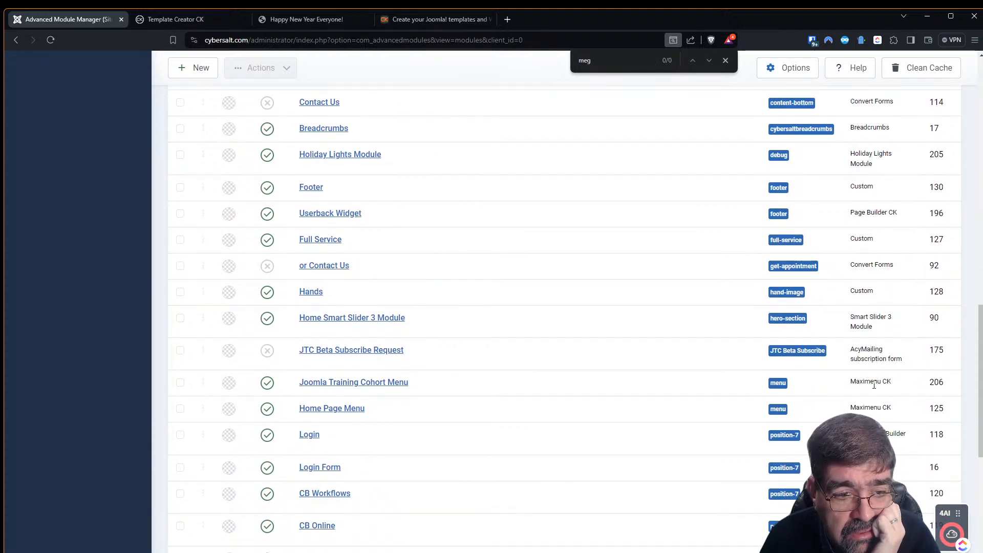
left_click(353, 416)
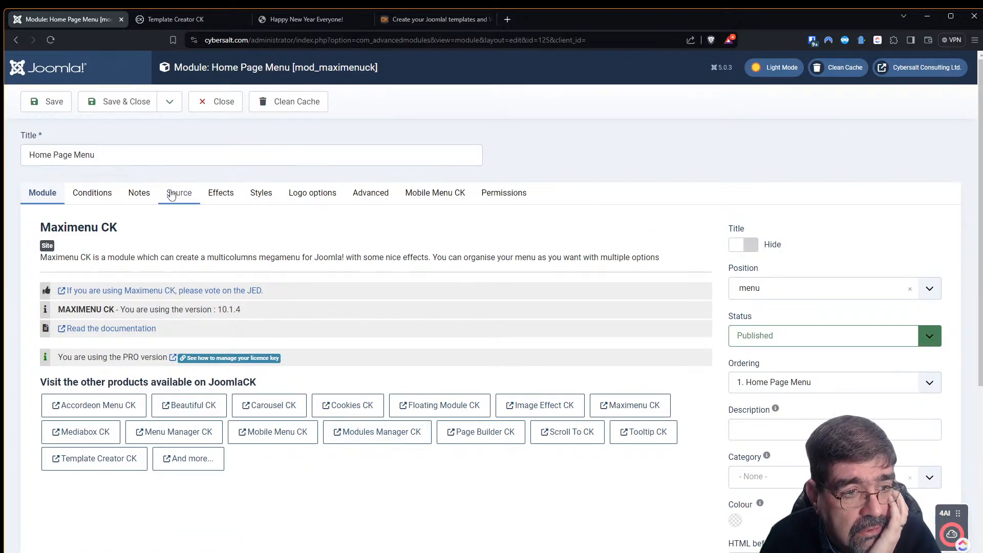
left_click(174, 194)
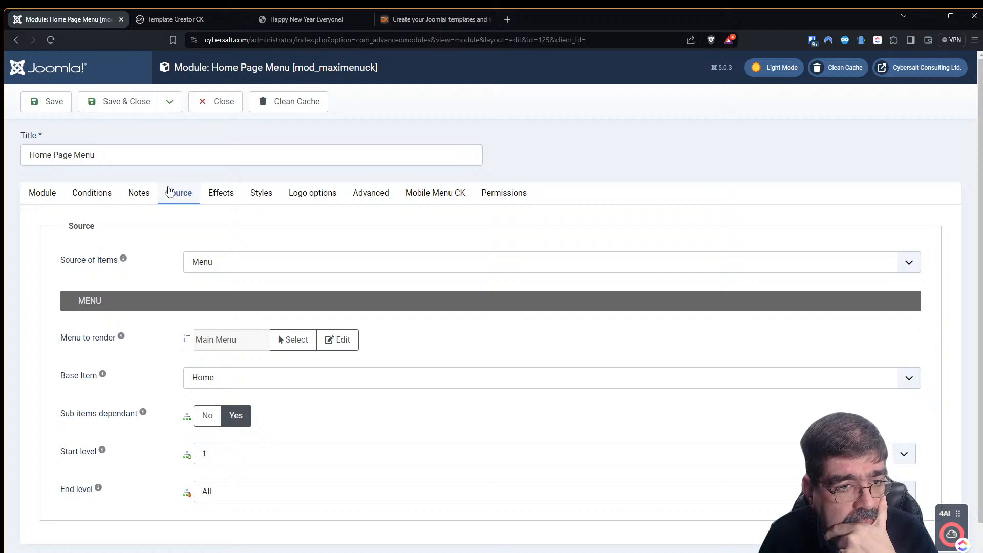
- Set the Mobile Menu CK limit of resolution for the mobile menu to 1000 and save the Home Page Menu module
left_click(442, 194)
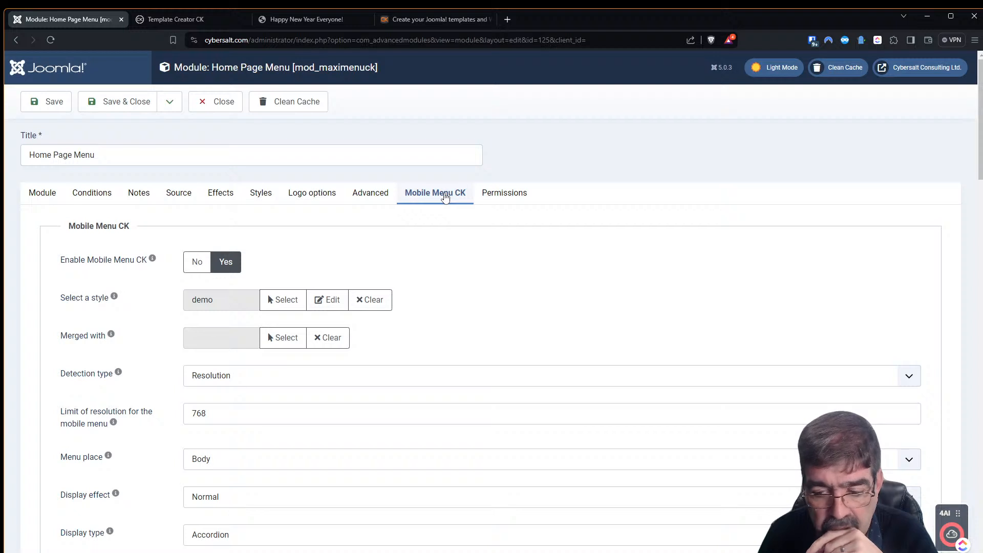
scroll(445, 199, "down", 1)
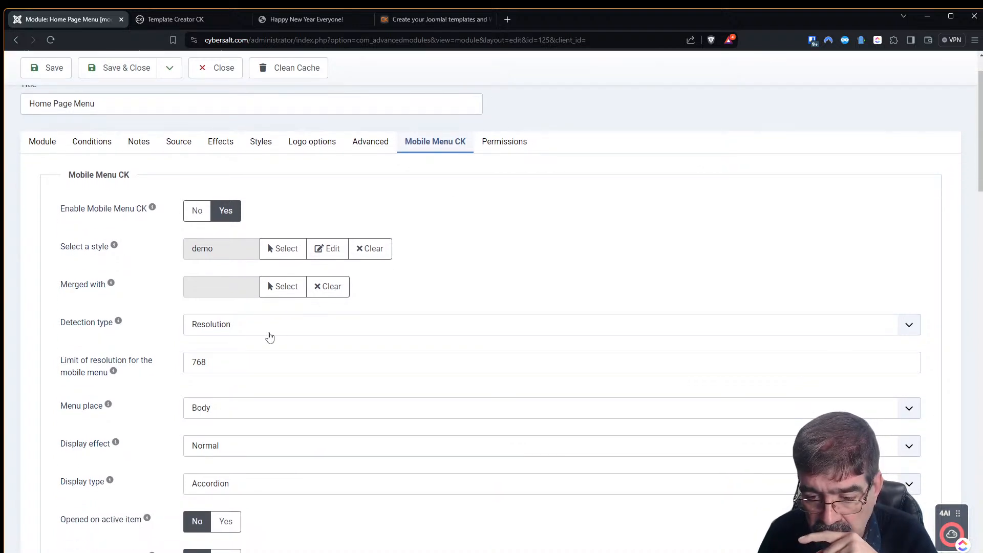
scroll(368, 314, "up", 1)
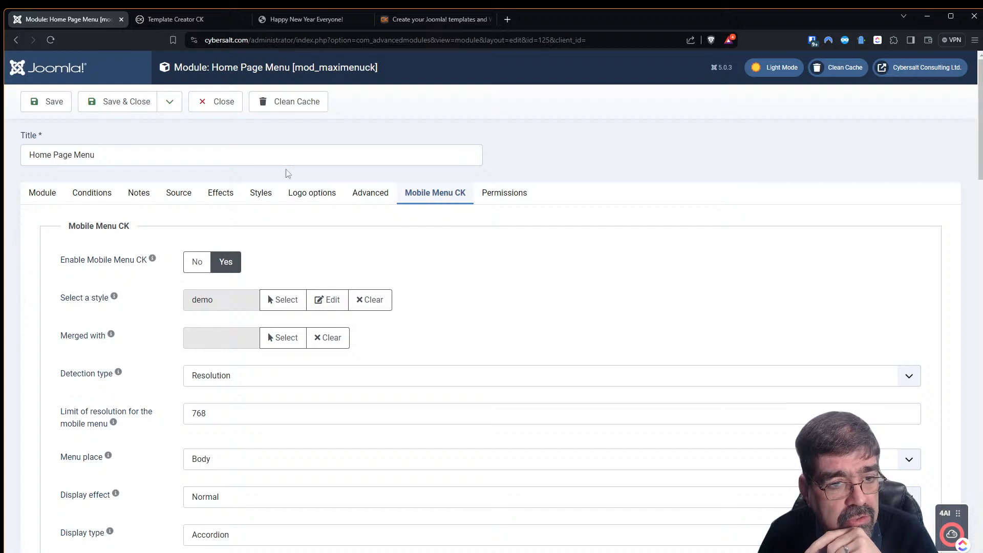
scroll(404, 206, "down", 4)
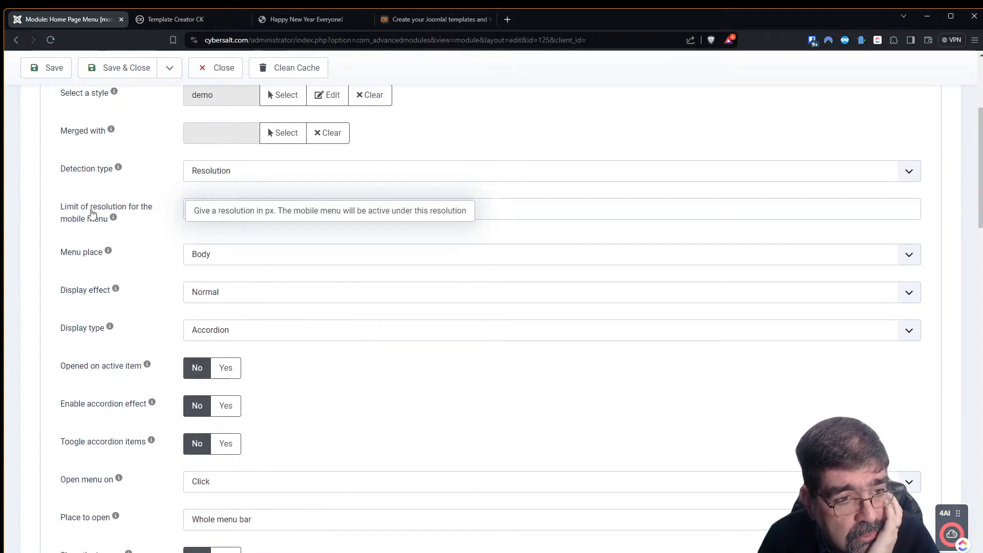
double_click(212, 201)
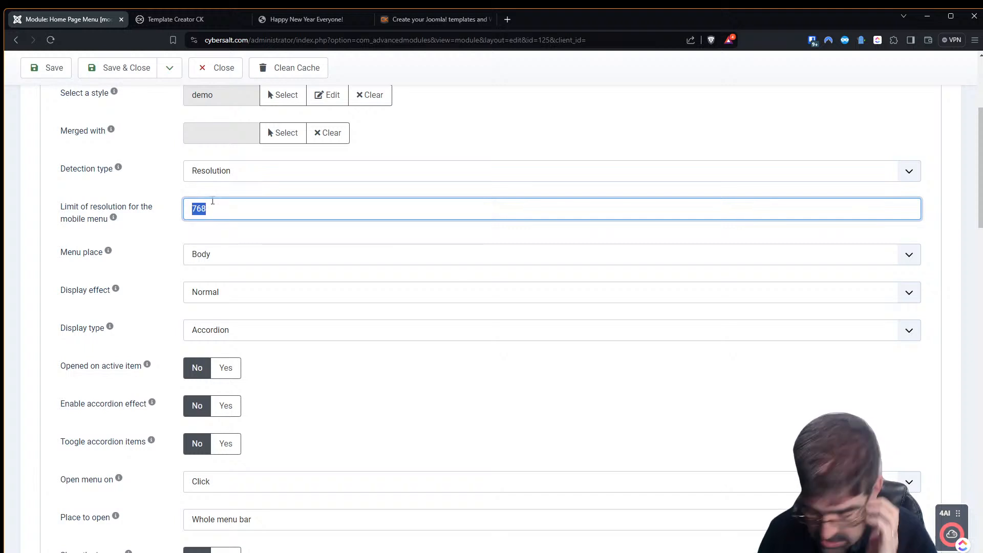
type("1000")
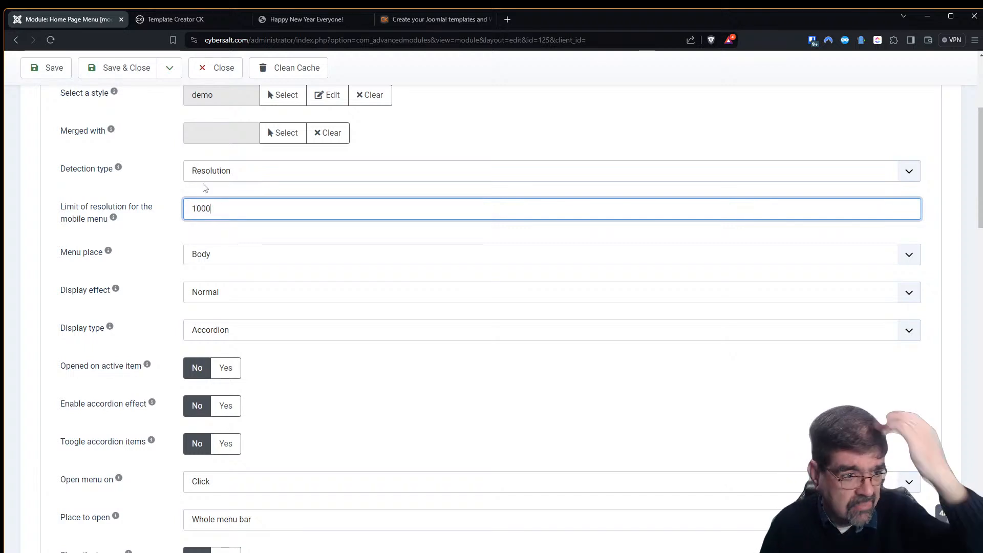
left_click(52, 66)
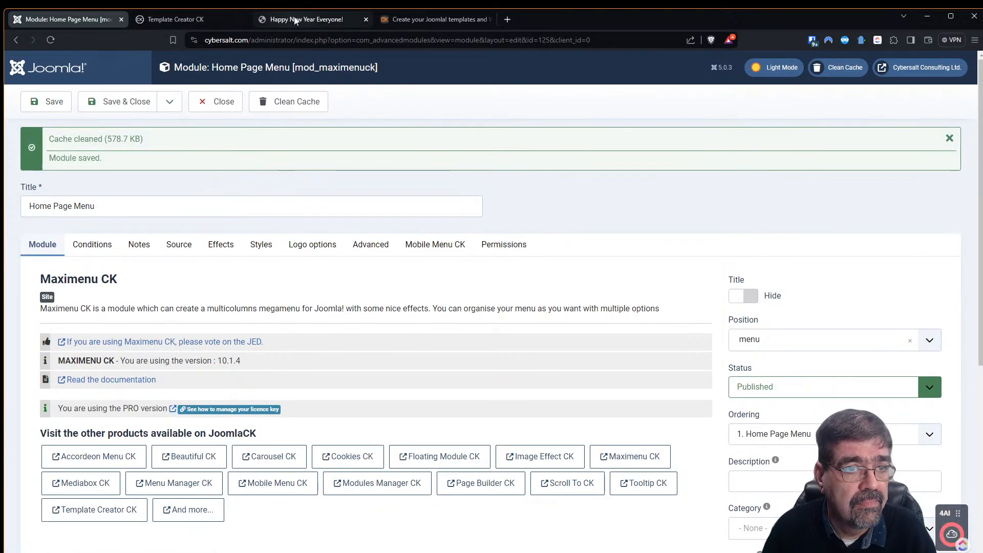
- Go to the Happy New Year Everyone! page preview and examine its header in iPhone SE landscape
left_click(294, 20)
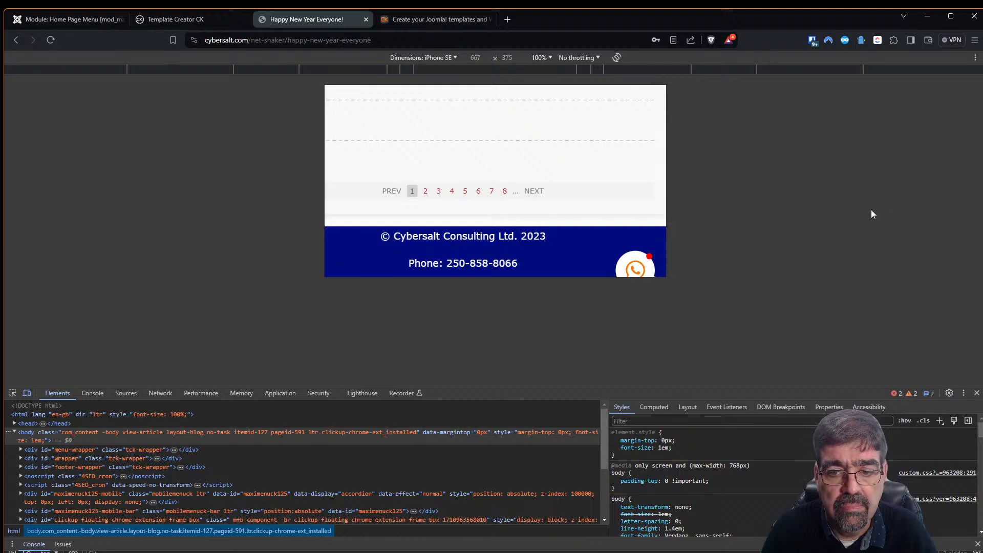
scroll(564, 201, "up", 10)
scroll(584, 184, "up", 6)
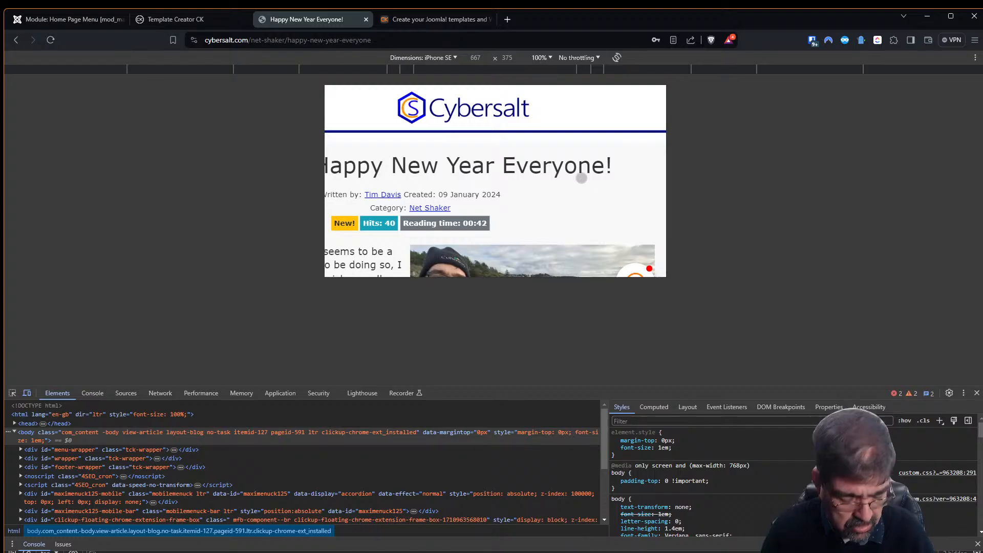
- Switch to Firefox, reload the Net Shaker page, and check the landscape header and sideways shift
key("alt+Tab")
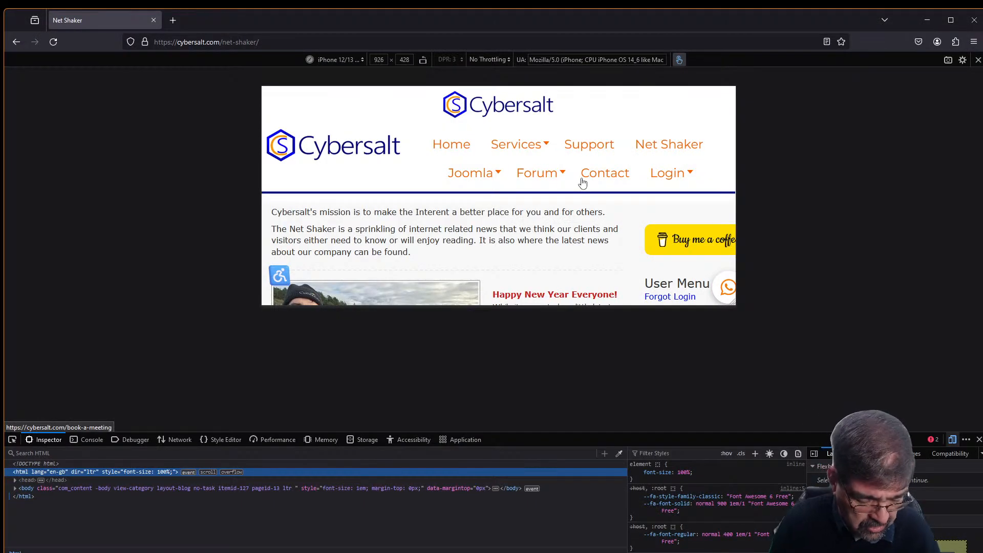
key("F5")
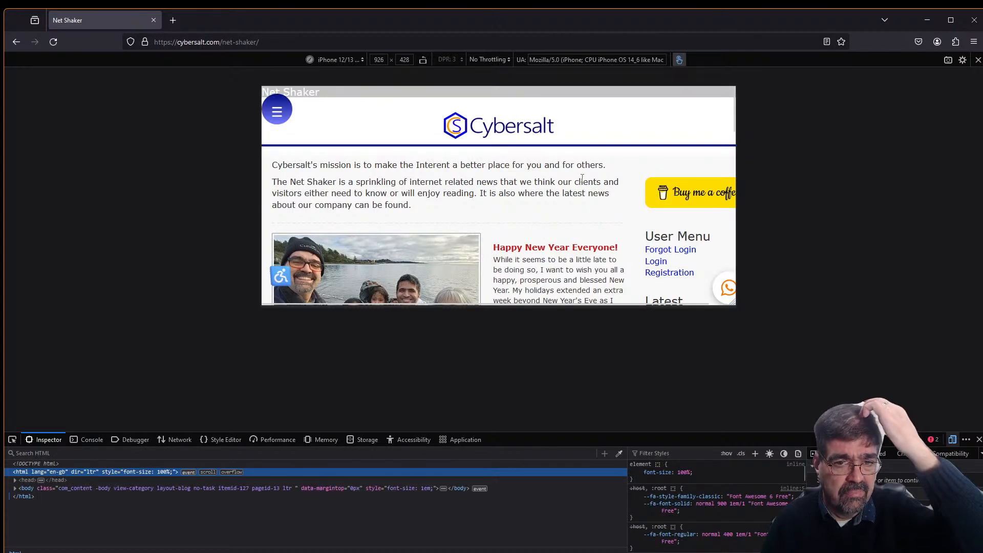
left_click_drag(647, 130, 609, 162)
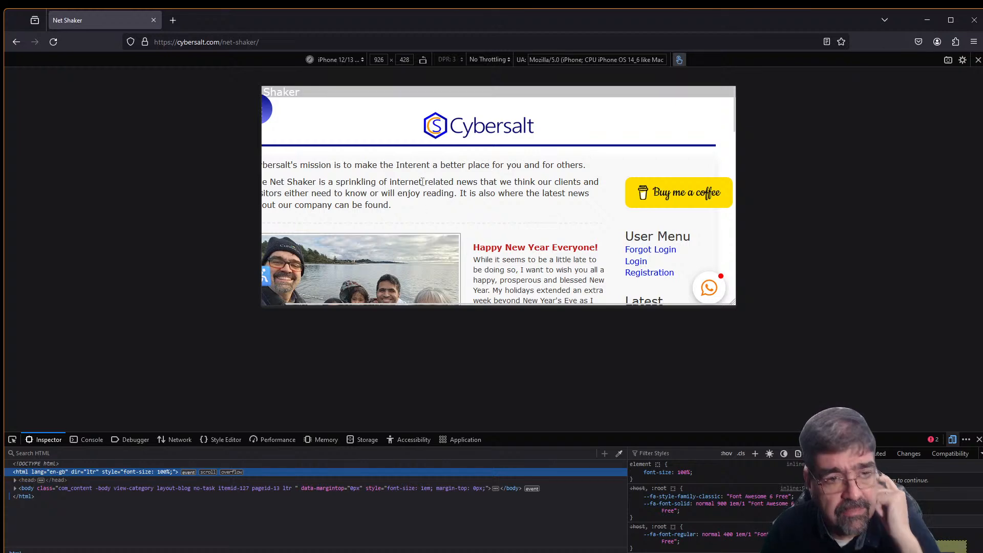
left_click_drag(400, 201, 461, 202)
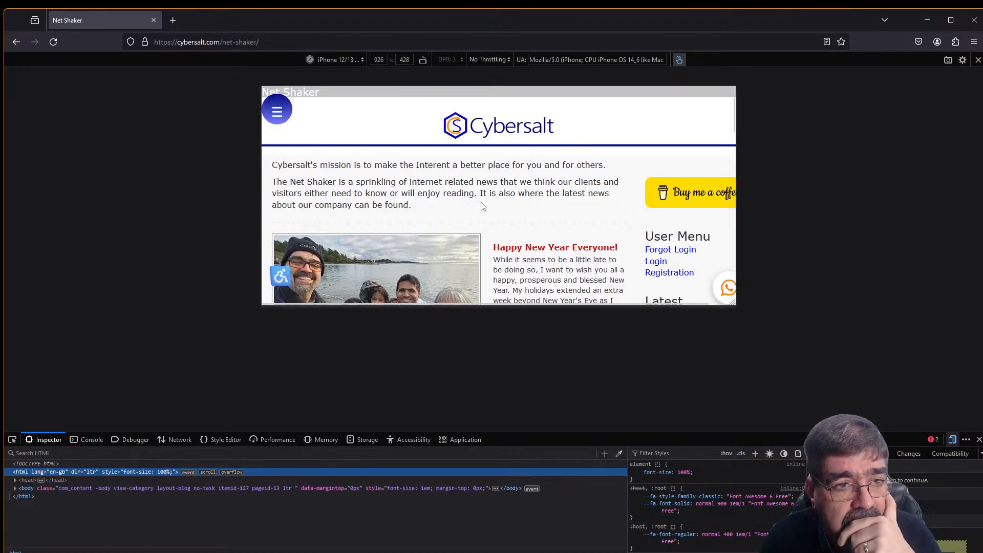
- Expand the mobile menu on the Net Shaker page and look over its entries
left_click(276, 113)
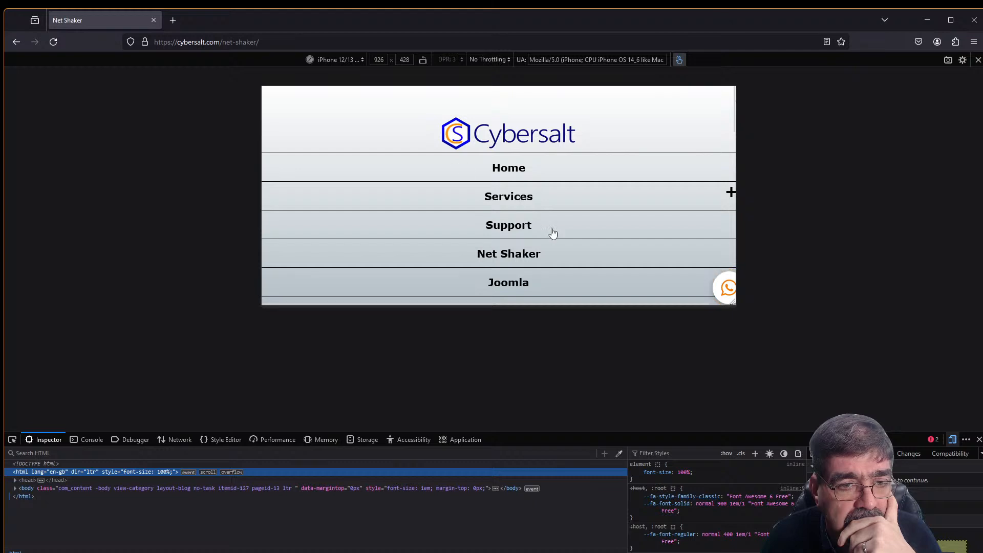
scroll(537, 266, "down", 3)
scroll(519, 164, "up", 3)
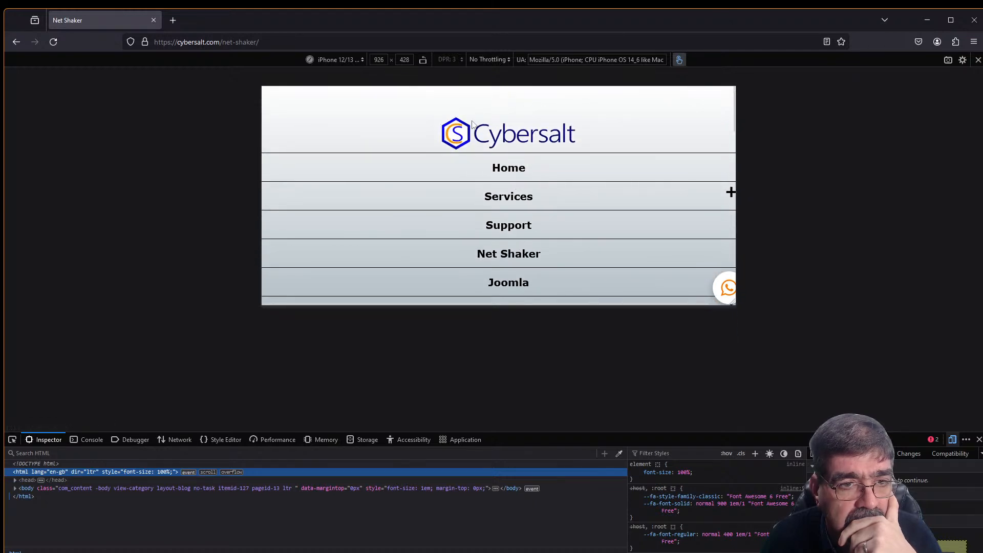
- Go to the Home page from the mobile menu, check its header, and return to the Net Shaker page
left_click(508, 170)
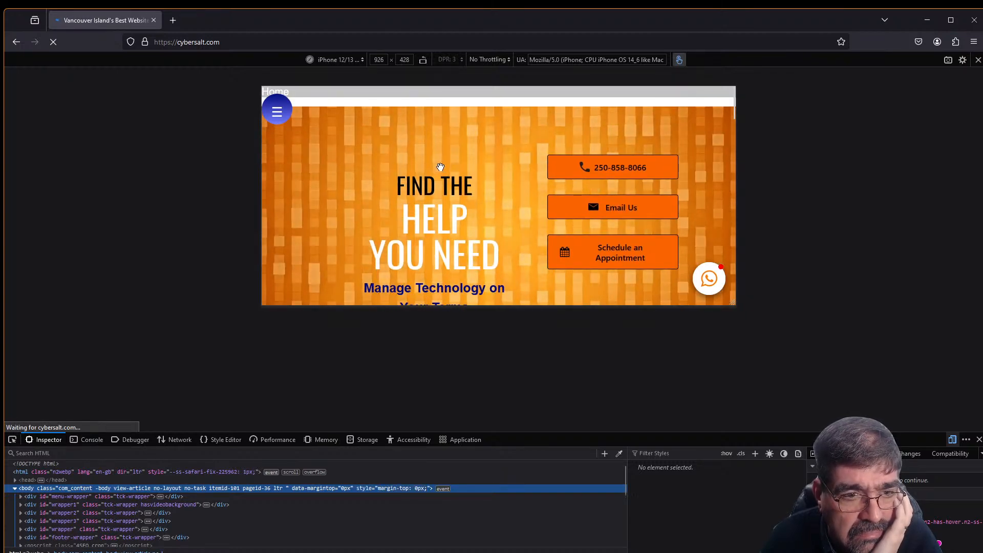
right_click(347, 123)
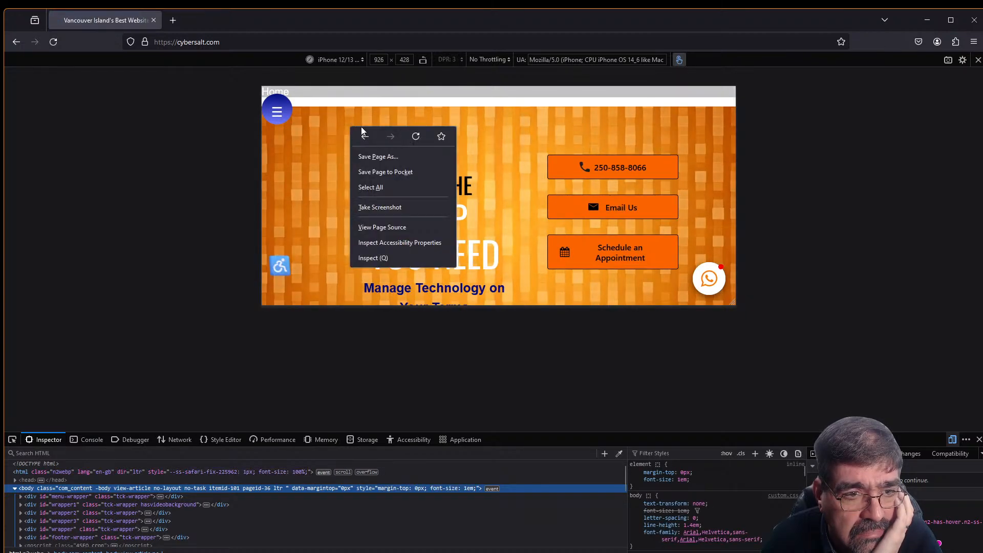
left_click(365, 133)
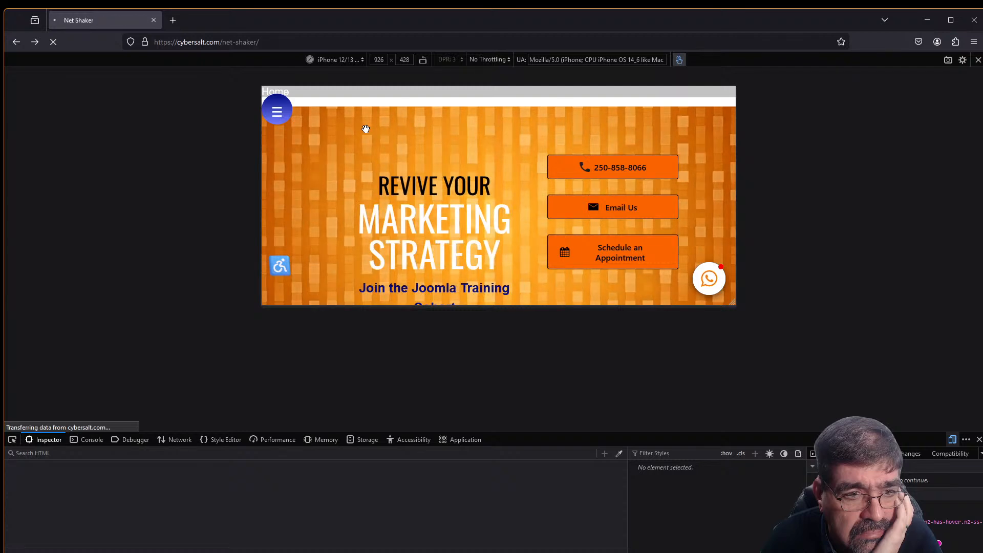
right_click(366, 134)
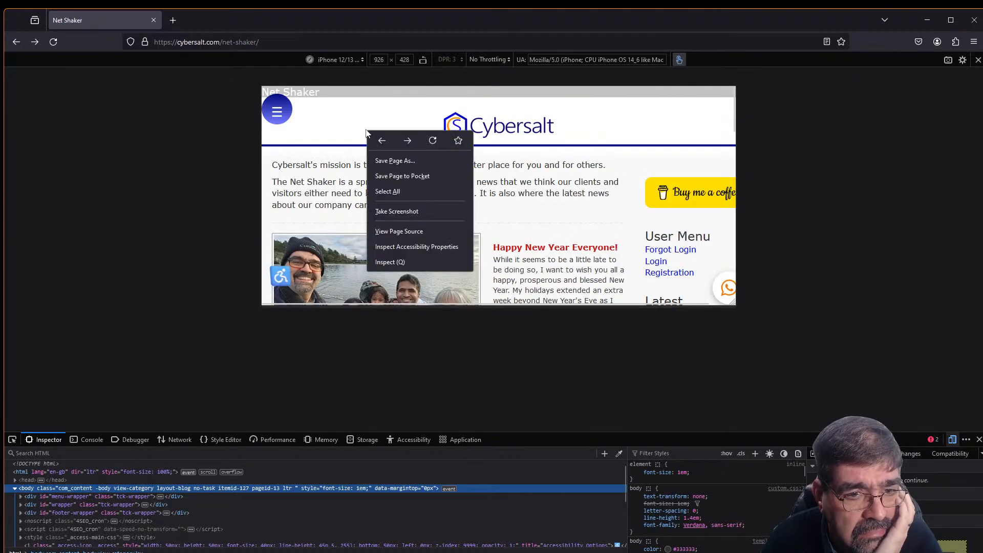
left_click(597, 117)
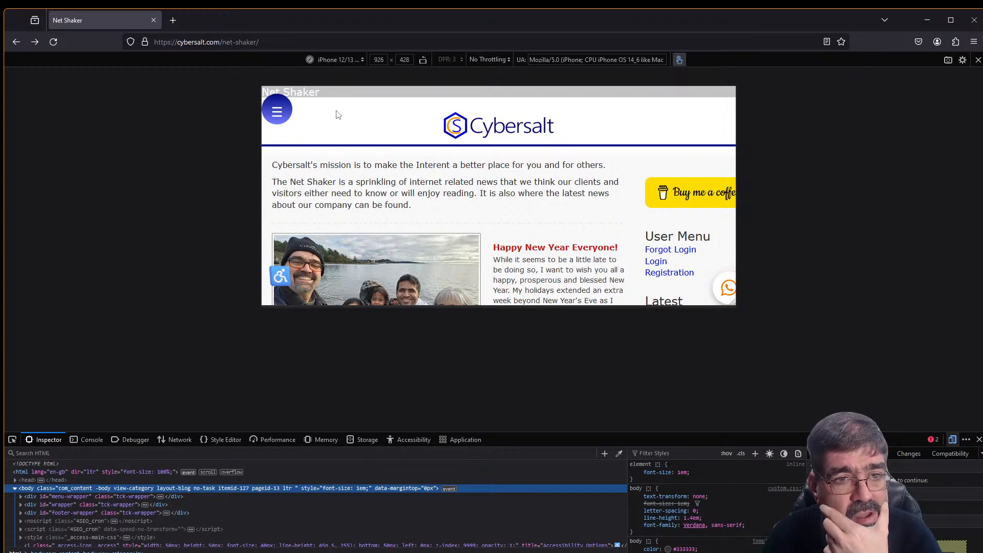
- Inspect the "Net Shaker" title in the mobile menu bar and enlarge the developer tools area to read its markup and styles
right_click(313, 93)
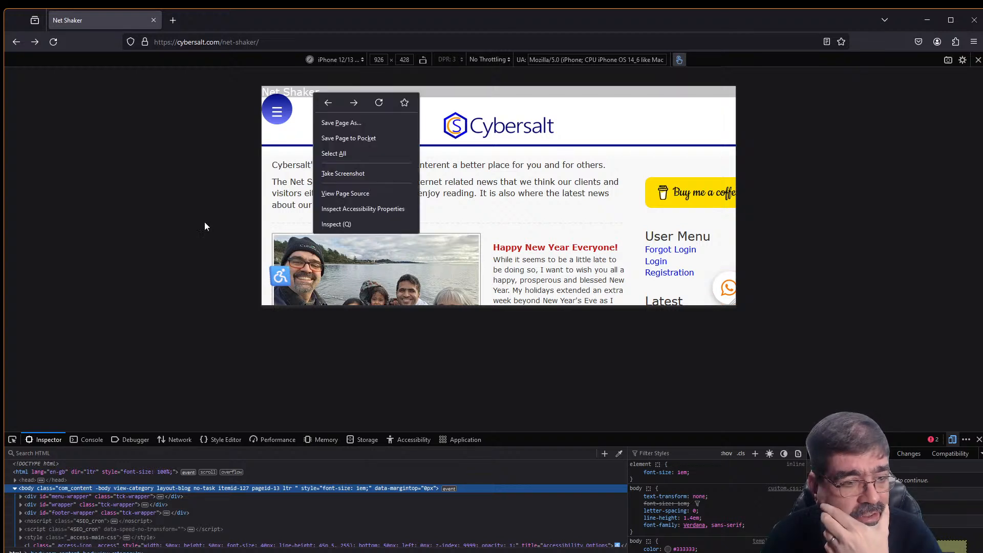
left_click(12, 440)
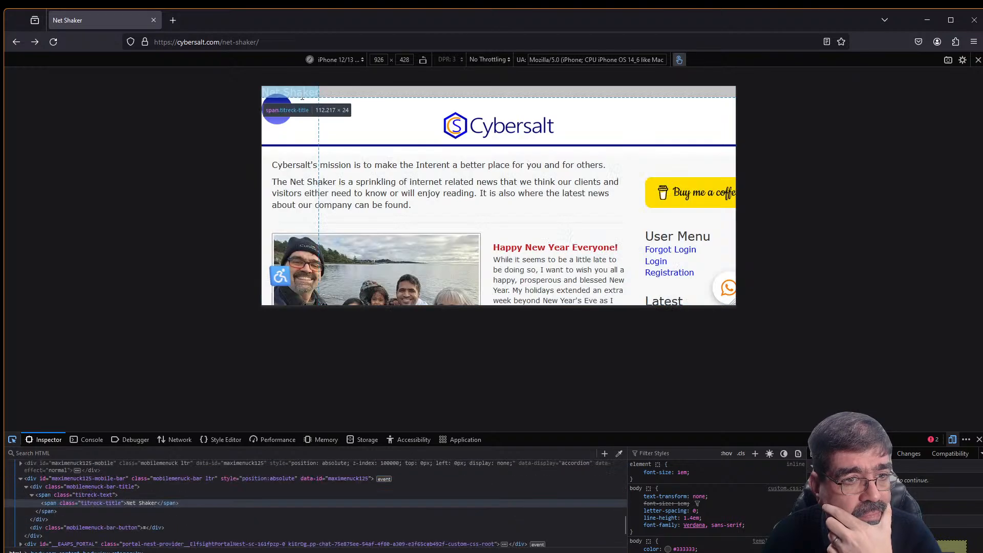
left_click(290, 92)
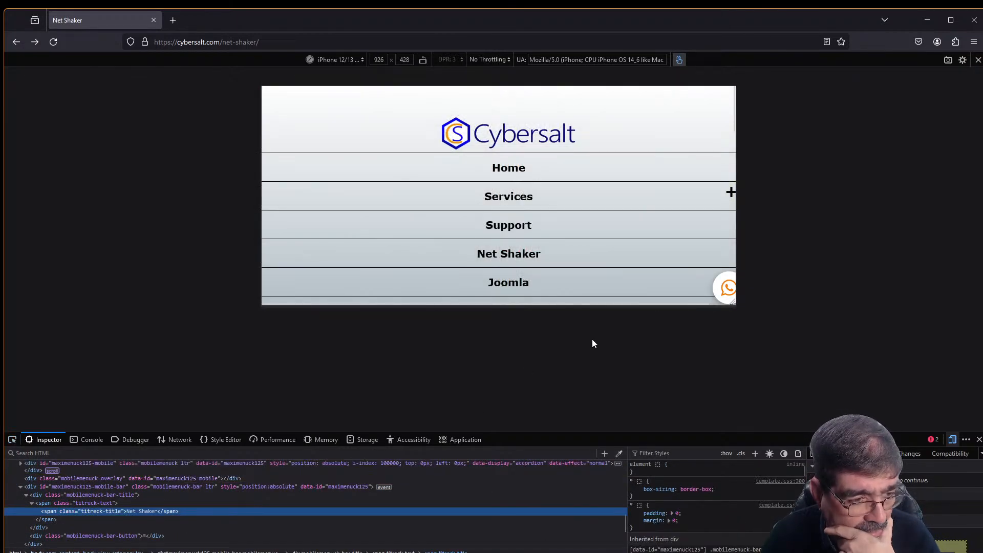
left_click_drag(564, 431, 565, 348)
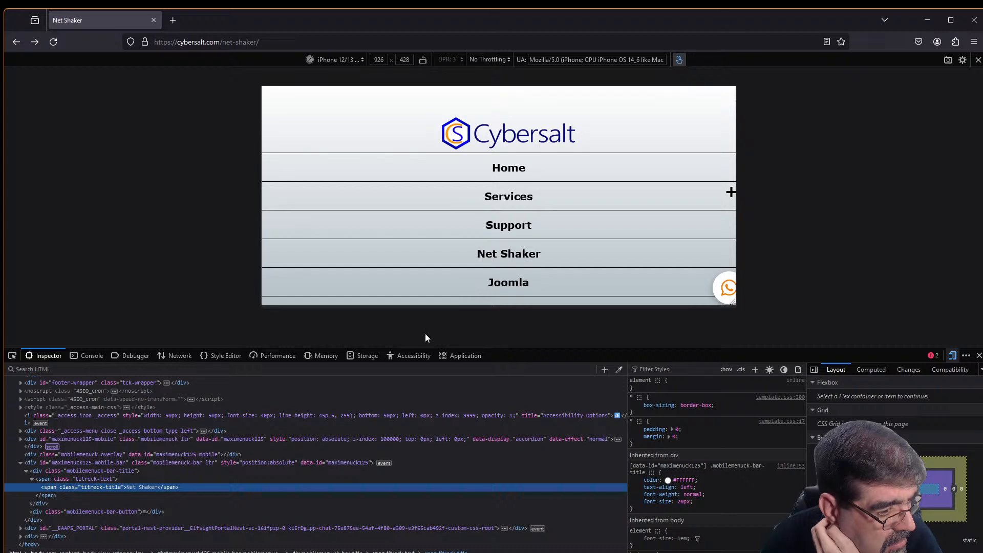
key("Return")
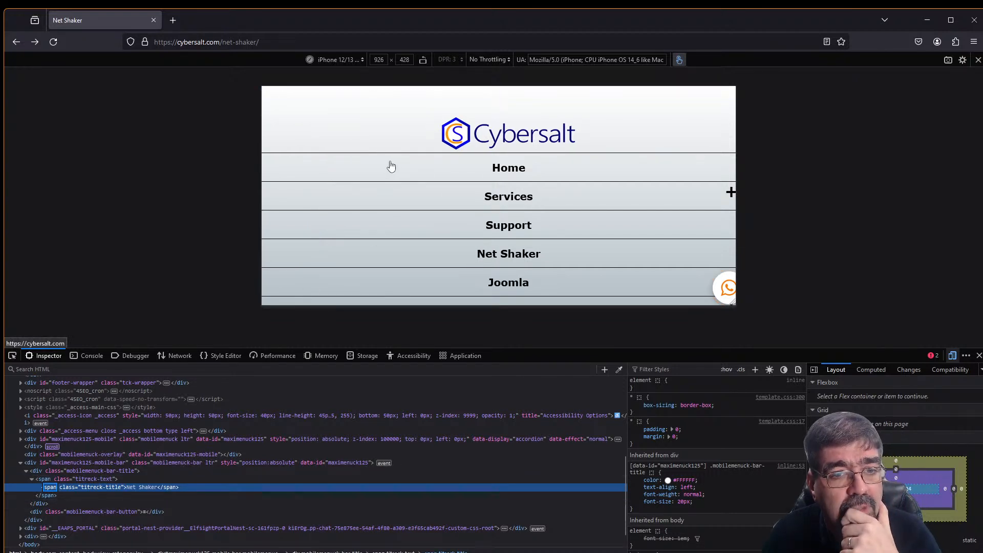
- Look through the expanded mobile menu from Home to Login and return to its start
scroll(364, 193, "down", 1)
scroll(365, 192, "down", 3)
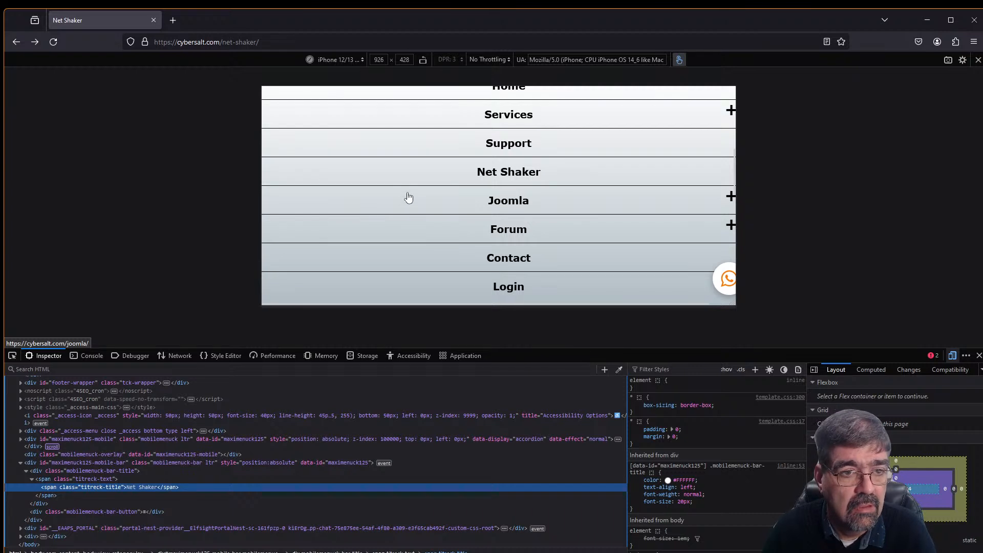
scroll(410, 210, "up", 4)
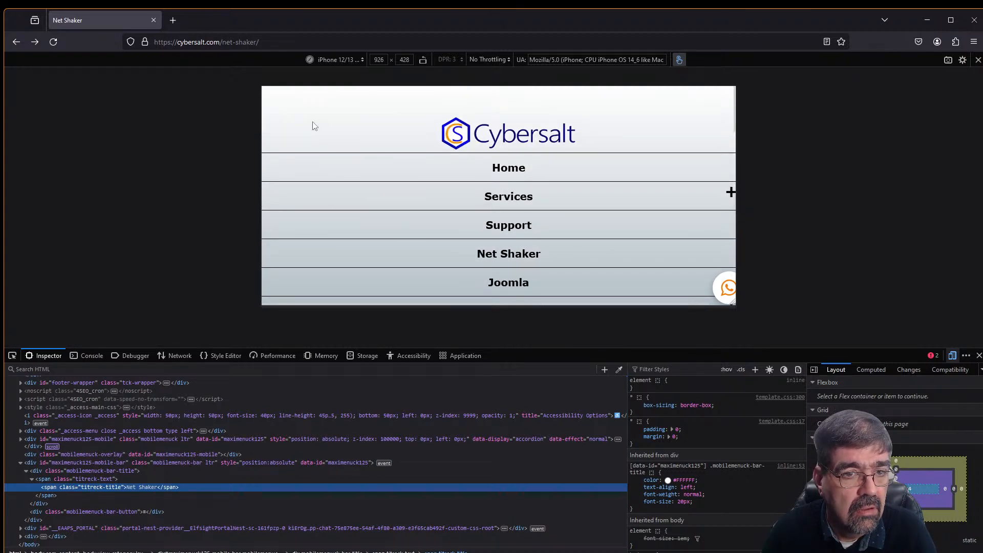
- Look through the mobile menu down to Login, close it, and return to the beginning of the Net Shaker page
scroll(446, 225, "down", 4)
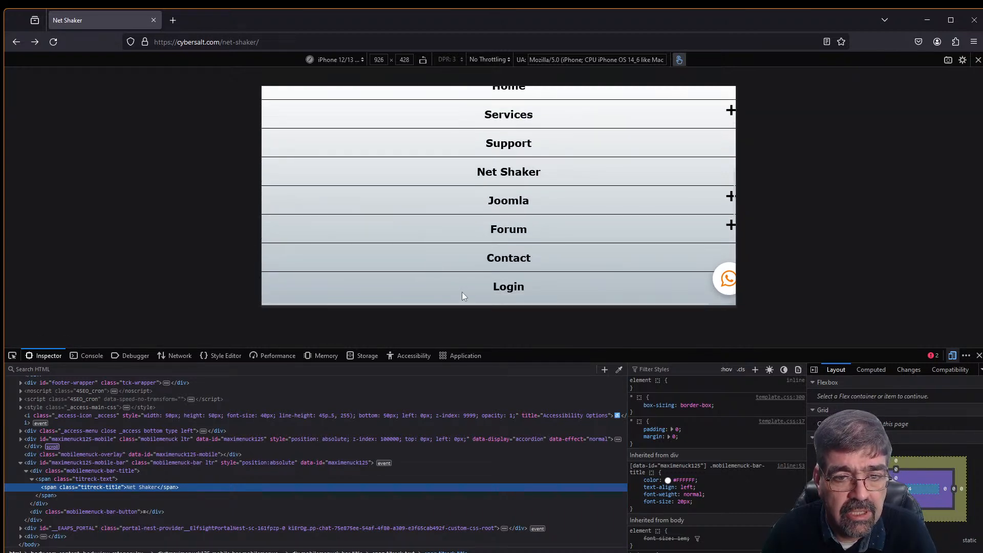
scroll(604, 261, "up", 3)
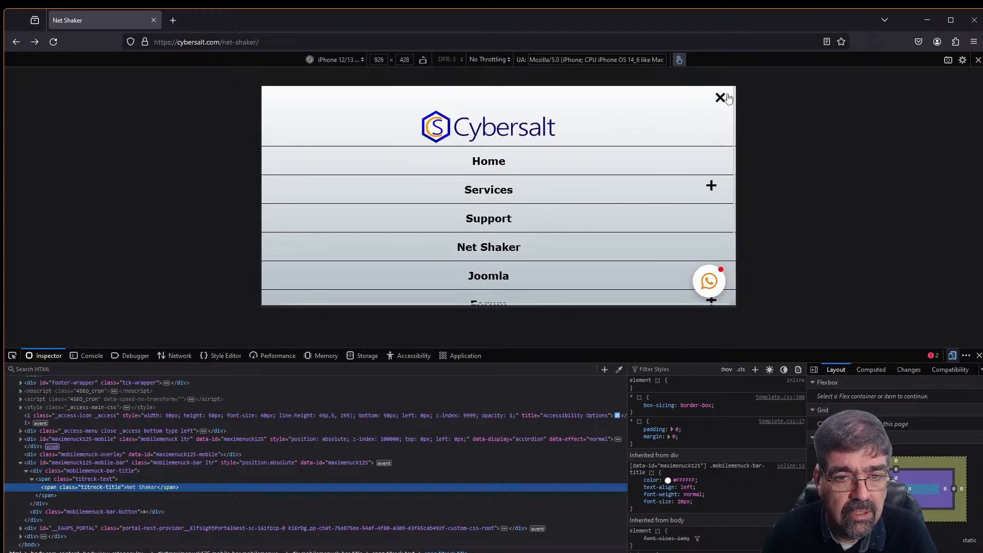
left_click(721, 97)
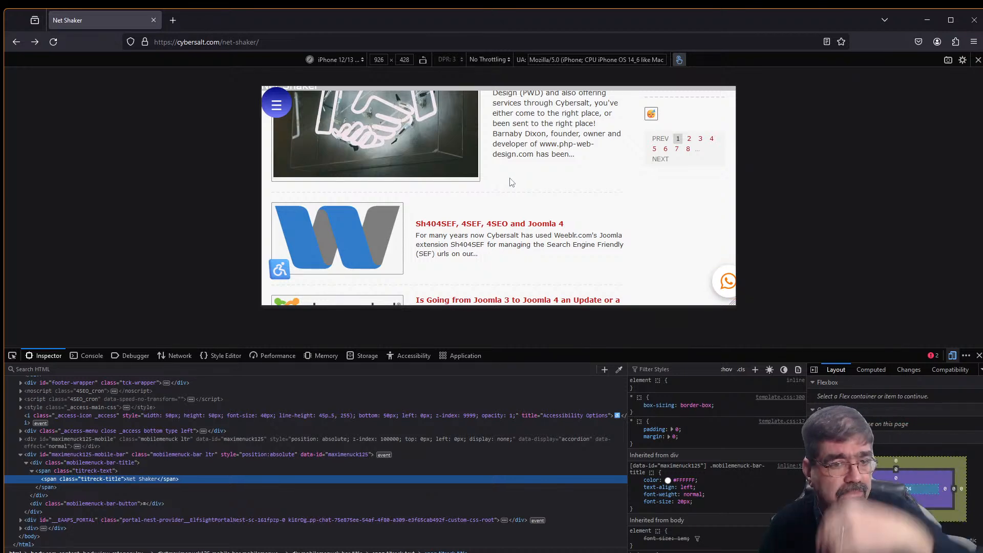
scroll(511, 182, "up", 10)
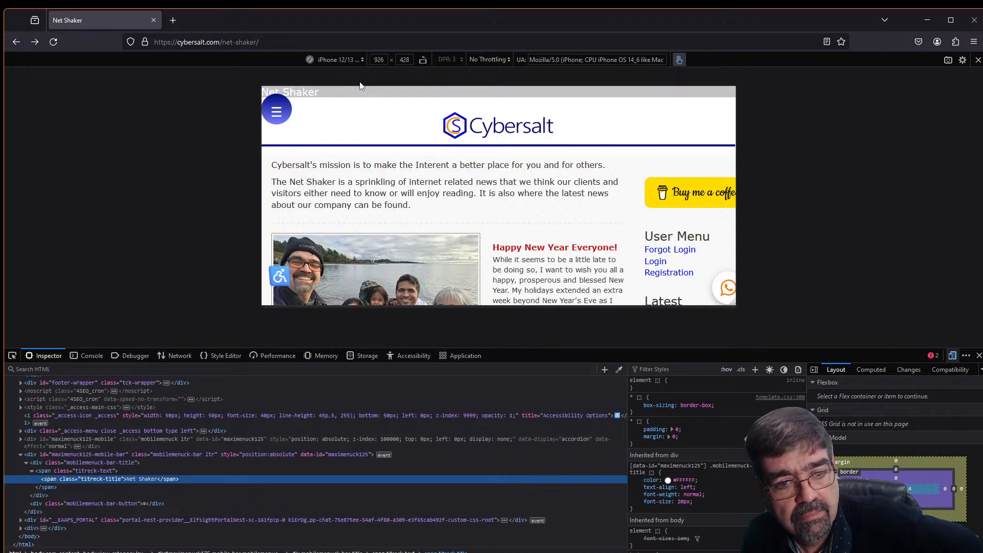
- Minimize Firefox and close the developer tools on the "Happy New Year Everyone!" page in the other browser
left_click(925, 22)
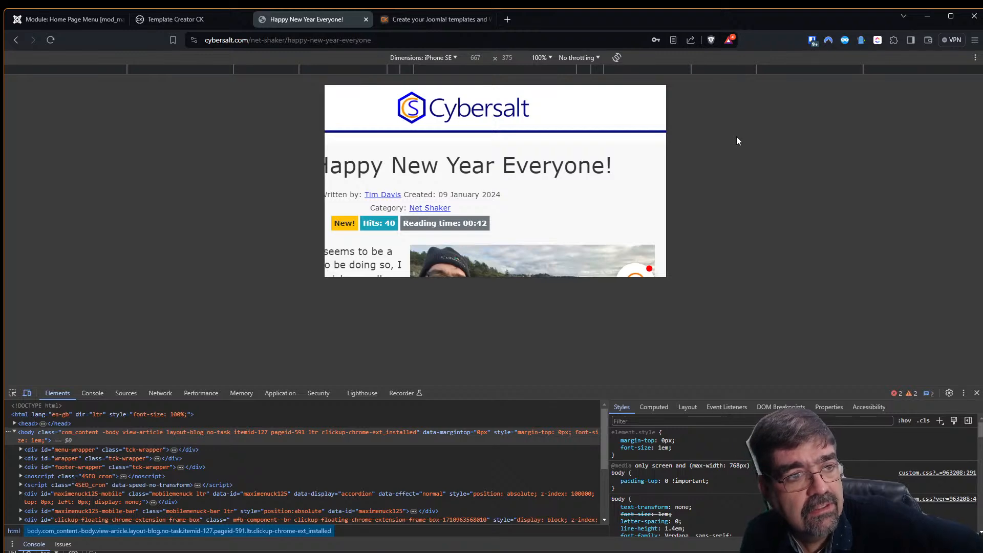
left_click(976, 392)
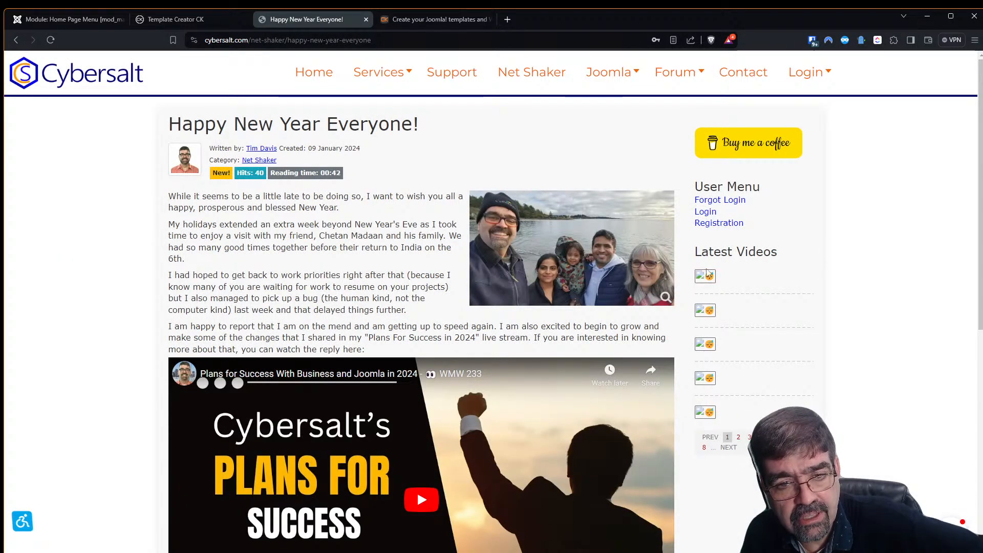
- Close the Home Page Menu module, filter the site modules by type RAXO All-mode PRO, and open the Latest Videos module
left_click(39, 15)
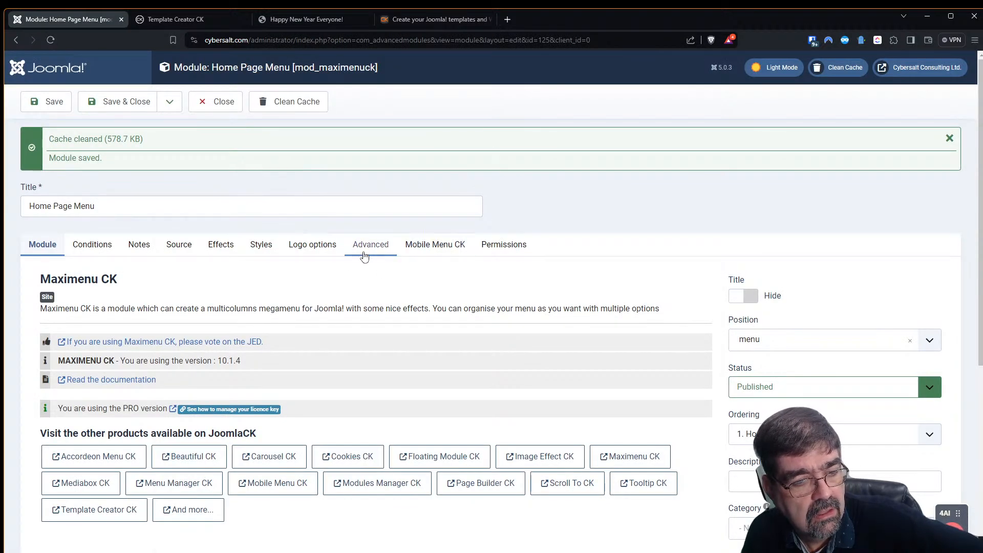
left_click(210, 112)
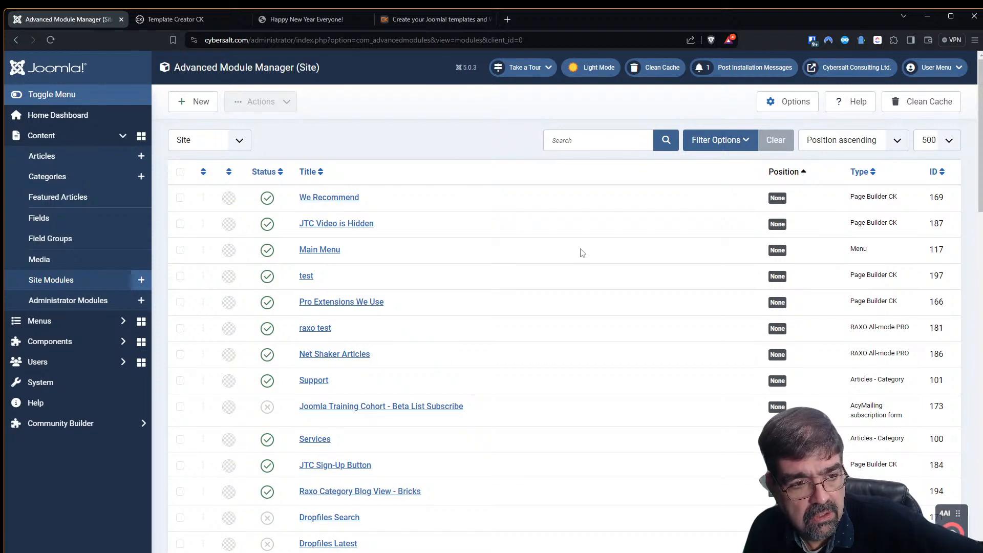
left_click(730, 148)
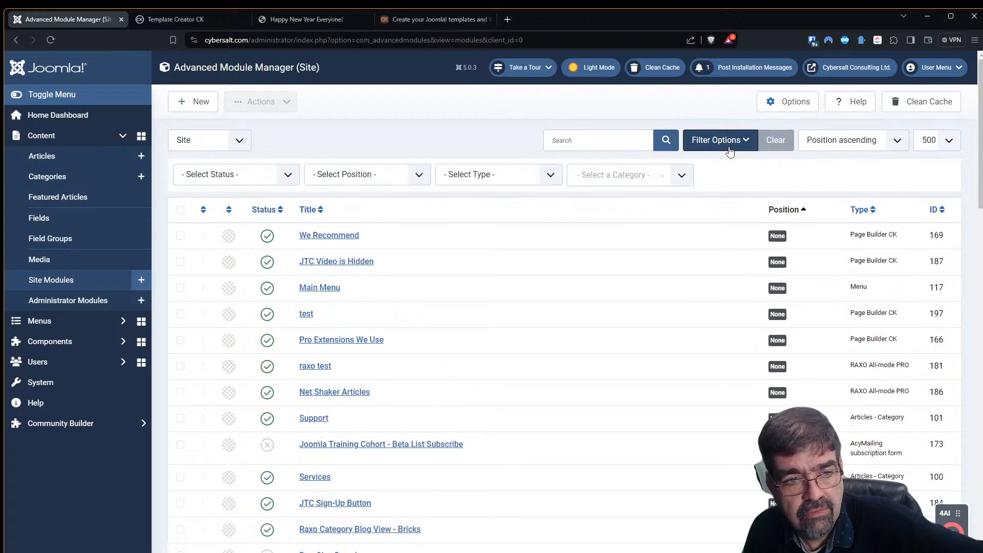
left_click(479, 183)
scroll(532, 307, "down", 3)
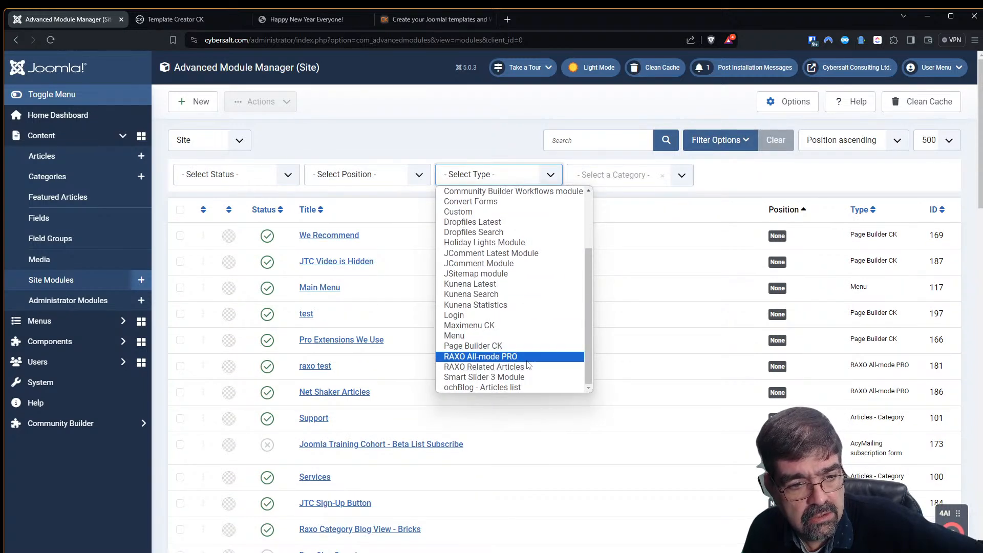
left_click(528, 356)
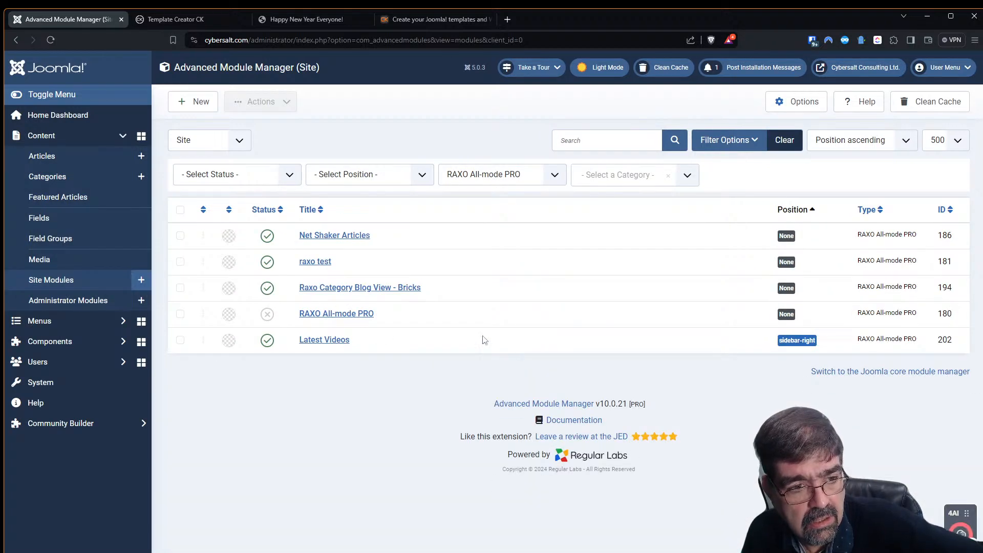
left_click(338, 345)
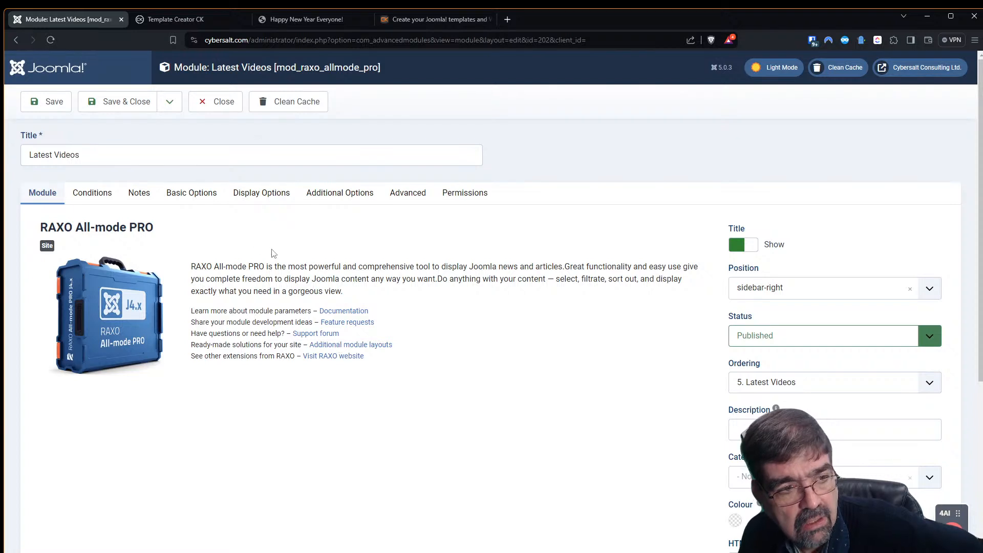
- Set the Latest Videos module's Image Selection to "First image from article text", save it, and reload the "Happy New Year Everyone!" page
left_click(177, 201)
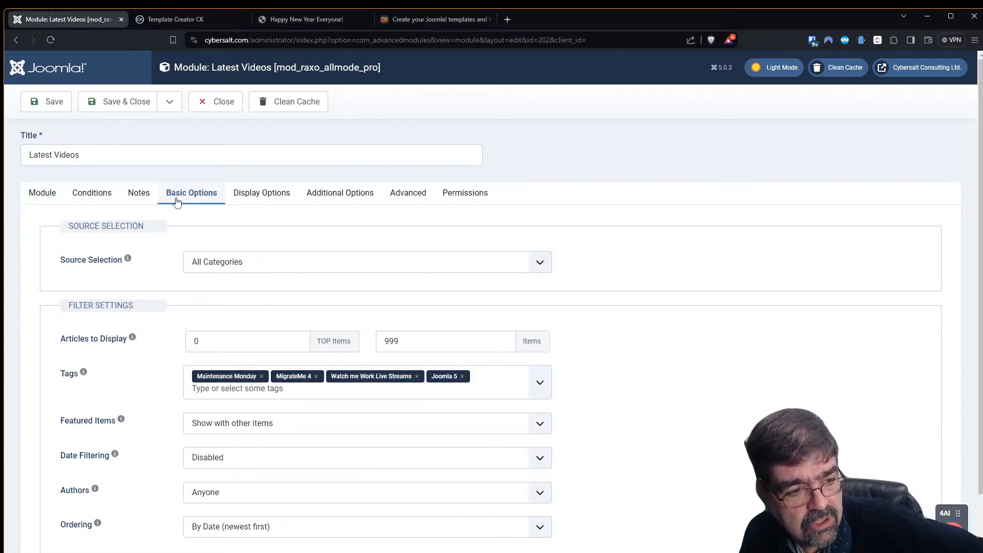
left_click(264, 197)
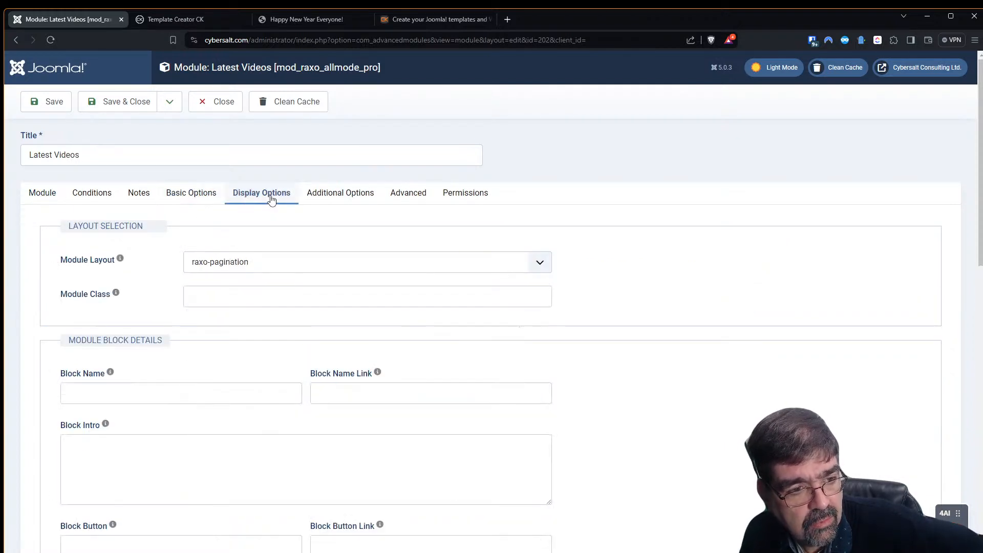
left_click(328, 197)
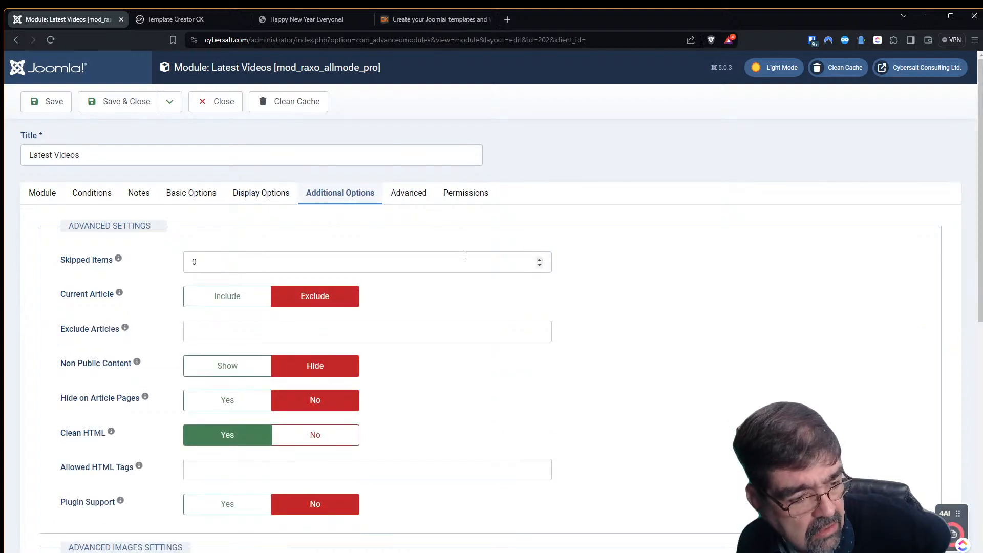
scroll(580, 356, "down", 5)
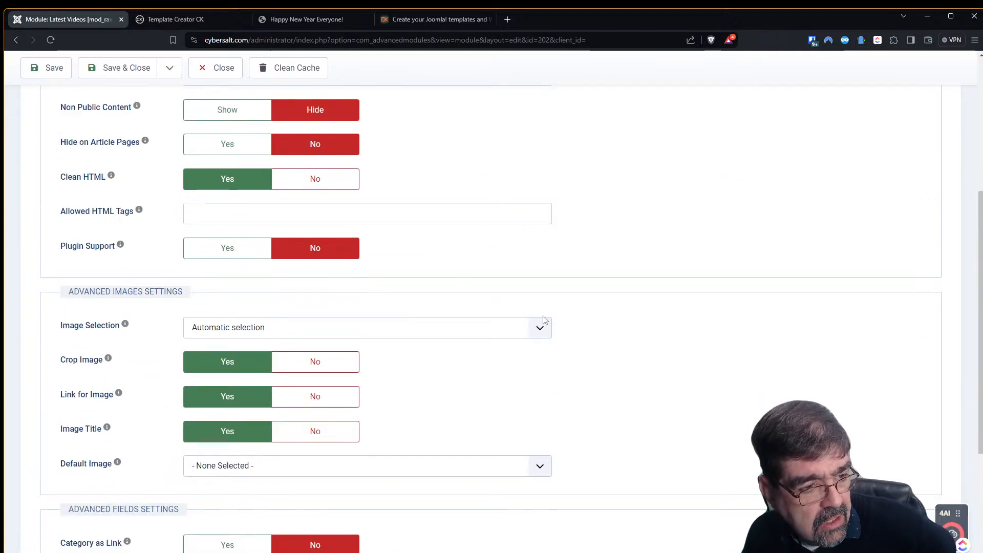
left_click(371, 333)
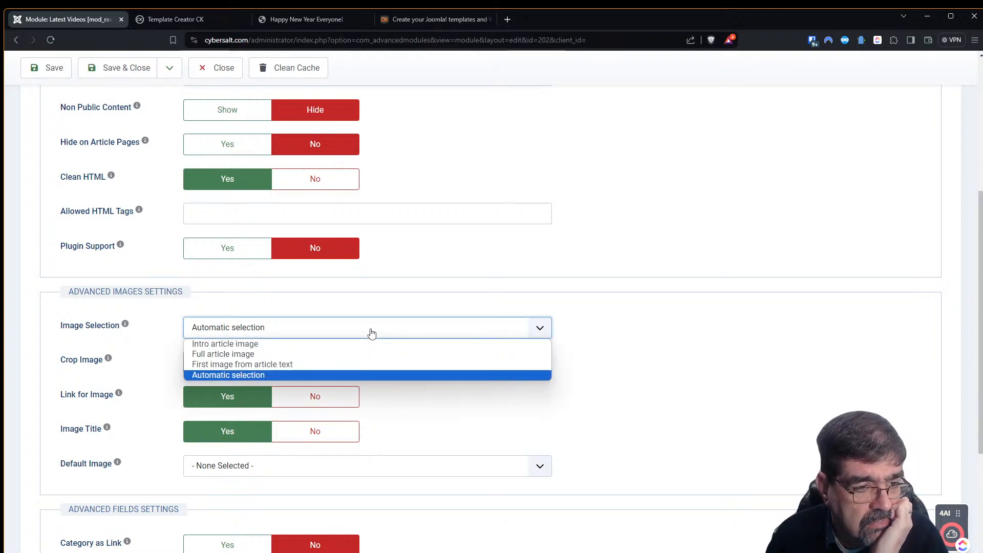
left_click(268, 367)
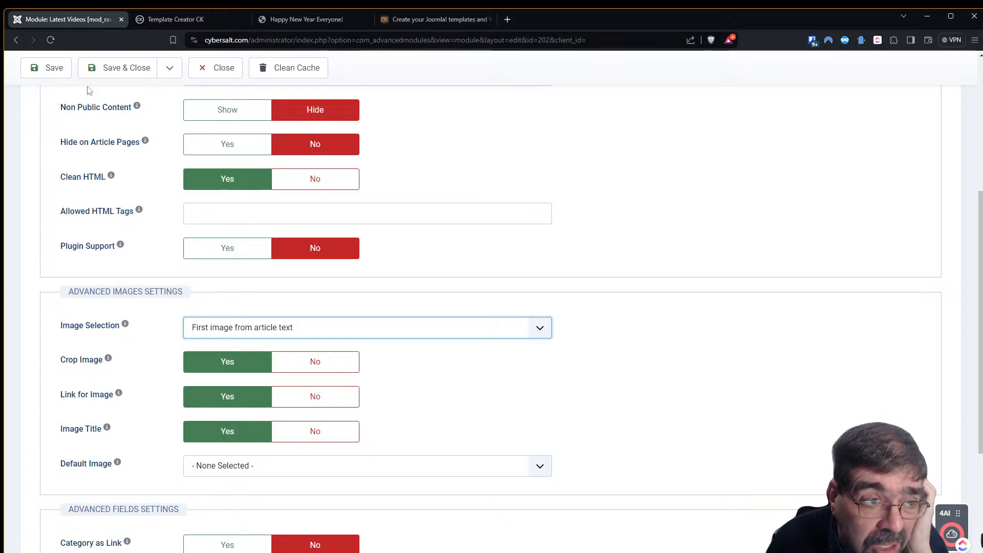
left_click(45, 68)
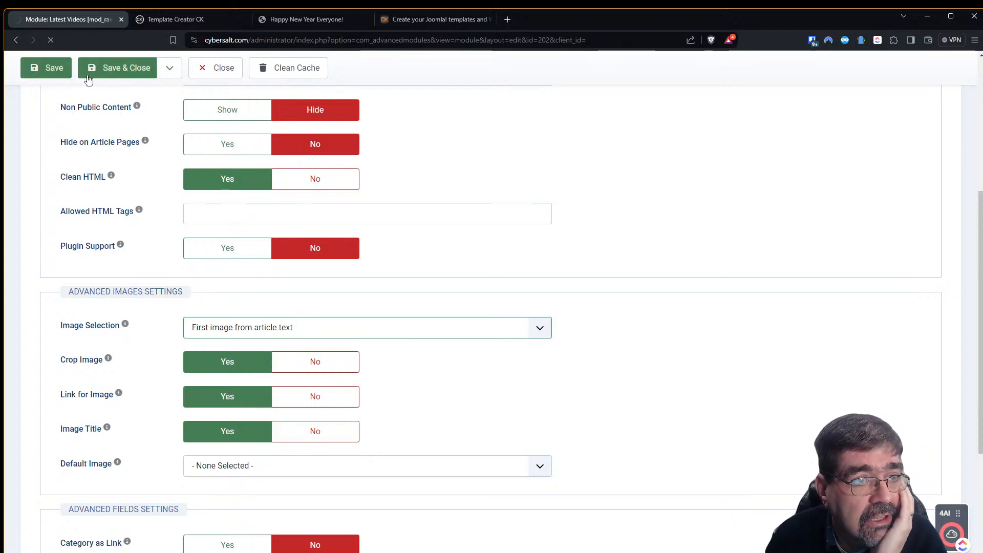
left_click(266, 19)
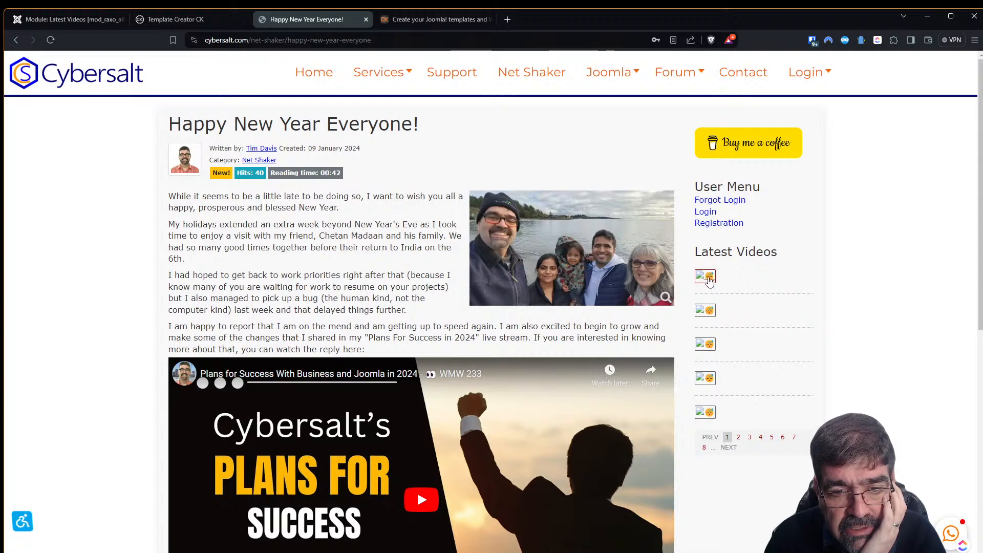
key("F5")
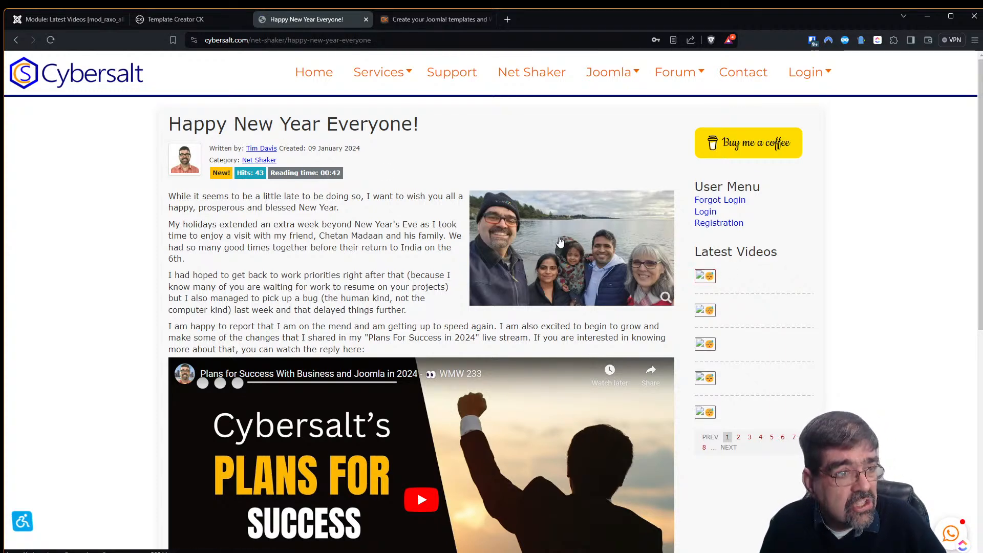
- Exit the cybersalt-default template and open the article "A First Look at Child Templates in Joomla - WMW 244" for editing
left_click(164, 19)
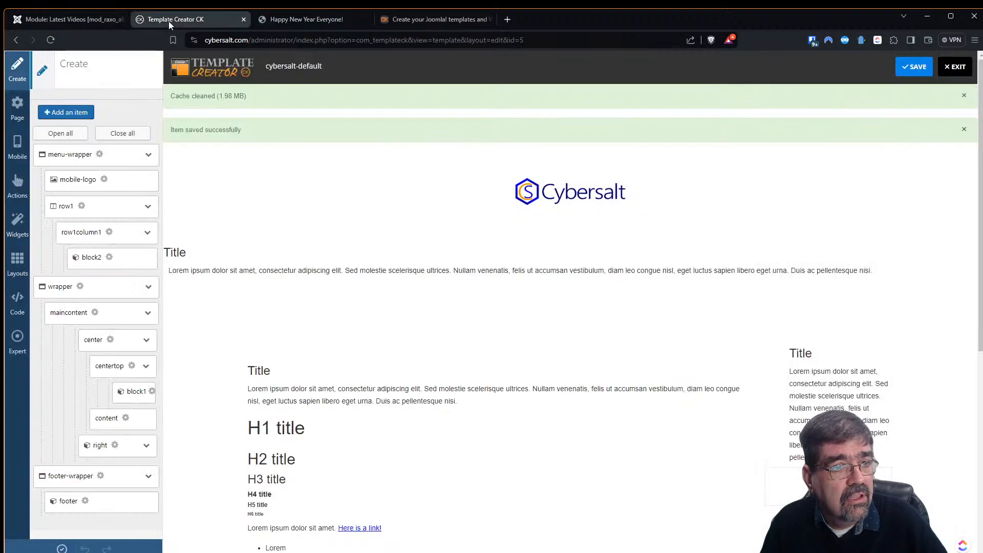
left_click(950, 68)
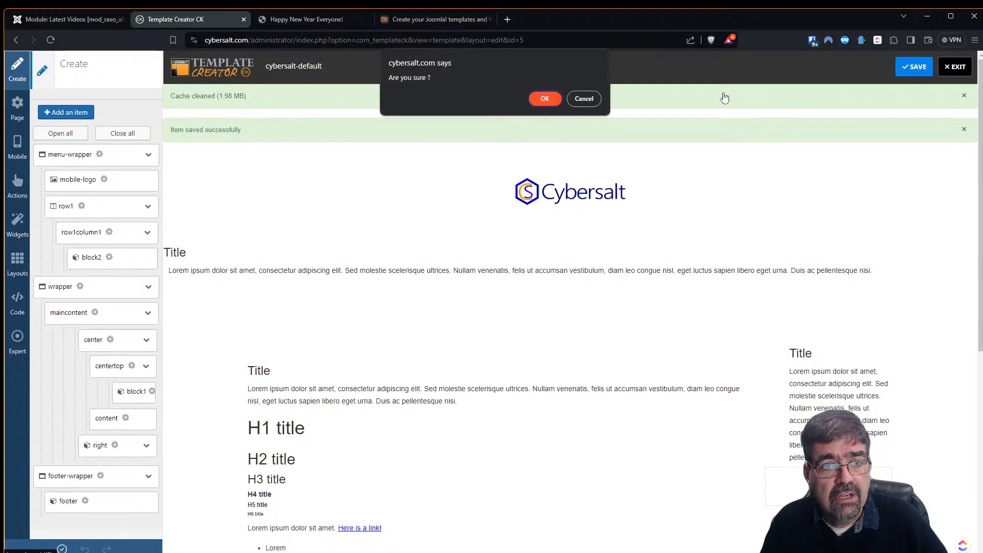
left_click(534, 97)
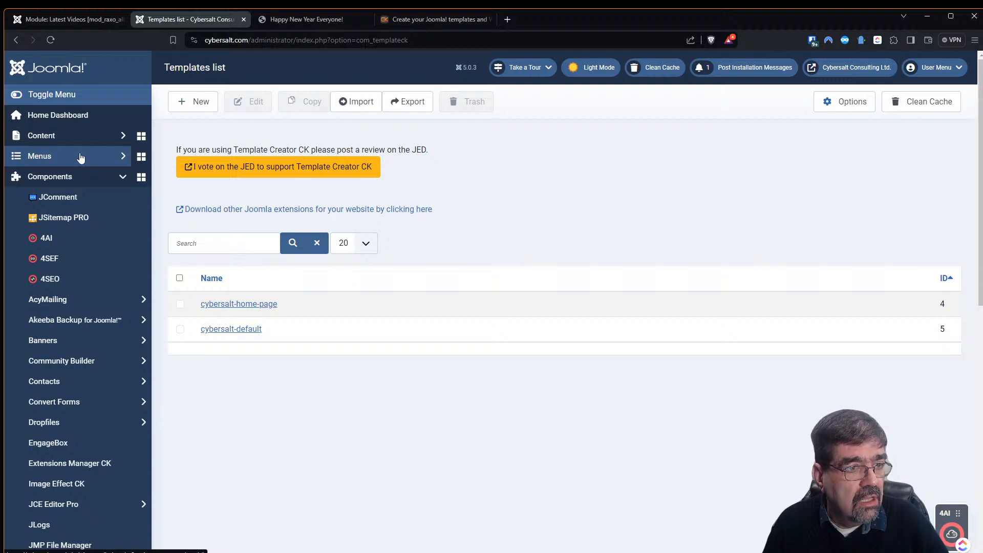
left_click(48, 141)
left_click(51, 156)
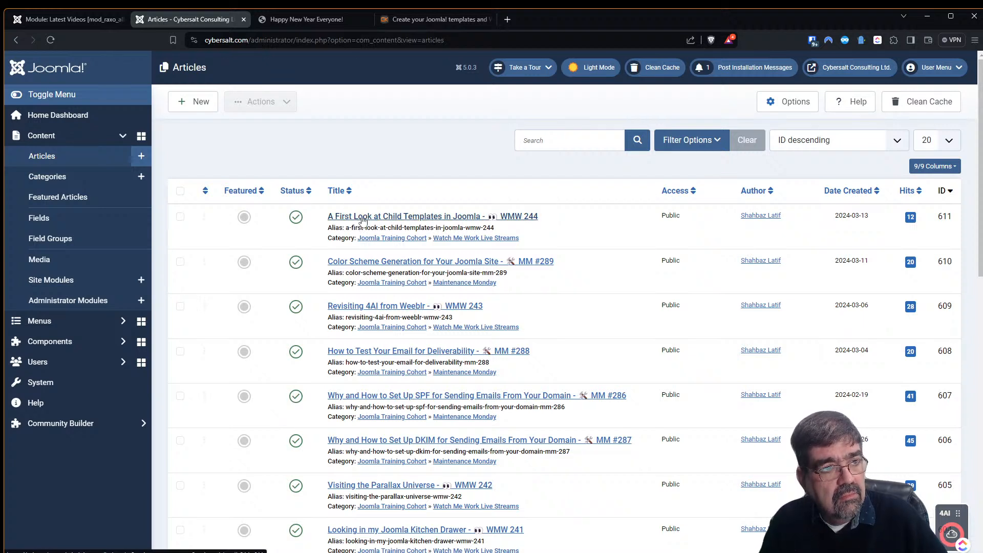
left_click(363, 220)
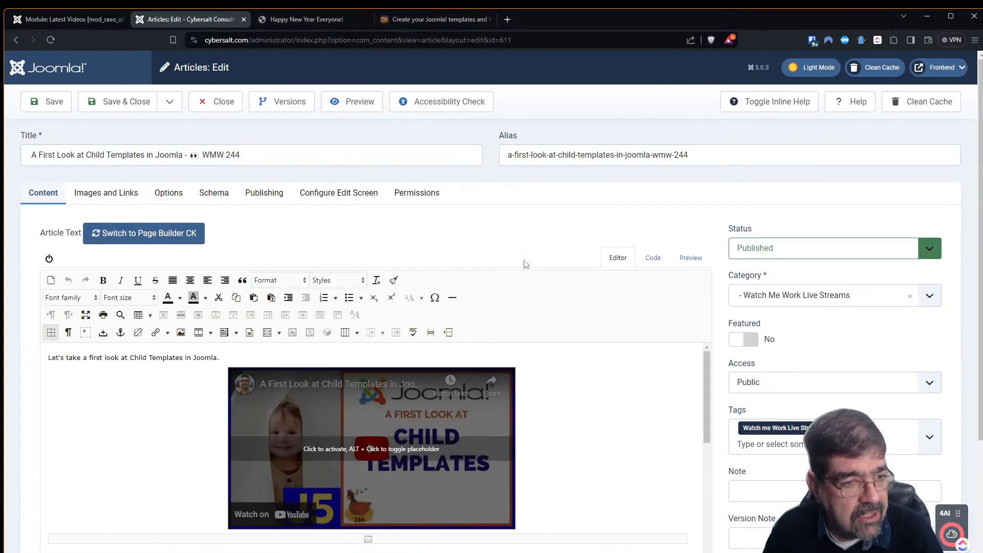
- Review the article text and move the Child Templates thumbnail from its end up to the Joomla Training Cohort line
scroll(704, 210, "down", 3)
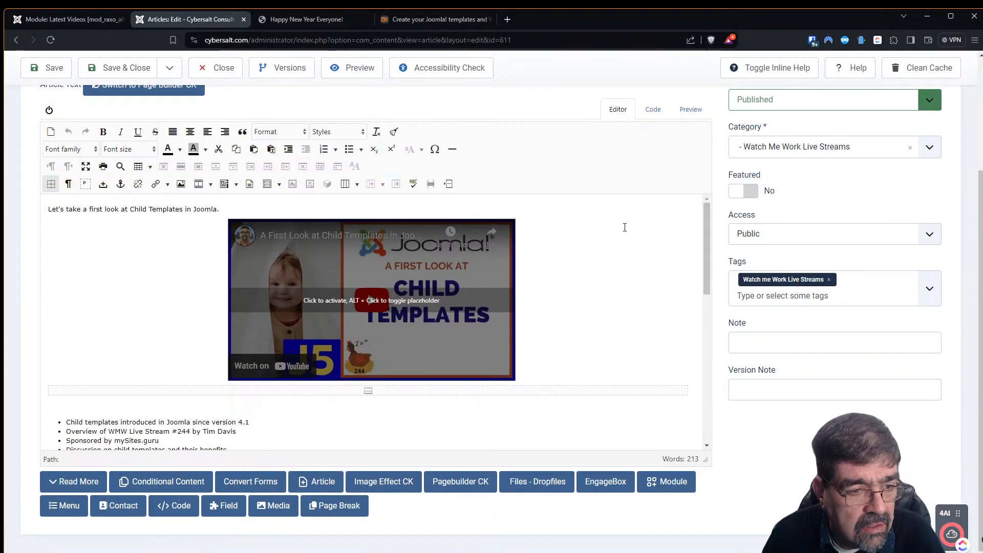
scroll(589, 286, "down", 2)
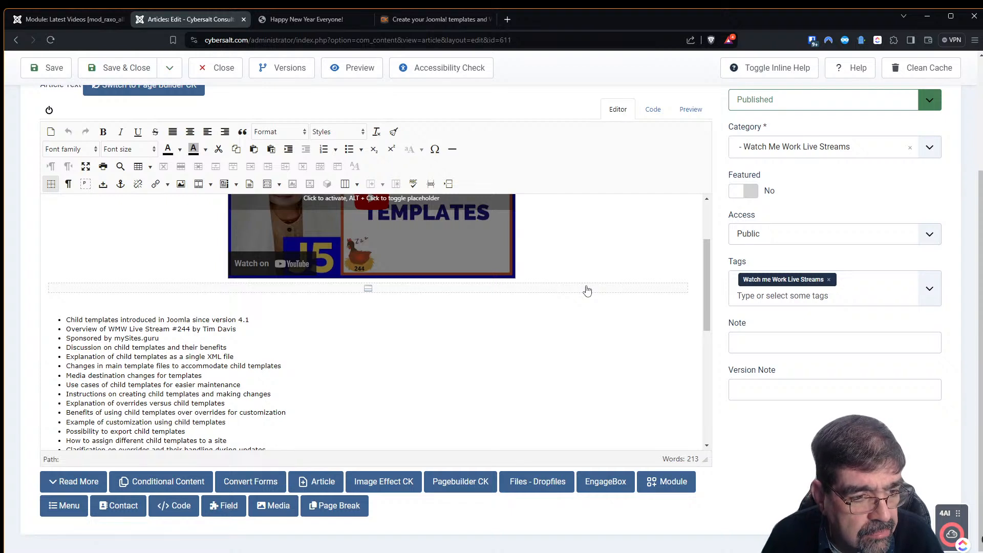
scroll(587, 290, "down", 5)
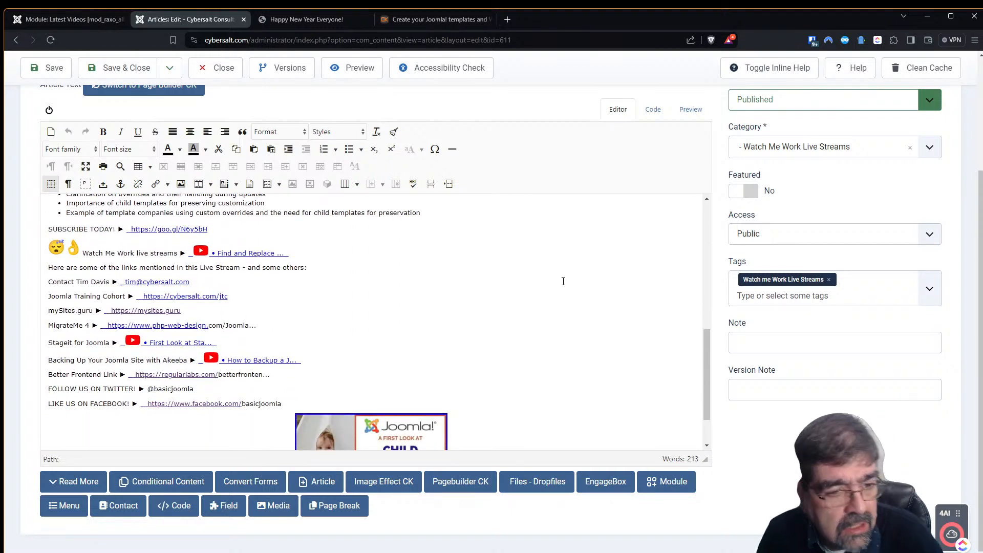
scroll(575, 288, "down", 2)
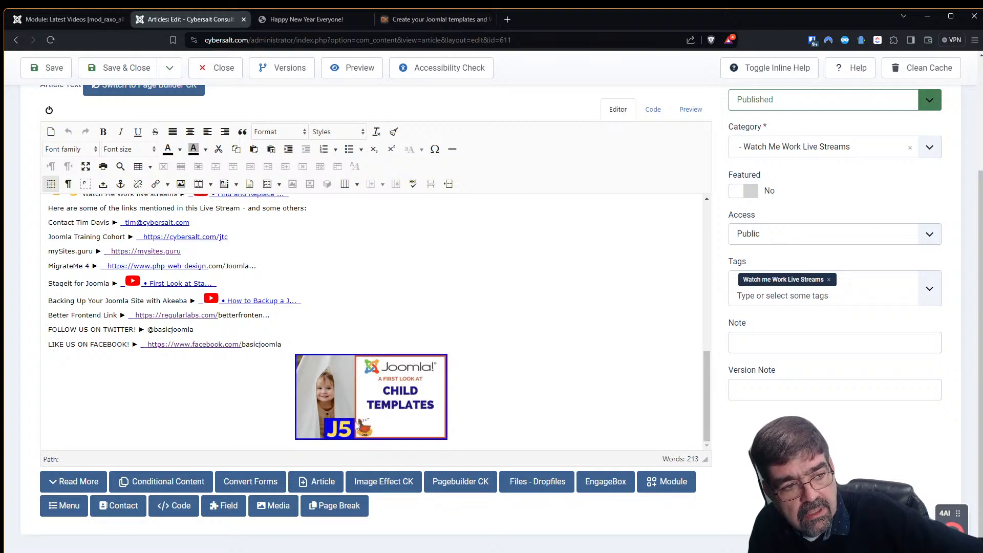
scroll(540, 395, "up", 6)
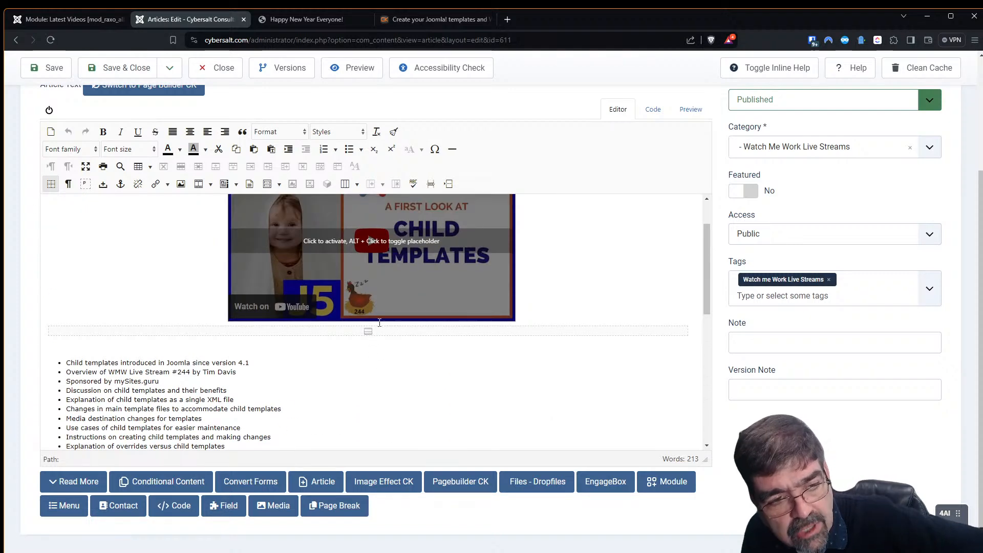
scroll(381, 369, "down", 6)
left_click(391, 397)
left_click_drag(391, 398, 60, 236)
scroll(591, 320, "up", 2)
scroll(583, 319, "down", 2)
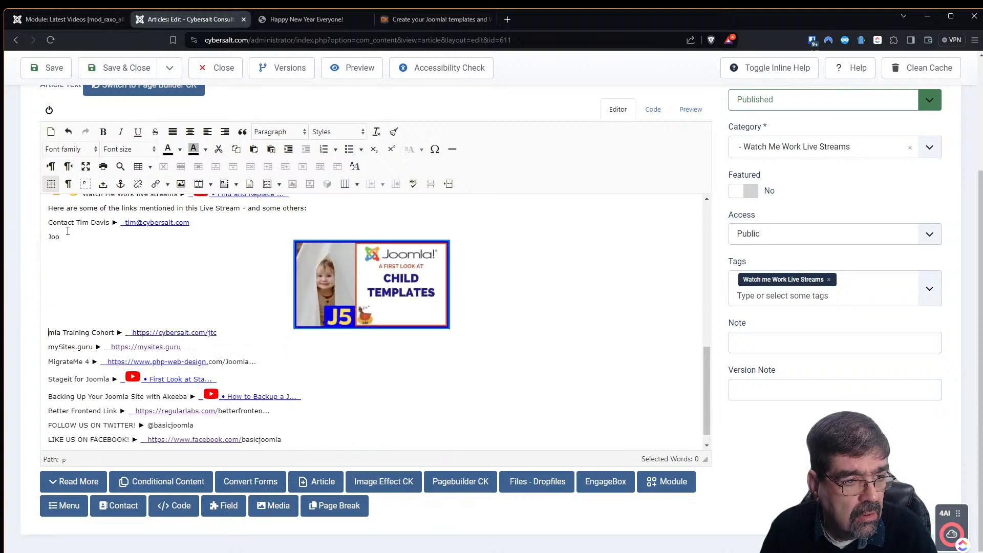
- Move the Child Templates thumbnail further up beside the embedded video, above the read-more break, and save the article
scroll(562, 314, "up", 3)
left_click_drag(388, 410, 176, 214)
scroll(569, 347, "up", 5)
scroll(575, 347, "down", 1)
left_click_drag(390, 409, 607, 237)
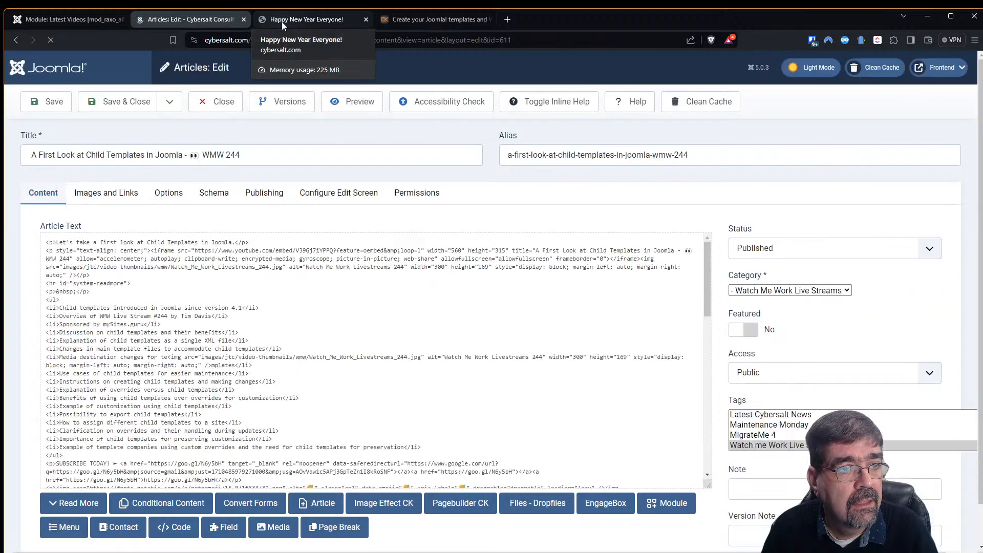
- Reload the "Happy New Year Everyone!" page to check the Latest Videos thumbnails, and return to the article editor
left_click(281, 20)
left_click(50, 40)
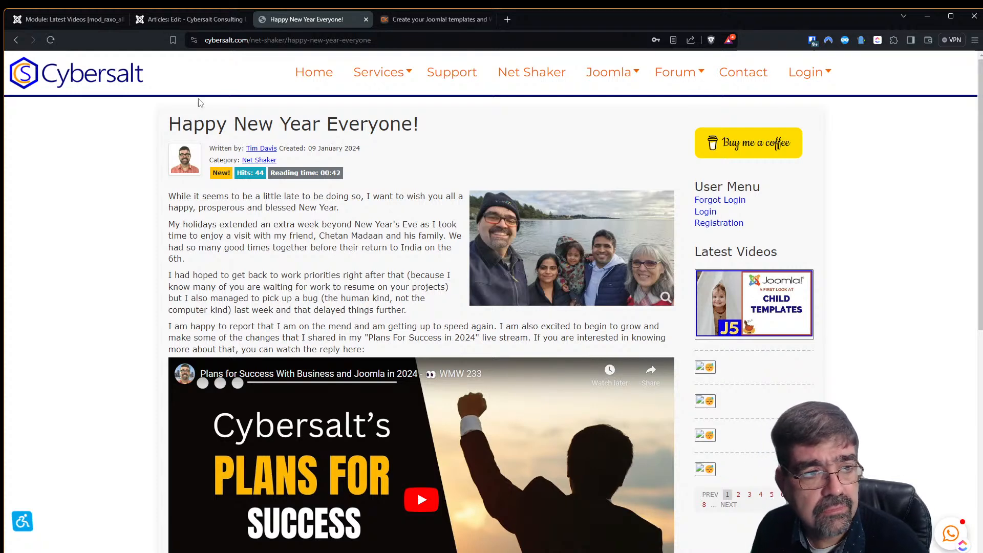
left_click(173, 20)
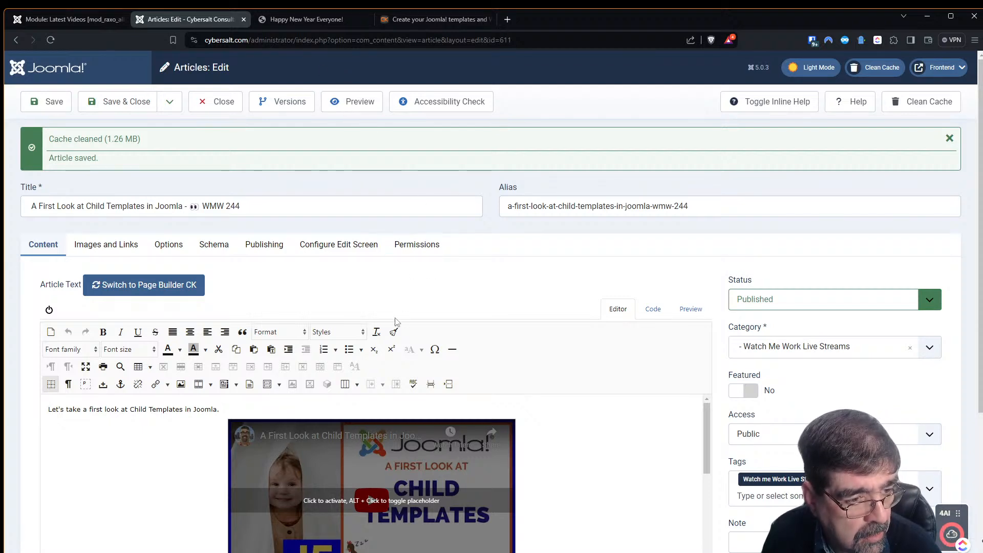
- Review the article text for stray copies of the Child Templates thumbnail and reload the article editor page
scroll(647, 440, "down", 1)
scroll(646, 440, "down", 3)
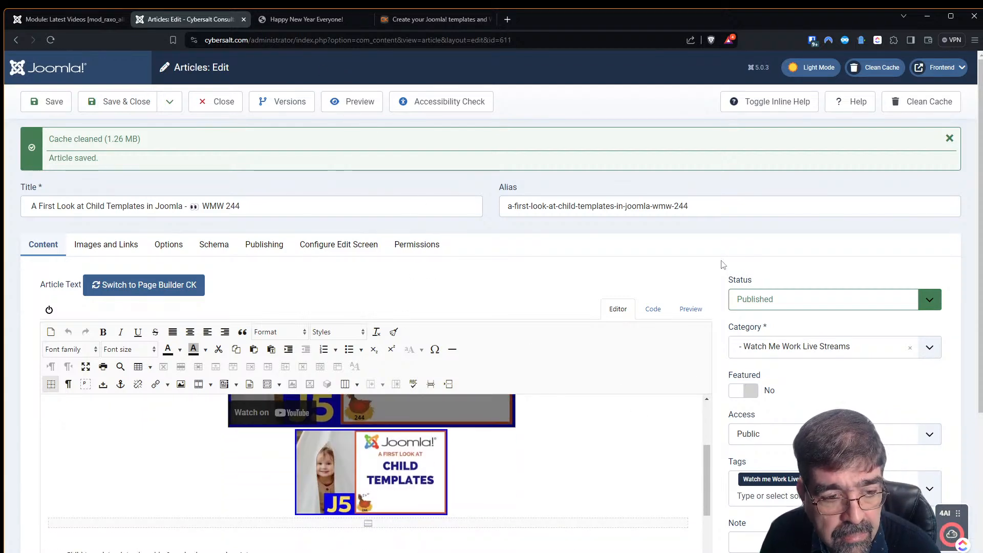
scroll(721, 251, "down", 3)
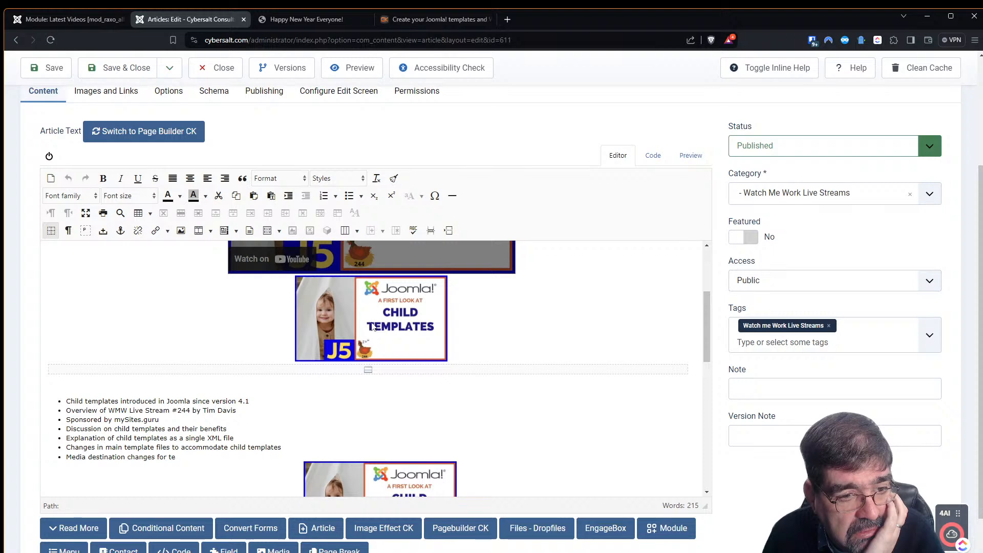
scroll(532, 327, "down", 2)
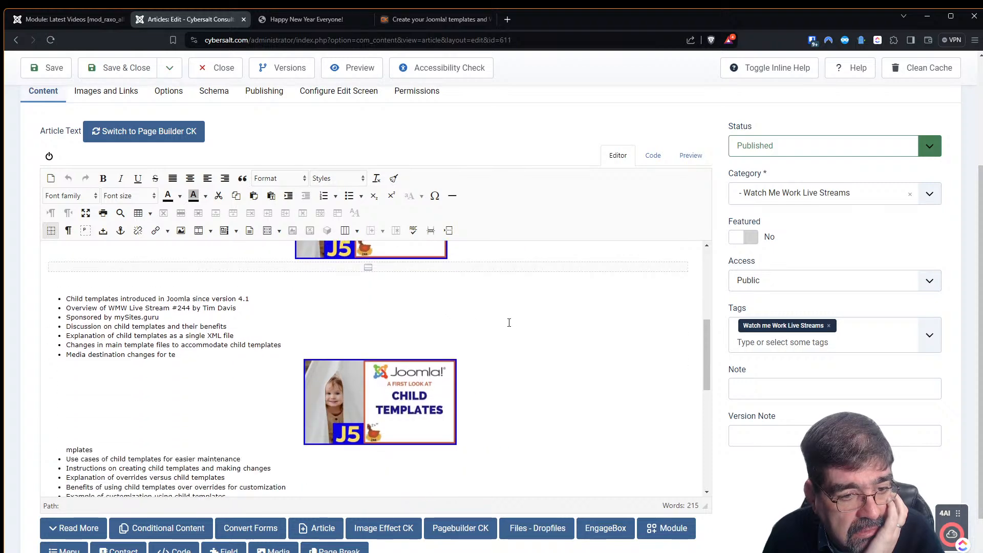
scroll(508, 323, "up", 1)
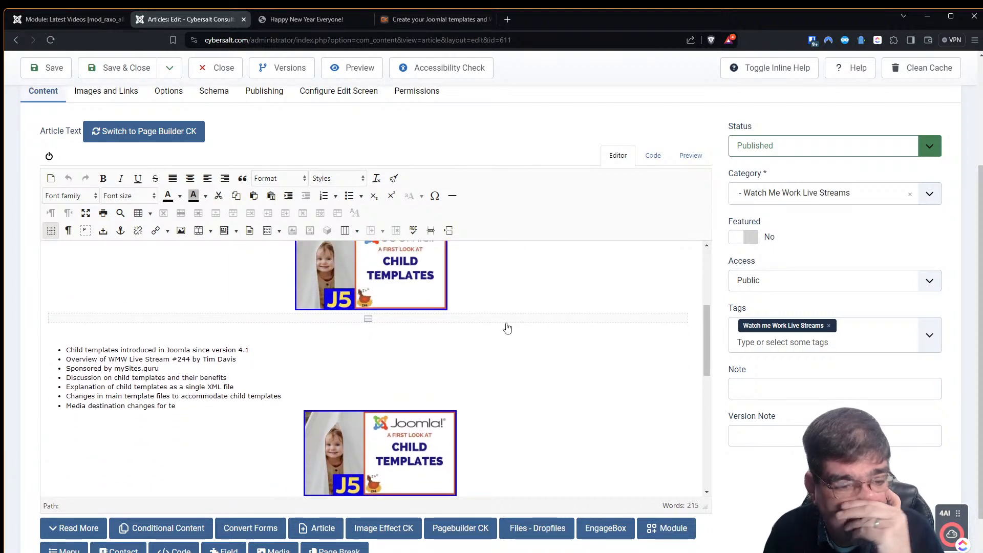
scroll(491, 358, "down", 6)
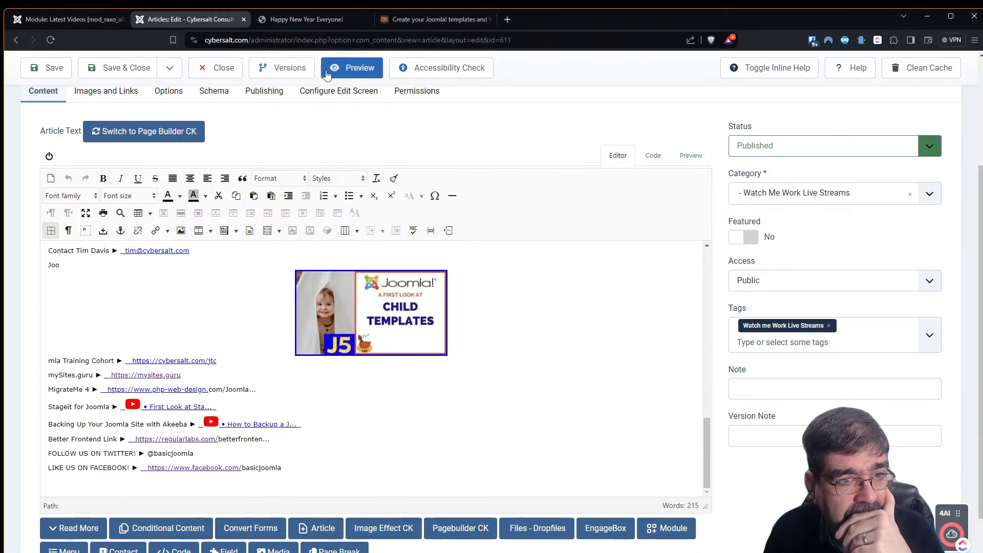
left_click(50, 40)
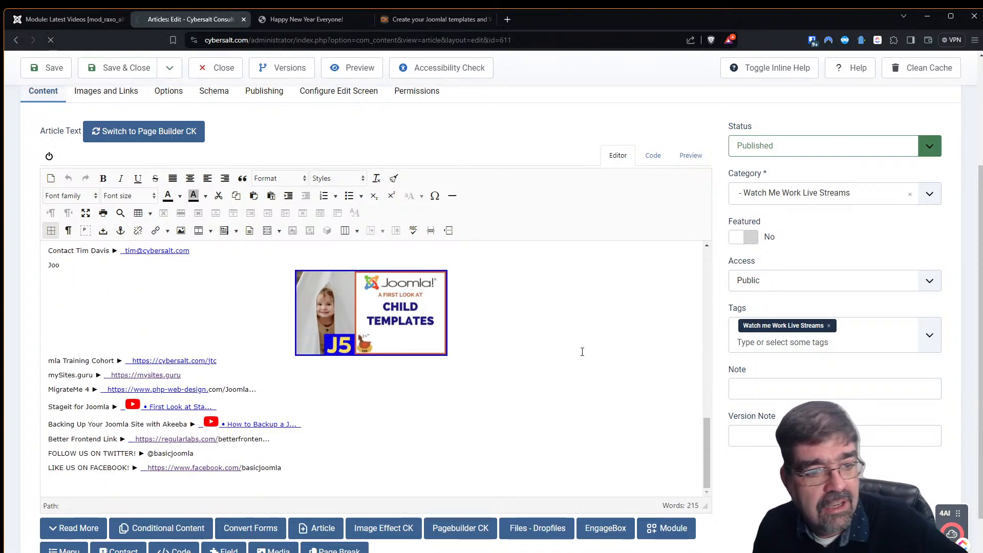
- Delete the duplicate Child Templates thumbnails from the bulleted list and from the Joomla Training Cohort line
scroll(583, 383, "down", 5)
left_click(443, 433)
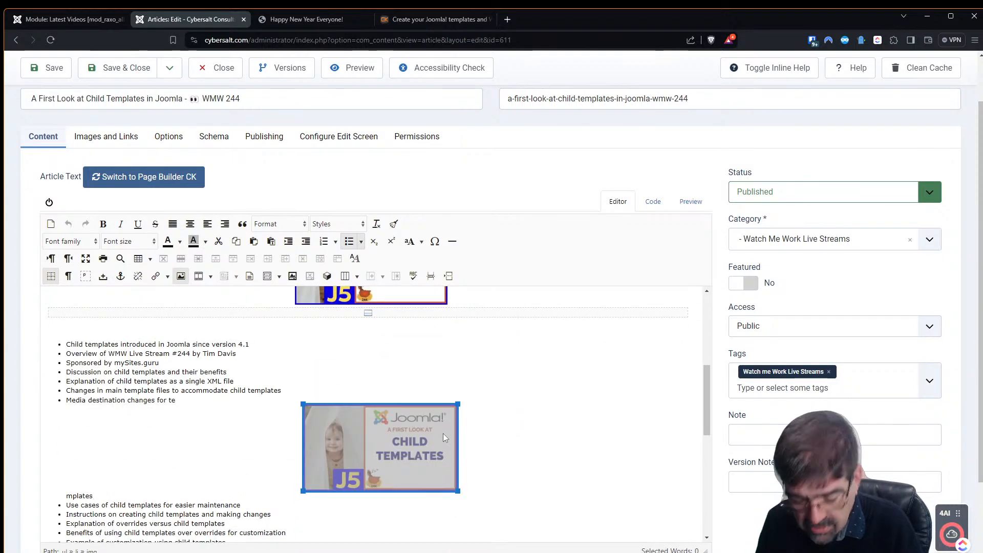
key("Delete")
scroll(443, 433, "down", 4)
left_click(392, 438)
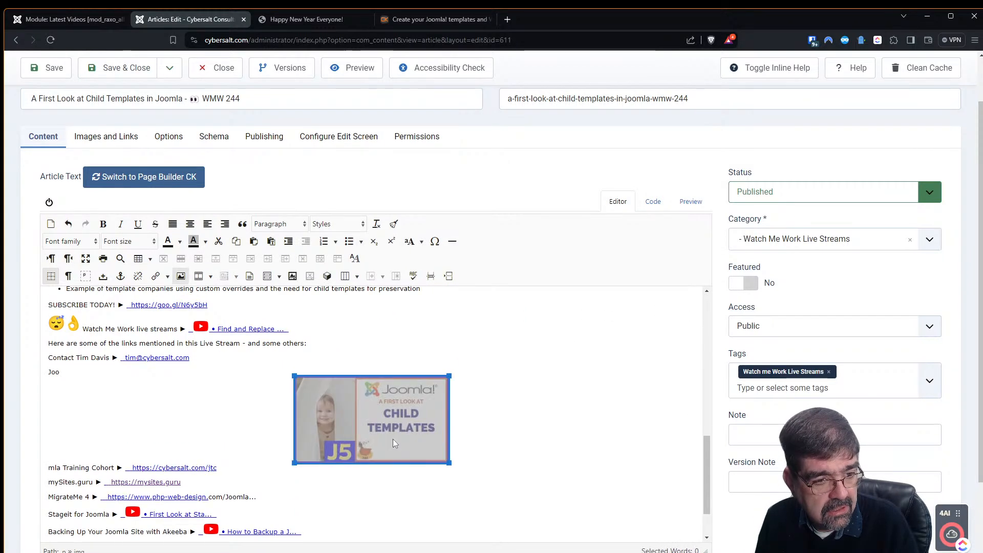
key("Delete")
scroll(414, 456, "down", 2)
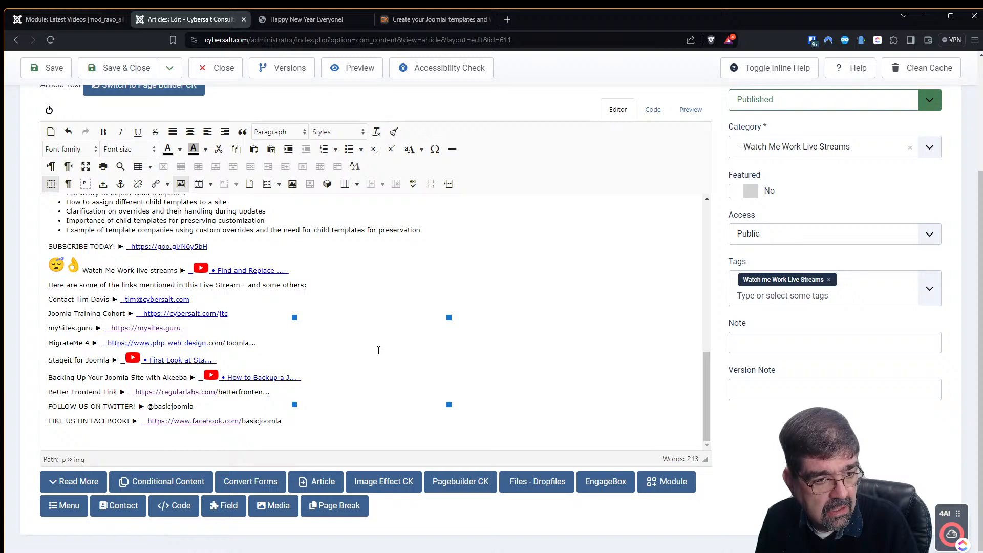
key("Delete")
scroll(543, 327, "up", 10)
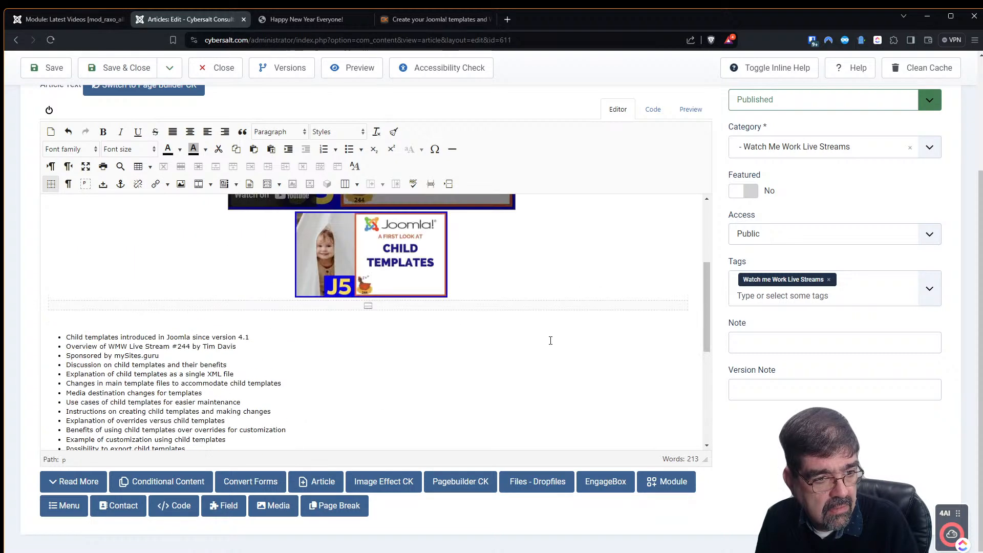
- Move the remaining Child Templates thumbnail from above the read-more break to just below it, and save the article
scroll(584, 265, "down", 3)
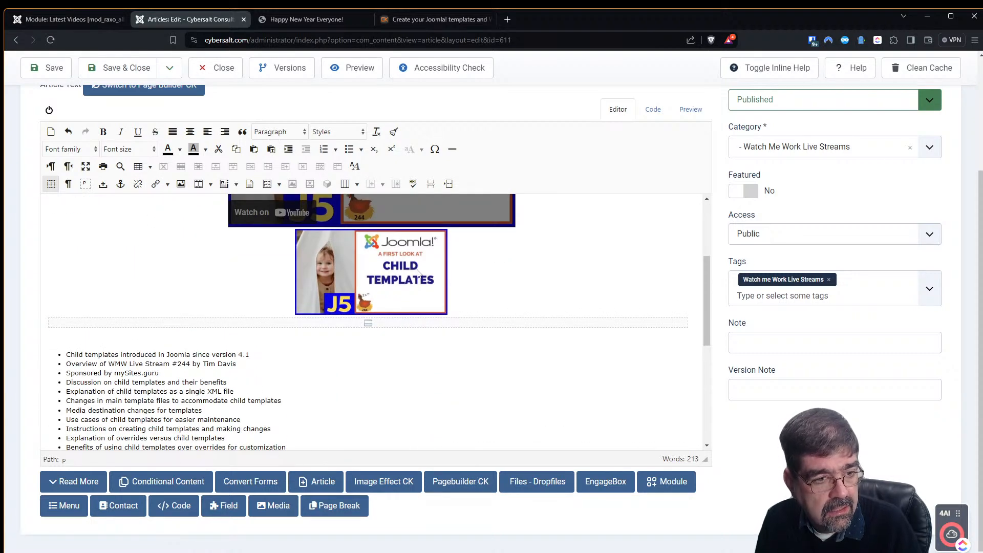
left_click_drag(360, 279, 105, 334)
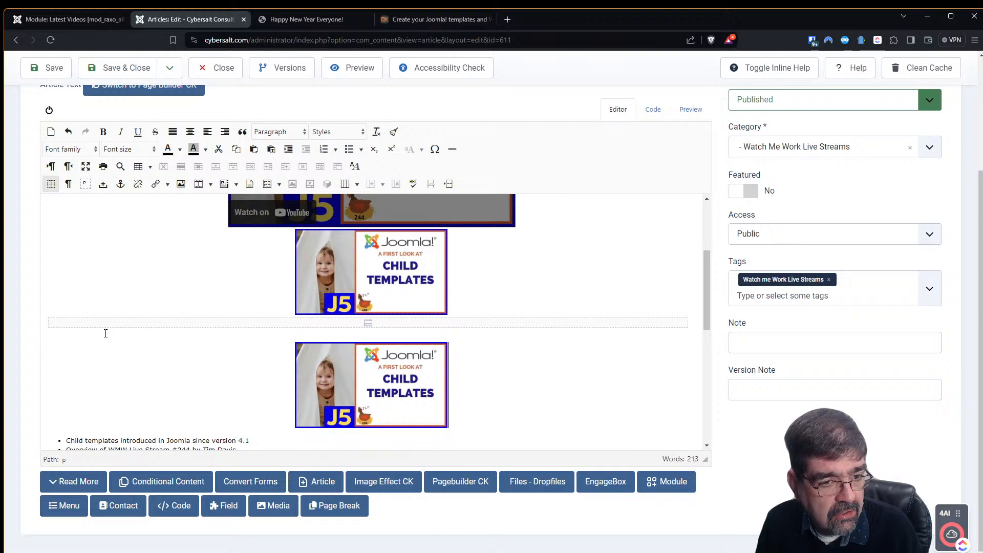
left_click(381, 295)
key("Delete")
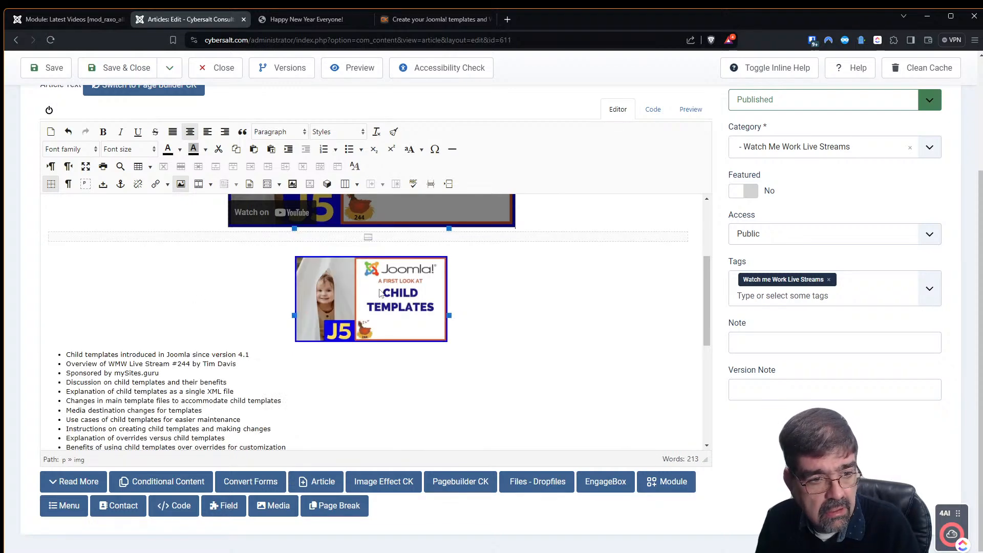
left_click(53, 69)
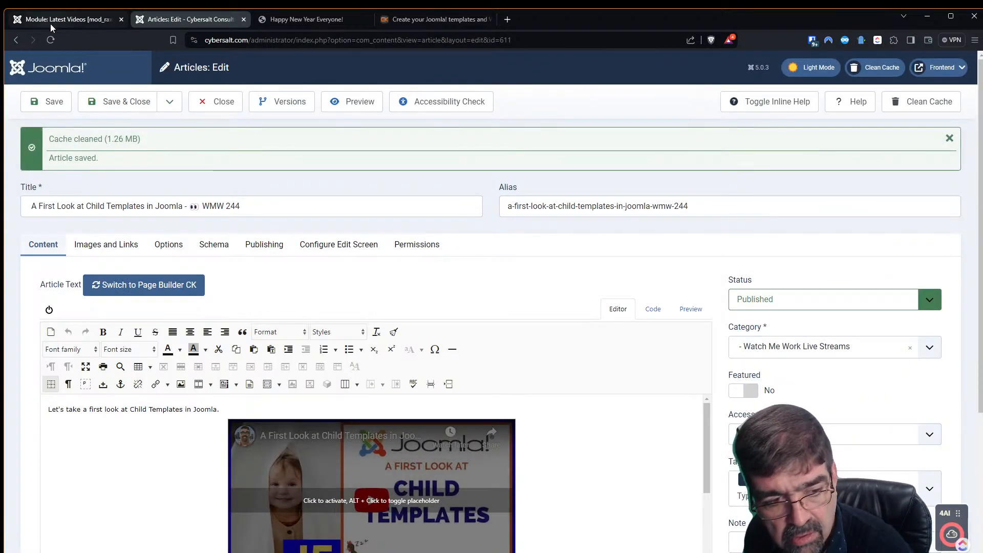
- Check the Latest Videos thumbnails on the "Happy New Year Everyone!" page and return to the article editor
scroll(494, 296, "down", 4)
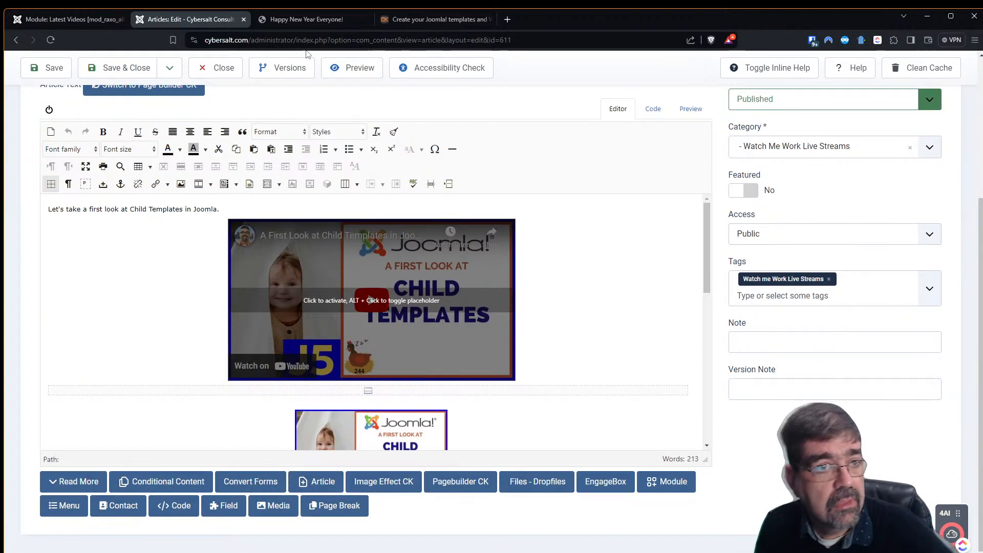
left_click(285, 20)
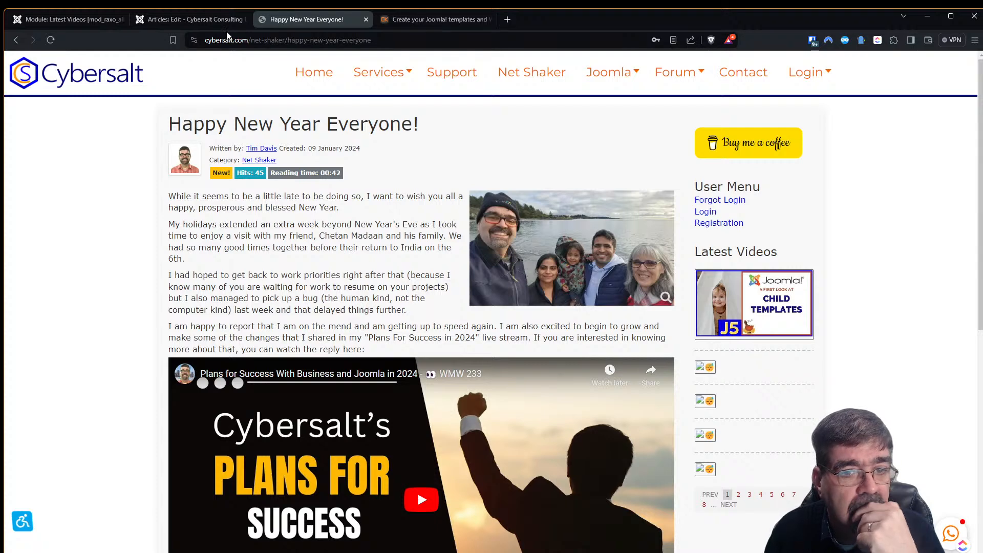
left_click(186, 24)
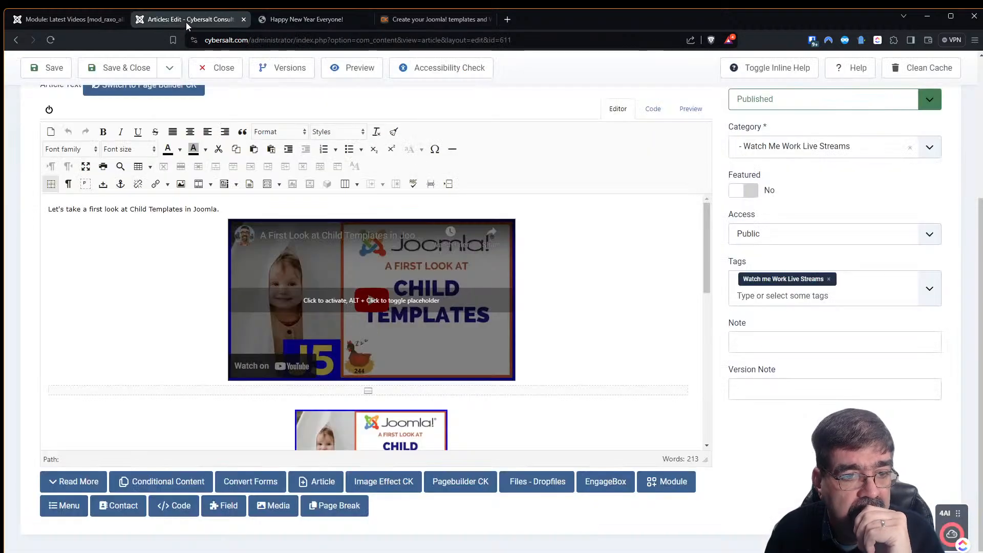
- Examine the article's HTML code for its image tags, from the read-more break down through the link paragraphs
left_click(650, 111)
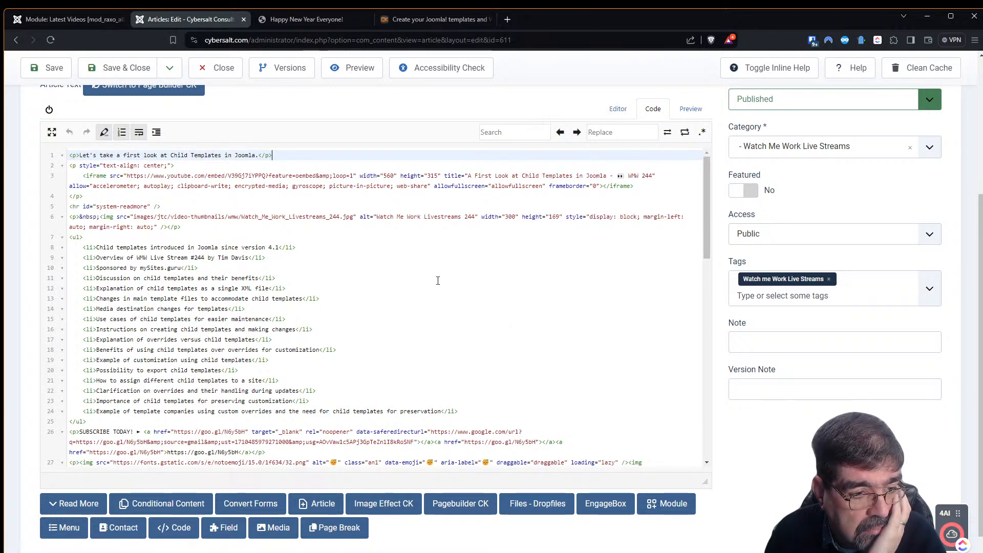
scroll(438, 280, "up", 2)
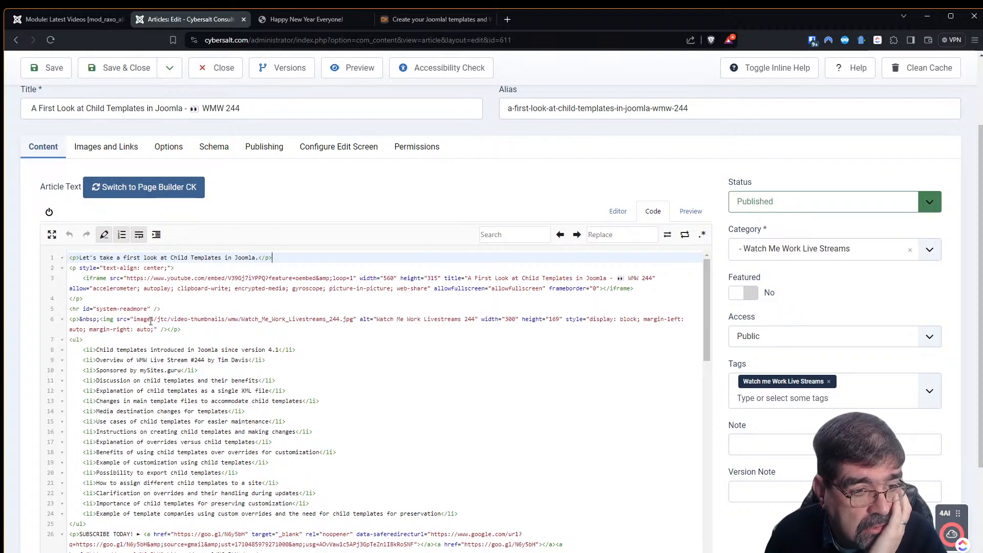
scroll(367, 332, "down", 3)
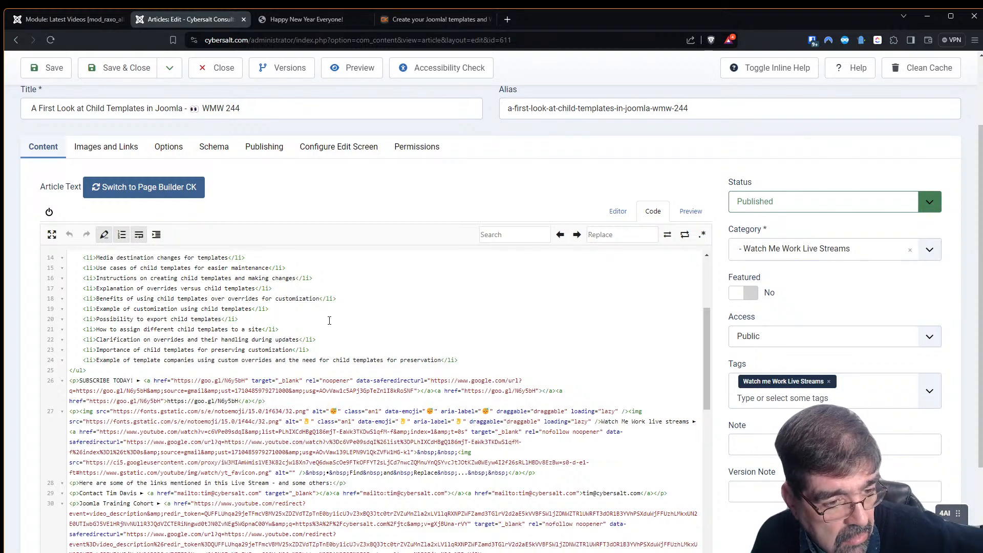
scroll(332, 319, "down", 3)
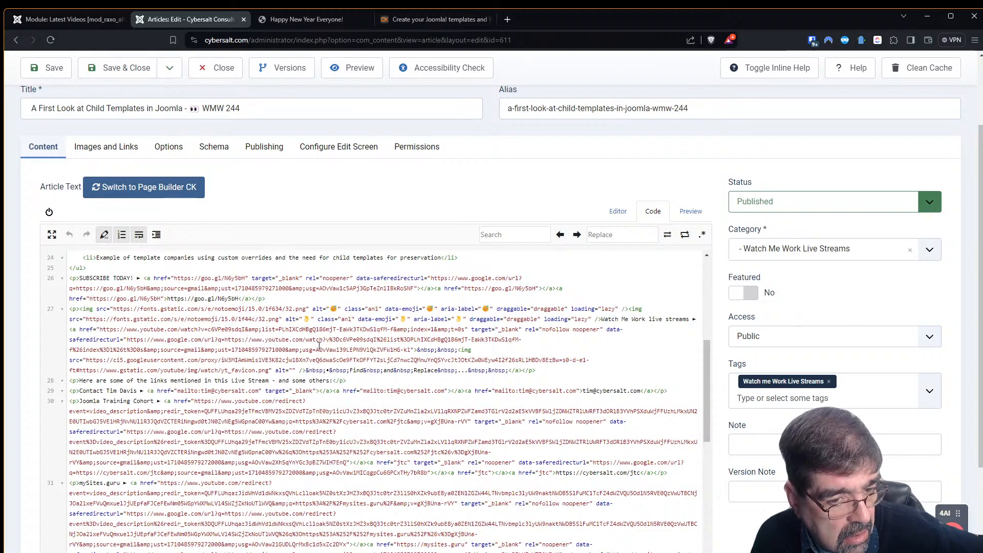
scroll(319, 346, "down", 5)
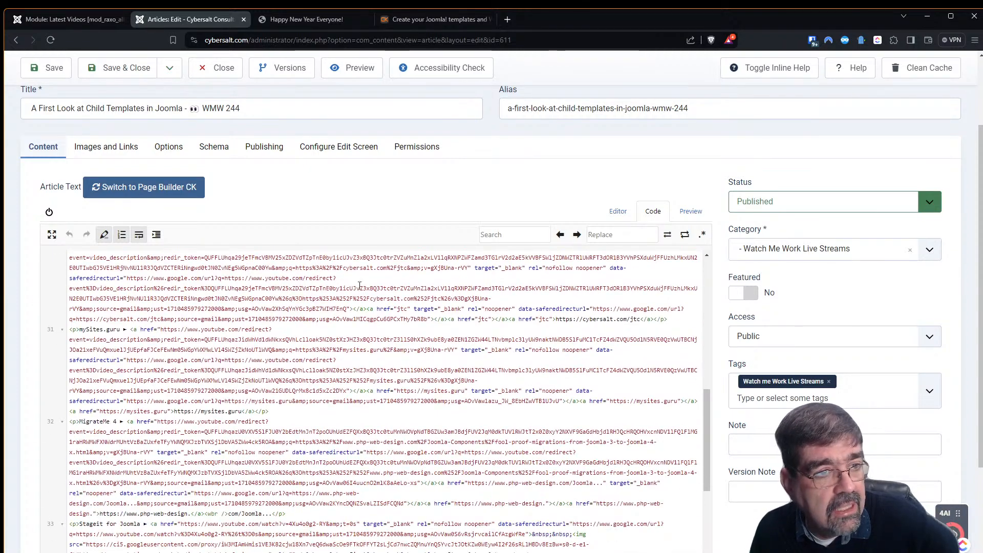
scroll(353, 360, "up", 4)
scroll(352, 360, "up", 3)
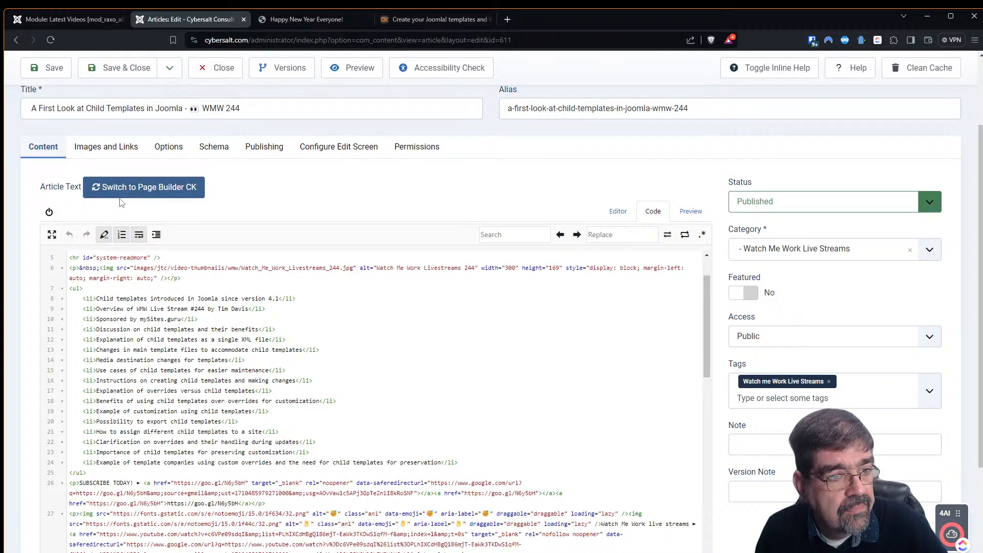
- Return to the visual editor and move the Child Templates thumbnail down into the bulleted list, after the "Clarification on overrides" item
left_click(618, 210)
scroll(609, 412, "down", 4)
scroll(476, 401, "down", 4)
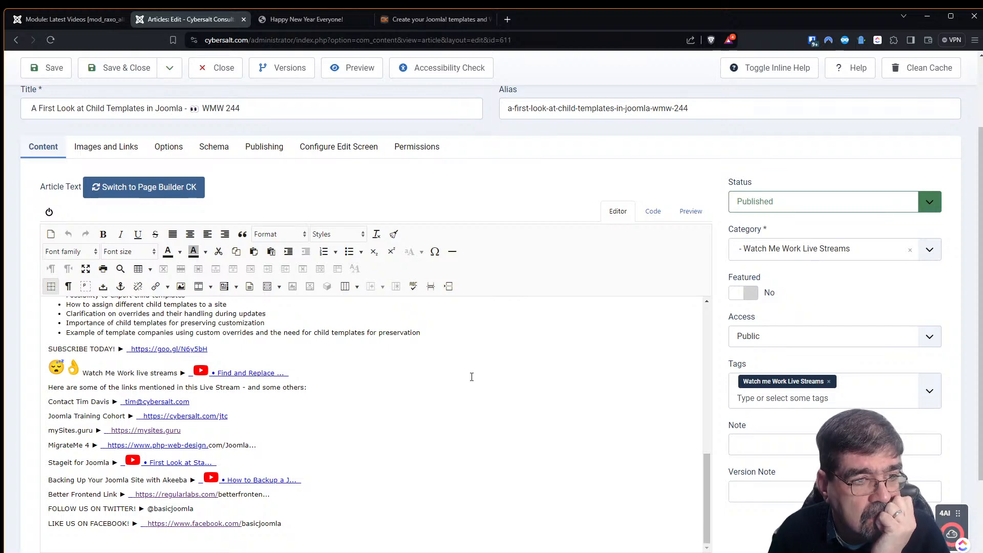
scroll(472, 374, "up", 2)
scroll(471, 377, "up", 3)
scroll(473, 366, "down", 2)
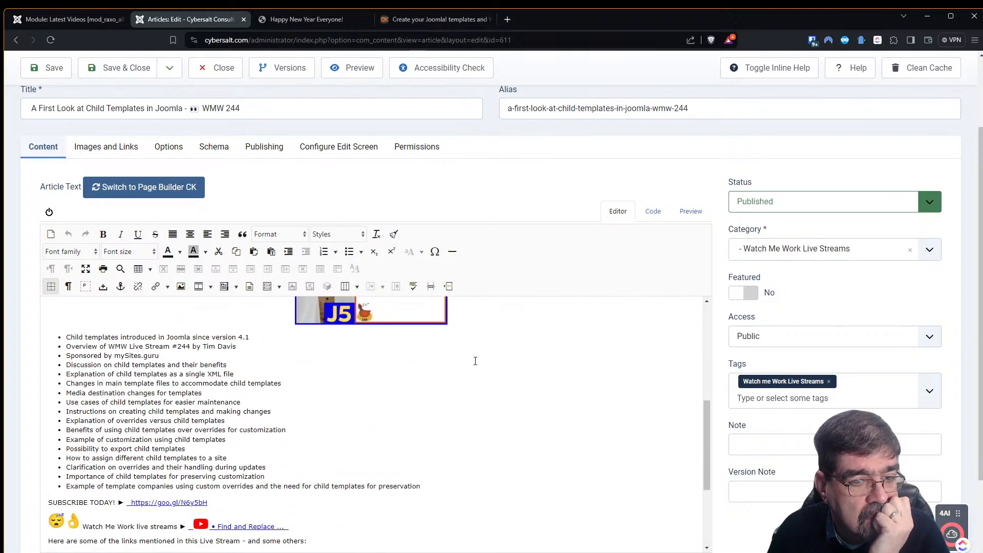
left_click(419, 320)
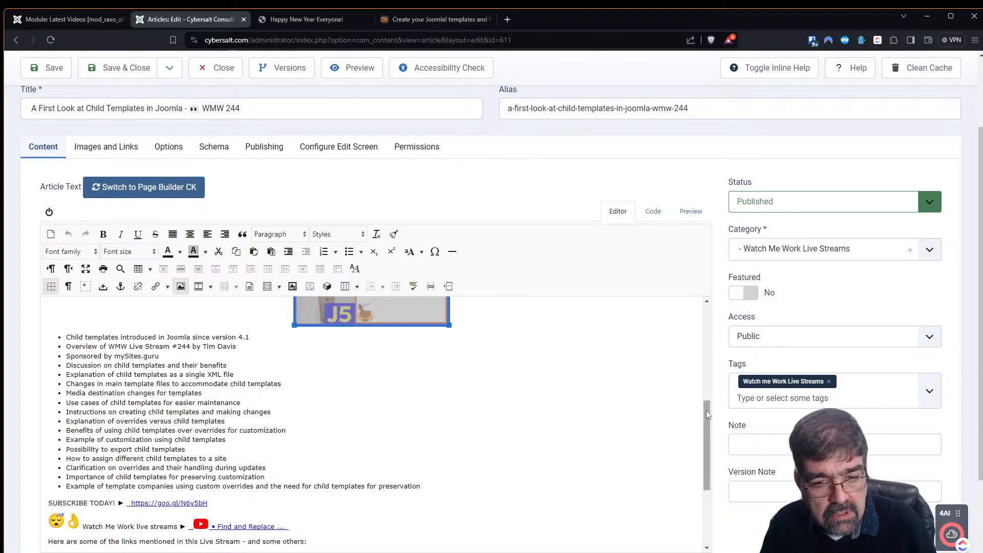
mouse_move(708, 410)
left_mouse_down()
mouse_move(710, 472)
mouse_move(711, 393)
left_mouse_up()
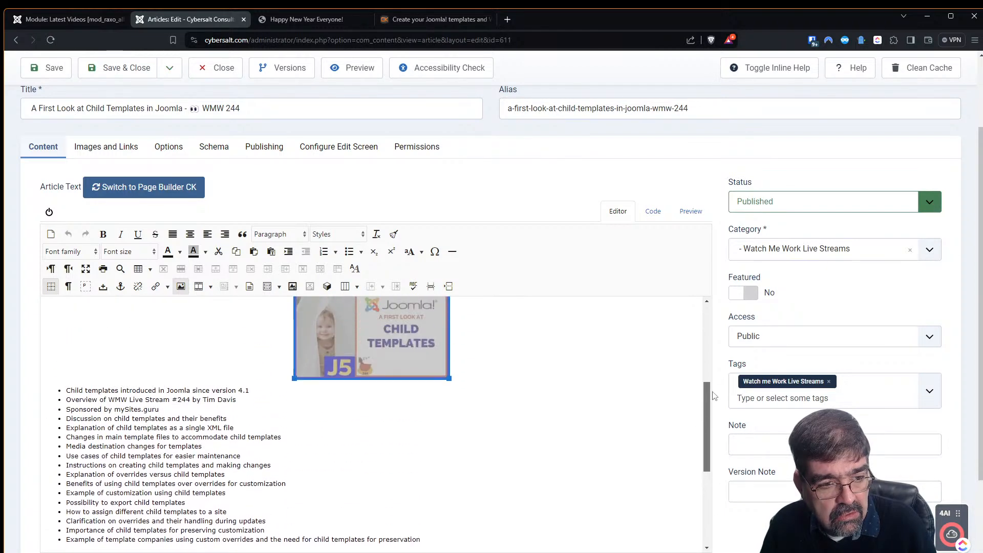
left_click_drag(342, 333, 485, 530)
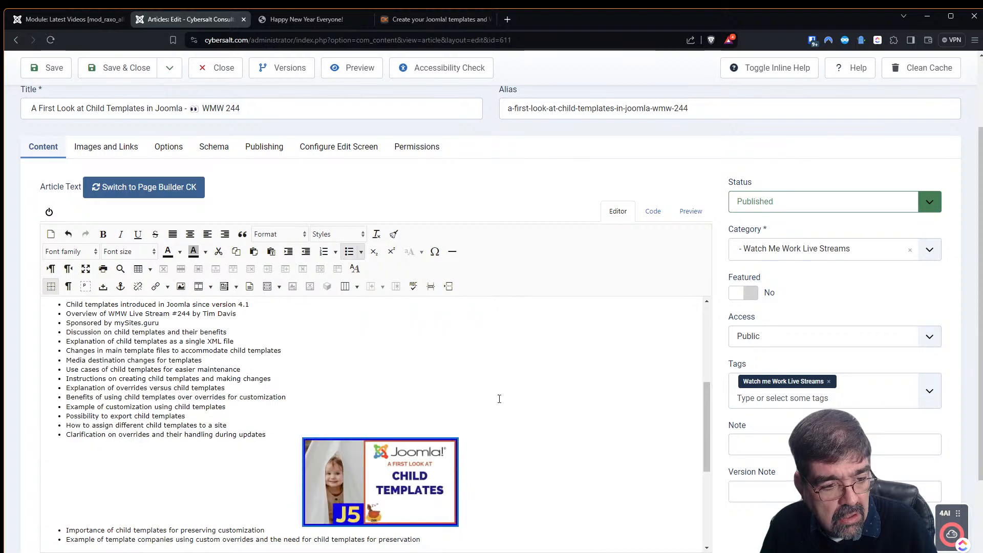
- Move the Child Templates thumbnail on past the link lines to the article's end, below the Facebook line
scroll(511, 378, "down", 3)
left_click_drag(419, 346, 426, 519)
scroll(547, 385, "down", 1)
left_click_drag(408, 420, 405, 535)
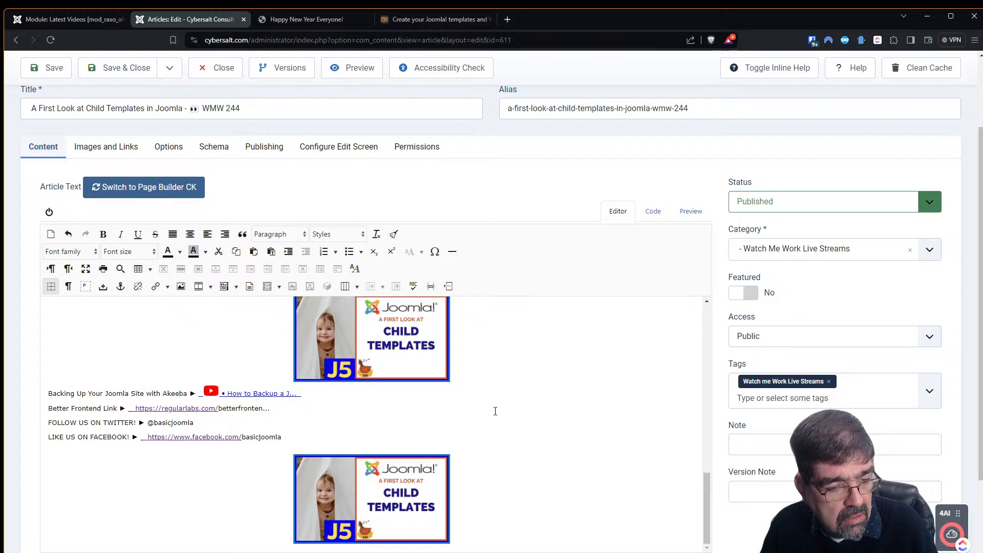
- Delete the leftover thumbnail copies above the Facebook line, check the text for others, and save the article
left_click(437, 368)
key("Delete")
scroll(462, 378, "up", 4)
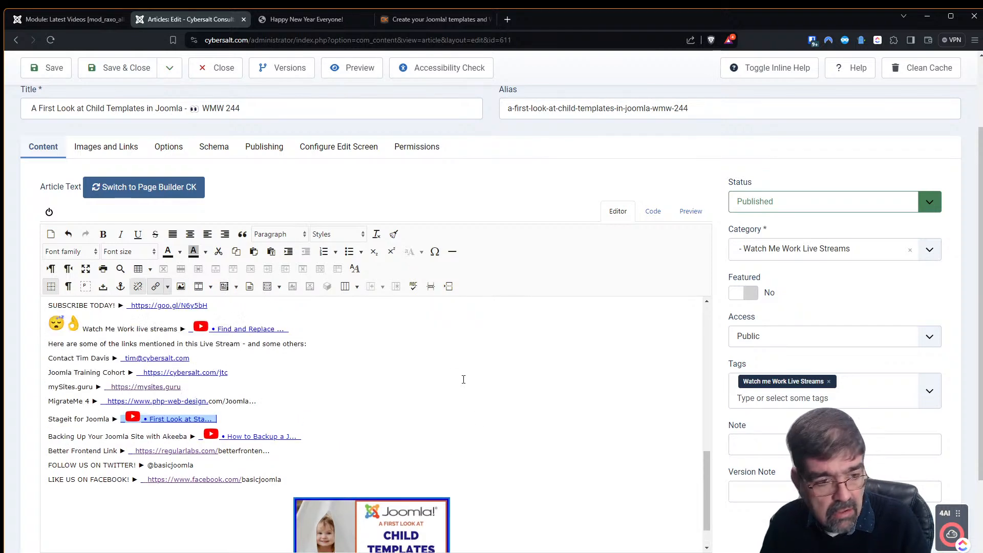
key("Delete")
scroll(478, 419, "up", 6)
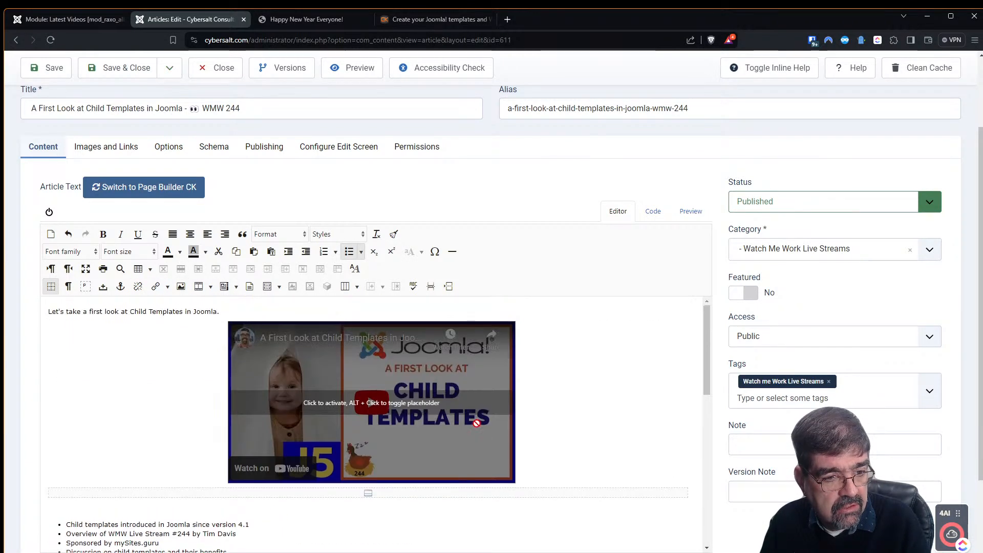
scroll(477, 423, "down", 5)
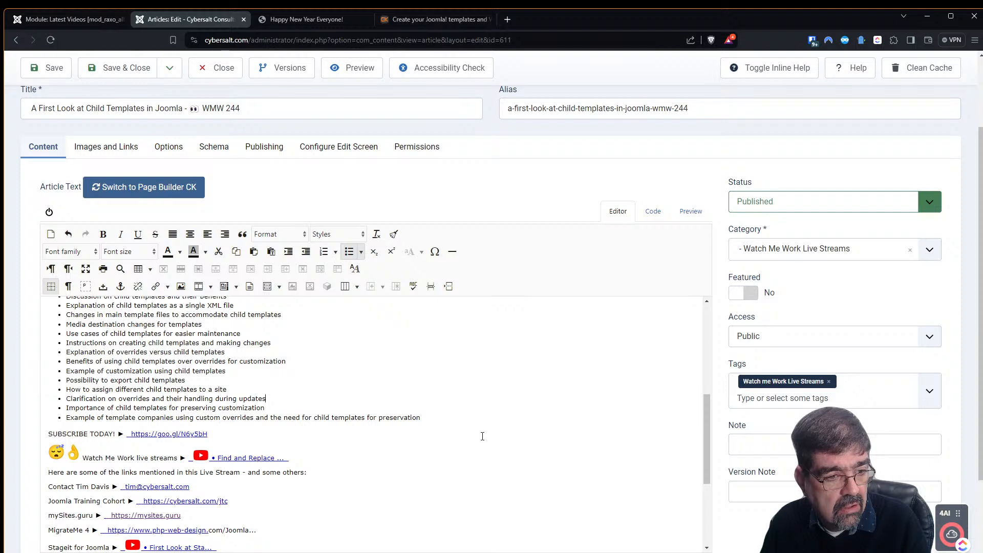
scroll(483, 432, "down", 2)
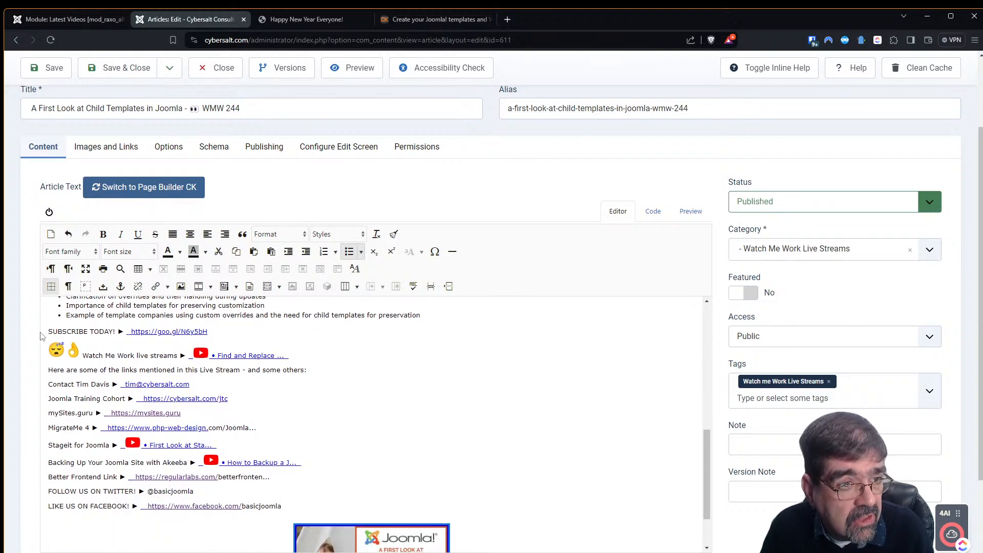
left_click(51, 68)
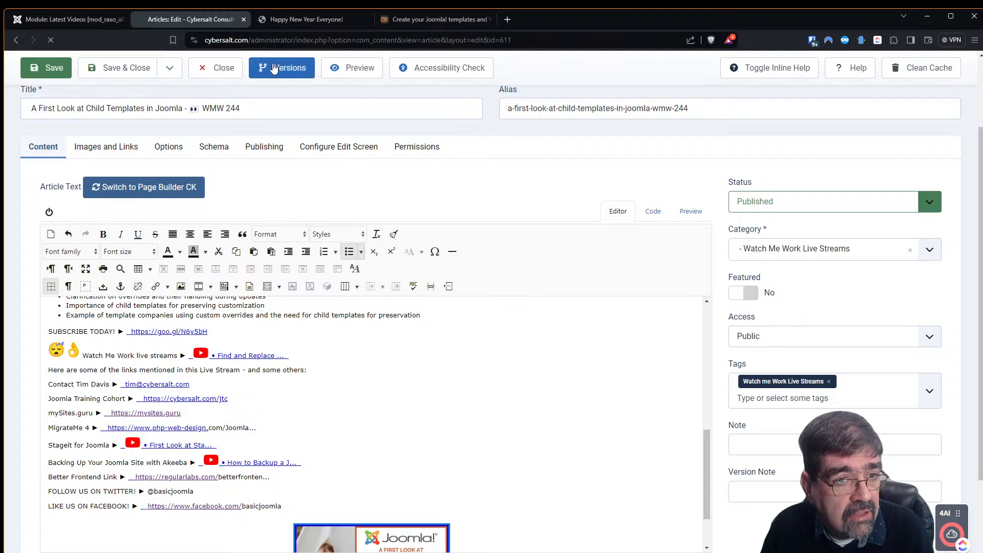
- Reload the "Happy New Year Everyone!" page to check the Latest Videos thumbnails, and go back to the article text
left_click(289, 20)
left_click(51, 41)
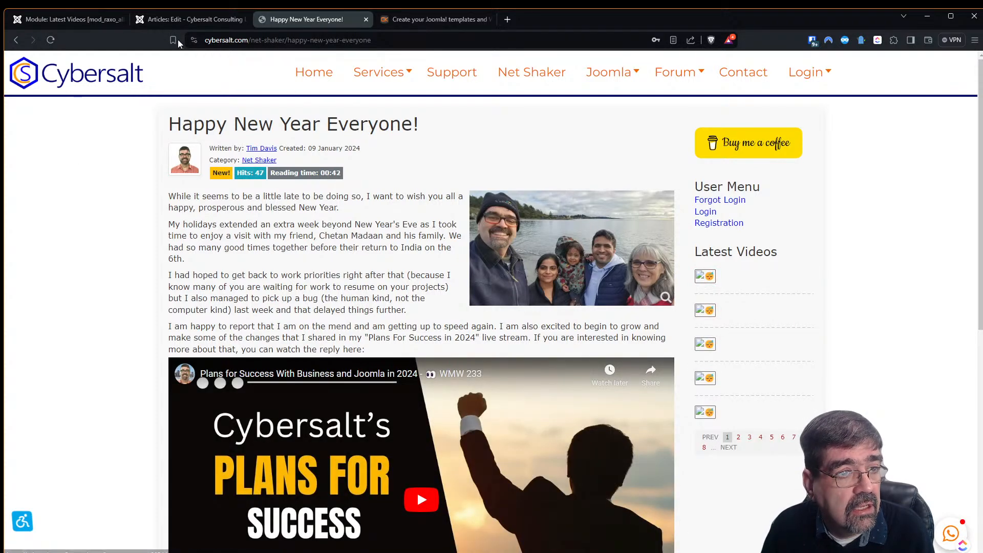
left_click(164, 30)
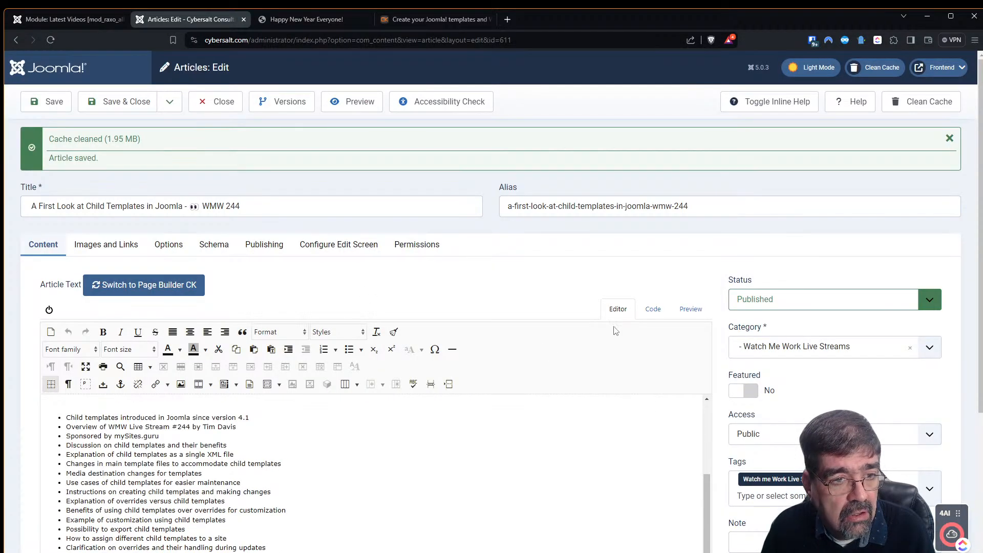
scroll(323, 262, "down", 8)
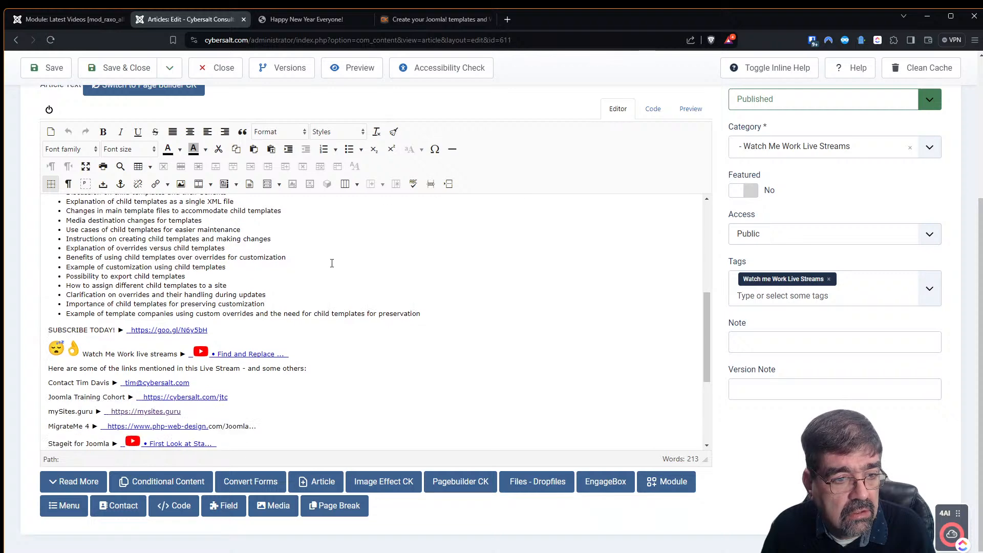
- Delete the promotional links block below the bullet list, from "SUBSCRIBE TODAY!" through "LIKE US ON FACEBOOK!", including the leftover empty paragraph
scroll(323, 261, "up", 1)
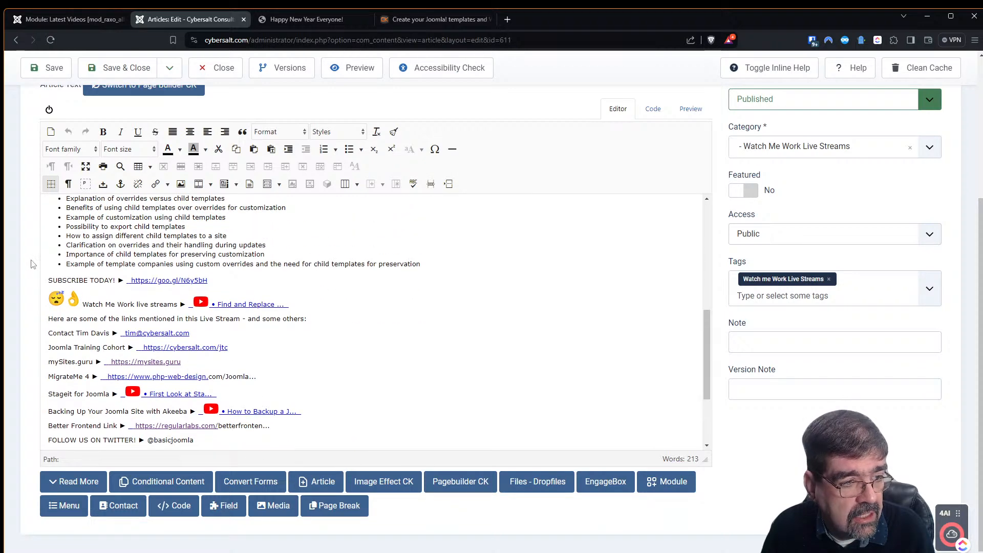
left_click_drag(51, 280, 334, 436)
key("Delete")
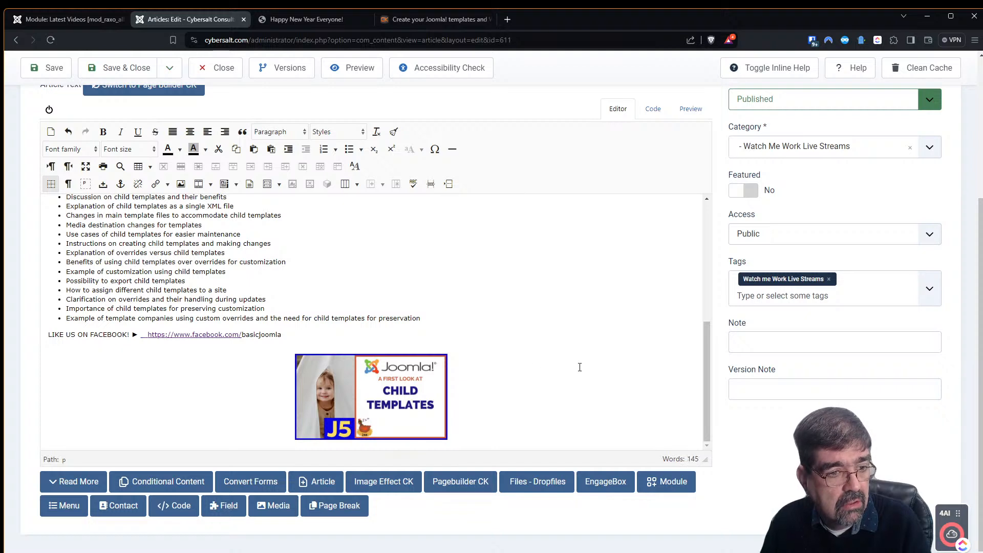
left_click_drag(280, 344, 47, 335)
key("Delete")
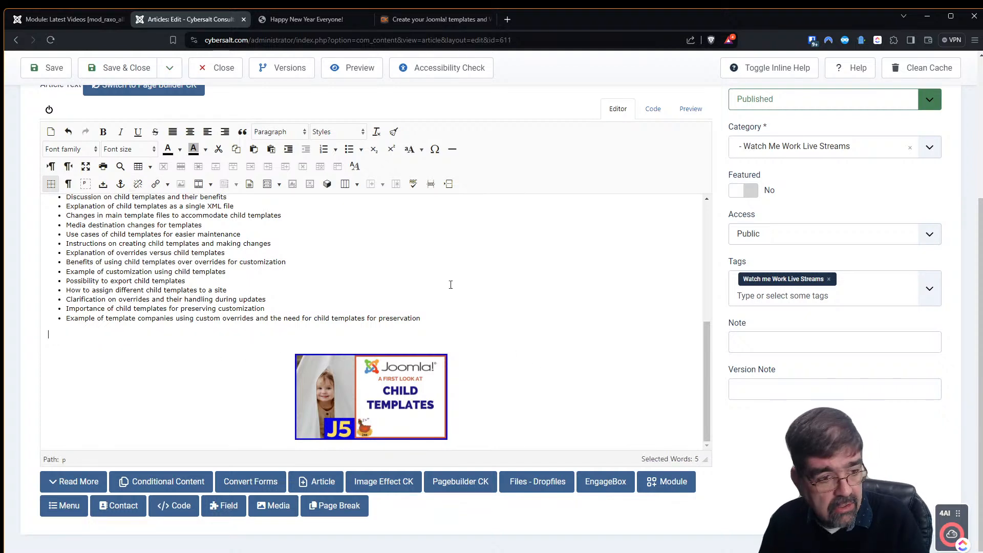
key("BackSpace")
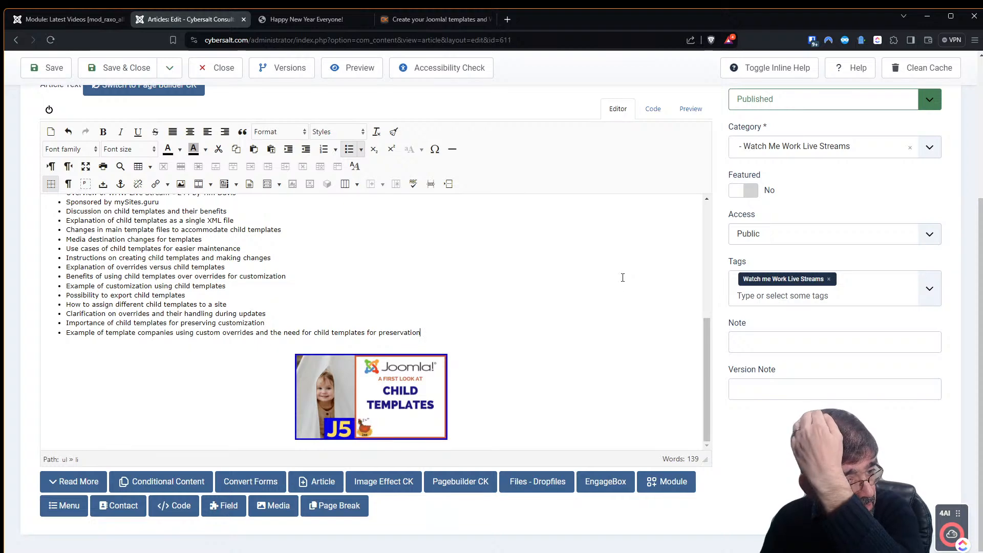
- Save the article and reload the Happy New Year page to check the thumbnails in the Latest Videos module
left_click(40, 69)
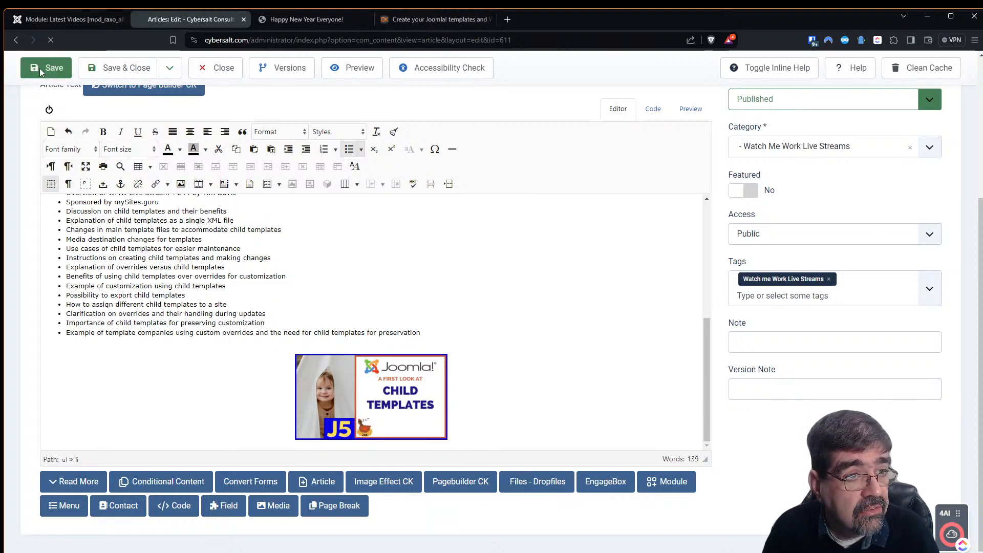
left_click(284, 20)
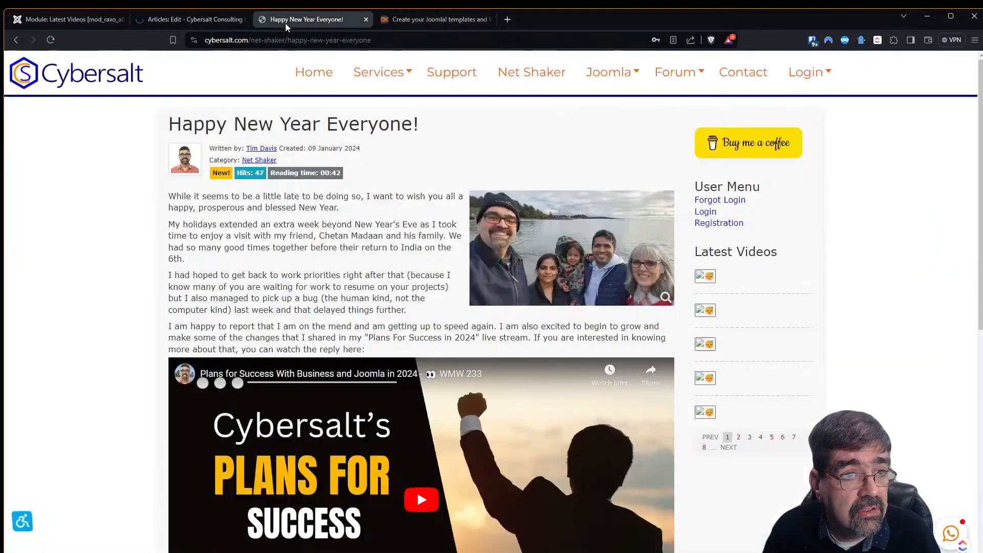
left_click(48, 43)
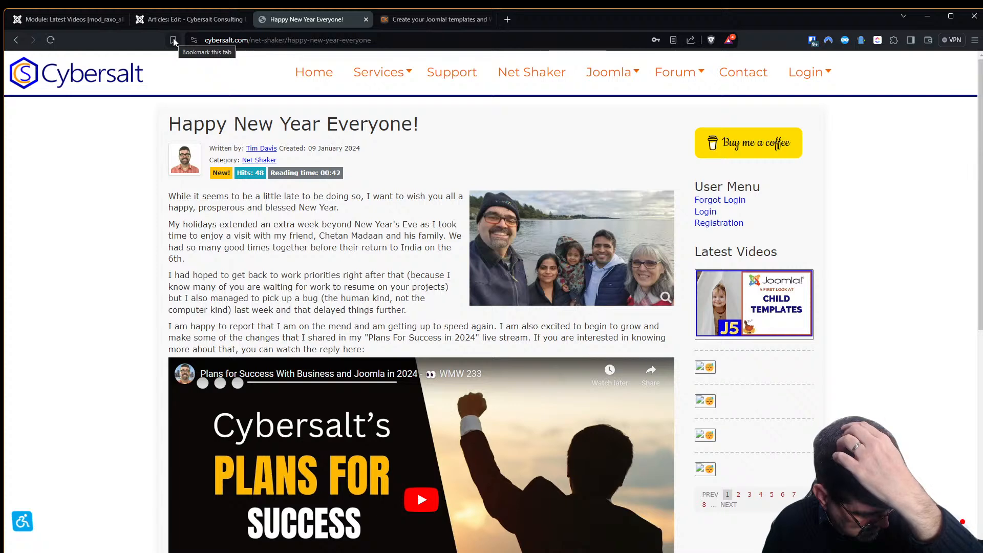
left_click(195, 20)
left_click(283, 102)
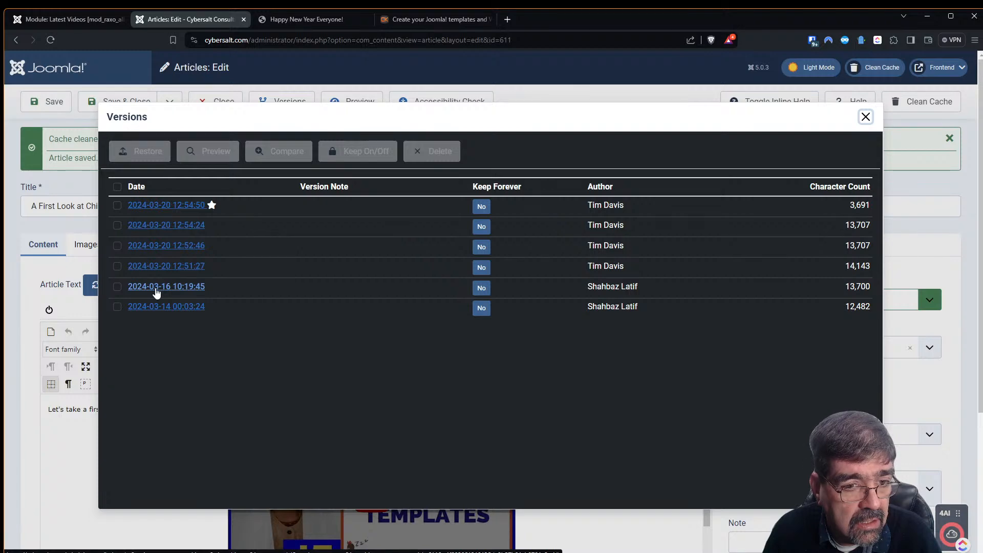
left_click(119, 288)
left_click(153, 160)
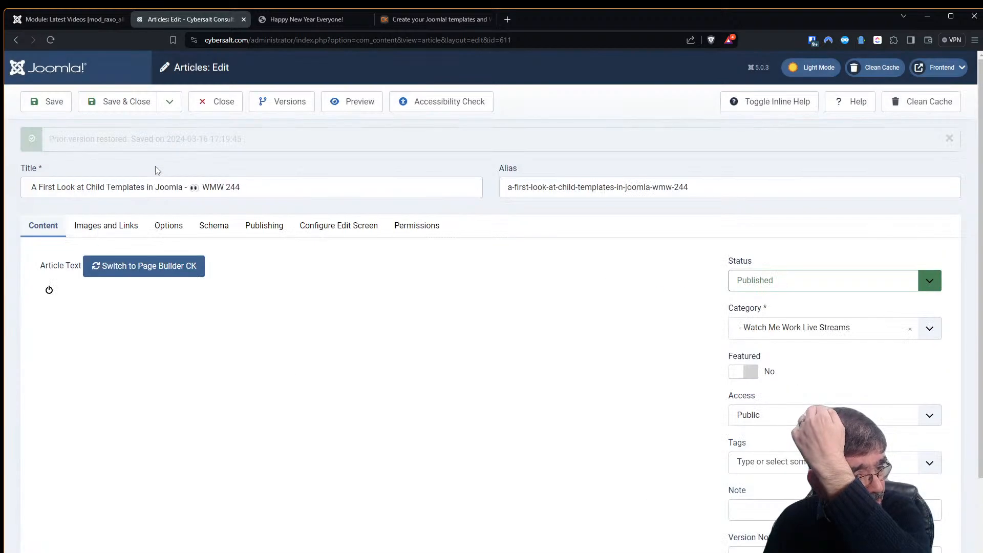
- Examine the restored article's promotional links block, first in the visual editor and then in its HTML source
scroll(634, 252, "down", 4)
scroll(634, 252, "down", 8)
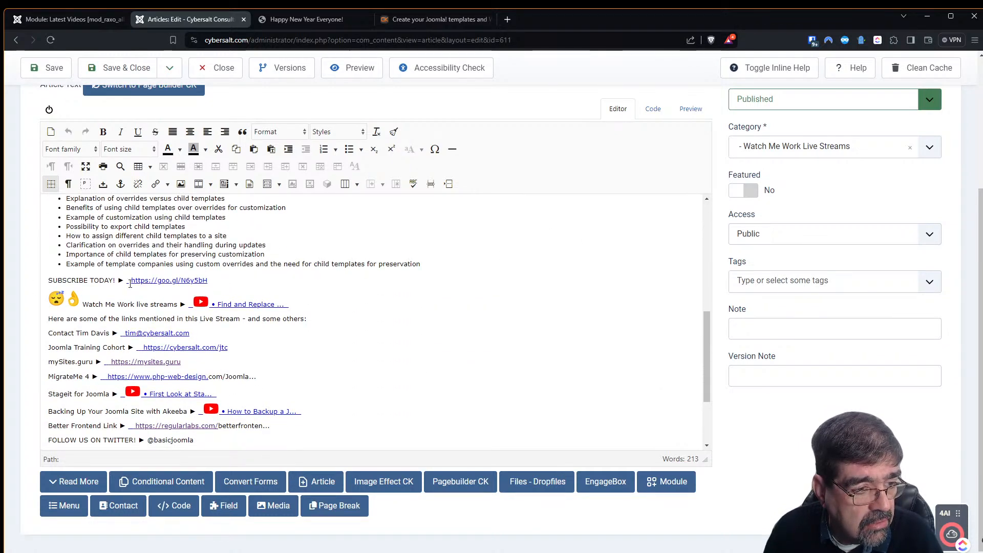
scroll(80, 286, "down", 3)
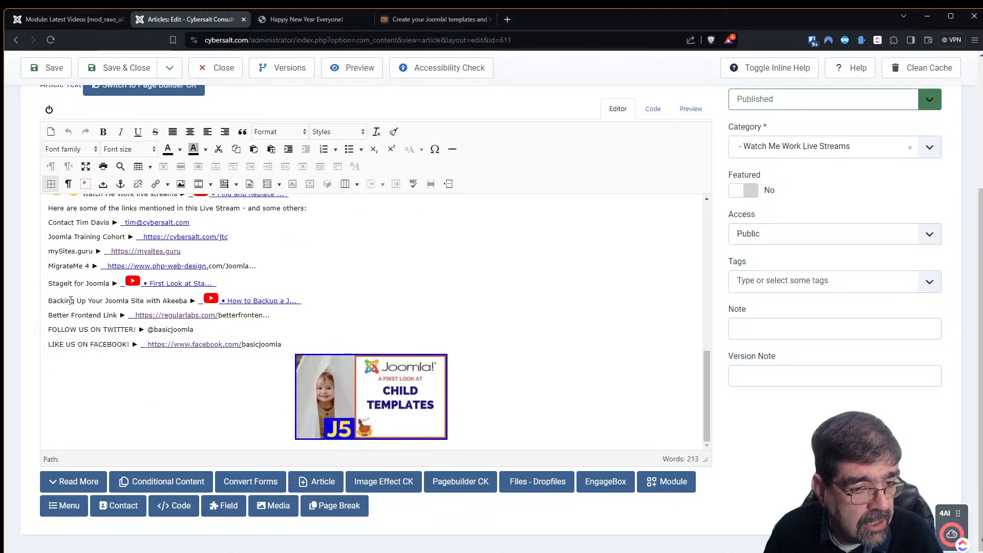
left_click(652, 113)
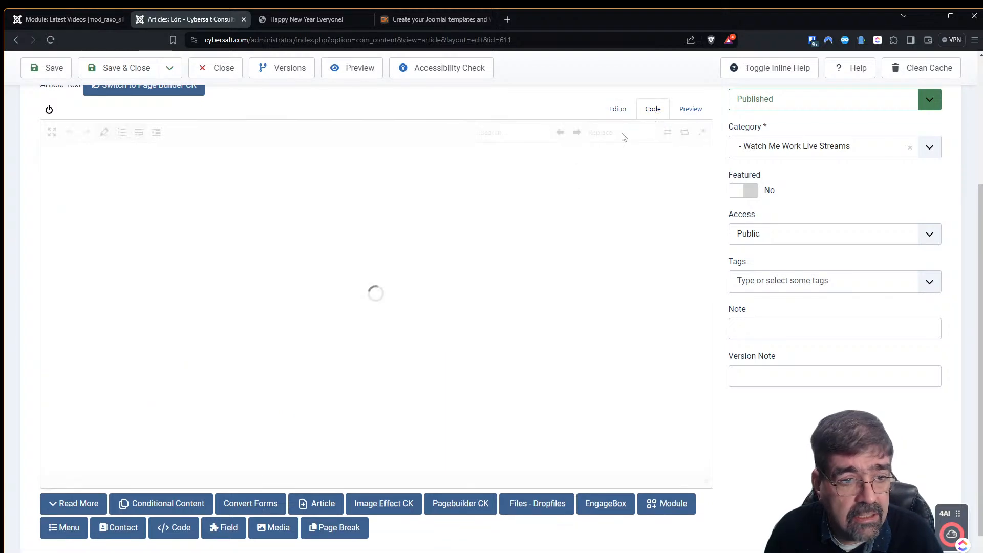
scroll(484, 278, "down", 3)
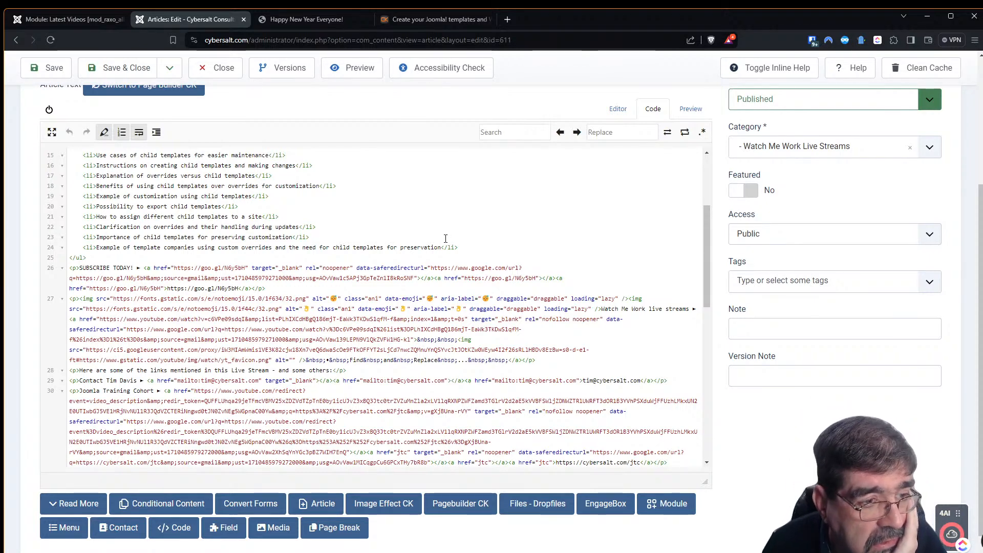
scroll(445, 238, "down", 3)
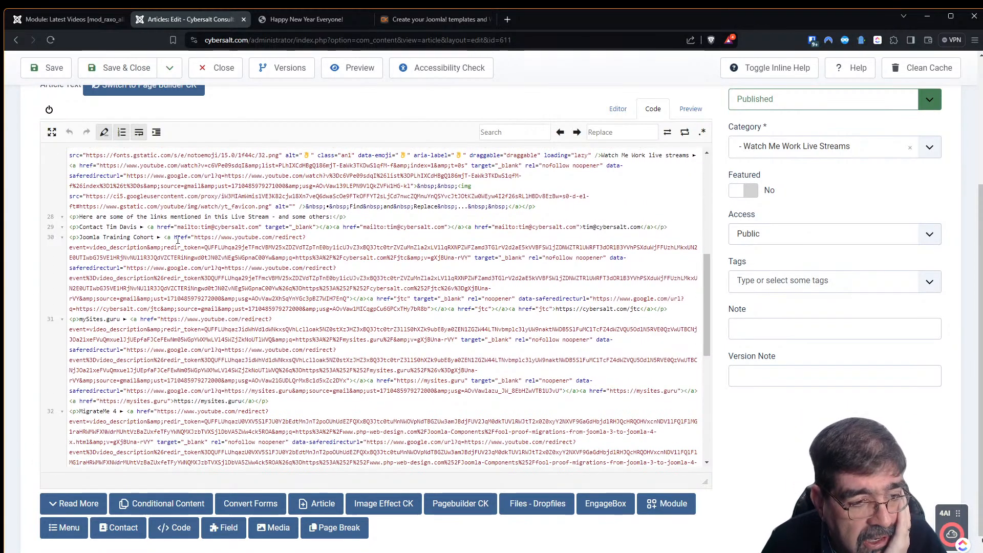
scroll(177, 248, "down", 3)
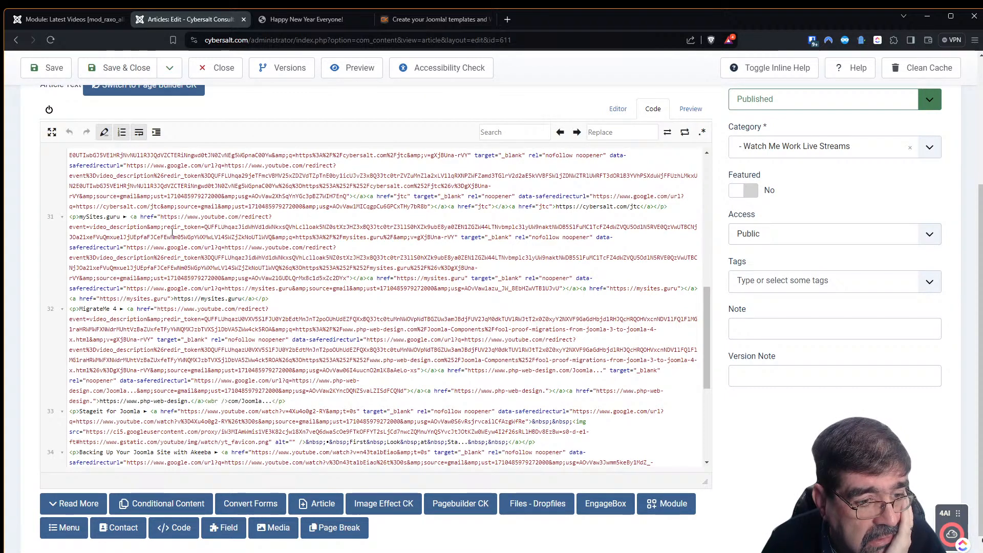
scroll(168, 248, "down", 2)
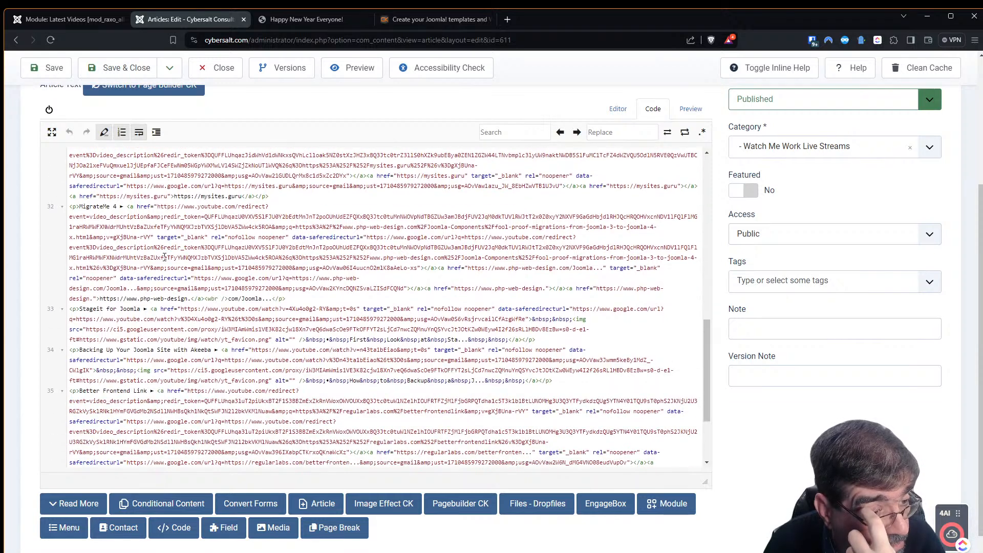
scroll(164, 257, "down", 3)
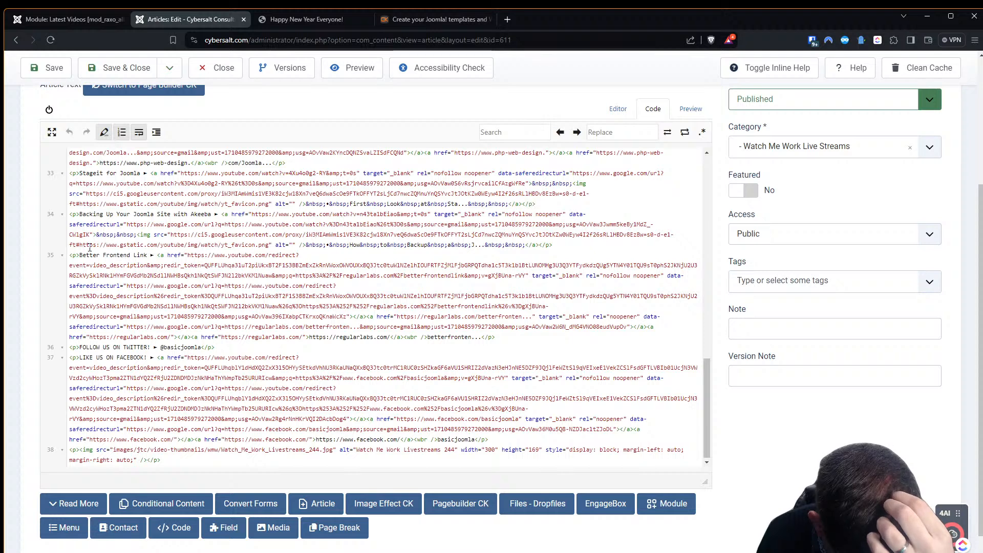
- Open the Child Templates article from the Latest Videos module in a new tab and review its promotional links
left_click(326, 19)
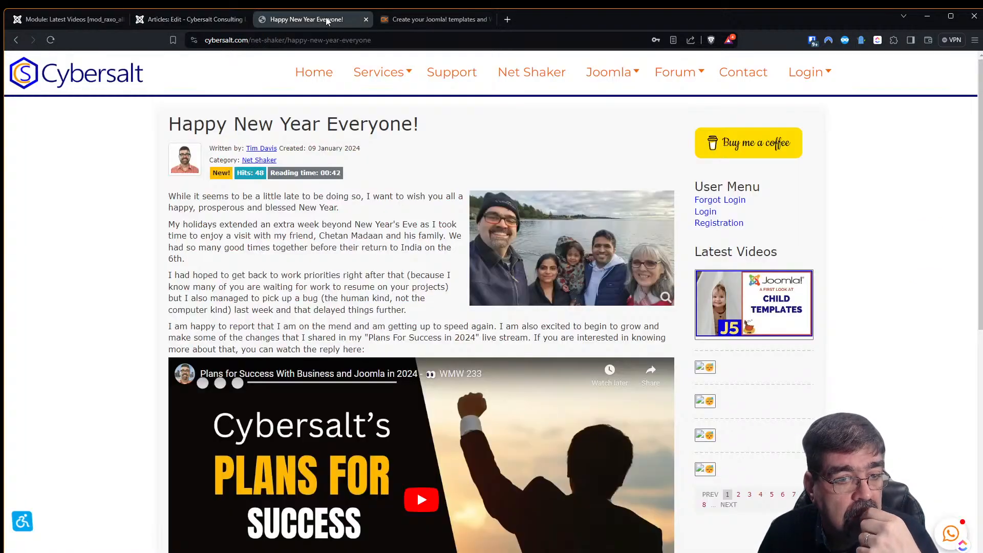
right_click(738, 317)
left_click(792, 322)
left_click(407, 19)
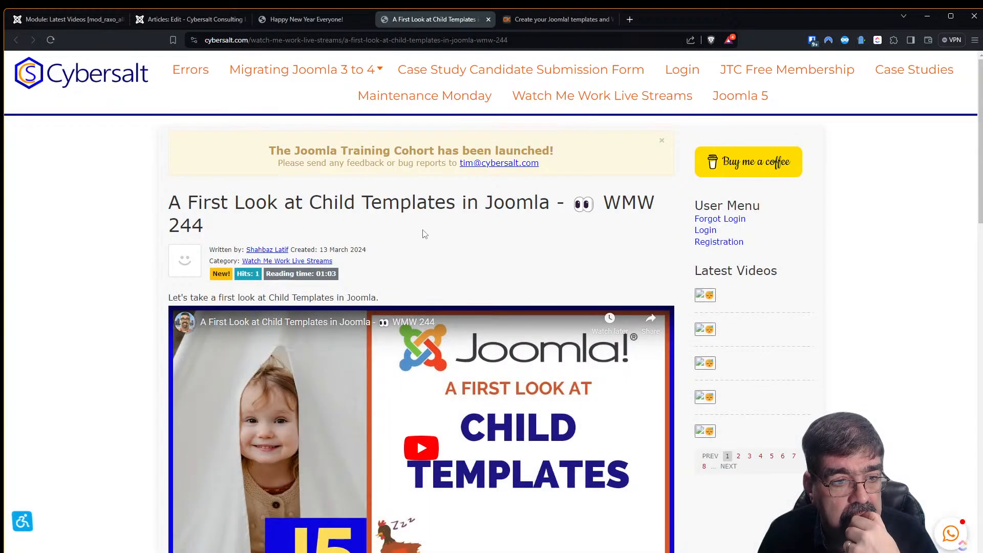
scroll(409, 251, "down", 4)
scroll(402, 256, "down", 7)
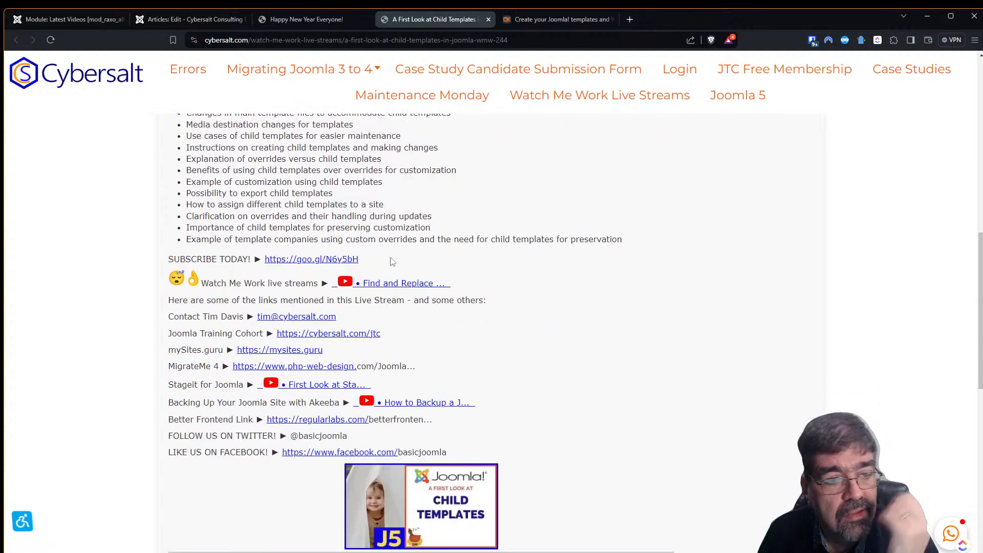
scroll(389, 287, "down", 3)
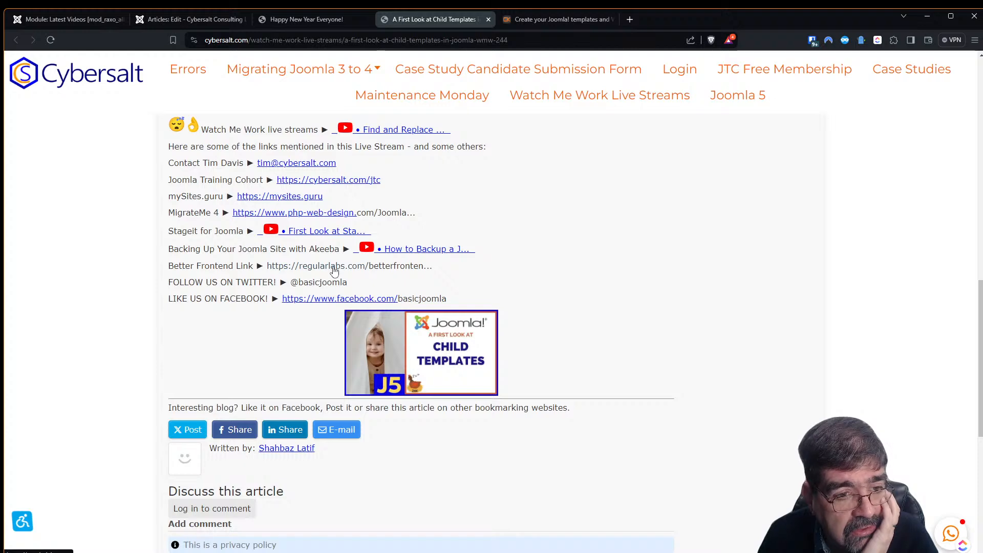
- Check where the "How to Backup a J..." link leads, close that video, and look over the article's remaining links and thumbnail
left_click(419, 250)
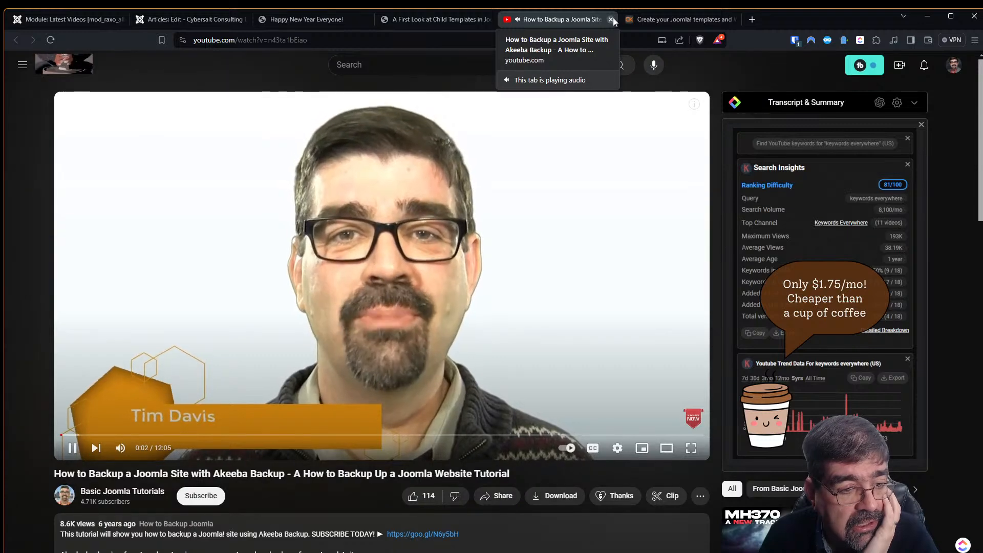
key("ctrl+shift+Tab")
left_click(610, 20)
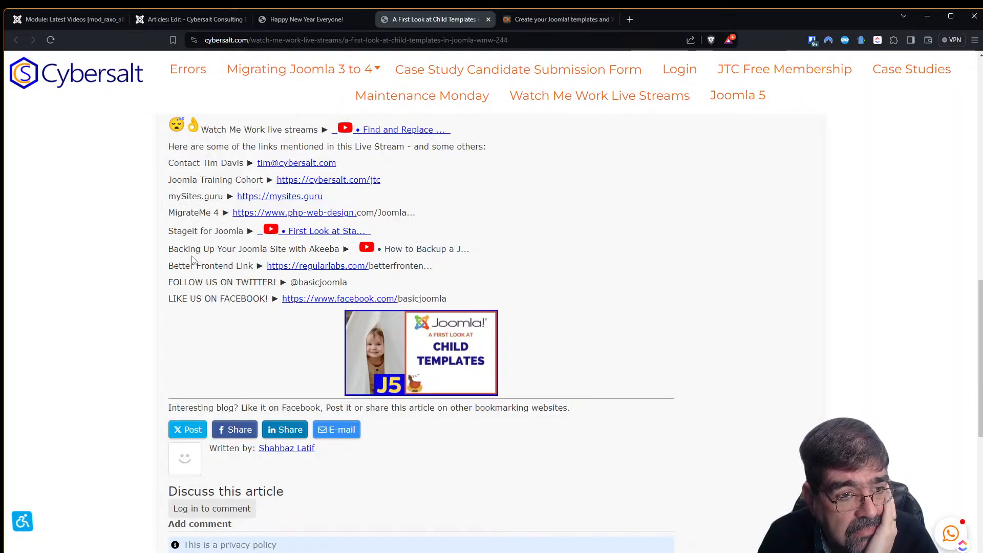
scroll(192, 260, "up", 2)
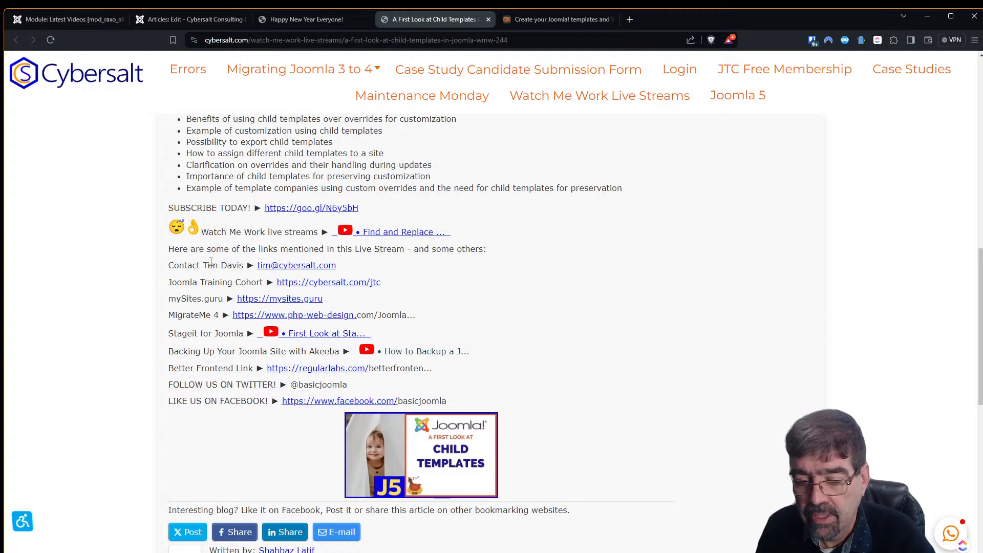
scroll(504, 297, "down", 3)
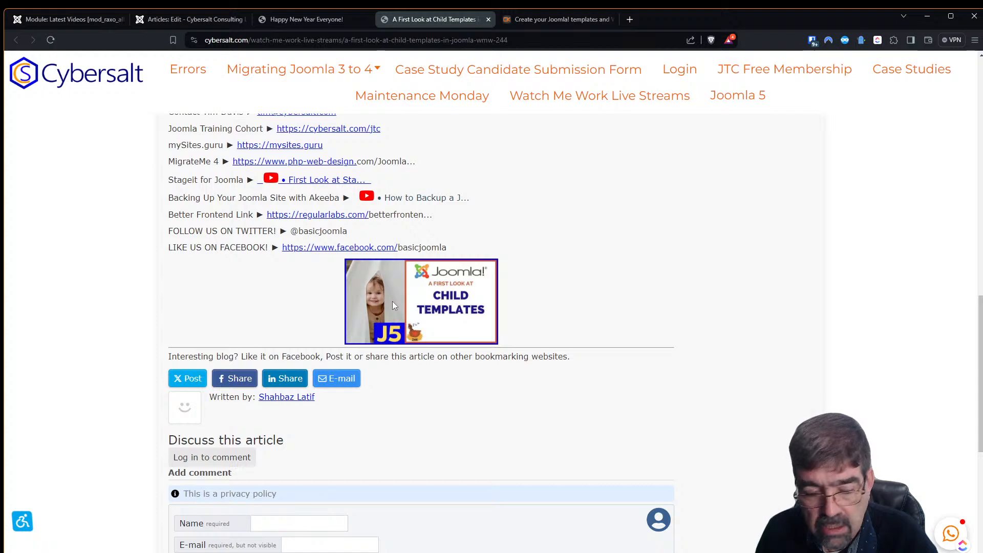
scroll(250, 283, "up", 2)
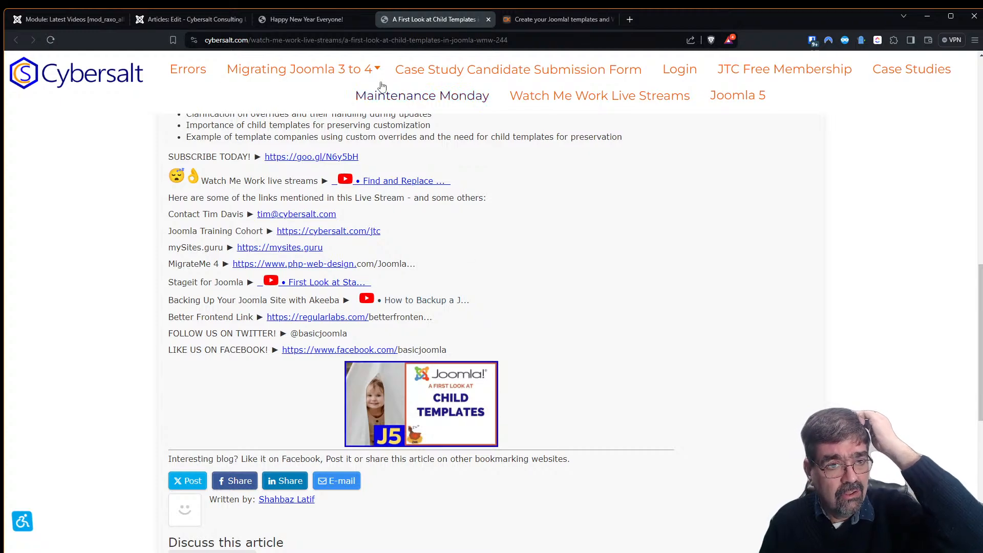
scroll(742, 237, "up", 4)
- Return to the Happy New Year page and inspect the thumbnails on page 2 of the Latest Videos module
left_click(315, 19)
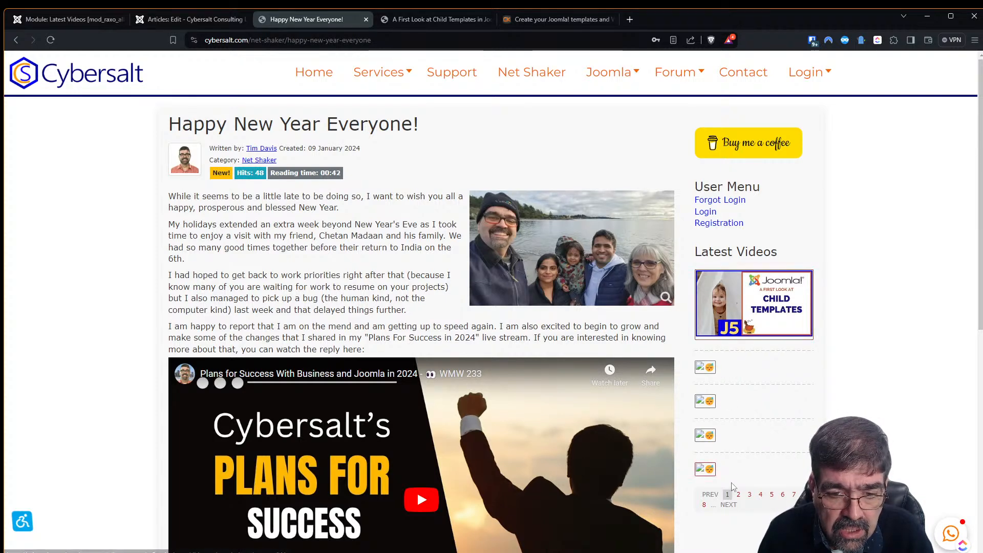
left_click(738, 499)
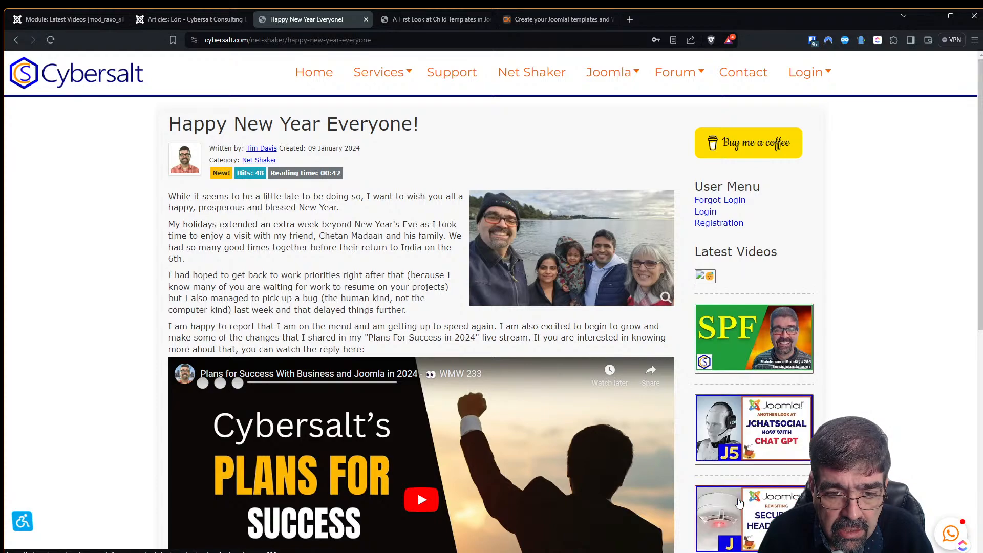
scroll(742, 353, "down", 5)
scroll(752, 358, "up", 4)
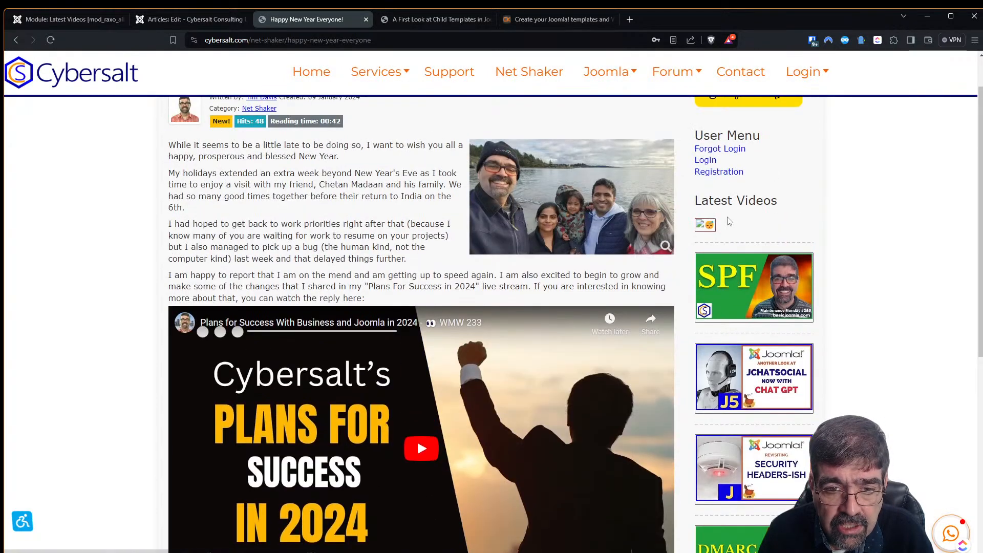
scroll(762, 364, "down", 4)
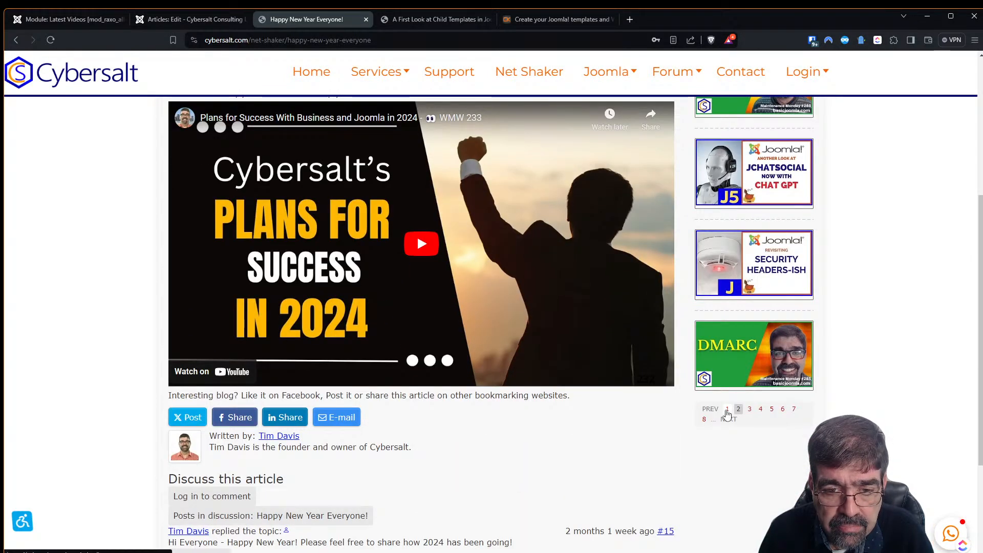
scroll(862, 335, "up", 2)
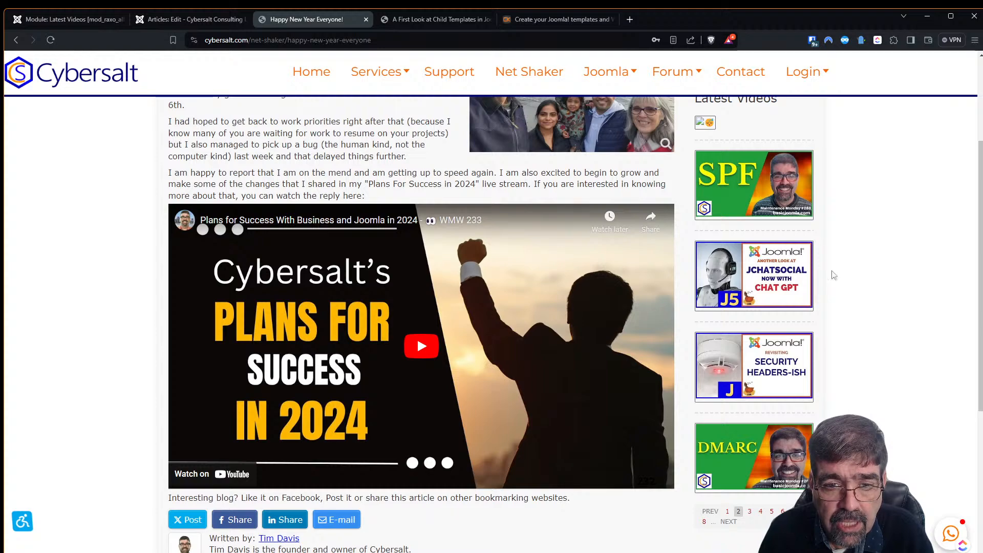
- Open the SPF video article from the Latest Videos module and examine the links block and image below its bullet list
left_click(772, 200)
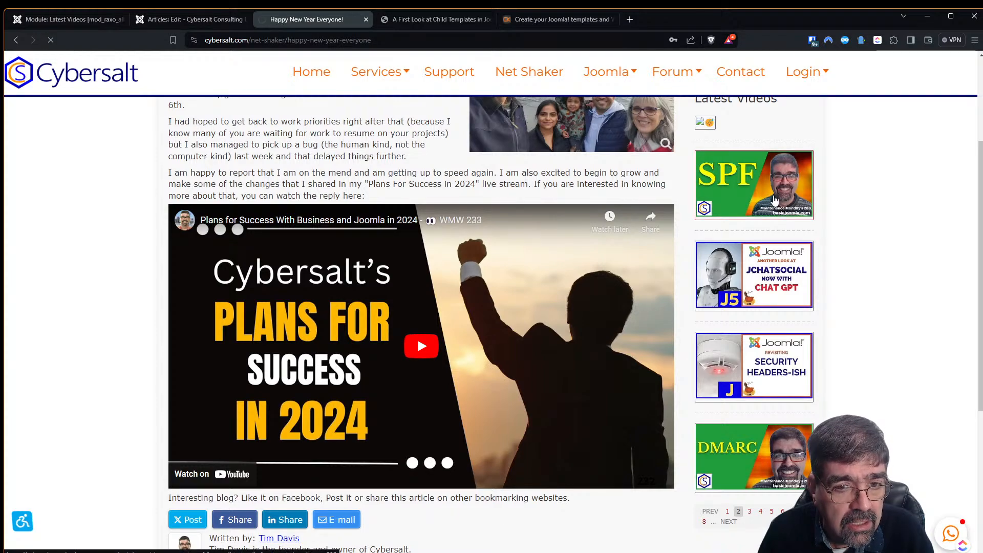
scroll(447, 311, "down", 12)
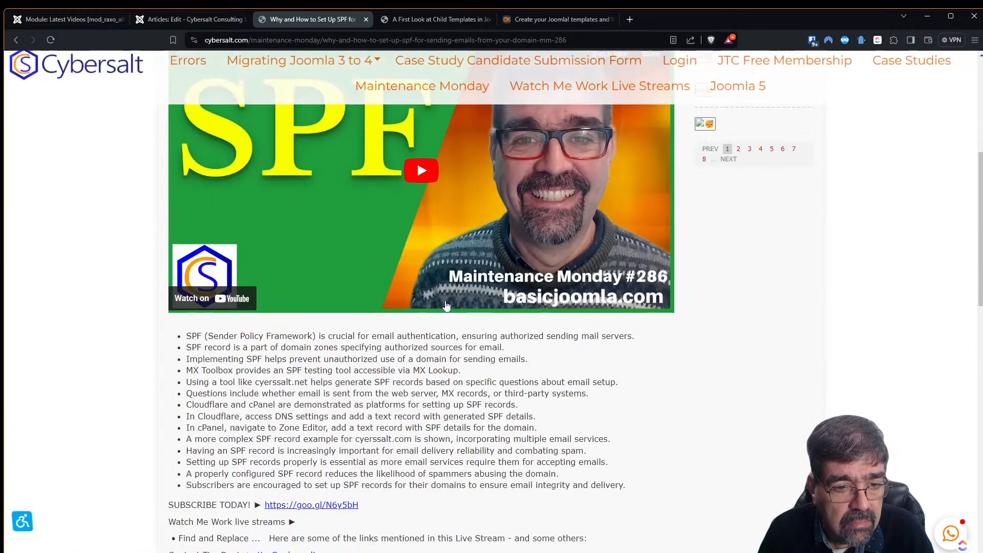
scroll(445, 304, "down", 4)
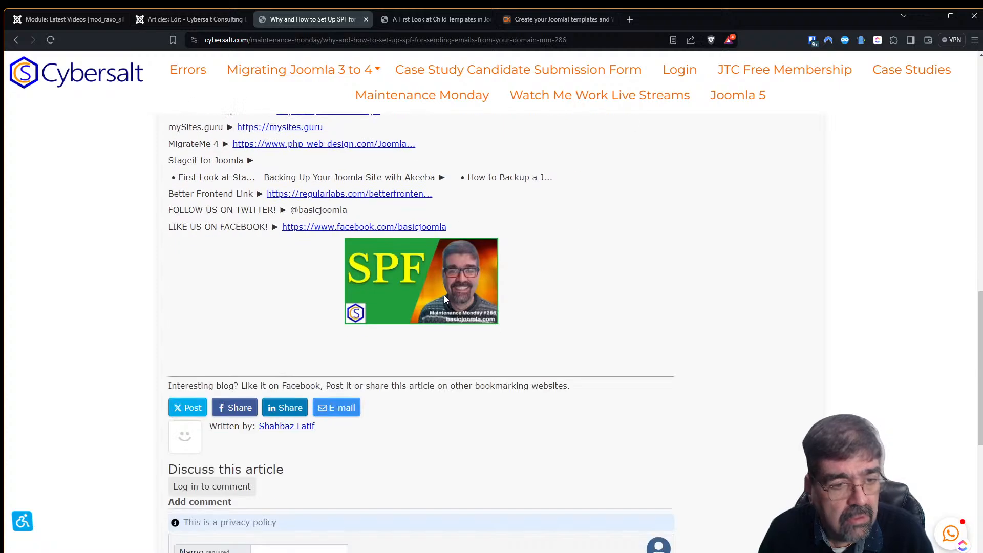
scroll(446, 297, "up", 4)
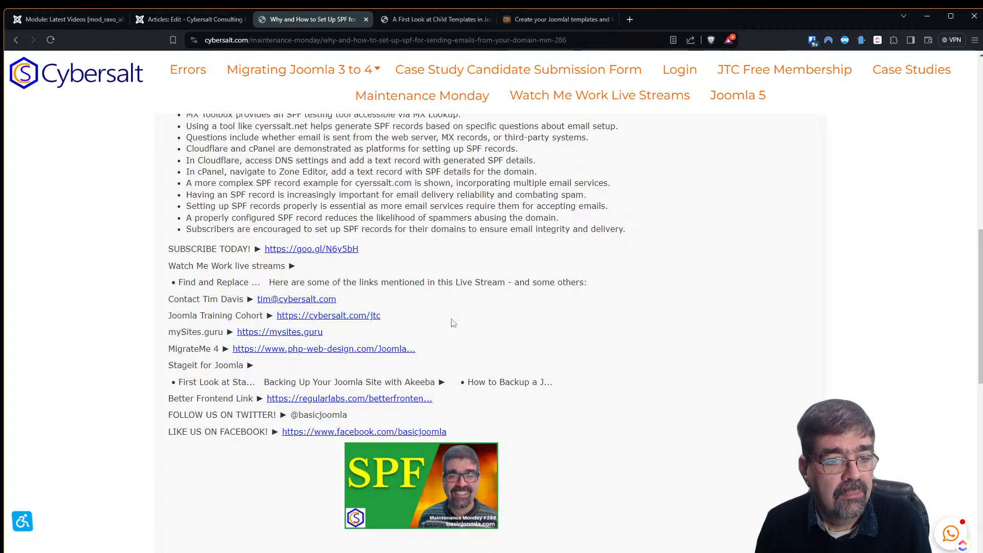
- Compare the promotional links block below the bullet list in the Child Templates article with the one in the SPF article, including icons and thumbnails
left_click(425, 21)
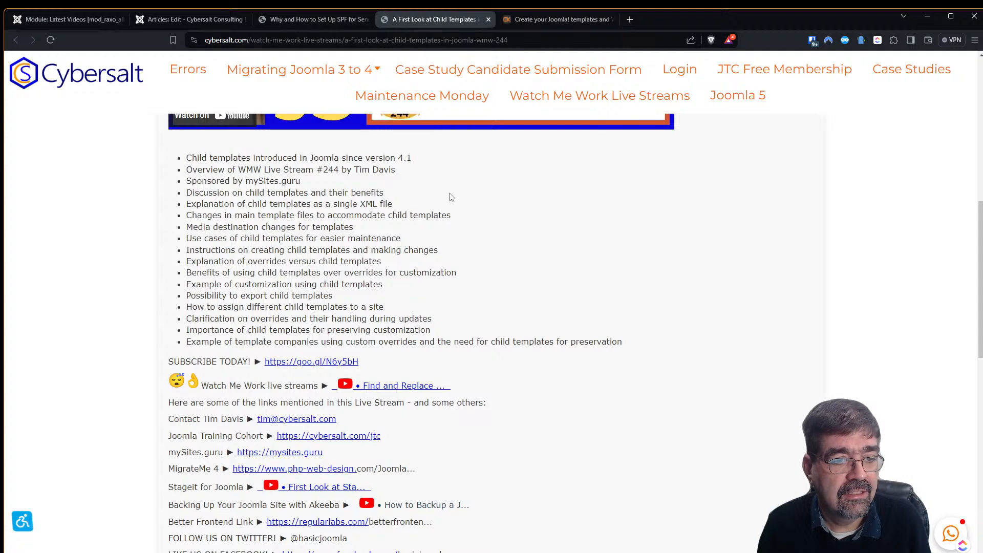
scroll(448, 246, "down", 3)
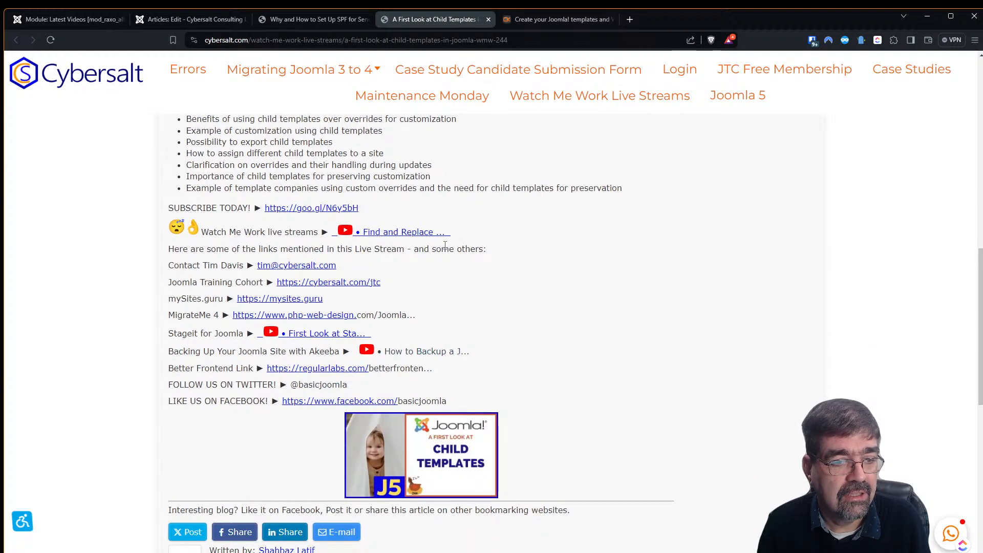
scroll(444, 246, "up", 1)
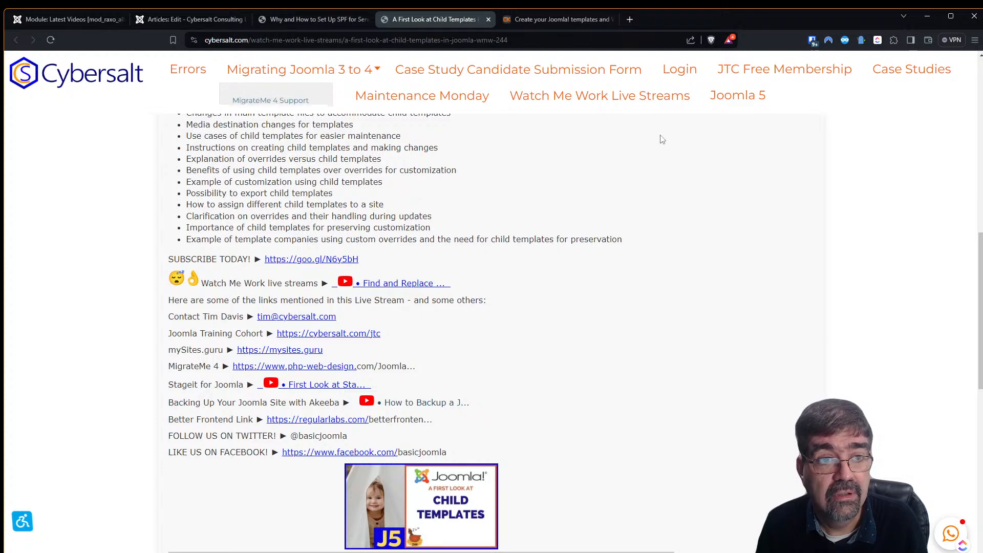
left_click(296, 21)
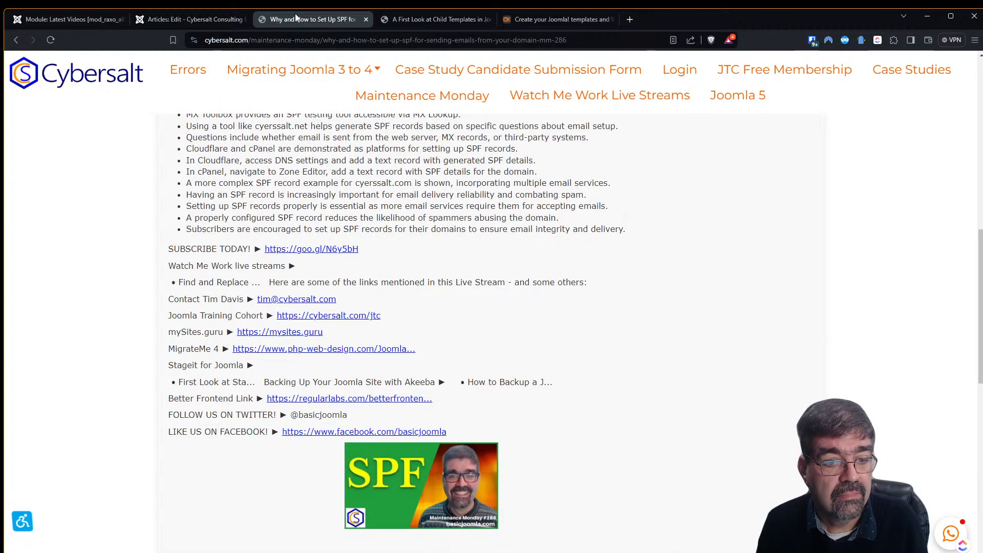
scroll(451, 164, "up", 2)
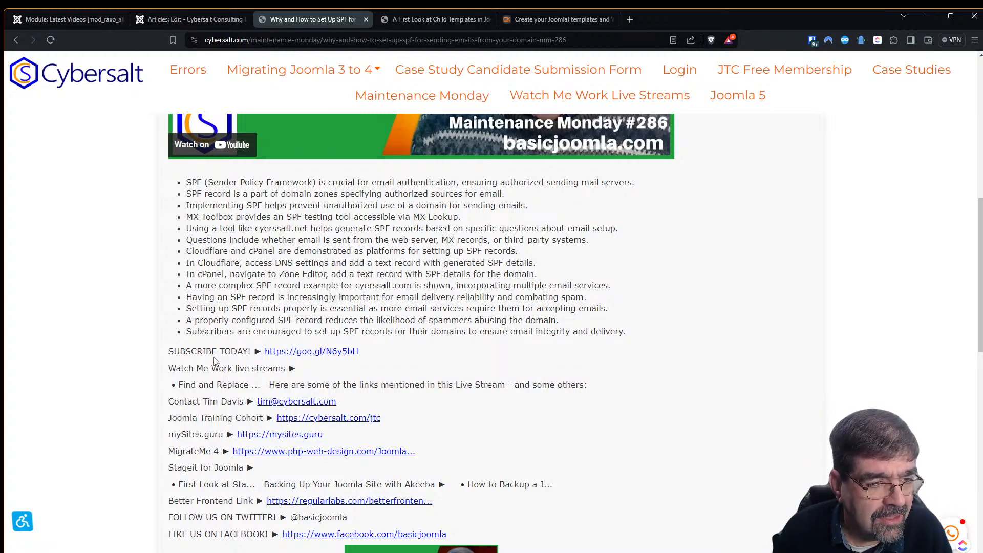
left_click(417, 20)
scroll(426, 222, "up", 2)
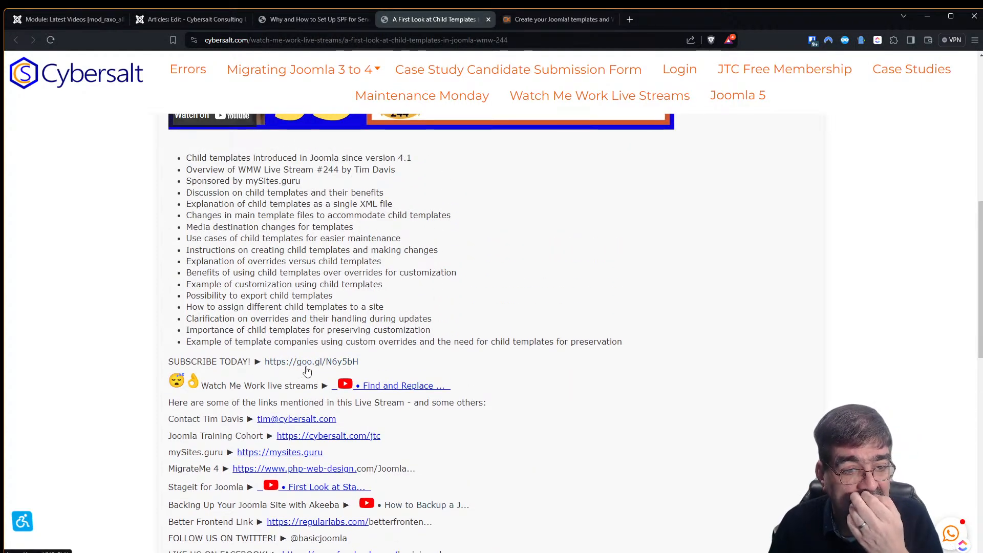
left_click(328, 23)
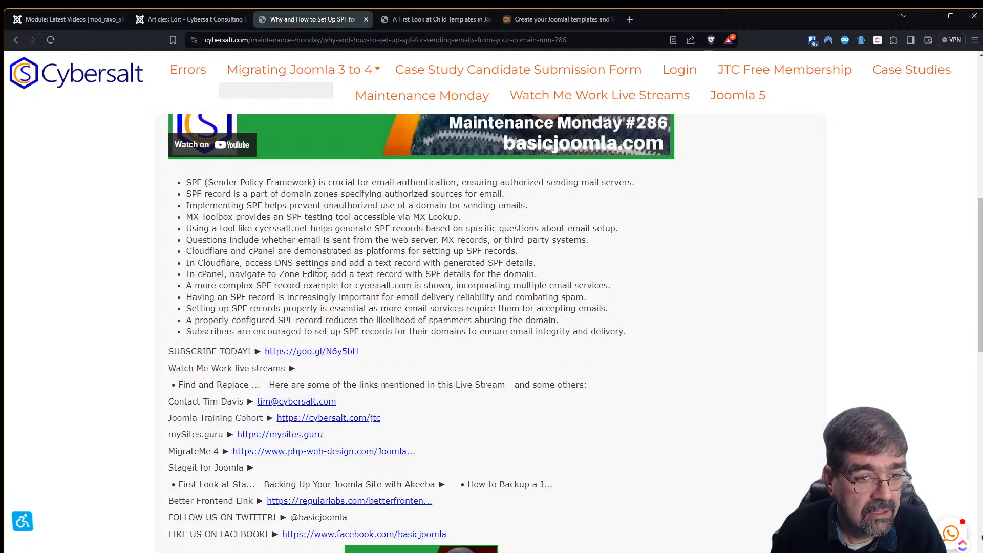
left_click(435, 20)
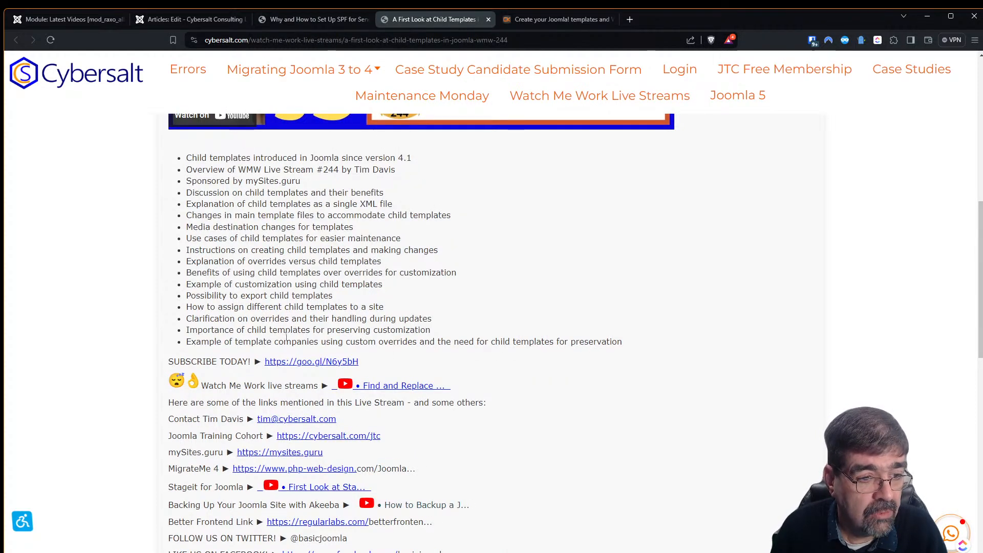
left_click(326, 25)
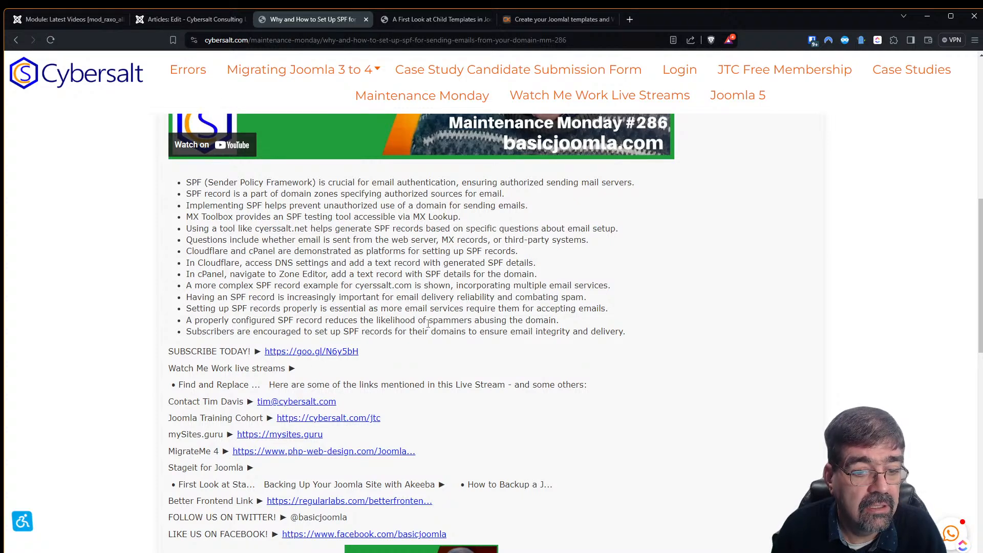
scroll(430, 320, "down", 3)
scroll(431, 320, "up", 2)
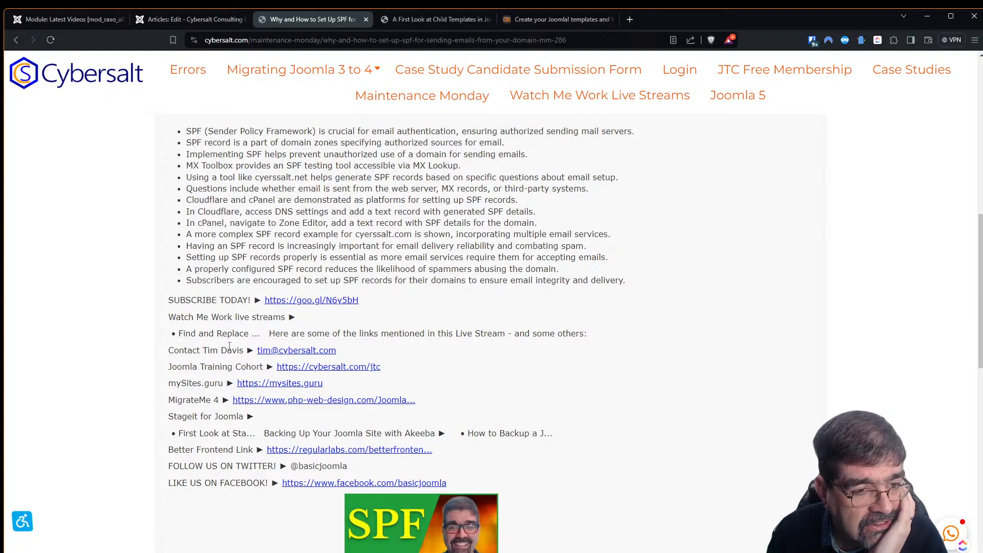
- Check the Child Templates article's source code, its published links block, and the SPF article's content between the video and the links
left_click(209, 21)
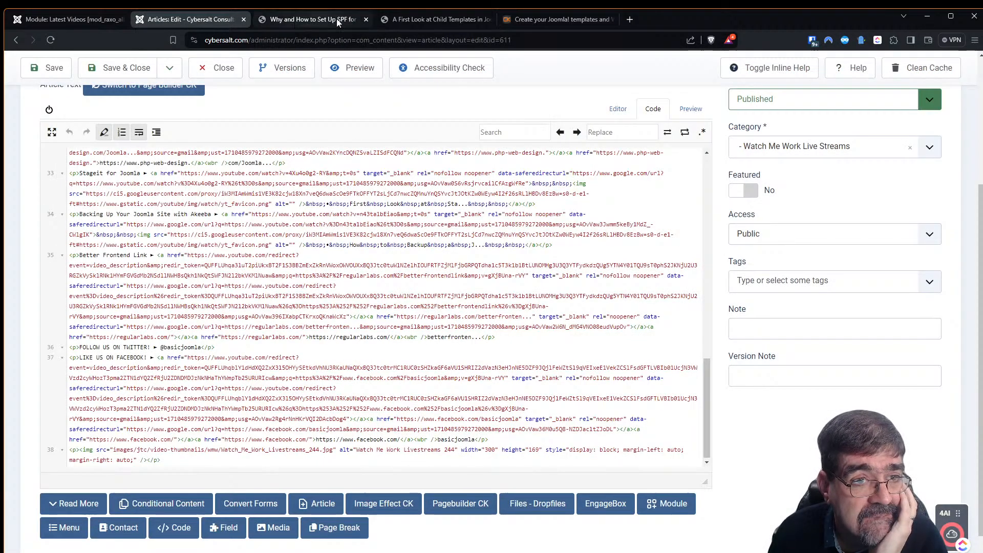
left_click(407, 19)
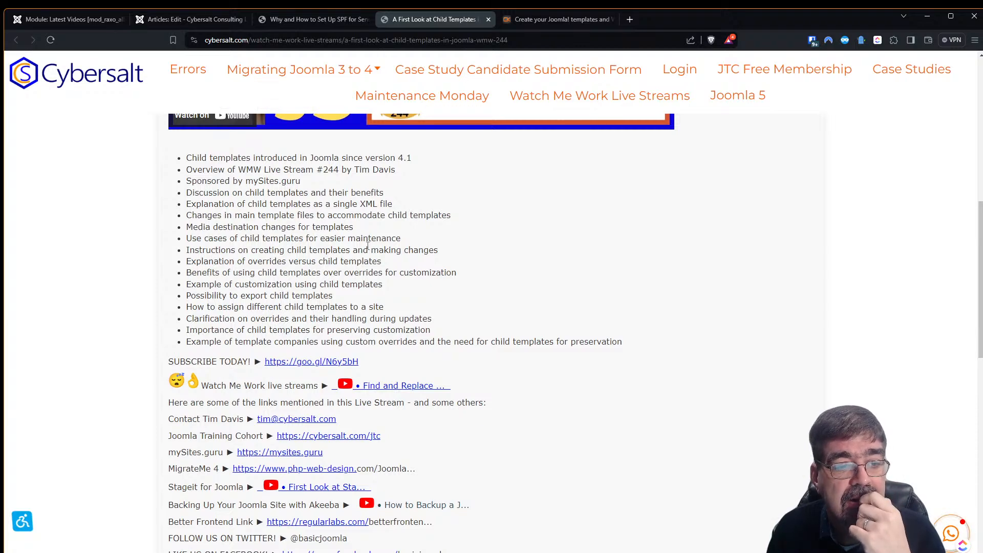
scroll(368, 246, "down", 4)
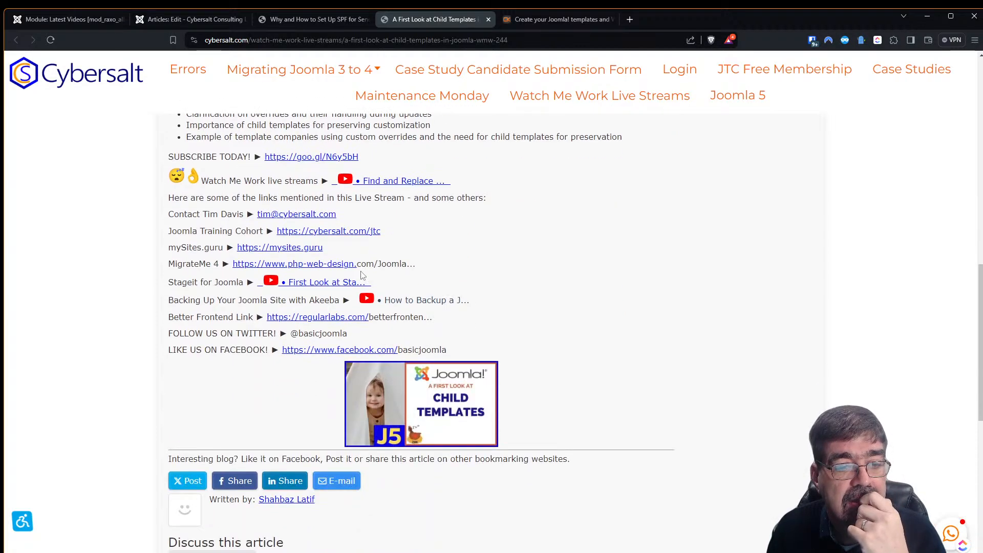
scroll(361, 275, "up", 2)
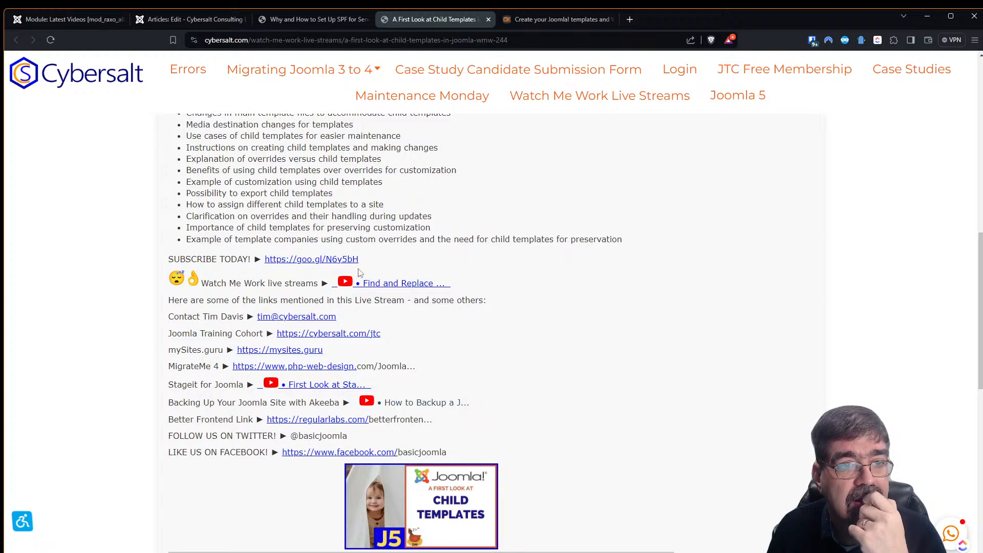
left_click(318, 21)
scroll(413, 278, "up", 2)
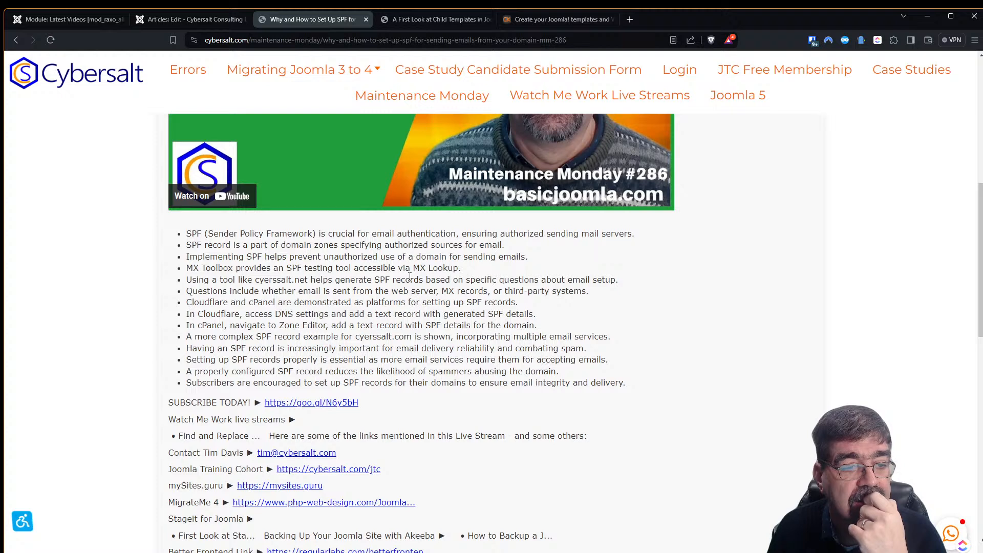
scroll(410, 277, "down", 2)
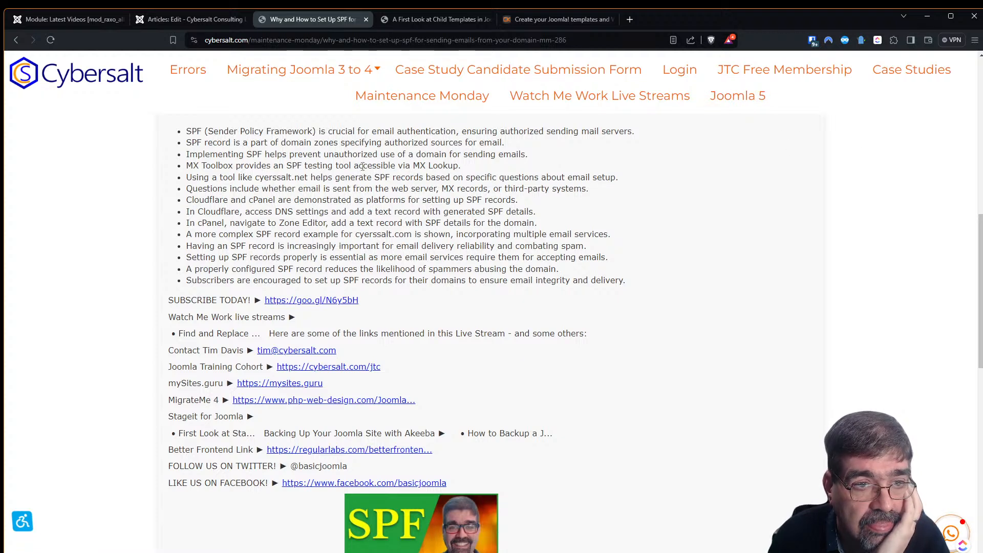
scroll(363, 166, "up", 2)
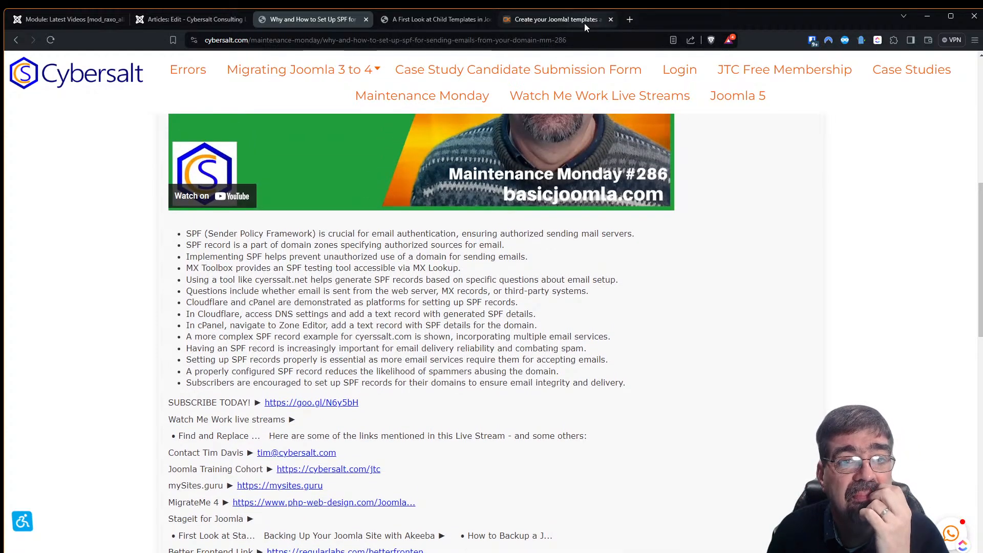
- Replace the Template Creator site with the cybersalt.com/net-shaker page to view its Latest Videos module
left_click(558, 21)
triple_click(539, 41)
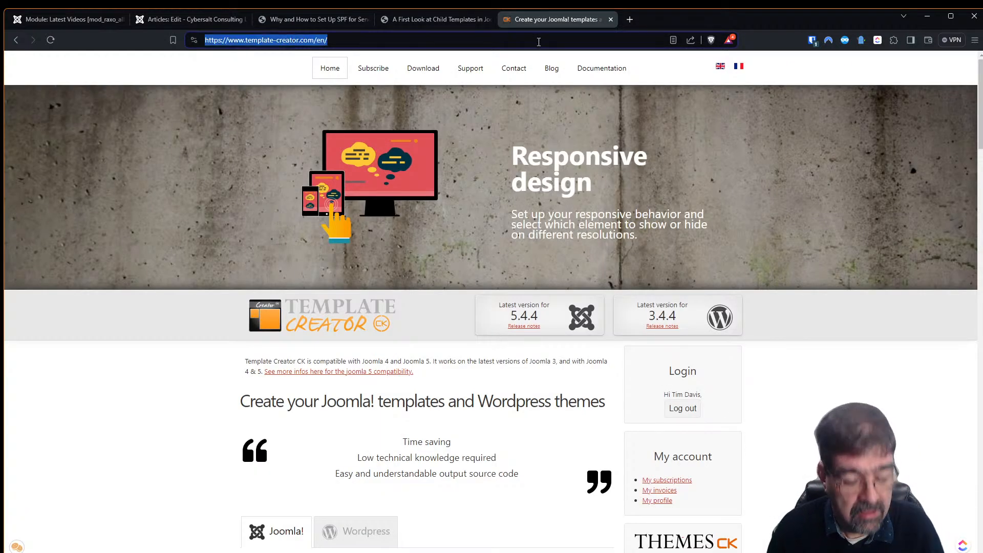
type("cybersal")
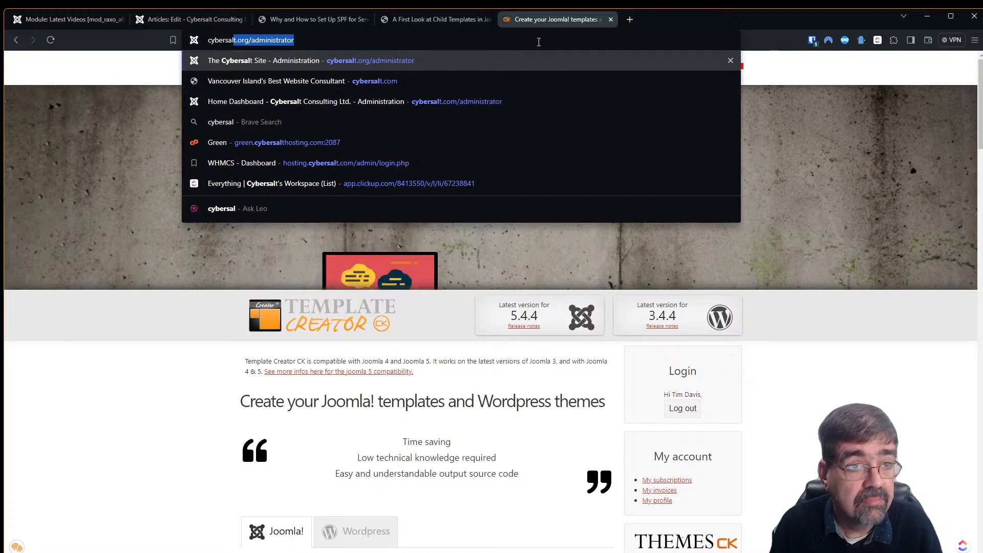
type("t.")
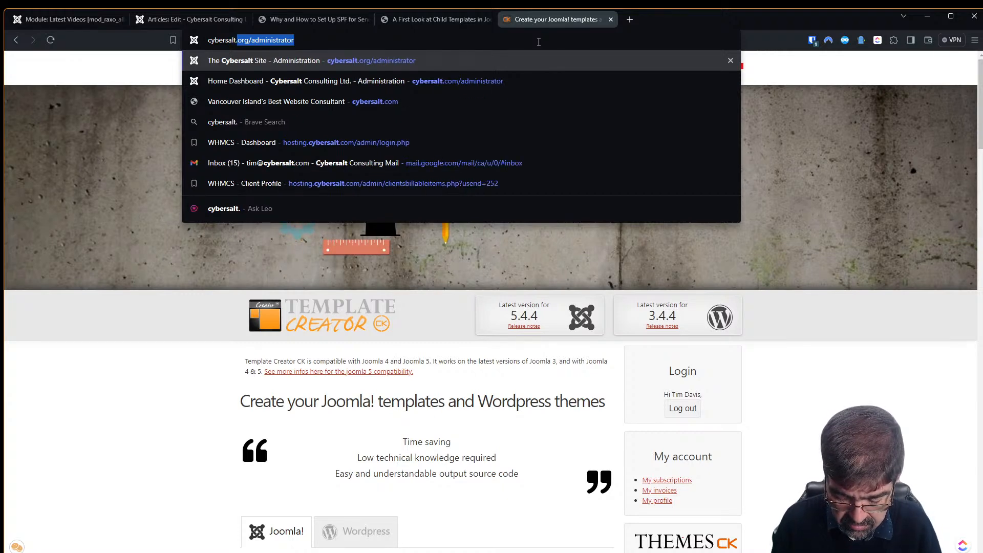
type("com/")
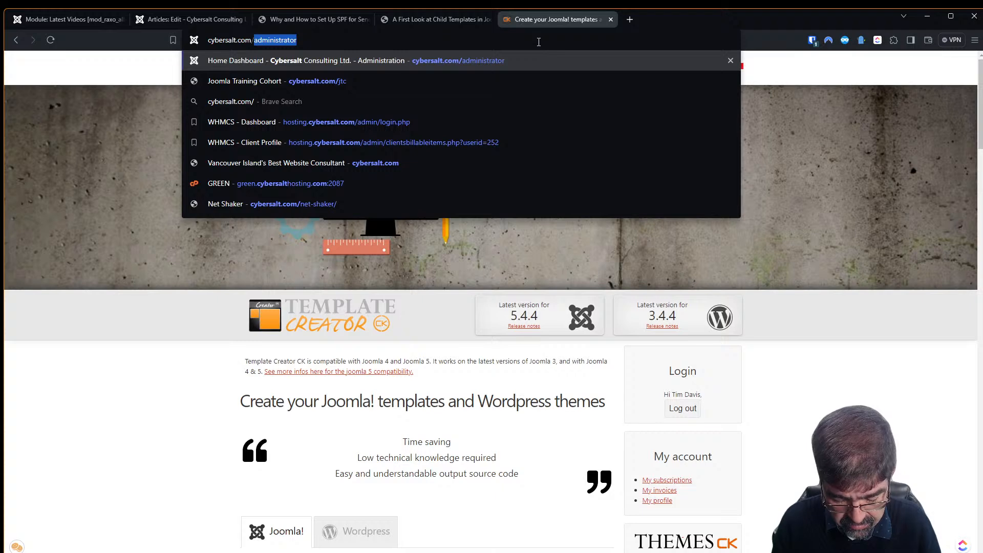
type("net")
key("Return")
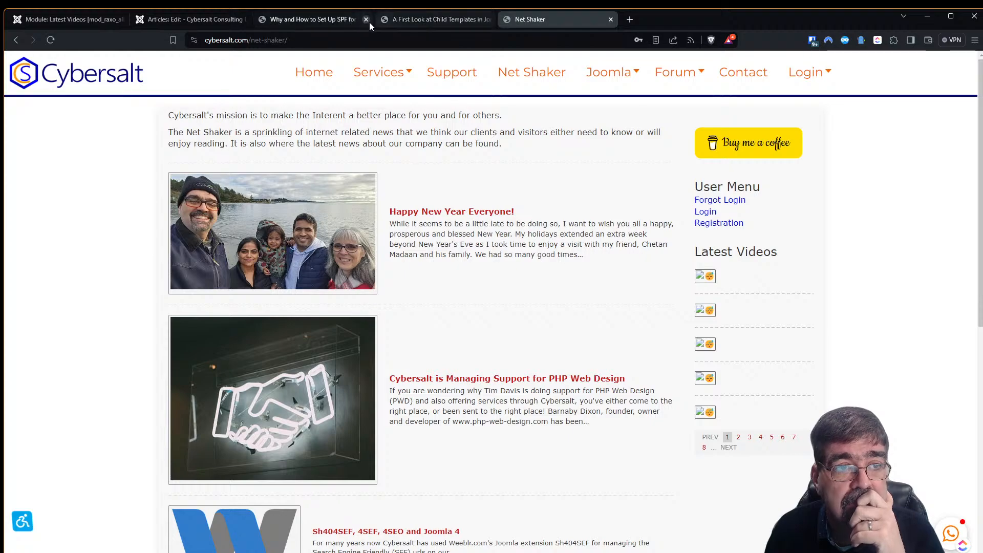
- Return to editing the Child Templates article, switch from code to the visual editor, and locate the emoji line in the links block
left_click(323, 20)
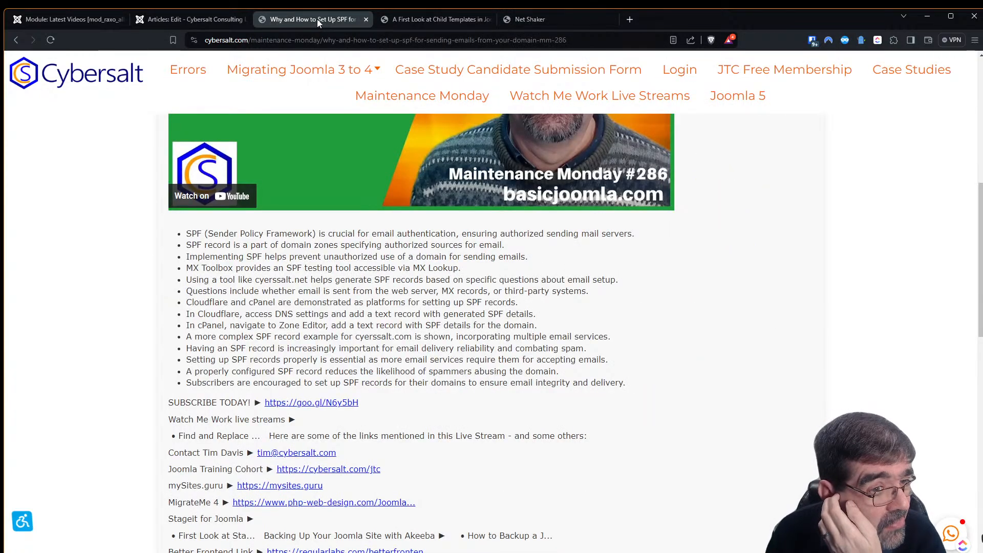
left_click(193, 25)
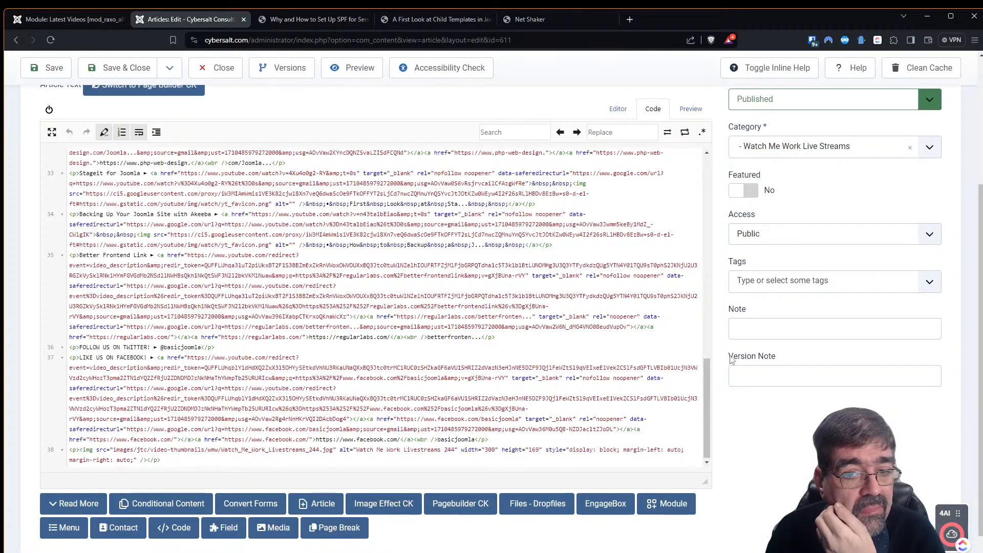
left_click_drag(707, 381, 698, 129)
left_click(618, 109)
scroll(547, 255, "down", 4)
scroll(547, 255, "down", 2)
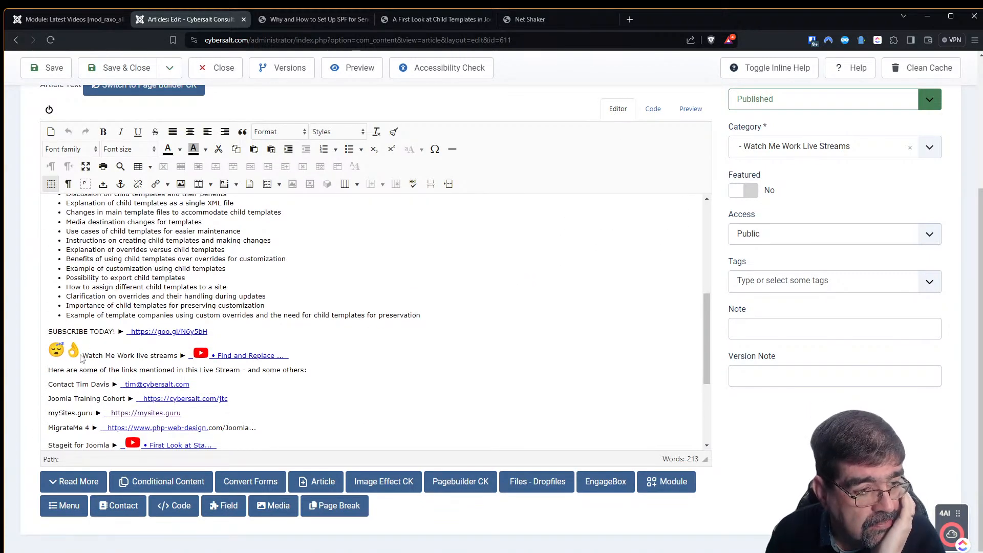
left_click(282, 67)
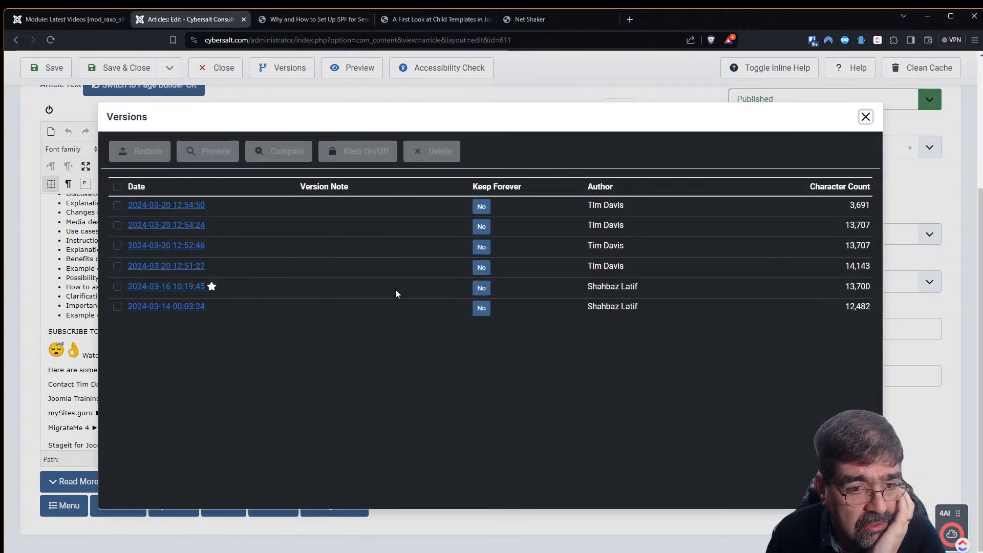
left_click(476, 296)
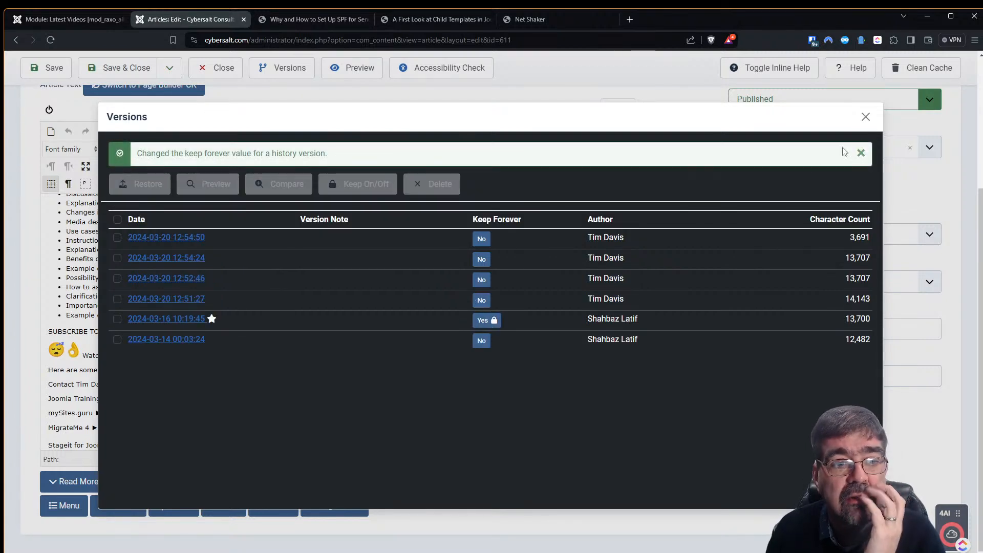
left_click(866, 118)
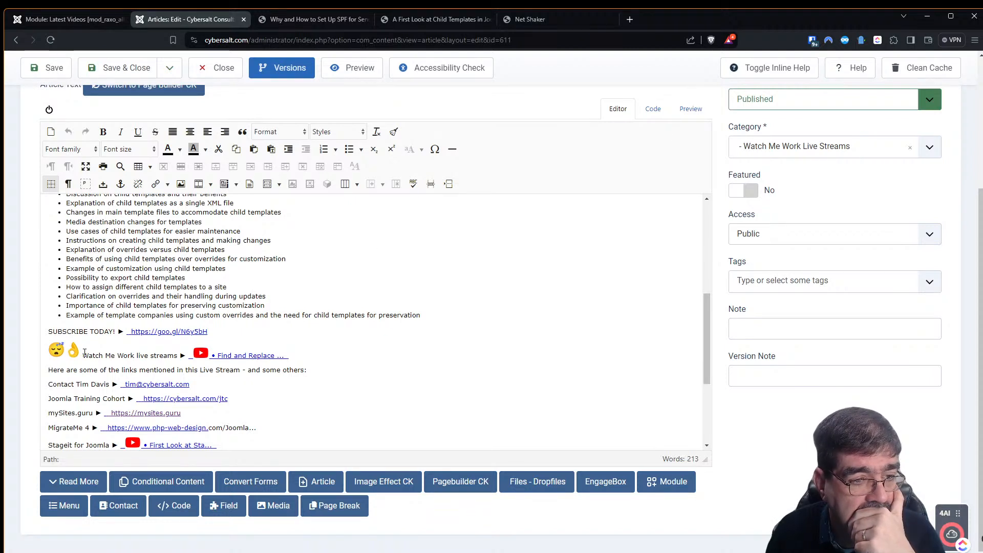
- Delete the "Watch Me Work live streams" line with its emojis and Find and Replace link from the article, and save it
left_click_drag(333, 356, 24, 369)
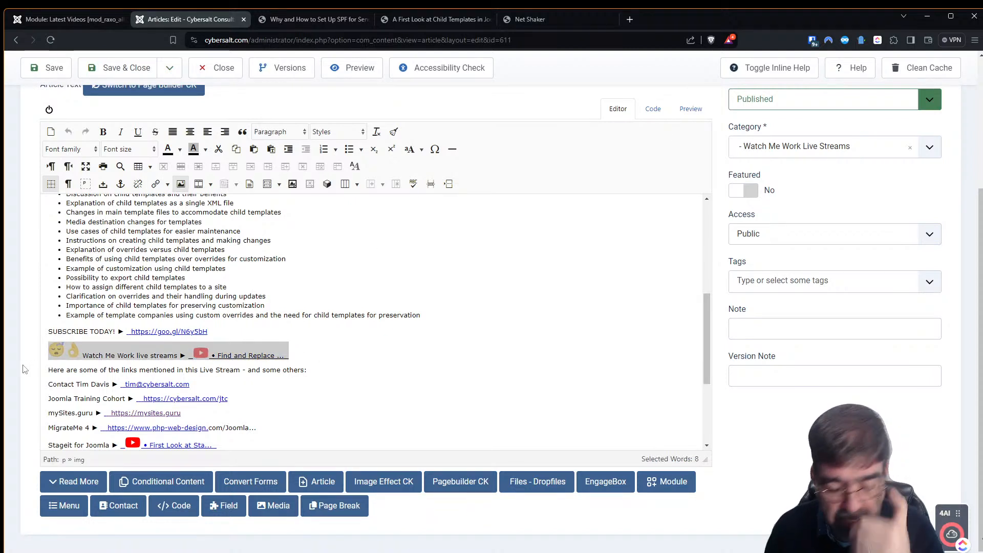
key("Delete")
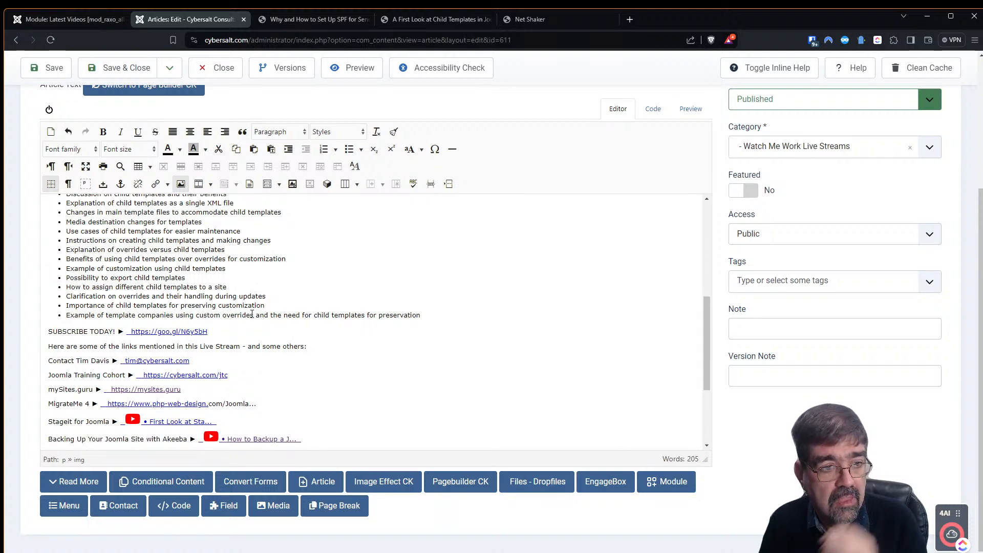
left_click(47, 68)
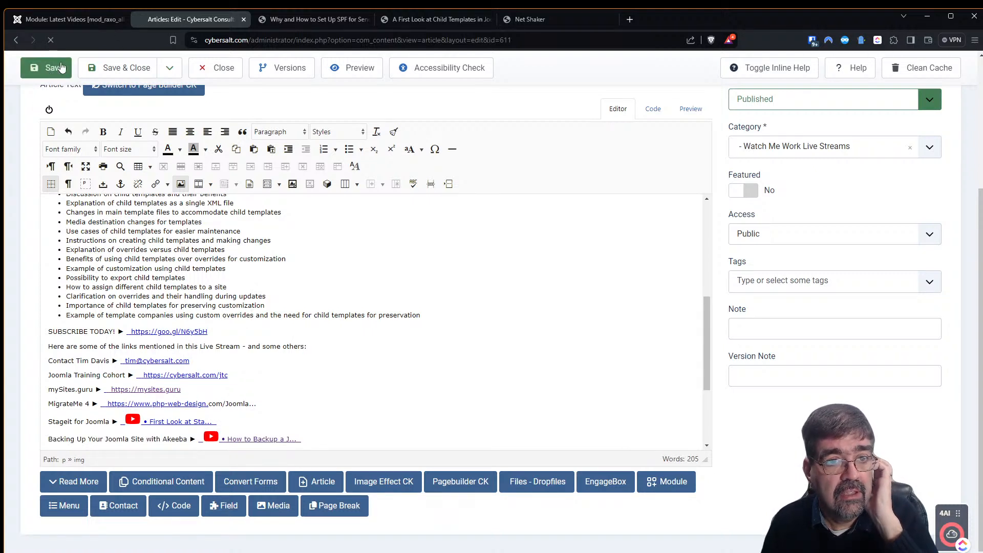
- Reload the Net Shaker page to check the Latest Videos thumbnails, and look again at the published Child Templates and SPF articles
left_click(542, 20)
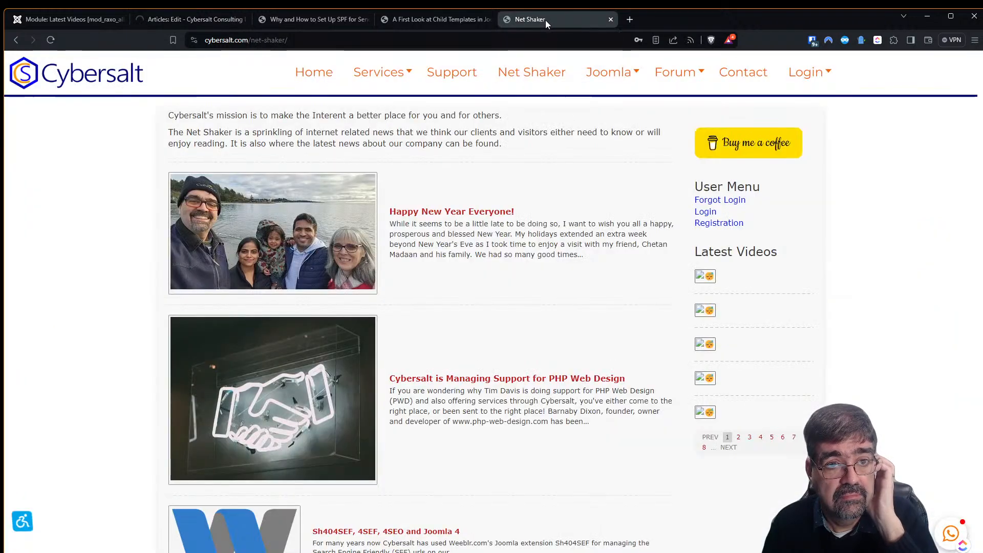
left_click(52, 41)
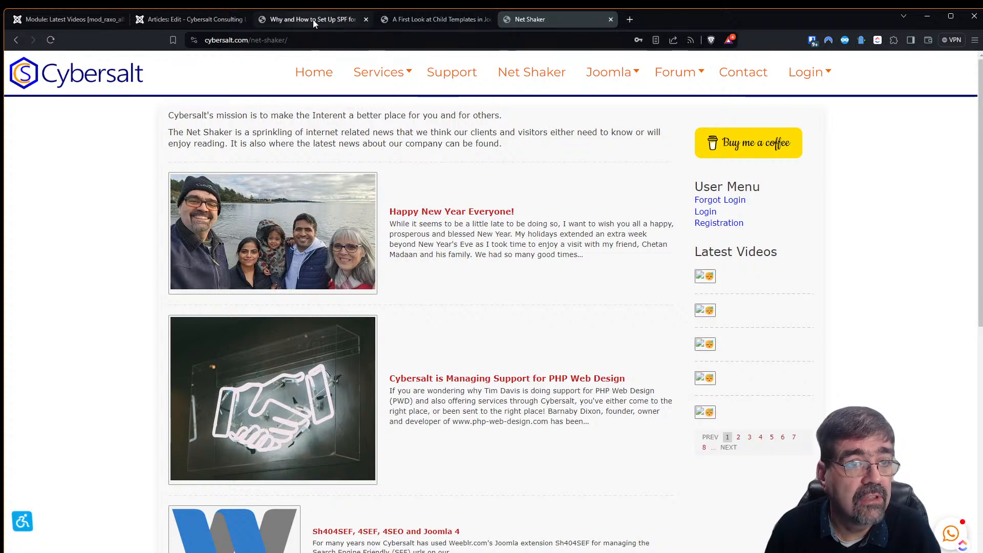
left_click(446, 21)
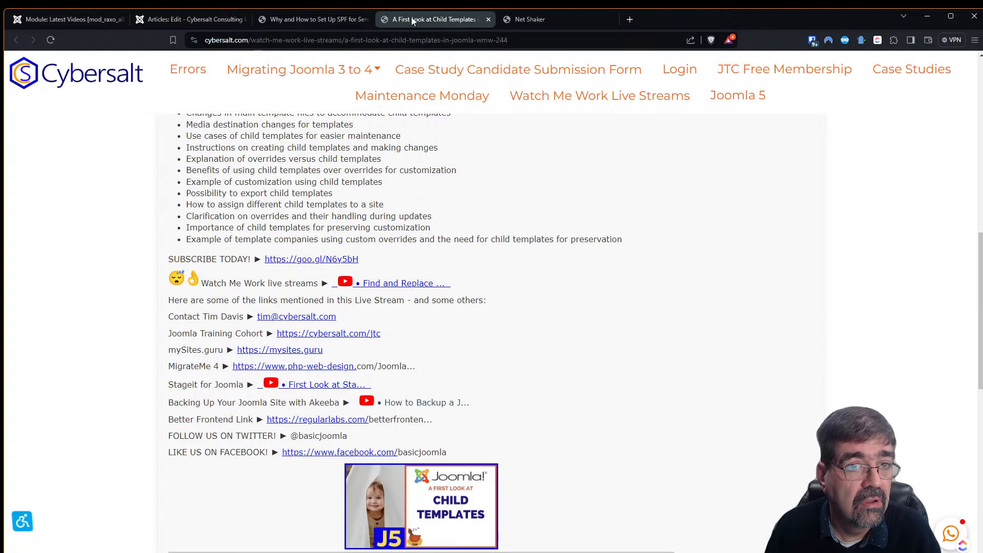
left_click_drag(320, 20, 291, 20)
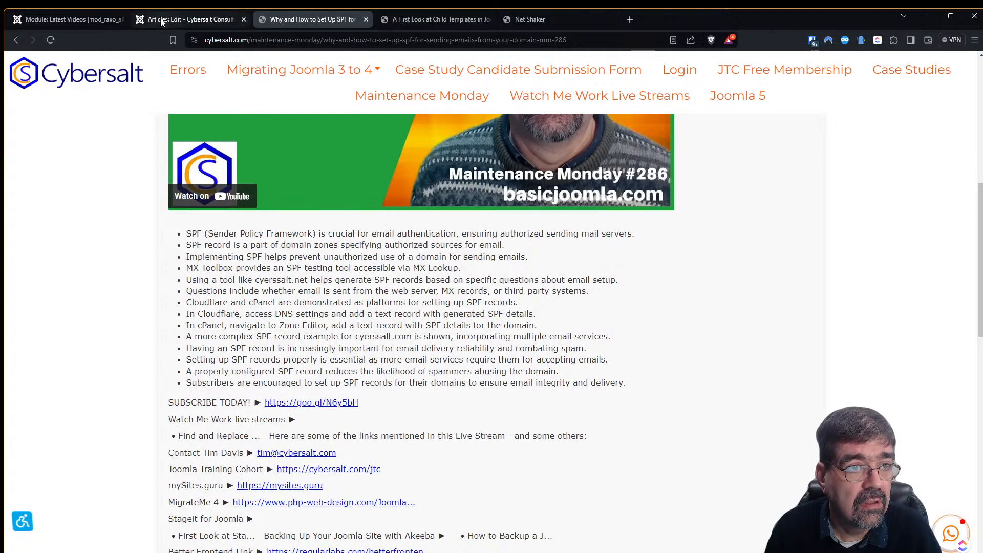
- Delete the "SUBSCRIBE TODAY!" line from the Child Templates article, save it, and reload the Net Shaker page
left_click_drag(158, 22, 396, 34)
scroll(406, 309, "down", 10)
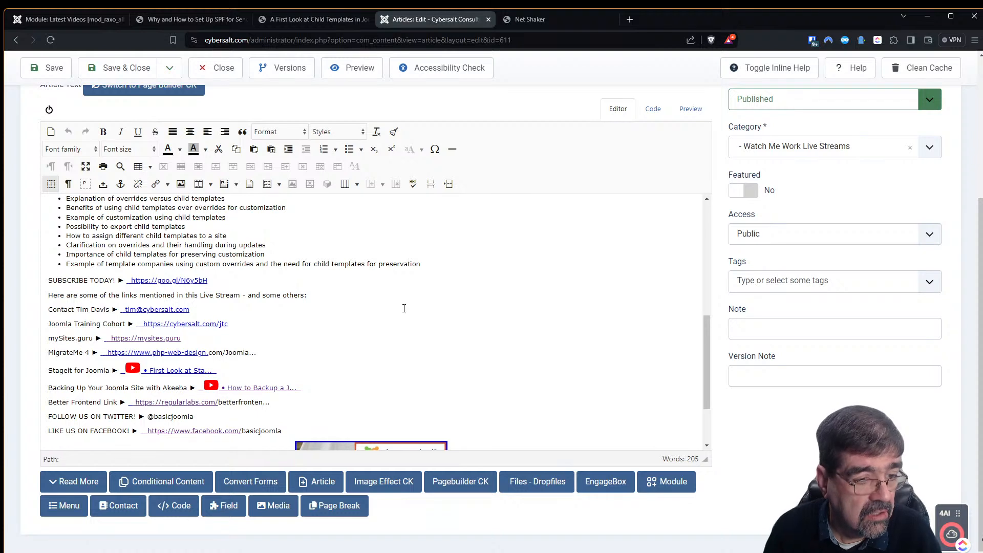
left_click_drag(49, 278, 279, 281)
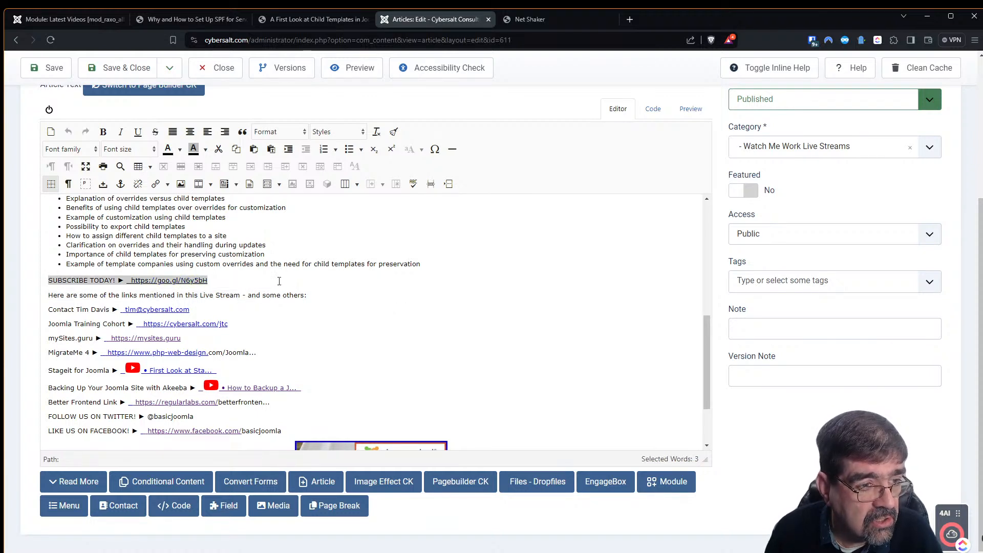
scroll(308, 305, "down", 1)
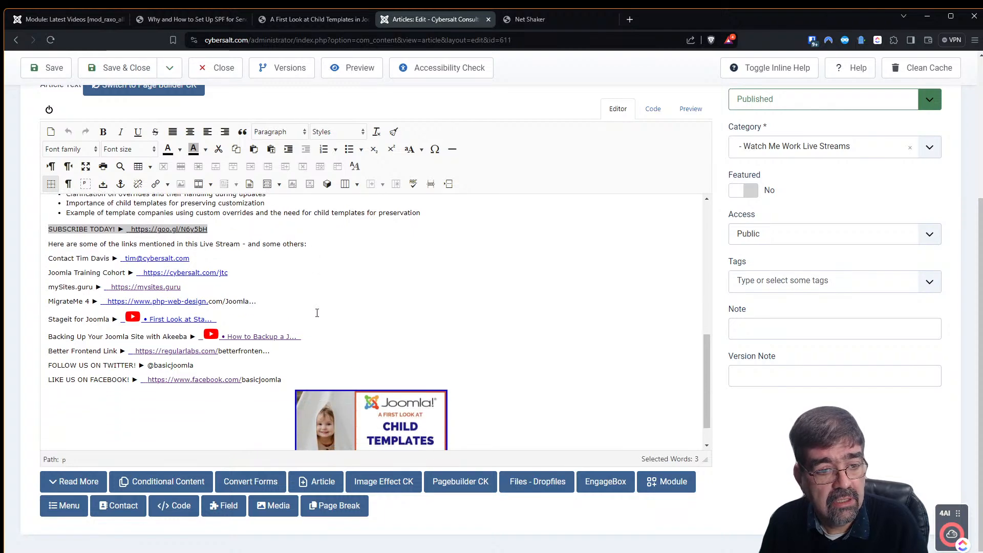
scroll(318, 309, "up", 2)
key("Delete")
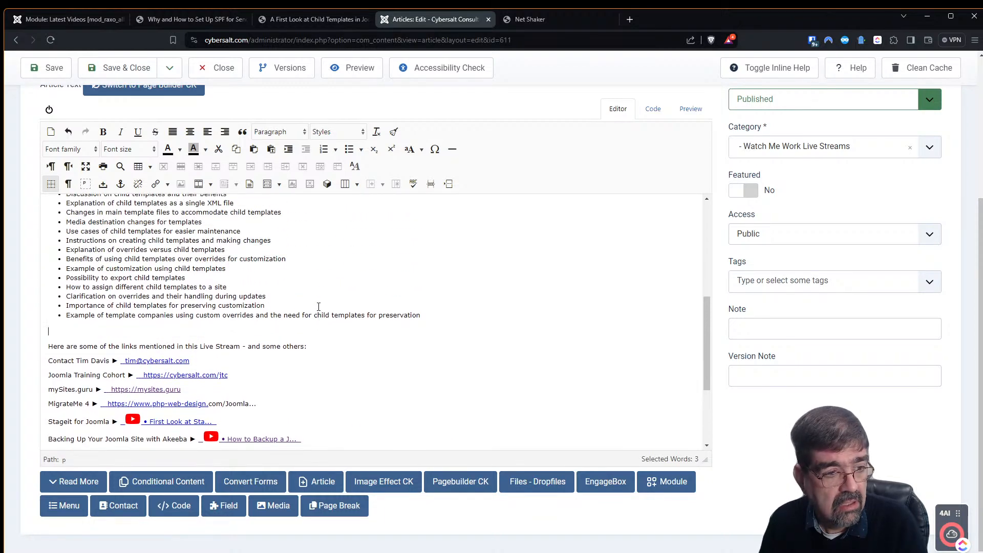
left_click(47, 67)
left_click(536, 19)
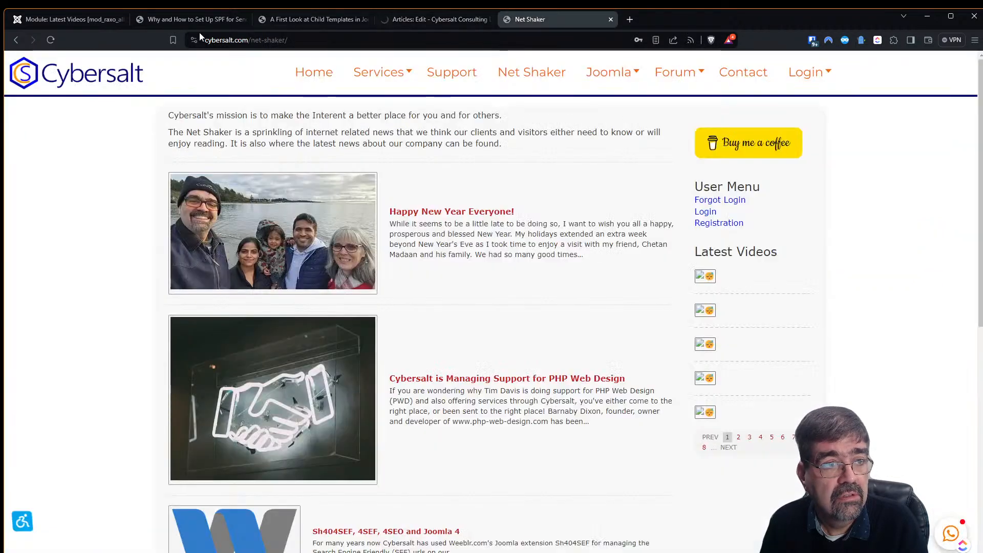
left_click(54, 39)
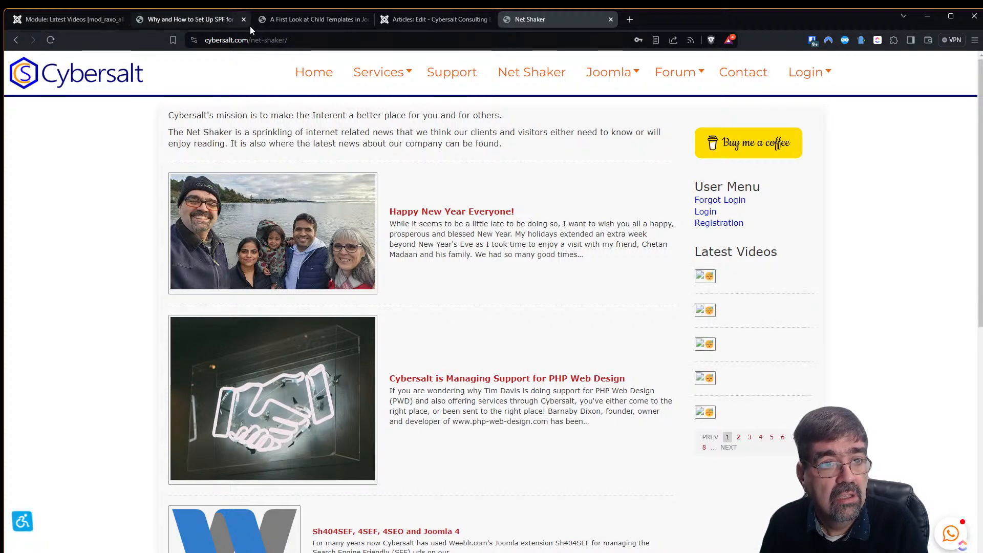
- Delete the "Stageit for Joomla" line with its YouTube link from the Child Templates article and save it
left_click(404, 19)
scroll(382, 336, "down", 10)
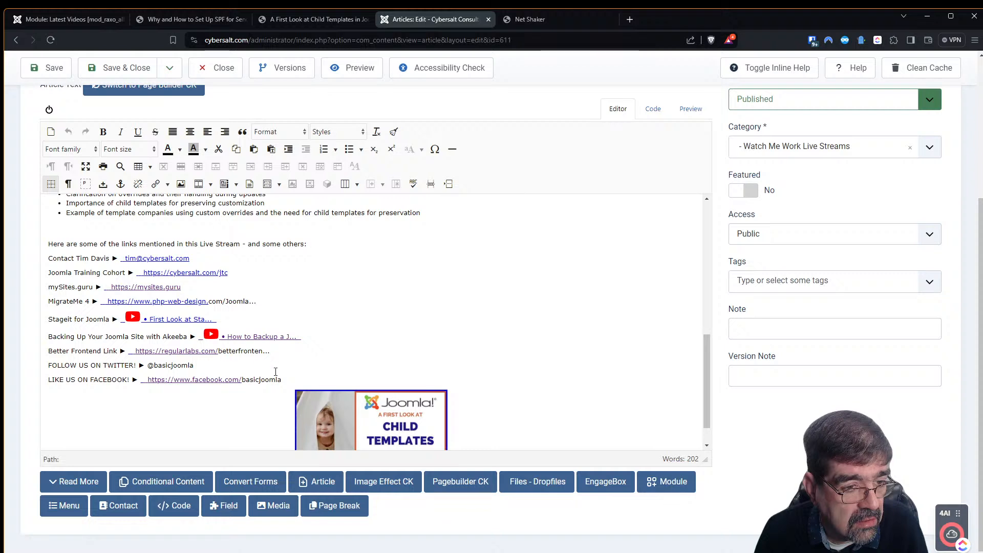
left_click_drag(286, 377, 26, 385)
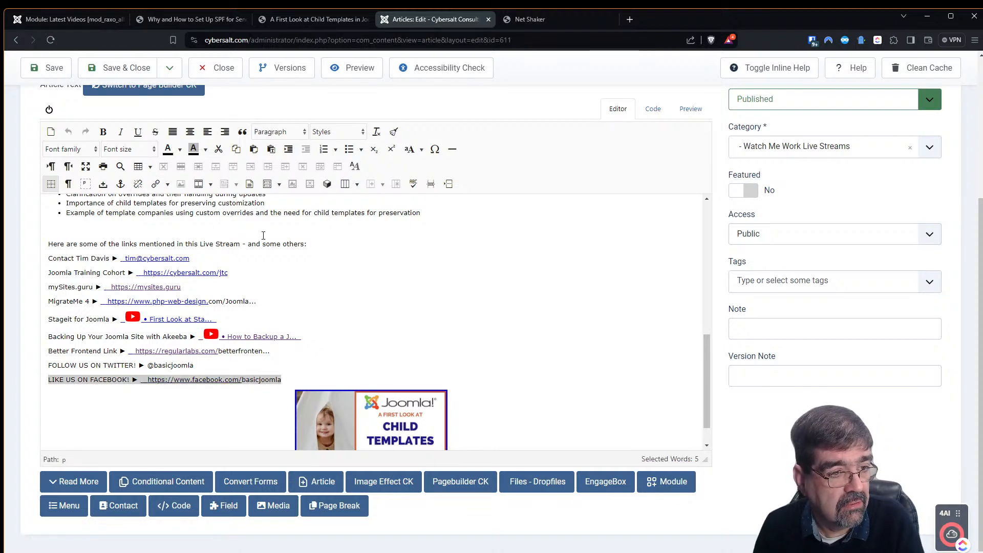
left_click(184, 258)
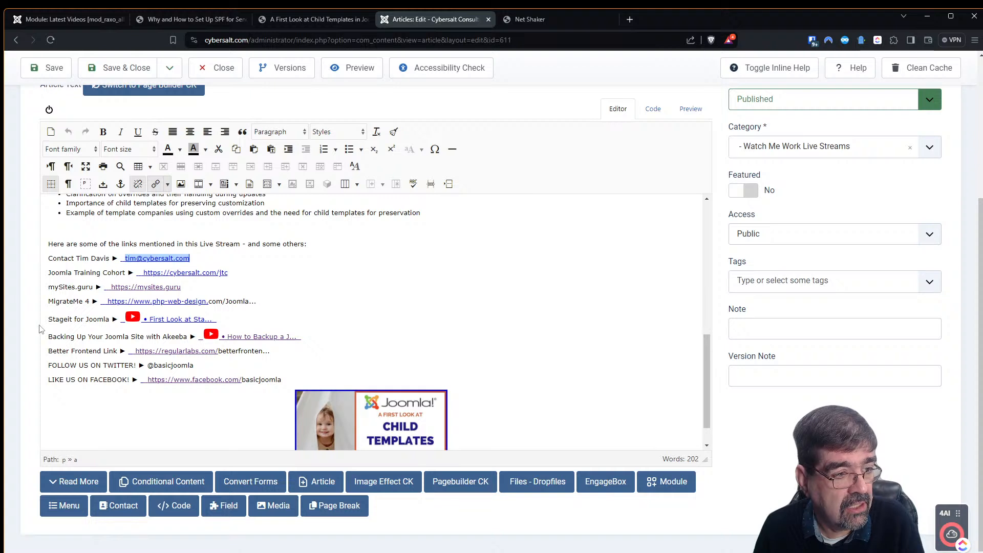
key("Right")
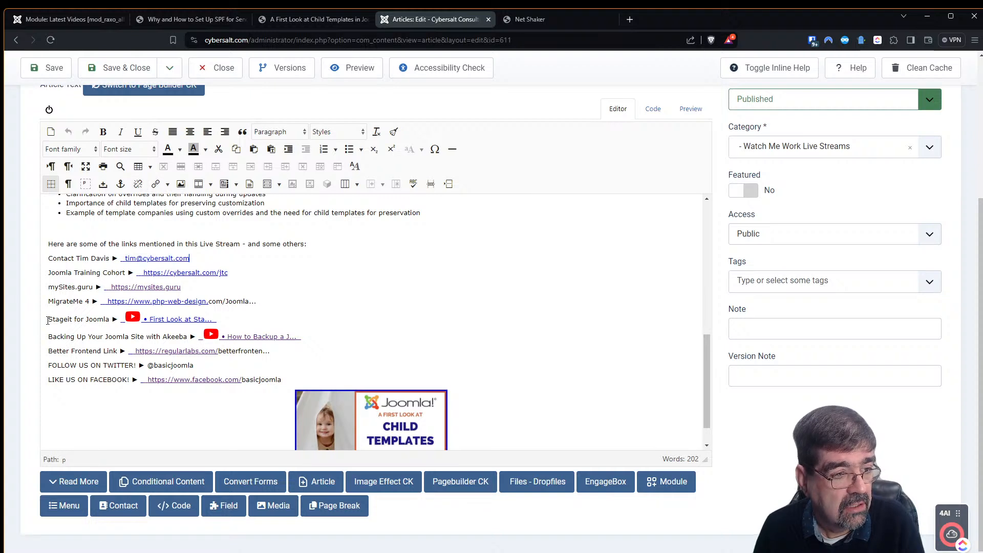
left_click_drag(258, 316, 9, 320)
key("BackSpace")
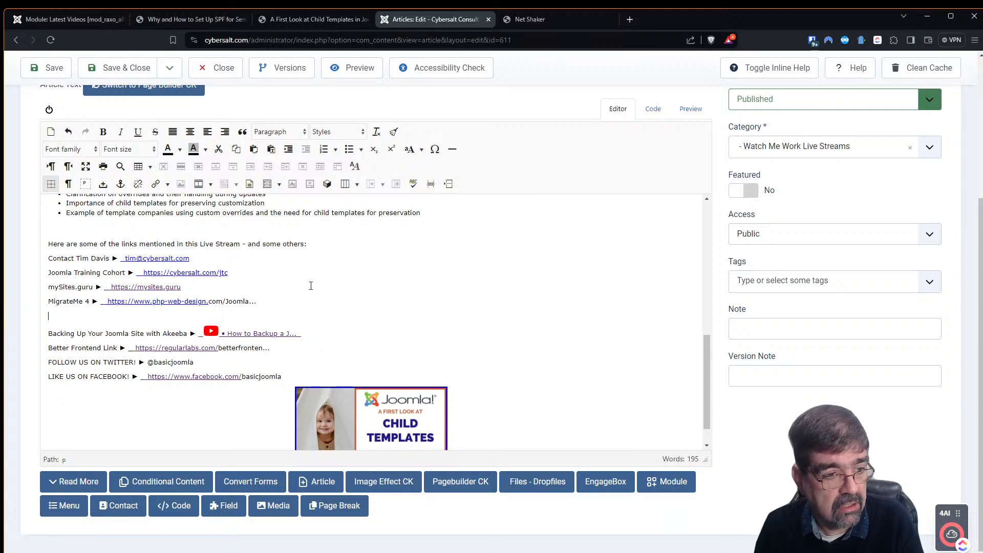
key("BackSpace")
left_click(47, 67)
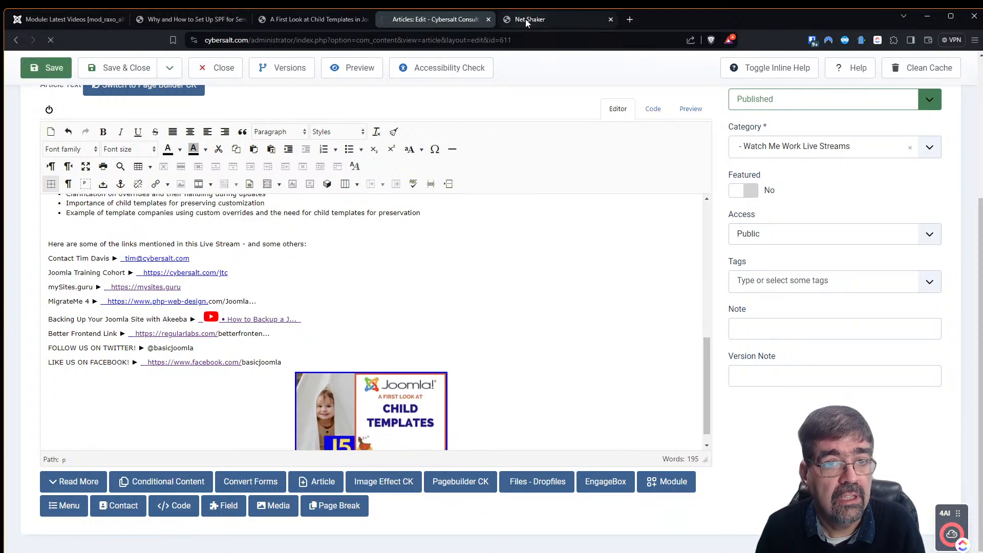
- Recheck the Latest Videos thumbnails on the Net Shaker page, clean the site cache, and reload the page again
left_click(526, 19)
left_click(50, 41)
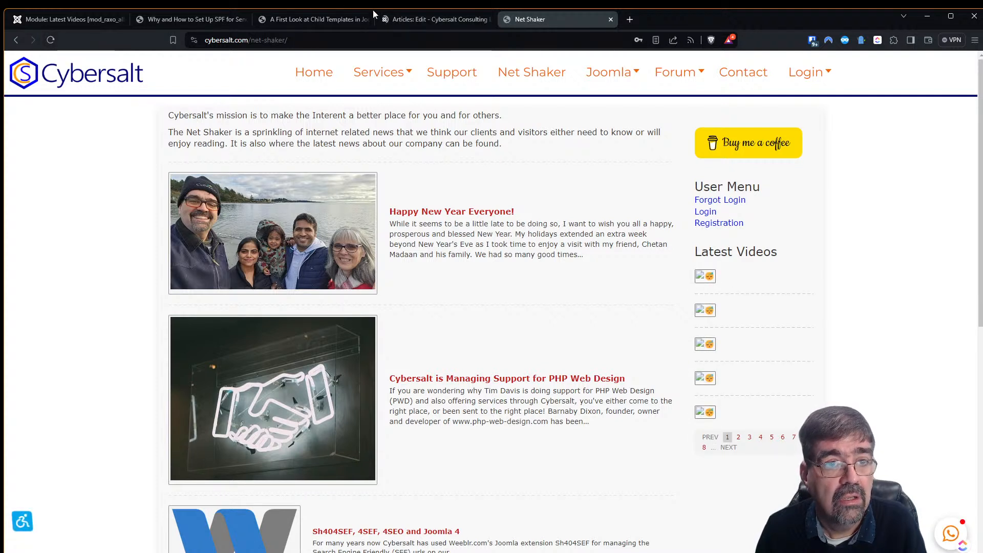
left_click(435, 19)
left_click(921, 101)
left_click(532, 19)
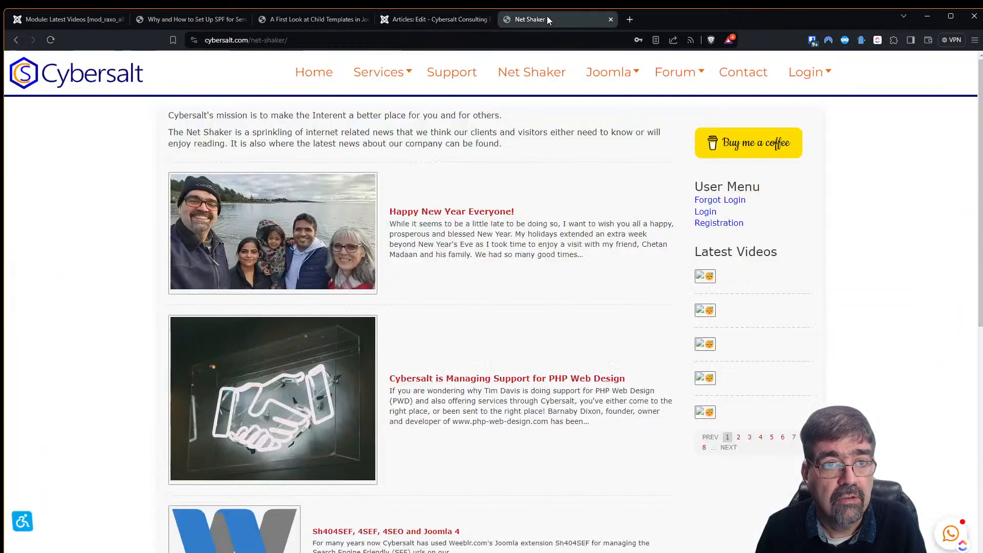
left_click(51, 40)
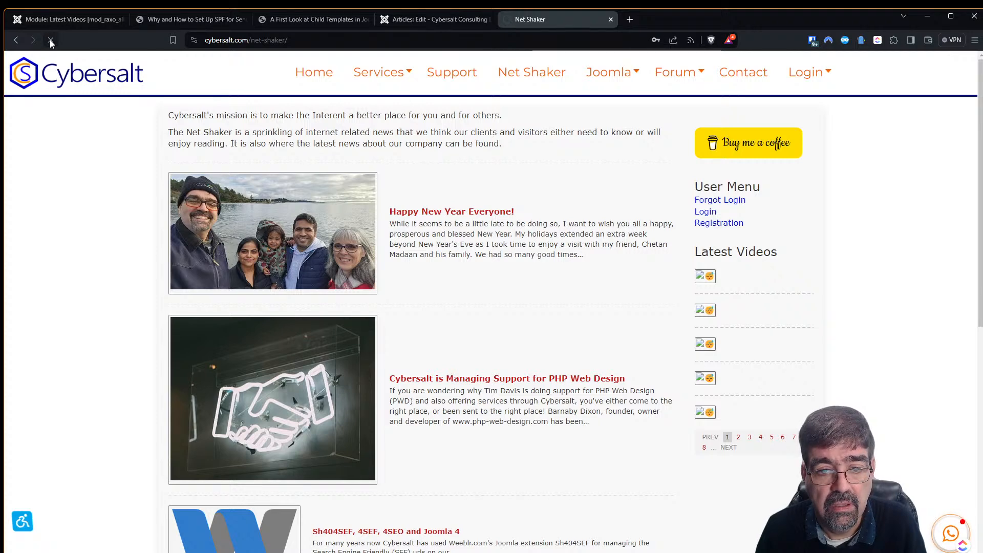
- Delete the "Backing Up Your Joomla Site with Akeeba" line from the article, save it, and reload the Net Shaker page
left_click(337, 20)
left_click(434, 20)
scroll(359, 369, "down", 5)
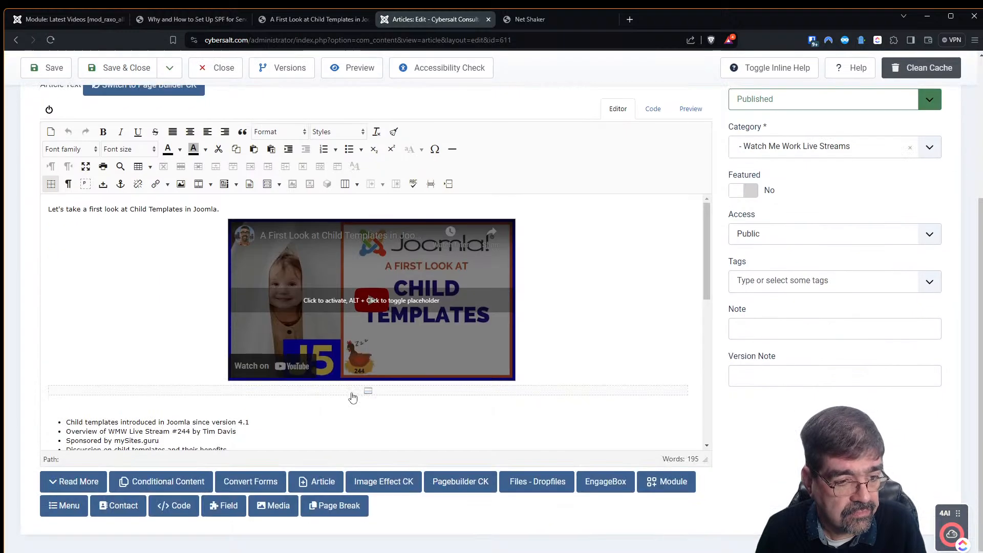
scroll(363, 348, "down", 3)
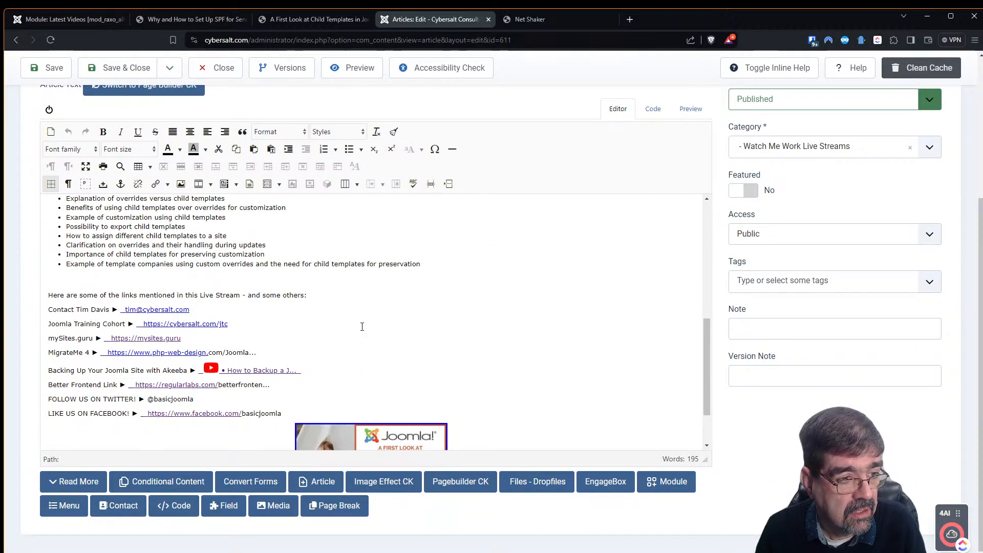
left_click_drag(50, 370, 385, 363)
key("BackSpace")
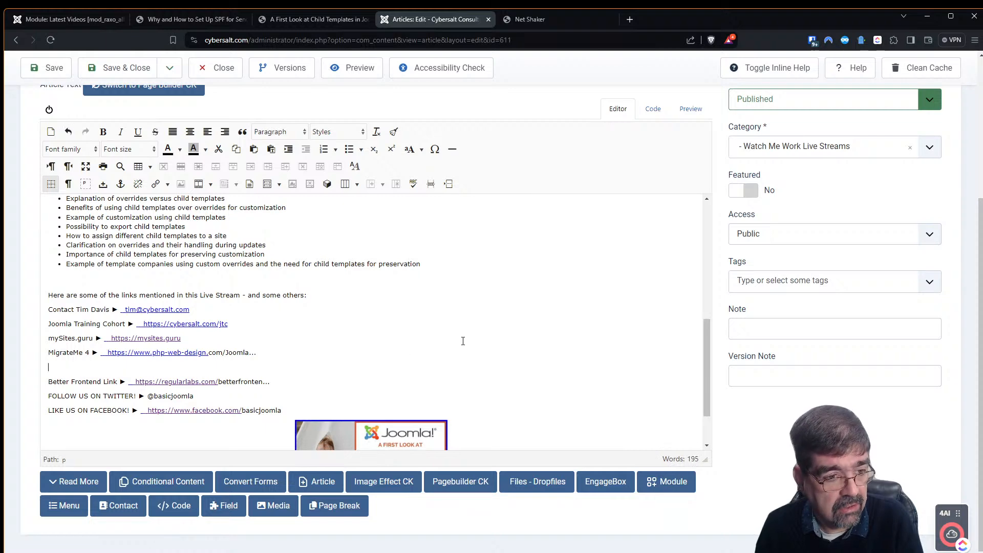
key("BackSpace")
left_click(47, 68)
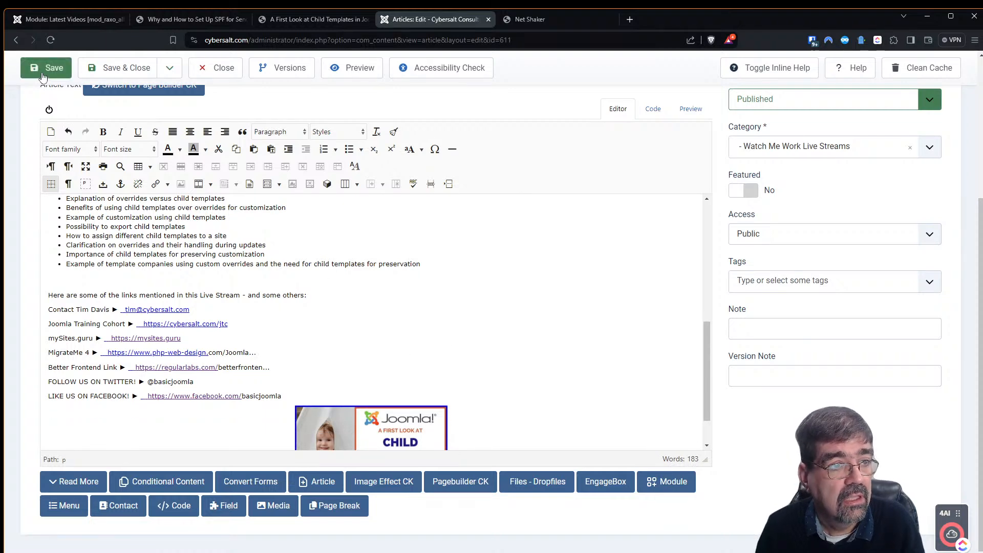
left_click(536, 19)
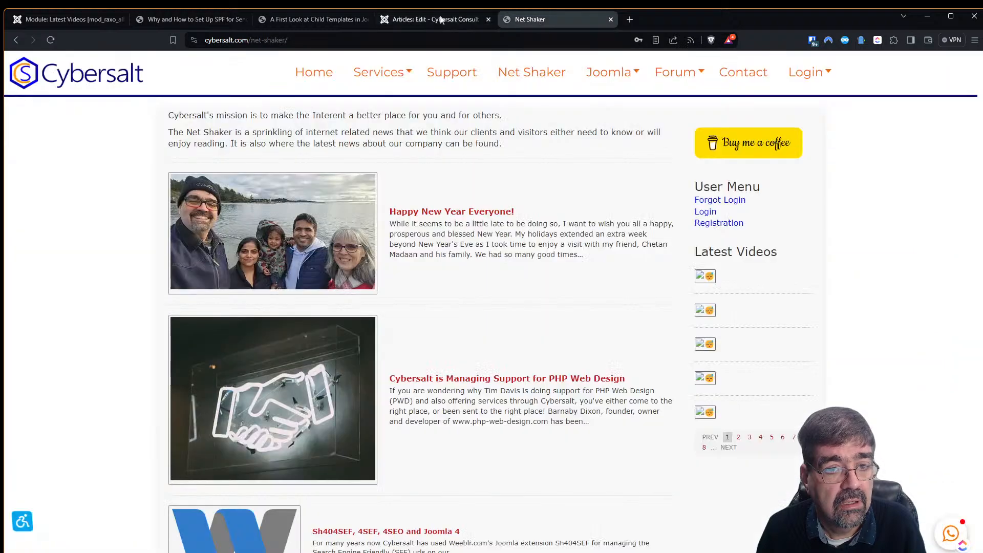
left_click(50, 40)
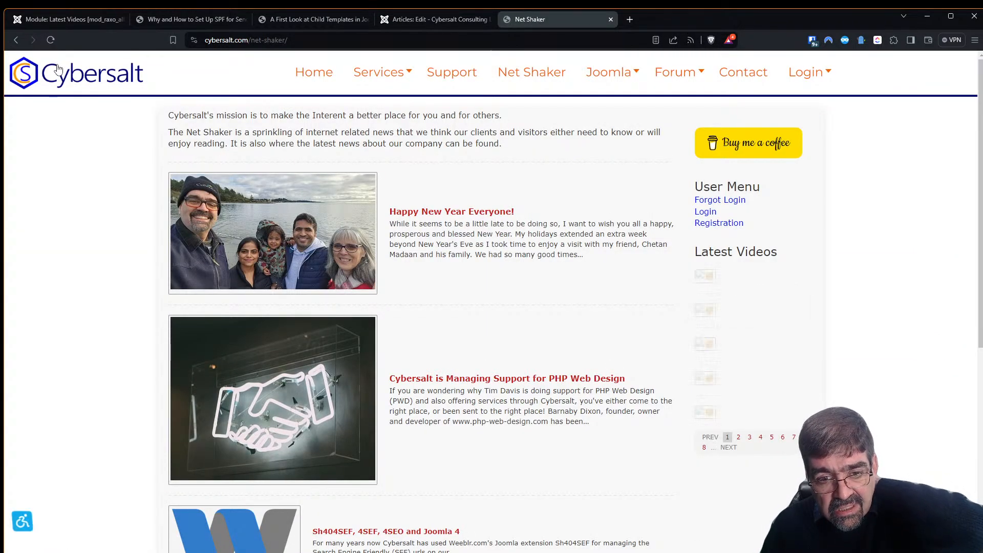
- Switch the Child Templates article to code view and examine the HTML of the remaining links
left_click(435, 19)
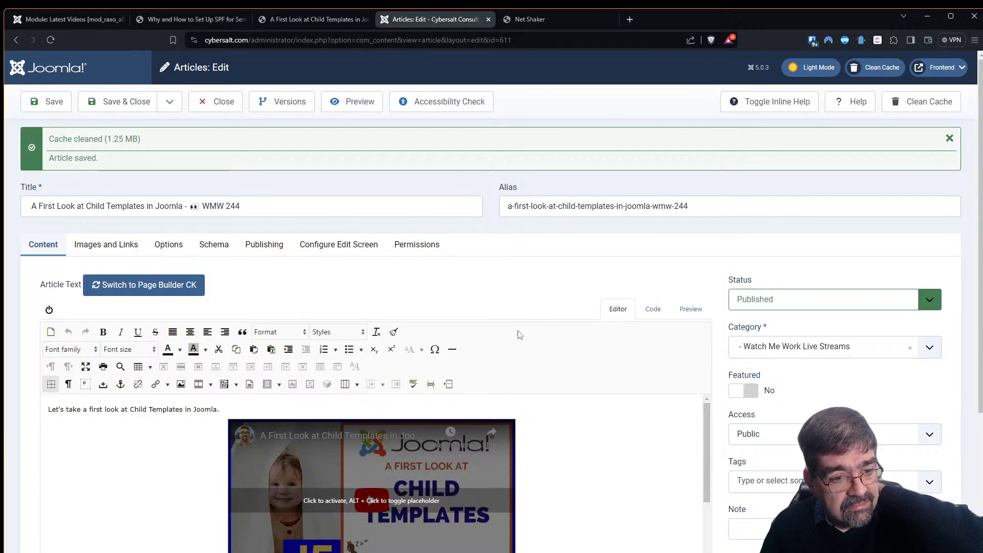
scroll(507, 324, "down", 15)
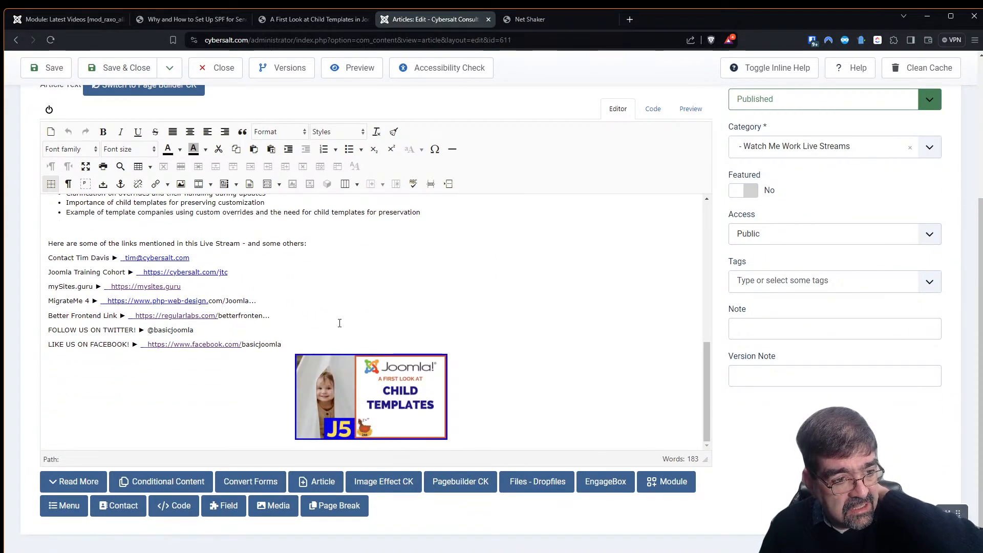
left_click_drag(229, 275, 48, 272)
left_click(653, 108)
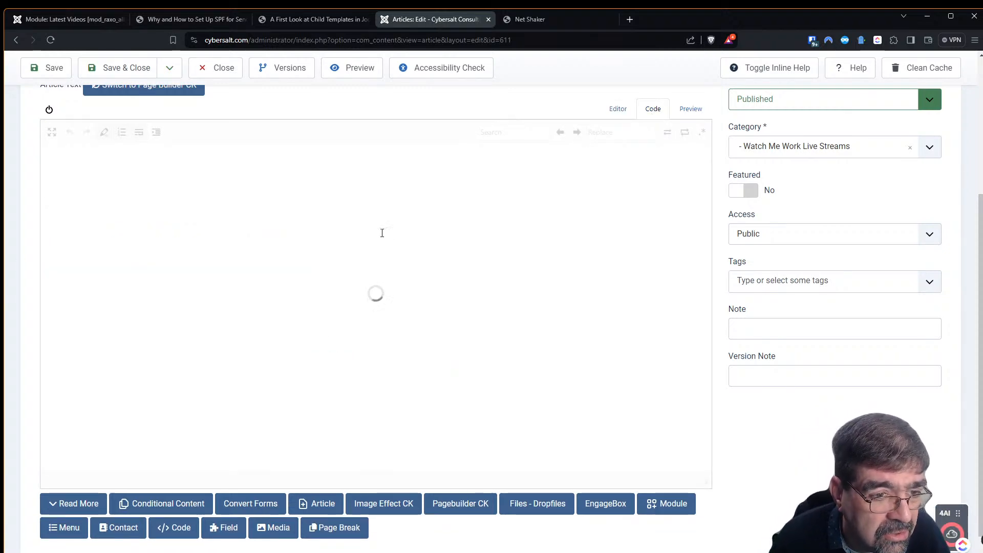
scroll(313, 296, "down", 4)
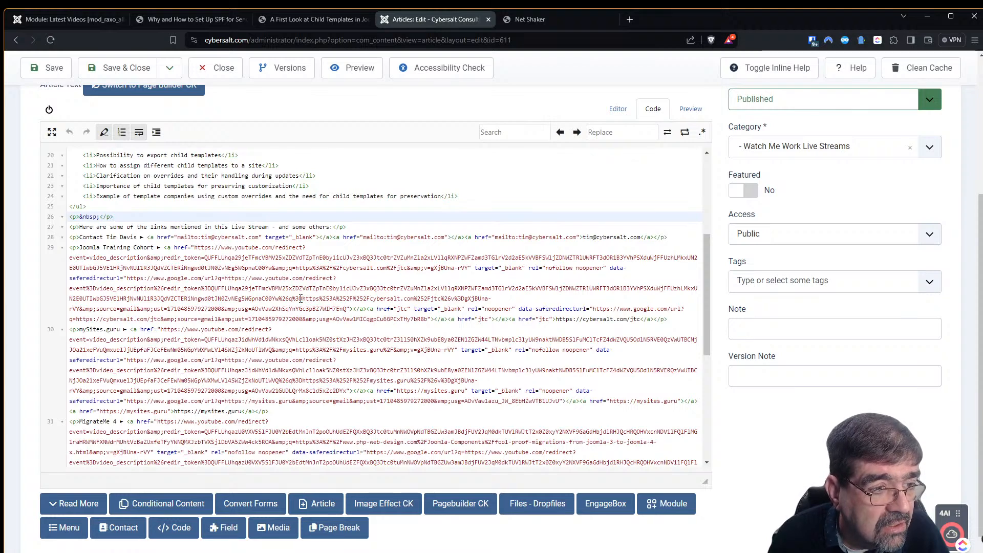
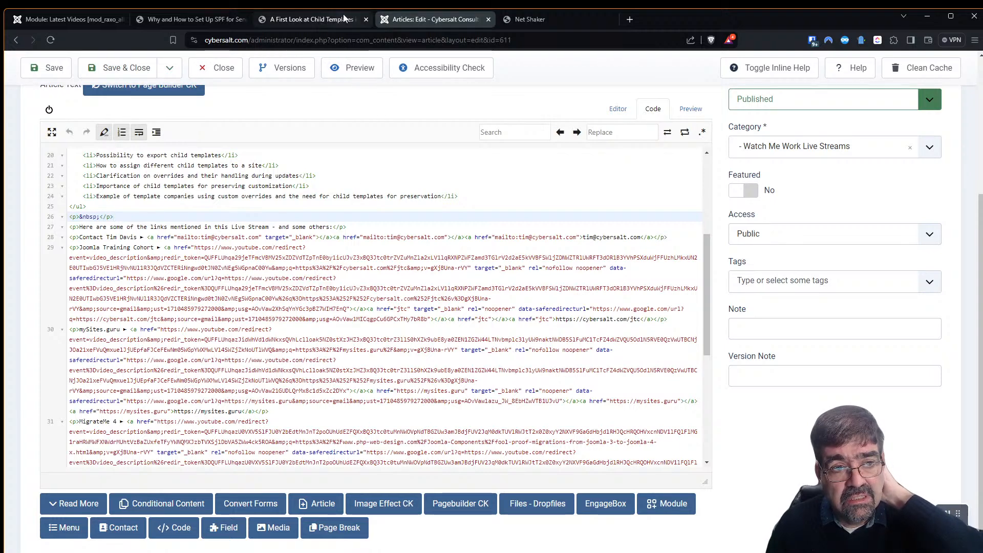
- In the visual editor, delete all remaining link lines from the contact line through "LIKE US ON FACEBOOK!", keeping the intro sentence and image
left_click(631, 106)
scroll(363, 314, "down", 10)
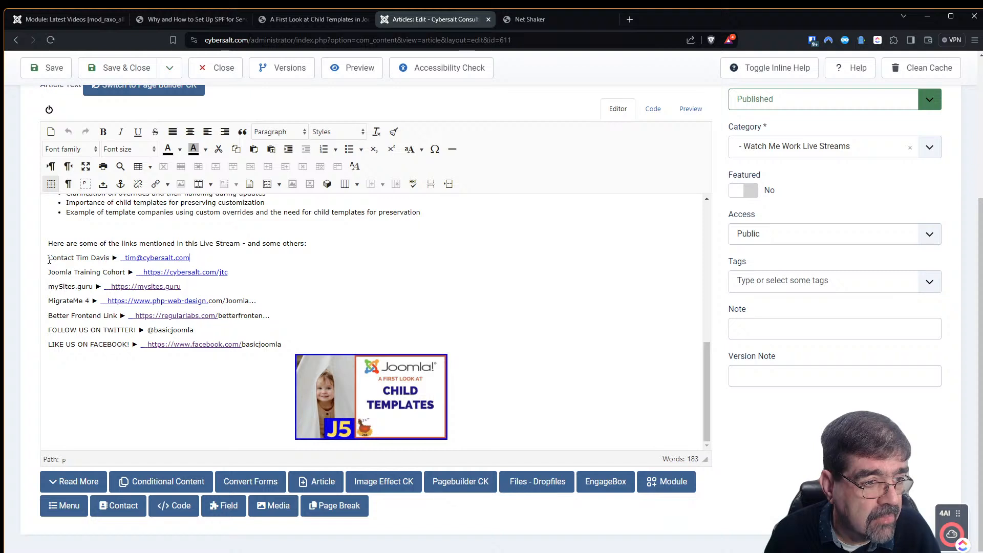
left_click_drag(49, 258, 307, 334)
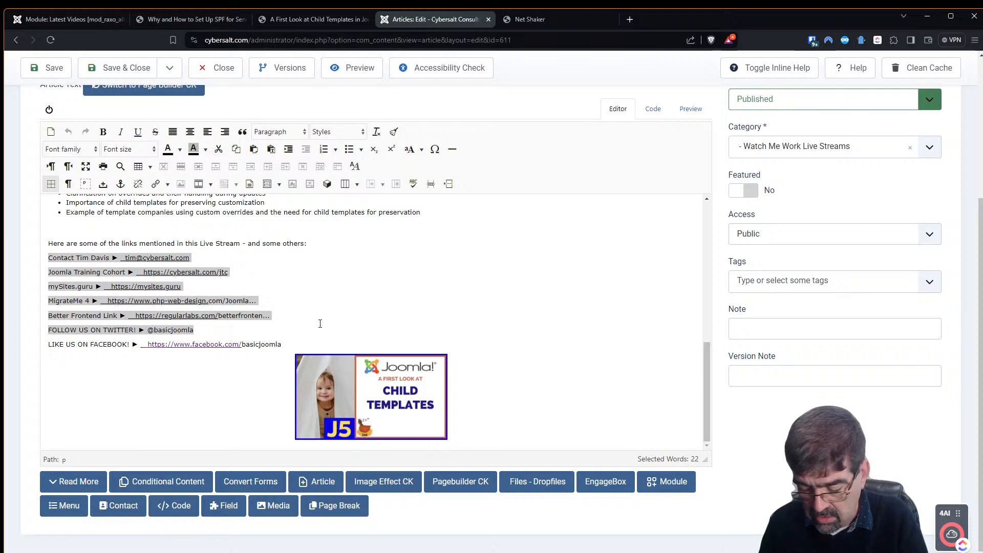
key("Delete")
left_click_drag(287, 346, 26, 351)
key("Delete")
scroll(335, 334, "up", 1)
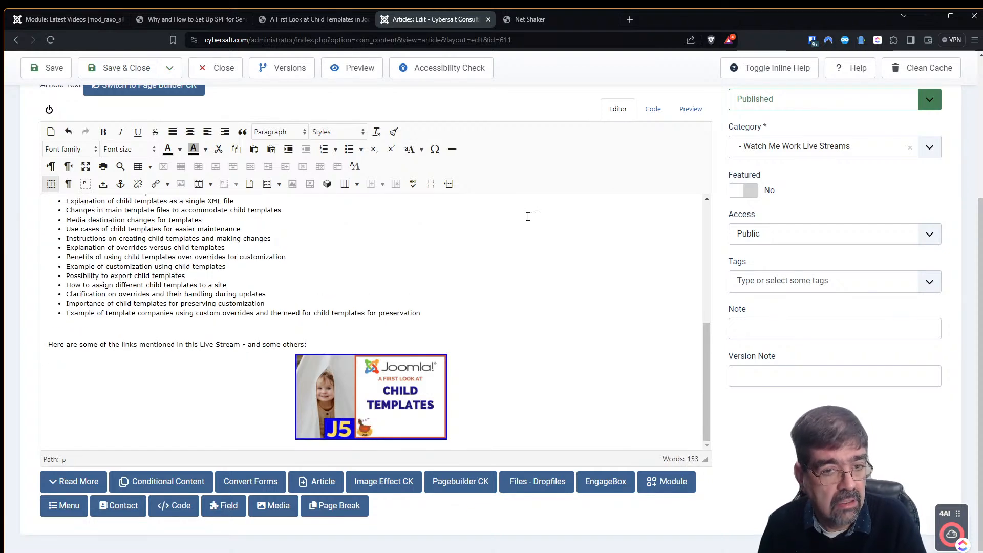
- Check the article's cleaned-up code, save the article, and reload the Net Shaker page to recheck the thumbnails
left_click(653, 109)
scroll(309, 313, "down", 1)
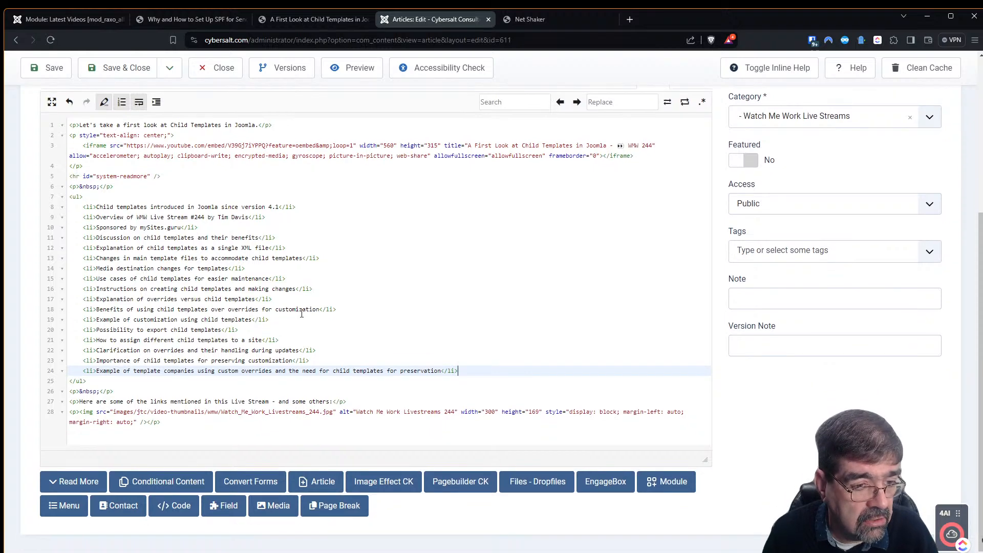
left_click(47, 68)
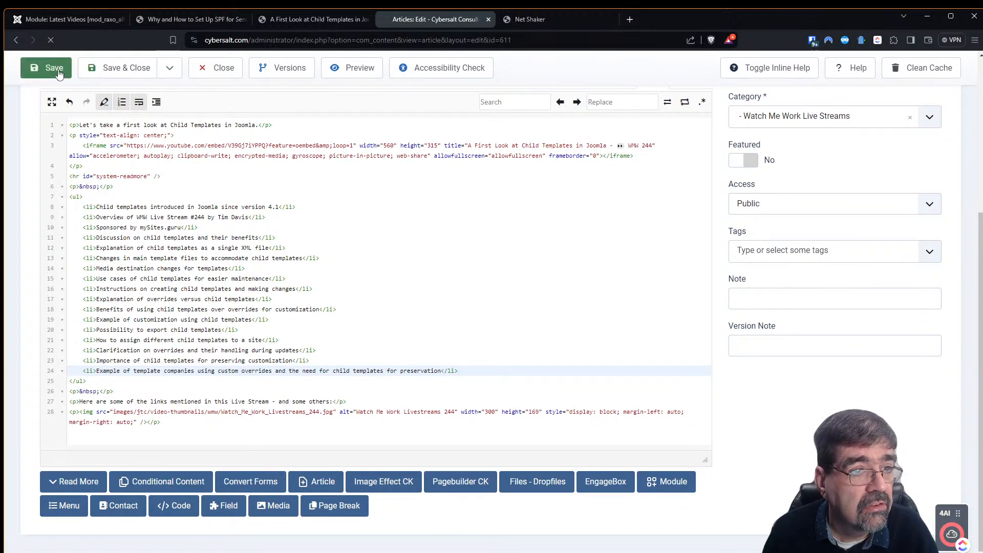
left_click(527, 21)
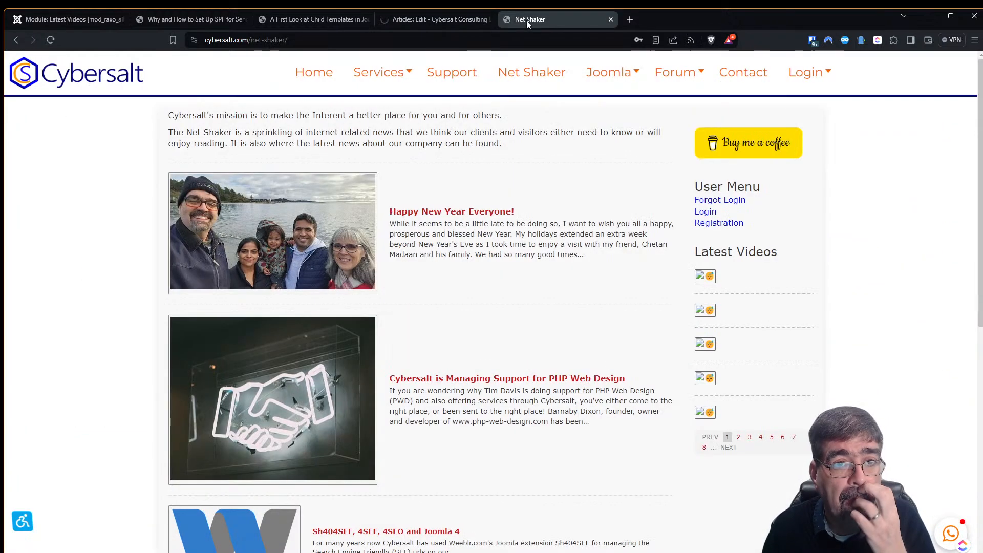
left_click(50, 42)
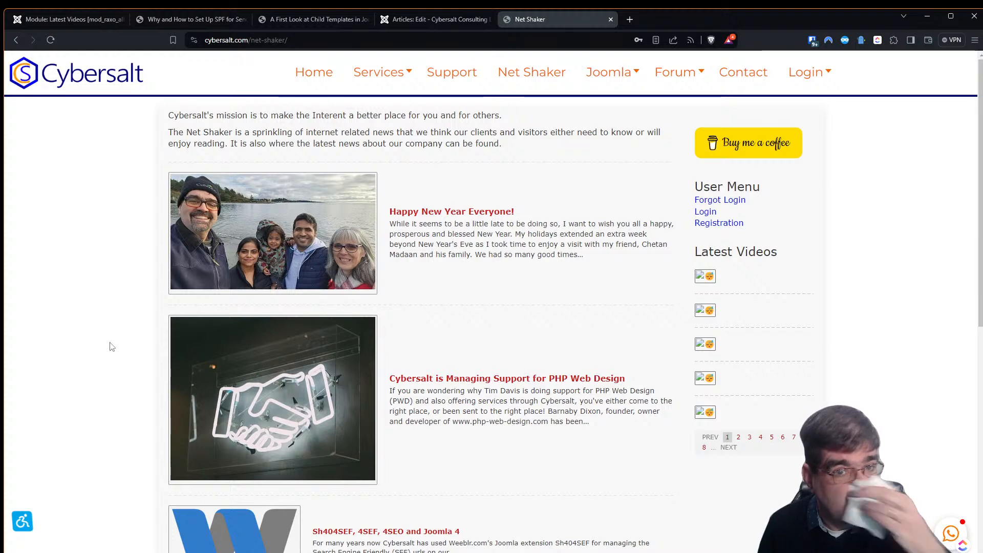
- Return to the Child Templates article and review its remaining content in the visual editor and in code view
left_click(433, 18)
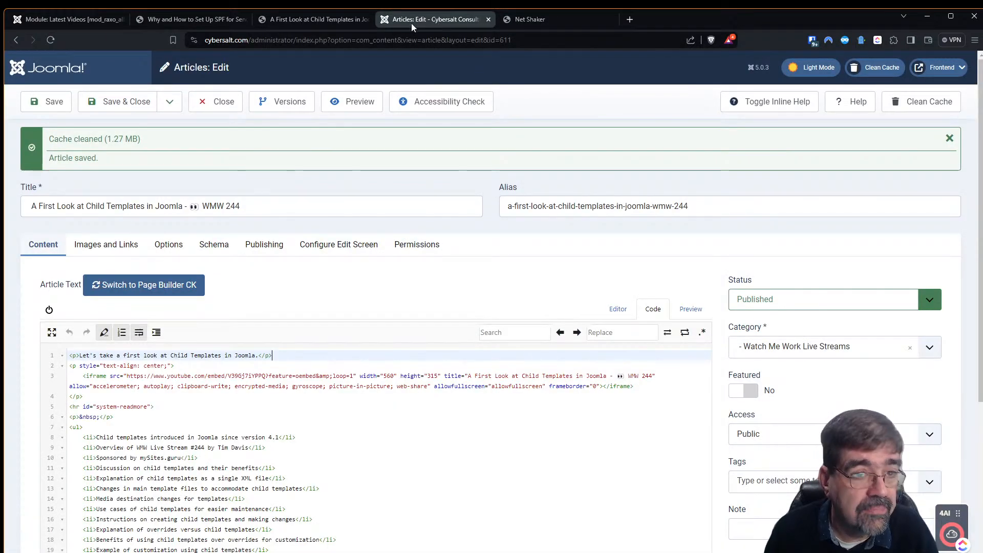
left_click(626, 316)
scroll(630, 454, "down", 10)
scroll(631, 454, "down", 4)
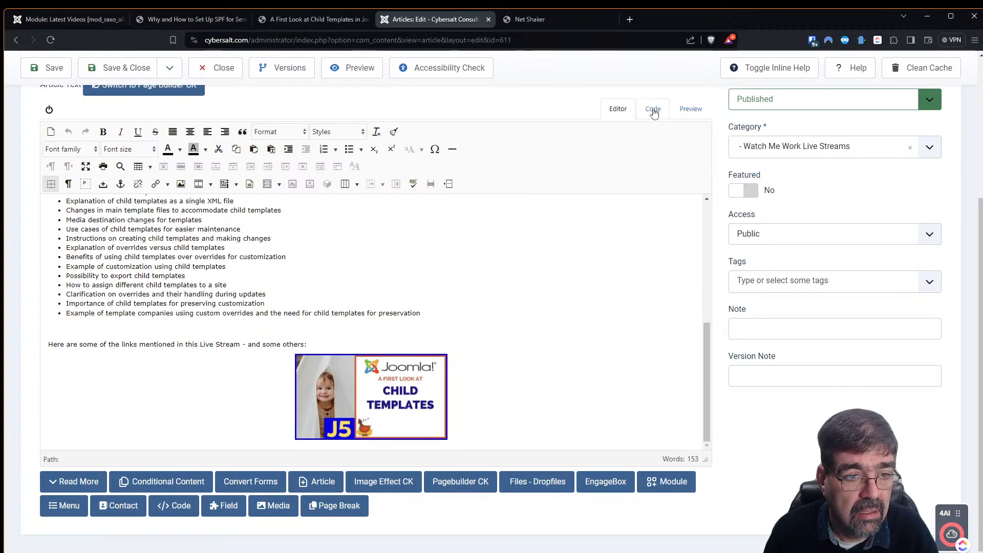
scroll(638, 318, "up", 3)
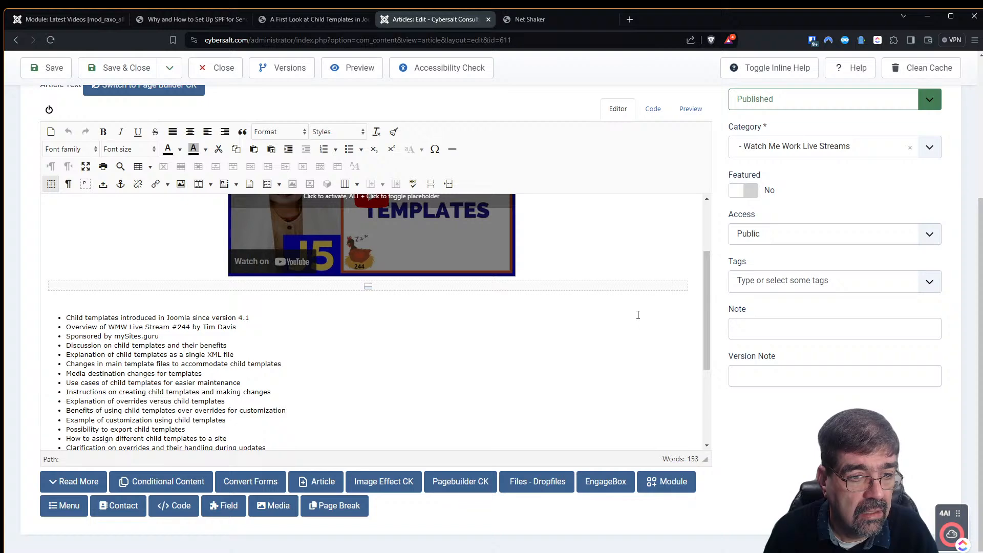
left_click(653, 109)
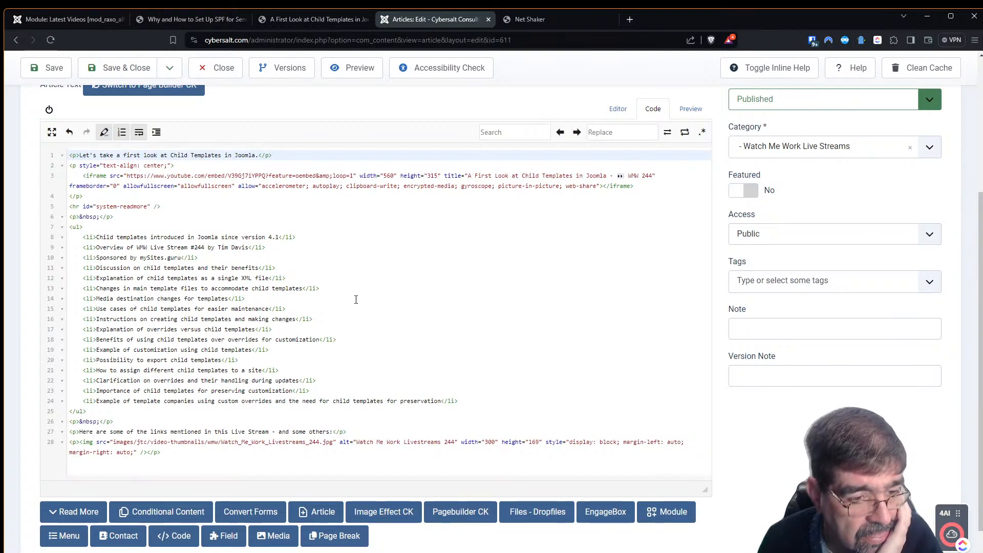
scroll(332, 299, "up", 1)
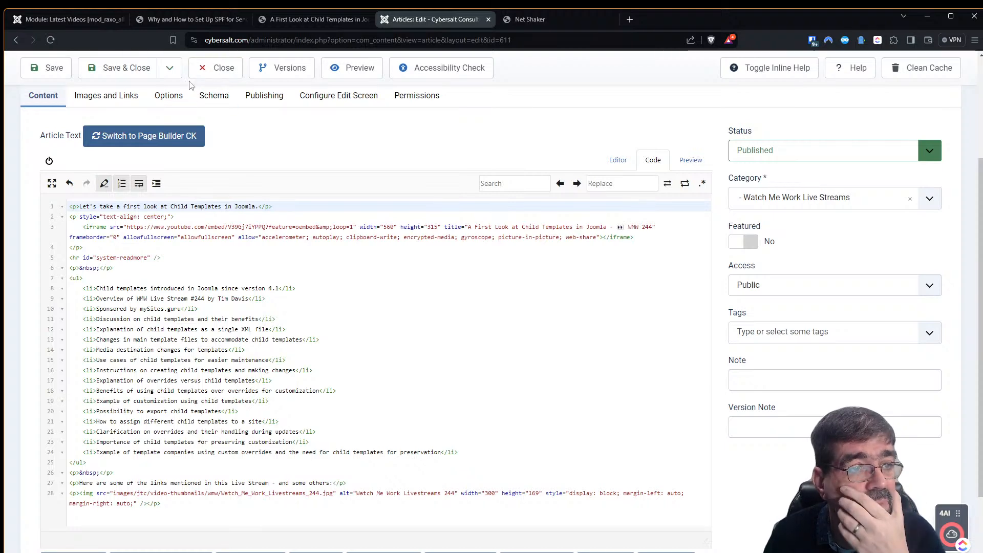
- Examine the published "Why and How to Set Up SPF" MM #286 article, from its link lines up to the Latest Videos module
left_click(192, 21)
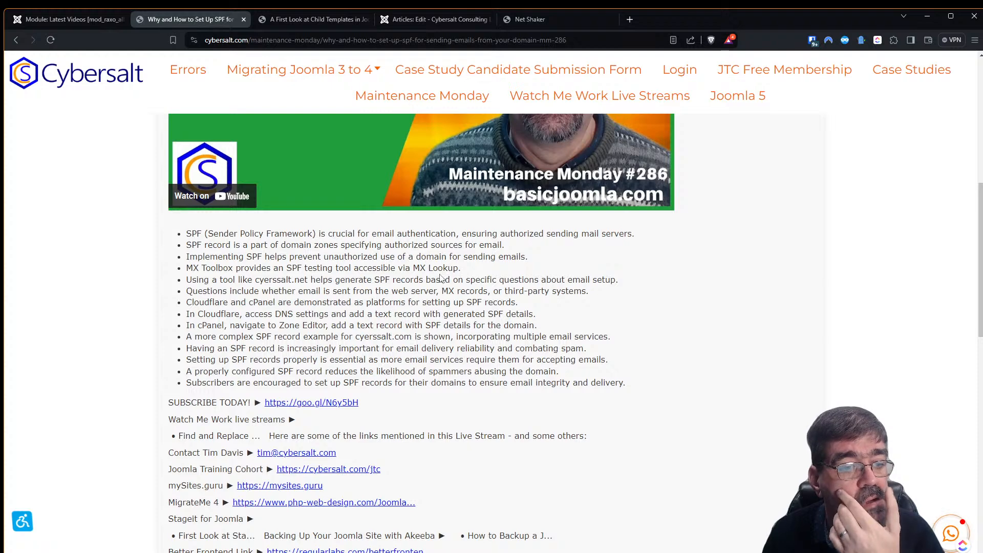
scroll(438, 276, "down", 1)
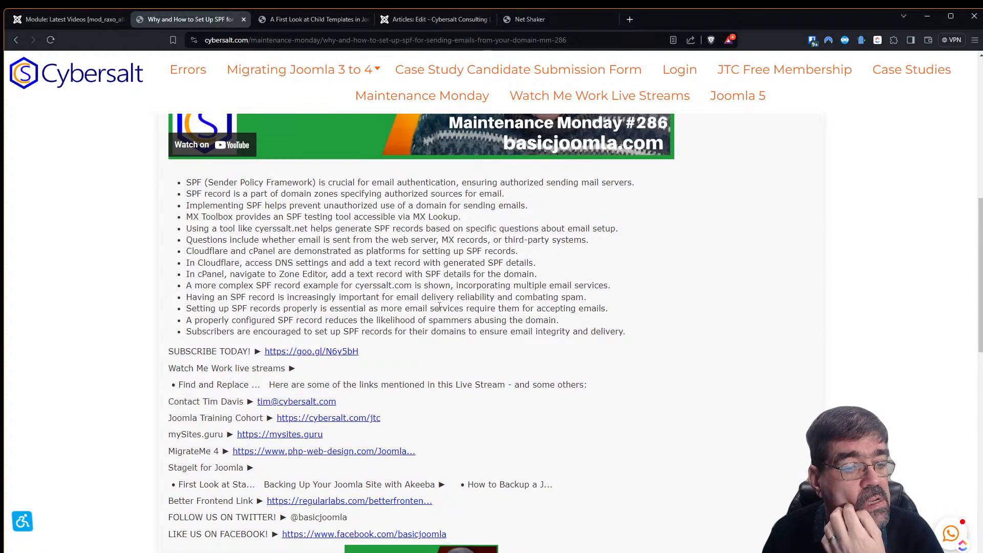
scroll(441, 320, "down", 2)
scroll(441, 321, "up", 6)
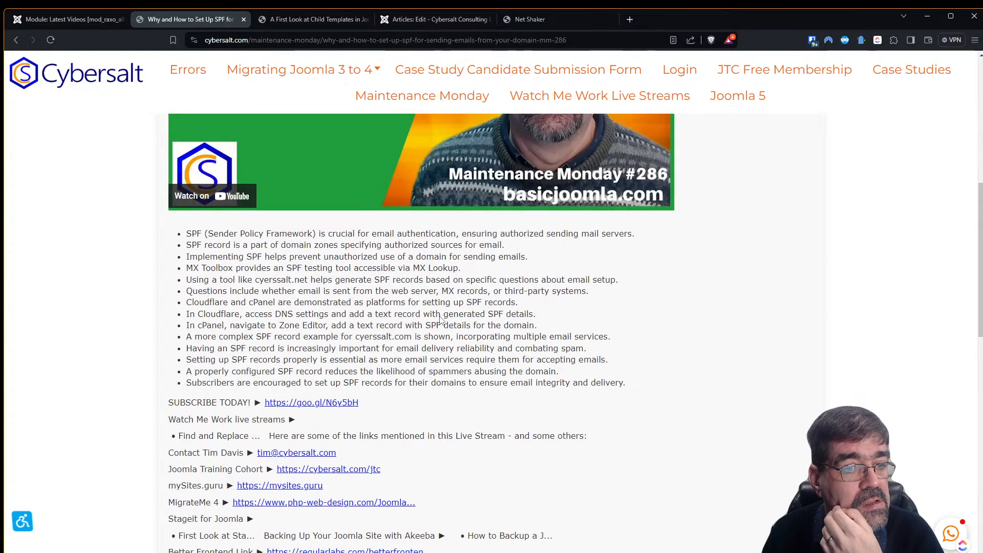
scroll(428, 272, "down", 5)
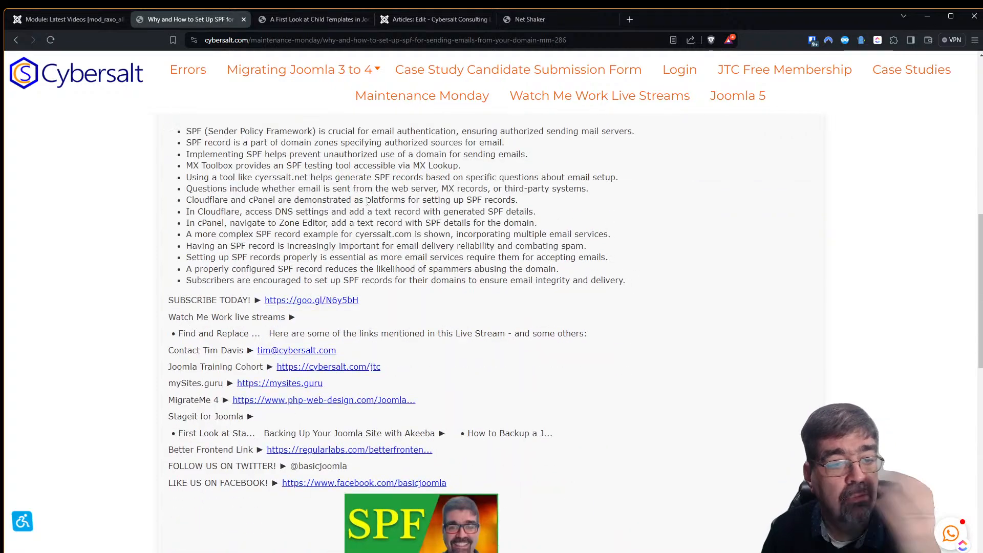
scroll(419, 216, "up", 3)
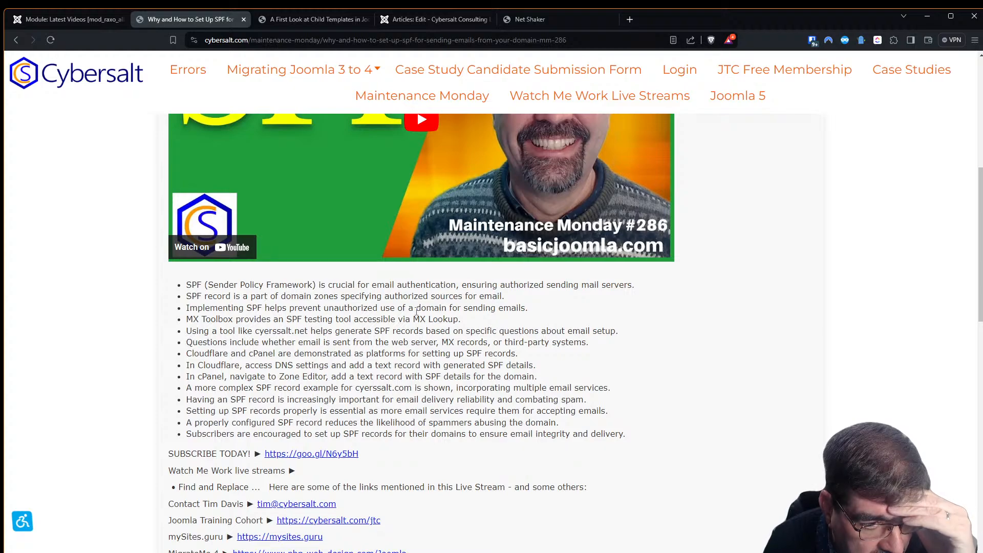
scroll(416, 310, "down", 3)
scroll(413, 324, "up", 3)
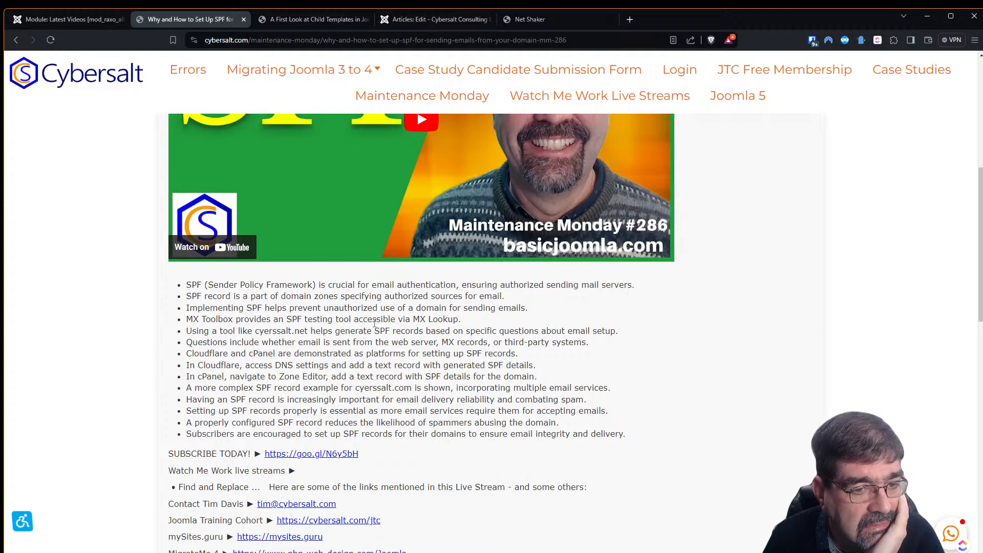
scroll(375, 323, "up", 3)
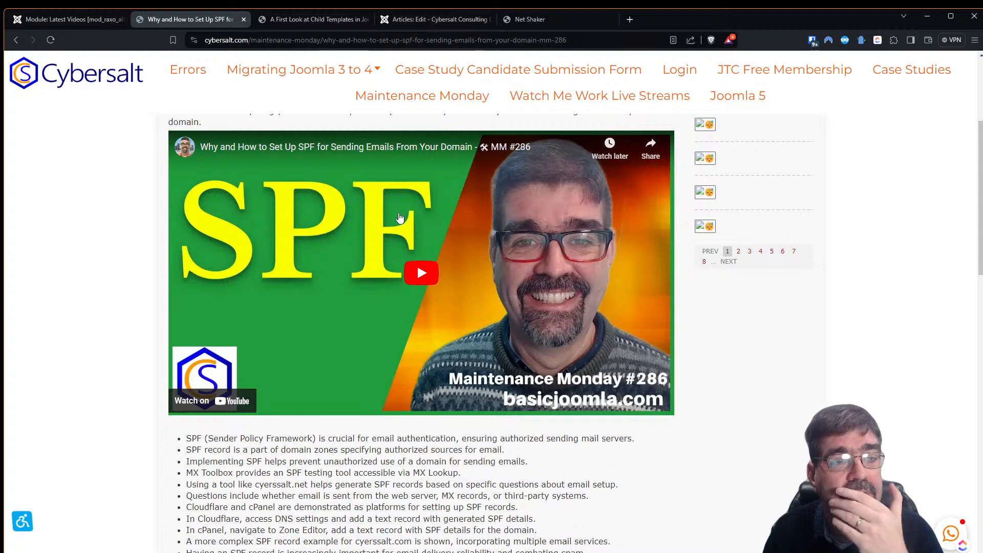
scroll(412, 280, "up", 3)
scroll(412, 280, "up", 1)
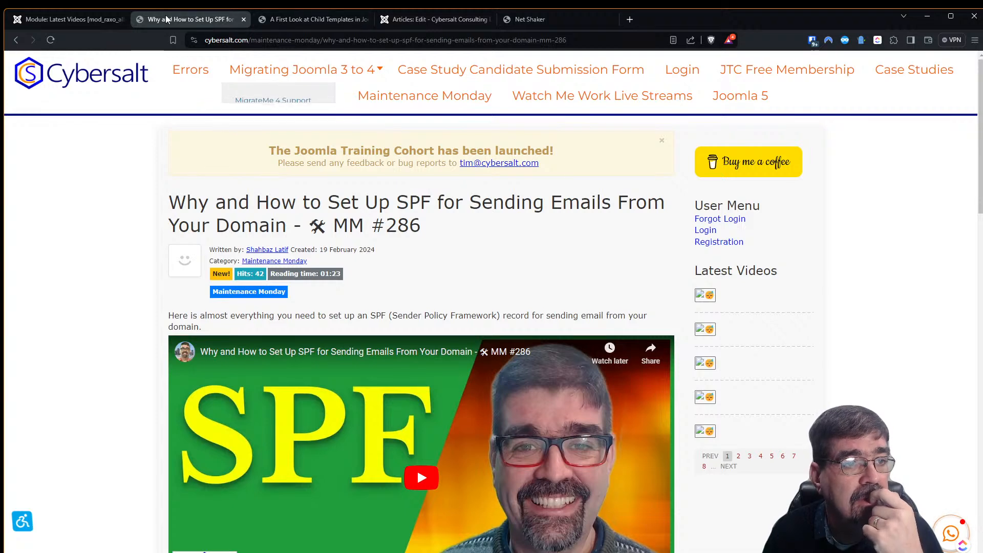
left_click(435, 20)
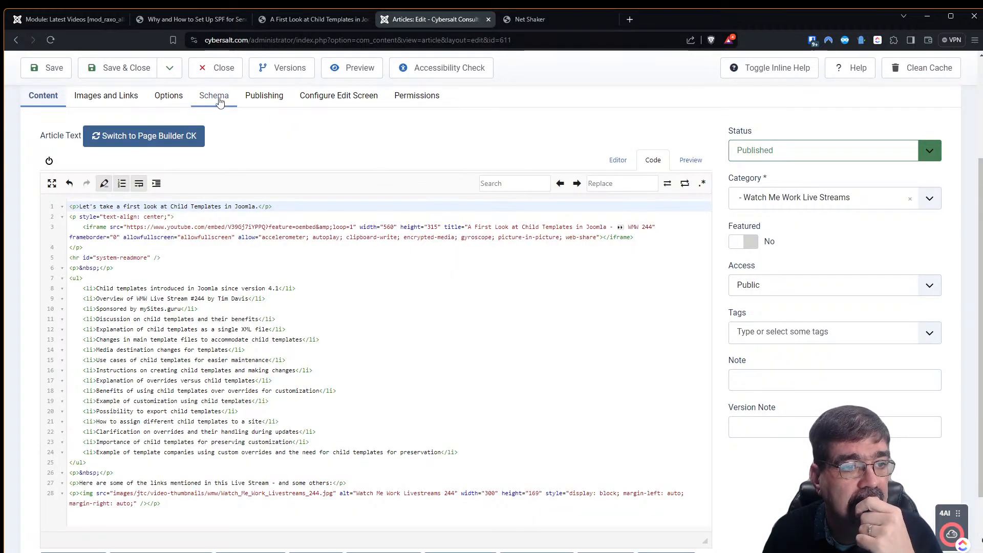
left_click(284, 74)
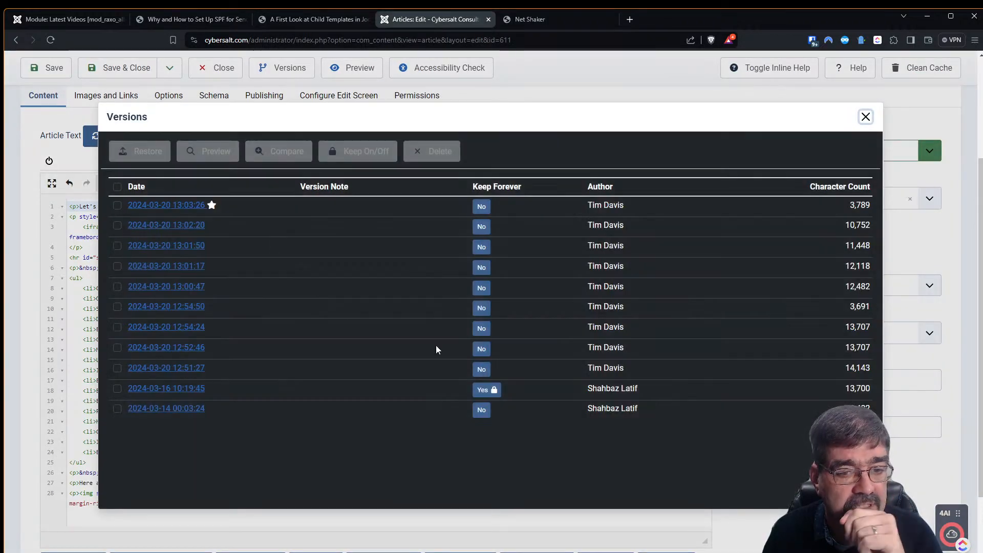
left_click(119, 388)
left_click(132, 152)
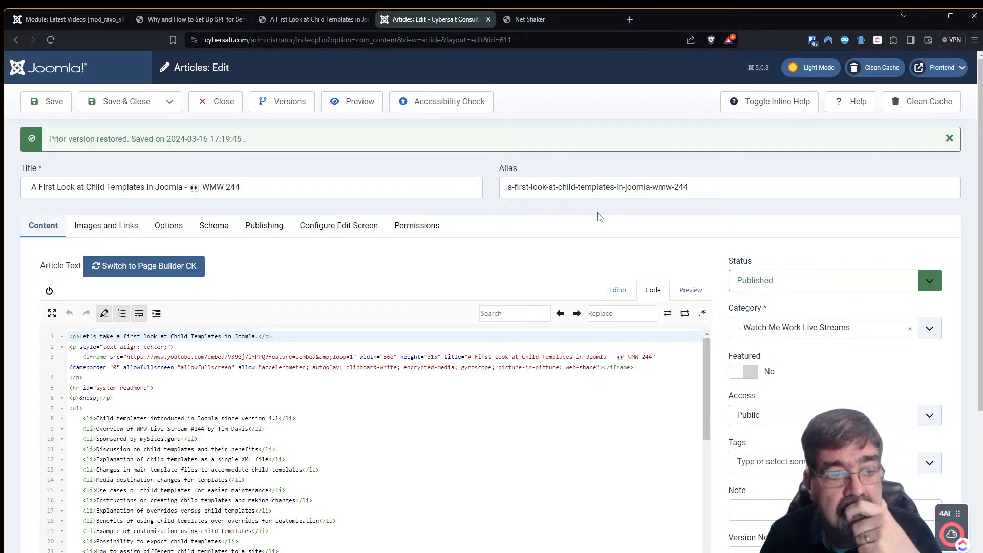
left_click(618, 289)
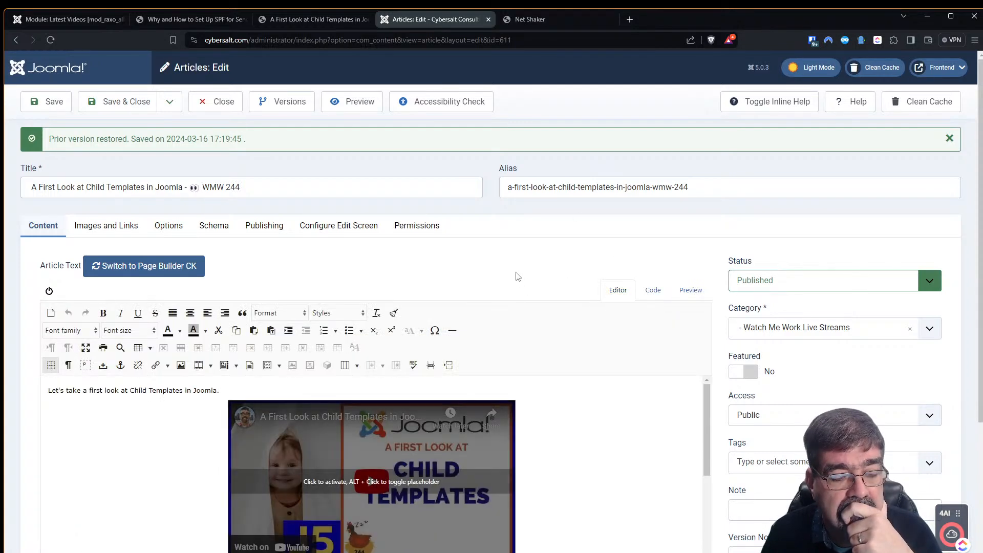
scroll(515, 276, "down", 3)
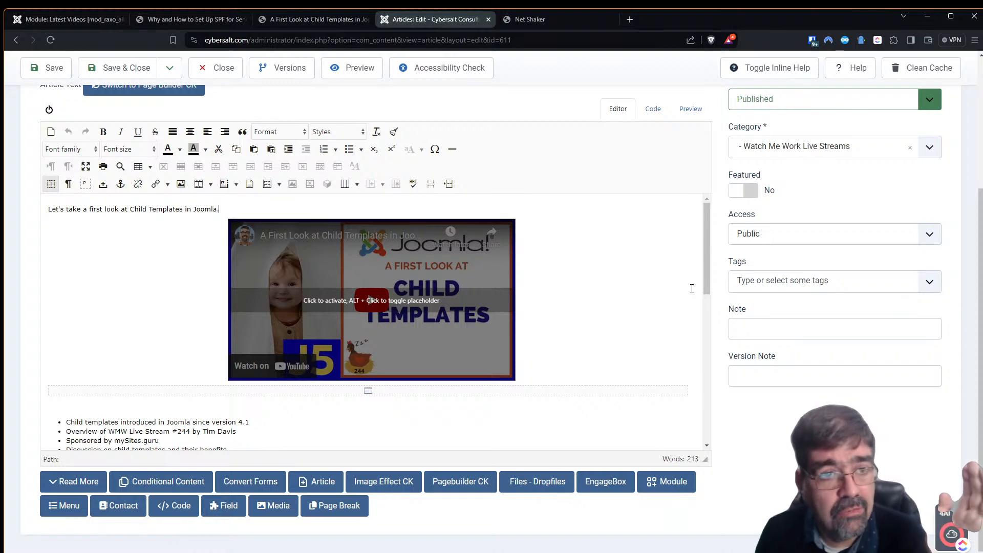
- Check the Net Shaker page again and compare the published SPF article's title, video and bullet list for clues
left_click(560, 21)
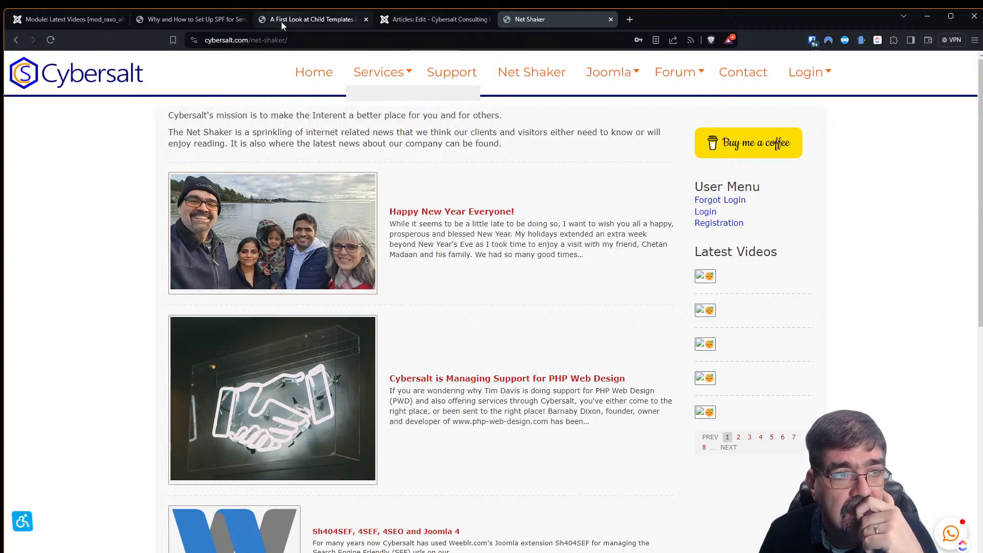
left_click(199, 20)
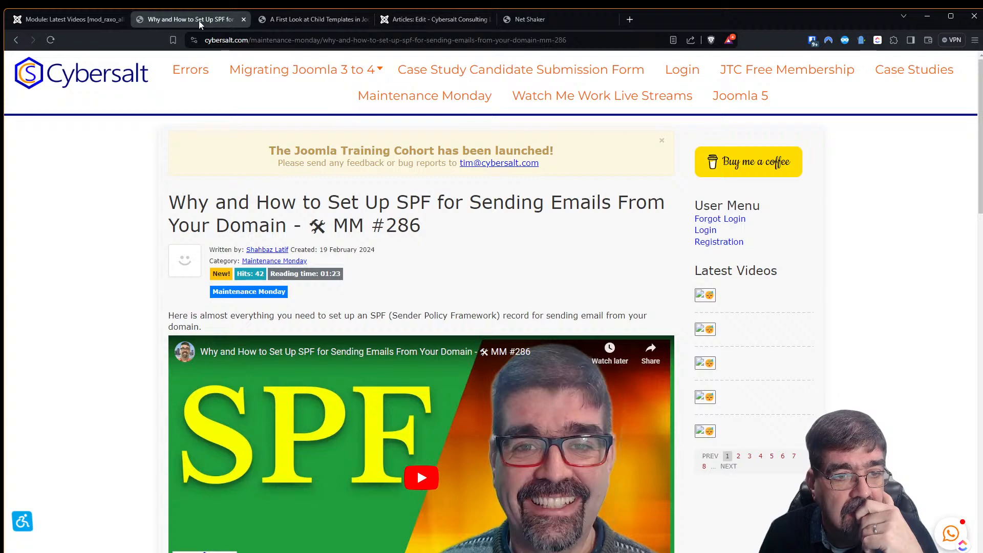
scroll(497, 310, "down", 7)
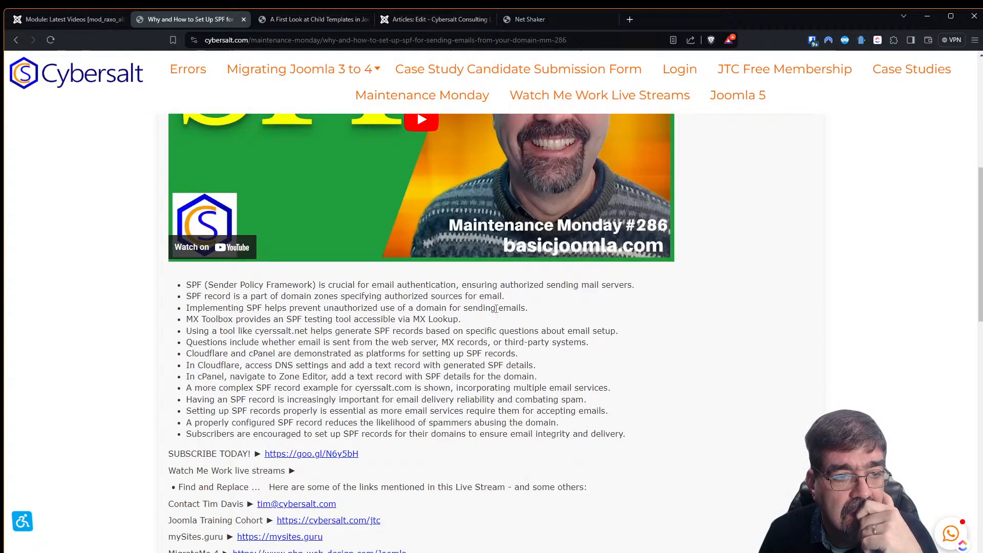
scroll(487, 251, "up", 4)
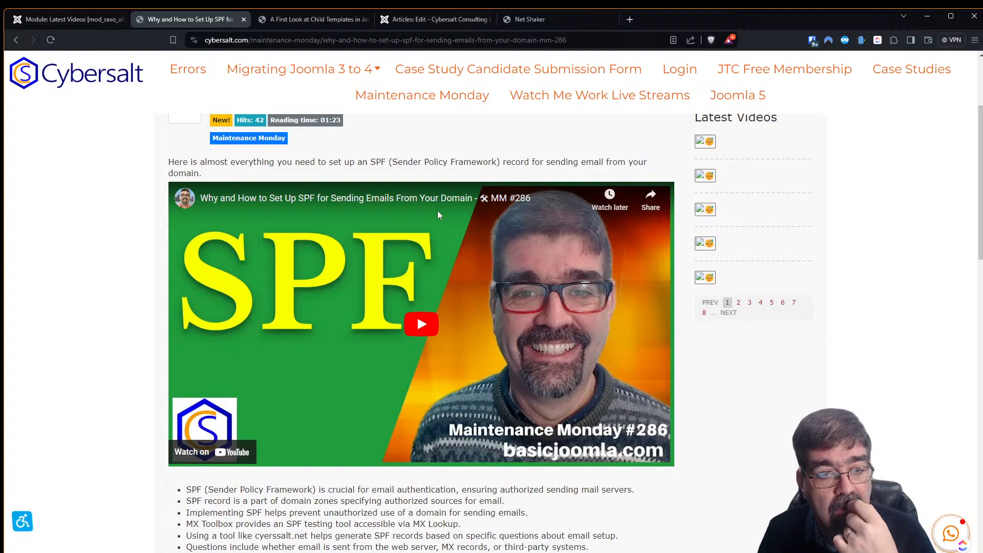
scroll(438, 214, "down", 4)
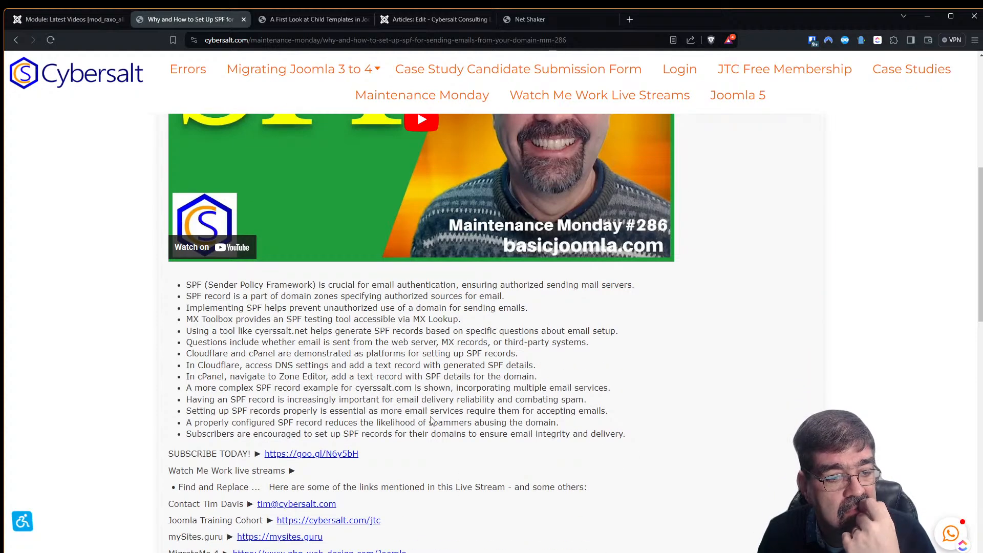
scroll(430, 420, "up", 7)
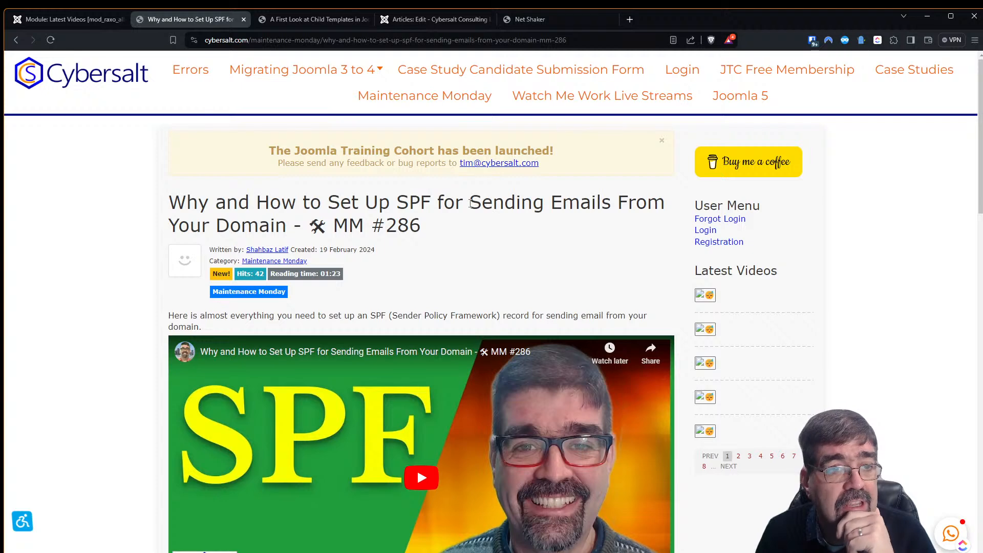
- Save and close the restored Child Templates article, and open the SPF MM #286 article by searching the article list for "spf"
left_click(407, 19)
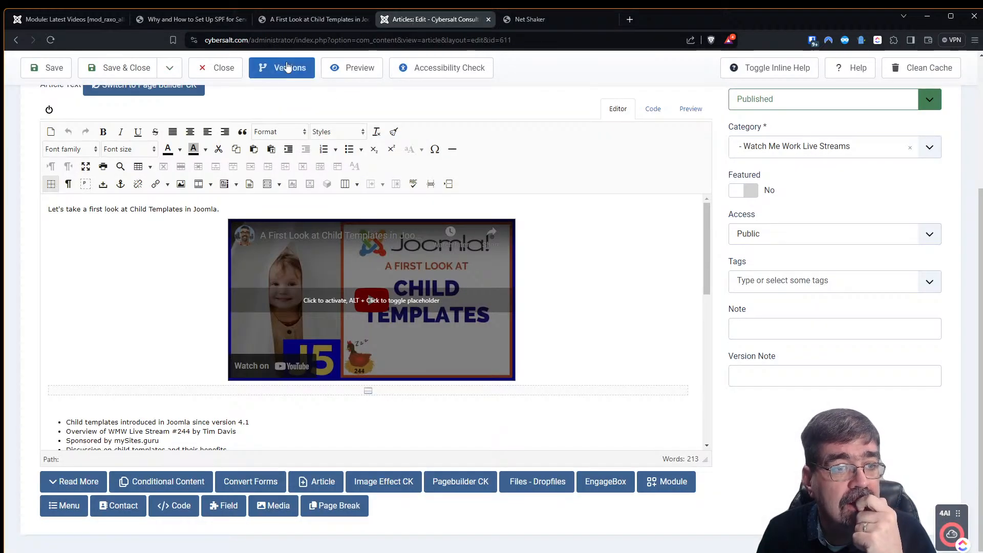
left_click(139, 76)
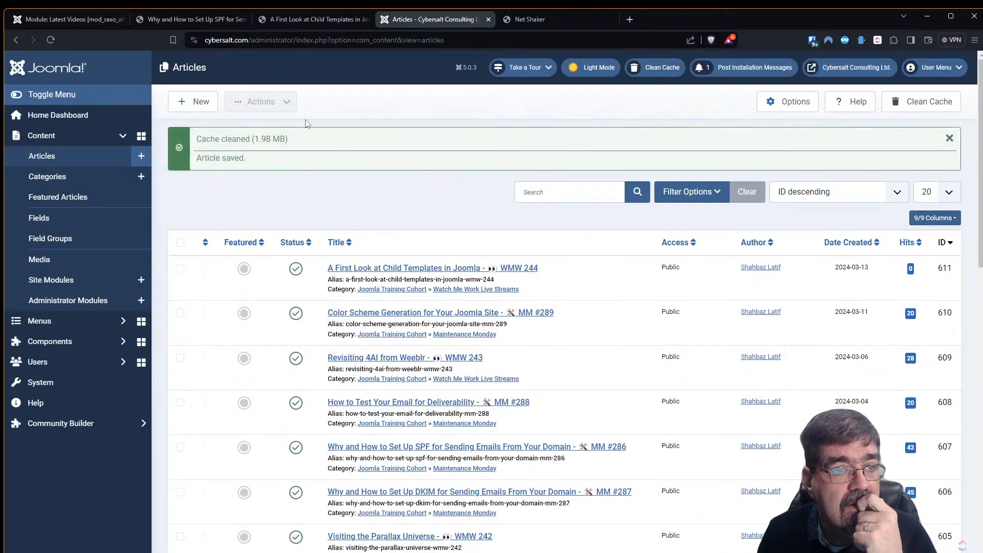
left_click(550, 201)
type("spf")
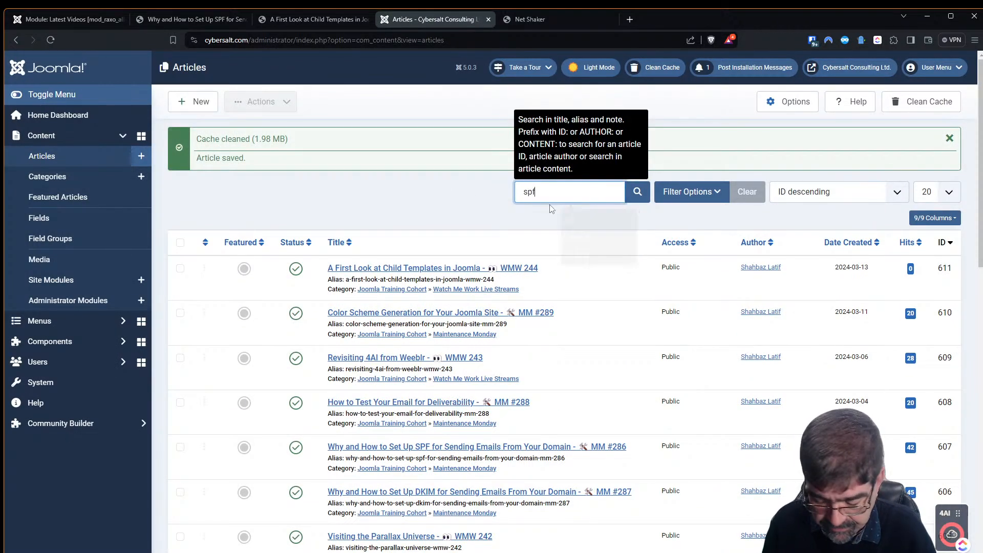
key("Return")
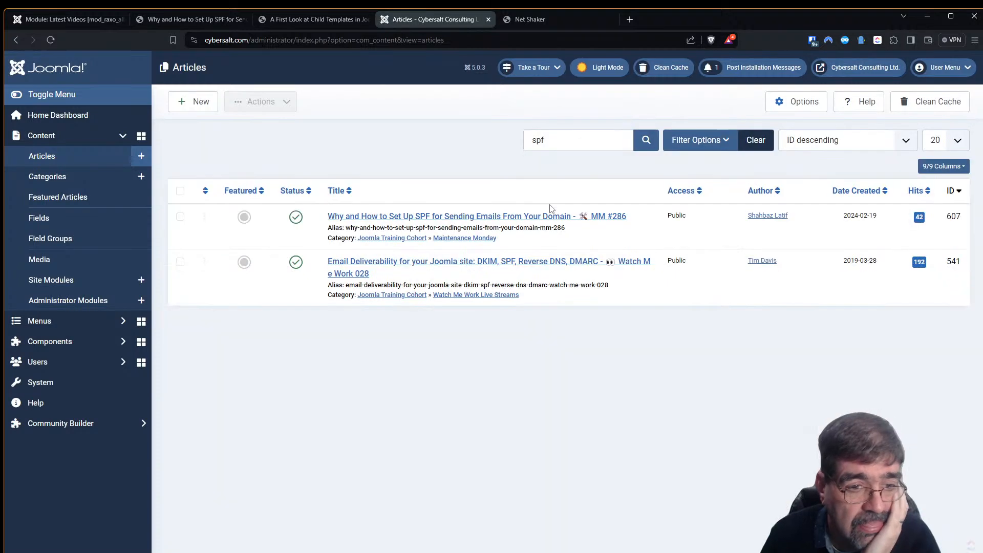
left_click(426, 217)
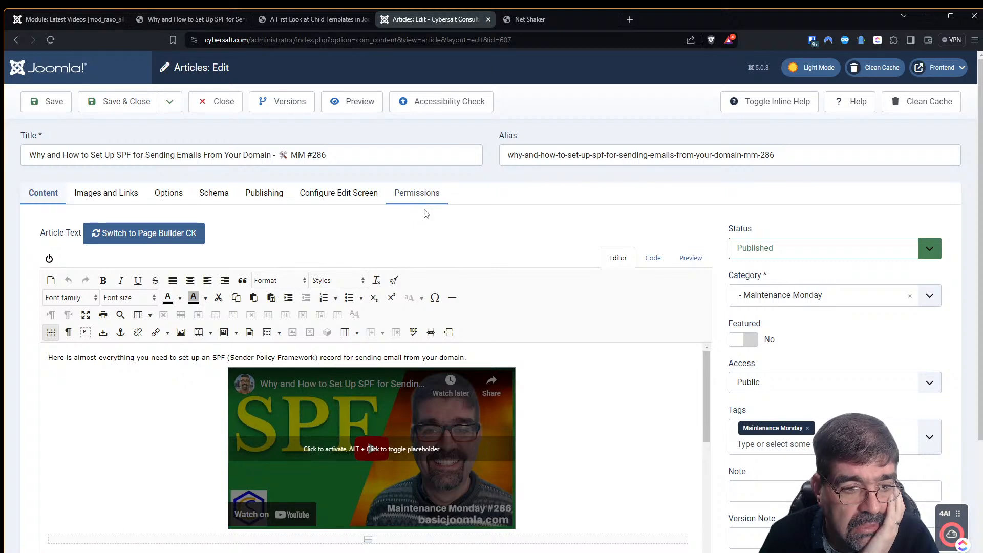
- Delete the Read More separator below the video in the SPF article and save the article
scroll(373, 358, "down", 3)
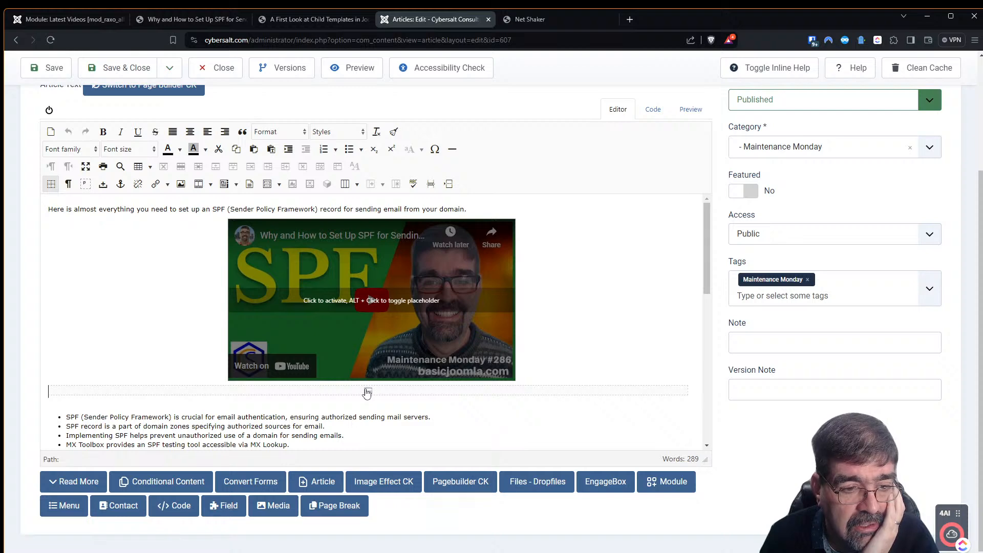
left_click(368, 391)
key("Delete")
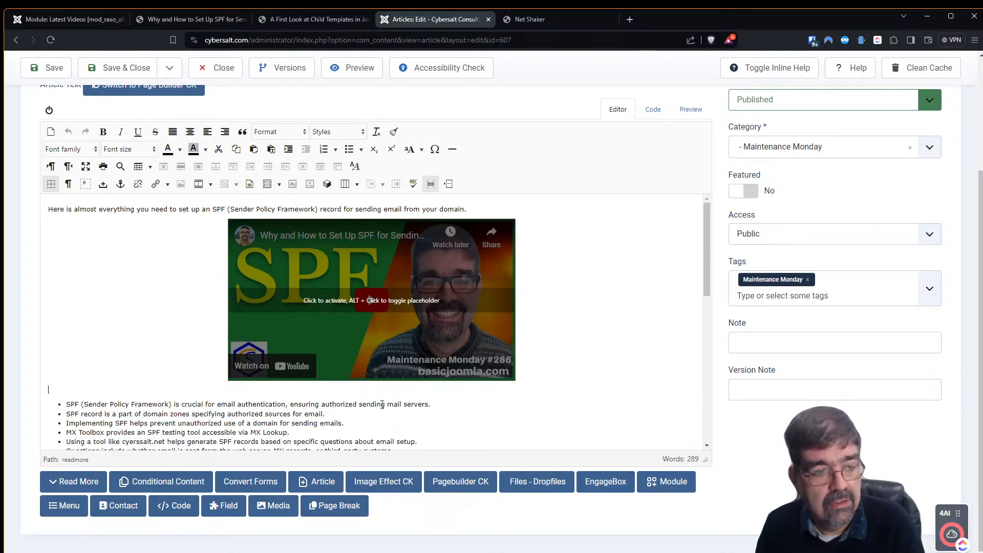
left_click(49, 69)
- Reload the Net Shaker page and check the thumbnails on page 2 of the Latest Videos module
left_click(552, 19)
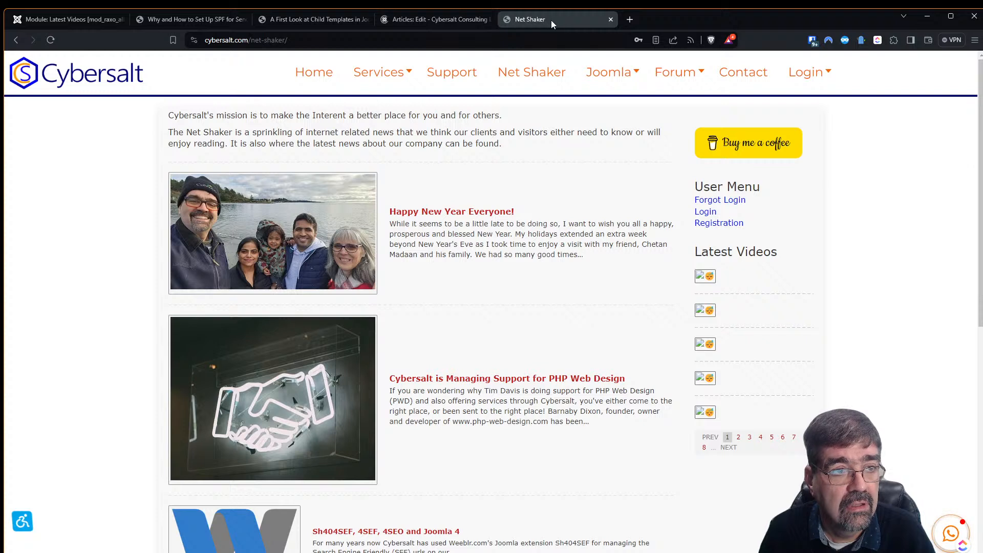
left_click(738, 438)
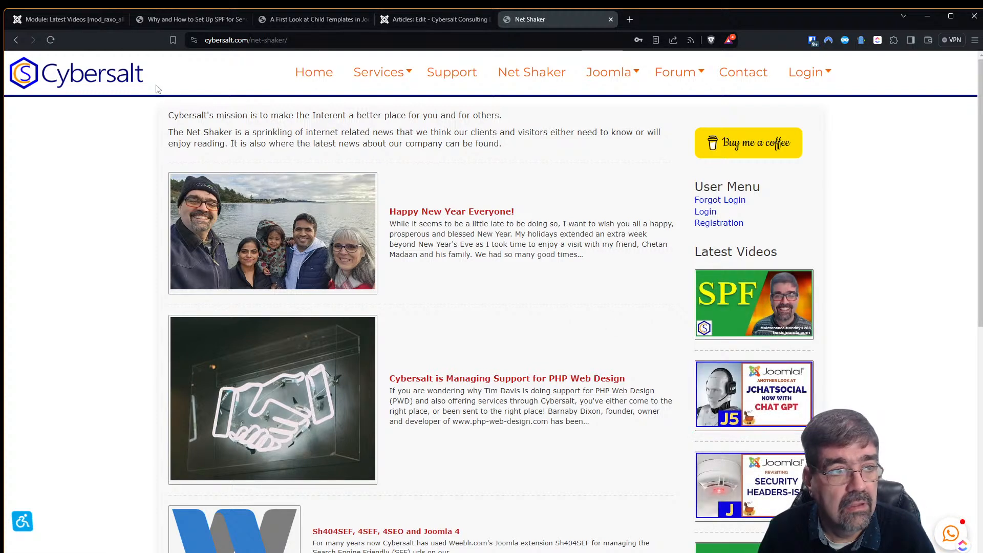
left_click(50, 39)
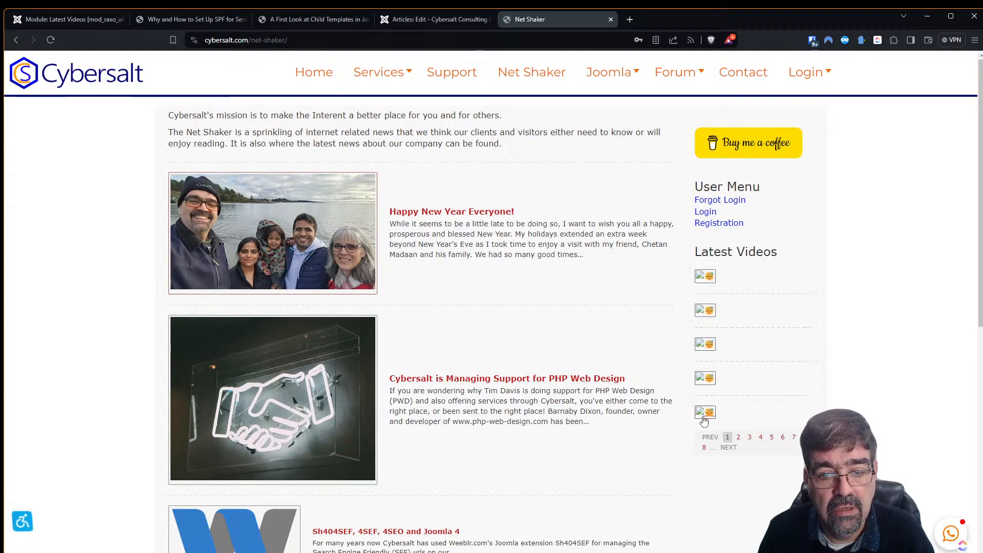
left_click(741, 438)
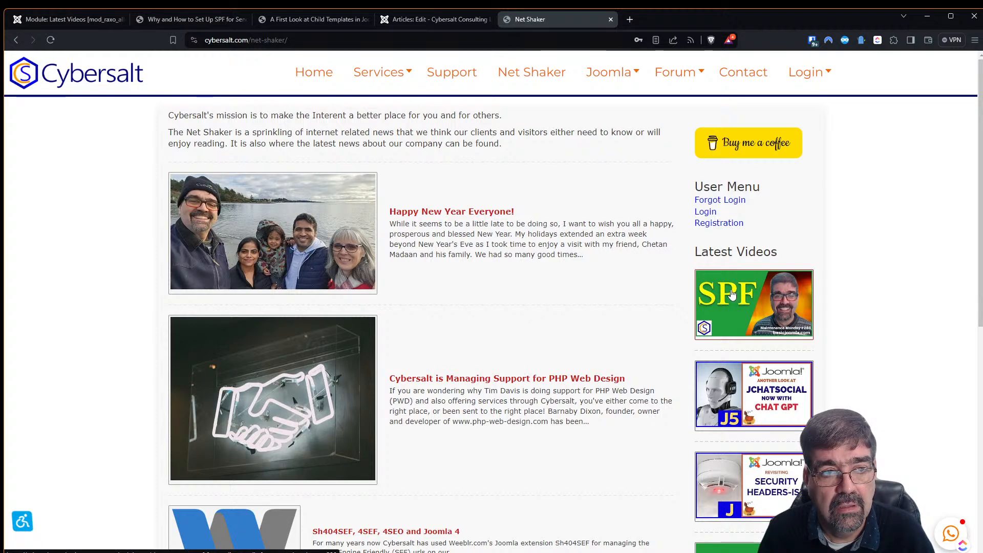
- Examine the SPF article's body and HTML source, including the link lines and the thumbnail image near the end
left_click(424, 19)
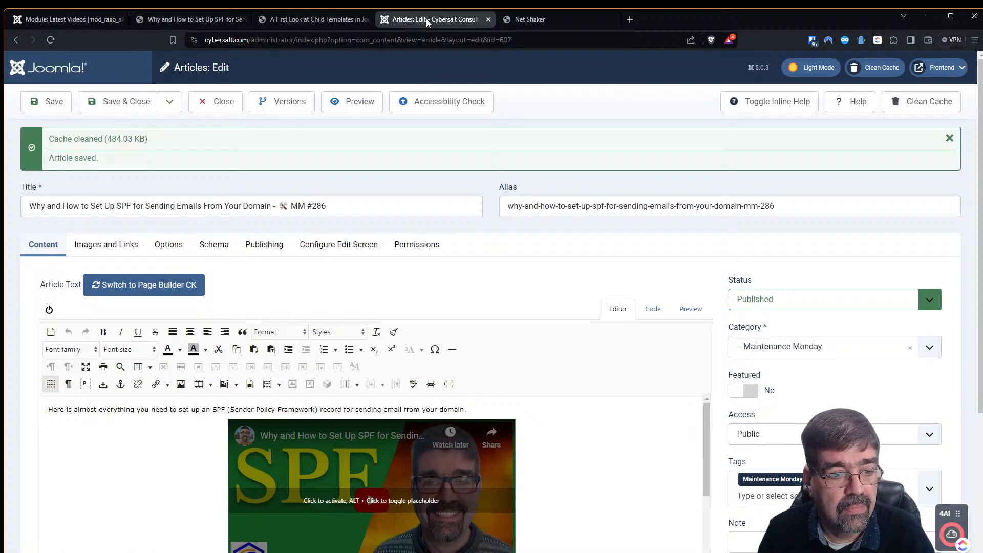
scroll(540, 451, "down", 10)
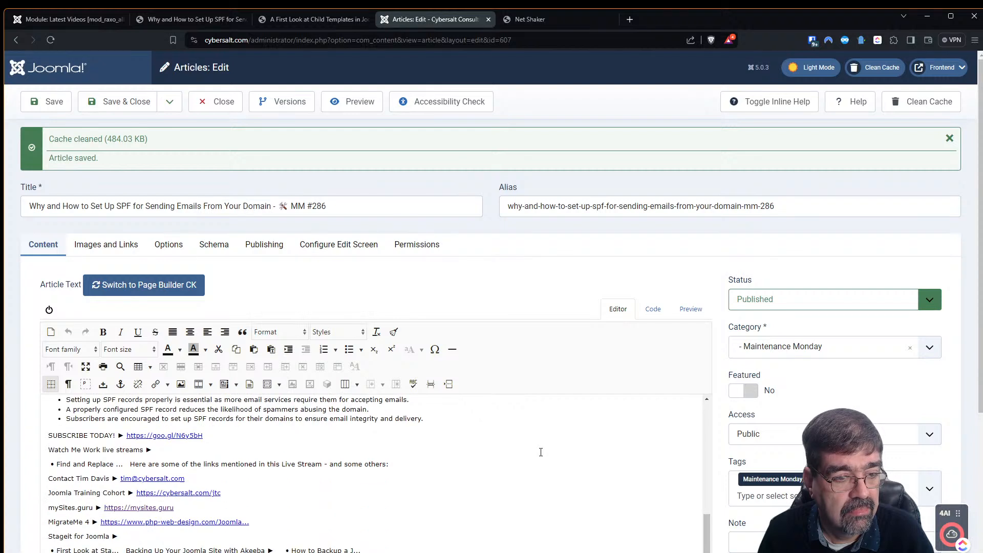
scroll(540, 452, "down", 2)
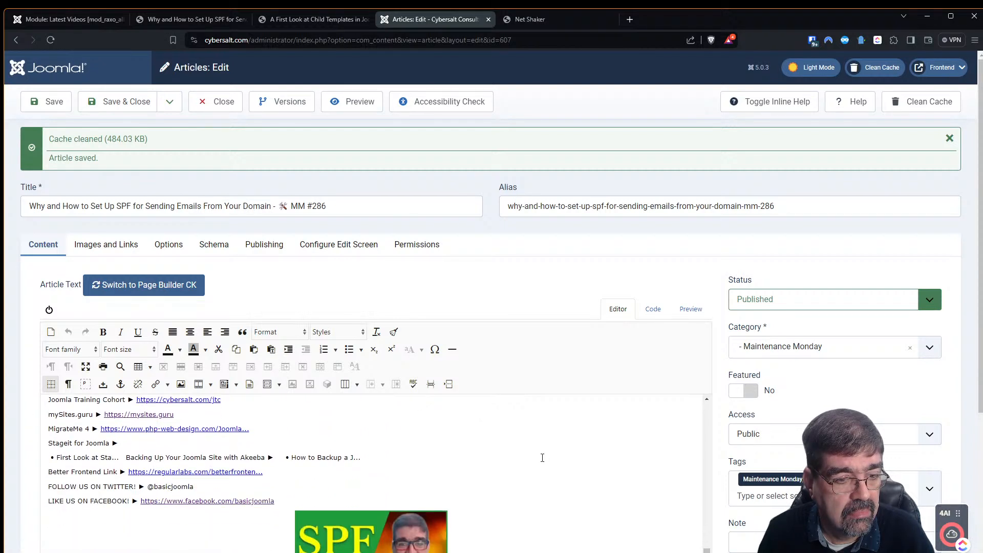
left_click(653, 308)
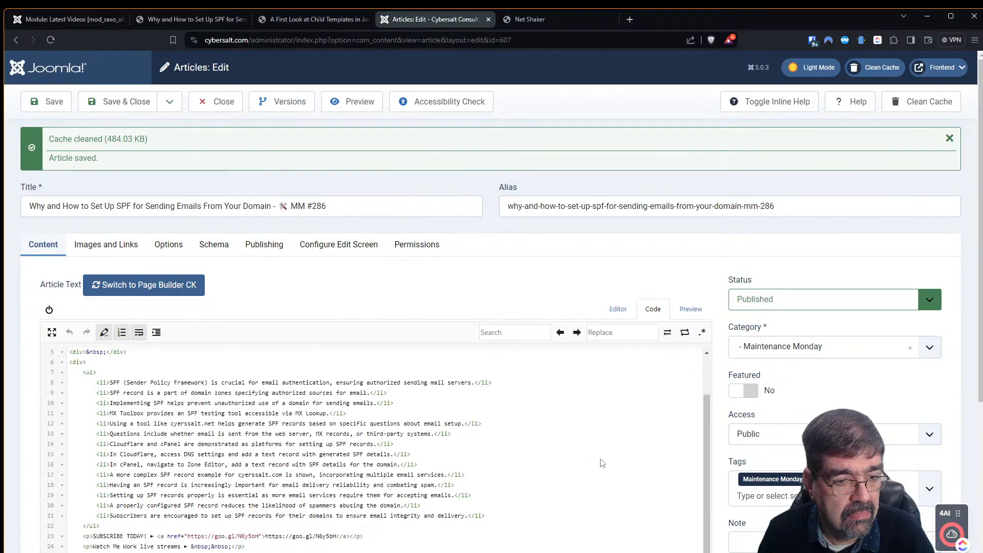
scroll(603, 452, "down", 4)
scroll(603, 452, "down", 1)
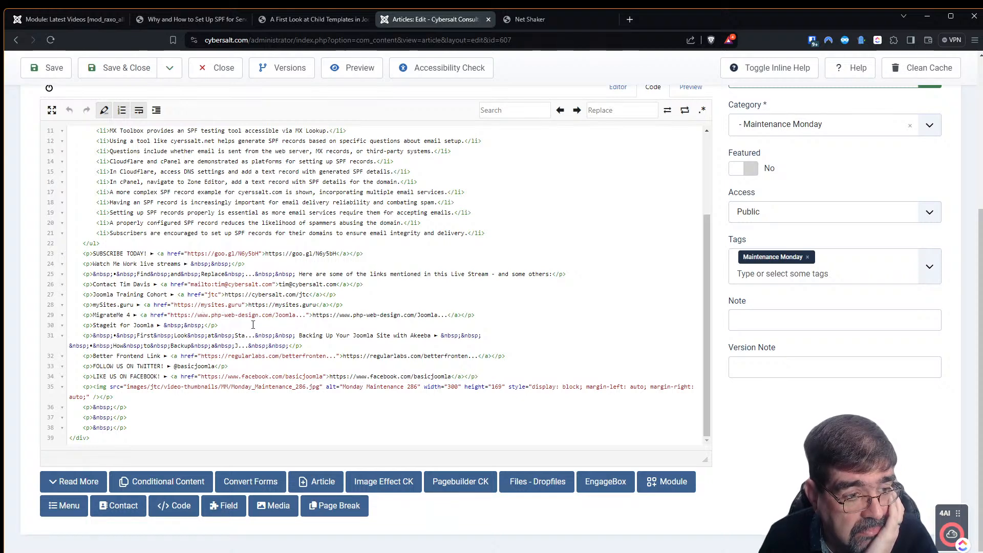
scroll(253, 324, "up", 3)
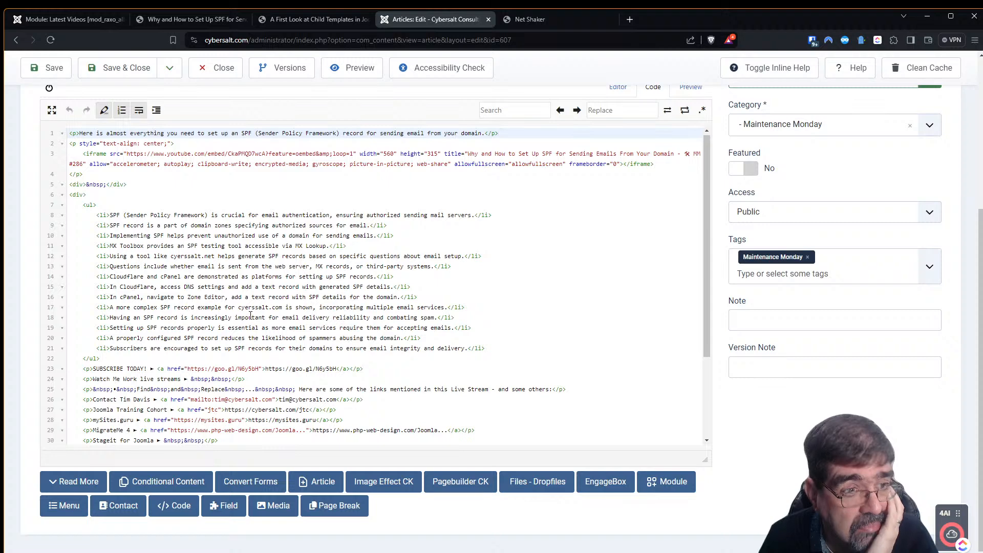
scroll(281, 246, "up", 3)
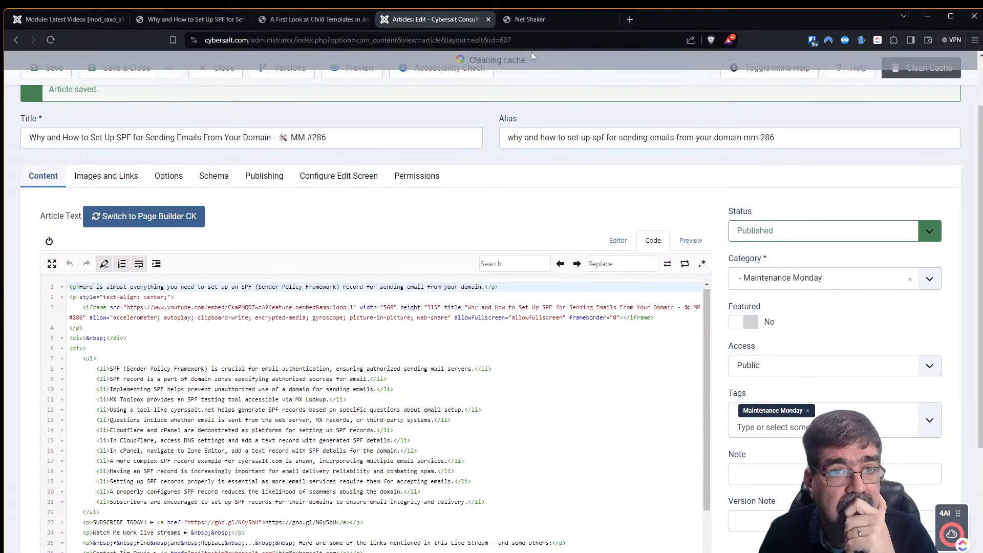
- Compare the Latest Videos module on the Net Shaker page with the one on the published Child Templates article
left_click(530, 20)
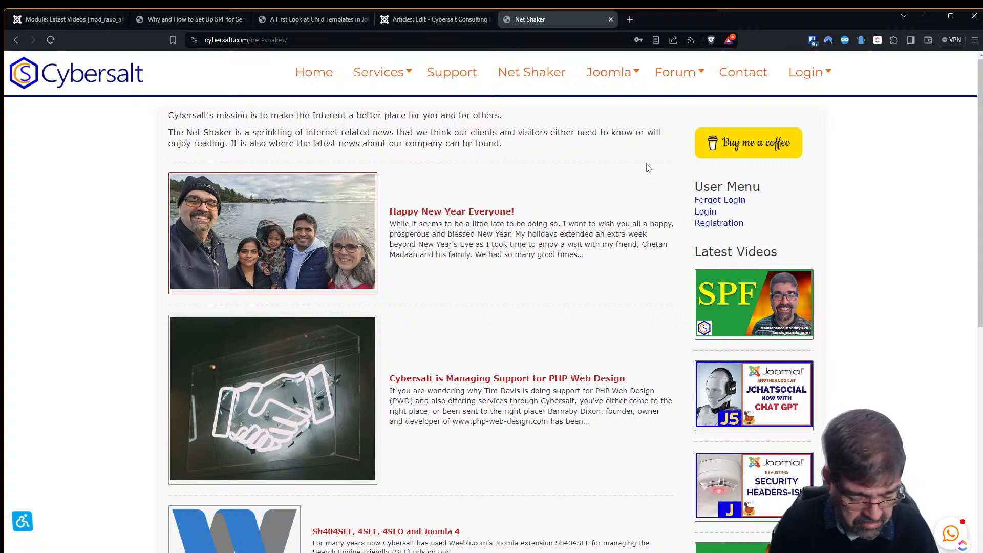
mouse_move(634, 70)
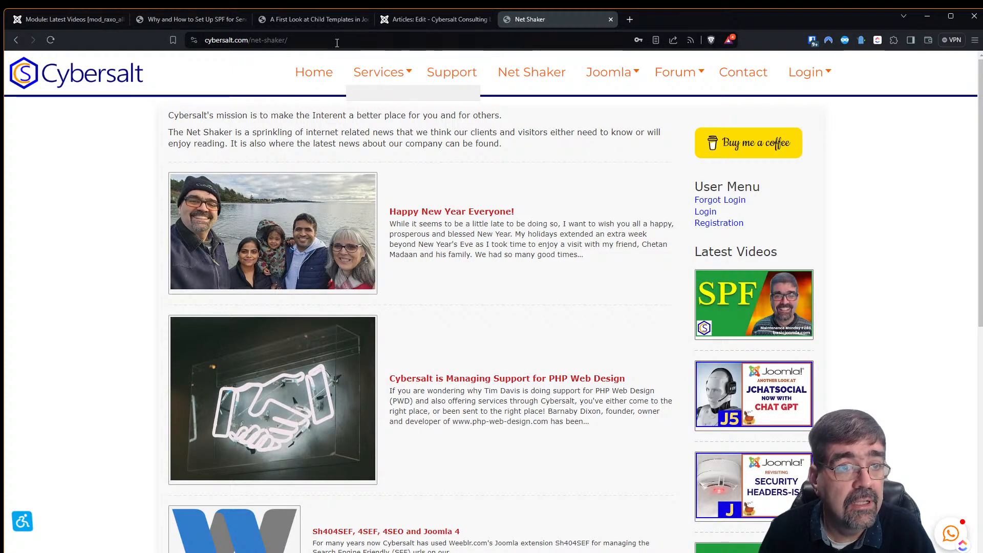
left_click(313, 20)
scroll(619, 220, "up", 5)
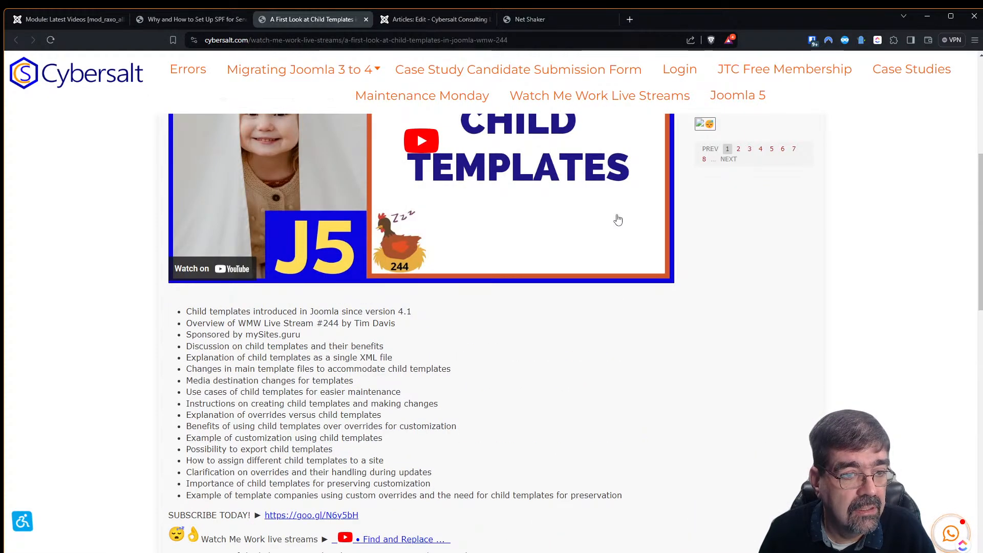
scroll(640, 215, "up", 5)
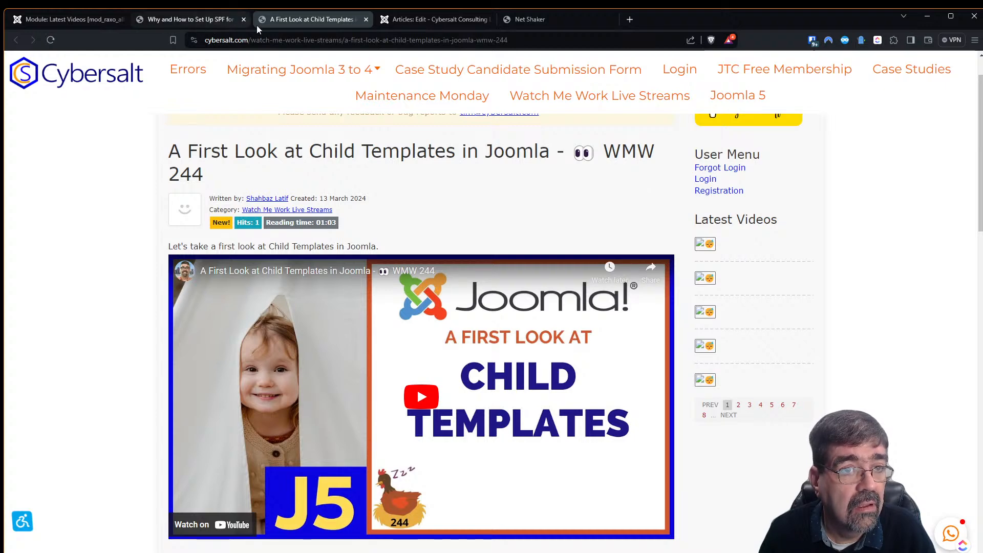
- Review the SPF article's link lines and closing thumbnail image in the visual editor
left_click(438, 19)
left_click(618, 240)
scroll(600, 411, "down", 10)
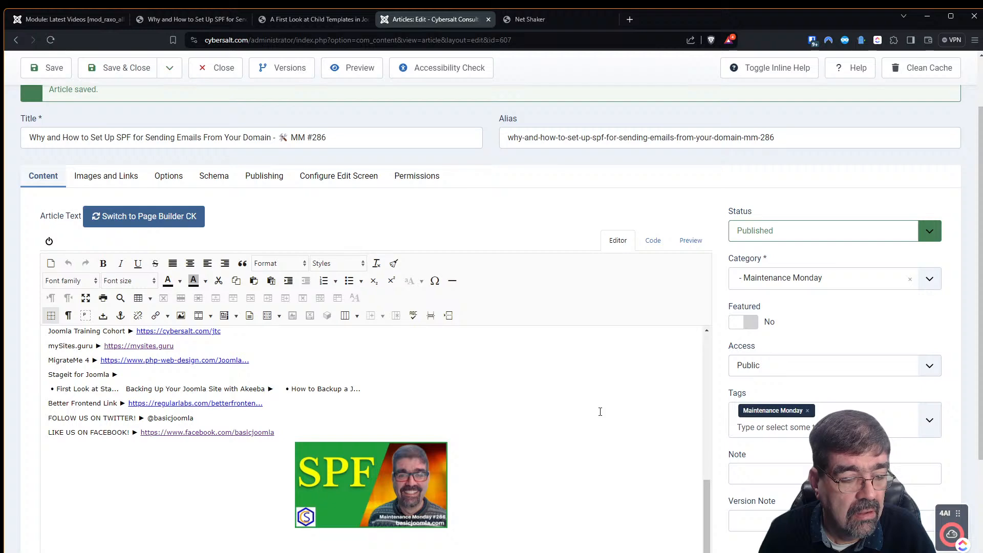
scroll(602, 404, "down", 2)
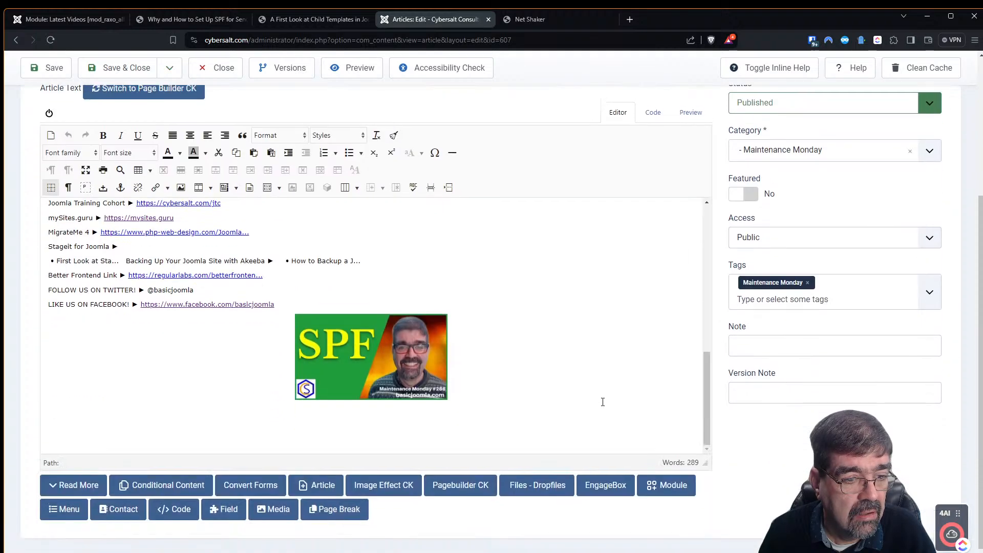
scroll(602, 402, "up", 12)
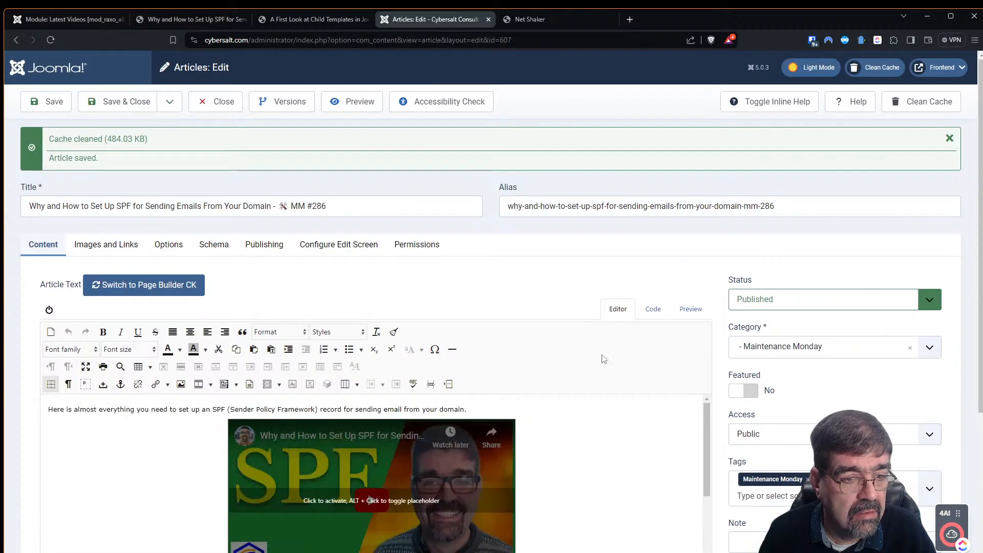
- Close the SPF article, clear the article list search, and open the article "A First Look at Child Templates in Joomla" WMW 244
left_click(221, 102)
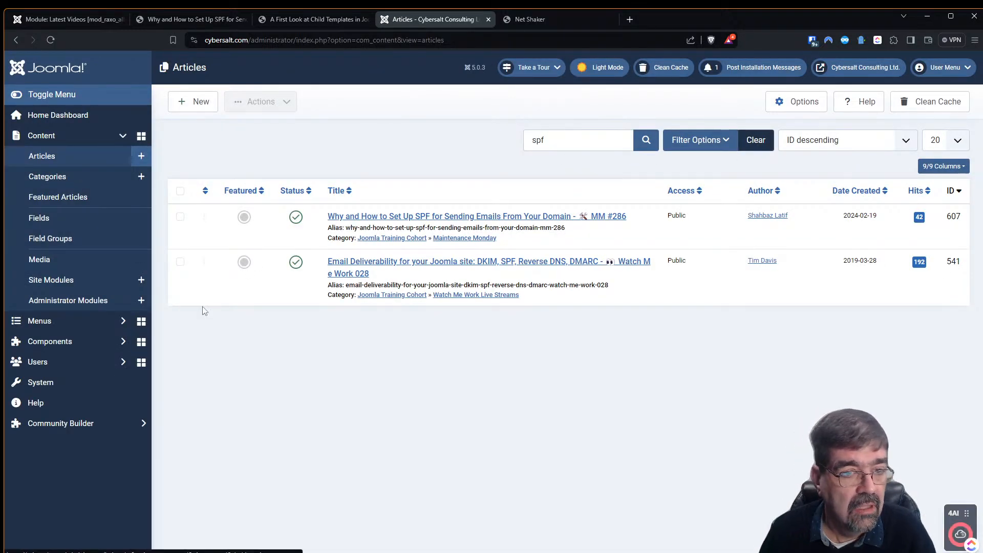
left_click(756, 140)
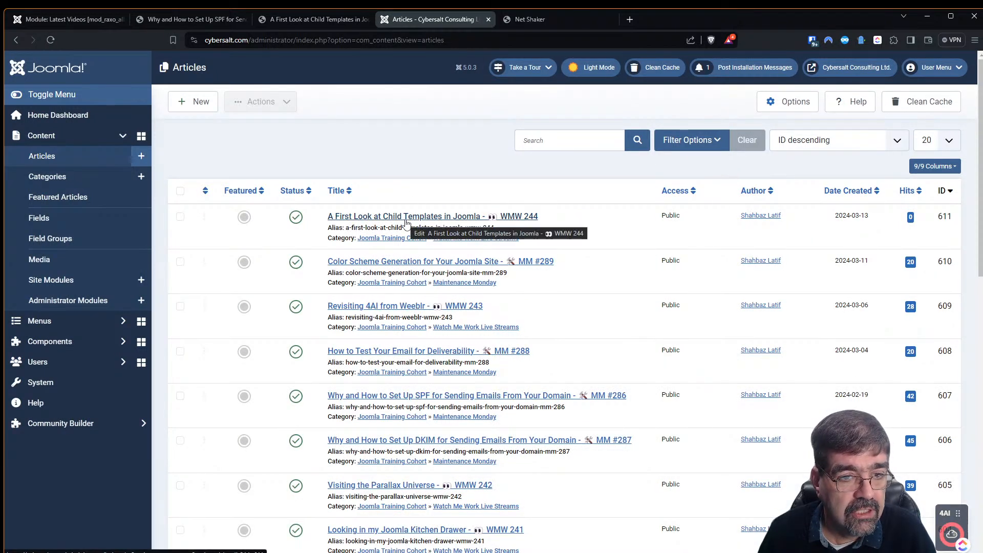
left_click(374, 217)
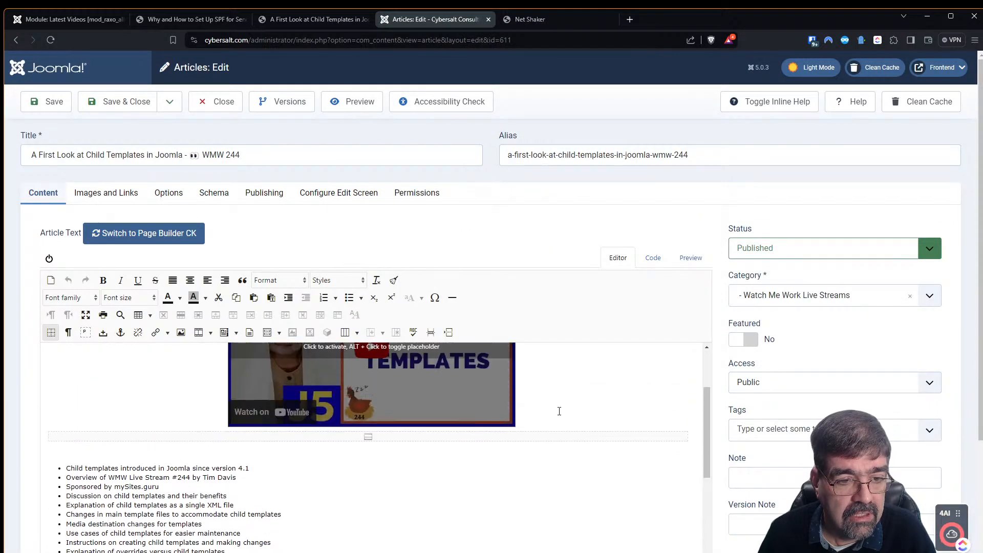
- Delete the Read More separator below the video in the Child Templates article and save the article
left_click(551, 437)
key("Delete")
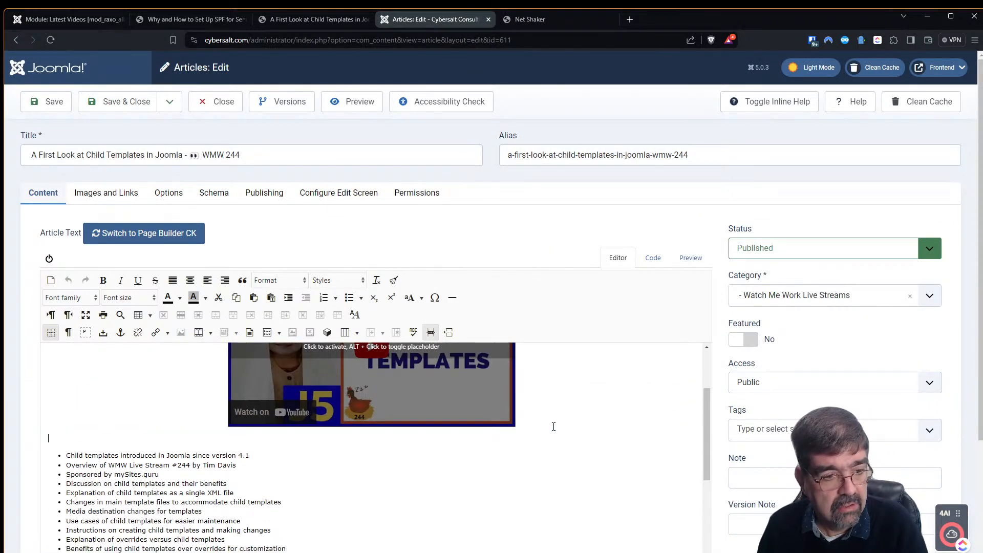
left_click(47, 101)
- Reload the Net Shaker page and check the images in the Latest Videos module
left_click(522, 17)
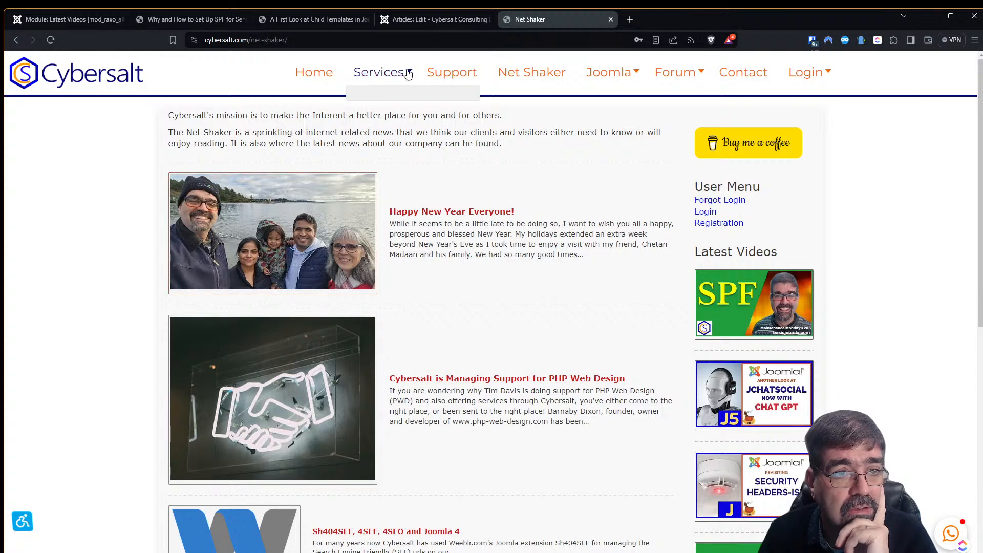
left_click(50, 40)
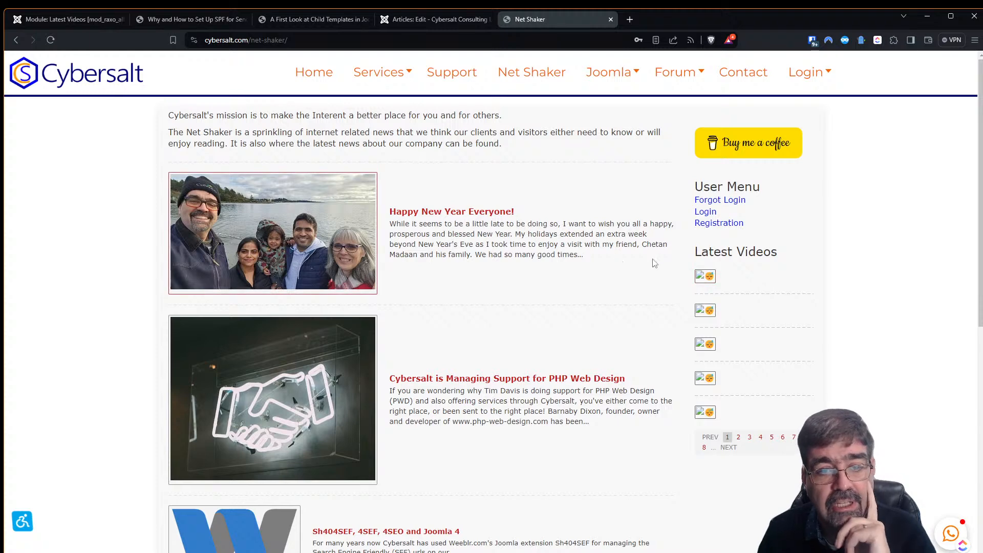
key("F5")
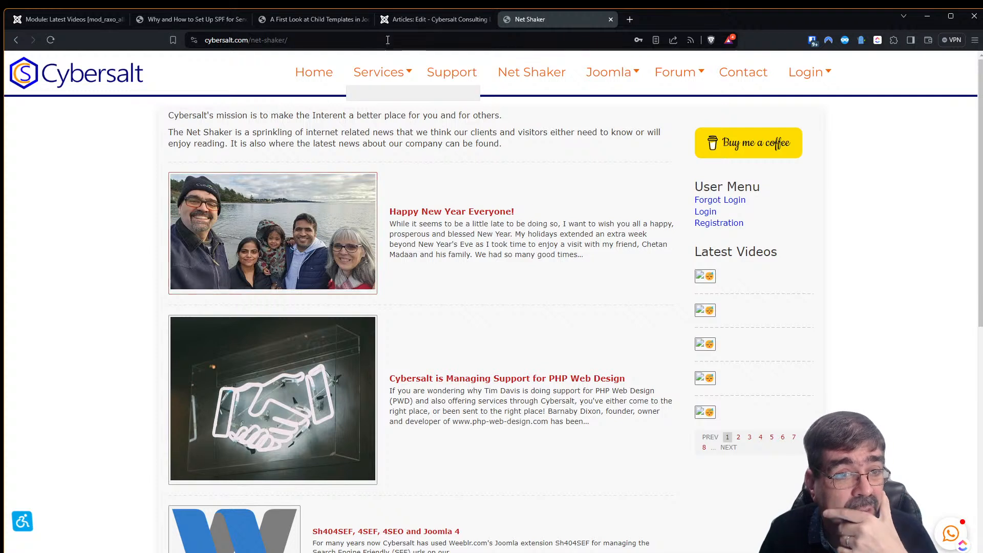
- Reload the published Child Templates article and look through its video, bullet list, link lines and thumbnail image
left_click(328, 20)
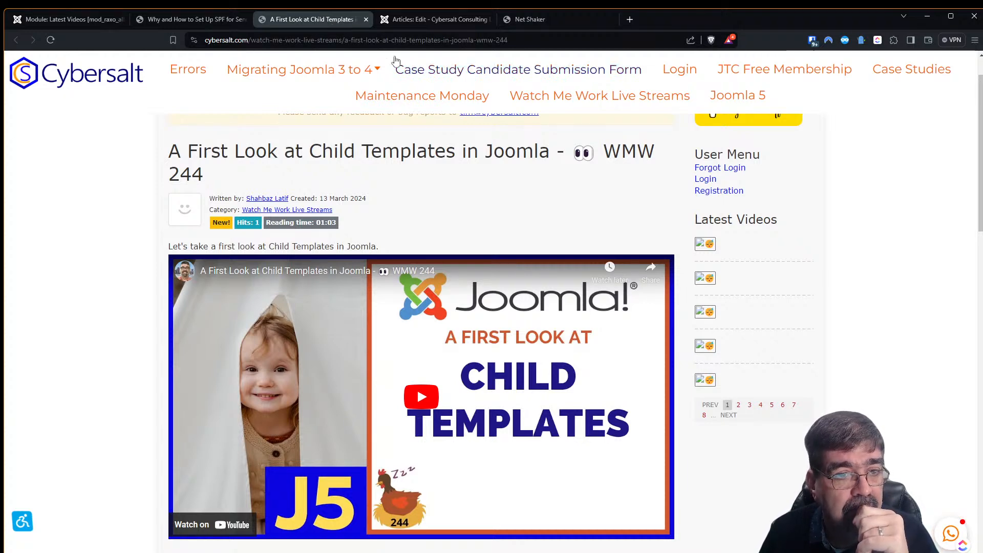
scroll(577, 192, "up", 1)
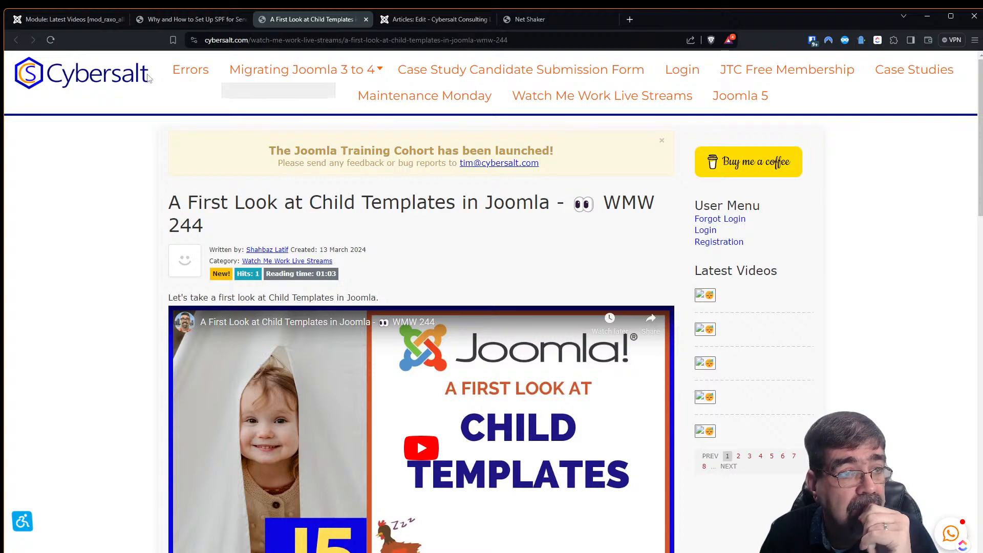
left_click(50, 40)
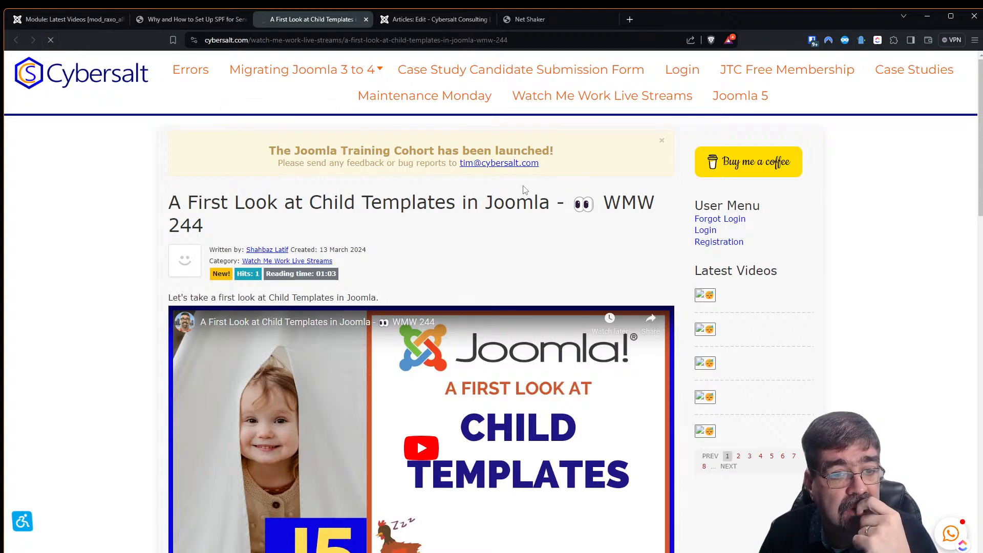
scroll(527, 204, "down", 10)
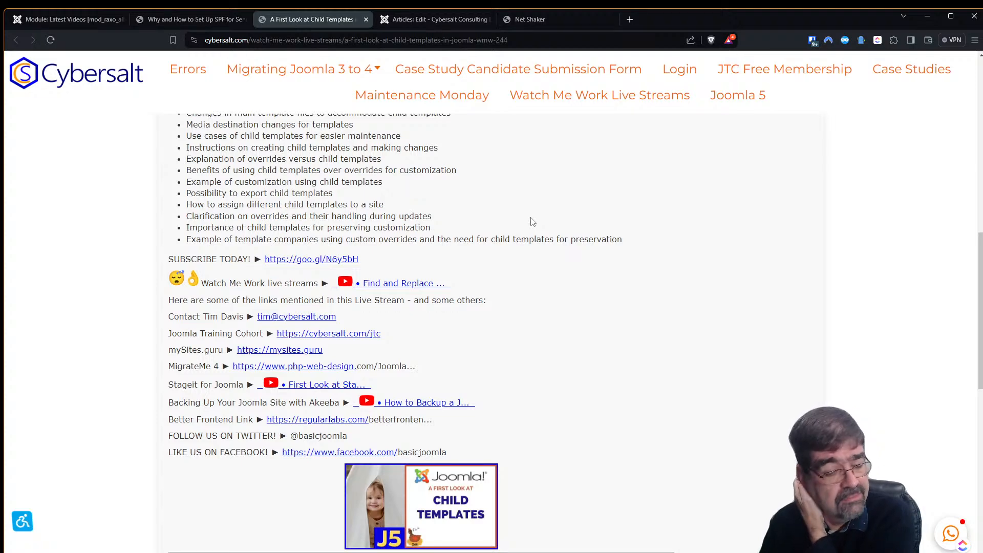
scroll(532, 221, "up", 3)
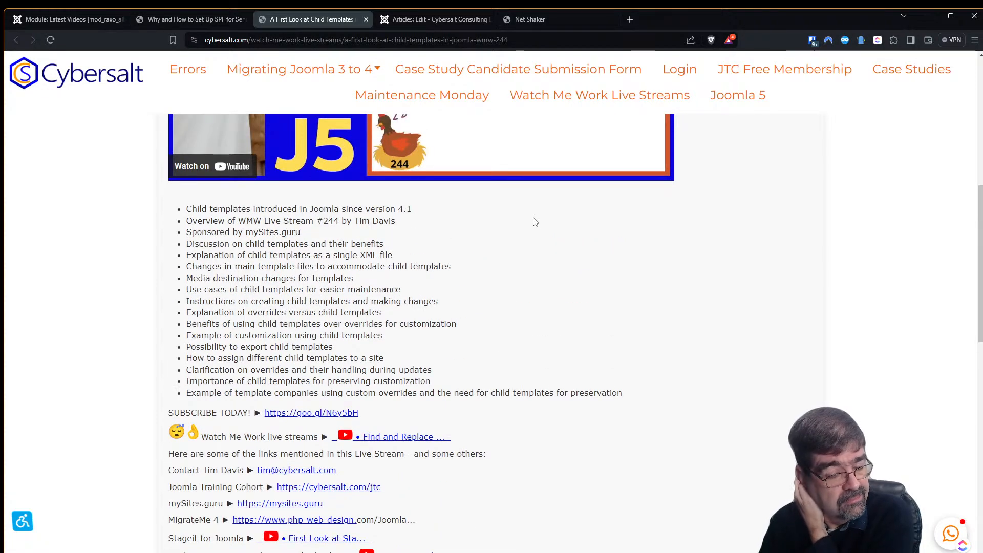
scroll(533, 222, "up", 3)
scroll(533, 221, "up", 3)
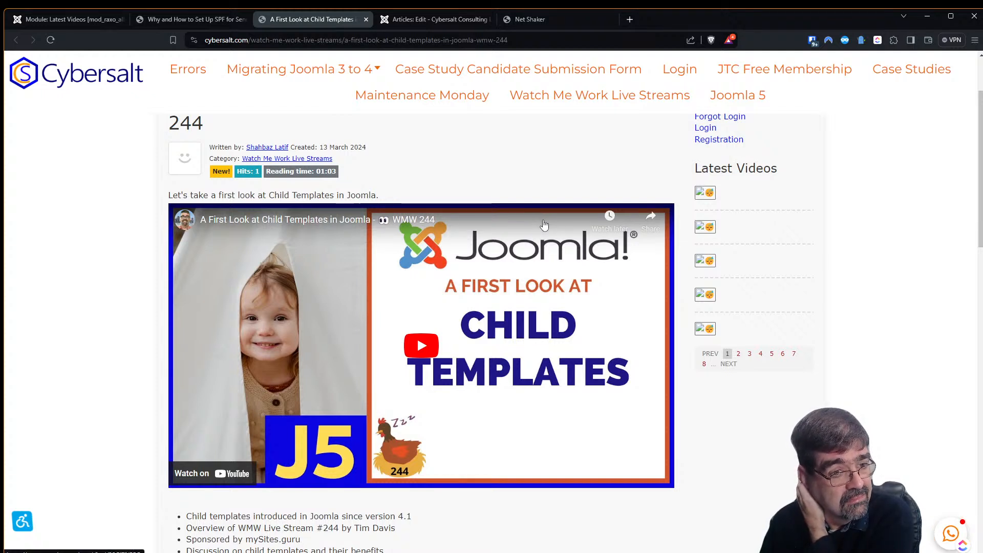
- Inspect the Child Templates article's HTML source, from the video embed through the link lines to the thumbnail image
left_click(392, 20)
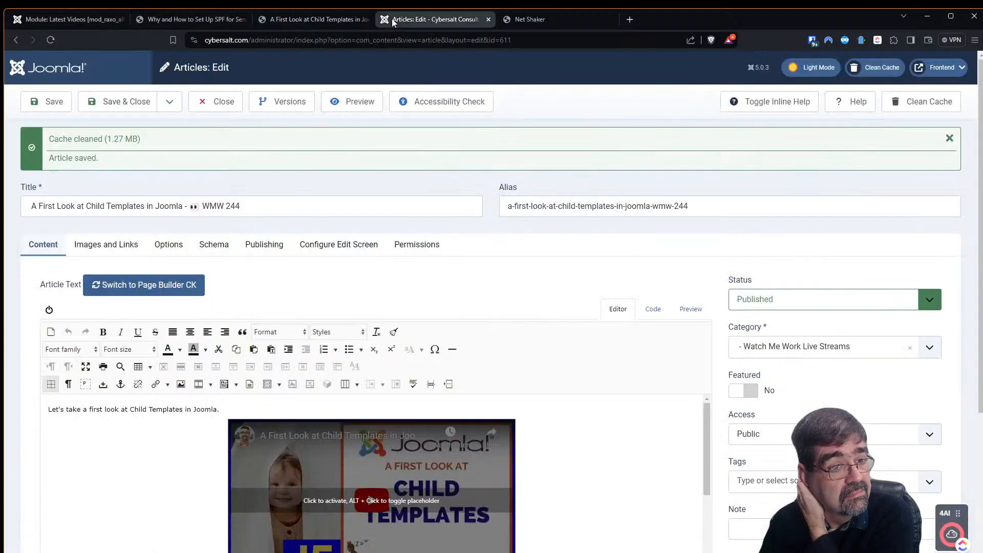
scroll(606, 318, "down", 4)
left_click(651, 109)
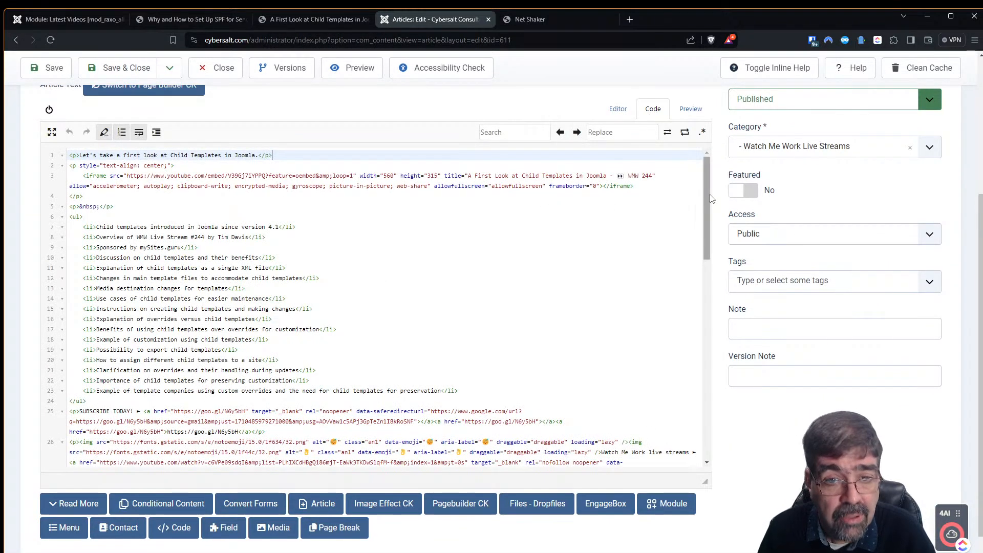
scroll(688, 260, "down", 5)
scroll(687, 260, "down", 10)
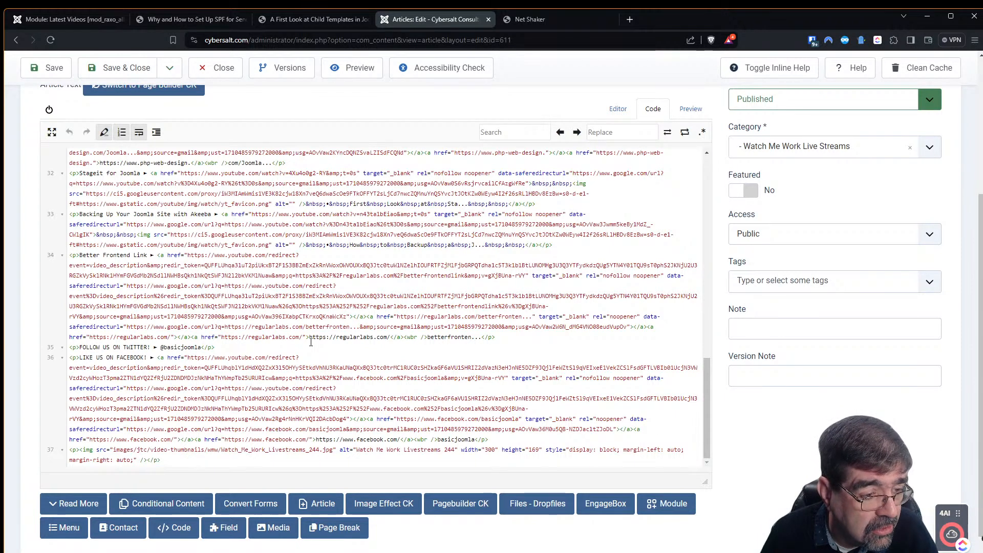
- Delete the block from "SUBSCRIBE TODAY!" through "LIKE US ON FACEBOOK!" in the Child Templates article, keeping the bullet list and thumbnail image
left_click(618, 109)
scroll(135, 278, "down", 5)
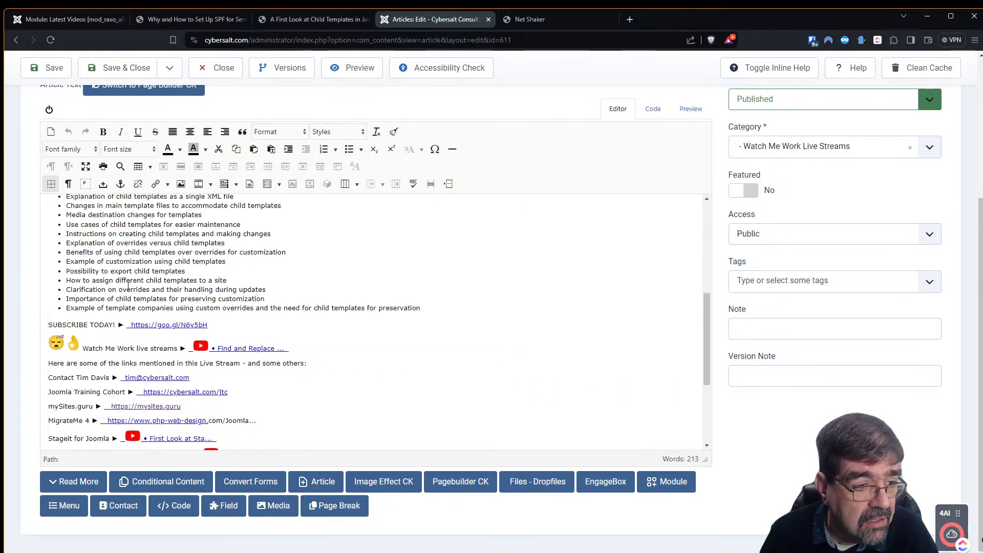
scroll(296, 323, "down", 3)
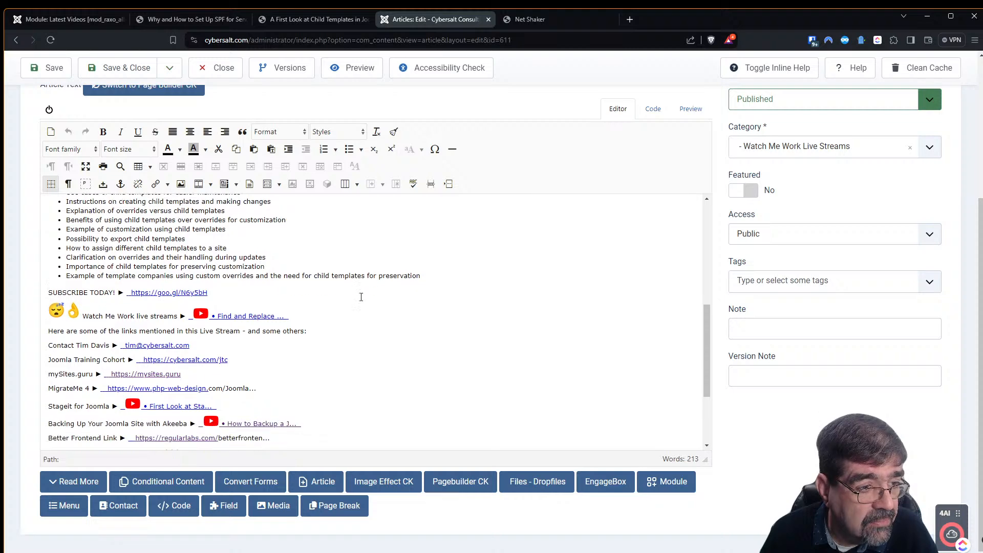
left_click_drag(49, 214, 327, 384)
left_click(297, 338)
key("Delete")
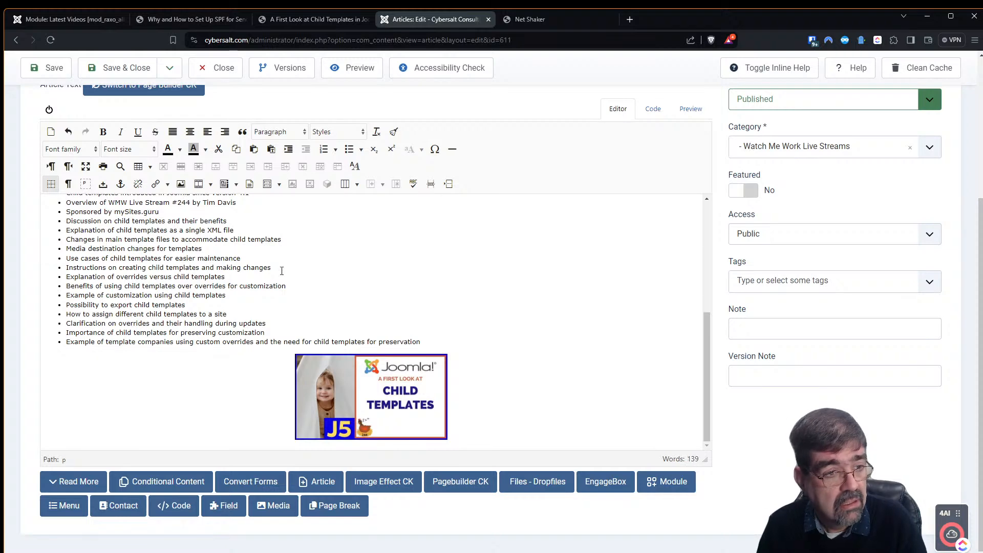
left_click(465, 345)
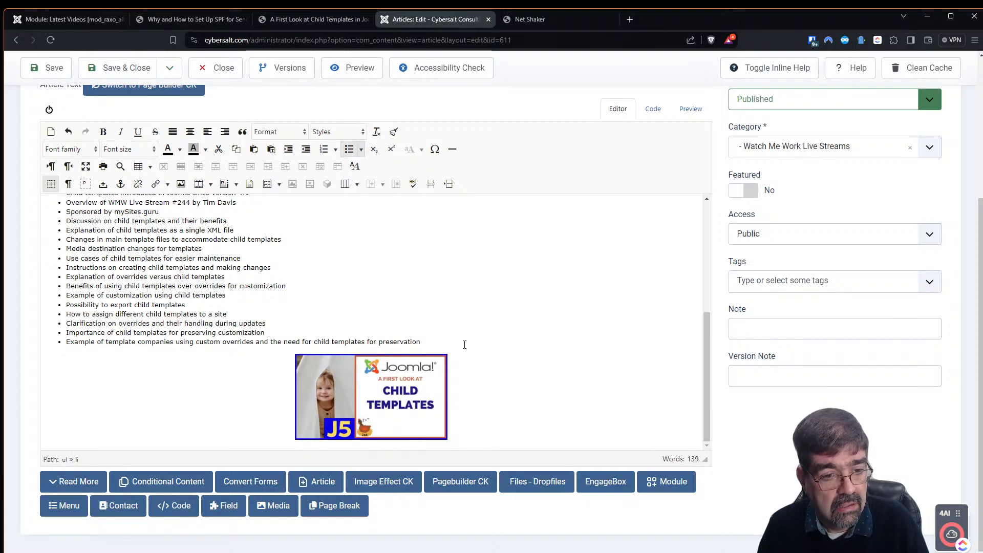
scroll(486, 322, "up", 3)
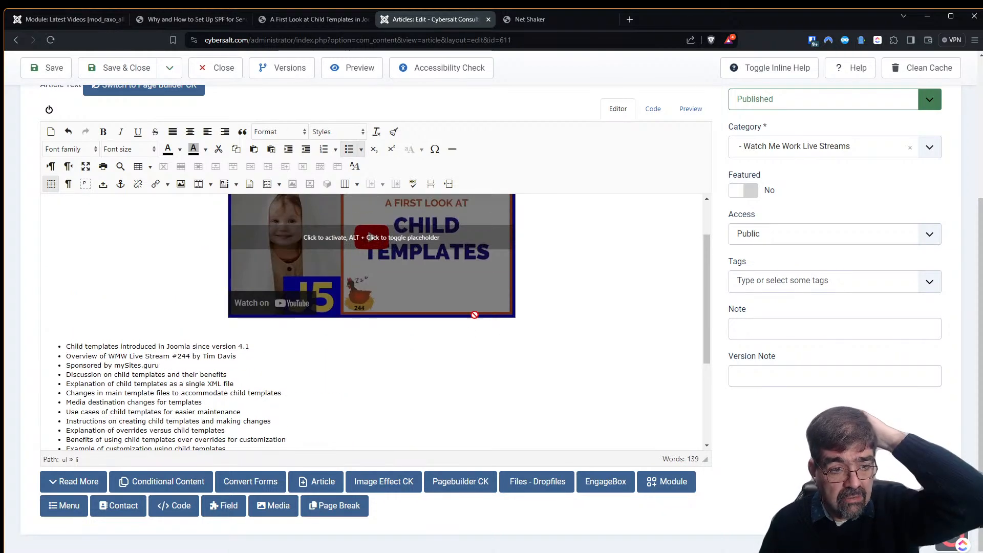
- Test the Latest Videos images on the Net Shaker page with a Read More separator saved below the article's video
left_click(308, 329)
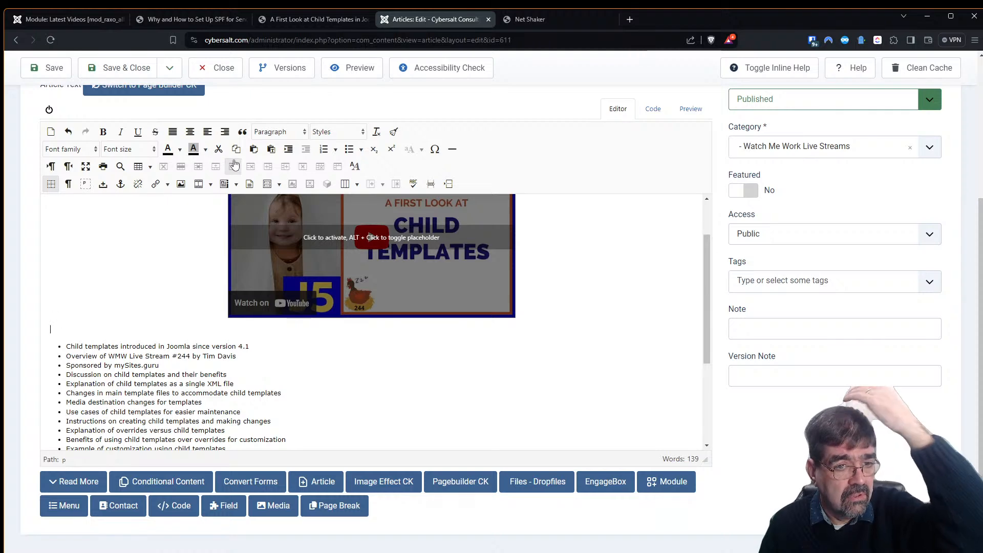
left_click(431, 184)
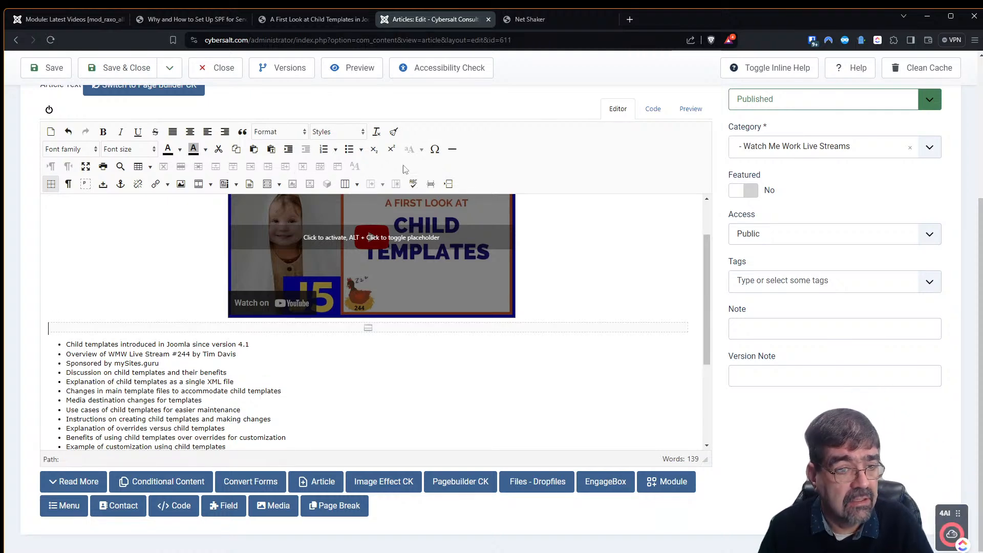
left_click(34, 69)
left_click(531, 23)
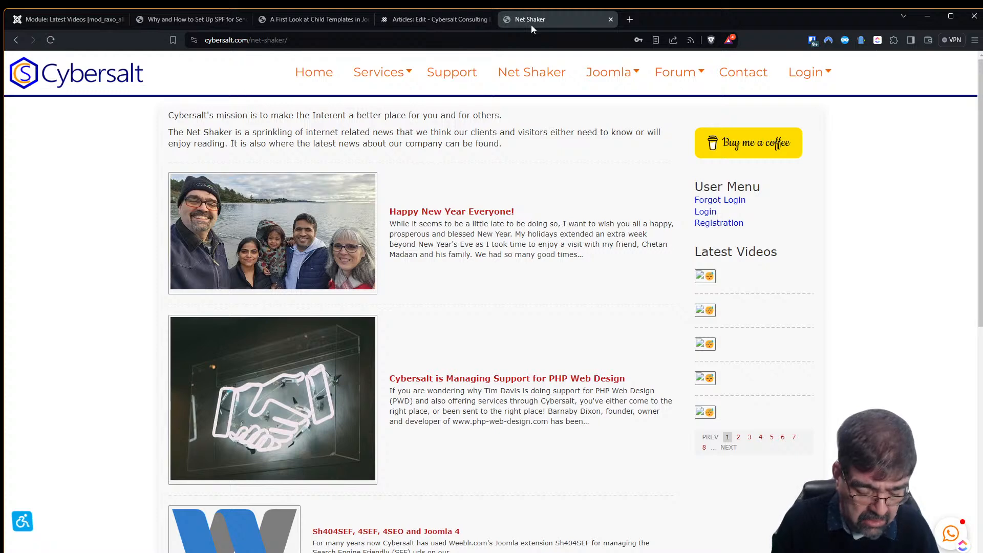
key("F5")
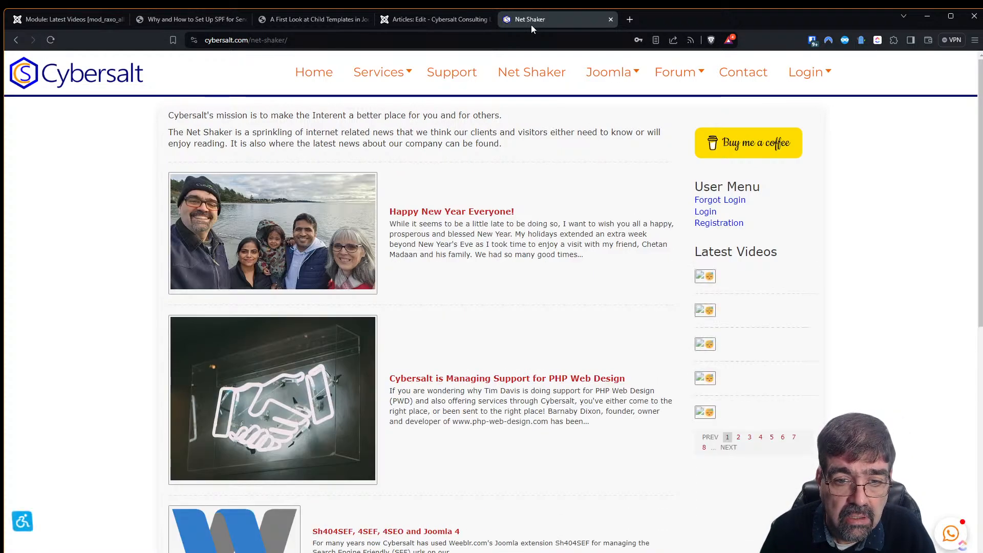
- Save the Child Templates article without the Read More separator and recheck the Latest Videos images on the reloaded Net Shaker page
left_click(411, 20)
scroll(563, 397, "down", 3)
left_click(350, 439)
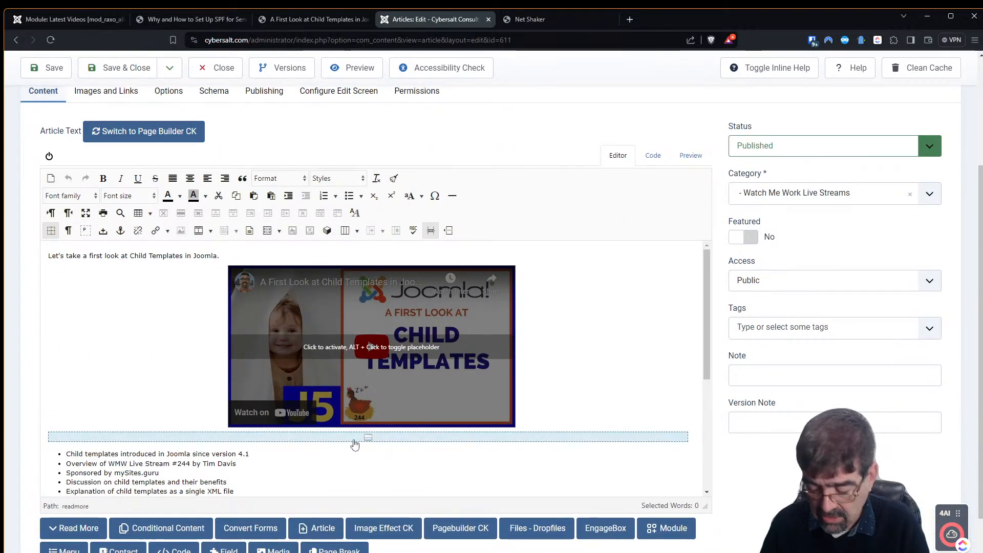
key("Delete")
left_click(60, 76)
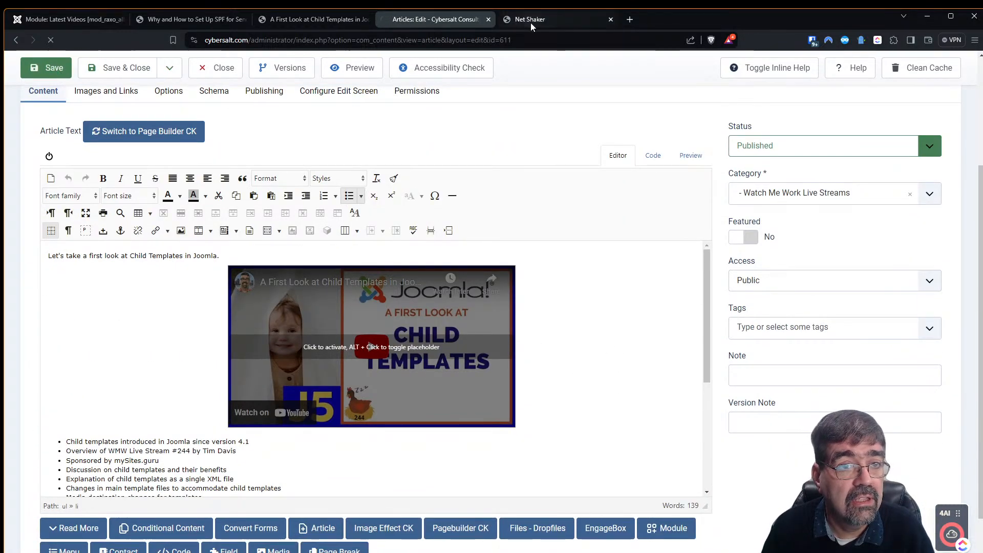
left_click(531, 23)
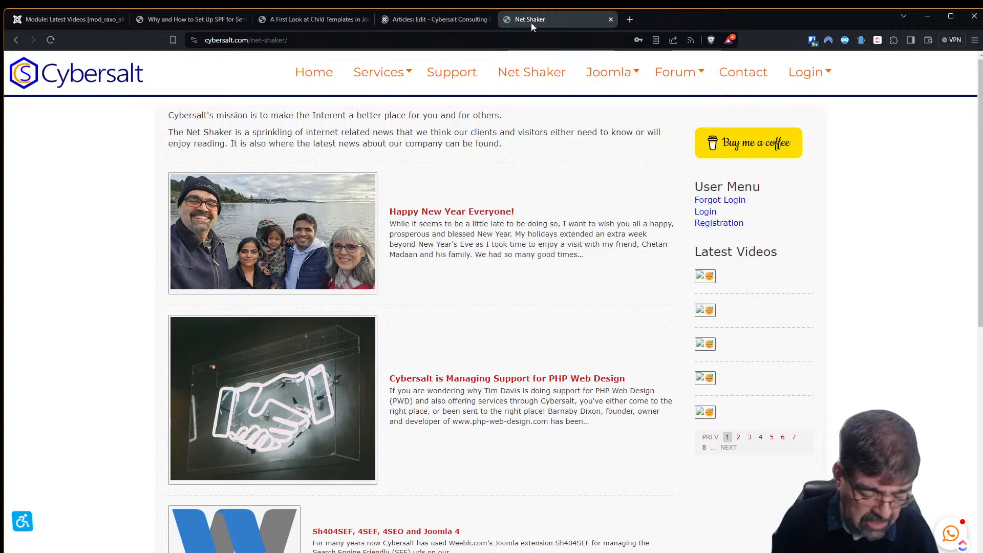
key("F5")
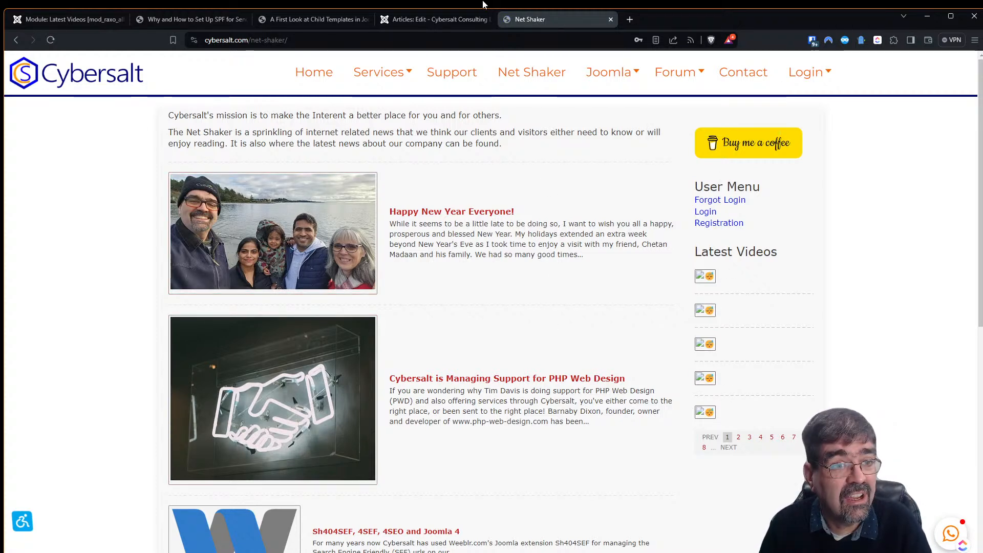
- Open the published Child Templates article's address in a new private window with Tor
left_click(423, 20)
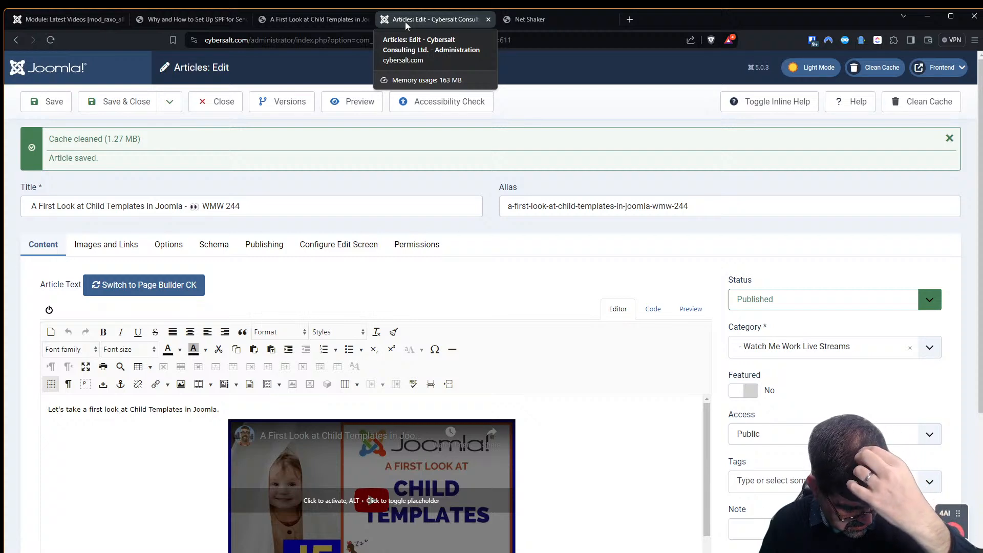
left_click(974, 45)
left_click(901, 95)
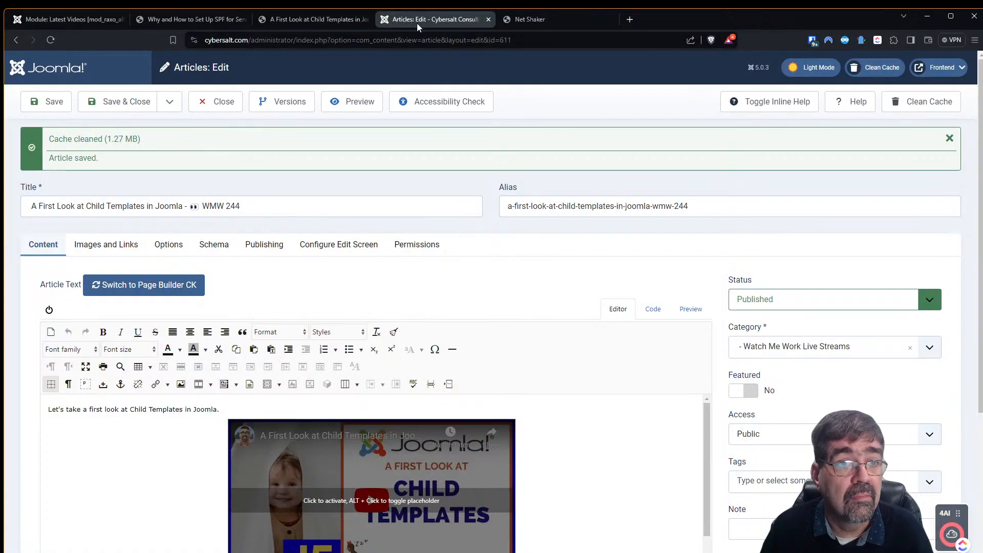
left_click(325, 21)
left_click(331, 41)
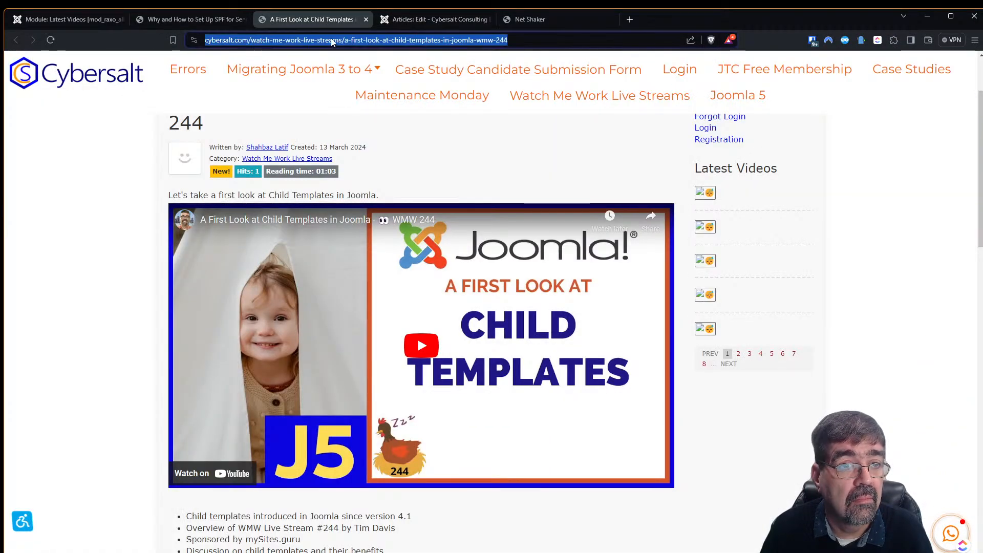
right_click(332, 41)
left_click(379, 89)
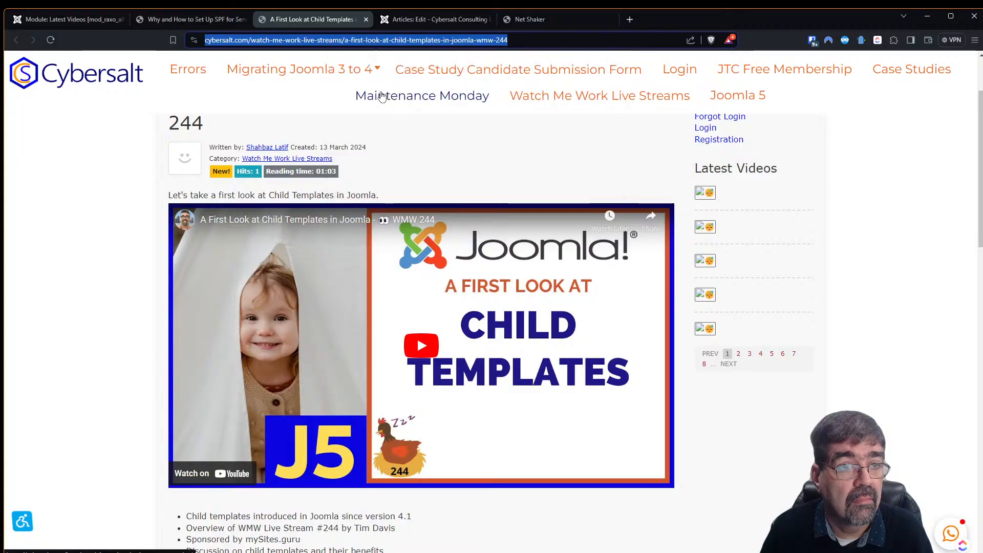
key("alt+Tab")
key("ctrl+v")
key("Return")
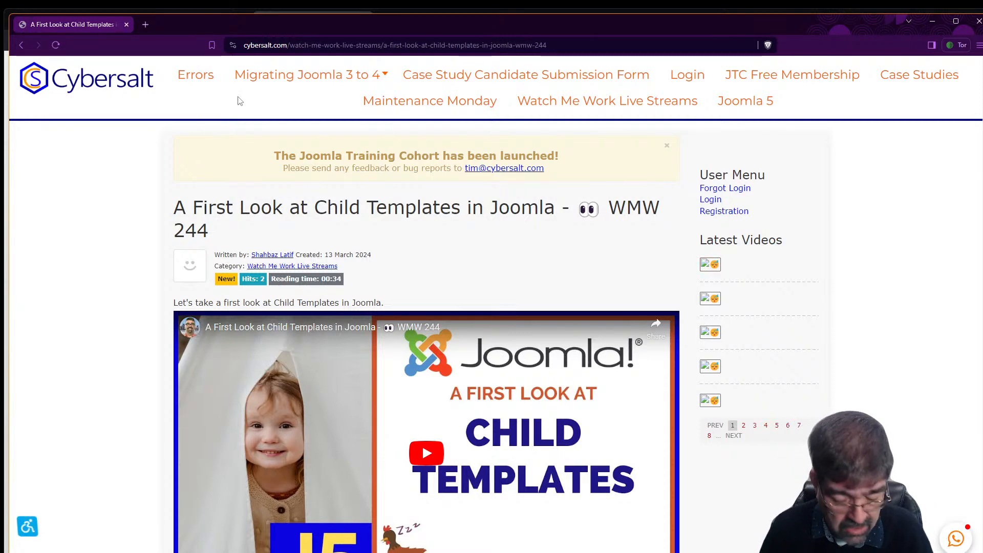
- Reload the Child Templates article in the regular browser window and look through its video, bullet list and thumbnail image
key("alt+Tab")
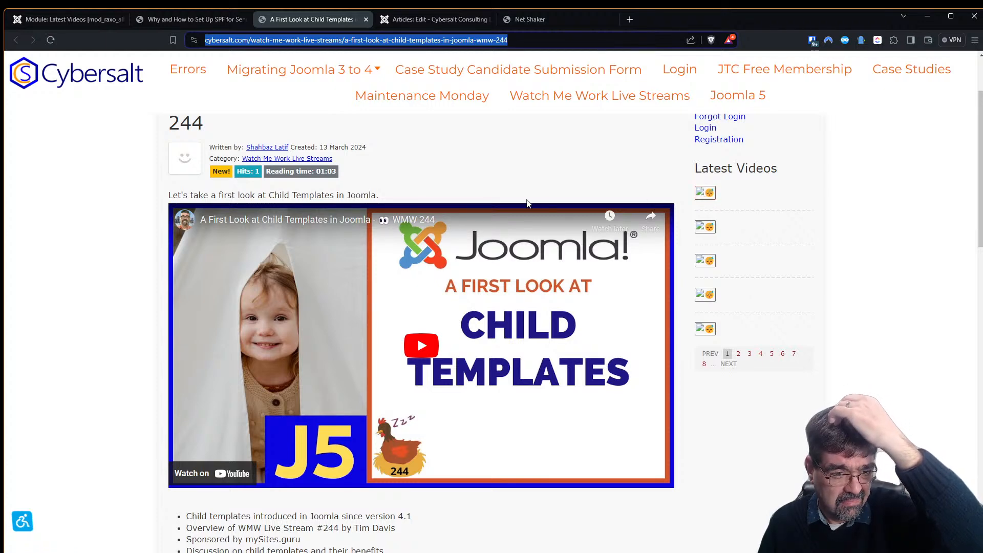
scroll(531, 259, "down", 7)
scroll(533, 256, "up", 5)
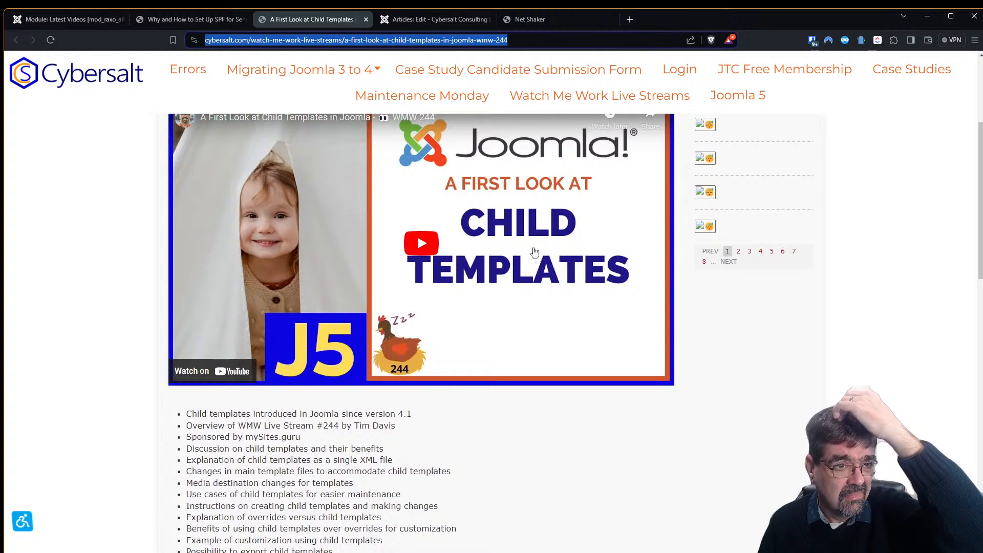
scroll(535, 252, "up", 4)
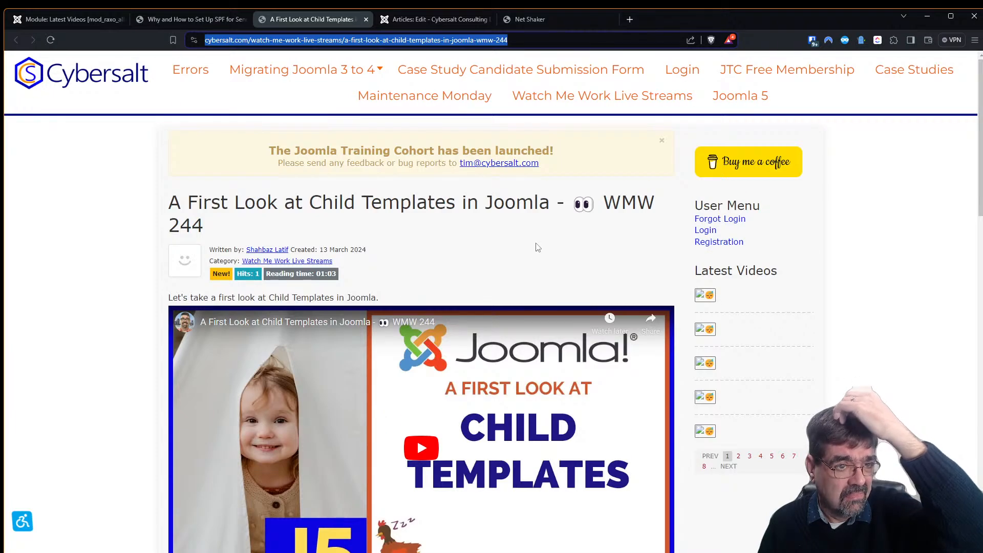
key("F5")
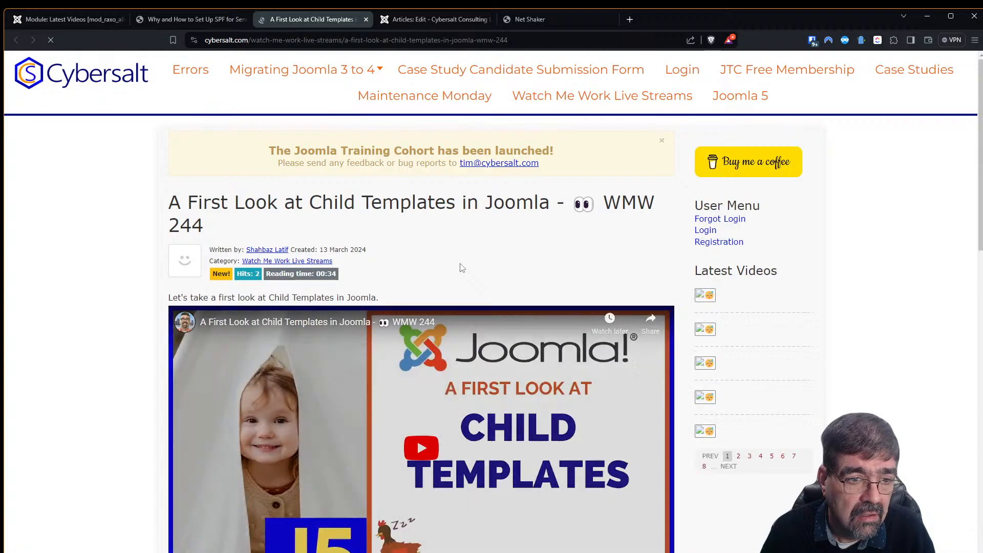
scroll(459, 271, "down", 10)
scroll(473, 225, "up", 4)
- Reload the article in the private Tor window and compare its content and Latest Videos images
key("alt+Tab")
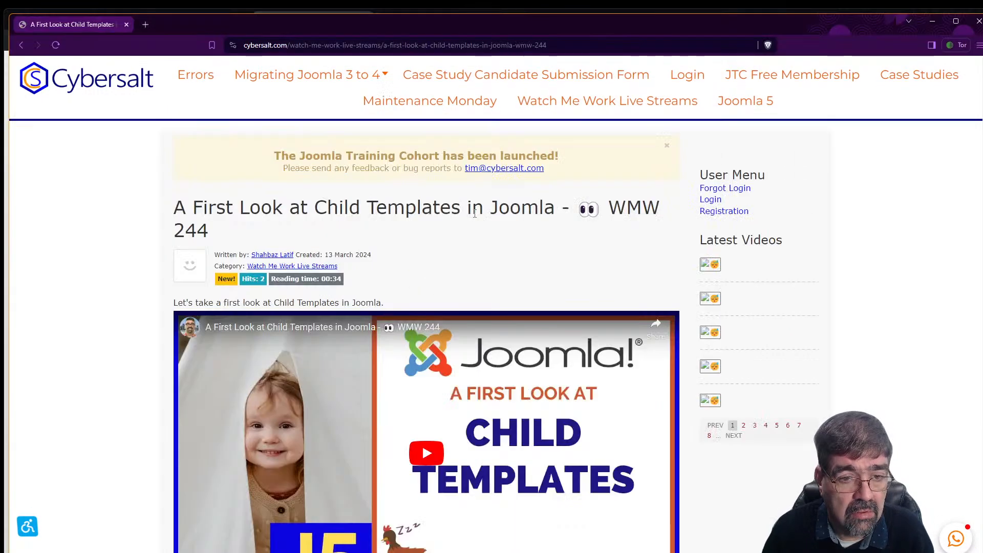
scroll(479, 256, "down", 10)
scroll(467, 274, "up", 10)
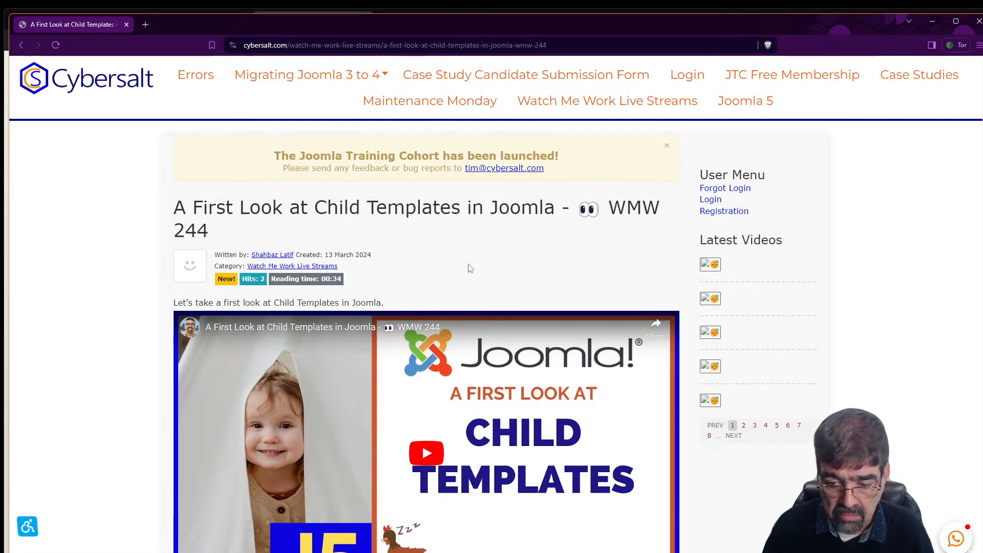
key("F5")
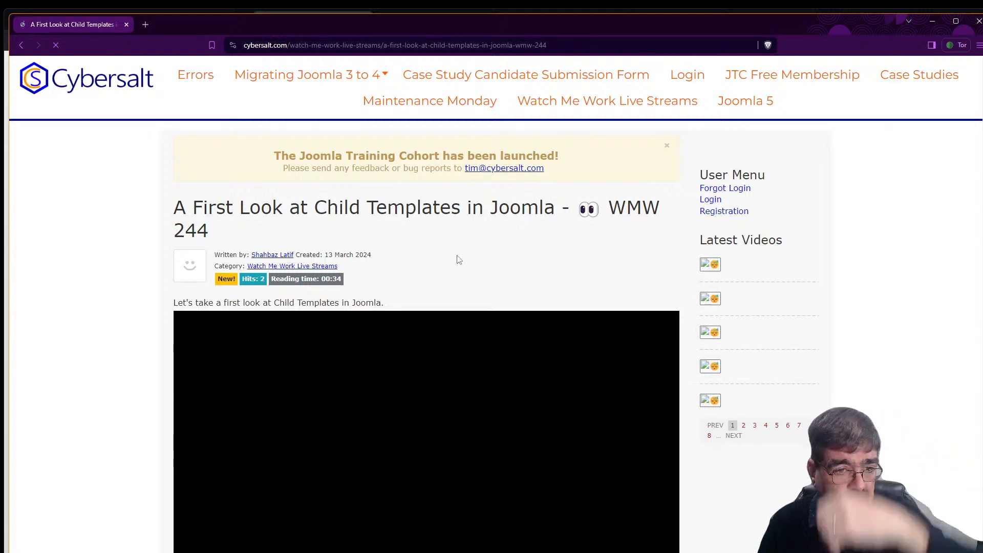
scroll(449, 292, "down", 5)
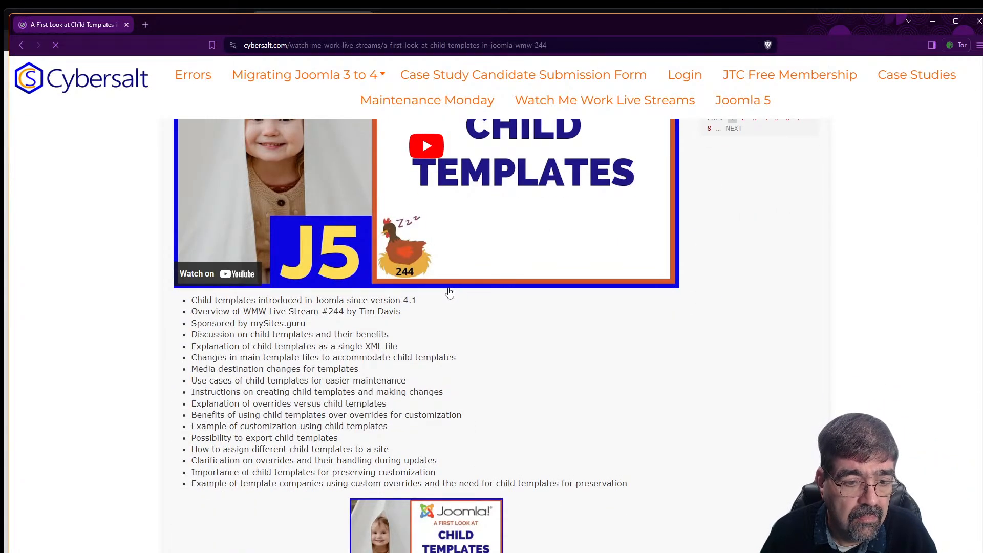
scroll(445, 256, "up", 4)
- Set the Latest Videos module's Default Image to noimage-big.png in the advanced image settings and save the module
key("alt+Tab")
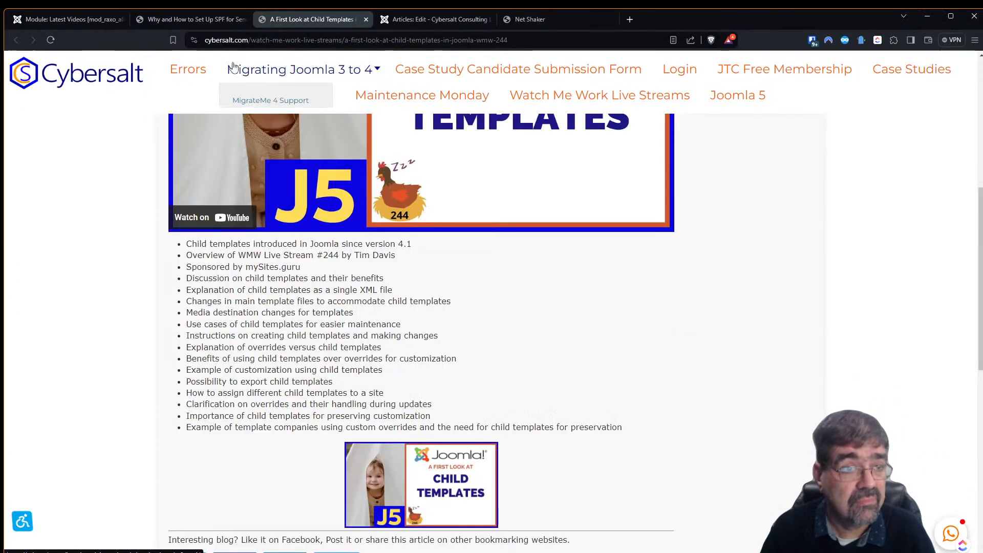
left_click(85, 21)
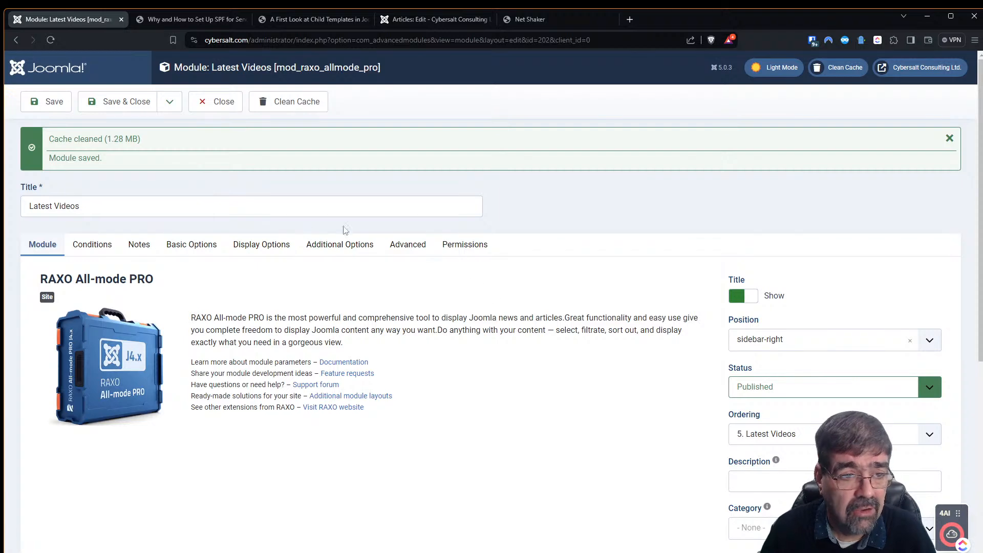
left_click(262, 244)
left_click(332, 251)
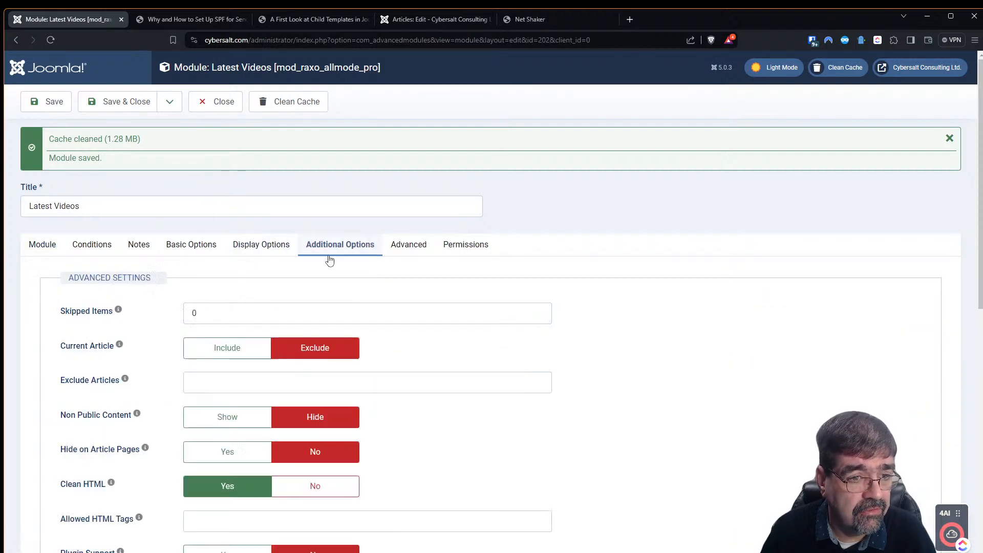
scroll(684, 297, "down", 4)
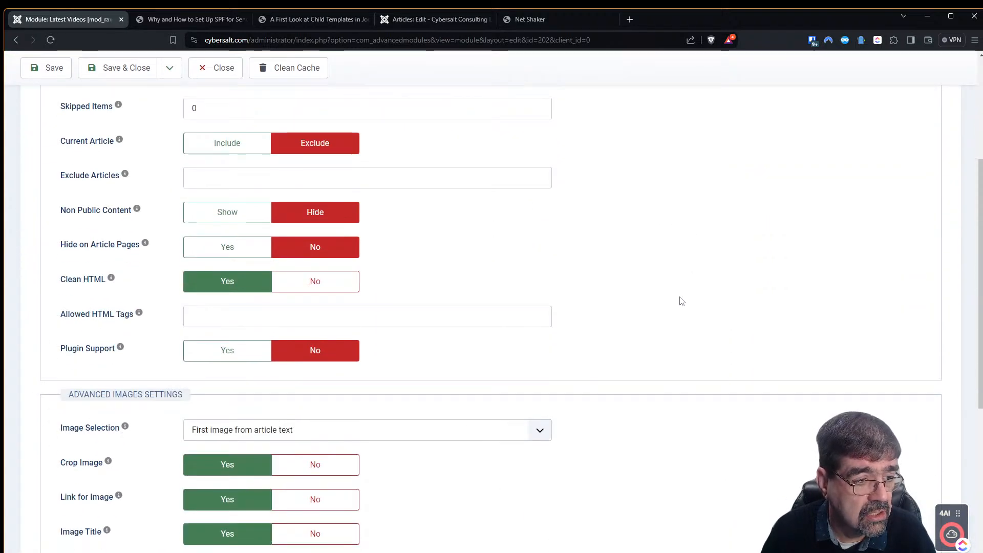
scroll(674, 307, "down", 3)
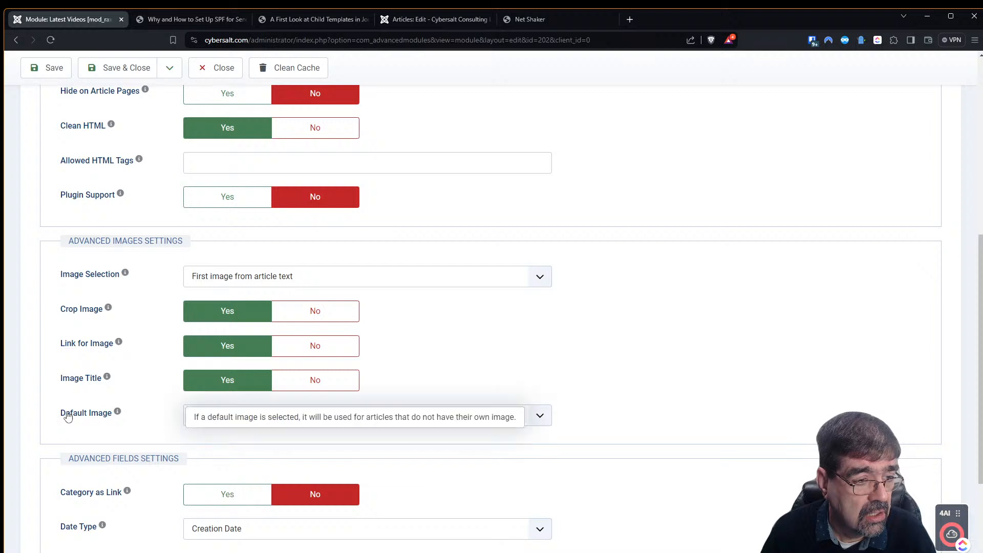
left_click(227, 417)
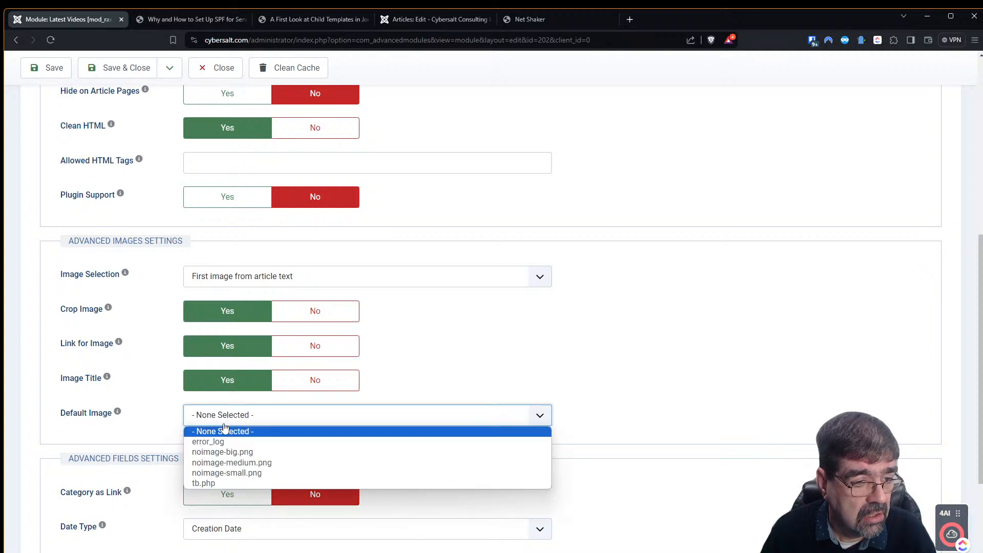
left_click(229, 452)
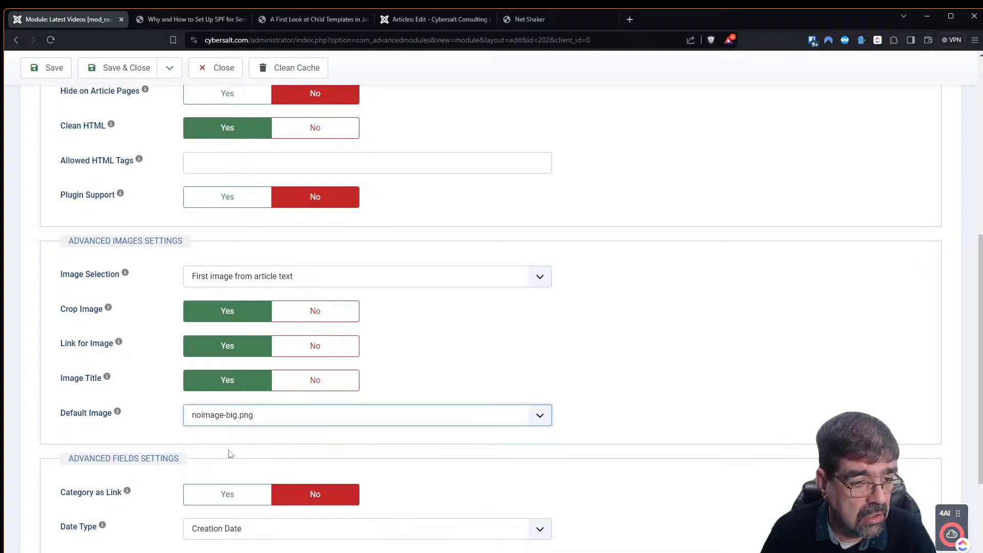
left_click(35, 70)
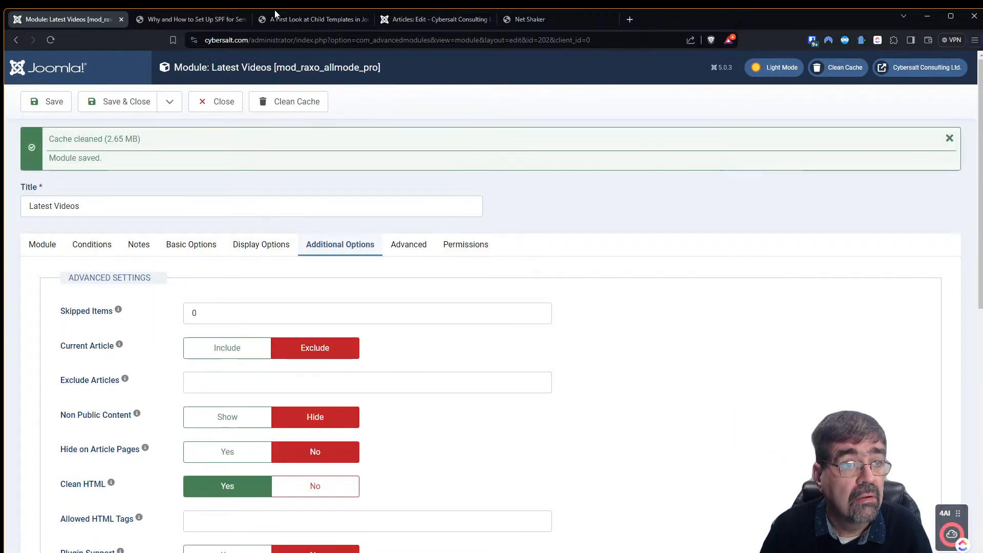
- Reload the Net Shaker page to check the Latest Videos module with its default image set
left_click(446, 20)
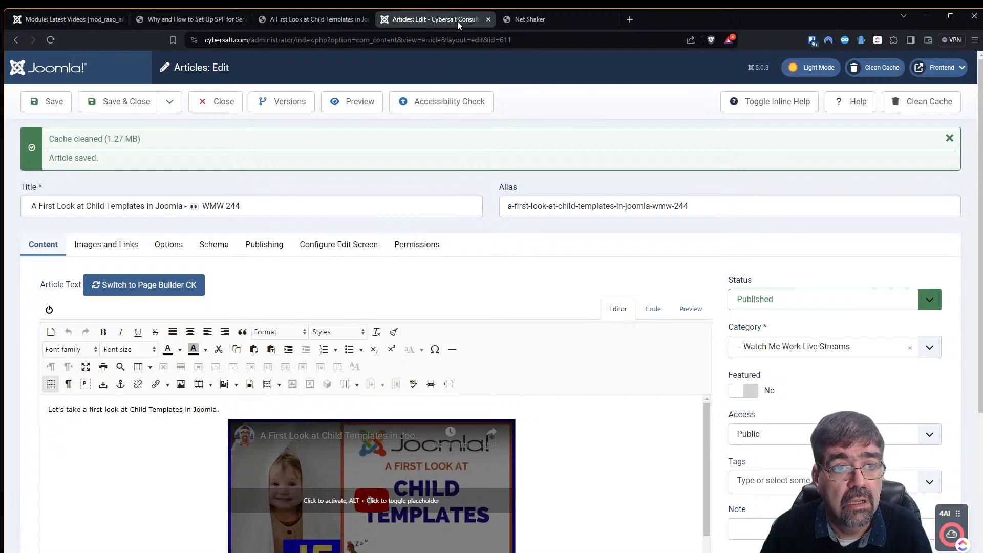
left_click(518, 18)
key("F5")
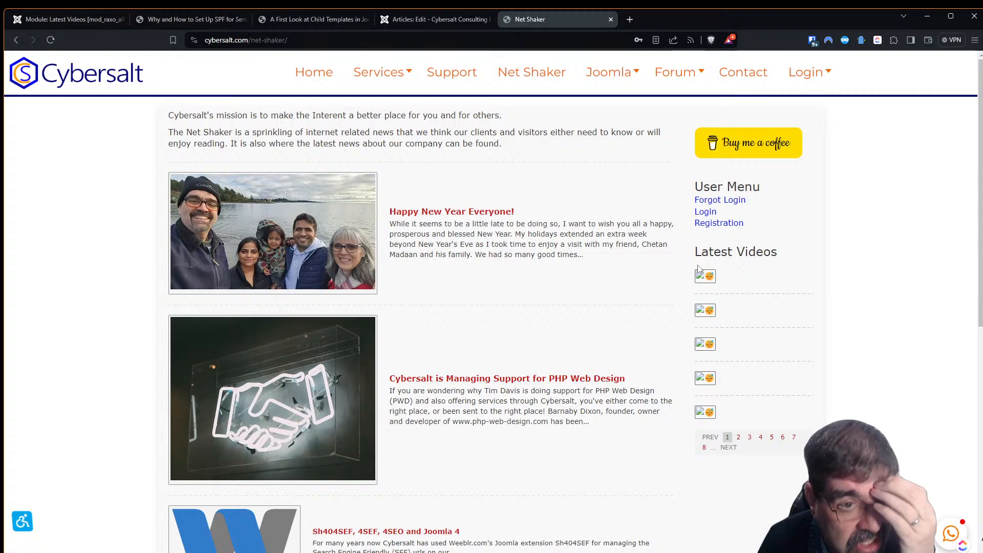
- Reload the article in the private Tor window, recheck its Latest Videos images, and return to the module's settings
key("alt+Tab")
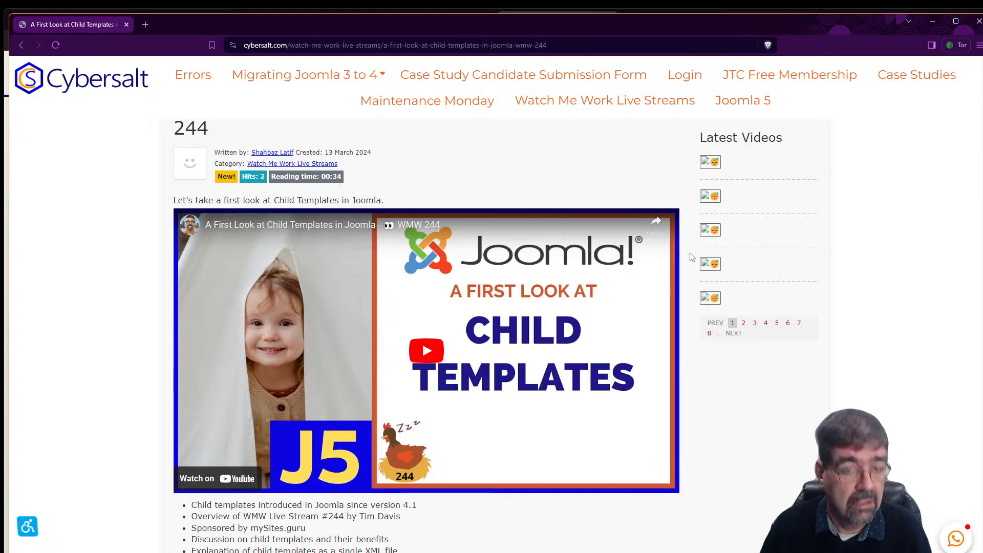
key("F5")
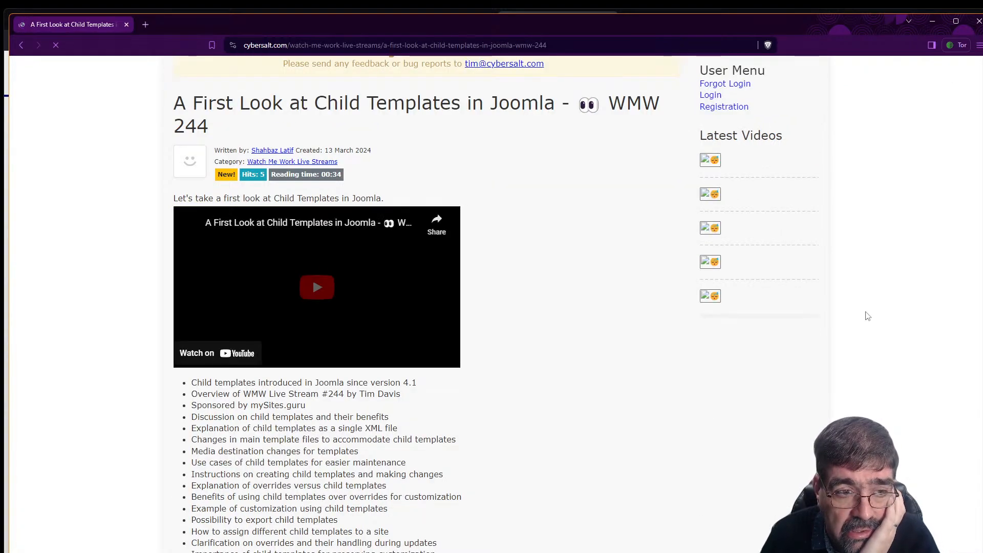
scroll(512, 302, "down", 5)
scroll(516, 303, "down", 3)
scroll(511, 322, "up", 8)
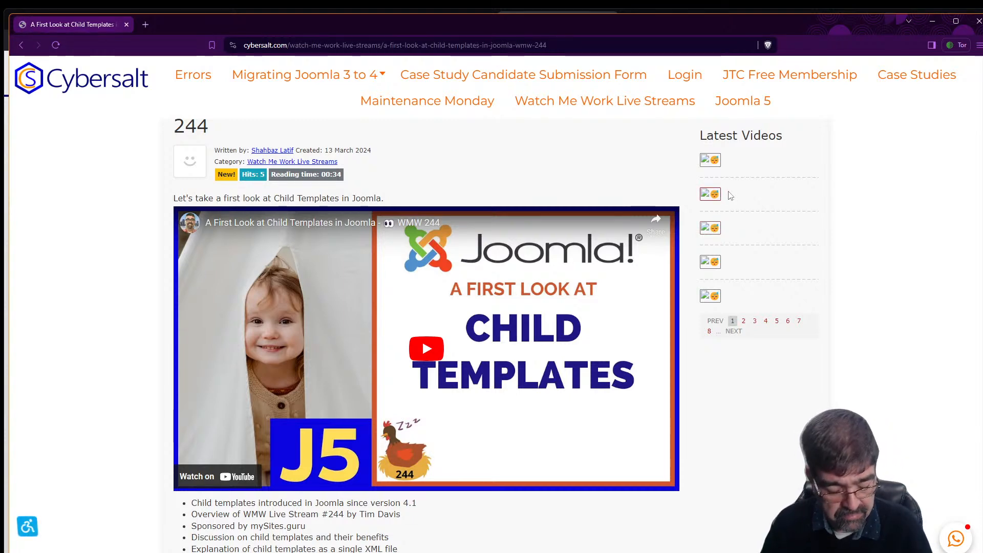
key("alt+Tab")
left_click(59, 20)
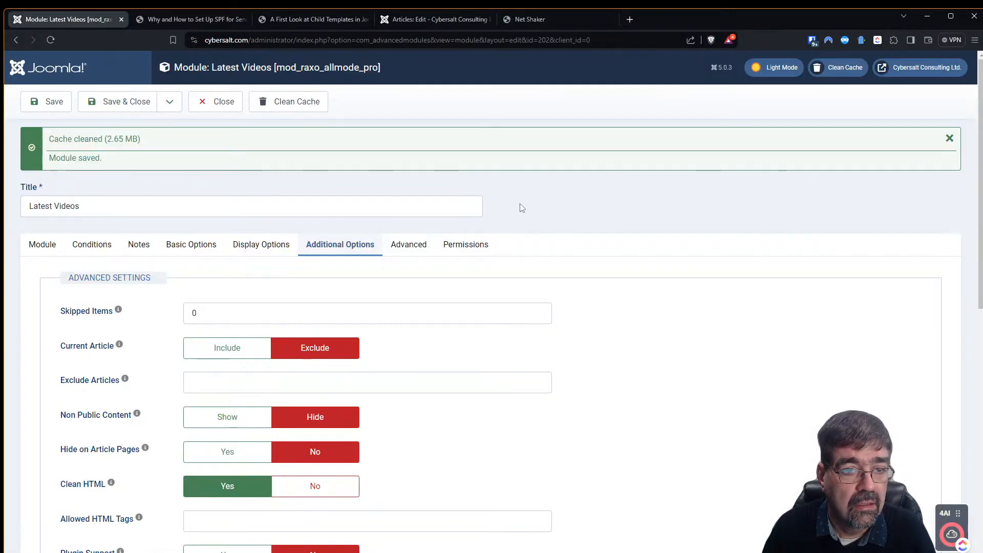
- Review the Latest Videos module's advanced, image and field settings among its additional options
scroll(529, 209, "down", 2)
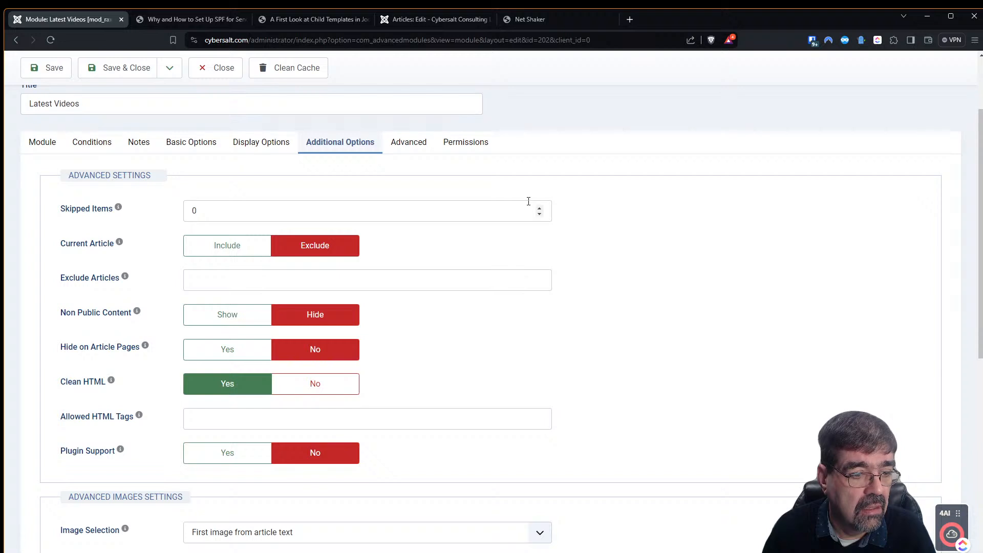
scroll(529, 201, "down", 4)
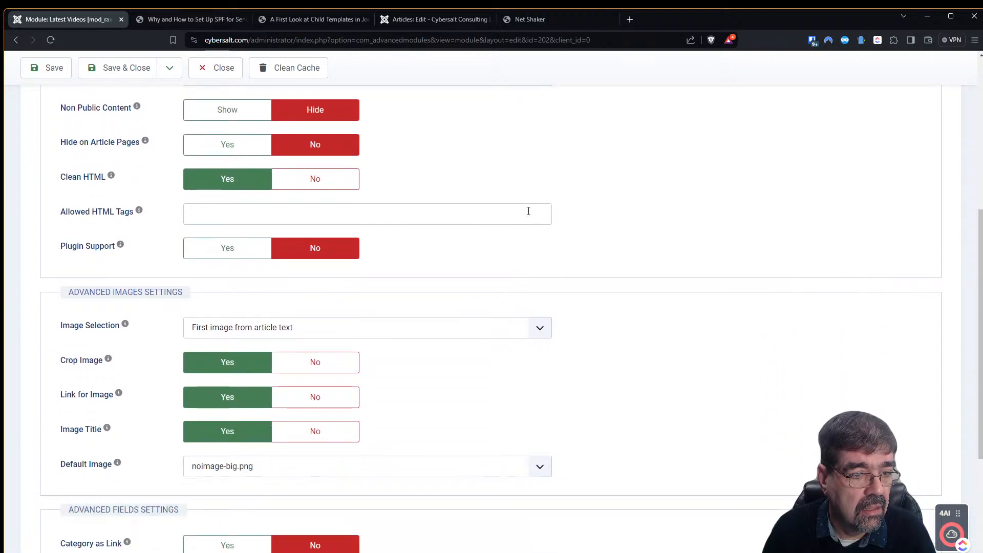
scroll(528, 211, "down", 4)
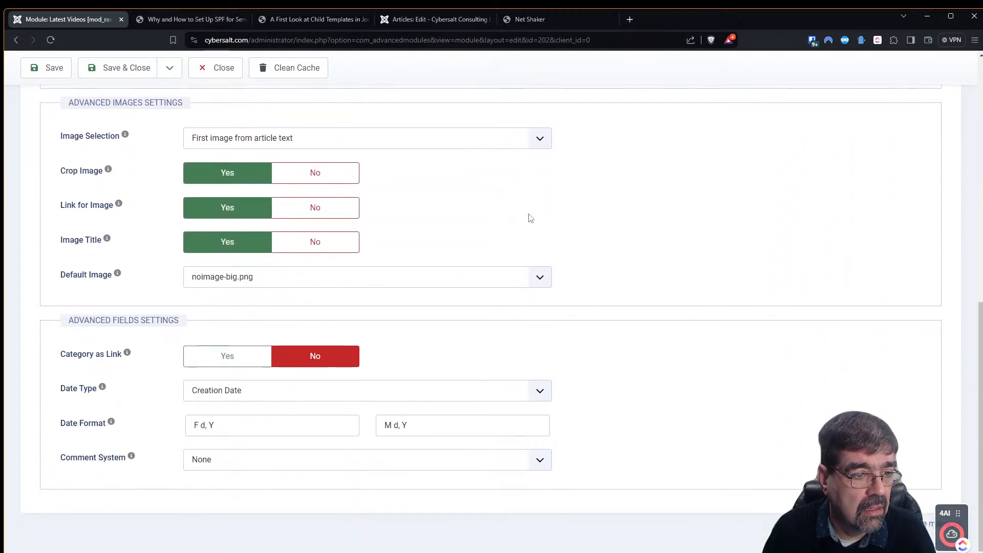
scroll(533, 210, "up", 4)
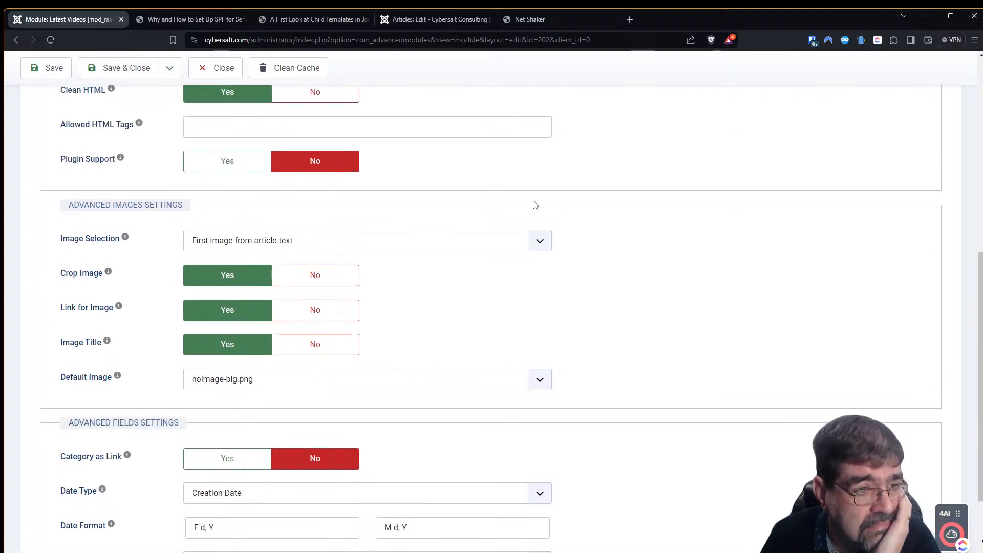
scroll(536, 214, "up", 2)
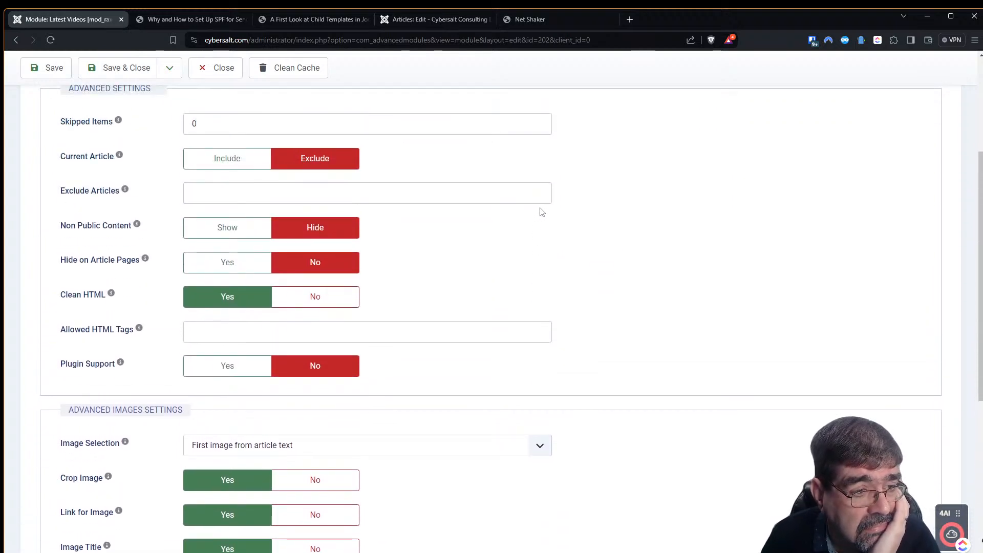
scroll(540, 211, "up", 2)
scroll(541, 212, "up", 1)
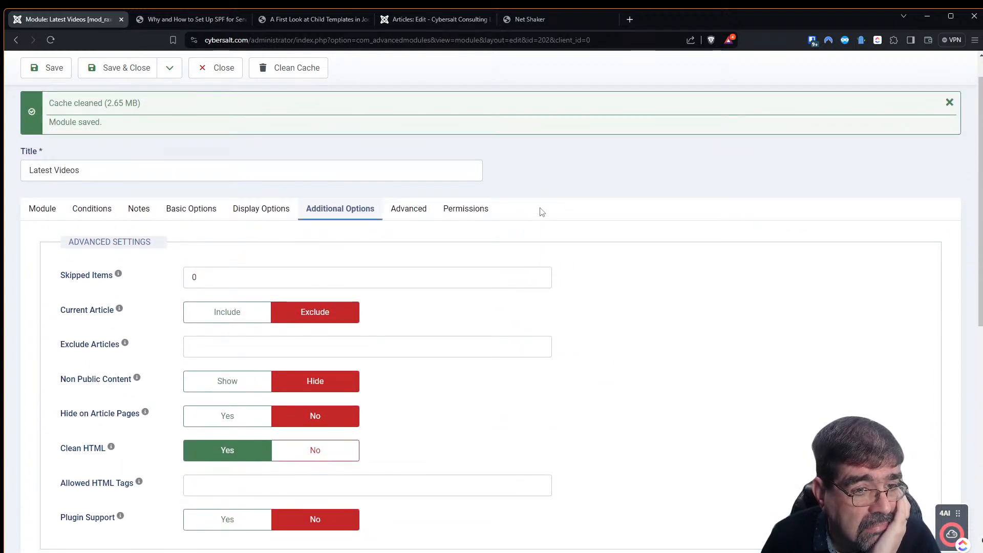
- Set the Latest Videos module's Caching to No caching in its advanced options and save the module
left_click(422, 210)
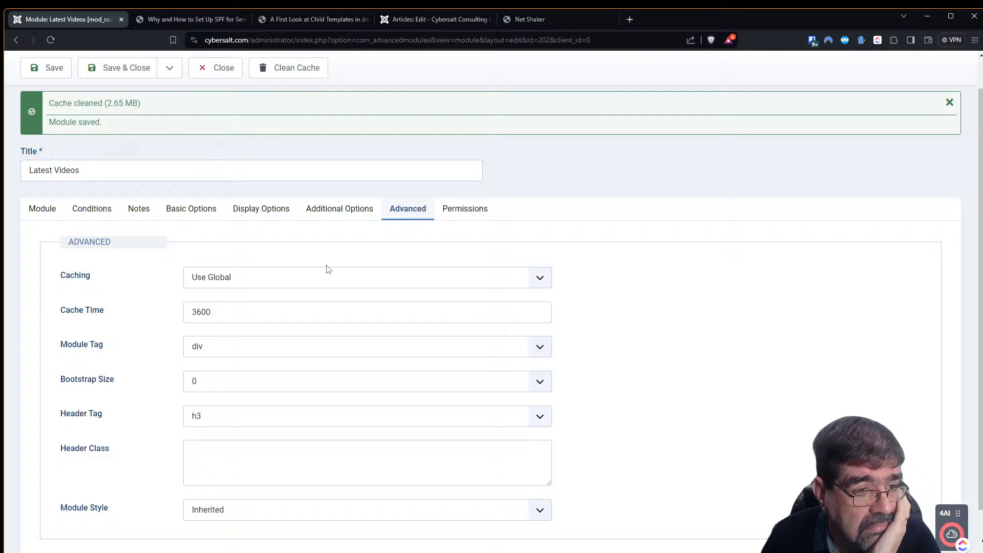
left_click(318, 281)
left_click(312, 302)
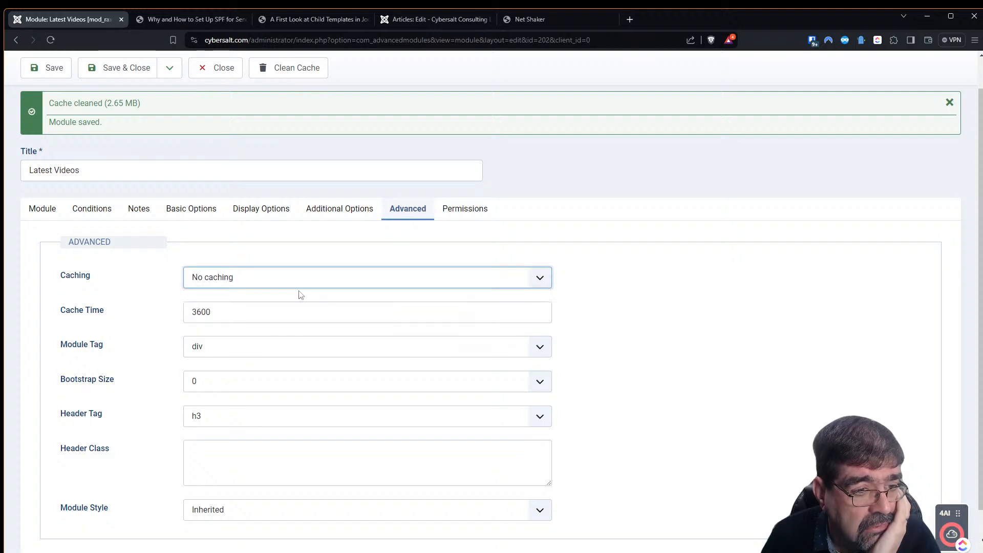
scroll(122, 295, "up", 2)
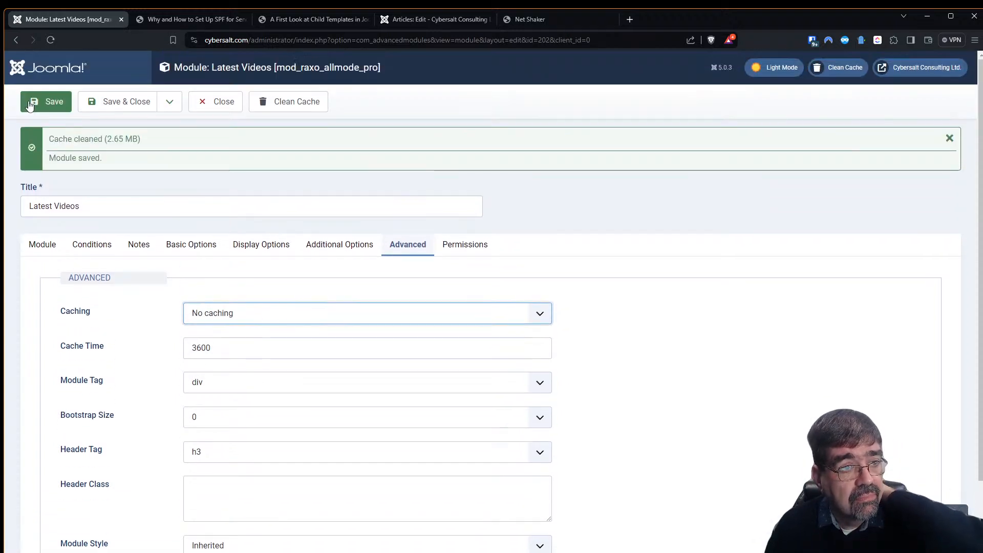
left_click(38, 111)
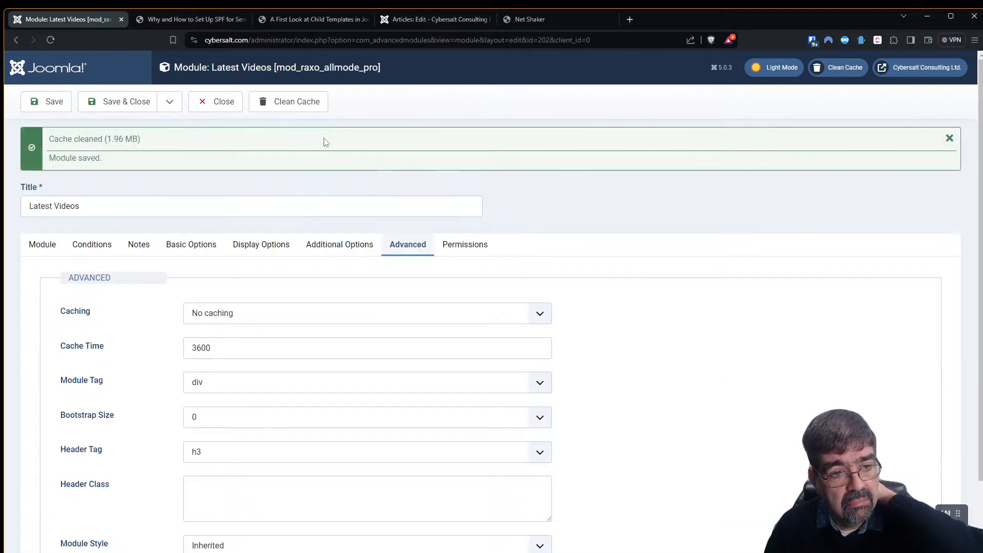
- Check the module's additional, display and basic options for image, thumbnail size, source and filter settings
left_click(335, 245)
scroll(144, 276, "down", 3)
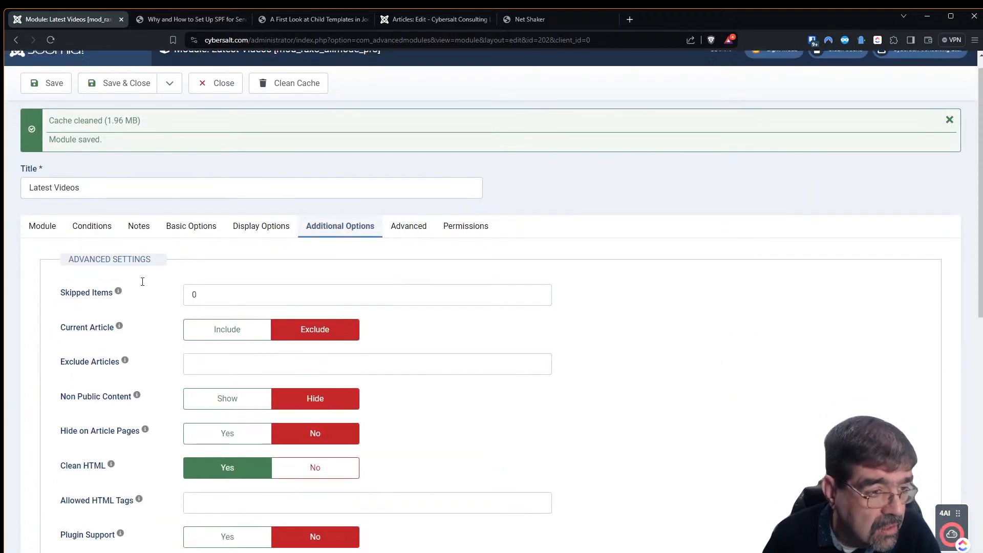
scroll(144, 281, "down", 4)
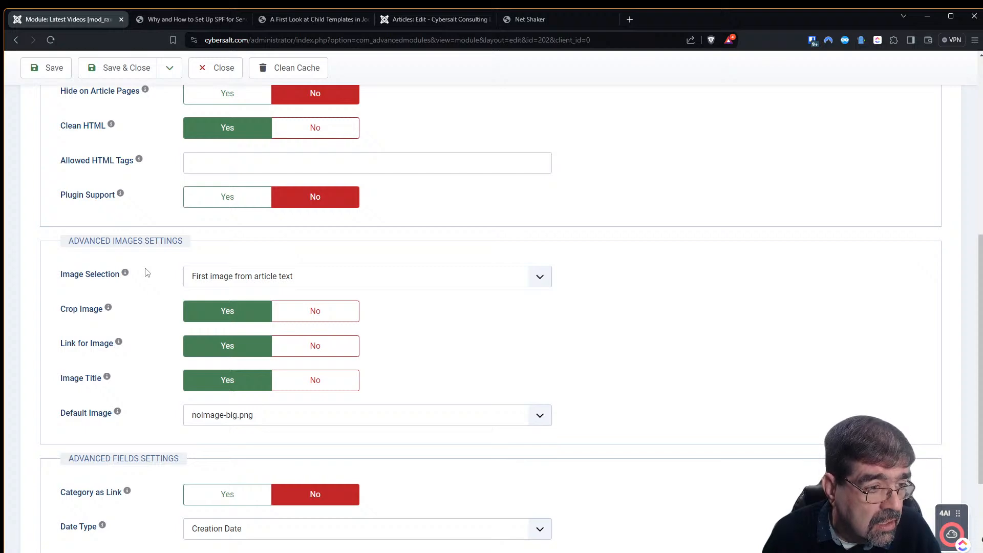
scroll(146, 281, "down", 3)
scroll(156, 292, "up", 10)
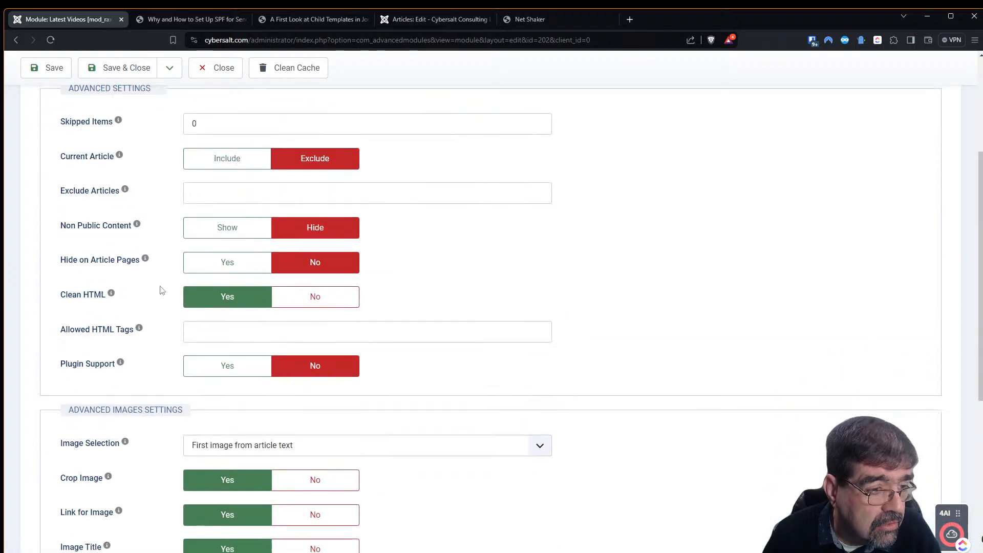
left_click(261, 246)
scroll(153, 307, "down", 8)
scroll(155, 313, "down", 7)
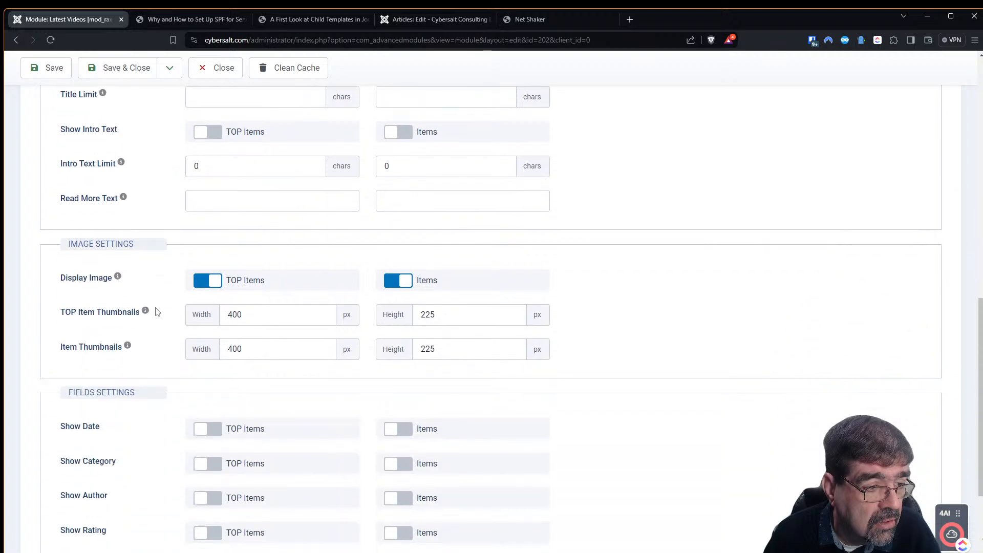
scroll(158, 307, "up", 11)
scroll(172, 292, "up", 4)
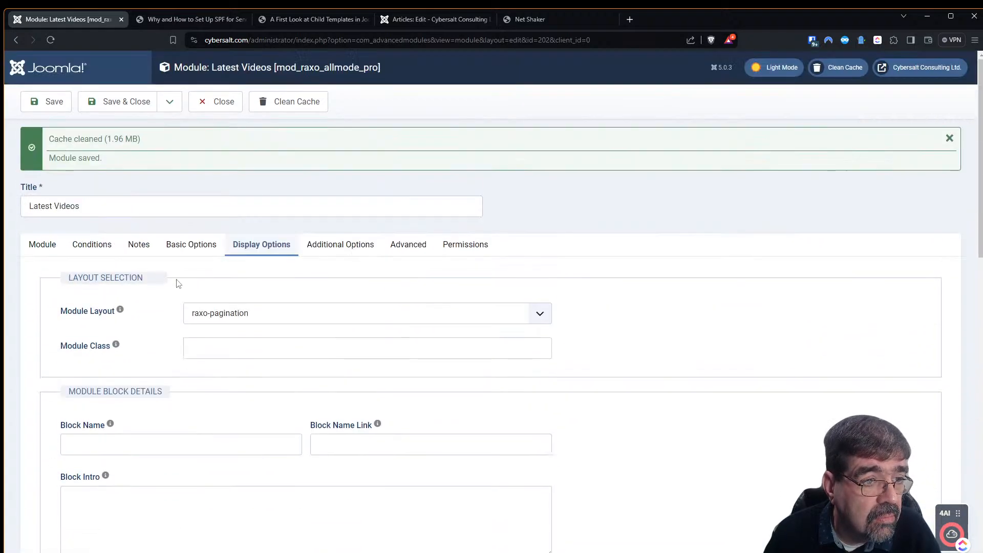
left_click(185, 250)
scroll(149, 314, "down", 2)
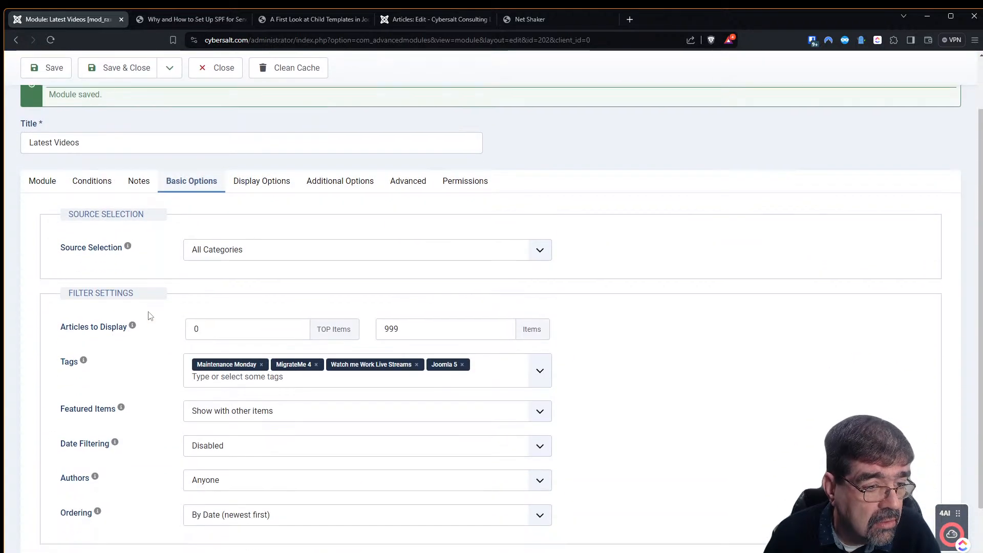
scroll(149, 317, "up", 3)
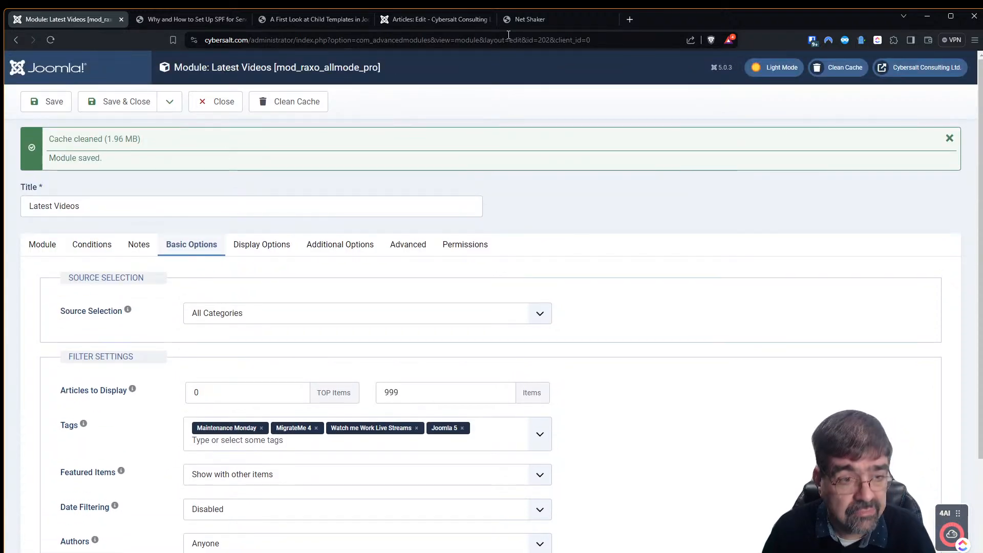
- Save the module and check the Latest Videos images on the Net Shaker page, including page 2 of the list
left_click(61, 98)
left_click(564, 25)
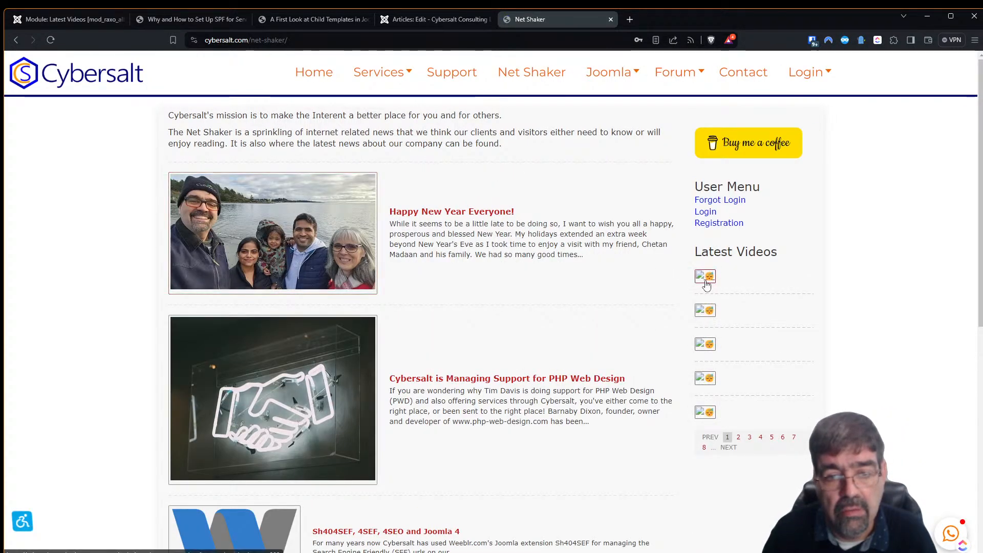
left_click(739, 439)
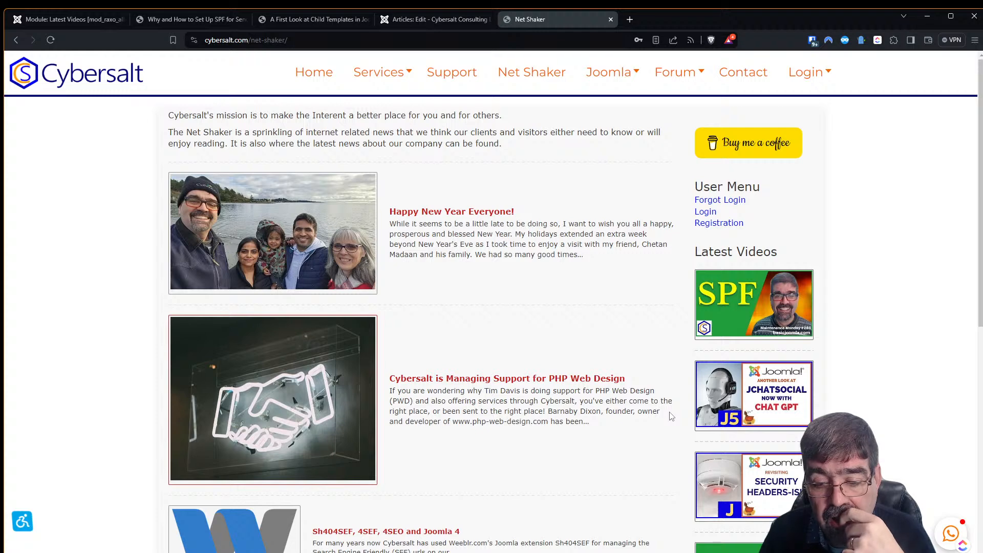
- Move the Child Templates thumbnail from the end of the article text to just after the video and save the article
left_click(409, 19)
scroll(499, 360, "down", 10)
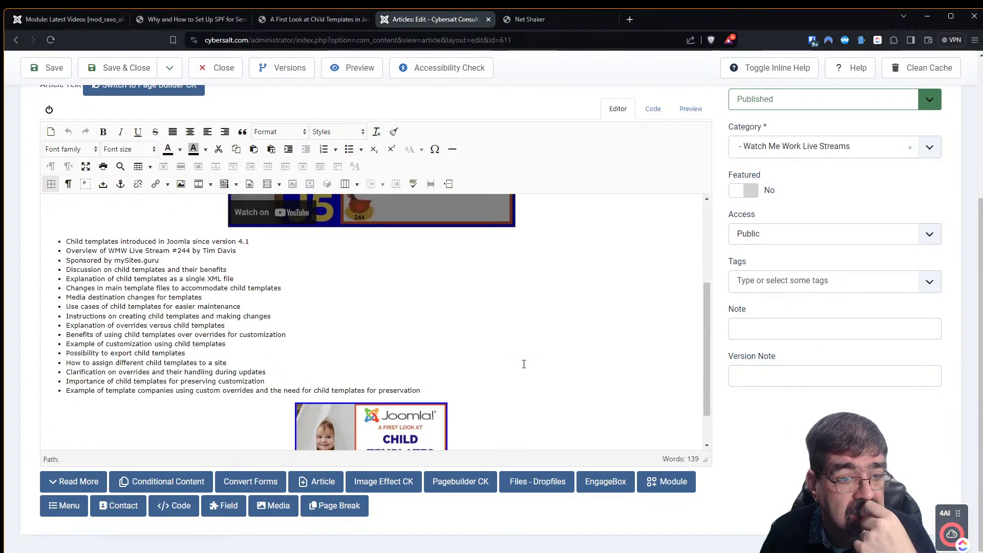
scroll(524, 363, "up", 1)
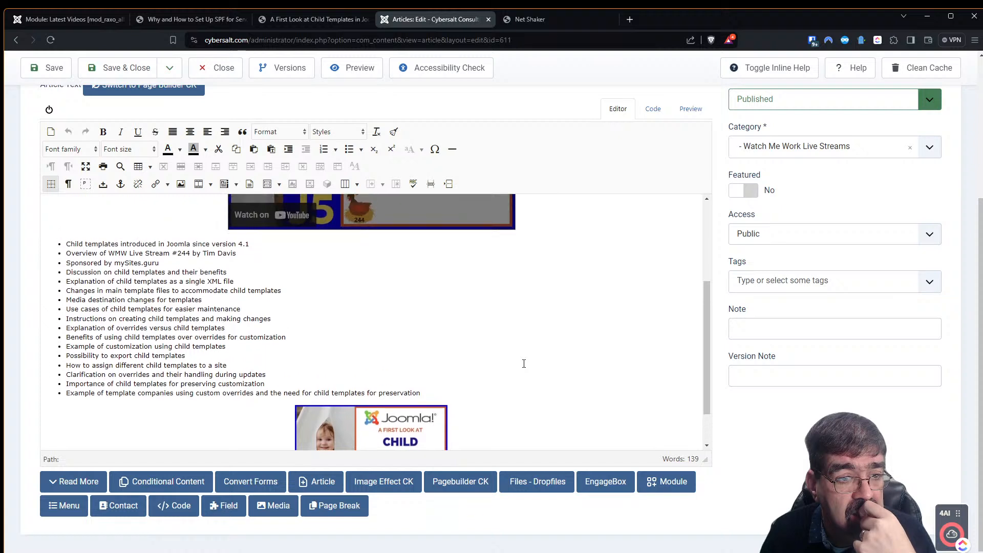
left_click_drag(410, 425, 603, 209)
left_click(51, 74)
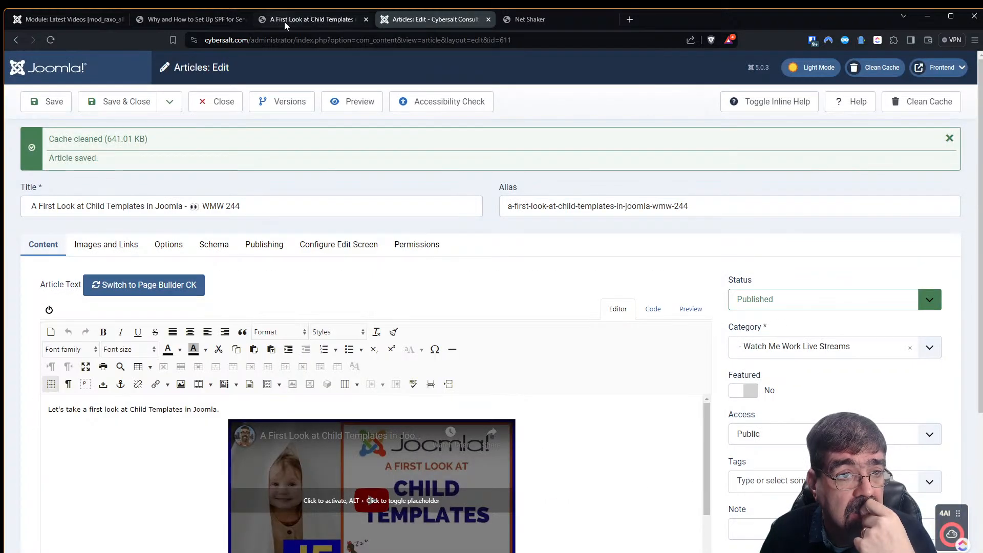
- Reload the Net Shaker page to recheck the Latest Videos images with the article's thumbnail moved
key("ctrl+Tab")
left_click(49, 41)
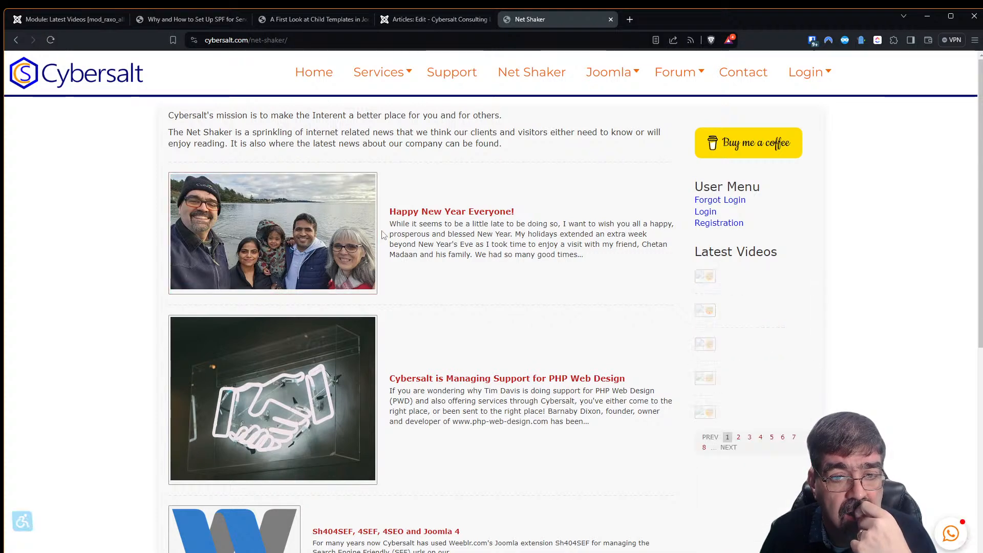
key("F5")
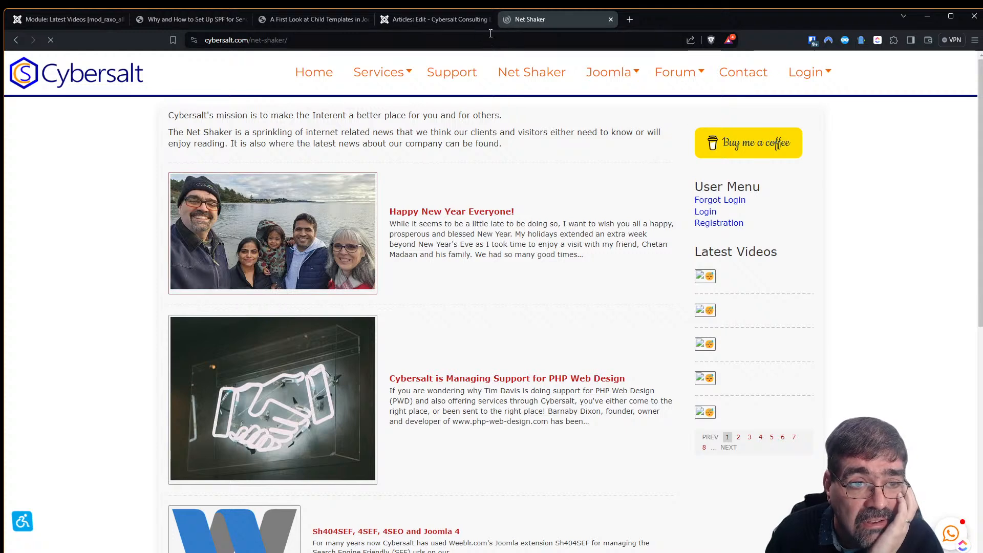
- Return to the Child Templates article, save it again and review the thumbnail's placement below the video
left_click(436, 22)
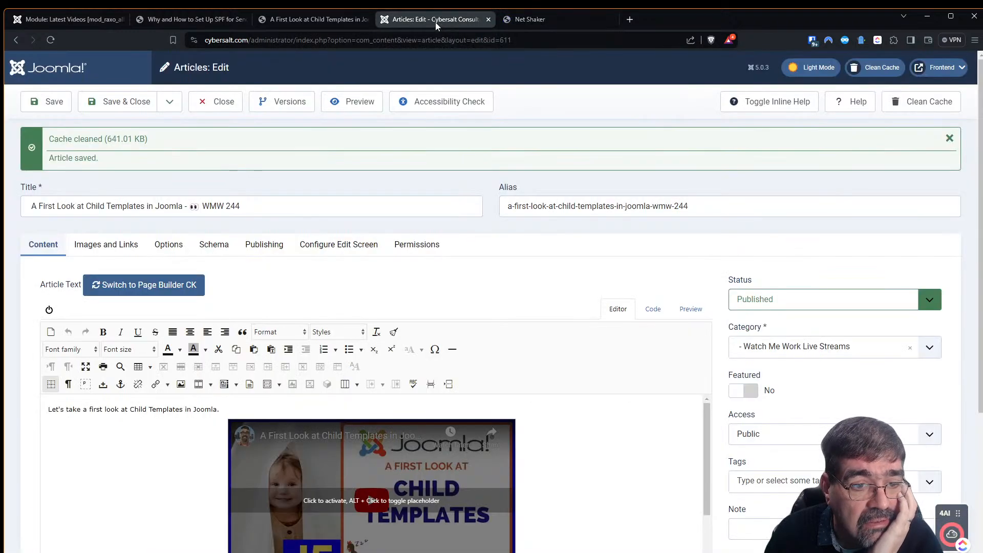
scroll(586, 348, "down", 4)
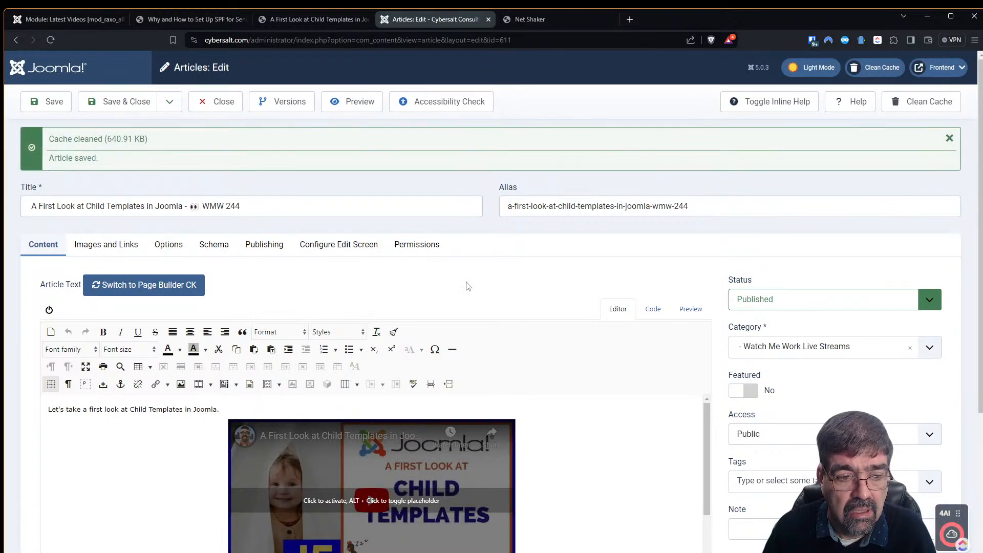
scroll(655, 374, "down", 4)
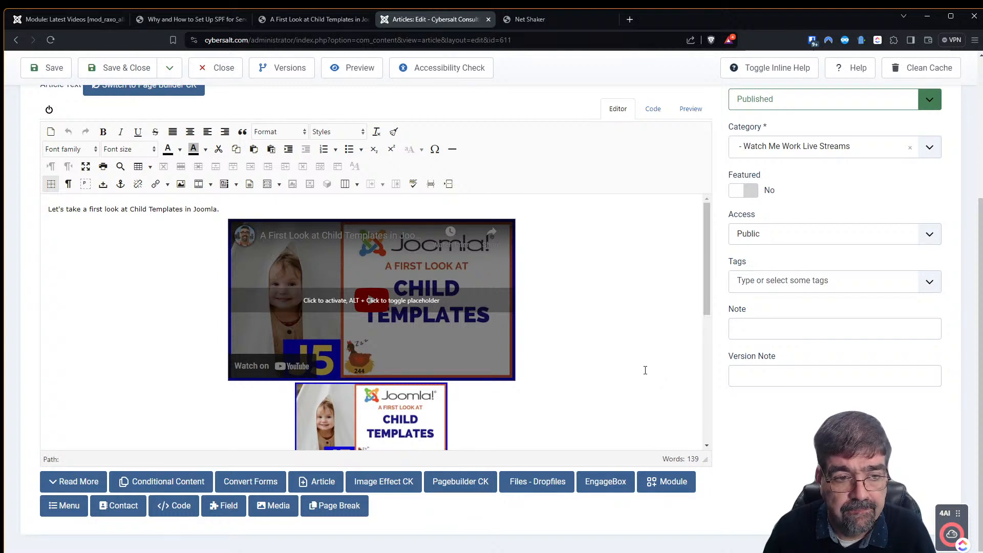
- Open the Cloudflare dashboard in a new tab and open the cybersalt.com site's overview
left_click(630, 20)
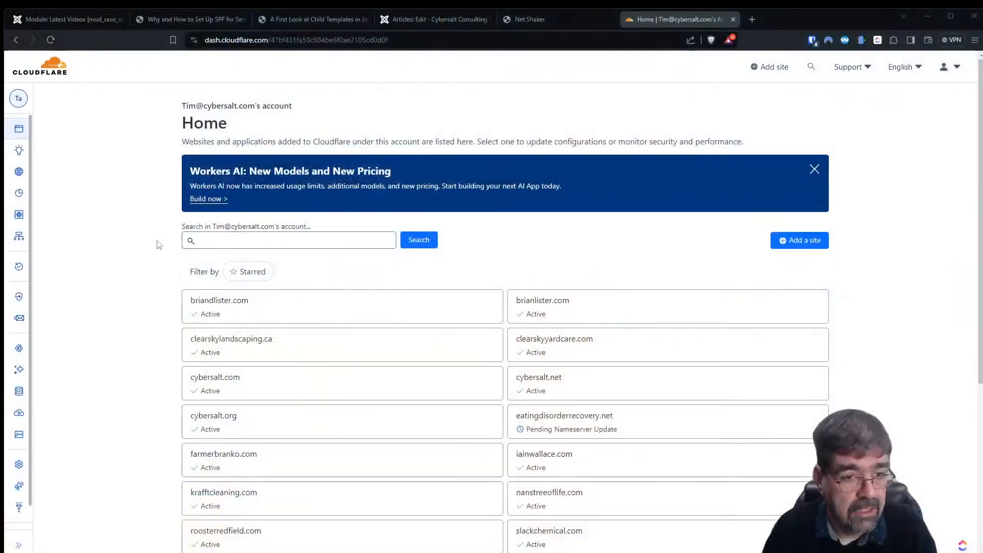
scroll(578, 282, "down", 5)
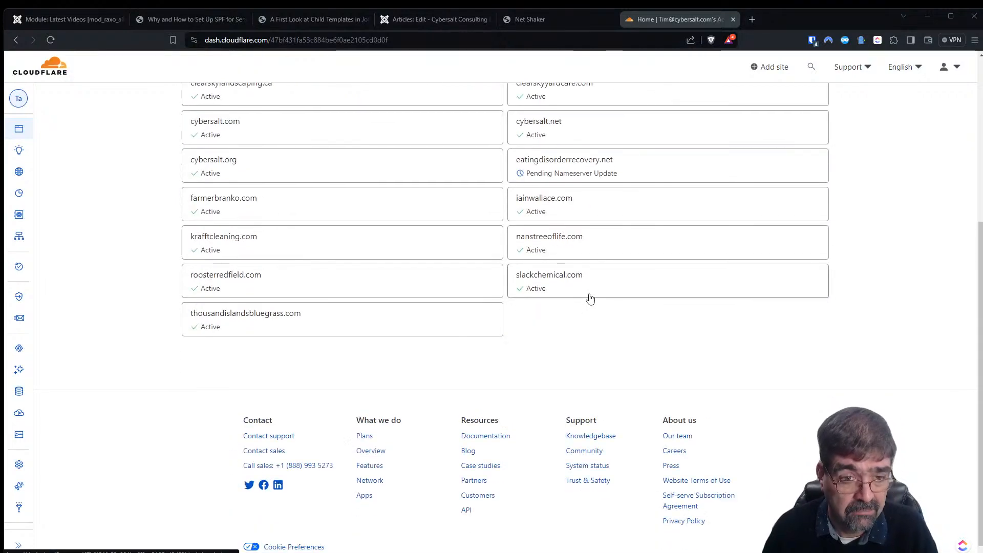
scroll(590, 298, "down", 1)
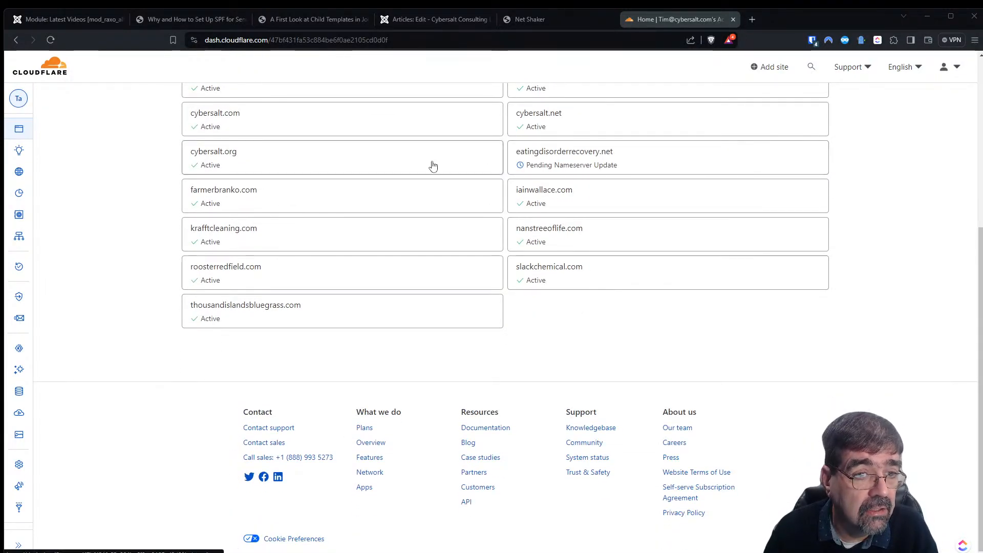
left_click(326, 136)
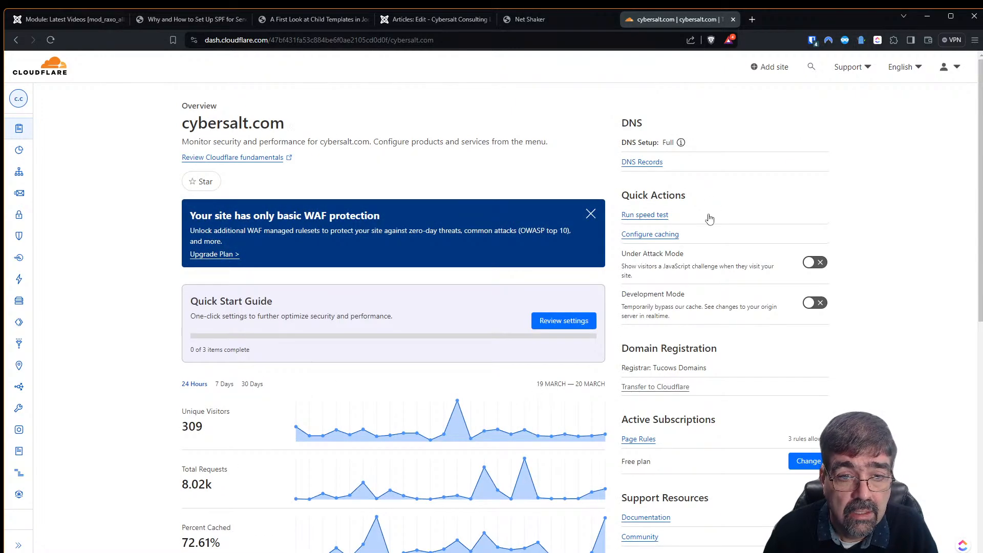
- Purge all cached files for cybersalt.com from its Cloudflare caching configuration and confirm the purge
left_click(657, 234)
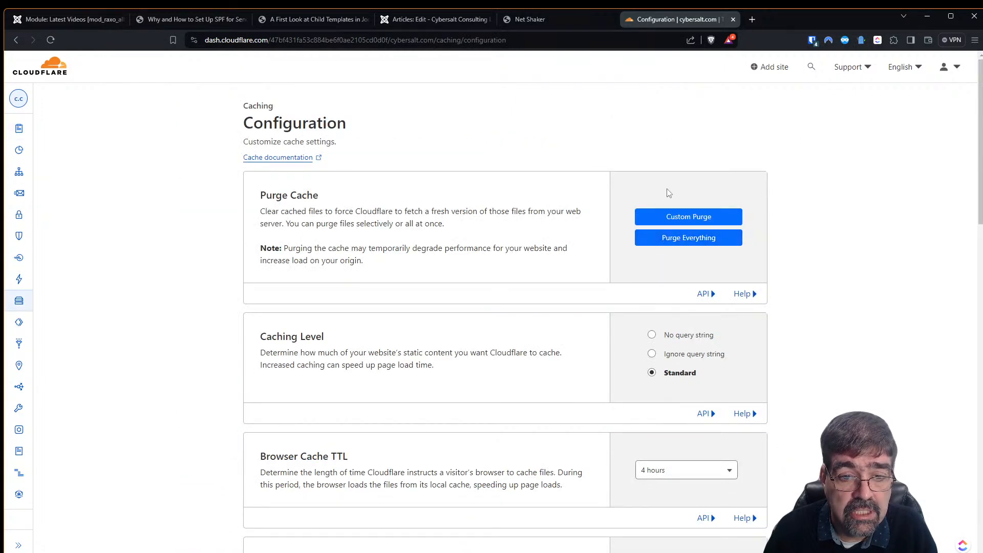
scroll(535, 178, "down", 4)
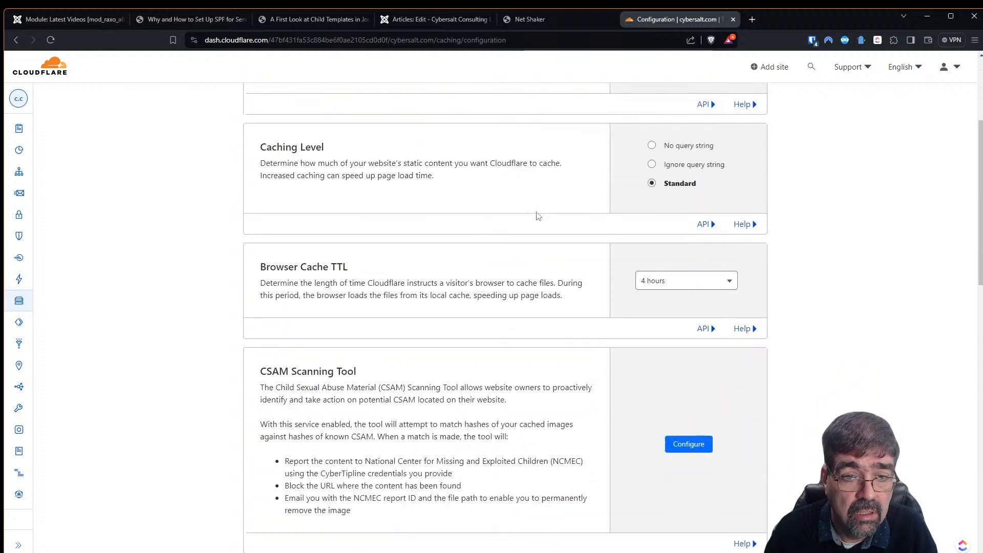
scroll(541, 206, "up", 4)
left_click(677, 240)
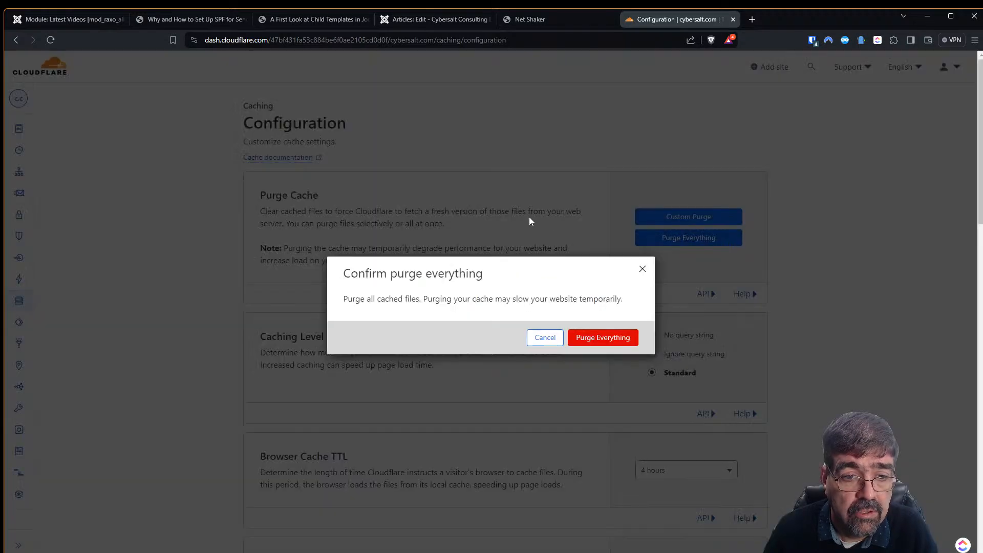
left_click(604, 344)
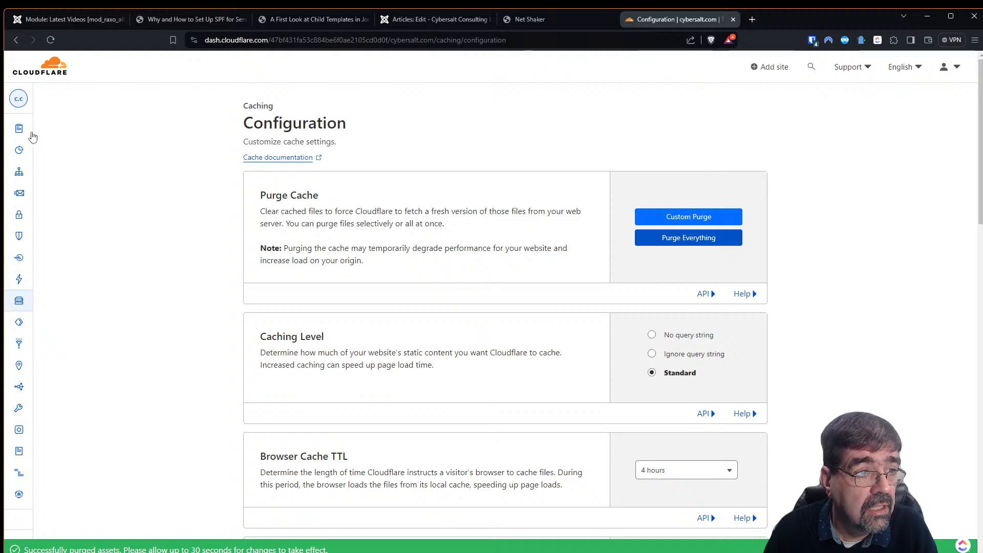
- Enable Development Mode for cybersalt.com from its Cloudflare overview, then reload the Net Shaker page to recheck the Latest Videos images
mouse_move(107, 201)
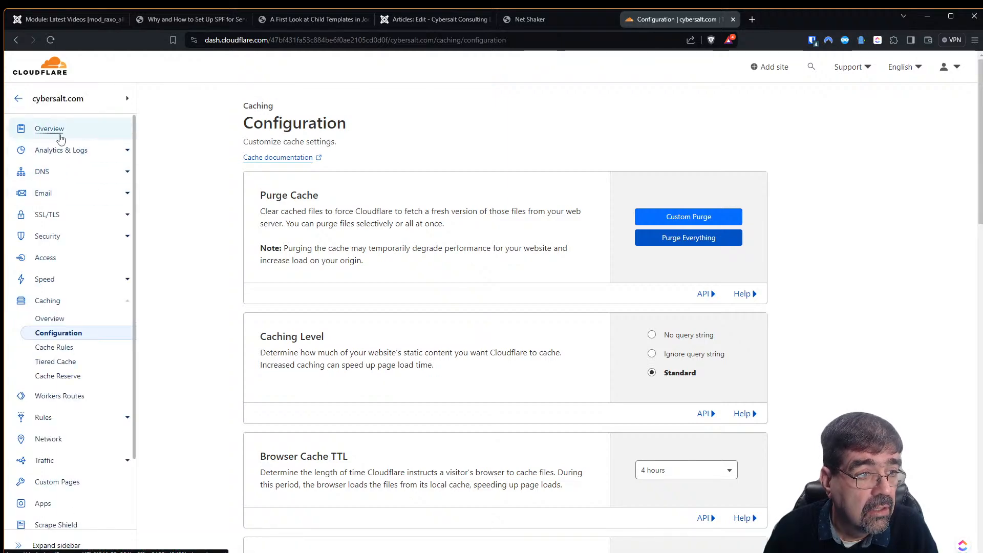
left_click(61, 136)
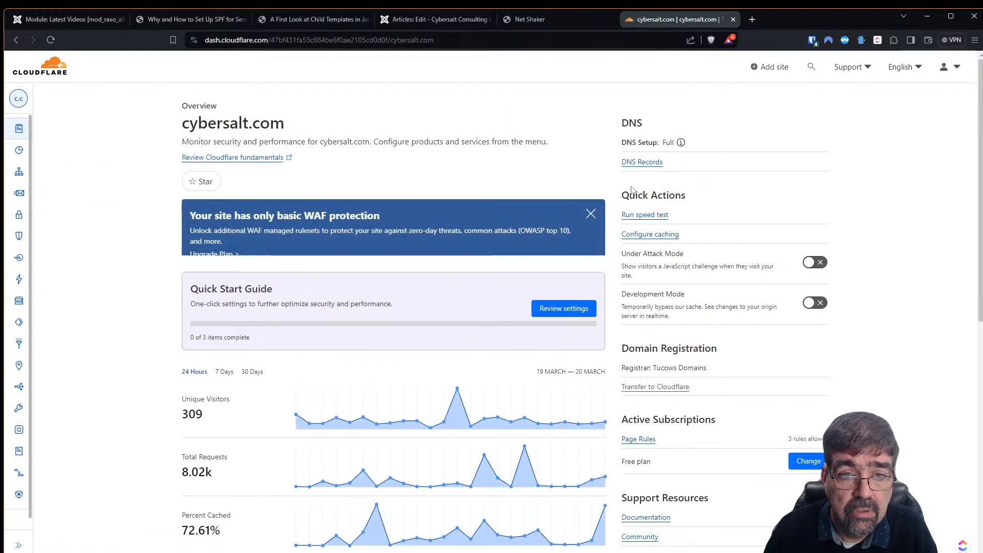
scroll(716, 251, "down", 4)
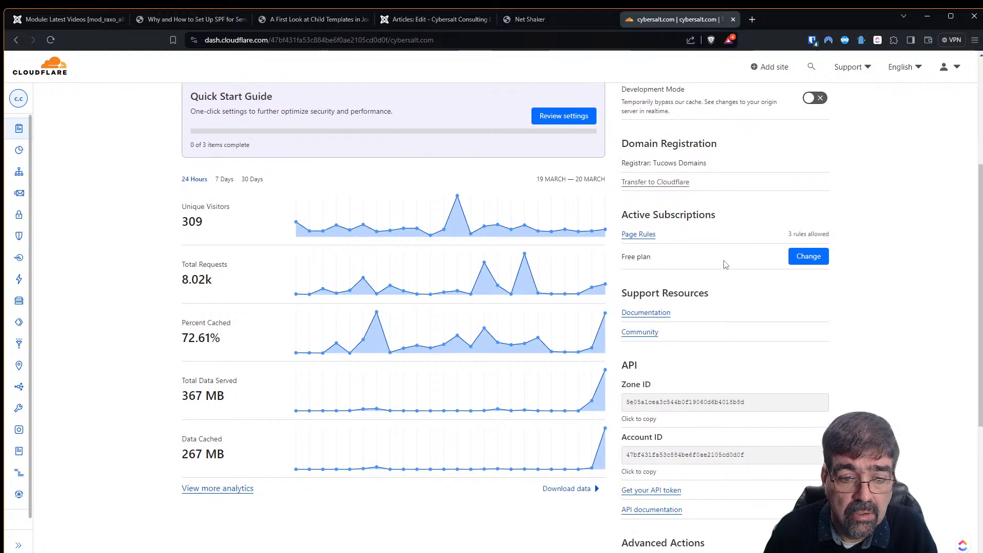
scroll(726, 265, "up", 3)
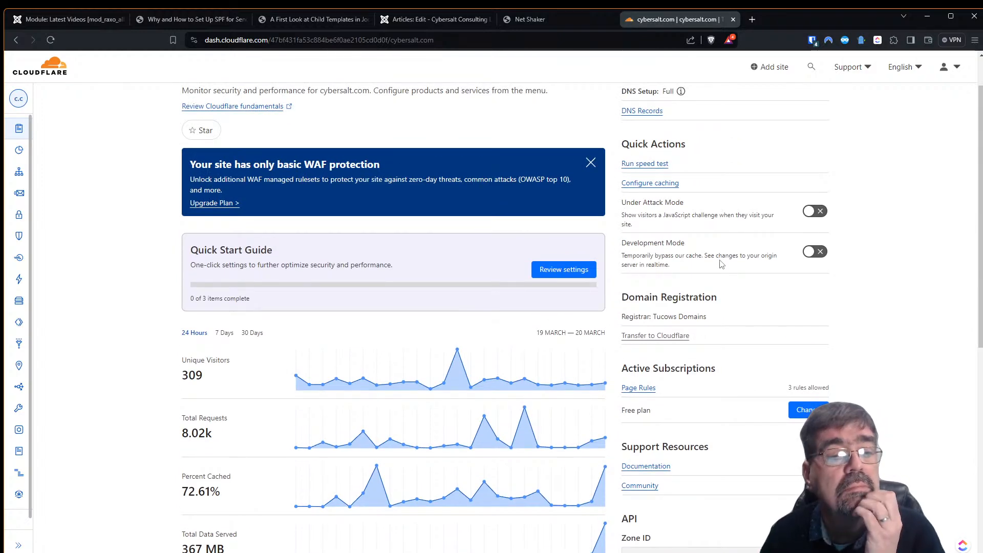
mouse_move(20, 153)
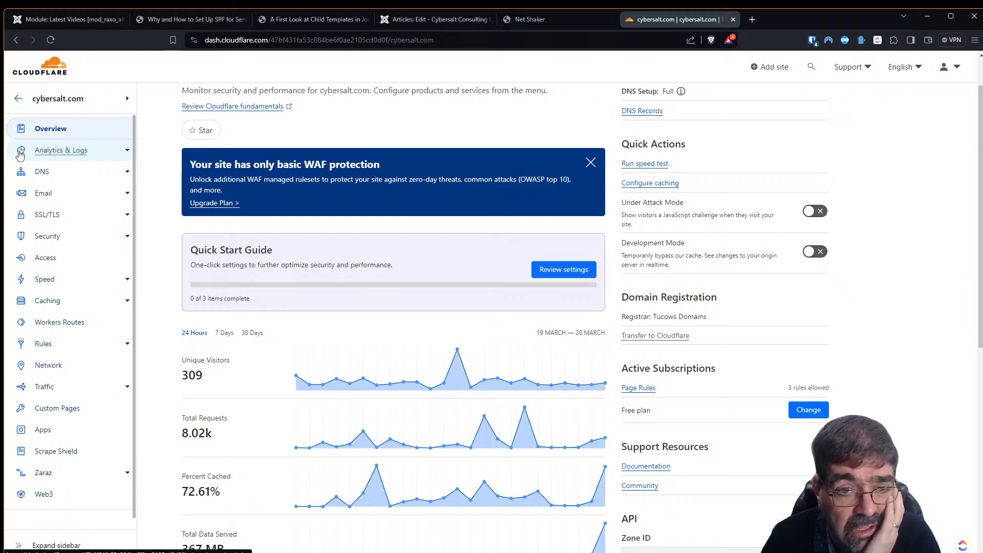
scroll(718, 224, "up", 1)
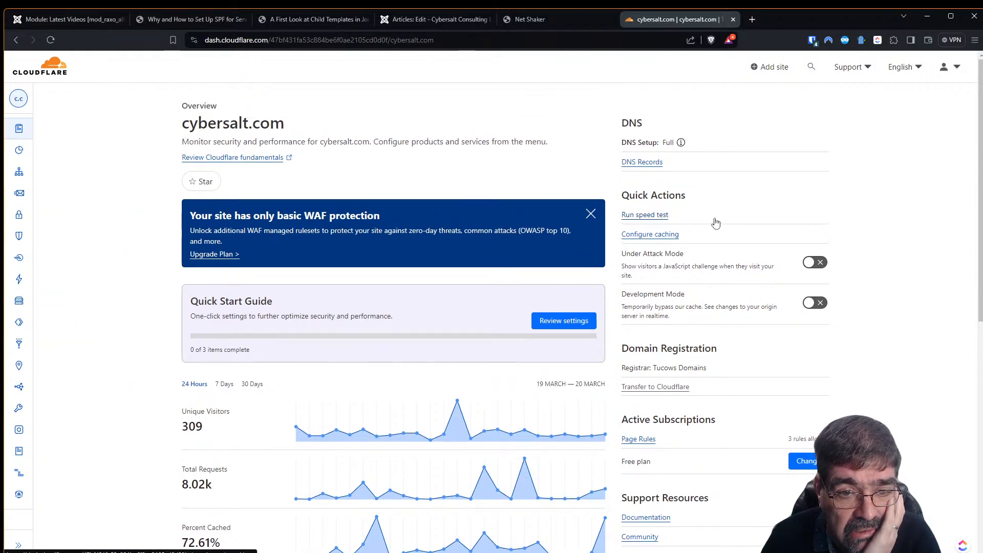
left_click(816, 303)
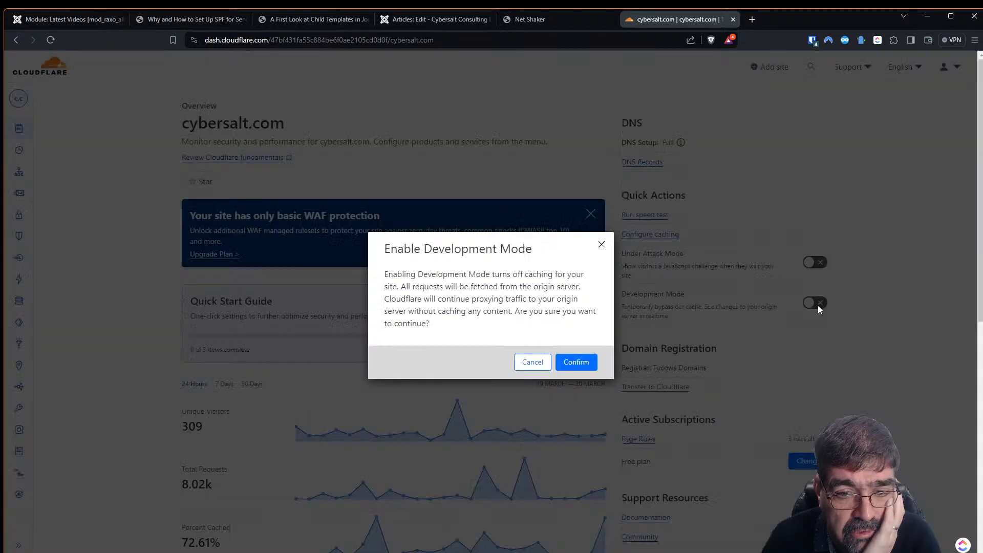
left_click(574, 362)
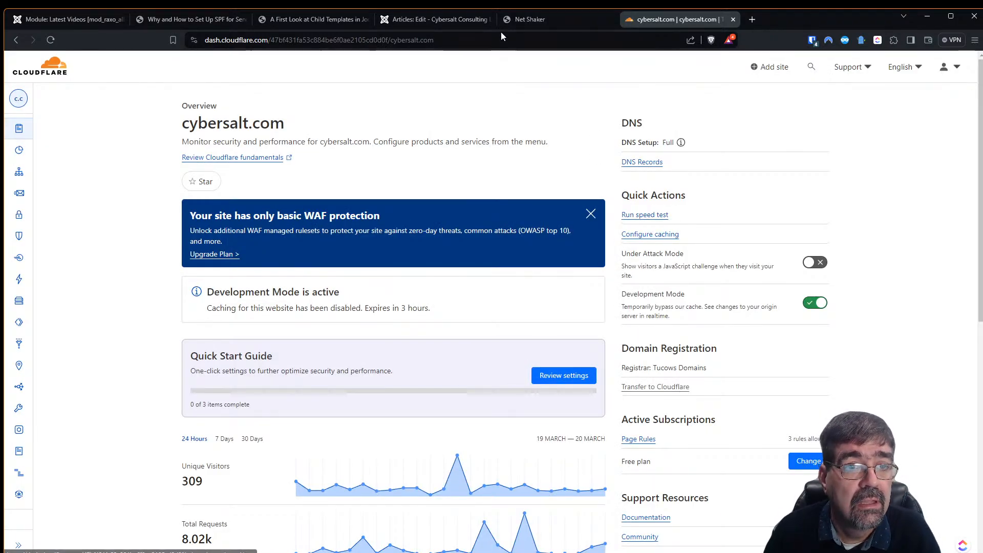
left_click(550, 20)
key("F5")
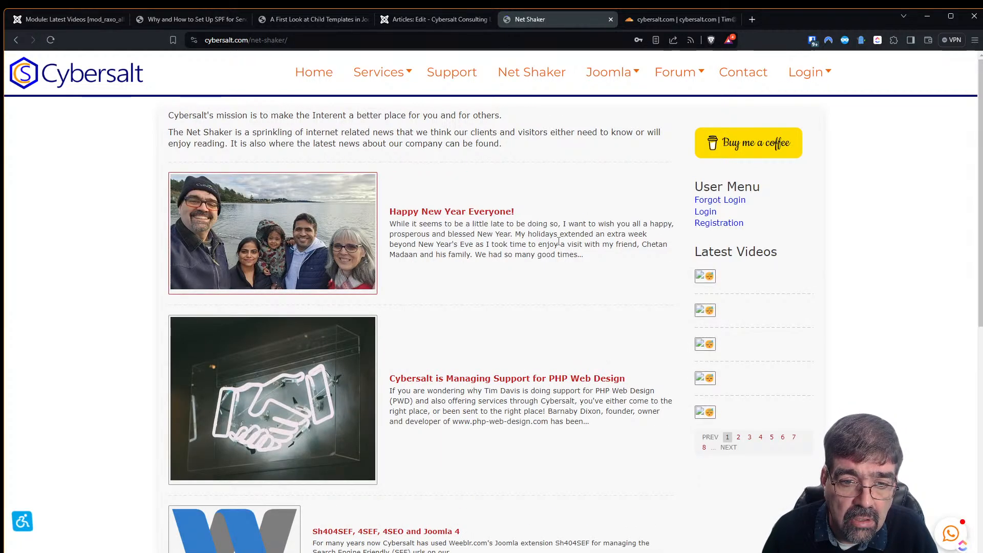
- Save the Child Templates article again, clean Joomla's cache and reload the Net Shaker page
left_click(435, 19)
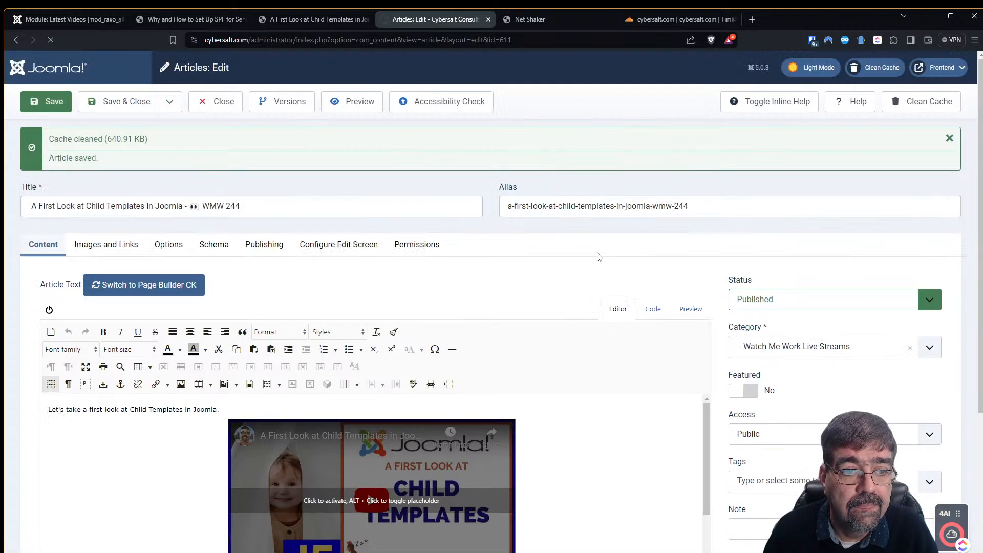
left_click(921, 101)
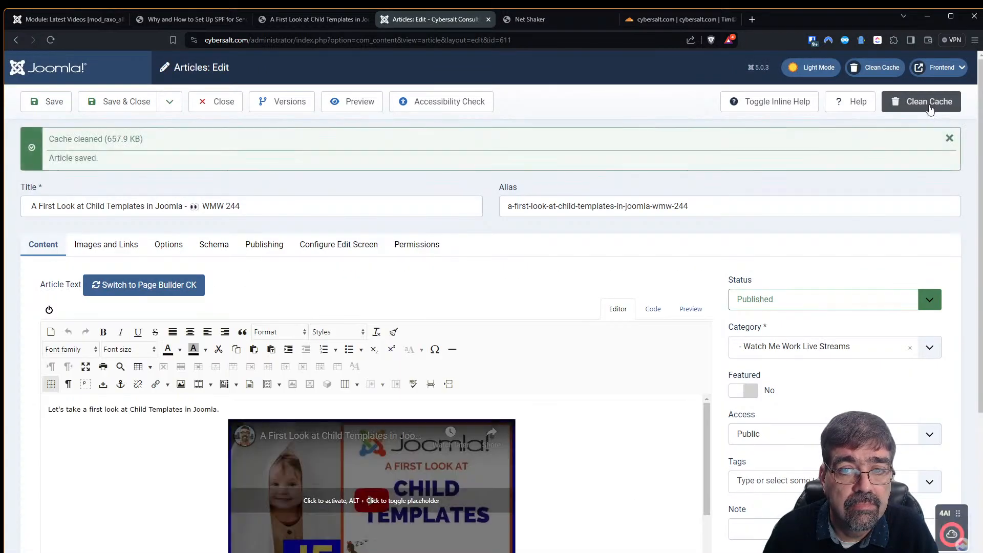
left_click(547, 20)
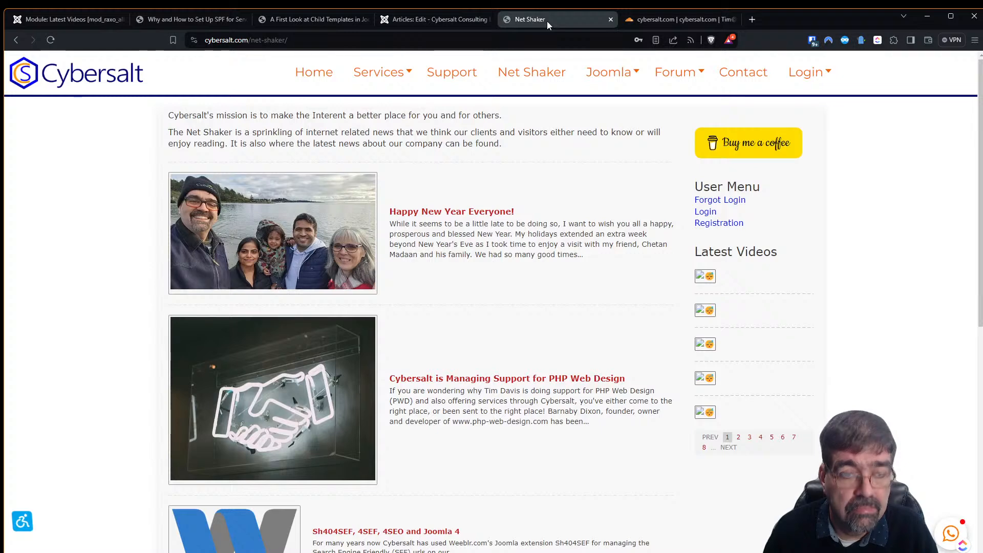
key("F5")
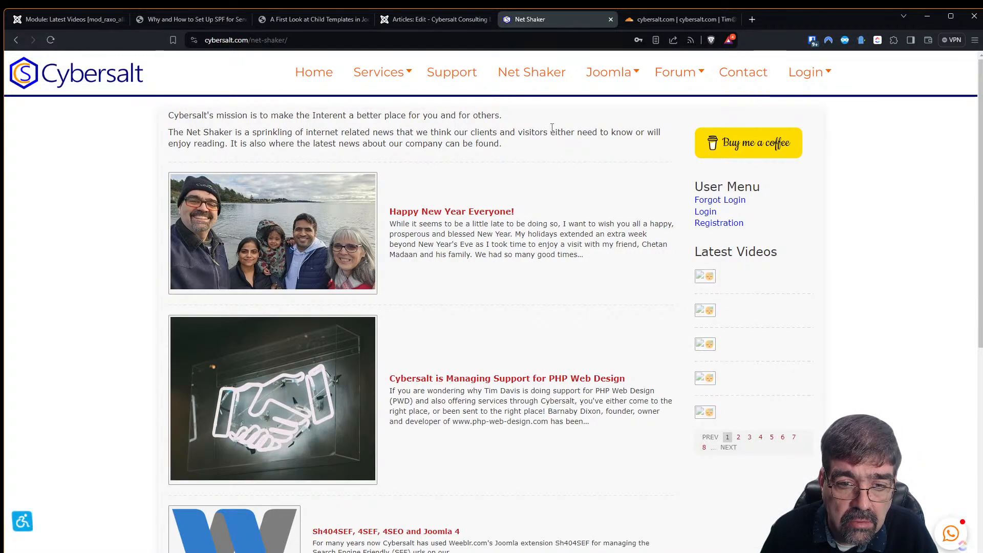
- Delete the thumbnail below the bullet list in the Child Templates article, save it and recheck the reloaded Net Shaker page
key("ctrl+shift+Tab")
scroll(614, 356, "down", 5)
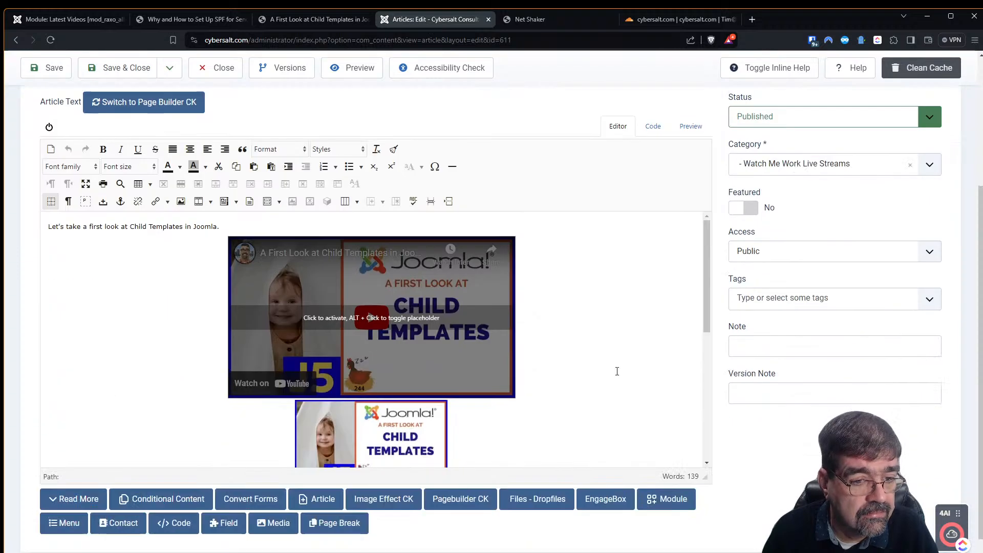
scroll(613, 356, "up", 1)
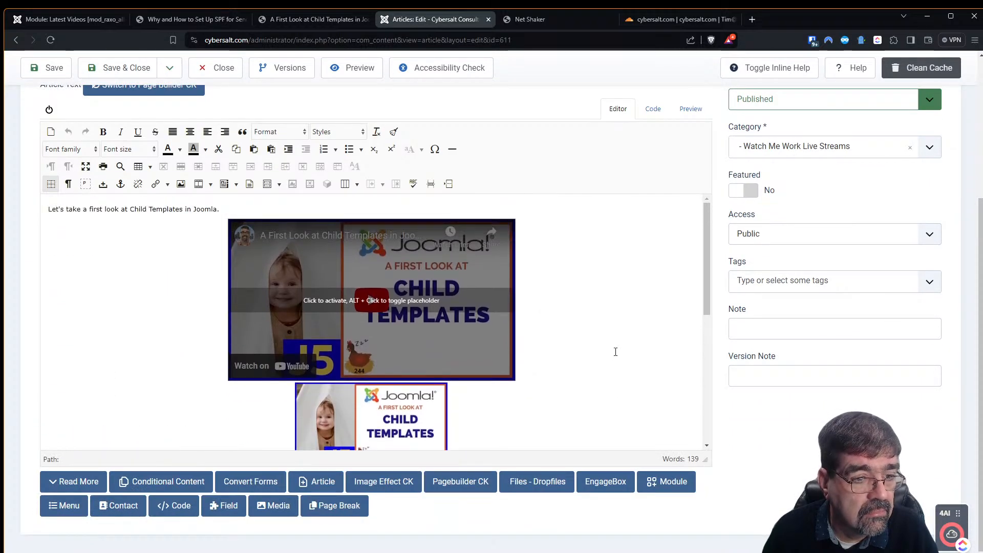
scroll(616, 351, "down", 5)
scroll(619, 350, "down", 2)
left_click(381, 405)
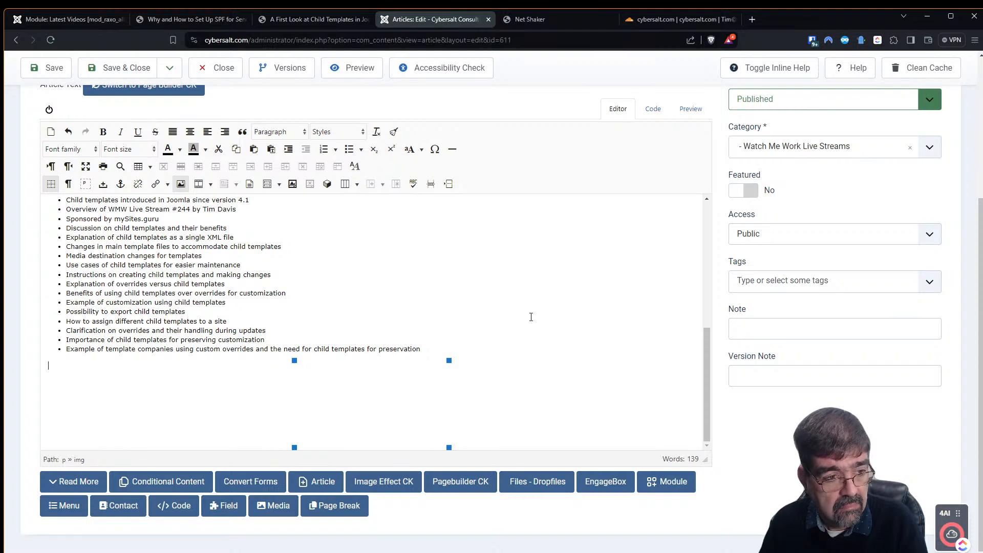
key("Delete")
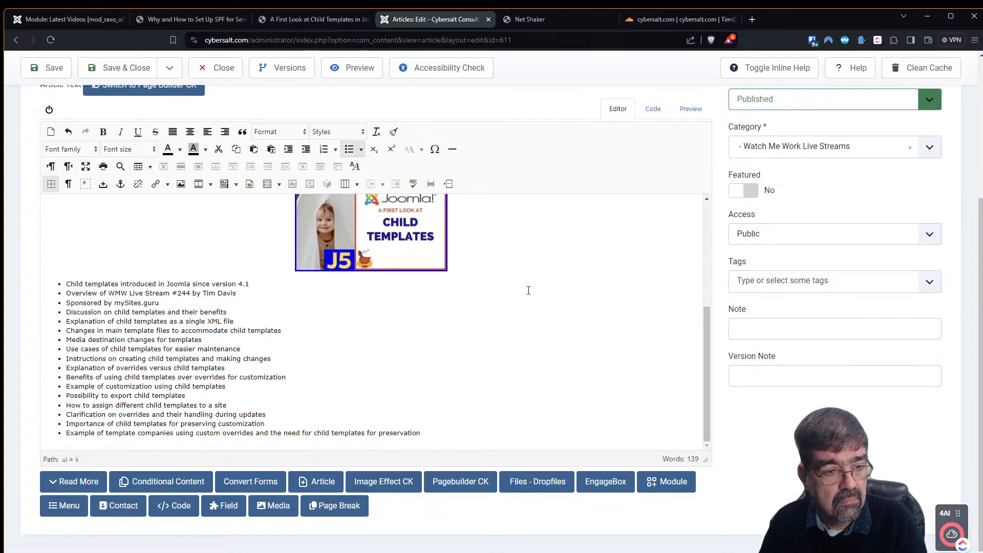
left_click(45, 75)
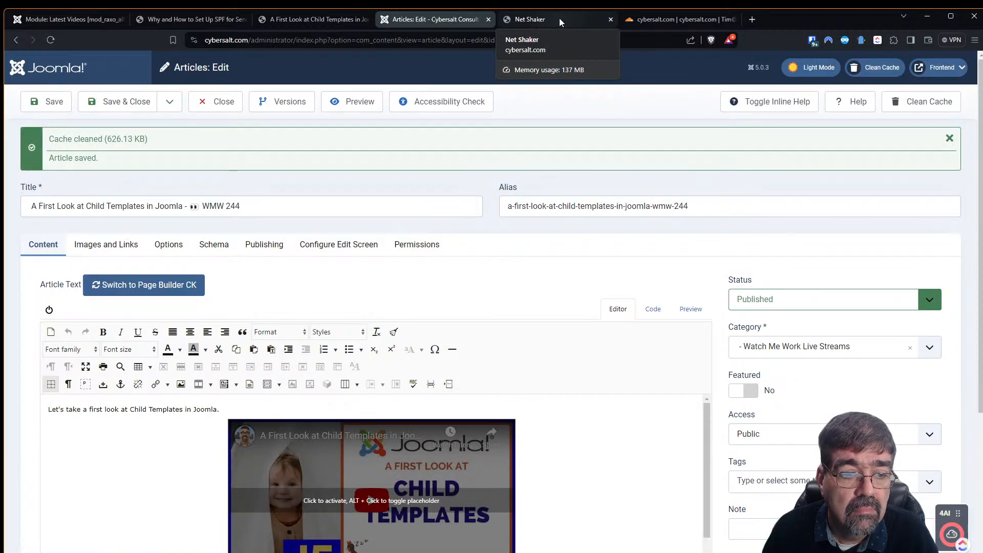
left_click(559, 20)
key("F5")
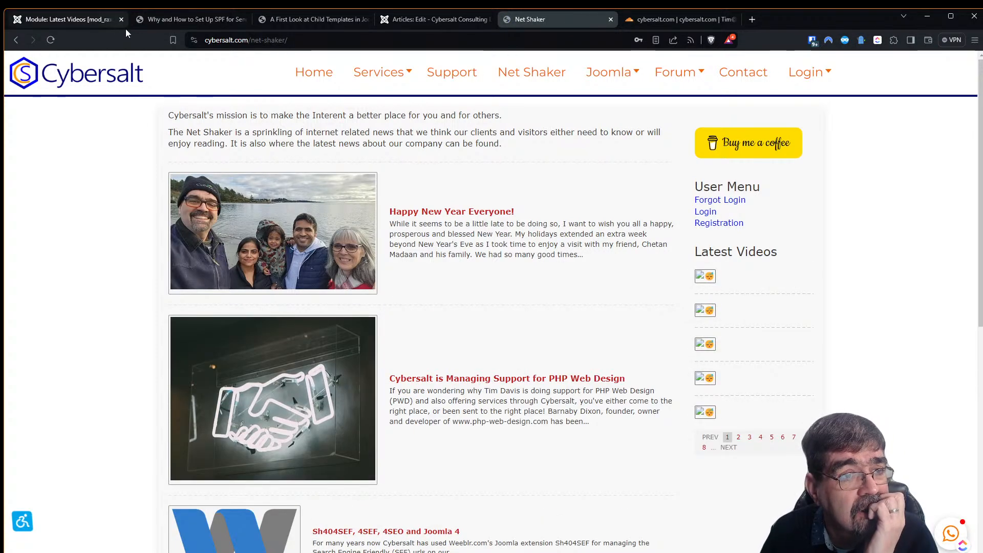
- Review the Latest Videos module's source and filter settings and its advanced image settings
left_click(92, 21)
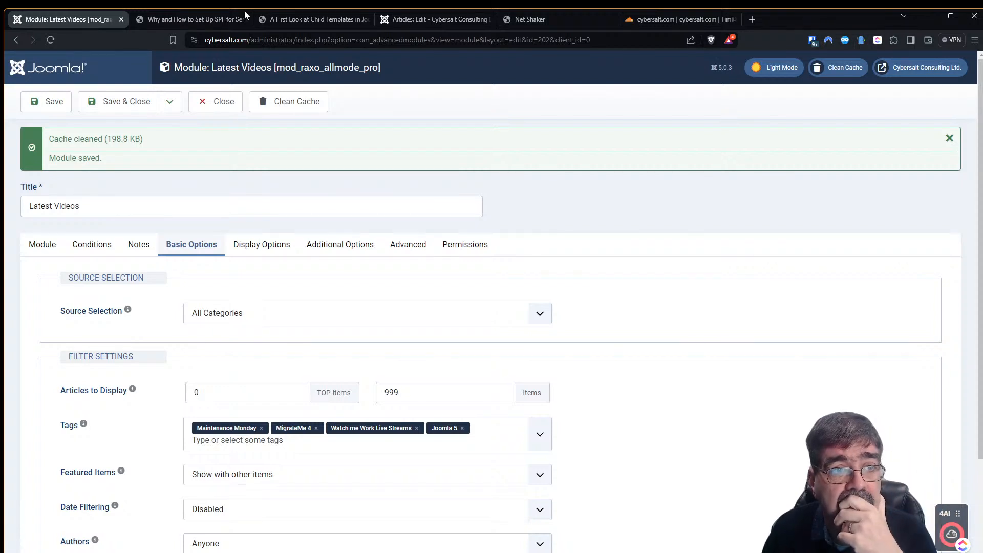
scroll(657, 219, "down", 2)
scroll(656, 220, "down", 1)
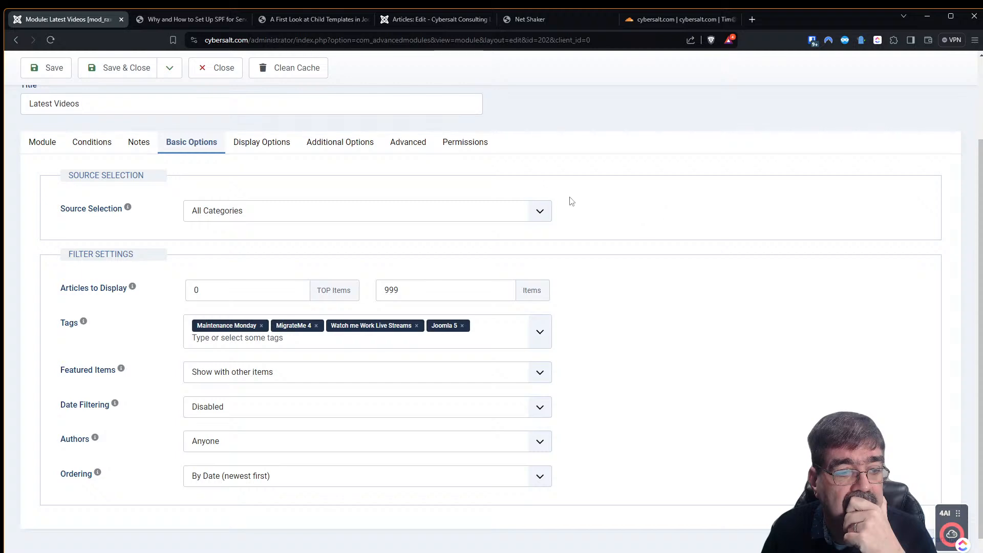
left_click(340, 144)
scroll(614, 231, "down", 5)
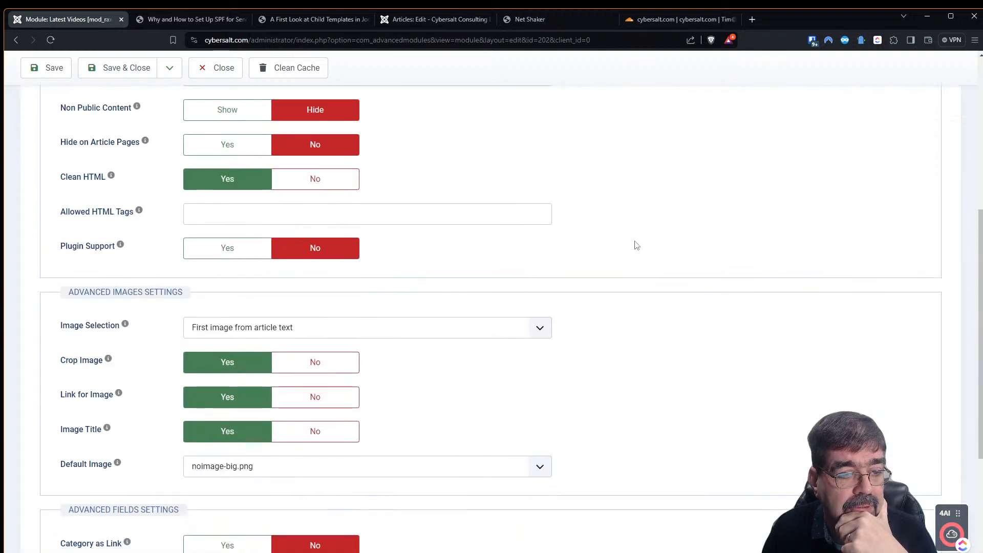
scroll(618, 236, "down", 4)
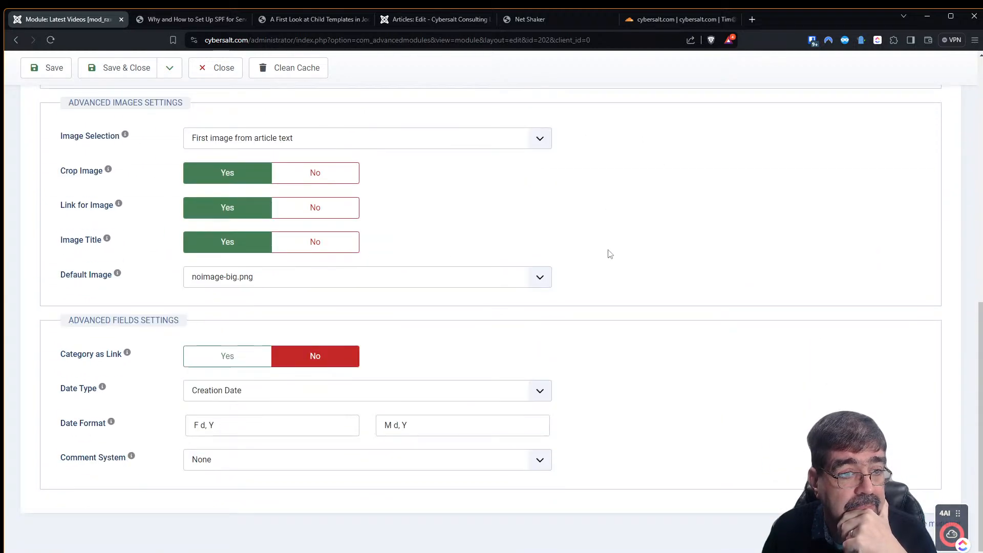
scroll(622, 261, "up", 9)
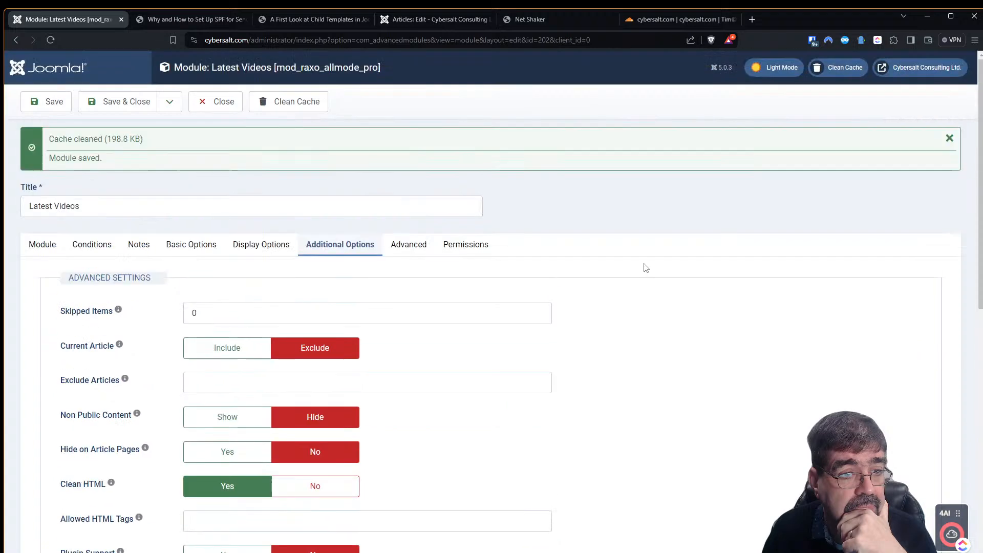
- Set the TOP item and item thumbnail heights to 226 px in the Latest Videos module and save it
left_click(254, 247)
scroll(650, 307, "down", 10)
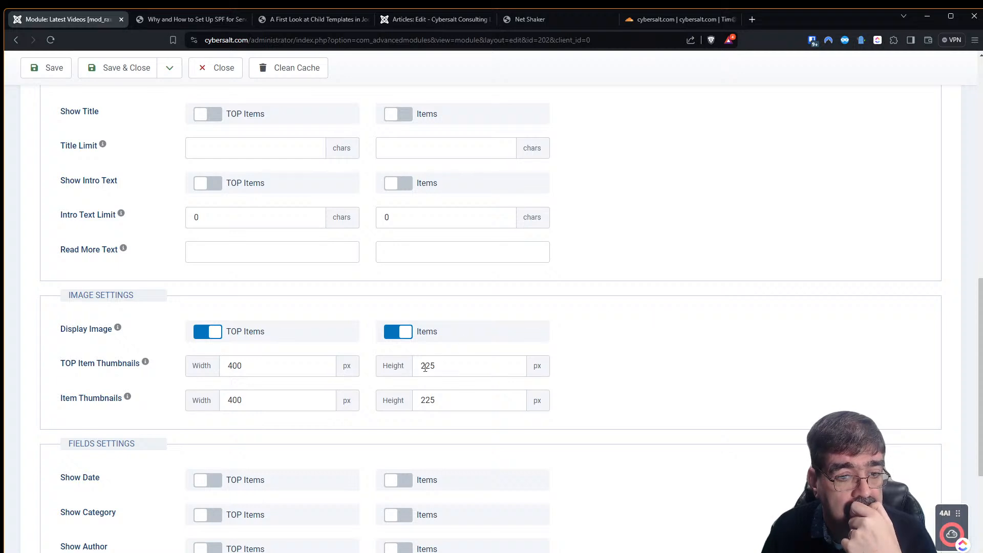
left_click_drag(431, 367, 435, 367)
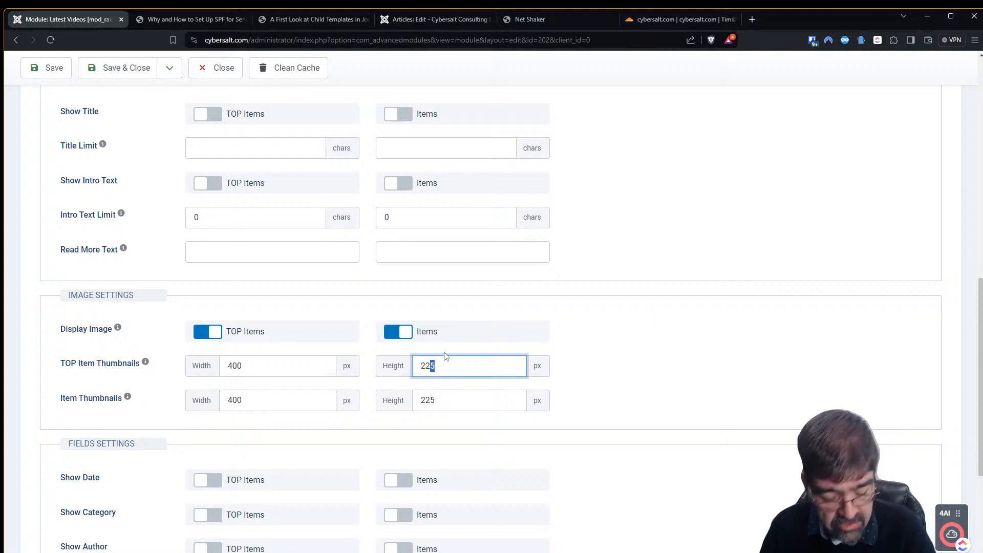
type("6")
left_click_drag(431, 399, 439, 399)
type("6")
left_click(51, 68)
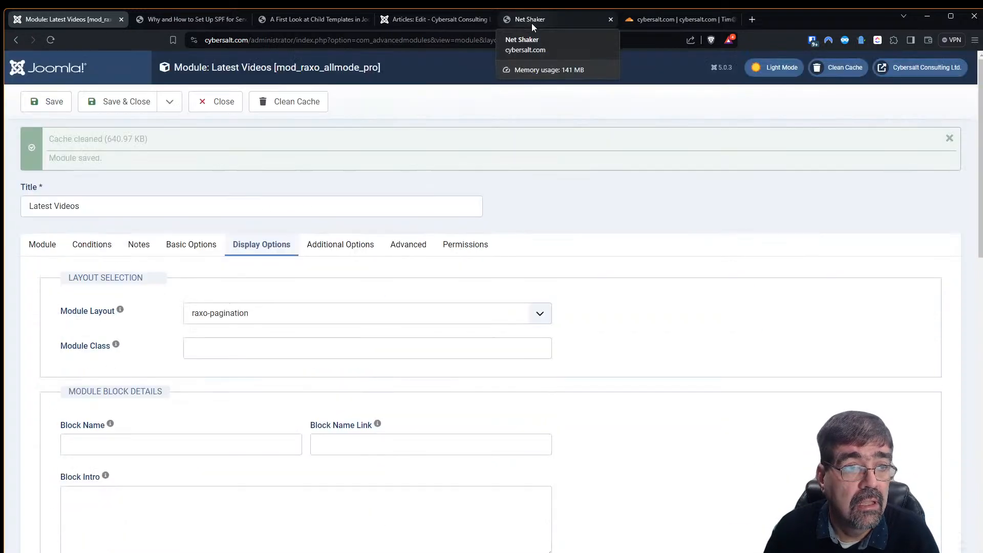
- Reload the Net Shaker page and compare the Latest Videos images on pages 1 and 2 of the module
left_click(531, 23)
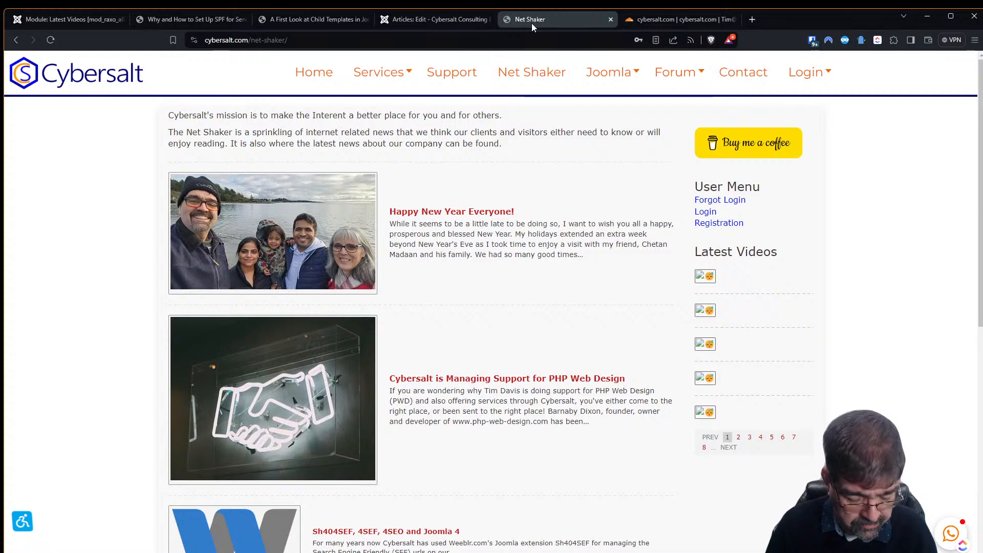
key("F5")
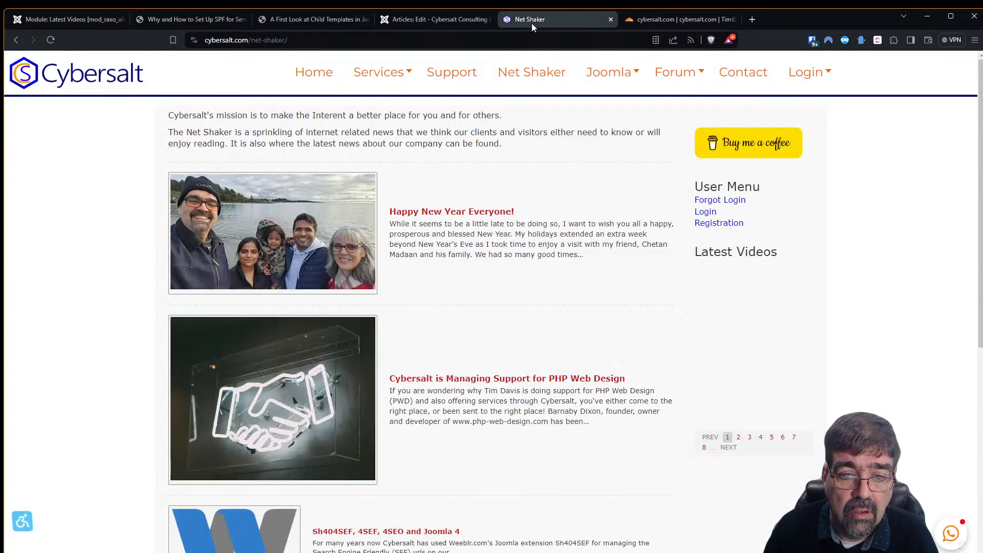
left_click(743, 440)
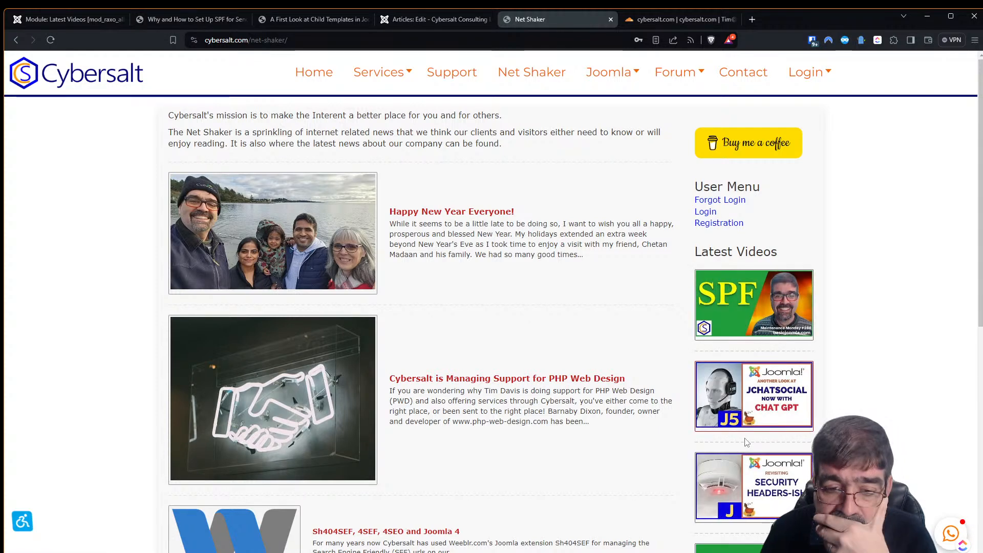
scroll(715, 399, "down", 6)
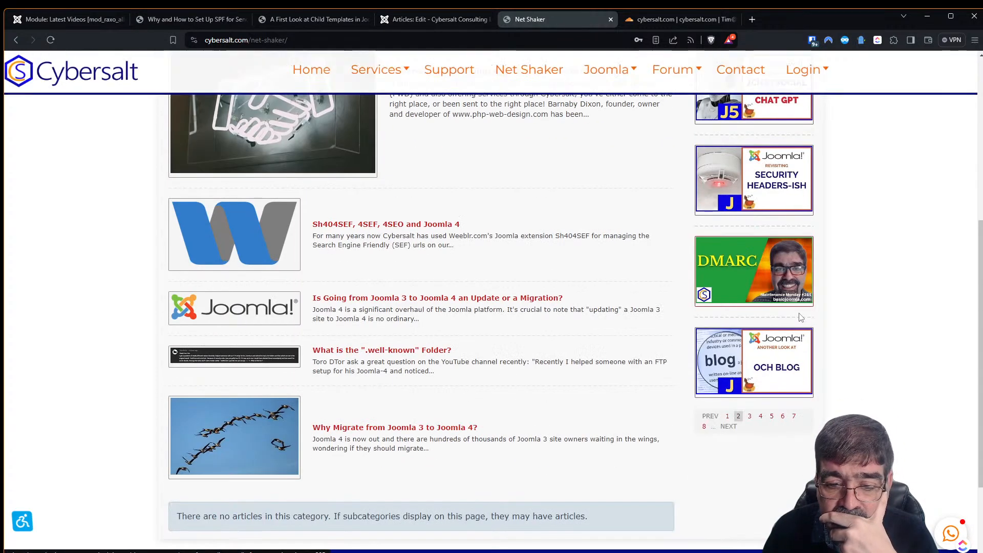
left_click(727, 416)
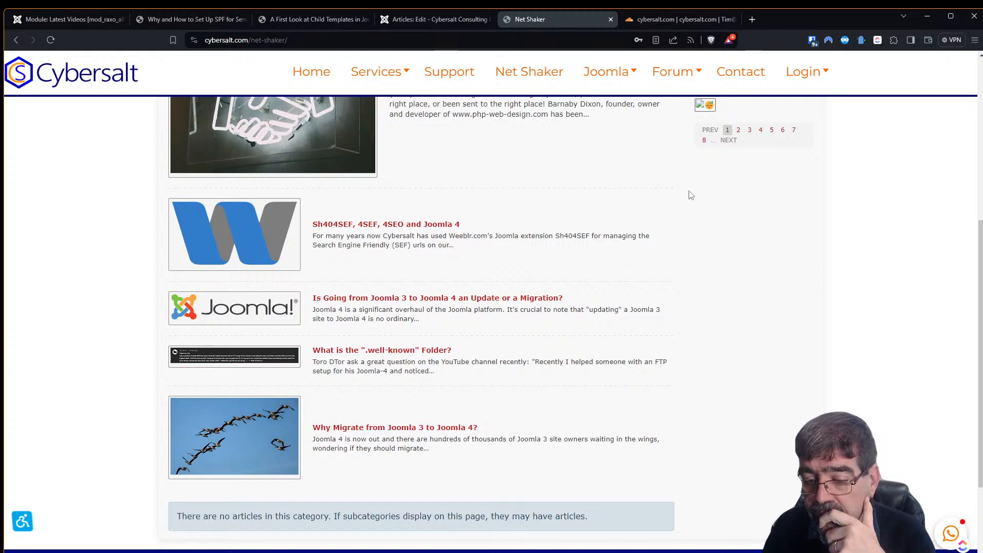
- Review the text, image and field settings in the Latest Videos module's display options
left_click(273, 21)
left_click(140, 19)
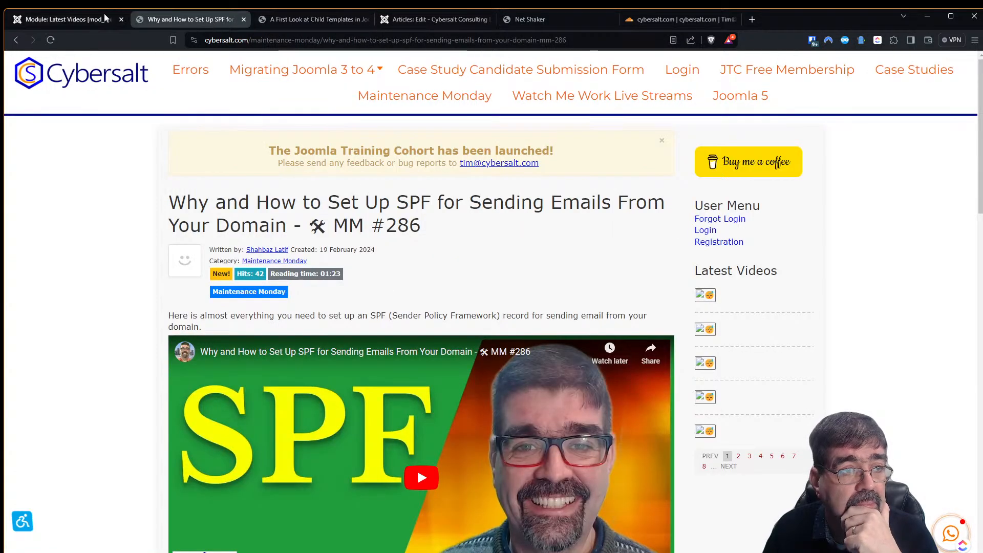
left_click(76, 19)
scroll(404, 194, "down", 6)
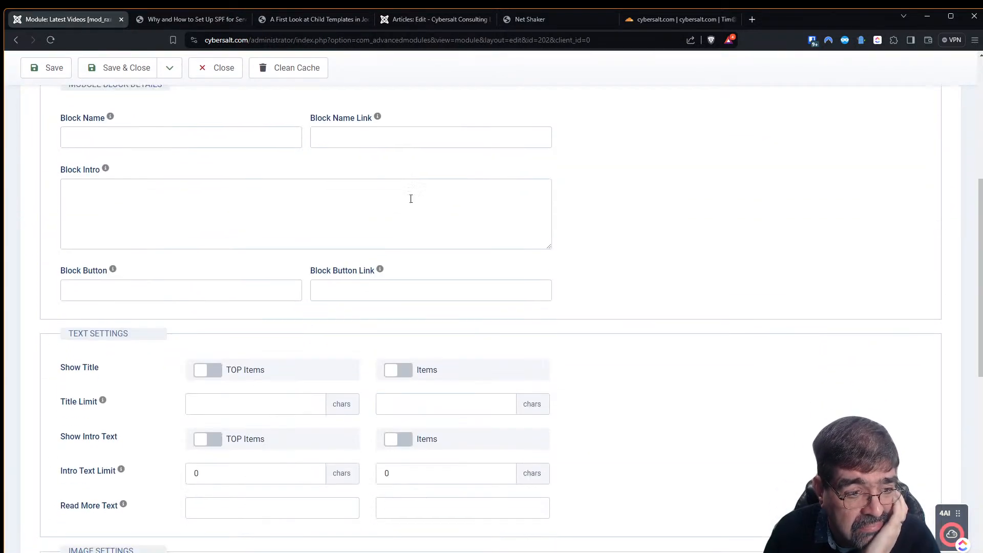
scroll(409, 197, "down", 5)
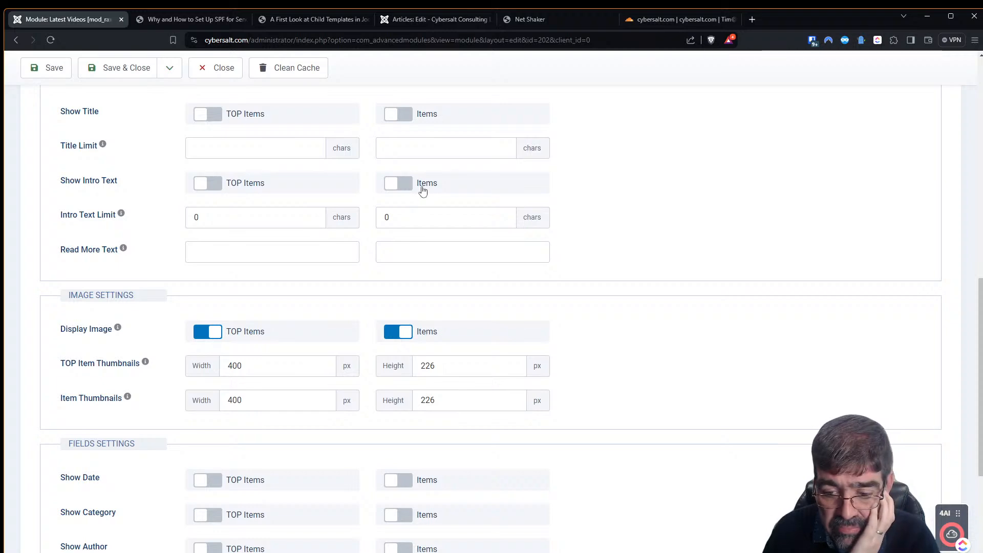
scroll(422, 190, "down", 4)
scroll(463, 191, "up", 8)
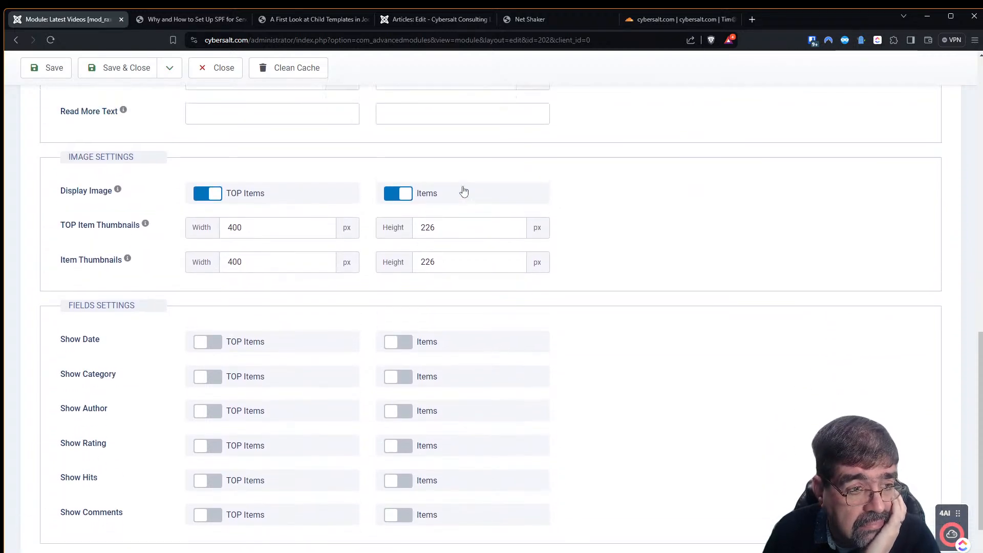
scroll(472, 182, "up", 7)
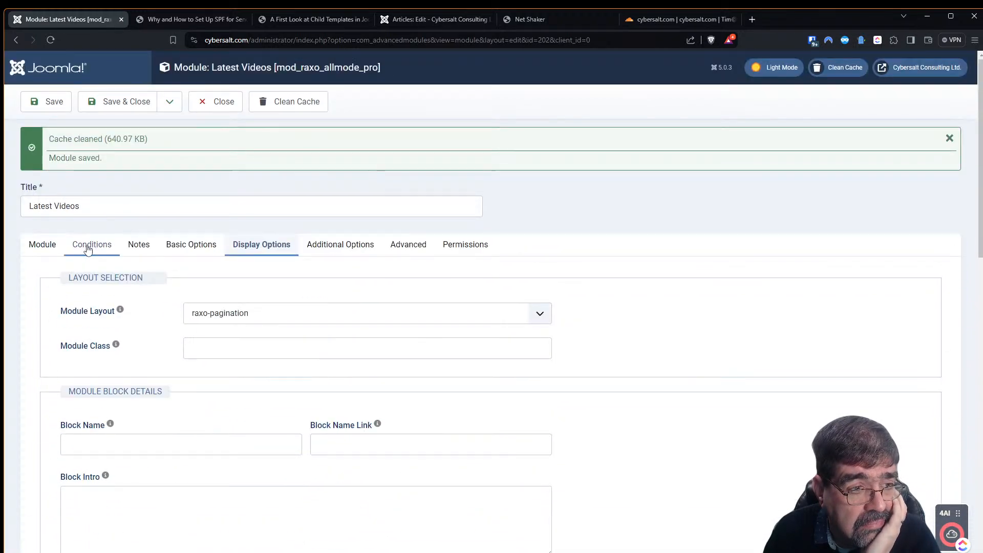
- Check the Latest Videos module's condition set and its source and filter settings
left_click(91, 246)
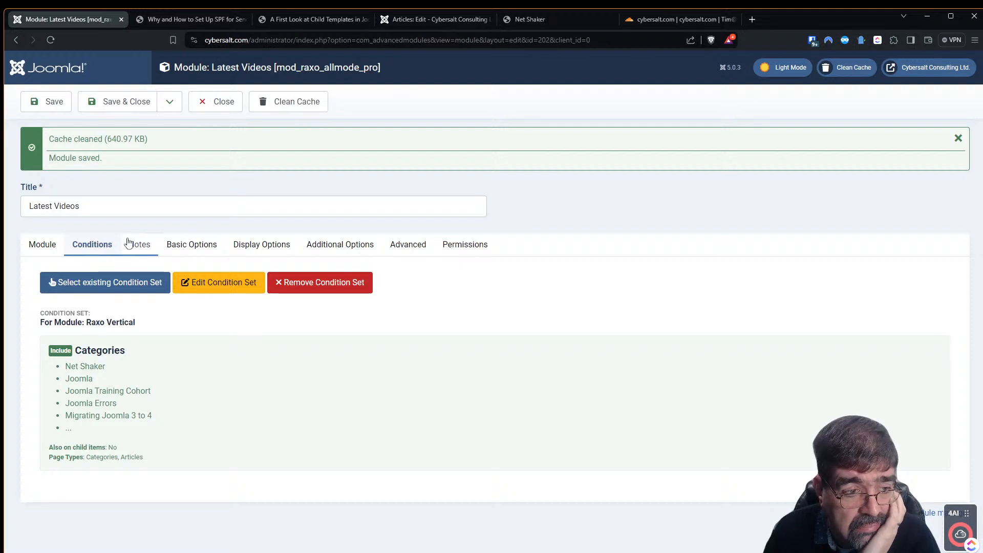
left_click(150, 248)
left_click(179, 247)
scroll(660, 291, "down", 3)
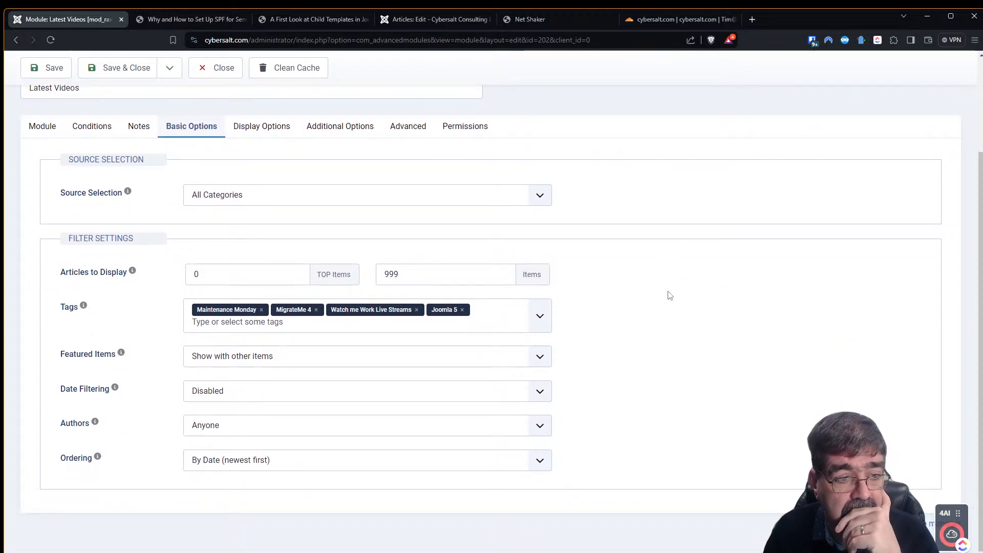
- Turn off Display Image for both TOP items and regular items in the Latest Videos module and save it
left_click(260, 134)
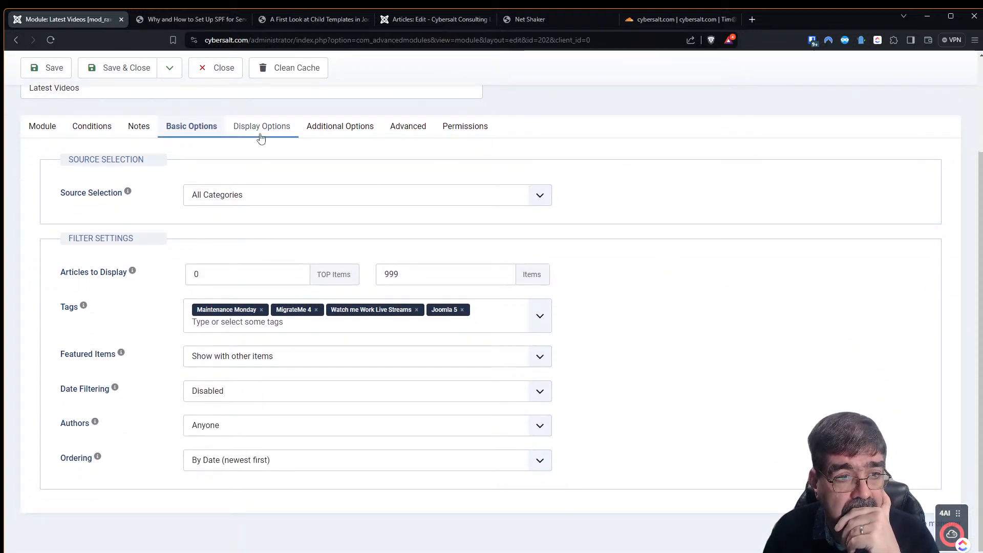
scroll(588, 231, "down", 5)
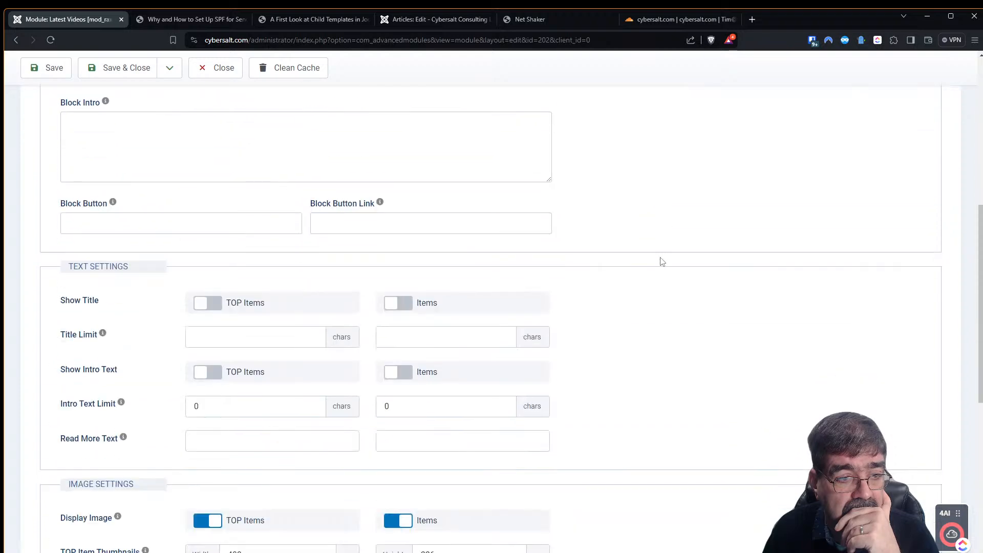
scroll(658, 256, "down", 5)
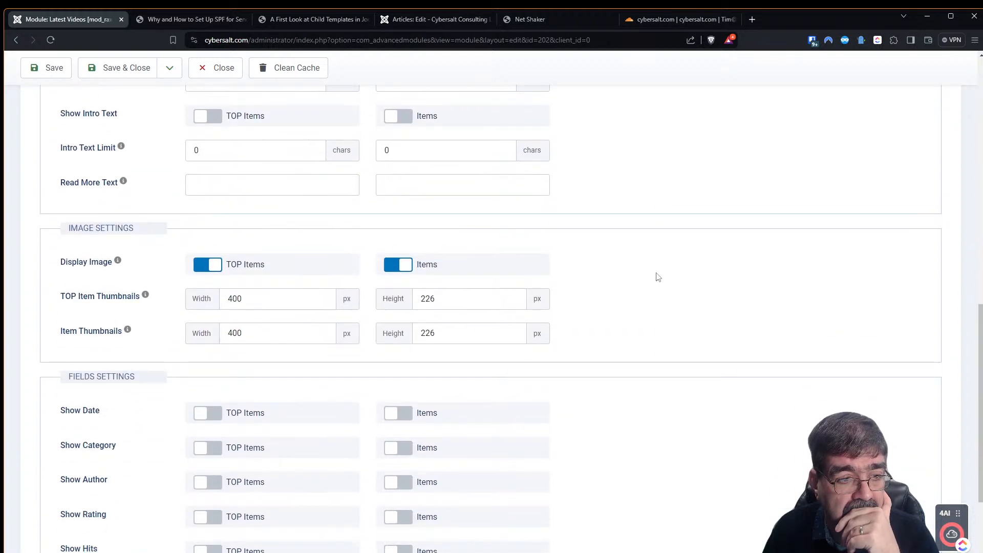
scroll(660, 275, "down", 3)
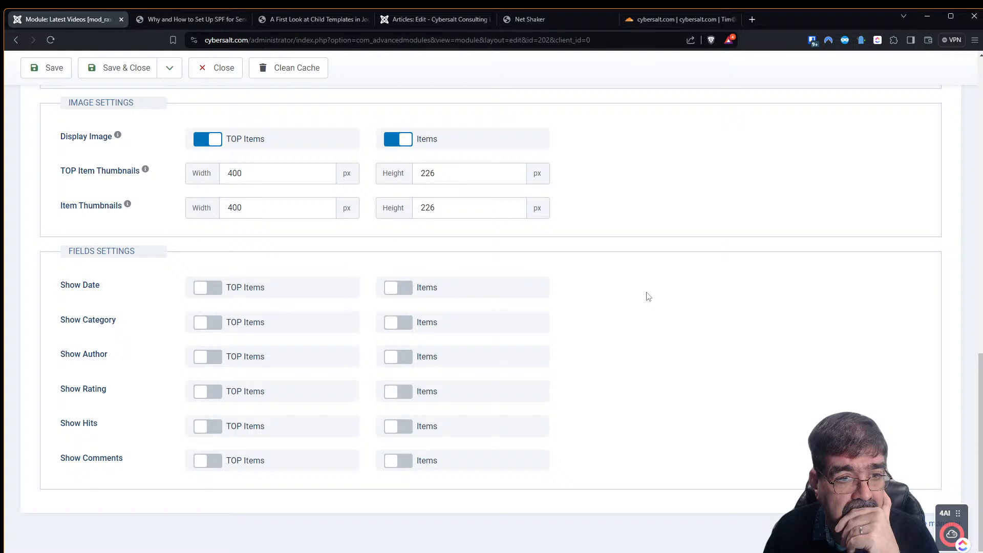
left_click(388, 145)
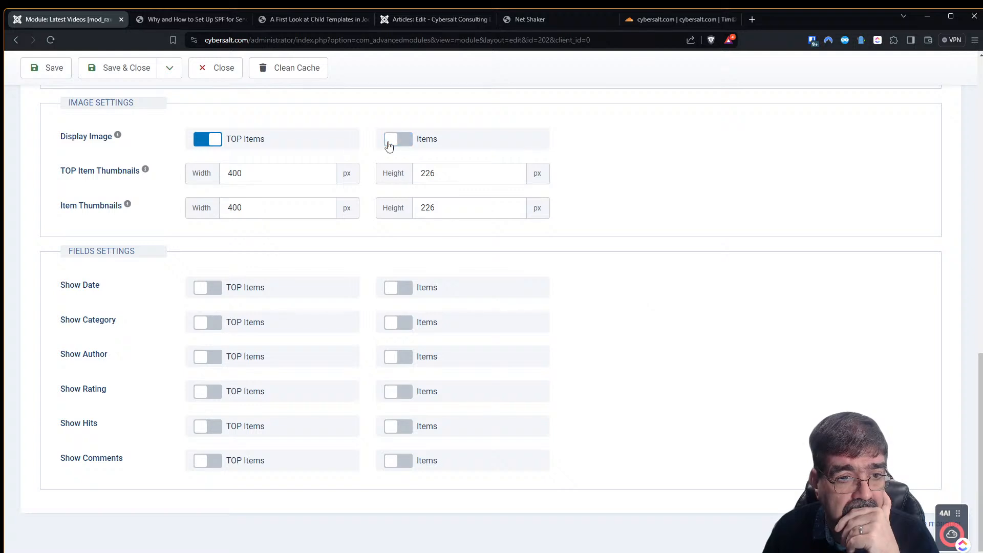
left_click(203, 146)
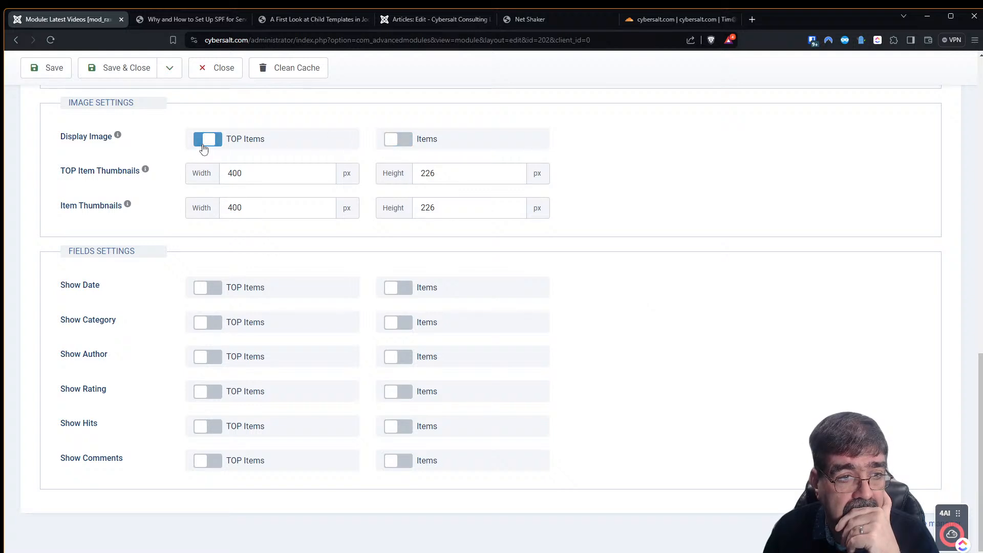
mouse_move(119, 138)
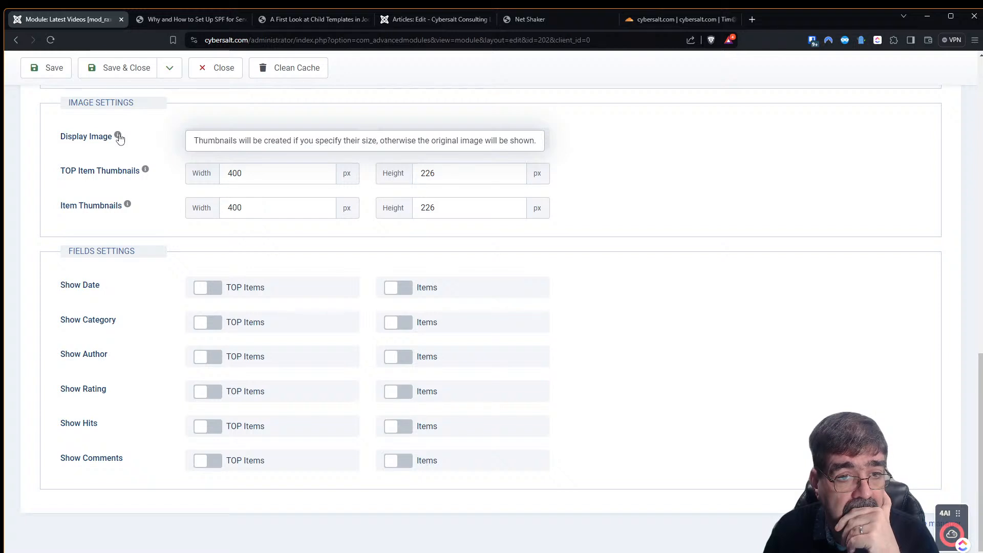
left_click(43, 76)
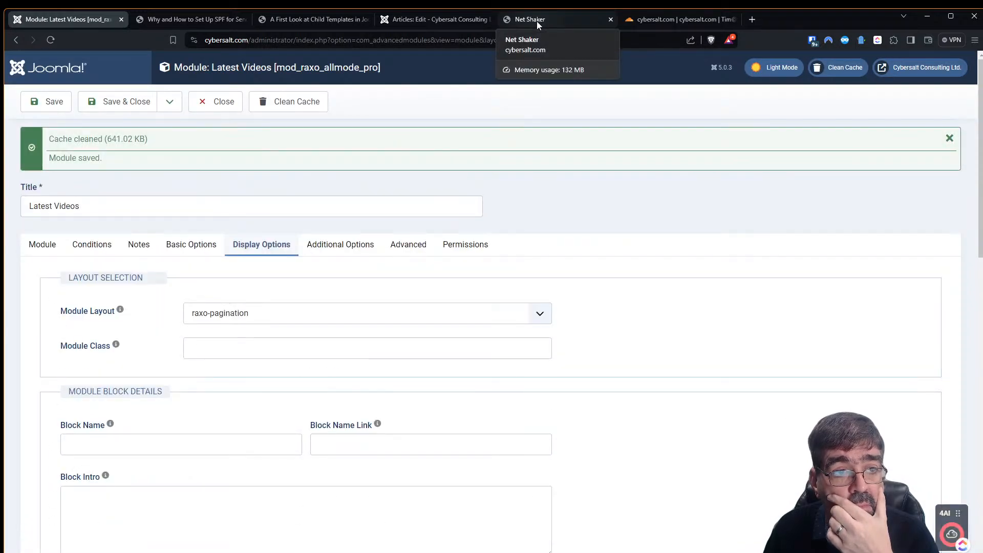
- Reload the Net Shaker page and check the Latest Videos entries on pages 1 to 3 of the module
left_click(537, 21)
scroll(705, 226, "up", 4)
key("F5")
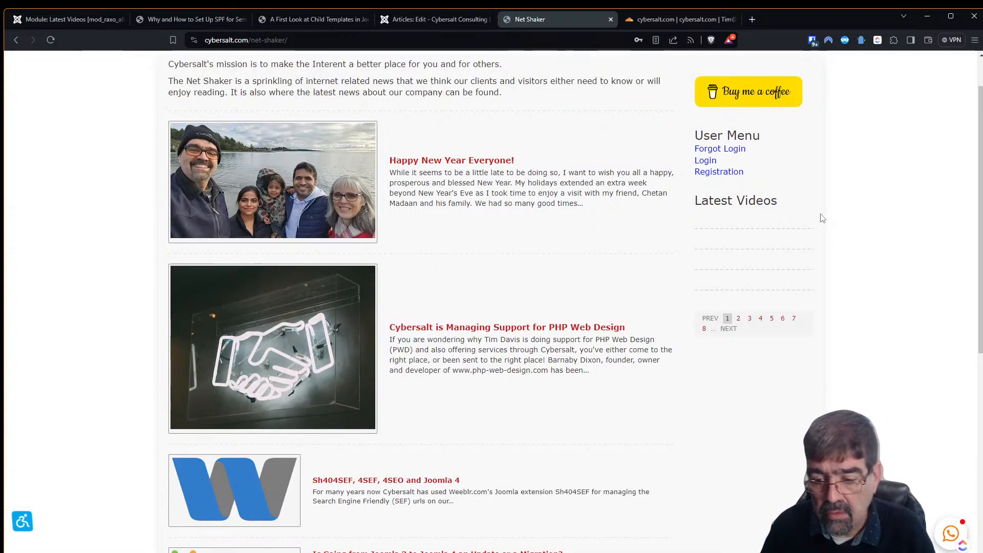
left_click(737, 319)
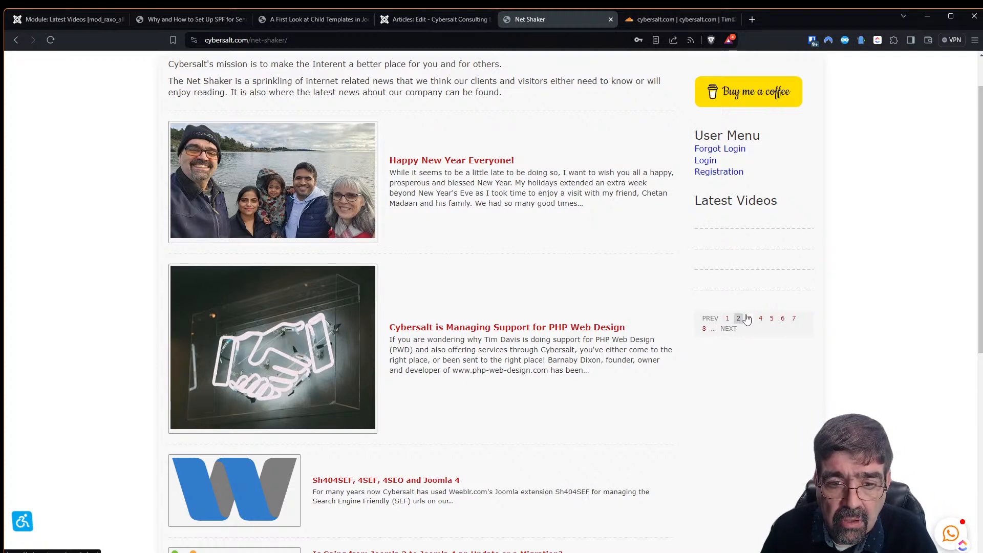
left_click(748, 318)
left_click(727, 318)
- Turn on Show Title for regular items in the Latest Videos module's text settings
left_click(435, 19)
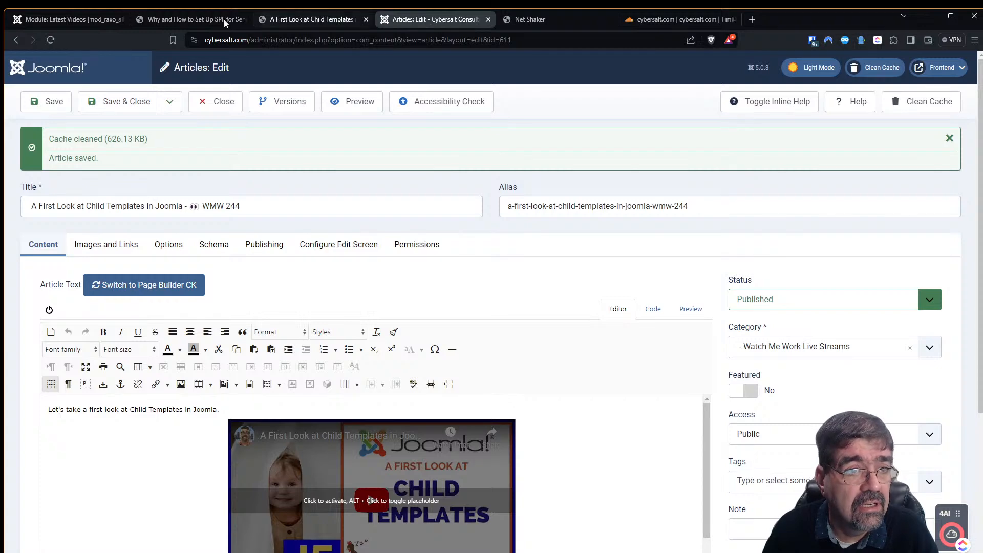
left_click(67, 19)
scroll(649, 251, "down", 5)
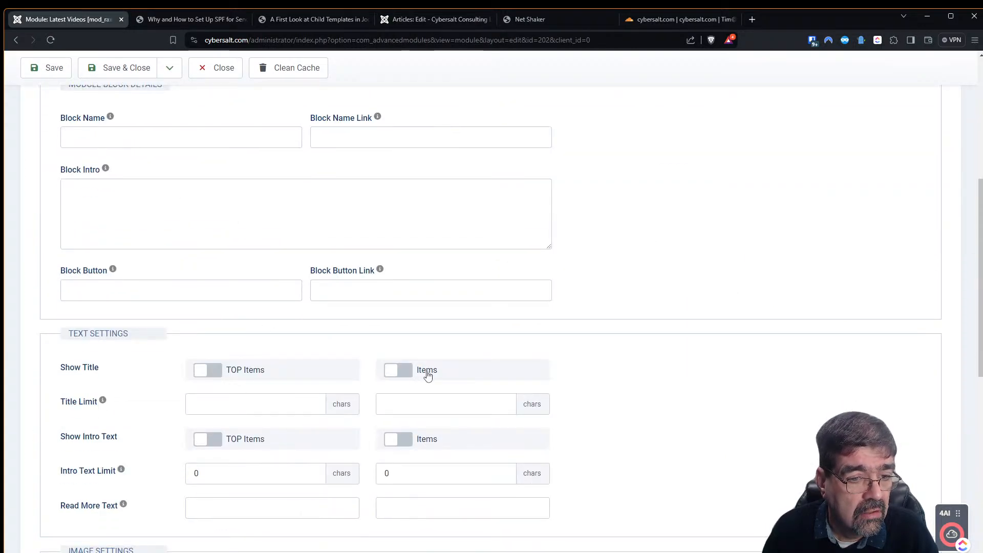
left_click(398, 369)
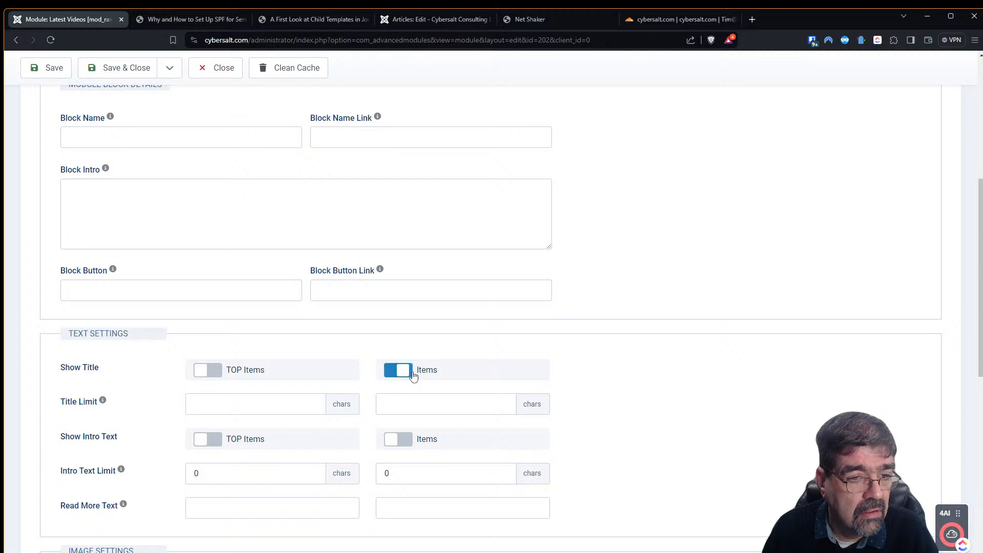
- Set the TOP item and item thumbnail heights to 225 px in the Latest Videos module and save it
scroll(684, 332, "down", 5)
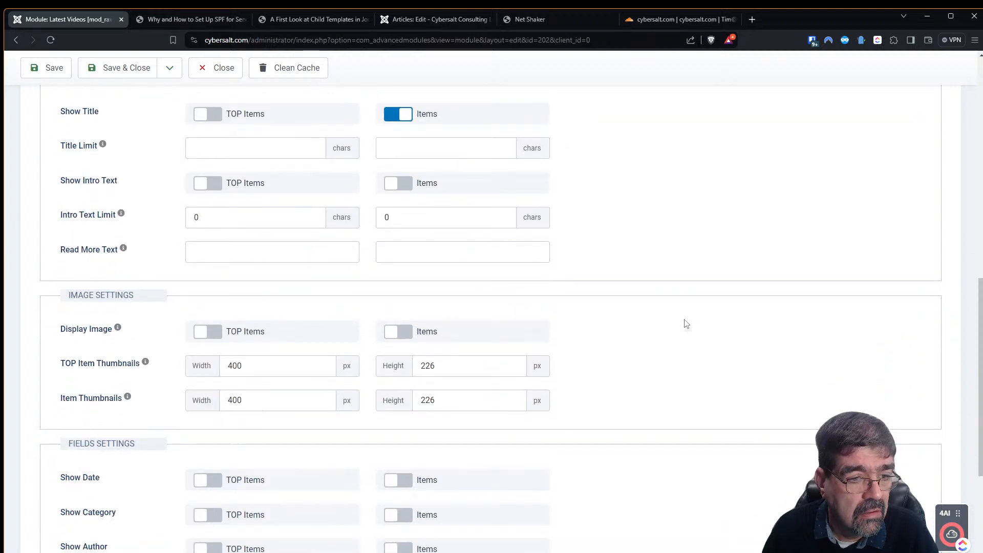
left_click(467, 371)
left_click(457, 397)
key("BackSpace")
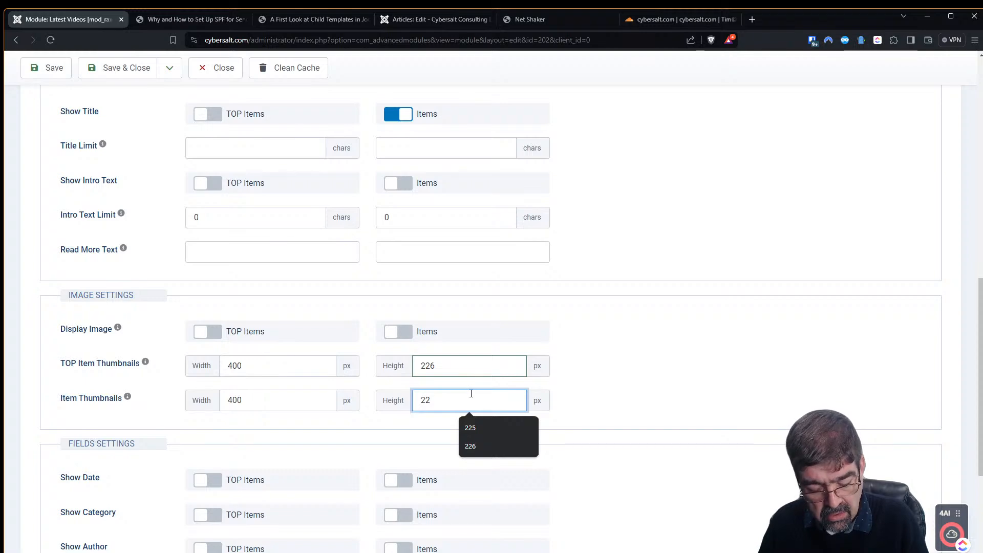
type("5")
left_click(454, 364)
key("BackSpace")
type("5")
left_click(58, 76)
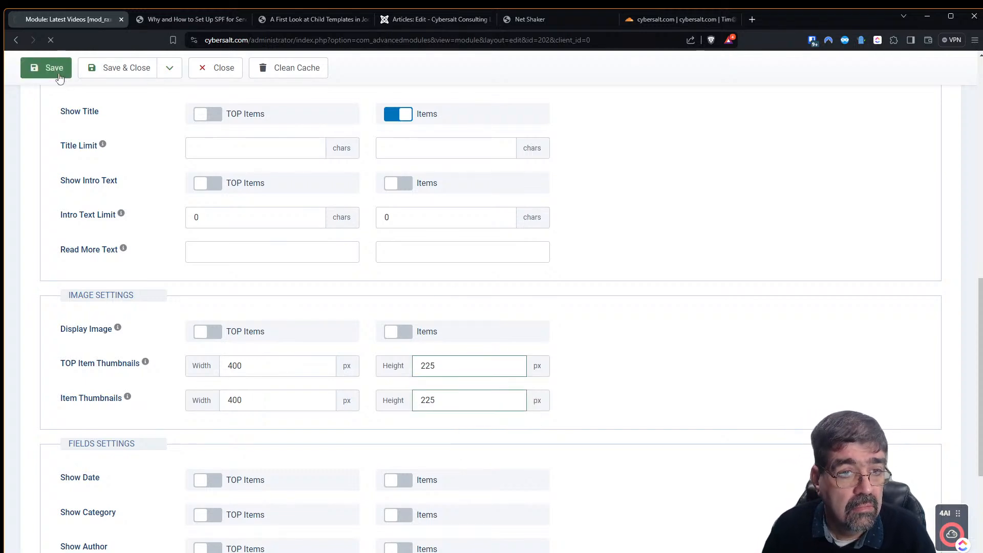
- Reload the Net Shaker page and examine how the Latest Videos entries are listed
left_click(540, 23)
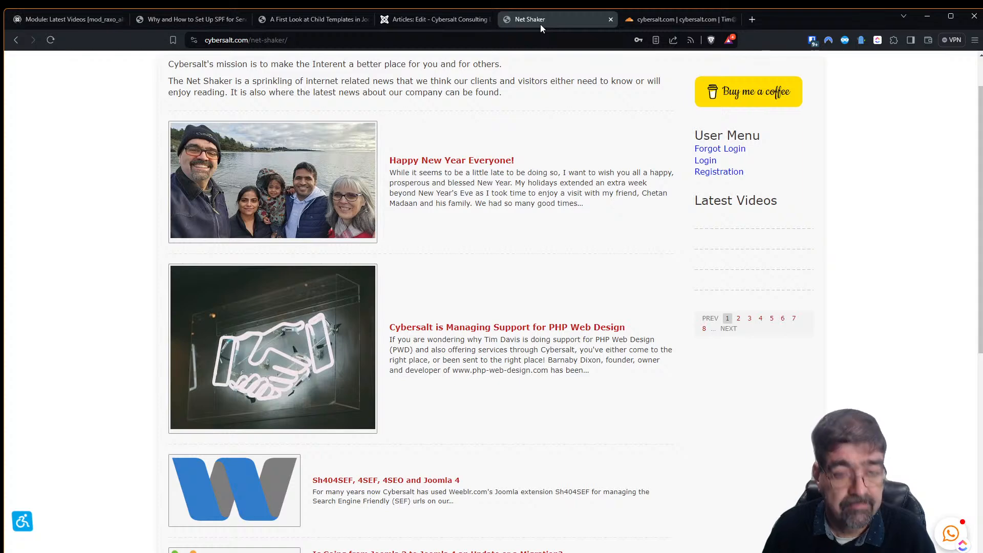
key("F5")
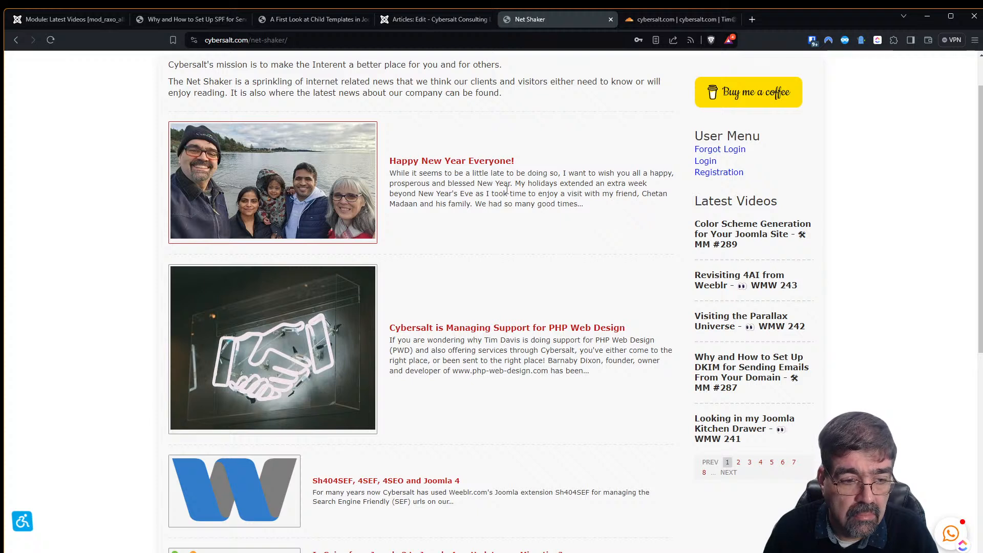
scroll(542, 191, "up", 1)
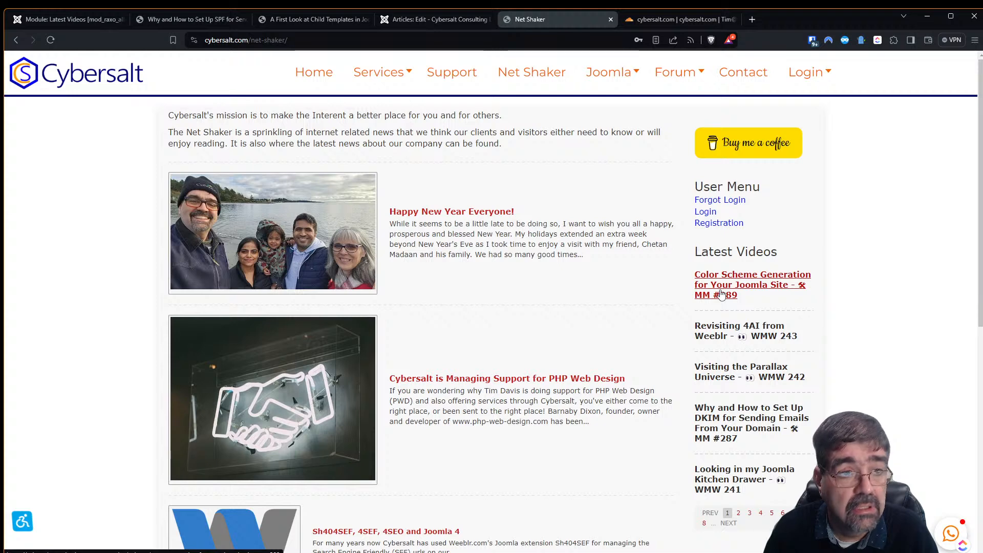
scroll(728, 415, "down", 3)
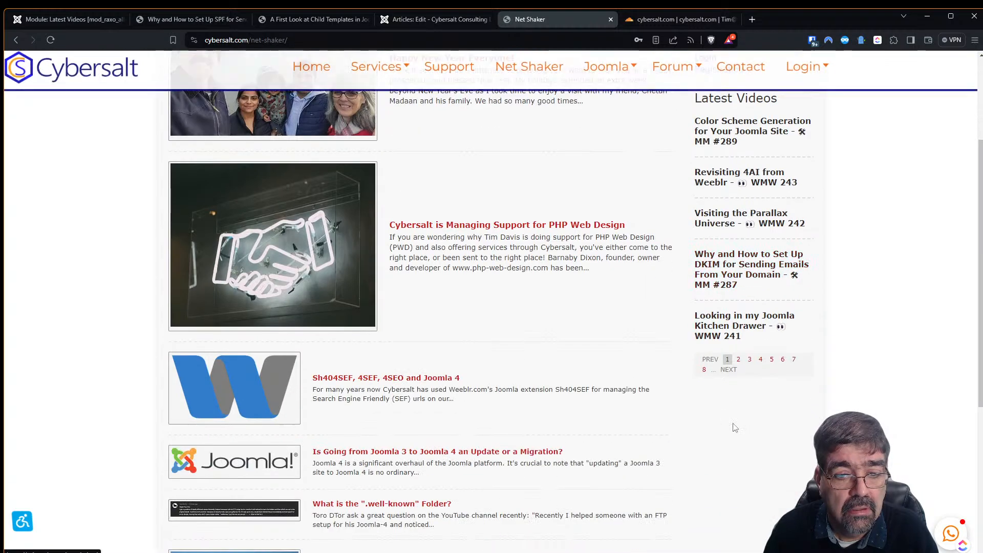
scroll(730, 403, "up", 3)
- Turn off Show Title and turn on Display Image for regular items, then save the Latest Videos module and recheck the reloaded Net Shaker page
left_click(425, 21)
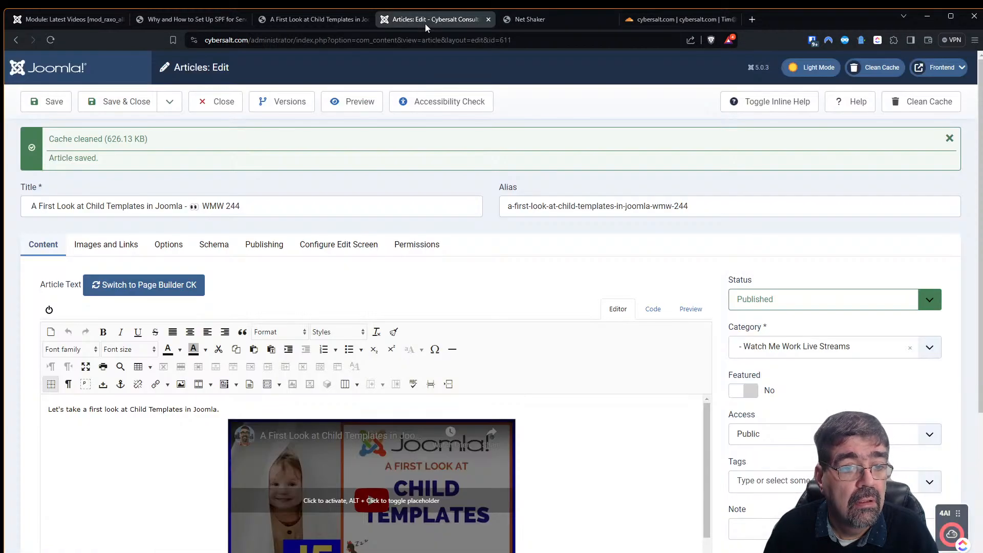
left_click(42, 21)
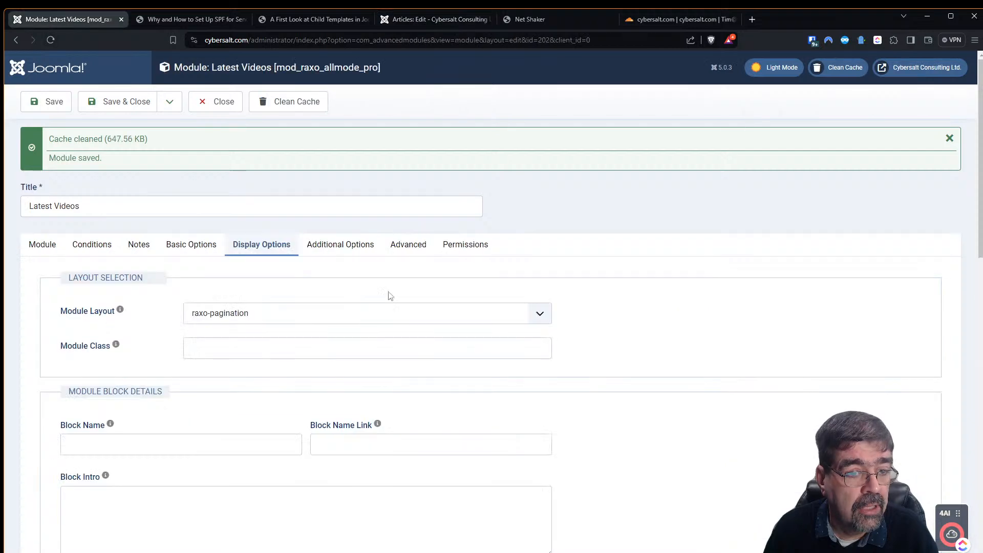
scroll(440, 302, "down", 3)
scroll(444, 313, "down", 5)
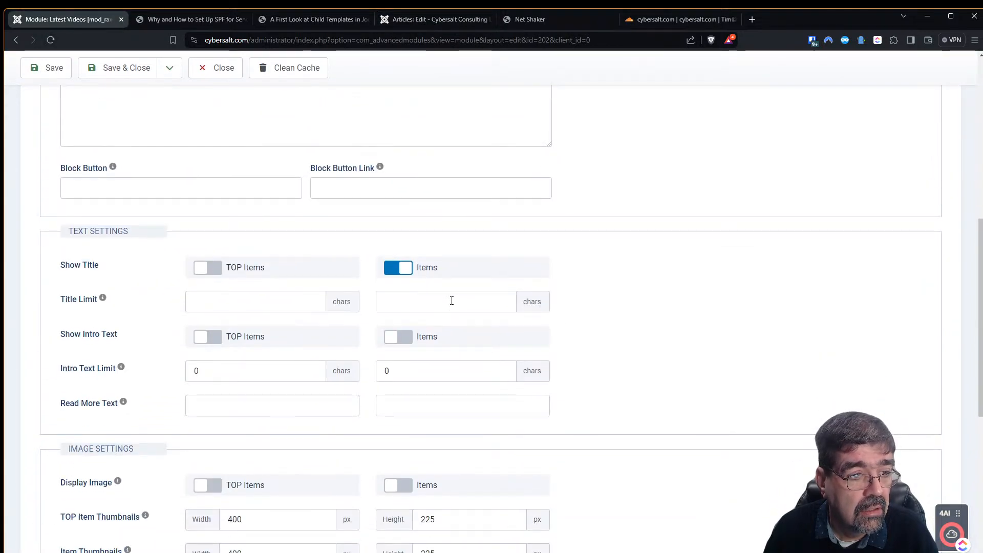
left_click(405, 270)
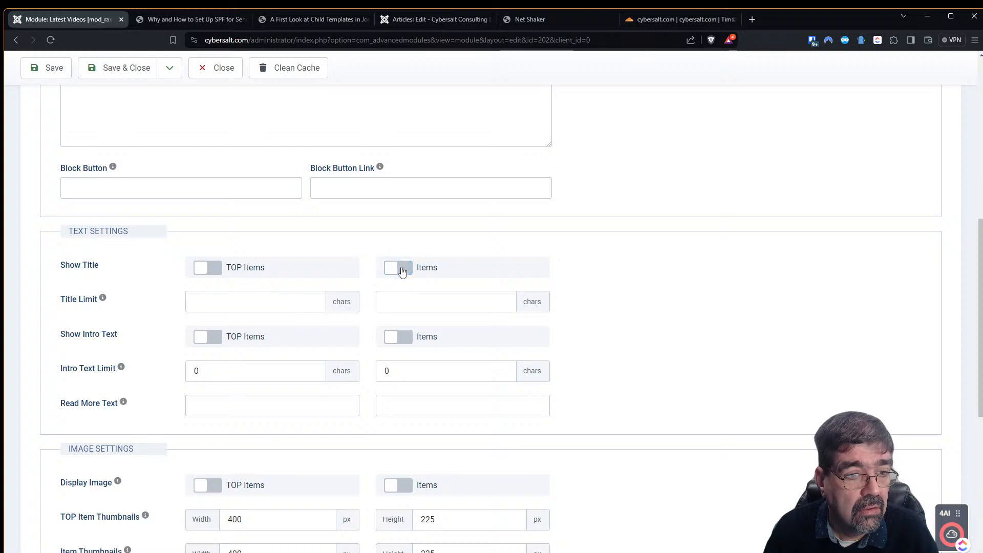
scroll(455, 257, "down", 3)
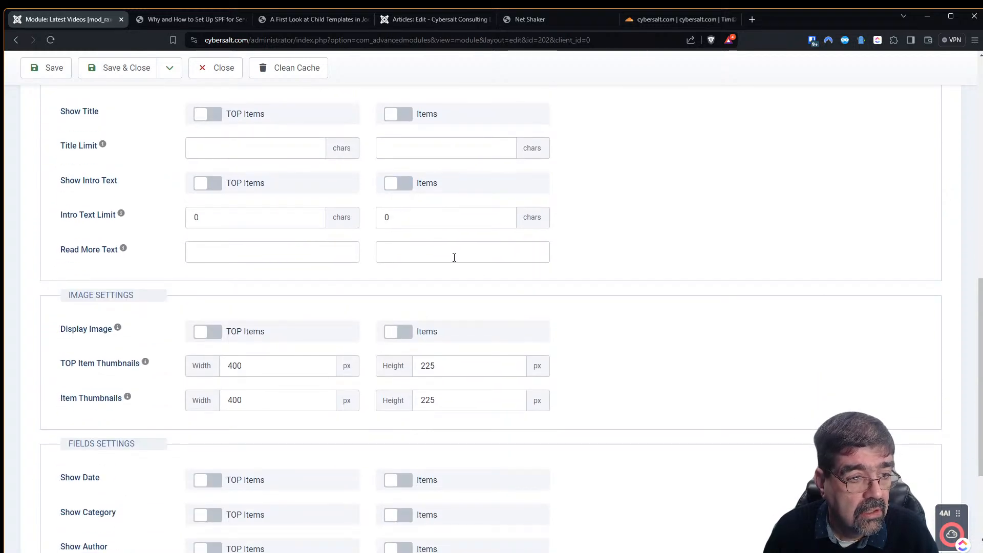
left_click(404, 335)
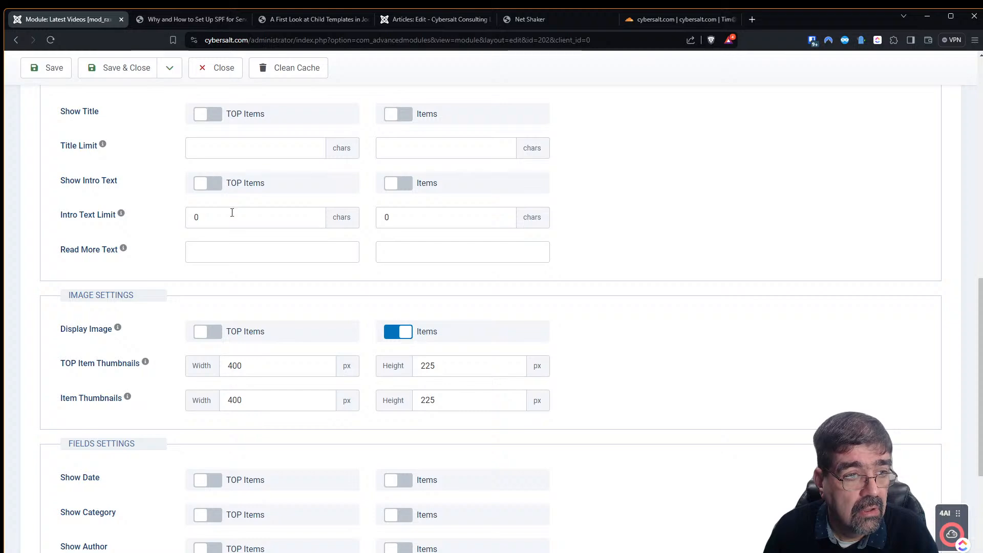
left_click(47, 68)
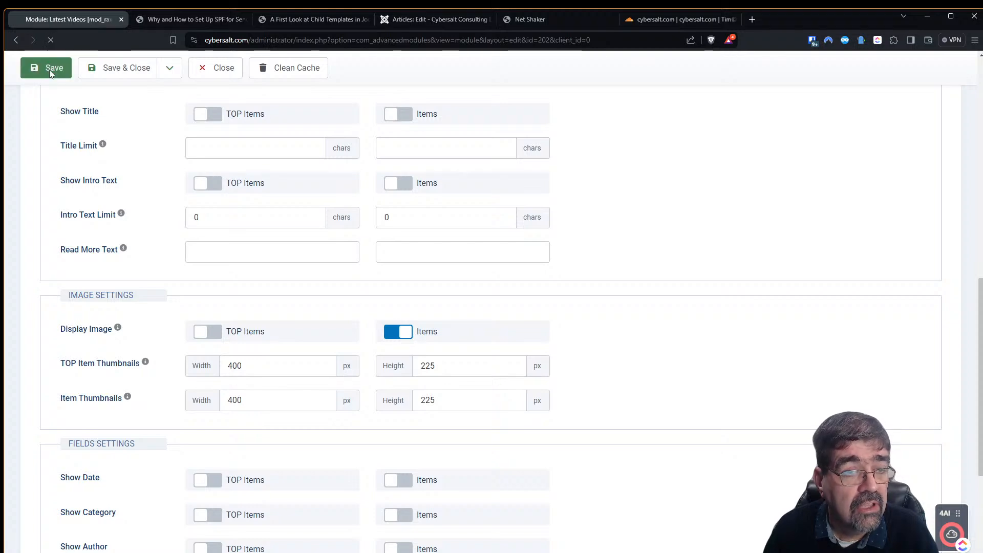
left_click(523, 20)
key("F5")
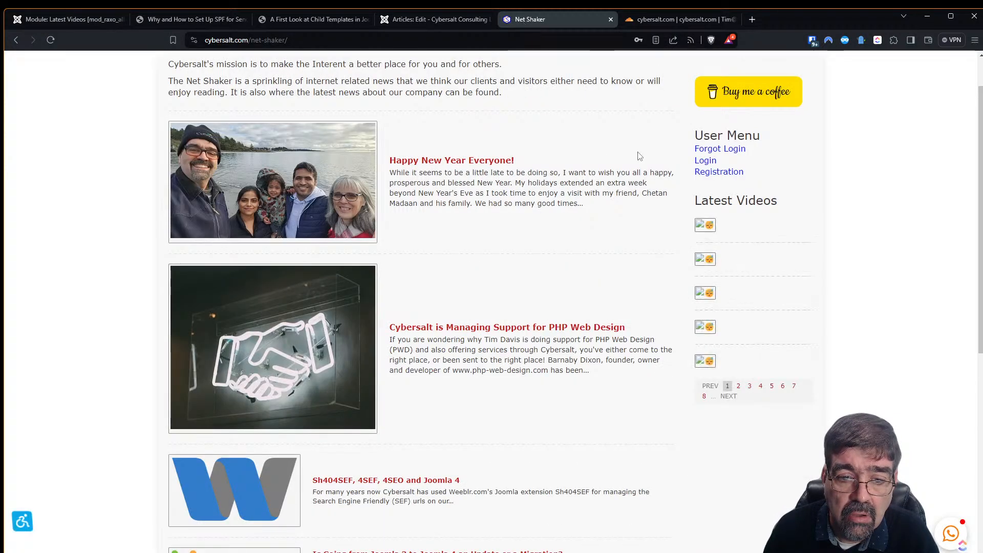
- View page 2 of the Latest Videos list and review the display and image settings of the Latest Videos module
left_click(738, 386)
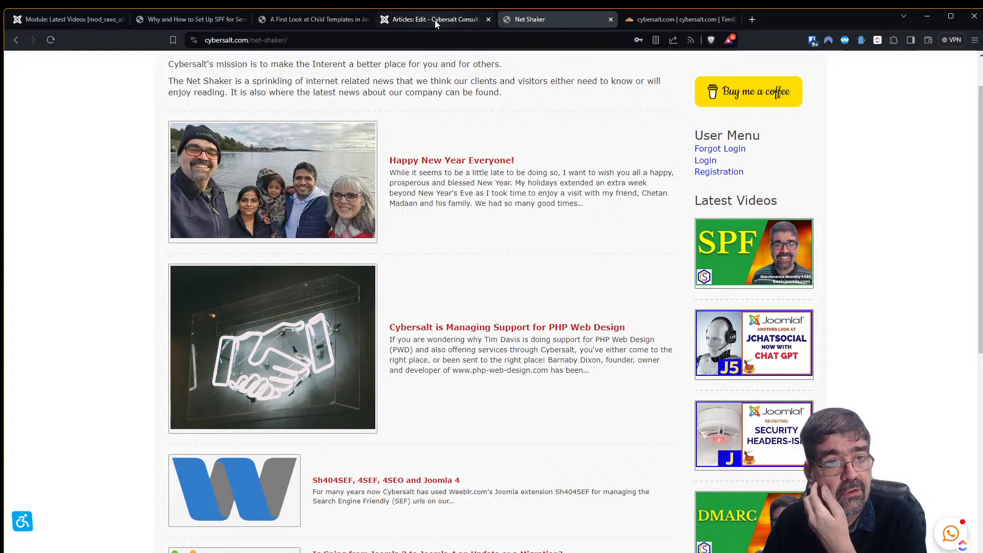
left_click(97, 20)
scroll(471, 272, "down", 7)
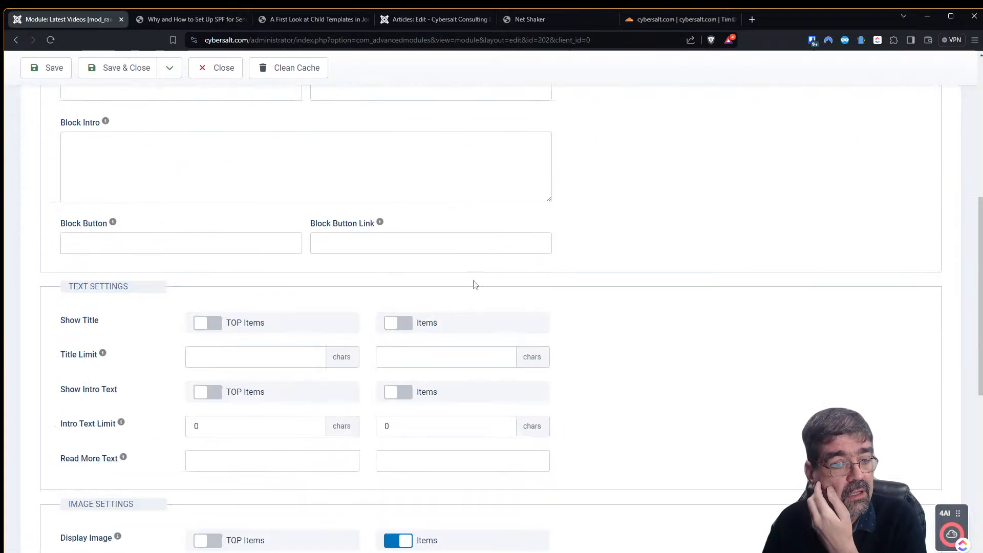
scroll(470, 259, "down", 8)
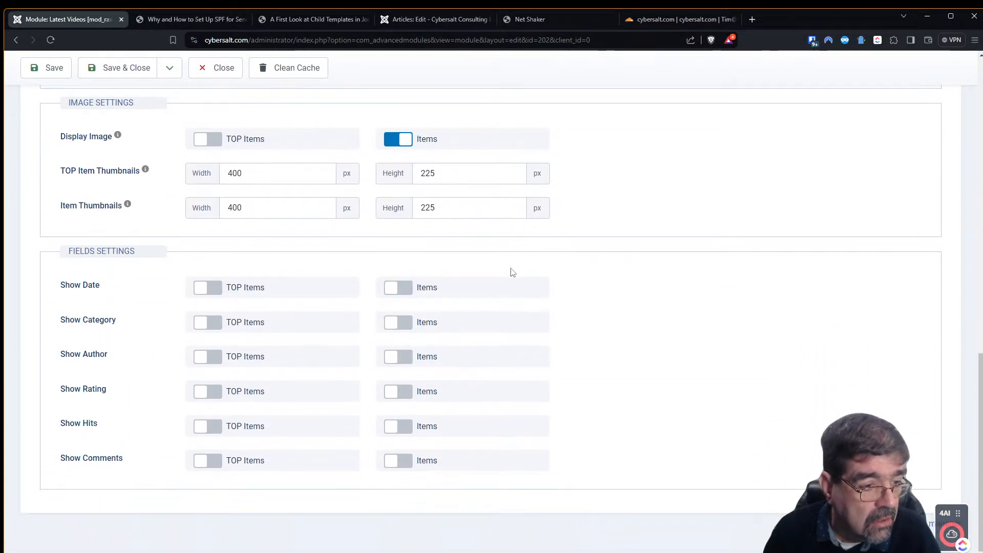
scroll(508, 272, "up", 12)
scroll(513, 245, "up", 3)
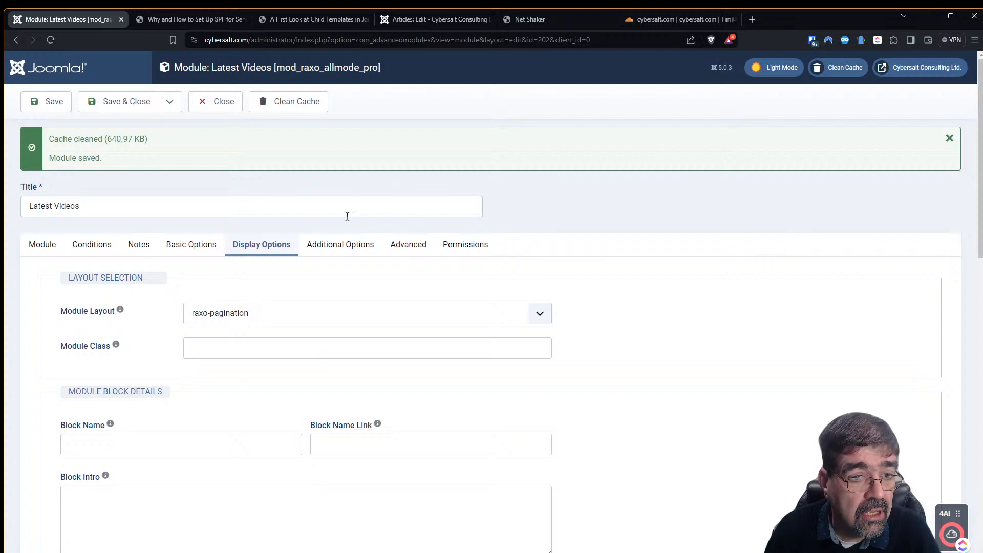
- Set Plugin Support to Yes in the Latest Videos module's advanced settings and save the module
left_click(338, 246)
scroll(153, 322, "down", 4)
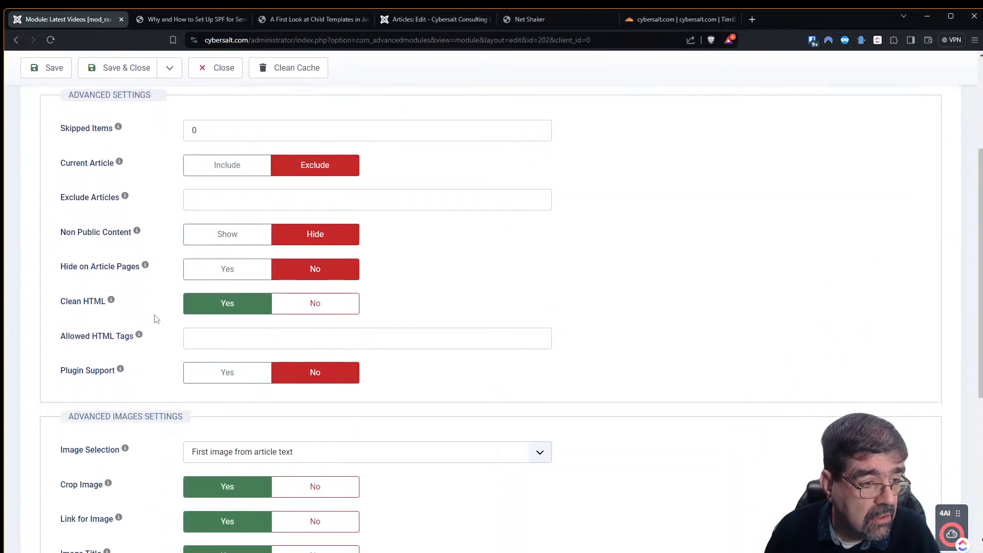
mouse_move(122, 349)
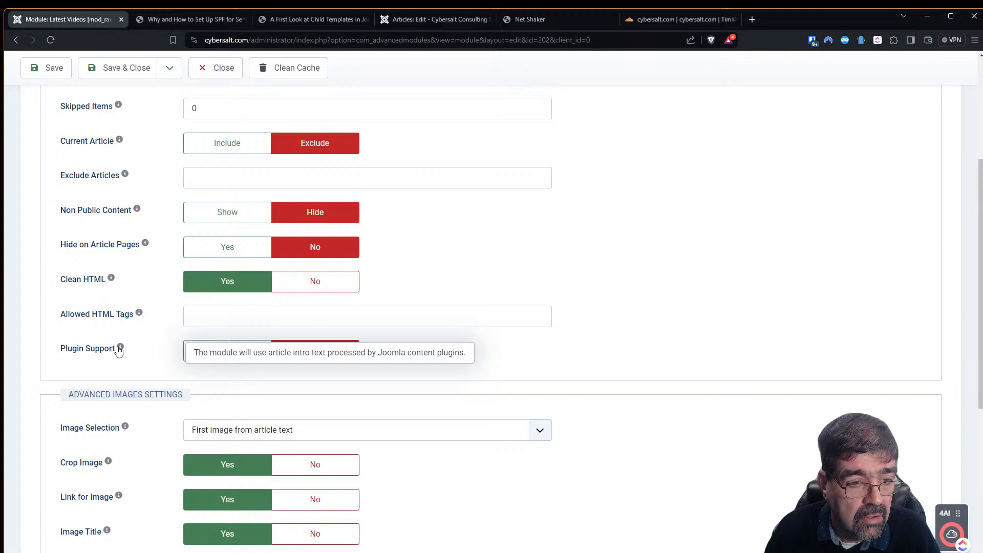
left_click(210, 353)
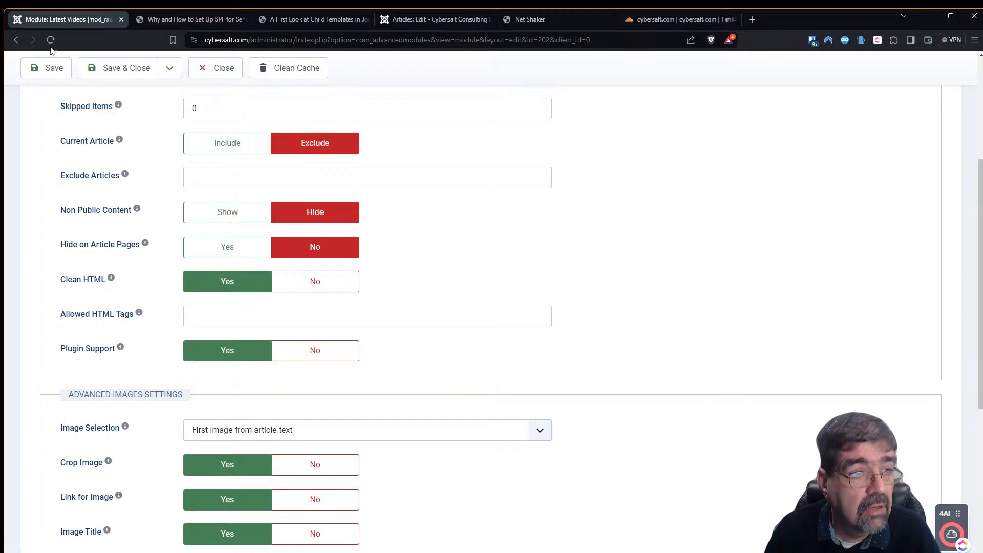
left_click(39, 76)
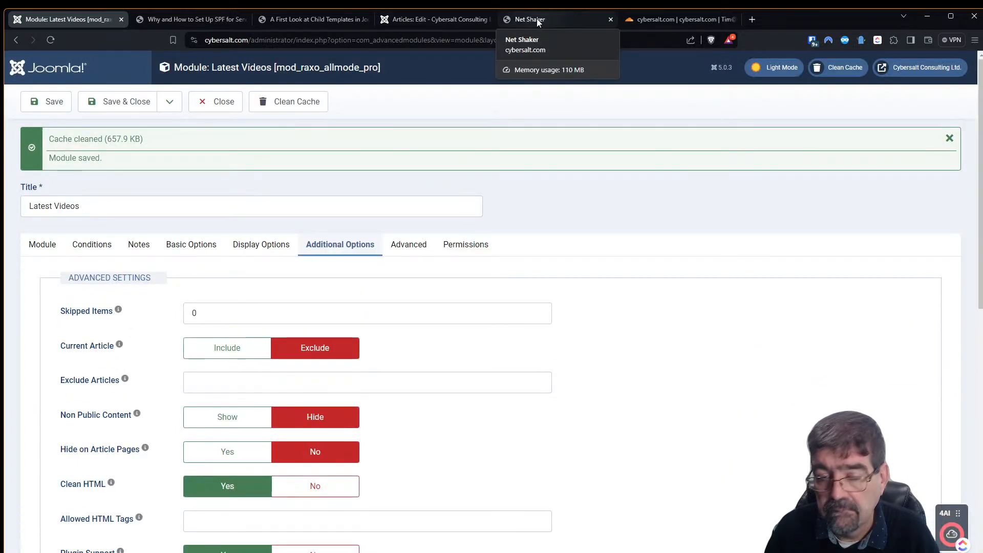
- Check the Cloudflare overview, recheck Latest Videos on the reloaded Net Shaker page, and review the Child Templates article's content
left_click(646, 23)
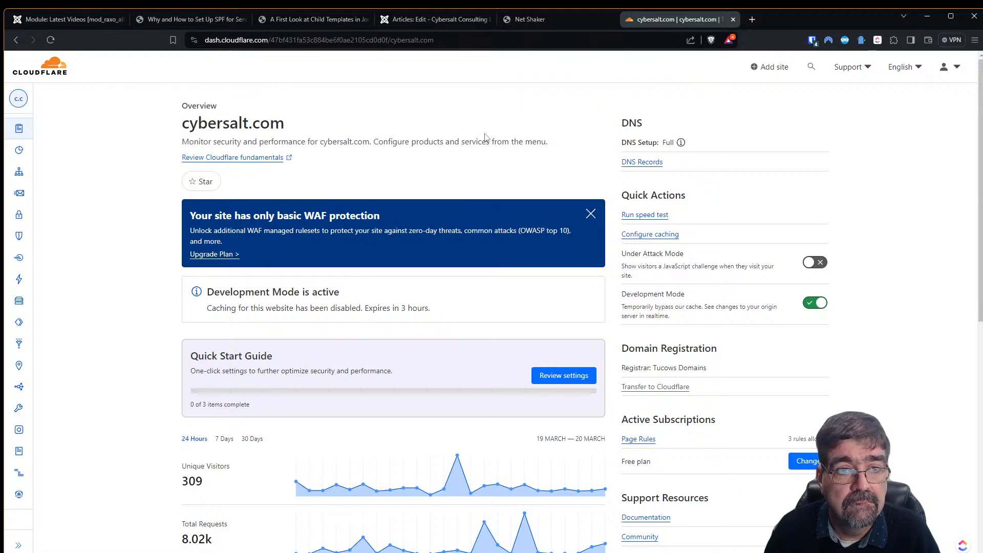
left_click(538, 20)
key("F5")
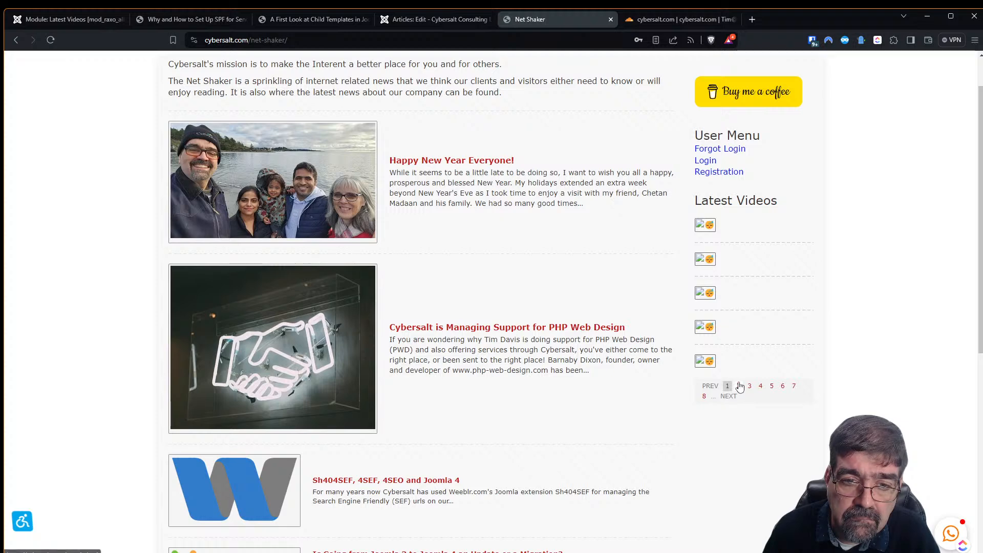
left_click(405, 21)
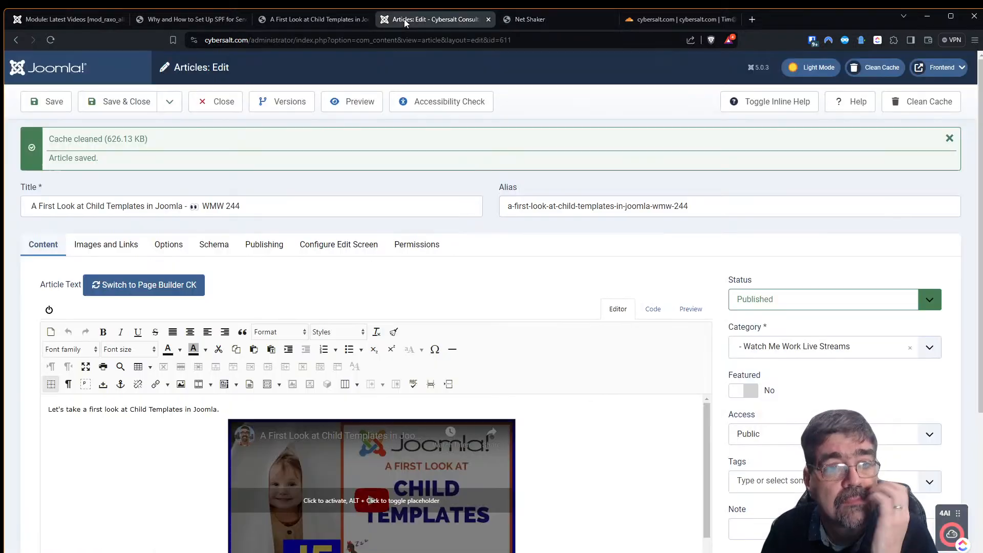
scroll(491, 246, "down", 4)
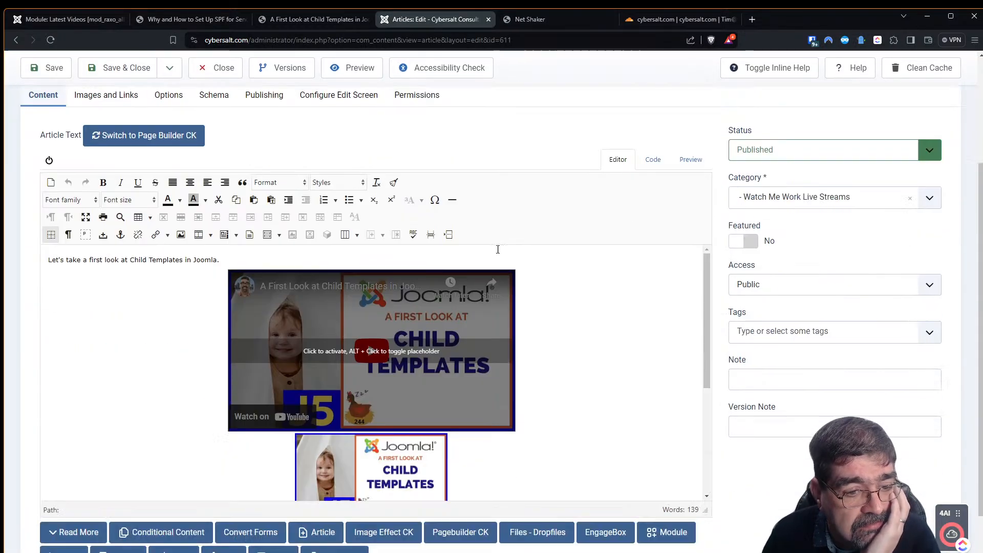
scroll(581, 260, "up", 4)
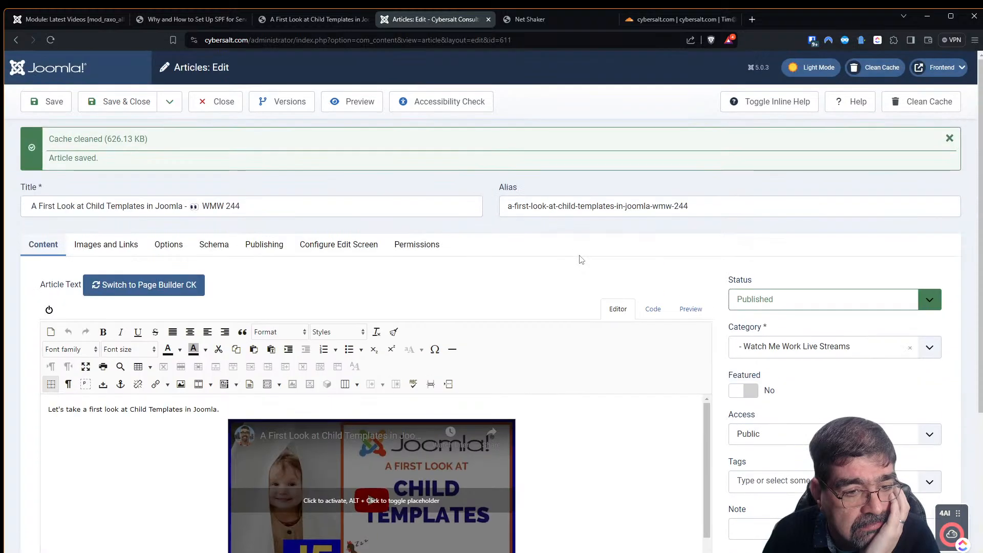
- Set the Latest Videos module's Image Selection to Automatic selection and save the module
left_click(60, 20)
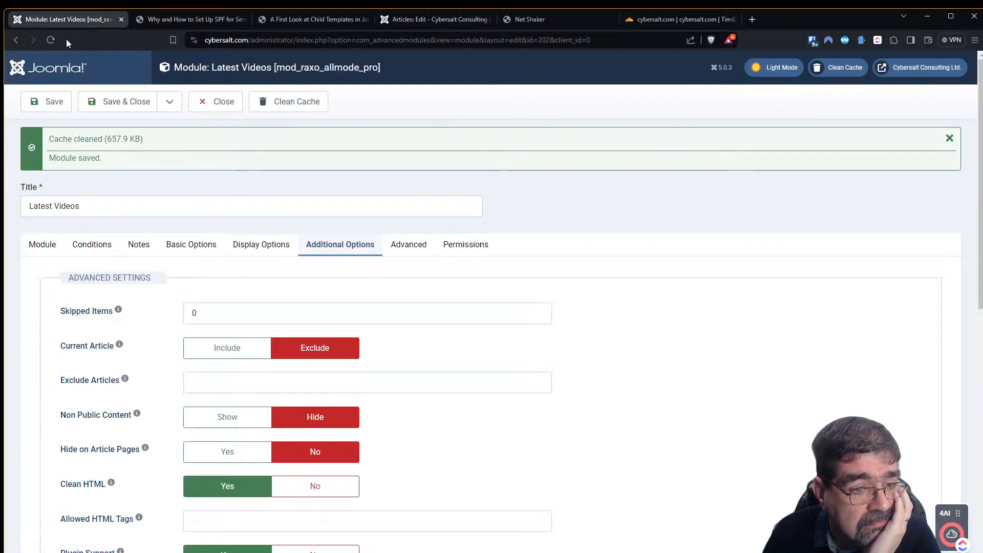
scroll(553, 255, "down", 7)
mouse_move(118, 202)
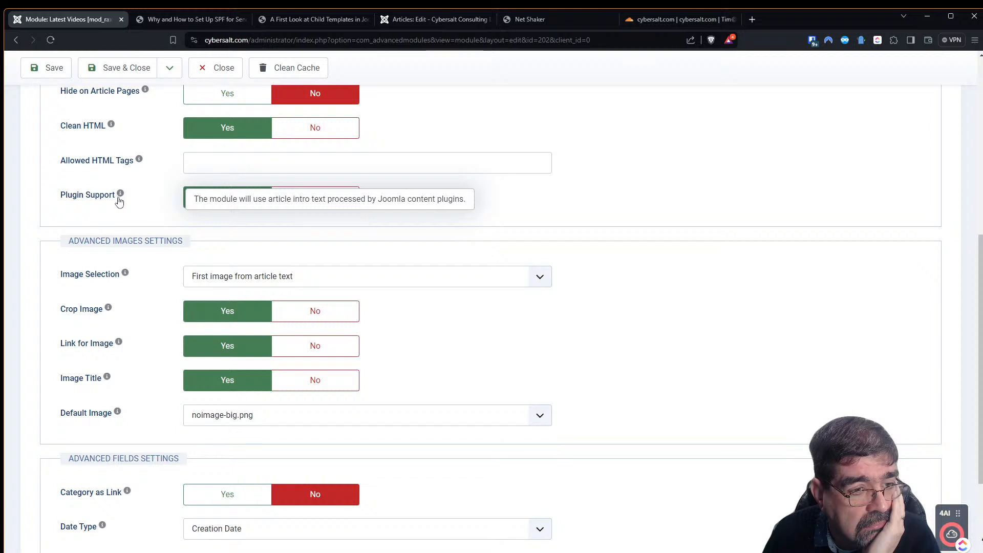
left_click(249, 285)
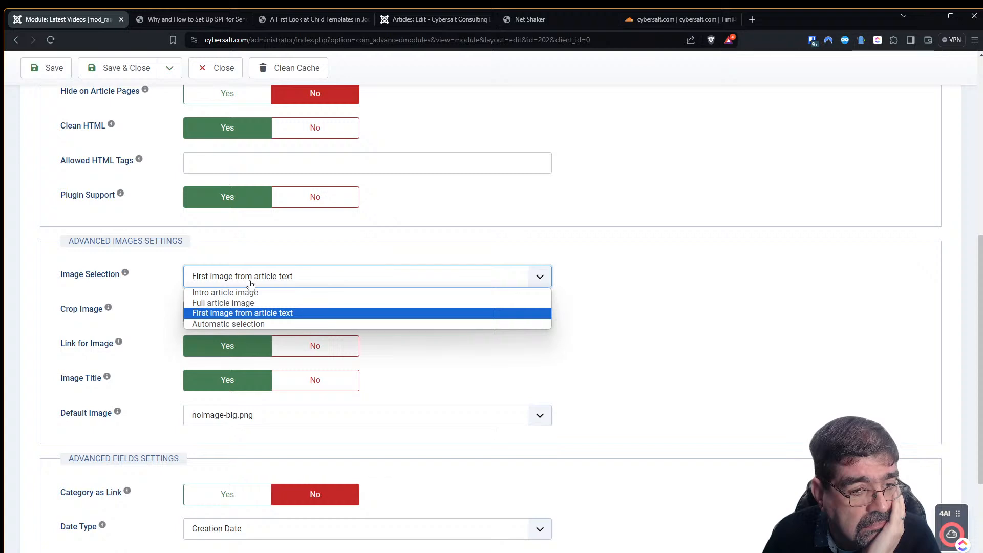
left_click(259, 324)
left_click(47, 73)
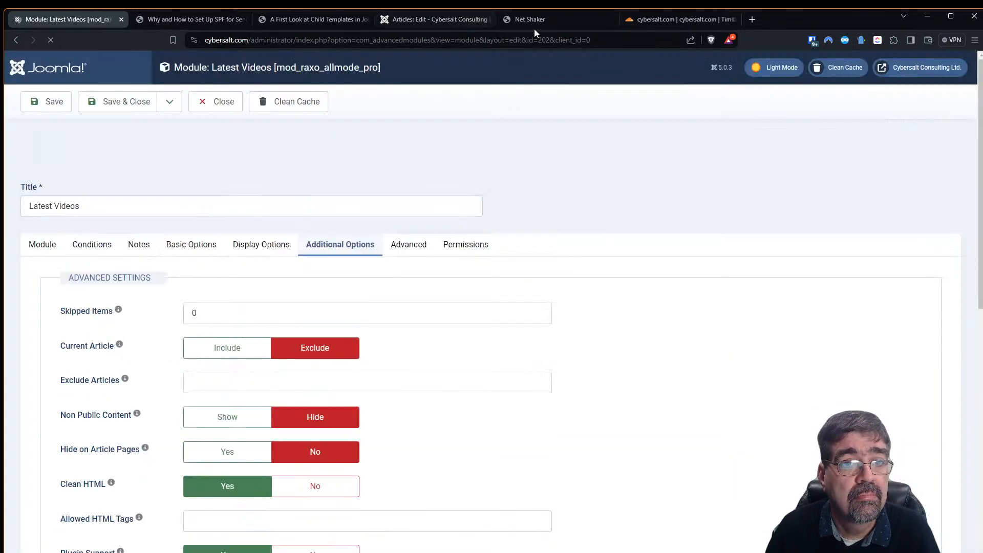
- Reload the Net Shaker page and examine the images of the Latest Videos entries
left_click(548, 23)
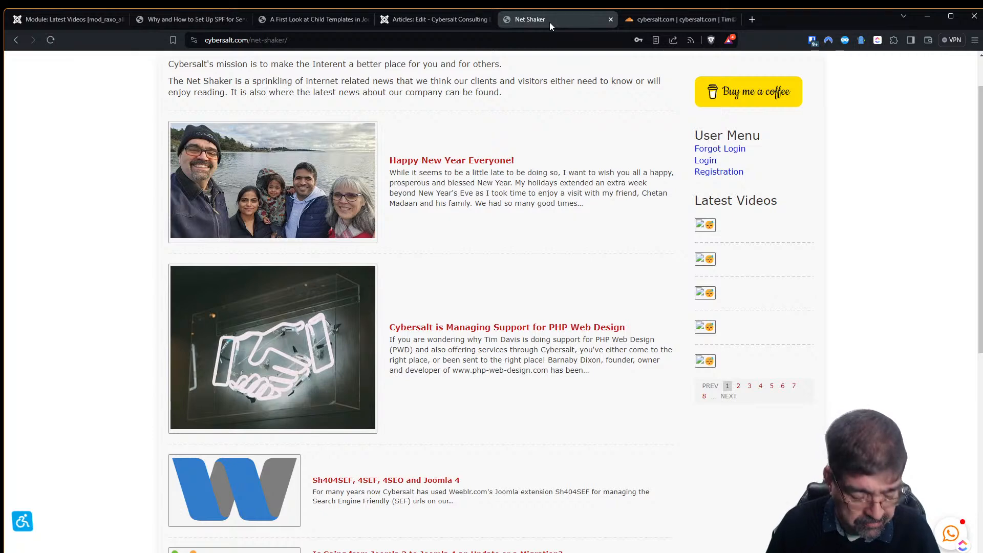
key("F5")
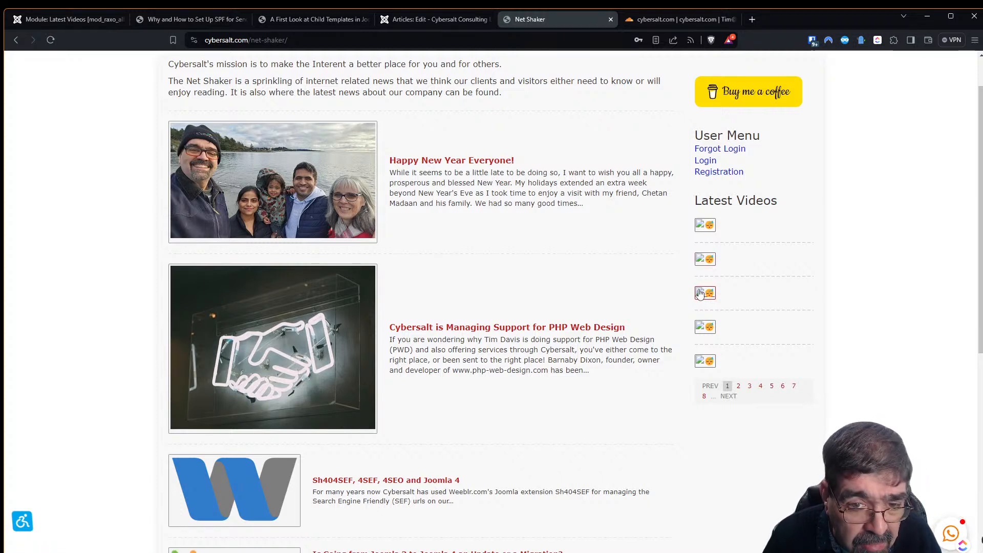
scroll(563, 215, "up", 1)
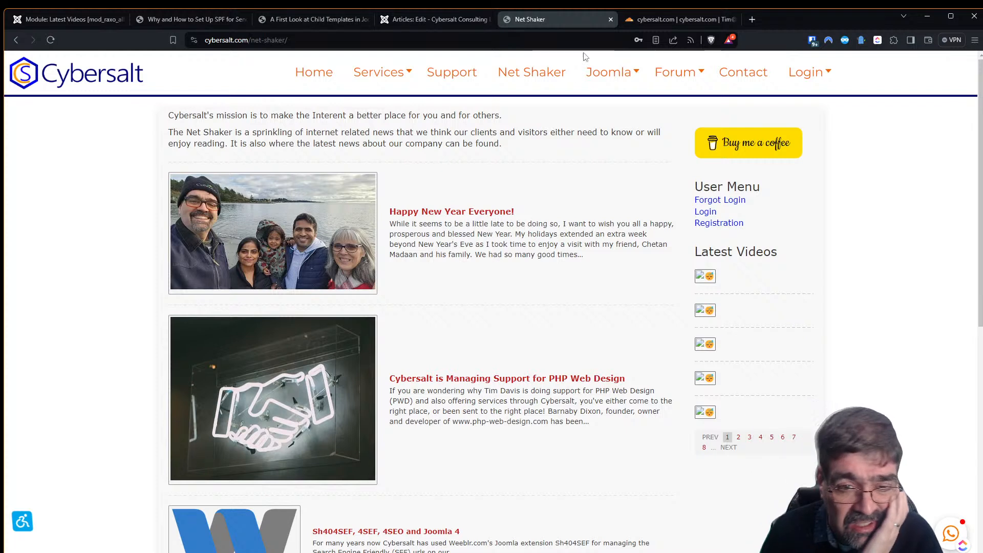
mouse_move(580, 72)
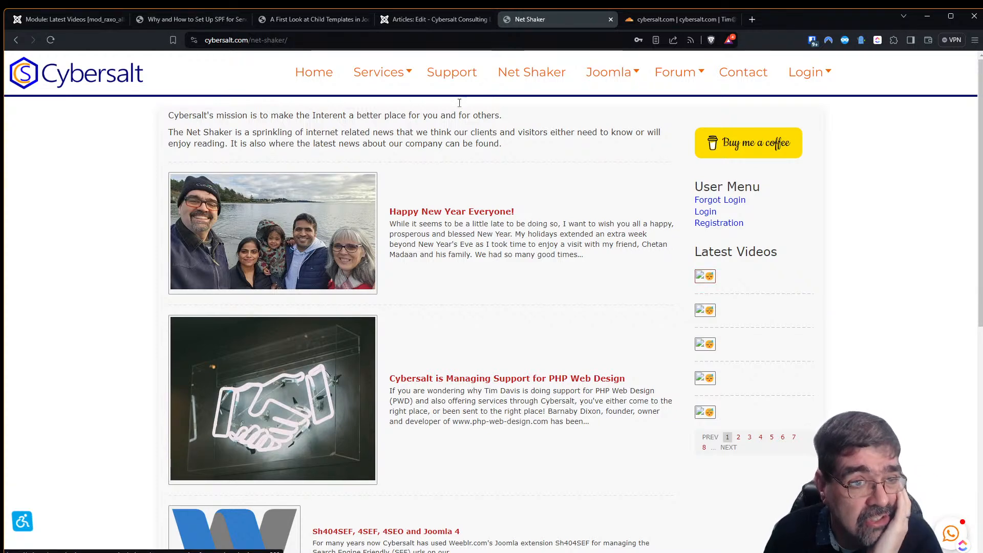
- Check Latest Videos on the published Child Templates article page and close that page
left_click(416, 20)
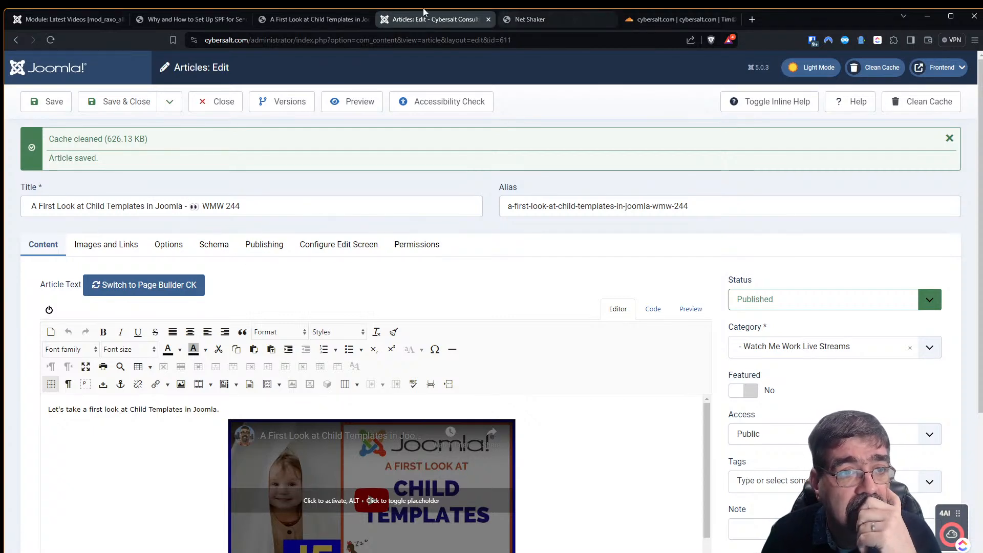
left_click(286, 19)
scroll(774, 263, "up", 5)
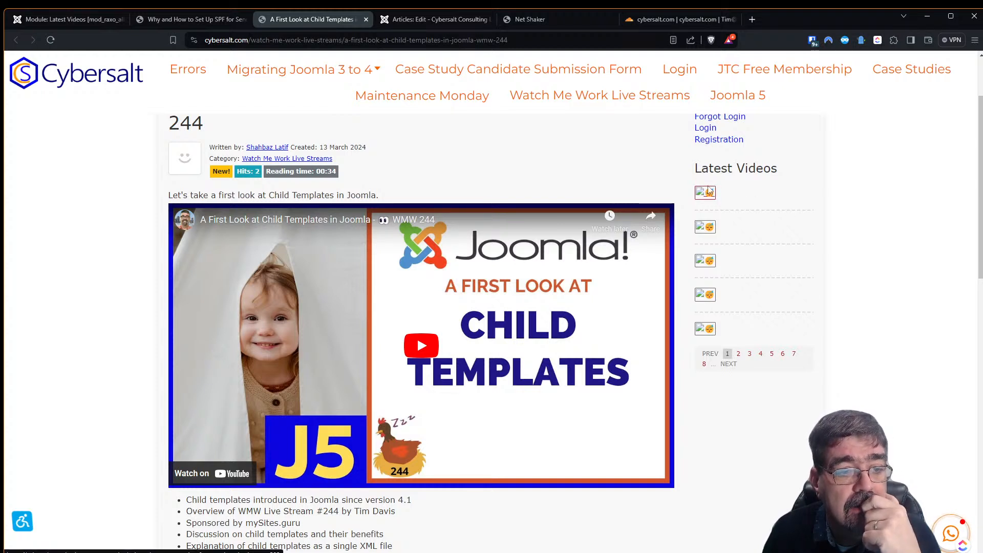
left_click(366, 19)
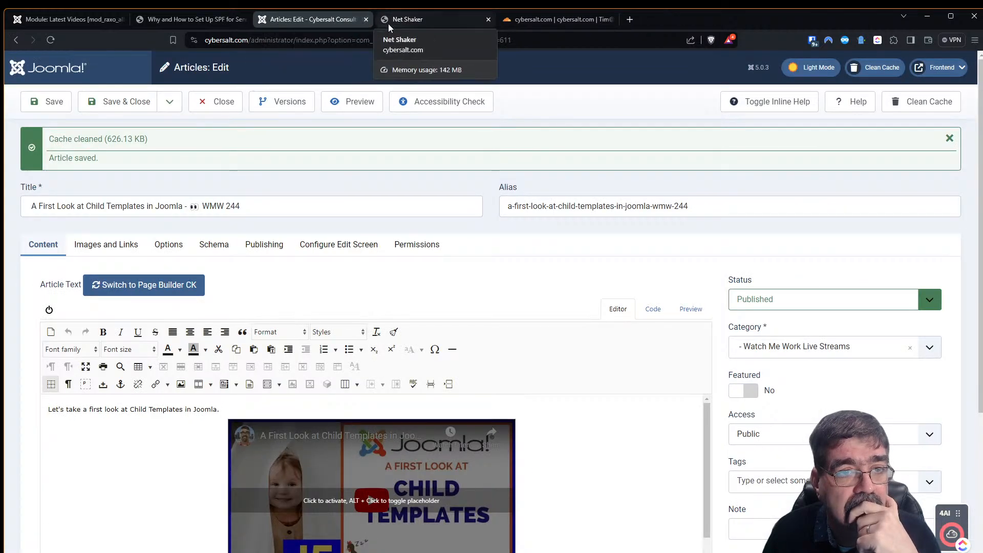
- Recheck Latest Videos on the reloaded Net Shaker page and the SPF article page, and close the Child Templates article editor
left_click(392, 20)
key("F5")
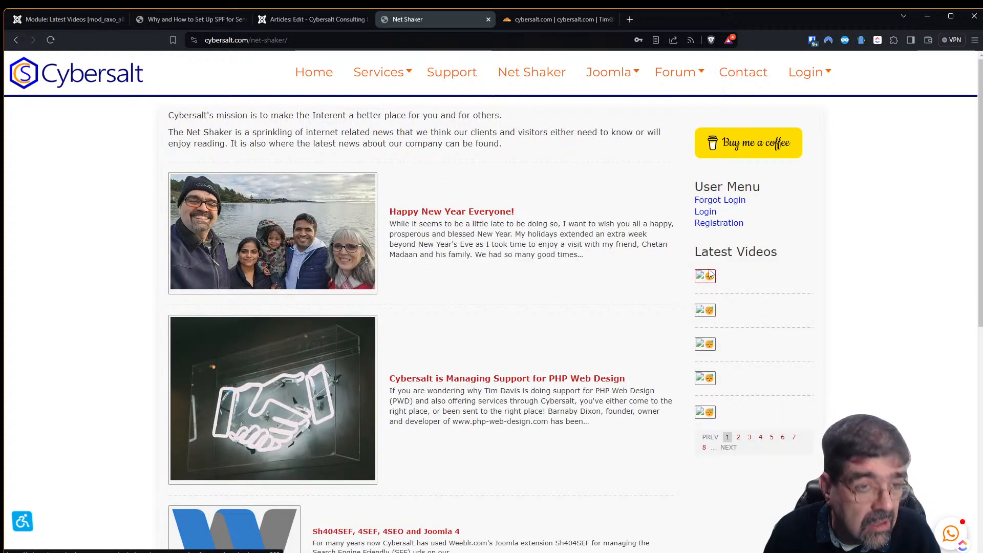
left_click(199, 20)
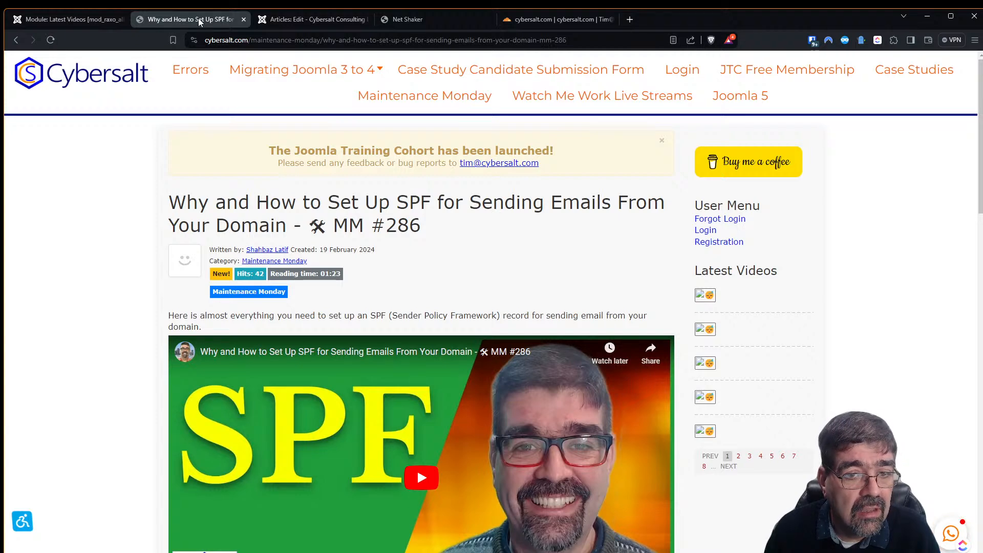
left_click(302, 19)
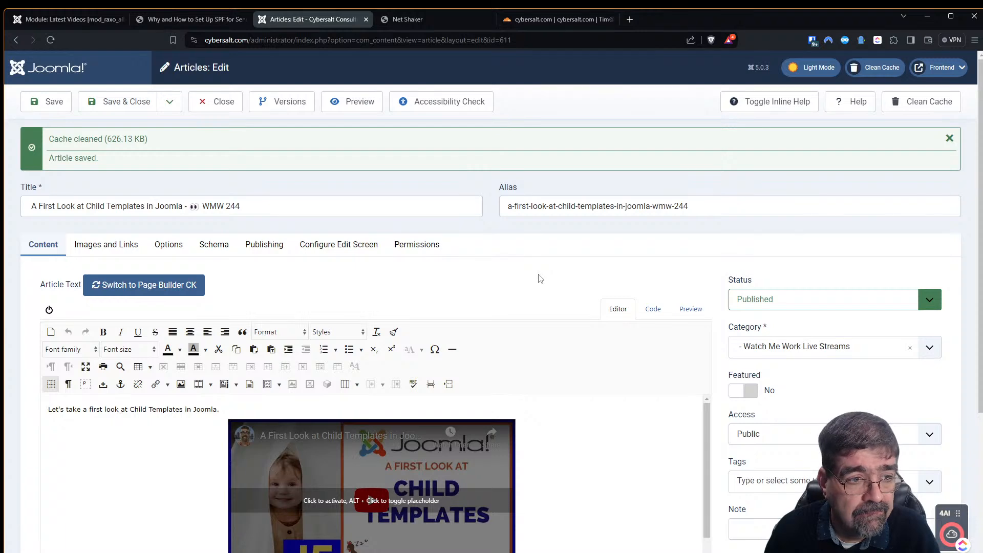
left_click(236, 109)
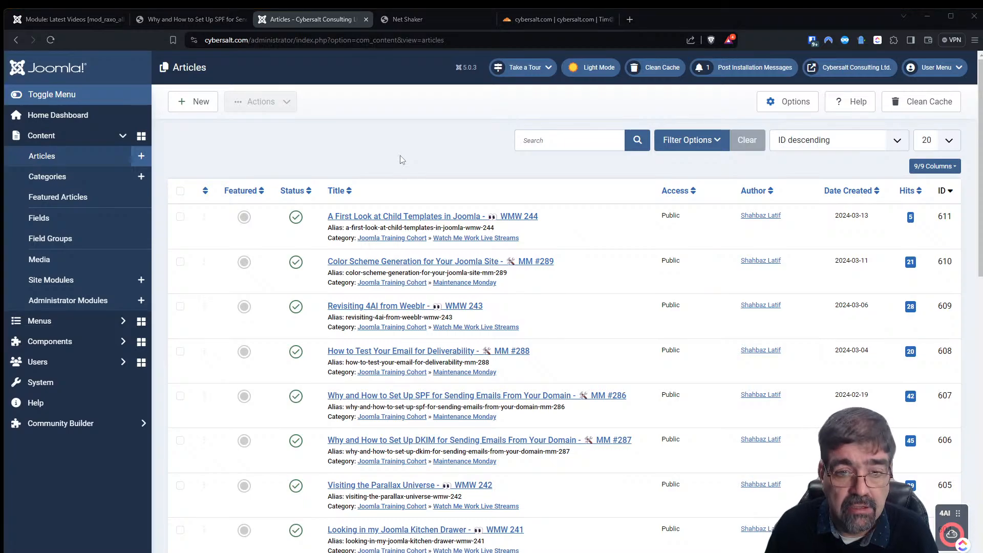
- Switch to the private Tor browser window and check Latest Videos on another video article and on the Net Shaker page
key("alt+Tab")
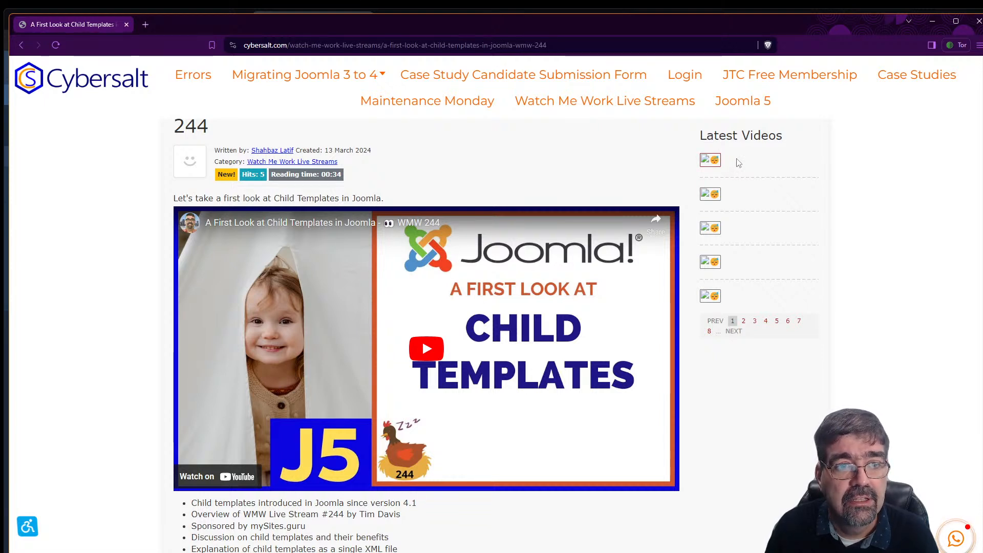
left_click(708, 198)
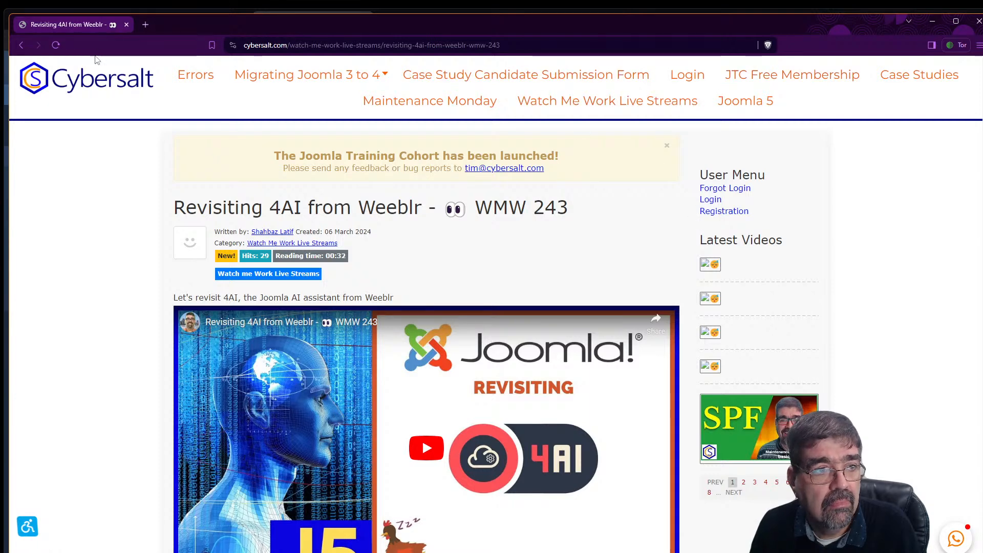
left_click(119, 79)
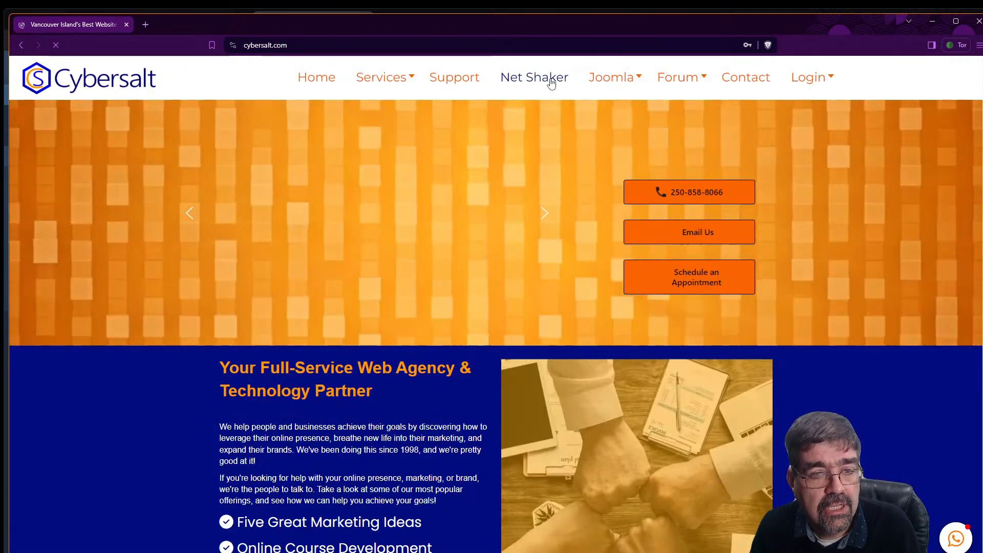
left_click(551, 83)
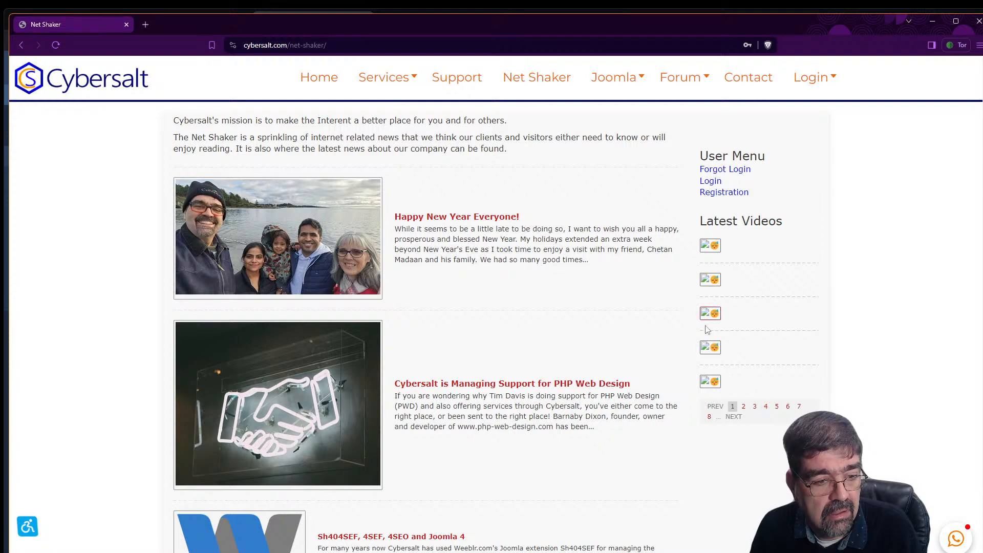
left_click(705, 312)
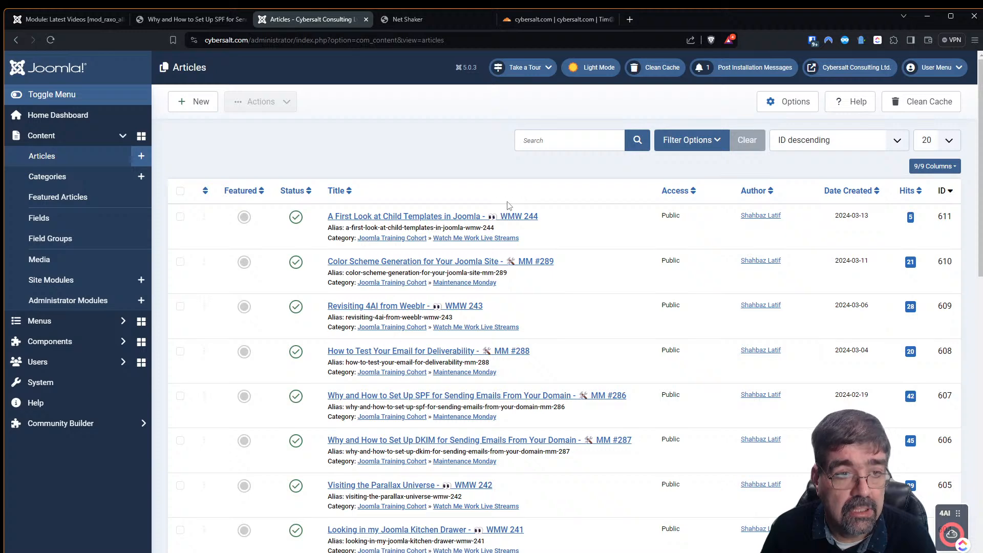
- Review the Latest Videos module's general information and its basic source and filter options
left_click(75, 20)
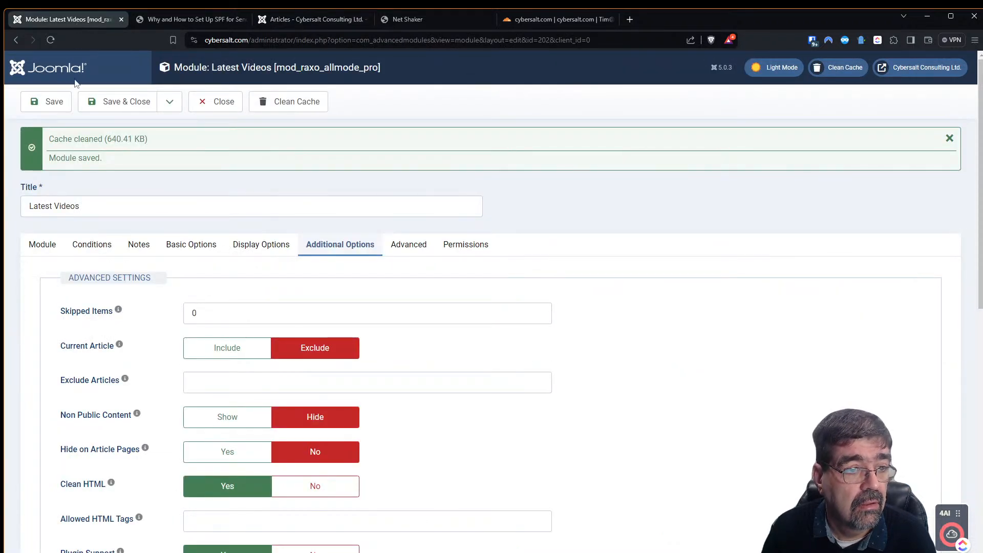
left_click(69, 244)
left_click(40, 251)
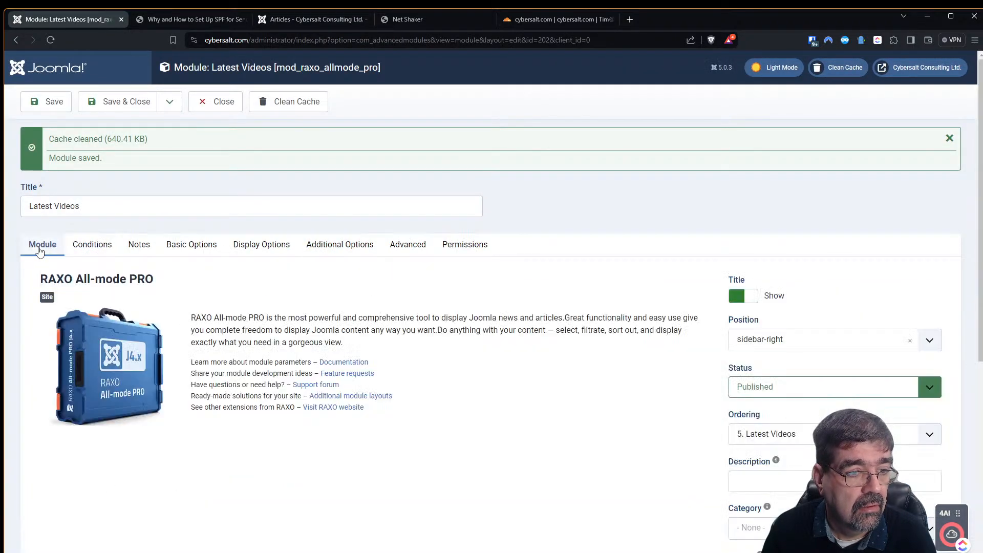
left_click(186, 250)
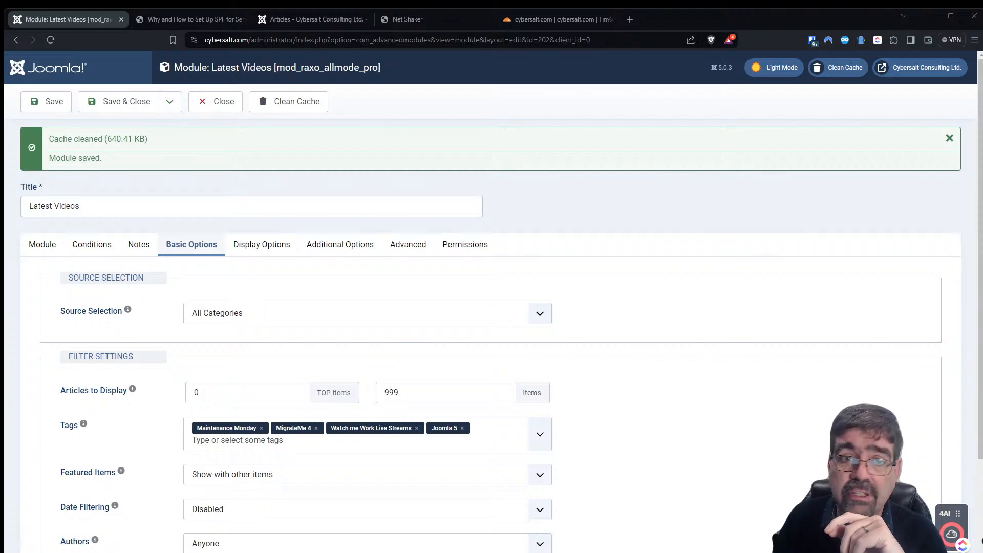
- Open the jooml.link website in a new browser tab
left_click(630, 20)
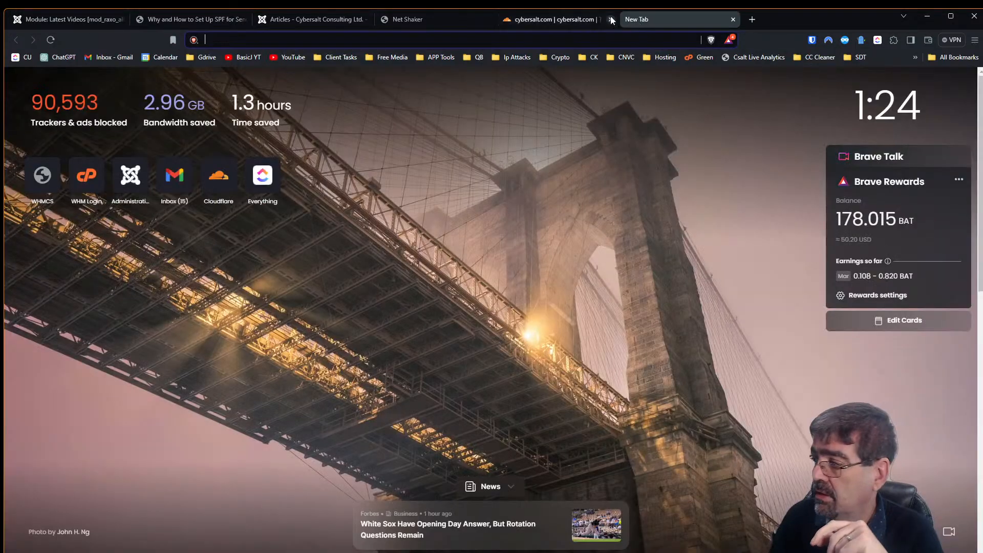
type("jooml.link")
key("Return")
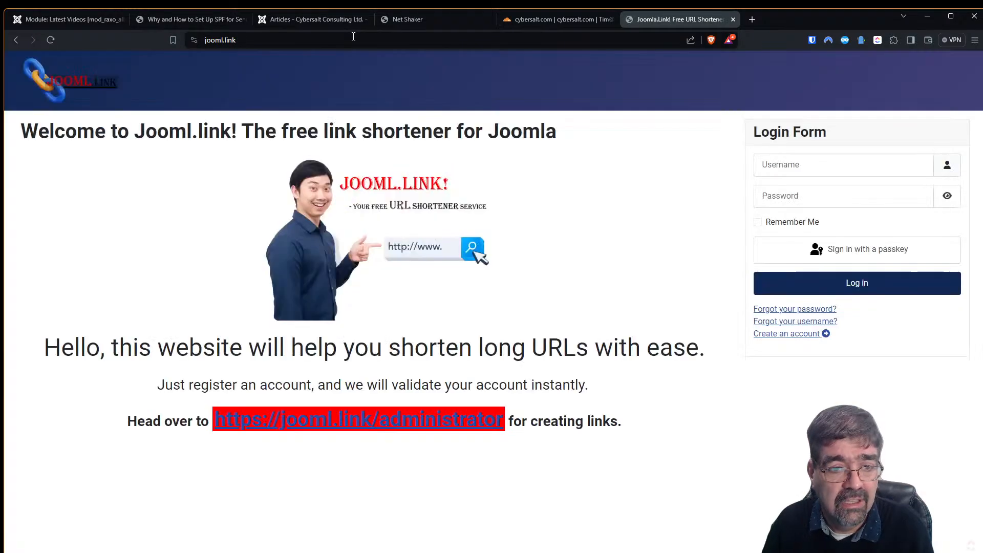